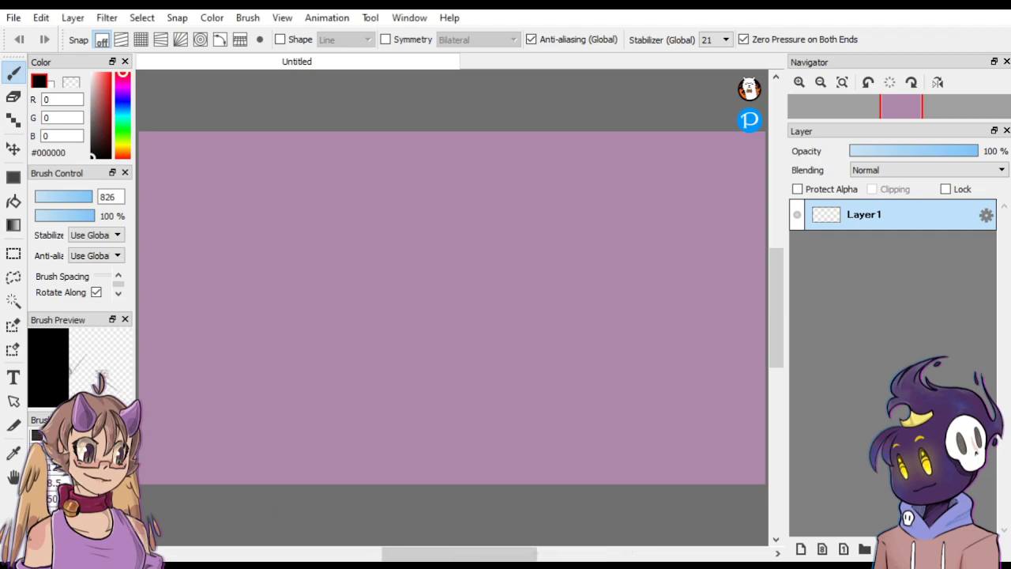
Sketch a round head with an egg-shaped torso below it, using the size 10 brush at 86% opacity in black.
left_click(37, 435)
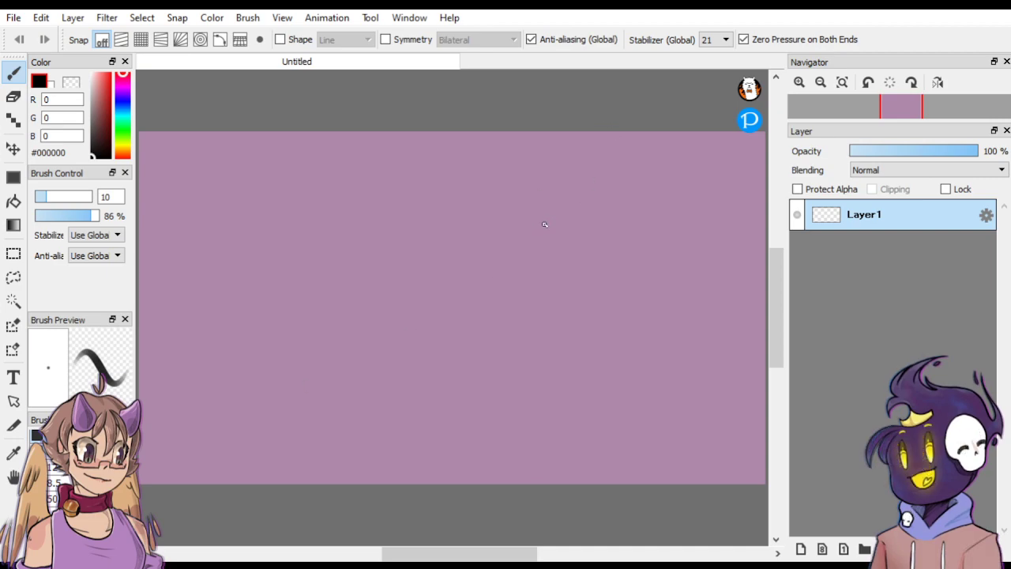
key("ctrl+minus")
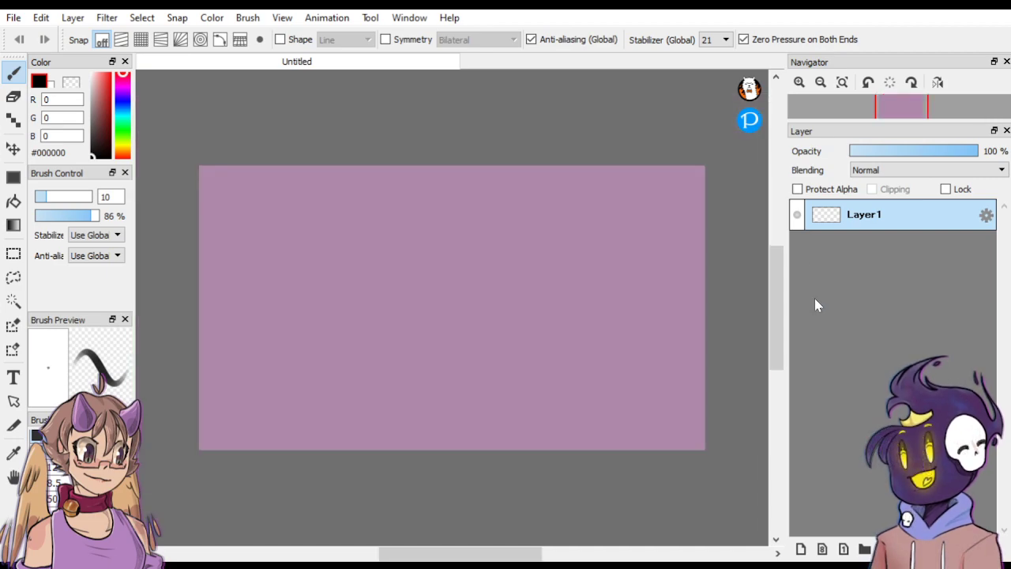
scroll(618, 193, "up", 3)
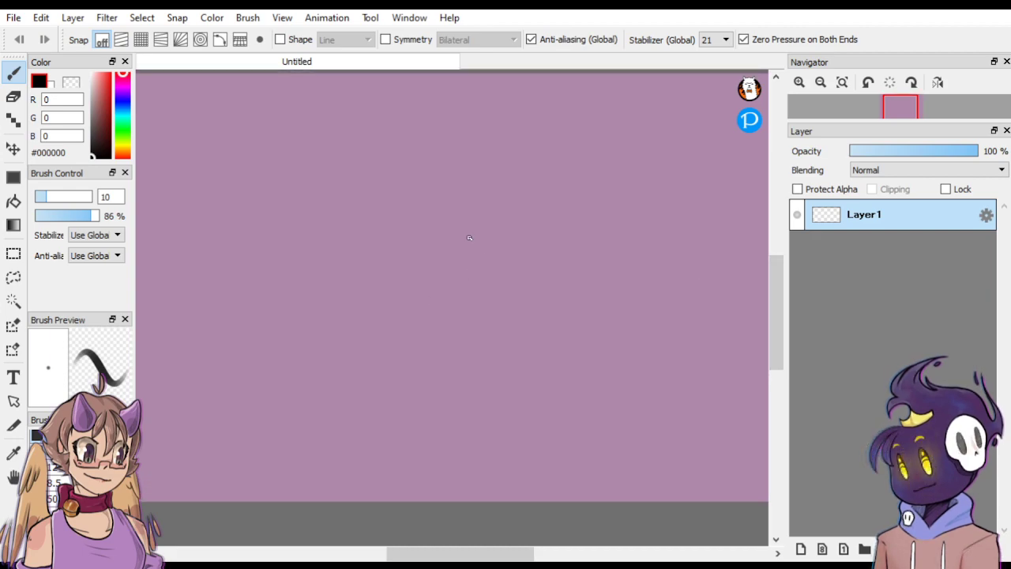
mouse_move(479, 234)
left_mouse_down()
mouse_move(447, 286)
mouse_move(484, 326)
mouse_move(540, 284)
mouse_move(532, 251)
mouse_move(506, 226)
mouse_move(455, 234)
mouse_move(433, 286)
mouse_move(443, 318)
left_mouse_up()
left_click_drag(455, 255, 464, 312)
mouse_move(461, 261)
left_mouse_down()
mouse_move(467, 309)
mouse_move(446, 264)
mouse_move(510, 221)
mouse_move(502, 234)
mouse_move(540, 278)
left_mouse_up()
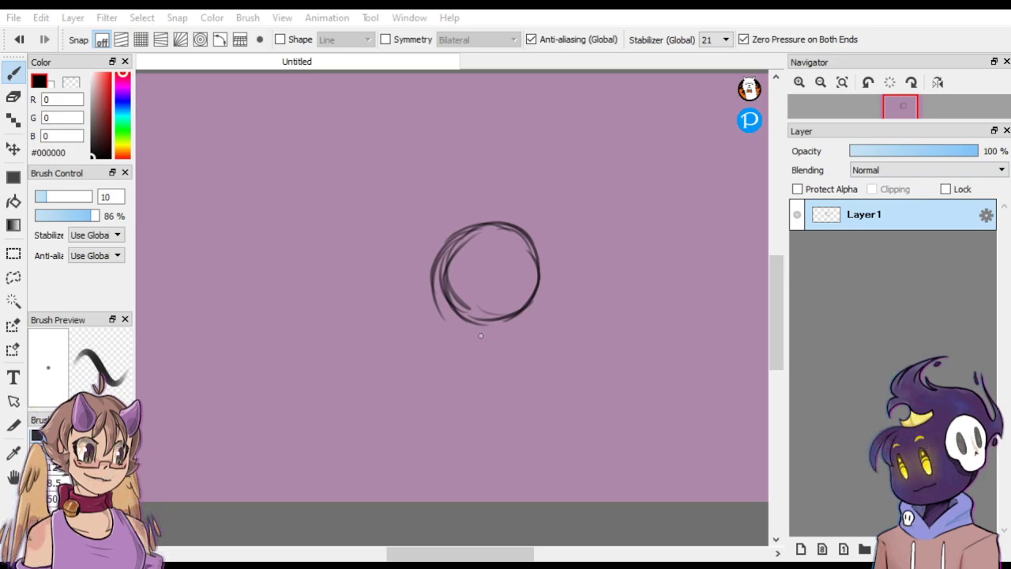
mouse_move(484, 331)
left_mouse_down()
mouse_move(457, 386)
mouse_move(464, 350)
mouse_move(465, 412)
mouse_move(455, 391)
mouse_move(494, 413)
mouse_move(466, 407)
mouse_move(504, 411)
mouse_move(491, 417)
mouse_move(521, 404)
mouse_move(519, 376)
left_mouse_up()
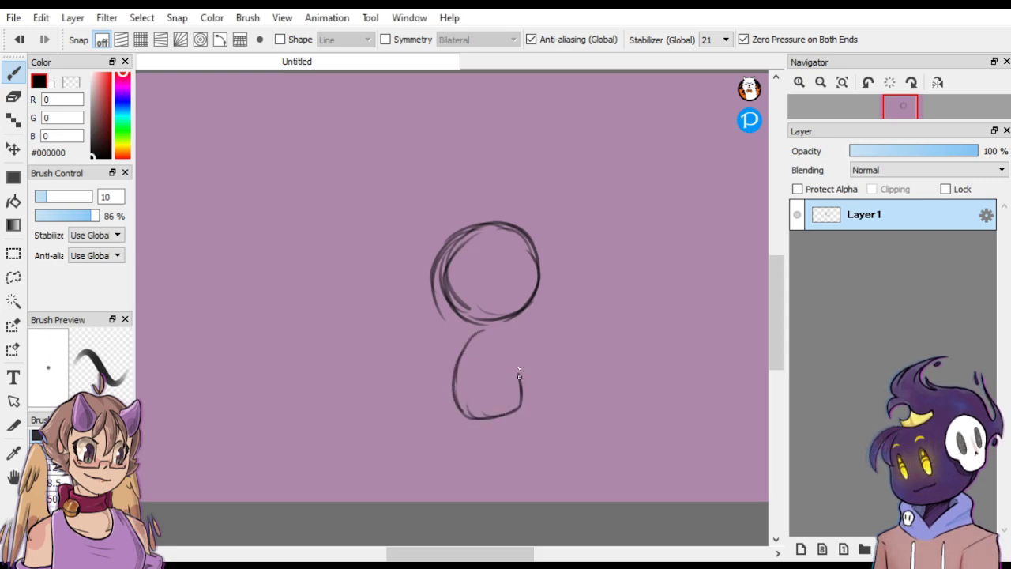
mouse_move(486, 331)
left_mouse_down()
mouse_move(519, 397)
mouse_move(511, 428)
mouse_move(462, 421)
mouse_move(454, 385)
left_mouse_up()
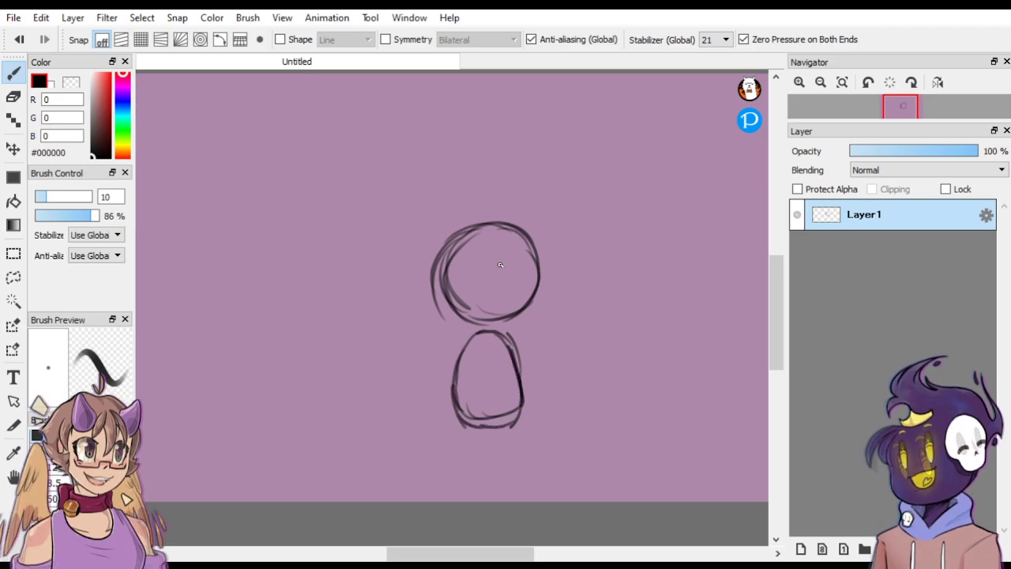
mouse_move(495, 411)
left_mouse_down()
mouse_move(486, 450)
mouse_move(485, 400)
mouse_move(491, 443)
mouse_move(469, 421)
mouse_move(502, 422)
mouse_move(448, 443)
mouse_move(445, 414)
mouse_move(432, 412)
mouse_move(447, 437)
mouse_move(442, 406)
left_mouse_up()
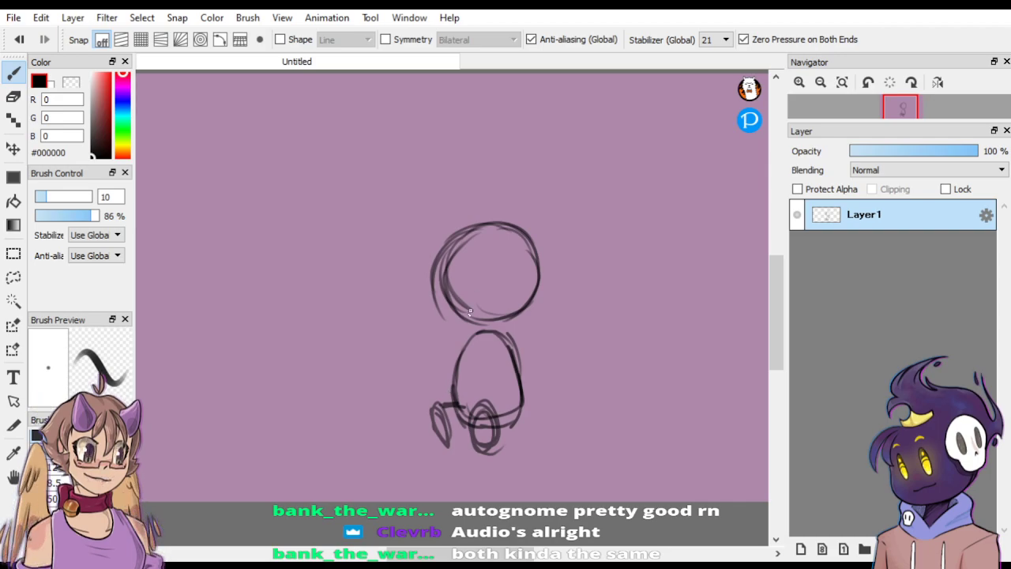
mouse_move(450, 443)
left_mouse_down()
mouse_move(497, 414)
mouse_move(493, 446)
mouse_move(517, 421)
mouse_move(504, 426)
mouse_move(485, 402)
mouse_move(507, 407)
mouse_move(513, 424)
mouse_move(498, 437)
mouse_move(513, 410)
mouse_move(513, 419)
mouse_move(480, 405)
mouse_move(466, 422)
mouse_move(474, 452)
left_mouse_up()
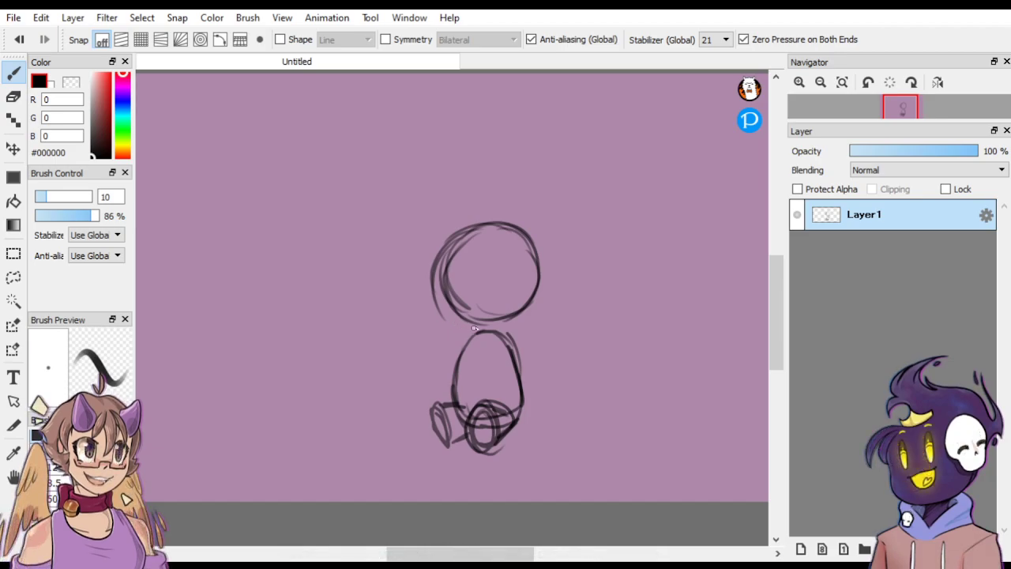
key("ctrl+z")
key("ctrl+z")
key("ctrl+z")
key("ctrl+z")
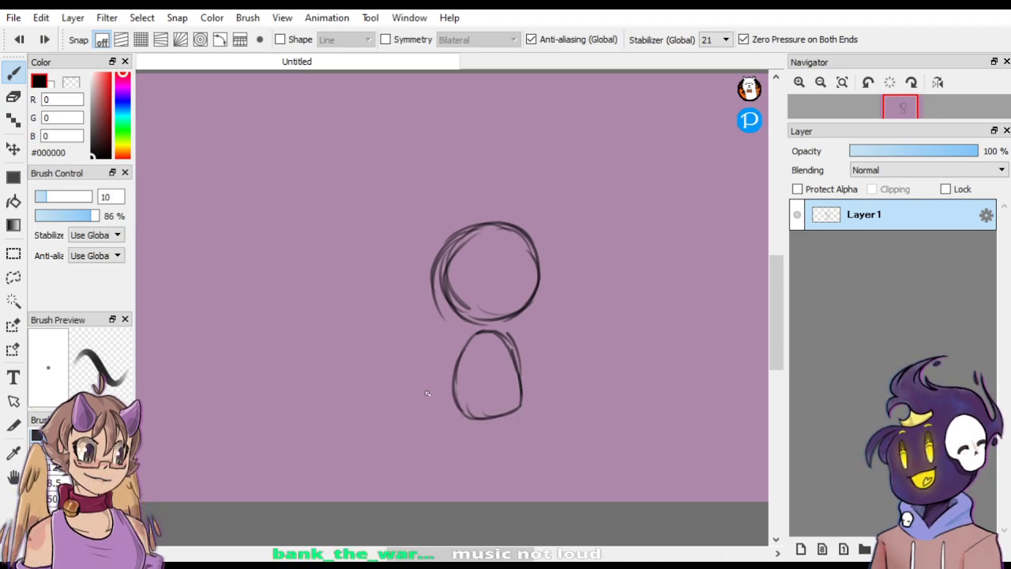
Sketch two short seated legs reaching forward from the torso's base, each ending in an oval foot.
mouse_move(426, 431)
left_mouse_down()
mouse_move(437, 428)
mouse_move(422, 393)
mouse_move(421, 426)
mouse_move(414, 417)
mouse_move(432, 392)
mouse_move(488, 430)
mouse_move(469, 434)
left_mouse_up()
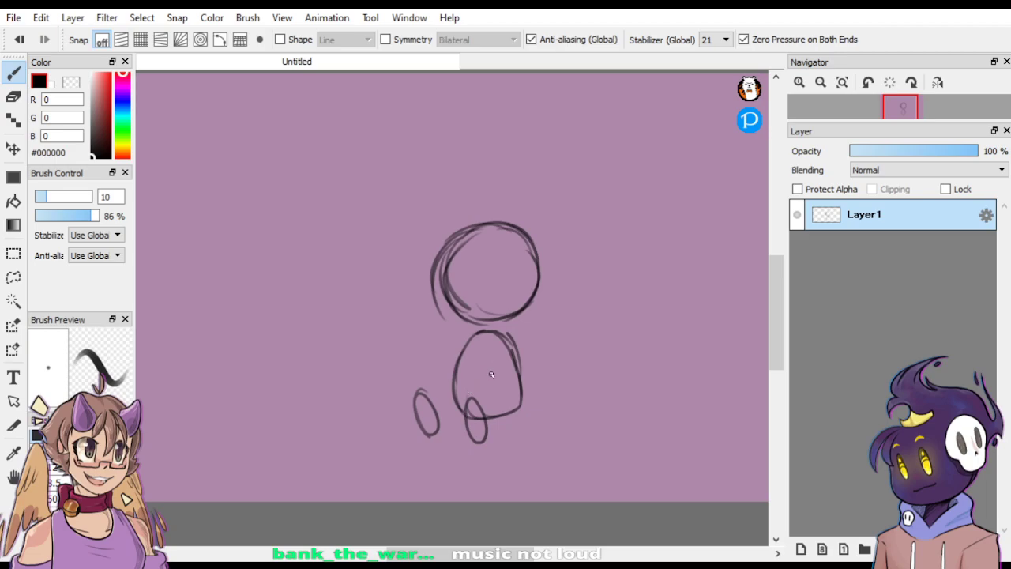
left_click_drag(418, 390, 447, 401)
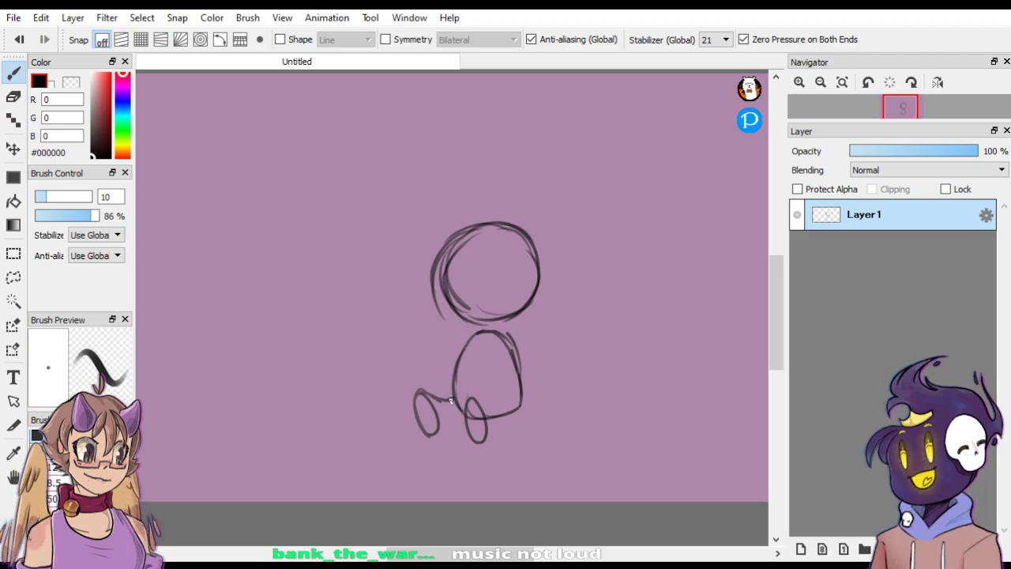
left_click_drag(432, 436, 505, 404)
mouse_move(486, 438)
left_mouse_down()
mouse_move(521, 413)
mouse_move(512, 420)
mouse_move(520, 383)
left_mouse_up()
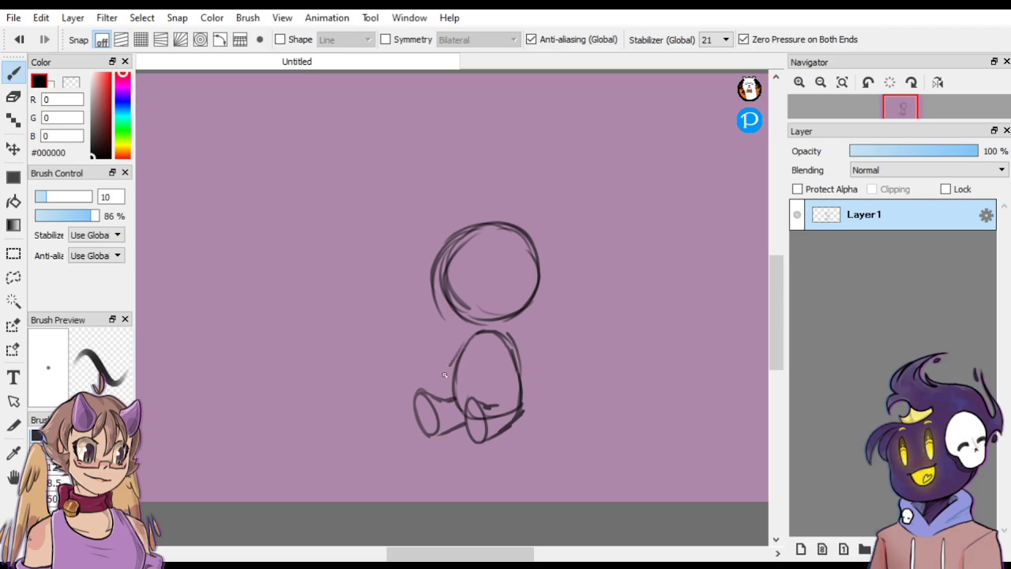
Sketch both arms hanging from the shoulders and darken the outlines of the legs and feet.
left_click_drag(453, 358, 435, 390)
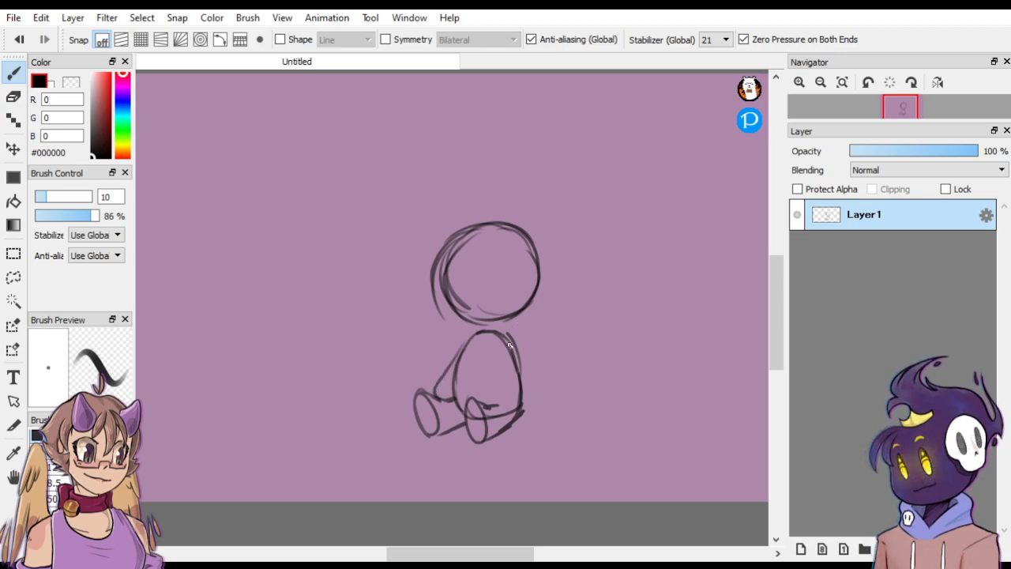
mouse_move(507, 341)
left_mouse_down()
mouse_move(516, 408)
mouse_move(513, 401)
mouse_move(536, 409)
mouse_move(545, 396)
mouse_move(512, 331)
mouse_move(504, 370)
mouse_move(508, 339)
left_mouse_up()
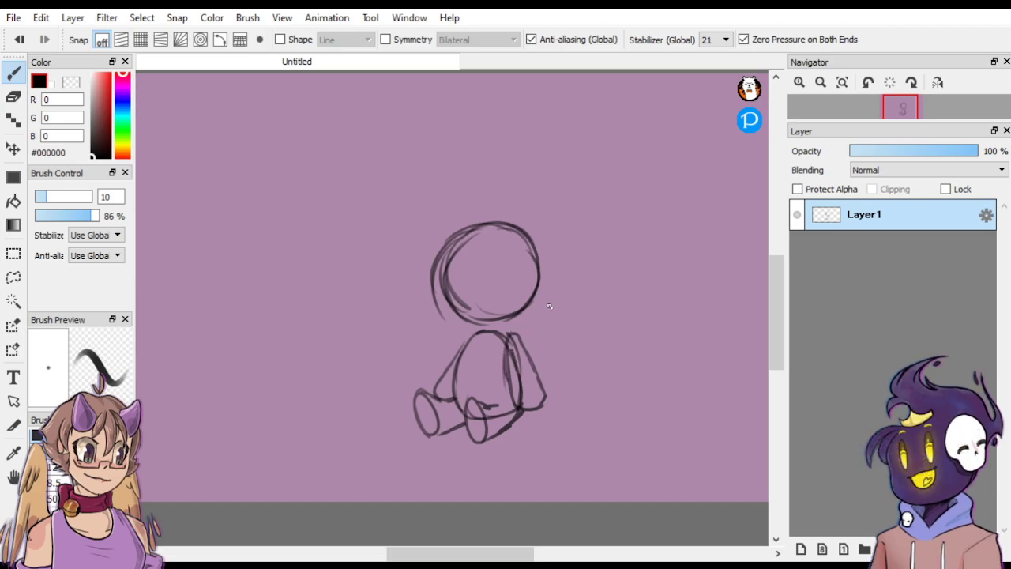
scroll(552, 302, "up", 1)
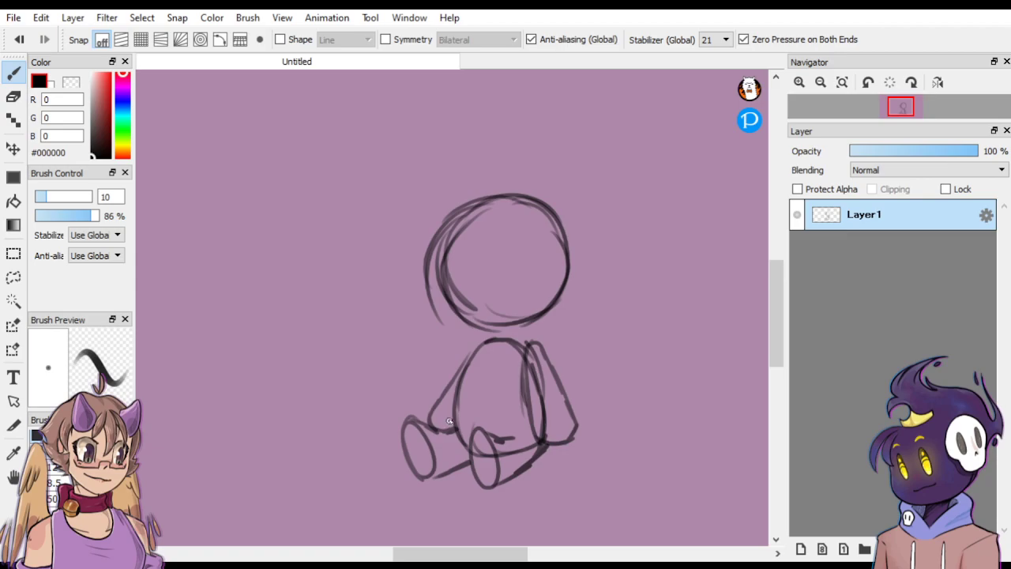
mouse_move(454, 420)
left_mouse_down()
mouse_move(415, 420)
mouse_move(400, 449)
mouse_move(428, 479)
mouse_move(470, 458)
mouse_move(434, 429)
mouse_move(497, 416)
mouse_move(512, 430)
mouse_move(481, 426)
mouse_move(466, 449)
mouse_move(473, 432)
mouse_move(484, 484)
mouse_move(470, 469)
mouse_move(483, 486)
mouse_move(467, 435)
mouse_move(476, 426)
mouse_move(477, 476)
left_mouse_up()
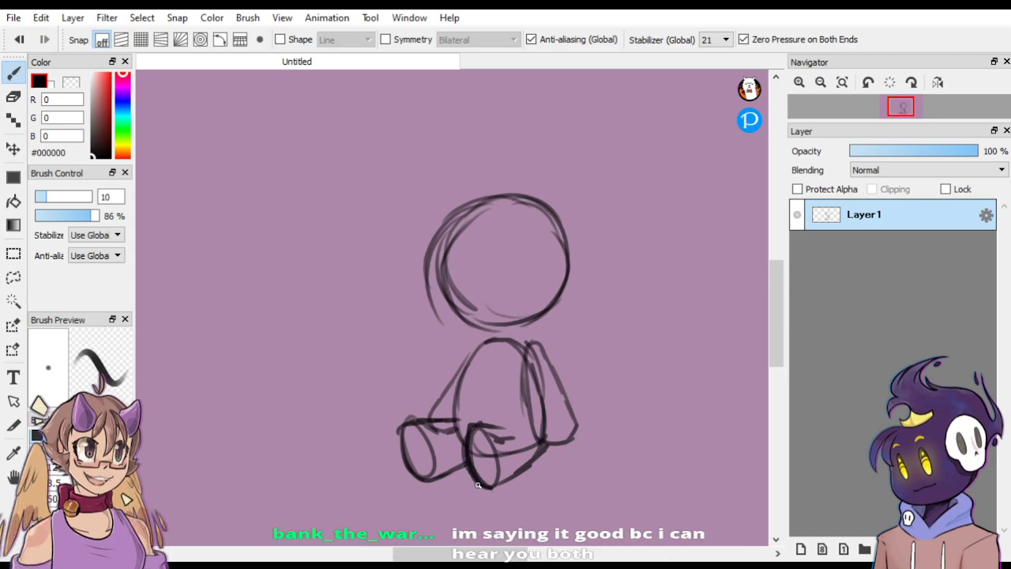
left_click_drag(484, 485, 548, 447)
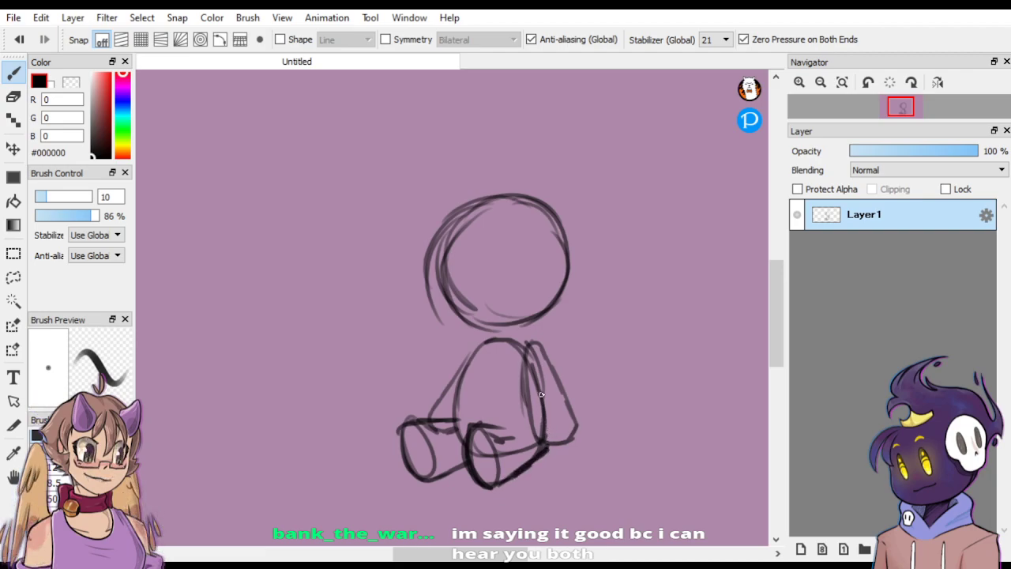
Lasso the head, scale it down slightly with a transform, and clear the selection.
left_click(13, 277)
mouse_move(452, 176)
left_mouse_down()
mouse_move(417, 300)
mouse_move(468, 334)
mouse_move(503, 339)
mouse_move(550, 327)
mouse_move(601, 269)
mouse_move(553, 171)
left_mouse_up()
key("ctrl+t")
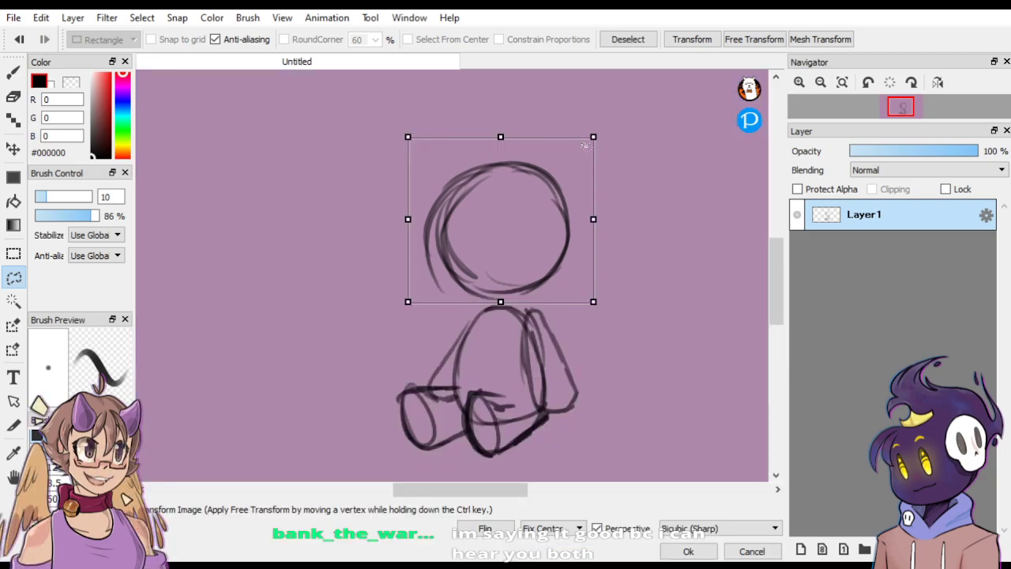
mouse_move(591, 150)
left_mouse_down()
mouse_move(581, 155)
mouse_move(593, 135)
mouse_move(560, 190)
left_mouse_up()
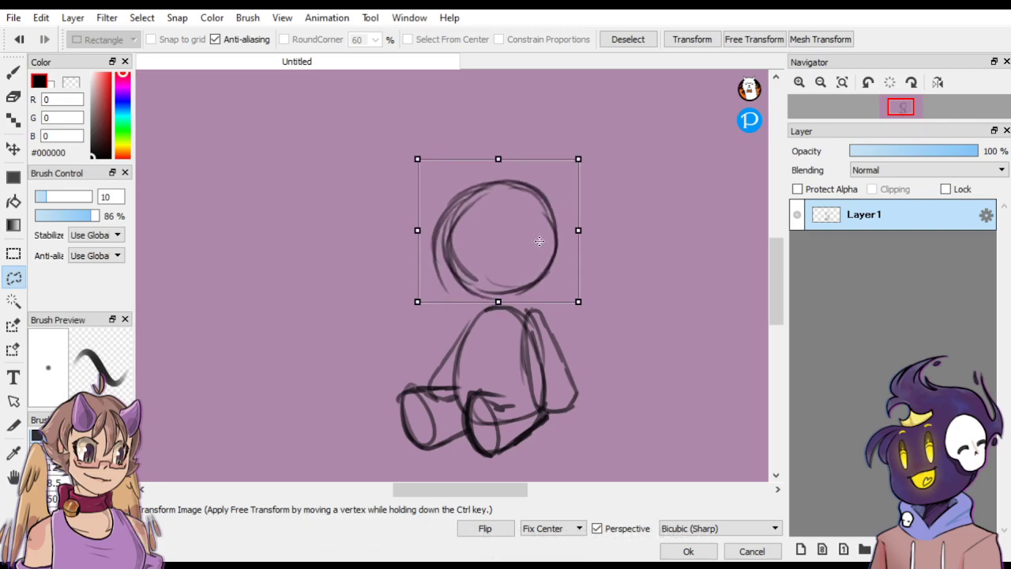
key("Return")
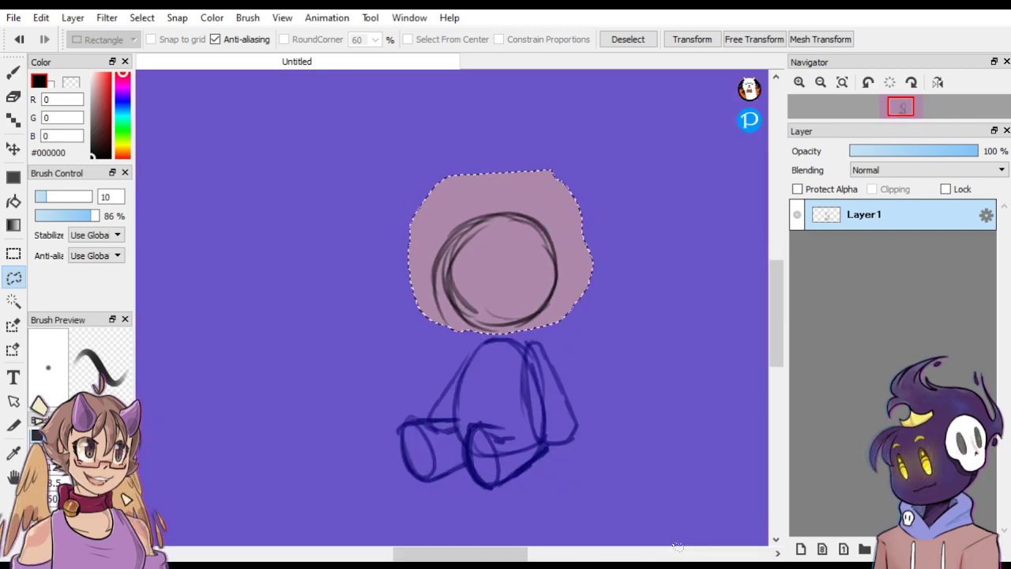
left_click(13, 253)
left_click(490, 144)
left_click(13, 72)
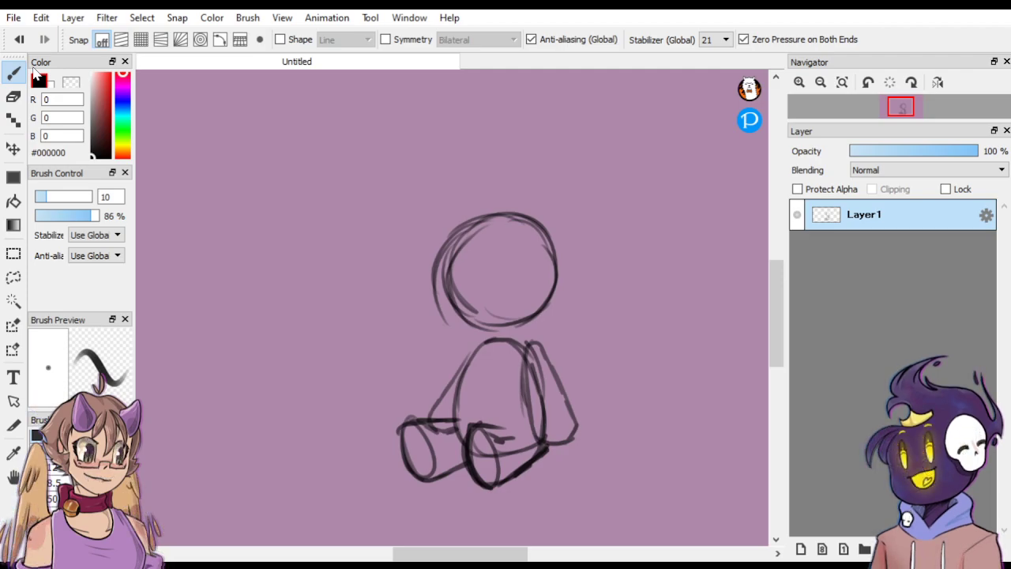
right_click(466, 327)
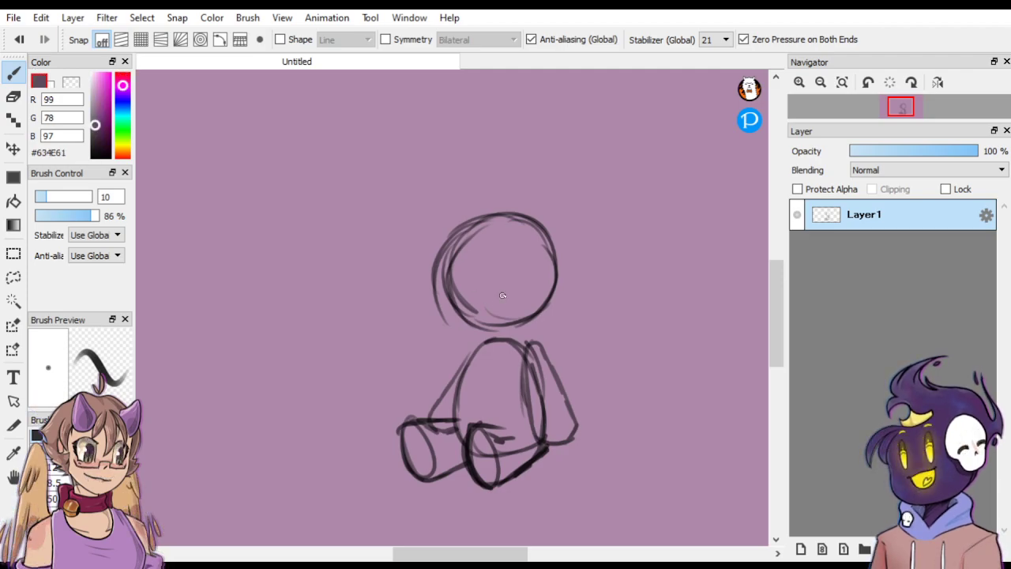
left_click_drag(100, 98, 85, 170)
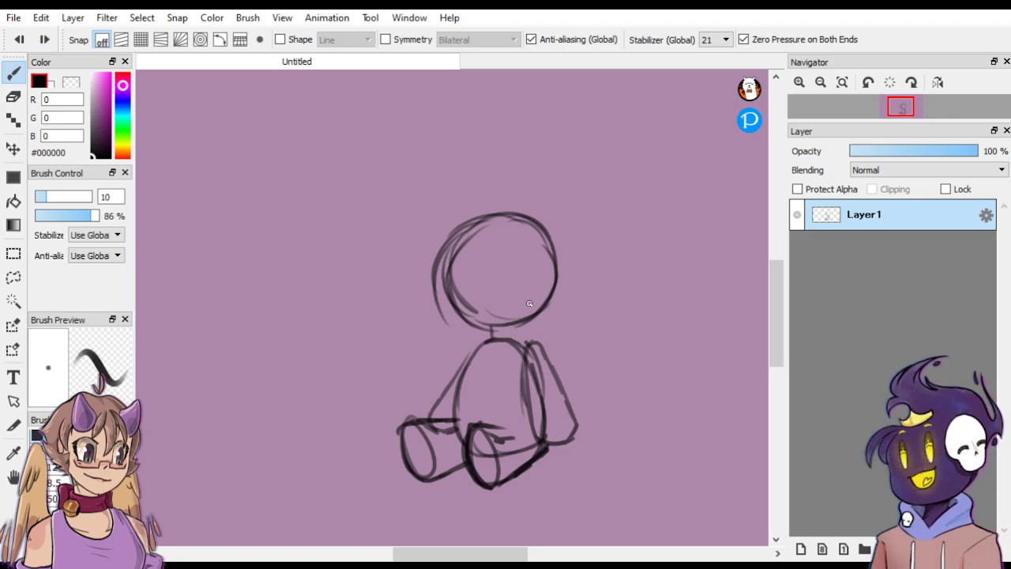
Lasso the head again, transform it slightly larger and lower to overlap the top of the torso, and deselect.
left_click(14, 275)
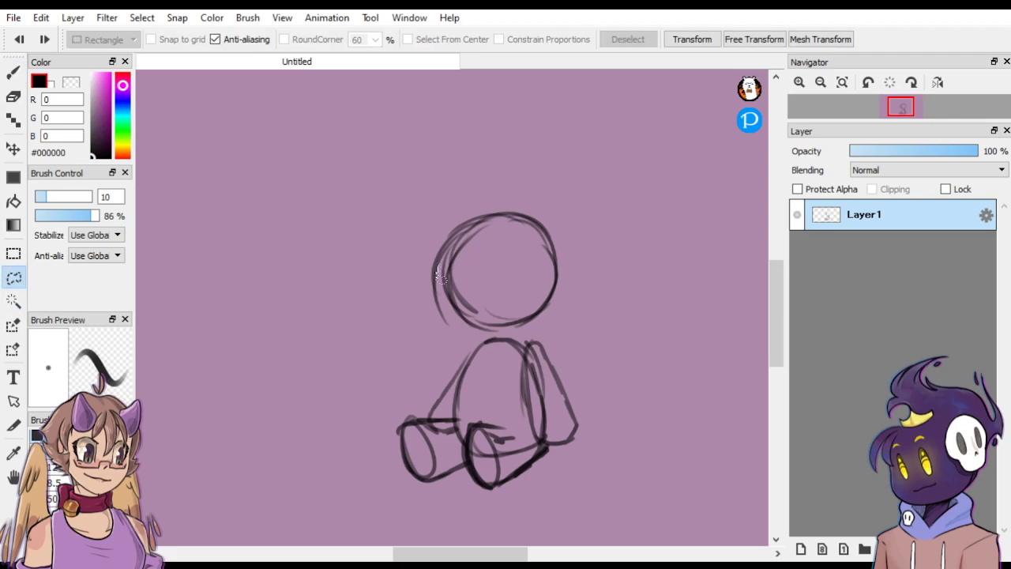
mouse_move(578, 280)
left_mouse_down()
mouse_move(509, 189)
mouse_move(399, 292)
mouse_move(465, 343)
mouse_move(443, 353)
left_mouse_up()
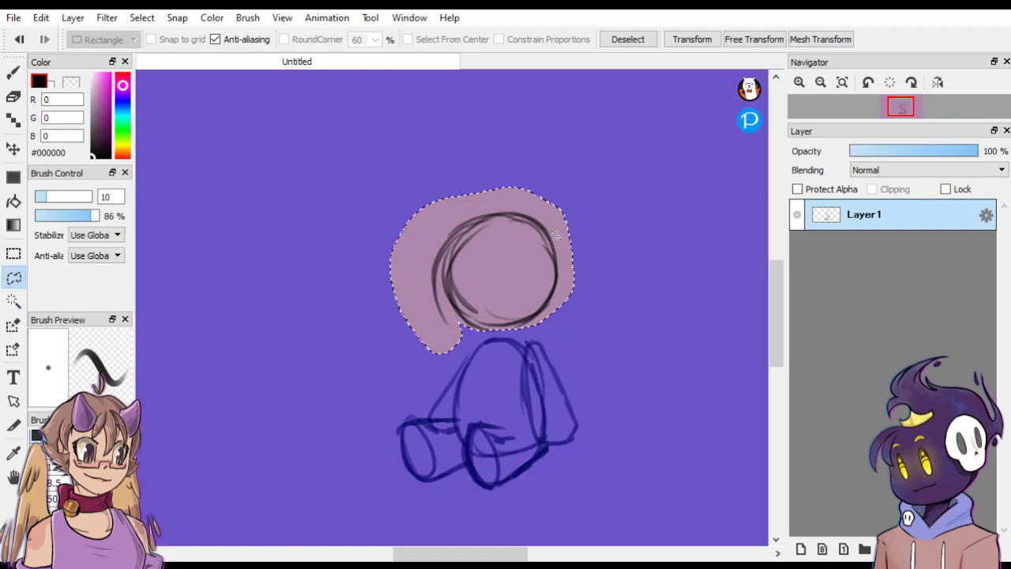
key("ctrl+t")
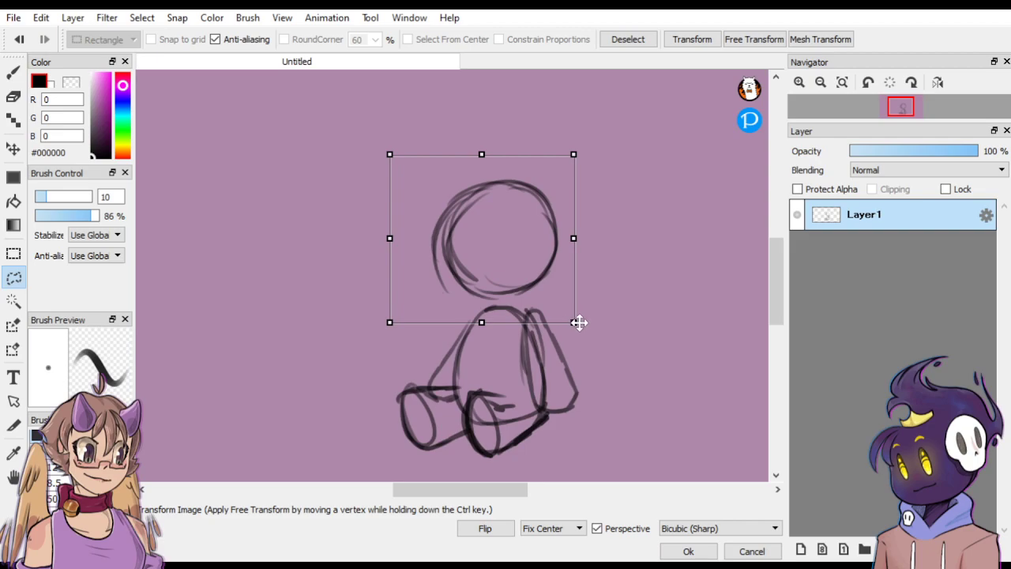
mouse_move(574, 331)
left_mouse_down()
mouse_move(589, 330)
mouse_move(562, 317)
mouse_move(573, 349)
mouse_move(559, 330)
mouse_move(552, 337)
left_mouse_up()
left_click(688, 550)
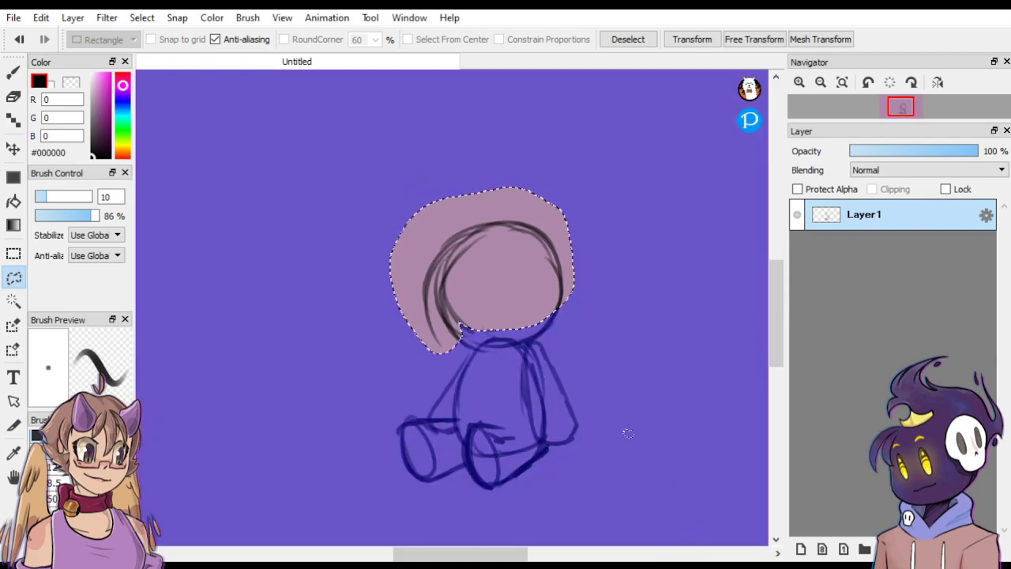
key("m")
key("ctrl+d")
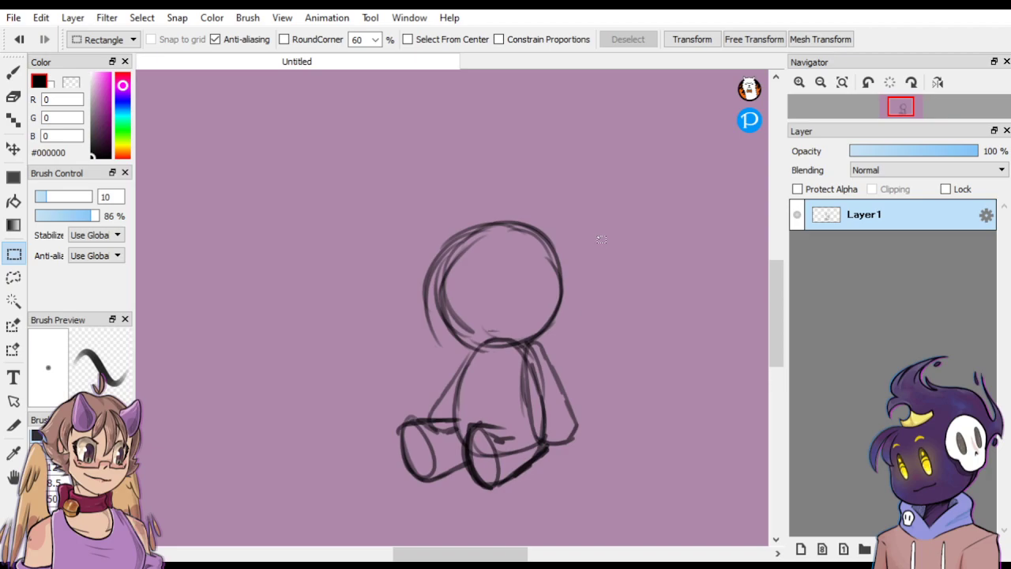
Erase the overlapping construction lines inside the legs and the arm beside the torso using the transparent colour at brush size 21.
scroll(599, 239, "down", 4)
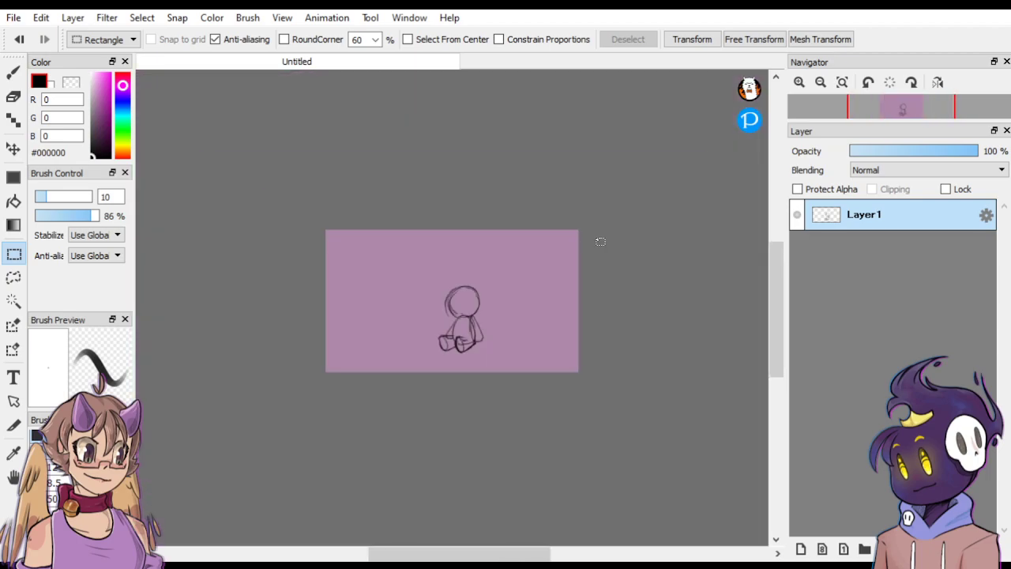
scroll(600, 241, "up", 3)
key("ctrl+Up")
left_click_drag(778, 264, 785, 290)
key("ctrl+Up")
left_click(71, 82)
left_click(61, 197)
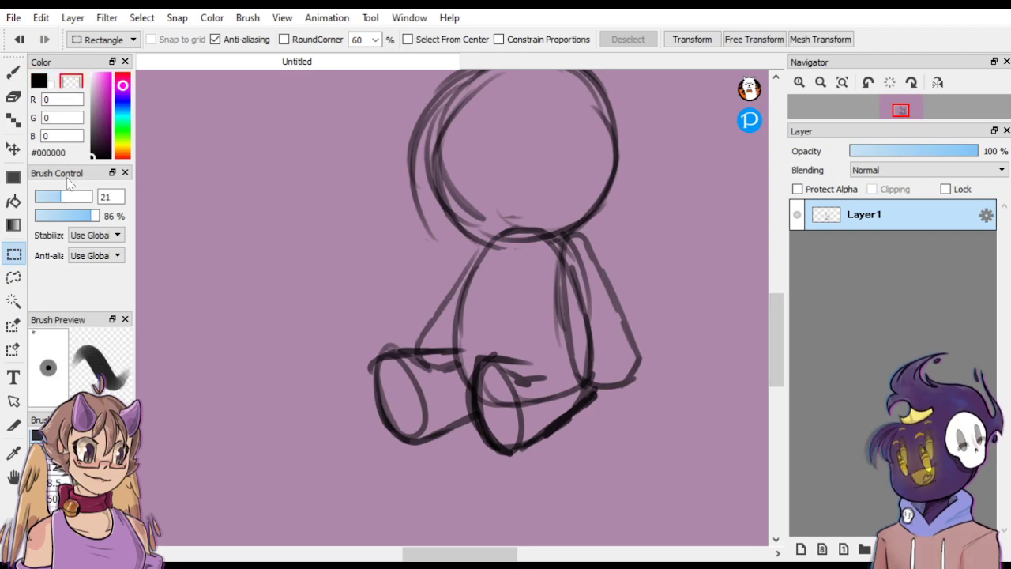
left_click_drag(418, 363, 435, 334)
key("ctrl+d")
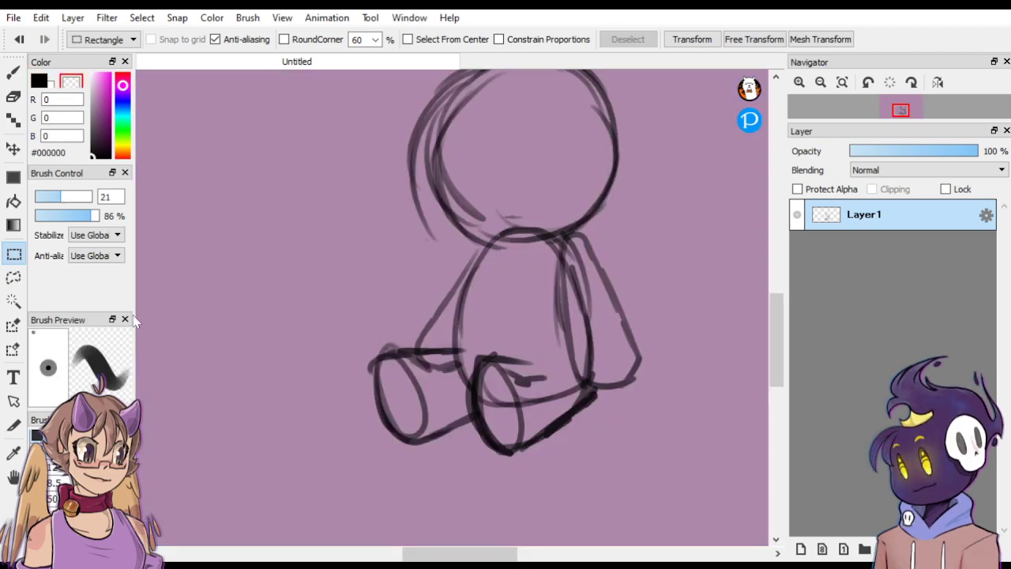
left_click(12, 72)
mouse_move(427, 368)
left_mouse_down()
mouse_move(455, 376)
mouse_move(444, 358)
mouse_move(460, 384)
mouse_move(488, 371)
mouse_move(514, 381)
mouse_move(513, 372)
mouse_move(488, 383)
mouse_move(487, 410)
mouse_move(486, 383)
mouse_move(509, 433)
mouse_move(512, 400)
mouse_move(515, 420)
mouse_move(510, 404)
mouse_move(571, 388)
left_mouse_up()
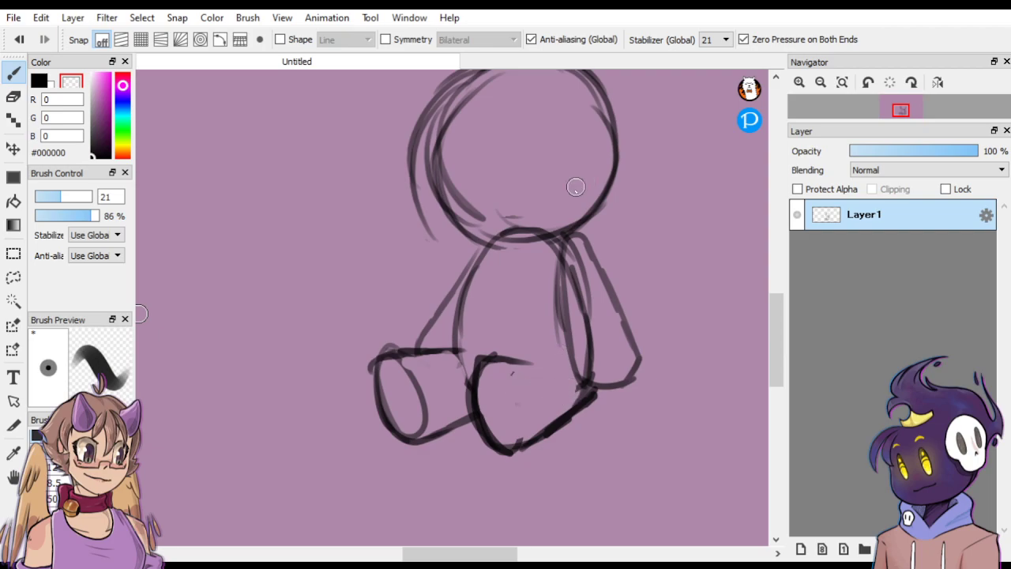
mouse_move(579, 269)
left_mouse_down()
mouse_move(593, 361)
mouse_move(577, 262)
mouse_move(572, 303)
mouse_move(587, 368)
mouse_move(603, 374)
mouse_move(591, 329)
mouse_move(599, 314)
left_mouse_up()
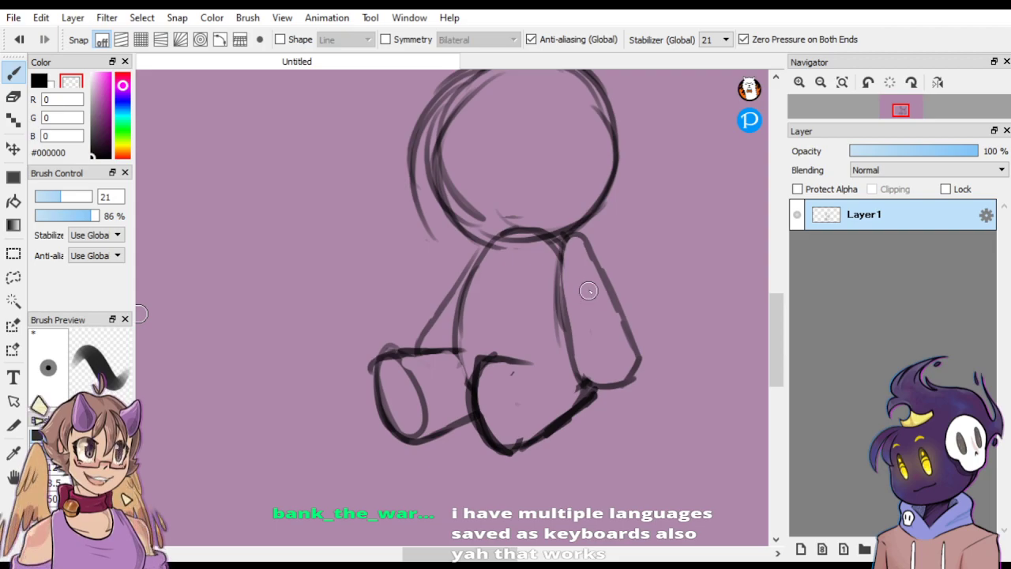
Switch the brush back to black at size 10.3 and lower Layer1's opacity to 44%.
left_click(42, 198)
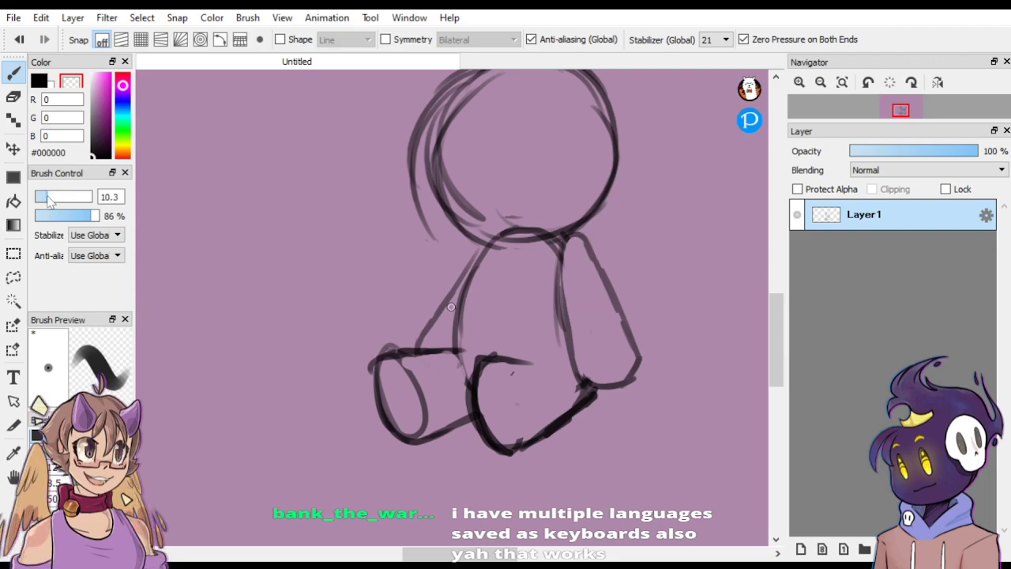
left_click(46, 77)
left_click(905, 150)
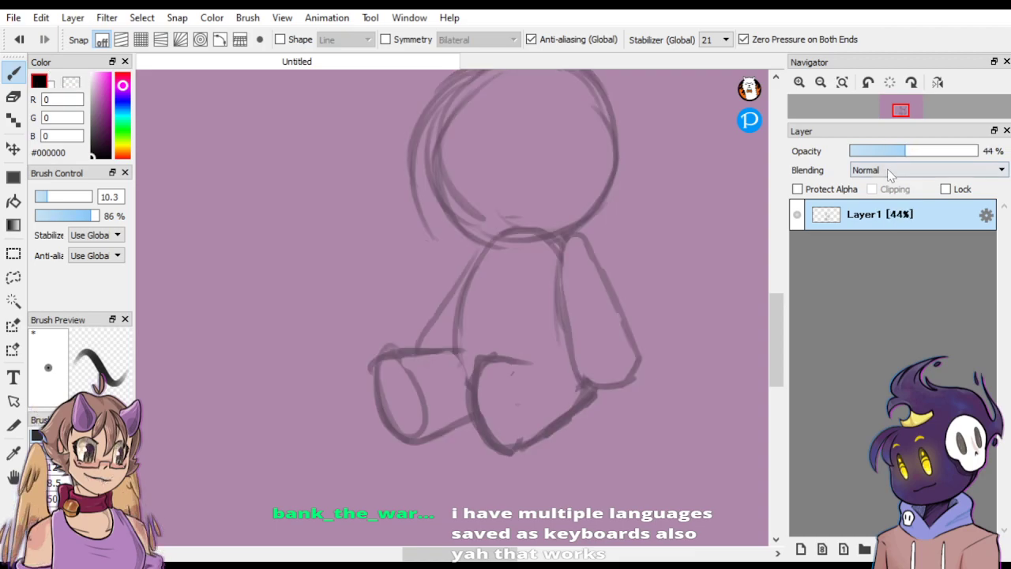
Add a new layer above the faded sketch and trace the round head outline in black at brush size 10.3.
scroll(778, 324, "up", 3)
left_click(802, 548)
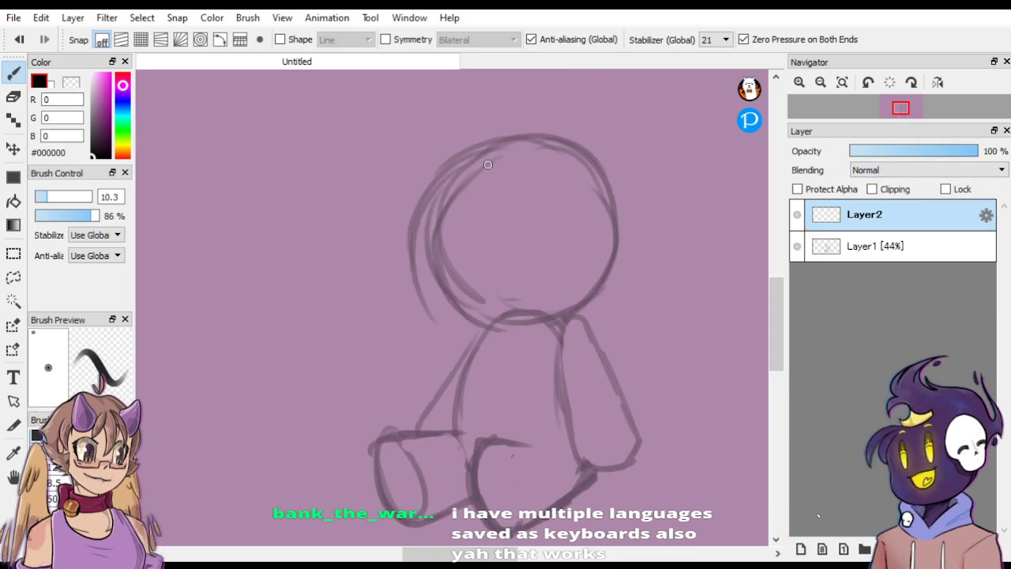
mouse_move(511, 139)
left_mouse_down()
mouse_move(452, 188)
mouse_move(483, 153)
mouse_move(442, 231)
mouse_move(462, 184)
mouse_move(444, 262)
mouse_move(444, 228)
mouse_move(460, 316)
mouse_move(447, 296)
mouse_move(482, 325)
mouse_move(529, 325)
mouse_move(561, 307)
mouse_move(554, 321)
mouse_move(592, 295)
mouse_move(616, 231)
left_mouse_up()
mouse_move(481, 162)
left_mouse_down()
mouse_move(510, 140)
mouse_move(502, 154)
mouse_move(527, 137)
mouse_move(543, 147)
mouse_move(564, 139)
mouse_move(609, 169)
mouse_move(617, 237)
mouse_move(620, 193)
mouse_move(625, 226)
left_mouse_up()
key("x")
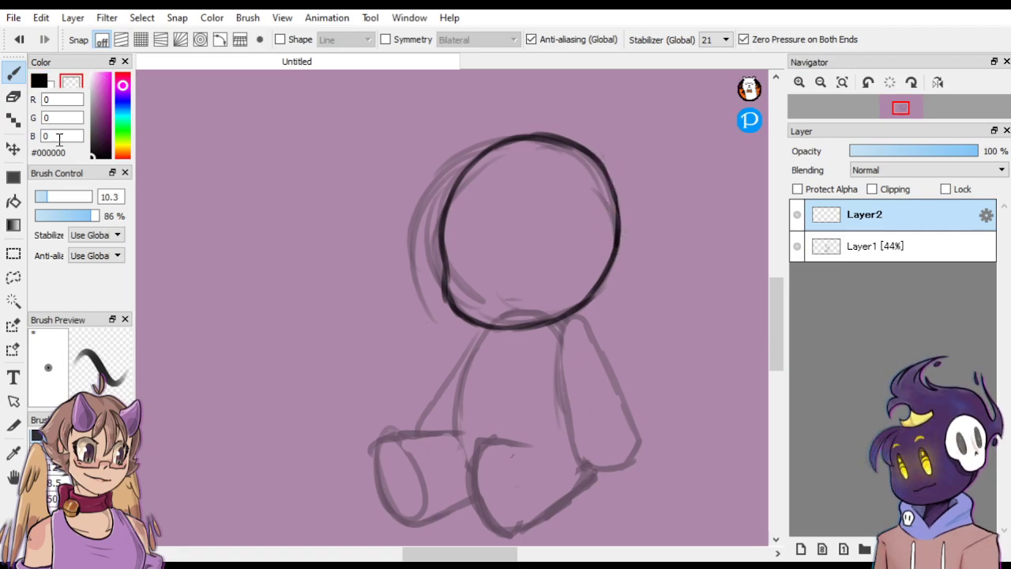
Shift the traced head slightly to the left on Layer2 with the Move tool and return to the black brush.
key("v")
left_click_drag(545, 213, 526, 219)
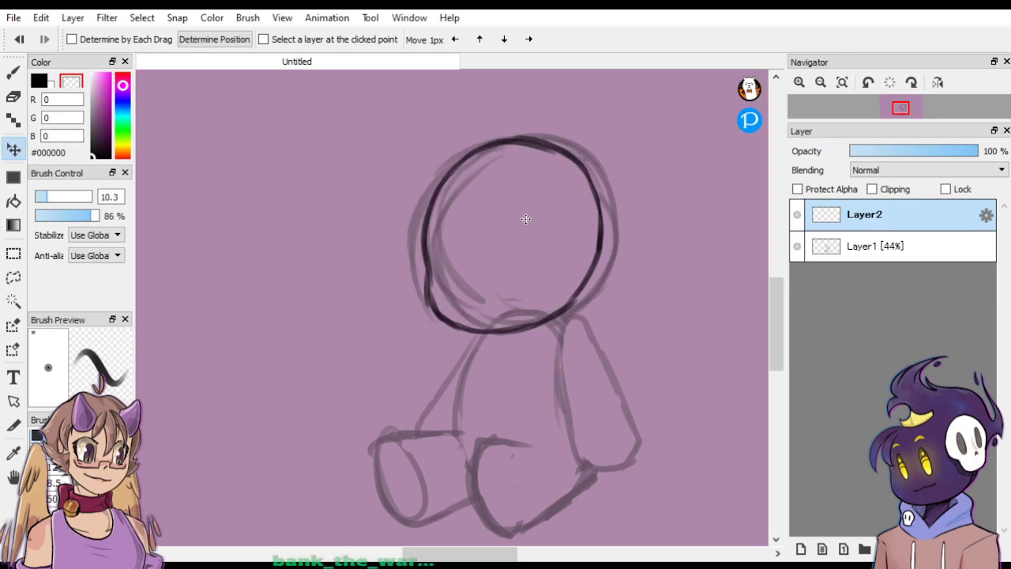
left_click_drag(609, 234, 616, 235)
key("b")
left_click(38, 83)
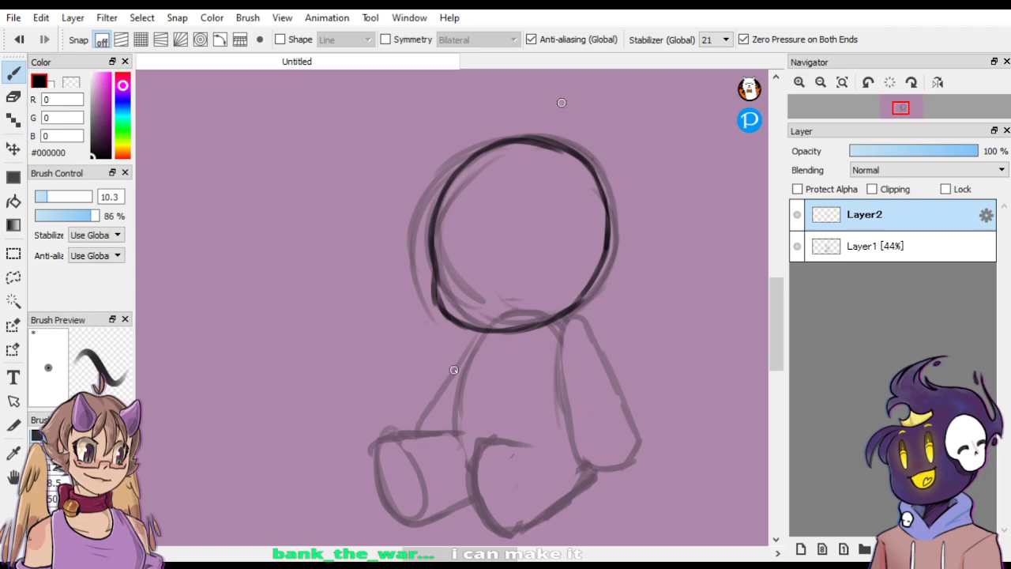
Trace the front edge of the torso and the outlines of both legs over the faded sketch.
left_click_drag(482, 340, 457, 430)
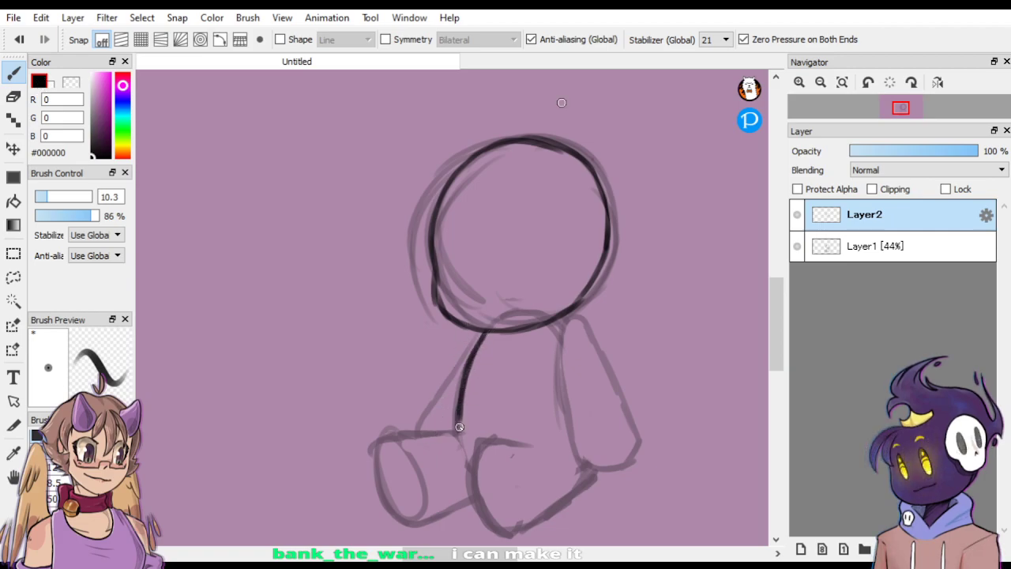
mouse_move(434, 435)
left_mouse_down()
mouse_move(398, 437)
mouse_move(377, 464)
mouse_move(397, 516)
mouse_move(383, 486)
mouse_move(417, 521)
mouse_move(404, 519)
mouse_move(471, 502)
left_mouse_up()
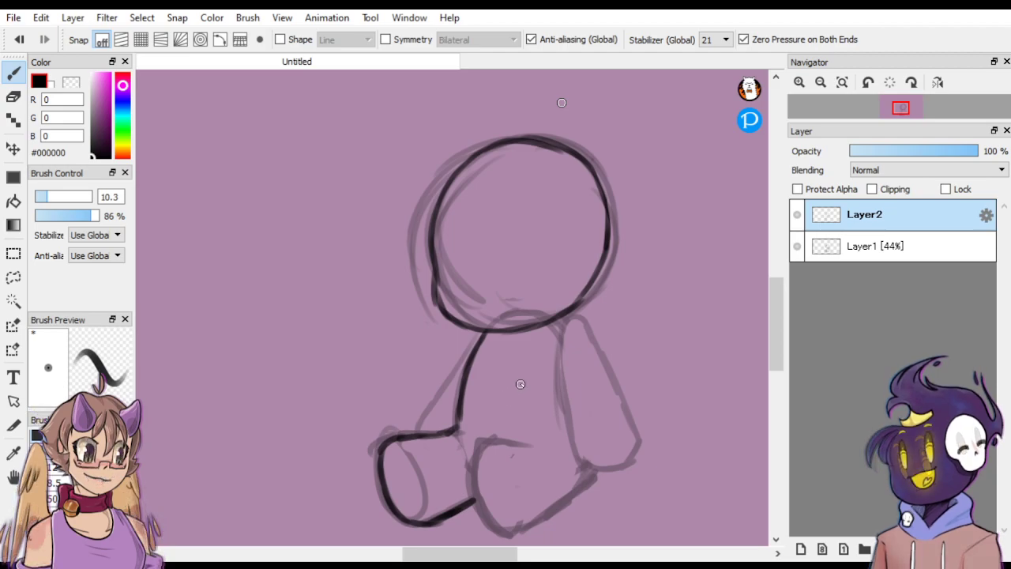
mouse_move(484, 523)
left_mouse_down()
mouse_move(478, 469)
mouse_move(477, 488)
mouse_move(492, 436)
mouse_move(481, 444)
mouse_move(511, 444)
mouse_move(496, 441)
mouse_move(519, 458)
left_mouse_up()
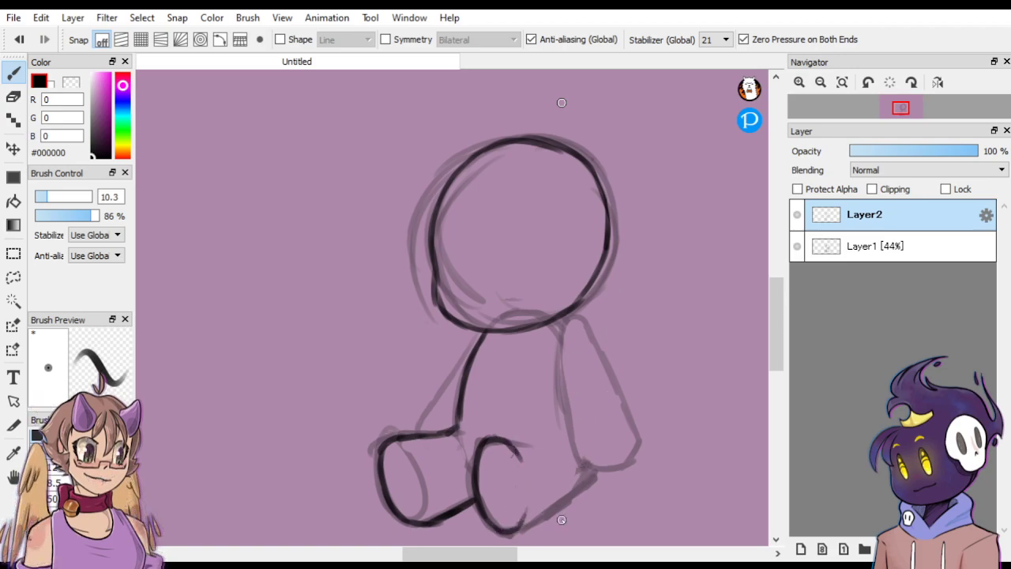
left_click_drag(517, 529, 585, 490)
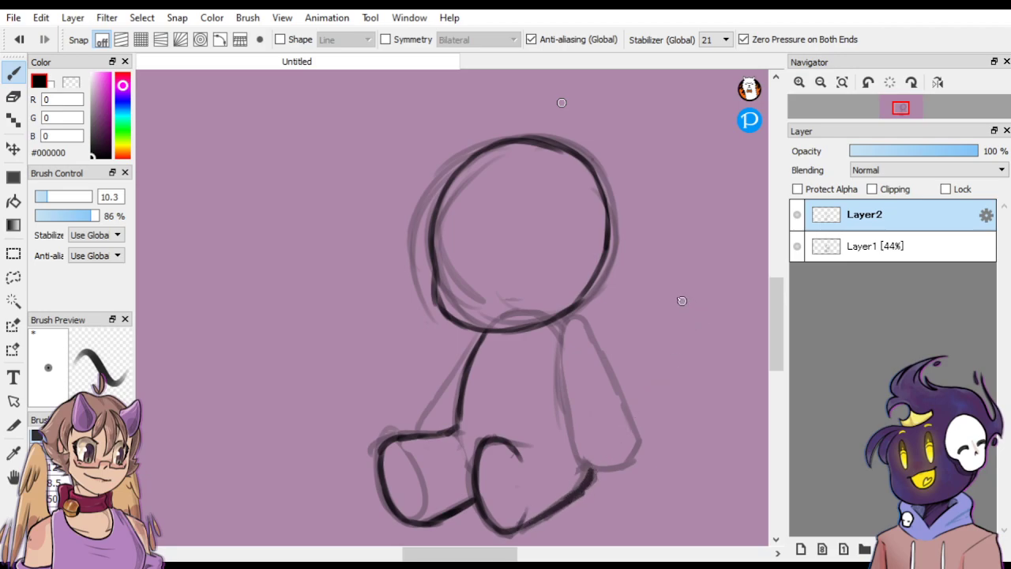
Trace both arms and the torso's back edge, and clean the near hand's overlap with the transparent colour.
left_click_drag(477, 336, 418, 434)
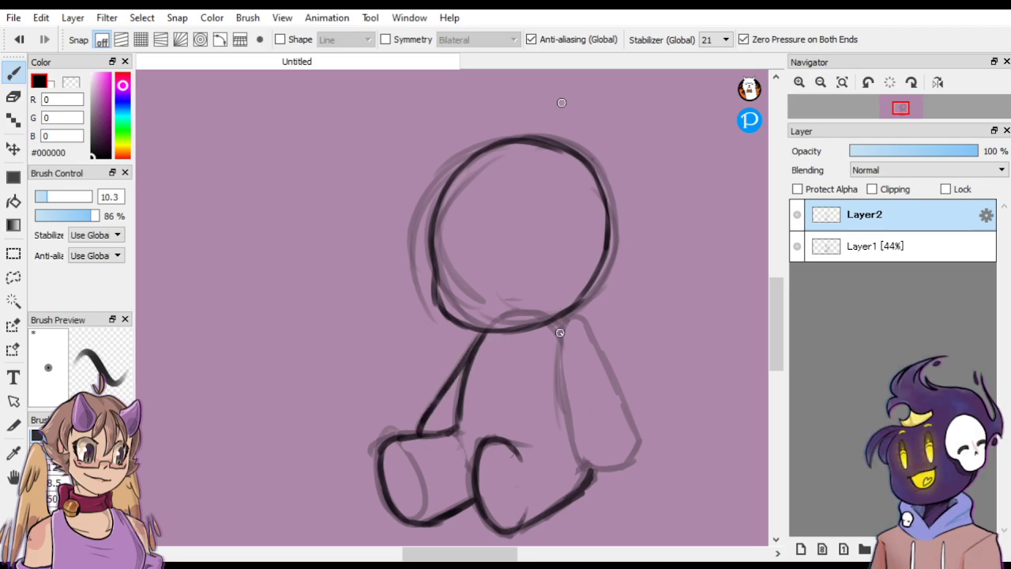
mouse_move(565, 317)
left_mouse_down()
mouse_move(641, 435)
mouse_move(633, 458)
mouse_move(599, 481)
mouse_move(561, 434)
mouse_move(568, 449)
mouse_move(557, 319)
left_mouse_up()
left_click_drag(566, 434, 600, 478)
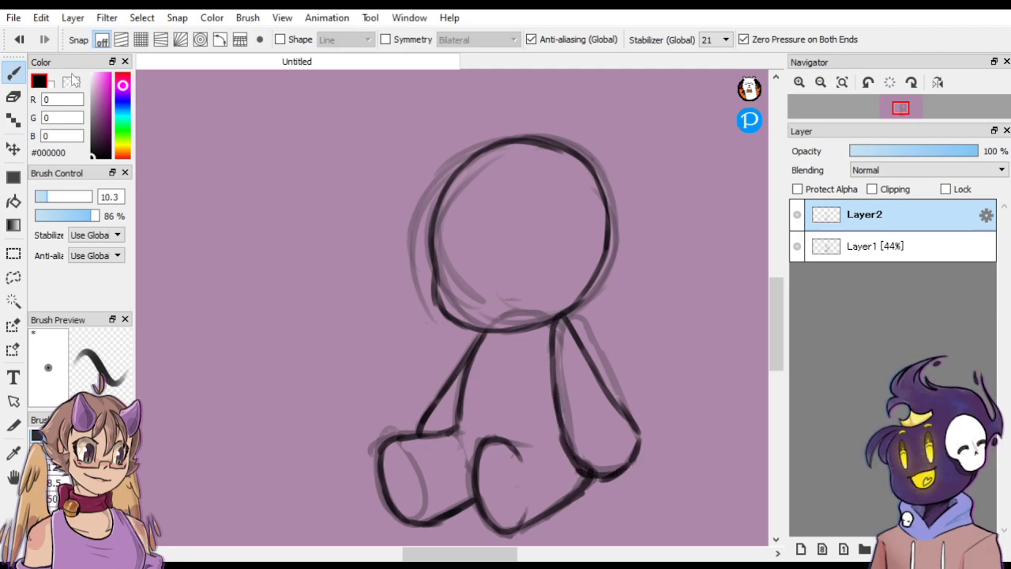
key("x")
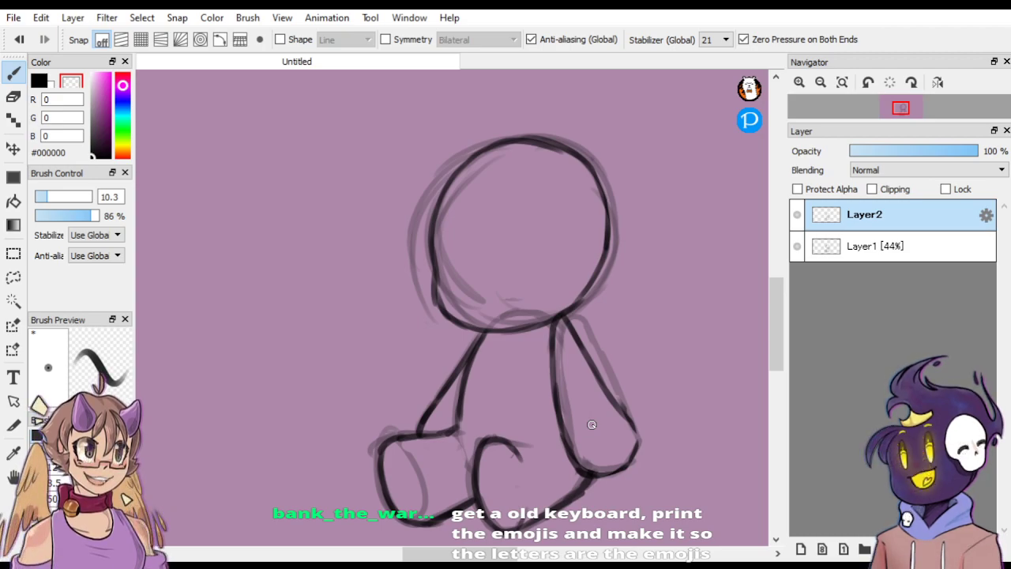
left_click(40, 80)
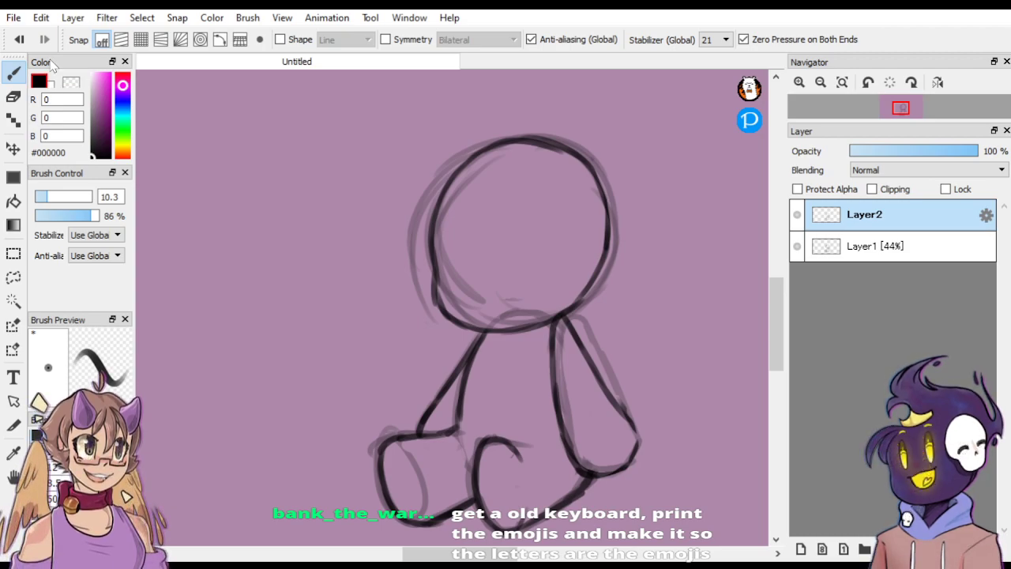
Hide Layer1 so only the traced linework on Layer2 is shown.
left_click(796, 246)
key("ctrl+minus")
key("ctrl+minus")
key("ctrl+minus")
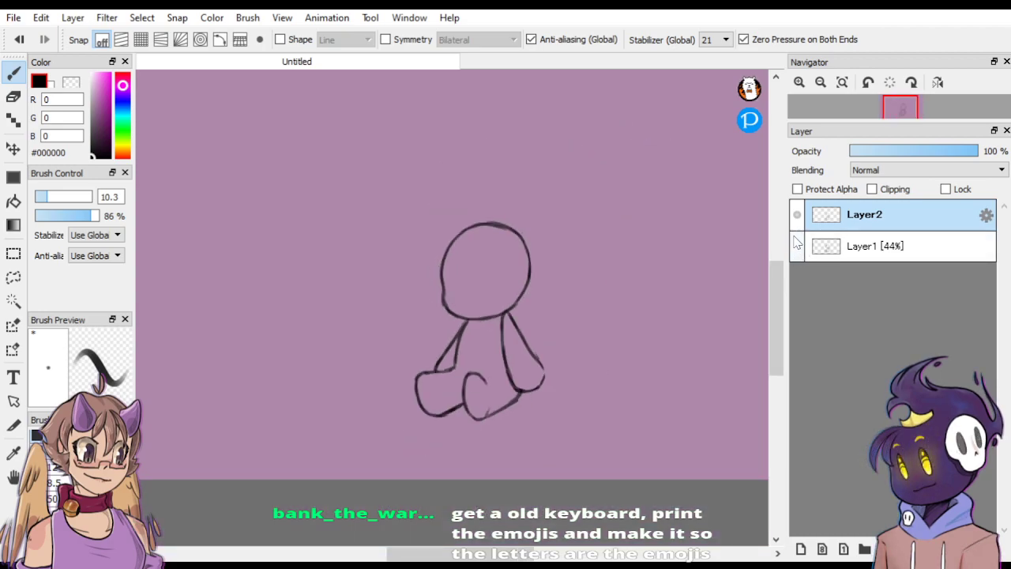
Refine the legs at brush size 7.6 by closing the near leg, extending the torso line between them, and adding short sole marks to the far foot.
key("ctrl+plus")
key("ctrl+plus")
left_click(43, 198)
key("ctrl+plus")
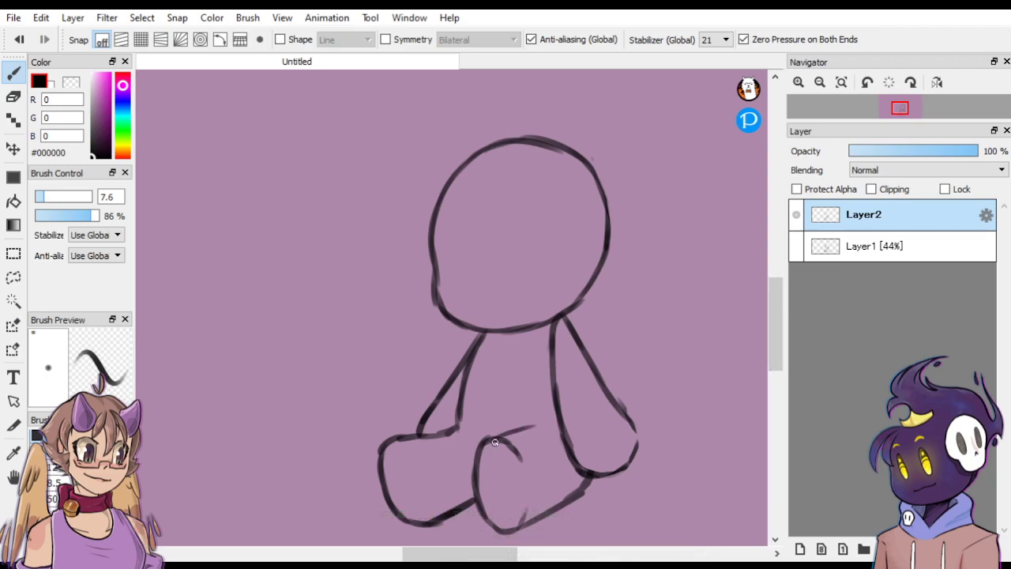
left_click_drag(523, 434, 559, 442)
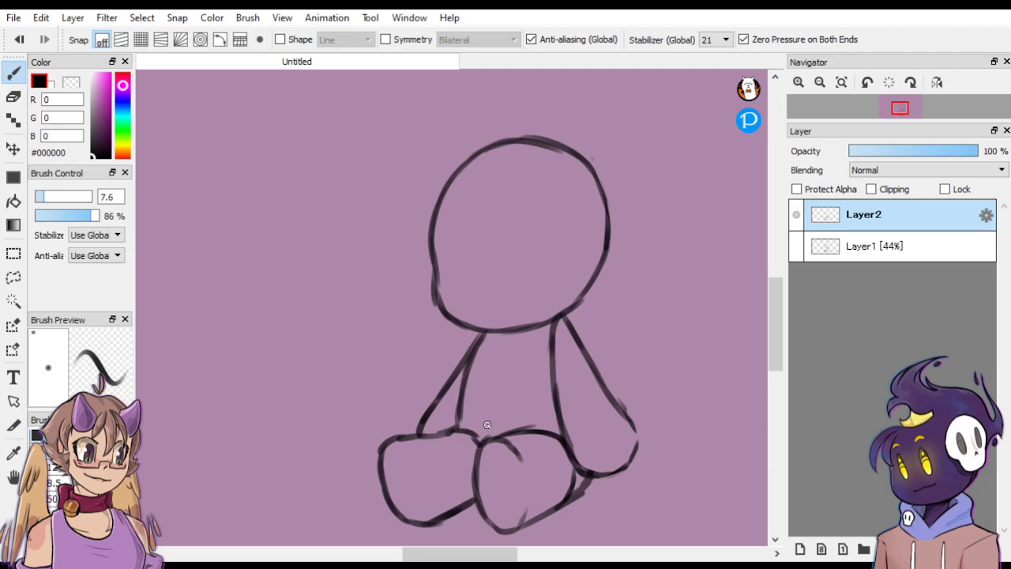
key("ctrl+z")
left_click_drag(457, 424, 465, 456)
scroll(634, 279, "down", 3)
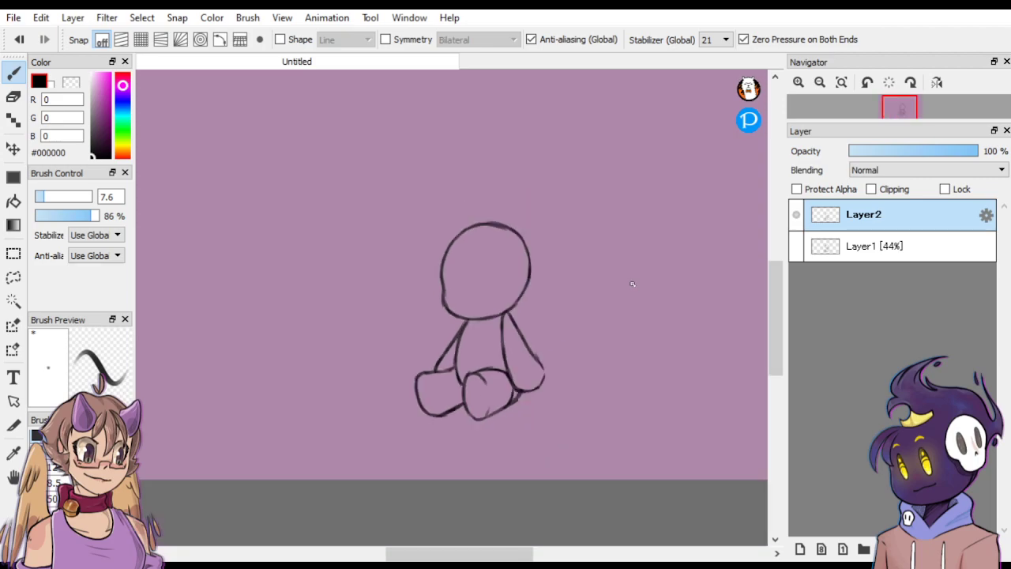
scroll(623, 289, "up", 3)
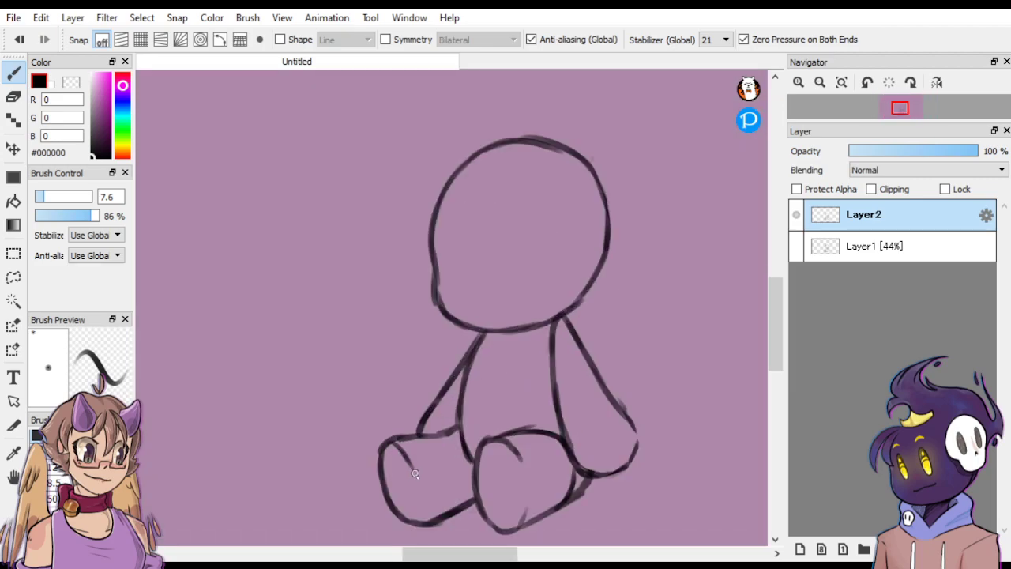
scroll(752, 245, "down", 3)
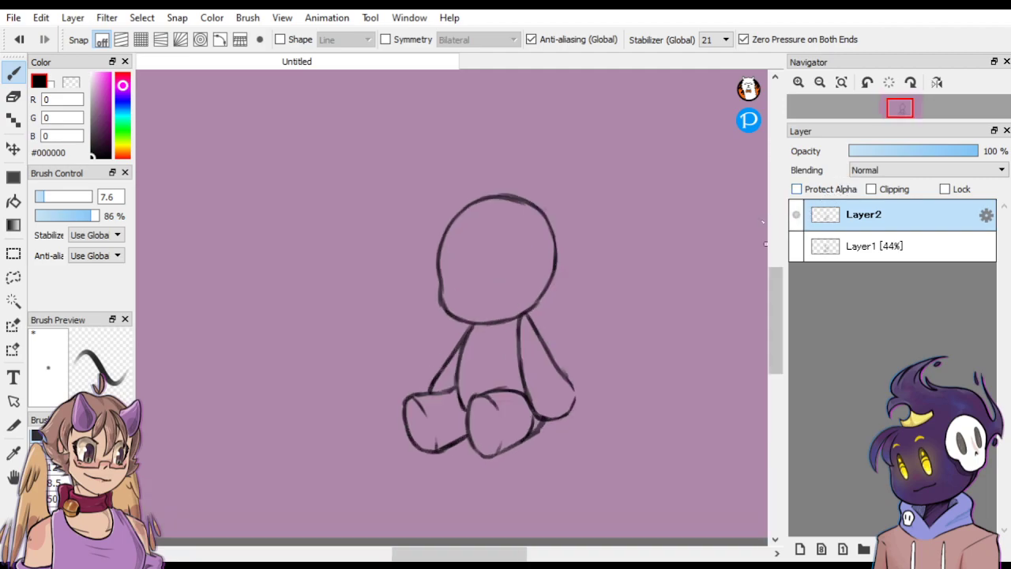
scroll(754, 243, "up", 3)
left_click_drag(772, 314, 771, 324)
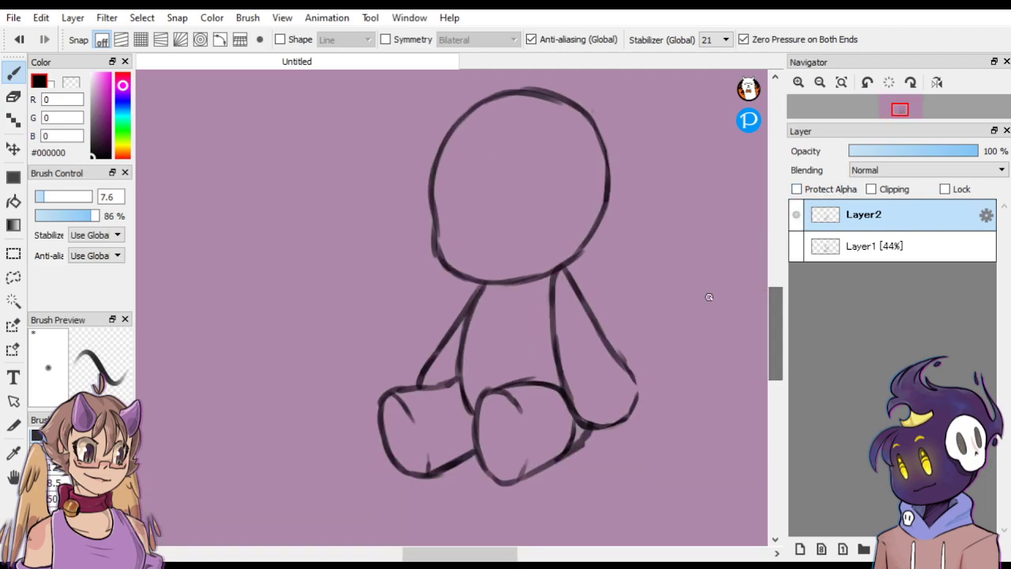
Lasso the near leg, skew it down toward its foot end with a transform, apply it, and clear the selection.
left_click(13, 278)
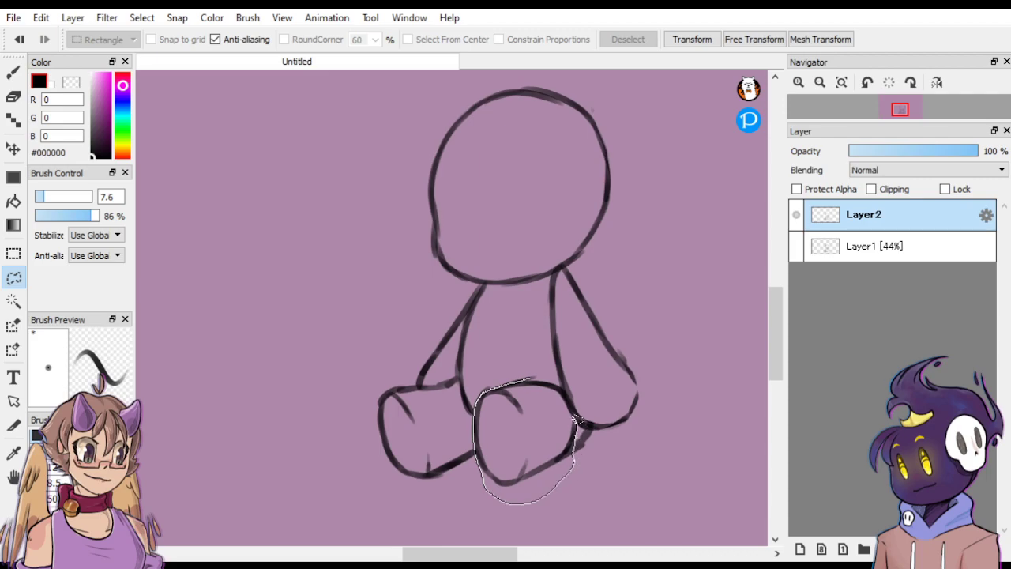
left_click_drag(563, 385, 566, 369)
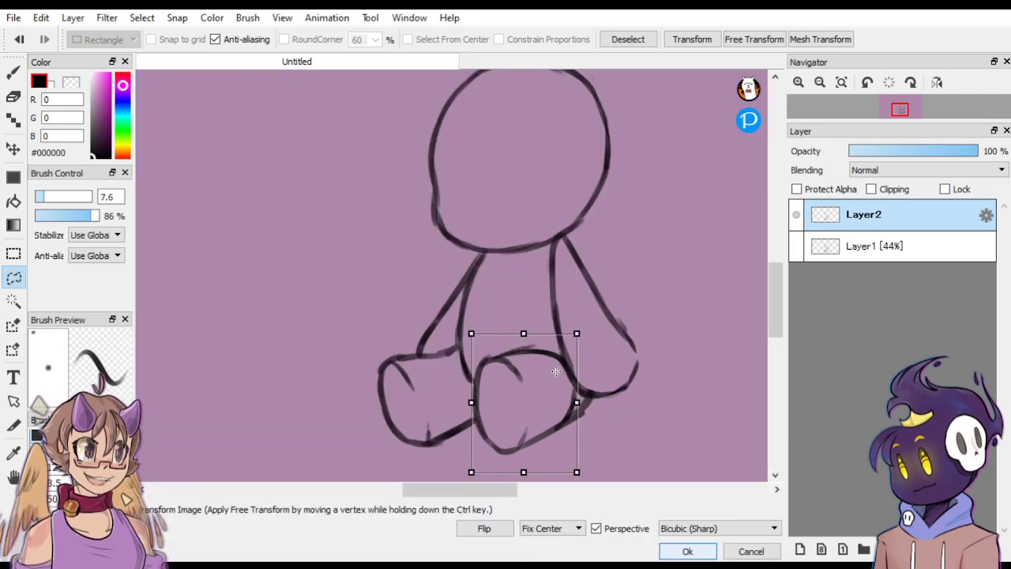
key("ctrl+t")
left_click_drag(471, 398, 463, 422)
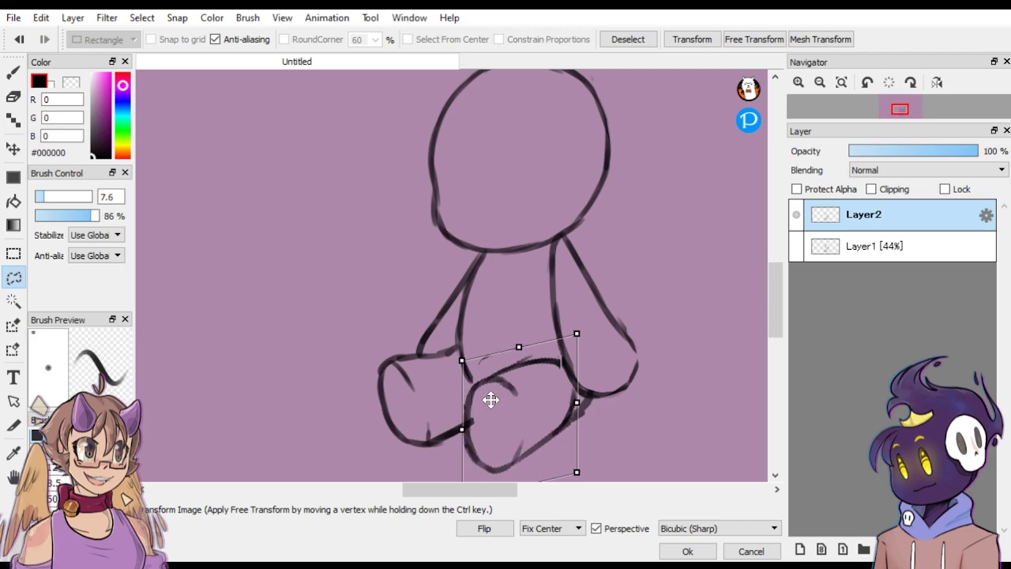
left_click_drag(575, 337, 566, 329)
left_click_drag(579, 469, 596, 472)
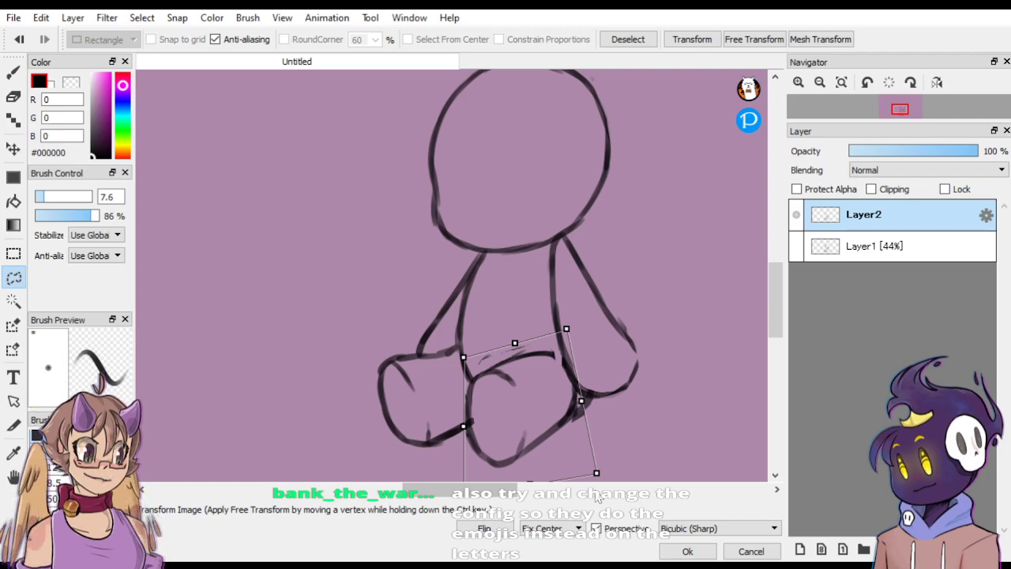
left_click(689, 551)
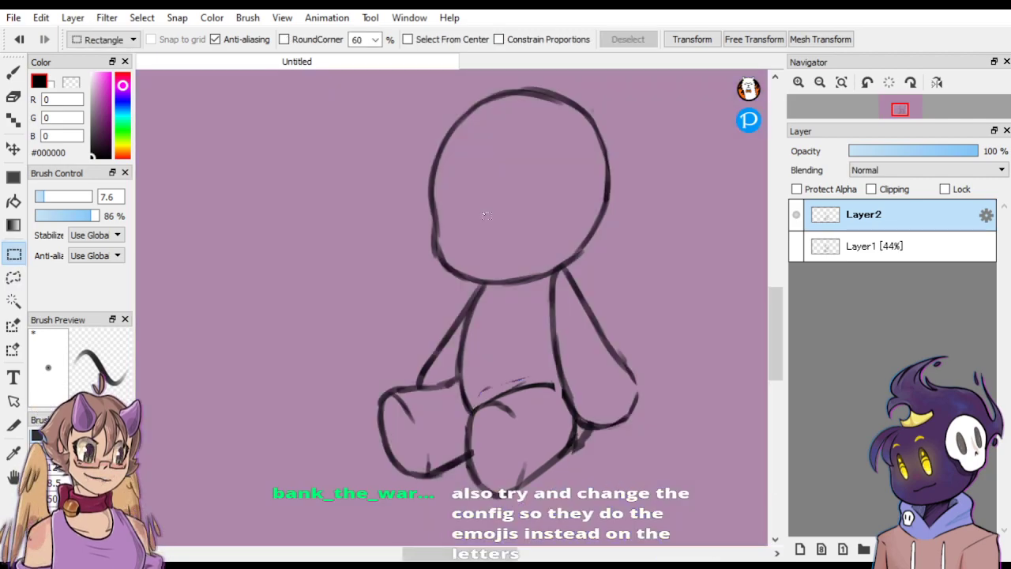
Erase the leftover line fragments along the top of the near leg using the transparent colour.
left_click(14, 72)
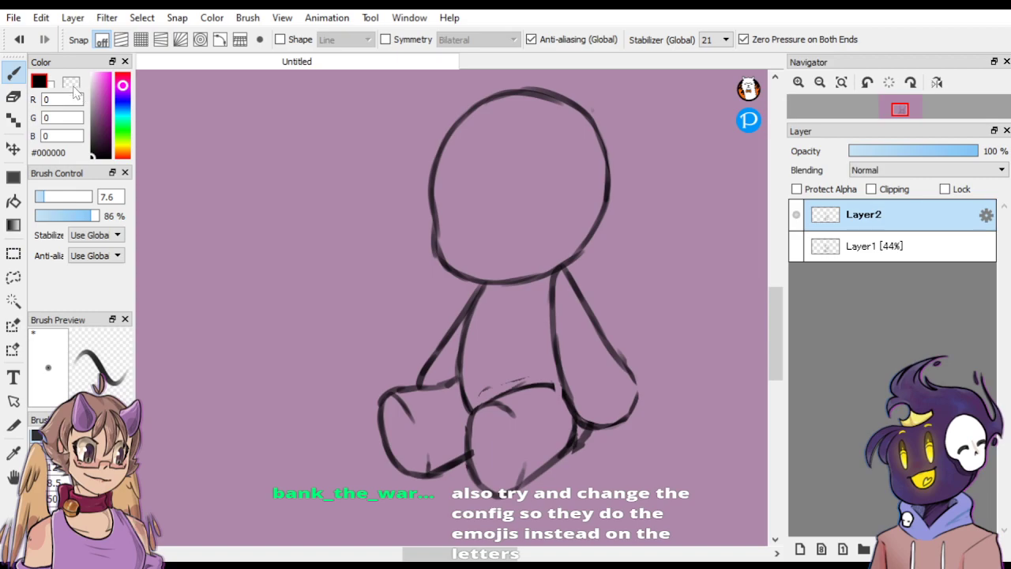
left_click(72, 83)
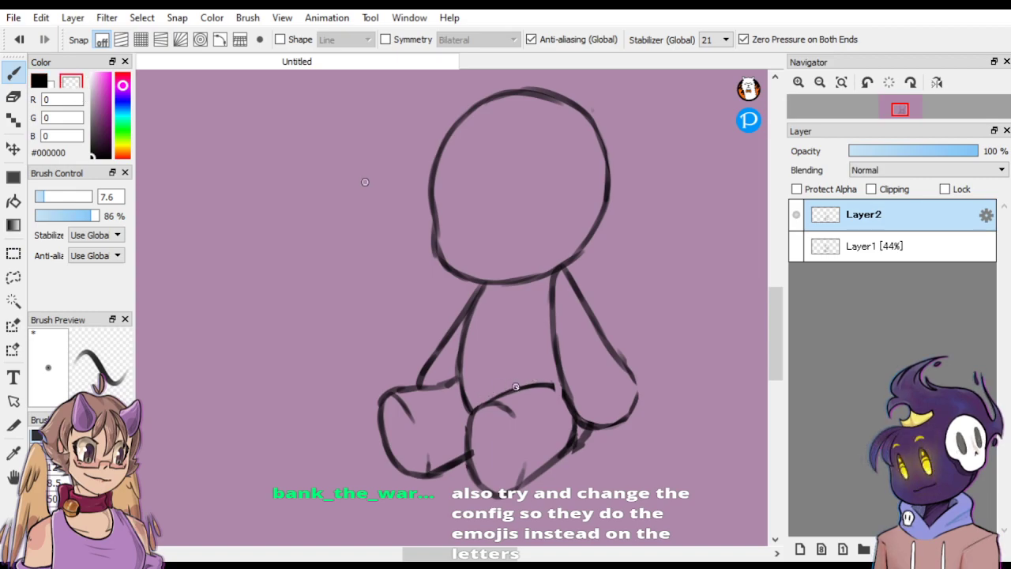
mouse_move(557, 393)
left_mouse_down()
mouse_move(523, 392)
mouse_move(573, 382)
mouse_move(502, 393)
mouse_move(556, 385)
left_mouse_up()
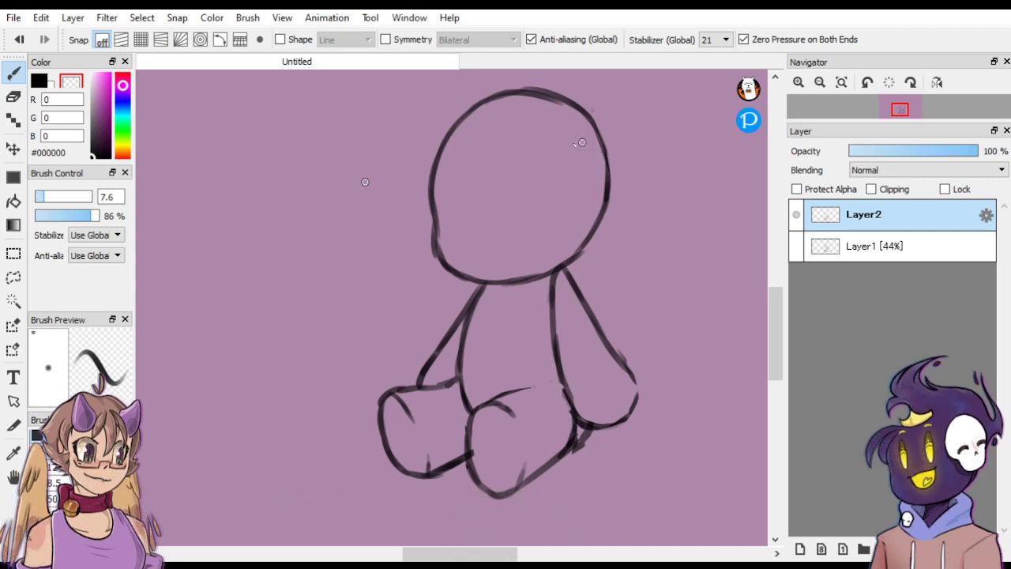
Draw a round near eye and a narrow oval far eye on the face in black, undoing the unwanted strokes.
left_click(43, 82)
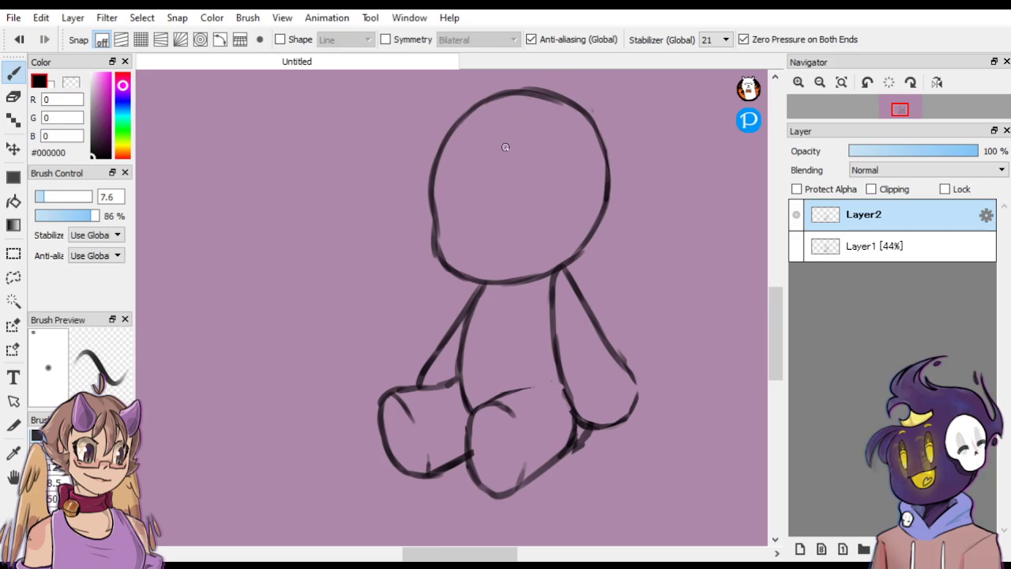
left_click_drag(513, 217, 507, 165)
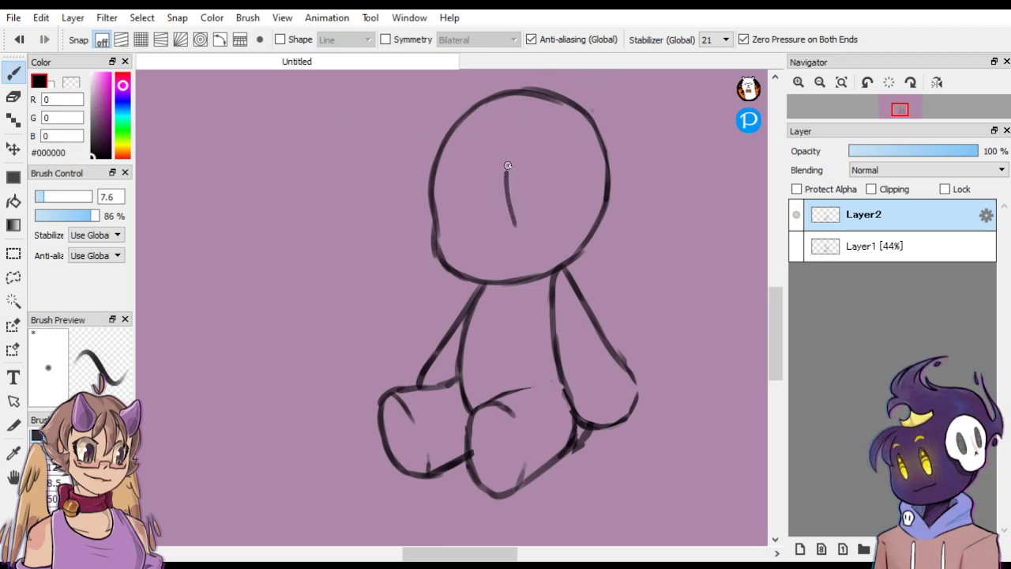
key("ctrl+z")
mouse_move(517, 168)
left_mouse_down()
mouse_move(501, 191)
mouse_move(509, 214)
mouse_move(535, 220)
mouse_move(549, 185)
mouse_move(533, 169)
mouse_move(507, 172)
mouse_move(524, 218)
mouse_move(547, 203)
mouse_move(543, 165)
mouse_move(509, 168)
left_mouse_up()
key("ctrl+z")
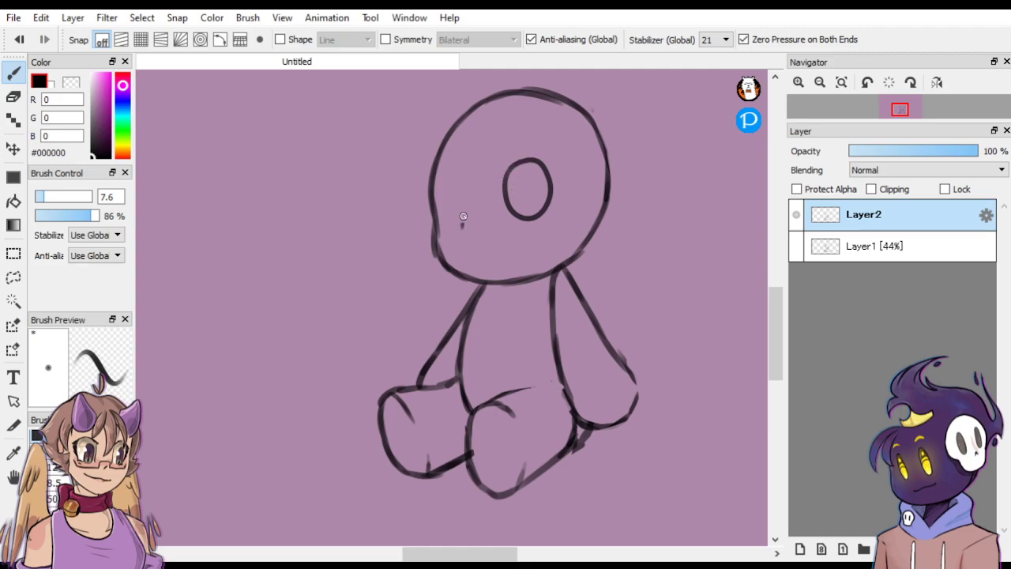
mouse_move(464, 216)
left_mouse_down()
mouse_move(448, 172)
mouse_move(442, 212)
mouse_move(465, 214)
left_mouse_up()
Dot four buttonholes inside each eye.
key("ctrl+minus")
key("ctrl+minus")
key("ctrl+minus")
key("ctrl+minus")
key("ctrl+plus")
key("ctrl+plus")
key("ctrl+plus")
key("ctrl+plus")
key("ctrl+plus")
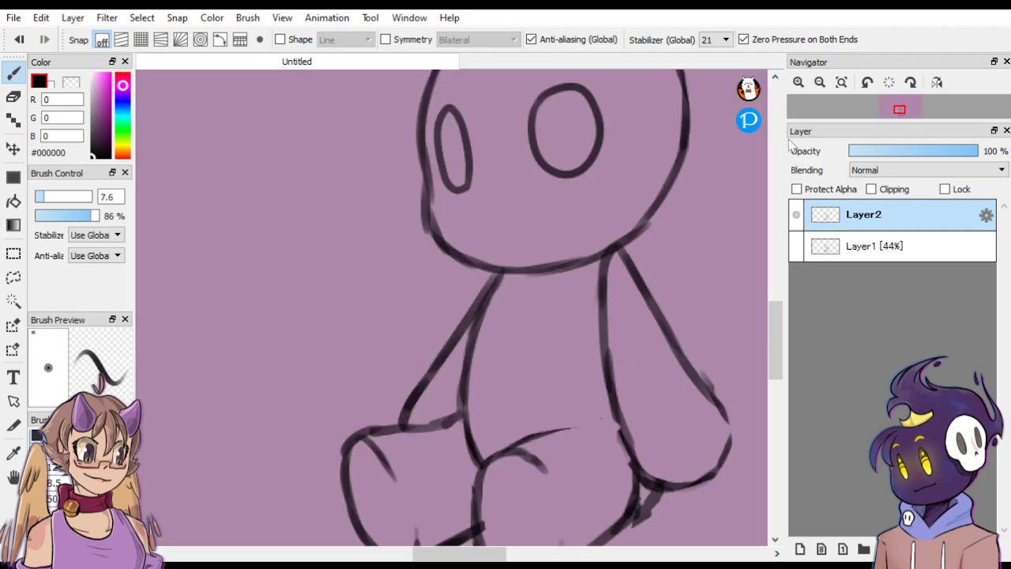
left_click(548, 114)
left_click(579, 107)
left_click(555, 156)
left_click(583, 150)
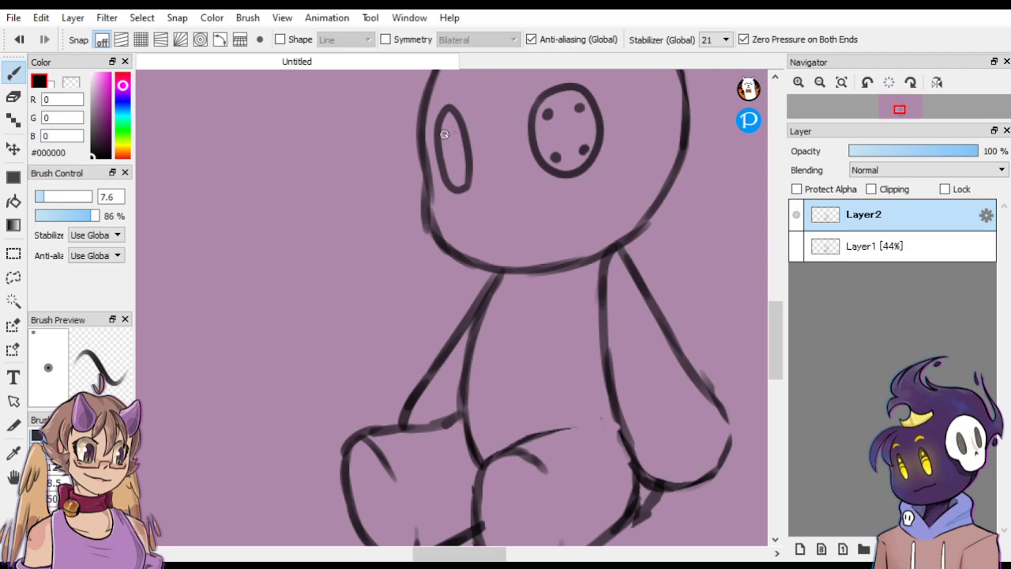
left_click(445, 132)
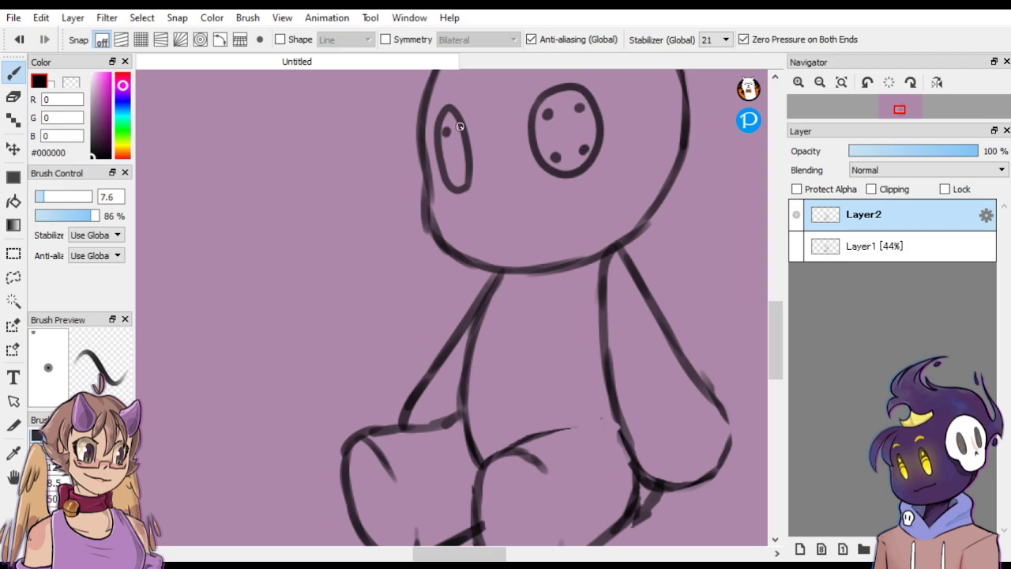
left_click(462, 169)
Connect the buttonholes in both eyes with crossed thread lines, undoing the stray stroke.
mouse_move(458, 127)
left_mouse_down()
mouse_move(452, 171)
mouse_move(464, 168)
left_mouse_up()
left_click_drag(547, 115, 586, 151)
mouse_move(579, 111)
left_mouse_down()
mouse_move(553, 162)
mouse_move(583, 102)
left_mouse_up()
key("ctrl+z")
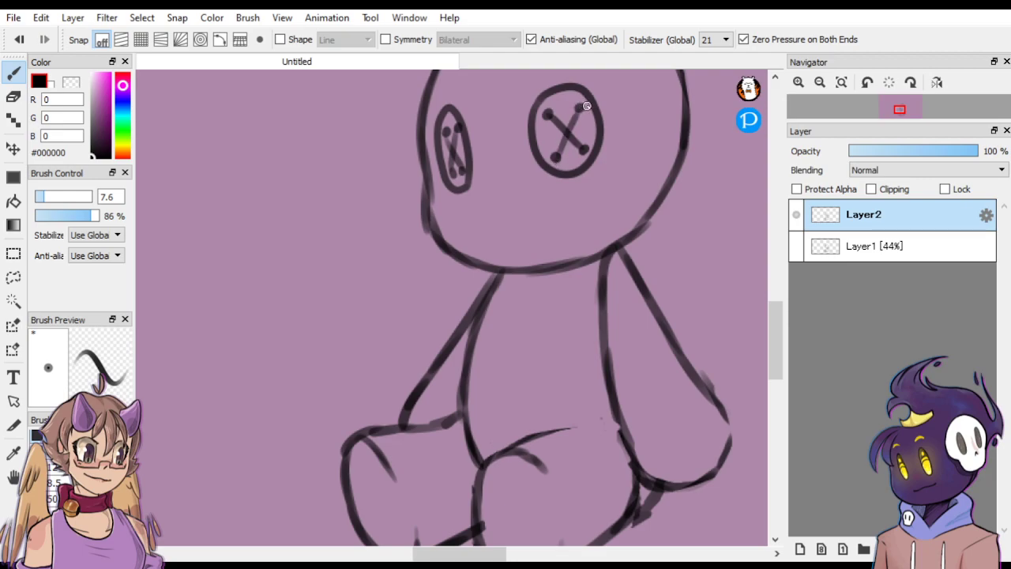
scroll(584, 110, "down", 3)
scroll(580, 118, "up", 2)
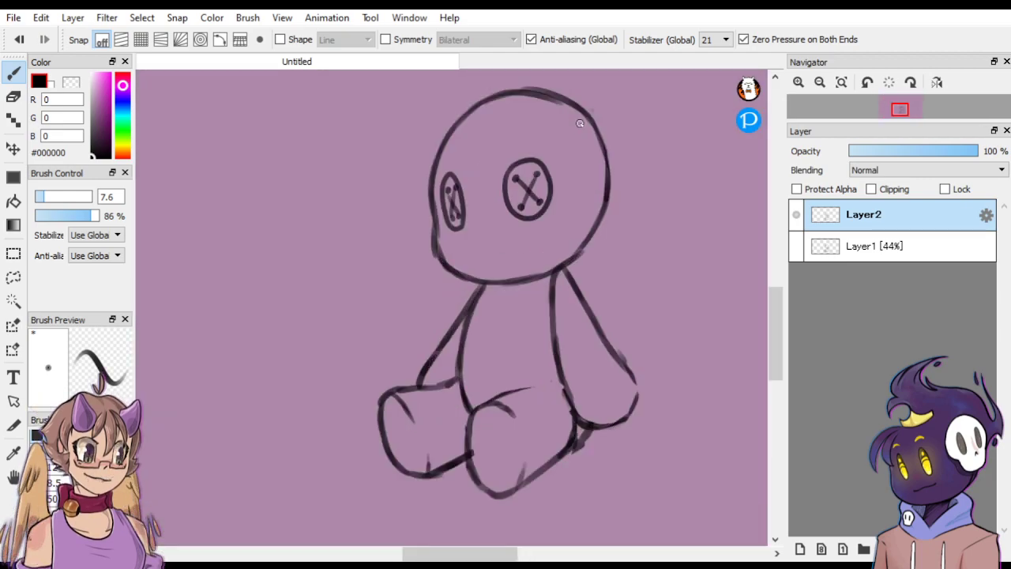
Check the doll in a mirrored view and correct its tilt by free-transforming the two upper corners of the layer, restoring the normal view.
scroll(586, 130, "down", 4)
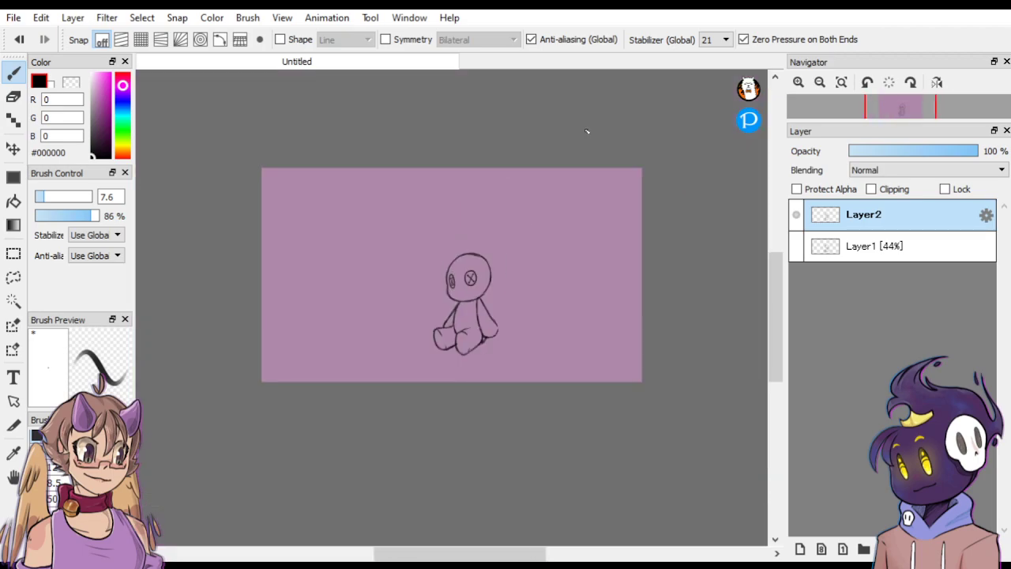
scroll(587, 130, "up", 3)
left_click(936, 85)
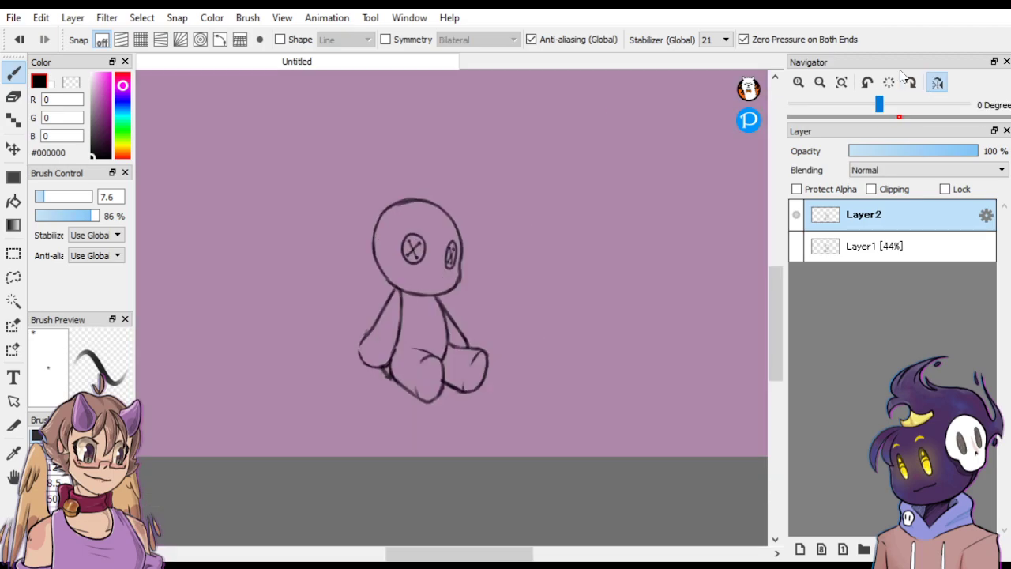
key("ctrl+t")
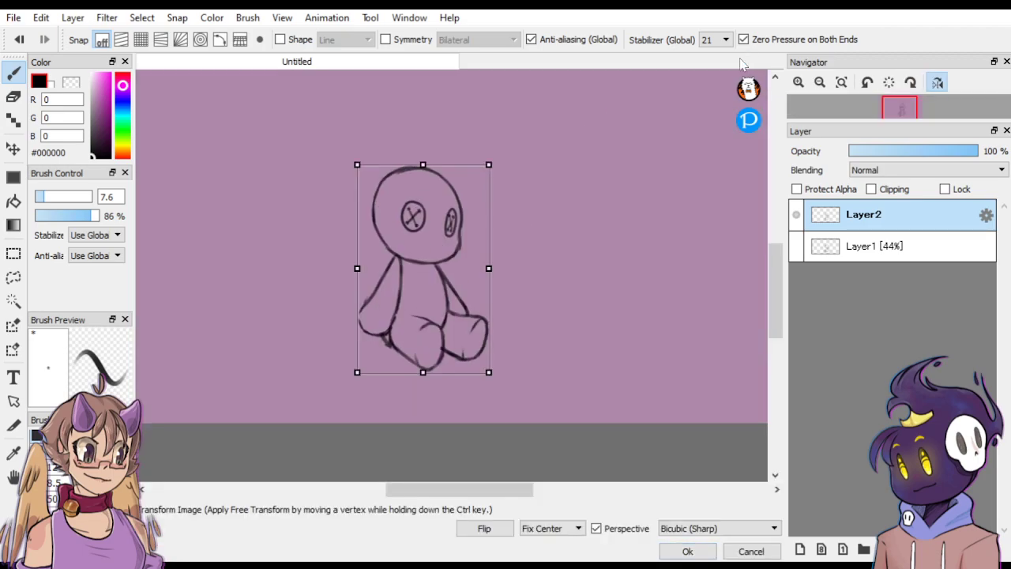
left_click_drag(356, 164, 348, 181)
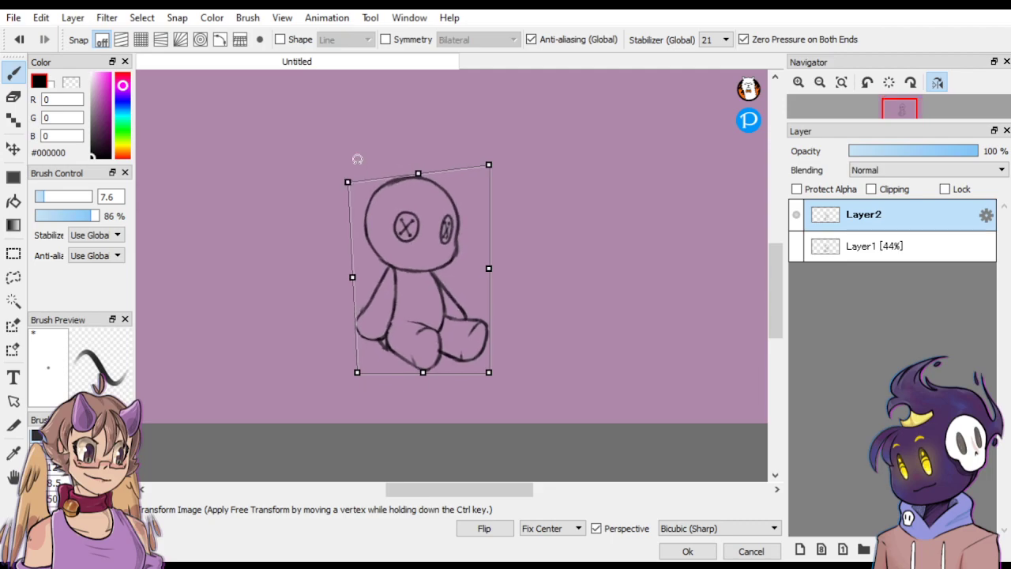
left_click_drag(489, 176, 486, 156)
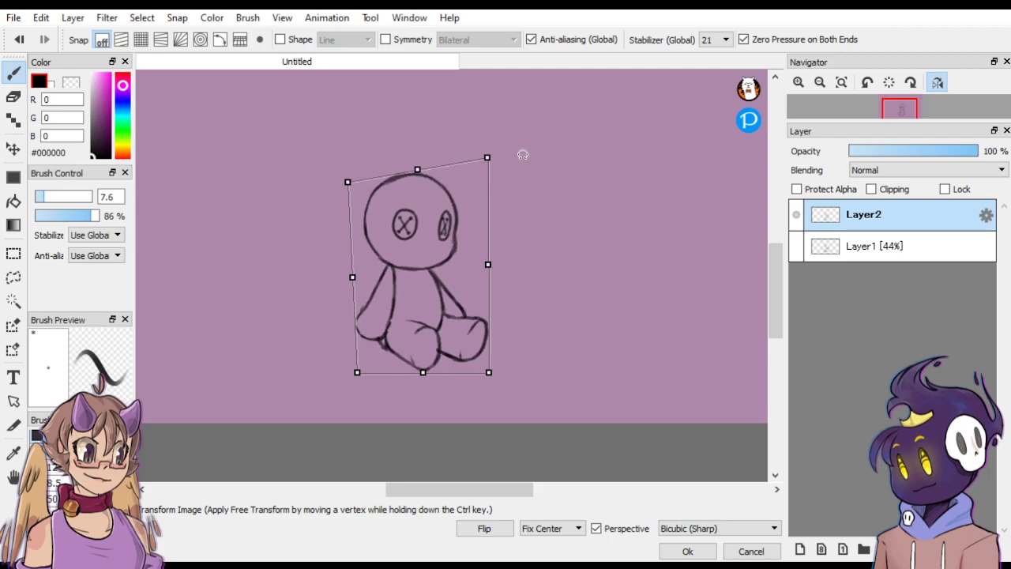
left_click(687, 551)
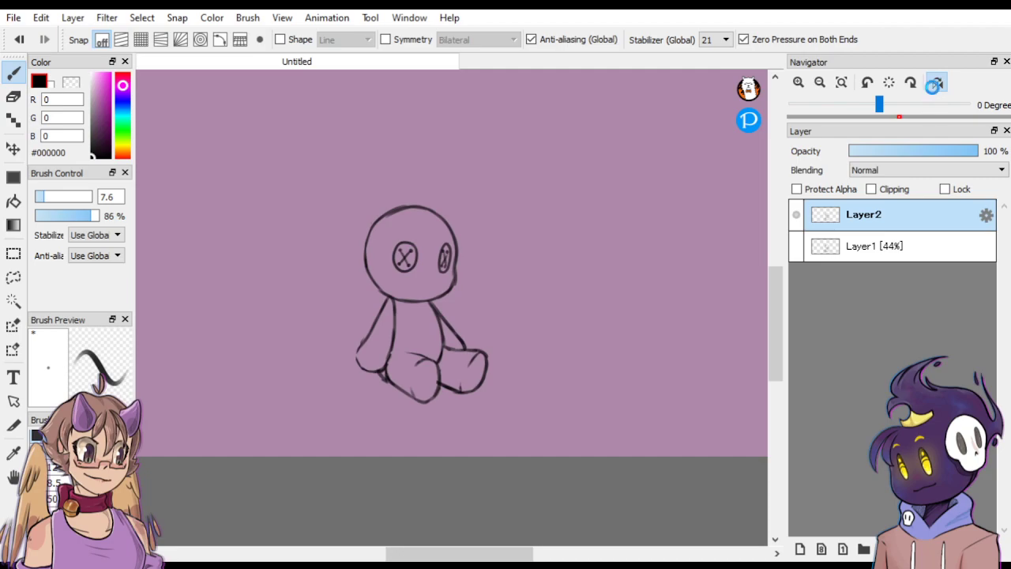
left_click(937, 83)
Draw a small curved smile below the eyes on the doll's face in black.
key("ctrl+Up")
key("ctrl+Up")
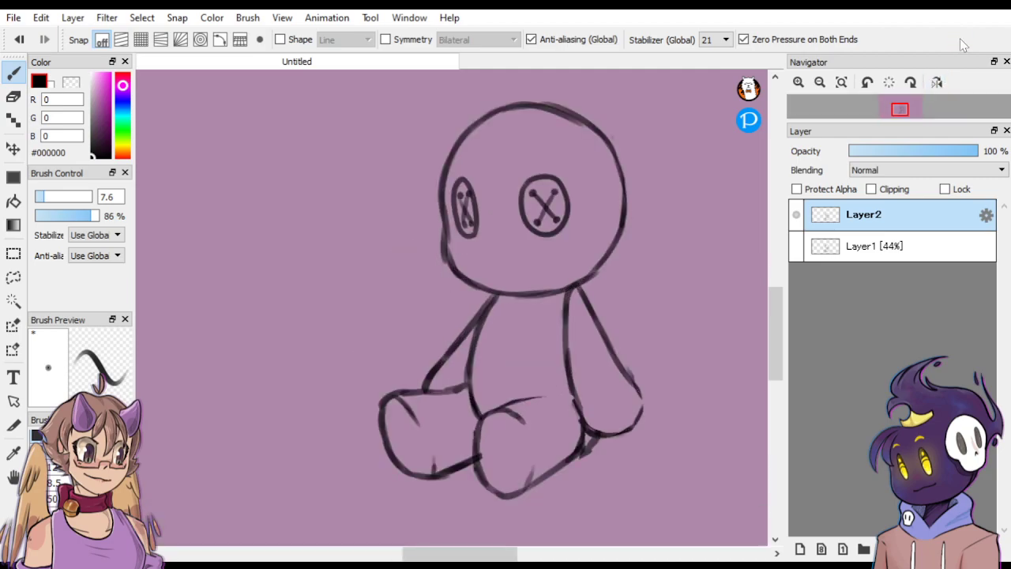
left_click_drag(450, 552, 471, 553)
key("ctrl+Up")
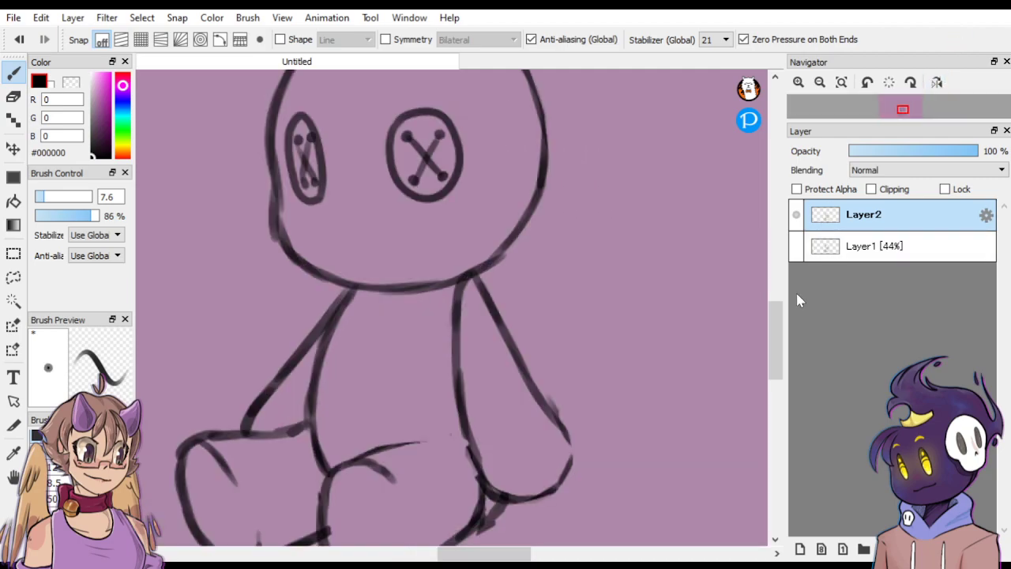
left_click_drag(777, 309, 779, 292)
key("ctrl+Up")
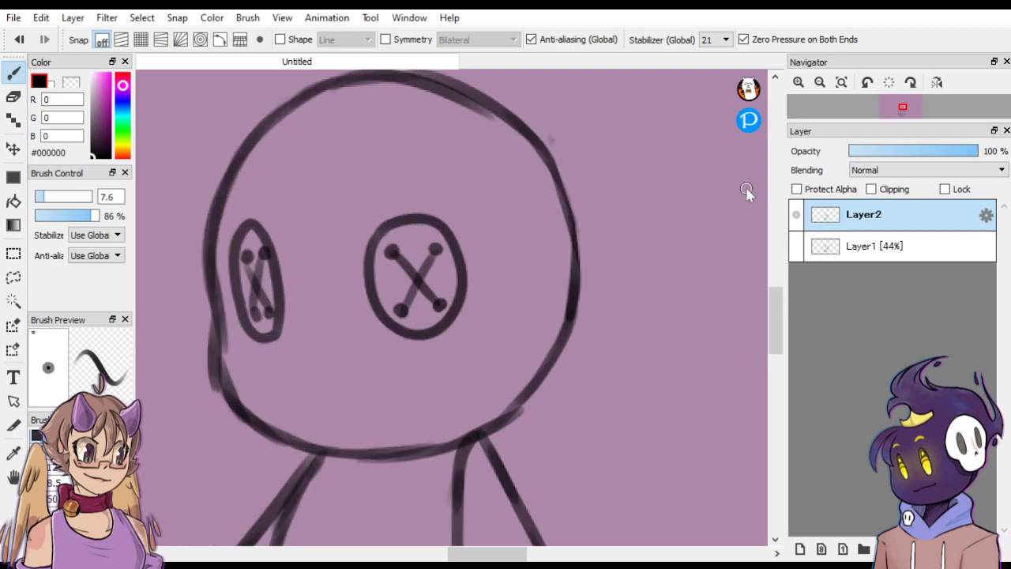
mouse_move(311, 410)
left_mouse_down()
mouse_move(298, 409)
mouse_move(355, 419)
mouse_move(393, 393)
mouse_move(385, 405)
left_mouse_up()
key("ctrl+Down")
key("ctrl+Down")
key("ctrl+Down")
key("ctrl+Down")
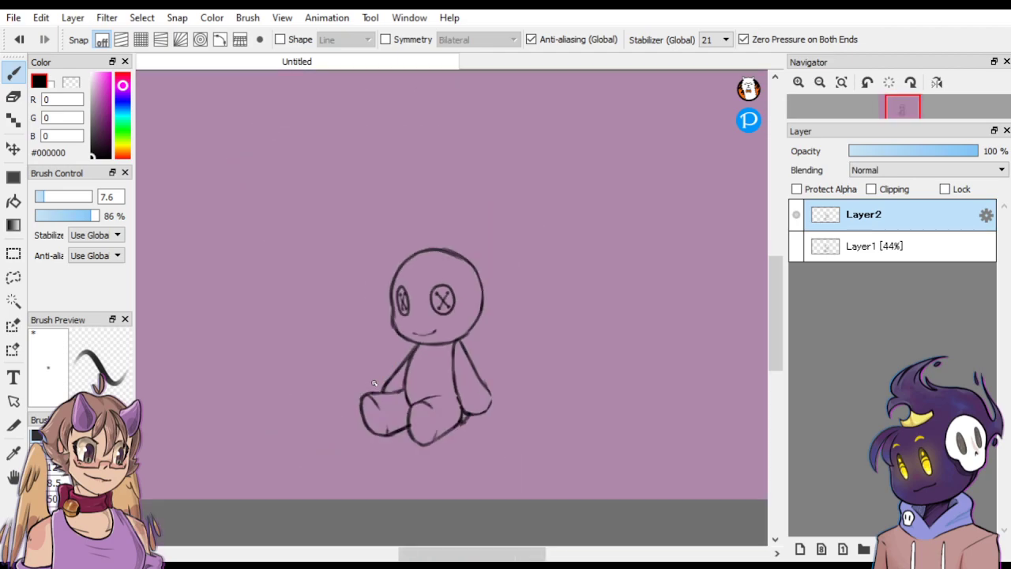
key("ctrl+Down")
key("ctrl+Down")
key("ctrl+Up")
key("ctrl+Up")
Move the doll to the lower right corner of the canvas.
left_click(13, 149)
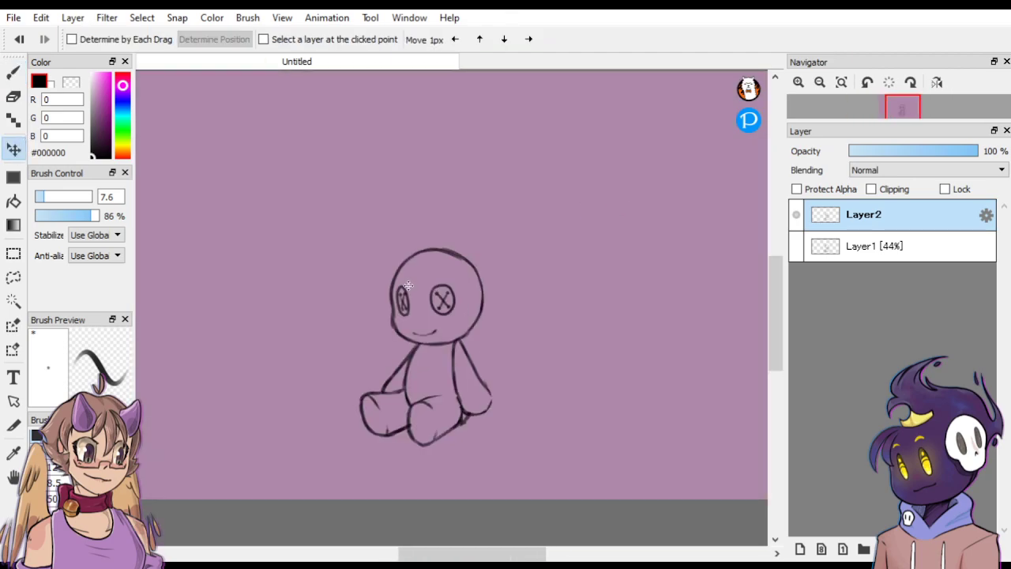
mouse_move(408, 285)
left_mouse_down()
mouse_move(640, 321)
mouse_move(664, 313)
left_mouse_up()
key("ctrl+minus")
key("ctrl+minus")
key("ctrl+plus")
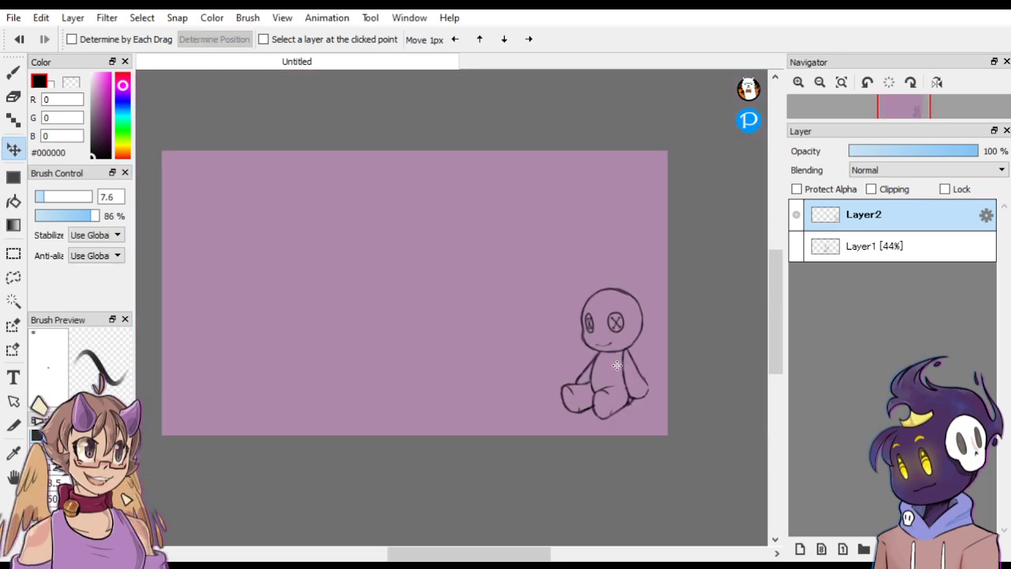
Duplicate the doll layer, place the copy level beside the original on its left, and merge the two layers.
mouse_move(616, 365)
left_mouse_down()
mouse_move(540, 354)
mouse_move(528, 364)
left_mouse_up()
left_click(884, 548)
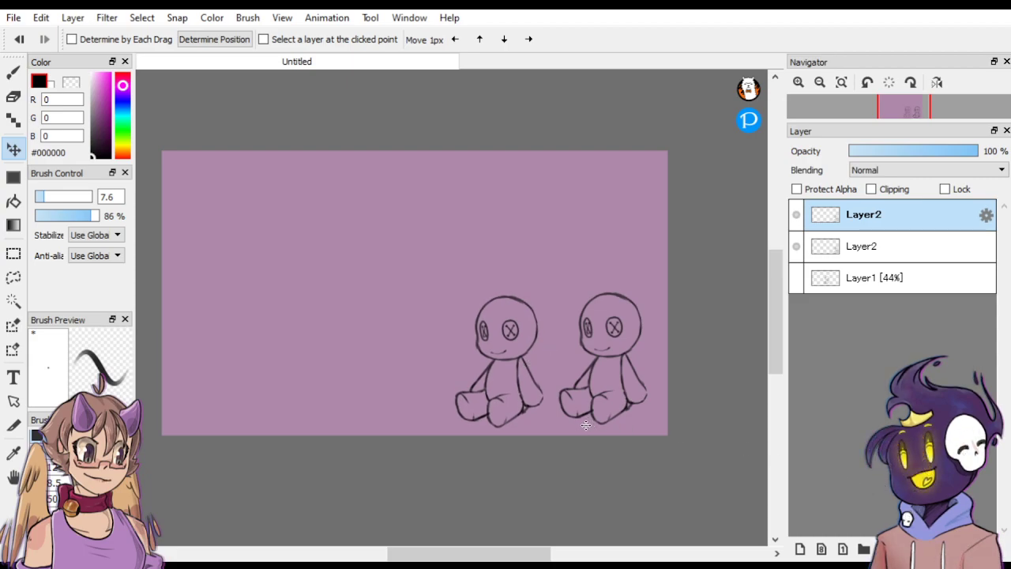
left_click_drag(586, 425, 594, 423)
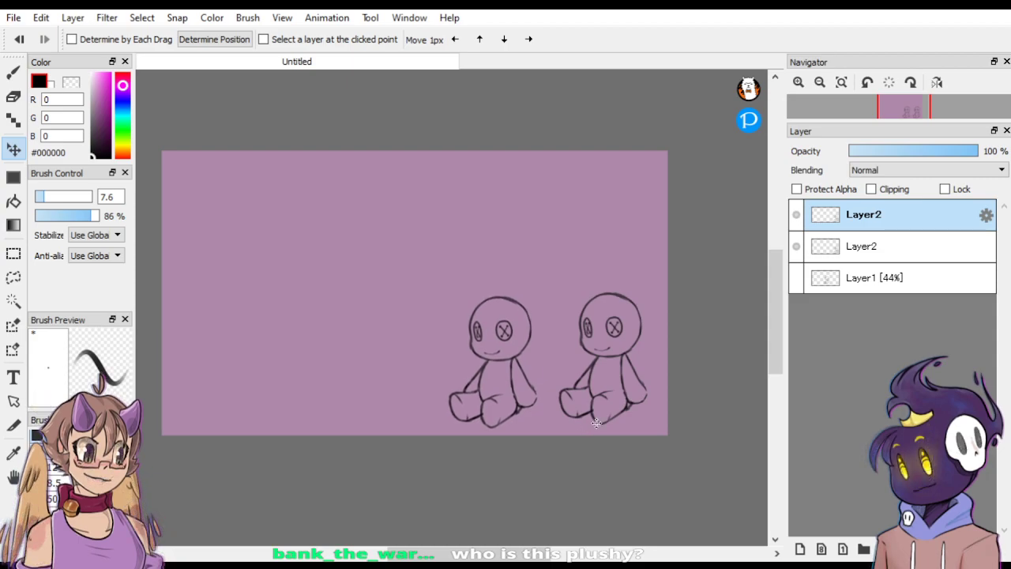
left_click_drag(688, 426, 689, 439)
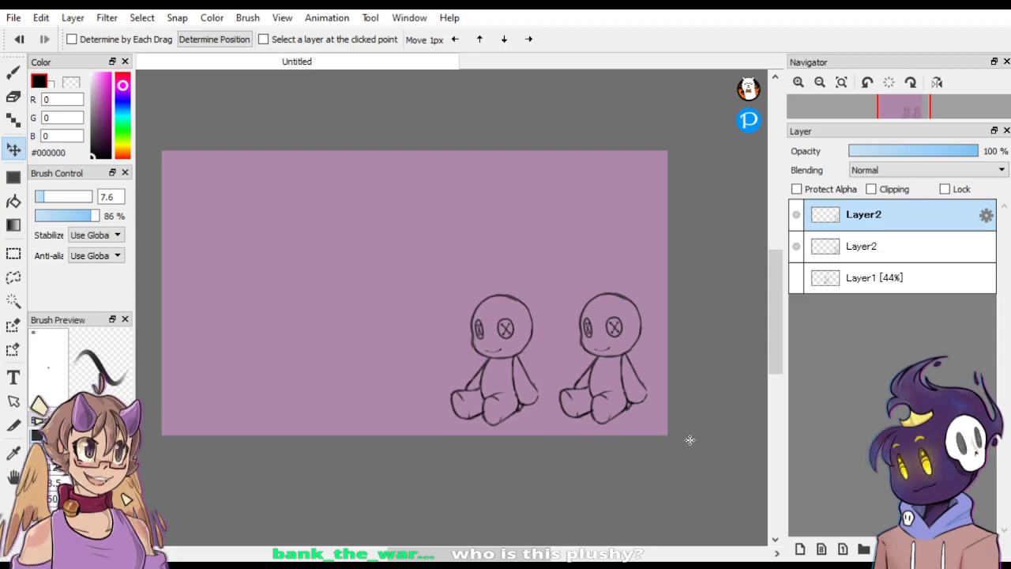
key("ctrl+e")
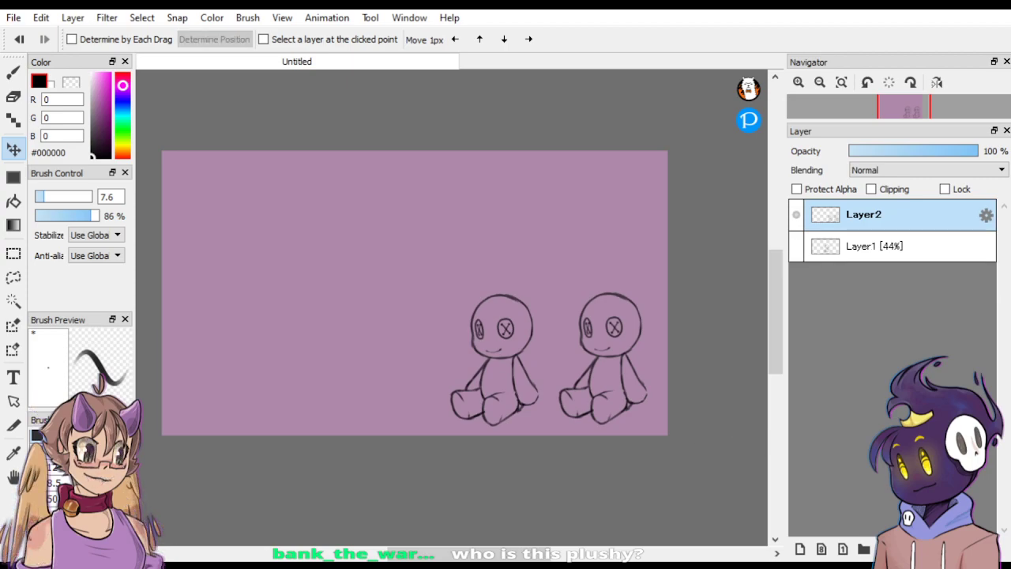
Copy the doll pair into a row above, merge the layers, and copy the four dolls leftward to form a two-by-four grid.
key("ctrl+j")
mouse_move(645, 407)
left_mouse_down()
mouse_move(643, 255)
mouse_move(643, 277)
mouse_move(644, 265)
left_mouse_up()
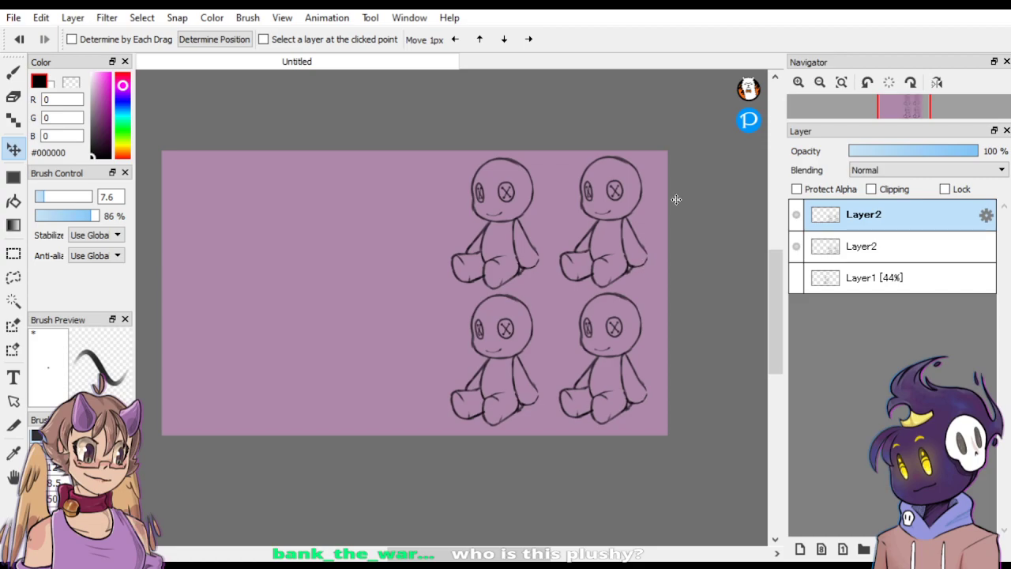
key("ctrl+e")
key("ctrl+shift+d")
left_click_drag(635, 434, 426, 440)
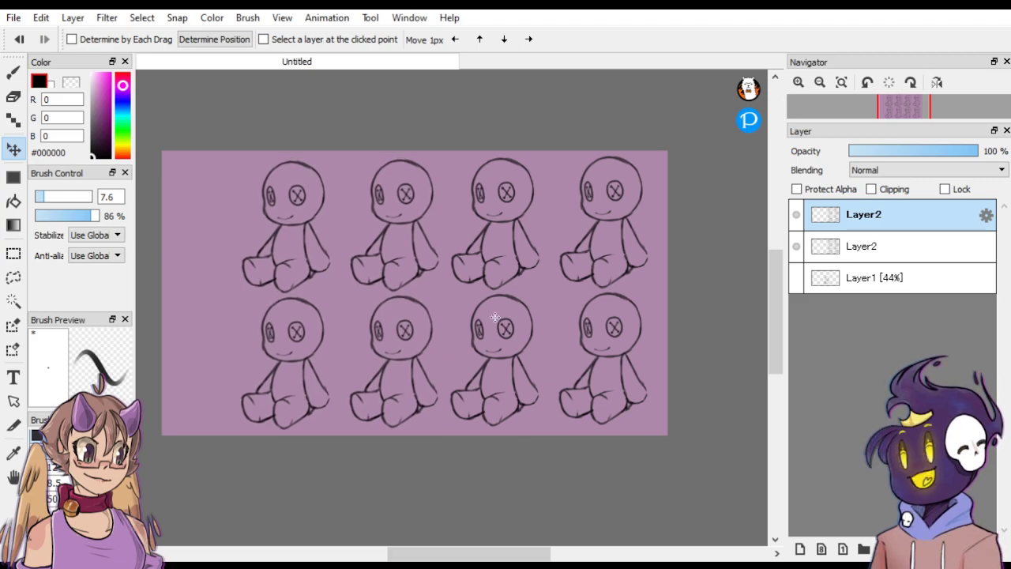
Crop the canvas to a rectangular selection around the eight dolls, cutting off the empty strip on the left.
left_click(14, 252)
left_click_drag(223, 142, 690, 444)
left_click(45, 20)
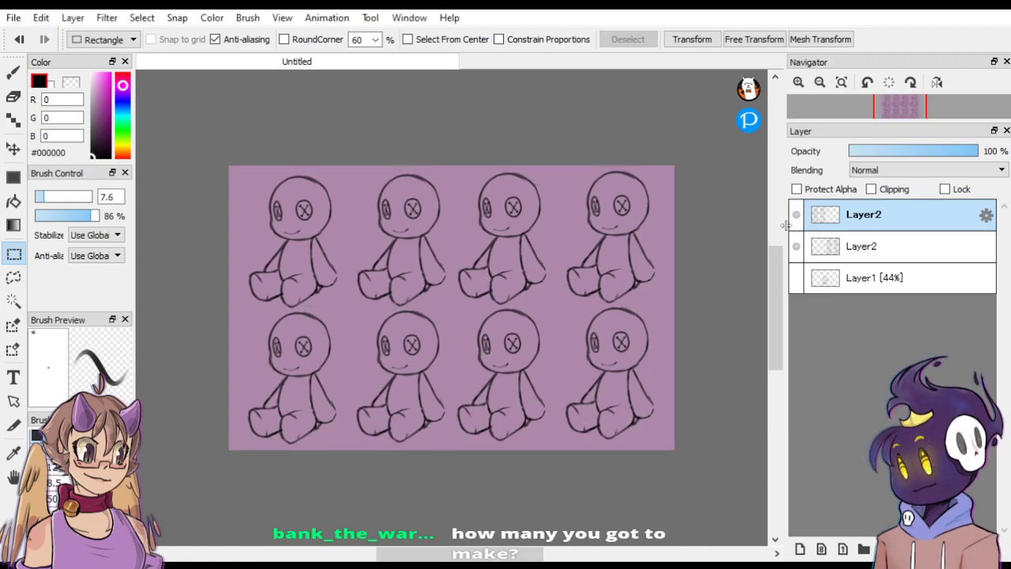
Shift the left four dolls slightly left to even out the spacing and merge their layer with the other dolls.
key("ctrl+plus")
key("ctrl+minus")
key("v")
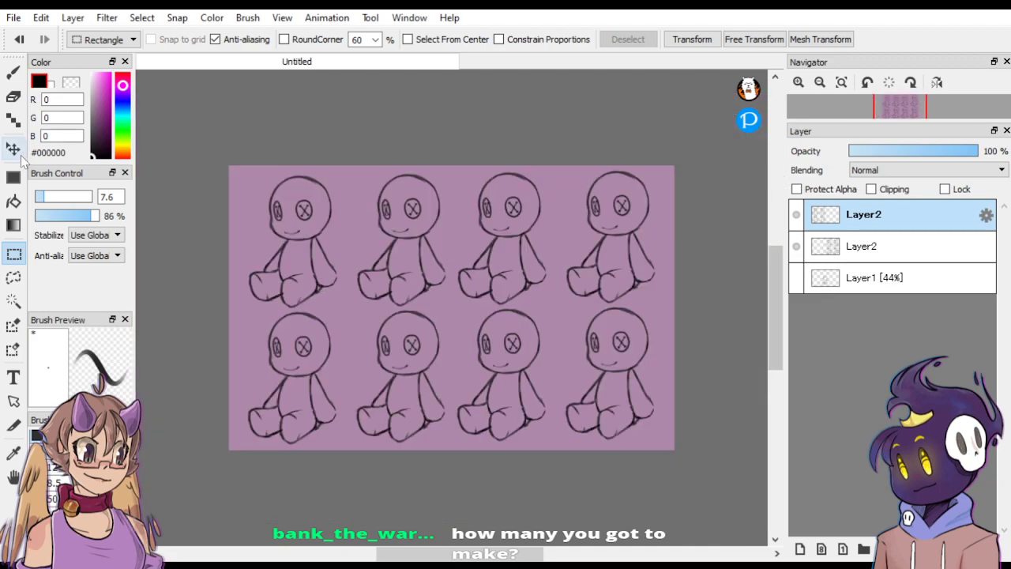
left_click_drag(635, 230, 626, 234)
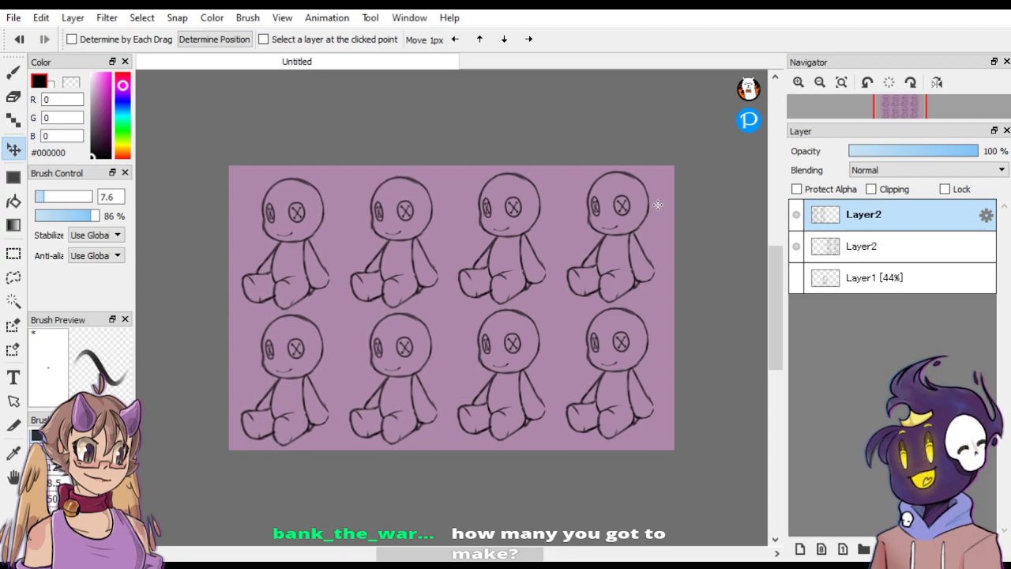
key("ctrl+e")
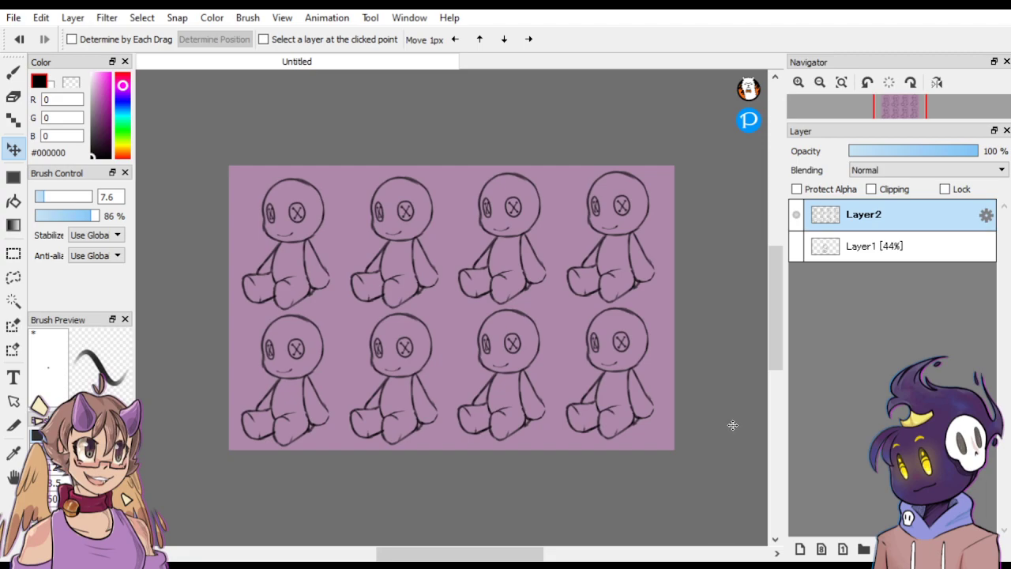
Paste the armored figure reference, shrink it to a thumbnail, and place it in the canvas's upper left corner beside the first doll.
key("ctrl+v")
key("ctrl+t")
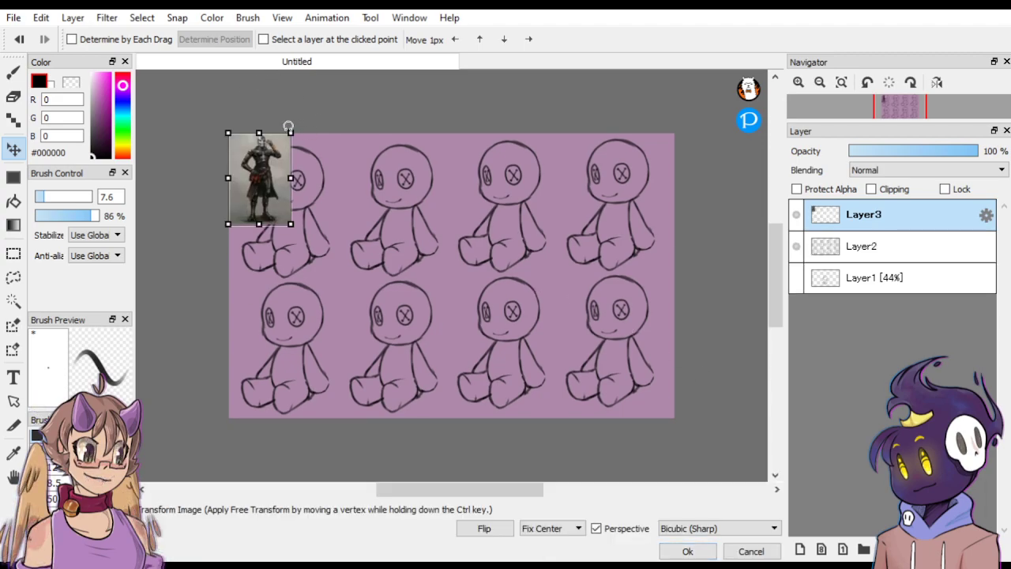
left_click_drag(291, 133, 243, 164)
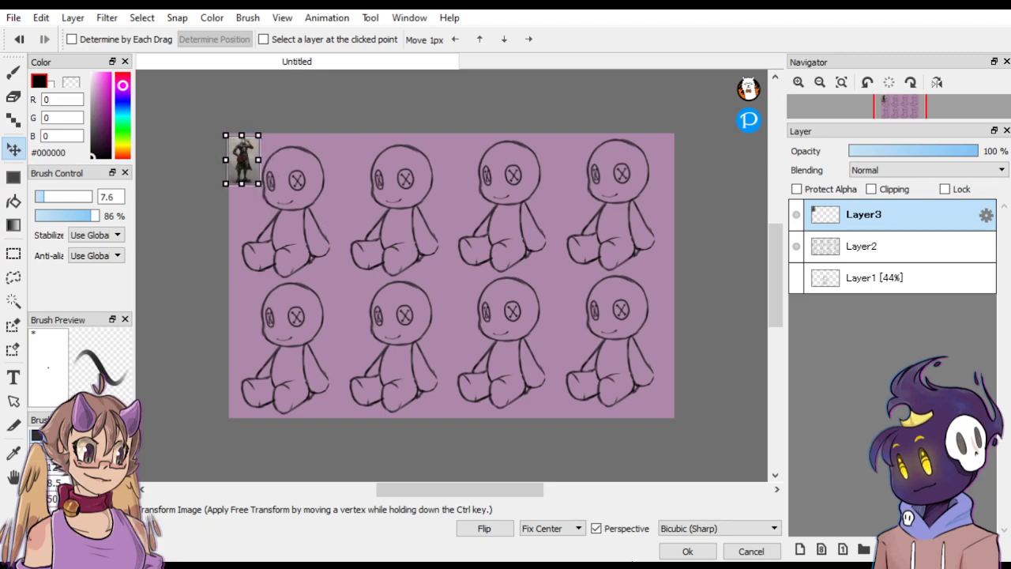
left_click(687, 550)
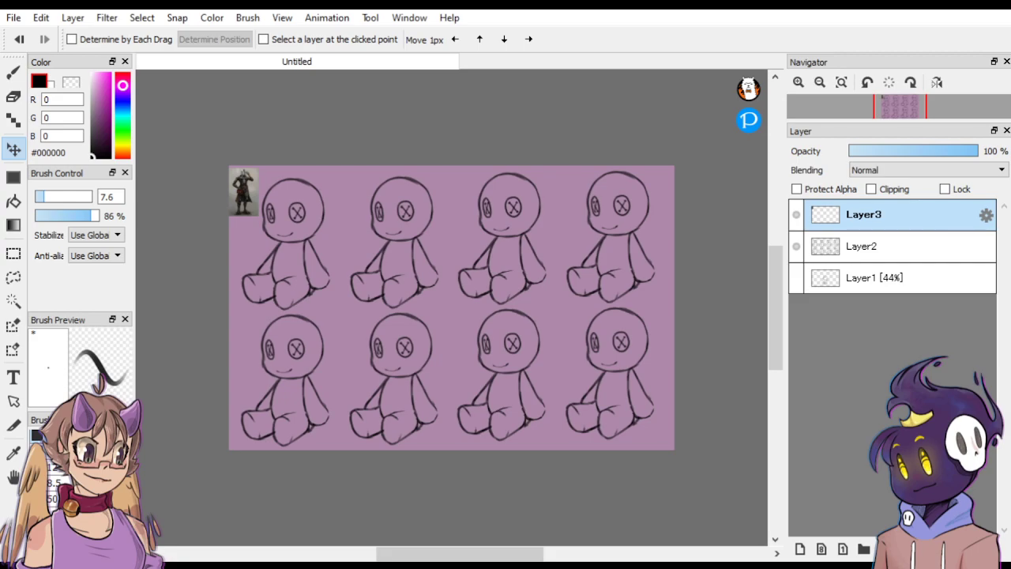
Paste the dark-haired character portrait, shrink it to a thumbnail, and place it at the left edge beside the first doll of the lower row.
key("ctrl+v")
key("ctrl+t")
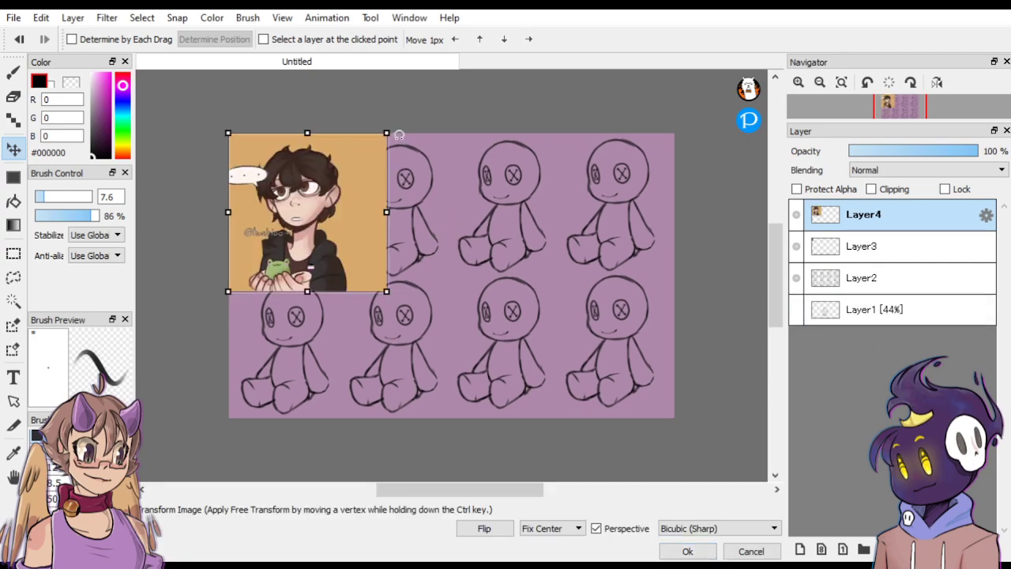
left_click_drag(390, 133, 261, 271)
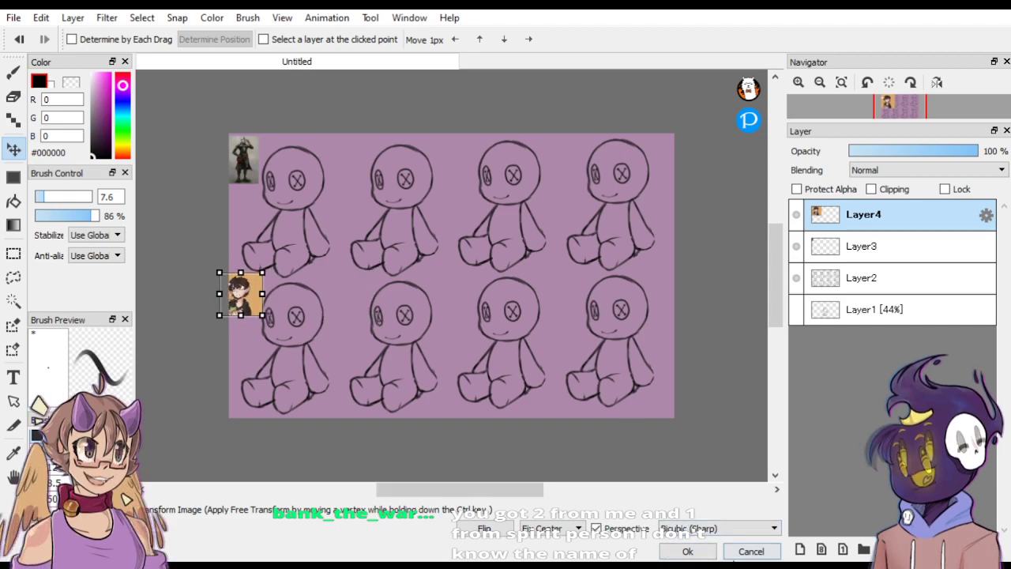
left_click(687, 551)
scroll(201, 338, "up", 5)
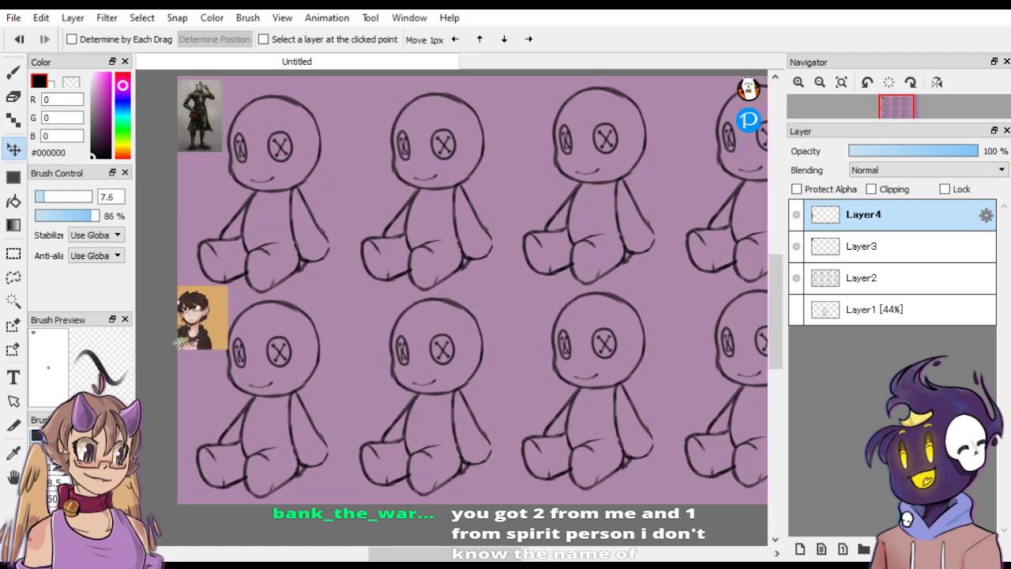
scroll(215, 305, "down", 3)
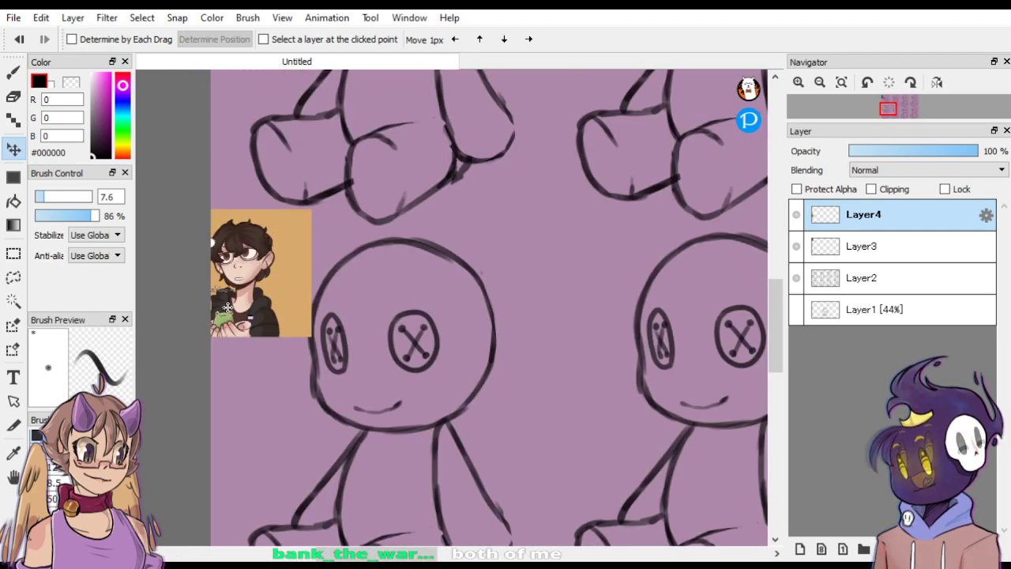
scroll(229, 304, "down", 2)
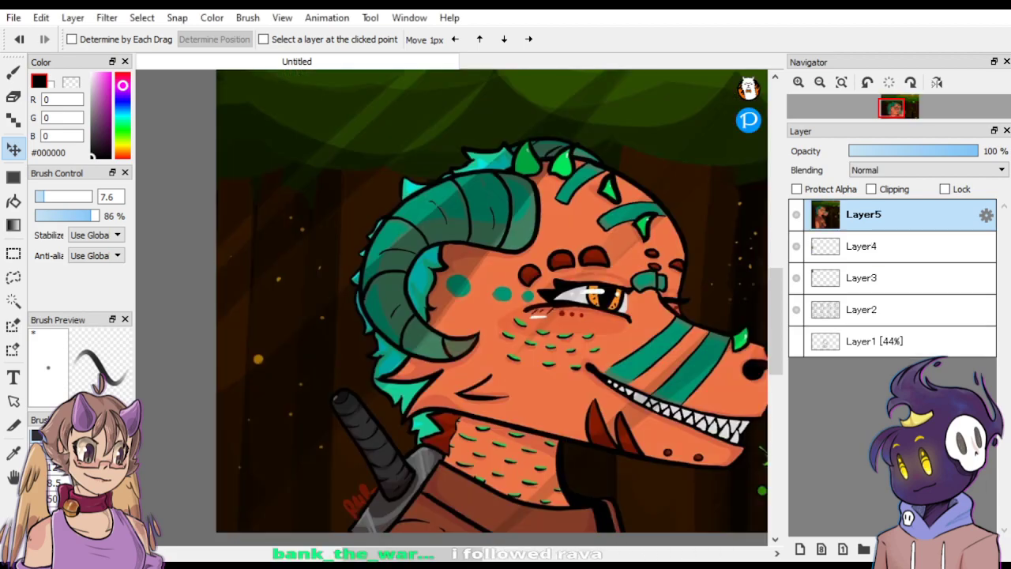
Shrink the pasted orange dragon reference to a thumbnail and position it beside the head of the lower row's second doll.
key("ctrl+t")
scroll(324, 330, "down", 2)
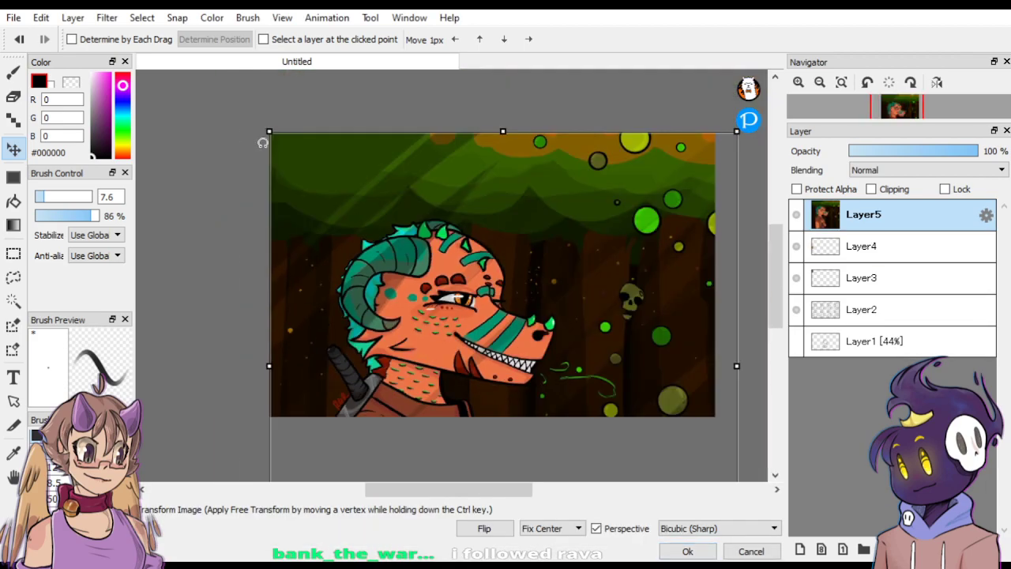
left_click_drag(272, 132, 486, 338)
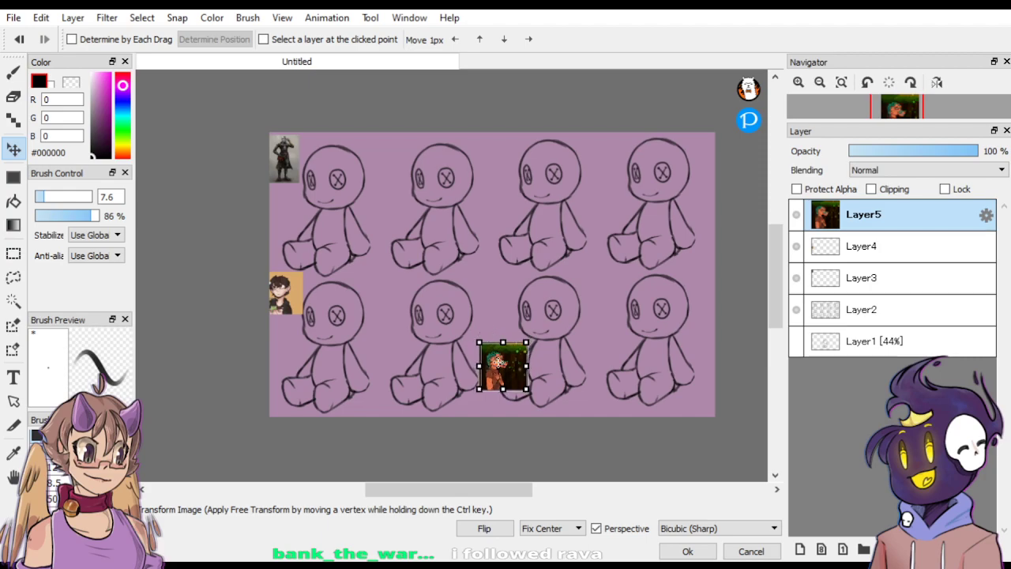
mouse_move(505, 382)
left_mouse_down()
mouse_move(381, 301)
mouse_move(382, 312)
left_mouse_up()
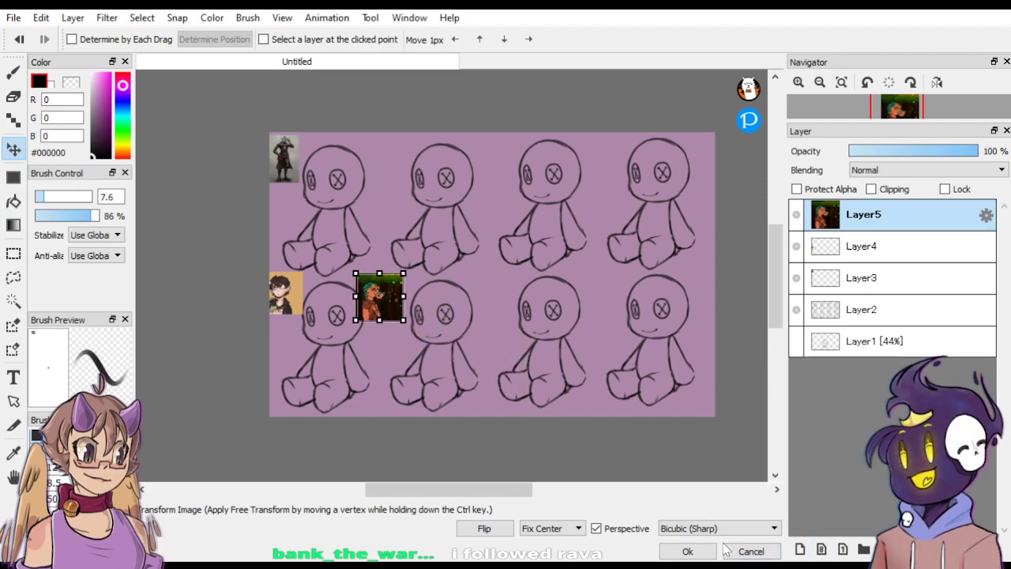
left_click(687, 551)
scroll(302, 300, "up", 4)
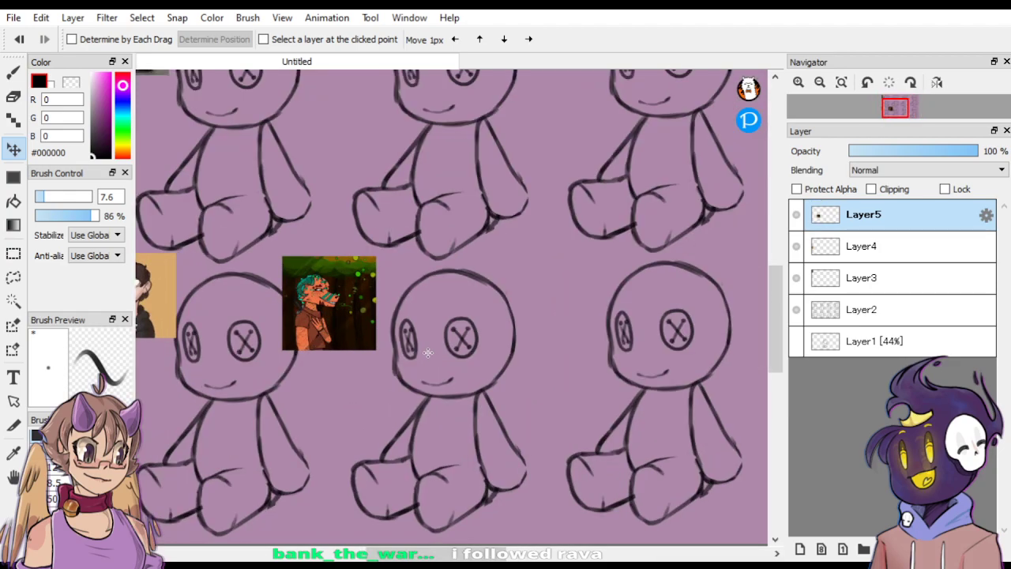
left_click_drag(303, 300, 316, 295)
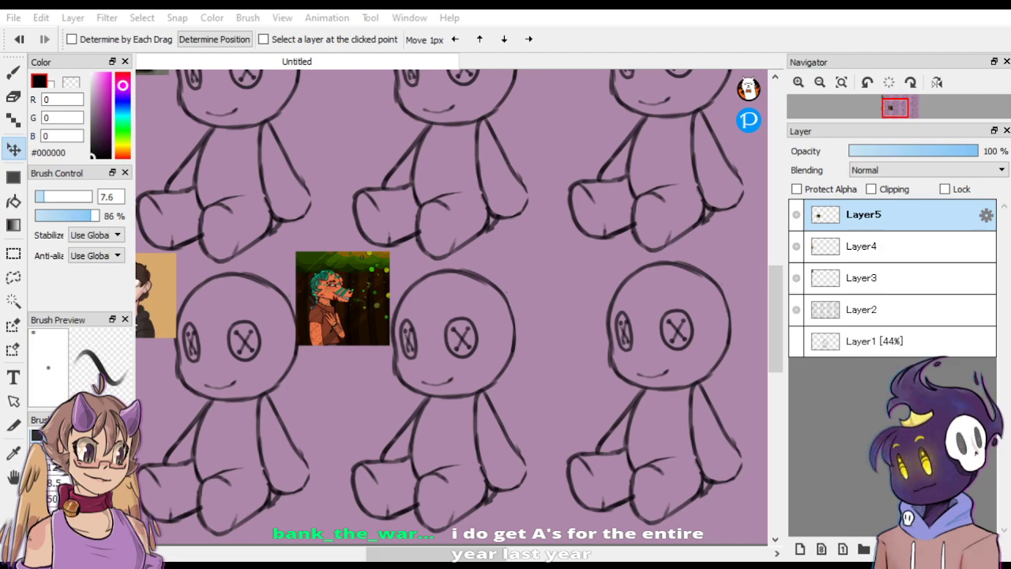
Paste the blue-clad character reference on orange, shrink it to a thumbnail, and place it beside the upper row's second doll.
key("ctrl+v")
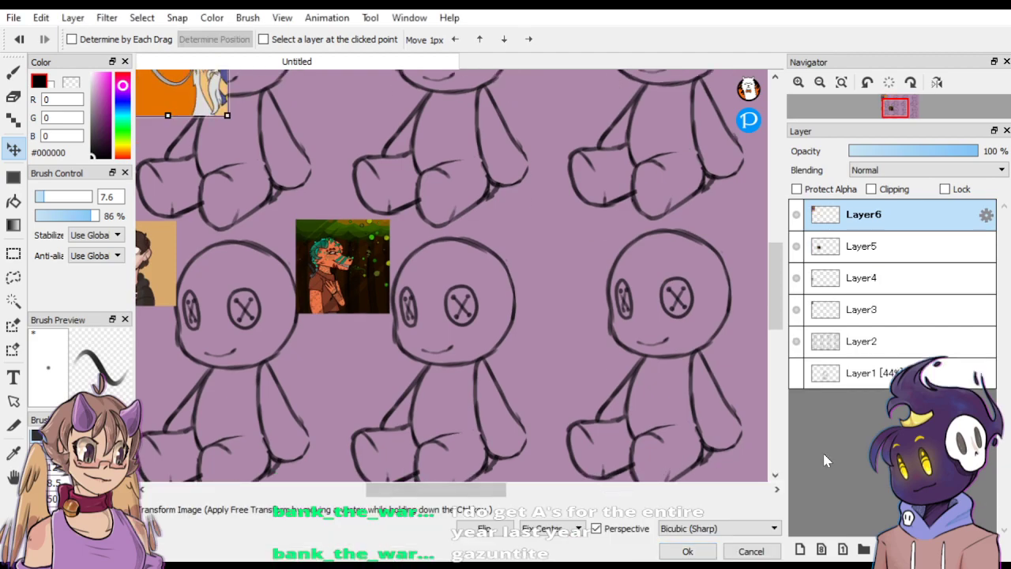
scroll(462, 309, "up", 2)
scroll(463, 309, "down", 4)
left_click_drag(327, 186, 365, 218)
left_click_drag(381, 159, 423, 144)
left_click(684, 550)
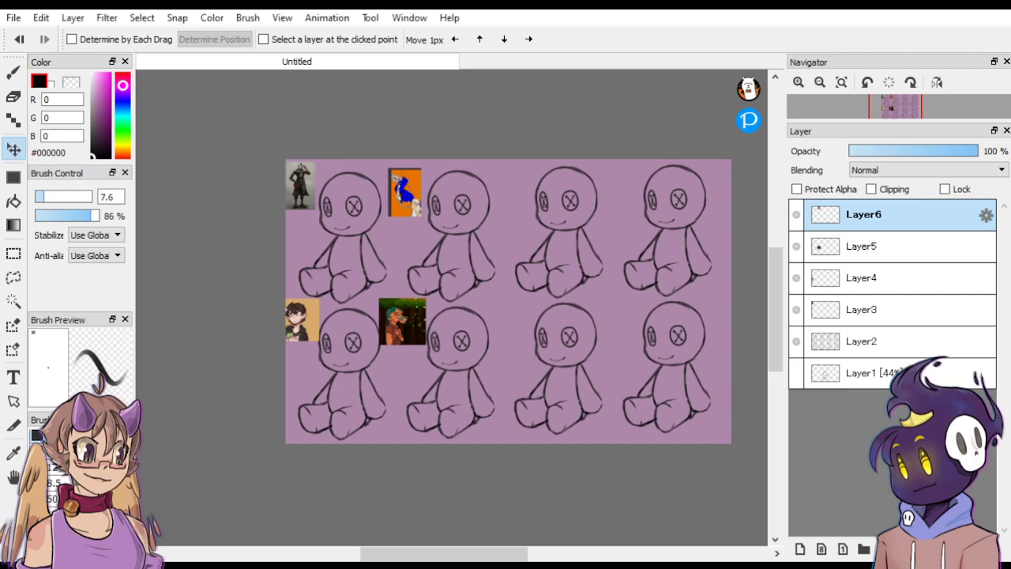
Paste the gray pencil sketch of the character in glasses, shrink it to a thumbnail, and place it beside the upper row's third doll.
key("ctrl+v")
key("ctrl+t")
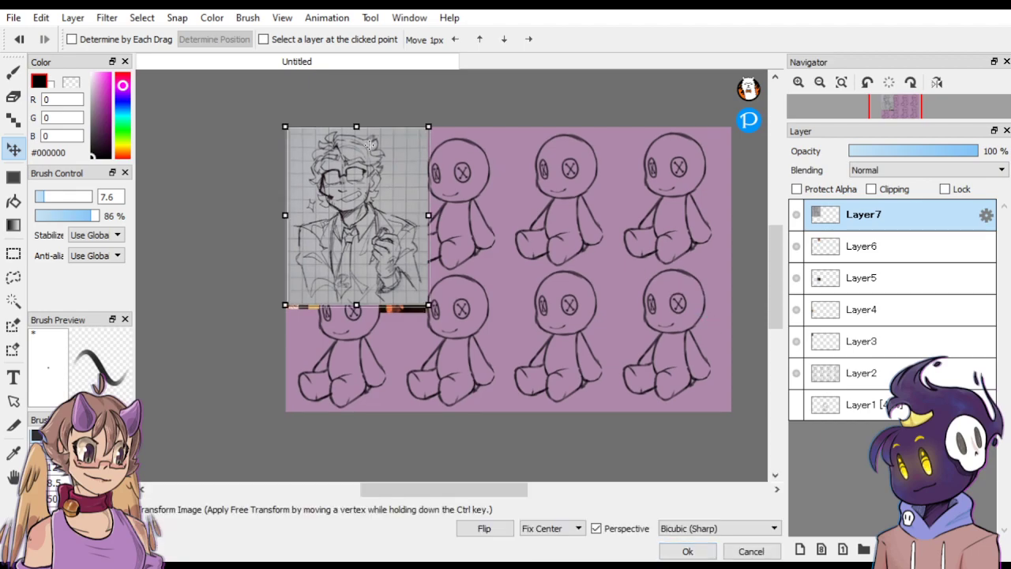
mouse_move(431, 125)
left_mouse_down()
mouse_move(390, 193)
mouse_move(406, 210)
mouse_move(458, 212)
mouse_move(402, 214)
mouse_move(376, 202)
mouse_move(522, 141)
left_mouse_up()
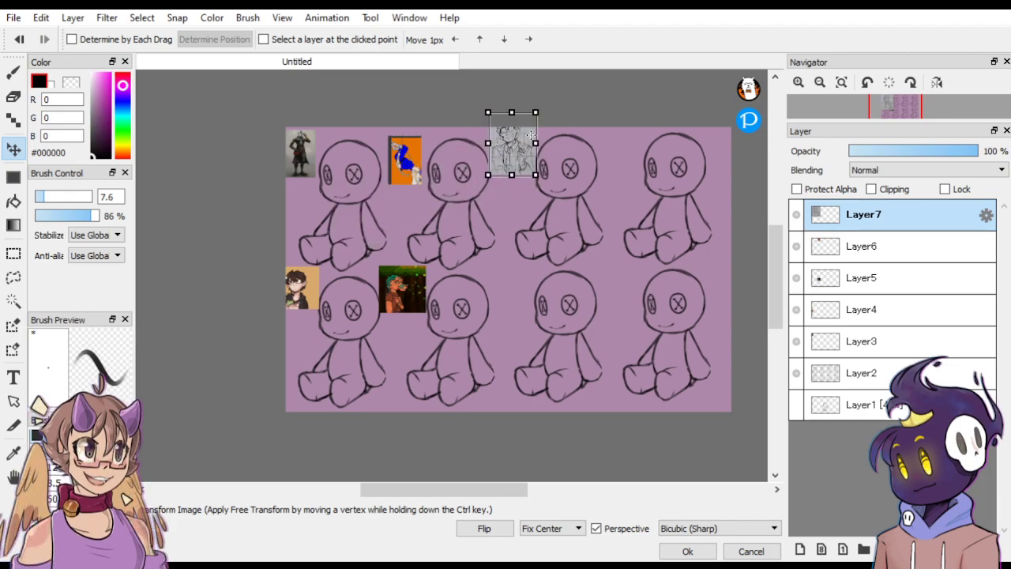
left_click_drag(539, 108, 530, 120)
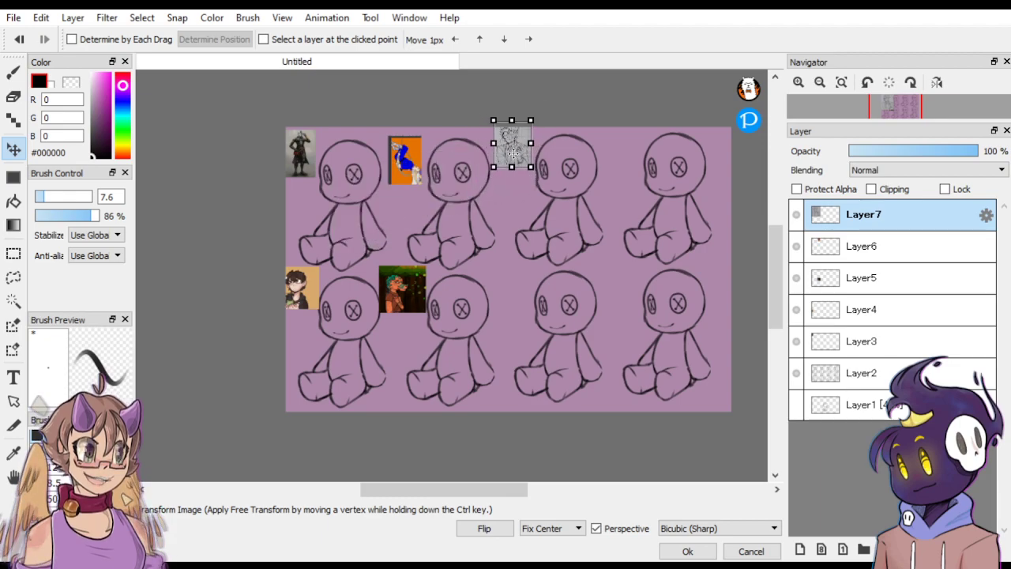
left_click_drag(513, 154, 511, 164)
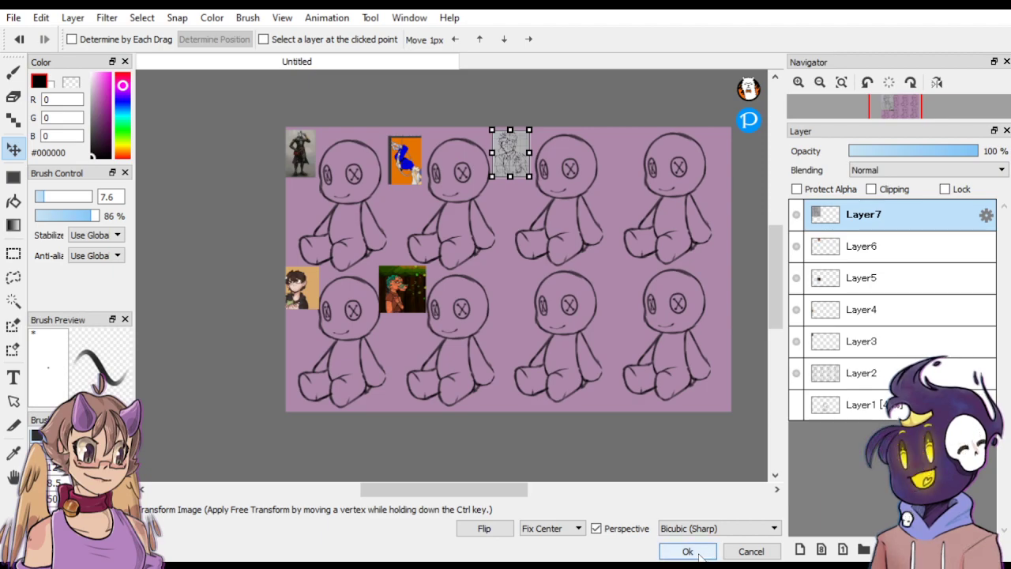
left_click(687, 552)
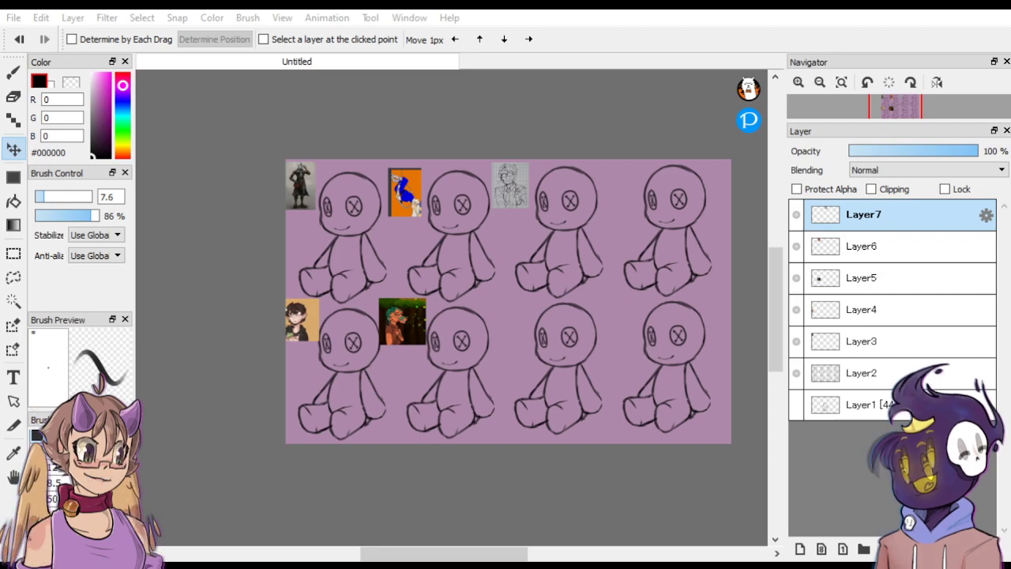
Paste the dark sheet of six colored figures, shrink it, and place it low between the lower row's second and third dolls.
key("ctrl+v")
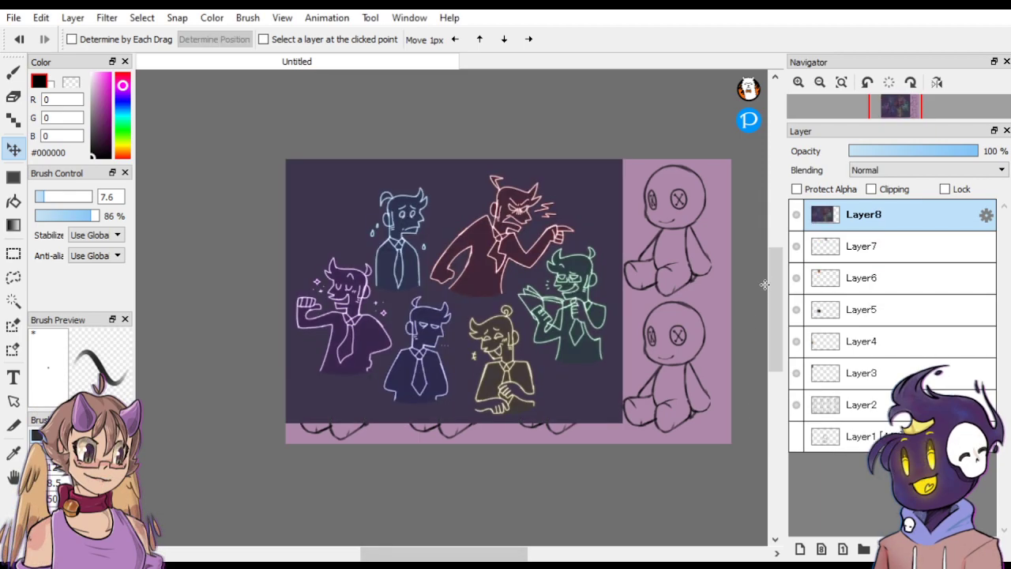
key("ctrl+t")
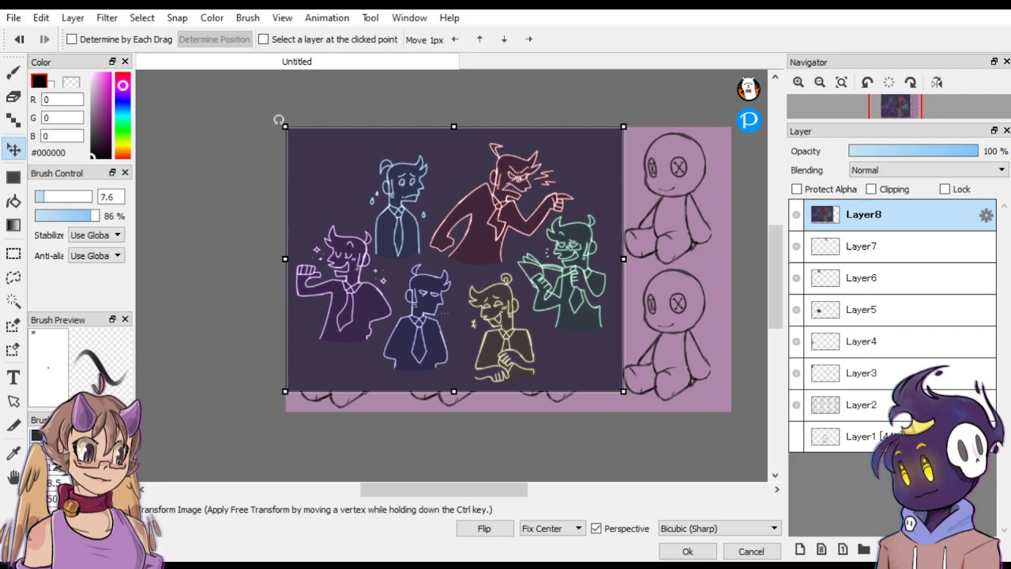
left_click_drag(286, 126, 512, 370)
left_click(687, 550)
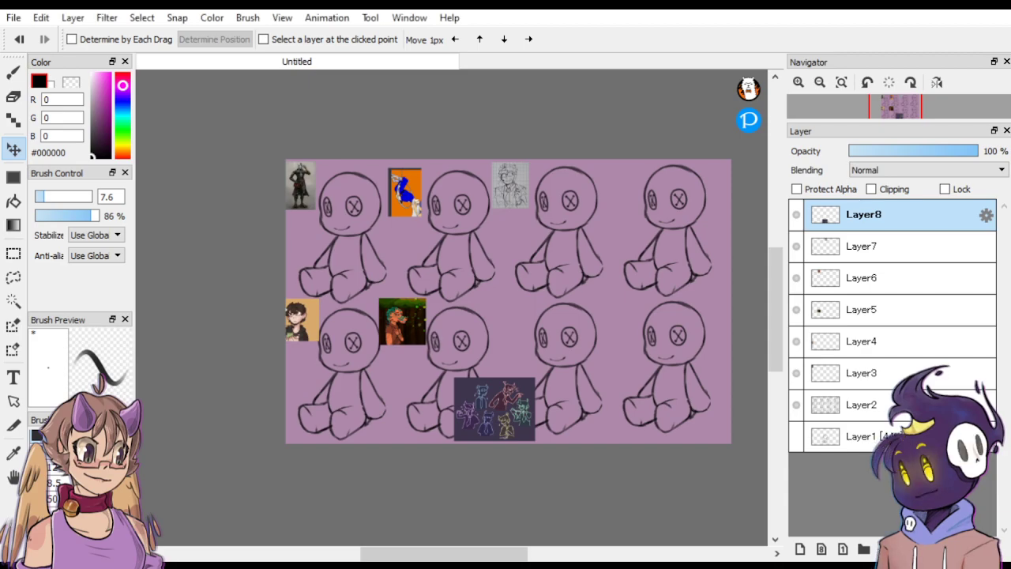
Paste the tentacled dark-haired character reference, shrink it to a thumbnail, and place it beside the upper row's fourth doll.
key("ctrl+v")
key("ctrl+t")
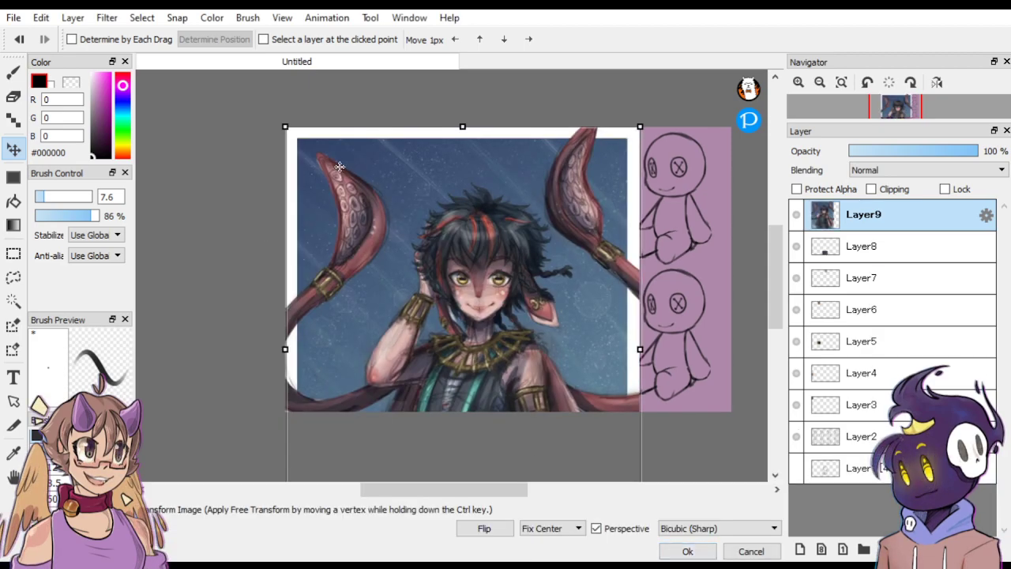
left_click_drag(285, 128, 581, 144)
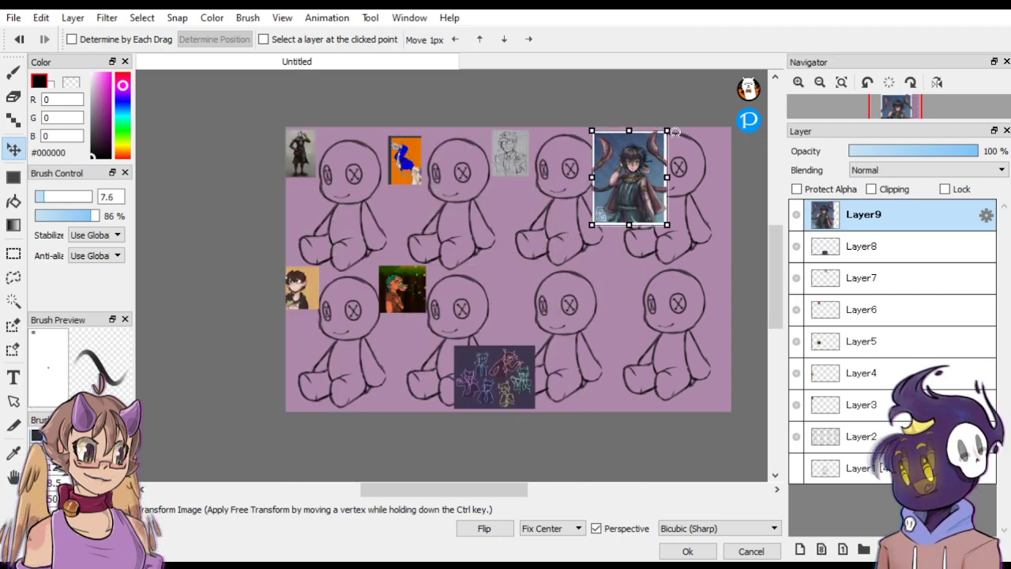
left_click_drag(667, 131, 634, 165)
left_click(688, 551)
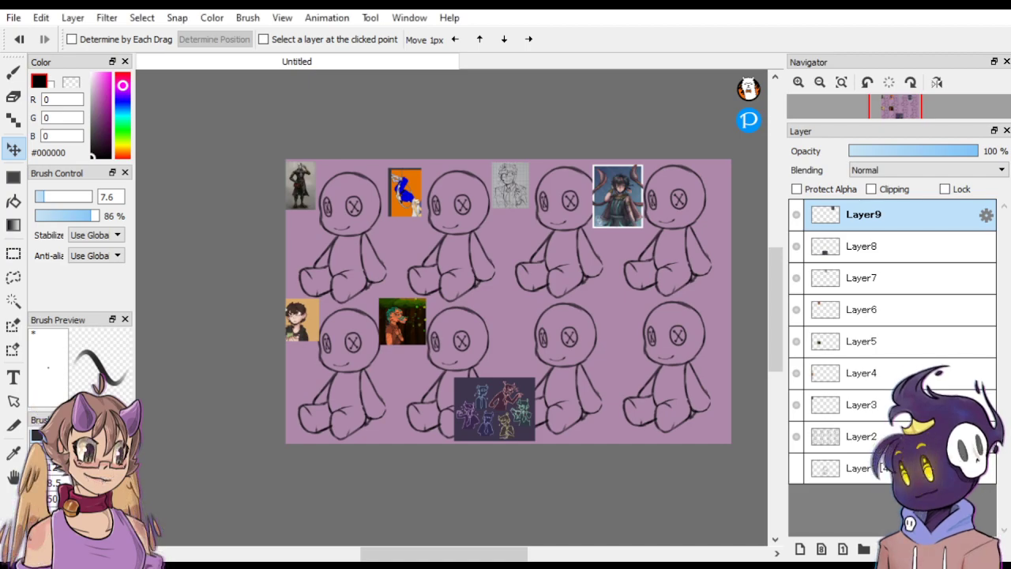
Paste the white-haired horned character reference, shrink it to a thumbnail, and place it beside the lower row's fourth doll.
key("ctrl+v")
key("ctrl+t")
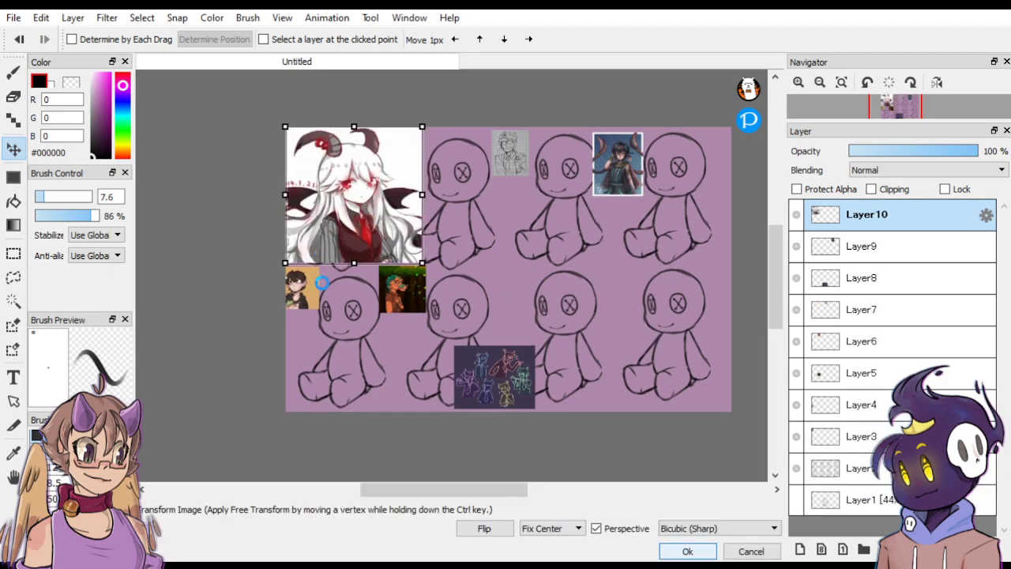
left_click_drag(286, 126, 338, 161)
left_click_drag(359, 198, 619, 336)
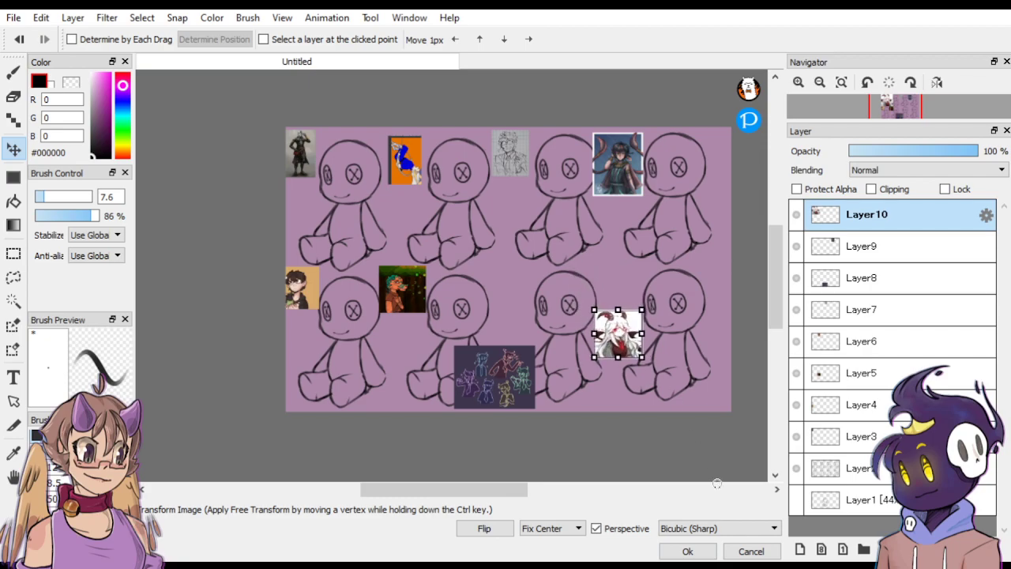
left_click(687, 550)
Examine the armored figure reference's outfit up close beside the first doll, and make the dolls' layer, Layer2, active.
scroll(308, 177, "up", 5)
scroll(257, 117, "up", 2)
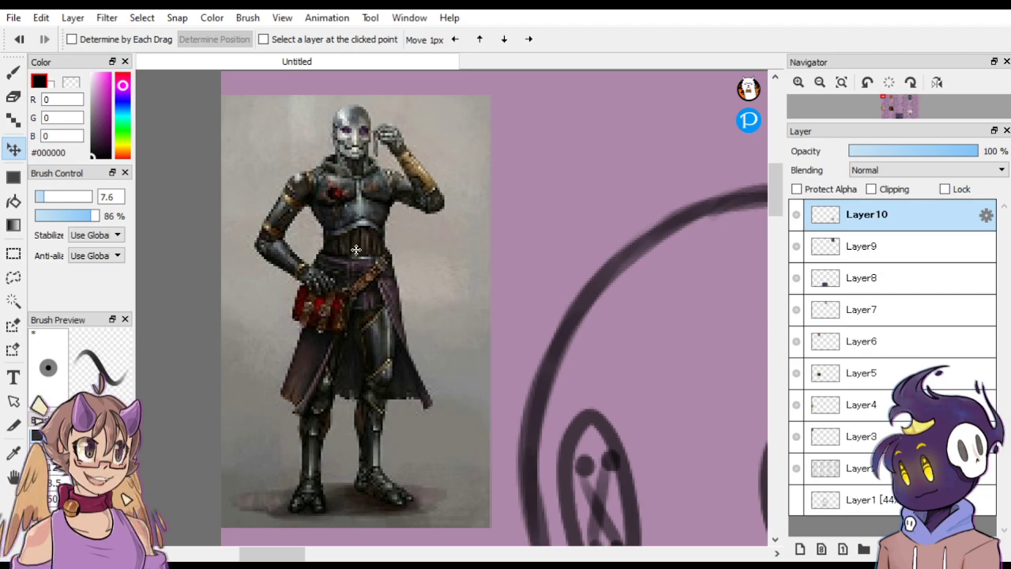
scroll(356, 248, "down", 2)
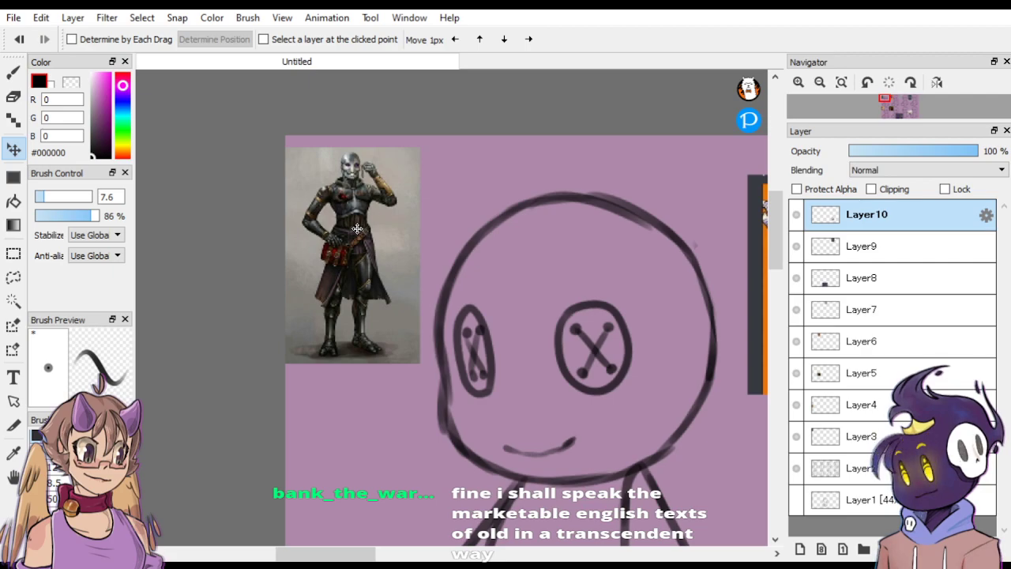
scroll(357, 229, "up", 2)
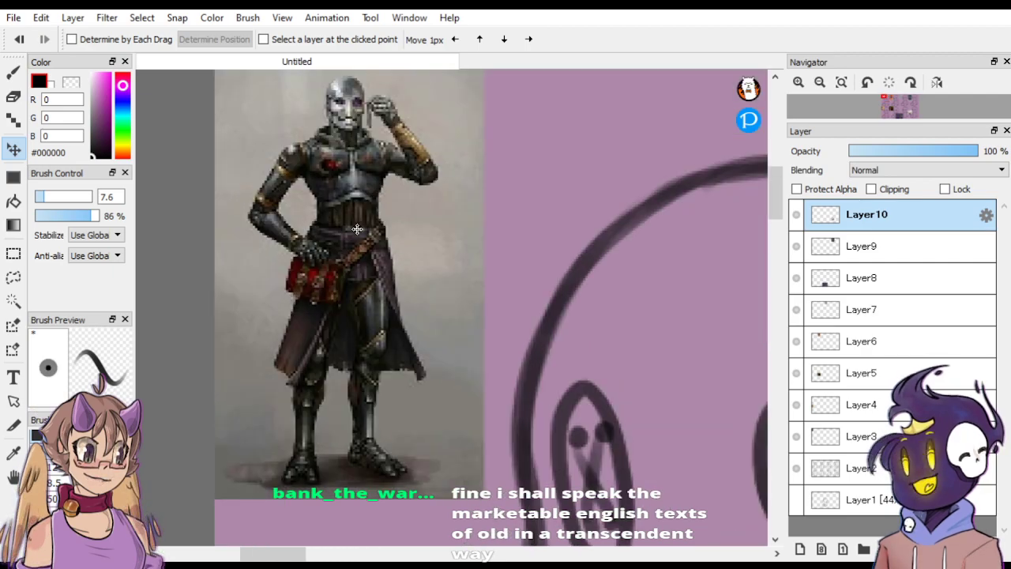
left_click(835, 281)
left_click(835, 251)
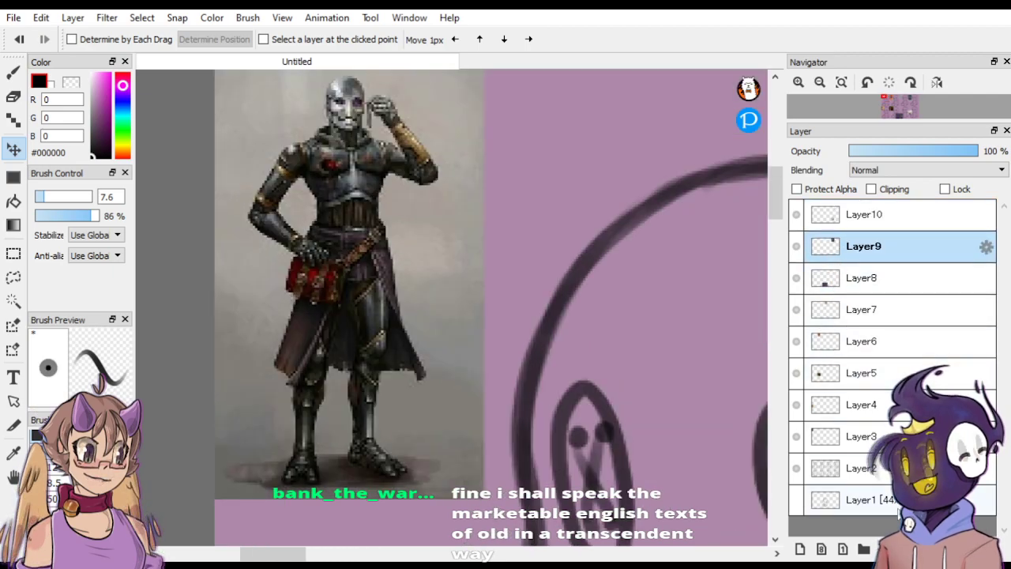
left_click(837, 467)
scroll(596, 300, "down", 3)
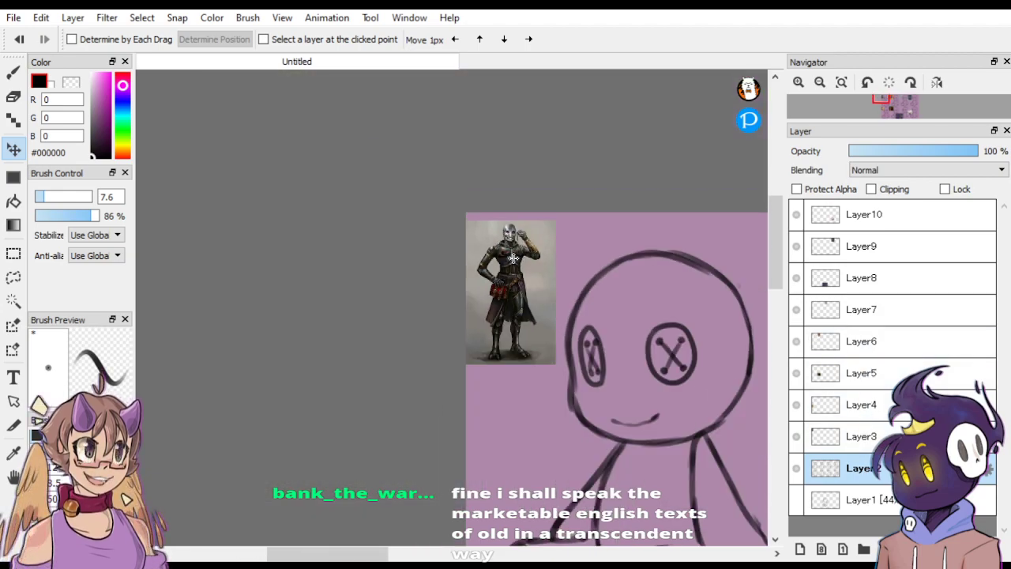
scroll(514, 257, "down", 1)
scroll(707, 351, "up", 1)
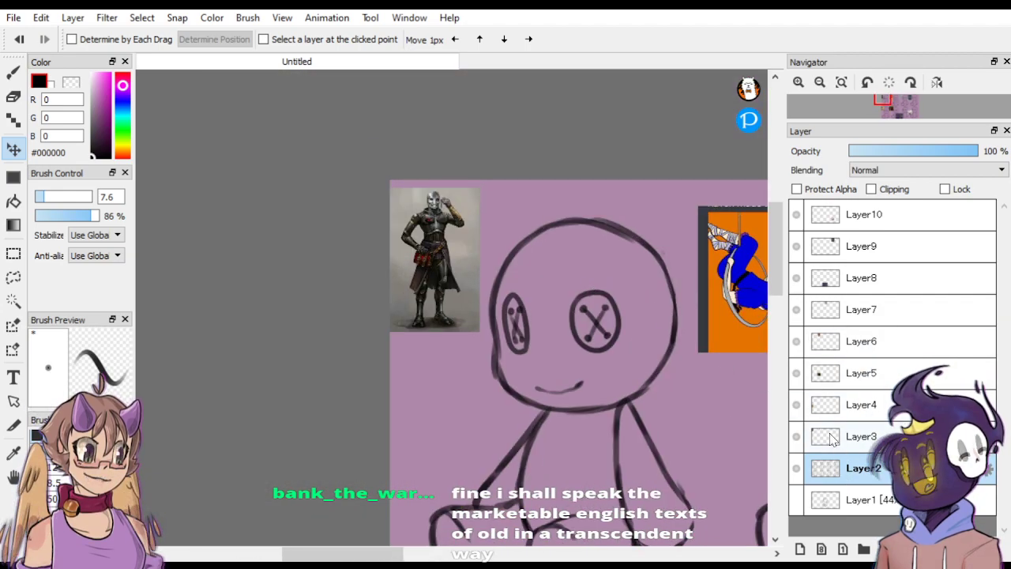
scroll(639, 316, "up", 2)
scroll(451, 214, "up", 4)
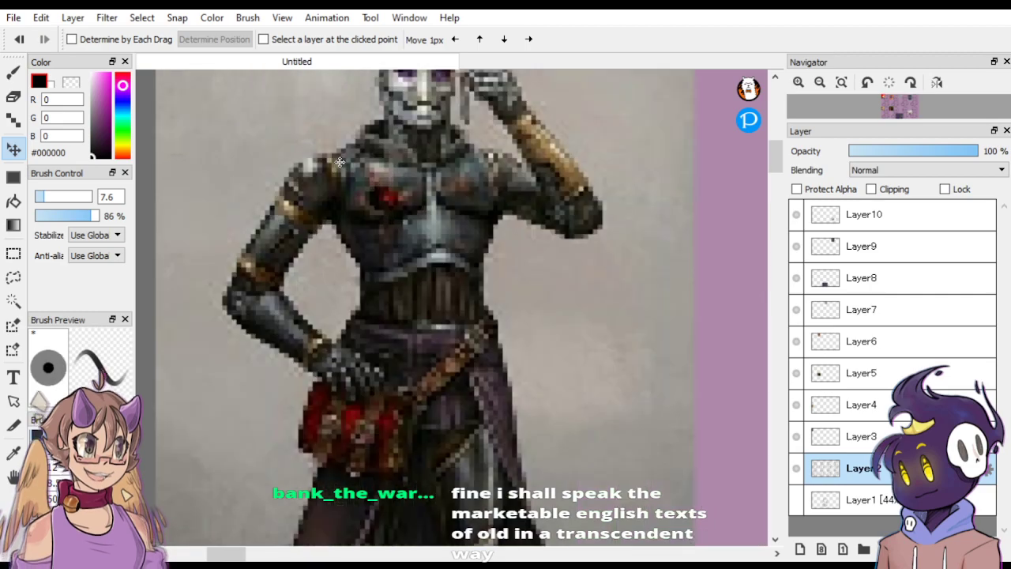
scroll(340, 161, "down", 3)
scroll(363, 249, "up", 1)
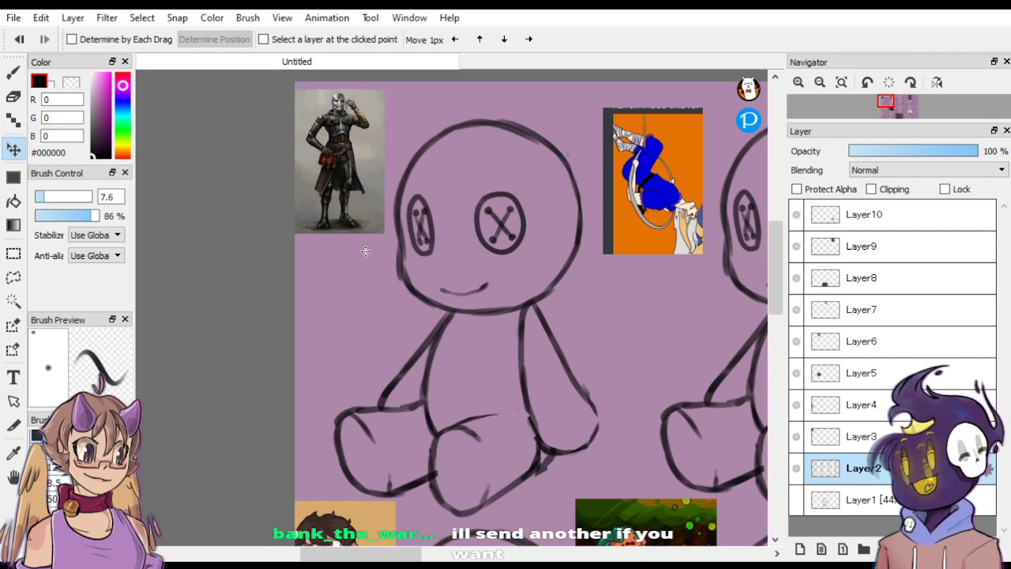
Add a new layer above the dolls and brush two curved black chest-armor lines across the first doll's torso.
left_click(799, 549)
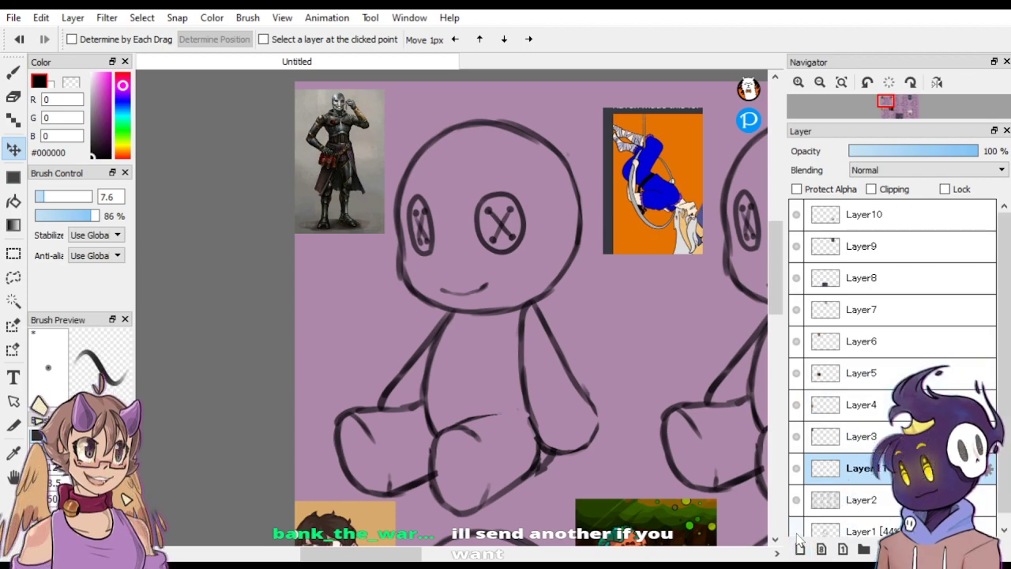
key("b")
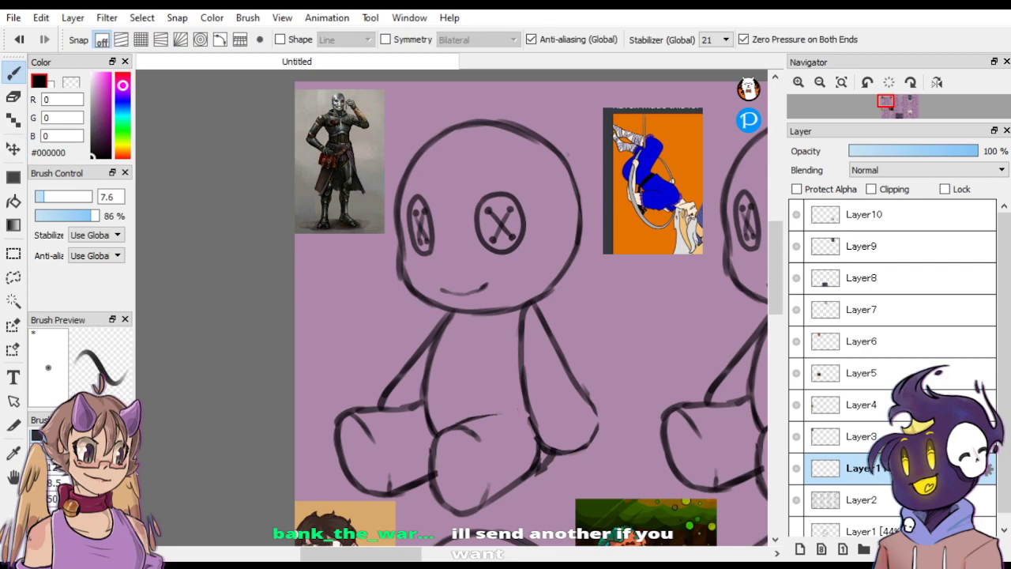
mouse_move(443, 324)
left_mouse_down()
mouse_move(424, 383)
mouse_move(464, 373)
mouse_move(517, 387)
left_mouse_up()
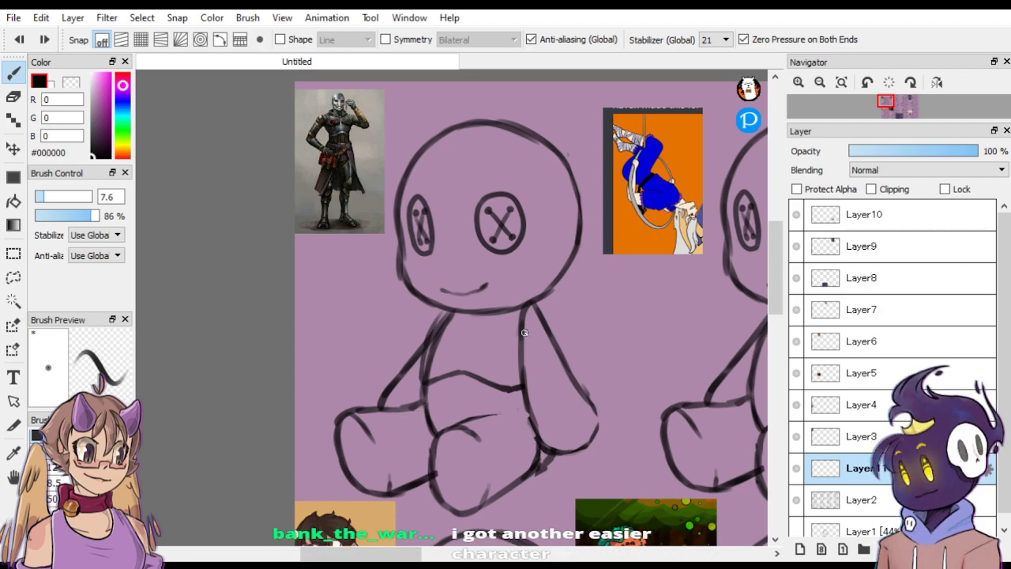
mouse_move(423, 379)
left_mouse_down()
mouse_move(463, 362)
mouse_move(514, 380)
left_mouse_up()
Merge the armor lines into the dolls' layer, erase the doubled line at the torso's upper left edge, and return to black.
key("c")
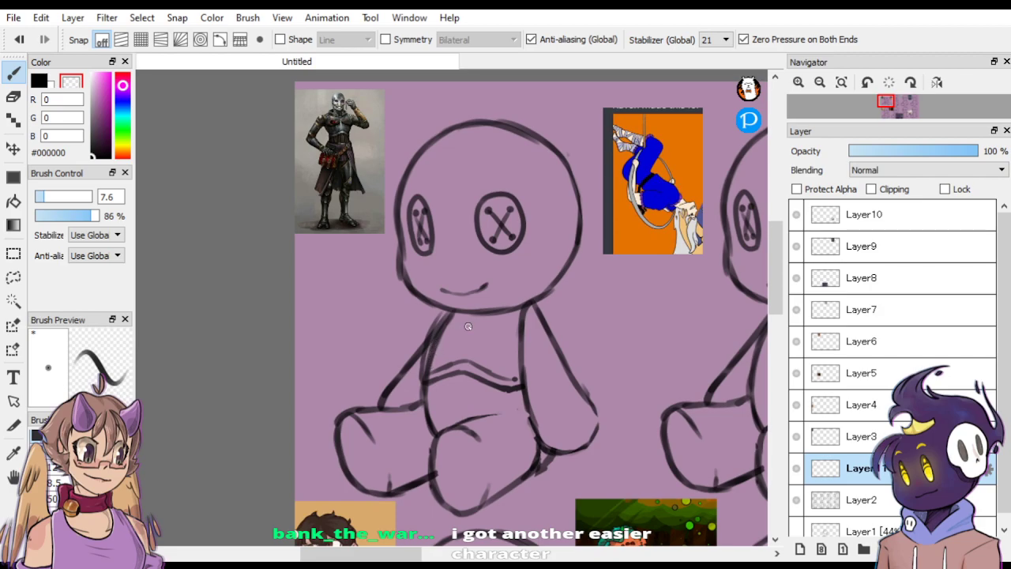
left_click(907, 548)
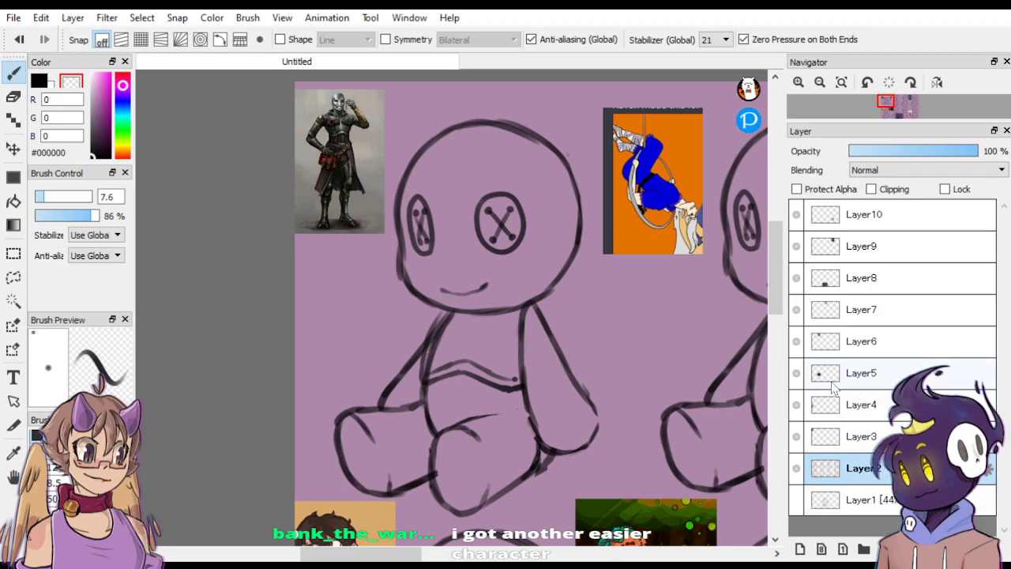
mouse_move(430, 361)
left_mouse_down()
mouse_move(449, 320)
mouse_move(445, 335)
left_mouse_up()
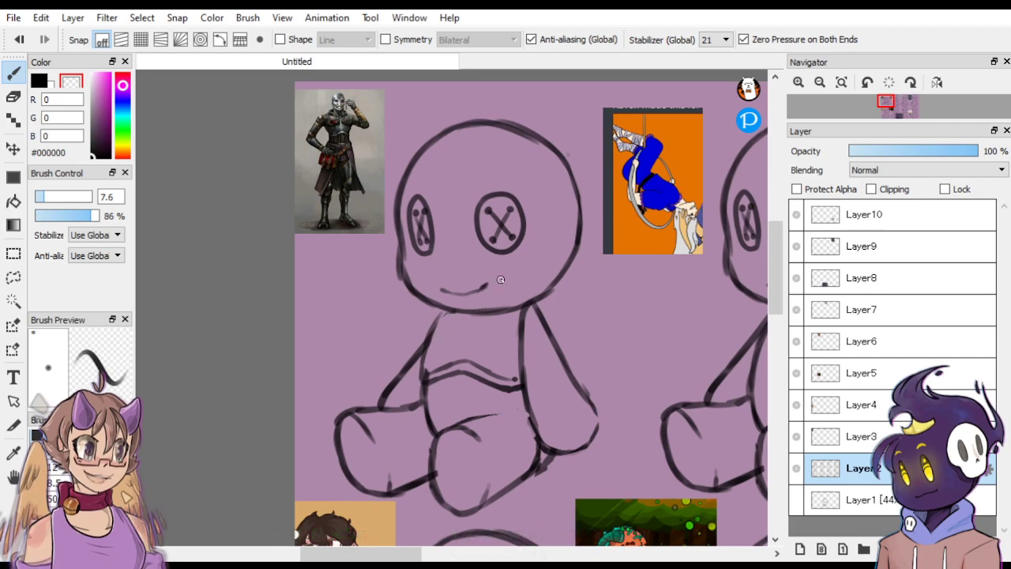
left_click(42, 82)
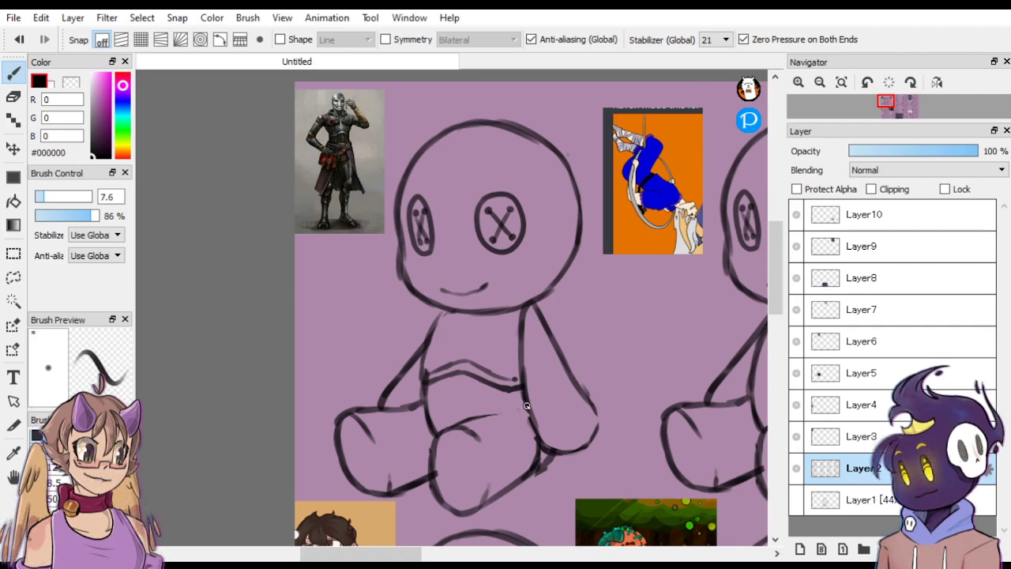
Try to sketch two roughly horizontal belt lines across the first doll's waist below the chest armor.
mouse_move(520, 410)
left_mouse_down()
mouse_move(461, 418)
mouse_move(427, 406)
left_mouse_up()
mouse_move(523, 392)
left_mouse_down()
mouse_move(412, 403)
mouse_move(422, 392)
mouse_move(400, 407)
mouse_move(426, 392)
left_mouse_up()
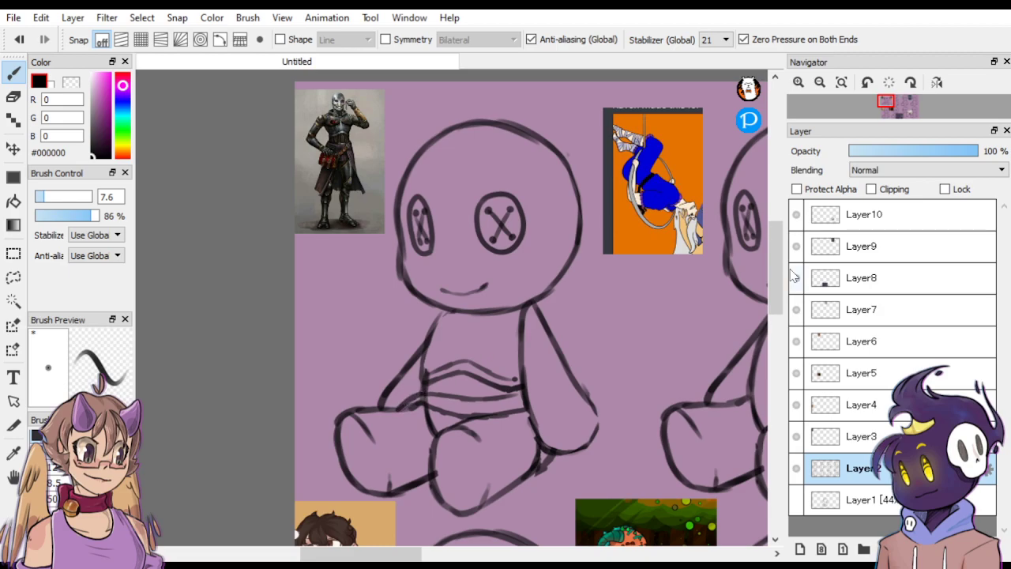
key("ctrl+z")
key("ctrl+z")
key("ctrl+z")
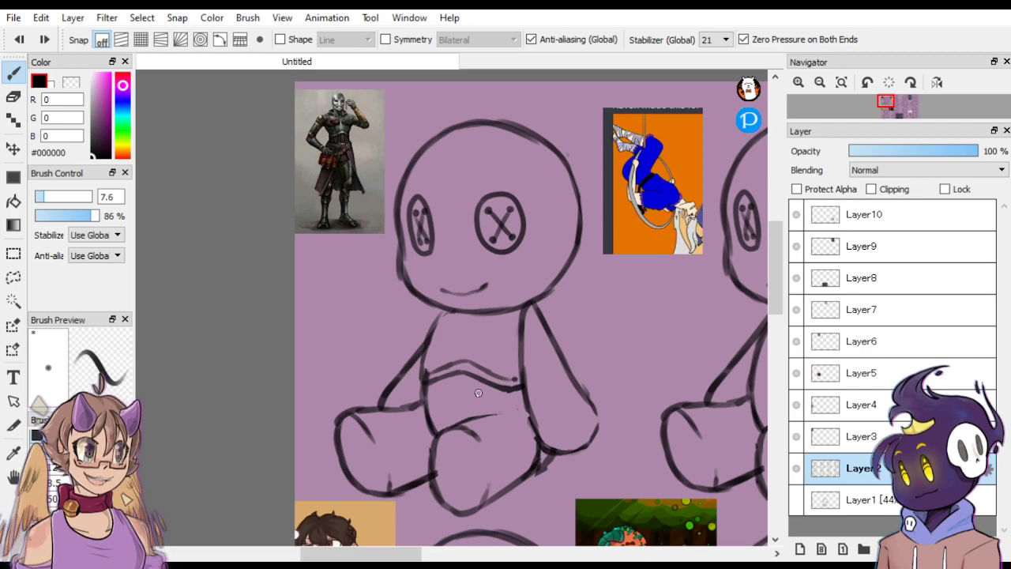
Try to sketch a slanted belt rising across the first doll's waist toward its right-hand arm.
left_click_drag(420, 400, 519, 357)
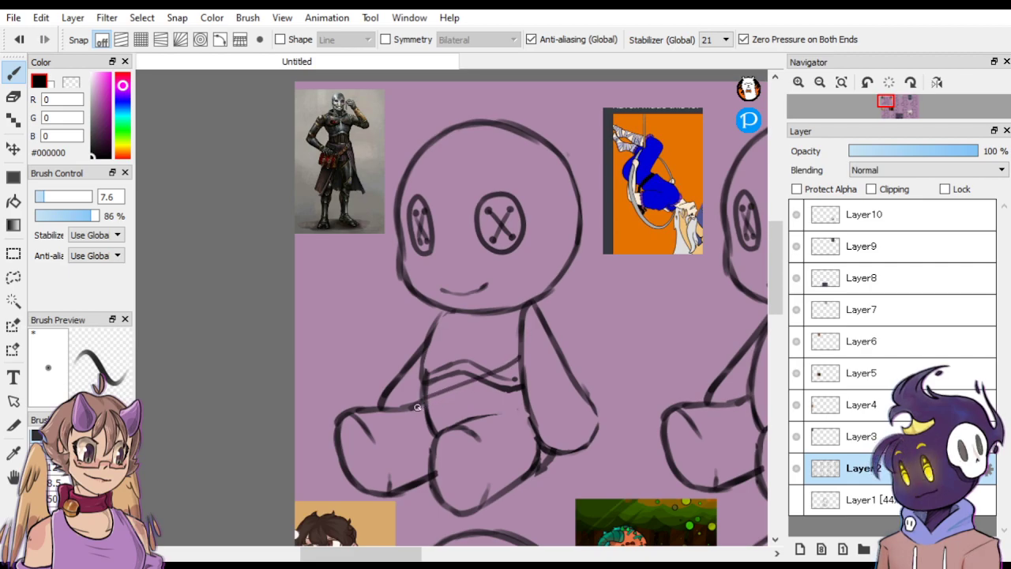
left_click_drag(418, 406, 521, 380)
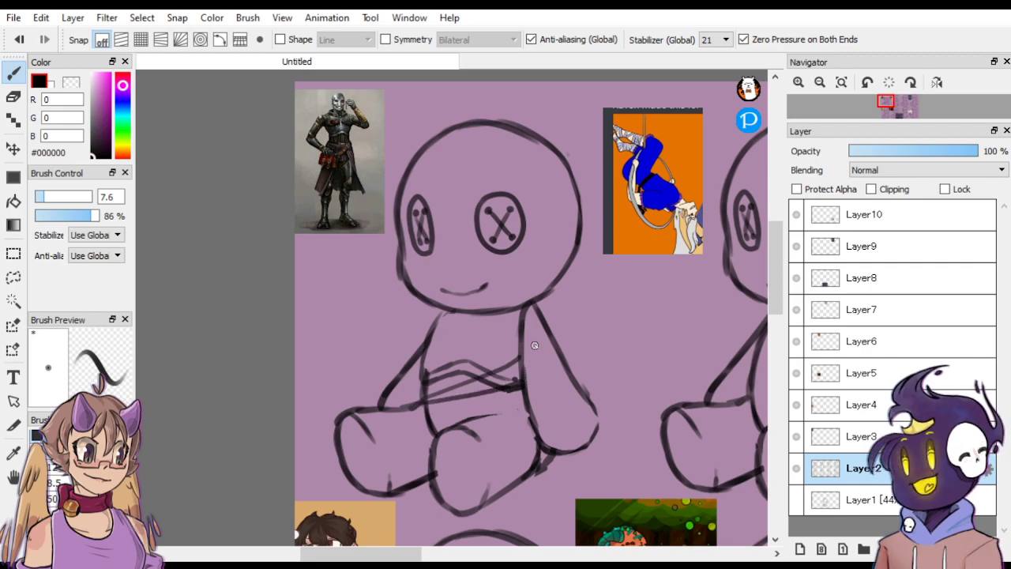
key("ctrl+z")
key("ctrl+z")
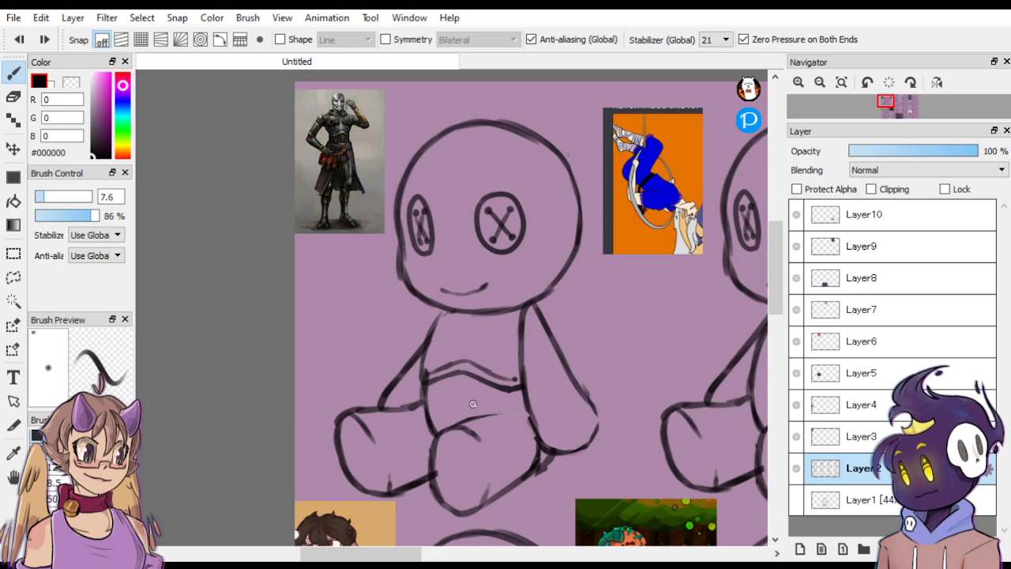
Try to sketch a narrow collar flap under the first doll's chin, matching the armored figure reference.
mouse_move(345, 552)
left_mouse_down()
mouse_move(390, 552)
mouse_move(329, 542)
left_mouse_up()
left_click_drag(779, 295, 784, 241)
key("ctrl+Up")
key("ctrl+Up")
key("ctrl+Up")
scroll(328, 510, "up", 2)
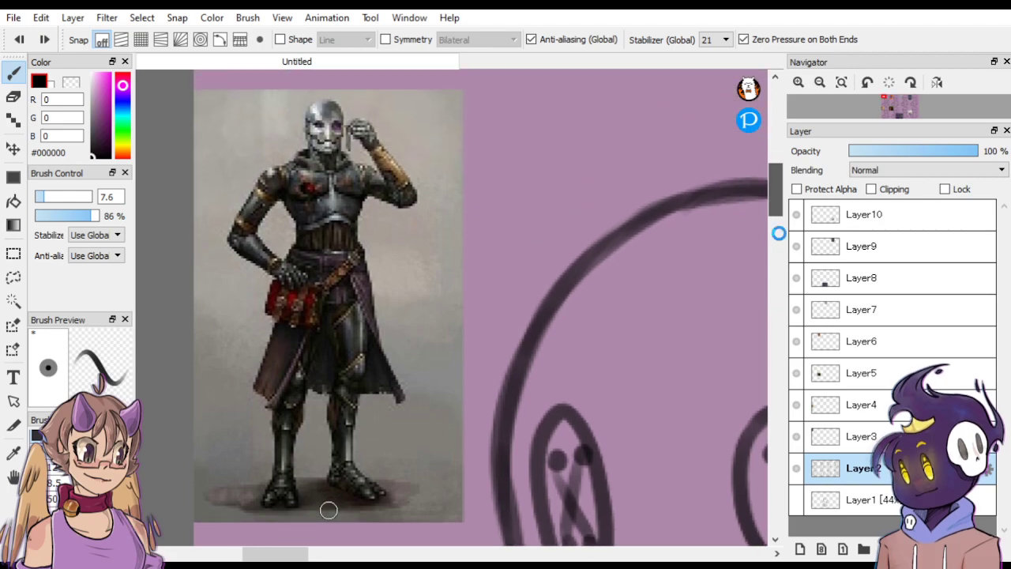
scroll(329, 510, "down", 3)
scroll(329, 510, "down", 1)
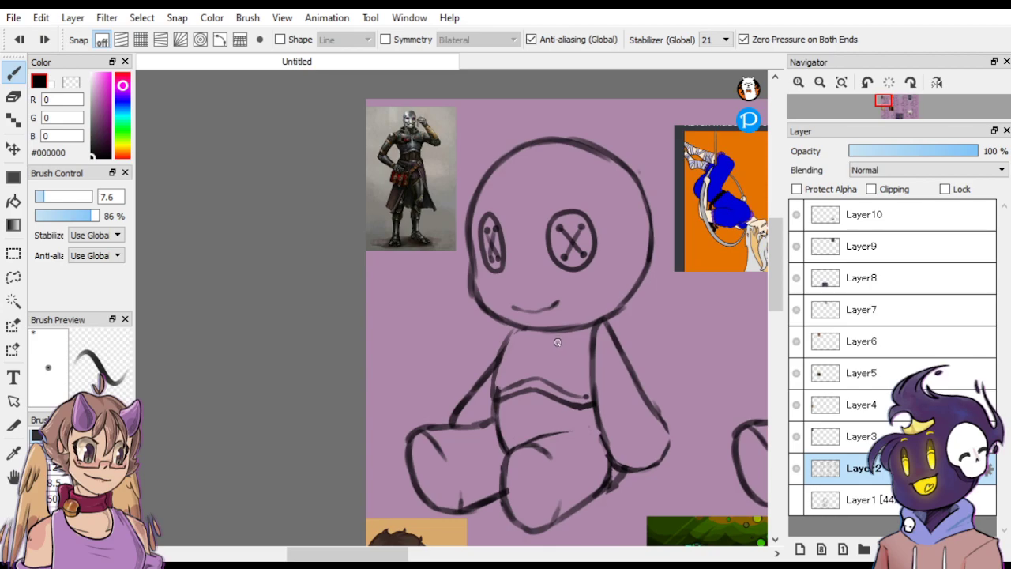
mouse_move(552, 345)
left_mouse_down()
mouse_move(572, 327)
mouse_move(618, 317)
mouse_move(556, 349)
left_mouse_up()
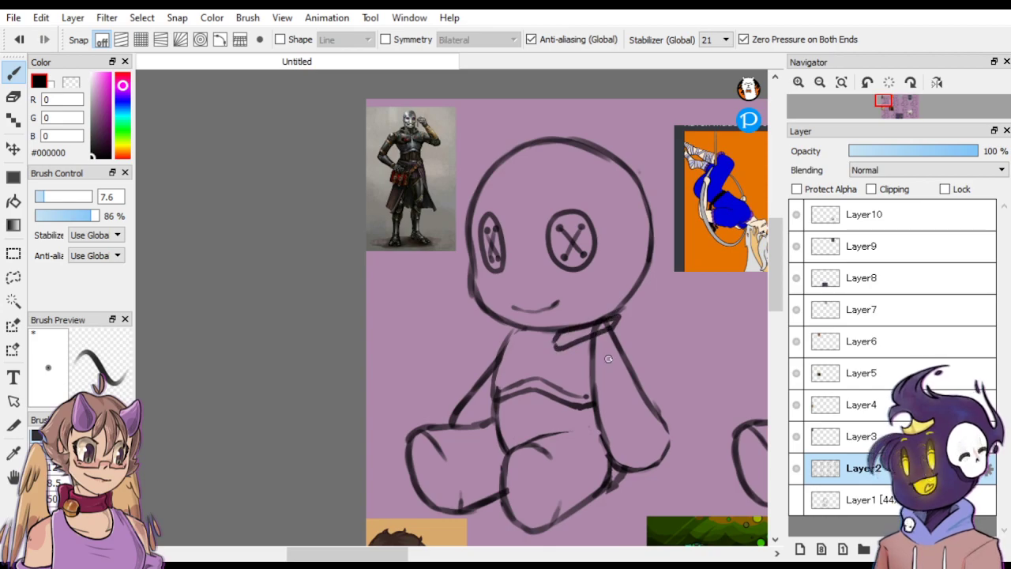
key("ctrl+z")
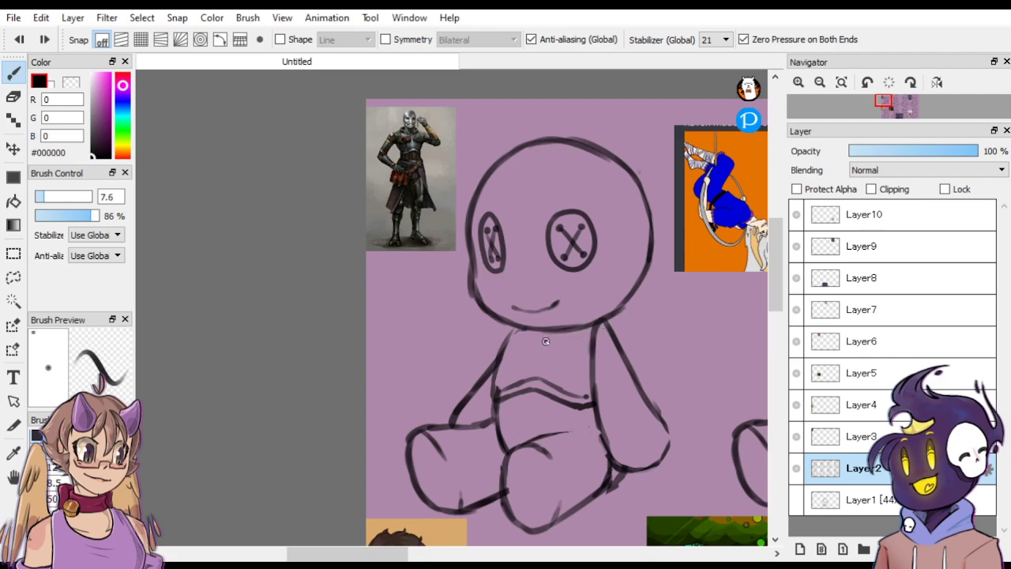
Sketch an angular collar around the first doll's neck and a shoulder pad on each upper arm, erasing the overlapped arm line.
mouse_move(545, 342)
left_mouse_down()
mouse_move(620, 296)
mouse_move(616, 321)
mouse_move(545, 343)
left_mouse_up()
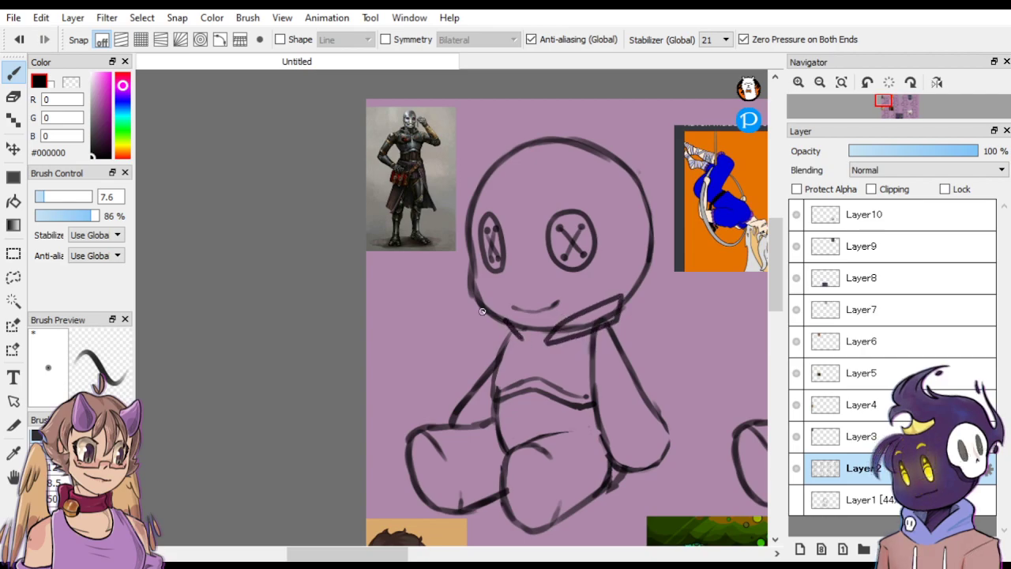
mouse_move(481, 307)
left_mouse_down()
mouse_move(491, 338)
mouse_move(545, 342)
left_mouse_up()
left_click_drag(502, 341, 483, 376)
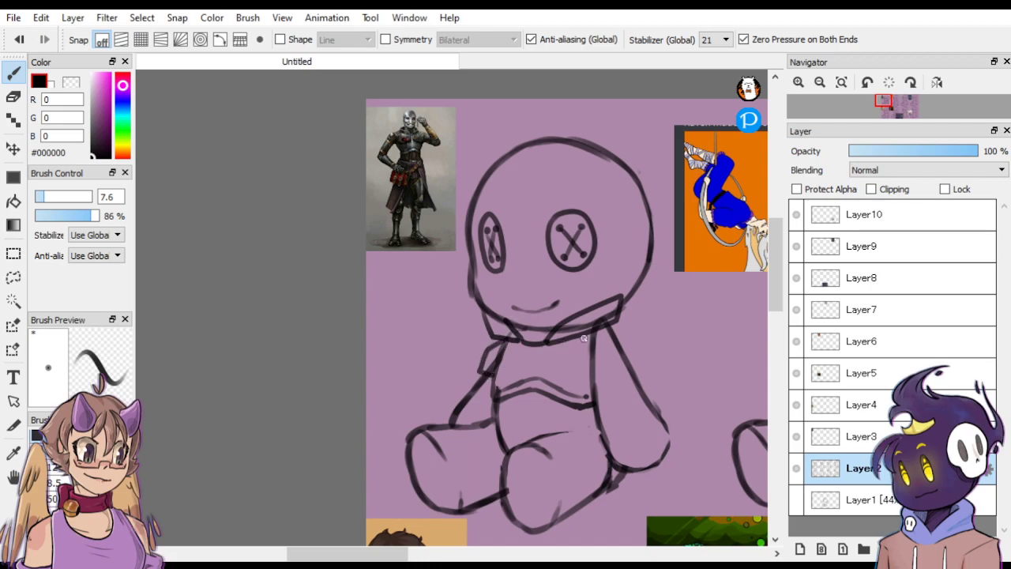
mouse_move(606, 326)
left_mouse_down()
mouse_move(627, 363)
mouse_move(588, 370)
mouse_move(590, 342)
mouse_move(592, 362)
mouse_move(592, 338)
mouse_move(605, 333)
mouse_move(623, 344)
mouse_move(614, 342)
mouse_move(625, 361)
mouse_move(587, 325)
mouse_move(599, 318)
mouse_move(562, 334)
mouse_move(601, 315)
left_mouse_up()
left_click(75, 87)
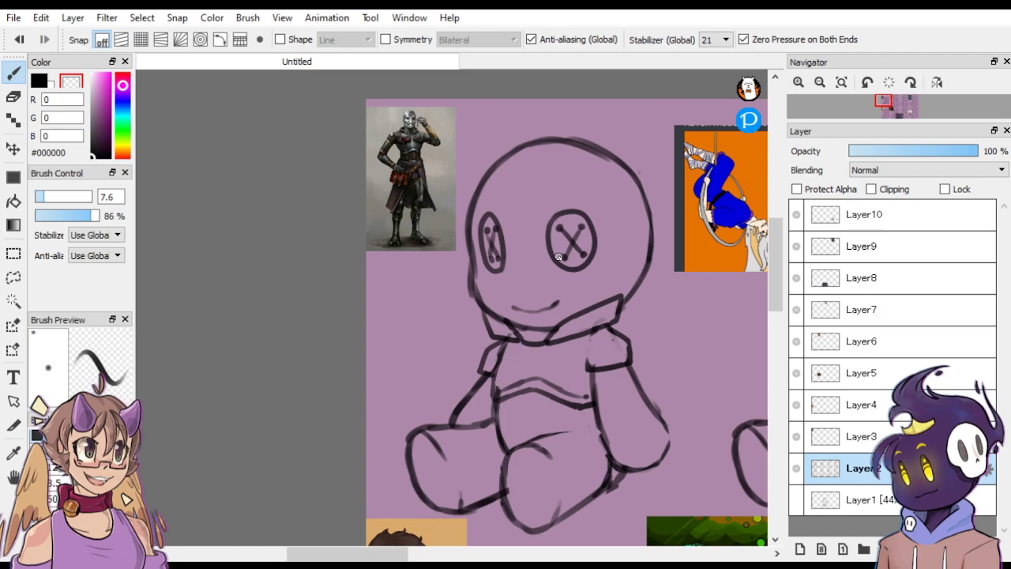
left_click(48, 81)
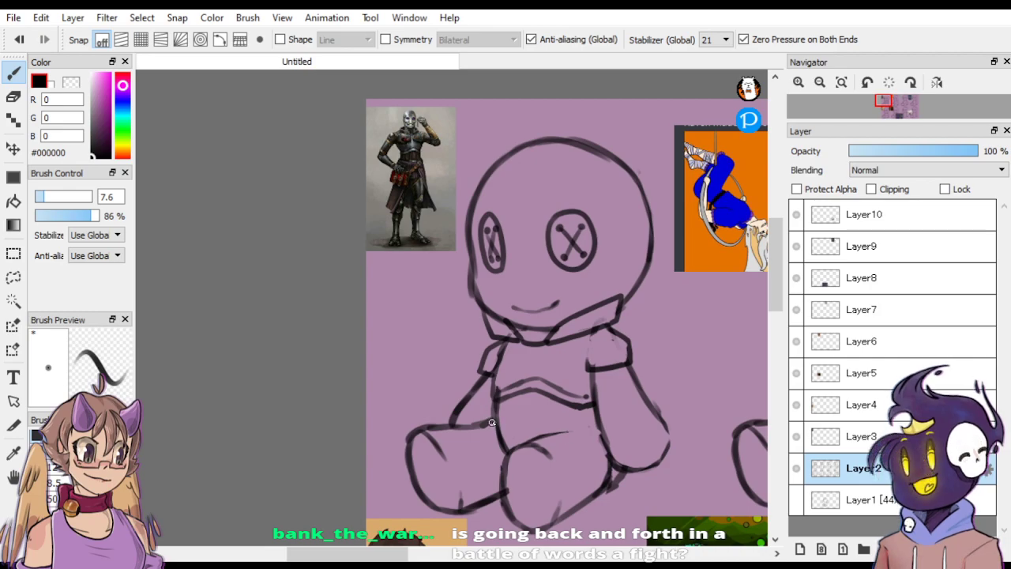
Sketch a diagonal strap across the first doll's torso and erase the chest-armor lines inside it, returning to black.
mouse_move(491, 422)
left_mouse_down()
mouse_move(589, 379)
mouse_move(585, 362)
mouse_move(473, 422)
mouse_move(492, 407)
mouse_move(470, 429)
left_mouse_up()
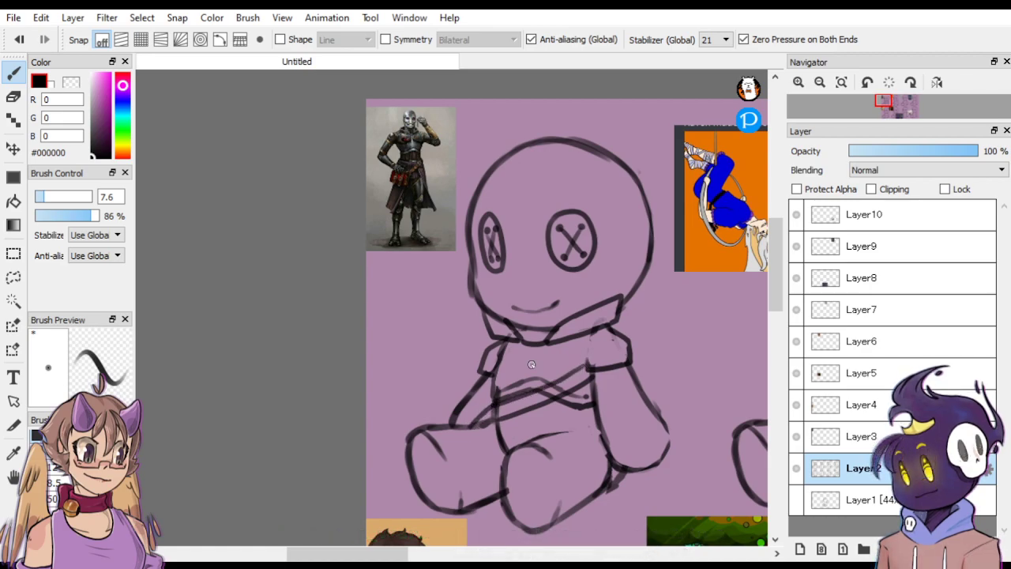
left_click(71, 83)
left_click_drag(567, 378, 537, 397)
left_click(43, 79)
Sketch belt lines at the first doll's waist and a coat tail behind its right-hand arm, erasing the overlapping body lines.
mouse_move(517, 415)
left_mouse_down()
mouse_move(596, 414)
mouse_move(492, 422)
mouse_move(589, 425)
mouse_move(630, 510)
mouse_move(673, 492)
mouse_move(657, 462)
left_mouse_up()
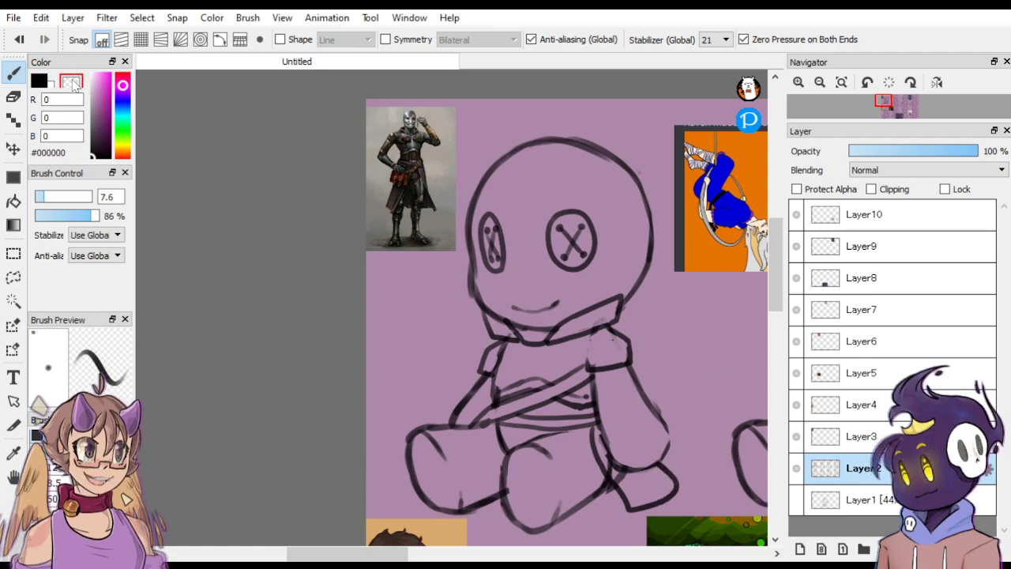
key("x")
left_click_drag(600, 448, 611, 492)
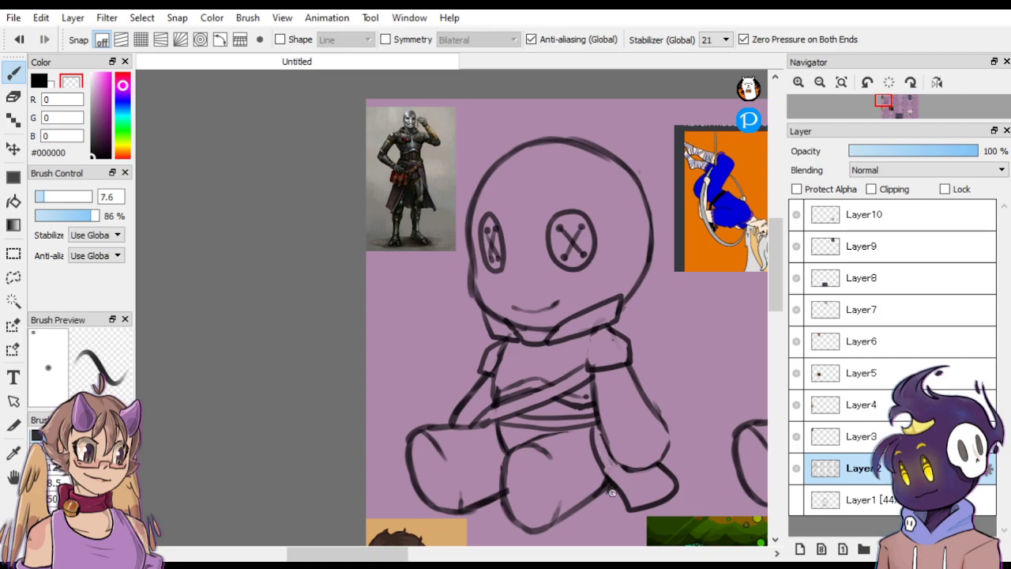
Draw a curved black boot-cuff line across each of the first doll's legs.
left_click(41, 83)
mouse_move(563, 438)
left_mouse_down()
mouse_move(583, 497)
mouse_move(564, 438)
left_mouse_up()
mouse_move(470, 426)
left_mouse_down()
mouse_move(490, 494)
mouse_move(489, 451)
mouse_move(495, 491)
left_mouse_up()
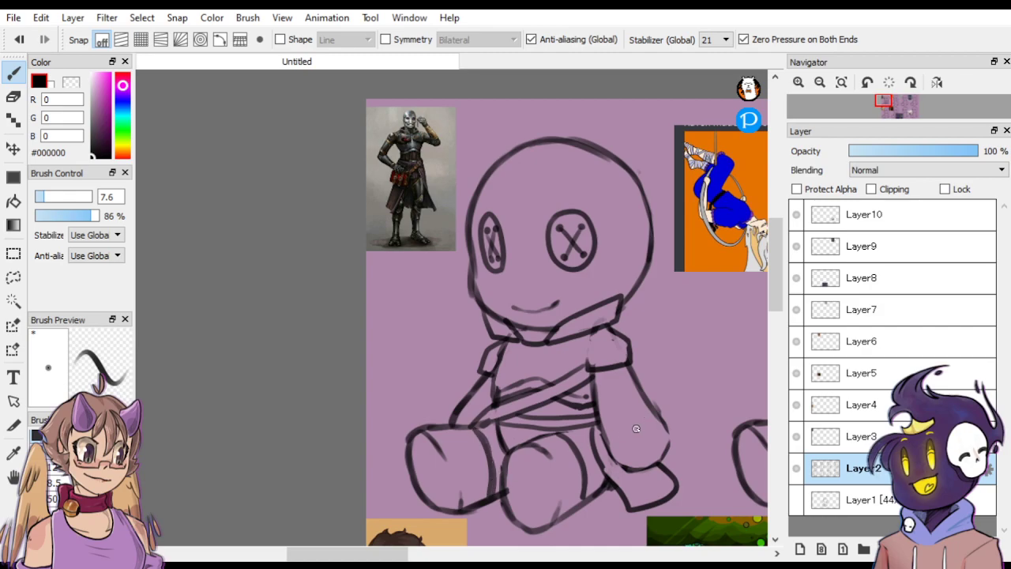
scroll(636, 428, "down", 4)
scroll(646, 416, "up", 4)
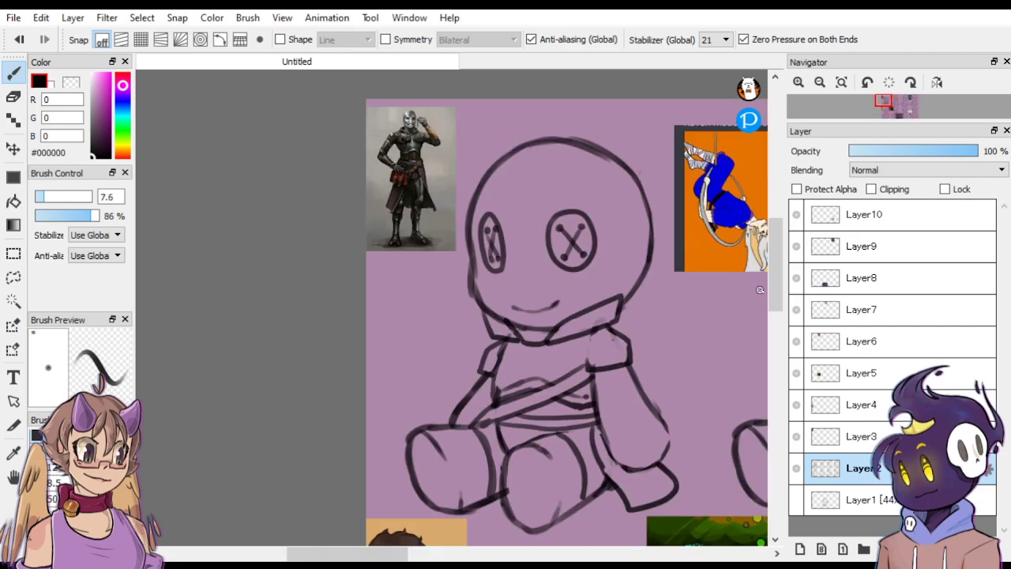
Sketch the mask's jawline from both ends of the smile to the head's edges and darken the collar's inner fold.
mouse_move(775, 285)
left_mouse_down()
mouse_move(776, 202)
mouse_move(776, 264)
left_mouse_up()
key("ctrl+Up")
key("ctrl+Up")
key("ctrl+Up")
key("ctrl+Down")
key("ctrl+Down")
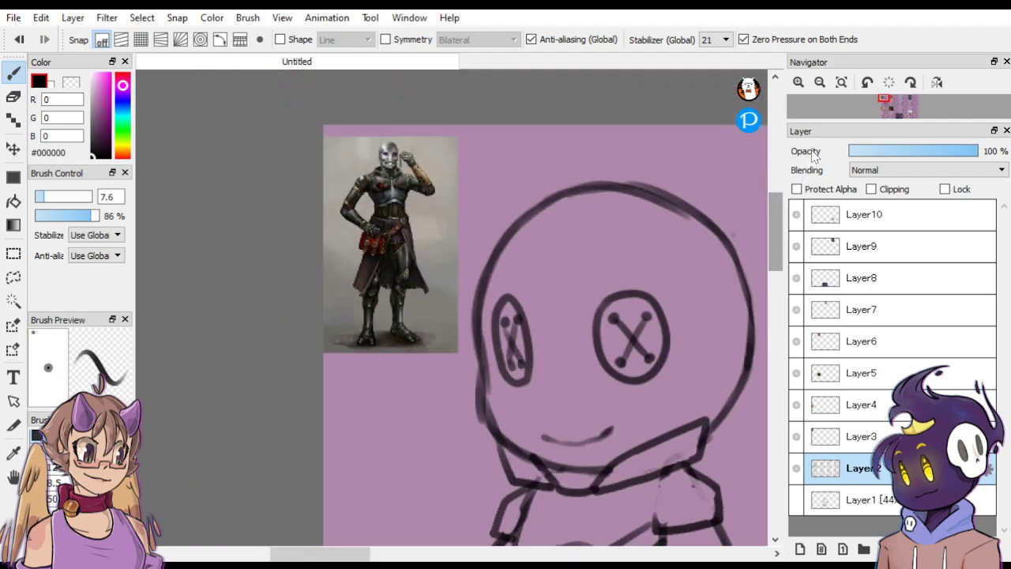
mouse_move(608, 433)
left_mouse_down()
mouse_move(718, 378)
mouse_move(700, 390)
mouse_move(749, 330)
left_mouse_up()
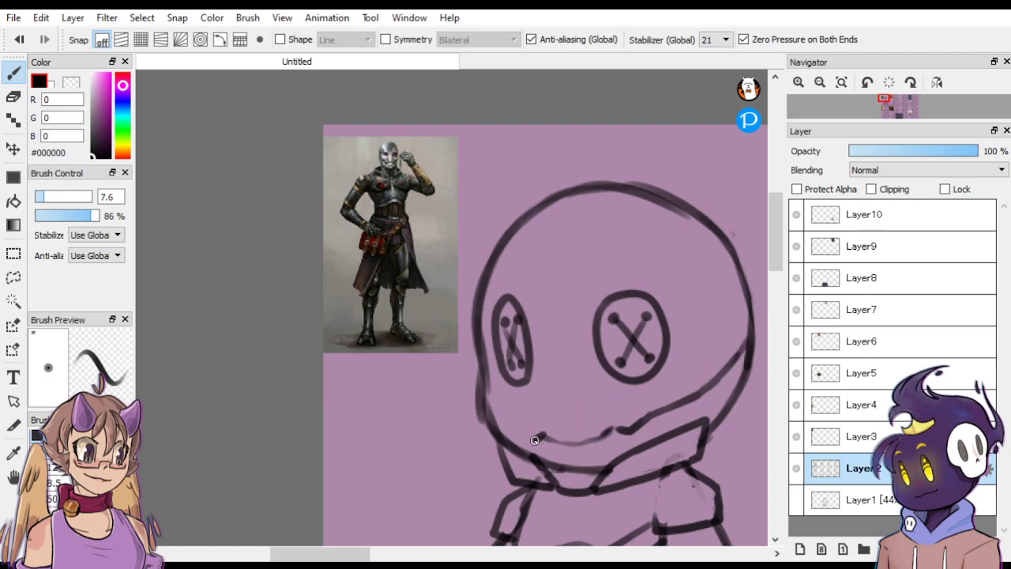
mouse_move(534, 440)
left_mouse_down()
mouse_move(490, 413)
mouse_move(497, 356)
mouse_move(484, 409)
mouse_move(515, 431)
left_mouse_up()
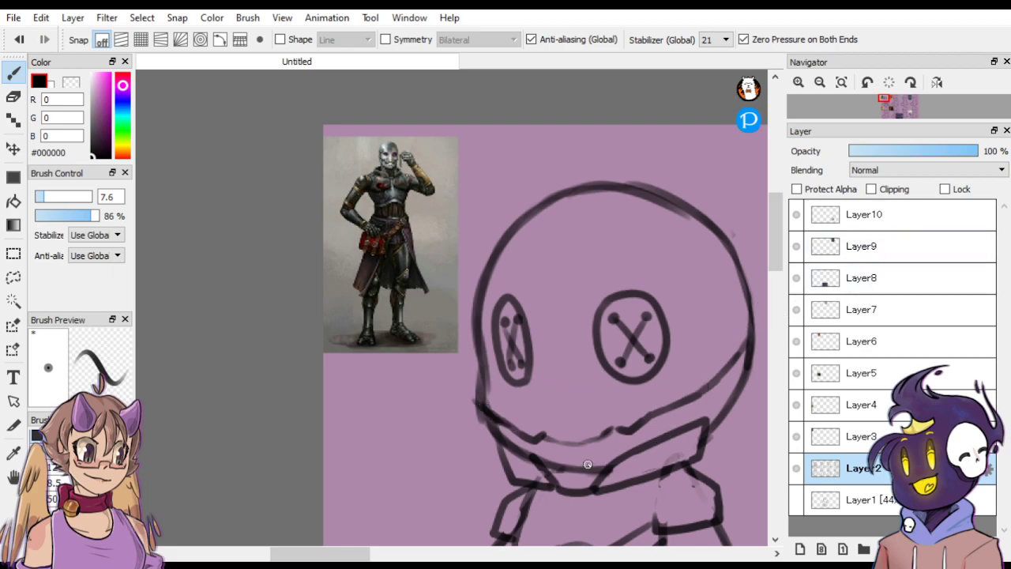
mouse_move(560, 470)
left_mouse_down()
mouse_move(554, 478)
mouse_move(548, 466)
left_mouse_up()
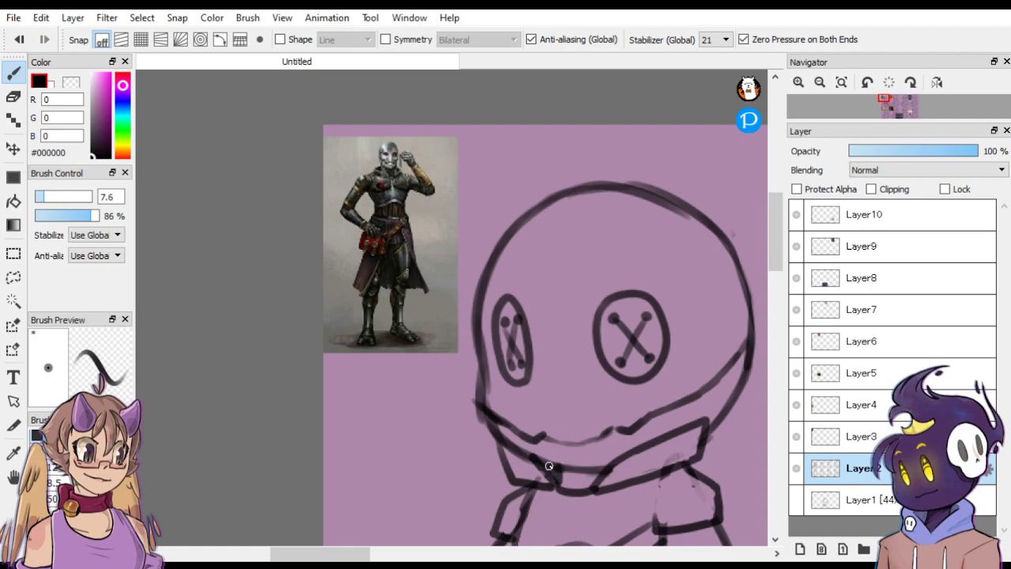
Sketch curved armor bands across both of the first doll's arms just below the shoulder pads.
key("ctrl+Down")
key("ctrl+Down")
key("ctrl+Down")
left_click_drag(776, 273, 776, 284)
key("ctrl+Up")
key("ctrl+Down")
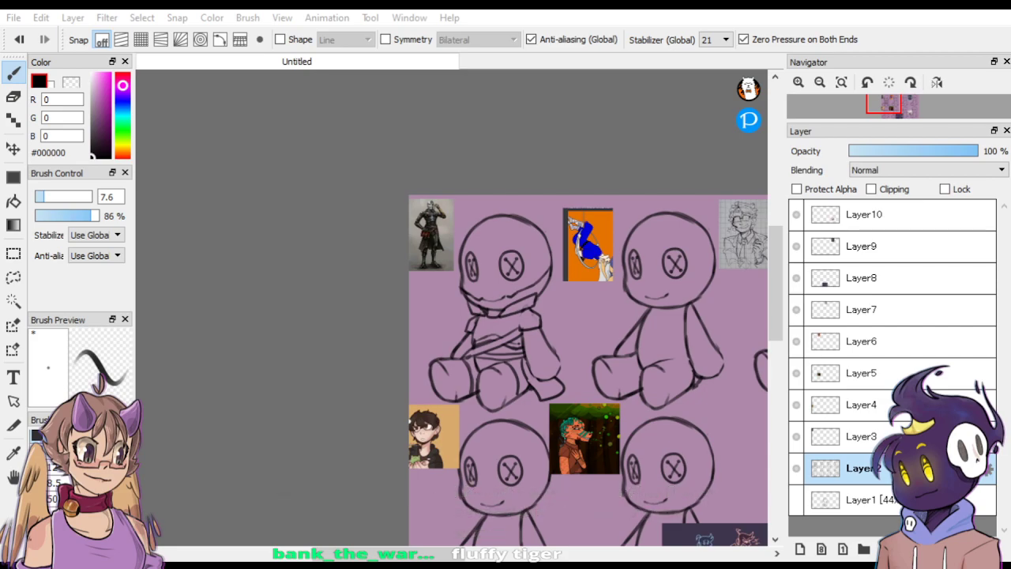
left_click(988, 466)
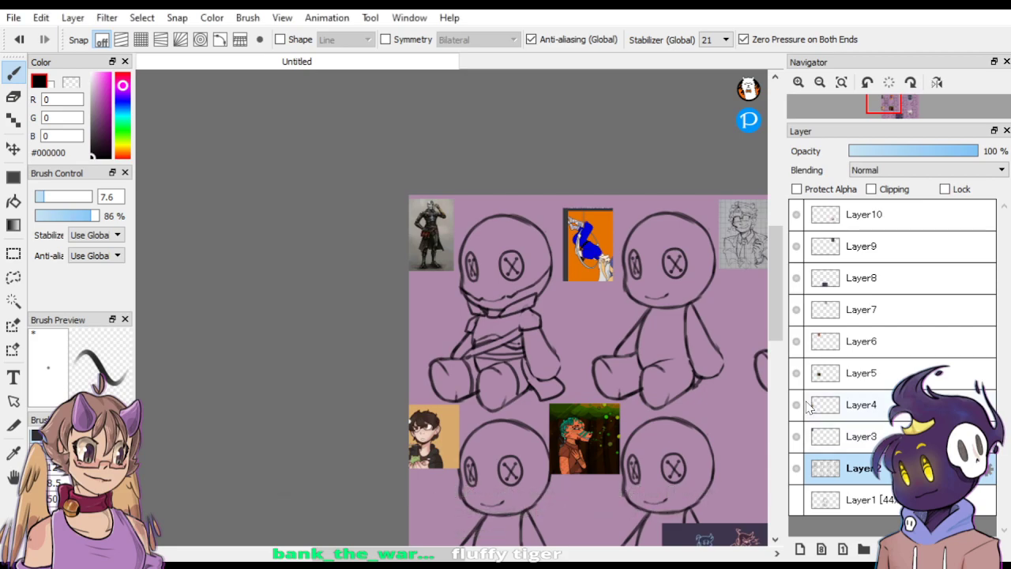
scroll(527, 327, "up", 3)
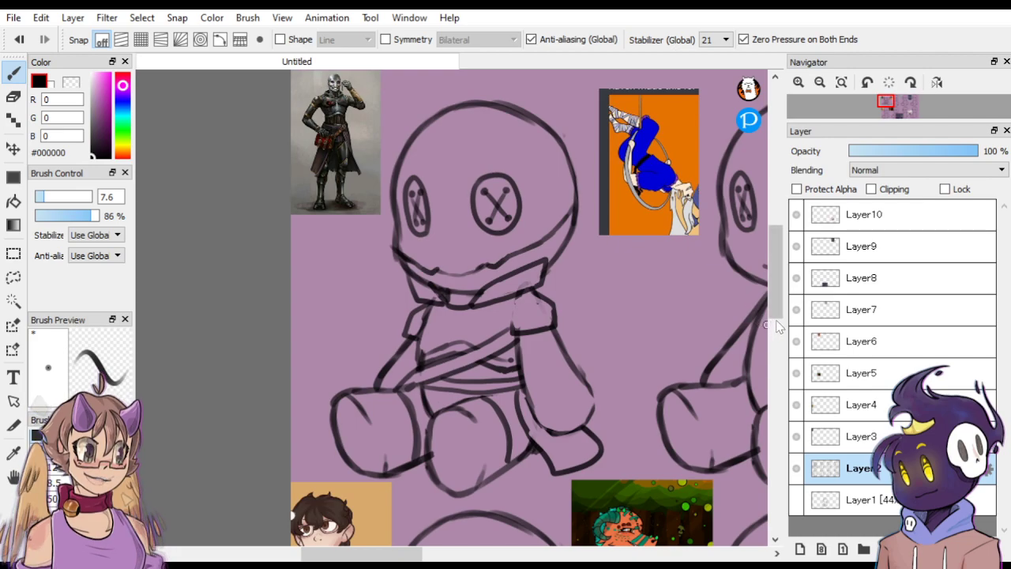
scroll(774, 318, "up", 5)
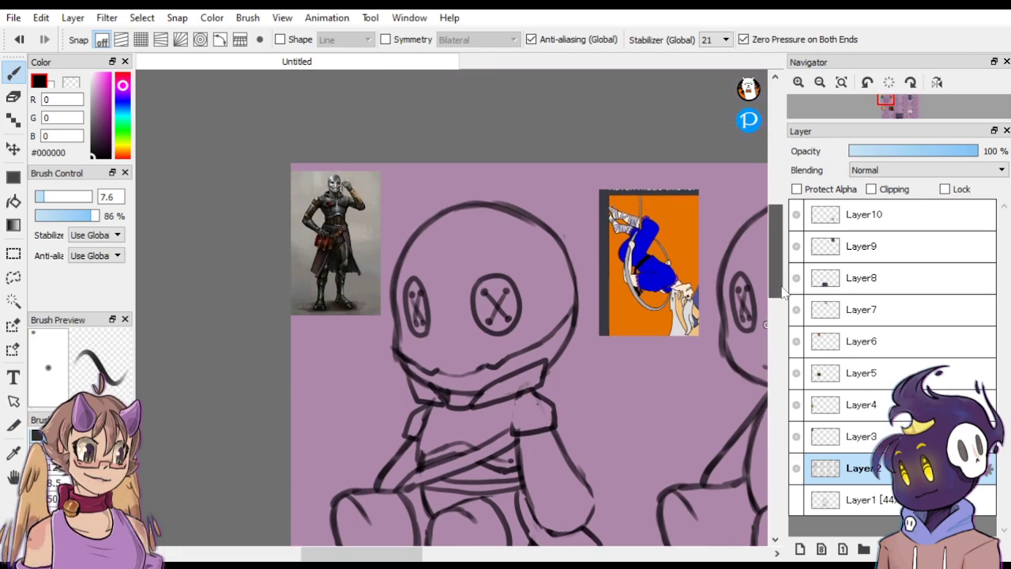
scroll(765, 324, "up", 3)
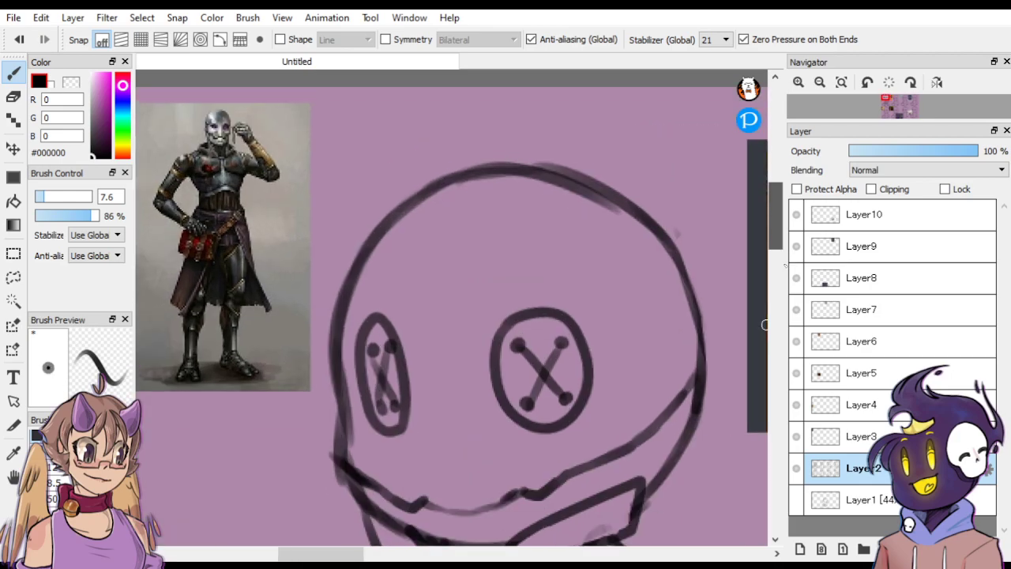
scroll(764, 325, "down", 3)
left_click_drag(772, 283, 772, 307)
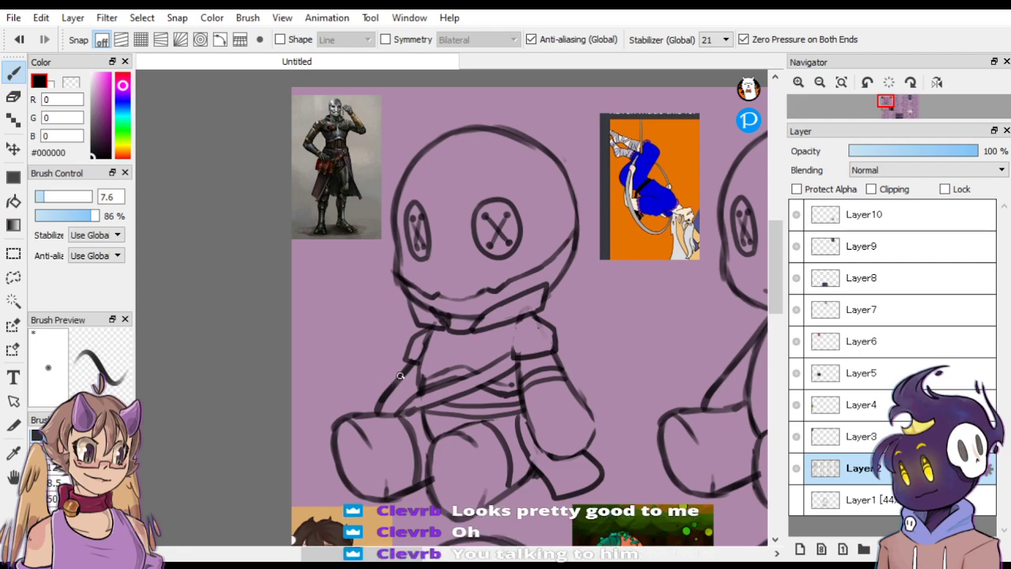
left_click_drag(400, 376, 413, 378)
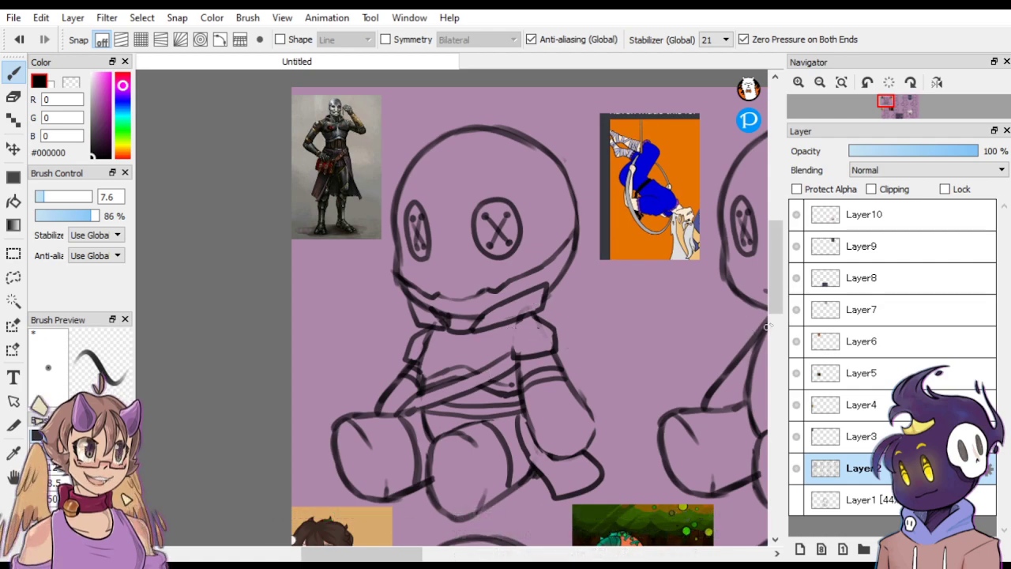
Add a small black dot above the inner side of each of the first doll's button eyes.
left_click_drag(775, 304, 786, 251)
key("ctrl+Up")
key("ctrl+Up")
key("ctrl+Up")
scroll(763, 327, "down", 4)
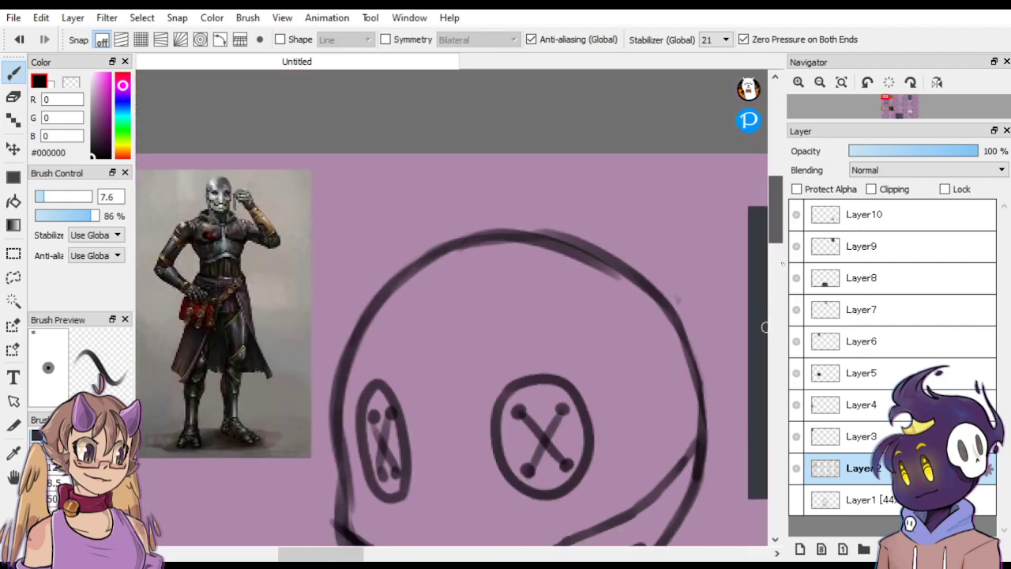
left_click(496, 330)
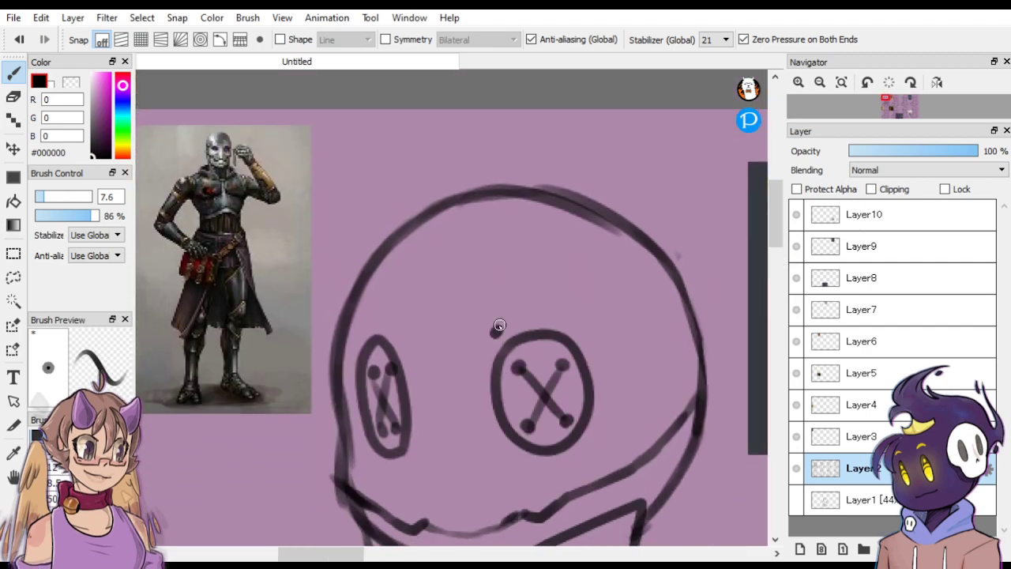
left_click(399, 334)
scroll(417, 307, "down", 4)
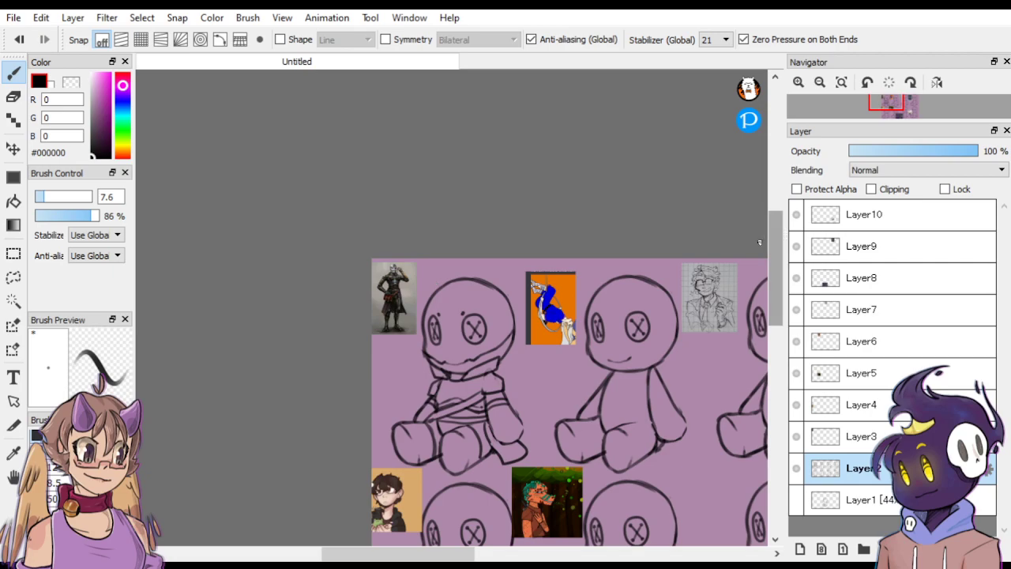
mouse_move(778, 306)
left_mouse_down()
mouse_move(778, 320)
mouse_move(766, 302)
left_mouse_up()
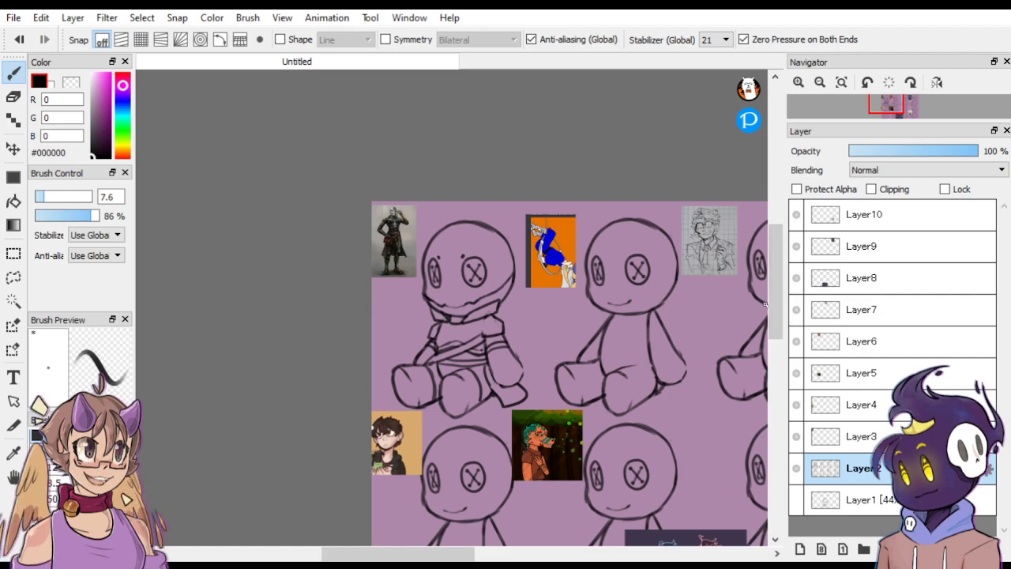
scroll(765, 304, "up", 4)
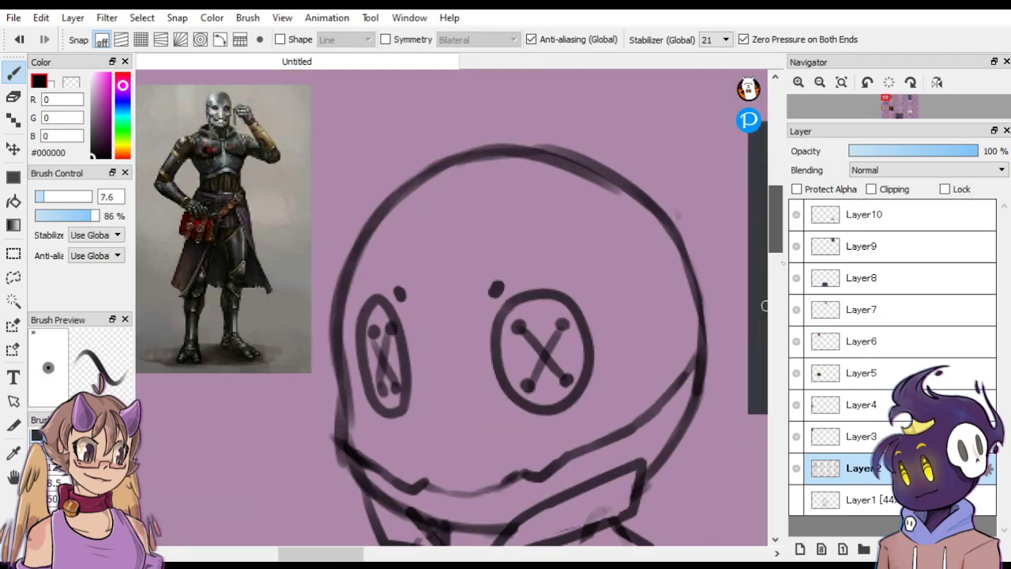
scroll(764, 305, "up", 6)
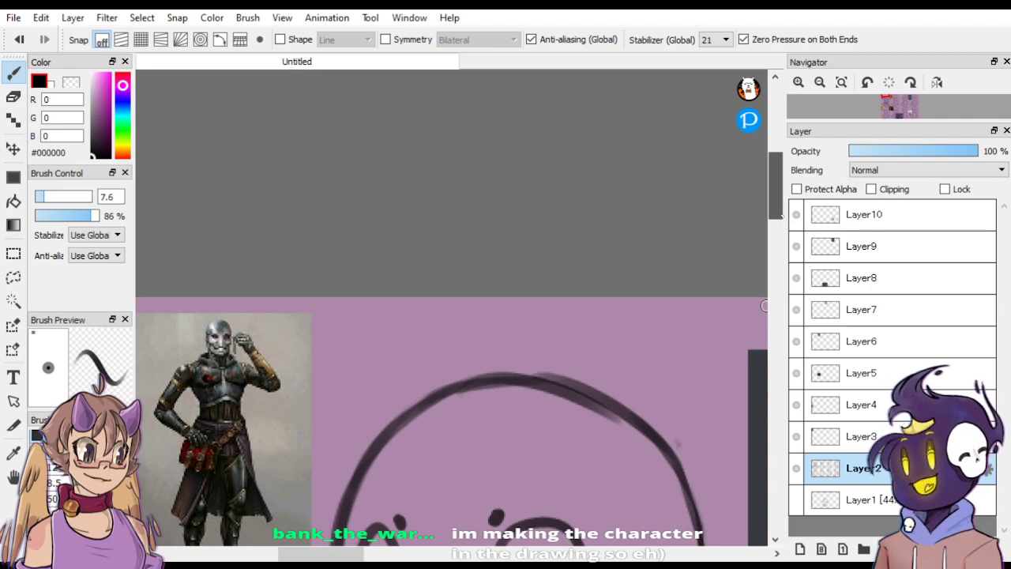
scroll(765, 305, "down", 5)
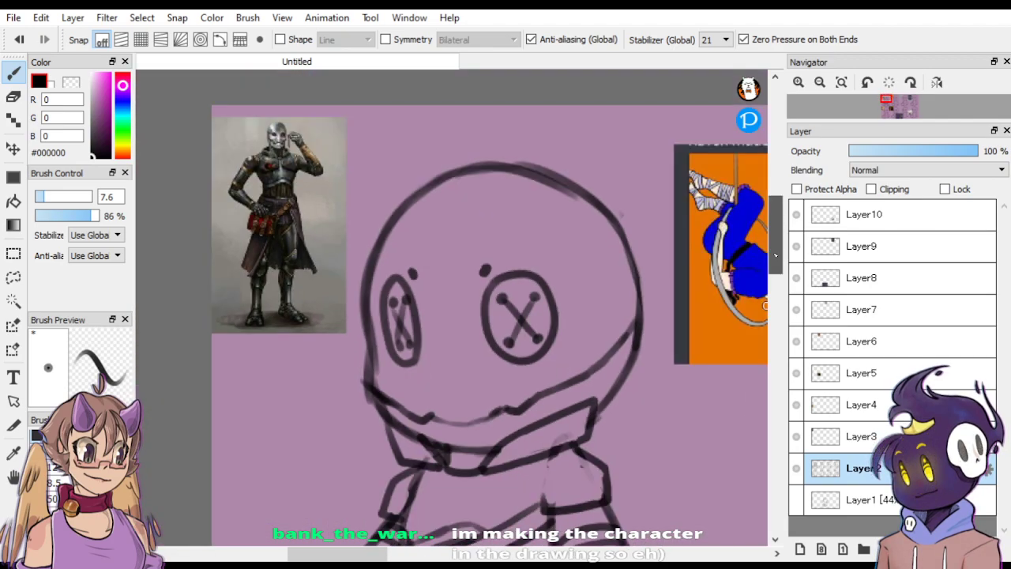
scroll(774, 254, "down", 3)
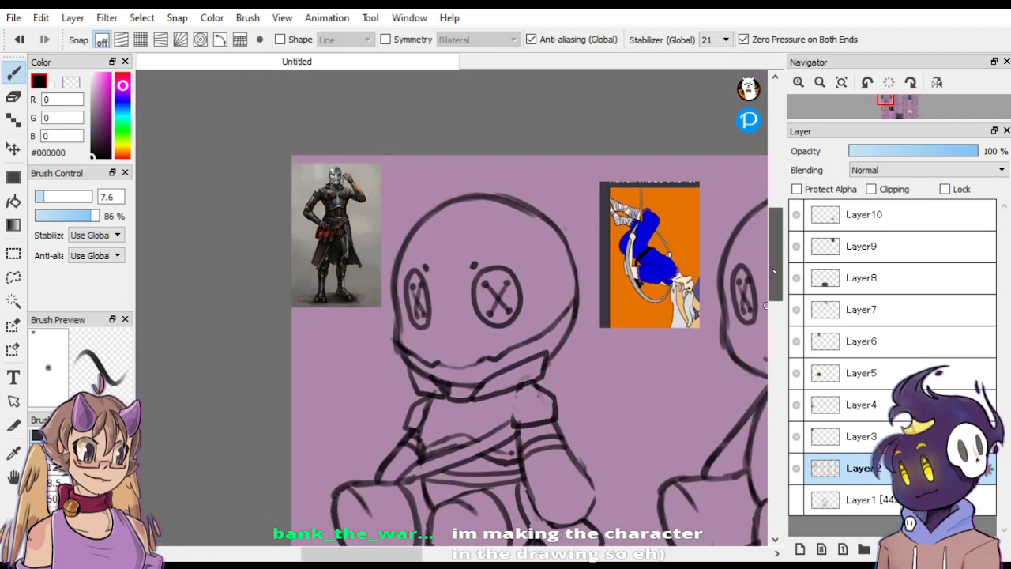
scroll(764, 304, "down", 1)
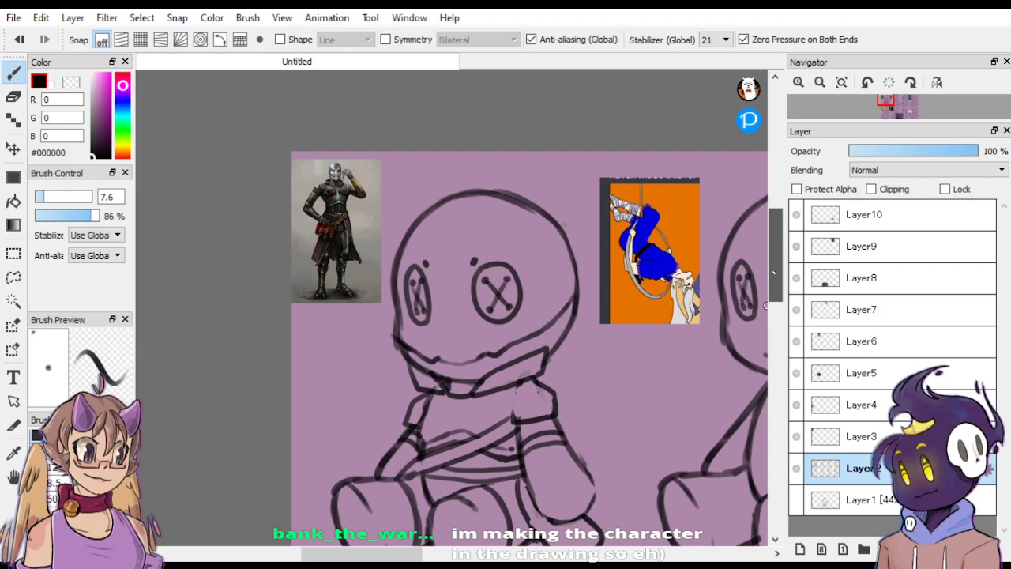
scroll(773, 273, "down", 3)
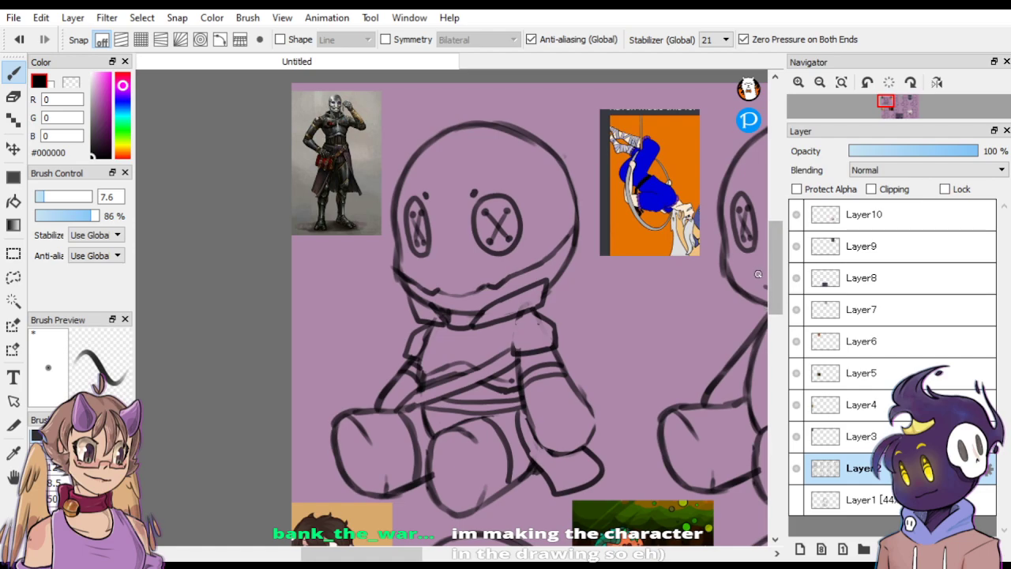
Erase along the inner edge of the first doll's front foot, and ready the brush in black at size 4.9.
key("x")
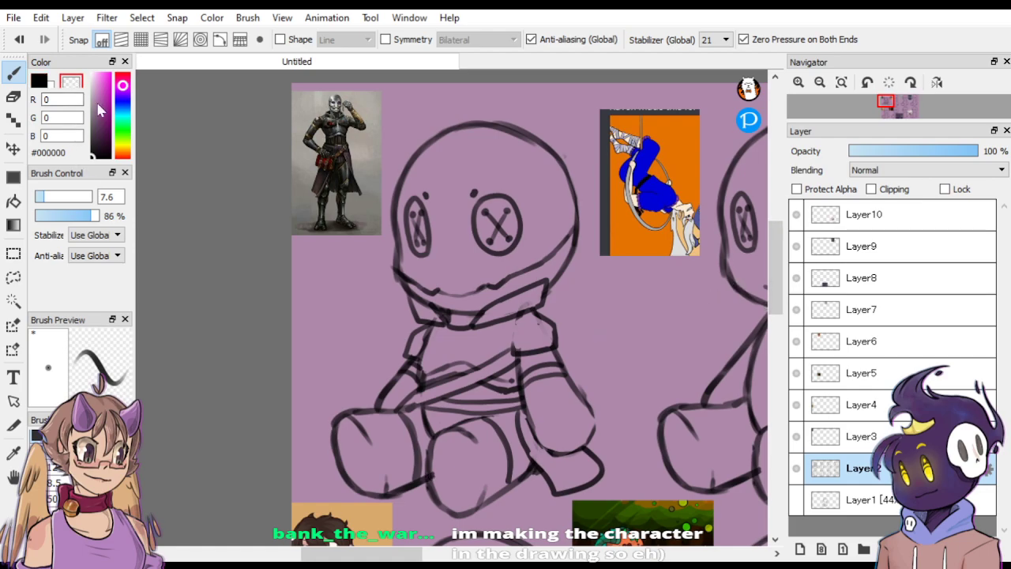
left_click_drag(437, 485, 438, 441)
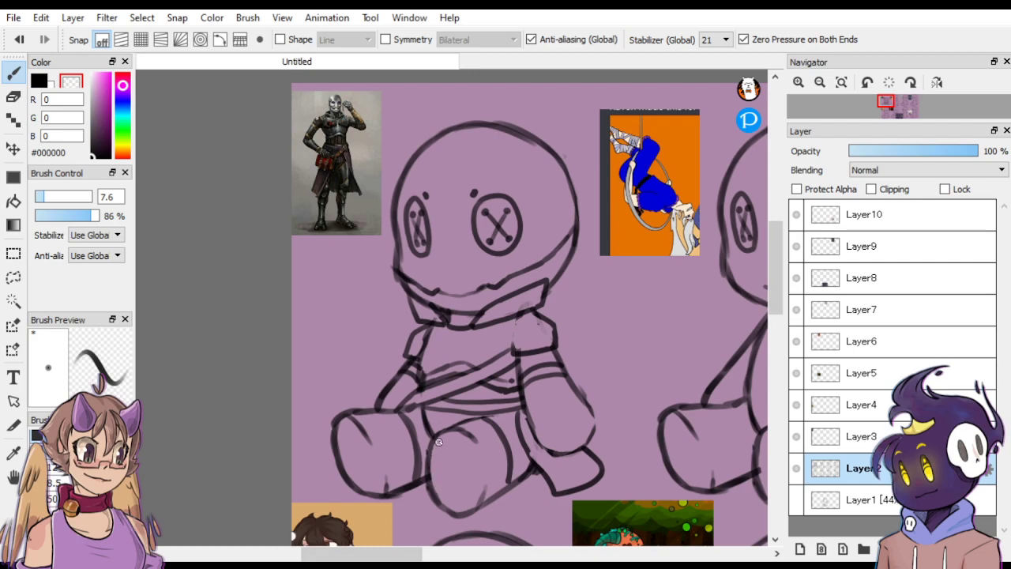
left_click(45, 78)
left_click(40, 197)
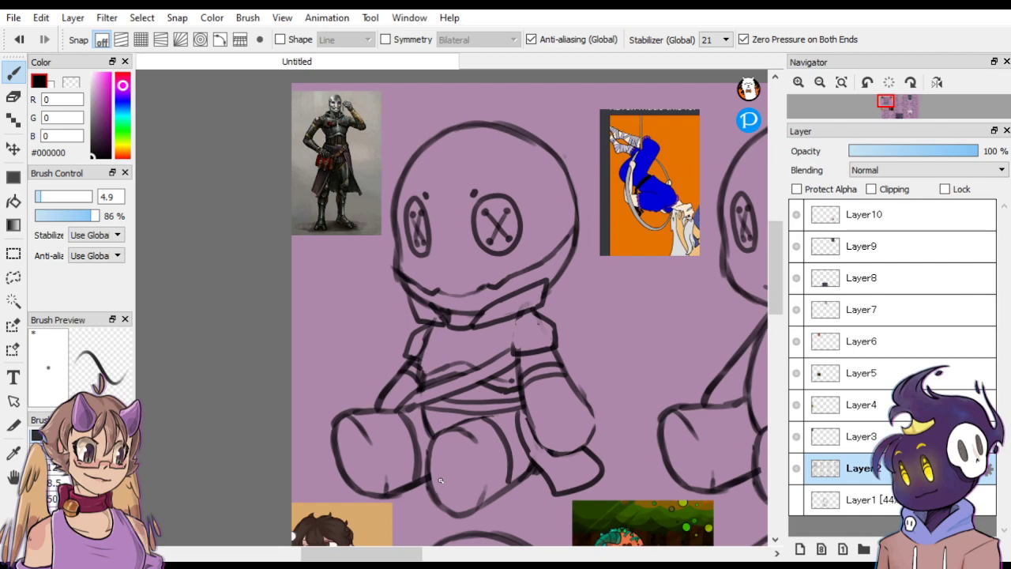
mouse_move(440, 464)
left_mouse_down()
mouse_move(458, 474)
mouse_move(447, 453)
mouse_move(458, 474)
left_mouse_up()
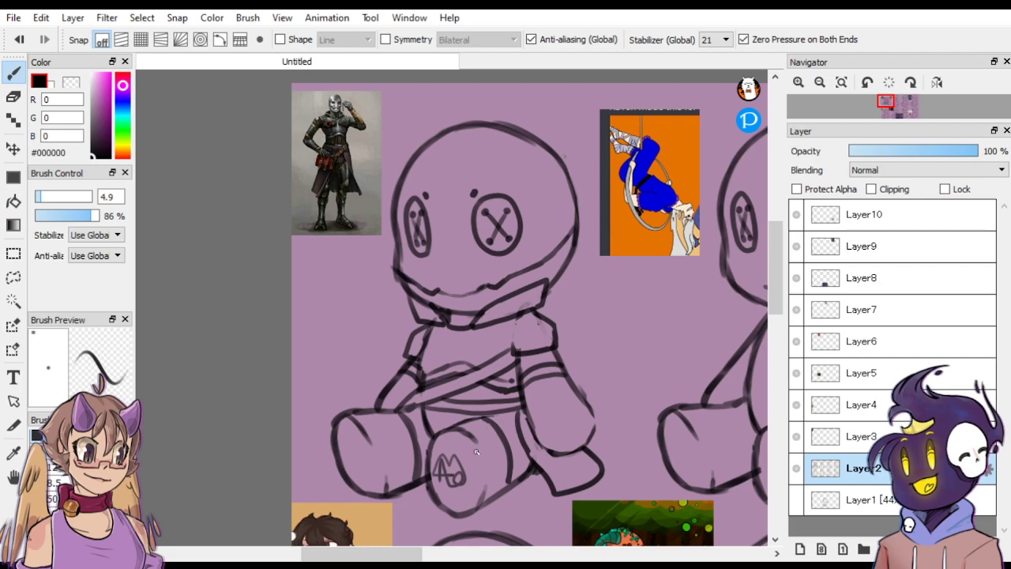
key("ctrl+z")
key("ctrl+z")
key("ctrl+z")
key("ctrl+z")
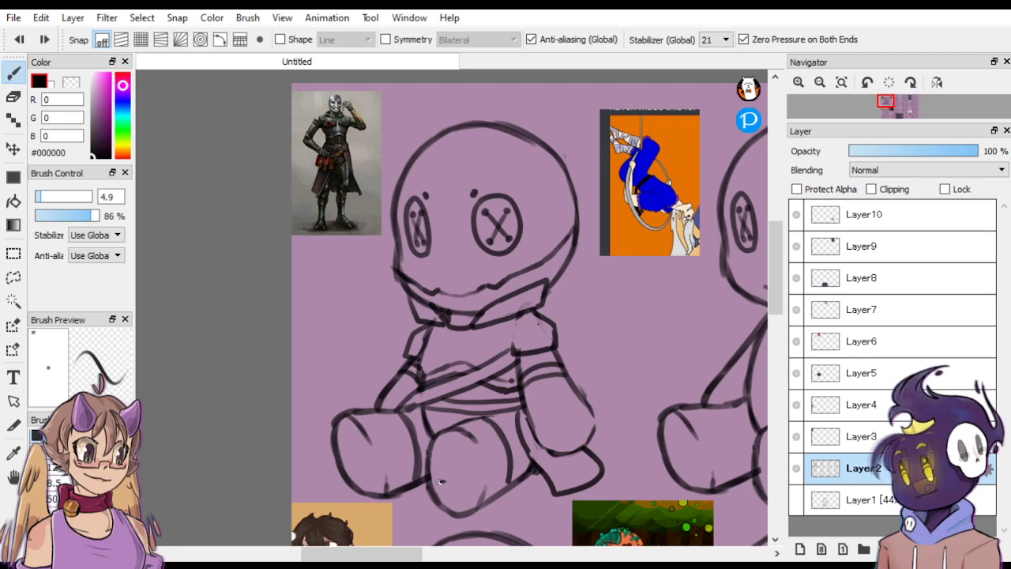
left_click_drag(440, 478, 443, 464)
key("ctrl+z")
key("ctrl+z")
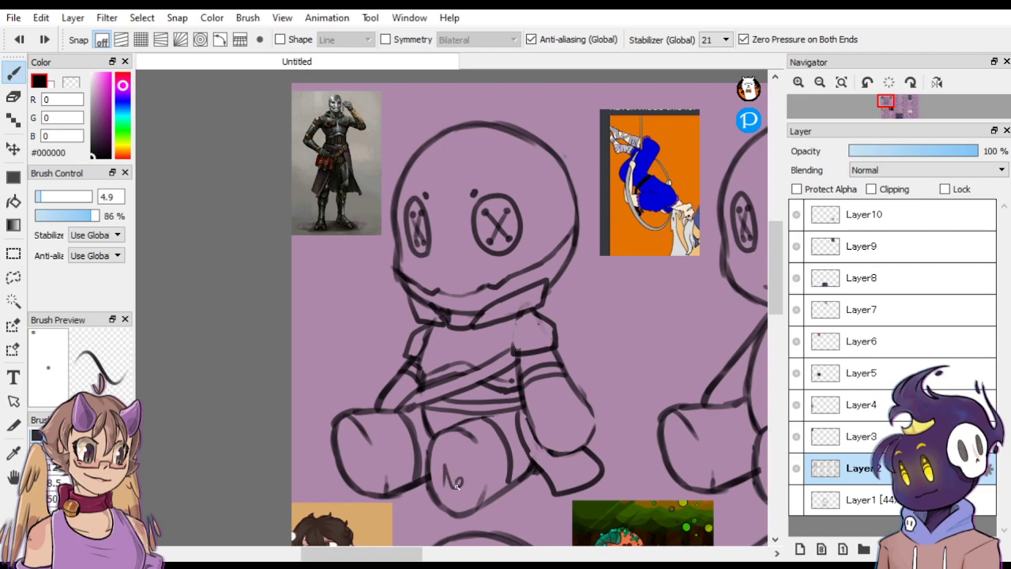
Draw a small black monogram-like mark on the sole of the first doll's front foot.
left_click_drag(441, 479, 458, 479)
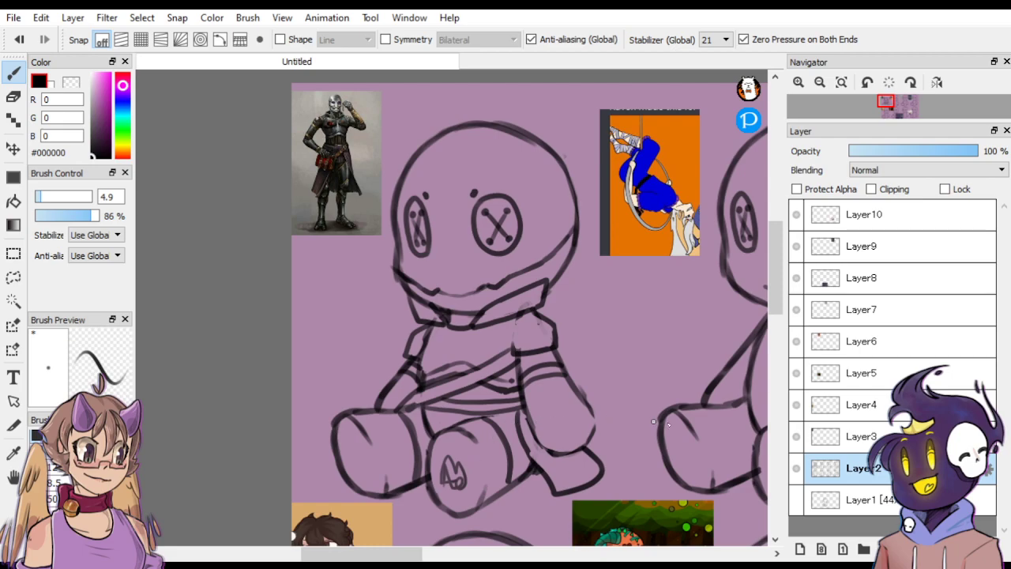
scroll(654, 421, "down", 3)
scroll(688, 469, "up", 1)
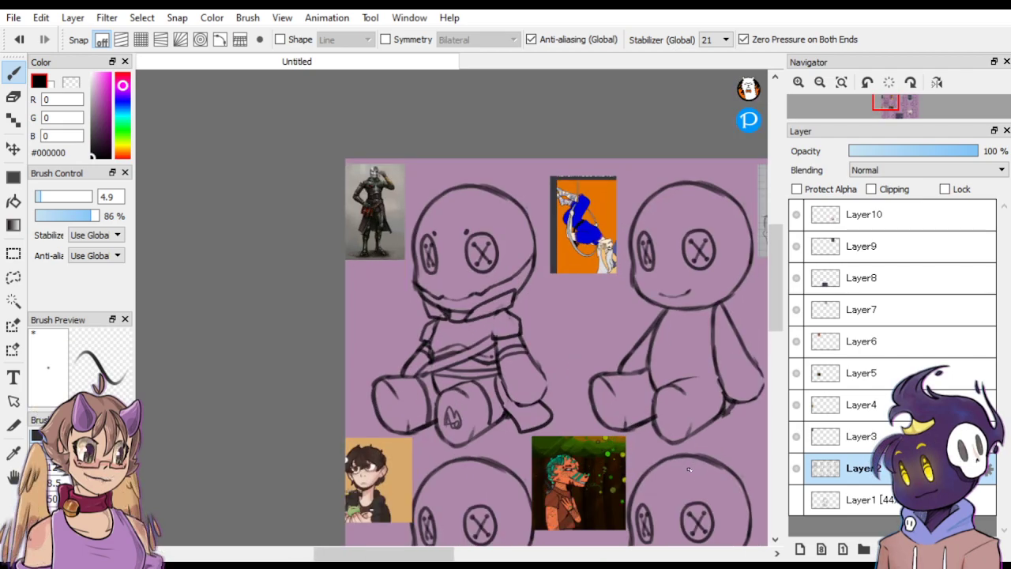
scroll(688, 469, "up", 1)
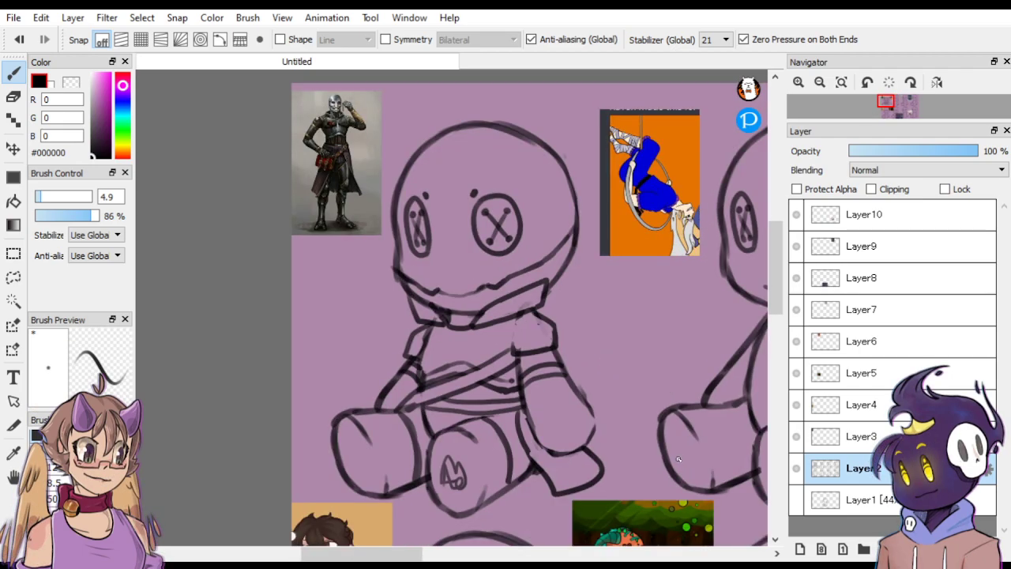
left_click_drag(399, 555, 427, 558)
key("ctrl+Down")
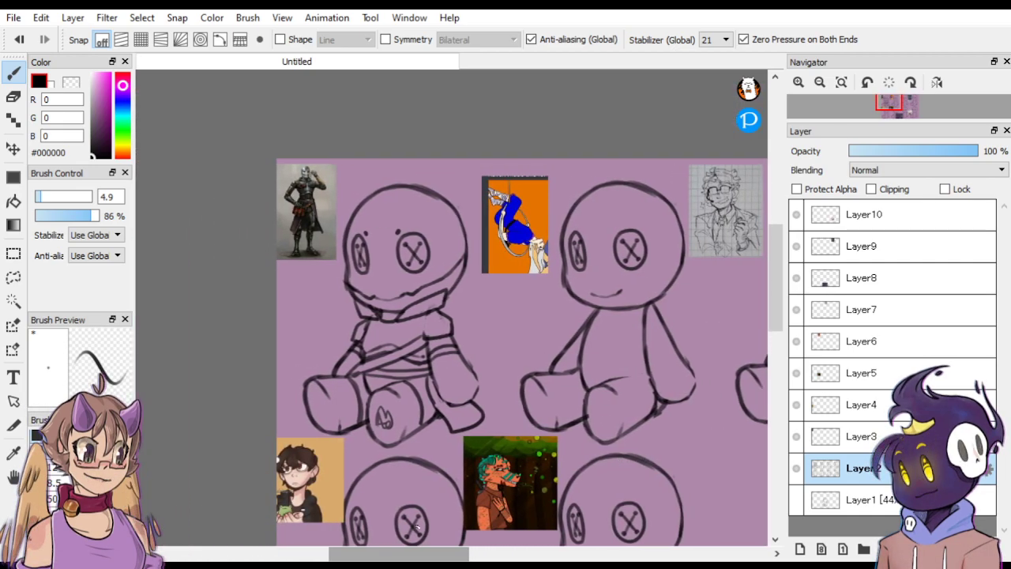
left_click(796, 437)
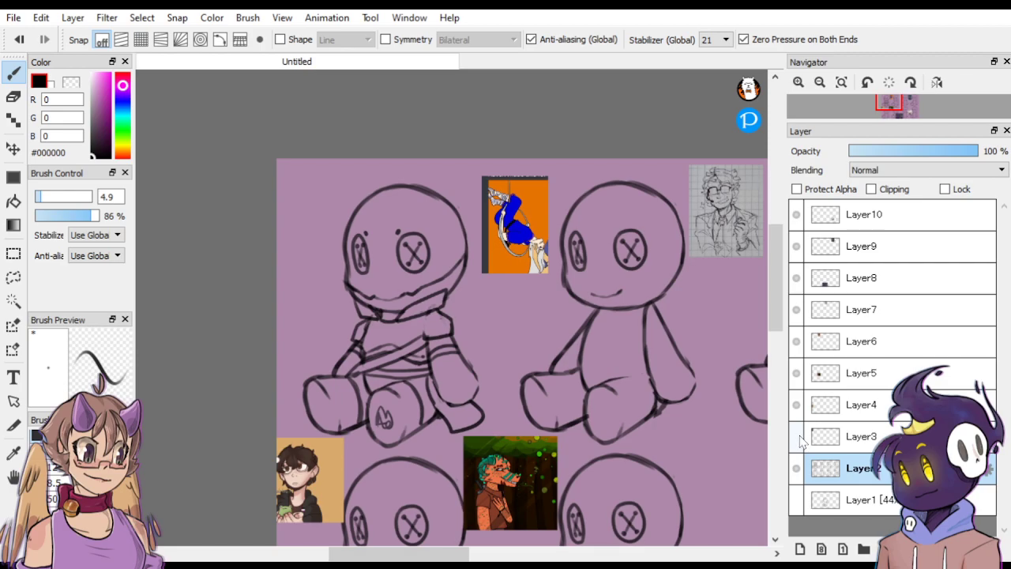
left_click(795, 436)
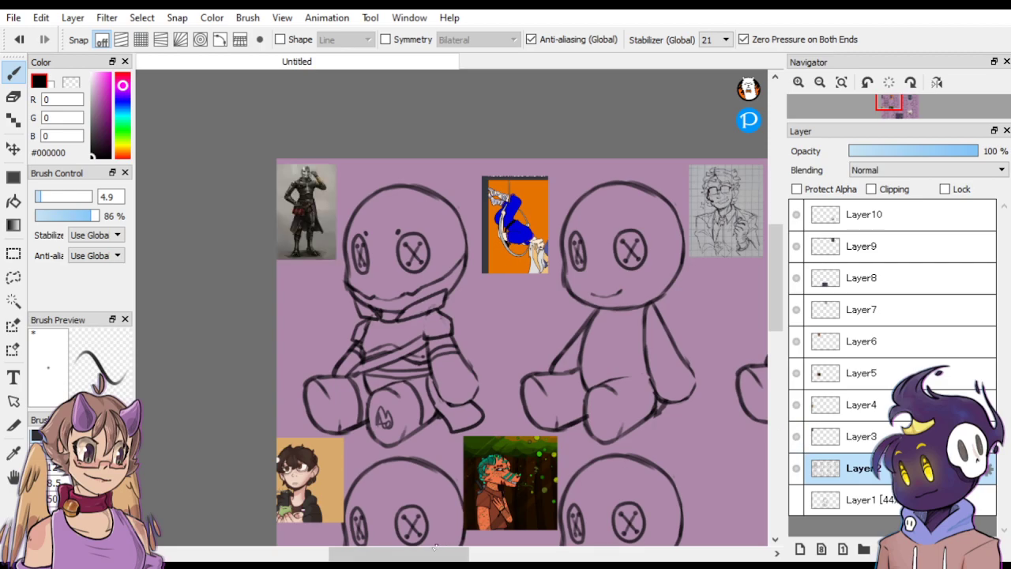
Add a new layer below the line art and bucket-fill the first doll's coat tail with dark brown #322624 sampled from the armored reference.
left_click_drag(433, 554, 416, 555)
key("ctrl+Up")
left_click_drag(784, 245, 786, 235)
key("ctrl+plus")
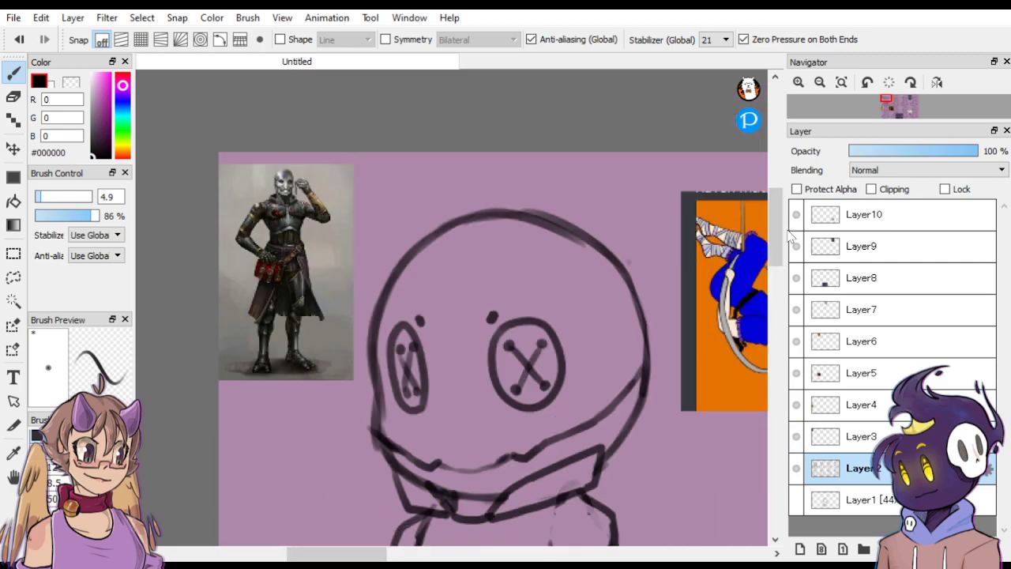
left_click(263, 295, "alt")
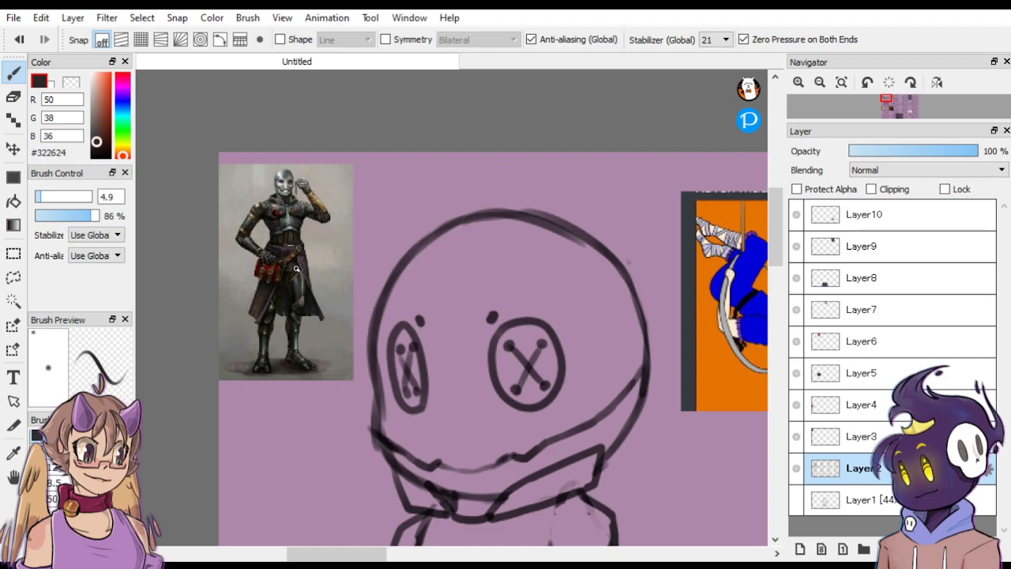
left_click(13, 201)
left_click(828, 506)
left_click(800, 548)
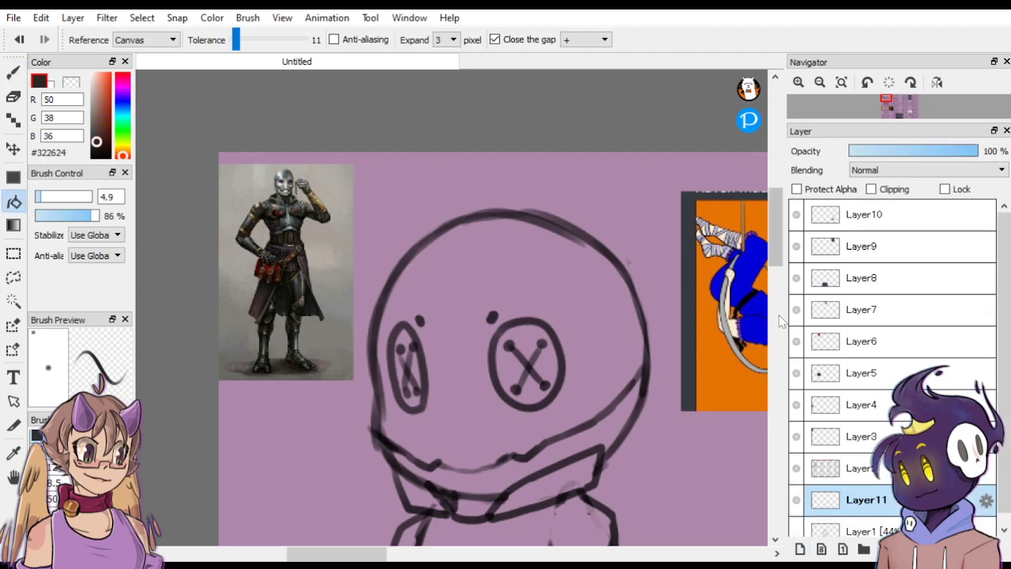
scroll(605, 399, "down", 5)
left_click(600, 440)
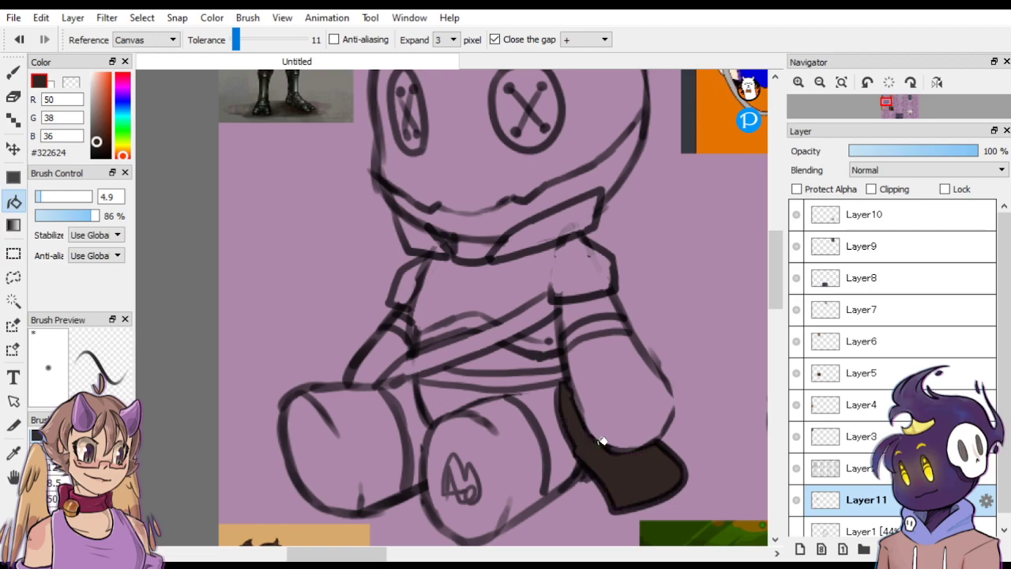
Fill the first doll's chest armor, shoulder pads and both collar flaps with grey #7F8988 sampled from the armored reference.
left_click_drag(772, 247, 771, 238)
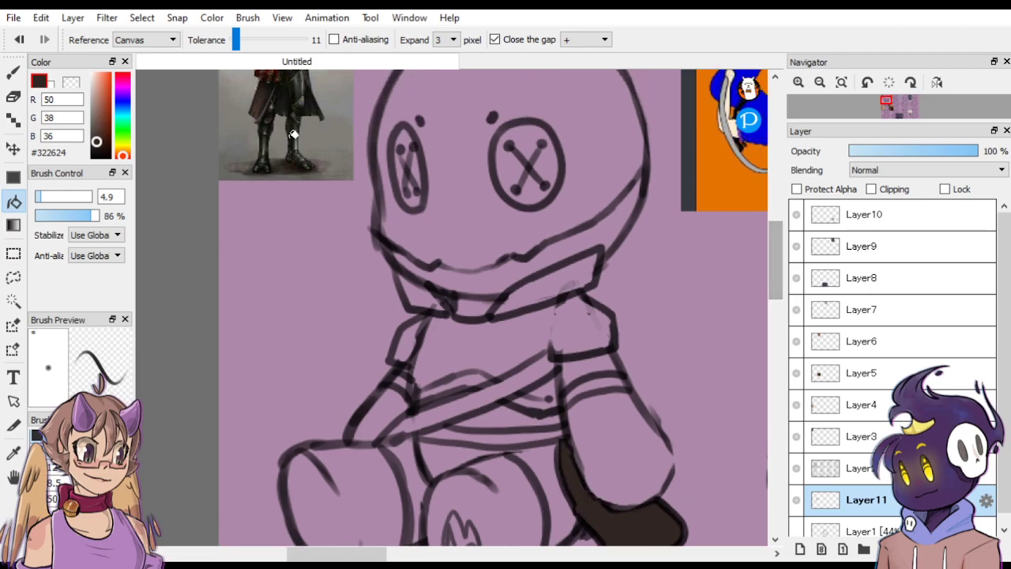
right_click(593, 150)
left_click_drag(778, 278, 777, 255)
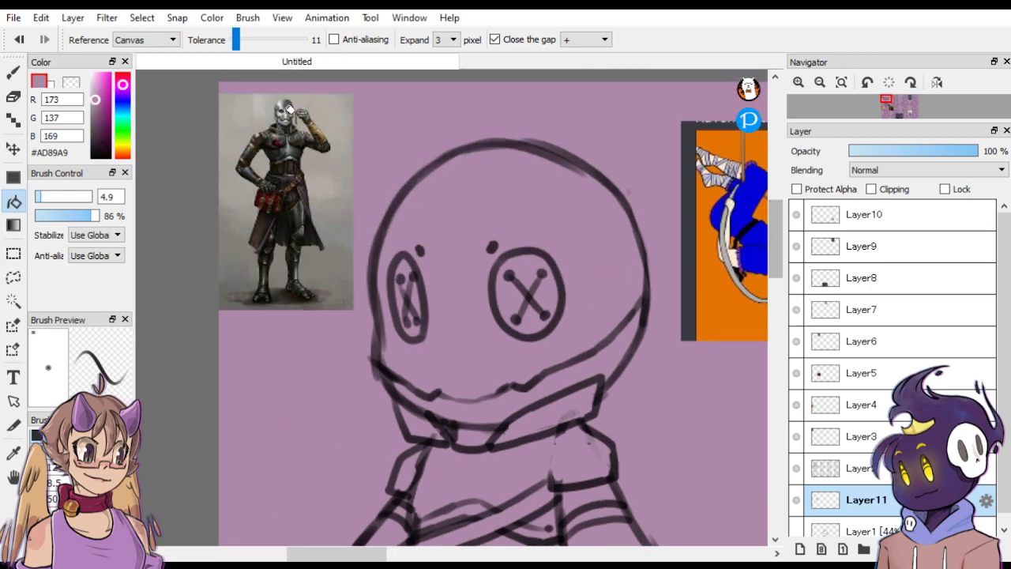
left_click(297, 143, "alt")
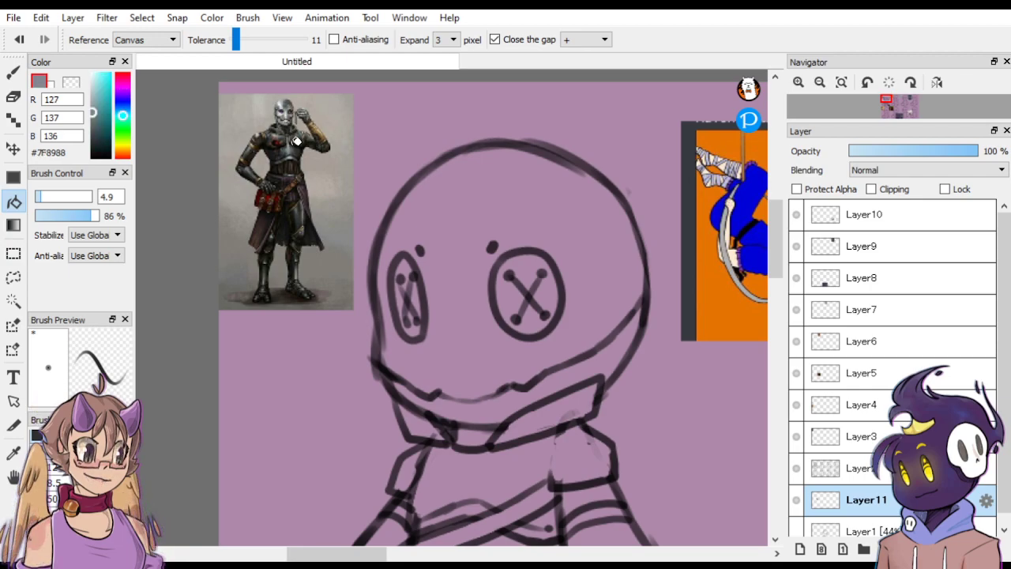
left_click(510, 469)
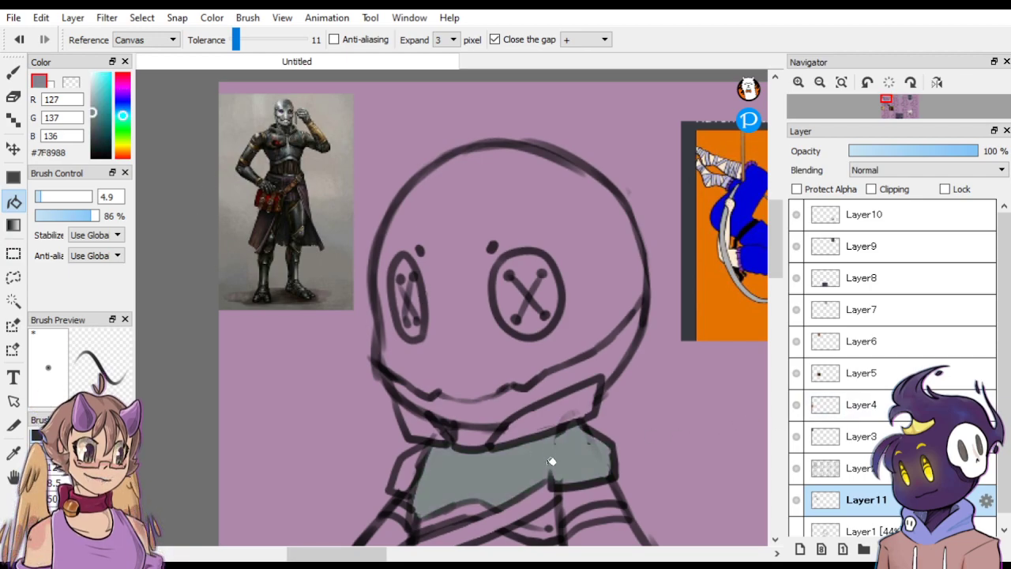
left_click(549, 519)
left_click(409, 472)
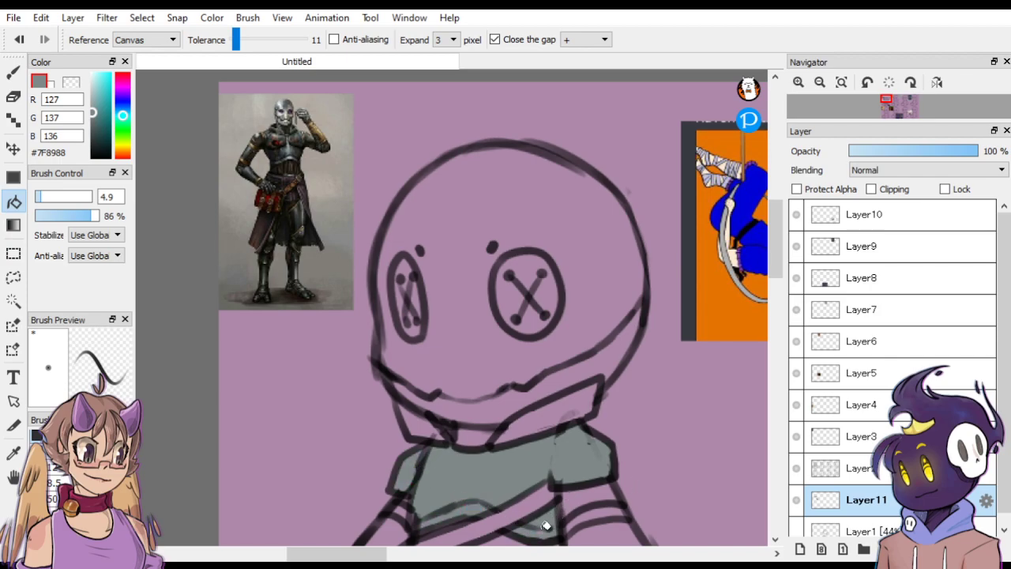
left_click(570, 407)
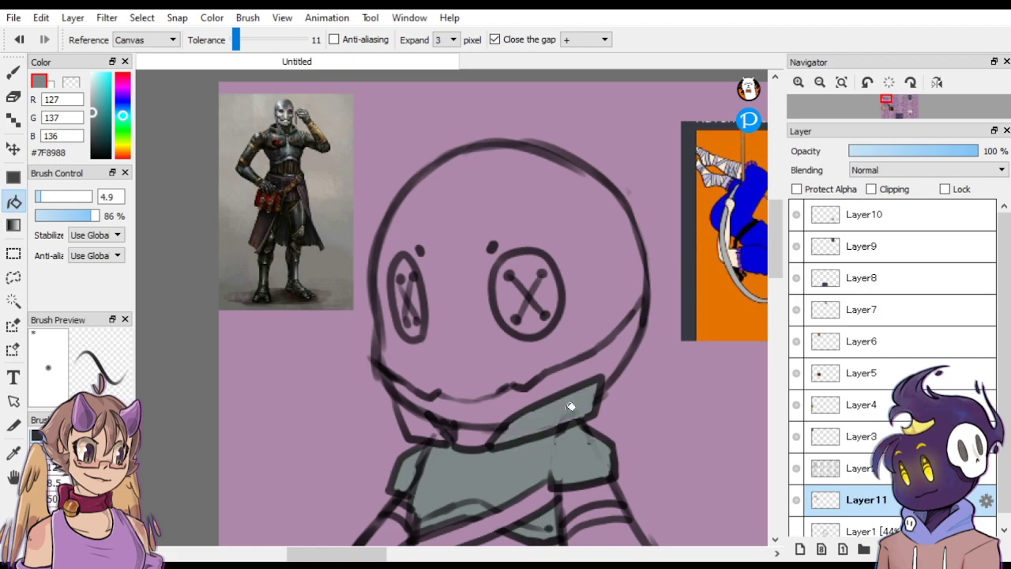
left_click(434, 424)
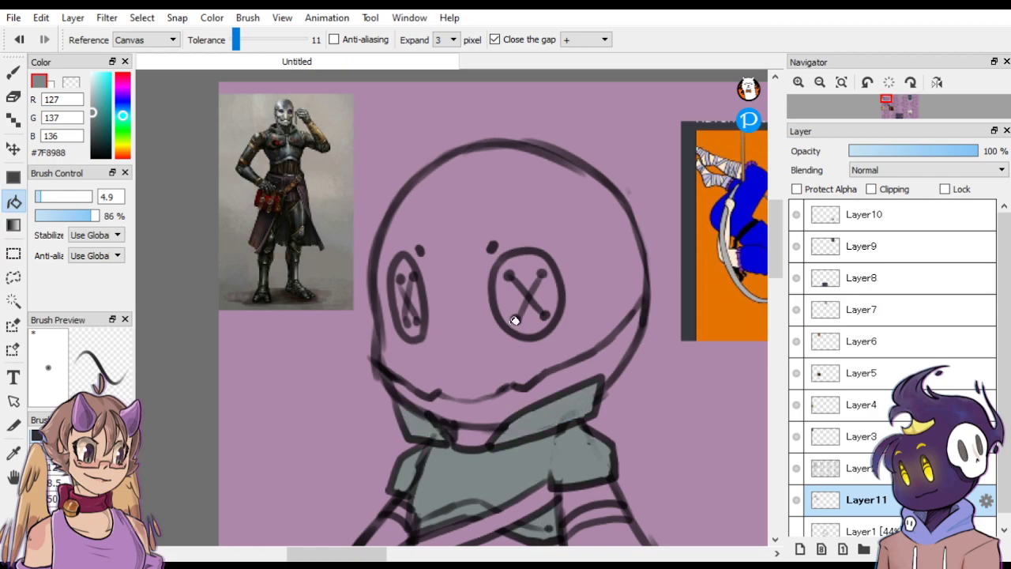
Bucket-fill both of the first doll's feet with the armor grey #7F8988.
scroll(767, 258, "down", 5)
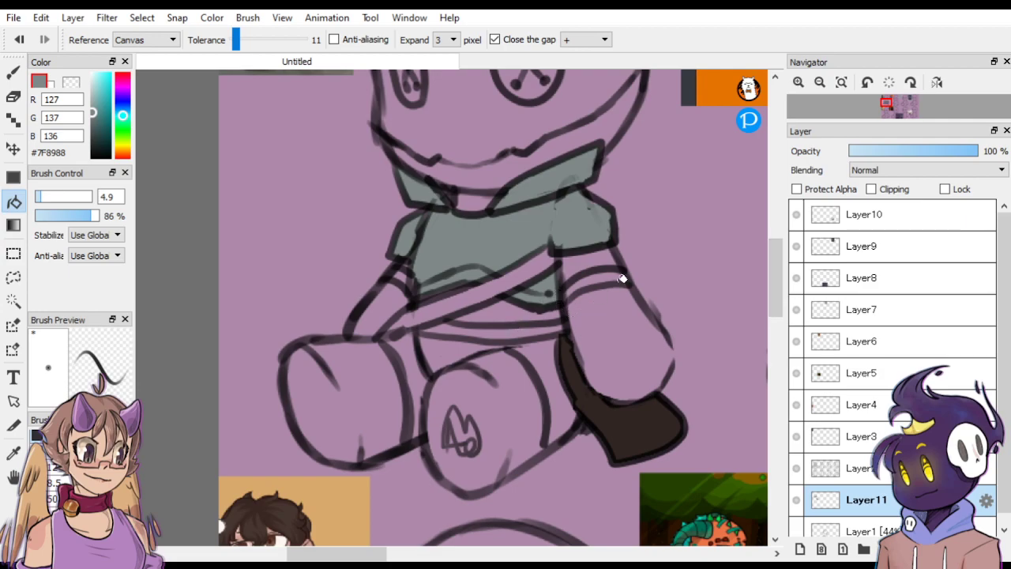
mouse_move(775, 309)
left_mouse_down()
mouse_move(775, 273)
mouse_move(774, 306)
left_mouse_up()
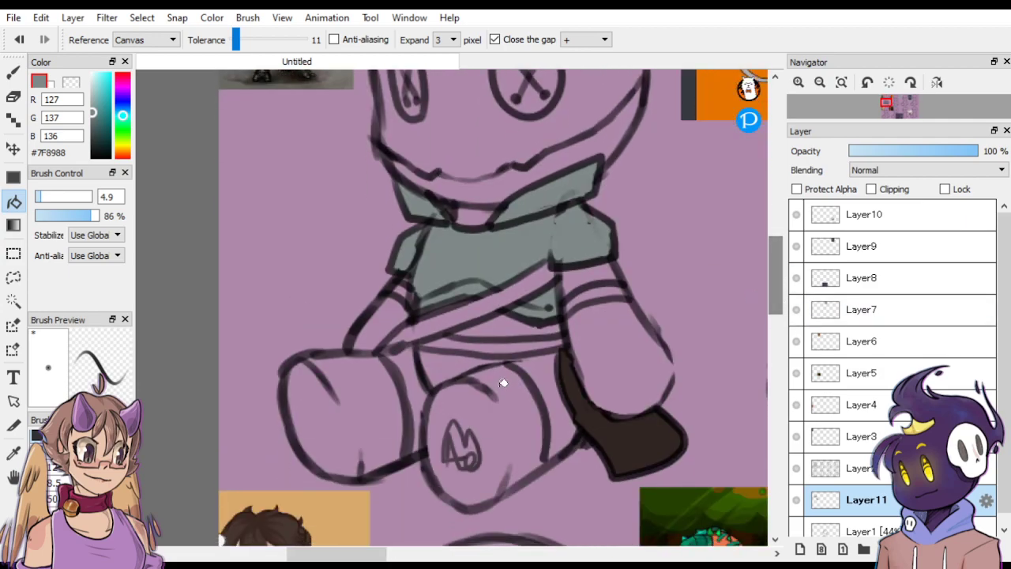
left_click(512, 394)
left_click(403, 397)
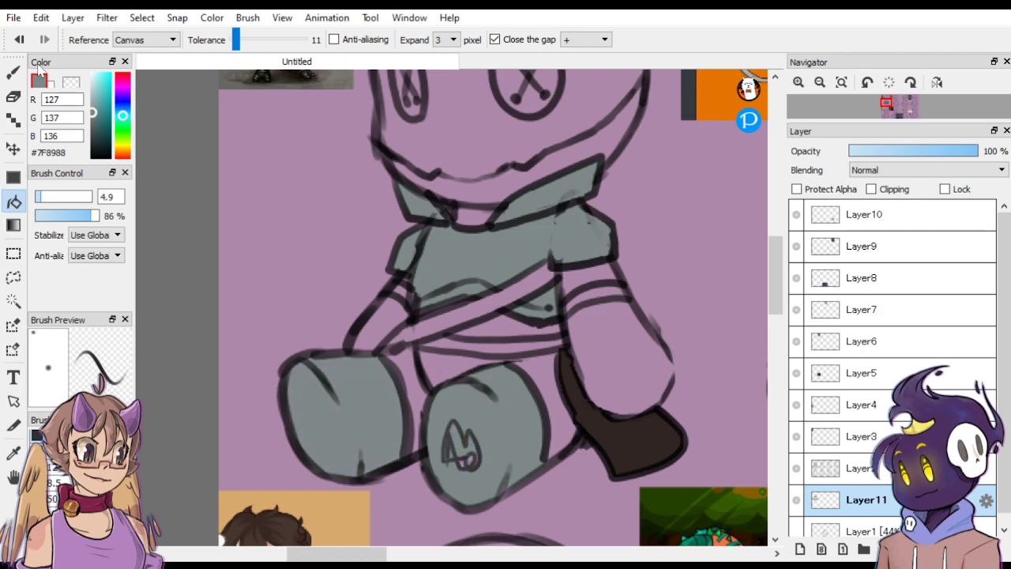
Brush grey #7F8988 at size 20 over the unfilled gaps in the foot mark and along both of the first doll's upper legs.
left_click(13, 71)
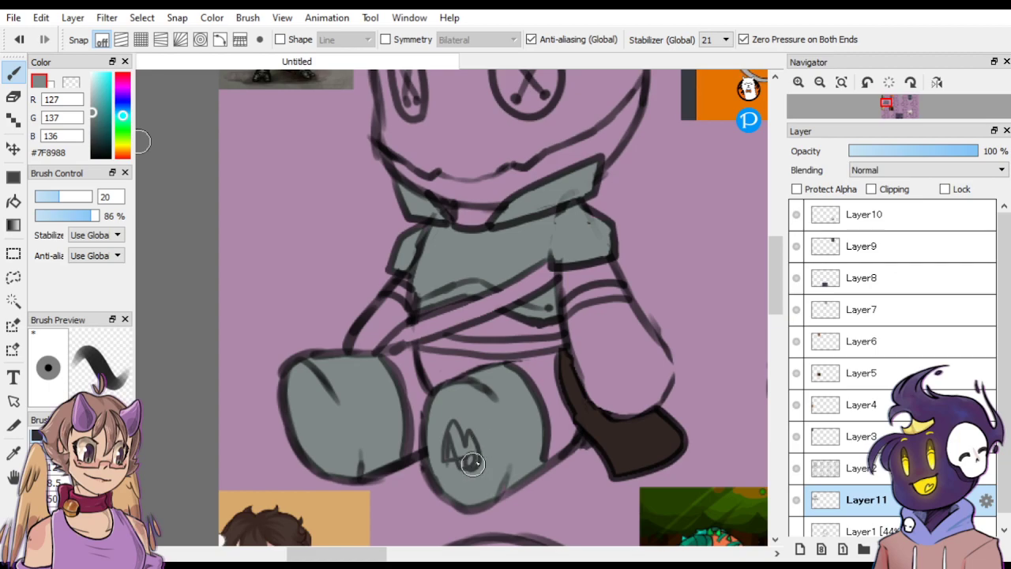
left_click_drag(399, 355, 423, 433)
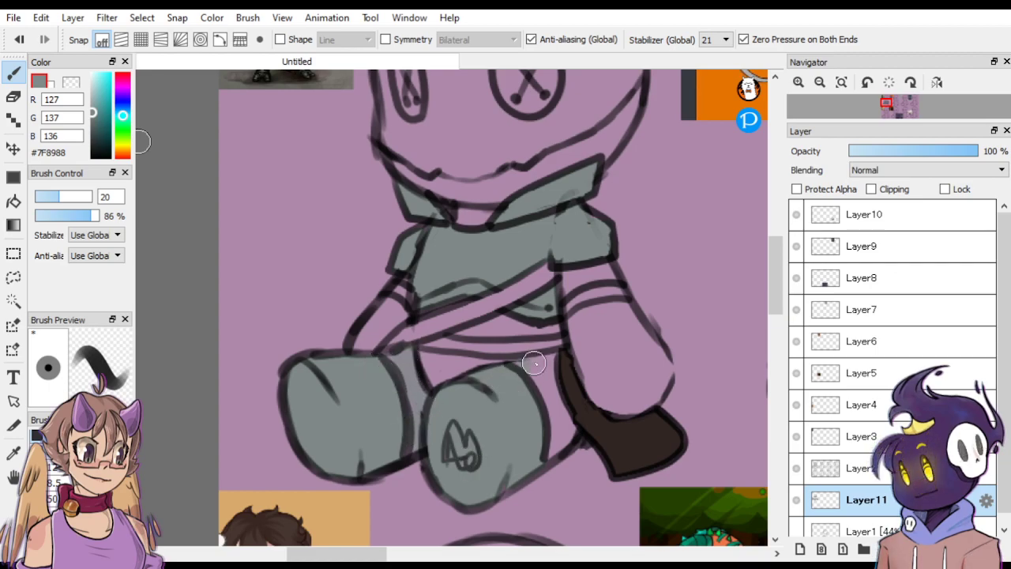
mouse_move(533, 362)
left_mouse_down()
mouse_move(571, 437)
mouse_move(546, 417)
mouse_move(539, 374)
mouse_move(590, 305)
mouse_move(555, 312)
mouse_move(575, 387)
mouse_move(572, 349)
mouse_move(568, 387)
mouse_move(578, 390)
mouse_move(561, 361)
mouse_move(582, 408)
left_mouse_up()
right_click(576, 374)
left_click(507, 393, "alt")
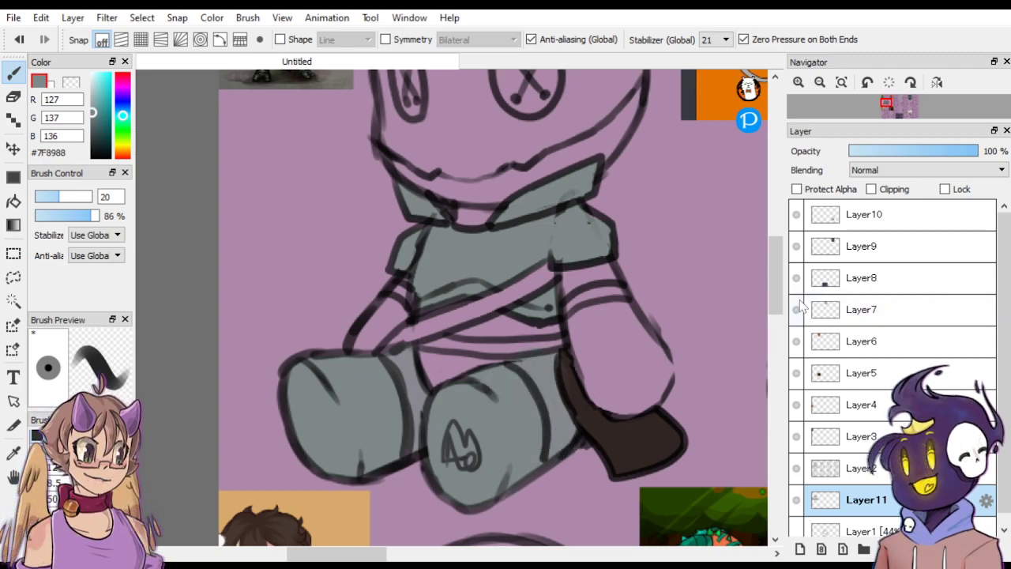
Paint both of the first doll's arms and the upper-arm band with grey #7F8988.
scroll(770, 295, "up", 3)
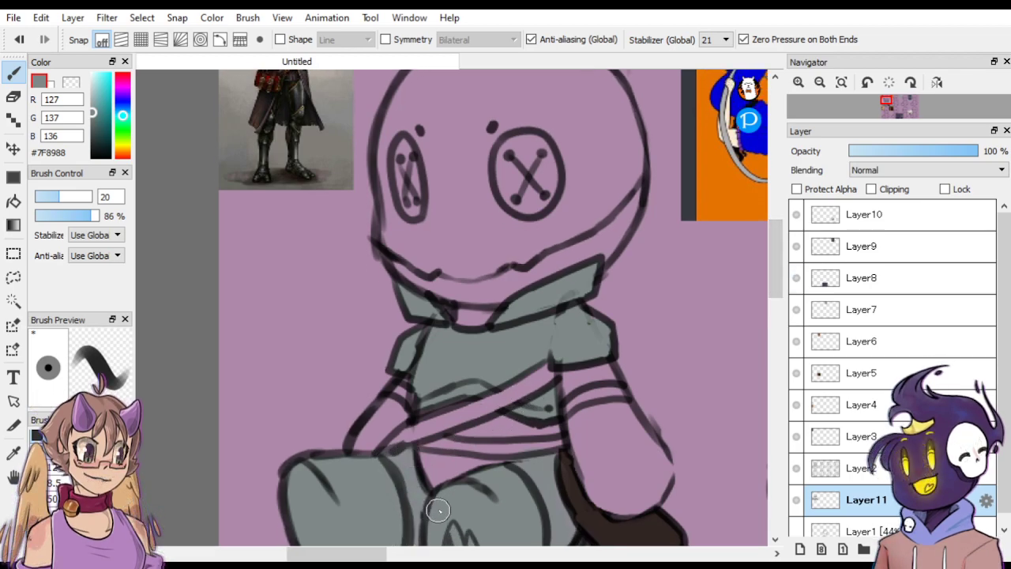
scroll(777, 273, "up", 4)
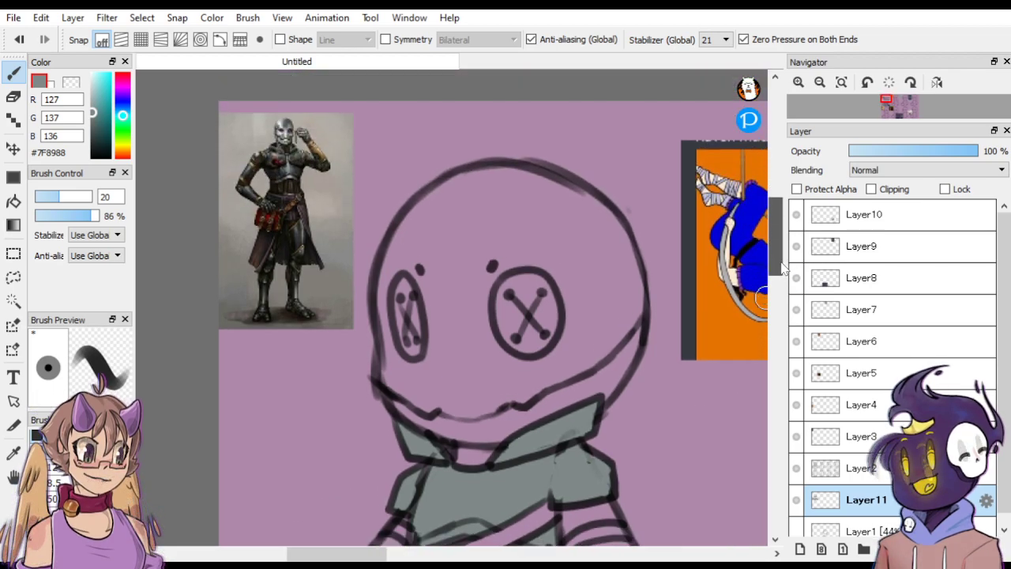
scroll(781, 269, "down", 6)
mouse_move(404, 297)
left_mouse_down()
mouse_move(360, 350)
mouse_move(365, 365)
left_mouse_up()
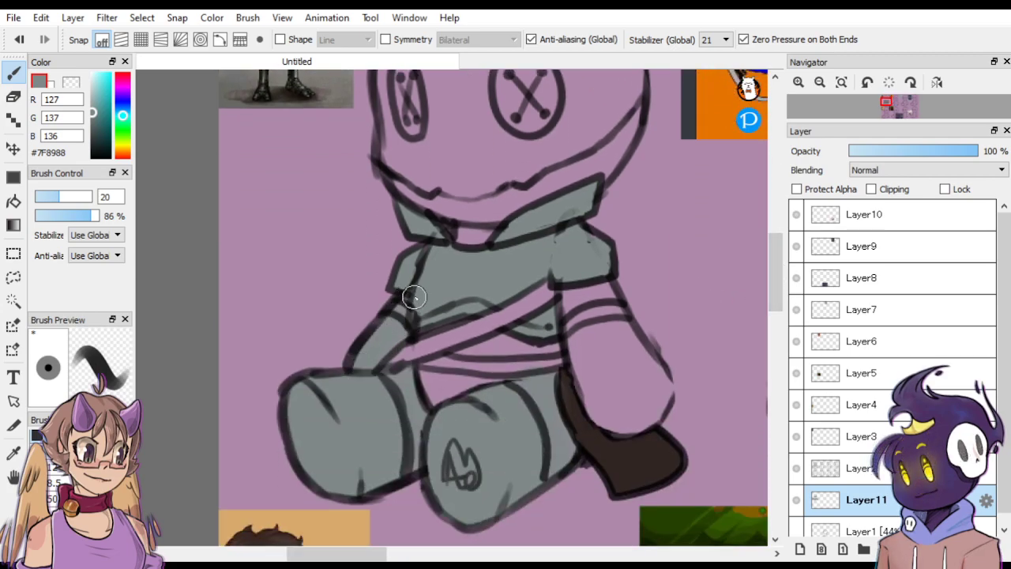
mouse_move(571, 326)
left_mouse_down()
mouse_move(620, 432)
mouse_move(598, 404)
mouse_move(581, 289)
mouse_move(619, 419)
mouse_move(578, 290)
left_mouse_up()
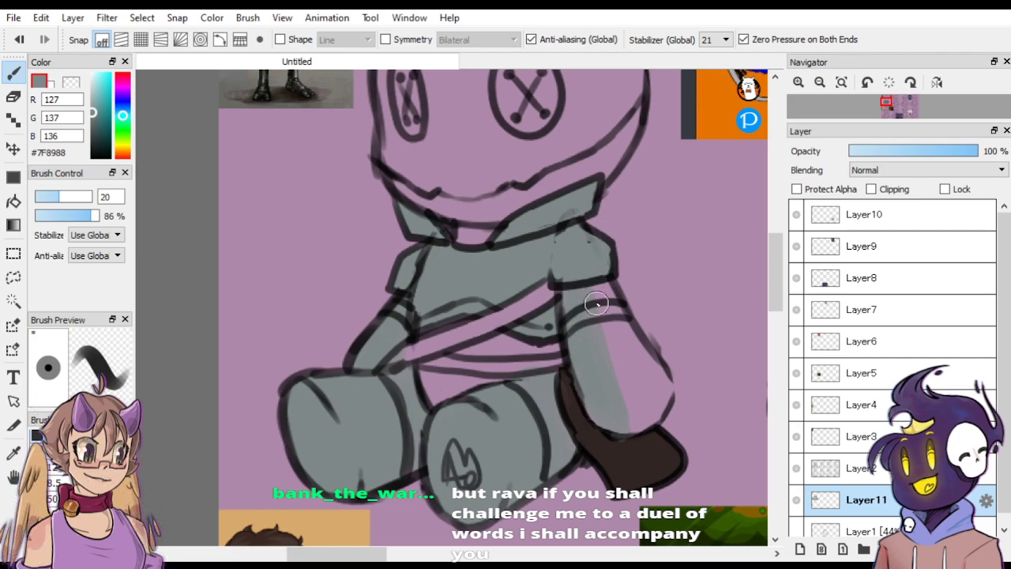
mouse_move(591, 305)
left_mouse_down()
mouse_move(602, 277)
mouse_move(629, 370)
mouse_move(598, 282)
left_mouse_up()
mouse_move(642, 356)
left_mouse_down()
mouse_move(667, 399)
mouse_move(660, 379)
mouse_move(641, 376)
mouse_move(624, 410)
mouse_move(609, 385)
mouse_move(604, 404)
mouse_move(593, 402)
mouse_move(651, 410)
mouse_move(645, 423)
mouse_move(656, 410)
mouse_move(644, 411)
mouse_move(616, 370)
left_mouse_up()
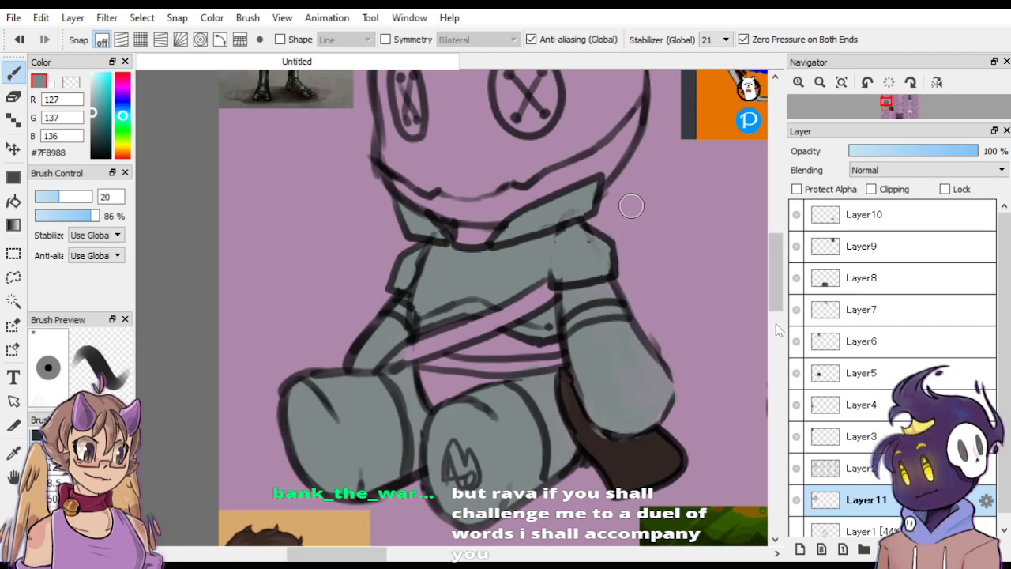
Bucket-fill the first doll's head, lower face and neck with pale grey #CED4D0 sampled from the armored reference's metal head.
scroll(631, 204, "up", 5)
left_click(87, 200)
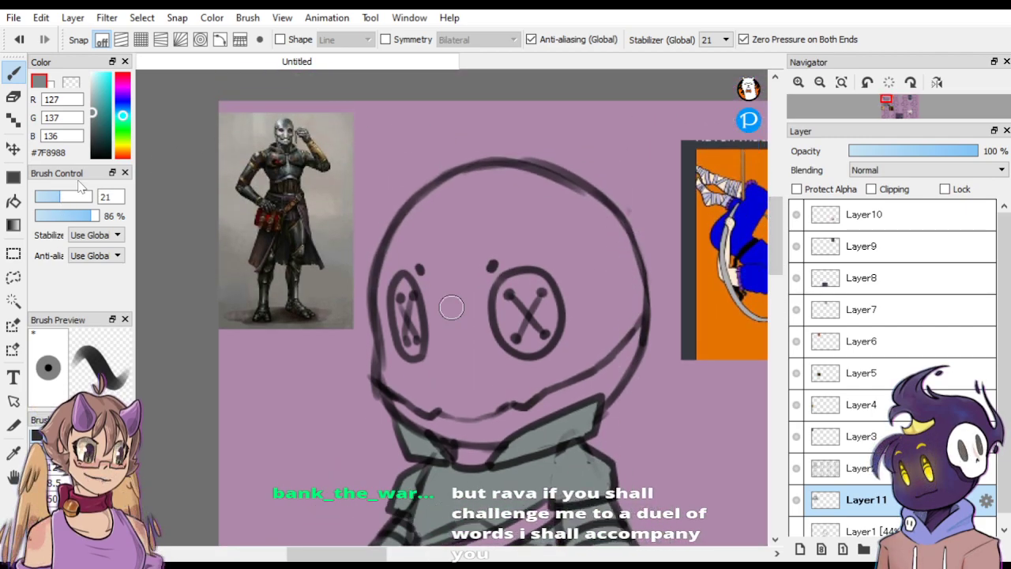
left_click(282, 126, "alt")
left_click(279, 126, "alt")
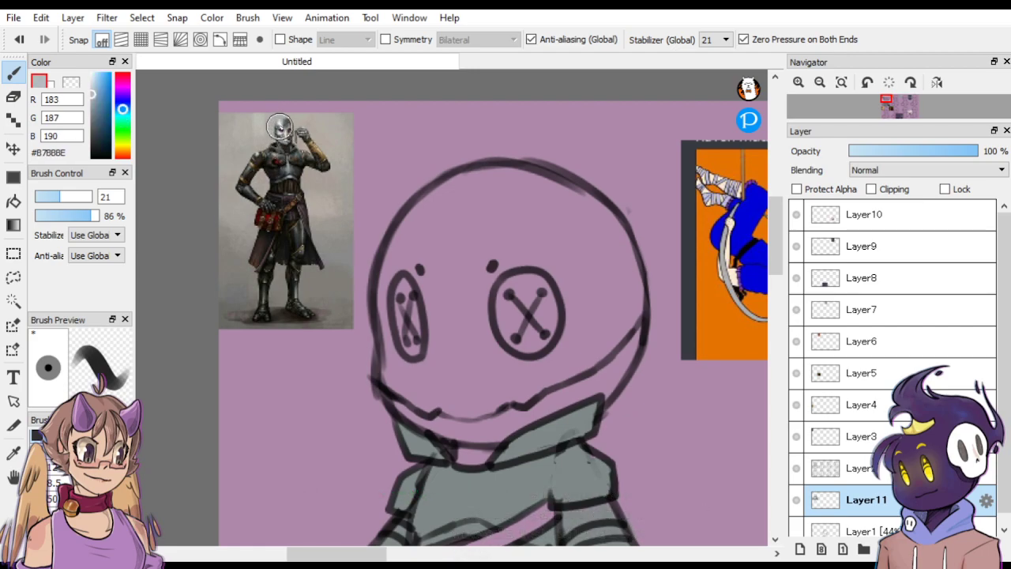
left_click(279, 126, "alt")
key("g")
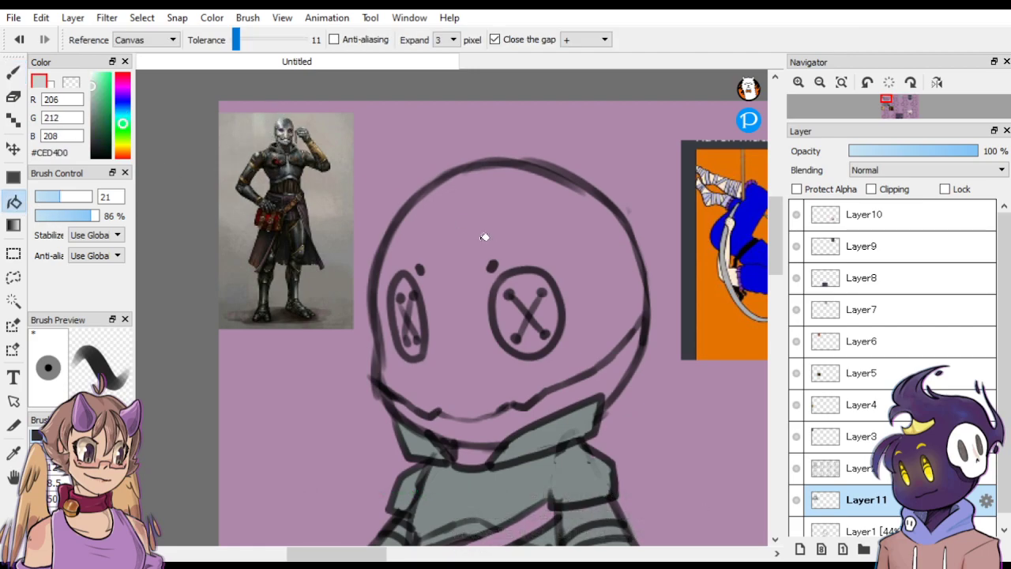
left_click(533, 362)
left_click(496, 426)
left_click(477, 450)
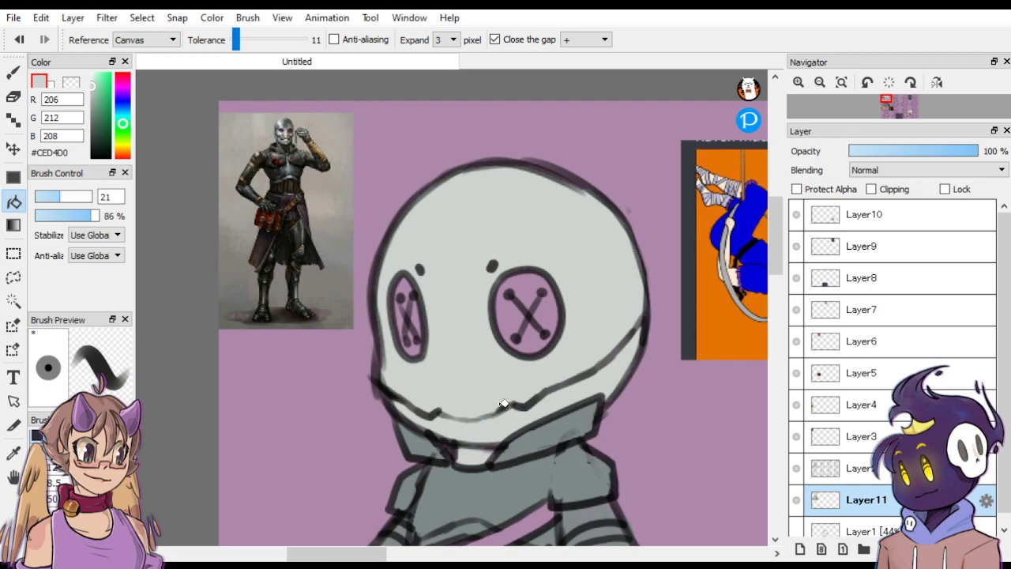
Refill the first doll's legs, arms and hips with pale grey #CED4D0, keeping the armor and arm band in the darker grey.
left_click_drag(774, 258, 774, 296)
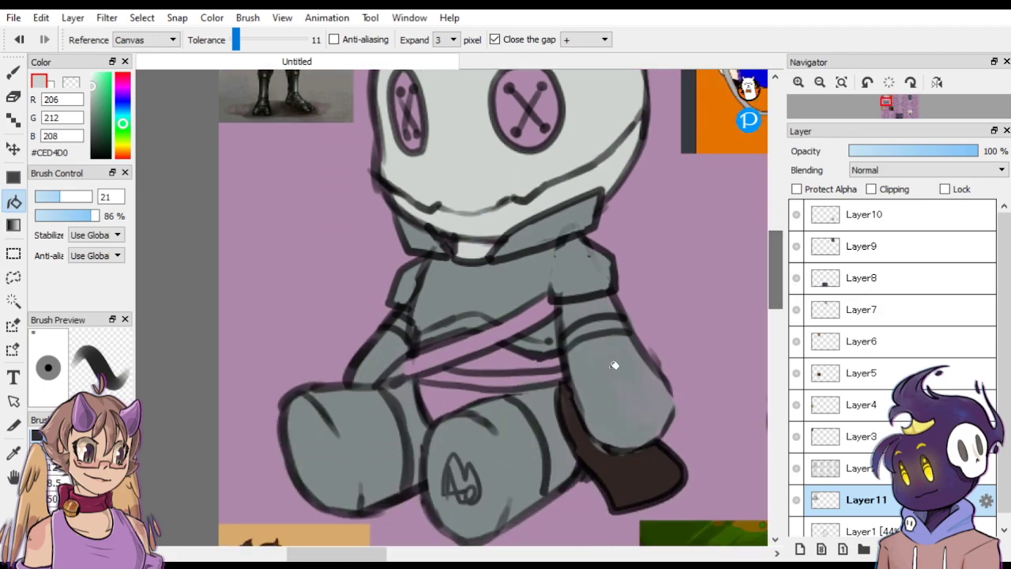
left_click(518, 434)
left_click(368, 428)
left_click(406, 401)
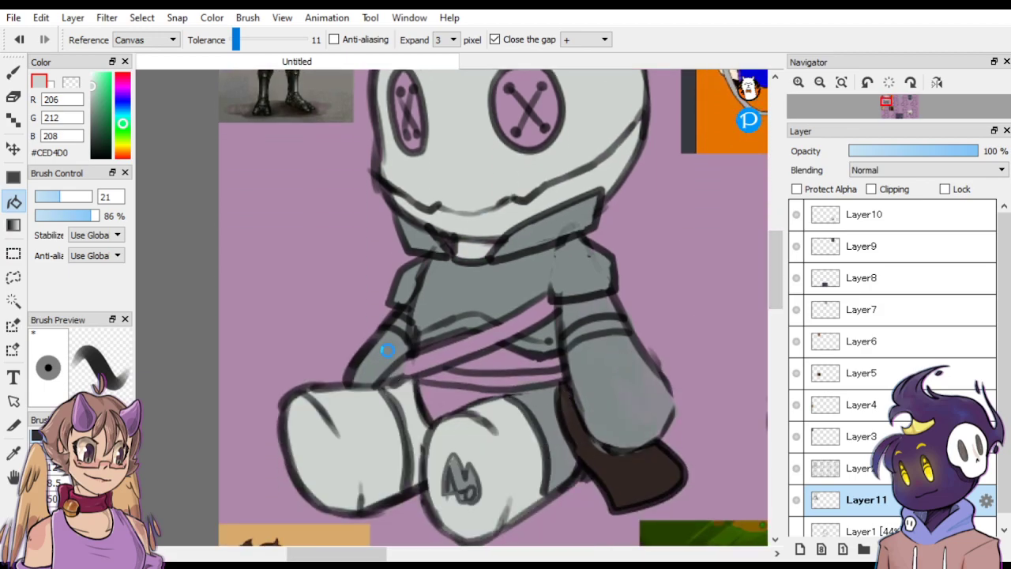
left_click(385, 362)
left_click(618, 376)
left_click(585, 306)
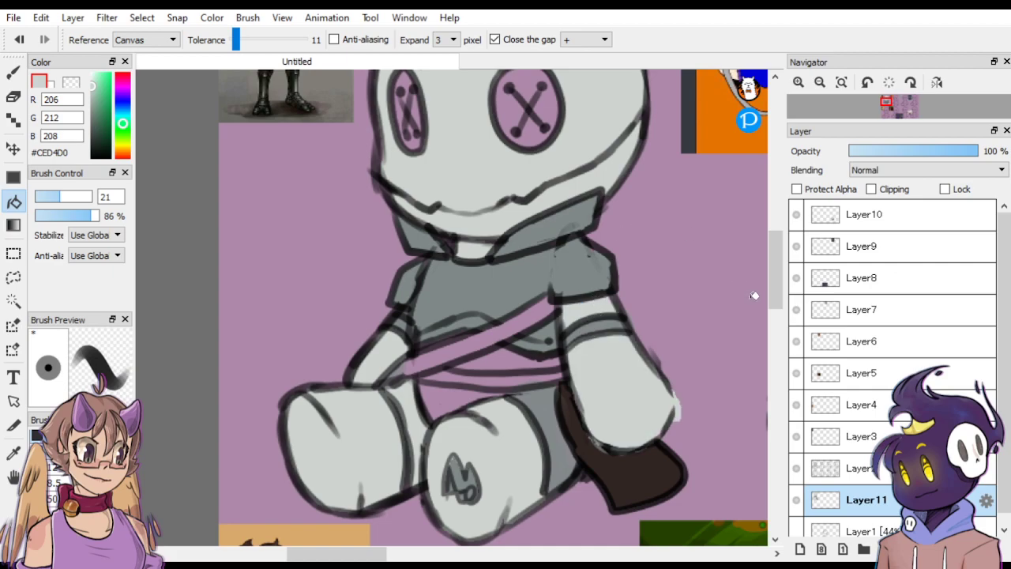
left_click(454, 390)
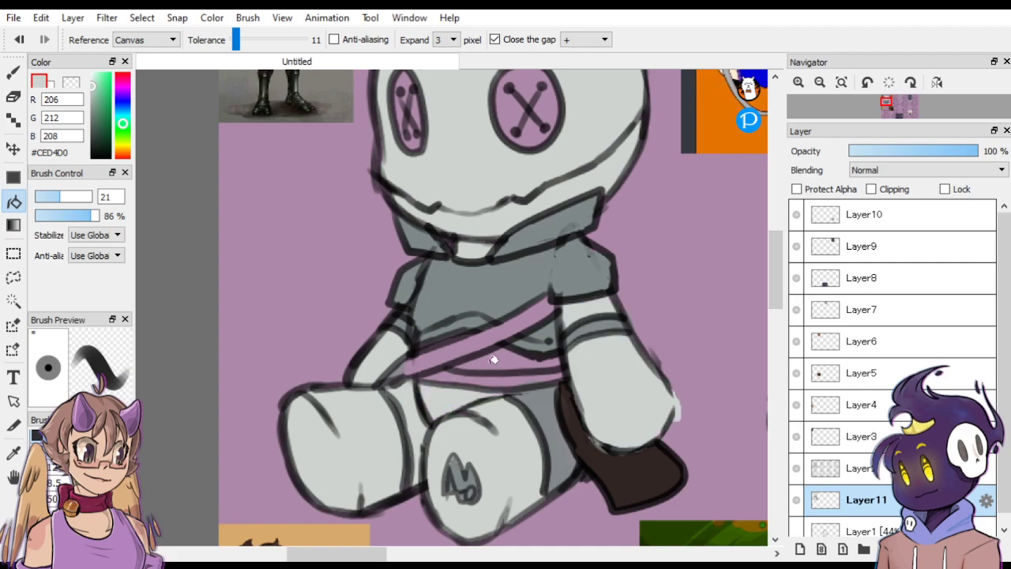
scroll(758, 290, "up", 1)
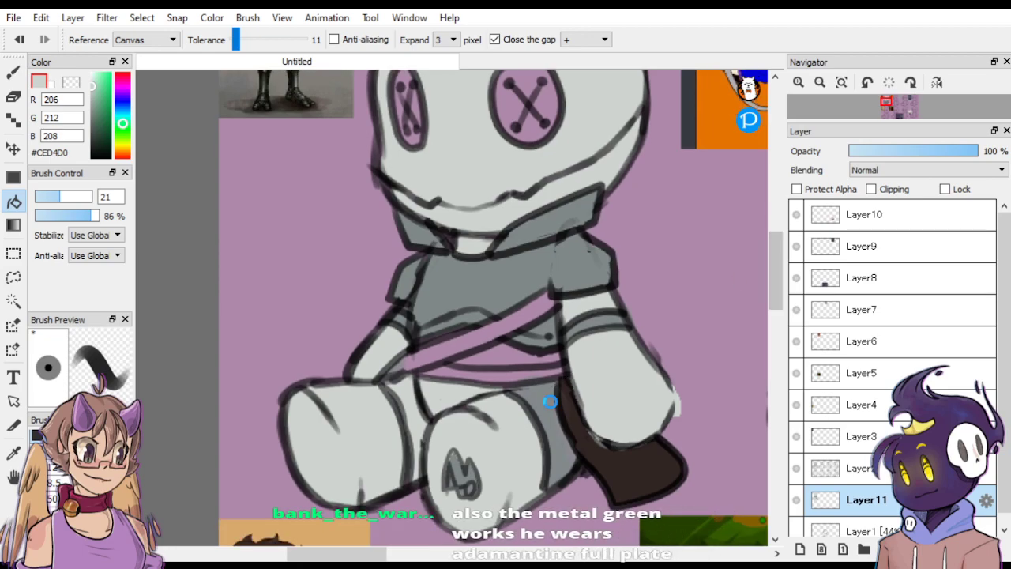
Fill the first doll's waist with dark brown #251E16 and the diagonal strap with brown #604534, both sampled from the armored reference.
left_click_drag(778, 276, 778, 247)
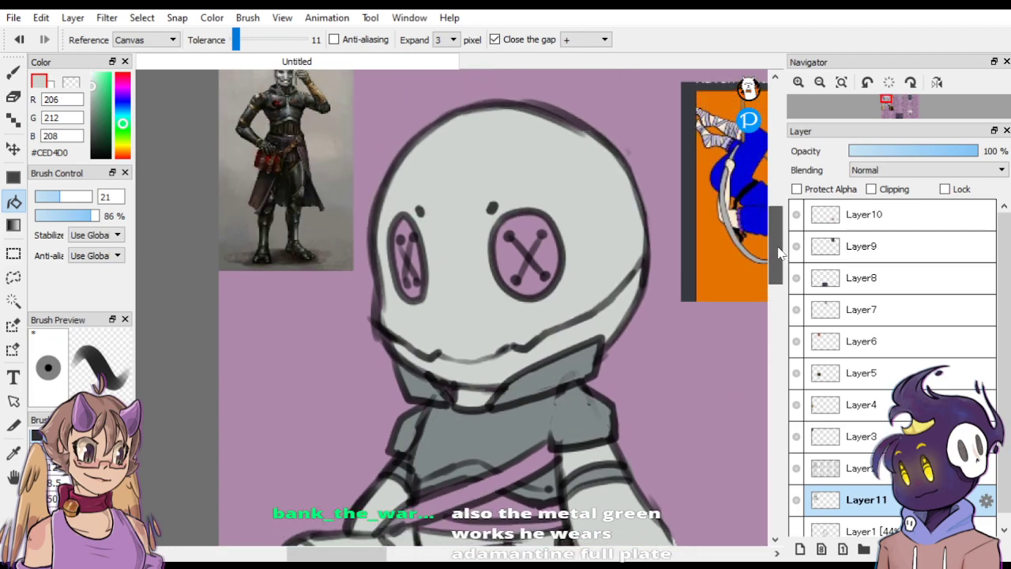
left_click(291, 123, "alt")
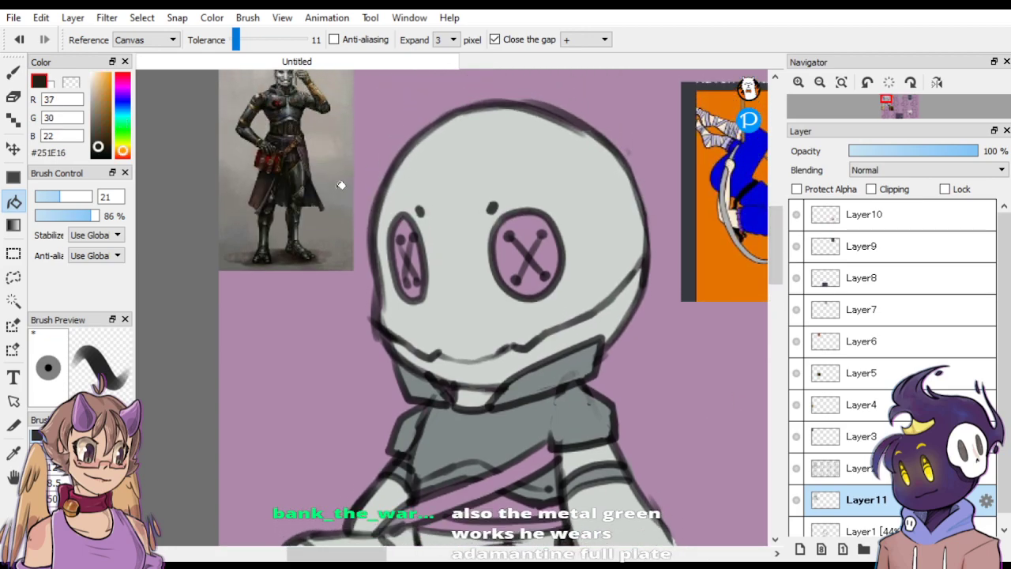
left_click(511, 500)
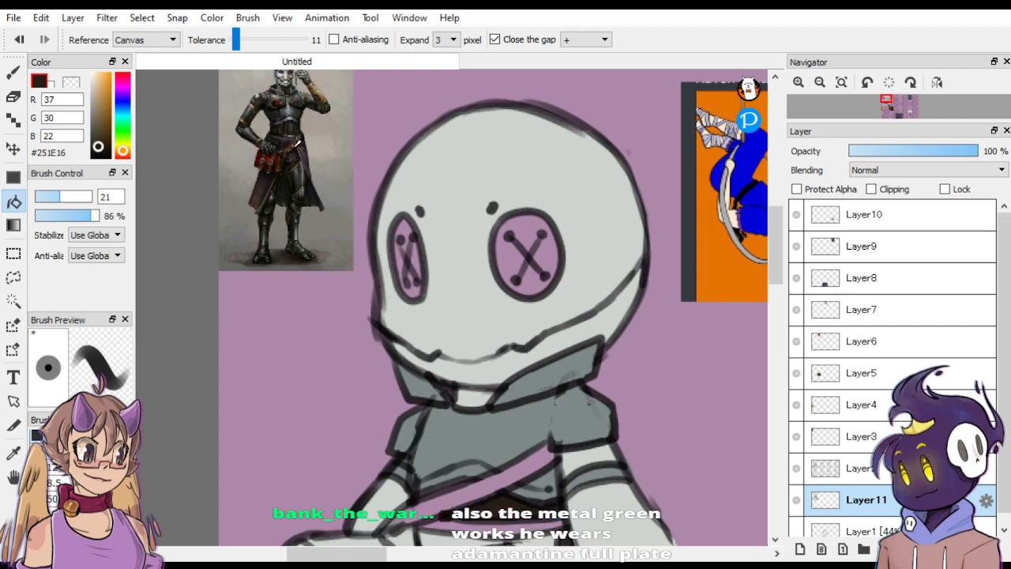
left_click(297, 140, "alt")
left_click(493, 479)
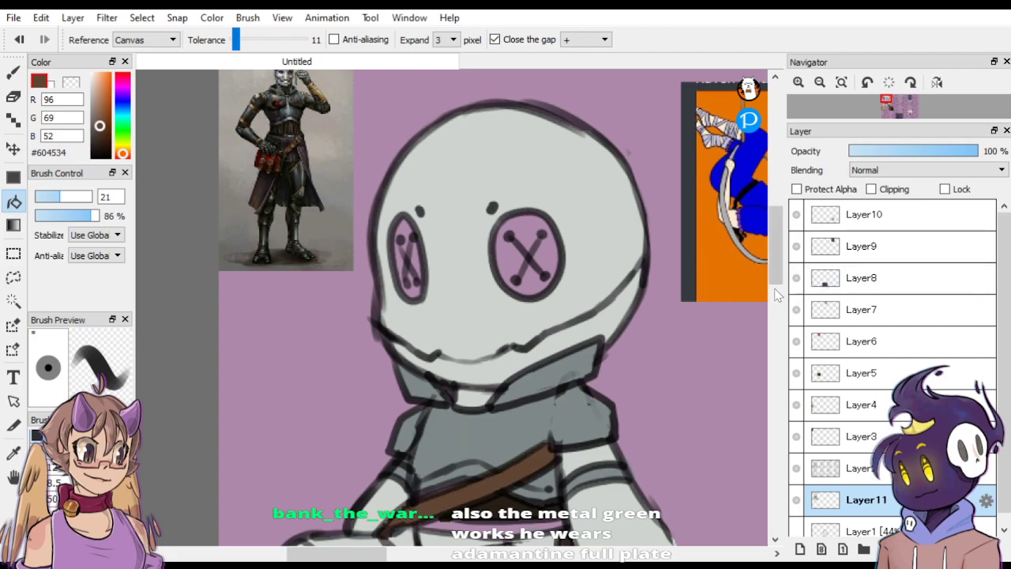
Fill the first doll's belt band below the waist with dark plum #32232A sampled from the armored reference.
mouse_move(777, 270)
left_mouse_down()
mouse_move(778, 292)
mouse_move(777, 278)
left_mouse_up()
left_click(289, 91, "alt")
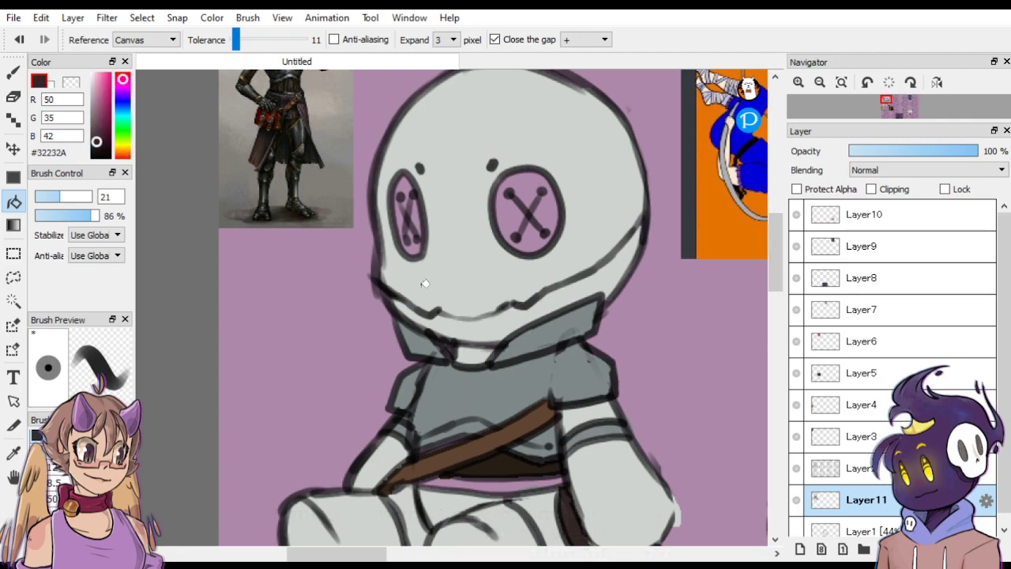
left_click(505, 479)
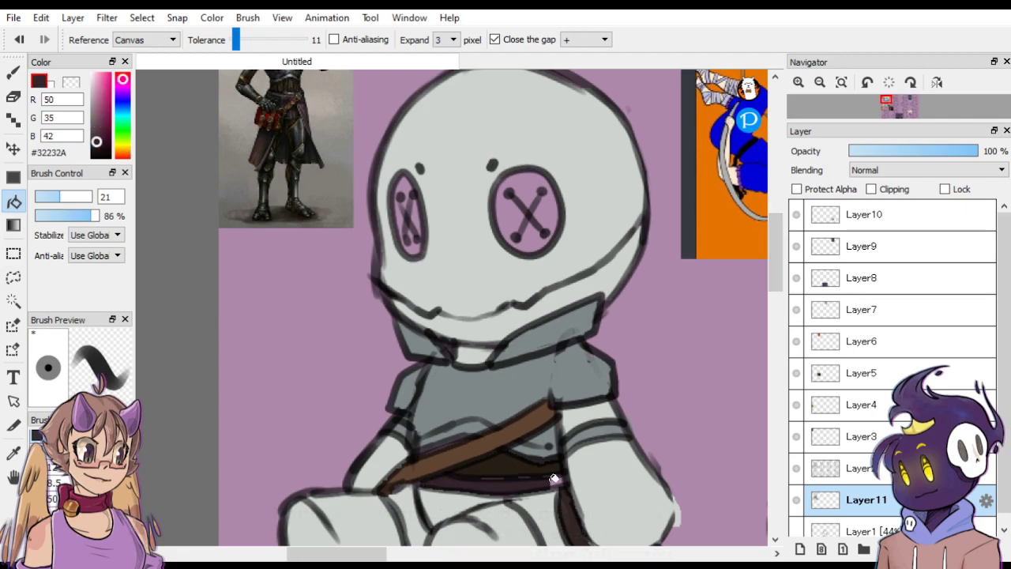
Sample purple #5A4462 from the armored reference's eye and fill every section of the first doll's larger button eye with it.
scroll(614, 437, "down", 2)
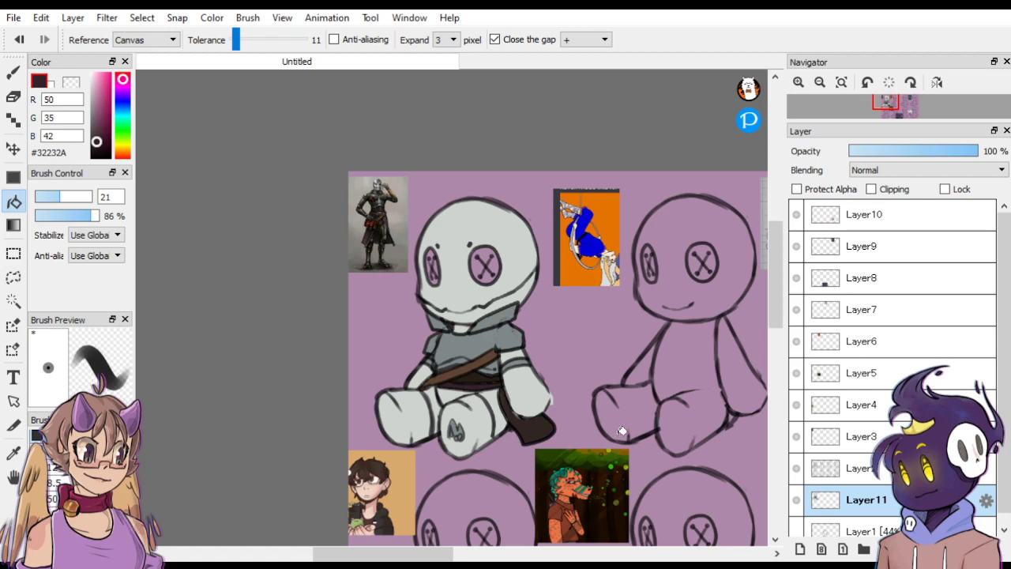
scroll(622, 431, "up", 1)
left_click_drag(776, 257, 776, 237)
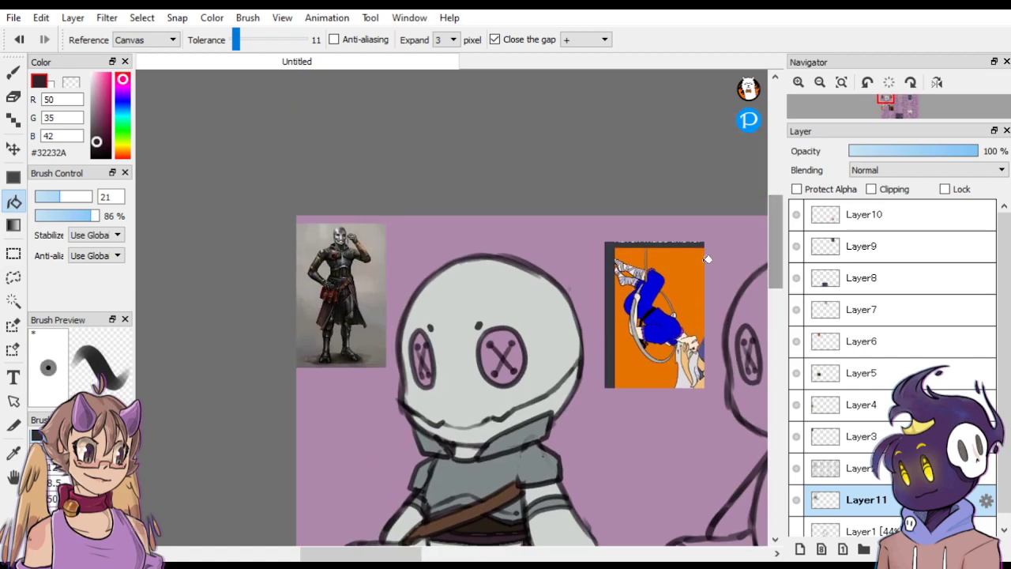
left_click_drag(389, 555, 365, 557)
scroll(395, 505, "up", 3)
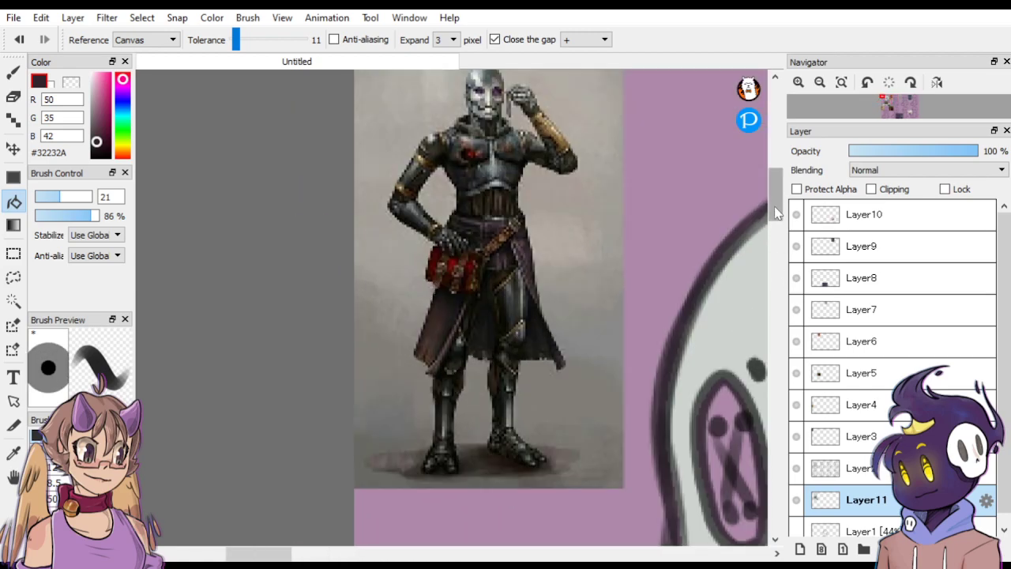
scroll(740, 164, "up", 4)
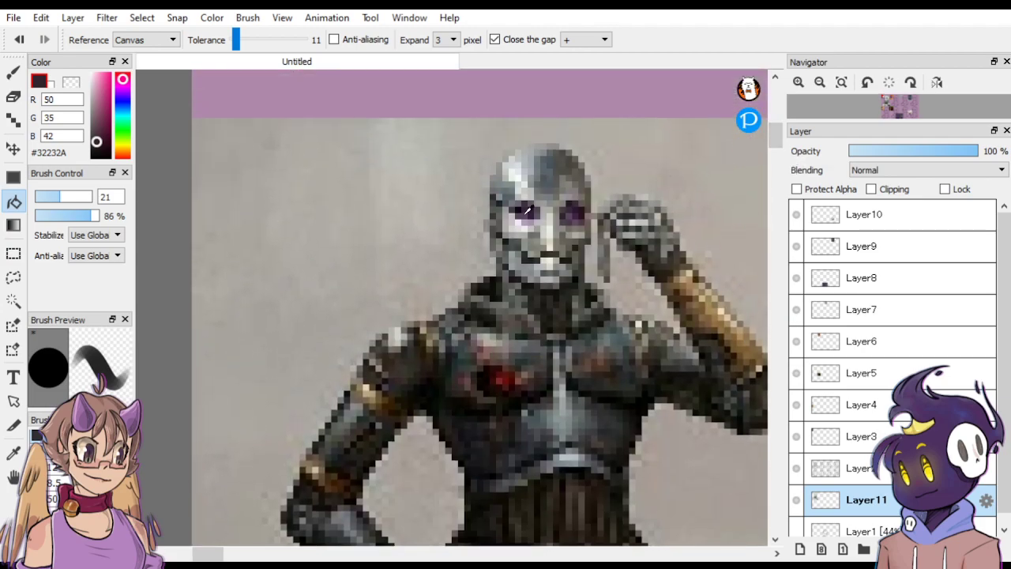
left_click(530, 210, "alt")
scroll(531, 210, "down", 5)
left_click_drag(319, 553, 377, 552)
left_click_drag(775, 221, 776, 245)
left_click(410, 366)
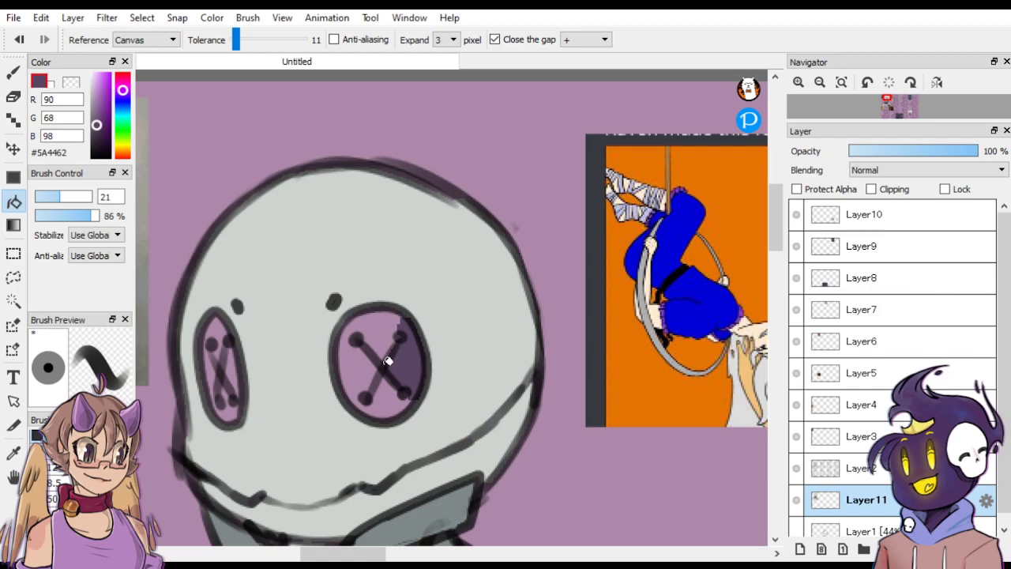
left_click(375, 335)
left_click(361, 363)
left_click(388, 398)
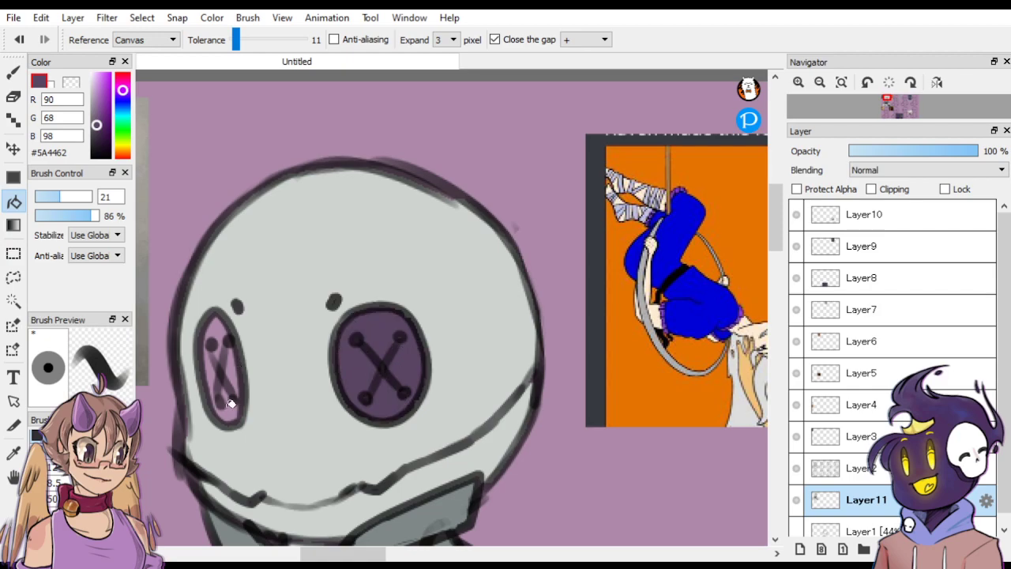
Fill all sections of the first doll's narrower button eye with purple #5A4462.
left_click(213, 365)
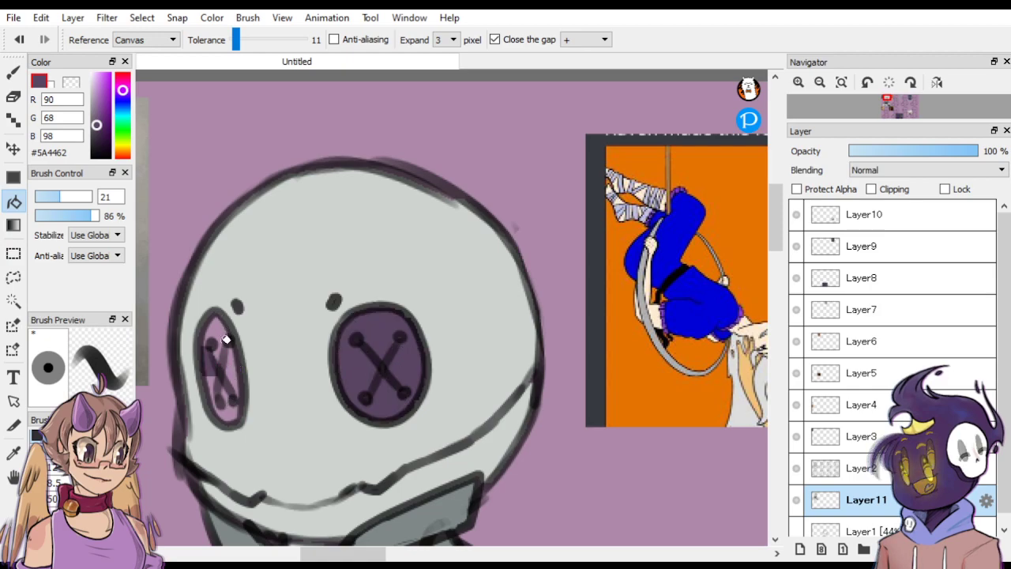
left_click(219, 332)
left_click(234, 401)
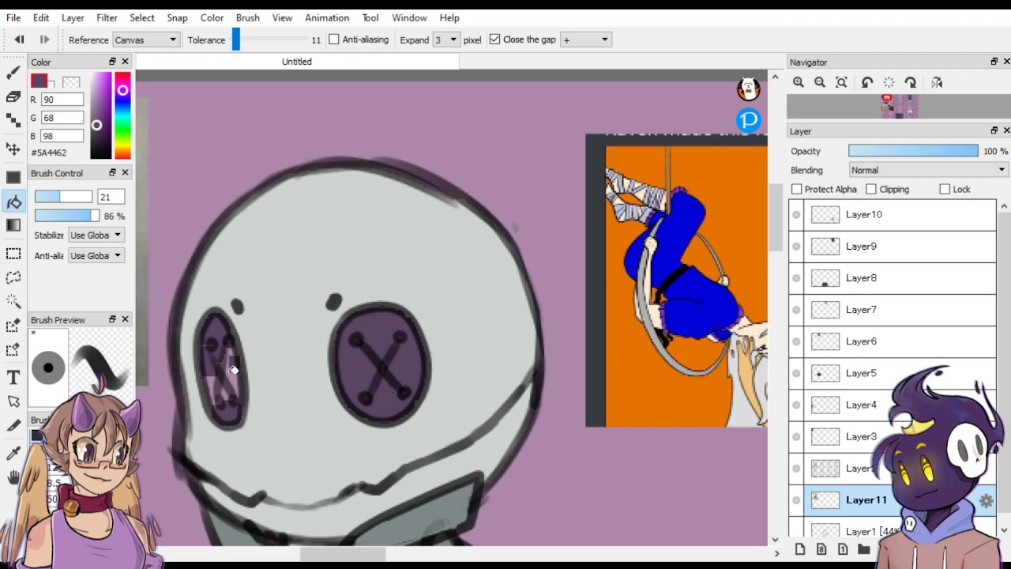
left_click(237, 382)
left_click(218, 384)
key("ctrl+minus")
mouse_move(776, 237)
left_mouse_down()
mouse_move(781, 264)
mouse_move(780, 254)
left_mouse_up()
key("ctrl+minus")
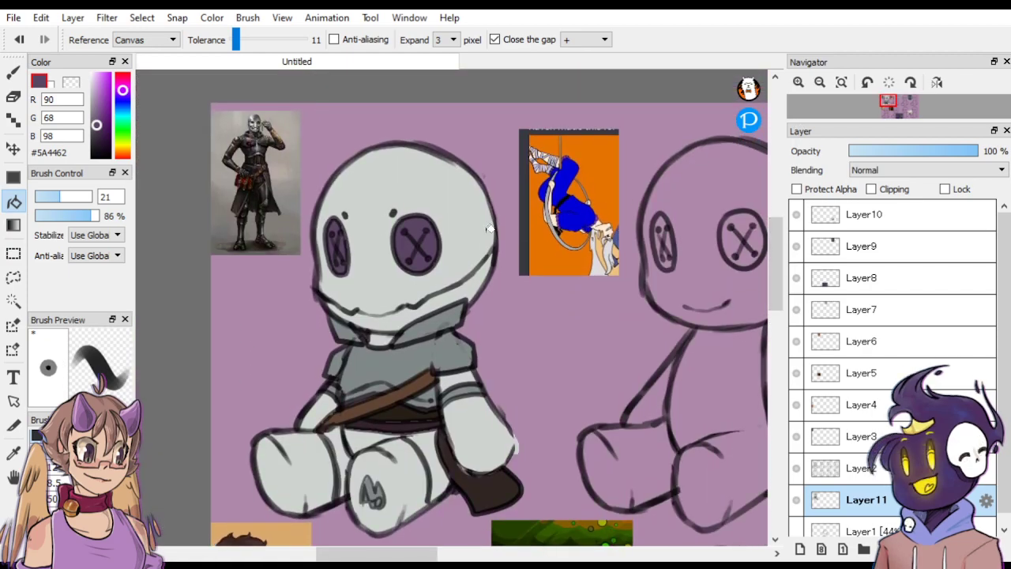
Fill the first doll's lower jaw and the body area below the belt with grey-green #AEBCB1, darkened from the sampled head color.
left_click(457, 217, "alt")
left_click(122, 127)
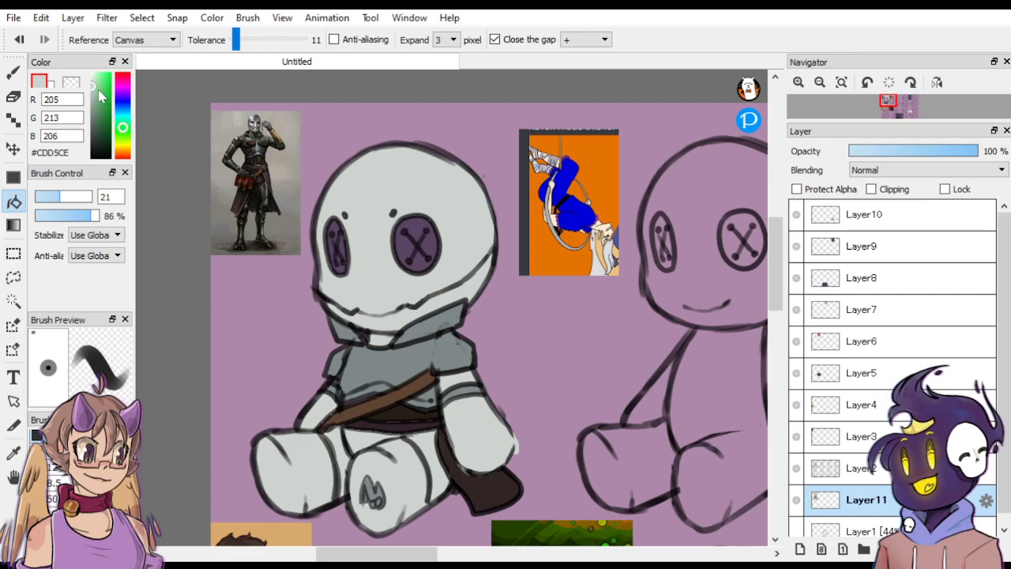
left_click(93, 100)
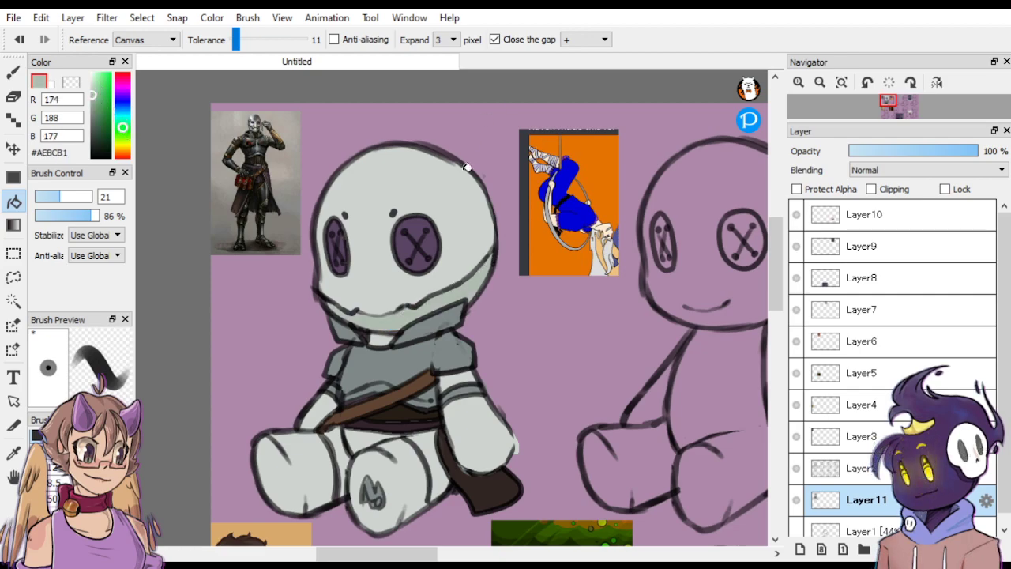
left_click(442, 442)
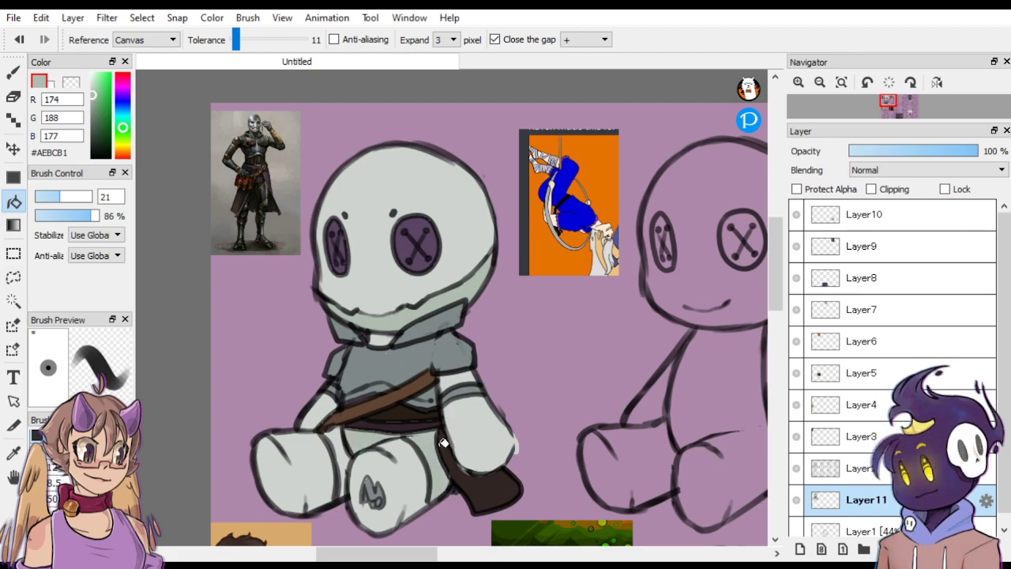
left_click(346, 445)
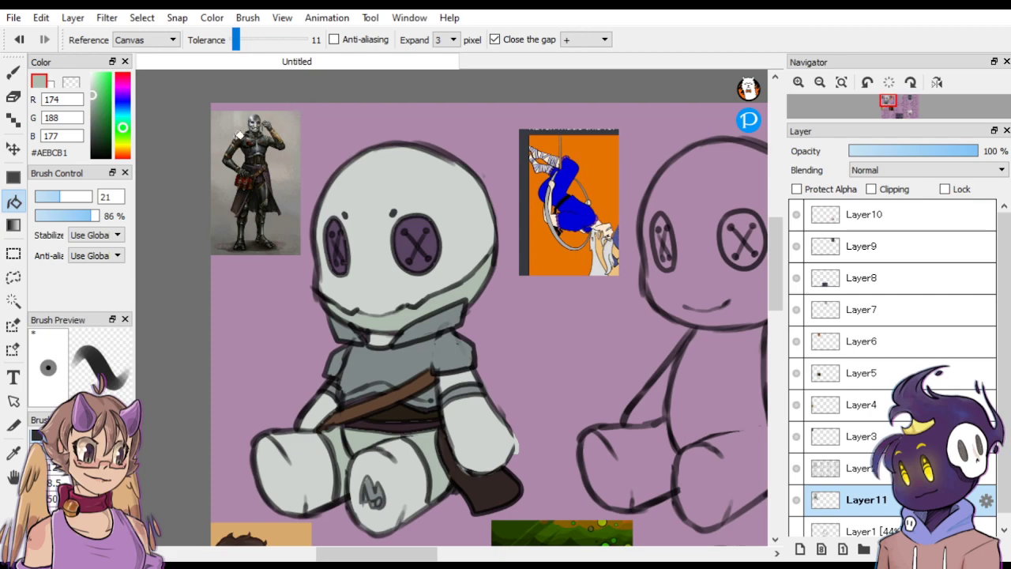
Fill the first doll's two arm bands with tan #8F7D5A sampled from the armored reference's upper arm.
right_click(235, 141)
right_click(239, 142)
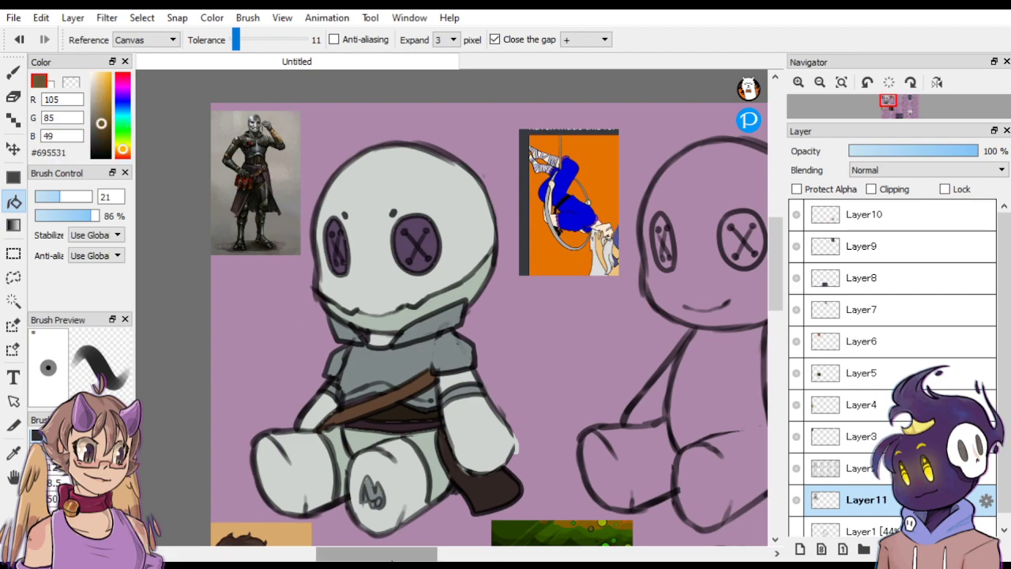
left_click_drag(395, 553, 349, 554)
scroll(774, 288, "up", 5)
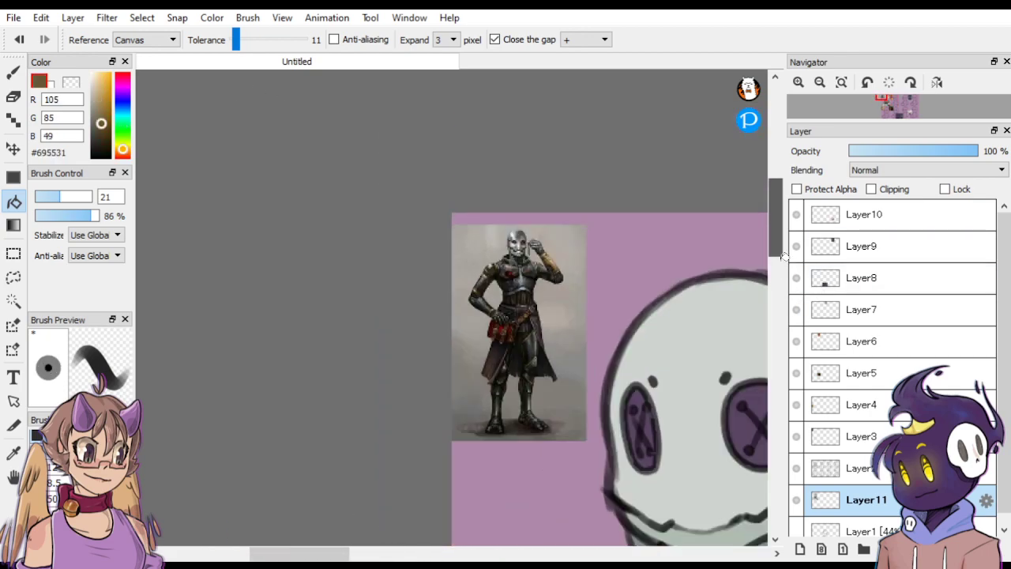
scroll(784, 257, "up", 5)
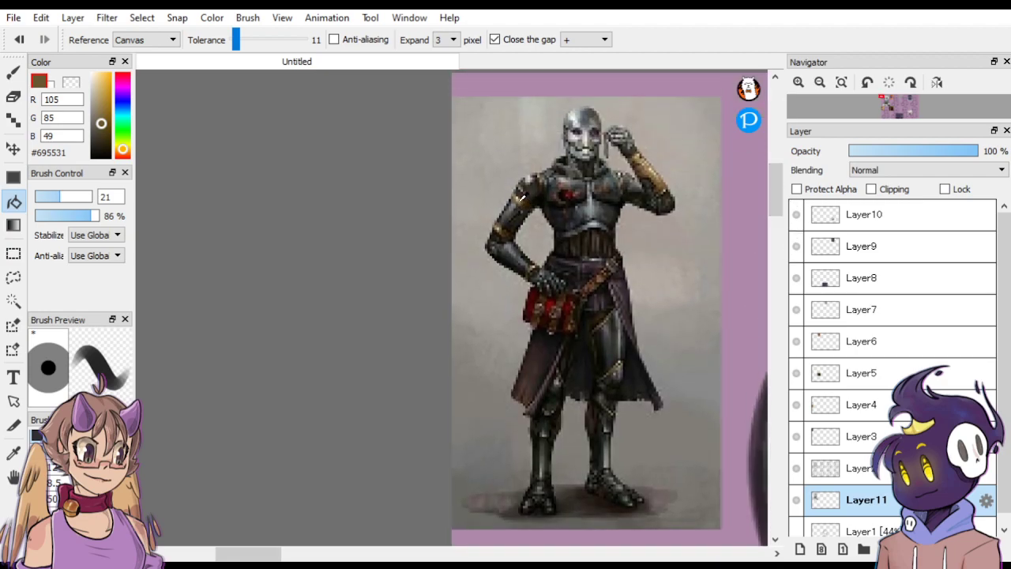
left_click(521, 197, "alt")
scroll(522, 196, "down", 3)
left_click_drag(342, 553, 401, 553)
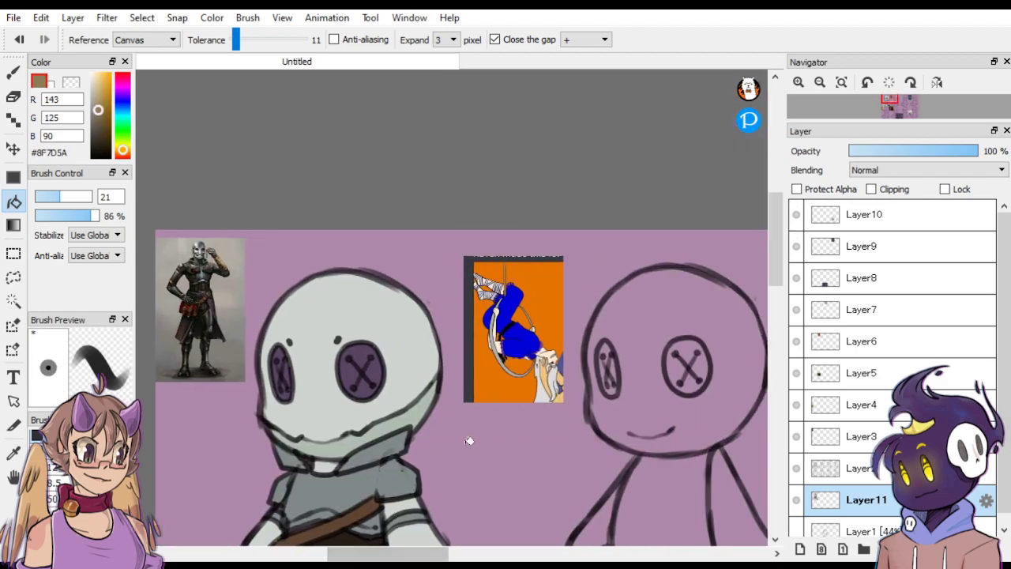
scroll(768, 258, "down", 4)
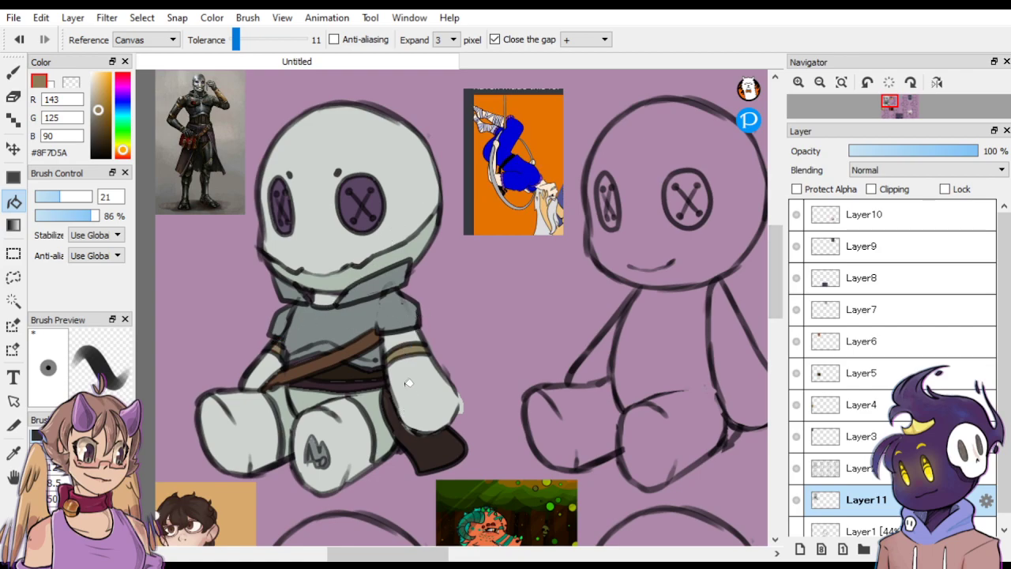
Fill the curved hem section of the first doll's tunic, just above the waist, with grey #606060.
left_click(196, 104, "alt")
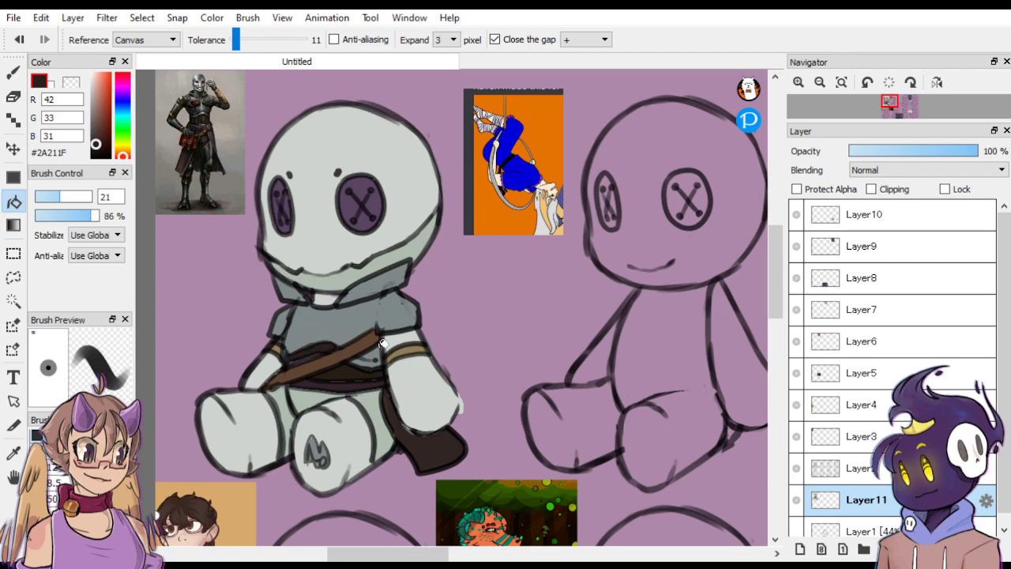
left_click(158, 155, "alt")
left_click(94, 125)
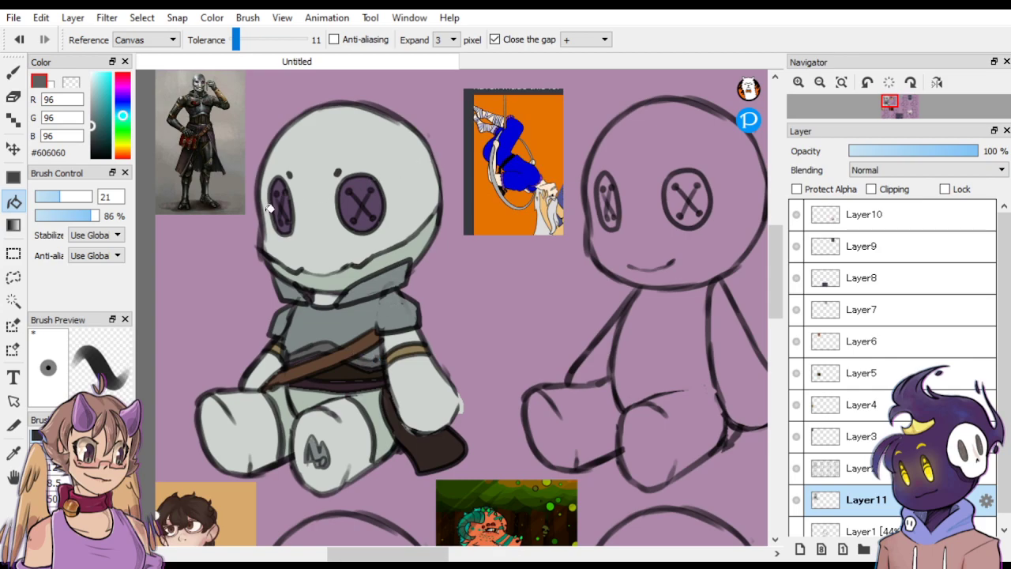
On a new layer directly above Layer2, outline a round coin over the first doll's hand in black #000000 with a size 9 brush.
key("b")
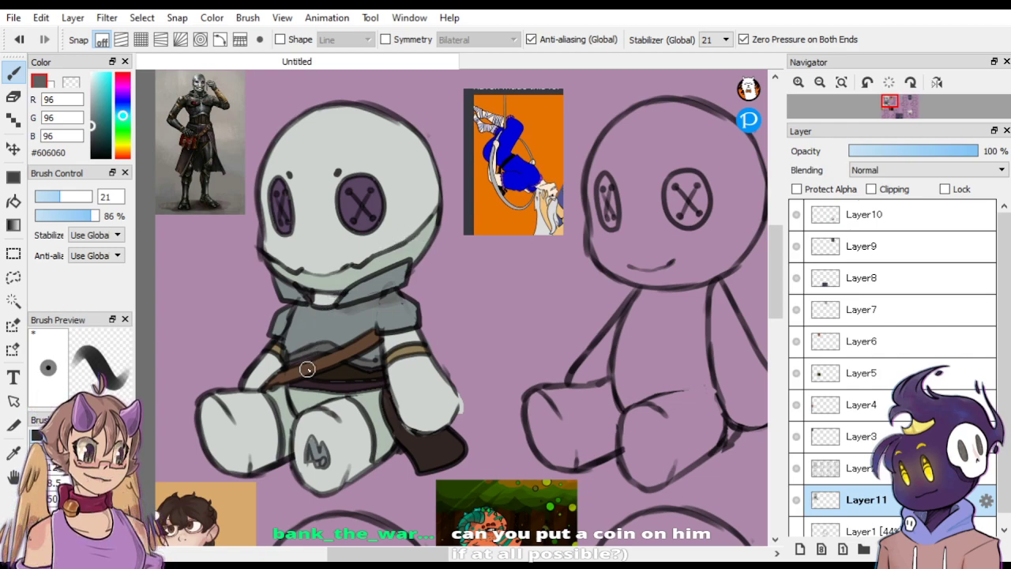
left_click(846, 473)
left_click(800, 548)
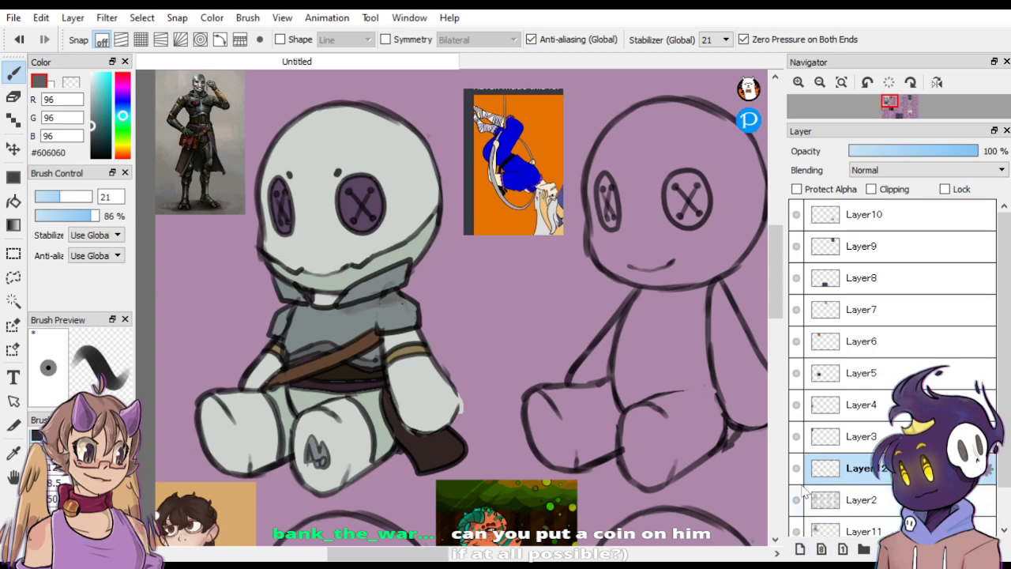
left_click(91, 156)
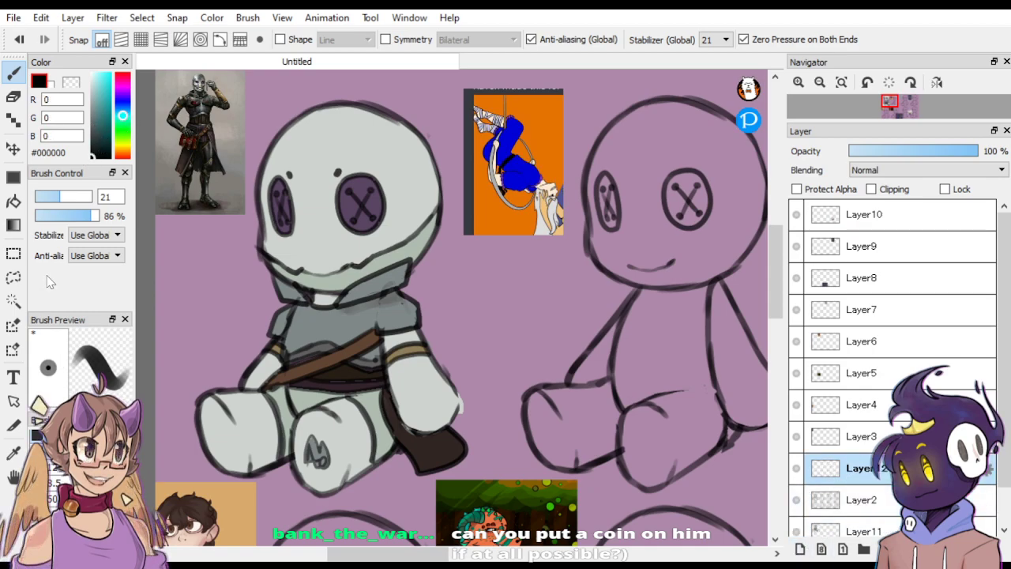
left_click_drag(42, 199, 41, 198)
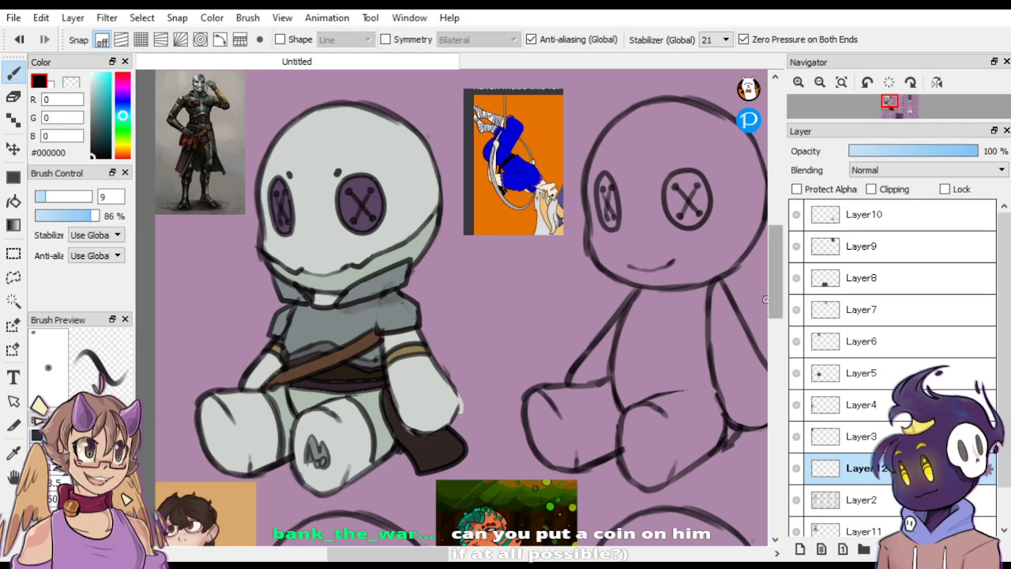
key("ctrl+plus")
left_click_drag(771, 285, 770, 307)
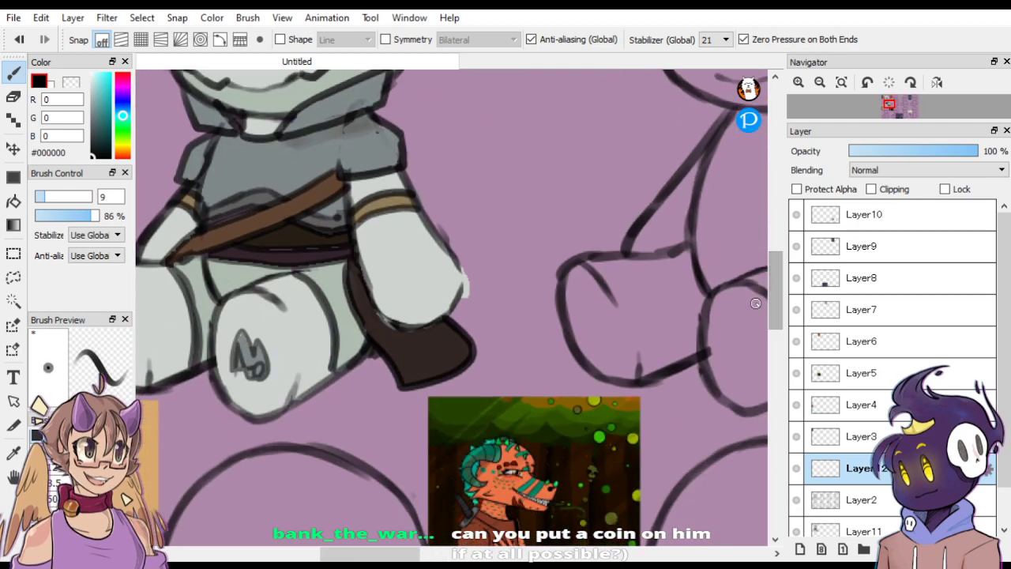
mouse_move(430, 296)
left_mouse_down()
mouse_move(401, 327)
mouse_move(408, 342)
left_mouse_up()
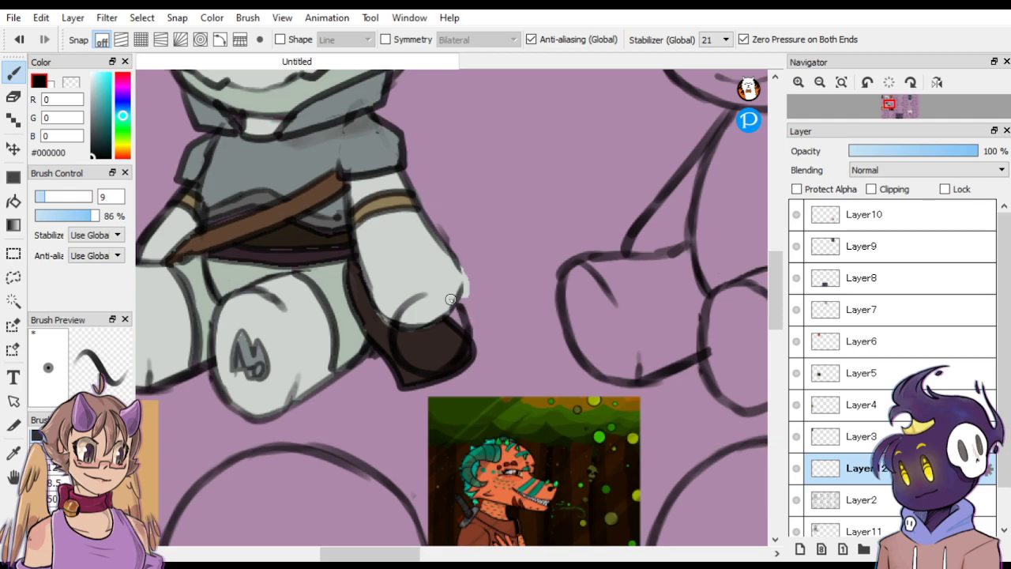
mouse_move(450, 299)
left_mouse_down()
mouse_move(412, 298)
mouse_move(399, 317)
left_mouse_up()
Paint the coin's face solid tan #8F7D5A, sampled from the arm band, with a size 20 brush.
left_click(367, 196, "alt")
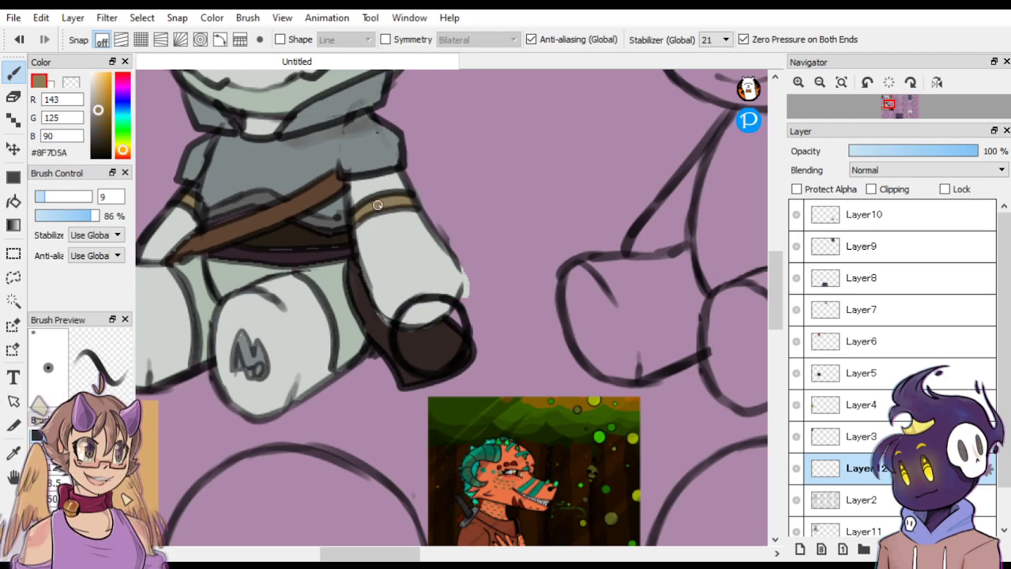
left_click(60, 197)
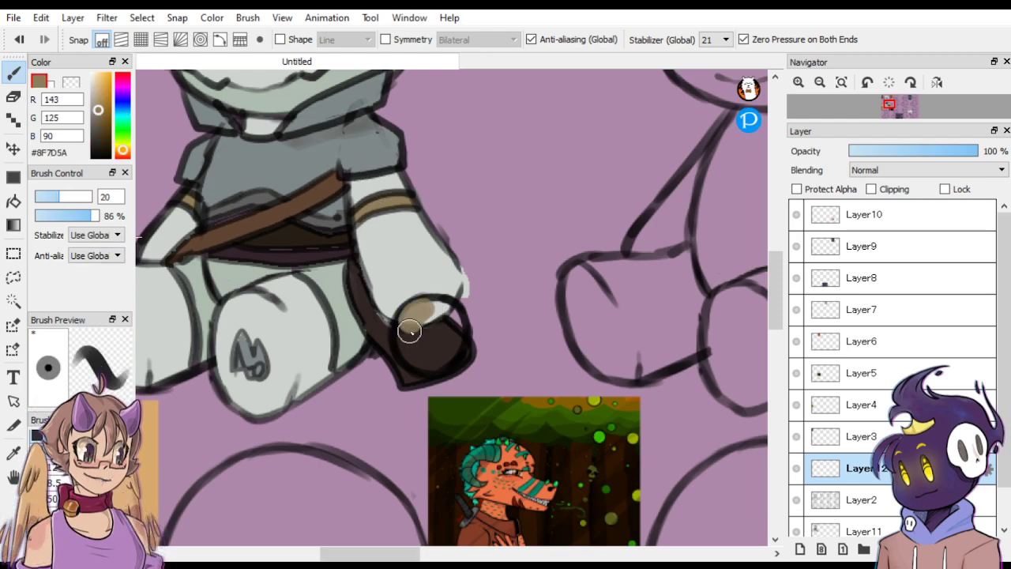
mouse_move(408, 329)
left_mouse_down()
mouse_move(419, 357)
mouse_move(414, 331)
mouse_move(440, 358)
mouse_move(427, 356)
mouse_move(452, 349)
mouse_move(458, 325)
mouse_move(438, 309)
mouse_move(417, 315)
mouse_move(439, 331)
mouse_move(430, 312)
mouse_move(440, 330)
mouse_move(432, 340)
mouse_move(443, 322)
mouse_move(436, 351)
mouse_move(427, 316)
mouse_move(451, 320)
mouse_move(439, 318)
mouse_move(454, 333)
mouse_move(439, 355)
mouse_move(454, 321)
mouse_move(451, 348)
mouse_move(434, 353)
mouse_move(450, 350)
mouse_move(424, 361)
mouse_move(406, 345)
mouse_move(424, 310)
mouse_move(408, 350)
mouse_move(415, 319)
left_mouse_up()
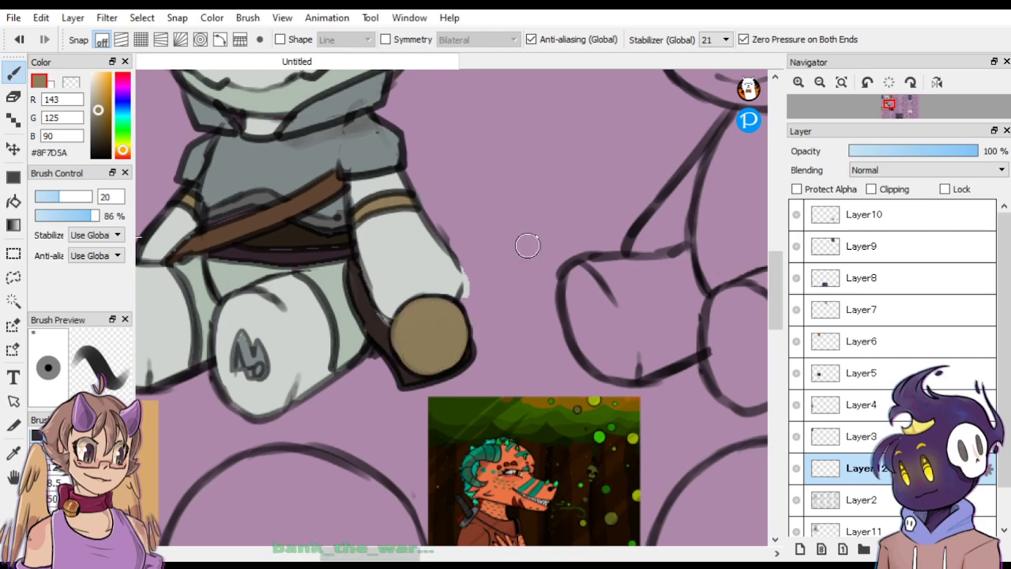
Paint diagonal shine streaks on the coin with #B5A68D at brush size 14.4 and pale yellow #D8D3A0 at size 11.7.
left_click(95, 98)
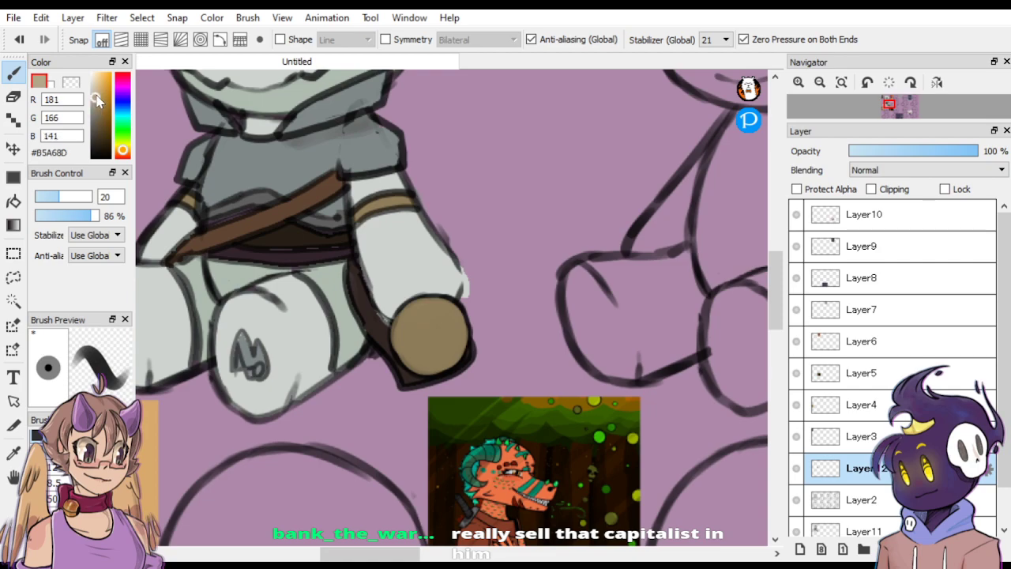
left_click(53, 196)
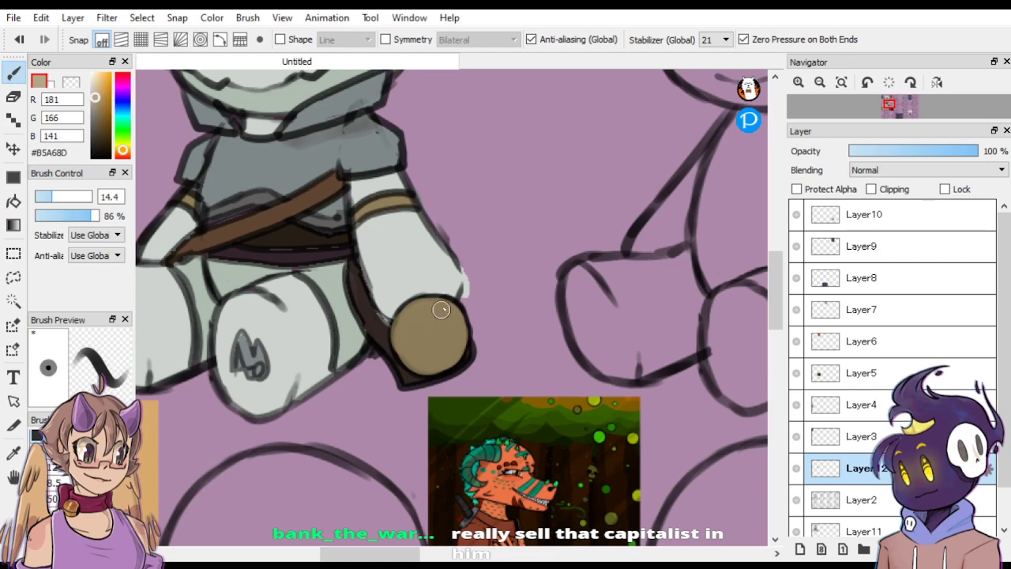
mouse_move(442, 310)
left_mouse_down()
mouse_move(423, 348)
mouse_move(451, 310)
mouse_move(435, 334)
left_mouse_up()
left_click(123, 145)
left_click(95, 85)
left_click(49, 197)
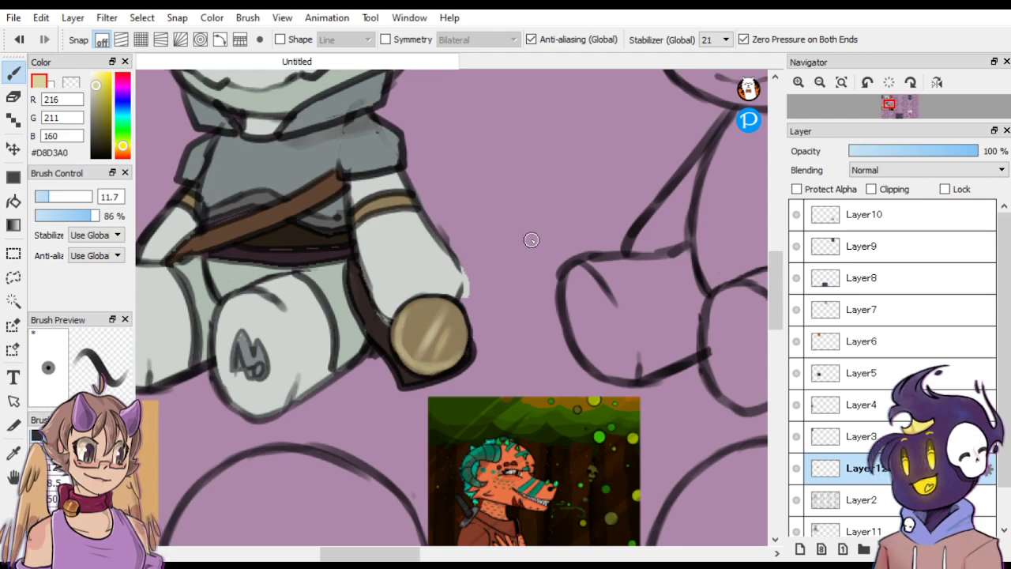
Brighten the coin's lower rim and central shine streak with light yellow #F4EEAC using a size 9 brush.
left_click(442, 312, "alt")
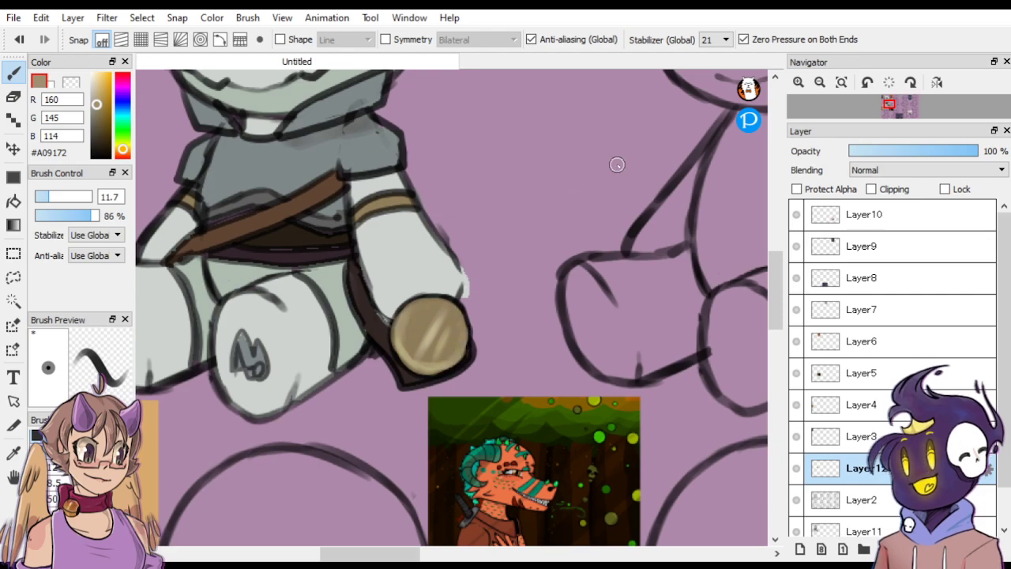
left_click(94, 84)
left_click(122, 145)
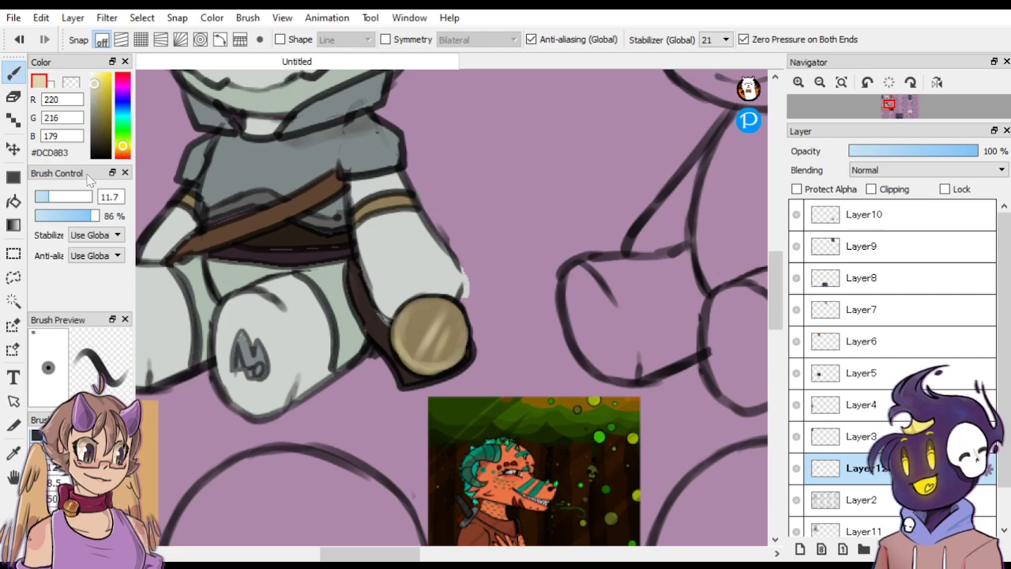
left_click(45, 196)
left_click(97, 76)
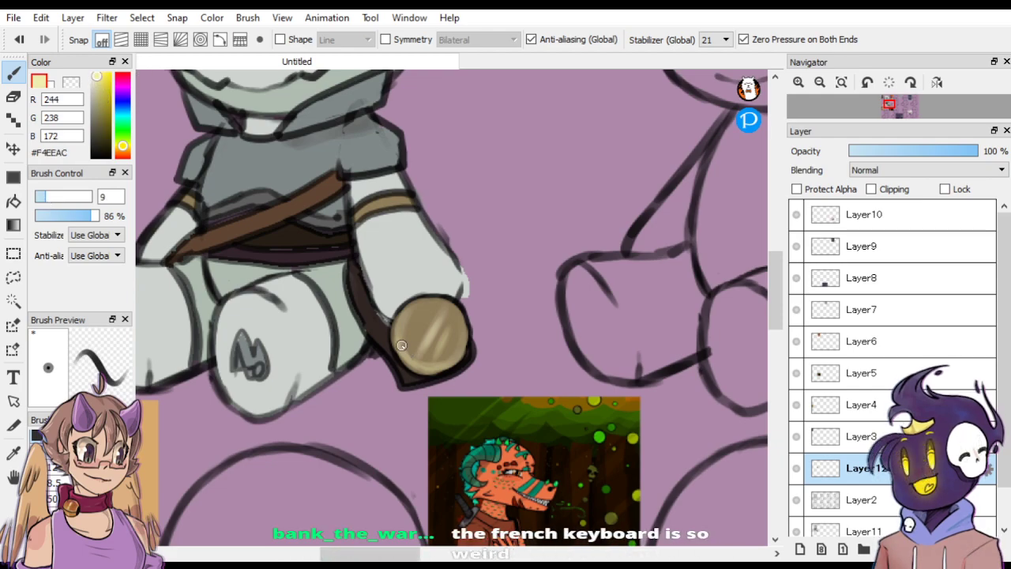
mouse_move(401, 346)
left_mouse_down()
mouse_move(408, 363)
mouse_move(430, 366)
left_mouse_up()
left_click_drag(437, 320, 421, 352)
Shade the coin's upper edge with reddish brown #753734 and soften it with the coin's sampled tan #8F7D5A.
scroll(491, 263, "down", 2)
scroll(491, 263, "down", 1)
scroll(497, 257, "up", 4)
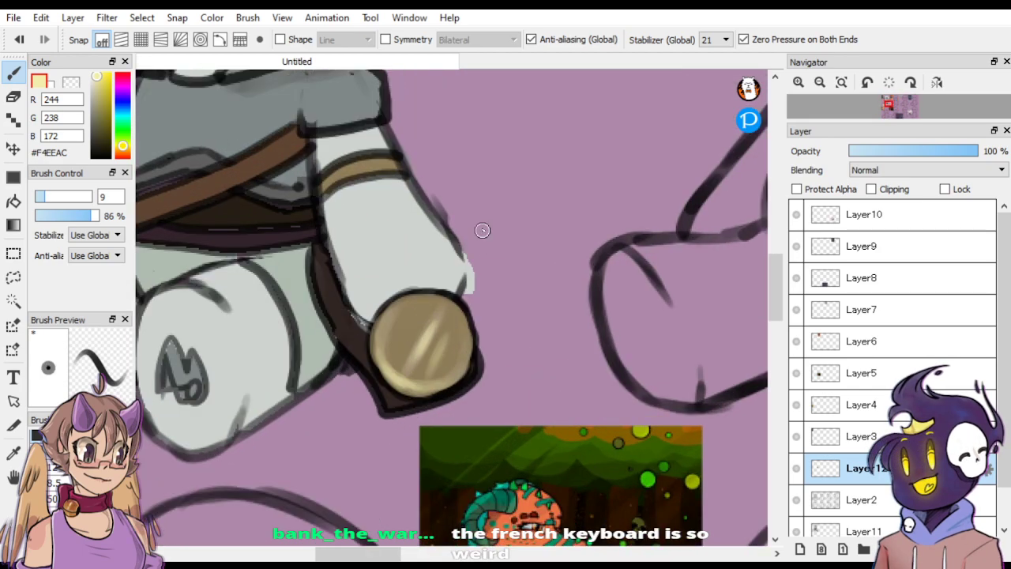
right_click(417, 319)
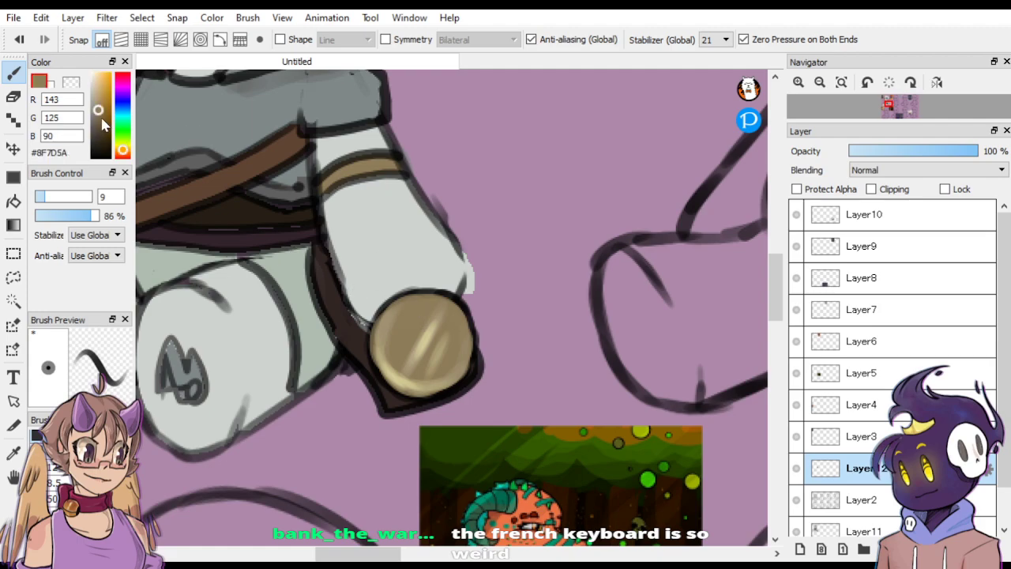
left_click(102, 119)
left_click(122, 156)
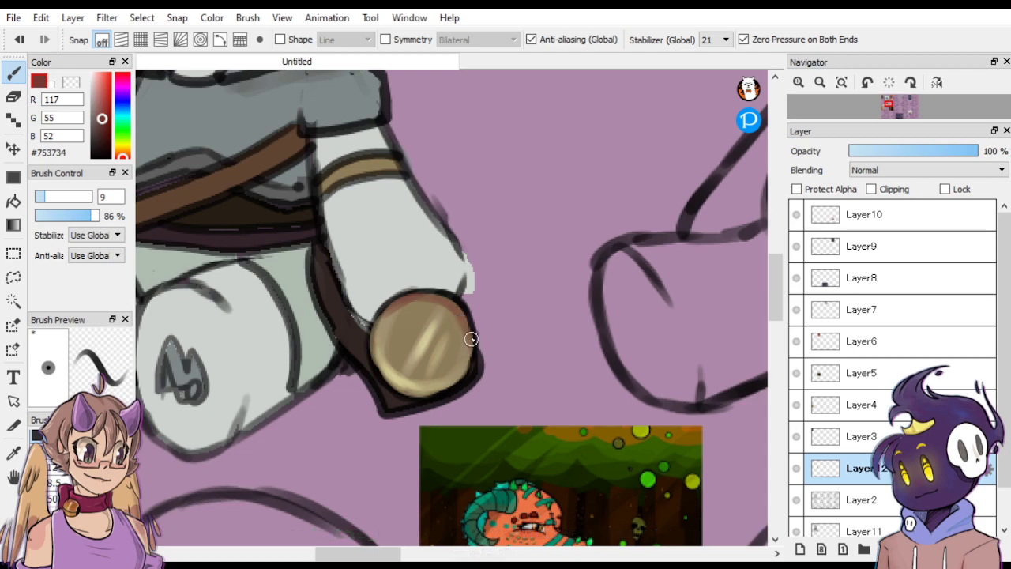
left_click(401, 318, "alt")
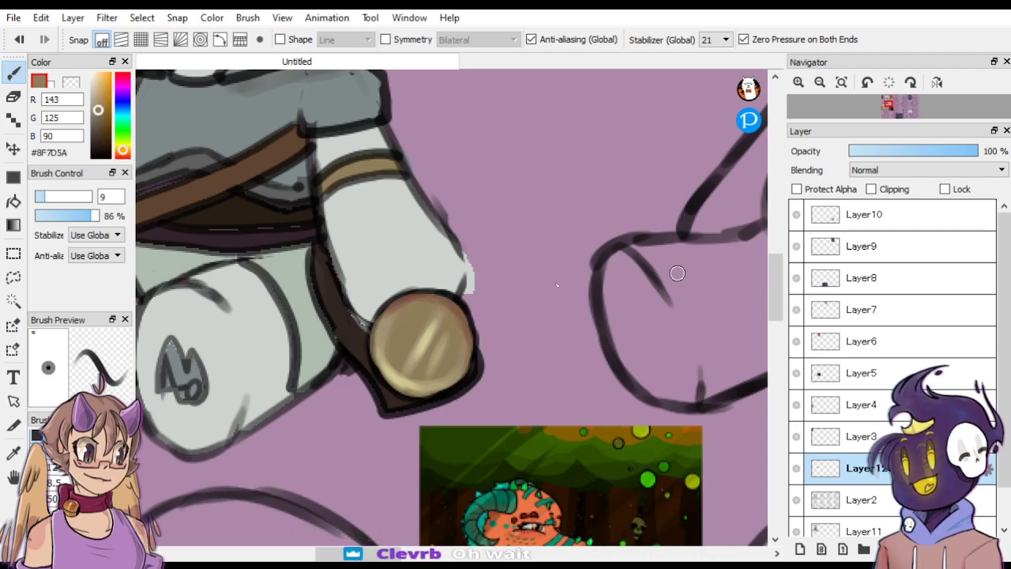
Draw a small emblem in the middle of the coin with dark brown #524836 at brush size 7.6.
scroll(675, 273, "down", 2)
scroll(682, 272, "down", 1)
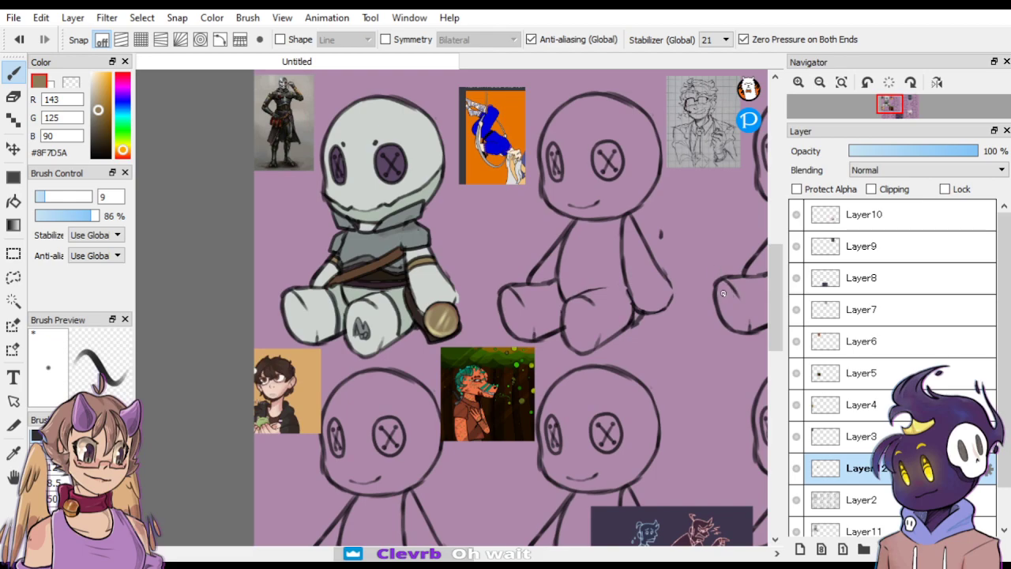
scroll(281, 217, "up", 3)
left_click(96, 129)
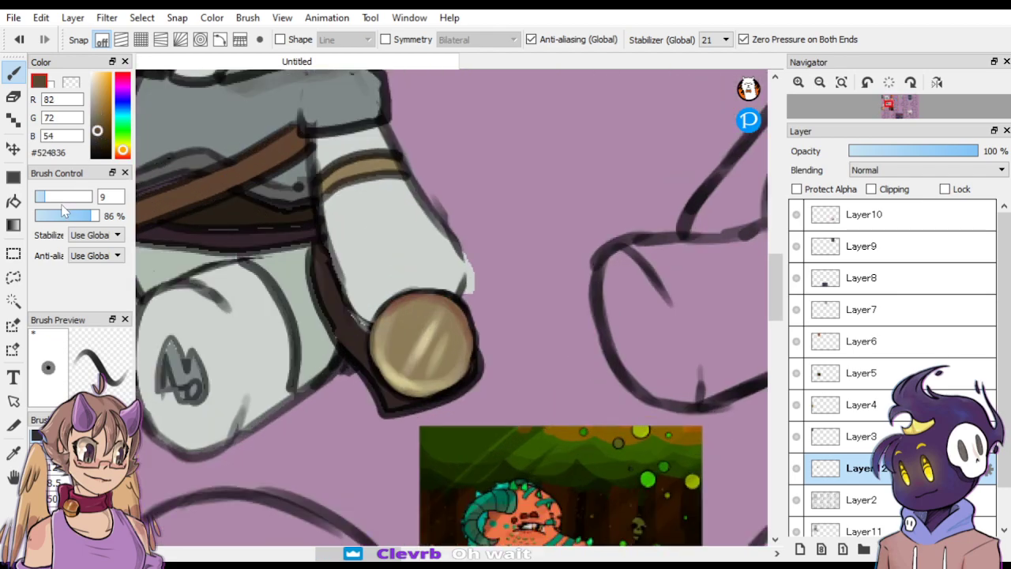
left_click(44, 196)
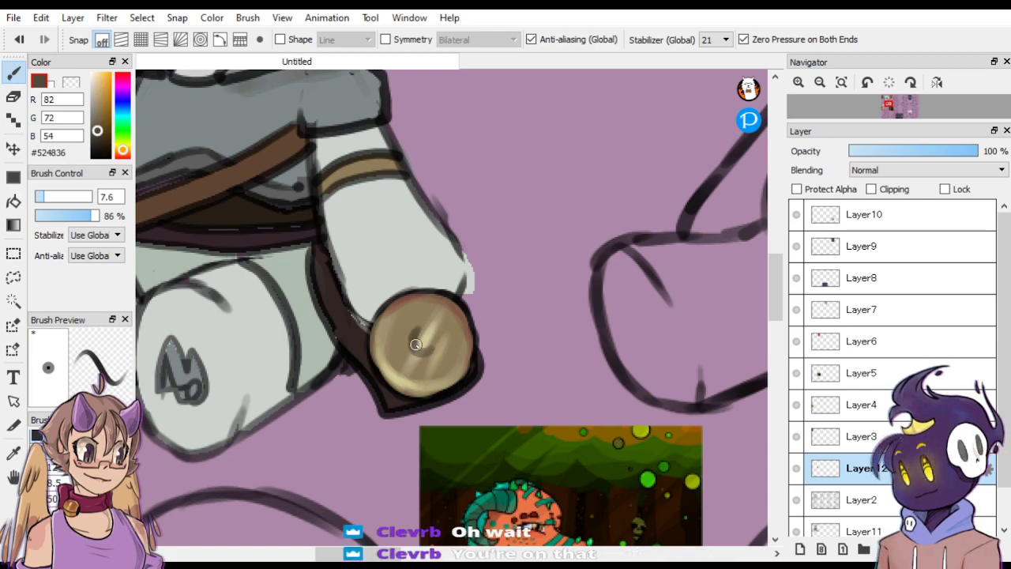
left_click_drag(417, 341, 431, 349)
left_click_drag(406, 316, 411, 323)
scroll(565, 233, "down", 2)
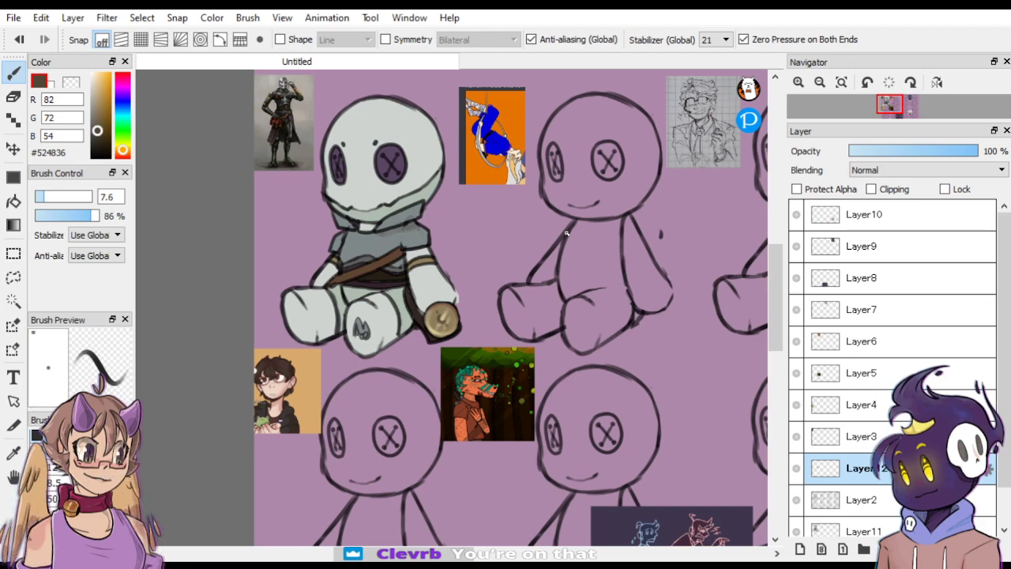
left_click_drag(775, 277, 776, 269)
scroll(775, 272, "up", 1)
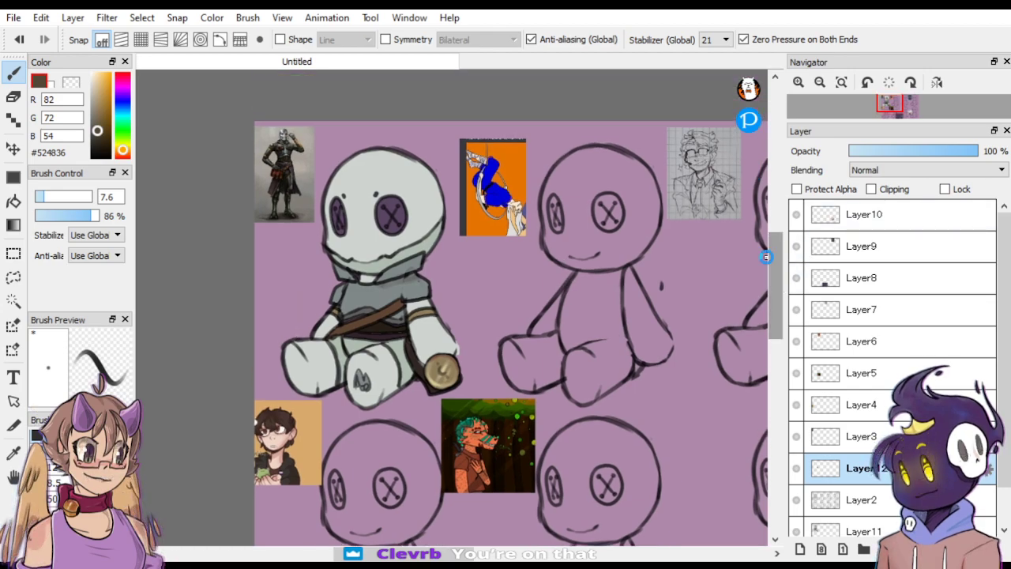
Shade the collar and armored shirt with grey #676A6A and dark teal #2A4747, working on Layer11.
scroll(387, 289, "up", 1)
right_click(384, 264)
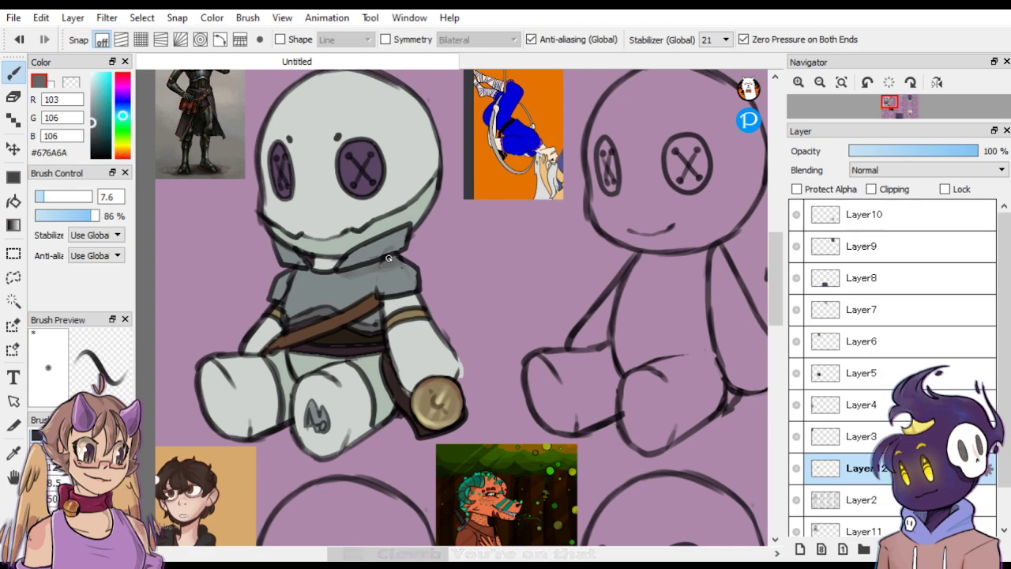
left_click(863, 521)
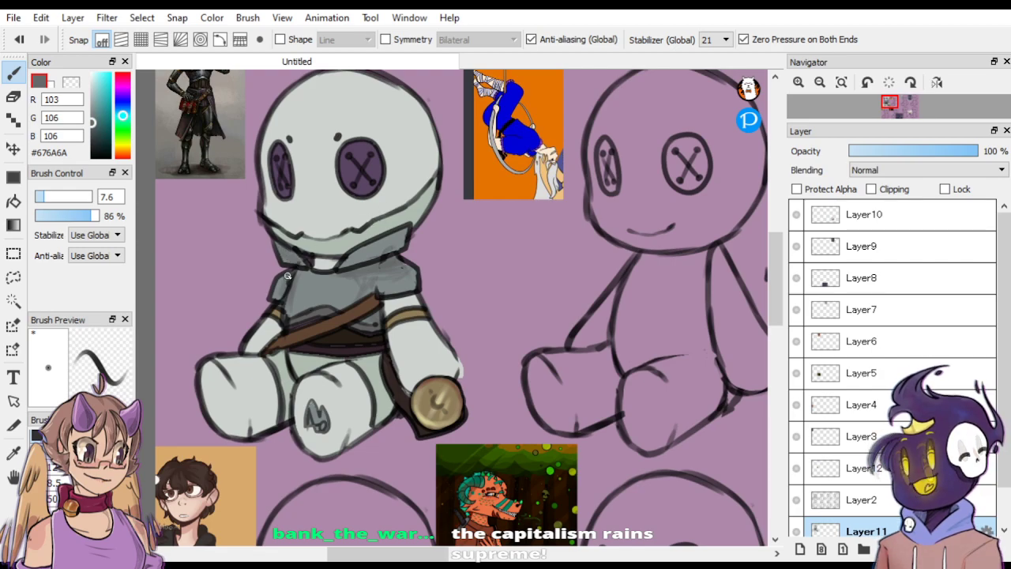
left_click(99, 134)
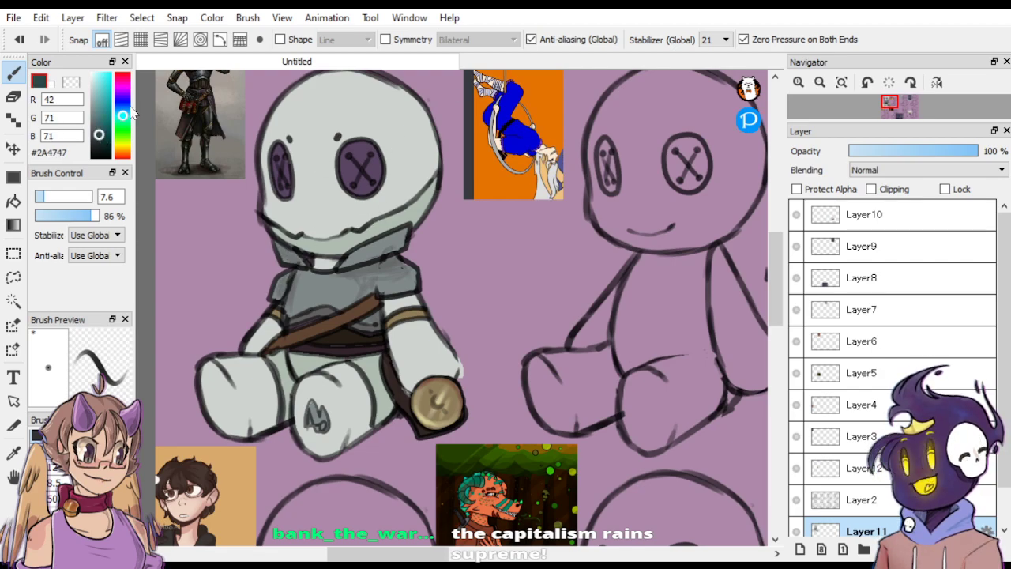
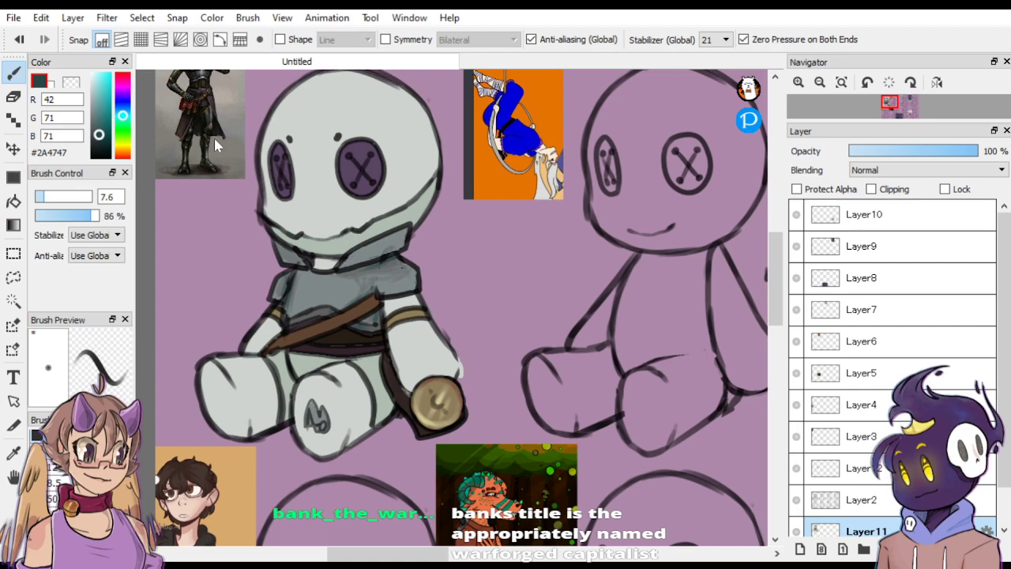
Shade the belt and diagonal strap with dark reddish brown #4E2422, adding lighter accents with #8D6F5E and olive #8D865E.
left_click(355, 315, "alt")
left_click(102, 131)
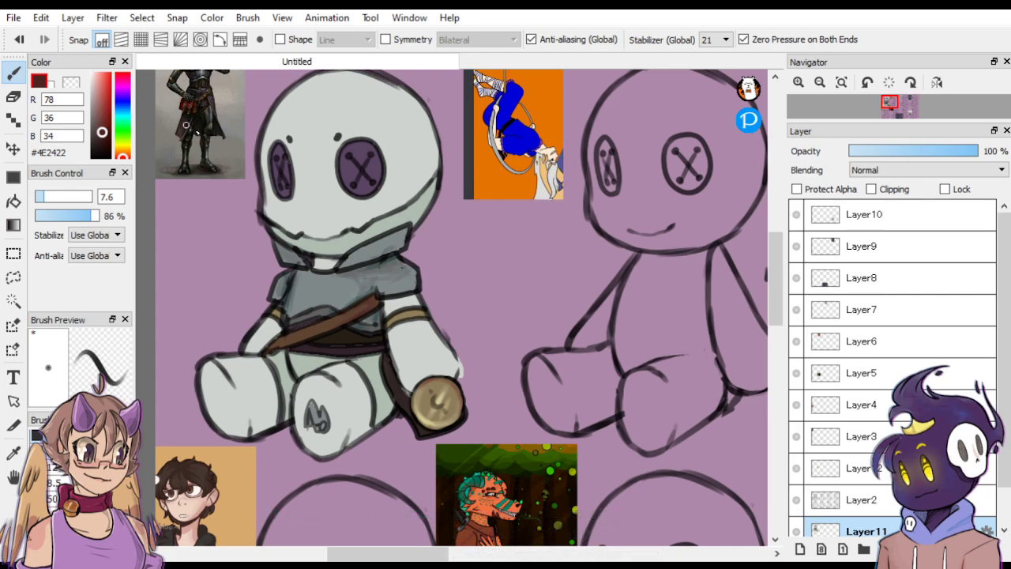
right_click(325, 321)
left_click_drag(100, 122, 111, 101)
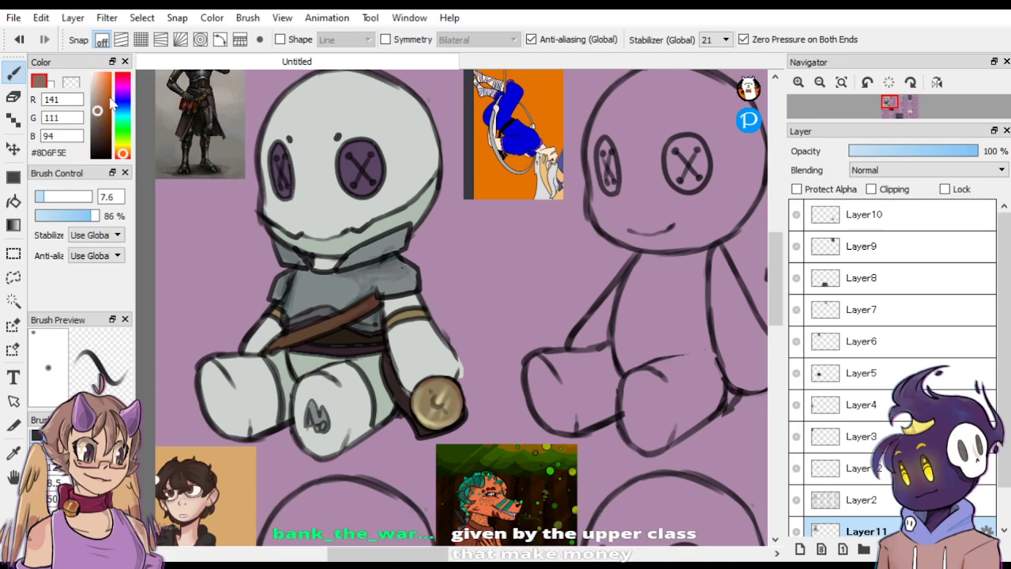
left_click_drag(122, 152, 123, 146)
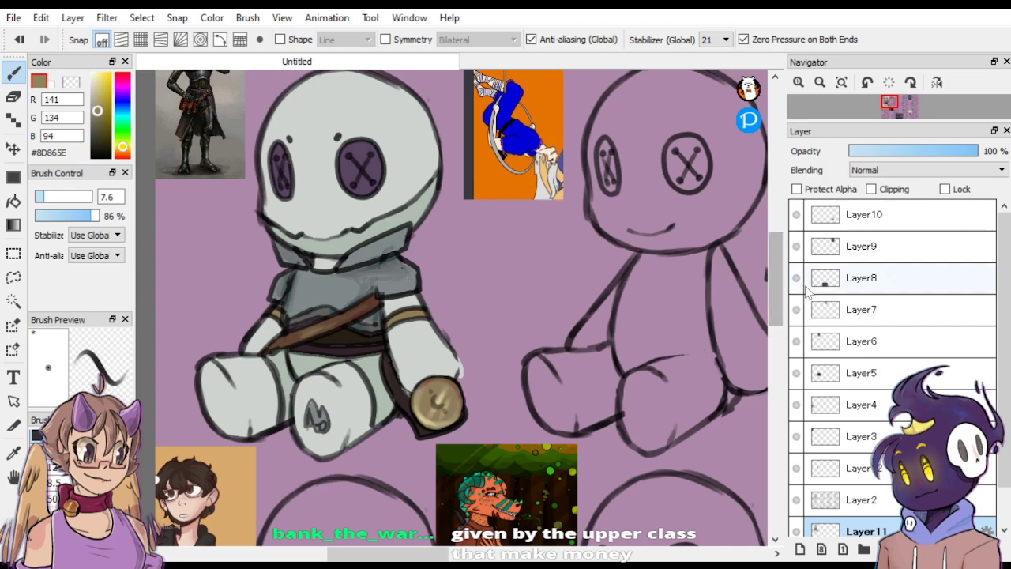
Shade the side of the front leg with green #99BC9D and blue-grey #99B8BC, softening it with the sampled base #CED4D0.
scroll(775, 276, "down", 2)
left_click(352, 359, "alt")
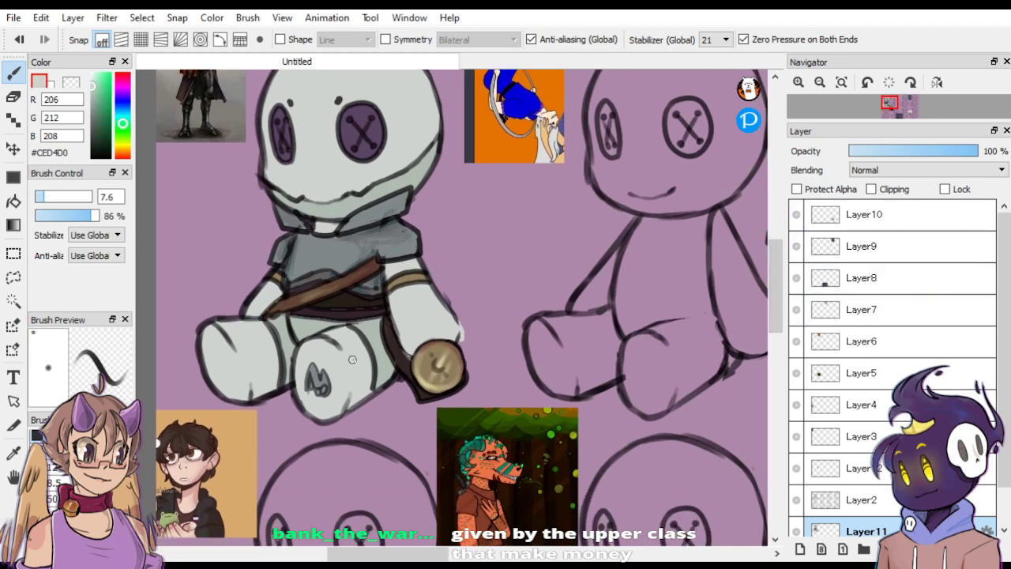
left_click_drag(123, 140, 117, 115)
left_click(95, 94)
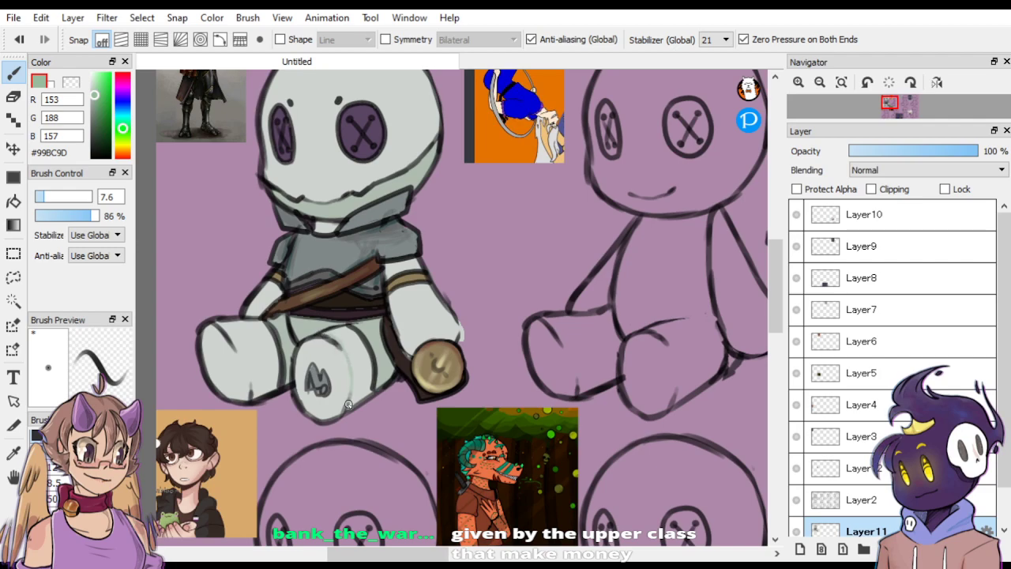
left_click_drag(345, 346, 360, 389)
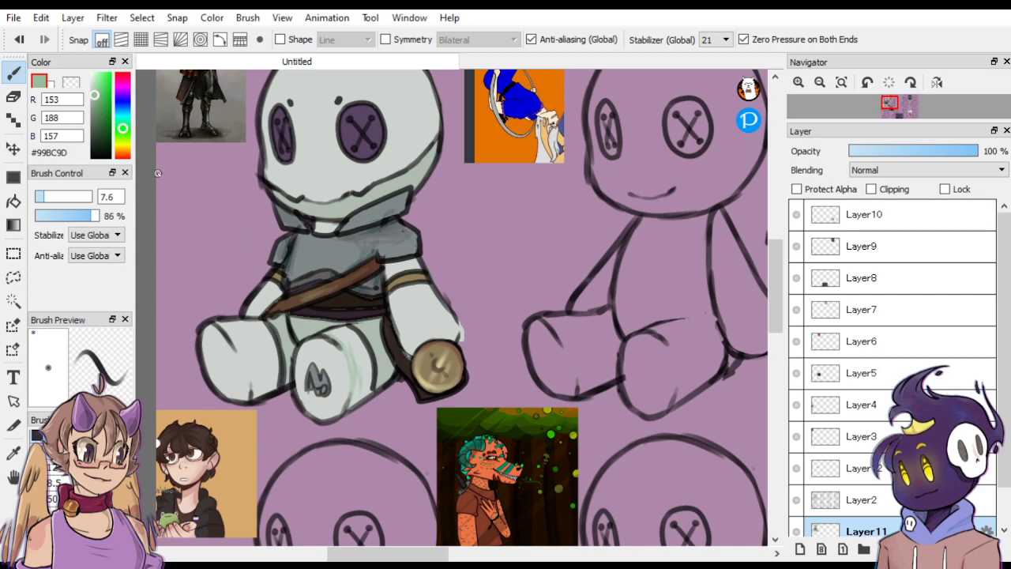
left_click(124, 116)
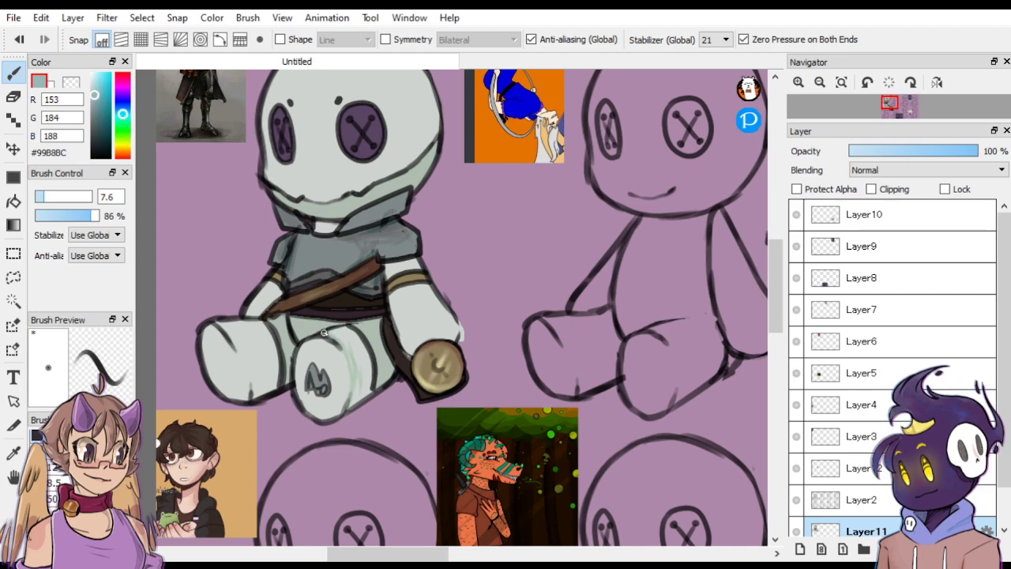
left_click_drag(359, 366, 366, 381)
left_click(365, 352, "alt")
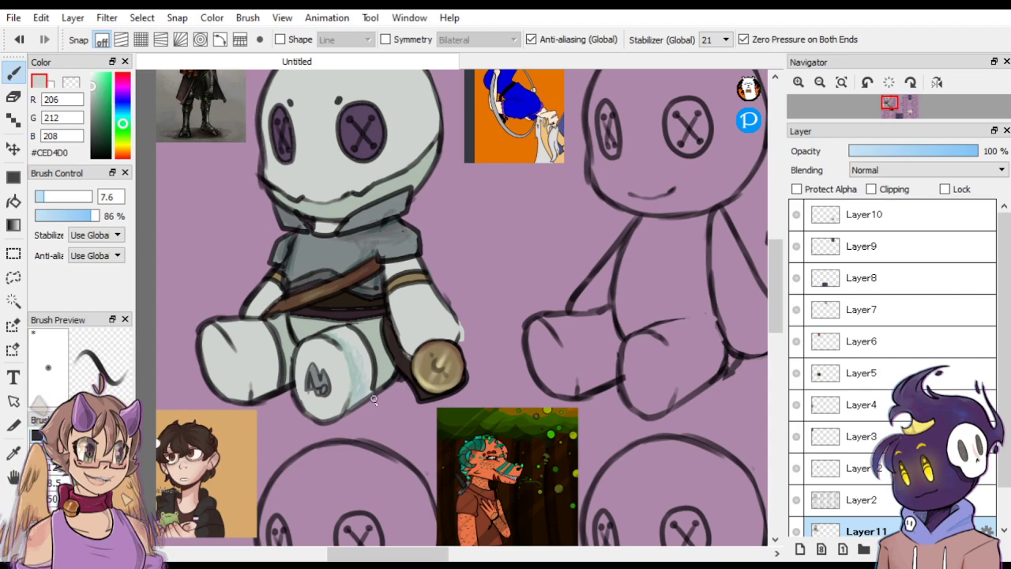
Shade the arm beside the coin with the leg's sampled #A4BFB8 and a darker grey #87928F.
left_click(351, 370, "alt")
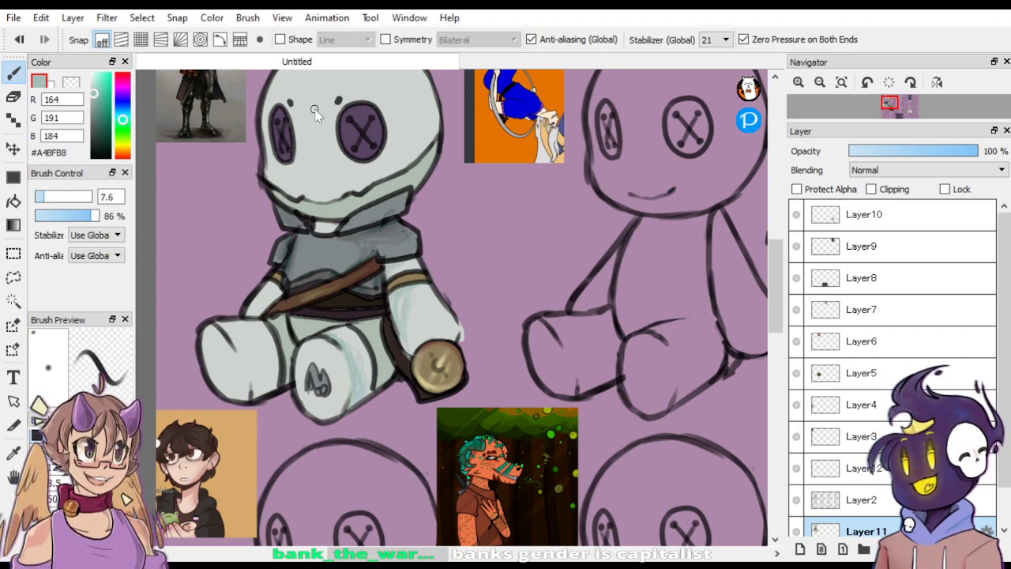
left_click(93, 109)
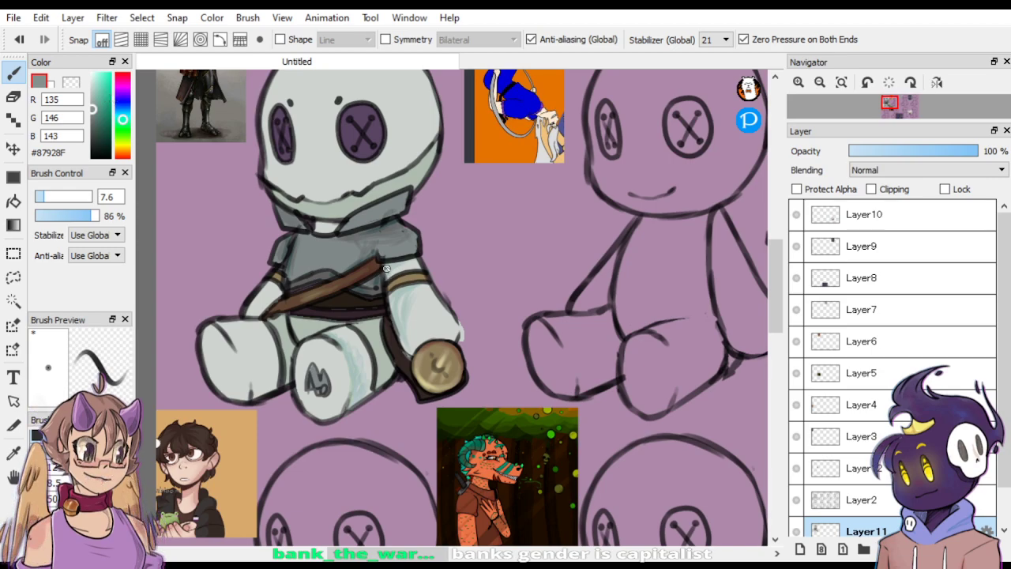
left_click_drag(398, 339, 410, 344)
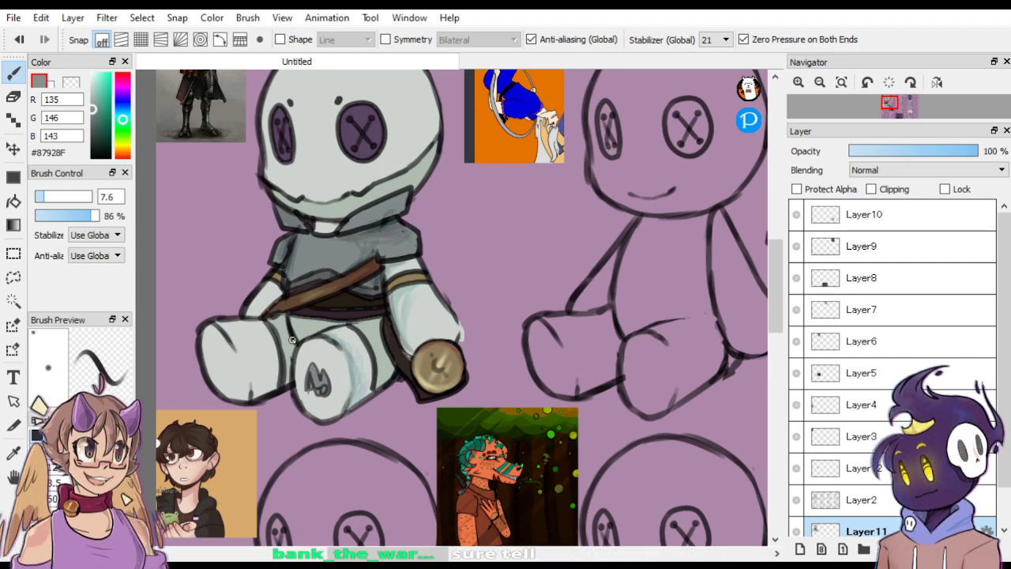
Blend the front leg's shading around the foot's upper edge with sampled tones #A5BFBA, #BAC9C8 and #96A6A3.
left_click(361, 371, "alt")
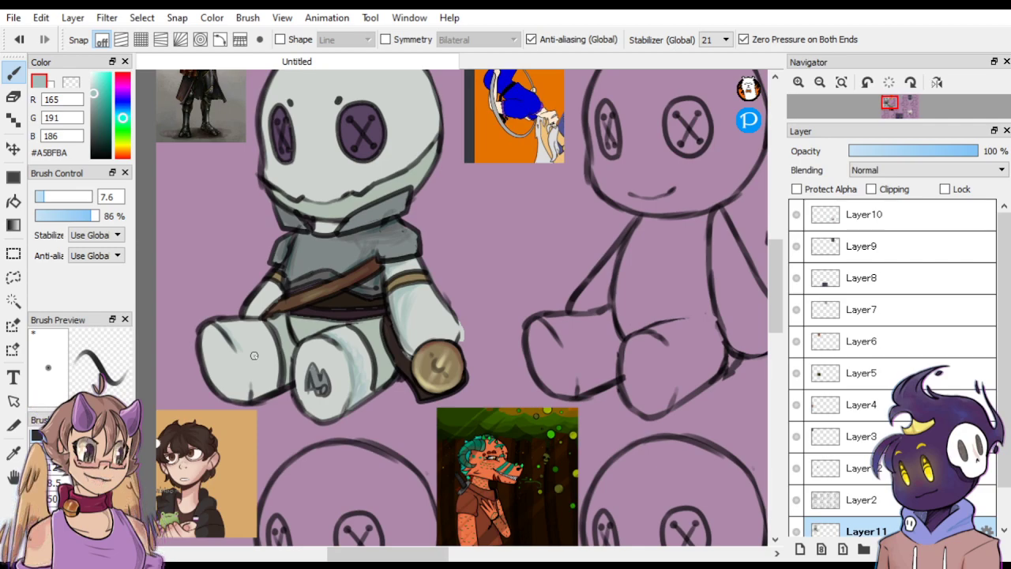
left_click(339, 337, "alt")
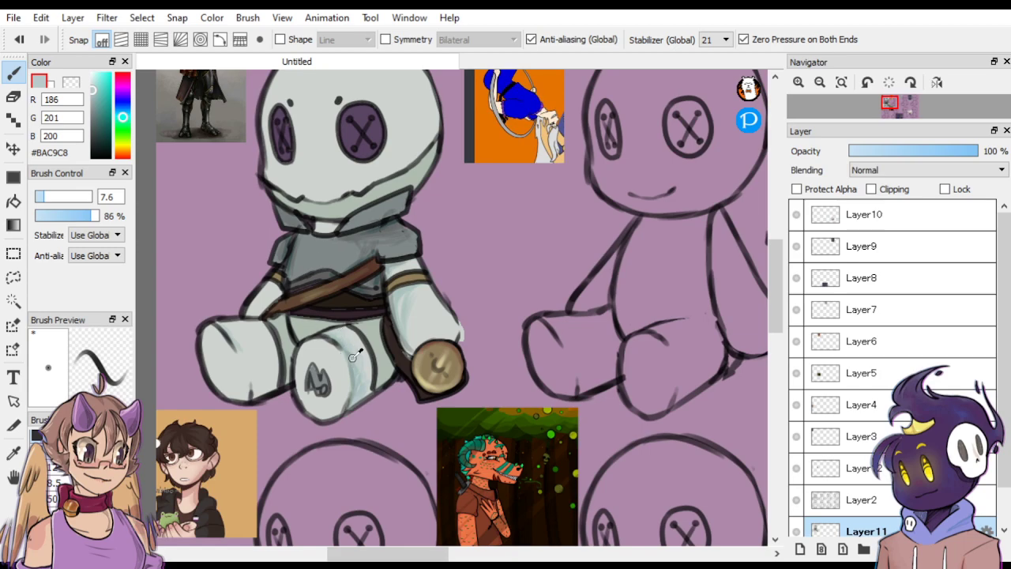
left_click(348, 352, "alt")
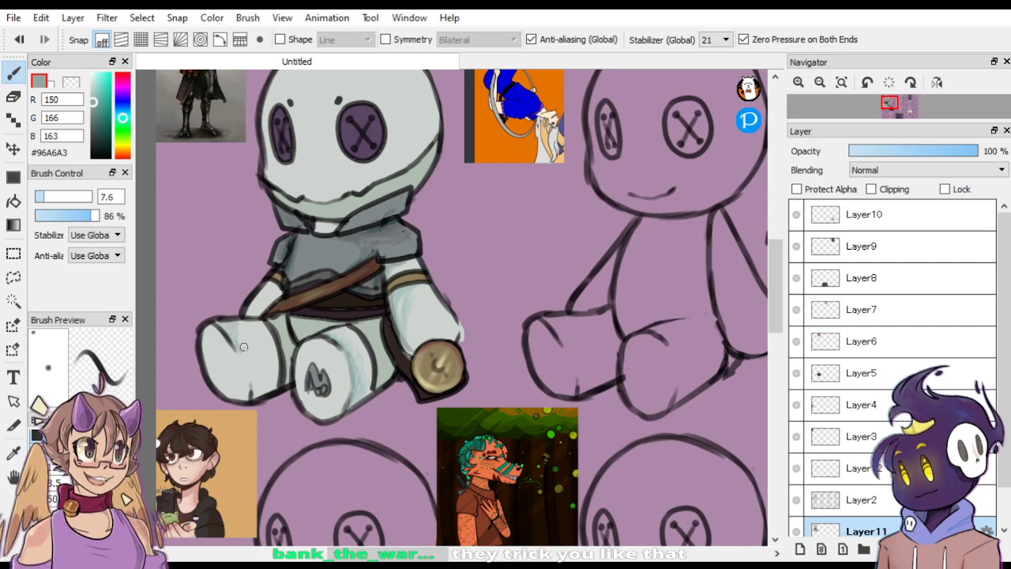
Shade the other leg with #96A6A3 and #A4BEB8, and clean up the front foot's emblem with base grey #CED4D0.
left_click_drag(249, 375, 265, 394)
mouse_move(236, 332)
left_mouse_down()
mouse_move(255, 348)
mouse_move(259, 385)
left_mouse_up()
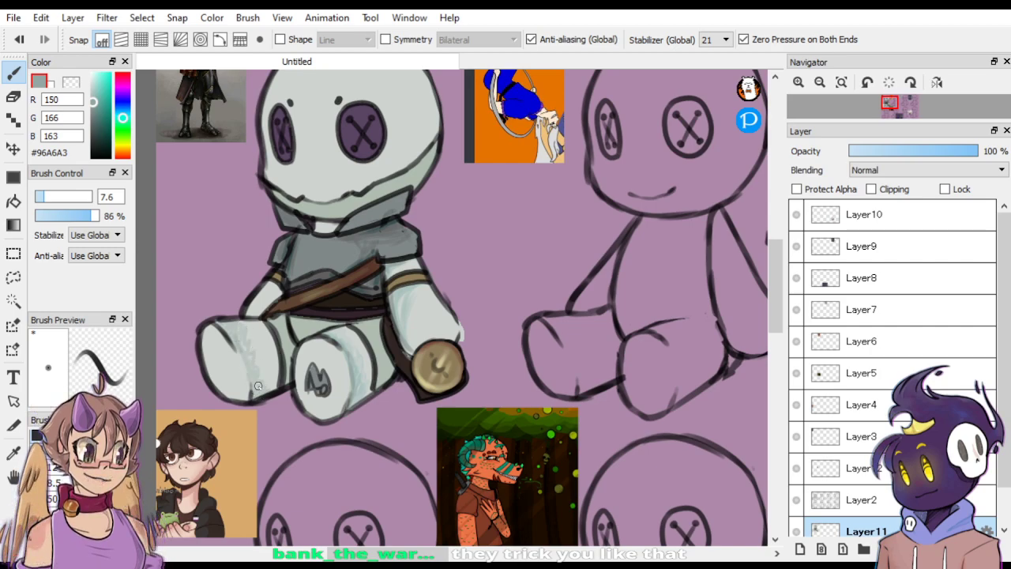
left_click(264, 340, "alt")
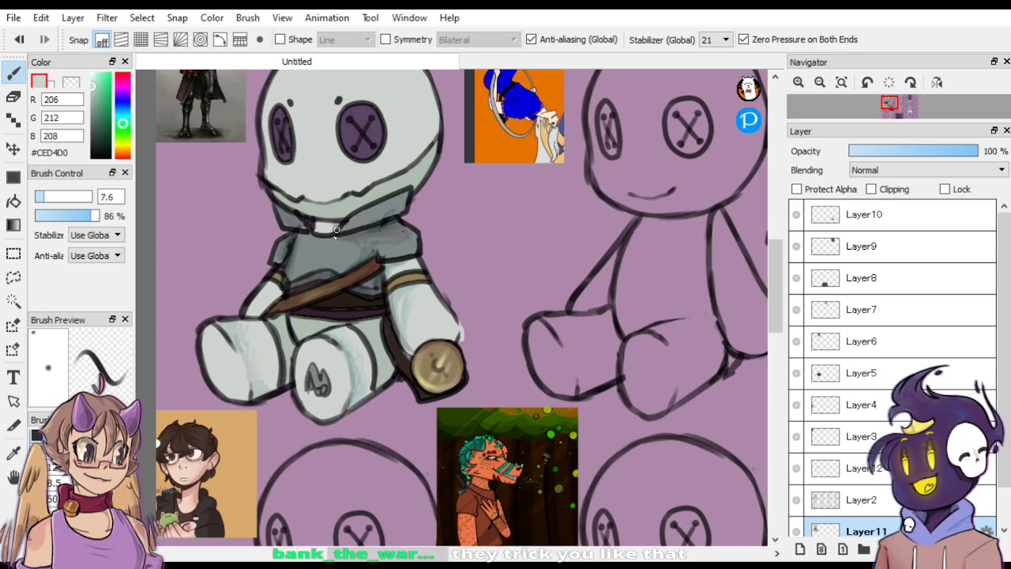
left_click(226, 336, "alt")
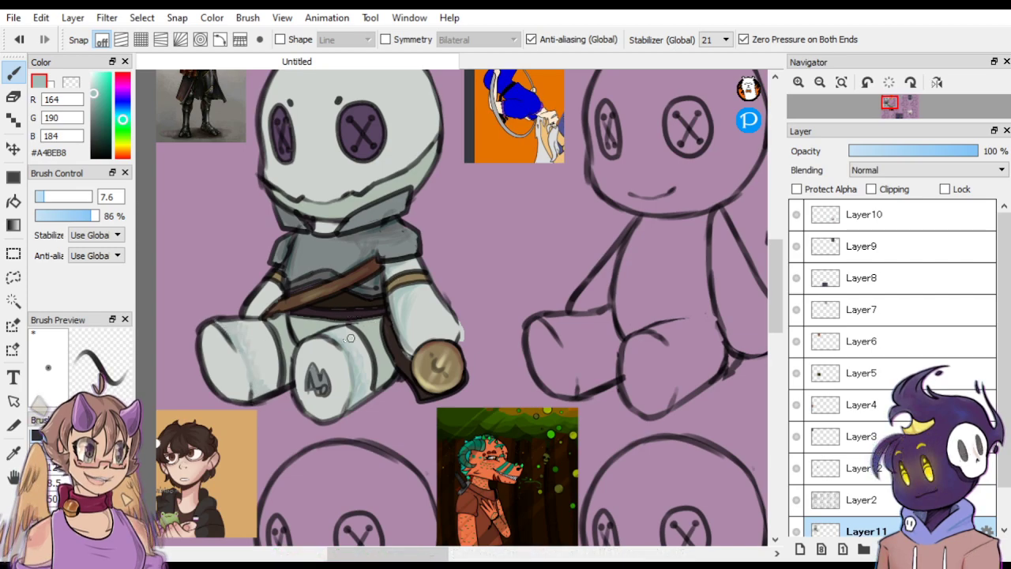
left_click(328, 360, "alt")
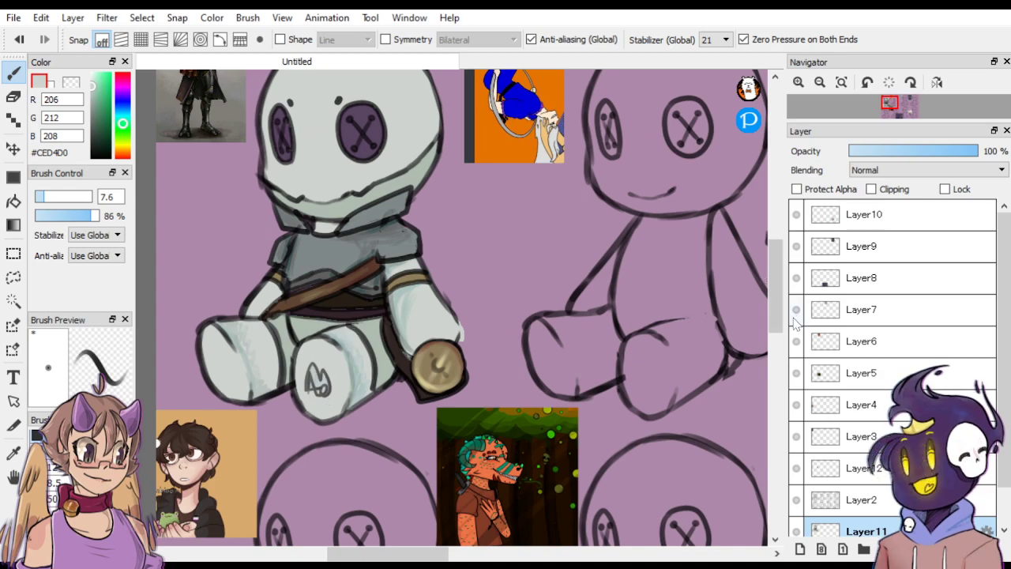
Paint muted blue #6A82B2 shadows on the lap below the belt and along the doll's lower jaw.
scroll(356, 308, "up", 2)
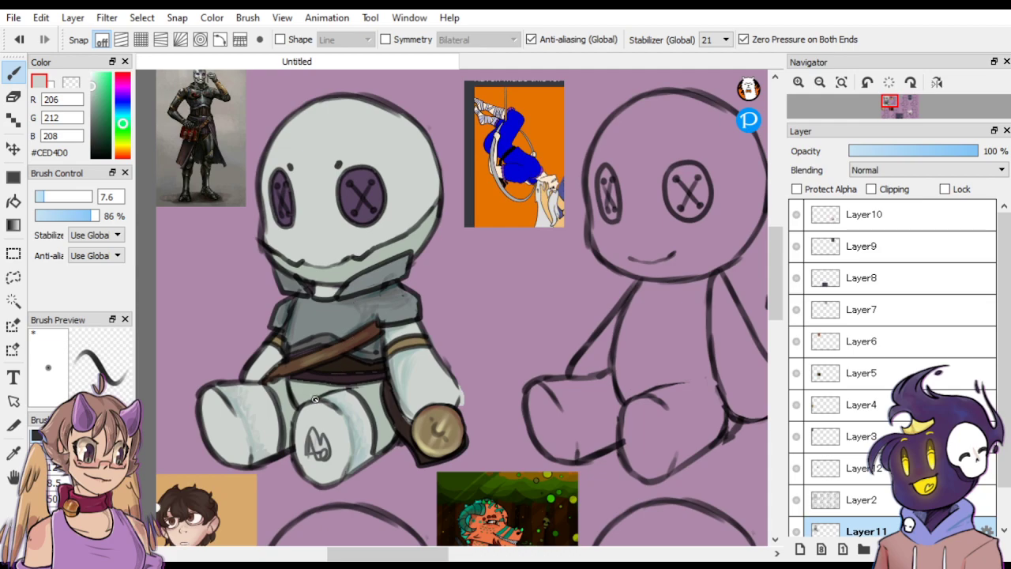
left_click(310, 389, "alt")
left_click(122, 133)
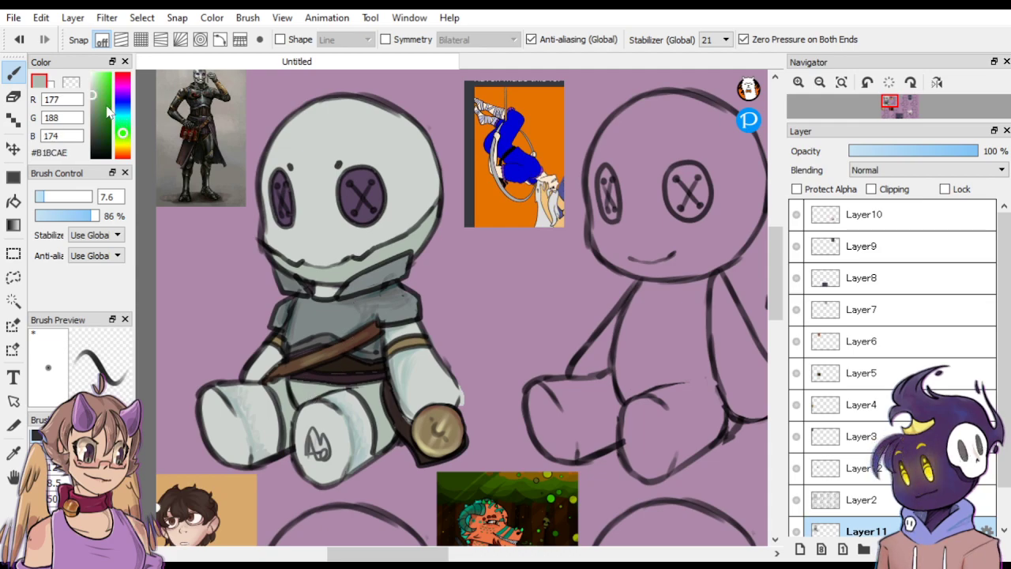
left_click(104, 105)
left_click_drag(123, 133, 123, 105)
left_click(101, 98)
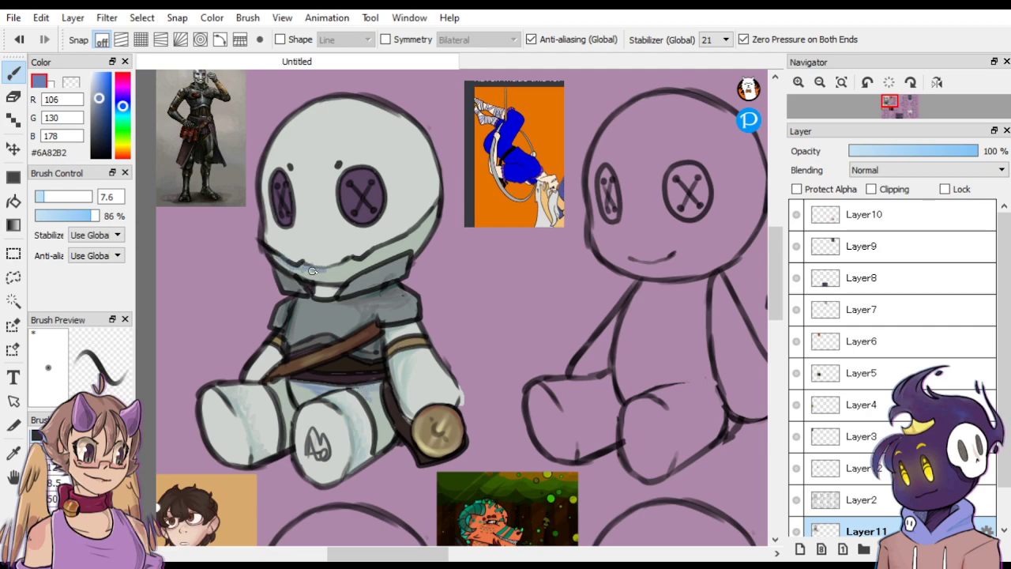
left_click_drag(376, 254, 413, 235)
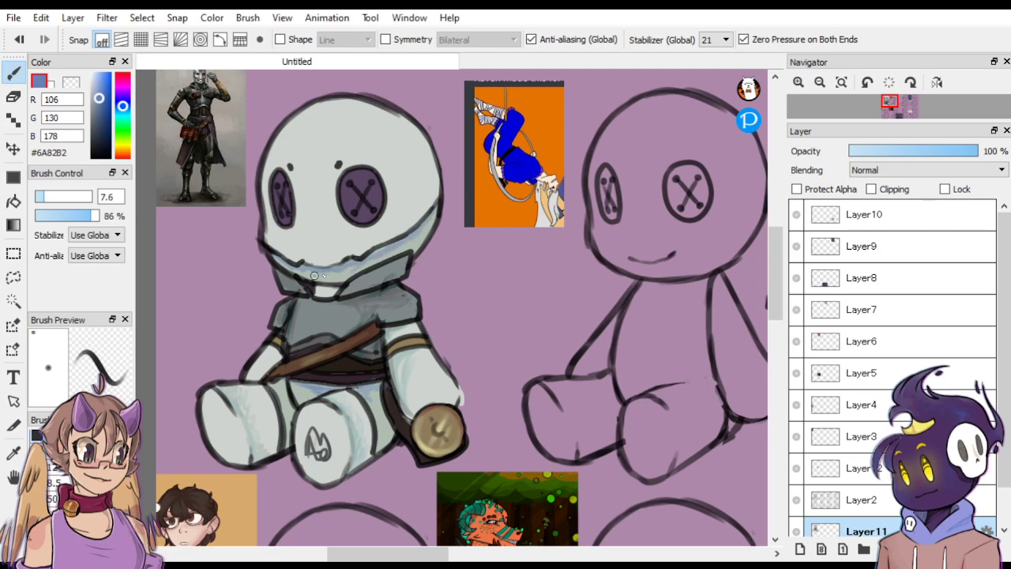
Add pale yellow-green #DEE8AB highlights to the collar and armored shirt.
left_click(123, 146)
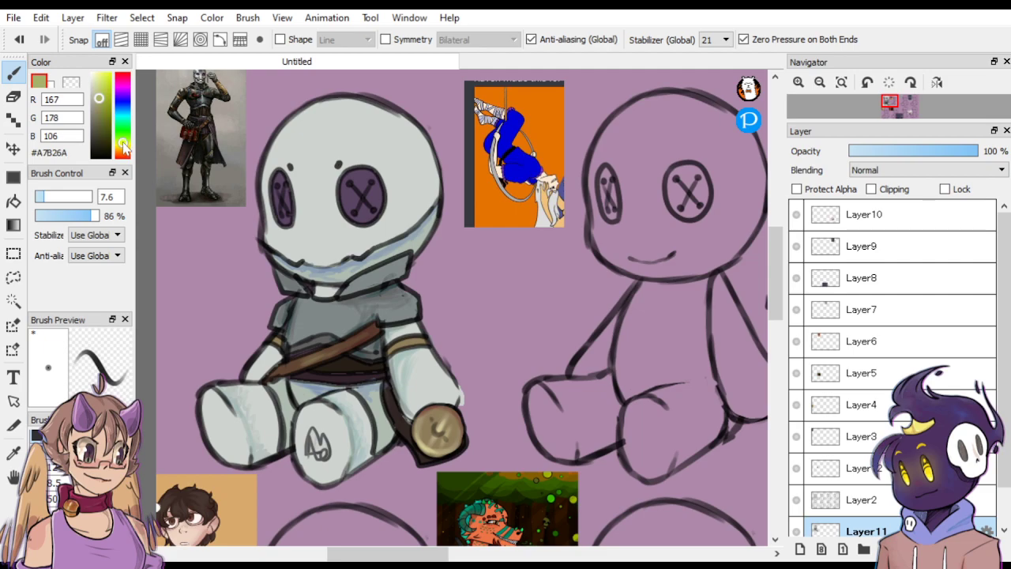
left_click(95, 80)
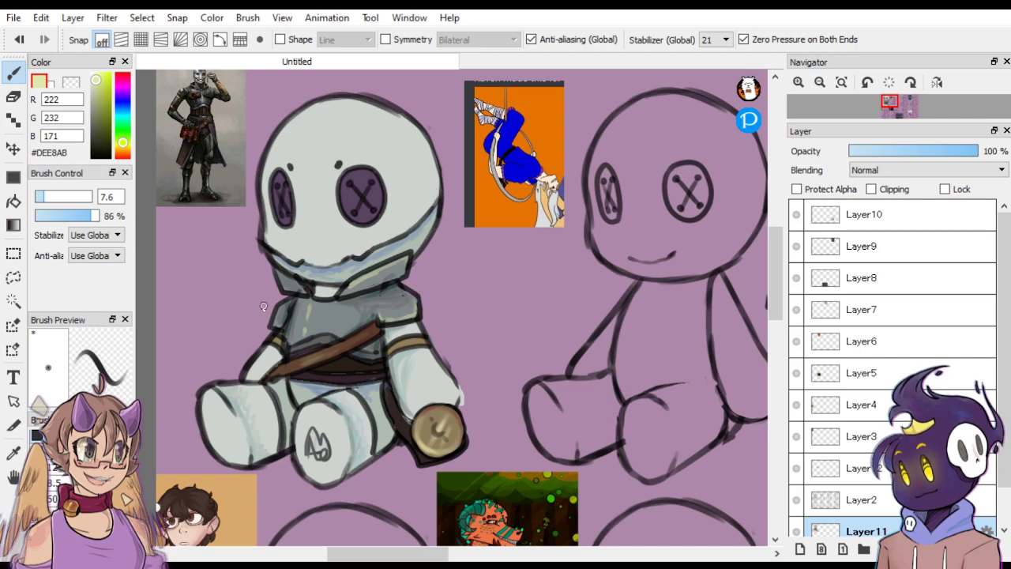
Darken the centers of the button eyes with deep purple #411D4E at brush size 23.
right_click(363, 177)
left_click(103, 132)
left_click(64, 196)
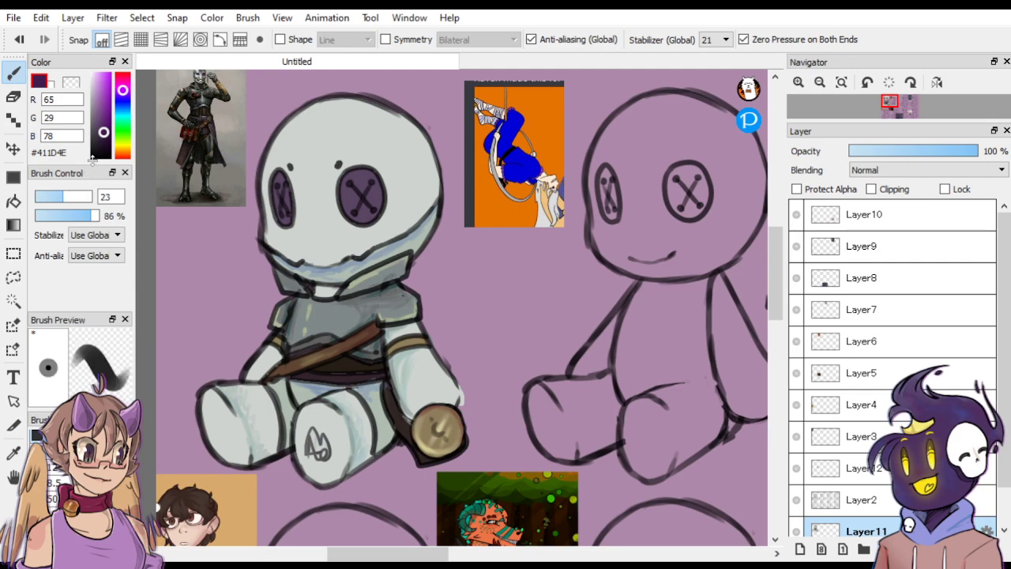
mouse_move(360, 190)
left_mouse_down()
mouse_move(362, 208)
mouse_move(369, 178)
mouse_move(354, 208)
left_mouse_up()
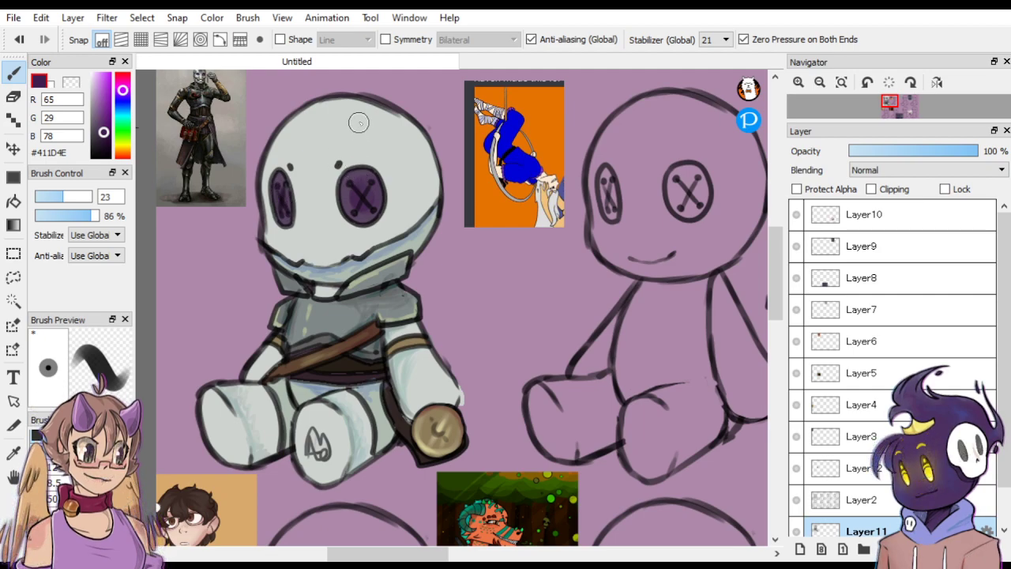
Lighten the button eyes with pale purple #A991B2 at brush sizes 17 and 10.3.
left_click(97, 114)
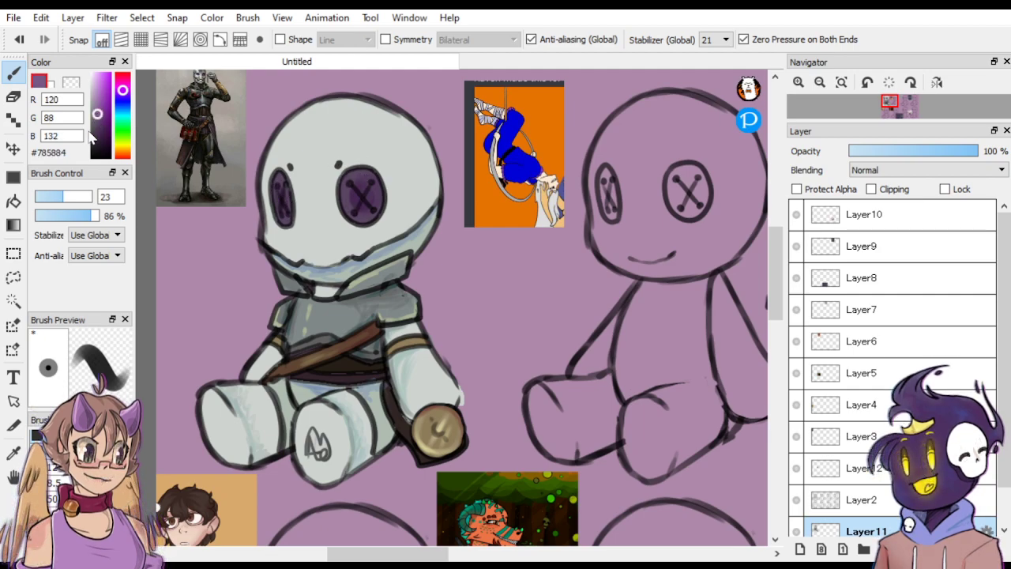
left_click(57, 199)
left_click(94, 98)
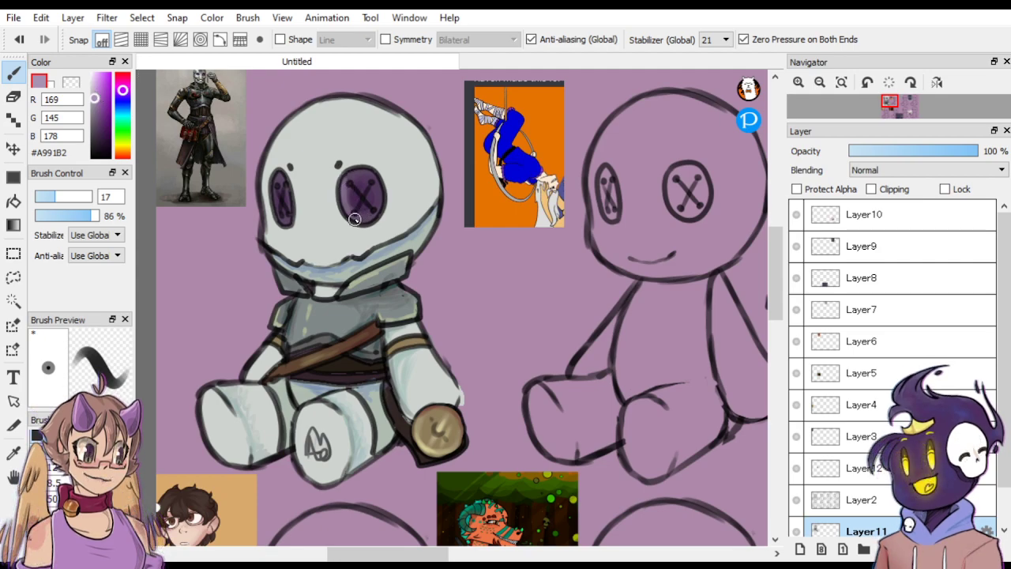
left_click_drag(280, 186, 283, 213)
left_click(42, 198)
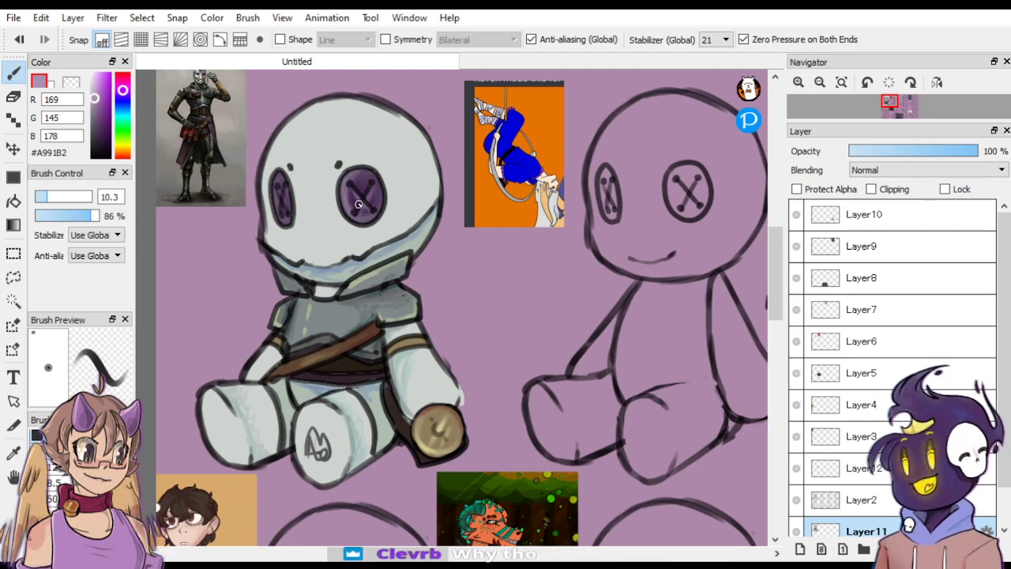
Tint both button eyes with deep blue #3E3F8B at brush size 21.
left_click(122, 101)
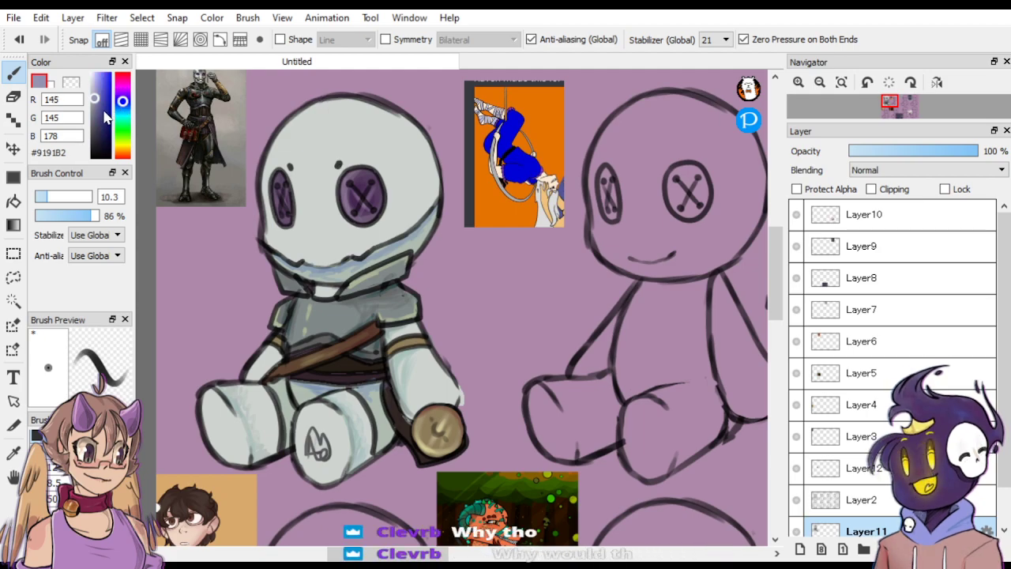
left_click(102, 111)
left_click(61, 197)
mouse_move(363, 202)
left_mouse_down()
mouse_move(371, 209)
mouse_move(370, 183)
left_mouse_up()
mouse_move(287, 207)
left_mouse_down()
mouse_move(280, 221)
mouse_move(294, 220)
left_mouse_up()
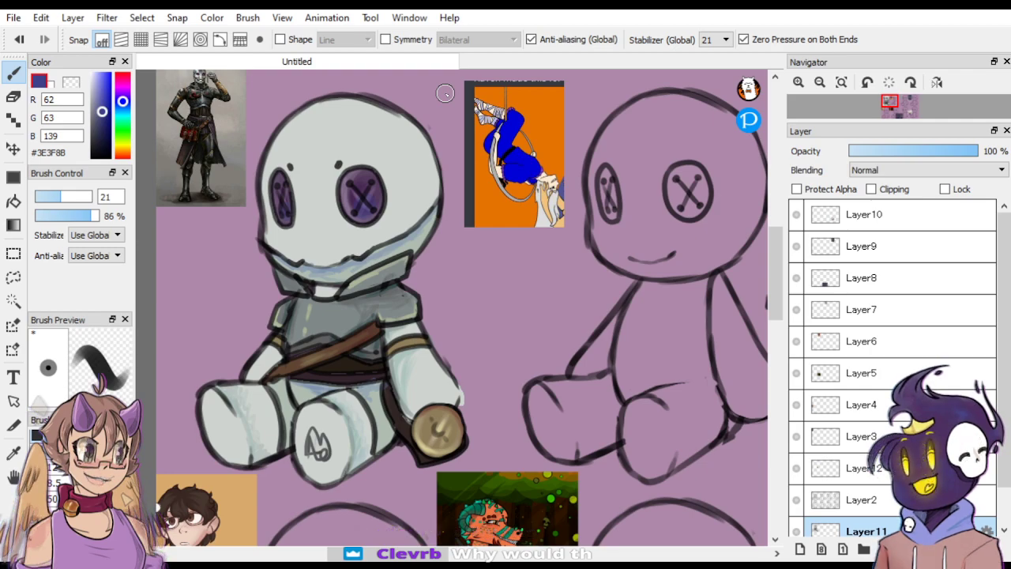
left_click(53, 197)
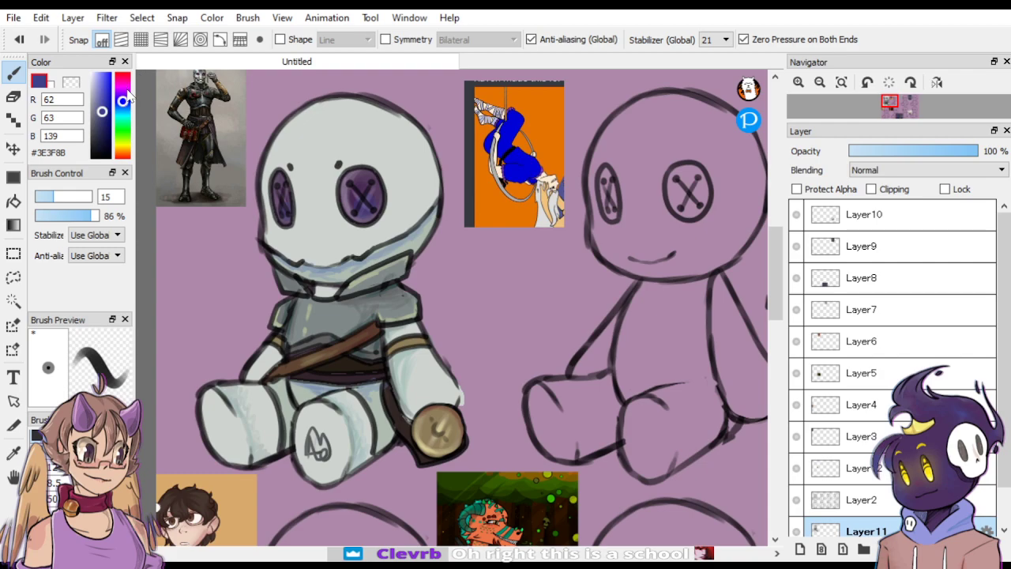
left_click(42, 196)
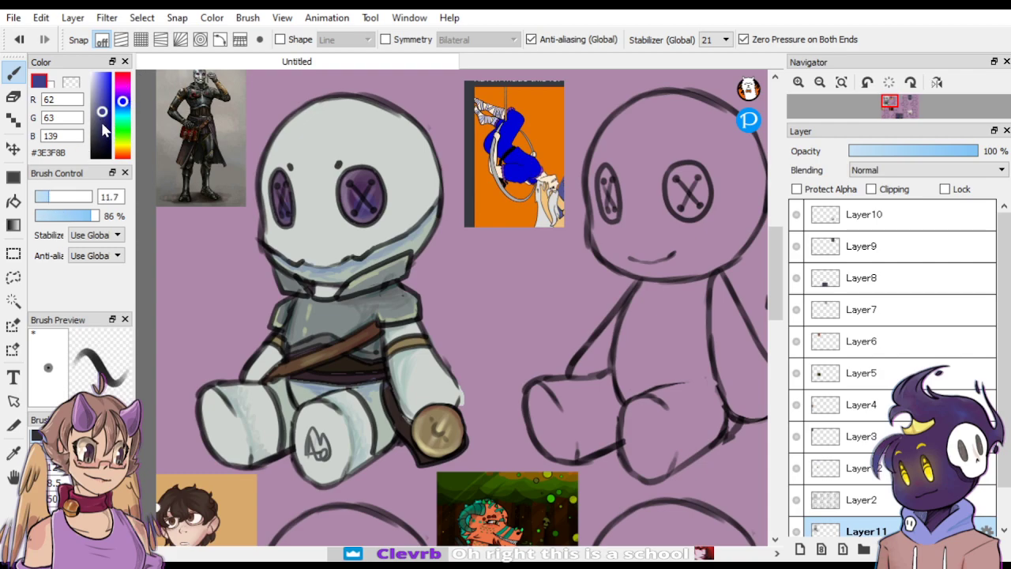
left_click(102, 124)
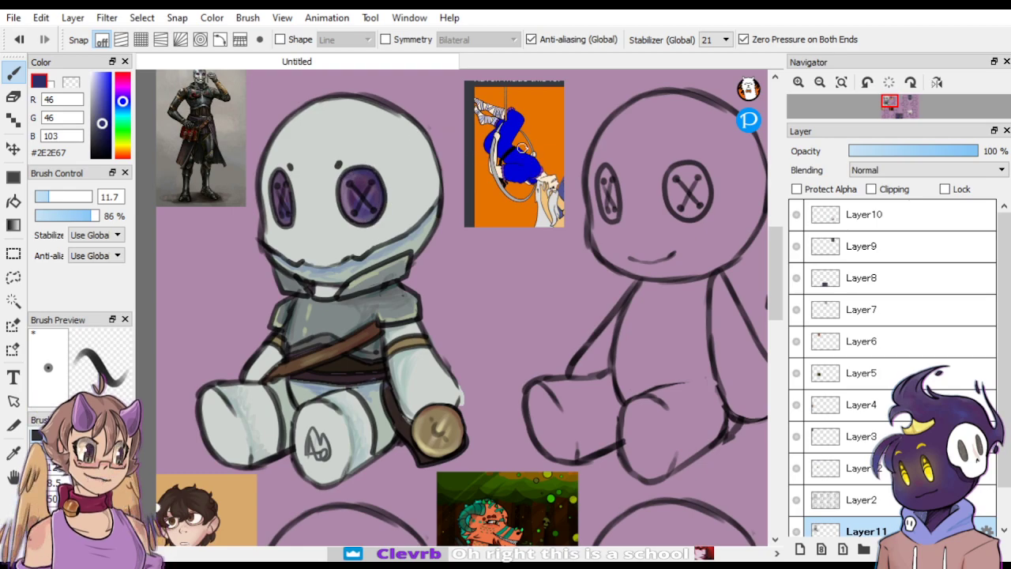
scroll(653, 129, "down", 6)
scroll(637, 136, "up", 3)
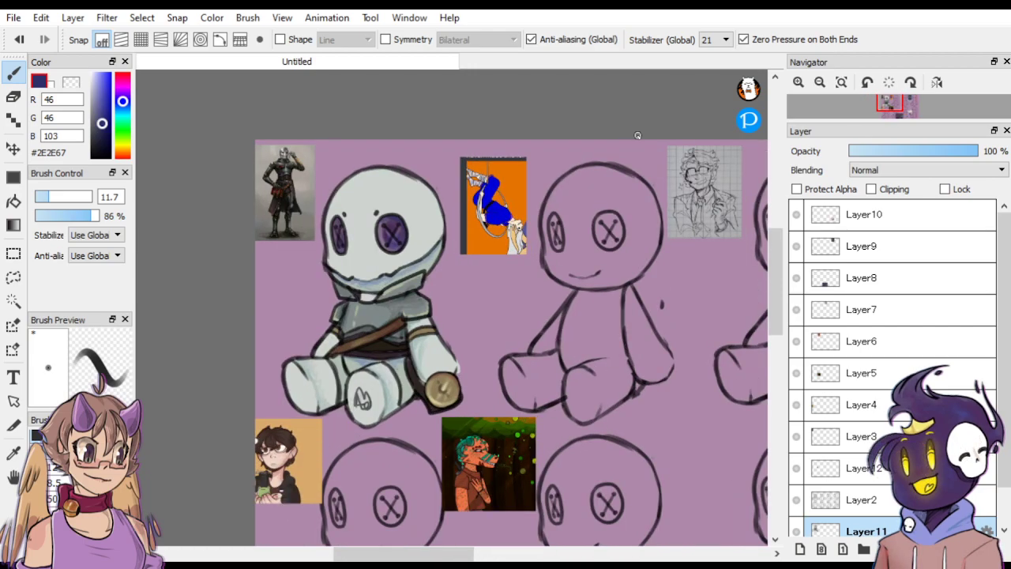
scroll(637, 136, "up", 2)
Sample the doll head's pale grey, shift it to light cyan #B1E8EF, and set the brush size to 29.
left_click(312, 135, "alt")
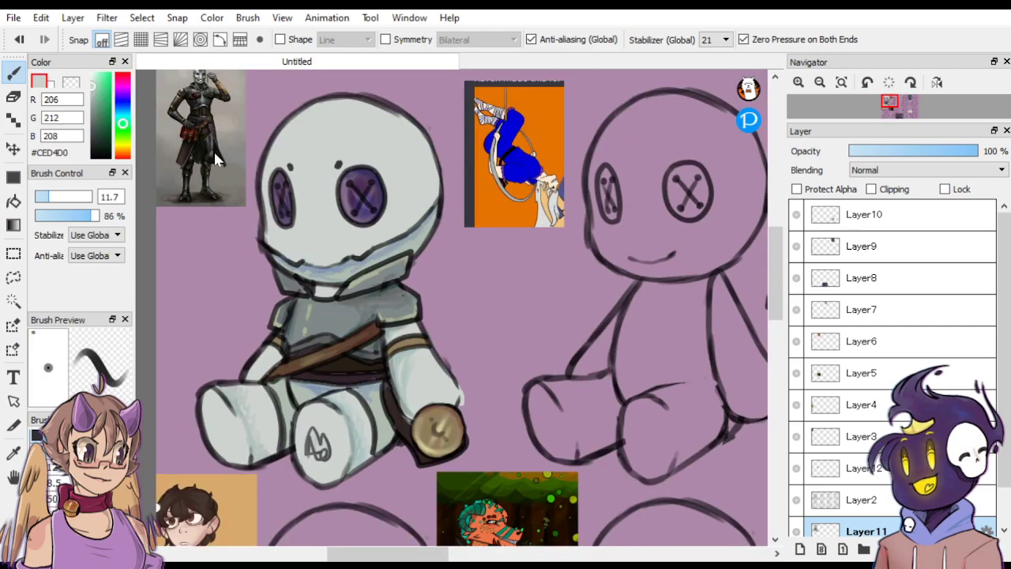
left_click(123, 115)
left_click(95, 78)
left_click(67, 197)
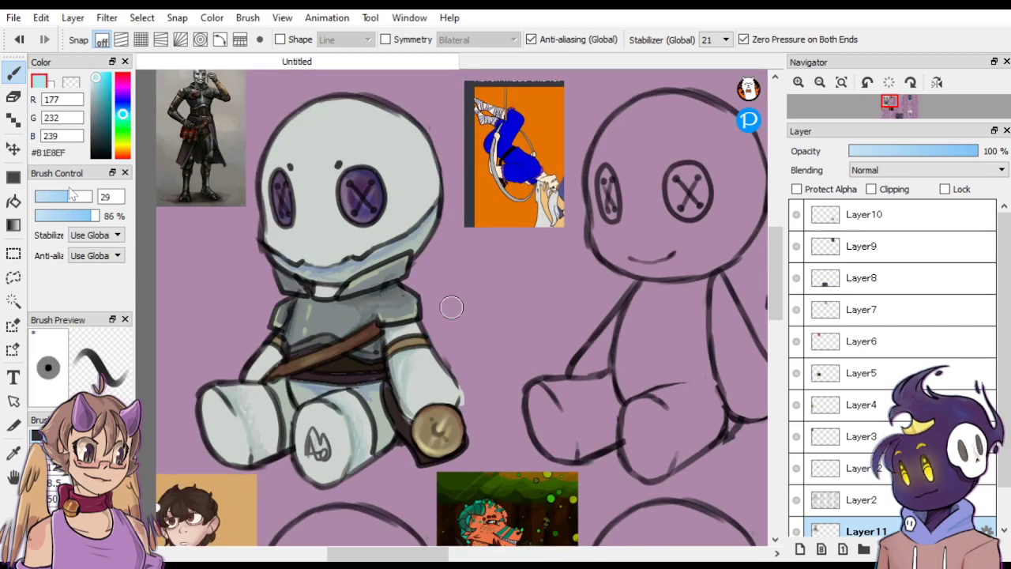
Brush soft light blue (#B1E8EF) shading onto the upper part of the armoured doll's head with a size 31 brush.
mouse_move(333, 142)
left_mouse_down()
mouse_move(336, 114)
mouse_move(293, 147)
mouse_move(345, 112)
left_mouse_up()
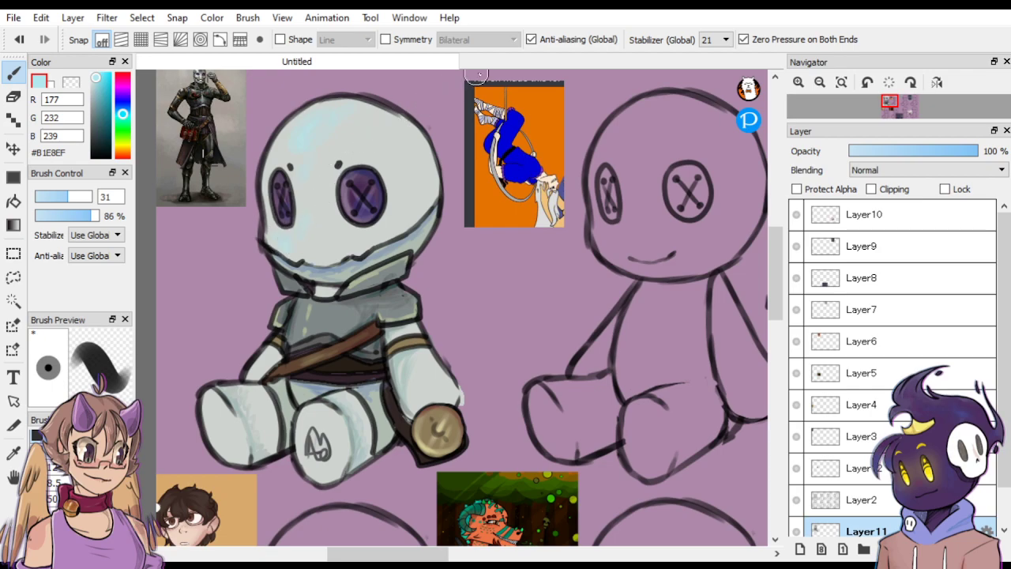
key("ctrl+minus")
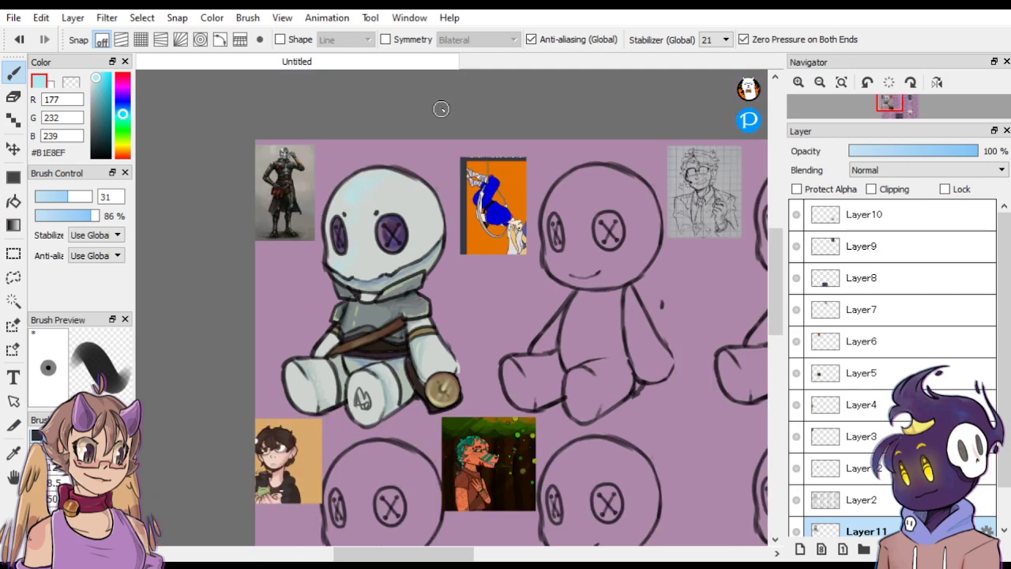
key("ctrl+plus")
Paint a white highlight on the doll's head with a size 10 pen, and add a new layer above Layer12.
left_click(92, 75)
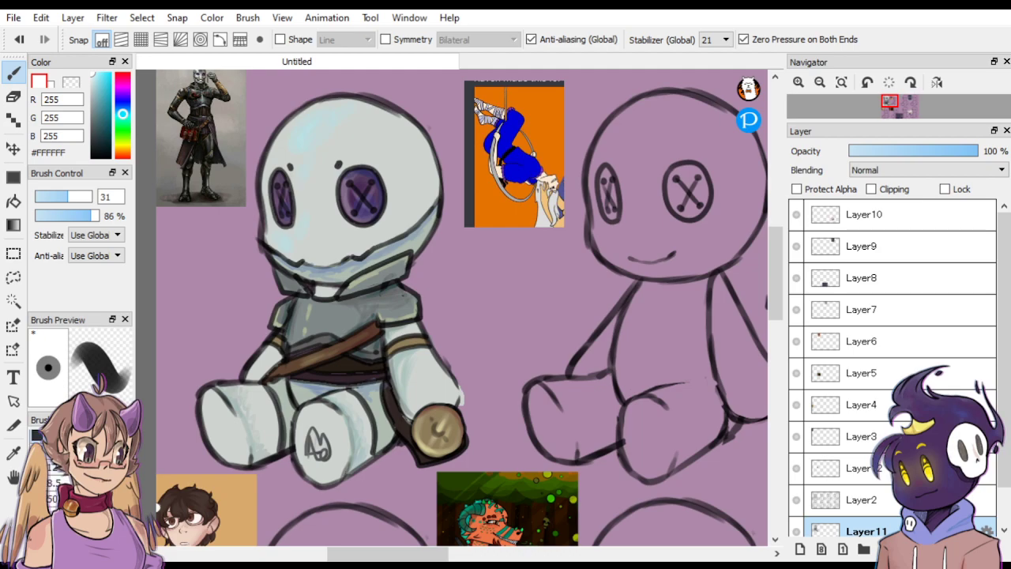
left_click(54, 494)
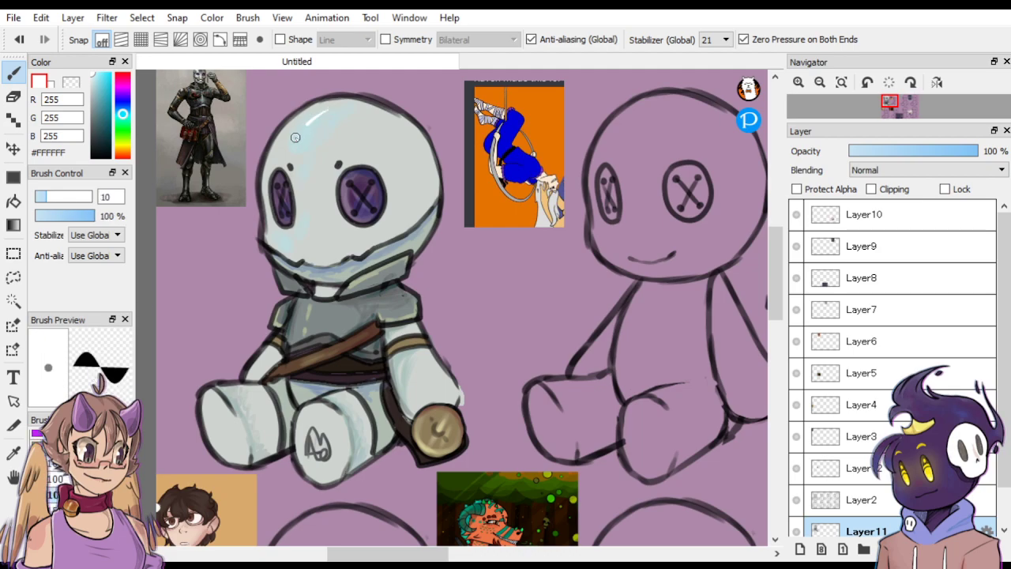
left_click_drag(294, 138, 332, 112)
left_click(856, 472)
left_click(800, 550)
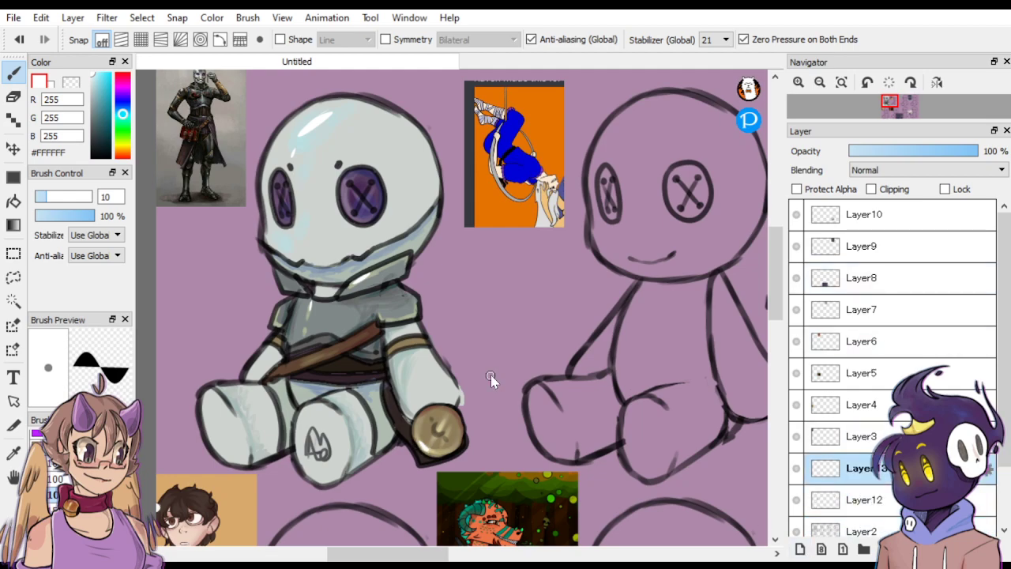
Toggle Layer12's visibility off and on to check which parts of the doll it holds.
left_click(838, 530)
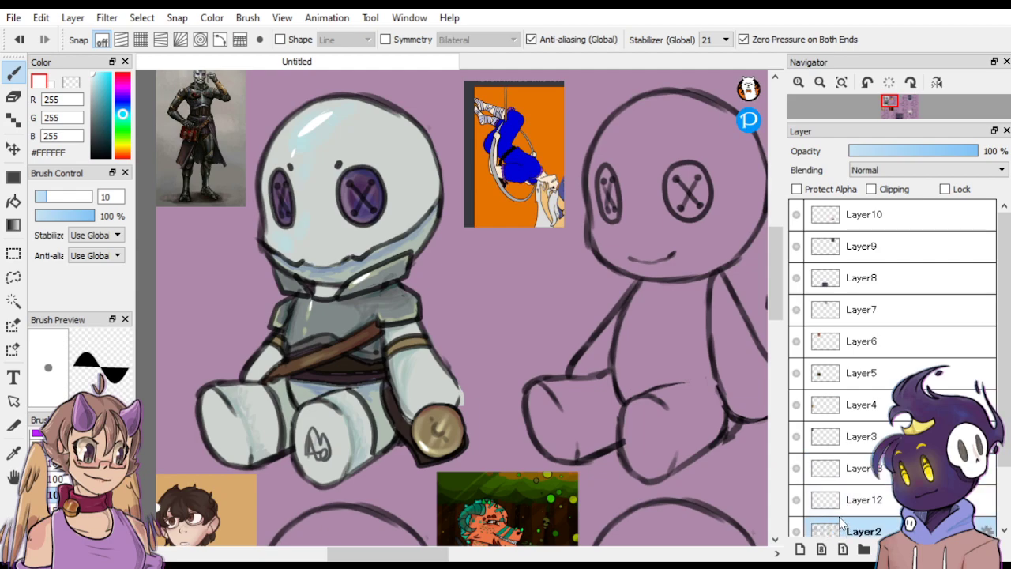
left_click(798, 499)
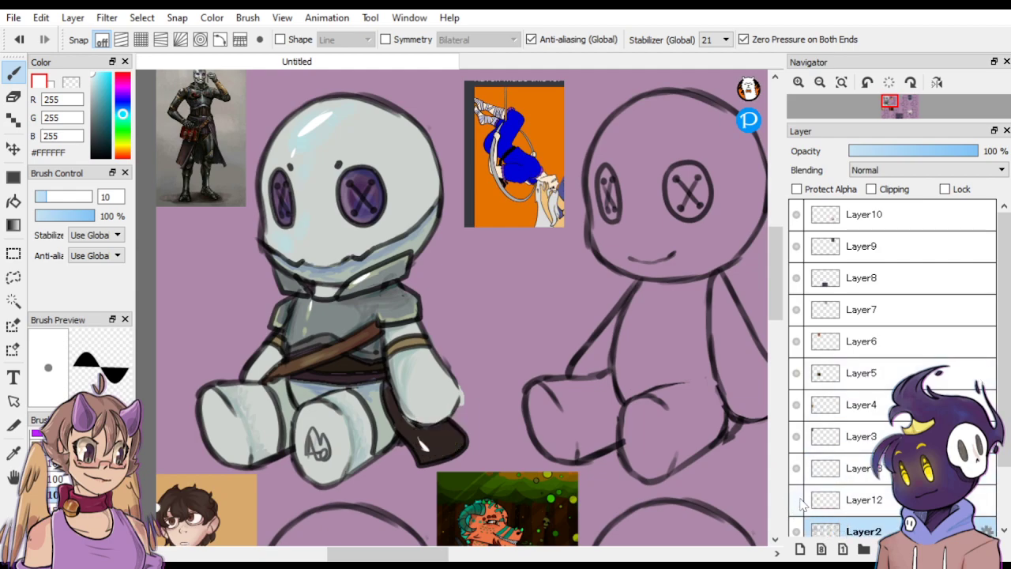
left_click(797, 501)
Hide the reference picture layers Layer3, Layer4, Layer5 and Layer6.
left_click(808, 468)
left_click(796, 436)
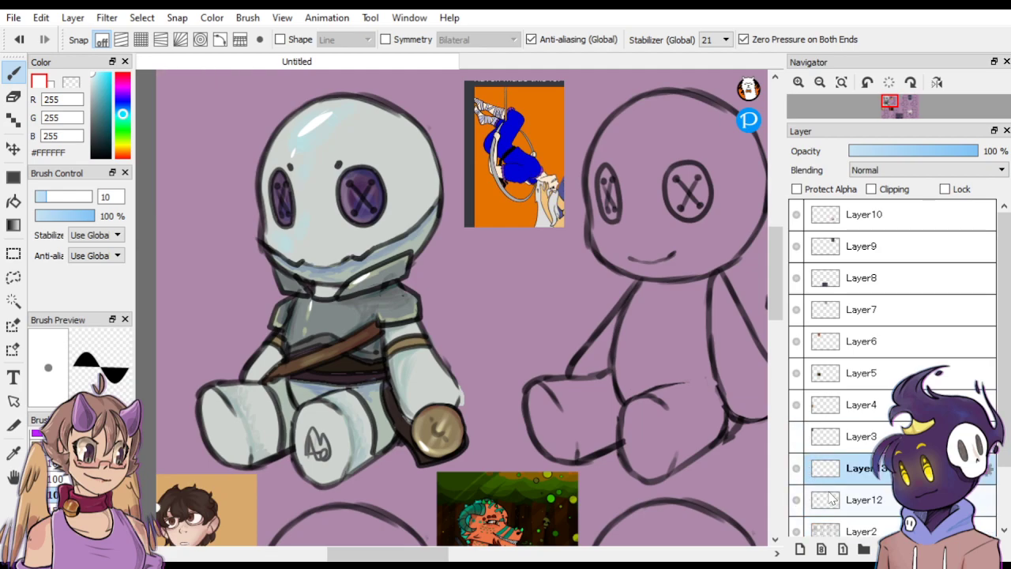
left_click(796, 405)
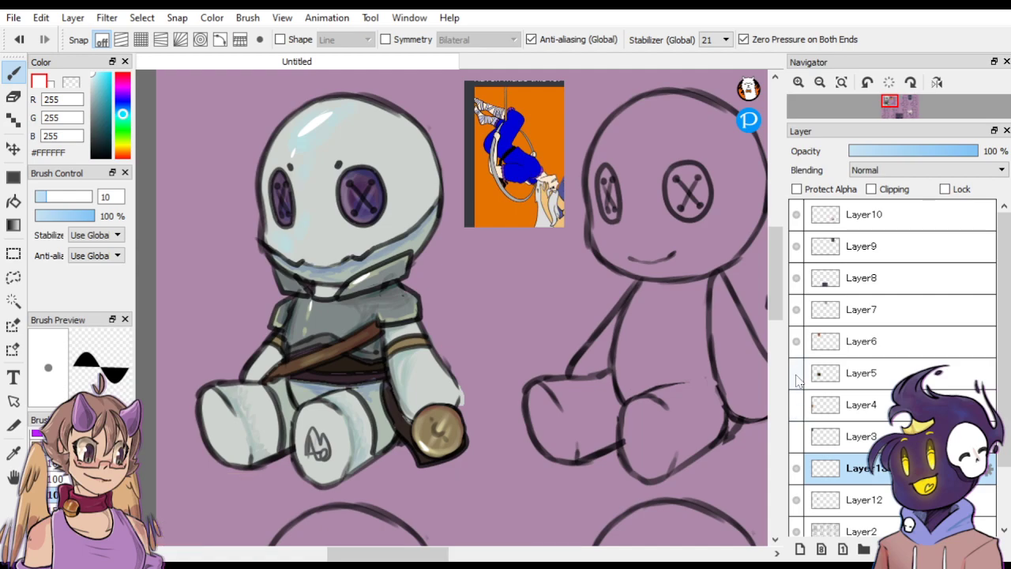
left_click(797, 372)
left_click(797, 341)
key("ctrl+Down")
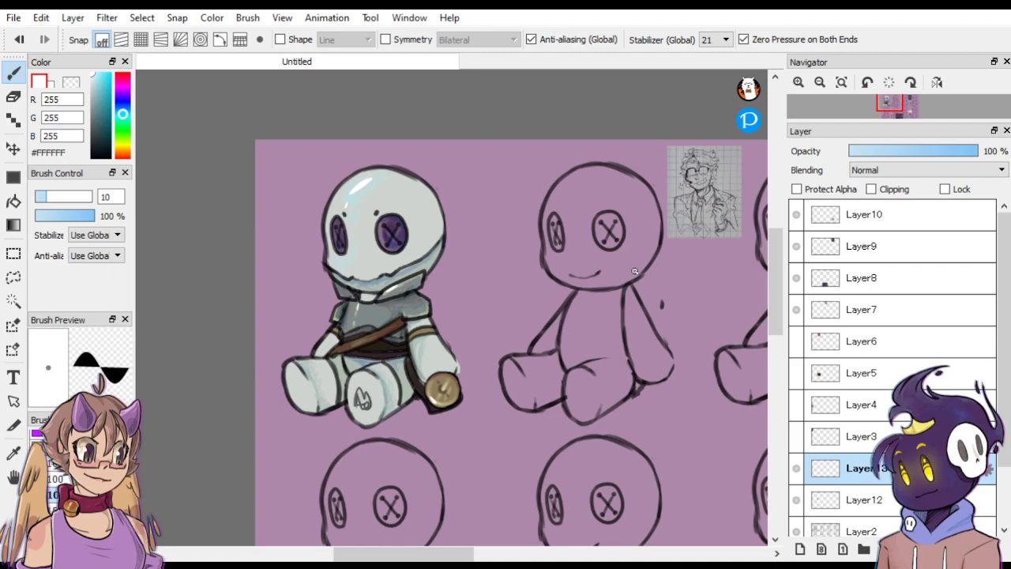
Merge Layer12 down into Layer2, and merge the result down into Layer11.
scroll(869, 395, "down", 3)
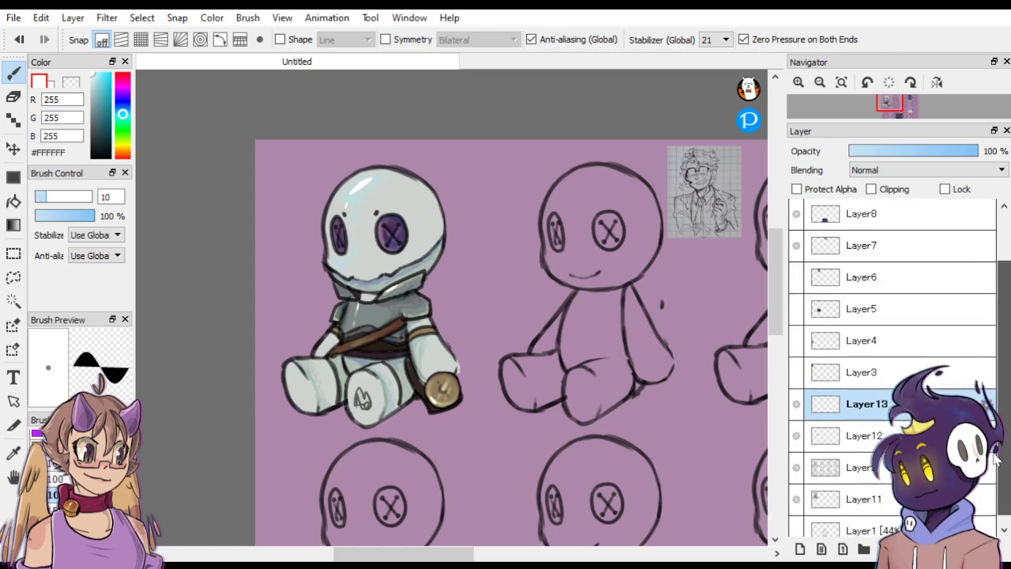
left_click(882, 424)
key("ctrl+e")
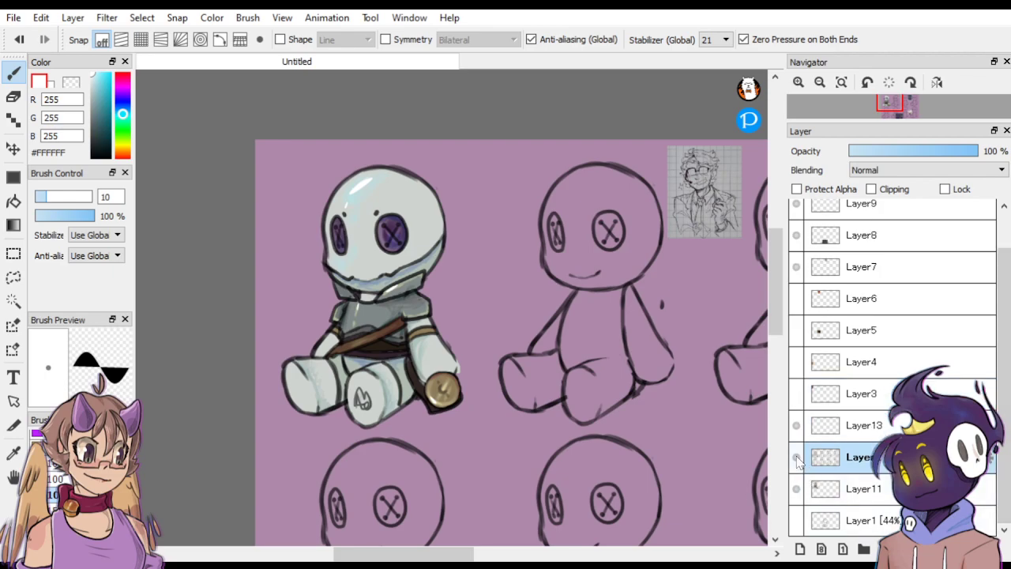
key("ctrl+e")
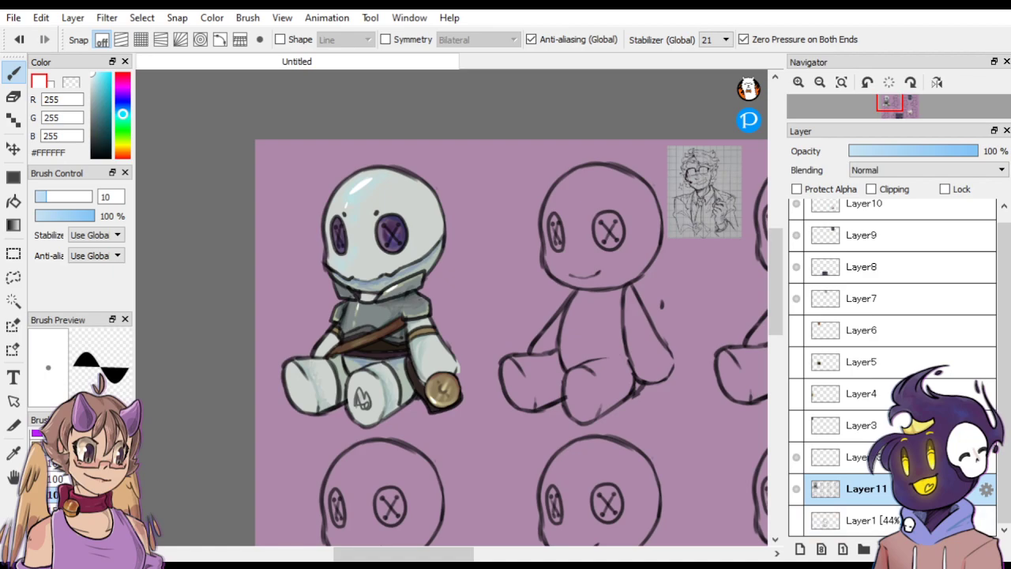
Frame the whole armoured doll with a rectangular selection and cut it from Layer11.
left_click(17, 251)
mouse_move(281, 447)
left_mouse_down()
mouse_move(456, 226)
mouse_move(270, 442)
mouse_move(262, 438)
mouse_move(277, 417)
mouse_move(417, 341)
mouse_move(270, 446)
left_mouse_up()
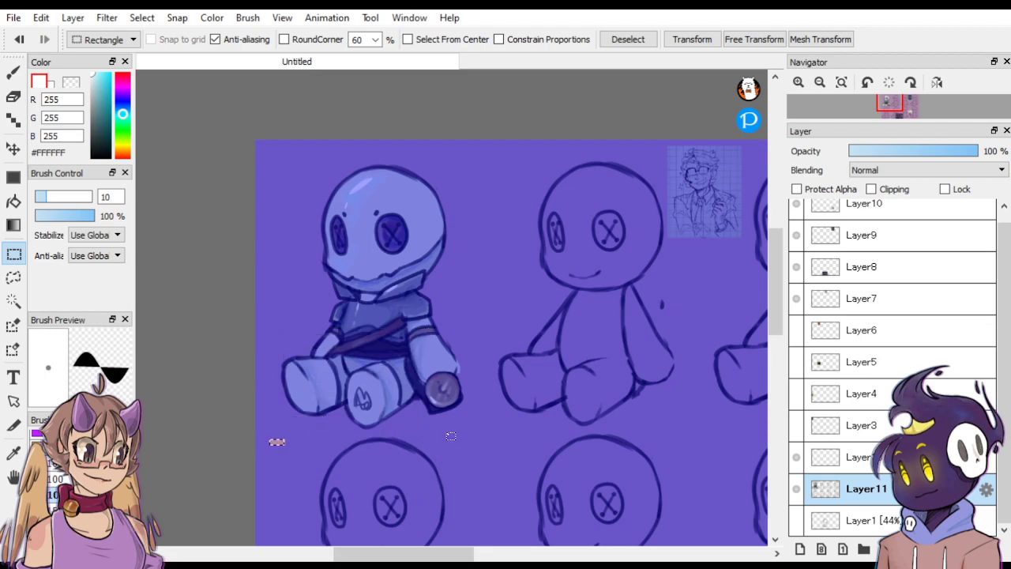
left_click_drag(472, 425, 261, 92)
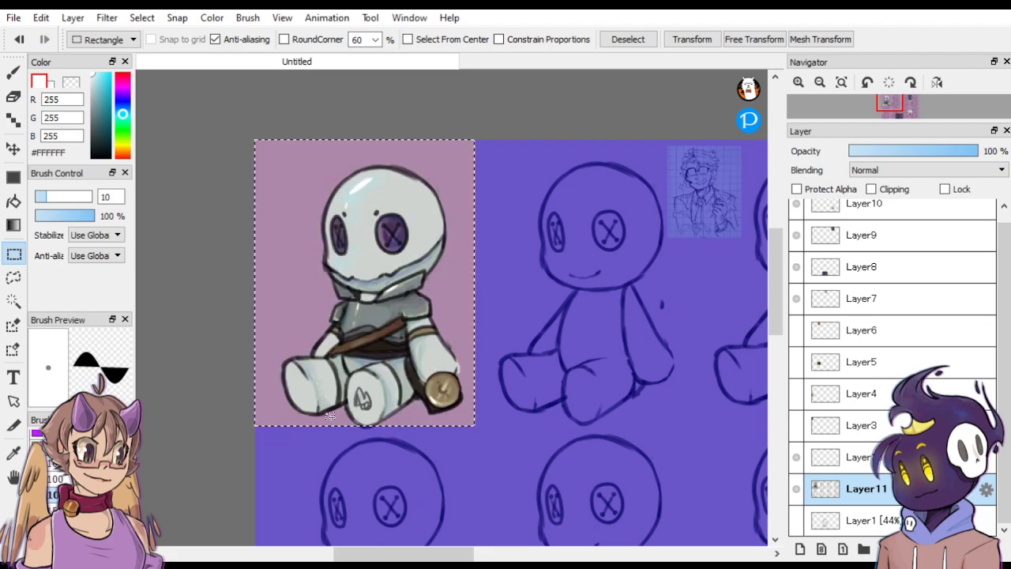
mouse_move(334, 420)
left_mouse_down()
mouse_move(377, 429)
mouse_move(341, 427)
left_mouse_up()
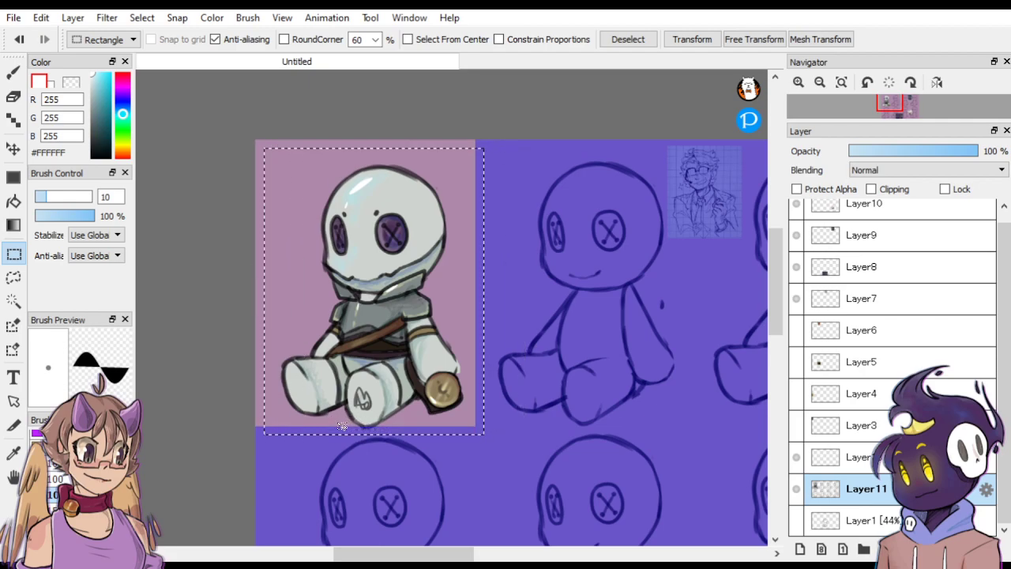
key("ctrl+x")
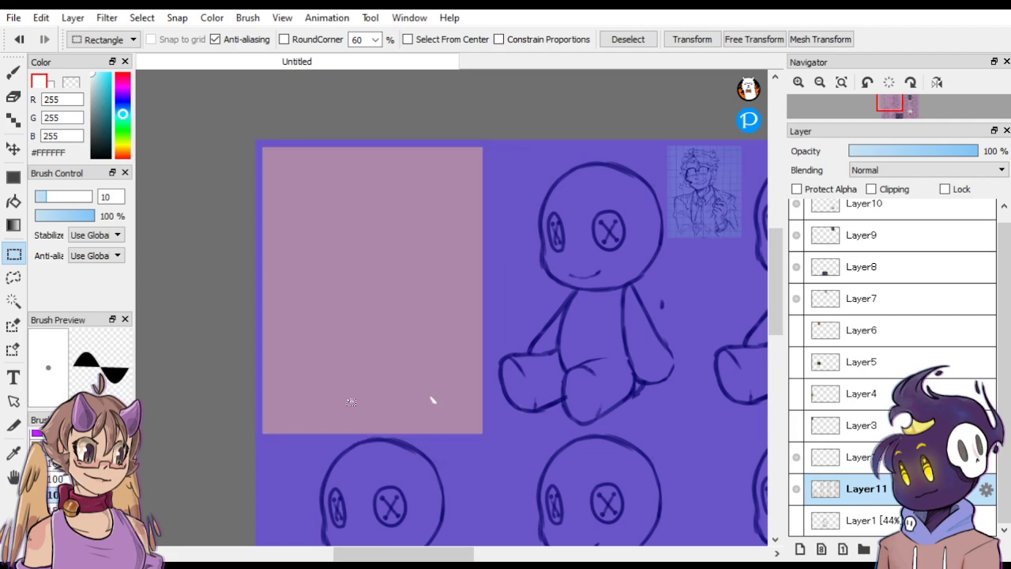
Undo the cut and create a new canvas from the doll in the clipboard.
key("ctrl+z")
key("ctrl+z")
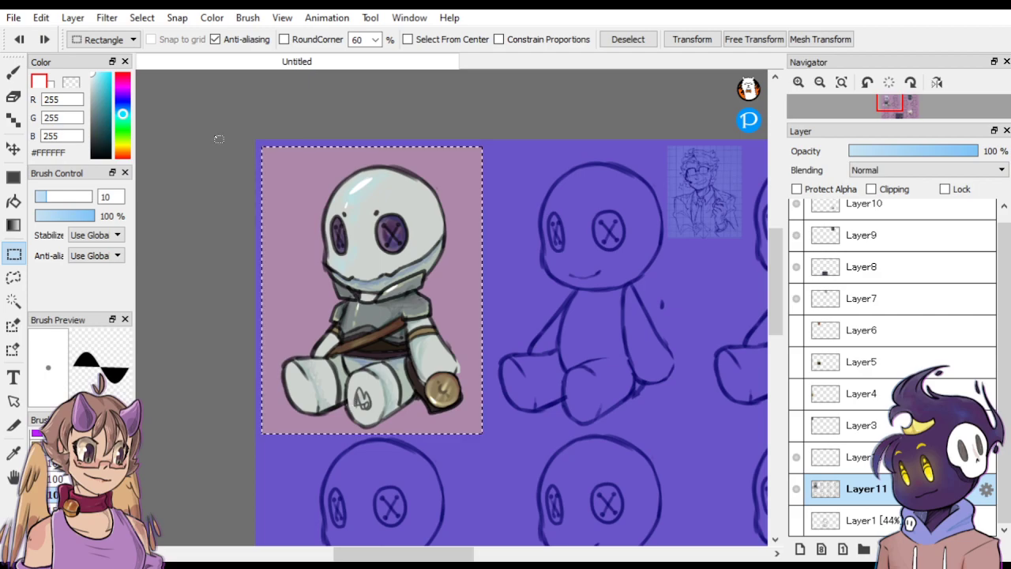
left_click(13, 17)
left_click(46, 53)
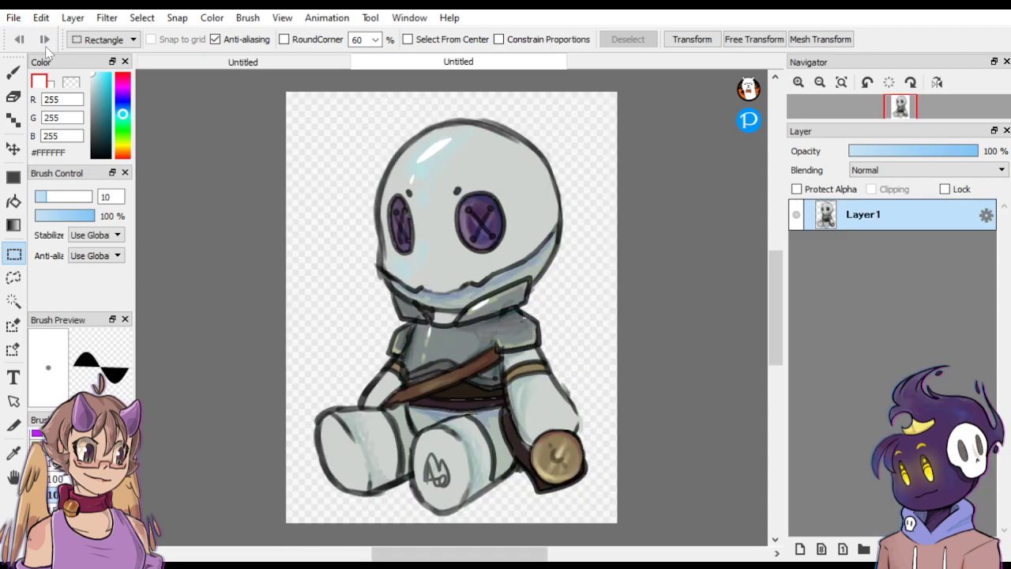
Add a new layer above the pasted doll and clip it to the layer below.
mouse_move(843, 100)
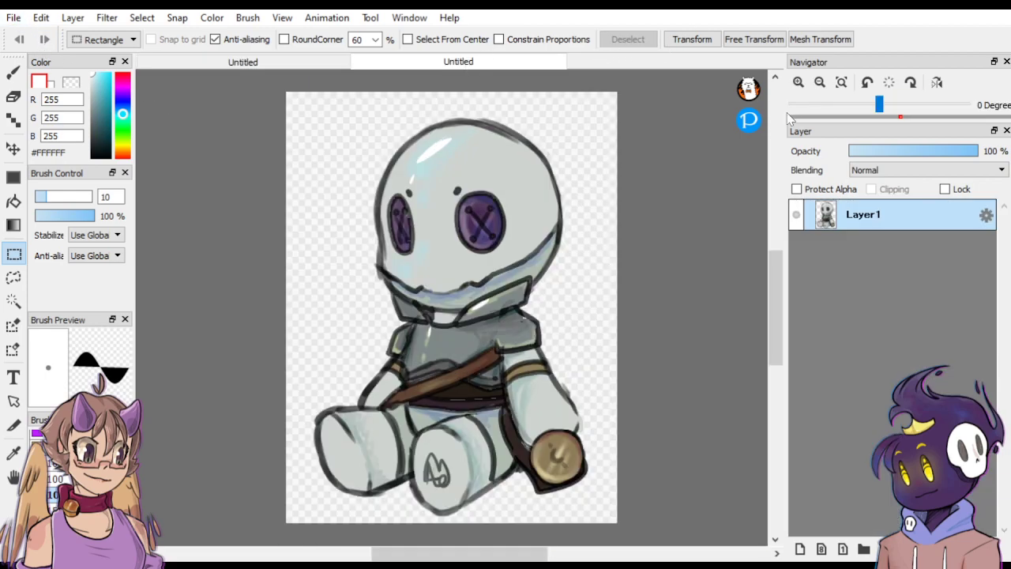
left_click(800, 548)
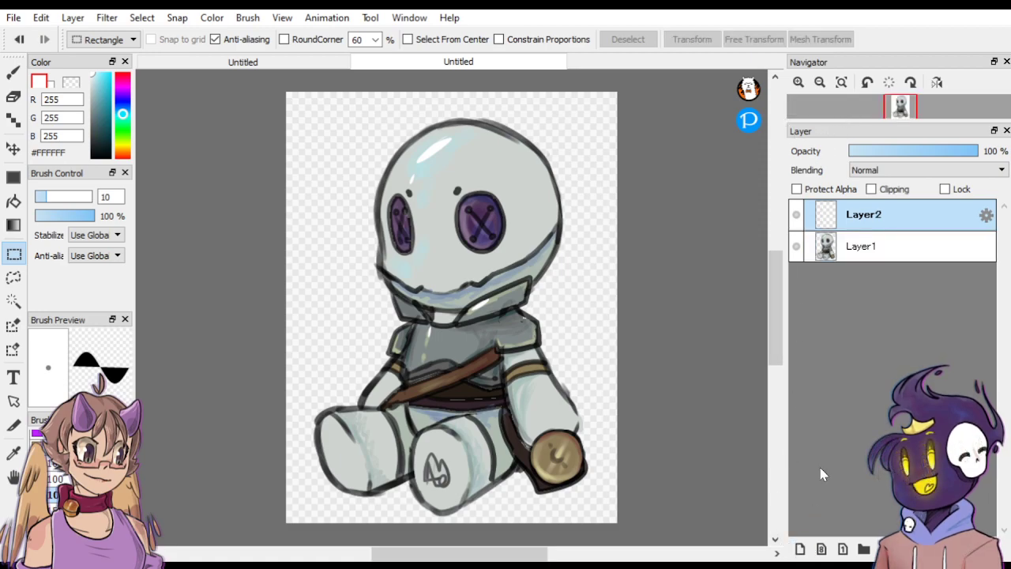
left_click(870, 190)
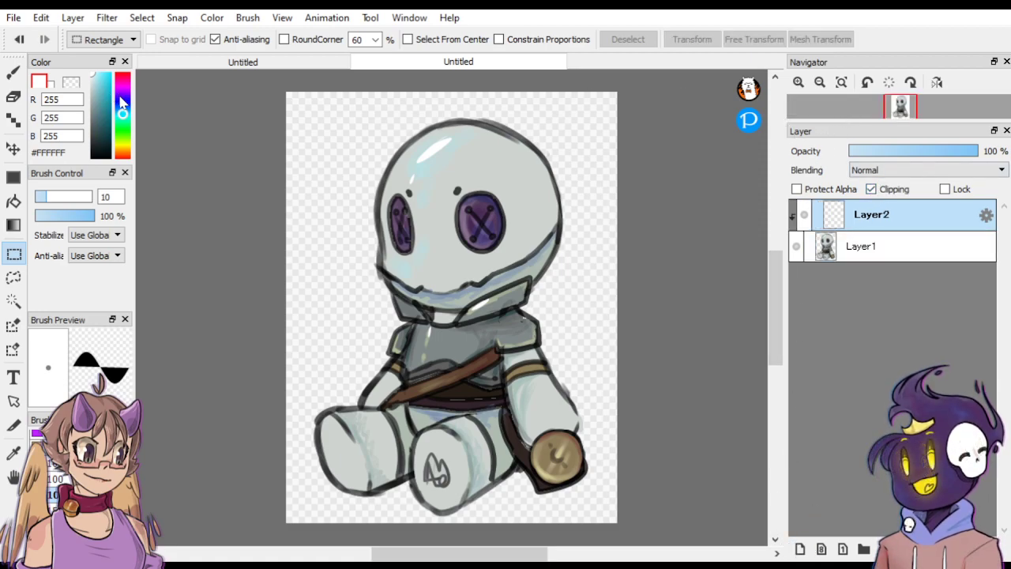
Paint pale yellow (#F6F4B6) light over the side of the head and body opposite the shield with a size 200 scatter brush.
left_click(123, 145)
left_click(96, 76)
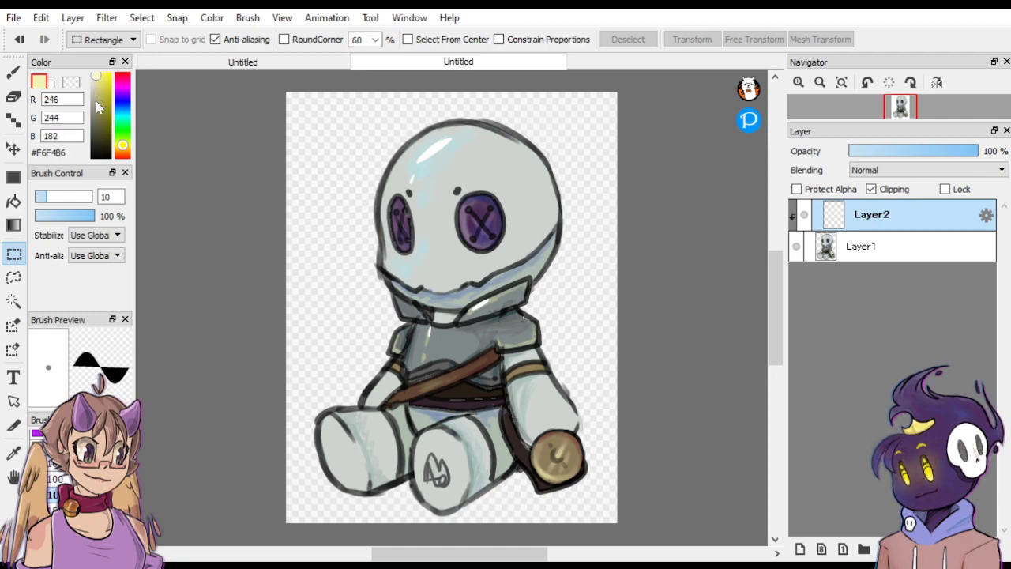
scroll(55, 473, "up", 2)
left_click(56, 437)
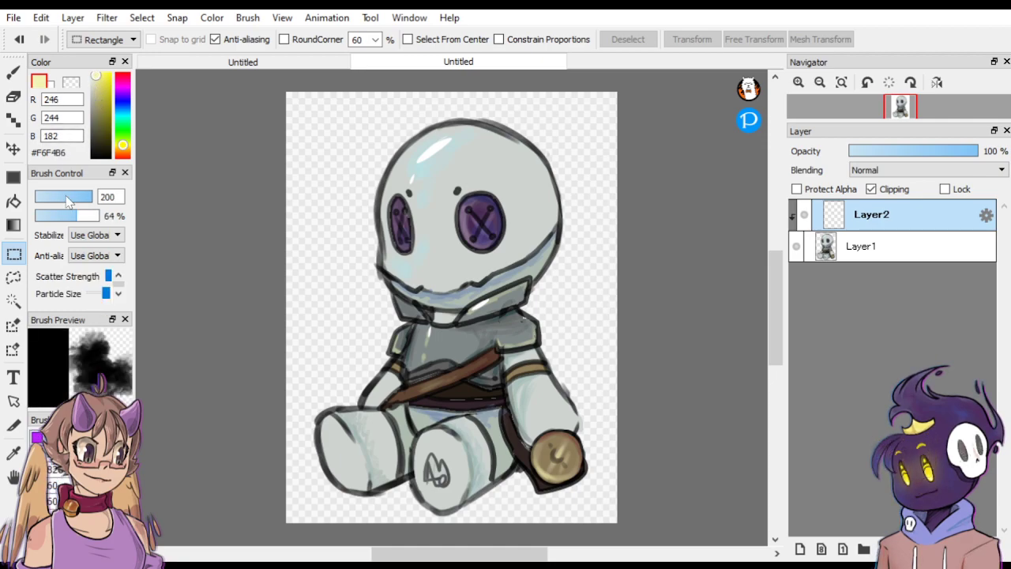
left_click(13, 73)
mouse_move(448, 149)
left_mouse_down()
mouse_move(420, 162)
mouse_move(370, 286)
mouse_move(410, 333)
mouse_move(327, 397)
mouse_move(328, 419)
mouse_move(350, 361)
left_mouse_up()
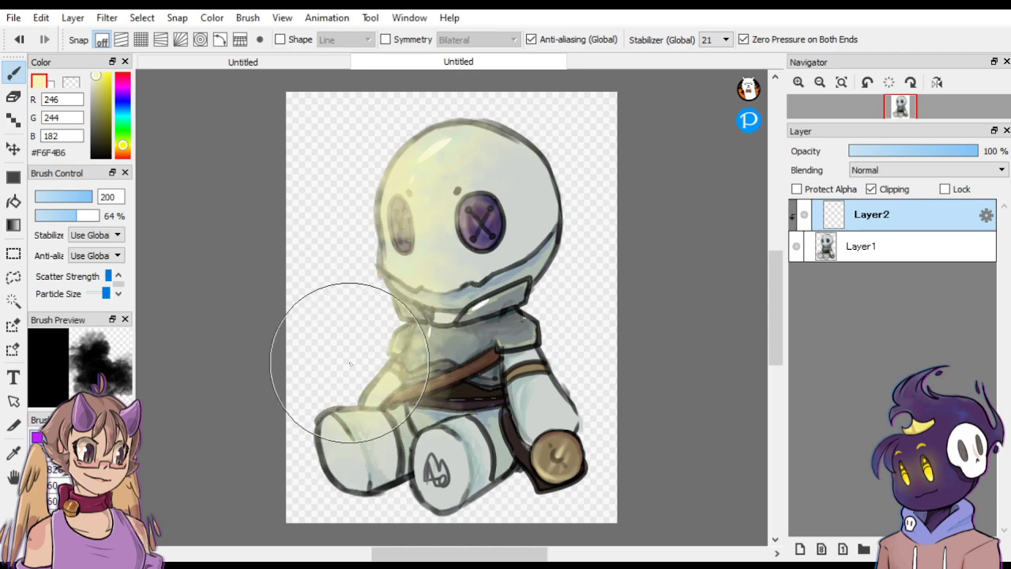
Add pale yellow highlights with a size 21 brush to the belt, collar, head, button eye, round shield, foot and arm.
left_click(59, 197)
mouse_move(491, 350)
left_mouse_down()
mouse_move(441, 381)
mouse_move(414, 374)
left_mouse_up()
mouse_move(494, 328)
left_mouse_down()
mouse_move(533, 337)
mouse_move(465, 319)
mouse_move(531, 282)
left_mouse_up()
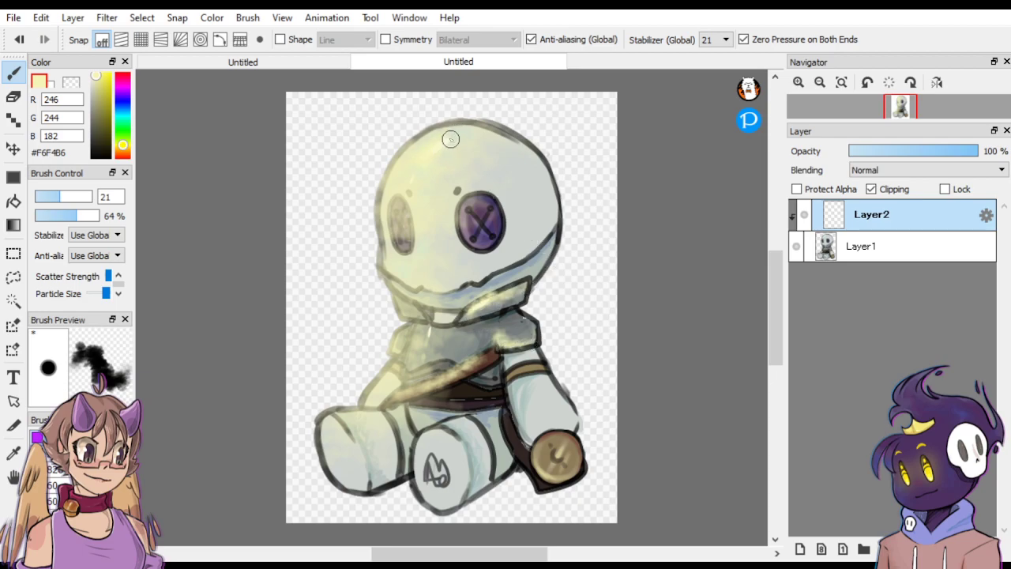
mouse_move(468, 199)
left_mouse_down()
mouse_move(483, 211)
mouse_move(472, 223)
left_mouse_up()
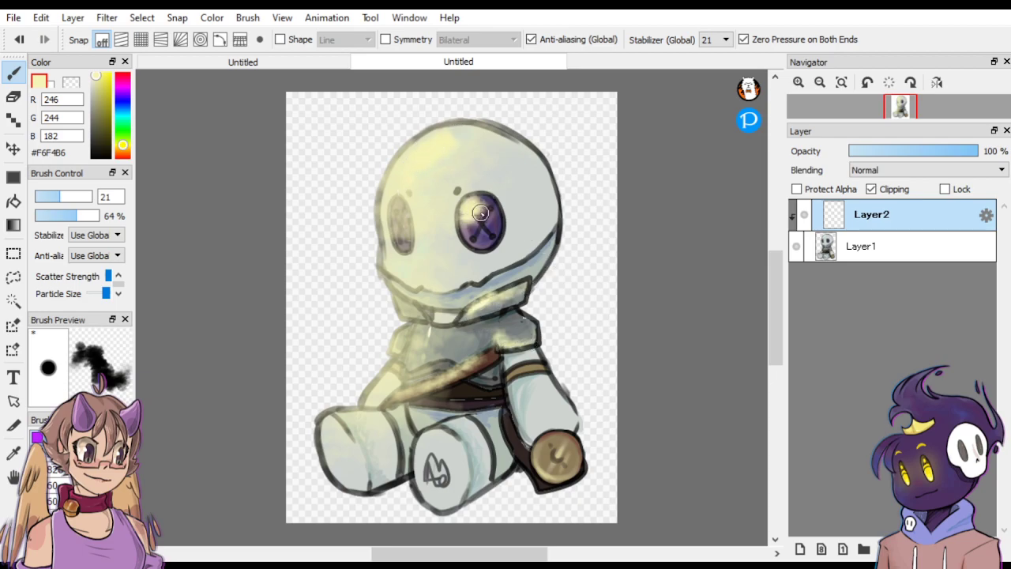
left_click_drag(553, 444, 551, 457)
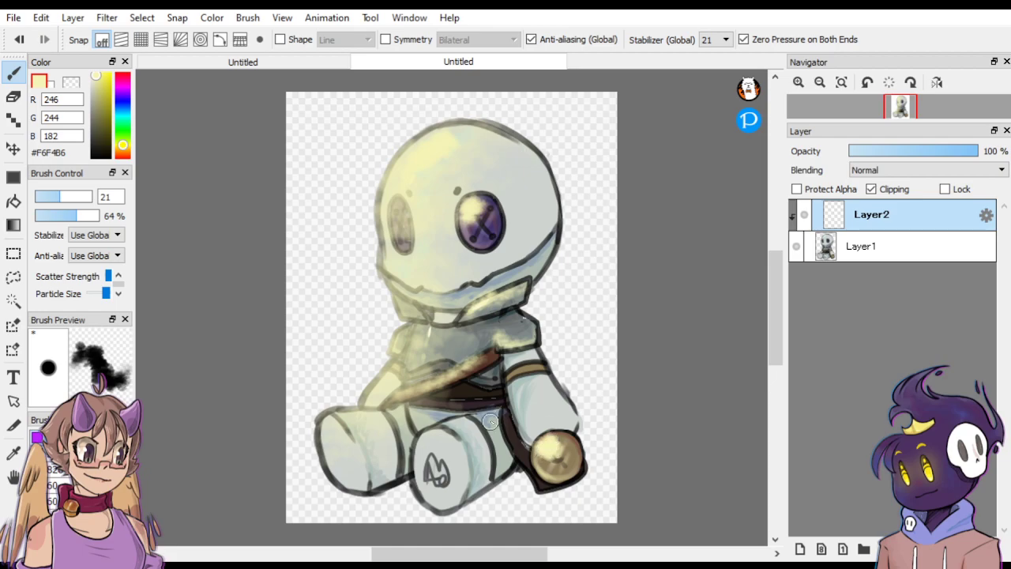
mouse_move(330, 427)
left_mouse_down()
mouse_move(325, 439)
mouse_move(378, 408)
left_mouse_up()
left_click_drag(396, 356, 368, 406)
Shade the doll's head edge, shoulder, shield arm, shield, legs and waist in dark purple (#25164B) with a size 42 brush.
left_click(123, 96)
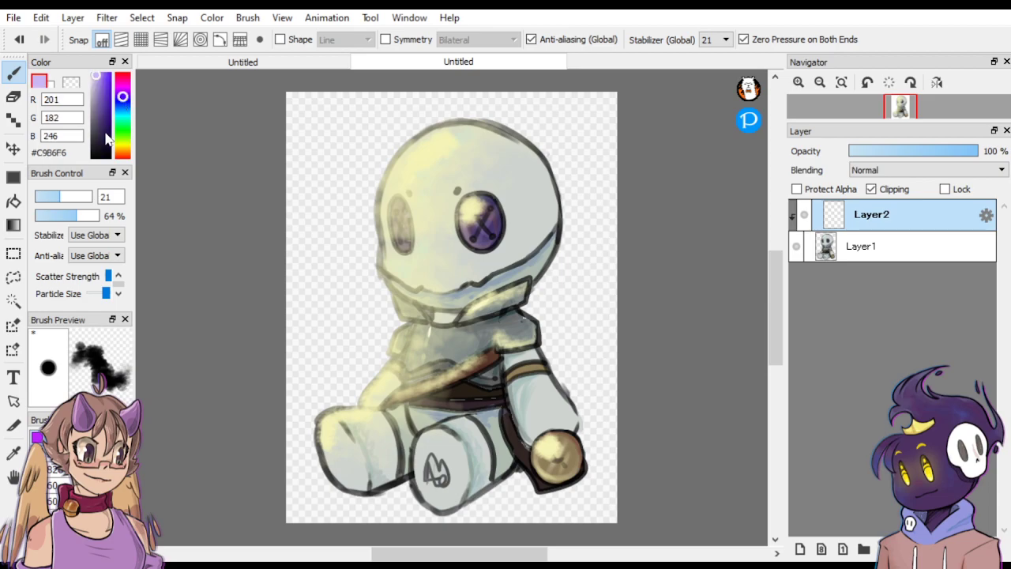
left_click(105, 132)
left_click(73, 197)
mouse_move(526, 135)
left_mouse_down()
mouse_move(553, 237)
mouse_move(534, 237)
mouse_move(545, 163)
mouse_move(561, 252)
left_mouse_up()
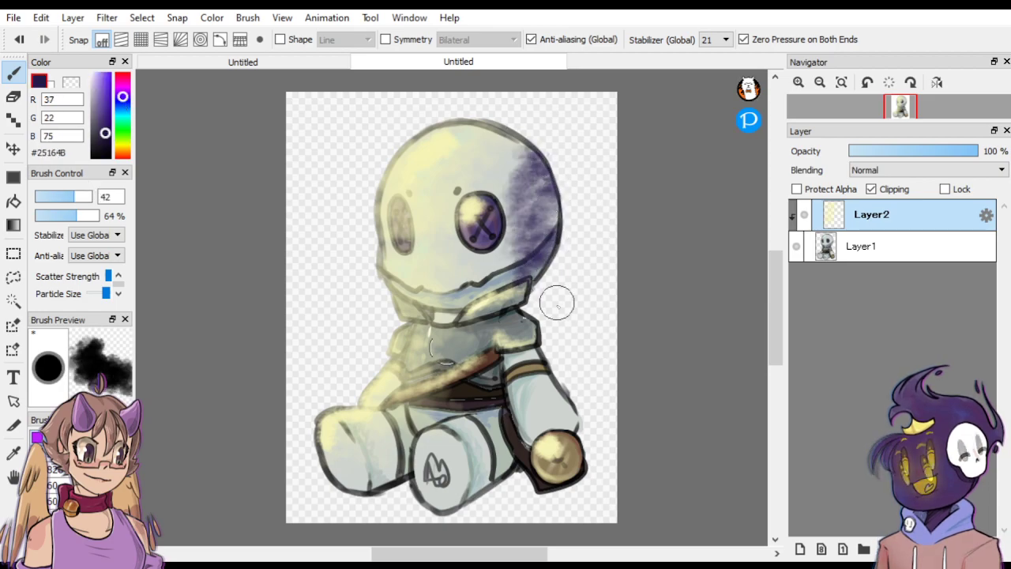
left_click_drag(532, 322, 523, 319)
mouse_move(550, 364)
left_mouse_down()
mouse_move(556, 402)
mouse_move(569, 405)
mouse_move(557, 386)
mouse_move(569, 404)
mouse_move(492, 448)
mouse_move(467, 490)
mouse_move(501, 428)
mouse_move(484, 474)
mouse_move(507, 443)
mouse_move(503, 419)
mouse_move(568, 468)
left_mouse_up()
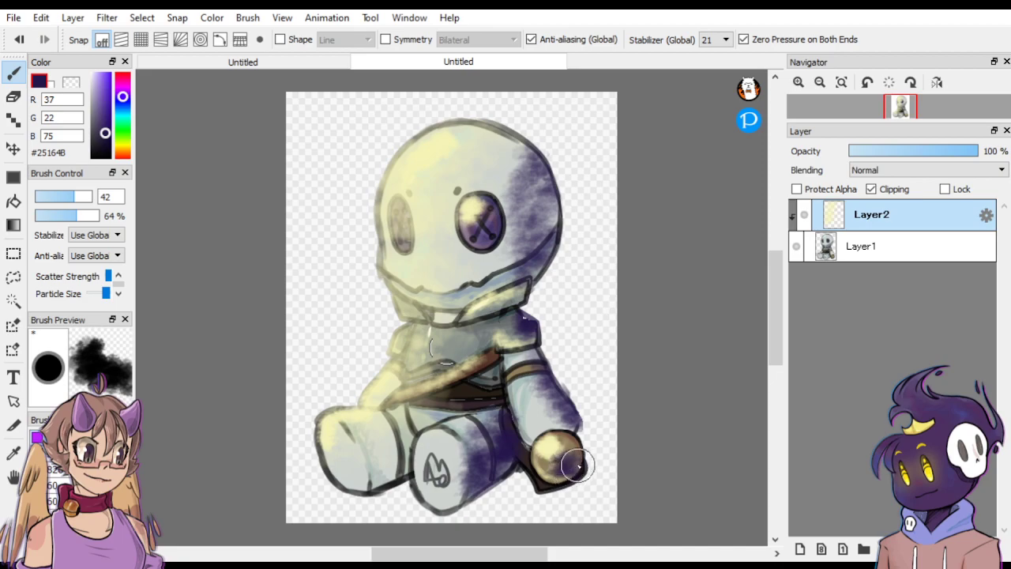
mouse_move(469, 379)
left_mouse_down()
mouse_move(493, 376)
mouse_move(456, 397)
mouse_move(495, 397)
mouse_move(415, 340)
mouse_move(480, 362)
mouse_move(499, 350)
mouse_move(428, 390)
left_mouse_up()
left_click(63, 197)
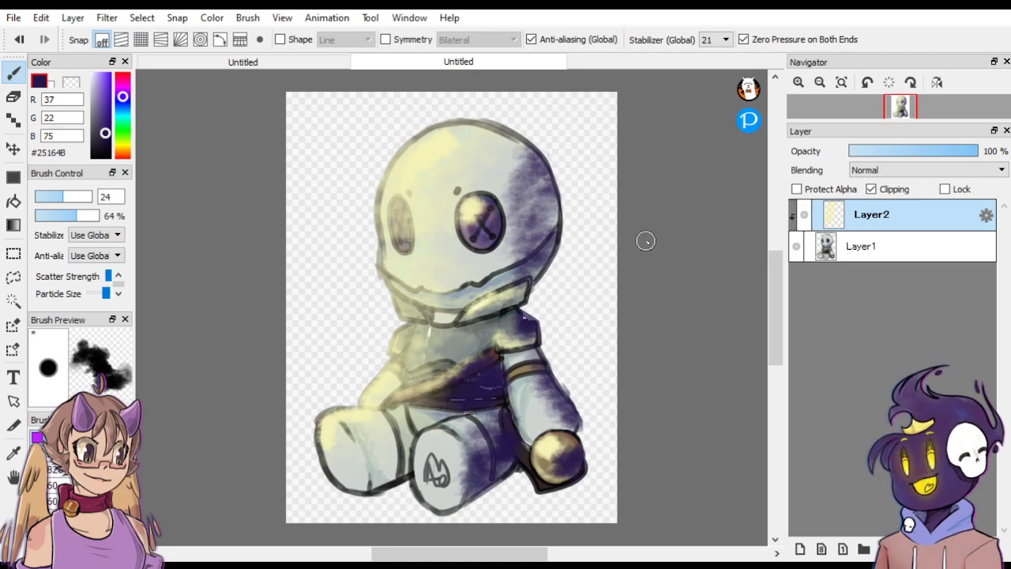
Dab muted red (#92363F) onto the face around the button eye and down the torso with a size 35 brush.
left_click(123, 74)
left_click(103, 109)
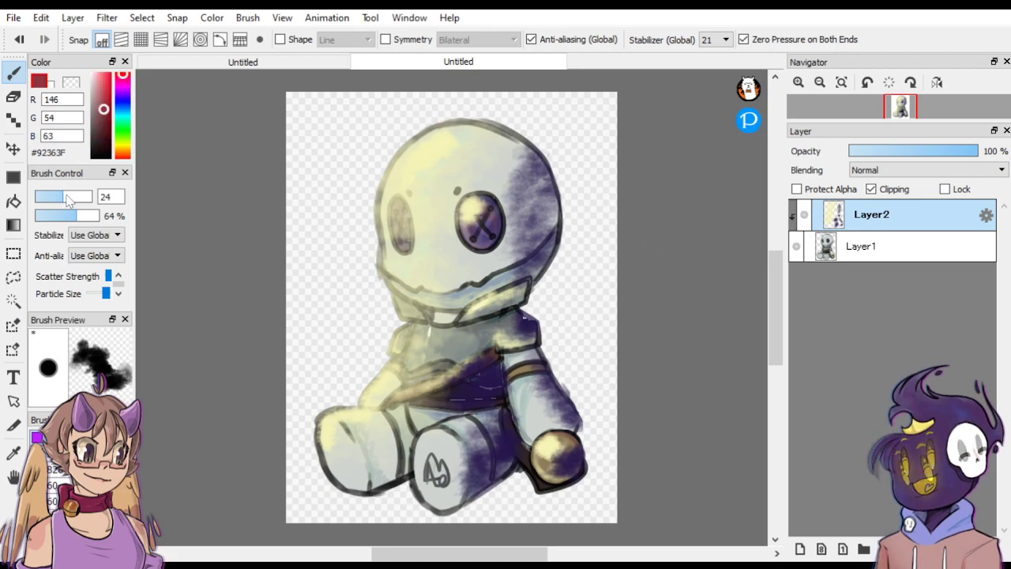
left_click(70, 197)
mouse_move(512, 163)
left_mouse_down()
mouse_move(504, 196)
mouse_move(518, 247)
mouse_move(498, 282)
left_mouse_up()
mouse_move(461, 161)
left_mouse_down()
mouse_move(471, 181)
mouse_move(478, 172)
left_mouse_up()
mouse_move(447, 267)
left_mouse_down()
mouse_move(469, 279)
mouse_move(504, 274)
mouse_move(446, 246)
mouse_move(406, 255)
left_mouse_up()
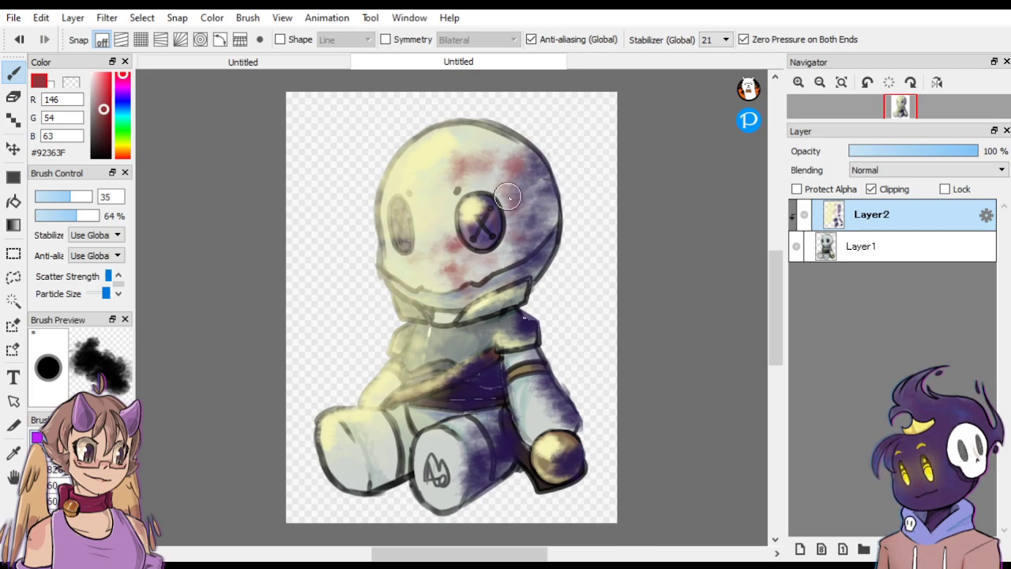
left_click_drag(465, 338, 435, 379)
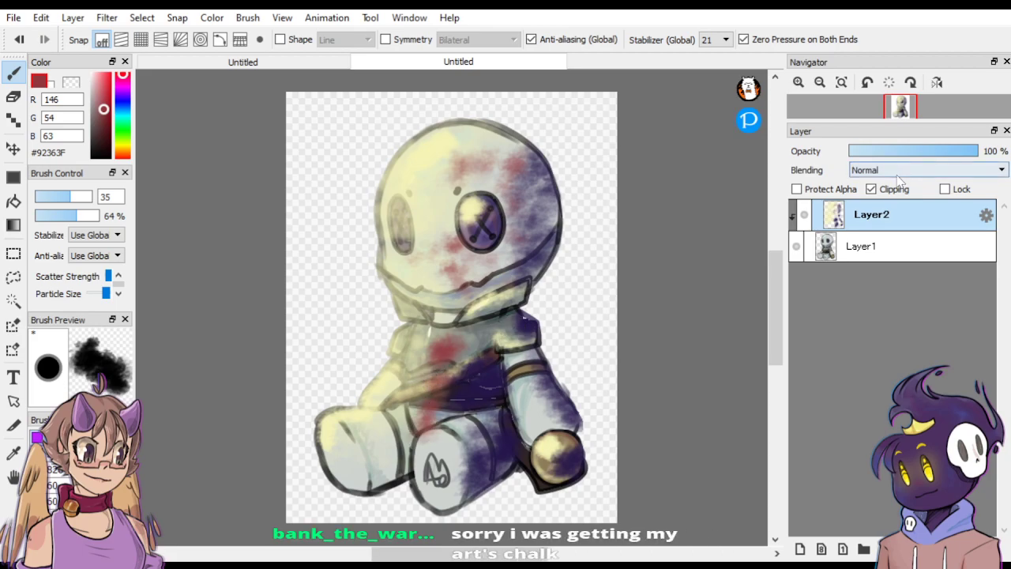
Set the clipped lighting layer's blending mode to Overlay and its opacity to 51%.
left_click(883, 241)
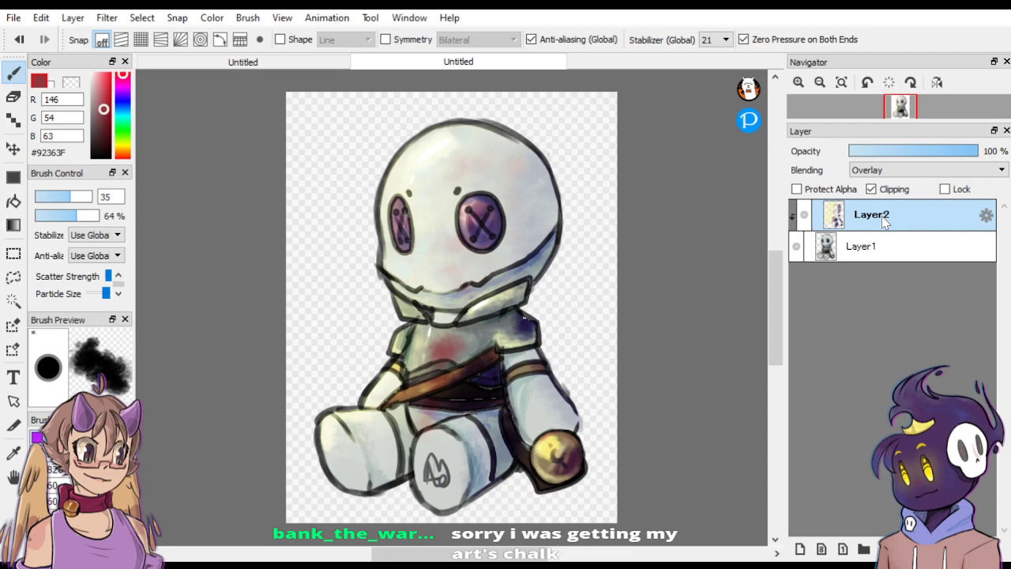
mouse_move(915, 154)
left_mouse_down()
mouse_move(931, 155)
mouse_move(915, 155)
left_mouse_up()
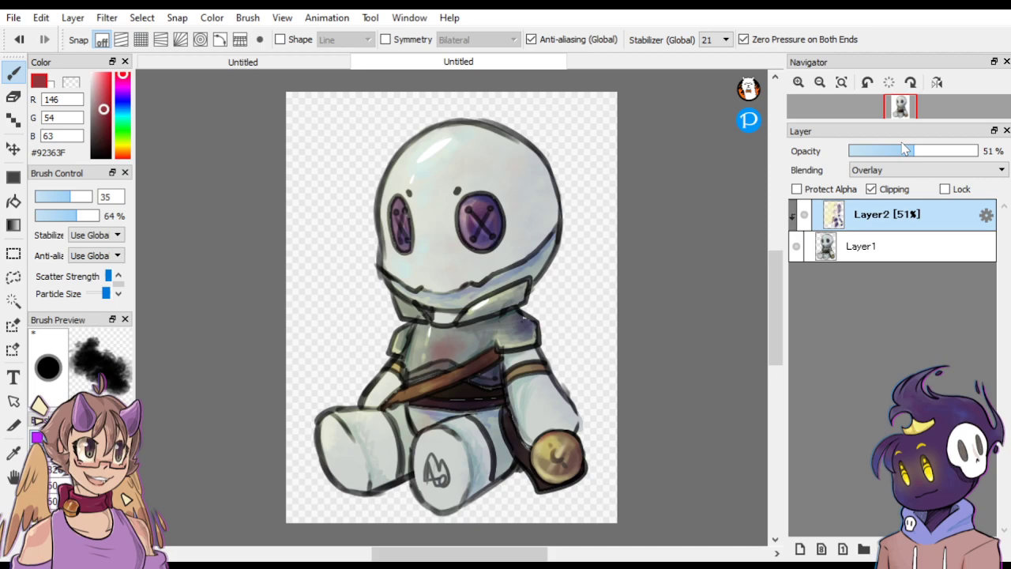
Merge the lighting layer into the doll layer and draw along the front foot's lower edge with a size 11 near-black (#1D1617) brush.
left_click(94, 149)
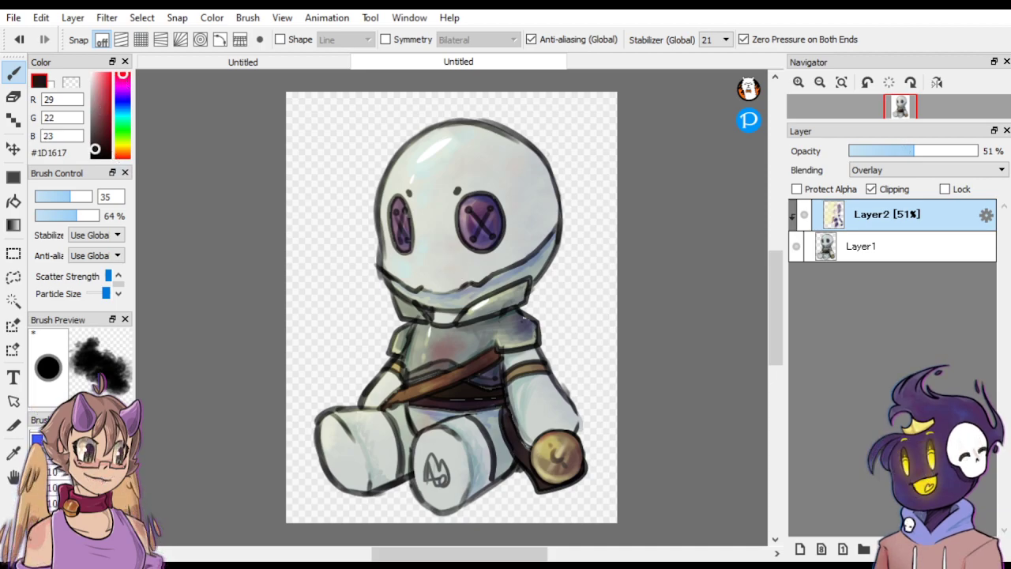
scroll(54, 485, "down", 1)
left_click(53, 500)
left_click(49, 197)
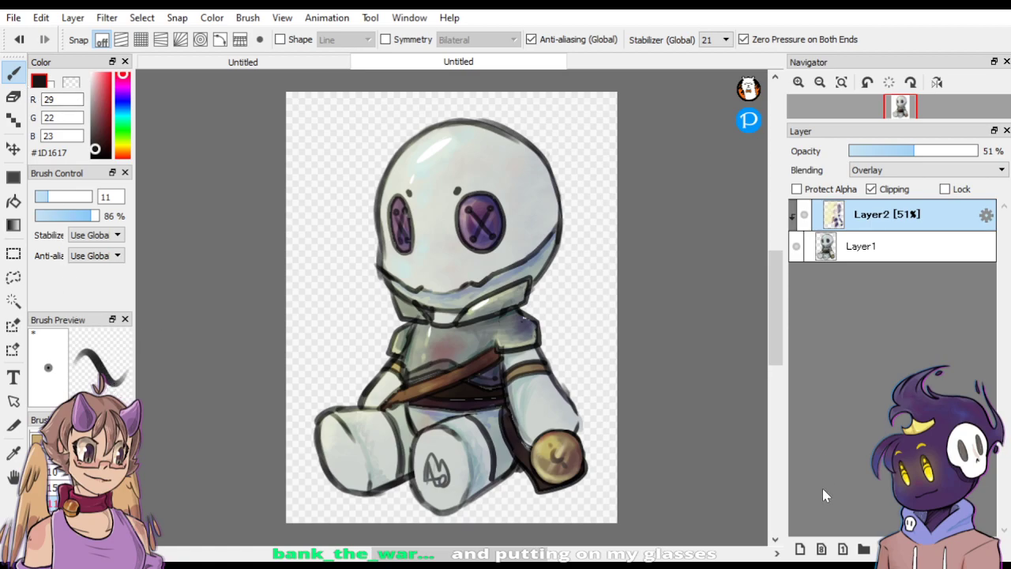
key("ctrl+e")
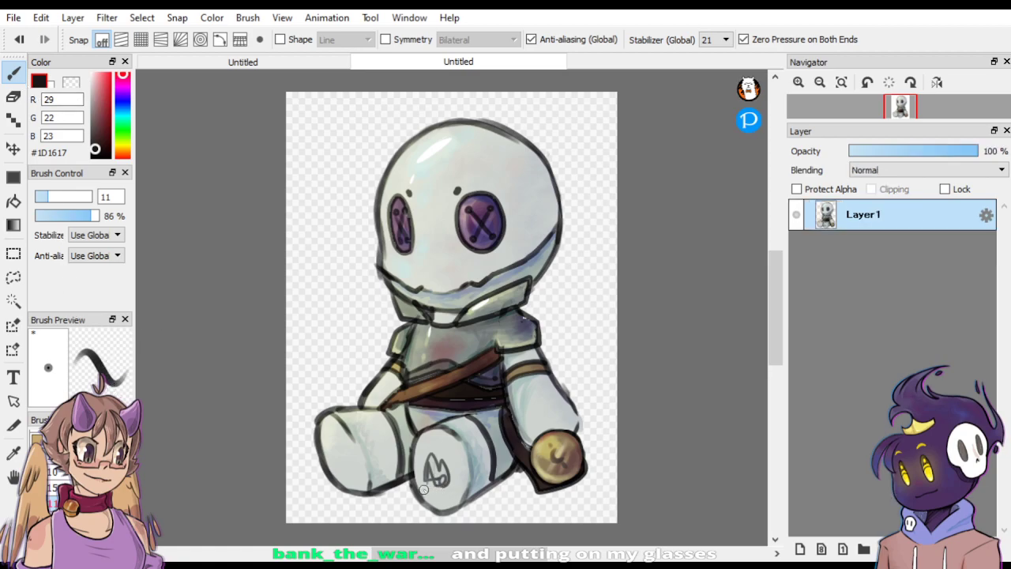
left_click_drag(423, 489, 454, 495)
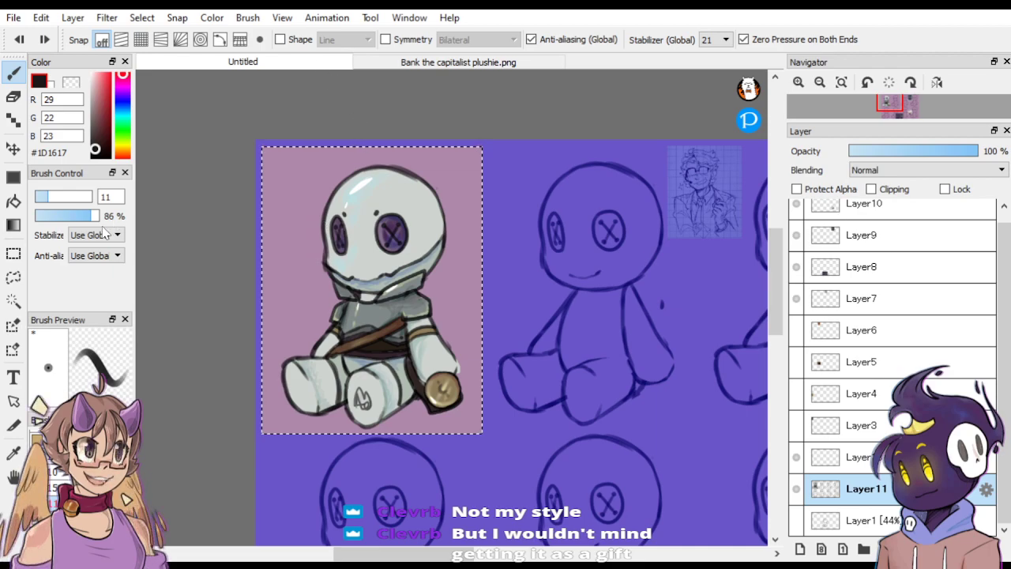
Clear the selection around the finished armoured doll on the sheet of plush dolls.
key("m")
left_click(315, 296)
scroll(345, 300, "down", 2)
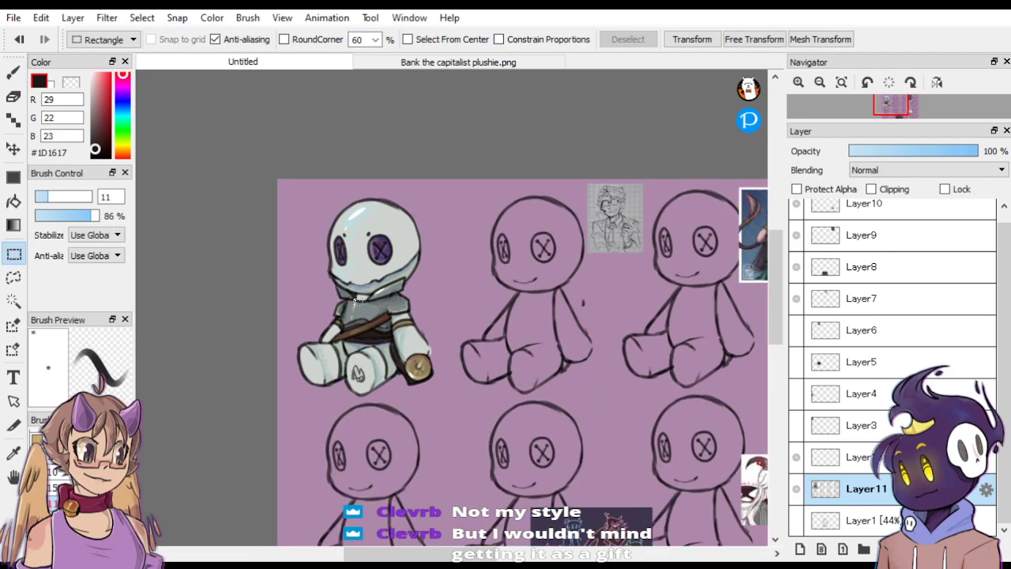
scroll(349, 363, "up", 2)
scroll(478, 316, "up", 3)
scroll(459, 299, "down", 2)
scroll(459, 296, "down", 4)
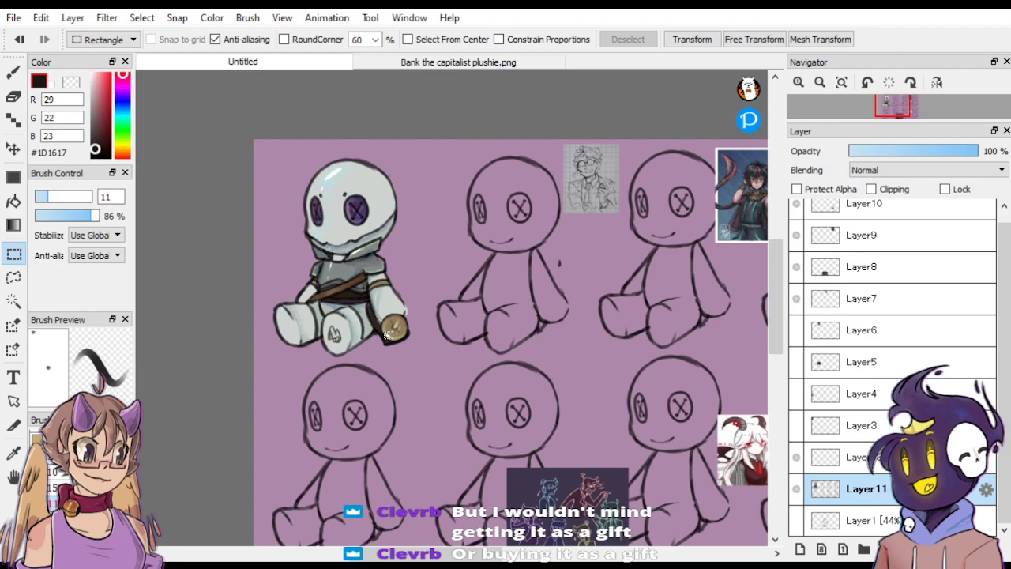
scroll(434, 363, "up", 4)
scroll(417, 433, "down", 2)
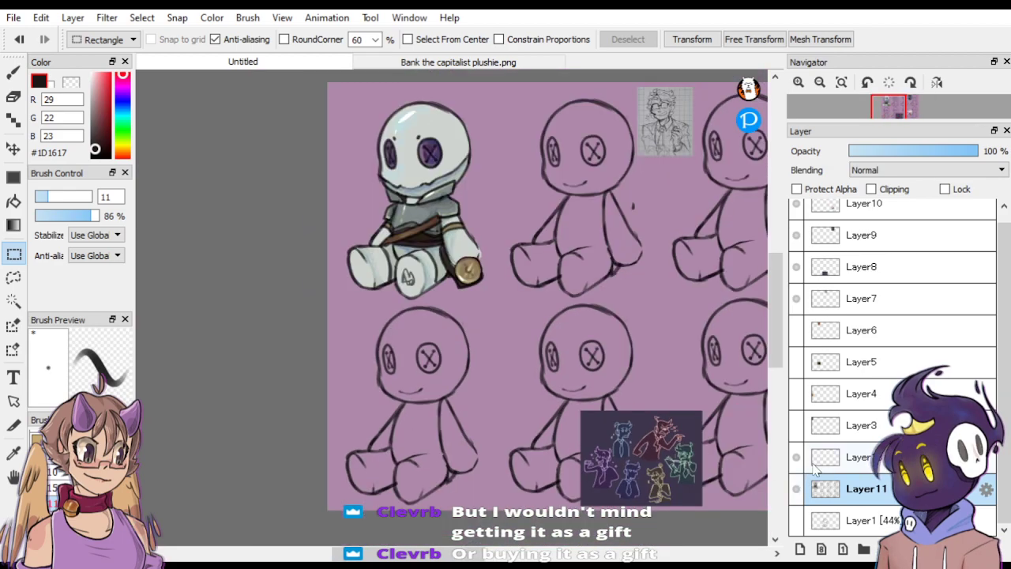
Show the portrait reference on Layer4 beside the second-row doll and keep the Layer3 reference hidden.
left_click(796, 425)
left_click(796, 393)
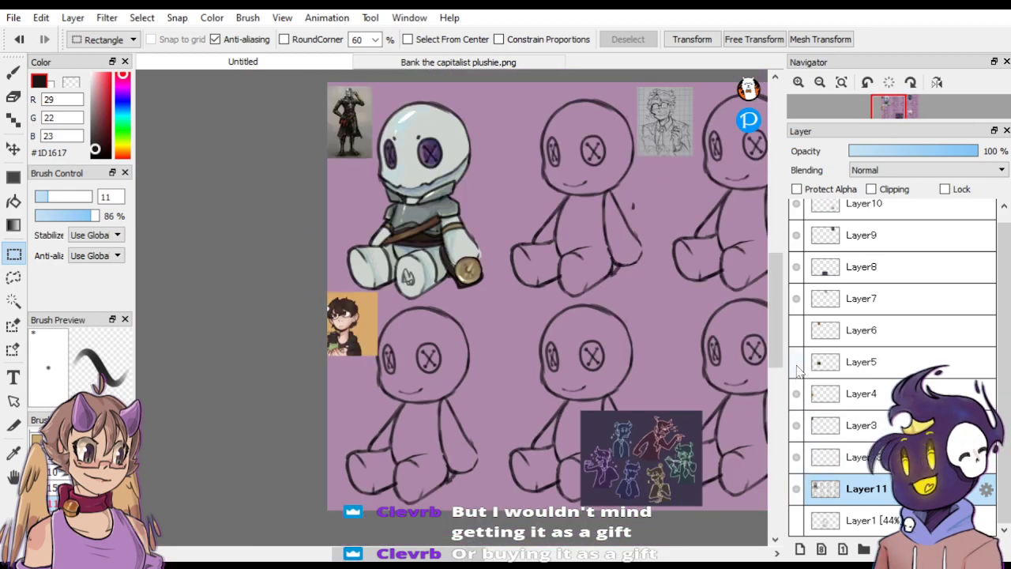
left_click(796, 425)
scroll(458, 474, "up", 2)
scroll(458, 473, "up", 2)
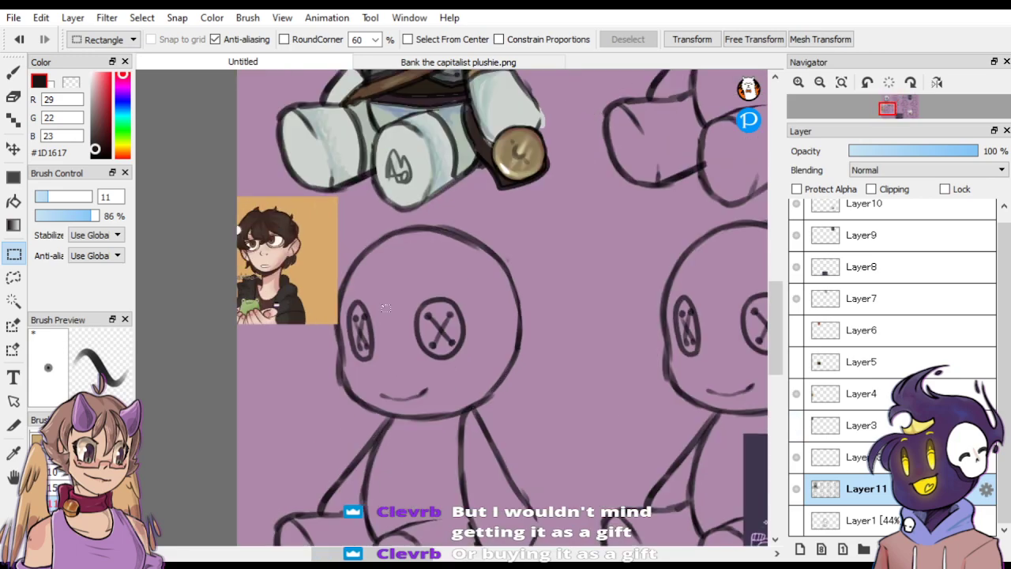
scroll(442, 442, "down", 2)
scroll(379, 371, "up", 3)
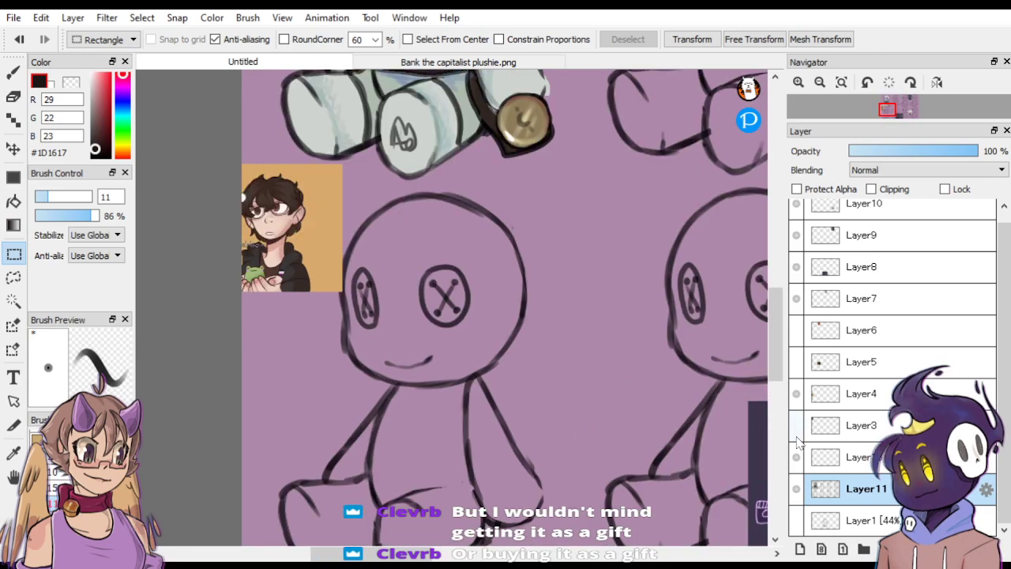
left_click(796, 393)
left_click(796, 394)
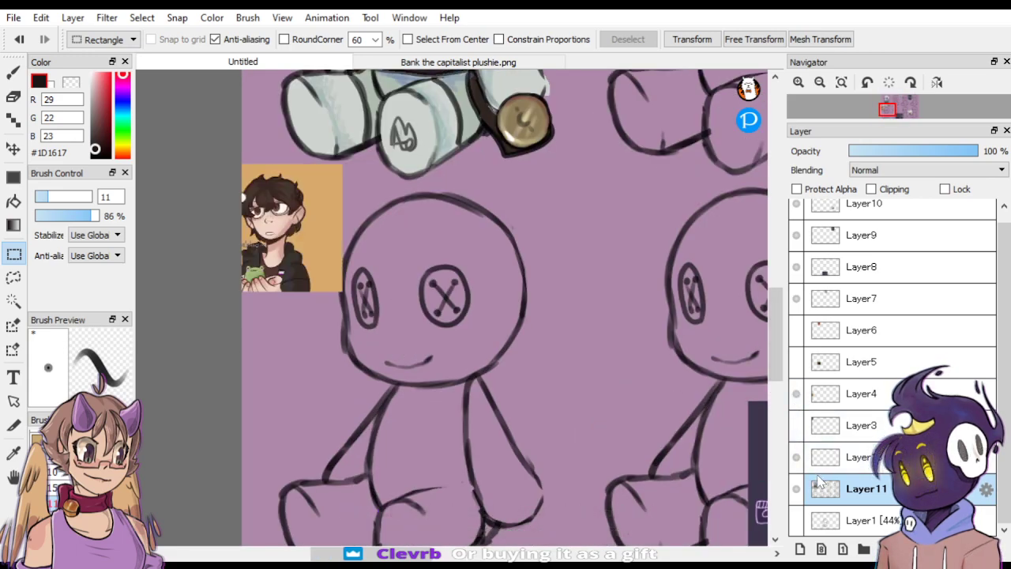
Add a new layer above Layer11 and sketch the second-row doll's hair tuft and outer hair line with a size 7.6 brush.
left_click(799, 548)
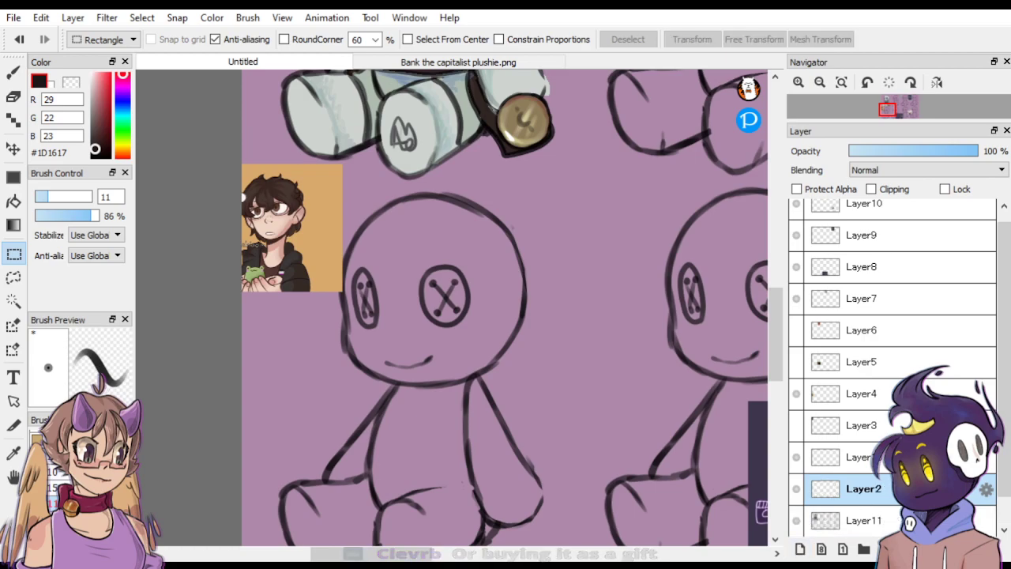
left_click_drag(46, 201, 41, 197)
key("b")
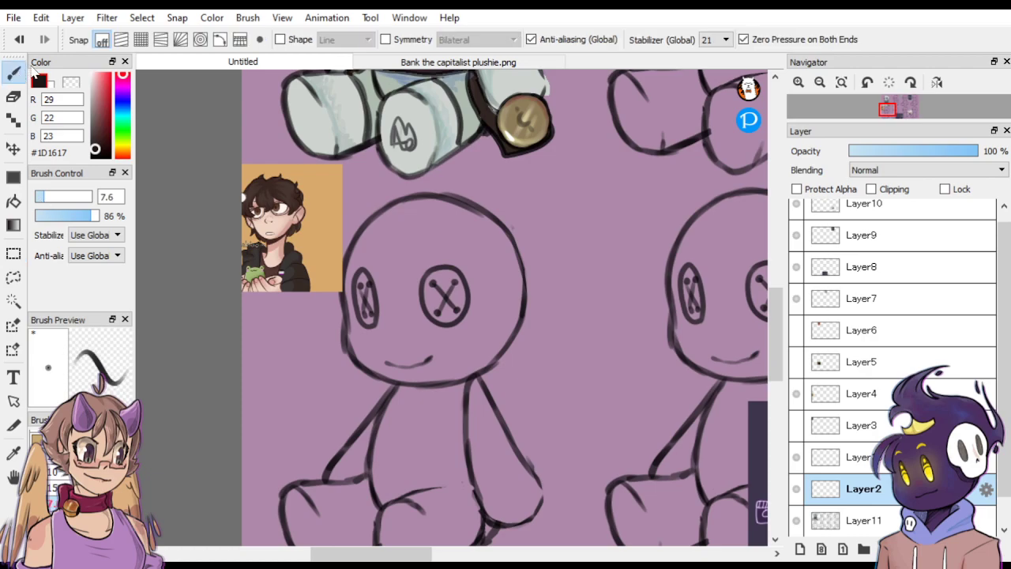
mouse_move(405, 169)
left_mouse_down()
mouse_move(408, 194)
mouse_move(366, 203)
mouse_move(380, 194)
mouse_move(333, 263)
mouse_move(343, 228)
mouse_move(341, 314)
left_mouse_up()
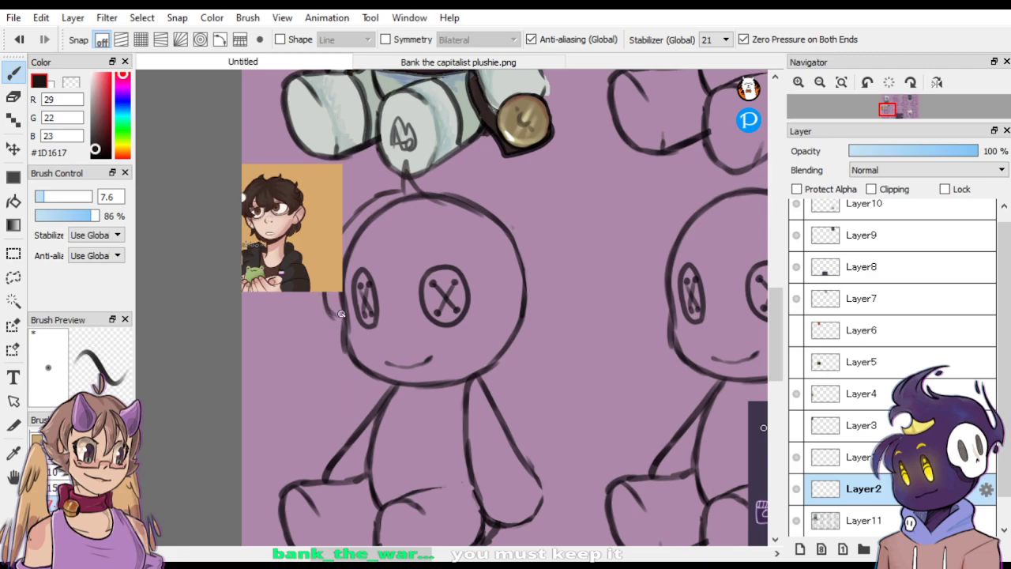
Move the Layer4 portrait reference into the gap between the first two second-row dolls and reselect Layer2 for sketching.
left_click(841, 455)
key("v")
mouse_move(407, 201)
left_mouse_down()
mouse_move(376, 219)
mouse_move(393, 206)
left_mouse_up()
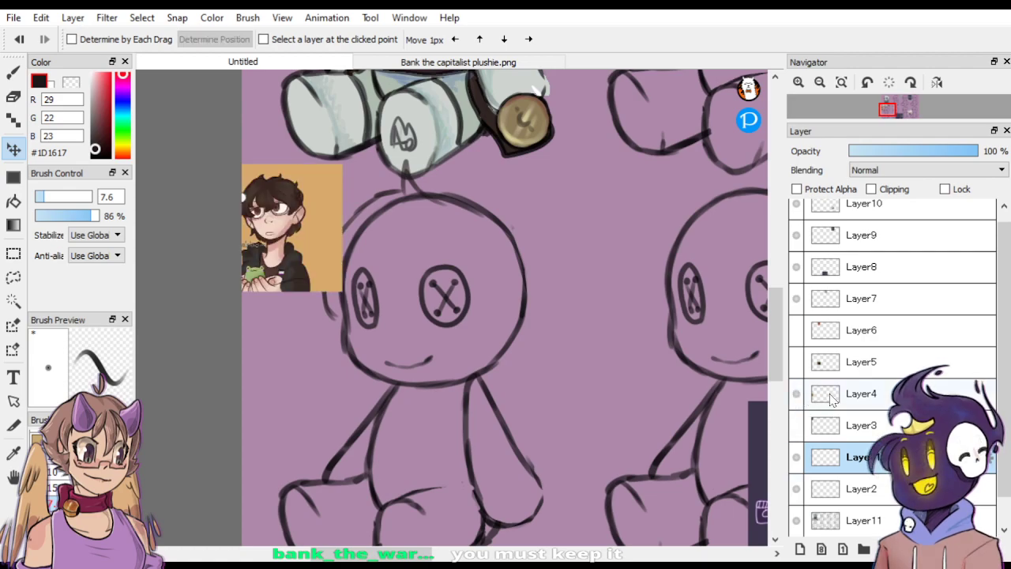
left_click(800, 394)
left_click_drag(382, 367, 681, 474)
left_click(860, 488)
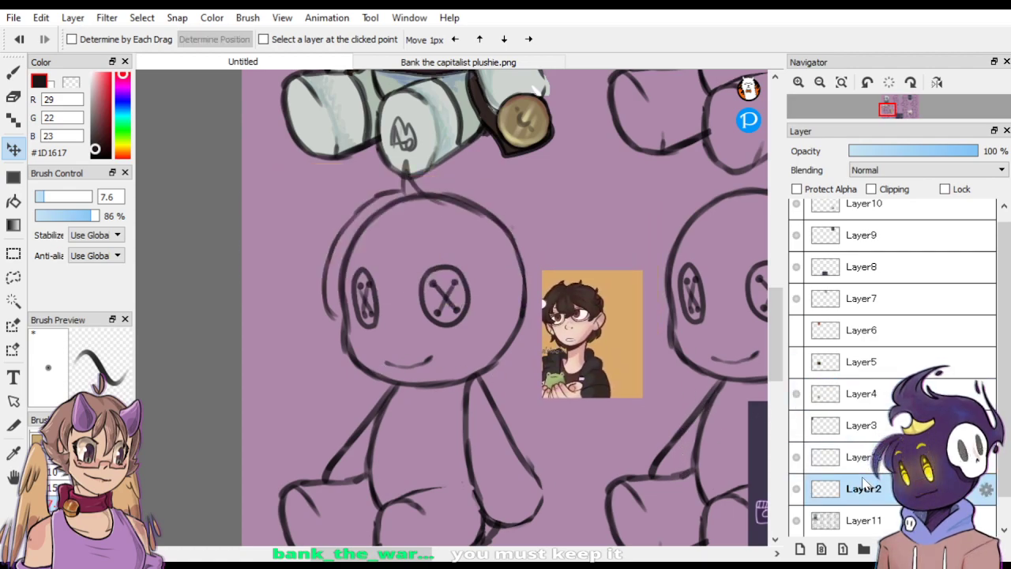
Sketch the side lock's tip and the fringe strands around both button eyes with the size 7.6 brush.
left_click(19, 71)
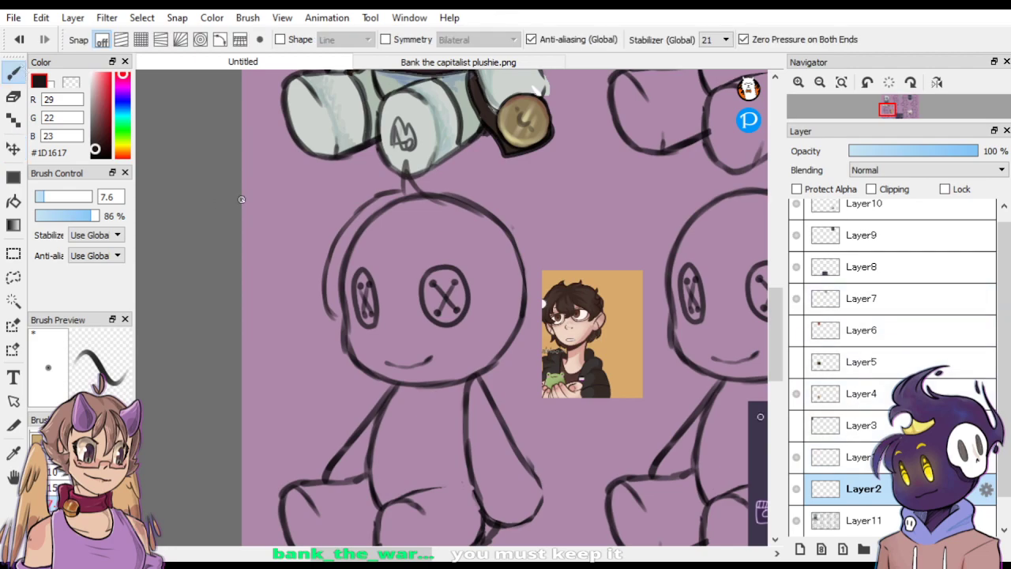
left_click_drag(330, 310, 351, 321)
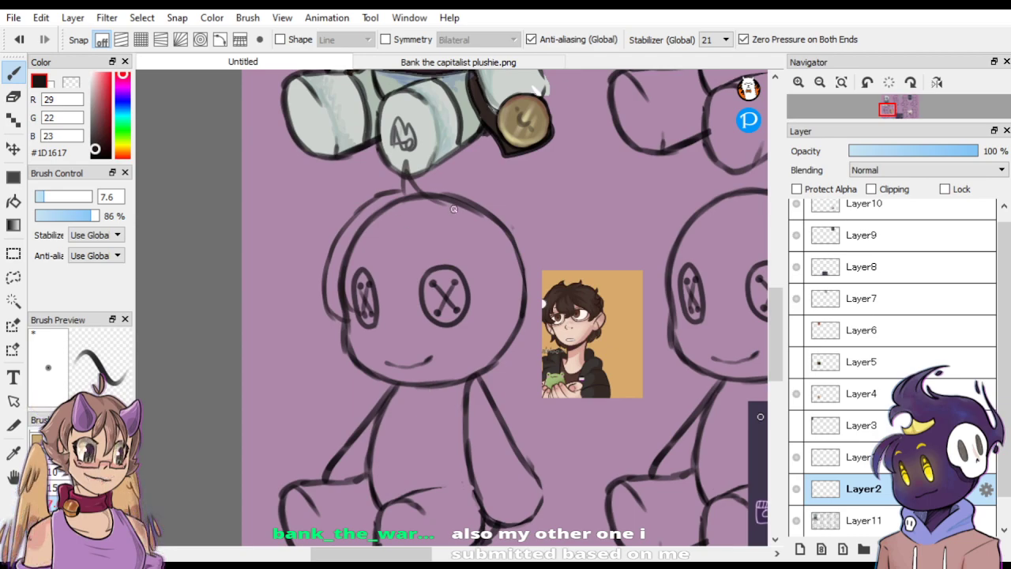
mouse_move(364, 310)
left_mouse_down()
mouse_move(371, 253)
mouse_move(415, 208)
mouse_move(390, 294)
mouse_move(423, 300)
left_mouse_up()
left_click_drag(409, 265, 418, 285)
left_click_drag(410, 245, 416, 278)
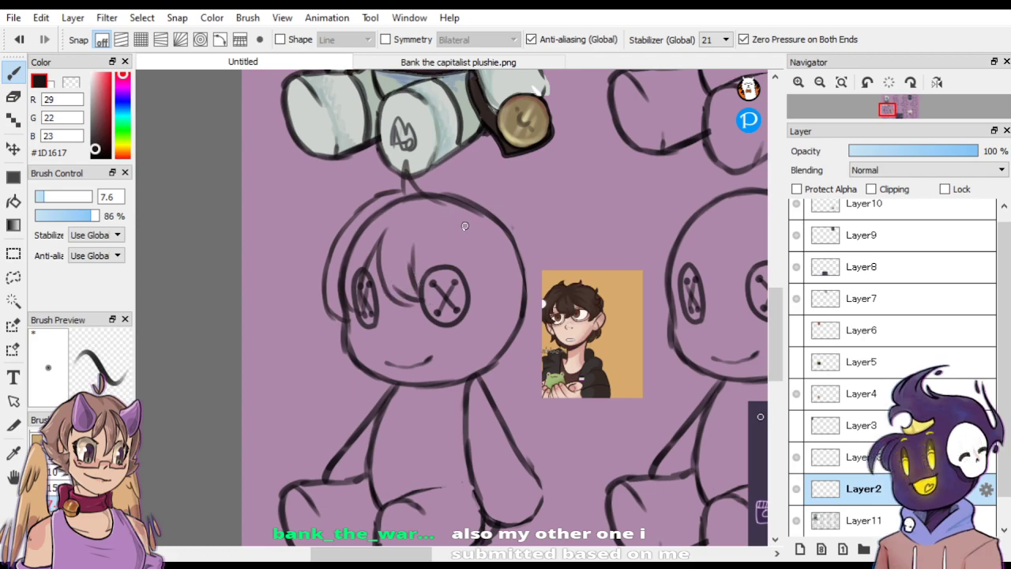
left_click_drag(421, 236, 469, 266)
mouse_move(478, 316)
left_mouse_down()
mouse_move(474, 285)
mouse_move(506, 305)
mouse_move(515, 282)
left_mouse_up()
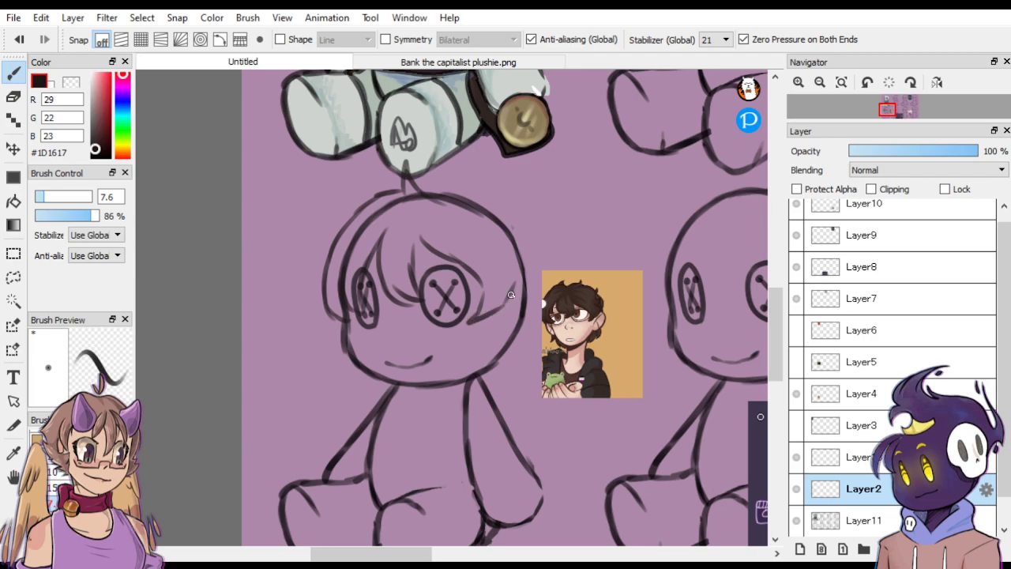
Sketch the back hair beside the cheek, redrawing its first stroke, plus the opposite side tip and spiky strands over the crown.
mouse_move(504, 318)
left_mouse_down()
mouse_move(538, 272)
mouse_move(541, 352)
left_mouse_up()
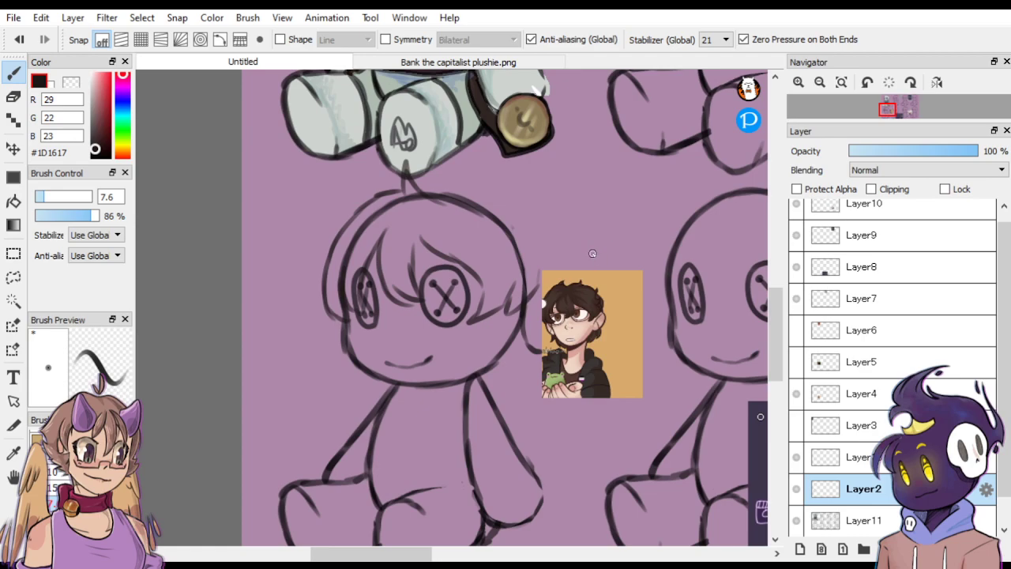
key("ctrl+z")
mouse_move(530, 292)
left_mouse_down()
mouse_move(532, 352)
mouse_move(522, 335)
mouse_move(503, 360)
left_mouse_up()
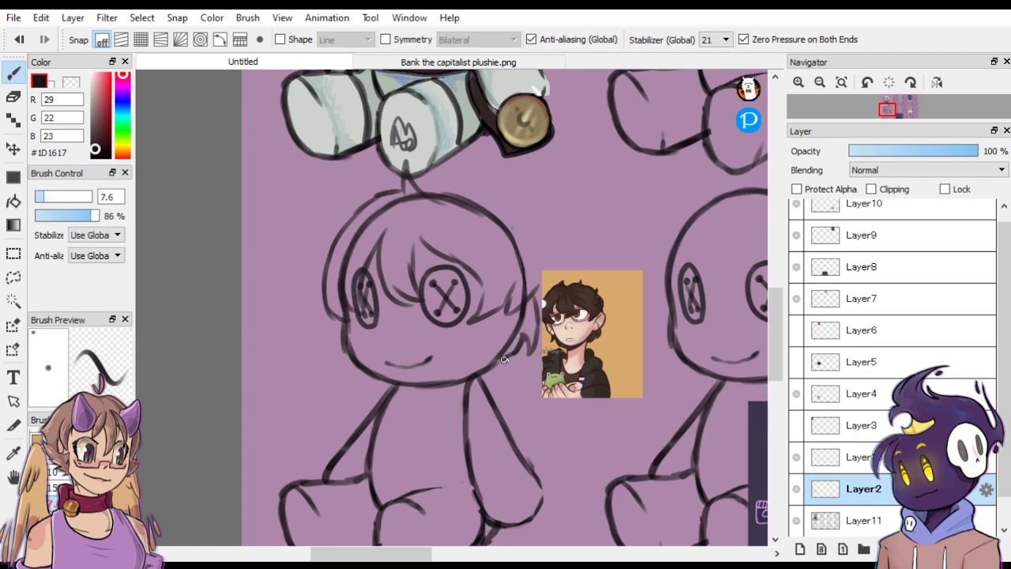
mouse_move(341, 322)
left_mouse_down()
mouse_move(339, 356)
mouse_move(346, 376)
mouse_move(355, 371)
left_mouse_up()
mouse_move(458, 198)
left_mouse_down()
mouse_move(520, 219)
mouse_move(512, 227)
mouse_move(536, 292)
left_mouse_up()
left_click_drag(518, 226, 531, 261)
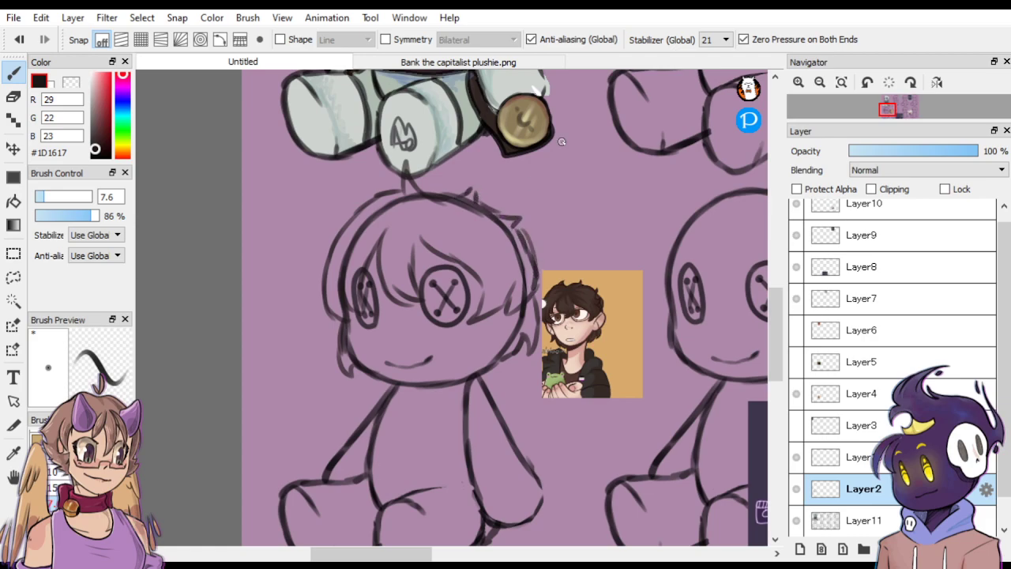
Sketch the jacket collar around the doll's neck and cuffs on both sleeves, erasing stray lines on the far arm.
scroll(561, 141, "down", 1)
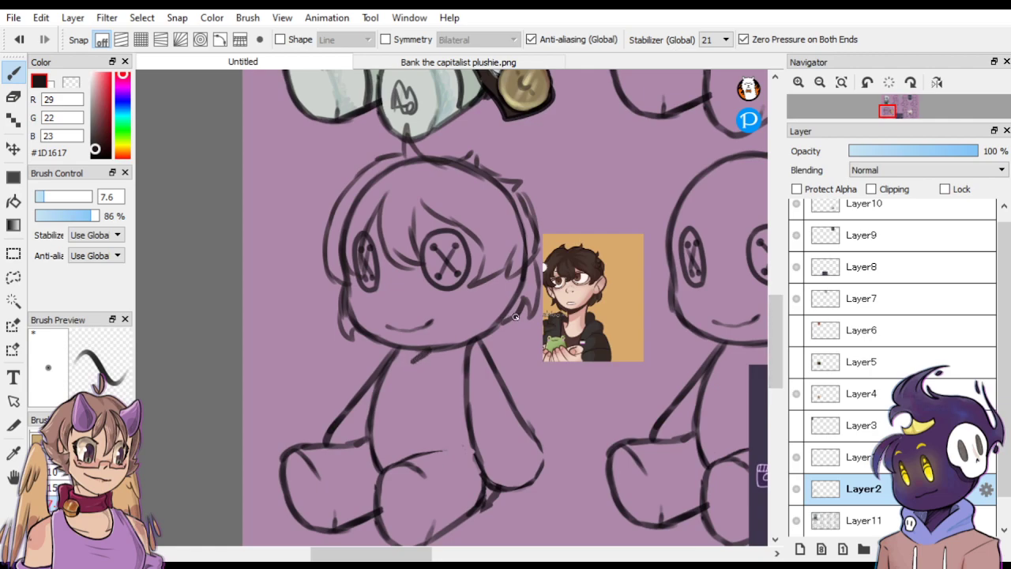
mouse_move(496, 326)
left_mouse_down()
mouse_move(505, 346)
mouse_move(496, 360)
left_mouse_up()
left_click_drag(396, 352, 417, 368)
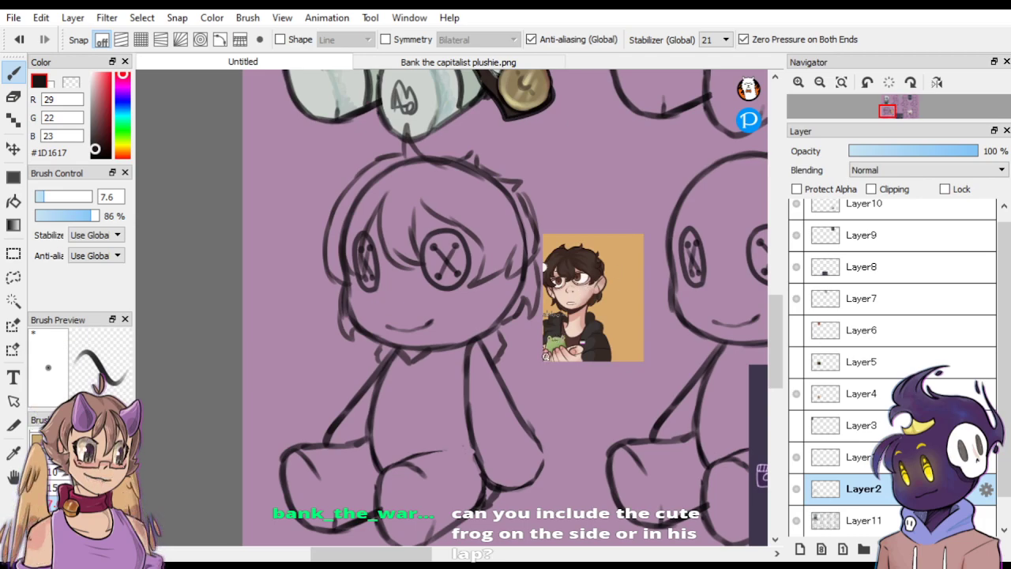
mouse_move(484, 467)
left_mouse_down()
mouse_move(527, 439)
mouse_move(491, 435)
mouse_move(538, 436)
left_mouse_up()
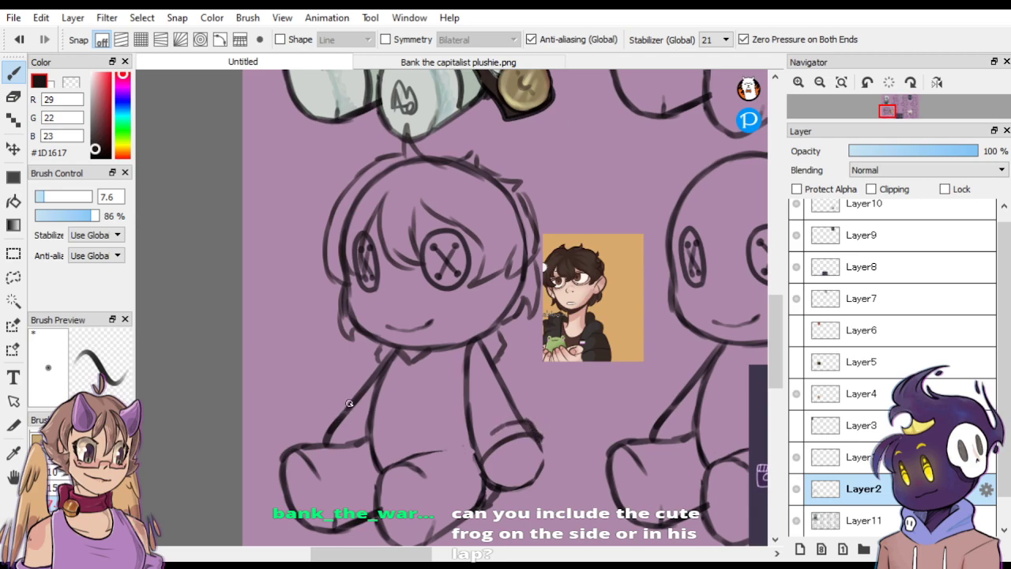
mouse_move(349, 404)
left_mouse_down()
mouse_move(338, 419)
mouse_move(362, 415)
mouse_move(349, 430)
left_mouse_up()
key("x")
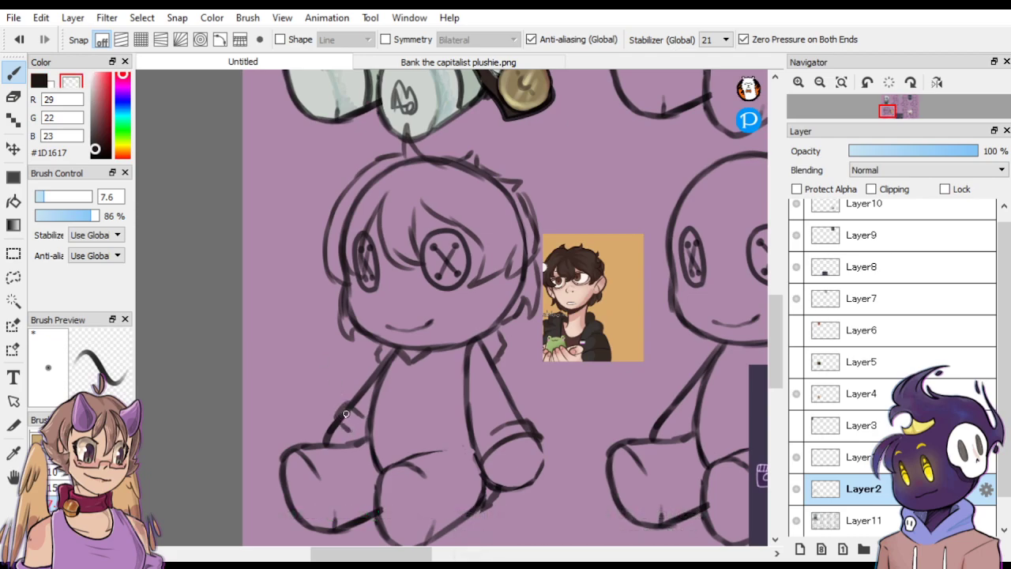
key("x")
Sketch a small frog on the doll's lap, using a size 4.9 brush for its smile and erasing stray lines.
mouse_move(408, 458)
left_mouse_down()
mouse_move(409, 411)
mouse_move(420, 409)
mouse_move(456, 412)
mouse_move(465, 440)
mouse_move(451, 463)
mouse_move(411, 457)
mouse_move(404, 433)
mouse_move(407, 453)
mouse_move(424, 462)
mouse_move(457, 453)
mouse_move(459, 416)
left_mouse_up()
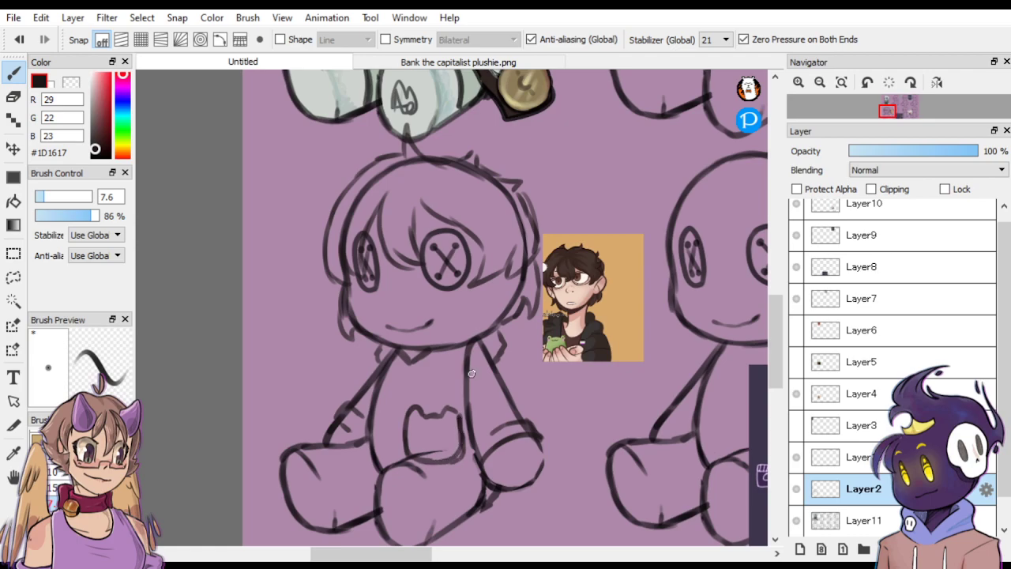
left_click(77, 85)
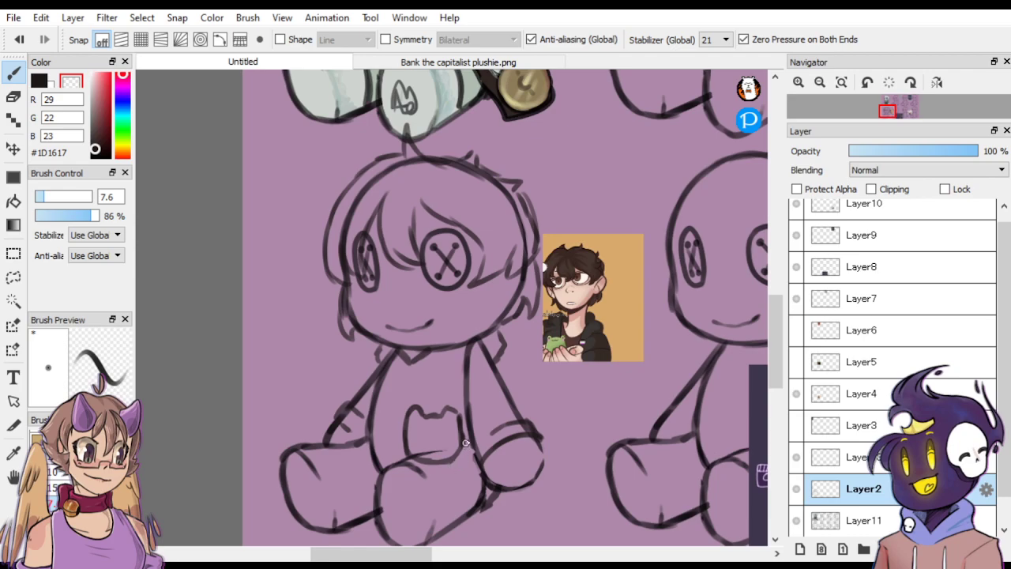
key("x")
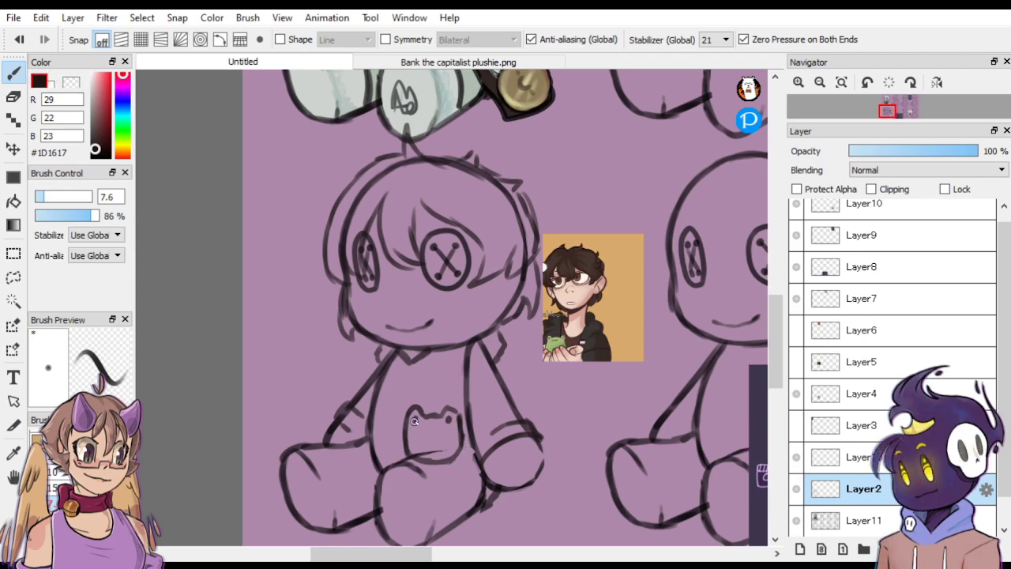
left_click(39, 197)
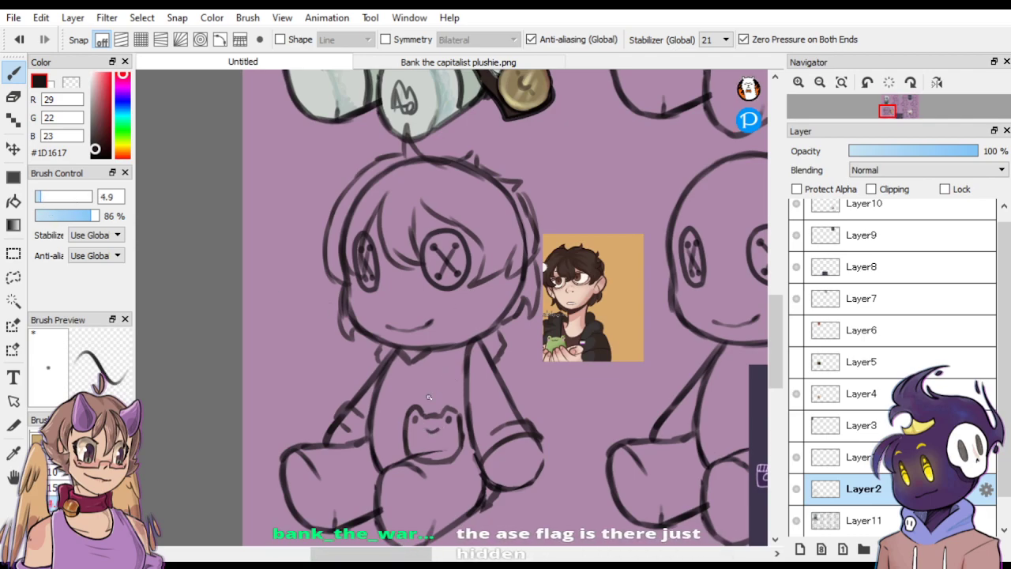
key("x")
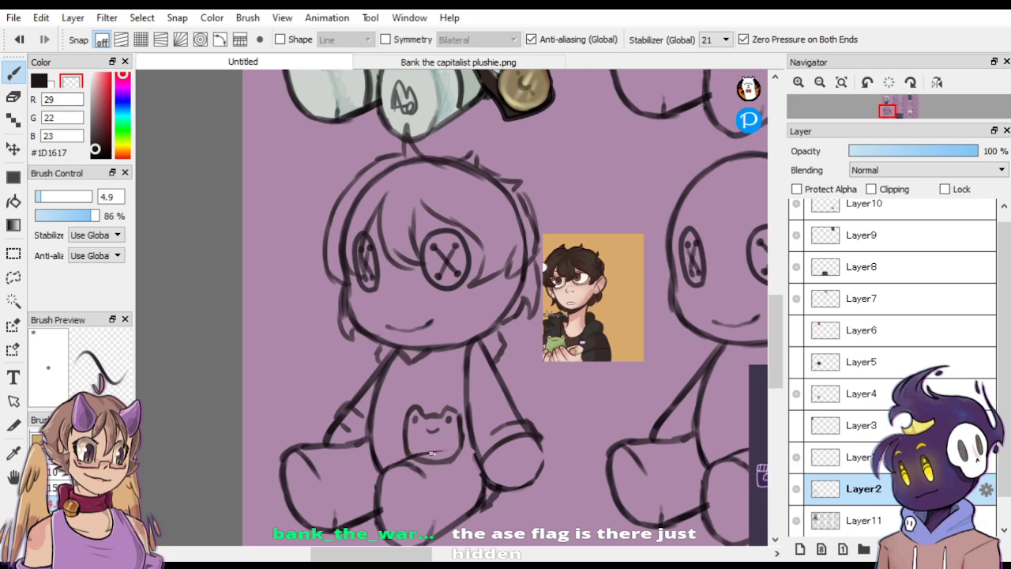
key("x")
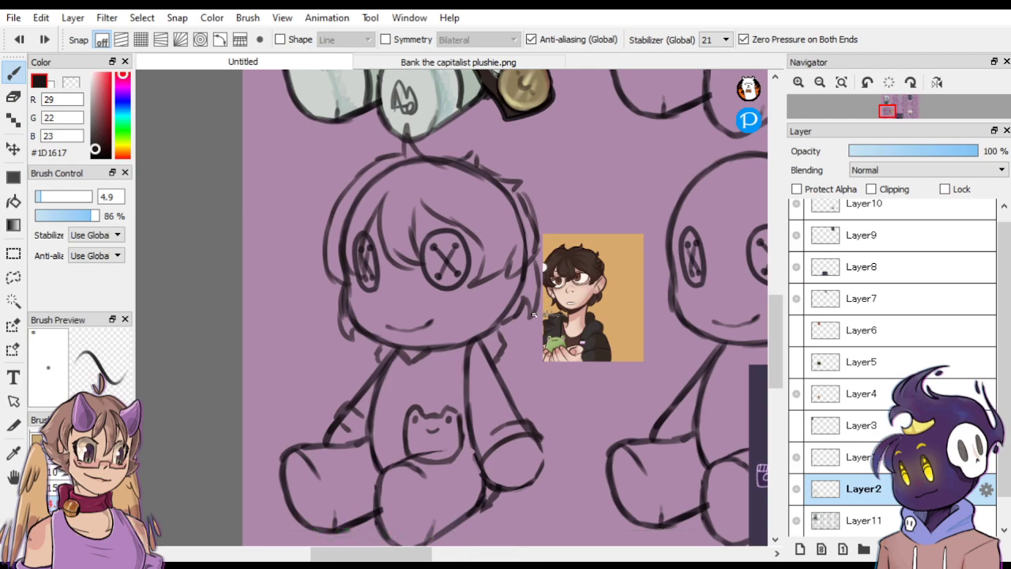
Sketch the front edge of the jacket collar and a round badge on the doll's chest above the frog.
left_click_drag(407, 370, 485, 348)
left_click_drag(428, 380, 452, 380)
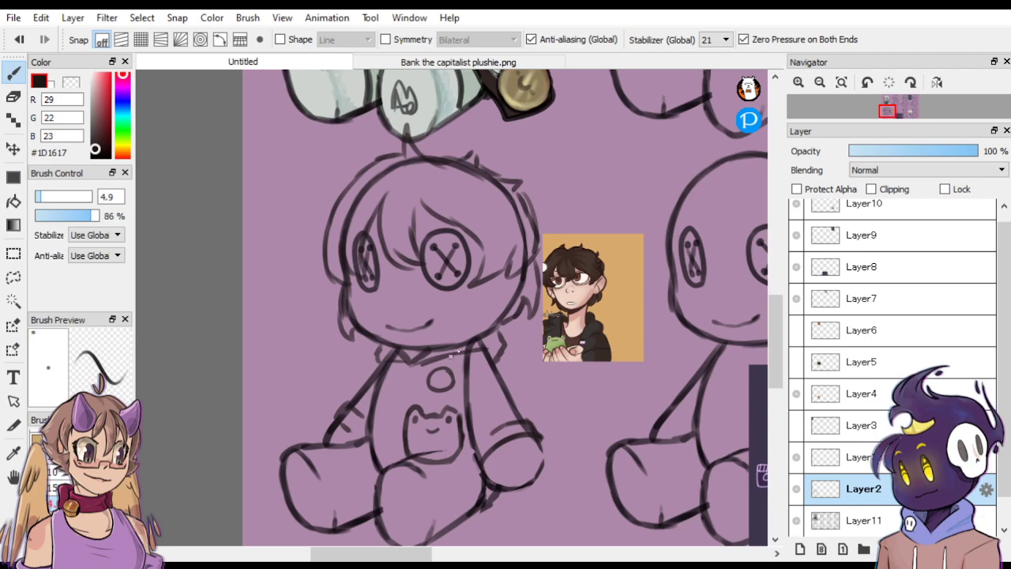
Erase the Layer11 body lines crossing the collar and both sleeve cuffs, using transparent colour at brush size 15.
left_click(68, 82)
left_click(854, 519)
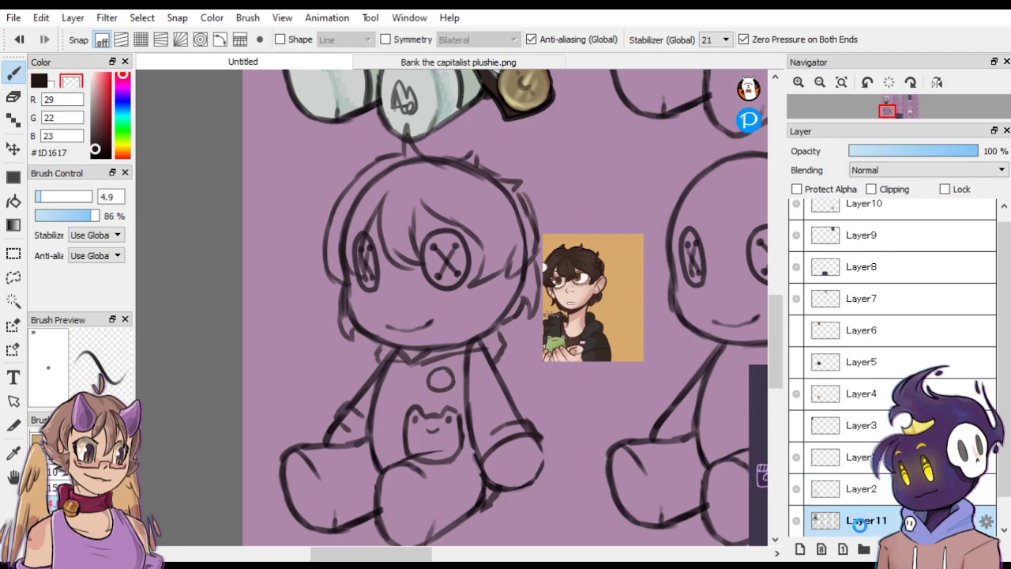
left_click(53, 196)
left_click_drag(400, 350, 388, 356)
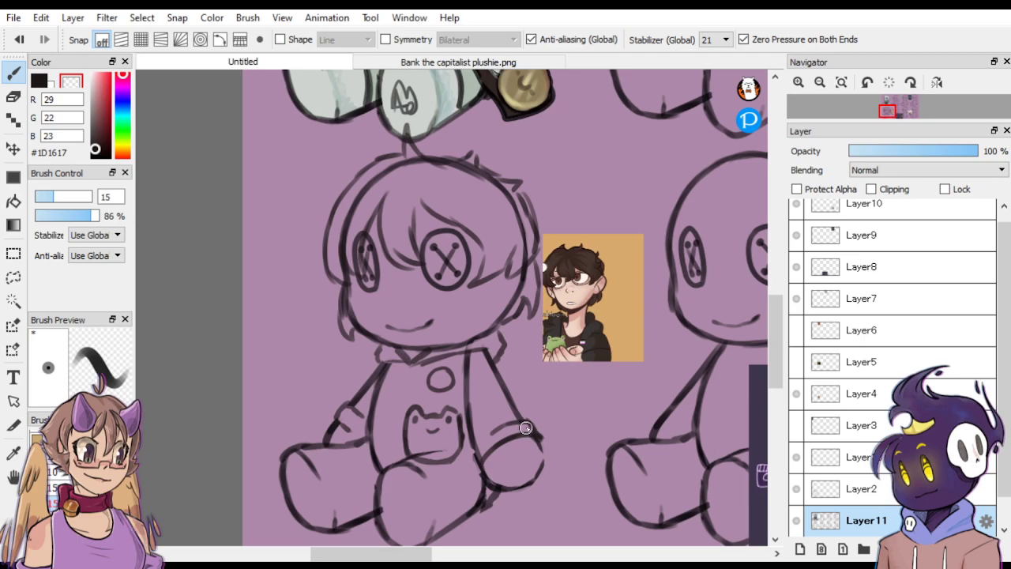
Sketch the missing edge of the far sleeve's cuff on Layer2 with the dark brush at size 7.6.
left_click(39, 82)
left_click(859, 487)
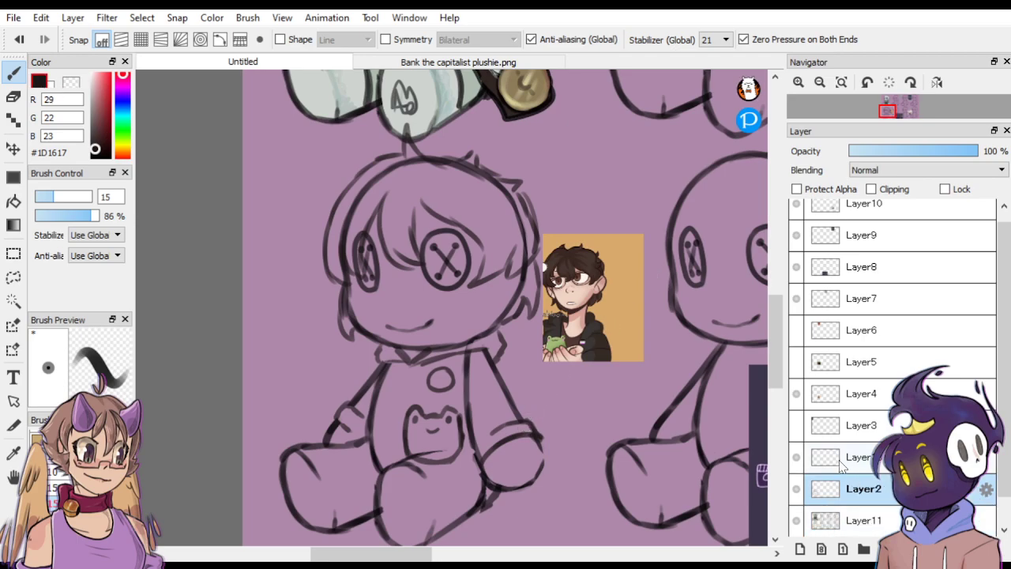
left_click(42, 197)
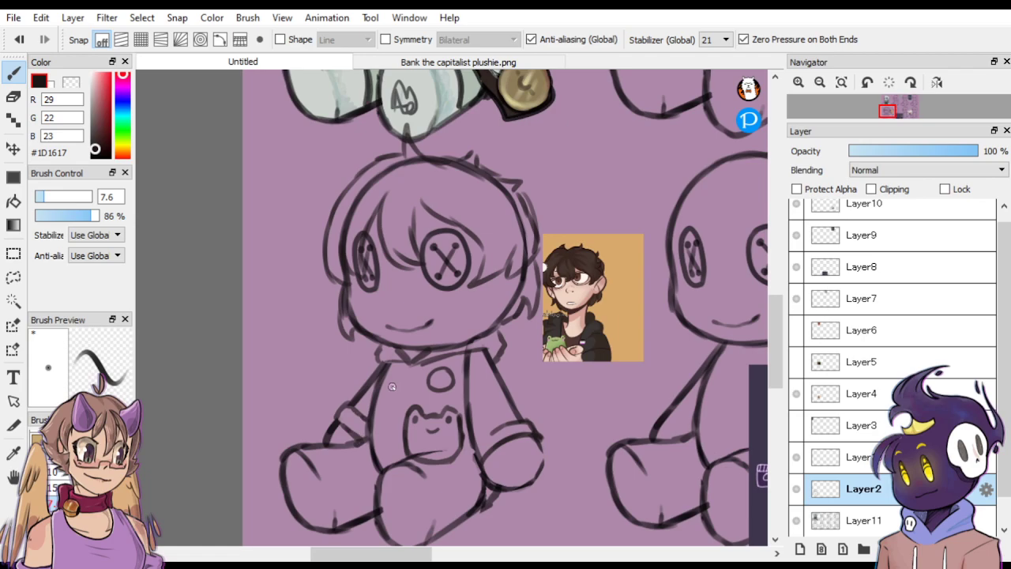
Erase the Layer11 body and leg lines that run behind the frog.
left_click(861, 519)
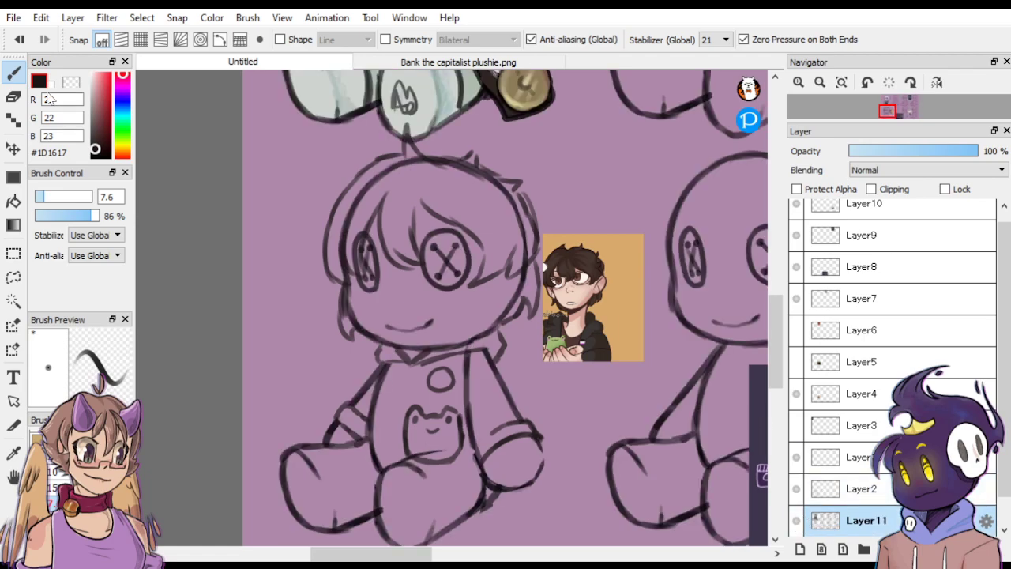
key("x")
left_click_drag(439, 448, 420, 453)
Toggle Layer2's visibility to compare the lines, and merge Layer2 down into Layer11.
left_click(797, 489)
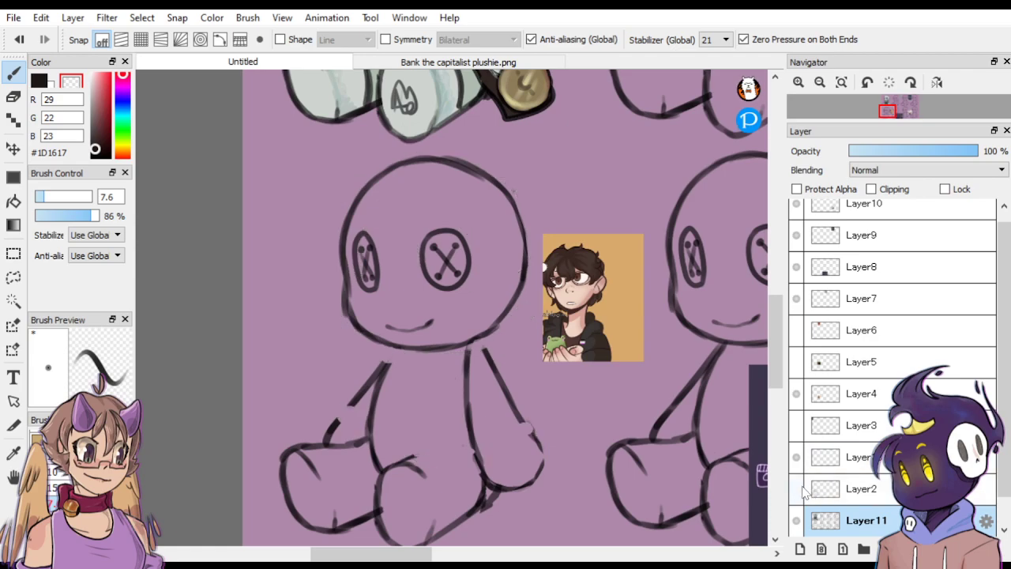
left_click(796, 488)
left_click(845, 485)
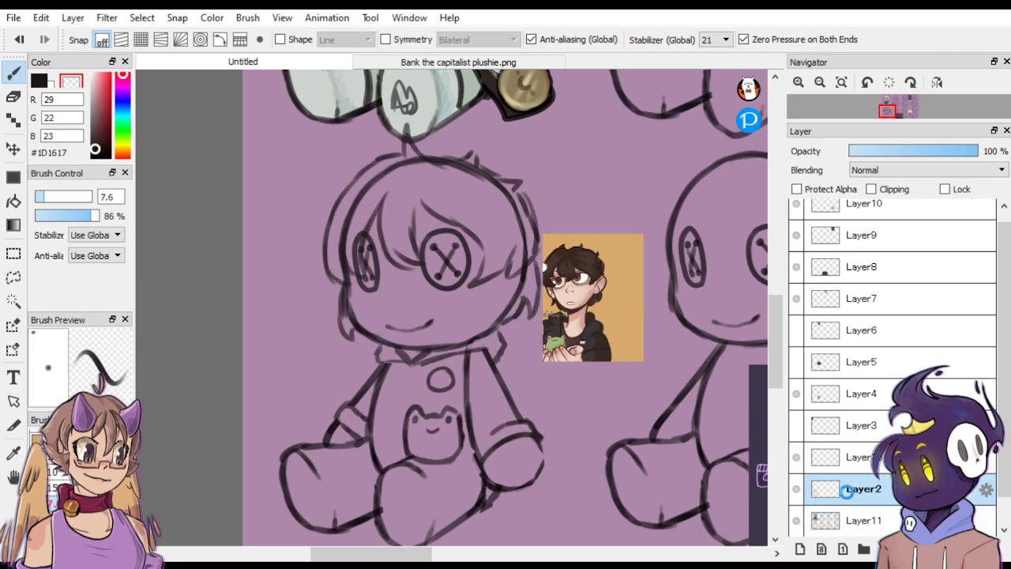
key("ctrl+e")
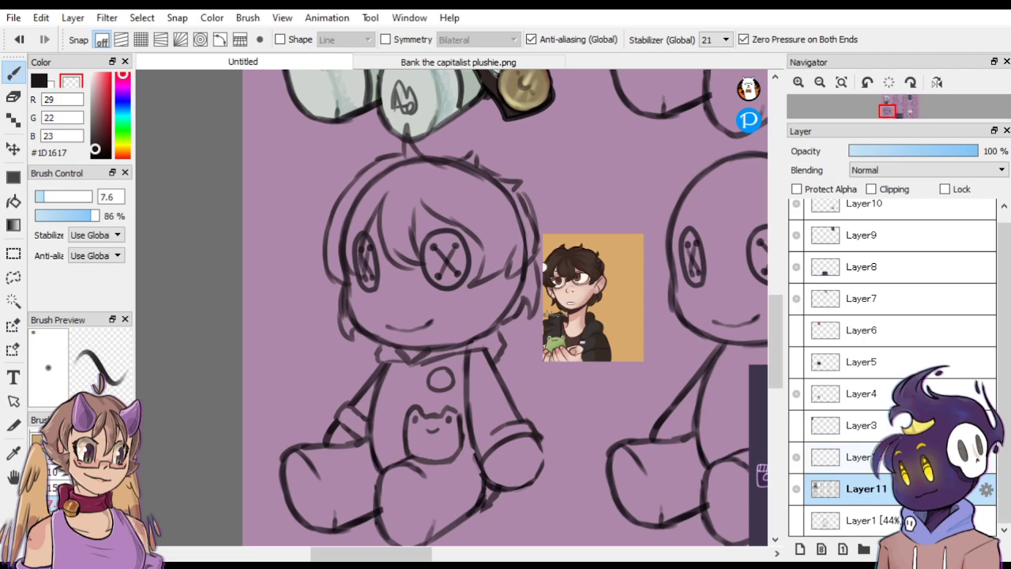
Sketch the jacket's hem at the waist, erase the body line beneath it, and add a short line beside the frog.
left_click(39, 80)
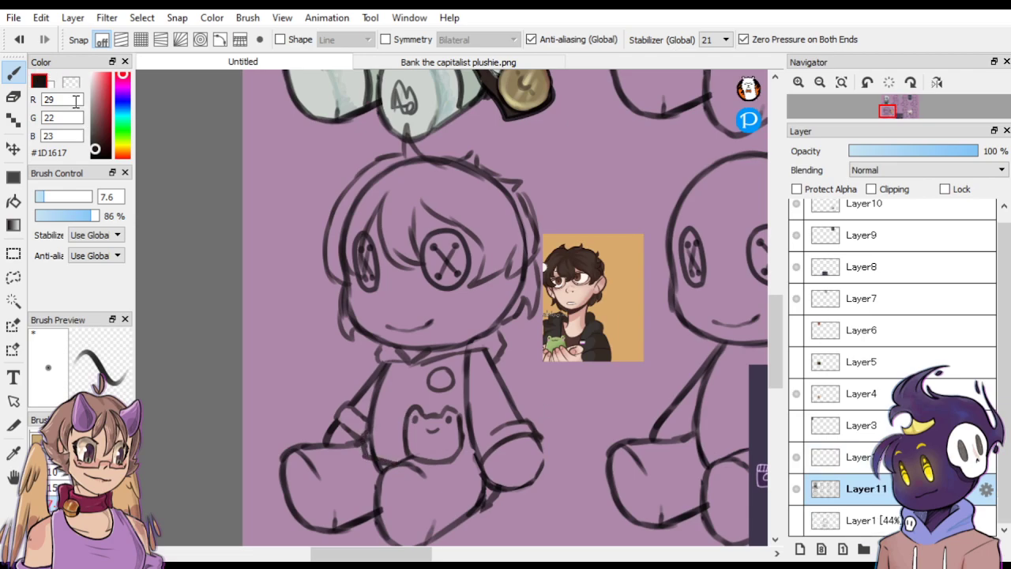
key("x")
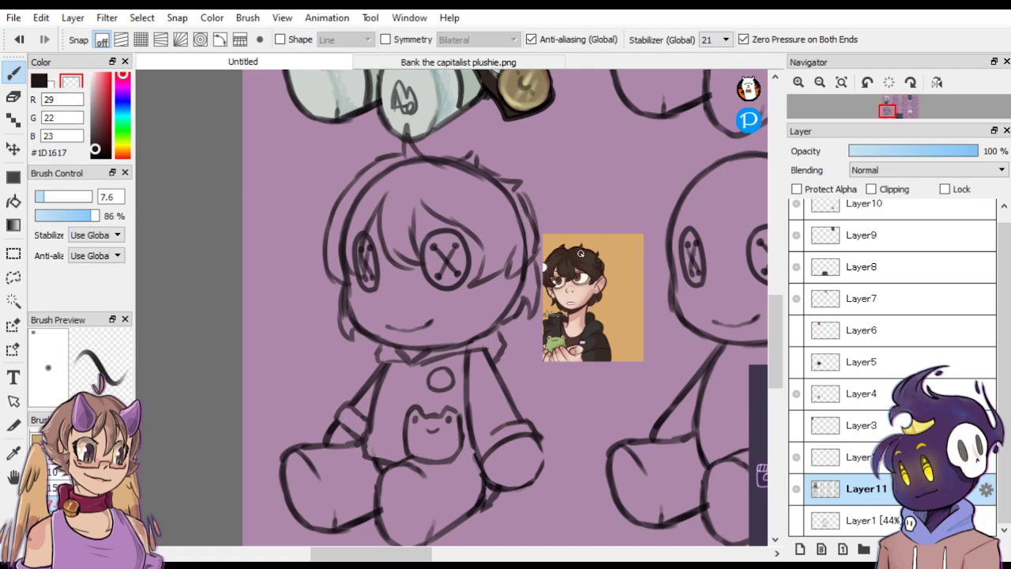
left_click(45, 85)
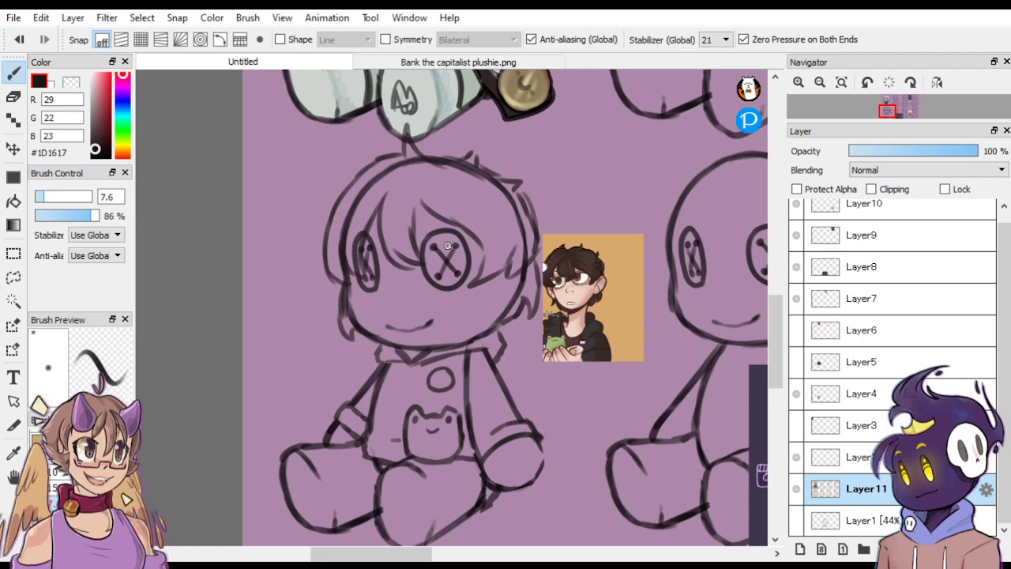
Try to draw a stripe across the round chest badge with the size 5.6 brush, and undo it.
left_click(41, 196)
key("ctrl+minus")
key("ctrl+minus")
key("ctrl+minus")
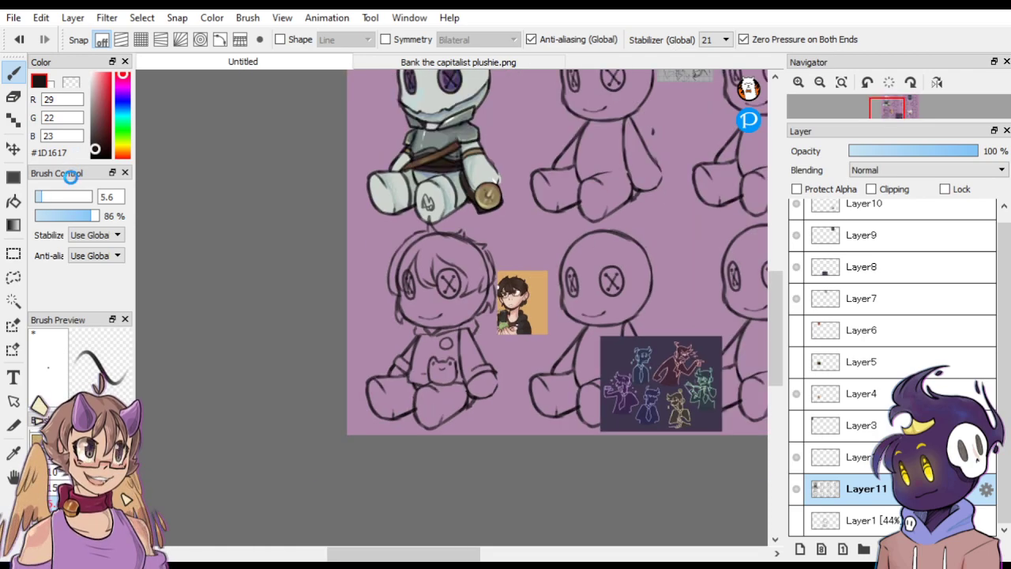
key("ctrl+plus")
key("ctrl+plus")
key("ctrl+plus")
key("ctrl+plus")
scroll(543, 293, "up", 2)
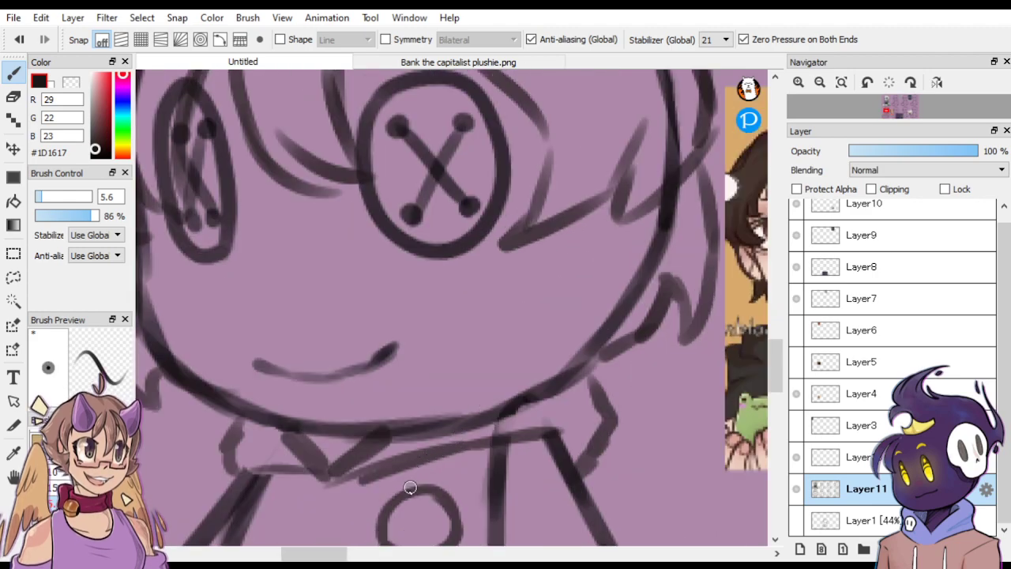
scroll(543, 293, "down", 2)
mouse_move(406, 442)
left_mouse_down()
mouse_move(450, 444)
mouse_move(408, 444)
left_mouse_up()
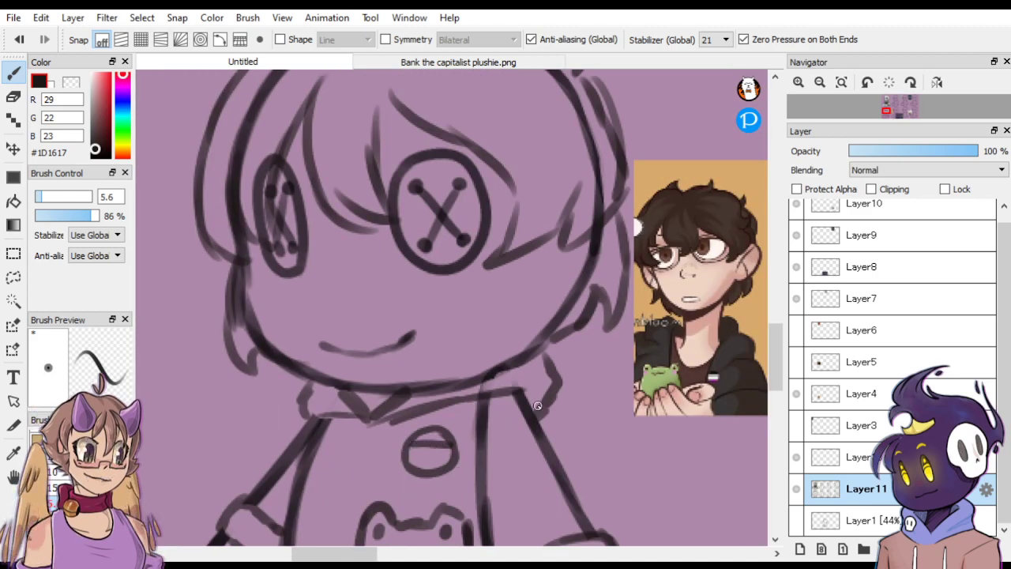
key("ctrl+z")
Erase the head outline showing through the hair at brush size 22, and retrace the crown strands at size 9.7.
left_click(61, 197)
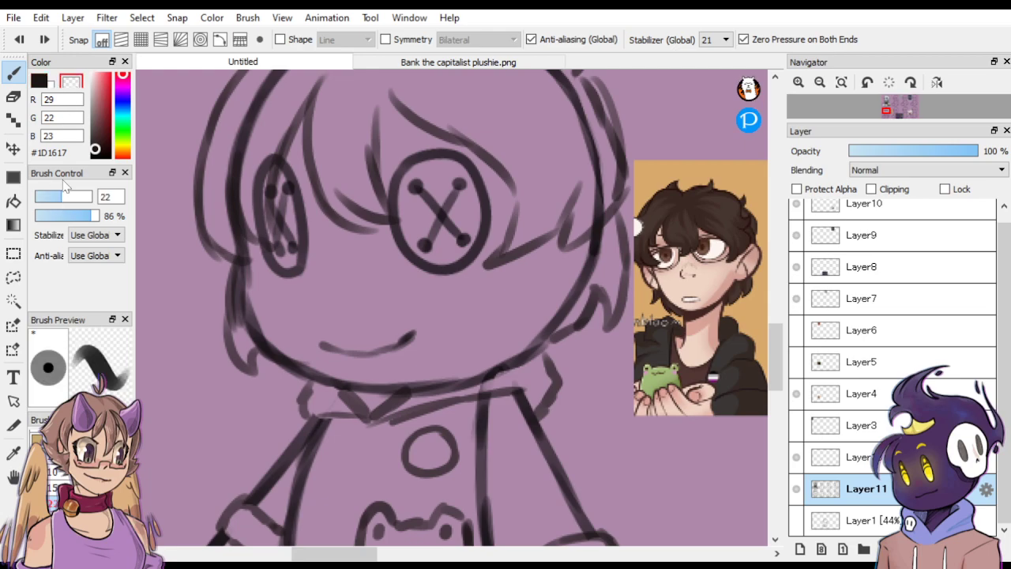
key("ctrl+minus")
left_click_drag(380, 98, 343, 117)
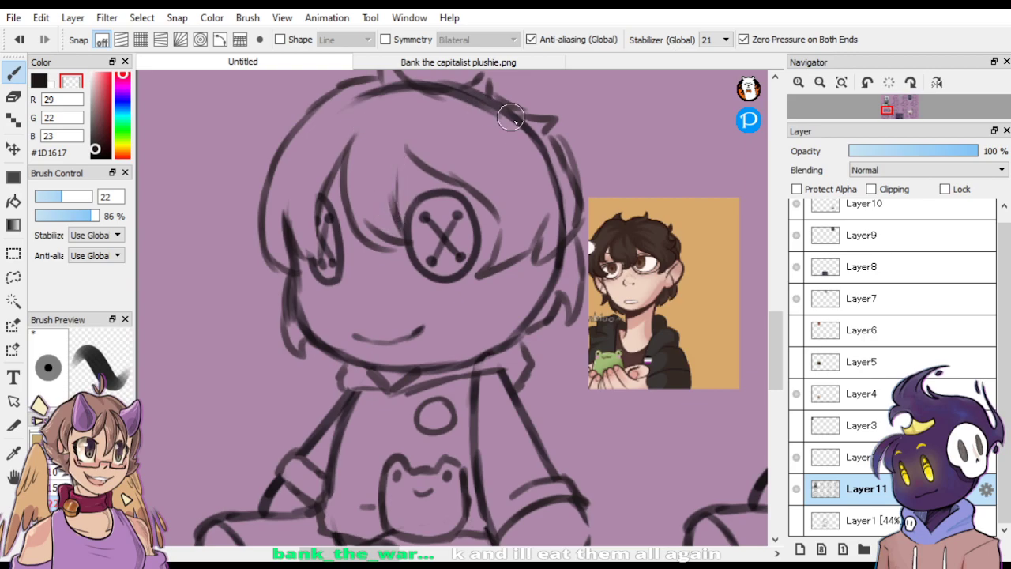
scroll(510, 117, "down", 2)
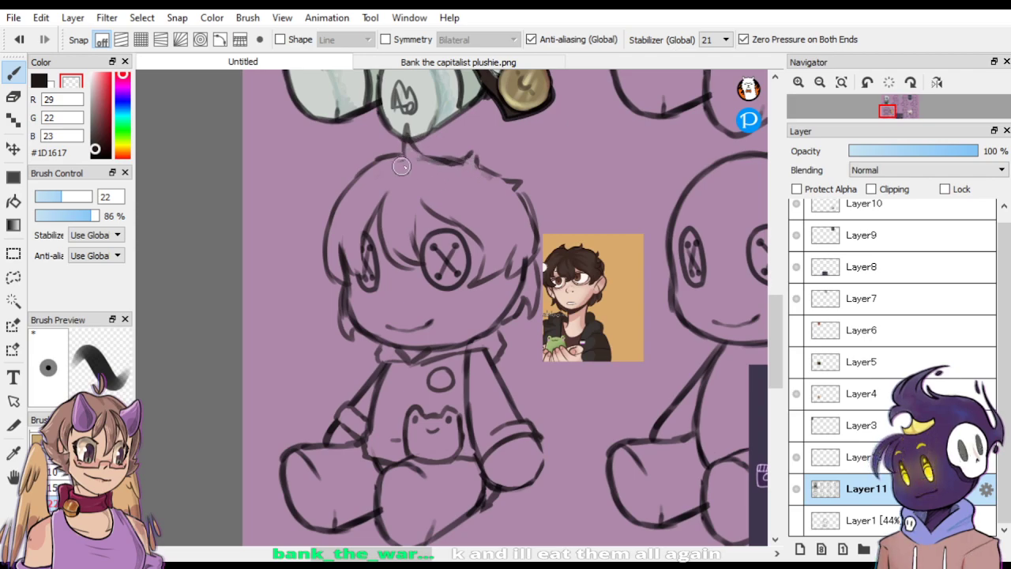
left_click(42, 82)
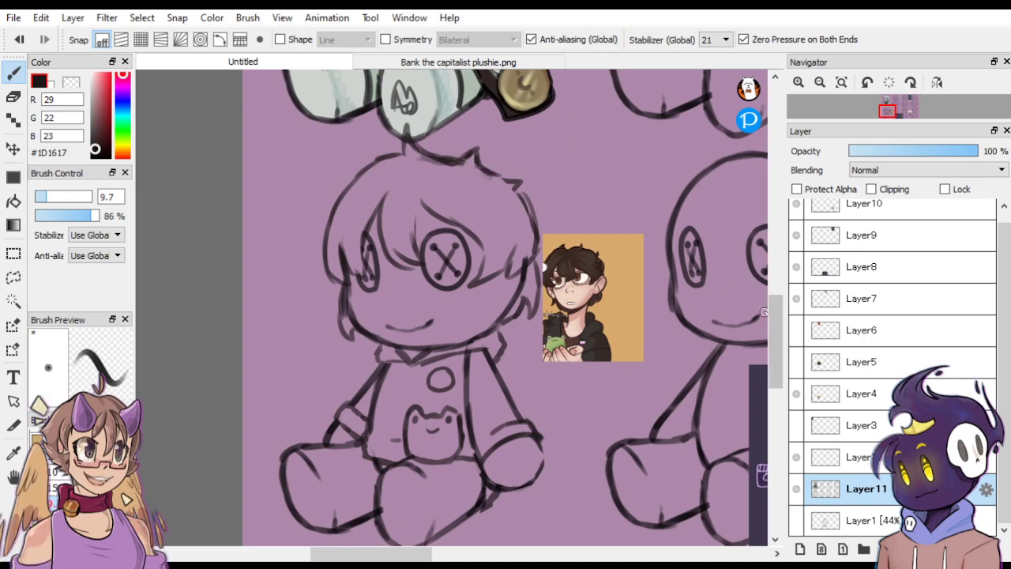
Erase the hair tuft above the crown that overlaps the armoured doll's foot.
scroll(777, 306, "up", 1)
left_click_drag(777, 306, 777, 292)
key("ctrl+plus")
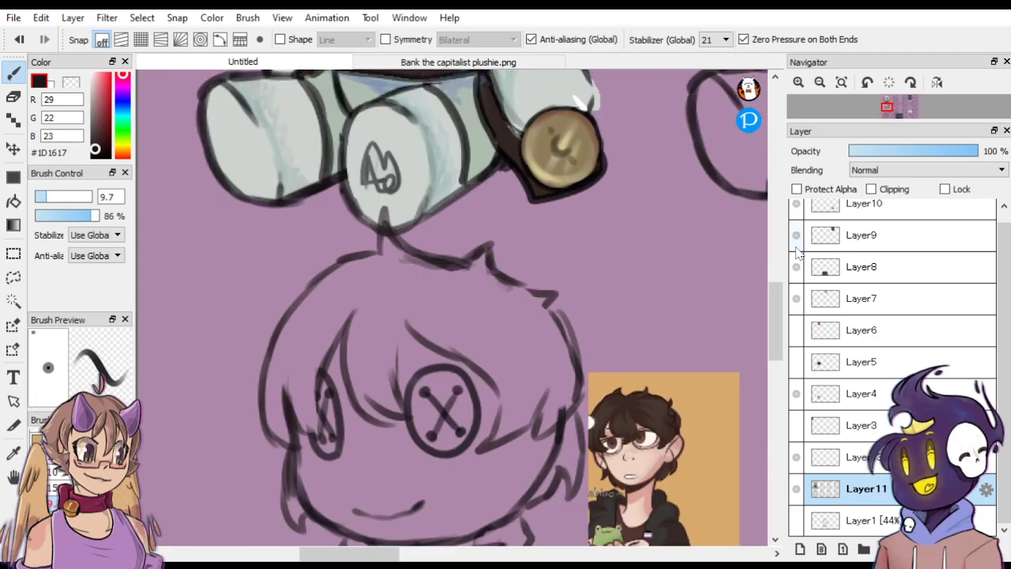
left_click(71, 82)
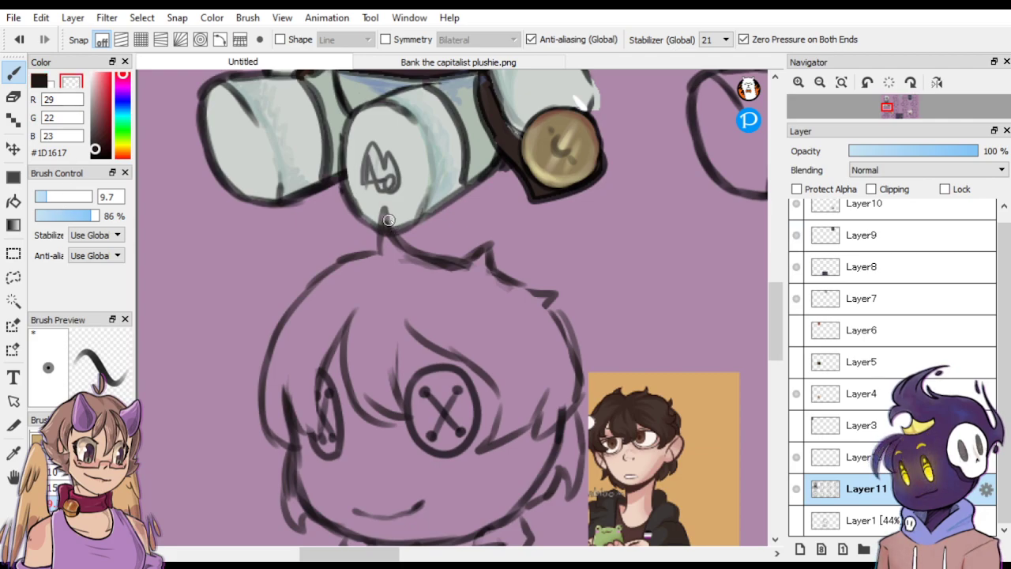
mouse_move(379, 216)
left_mouse_down()
mouse_move(399, 216)
mouse_move(371, 235)
mouse_move(393, 241)
mouse_move(375, 249)
mouse_move(430, 252)
left_mouse_up()
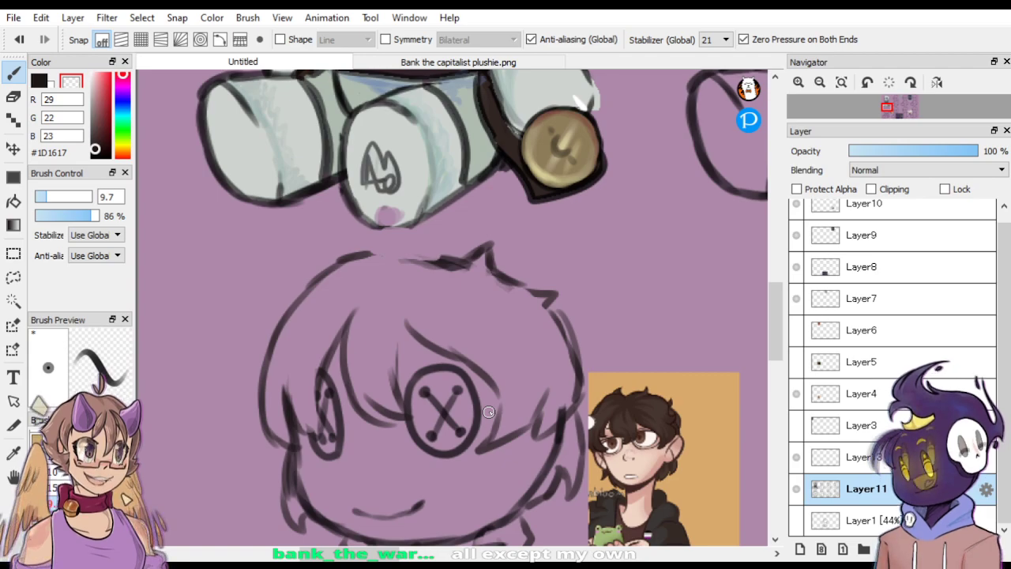
Redraw the top line of the hair with the size 9.7 dark brush, ending in a pointed strand over the far side.
left_click(40, 80)
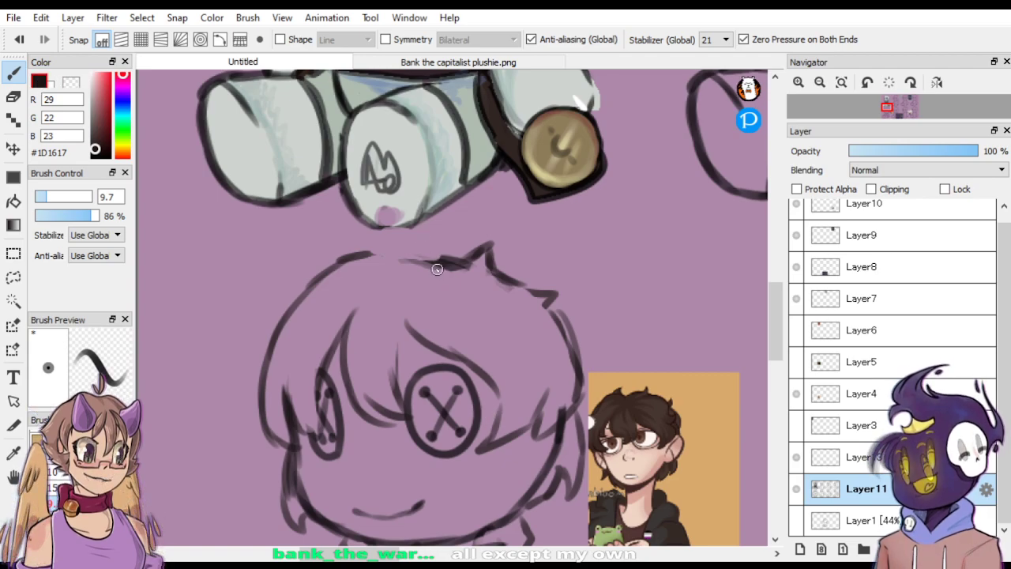
left_click_drag(447, 264, 367, 251)
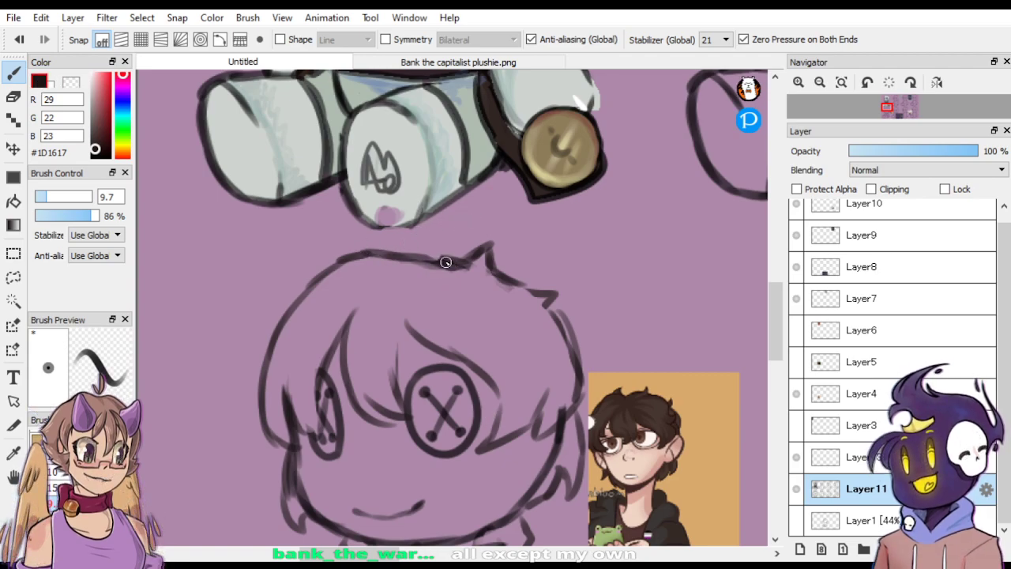
mouse_move(445, 261)
left_mouse_down()
mouse_move(340, 250)
mouse_move(351, 250)
mouse_move(297, 281)
mouse_move(376, 242)
mouse_move(329, 261)
mouse_move(397, 266)
left_mouse_up()
key("x")
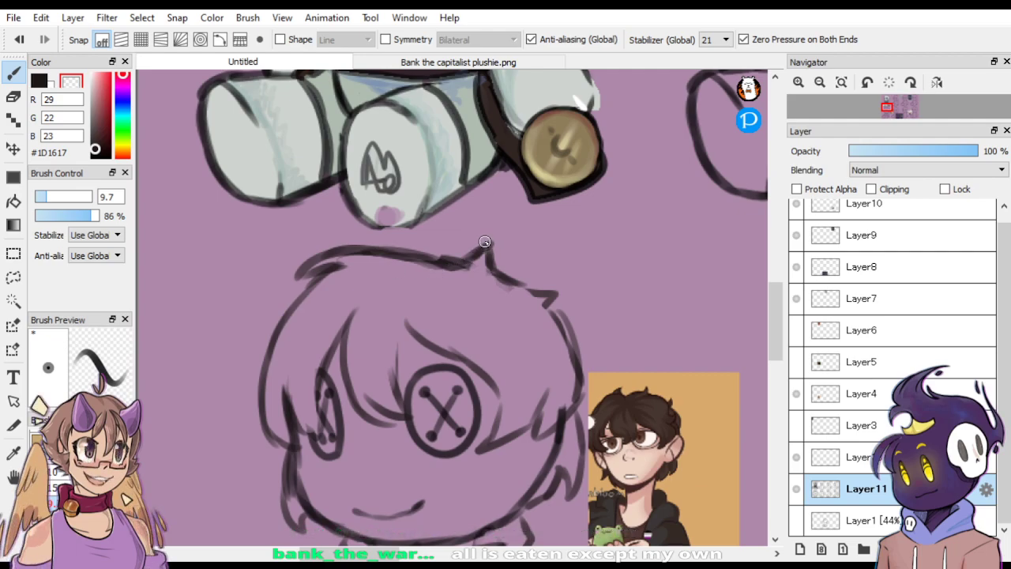
Sample the armoured doll's pale foot colour #CED4D0 and repaint the erased patch on its sole.
key("ctrl+Down")
key("ctrl+Down")
key("ctrl+Down")
key("ctrl+plus")
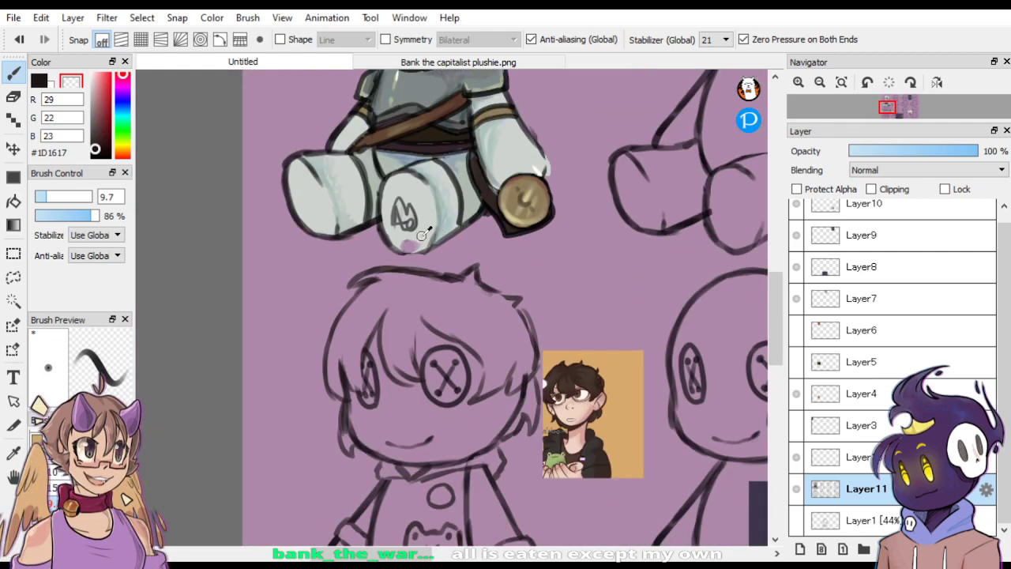
left_click(422, 234, "alt")
key("ctrl+plus")
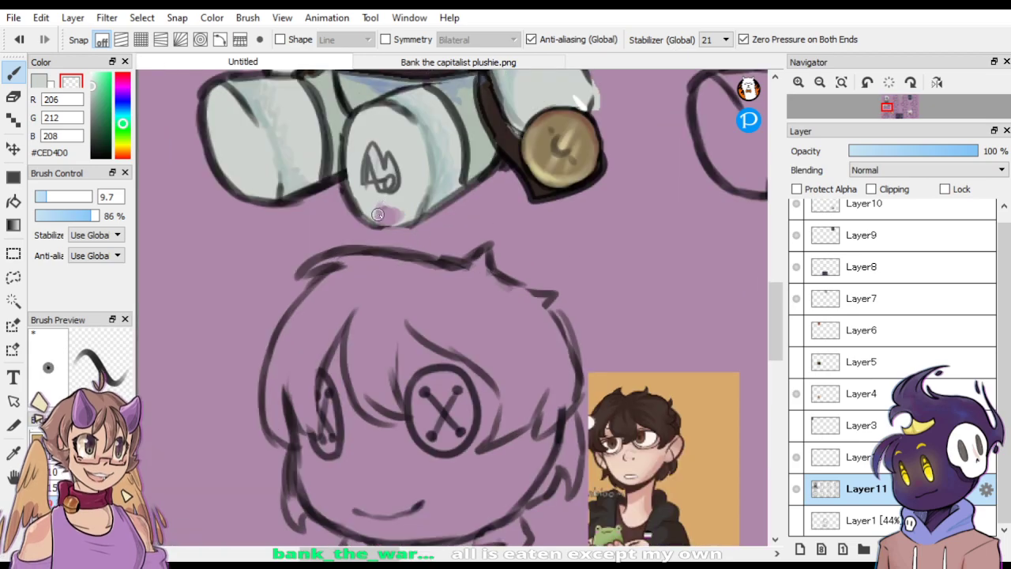
left_click(40, 83)
mouse_move(397, 206)
left_mouse_down()
mouse_move(376, 211)
mouse_move(409, 215)
left_mouse_up()
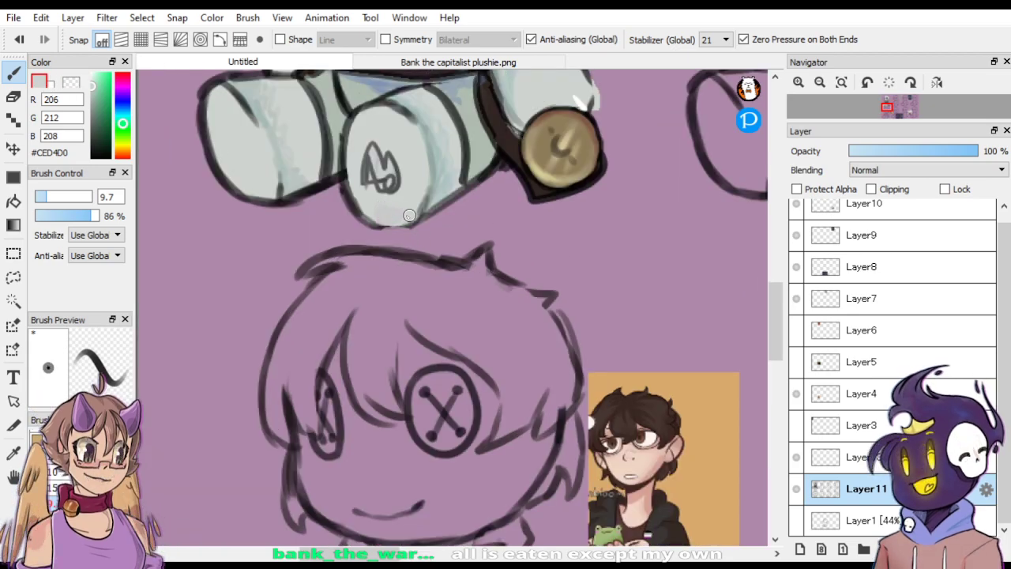
key("ctrl+minus")
key("ctrl+minus")
key("ctrl+plus")
key("ctrl+plus")
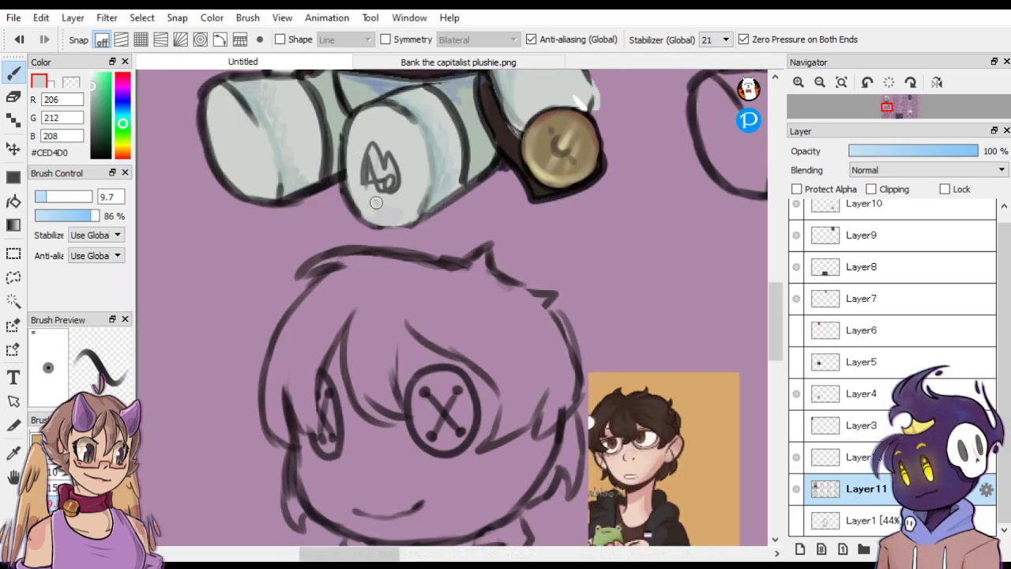
Sample the dark brown hair colour #43332C from the portrait reference.
key("ctrl+minus")
key("ctrl+minus")
scroll(772, 304, "down", 3)
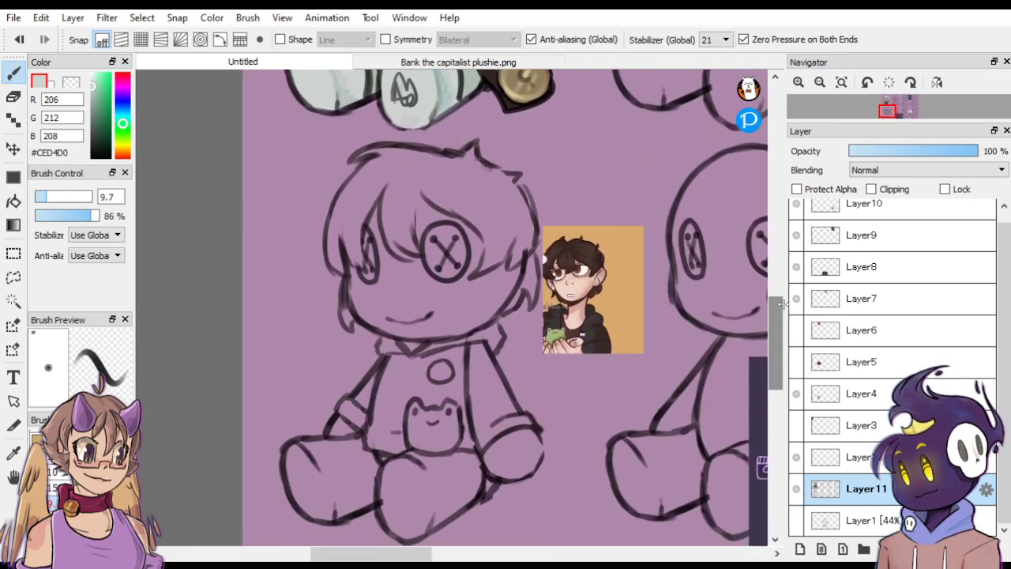
key("ctrl+plus")
key("ctrl+plus")
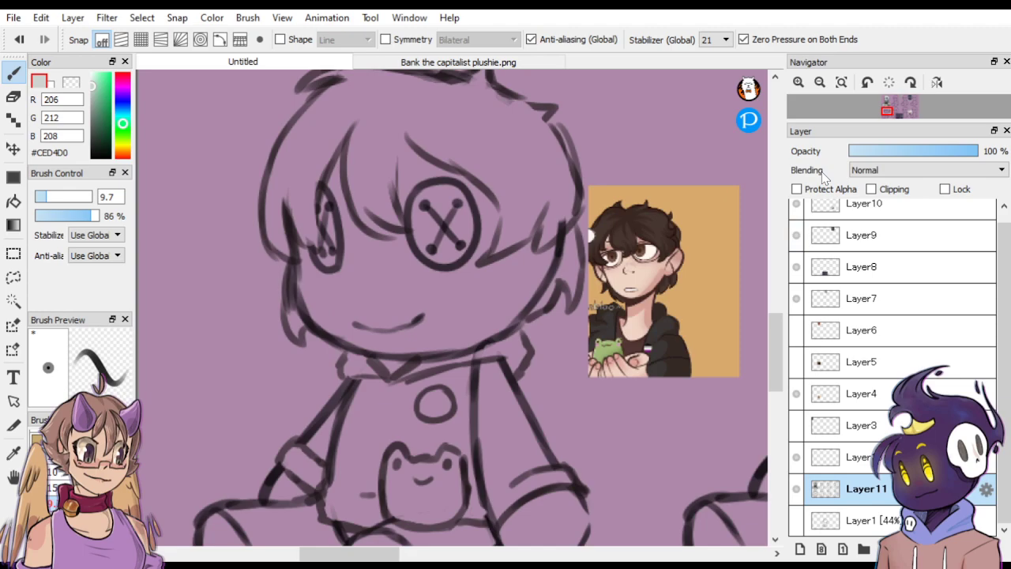
left_click(630, 230, "alt")
key("ctrl+minus")
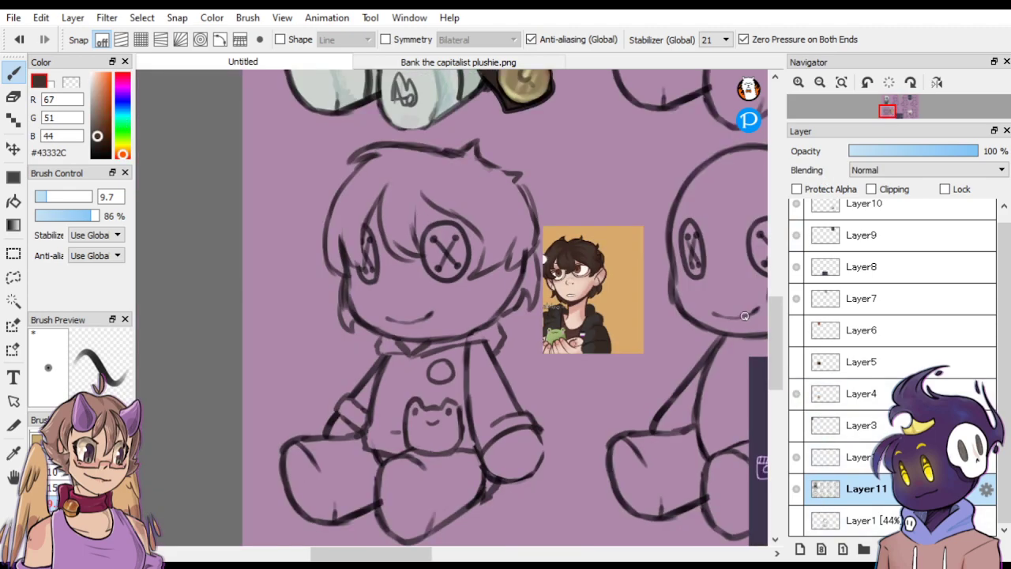
Flood-fill the doll's hair with dark brown, undoing the fill on Layer11 and placing it on a new layer above Layer1.
scroll(744, 316, "up", 1)
key("ctrl+plus")
key("g")
left_click(410, 174)
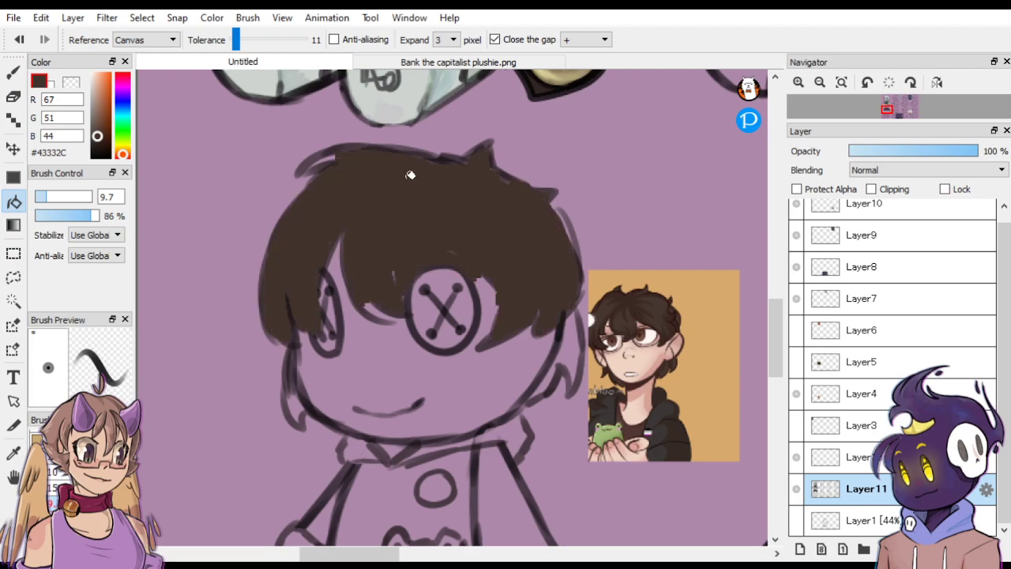
key("ctrl+z")
left_click(852, 522)
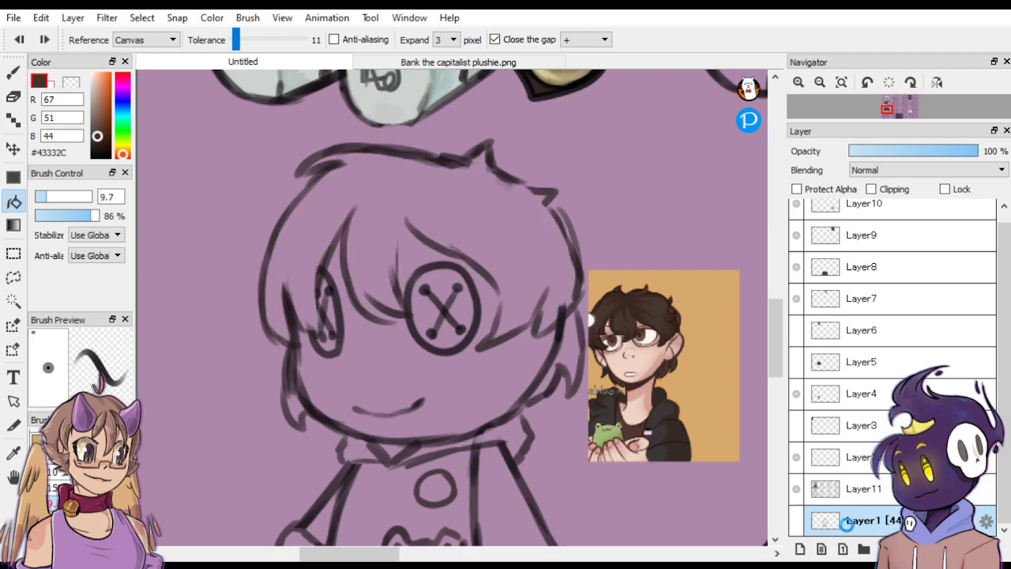
left_click(800, 548)
left_click(466, 168)
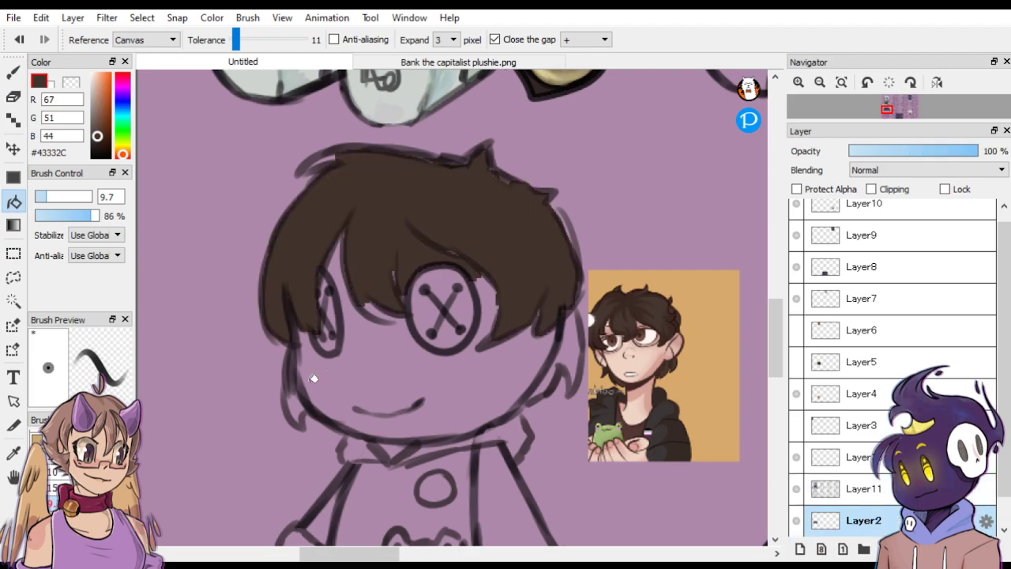
Fill the lower side locks of hair with #43332C and brush in the thin near-edge strand and the tuft at the crown.
left_click(296, 404)
left_click(571, 349)
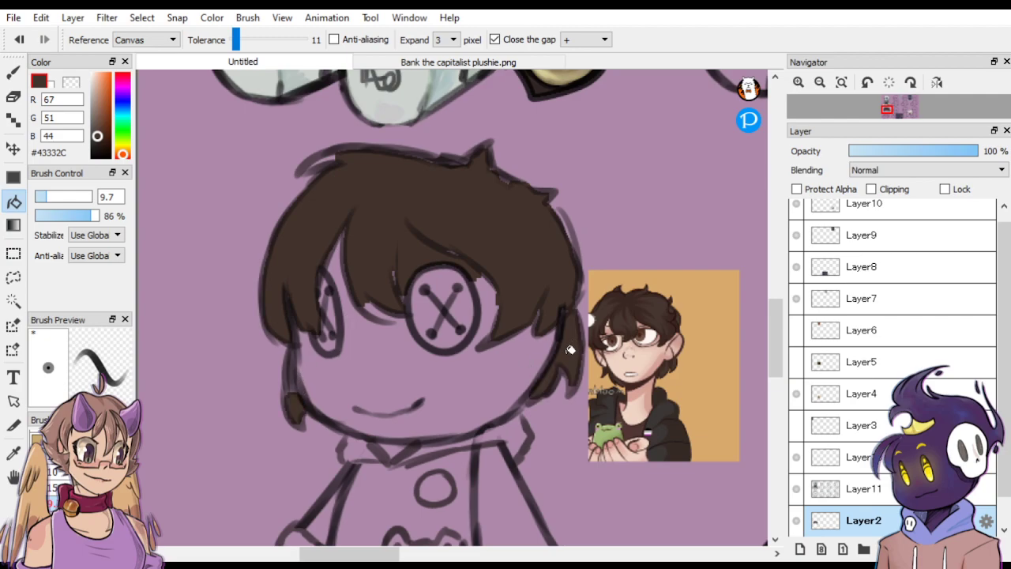
key("b")
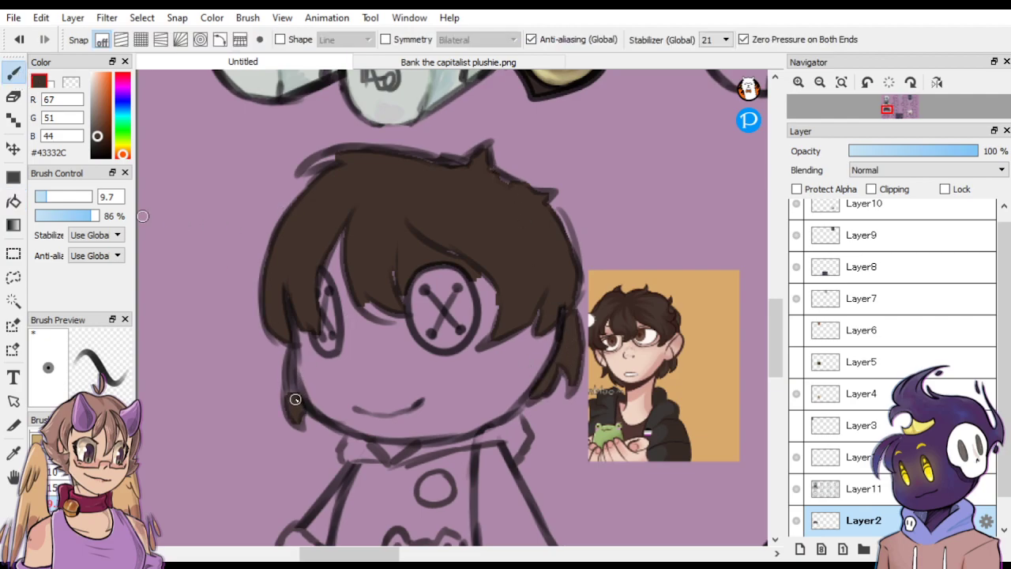
left_click_drag(294, 403, 295, 322)
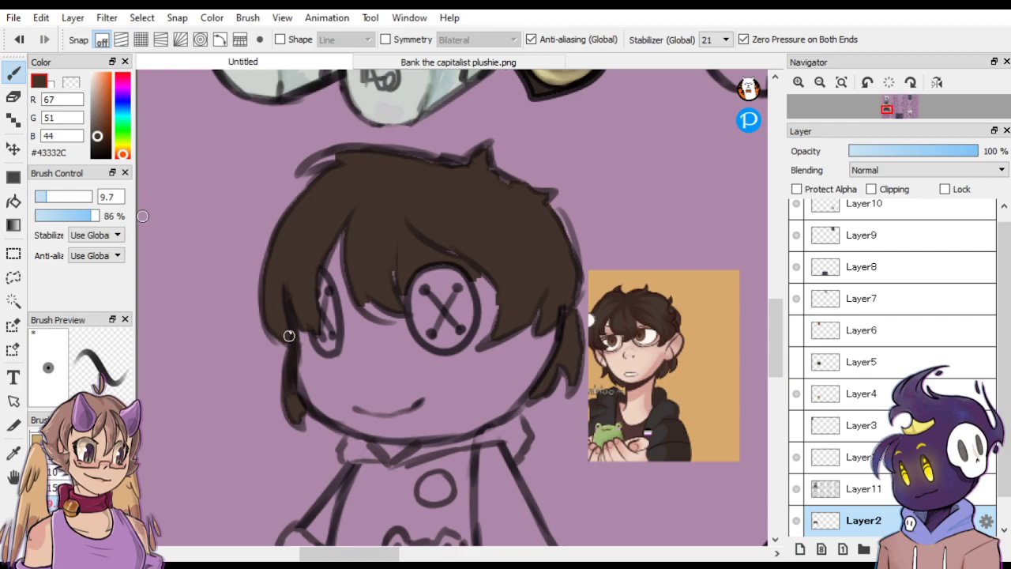
left_click_drag(354, 155, 318, 165)
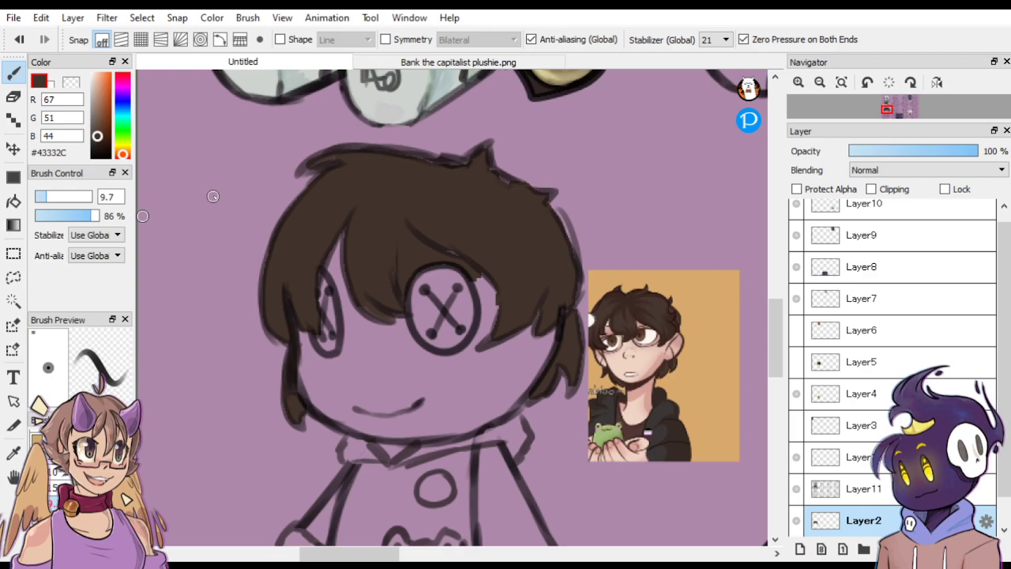
Erase the hair fill between the fringe strands above the large button eye using the transparent colour, then restore the brown brush colour.
left_click(73, 82)
left_click_drag(406, 228, 473, 276)
key("ctrl+z")
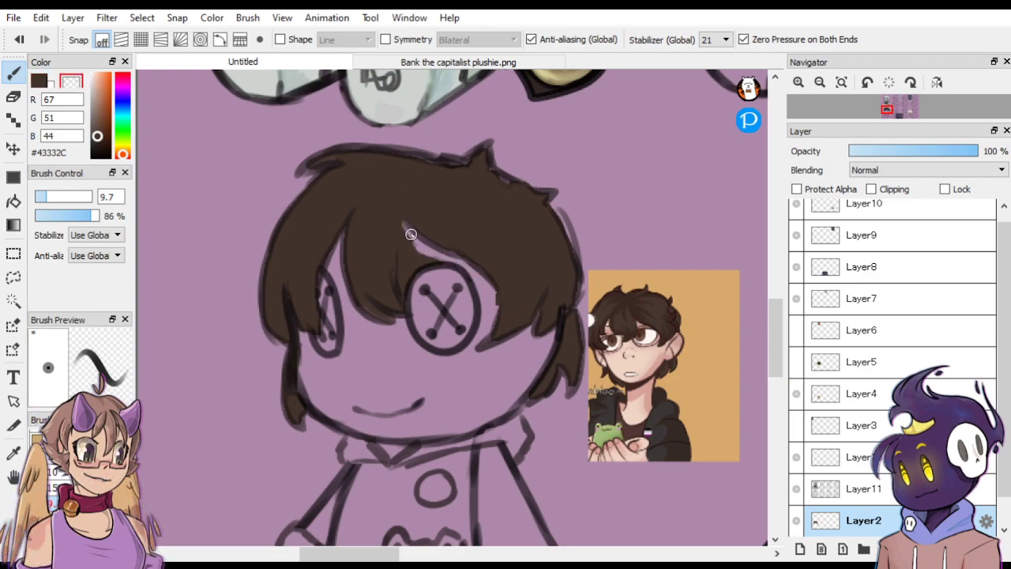
mouse_move(407, 232)
left_mouse_down()
mouse_move(400, 289)
mouse_move(409, 240)
mouse_move(414, 321)
mouse_move(409, 230)
mouse_move(420, 283)
left_mouse_up()
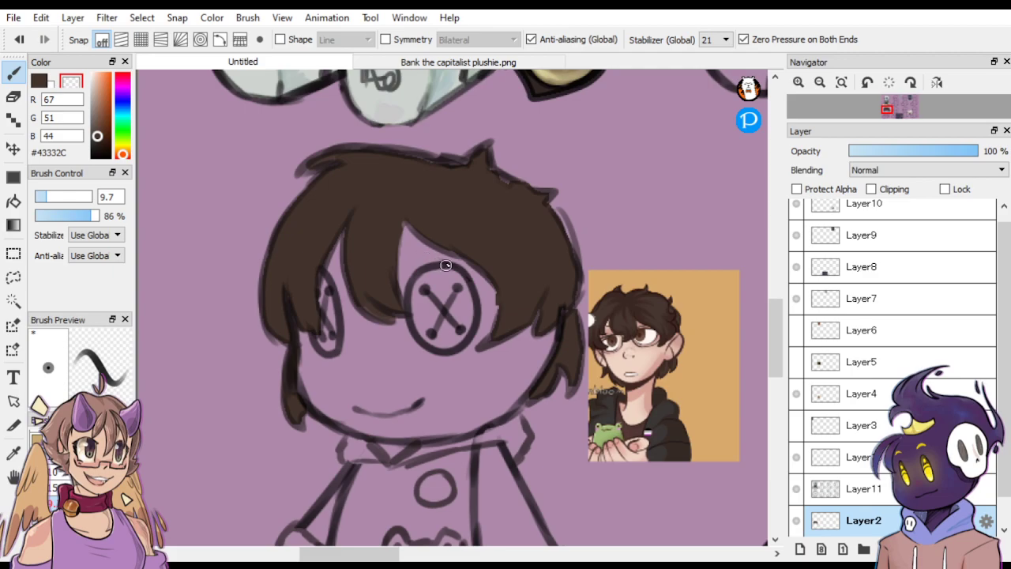
key("x")
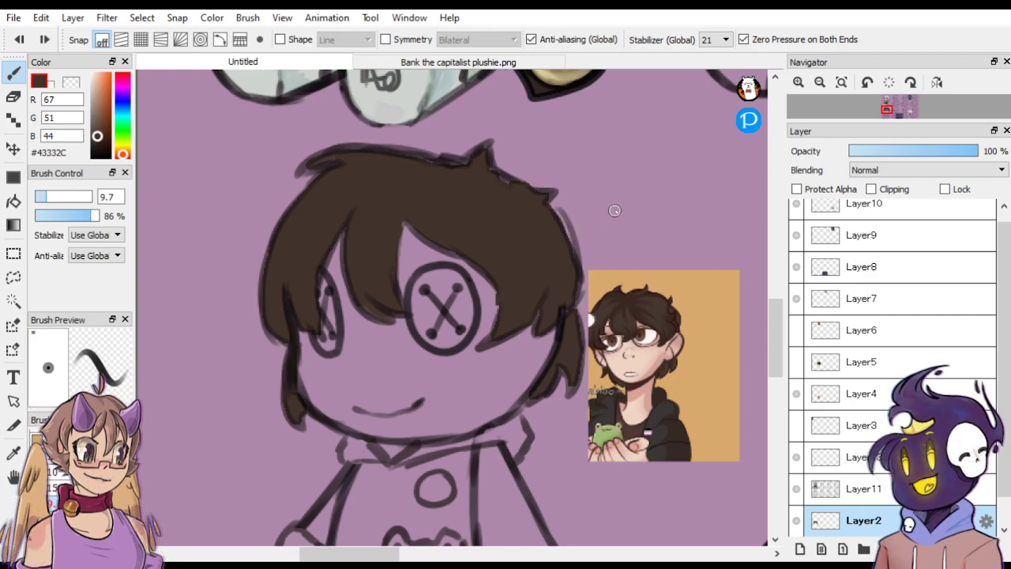
Sample the skin colour #EED3C4 from the portrait's neck and flood-fill the doll's face and the forehead gap with it.
left_click(646, 361, "alt")
left_click(13, 201)
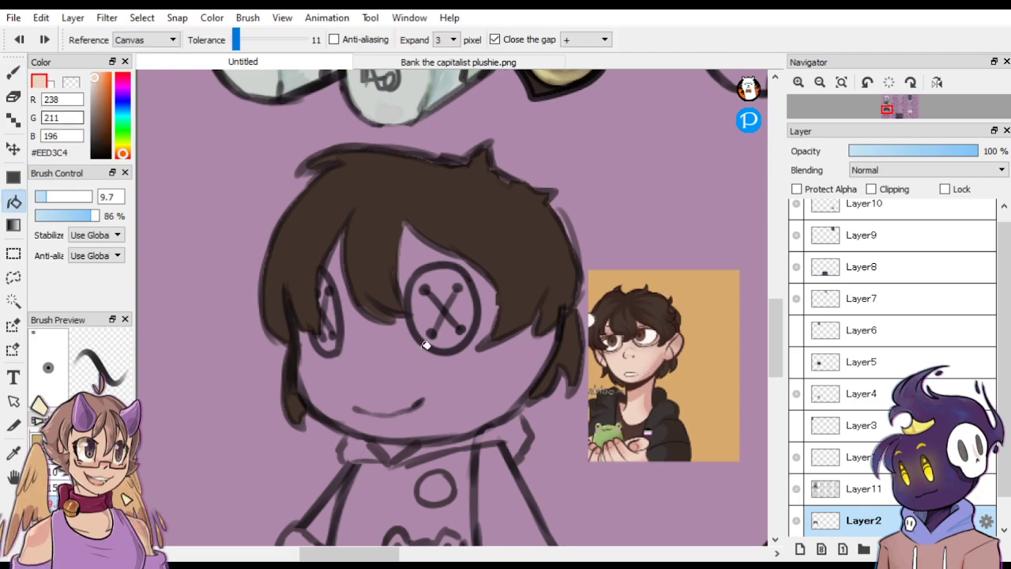
left_click(393, 358)
left_click(448, 265)
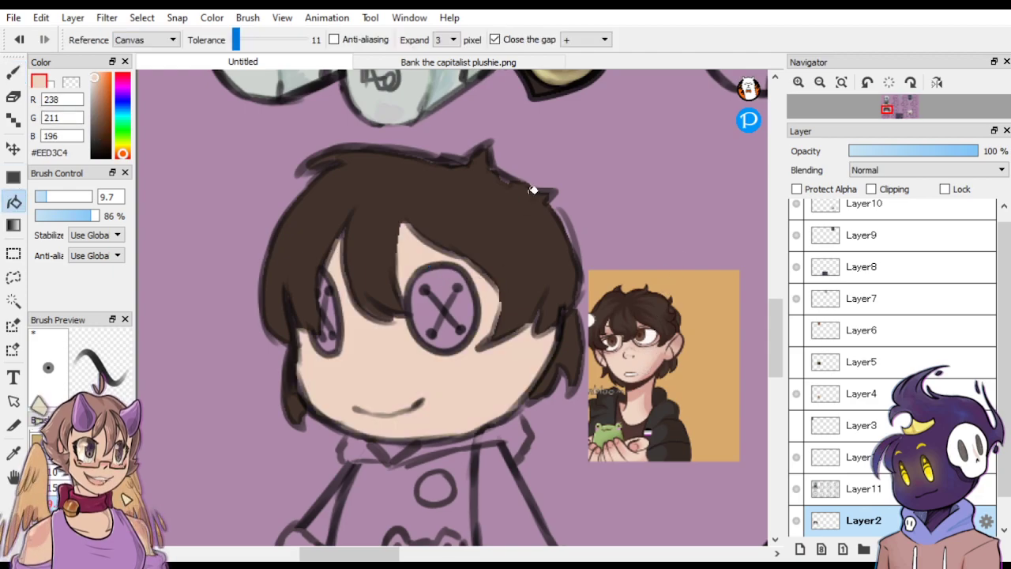
Touch up the gaps between hair and face with brushed #43332C and #EED3C4, and paint the small neck area skin-coloured.
left_click(20, 73)
left_click(453, 224, "alt")
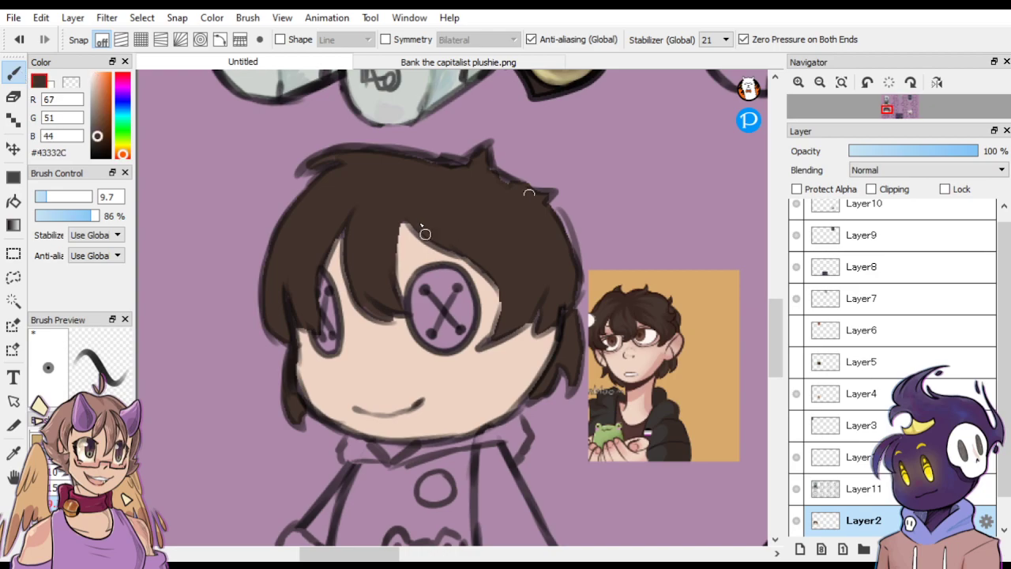
left_click_drag(404, 214, 437, 242)
left_click_drag(500, 292, 492, 335)
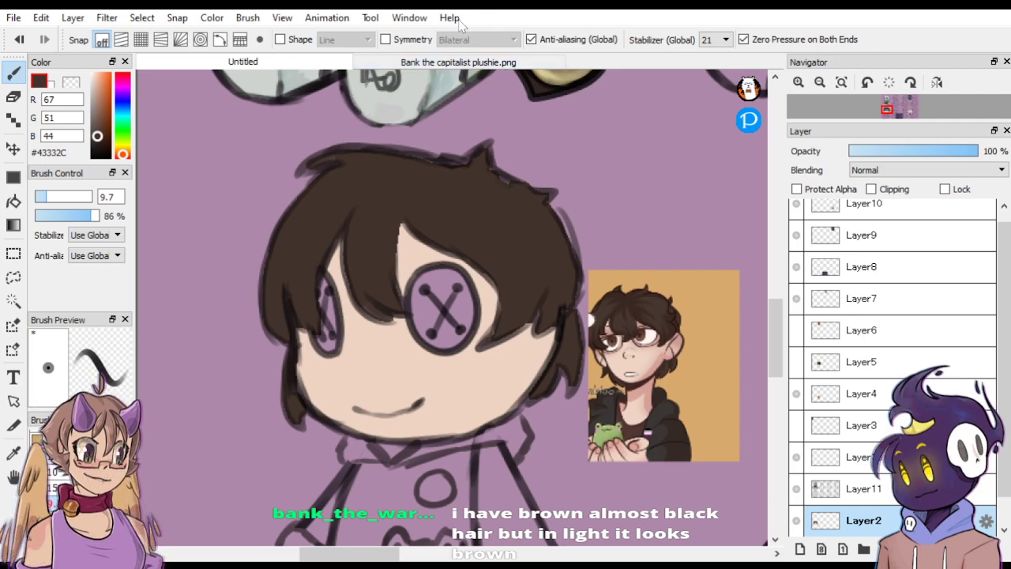
right_click(524, 347)
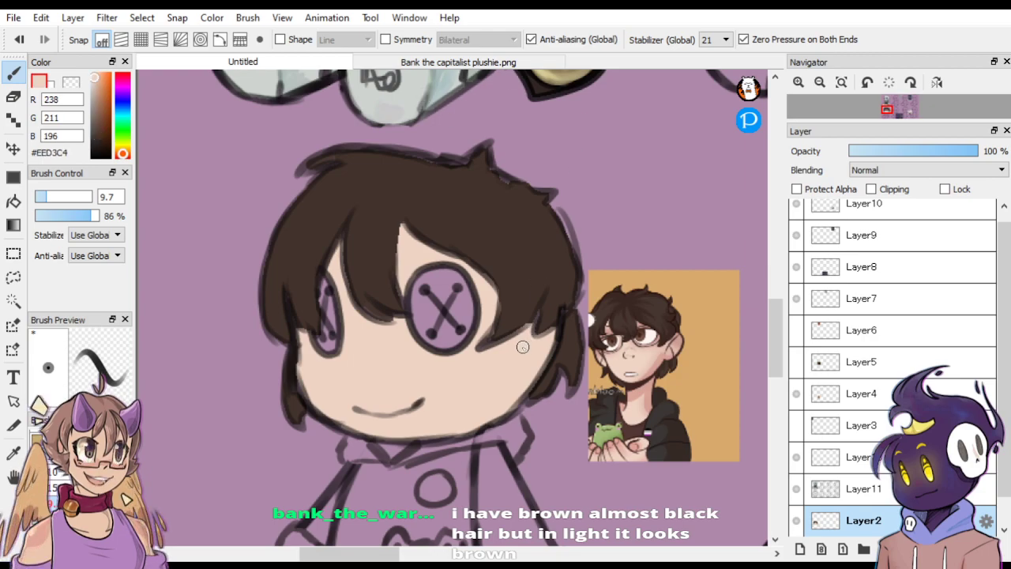
left_click(563, 279, "alt")
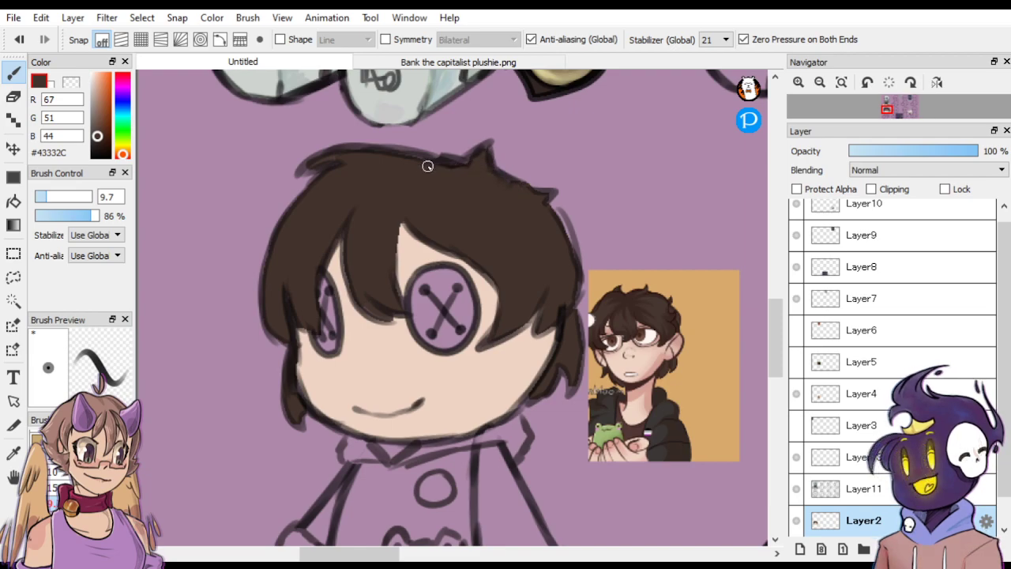
left_click(296, 373, "alt")
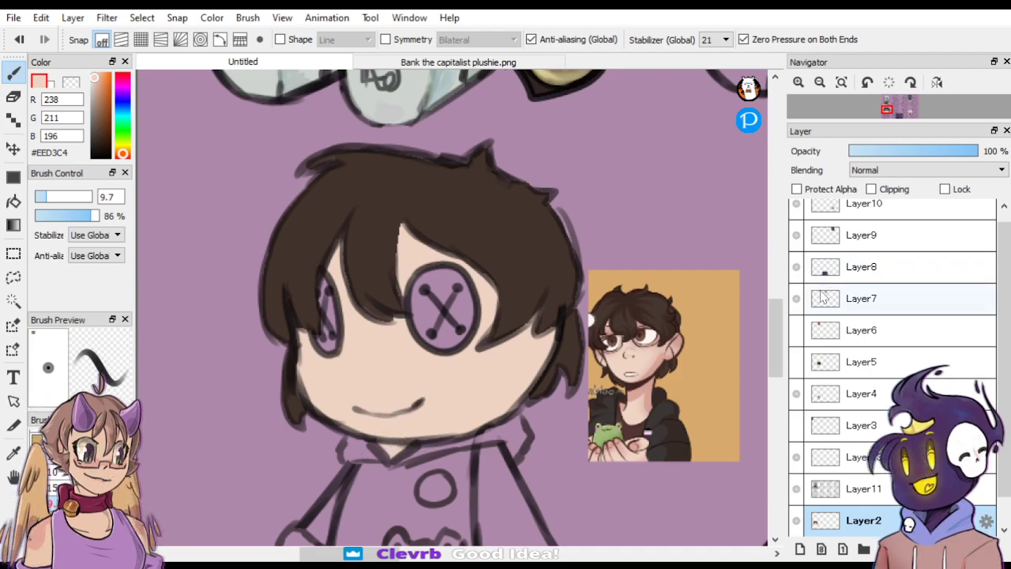
Sample the jacket grey #3B3735 from the portrait and paint both sides of the doll's hood, enlarging the brush to 17.
scroll(742, 339, "down", 2)
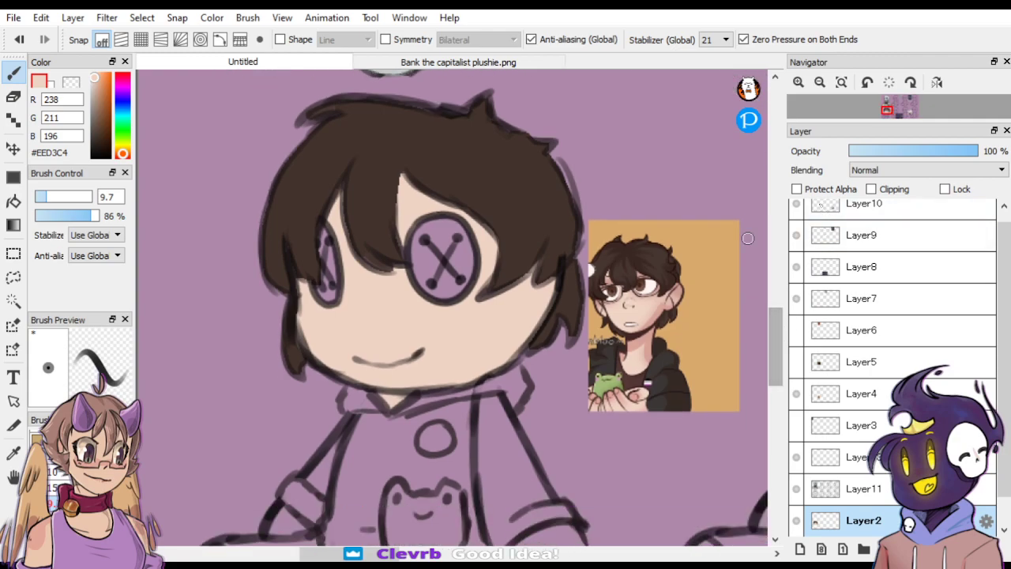
left_click(660, 361, "alt")
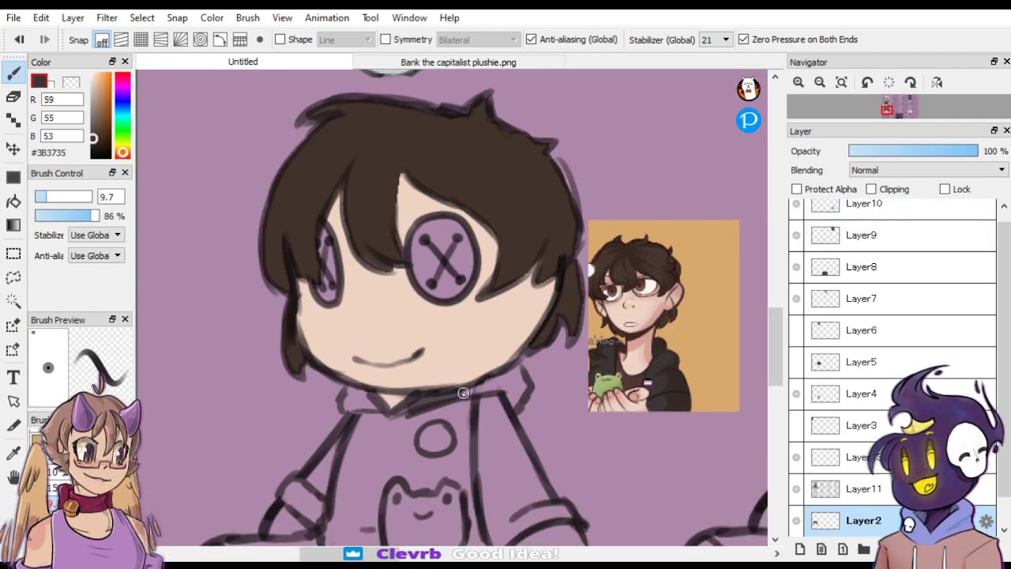
mouse_move(405, 411)
left_mouse_down()
mouse_move(506, 387)
mouse_move(514, 371)
mouse_move(501, 383)
mouse_move(524, 389)
left_mouse_up()
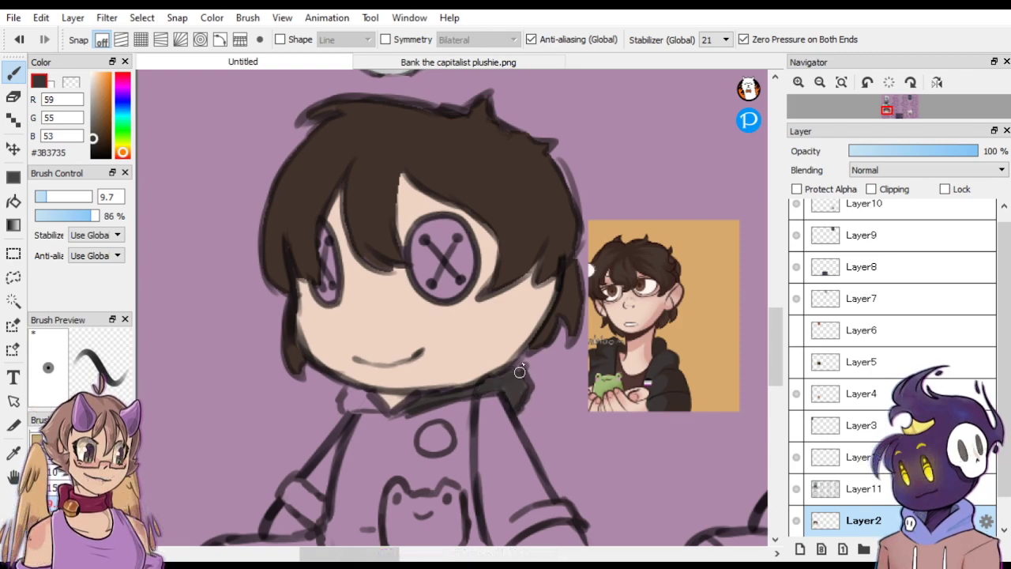
left_click(56, 196)
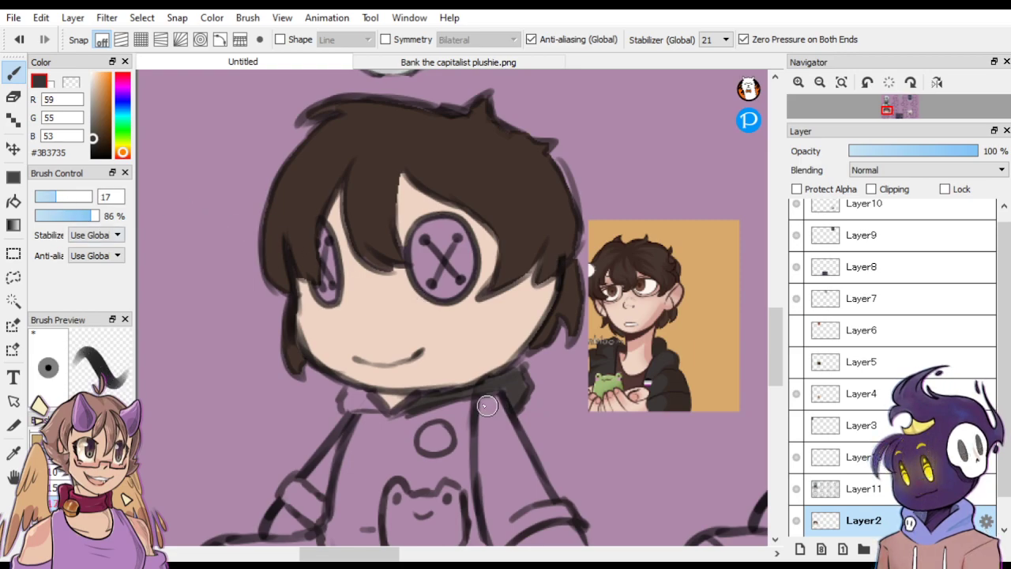
left_click_drag(515, 372, 510, 390)
mouse_move(374, 406)
left_mouse_down()
mouse_move(349, 404)
mouse_move(355, 387)
mouse_move(371, 409)
mouse_move(363, 398)
mouse_move(391, 403)
mouse_move(381, 415)
mouse_move(362, 399)
left_mouse_up()
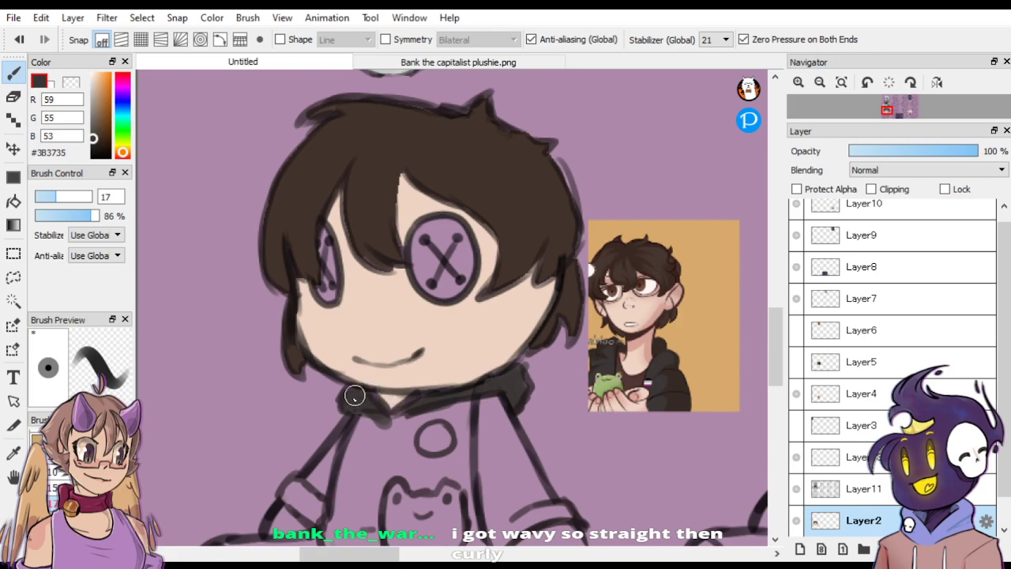
Flood-fill the hoodie's body, both sleeves and the far cuff with #3B3735, leaving the round badge and frog unfilled.
left_click_drag(776, 340, 776, 355)
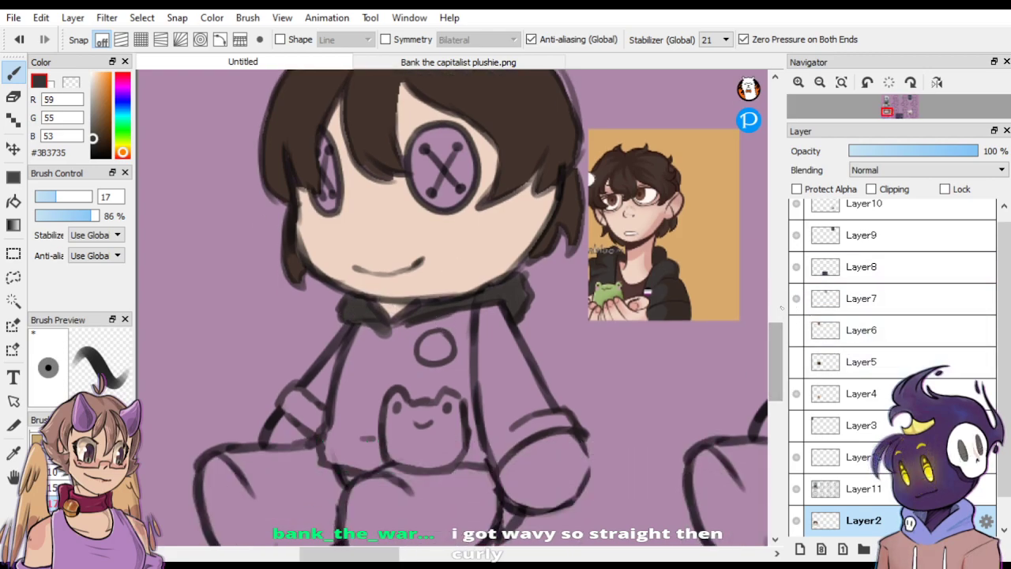
left_click(14, 202)
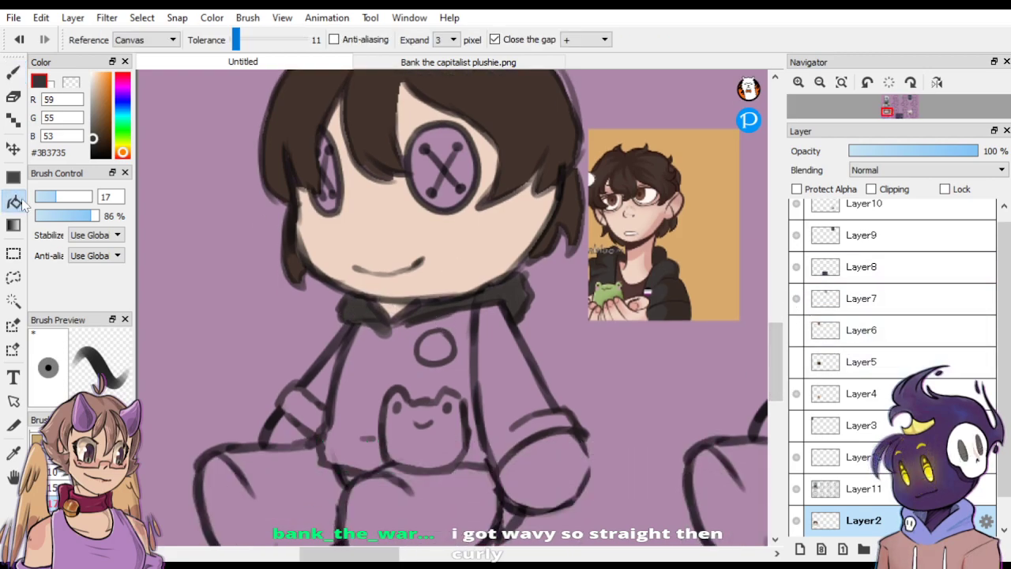
left_click(383, 354)
left_click(347, 346)
left_click(502, 362)
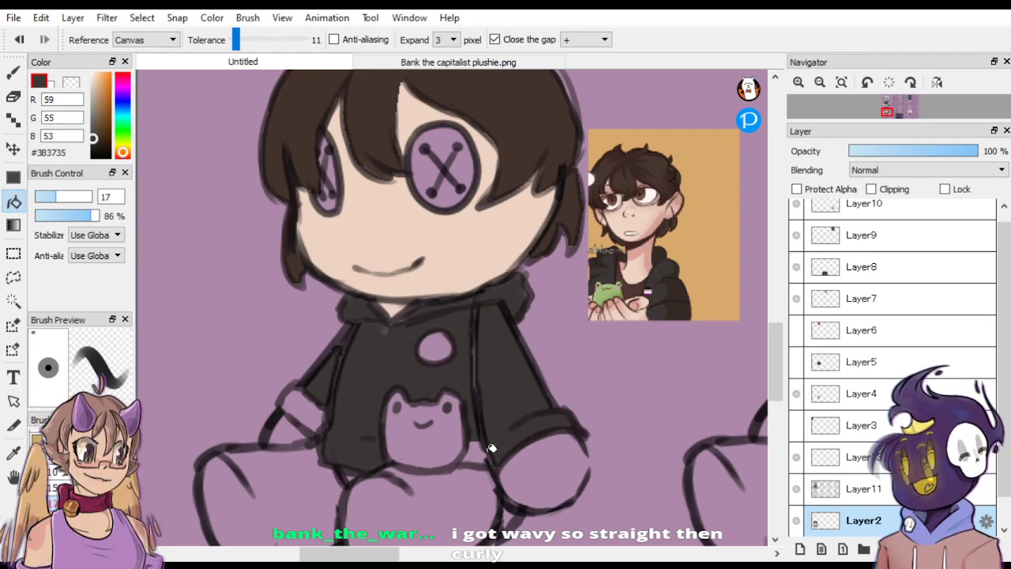
left_click(467, 364)
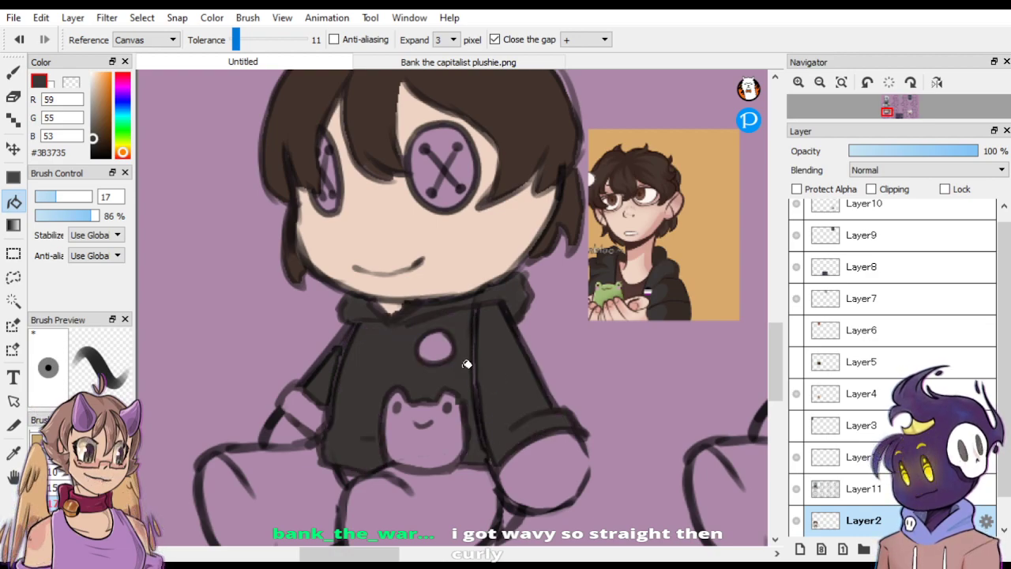
left_click(314, 405)
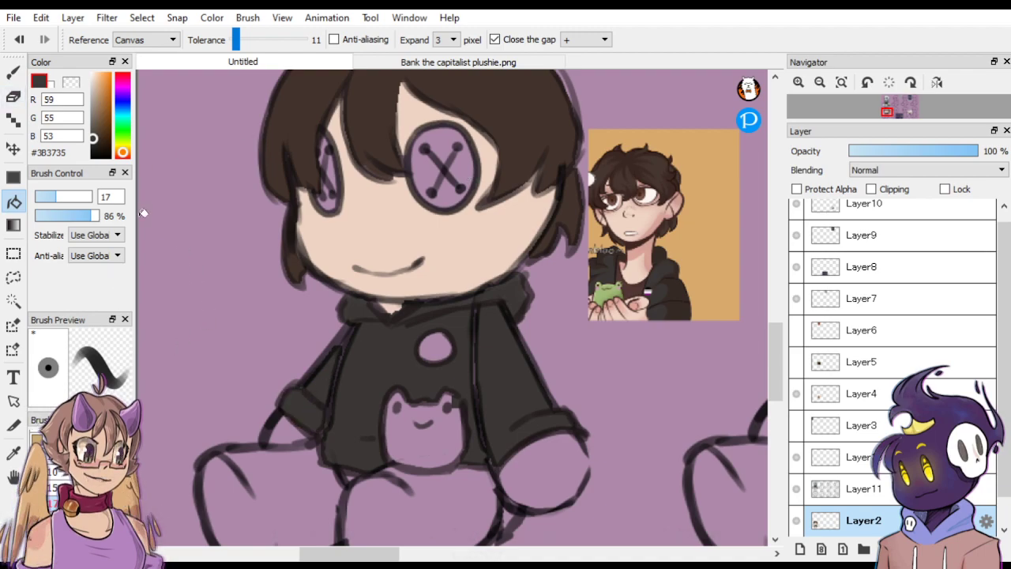
Clean up the hoodie's shoulder seam with a size 10, 100% opacity brush and repaint the neckline notch in skin colour #EED3C4.
left_click(13, 73)
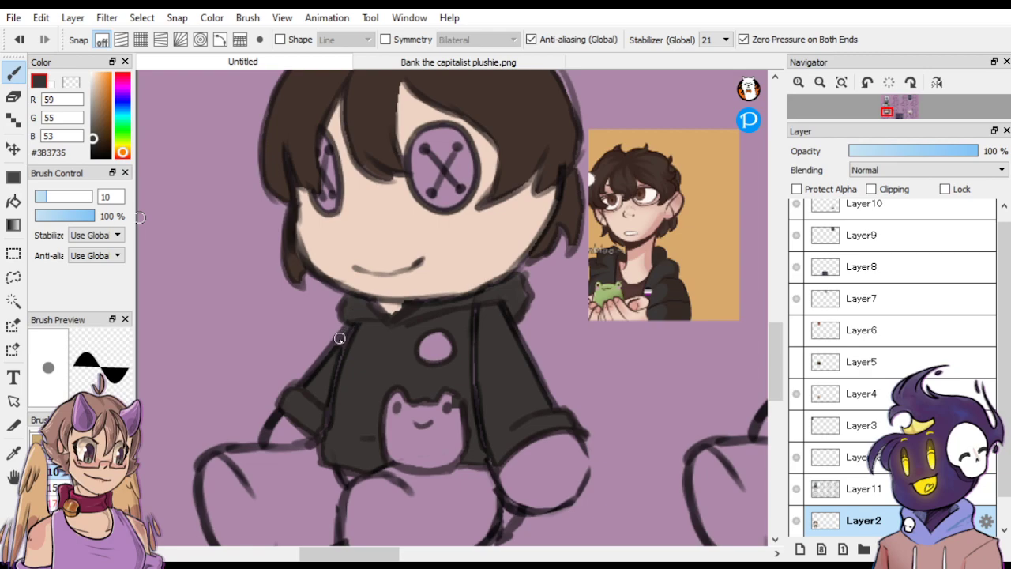
mouse_move(339, 338)
left_mouse_down()
mouse_move(326, 412)
mouse_move(354, 325)
left_mouse_up()
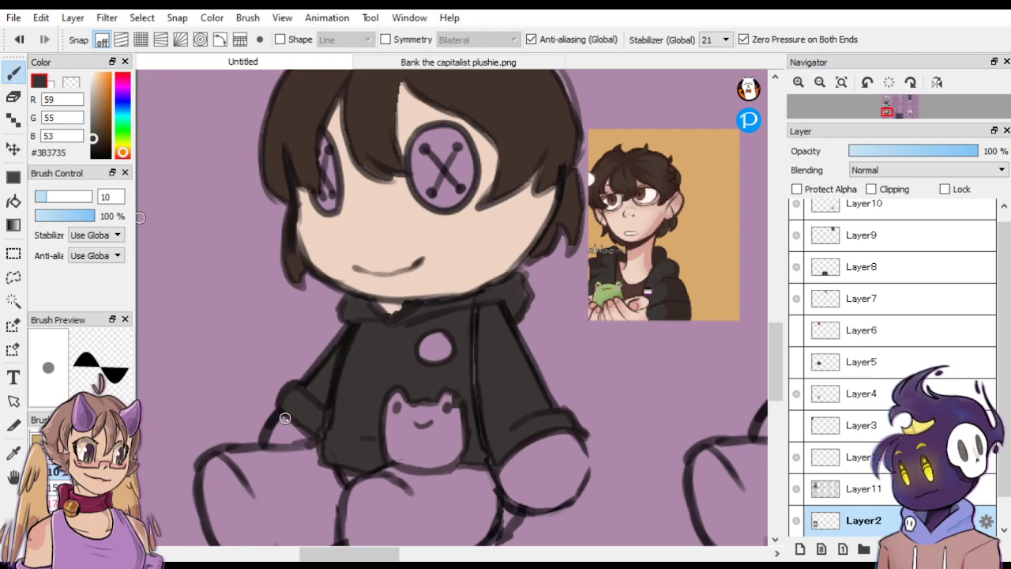
key("ctrl+z")
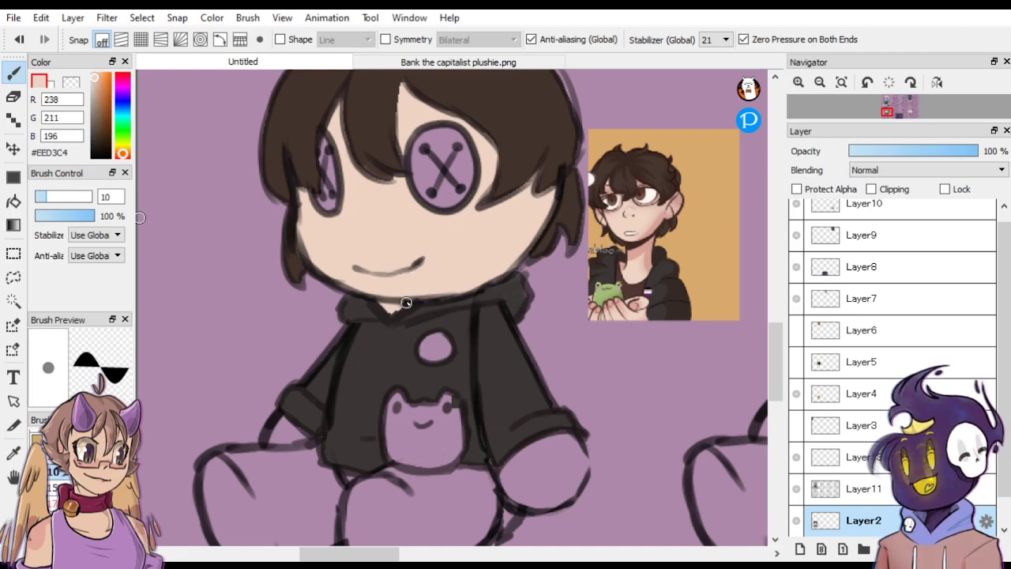
left_click(439, 284, "alt")
left_click_drag(399, 299, 406, 306)
Darken the sampled hoodie grey to #1D1A18 and flood-fill both legs, undoing the spill around the frog.
left_click(500, 400, "alt")
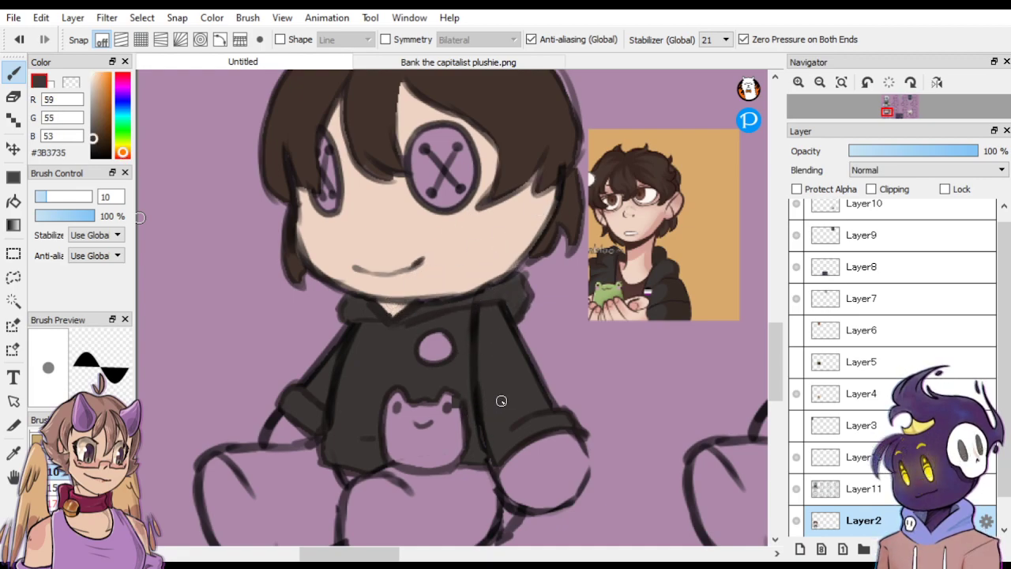
left_click(93, 148)
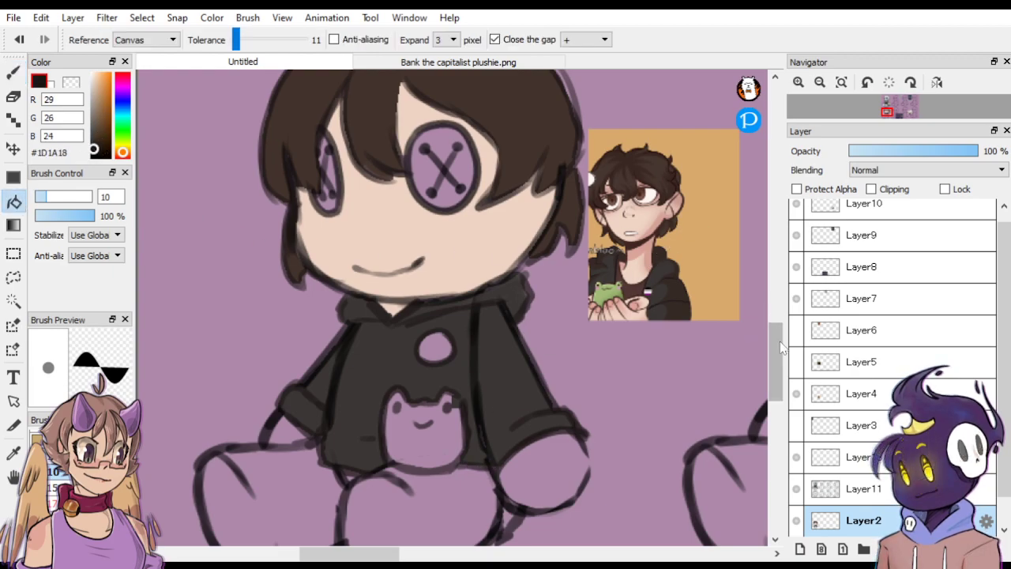
scroll(776, 363, "down", 2)
left_click(440, 433)
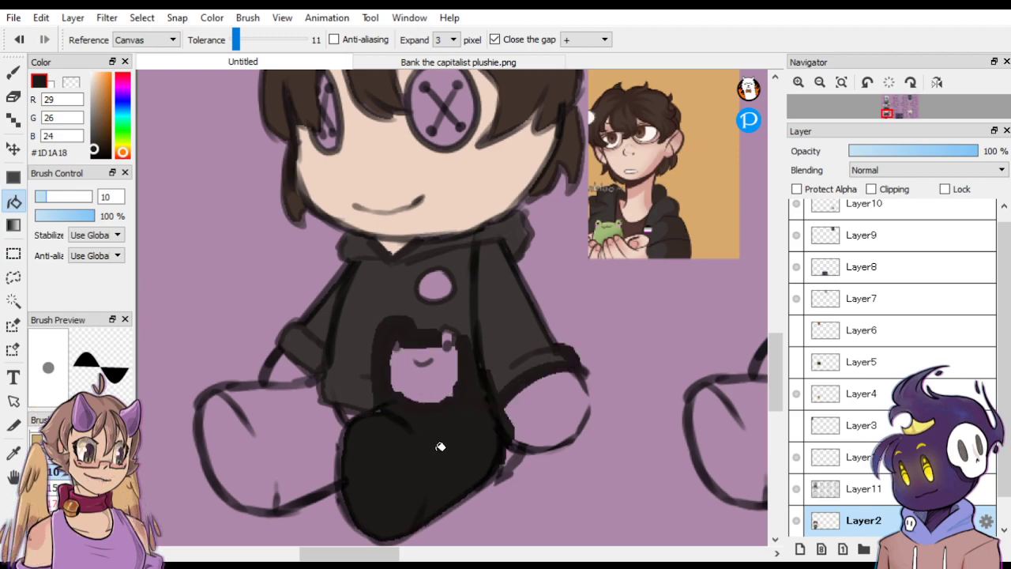
key("ctrl+z")
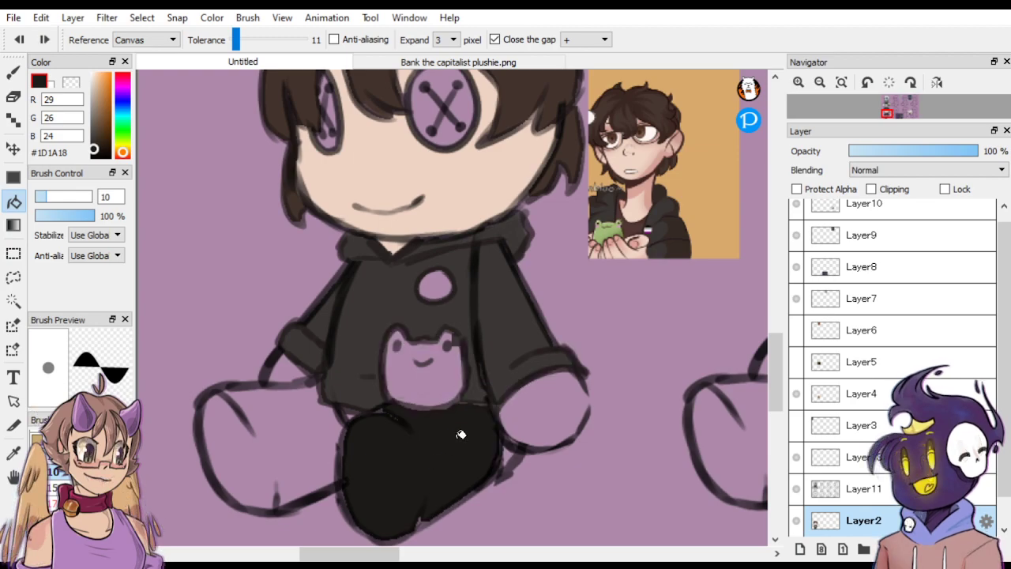
left_click(321, 417)
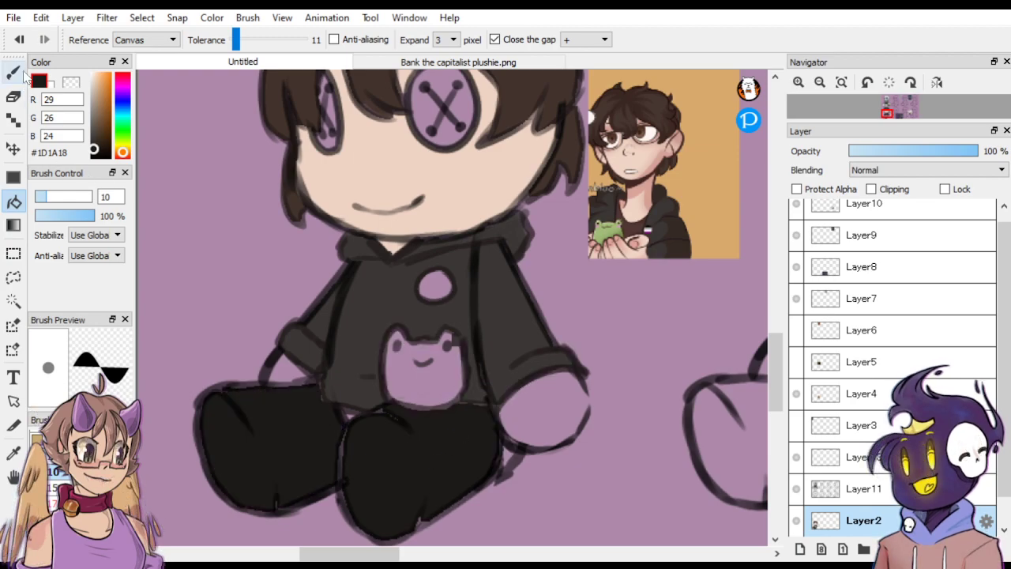
Brush #1D1A18 over the unfilled gap between the legs and hoodie hem, and undo the extra stroke on the far leg.
left_click(15, 71)
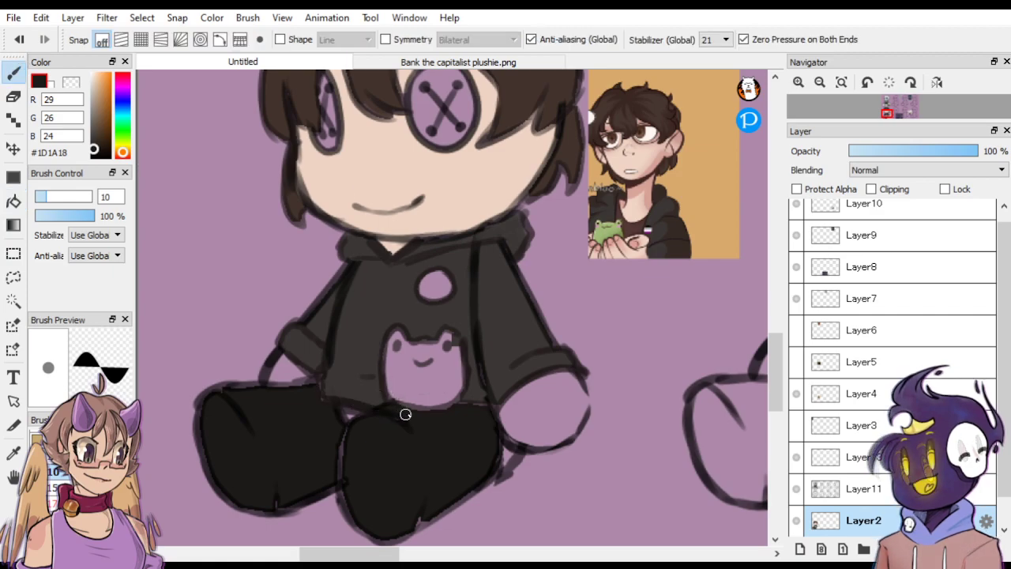
left_click_drag(299, 386, 339, 402)
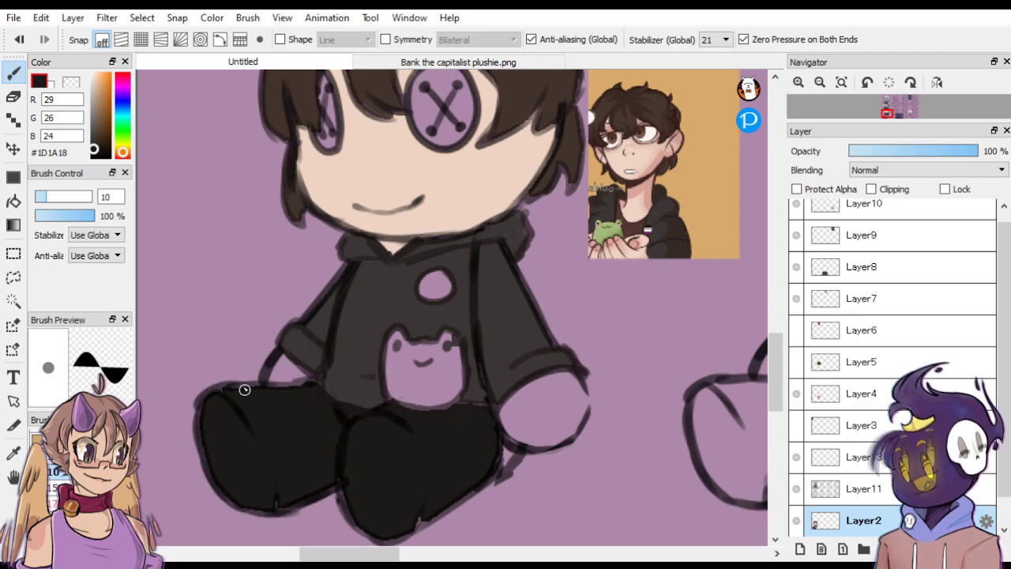
mouse_move(243, 389)
left_mouse_down()
mouse_move(231, 478)
mouse_move(257, 510)
mouse_move(289, 505)
left_mouse_up()
key("ctrl+z")
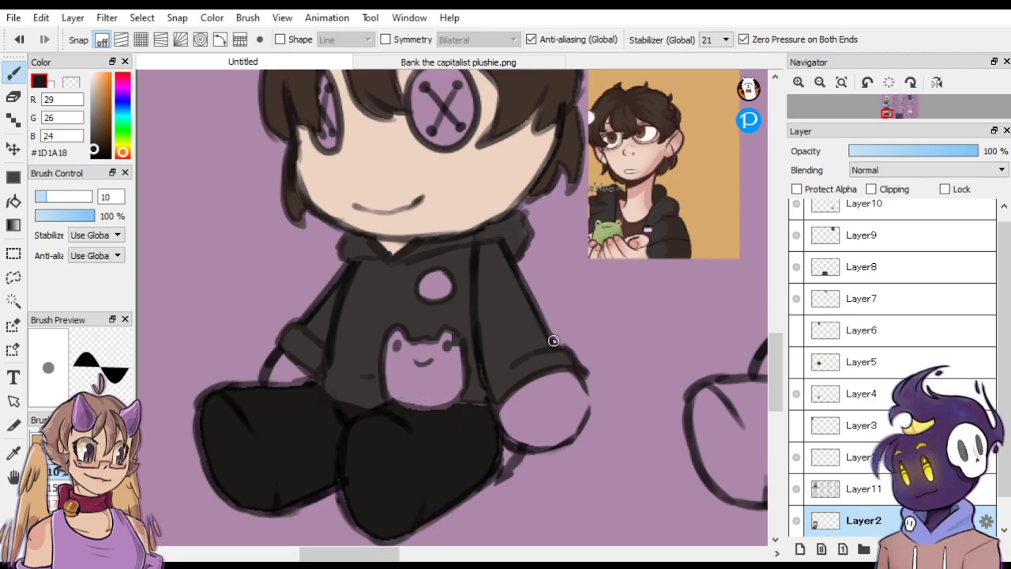
Touch up the near leg's edge below the hand with #1D1A18 and colour the hoodie's frog with sampled green #A2BC78.
mouse_move(516, 457)
left_mouse_down()
mouse_move(481, 484)
mouse_move(465, 440)
left_mouse_up()
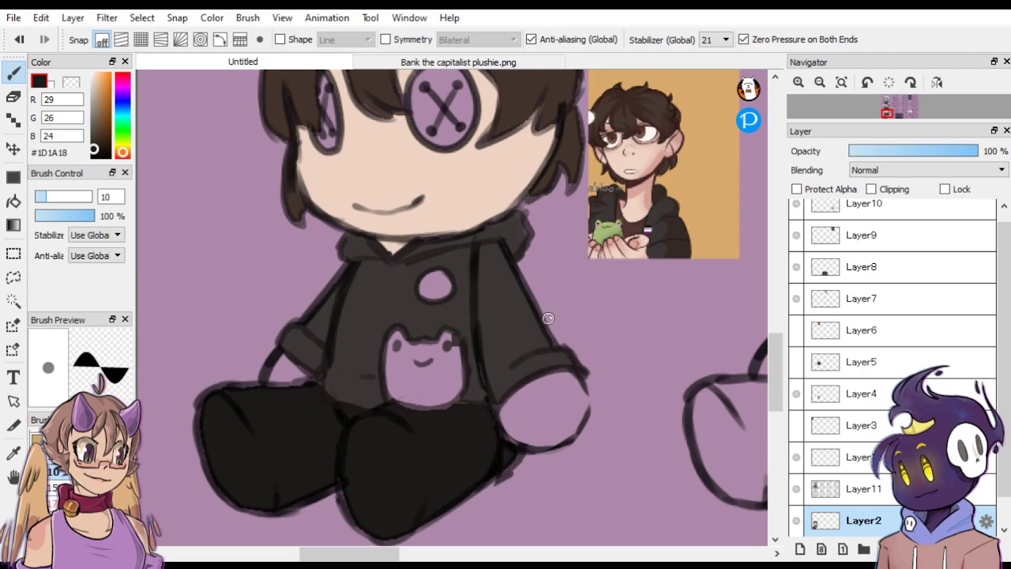
left_click(600, 233, "alt")
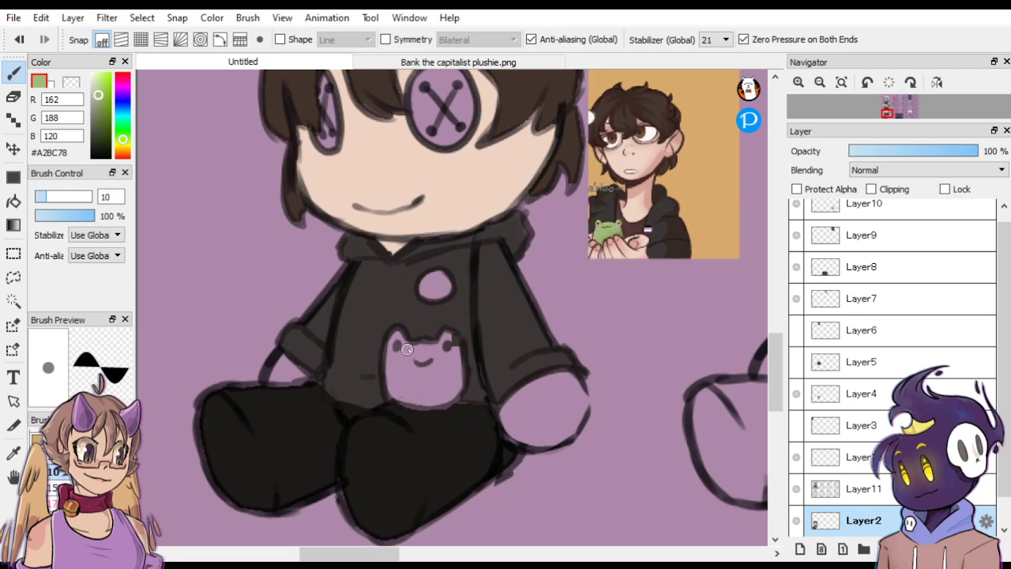
mouse_move(399, 333)
left_mouse_down()
mouse_move(383, 354)
mouse_move(385, 387)
mouse_move(432, 405)
left_mouse_up()
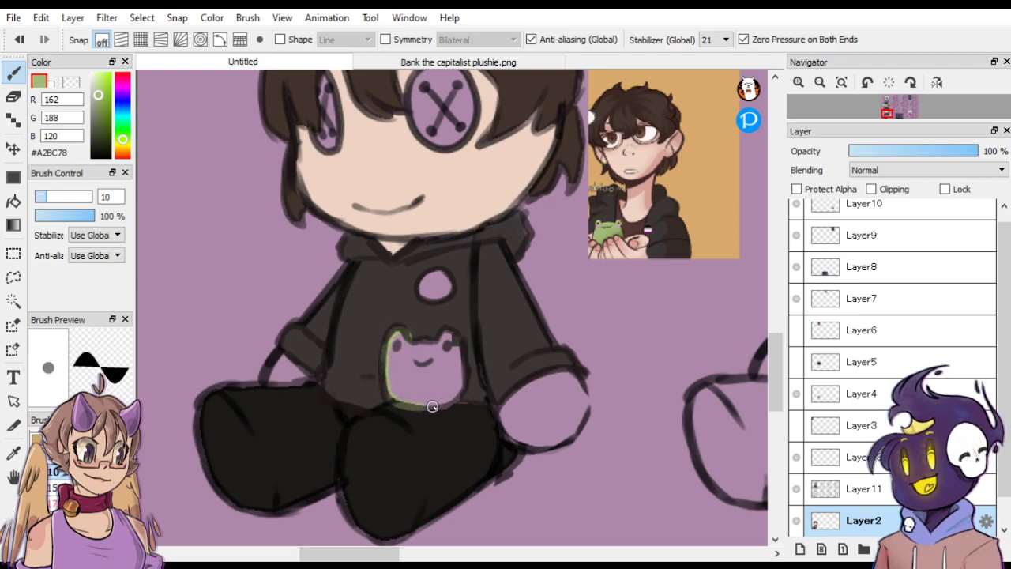
left_click_drag(464, 353, 418, 316)
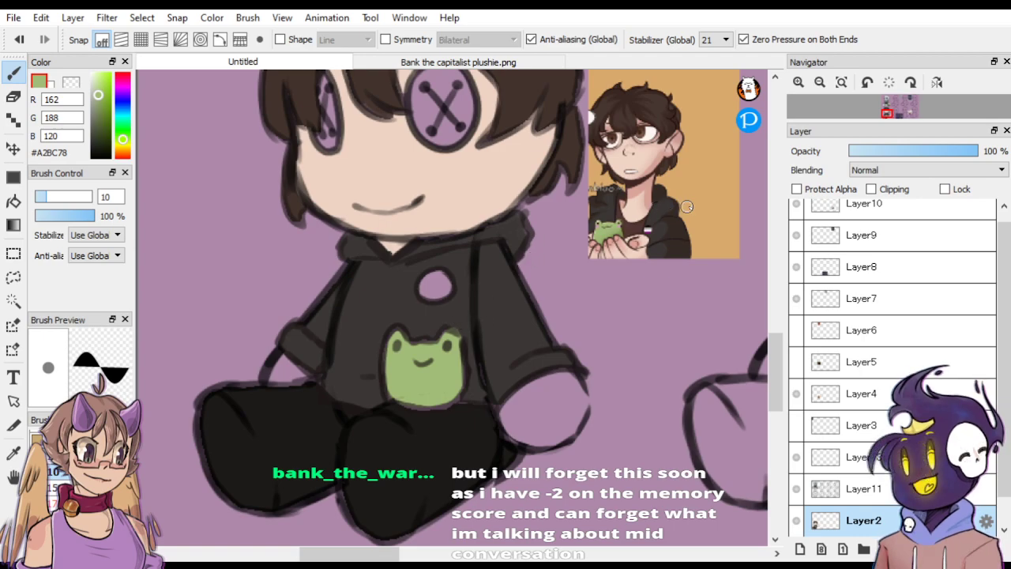
Paint both hands with the skin colour #EED3C4 sampled from the face, and undo the extra stroke.
left_click(456, 180, "alt")
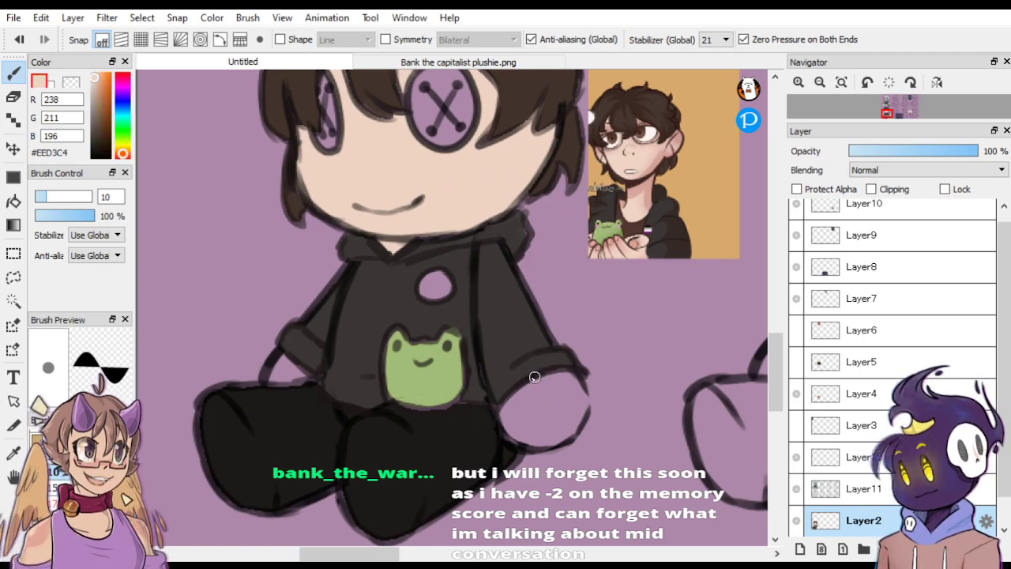
mouse_move(545, 372)
left_mouse_down()
mouse_move(496, 423)
mouse_move(532, 446)
mouse_move(588, 418)
mouse_move(583, 380)
mouse_move(513, 422)
left_mouse_up()
mouse_move(279, 352)
left_mouse_down()
mouse_move(266, 377)
mouse_move(280, 388)
mouse_move(314, 376)
mouse_move(278, 331)
mouse_move(285, 385)
mouse_move(229, 385)
mouse_move(207, 397)
mouse_move(196, 425)
mouse_move(205, 467)
mouse_move(238, 493)
left_mouse_up()
left_click(285, 399, "alt")
key("ctrl+z")
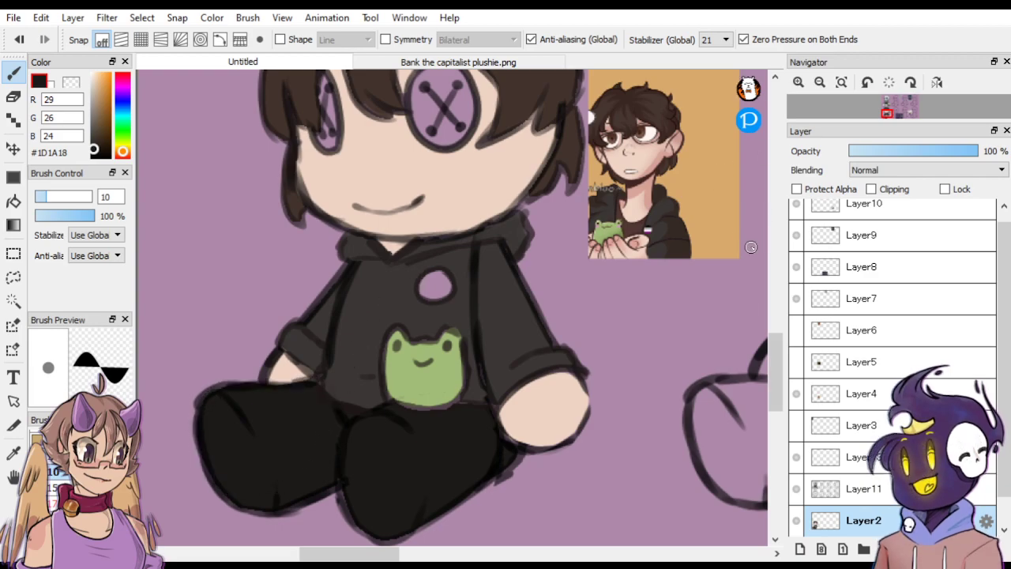
Colour both button eyes with brown #775548 sampled from the reference portrait's eye.
left_click_drag(777, 356, 783, 323)
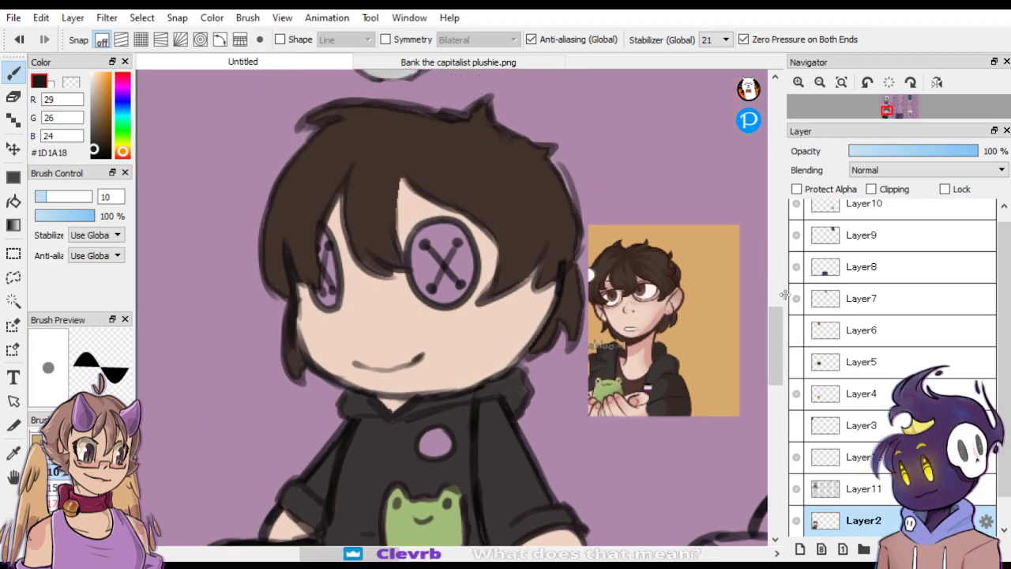
left_click(644, 291, "alt")
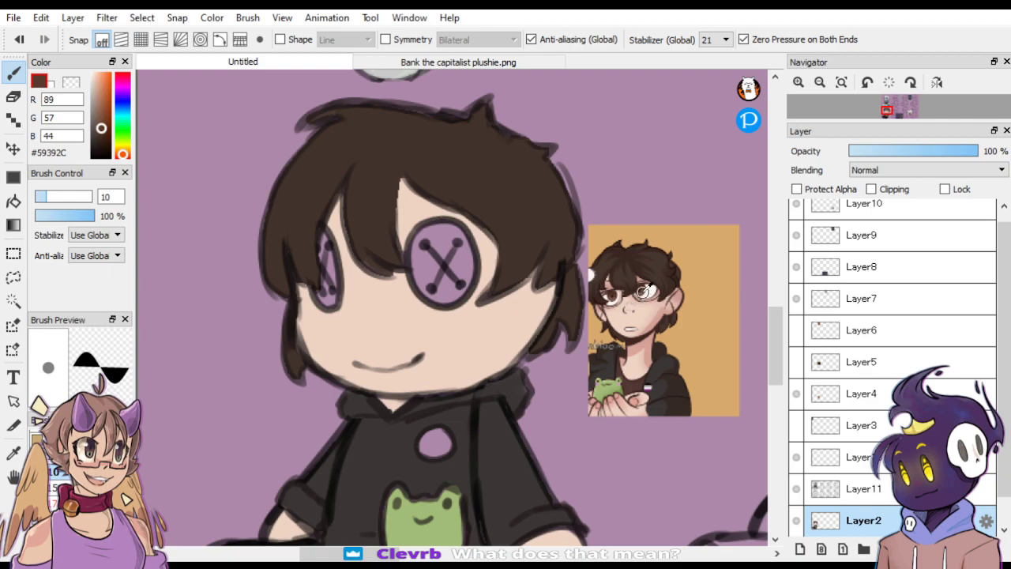
left_click(641, 292, "alt")
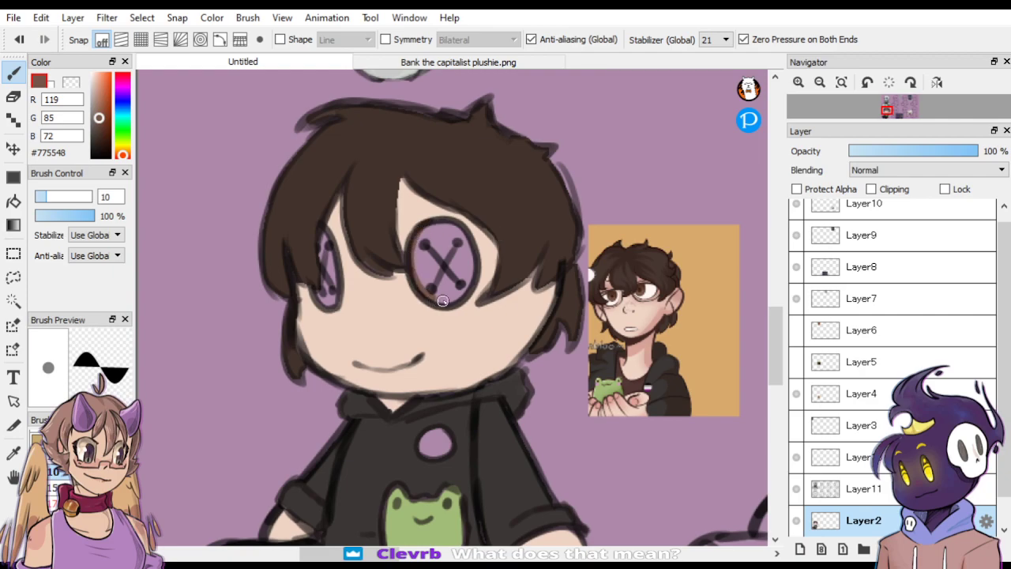
mouse_move(442, 300)
left_mouse_down()
mouse_move(474, 283)
mouse_move(475, 237)
mouse_move(432, 218)
mouse_move(412, 251)
mouse_move(418, 294)
mouse_move(473, 265)
left_mouse_up()
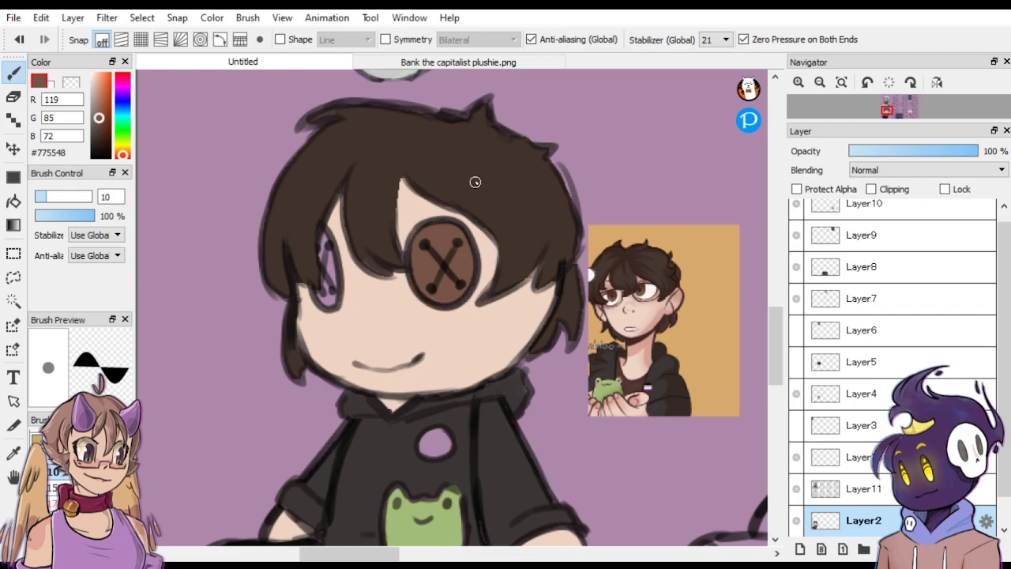
mouse_move(330, 238)
left_mouse_down()
mouse_move(332, 303)
mouse_move(312, 289)
mouse_move(325, 292)
mouse_move(334, 238)
left_mouse_up()
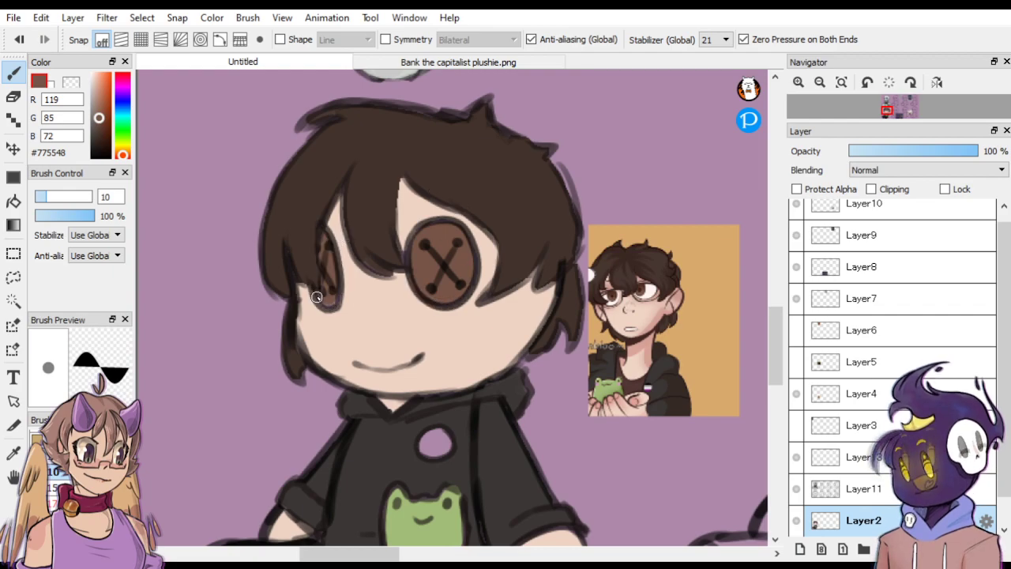
mouse_move(316, 296)
left_mouse_down()
mouse_move(341, 305)
mouse_move(323, 254)
left_mouse_up()
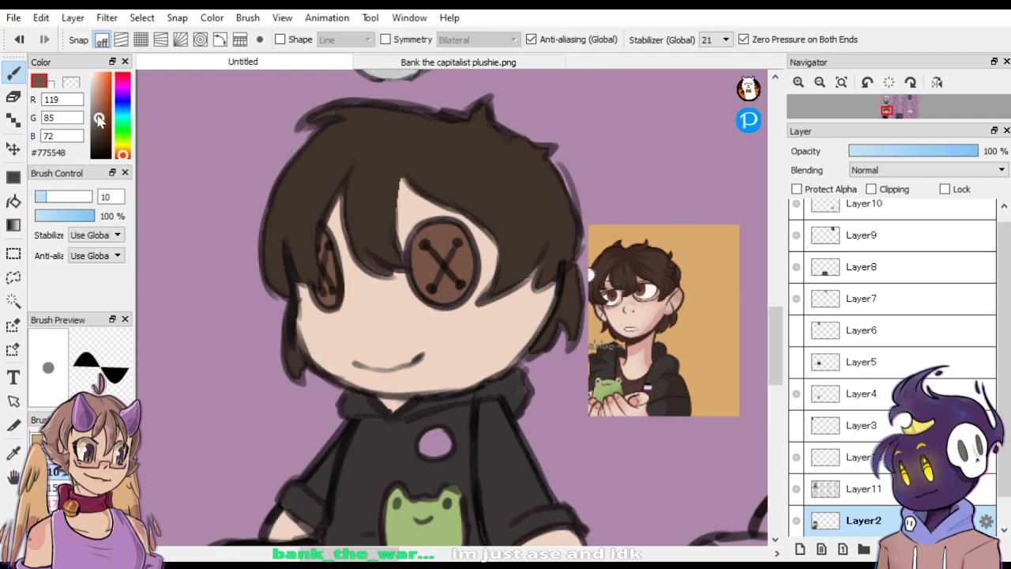
Shade the upper part of both button eyes with #553226 and add shadow bands to the hair in sampled #3B2924.
left_click_drag(98, 117, 102, 129)
mouse_move(417, 262)
left_mouse_down()
mouse_move(475, 261)
mouse_move(446, 221)
mouse_move(420, 228)
mouse_move(406, 270)
left_mouse_up()
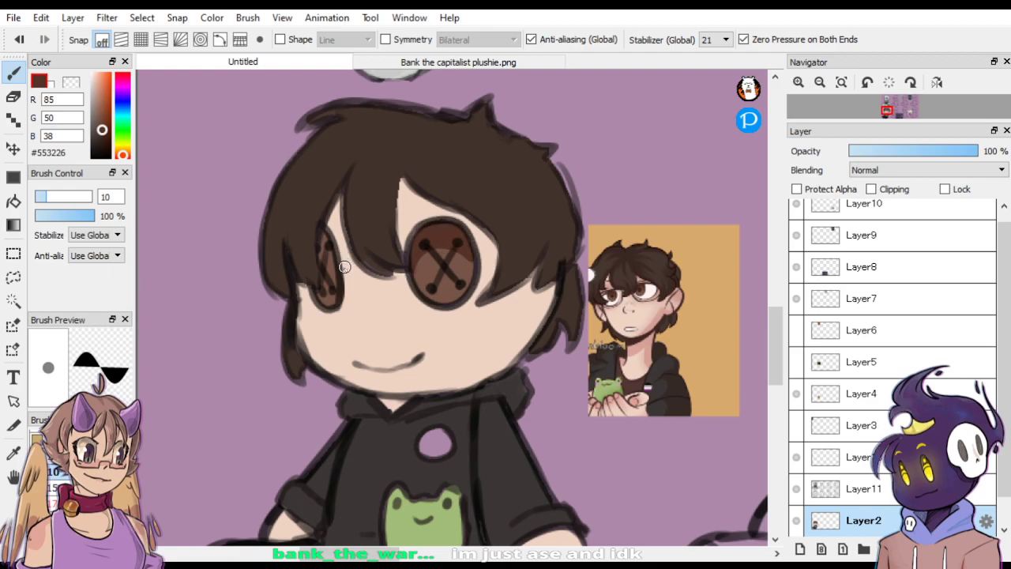
left_click_drag(323, 229, 336, 246)
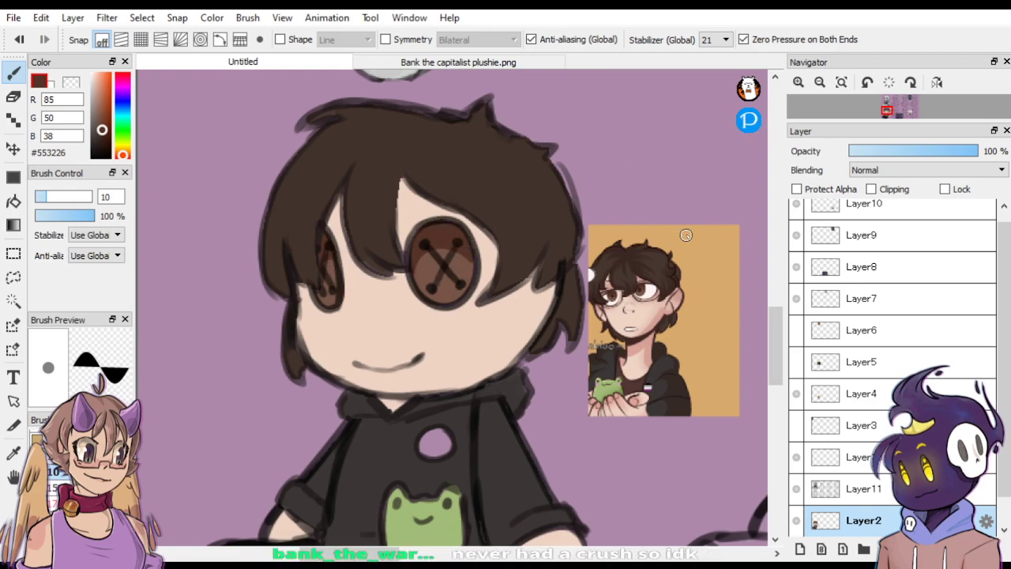
left_click(670, 273, "alt")
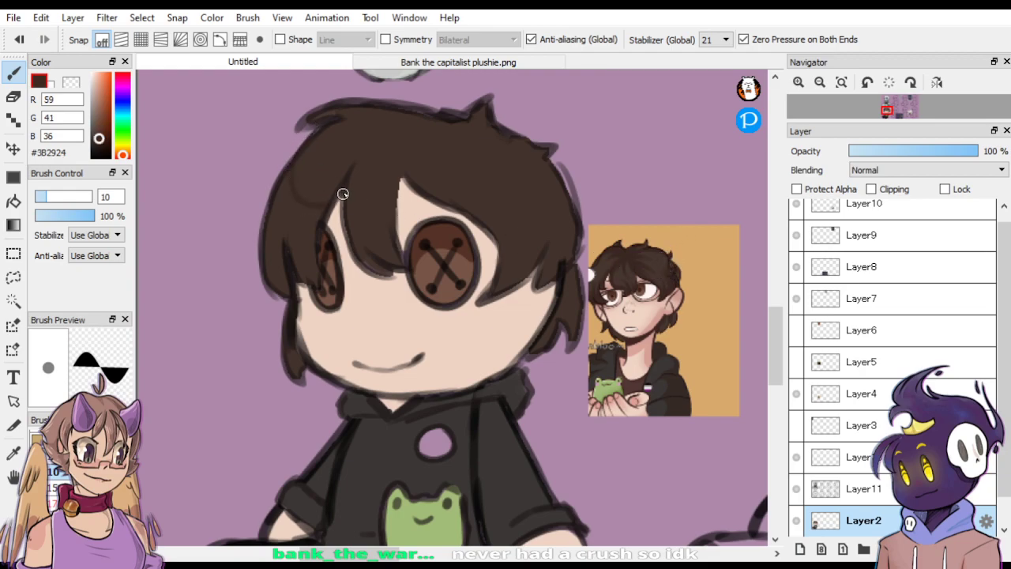
left_click_drag(271, 214, 331, 198)
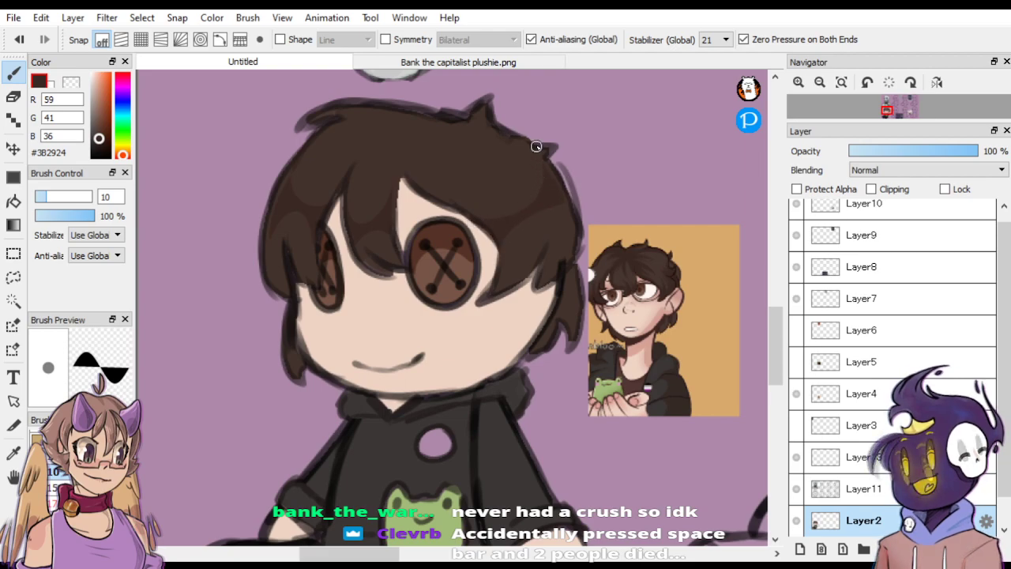
Retouch the cheek edge beside the side hair lock with skin colour #EED3C4.
left_click(546, 298, "alt")
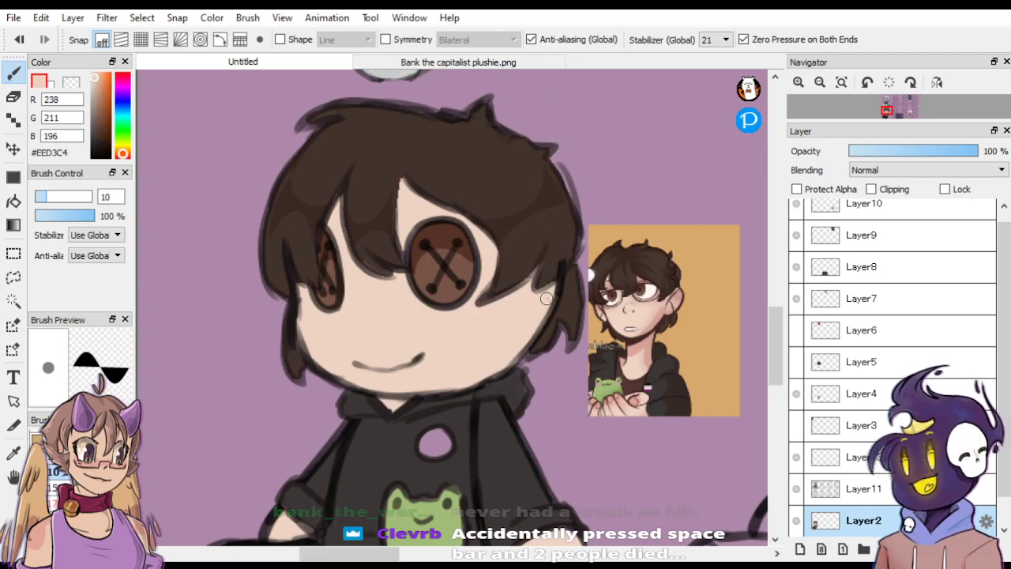
mouse_move(562, 275)
left_mouse_down()
mouse_move(534, 347)
mouse_move(497, 372)
left_mouse_up()
left_click_drag(535, 286, 559, 278)
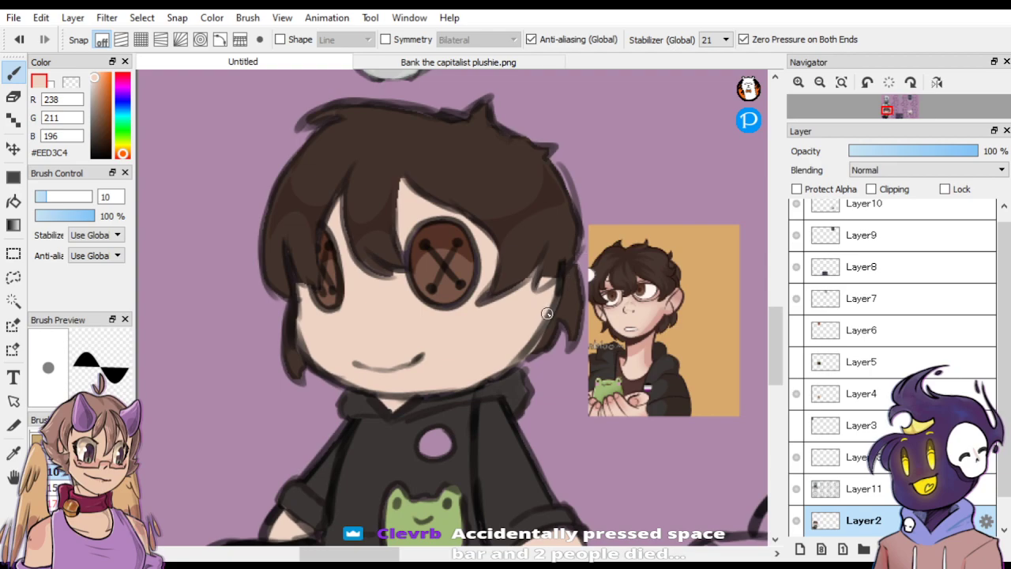
left_click(561, 256, "alt")
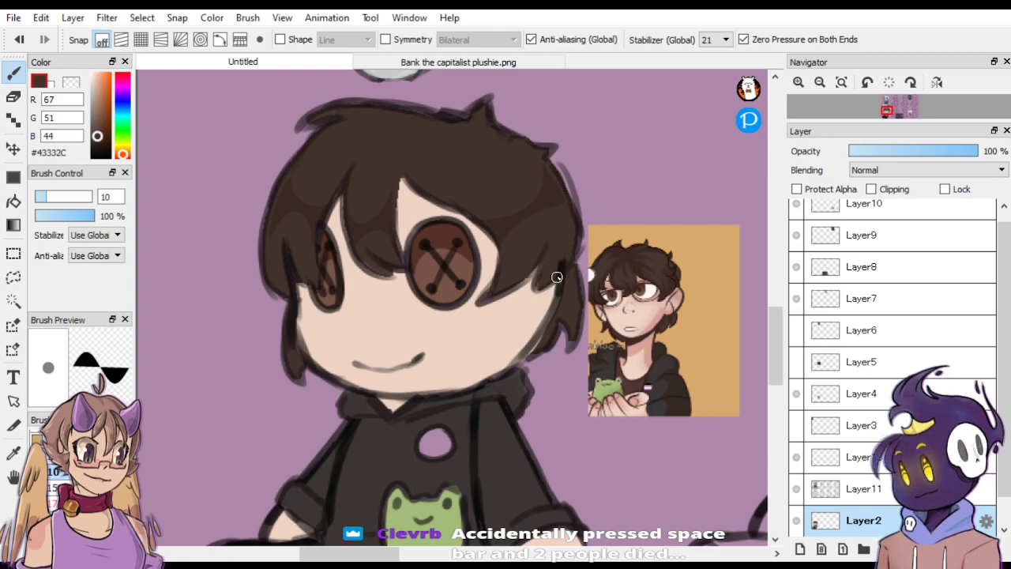
left_click(482, 253, "alt")
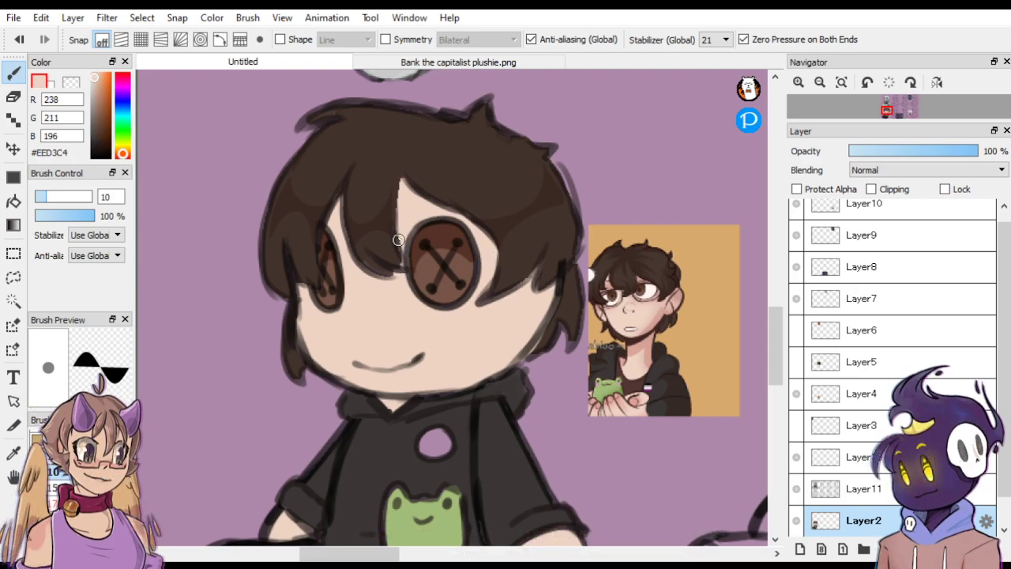
scroll(536, 129, "down", 4)
scroll(677, 280, "up", 4)
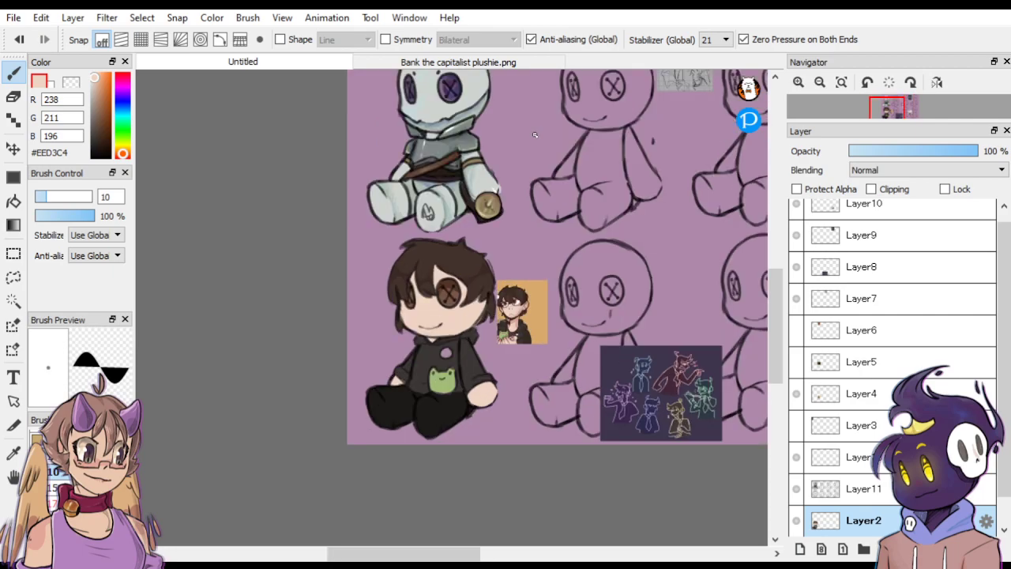
Outline and fill a blush band across the cheeks and nose below the button eyes in #D5A196.
left_click(451, 302, "alt")
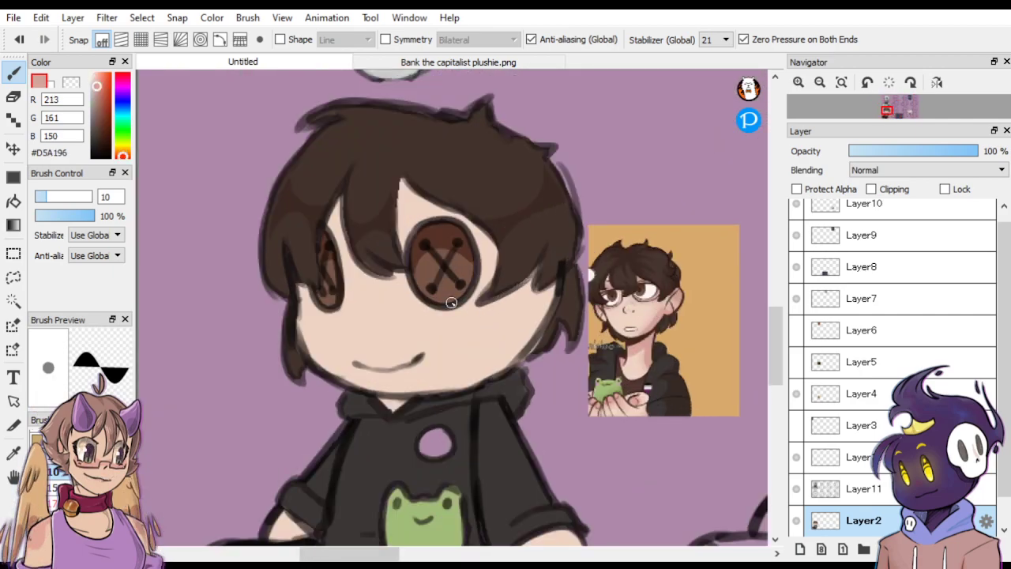
left_click_drag(343, 302, 409, 296)
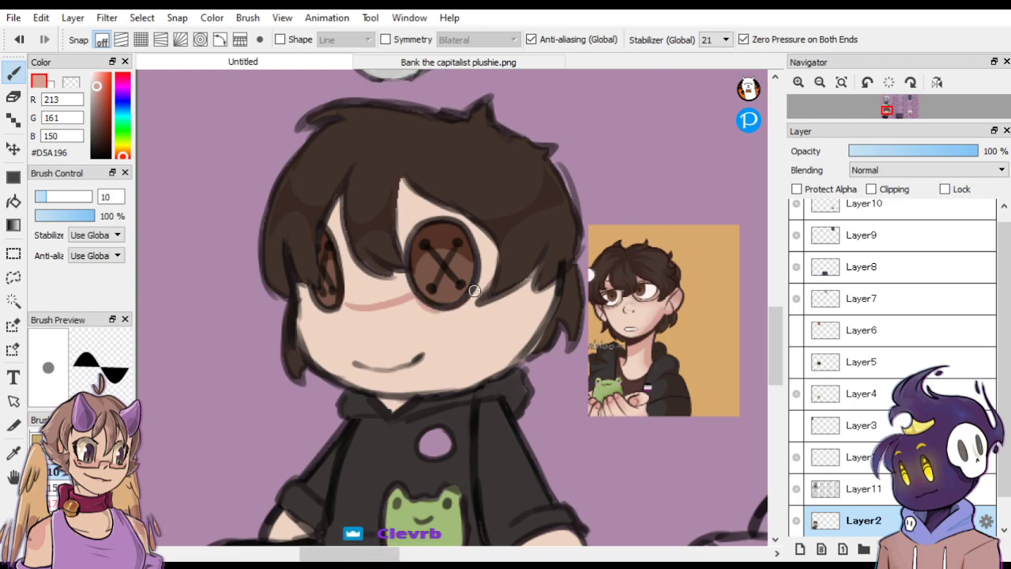
mouse_move(493, 302)
left_mouse_down()
mouse_move(510, 324)
mouse_move(470, 339)
mouse_move(377, 326)
mouse_move(295, 319)
left_mouse_up()
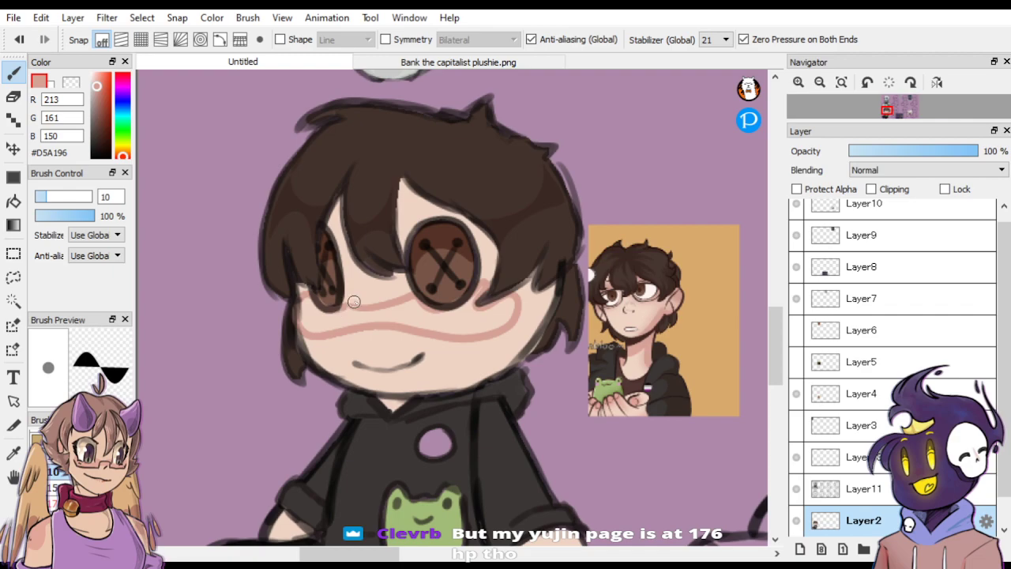
left_click_drag(354, 302, 405, 284)
Dab small highlights in skin colour #EED3C4 on the blush of both cheeks.
key("ctrl+minus")
key("ctrl+minus")
key("ctrl+minus")
key("ctrl+plus")
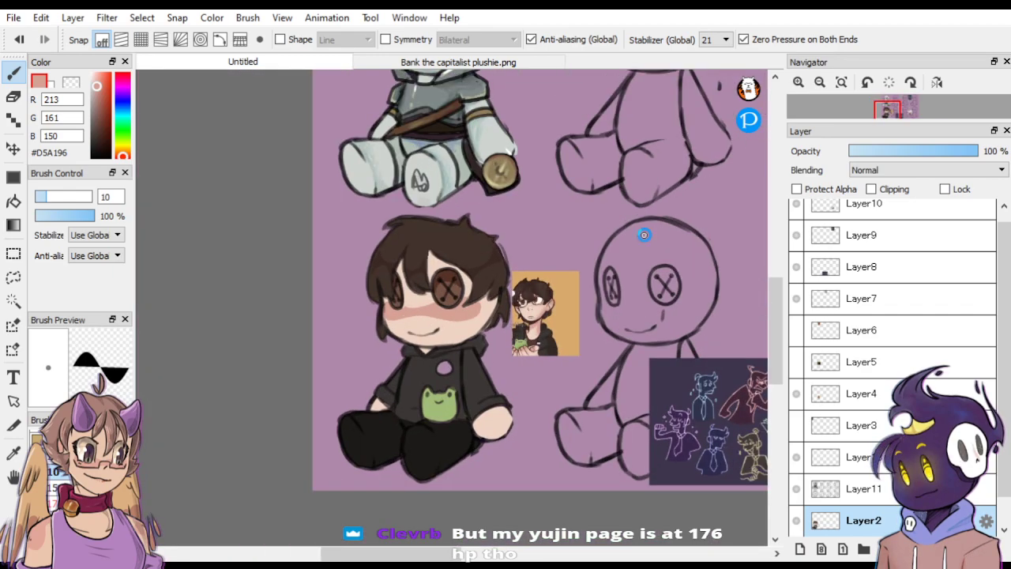
scroll(643, 235, "up", 3)
scroll(497, 316, "up", 1)
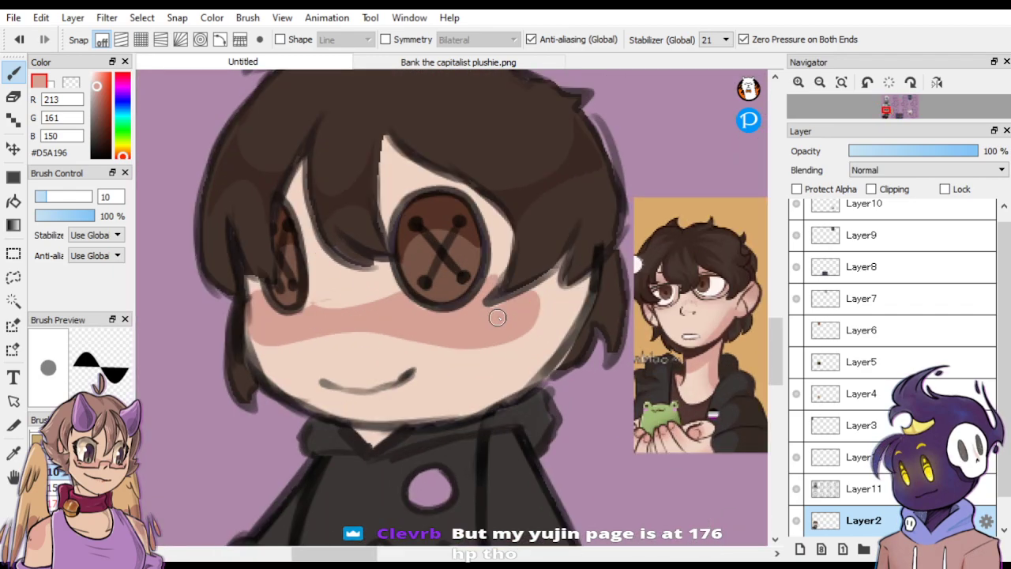
left_click(471, 360, "alt")
left_click_drag(464, 313, 471, 325)
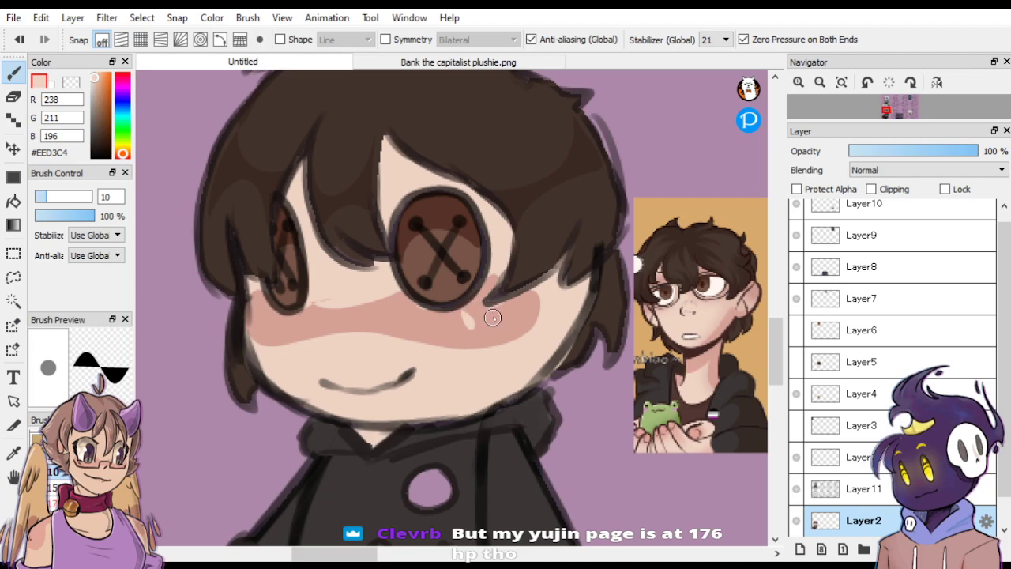
left_click(494, 313)
scroll(381, 241, "down", 3)
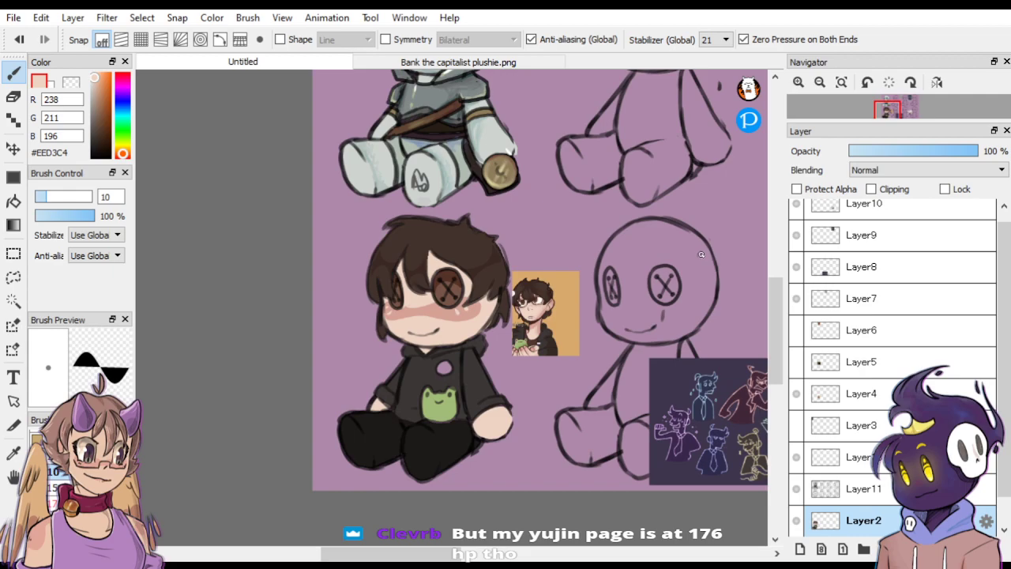
scroll(474, 347, "up", 5)
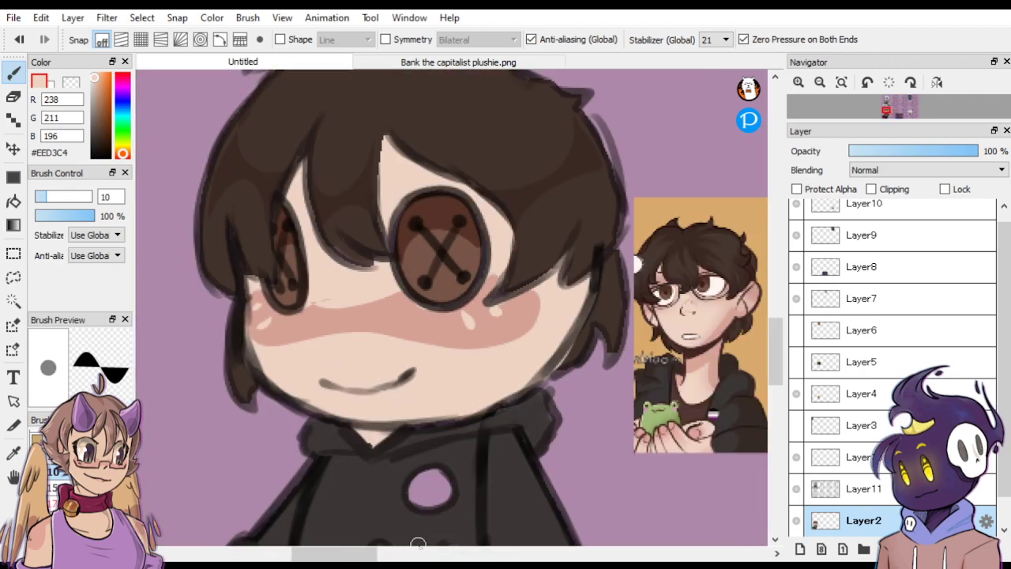
Fill the round badge on the hoodie with near-black #100909 sampled from the reference.
left_click_drag(355, 553, 368, 553)
left_click_drag(774, 352, 774, 372)
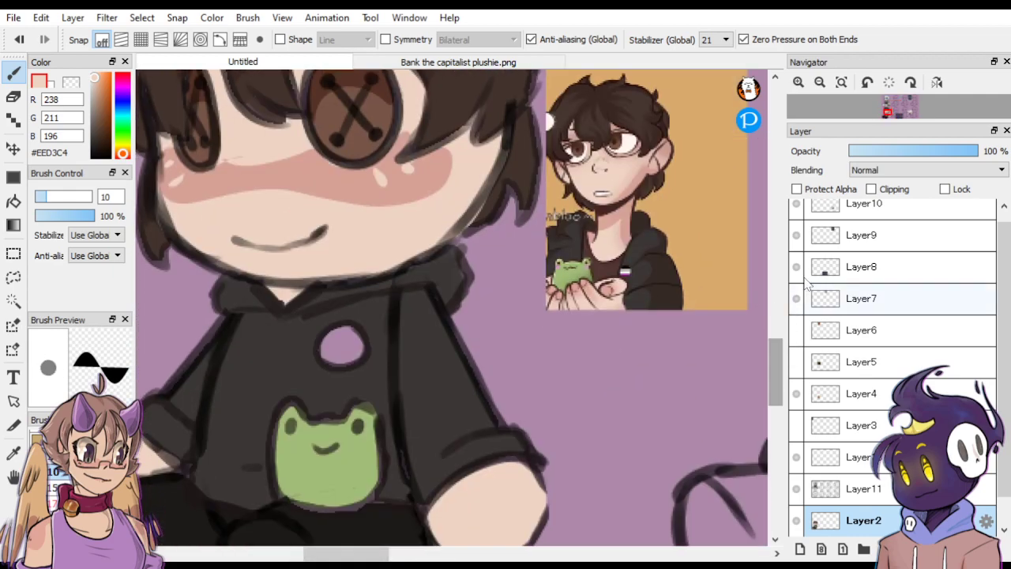
key("ctrl+Up")
right_click(711, 248)
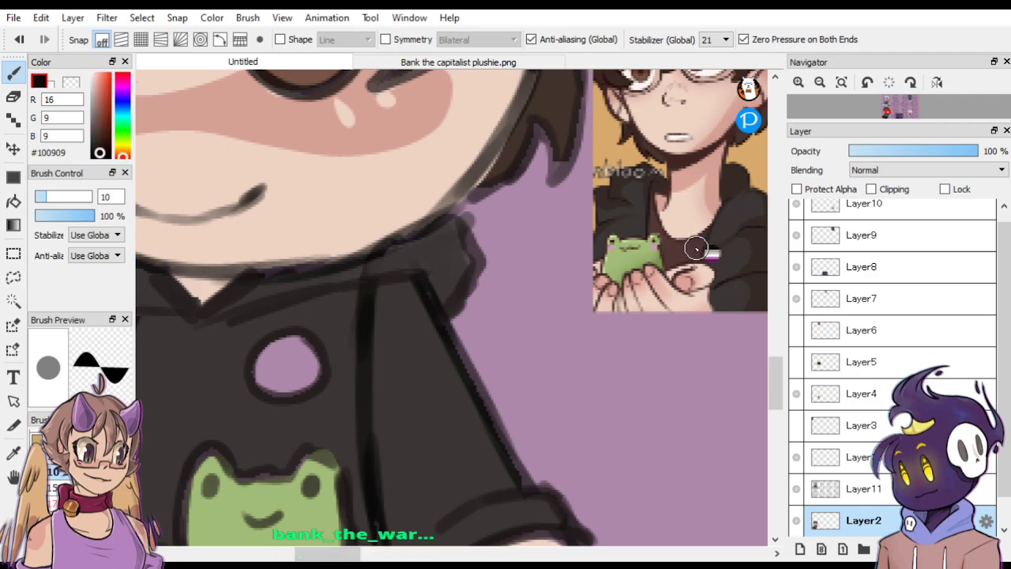
mouse_move(306, 325)
left_mouse_down()
mouse_move(253, 365)
mouse_move(302, 390)
mouse_move(305, 338)
mouse_move(274, 320)
mouse_move(253, 390)
mouse_move(309, 335)
left_mouse_up()
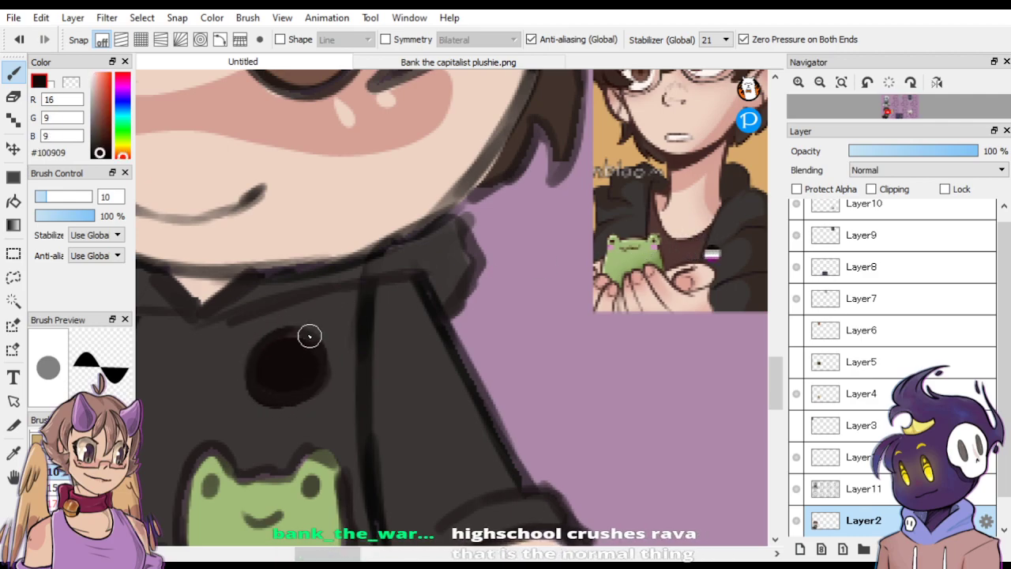
Paint the lower part of the hoodie badge in grey #A3A3A3 sampled from the reference's striped pin.
right_click(711, 252)
right_click(713, 251)
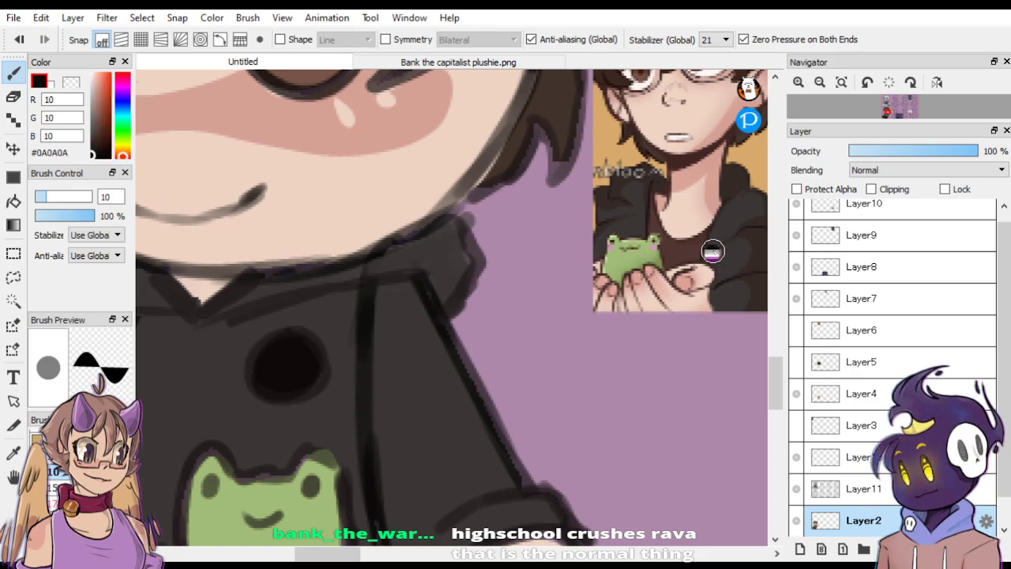
left_click(713, 251, "alt")
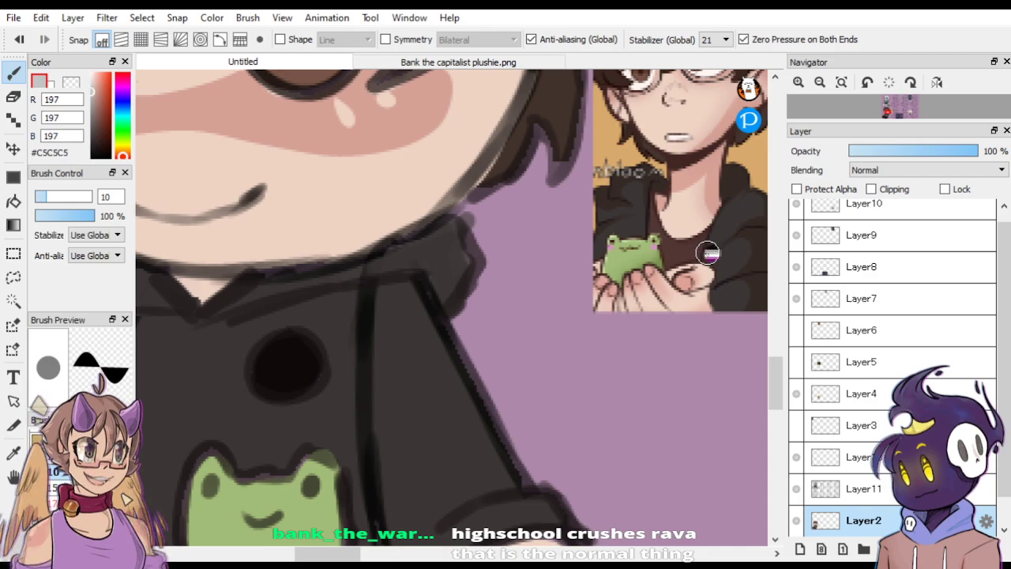
left_click(712, 251, "alt")
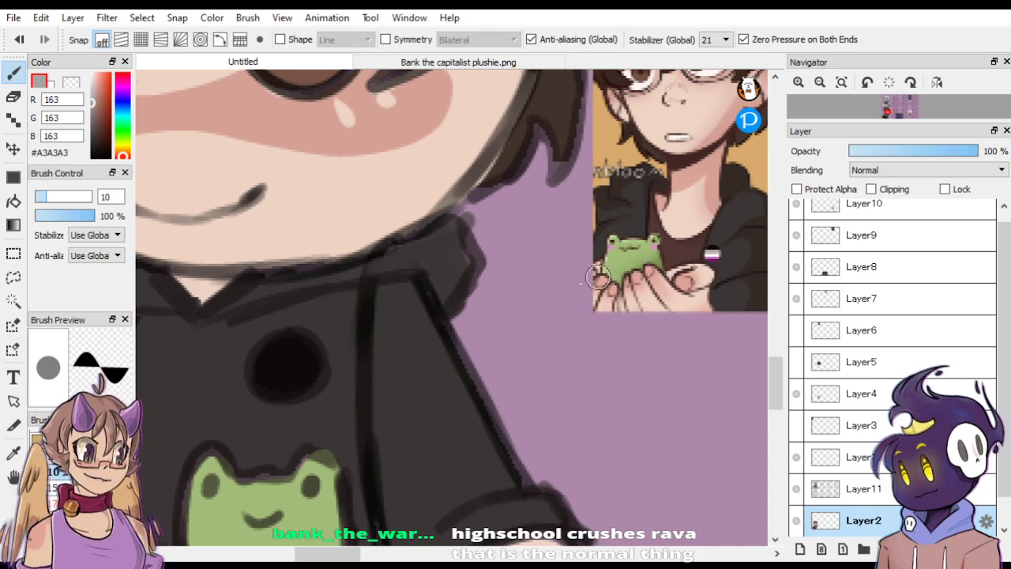
mouse_move(254, 359)
left_mouse_down()
mouse_move(319, 353)
mouse_move(322, 367)
mouse_move(280, 397)
mouse_move(258, 389)
mouse_move(254, 365)
left_mouse_up()
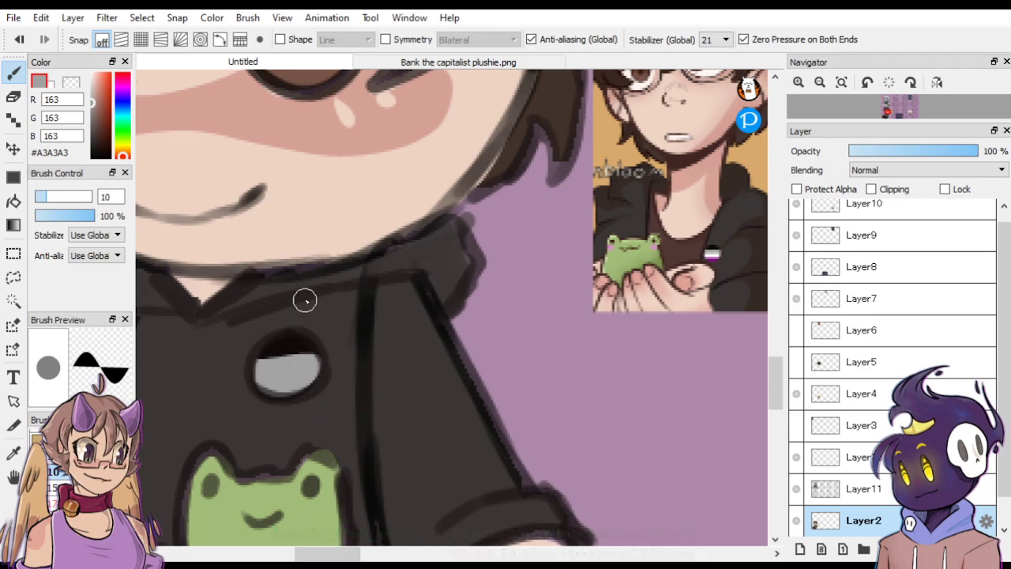
Add a white #FFFFFF stripe and a purple #810681 stripe below the badge's grey band, sampled from the reference.
left_click(711, 255, "alt")
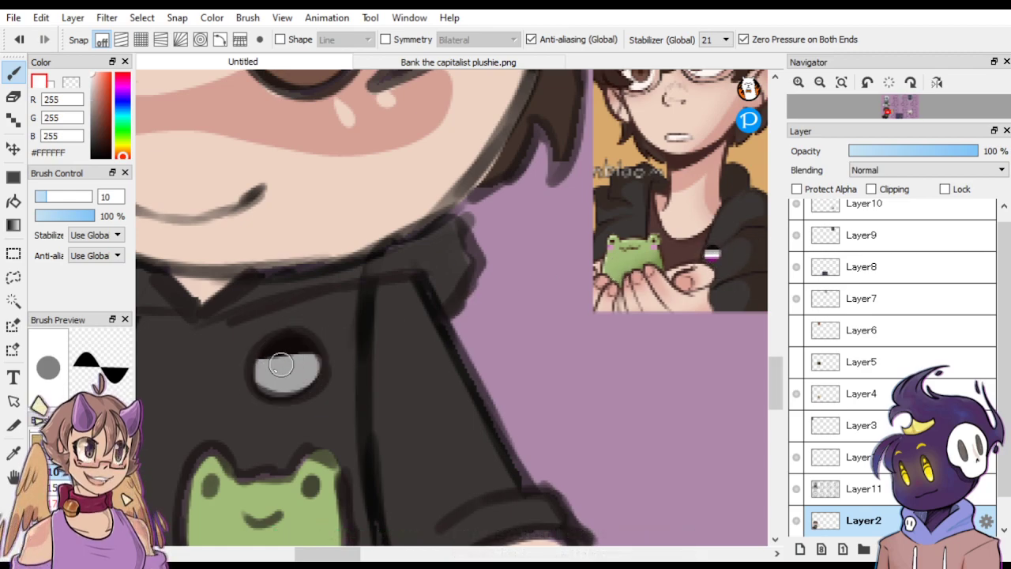
mouse_move(249, 374)
left_mouse_down()
mouse_move(322, 373)
mouse_move(298, 395)
mouse_move(261, 384)
left_mouse_up()
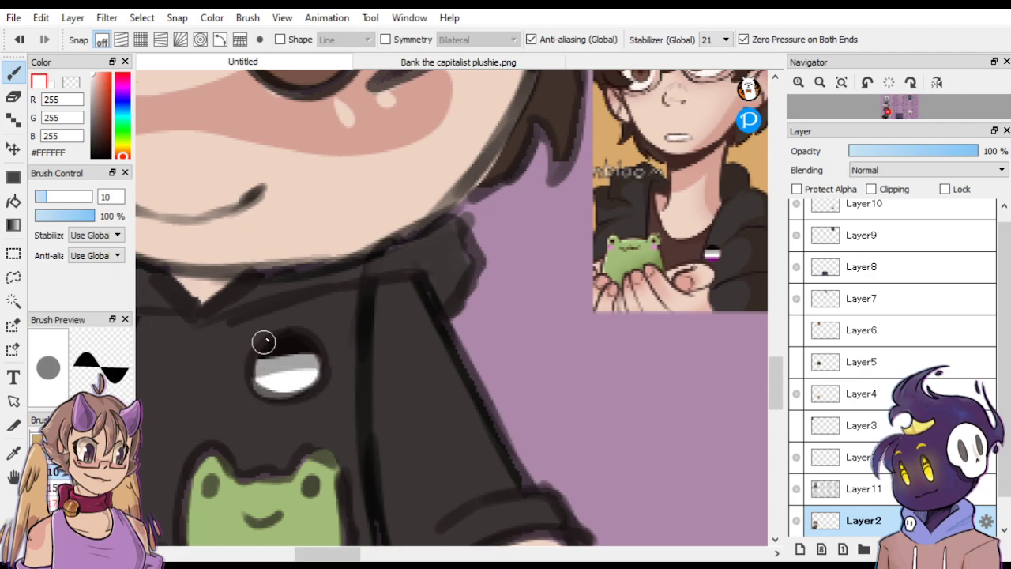
left_click(710, 259, "alt")
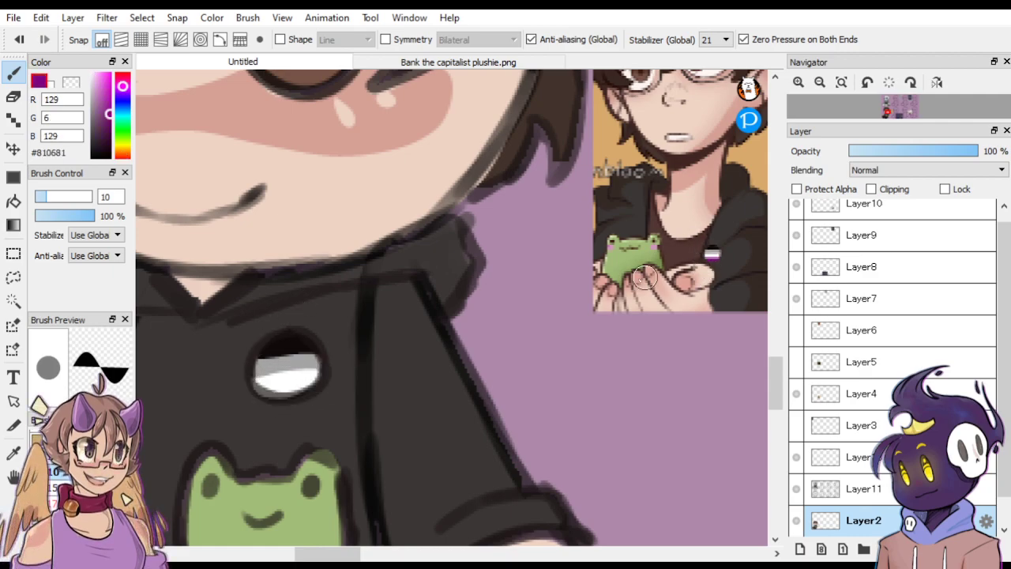
mouse_move(262, 388)
left_mouse_down()
mouse_move(316, 380)
mouse_move(278, 403)
mouse_move(260, 394)
mouse_move(313, 376)
mouse_move(311, 388)
mouse_move(266, 381)
left_mouse_up()
key("ctrl+minus")
key("ctrl+minus")
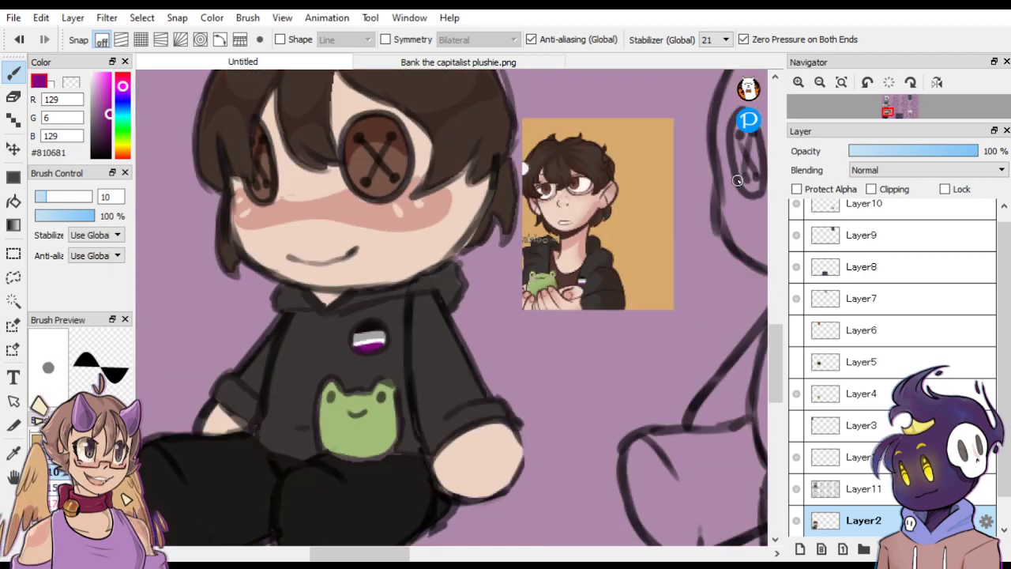
key("ctrl+minus")
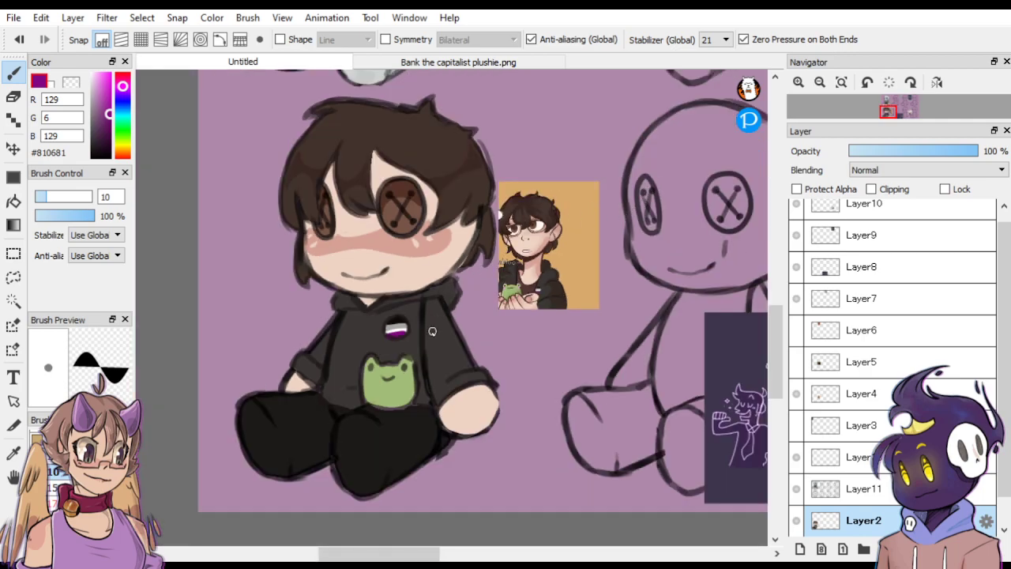
Sample the hoodie's colour and shift it to the darker brown #261E1A.
left_click(369, 347, "alt")
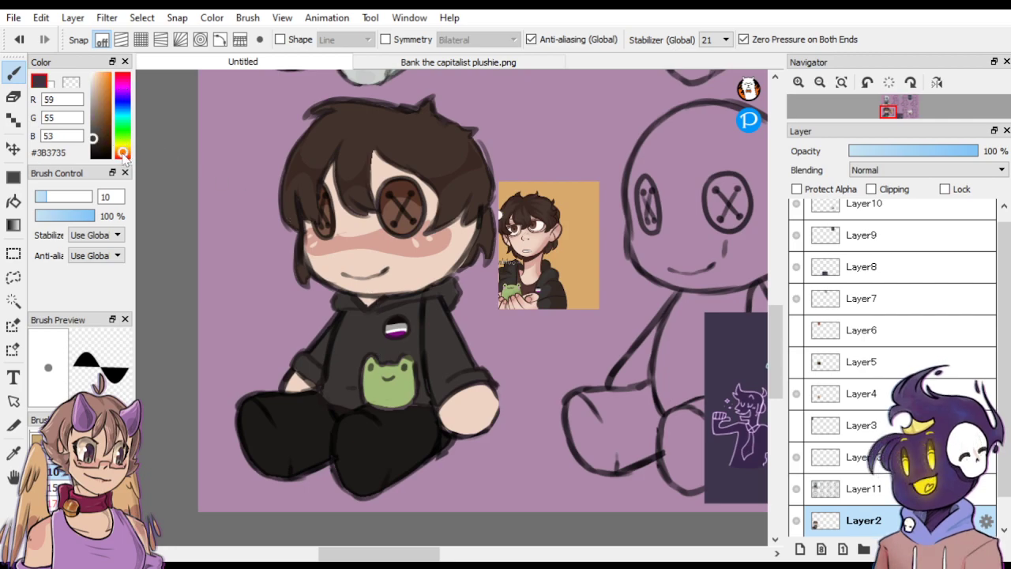
left_click(122, 154)
left_click(97, 145)
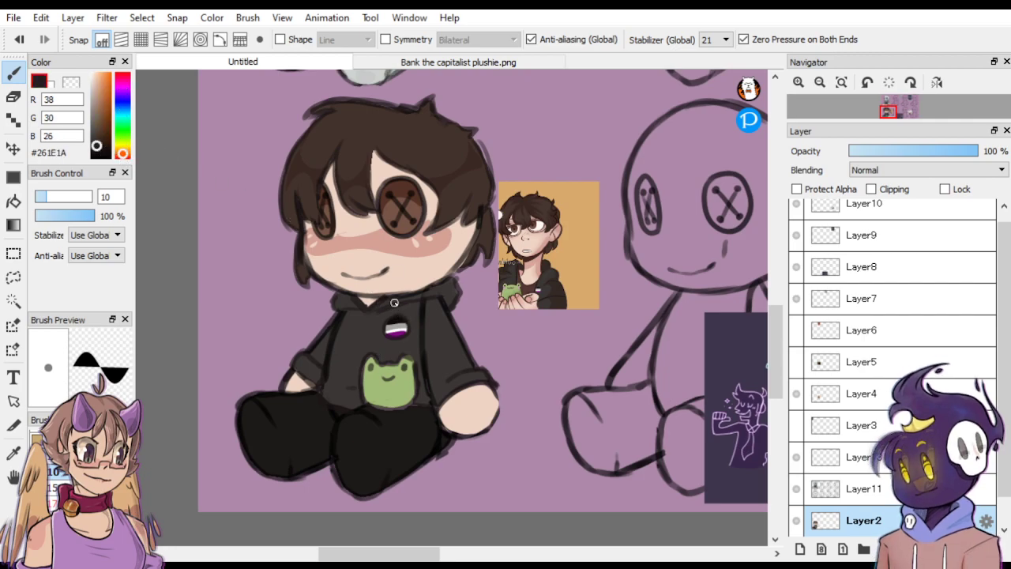
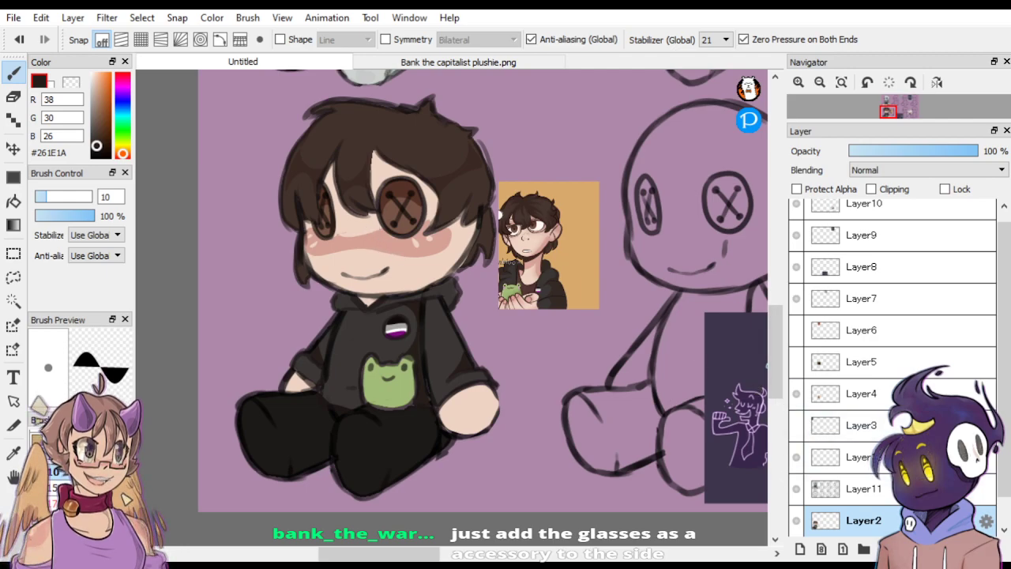
Add a layer above Layer11 and try drawing glasses on the doll's face with the 86% opacity brush at size 7.6.
left_click(831, 490)
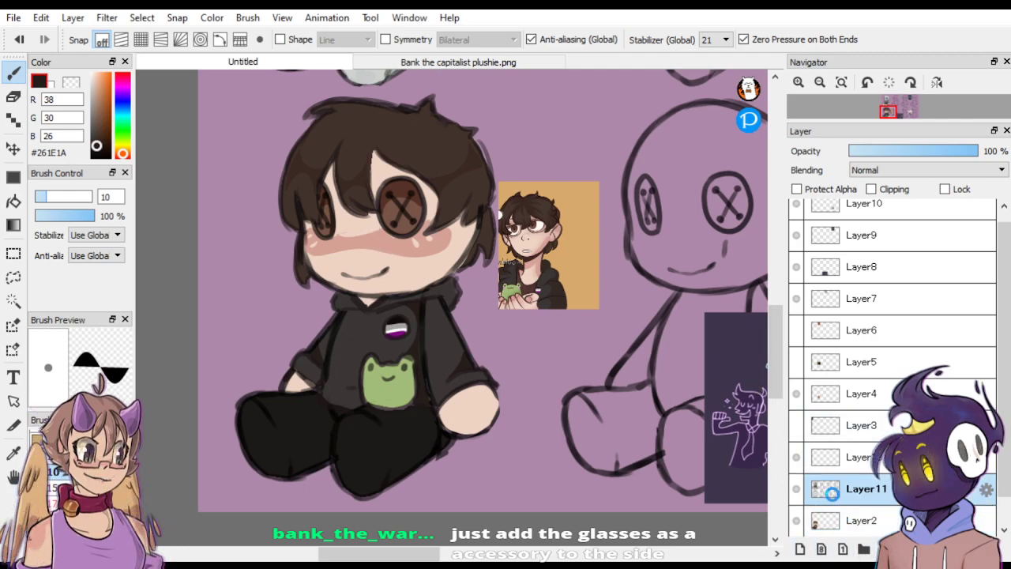
left_click(799, 549)
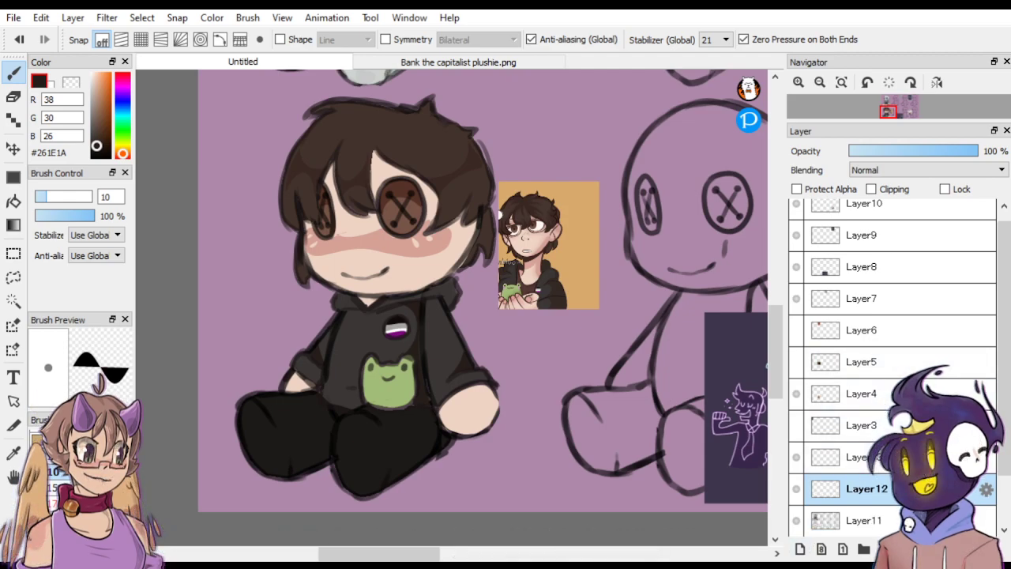
left_click(52, 503)
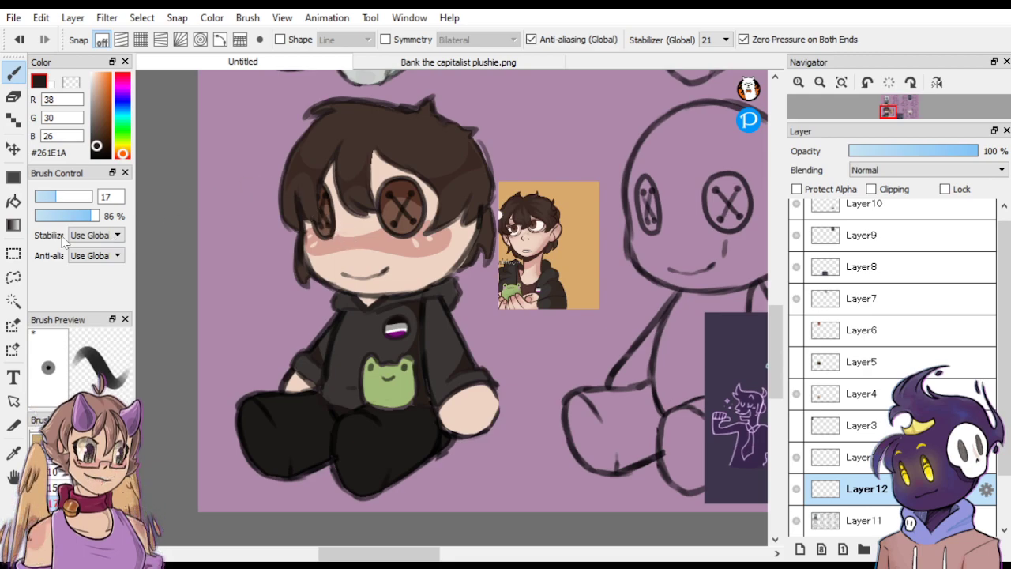
left_click(44, 199)
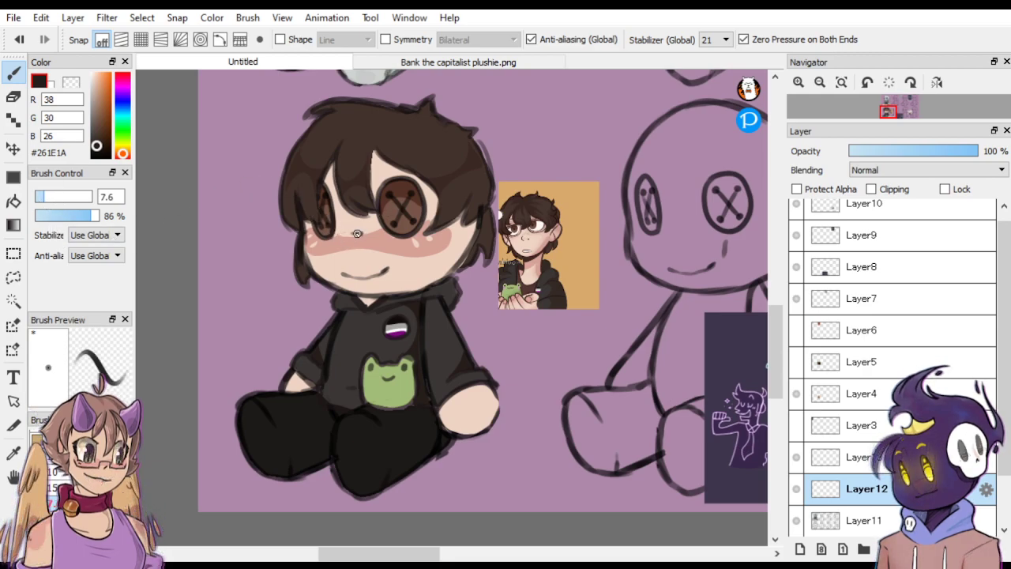
mouse_move(341, 236)
left_mouse_down()
mouse_move(369, 231)
mouse_move(372, 244)
mouse_move(431, 226)
left_mouse_up()
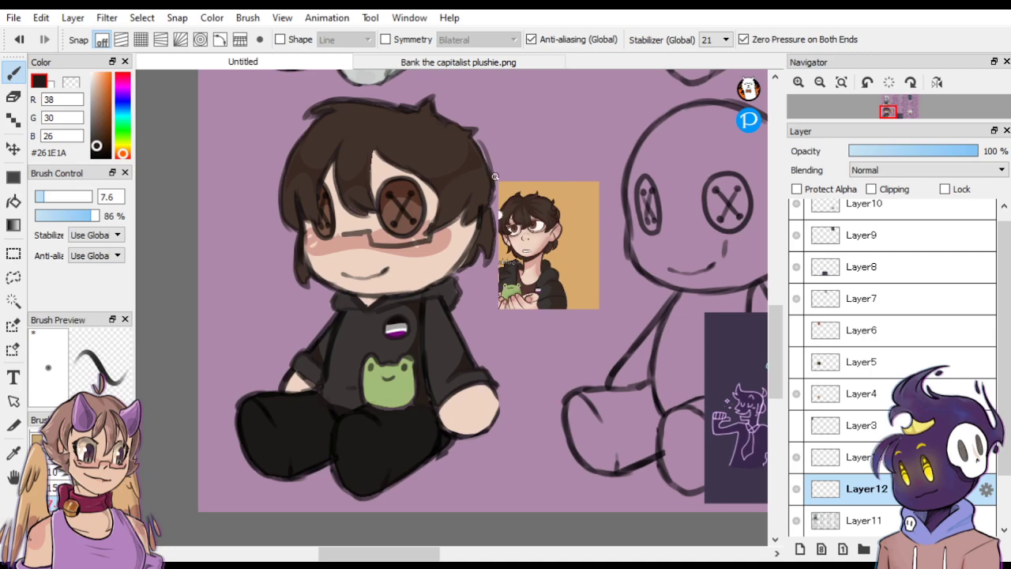
key("ctrl+z")
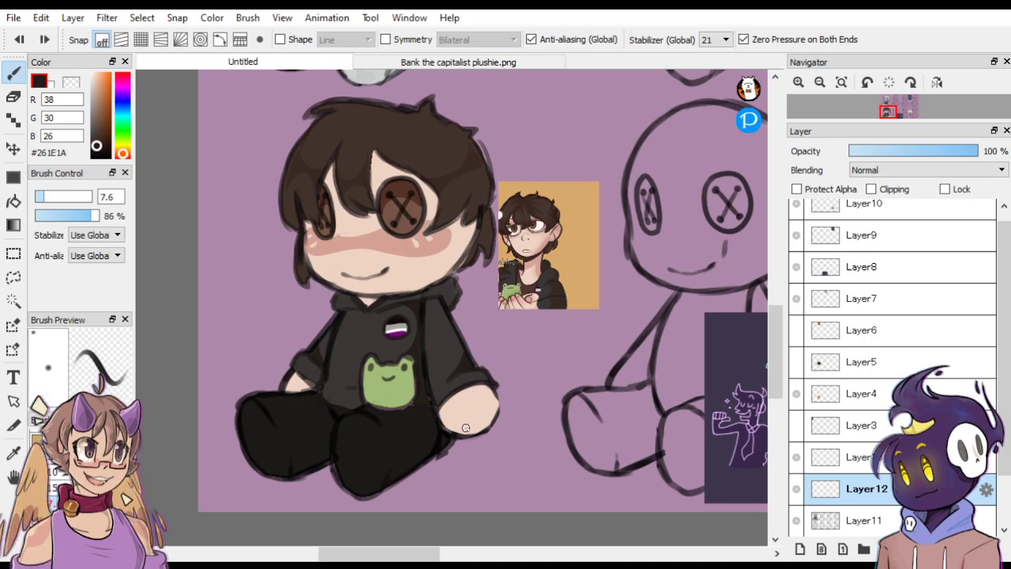
Draw the glasses frame beside the doll's hand in #261E1A and move Layer12 above Layer13.
left_click_drag(462, 428, 486, 424)
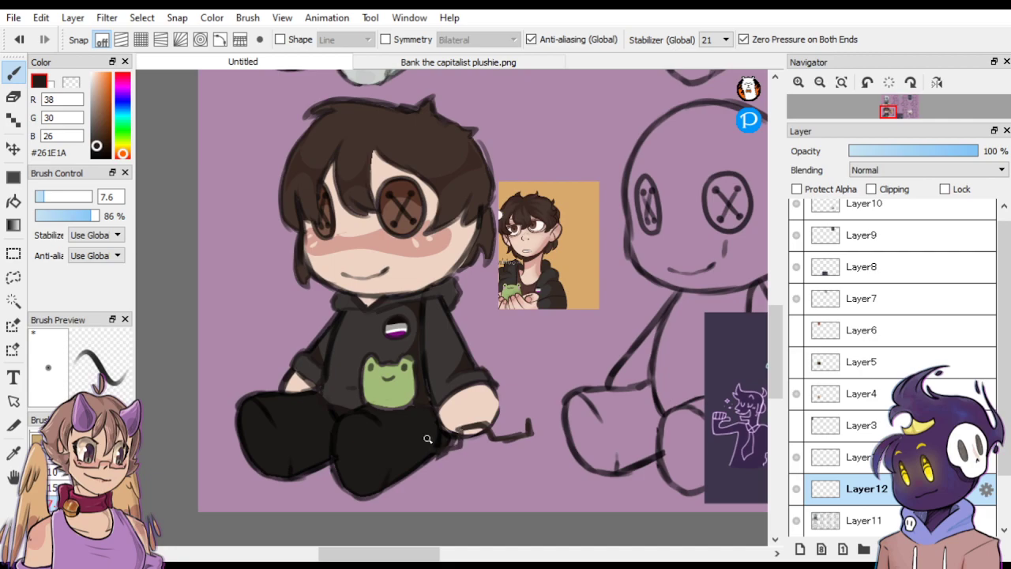
left_click_drag(849, 486, 849, 451)
left_click(796, 454)
left_click(796, 453)
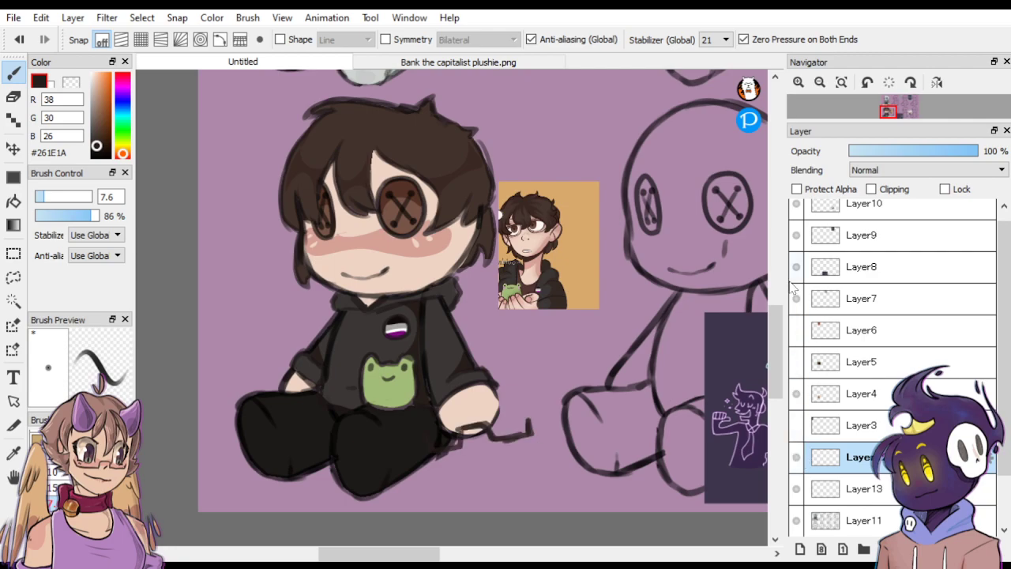
Go over the hand's glasses in black #000000 and draw small glasses on the hoodie frog at brush size 4.2.
left_click(99, 157)
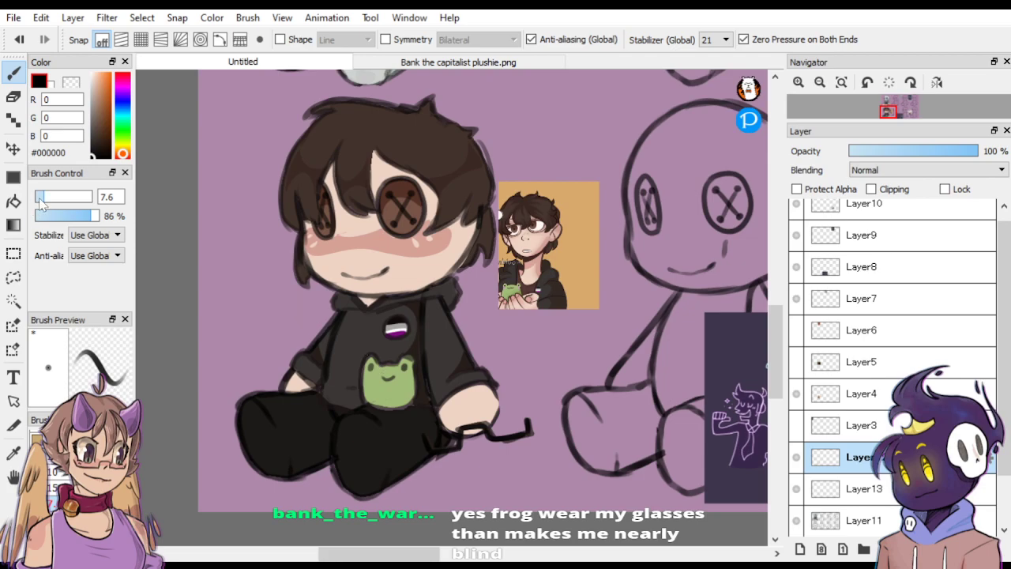
left_click_drag(41, 201, 37, 197)
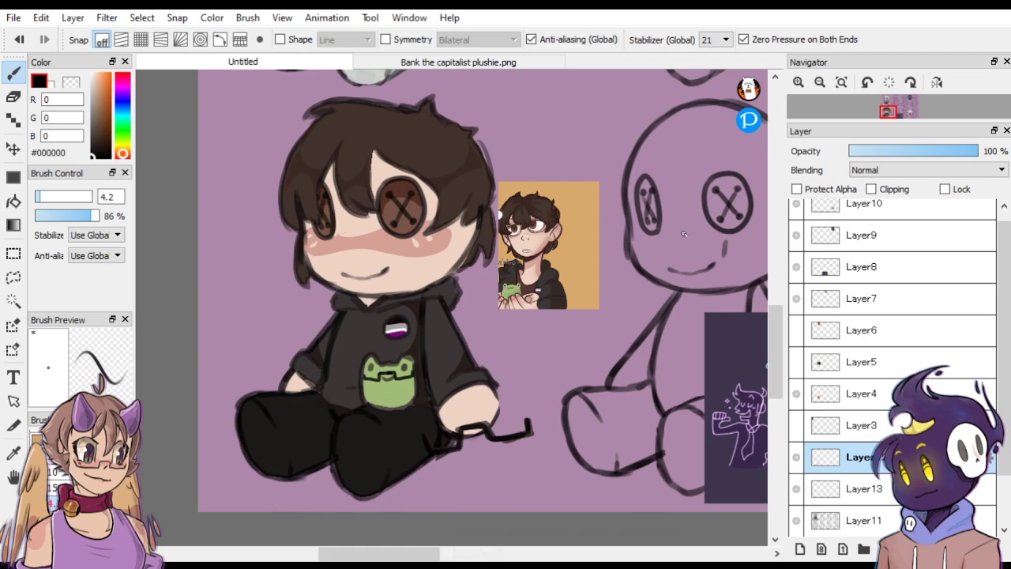
scroll(679, 238, "down", 2)
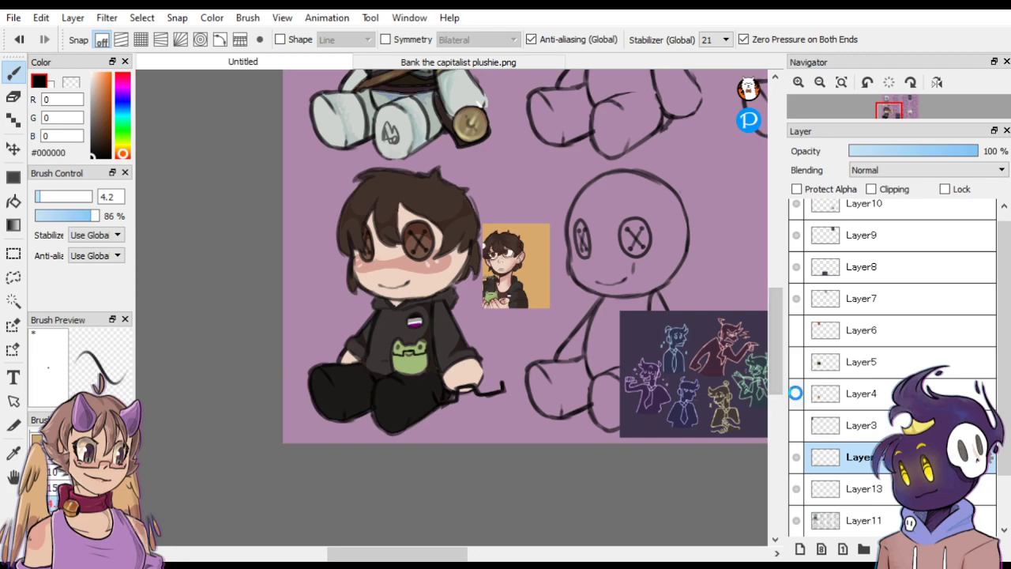
left_click(793, 394)
mouse_move(777, 352)
left_mouse_down()
mouse_move(775, 397)
mouse_move(775, 281)
mouse_move(777, 344)
left_mouse_up()
key("ctrl+Up")
key("ctrl+Down")
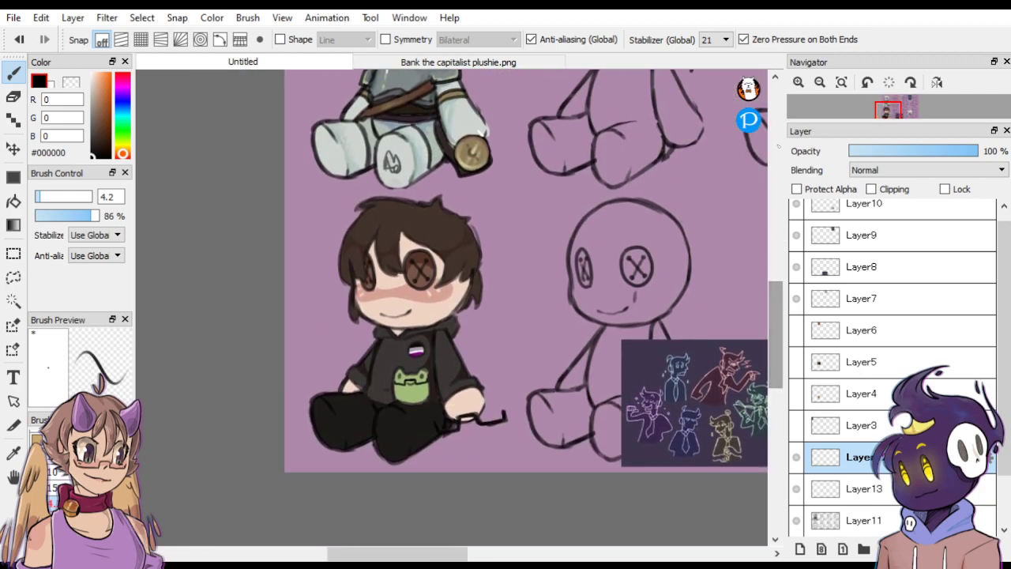
Lighten the sampled hair colour to #735C51 and draw thin highlight strands across the doll's hair.
key("ctrl+Up")
left_click(413, 175, "alt")
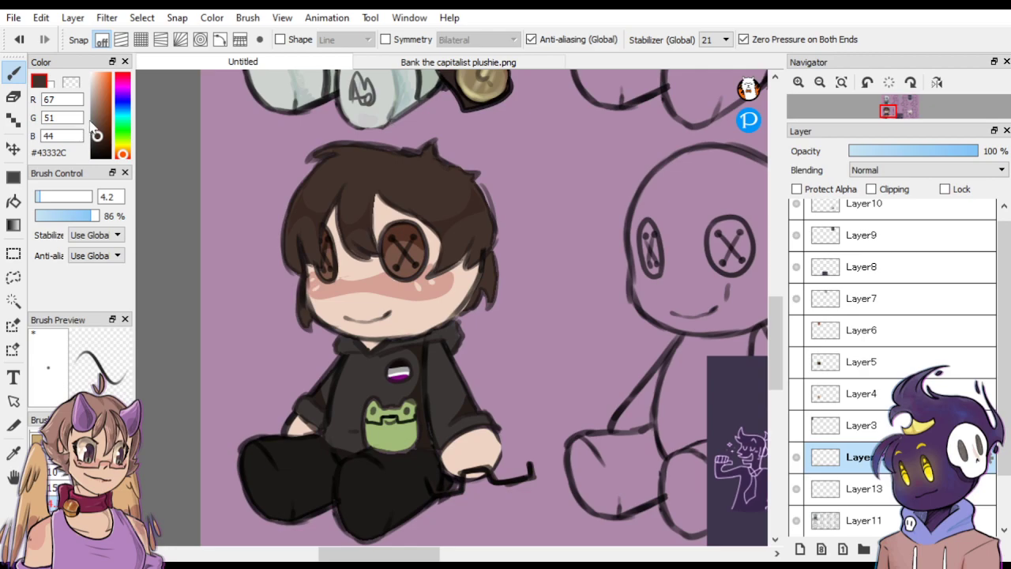
left_click(98, 117)
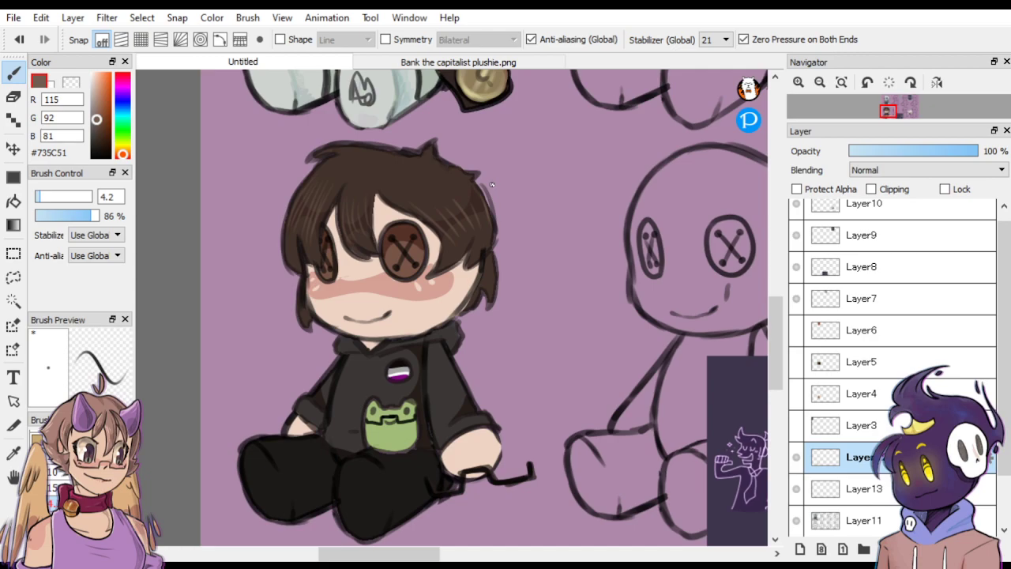
scroll(487, 181, "down", 2)
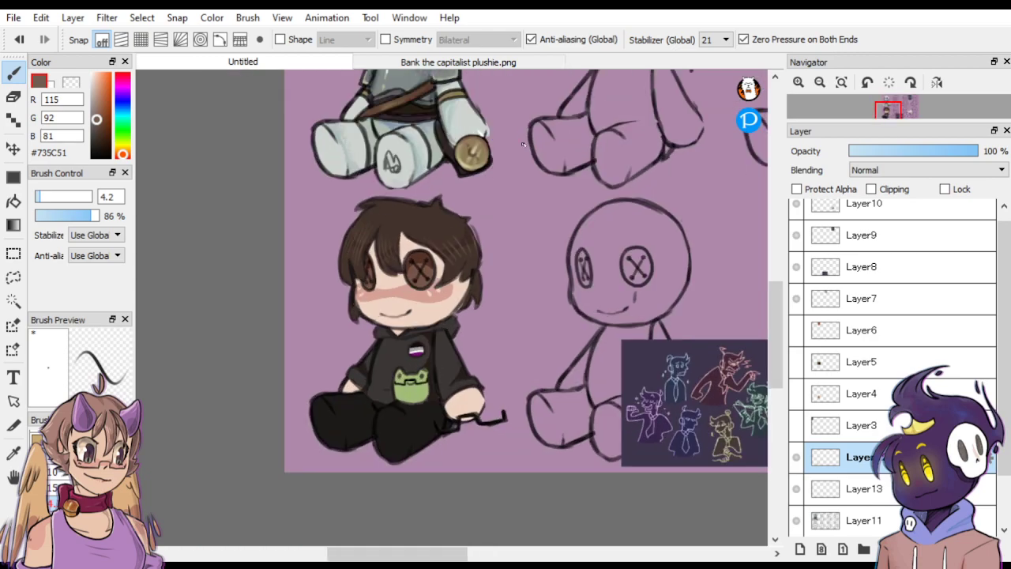
Check the detail layer by toggling its visibility, and merge the doll's upper layers down into Layer2.
left_click(797, 460)
left_click(797, 460)
key("ctrl+e")
key("ctrl+e")
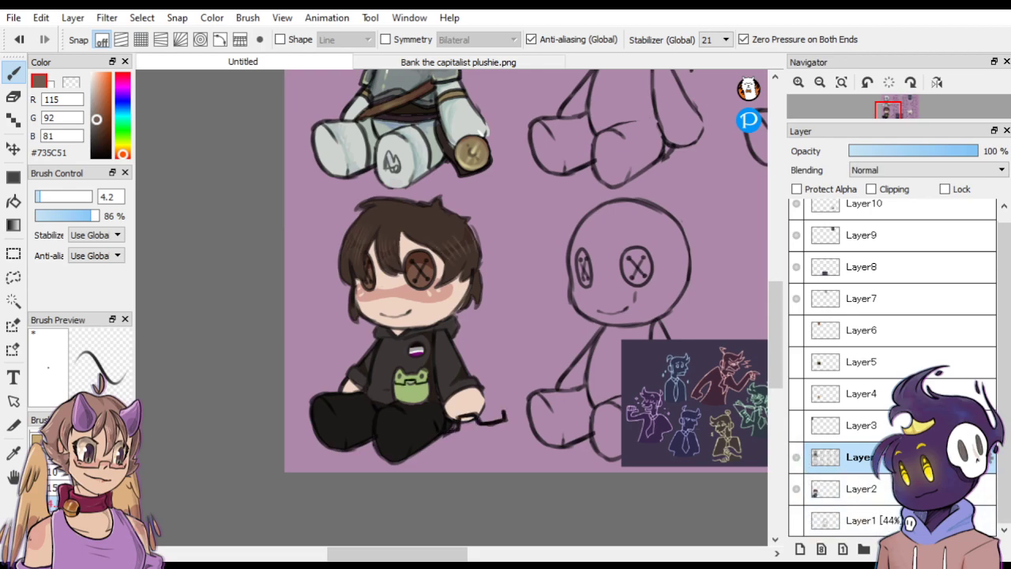
key("ctrl+e")
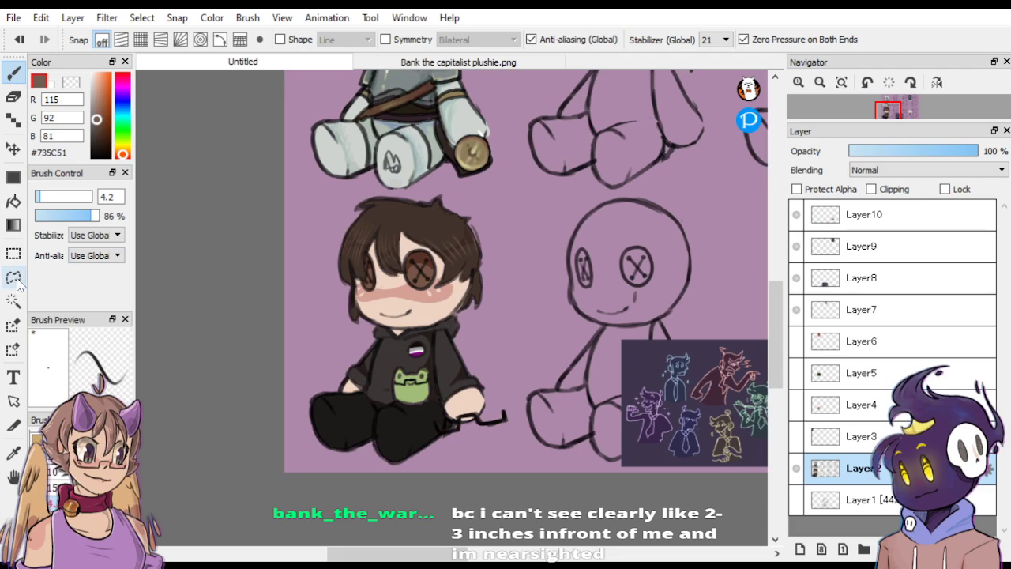
Lasso the whole frog-themed doll, including its glasses, on Layer2 and copy it.
left_click(13, 277)
mouse_move(359, 190)
left_mouse_down()
mouse_move(306, 275)
mouse_move(278, 415)
mouse_move(357, 499)
mouse_move(469, 476)
mouse_move(518, 439)
mouse_move(503, 227)
left_mouse_up()
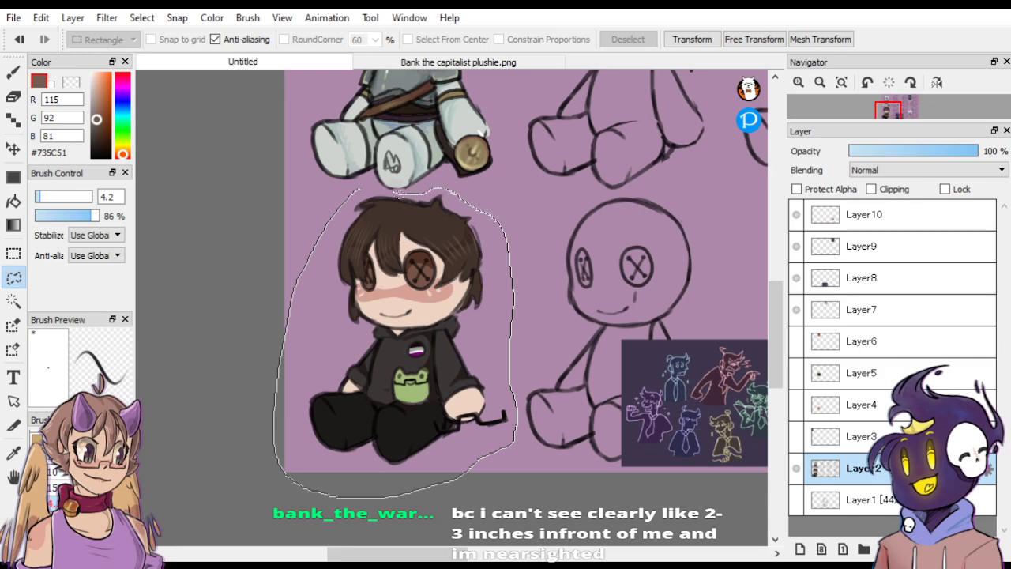
left_click_drag(392, 192, 371, 189)
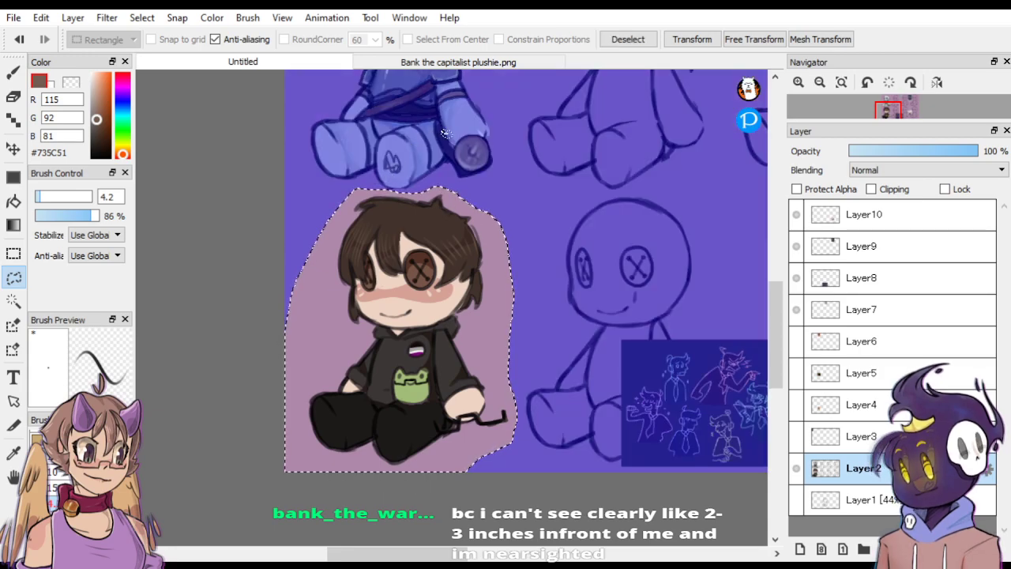
key("ctrl+c")
key("ctrl+v")
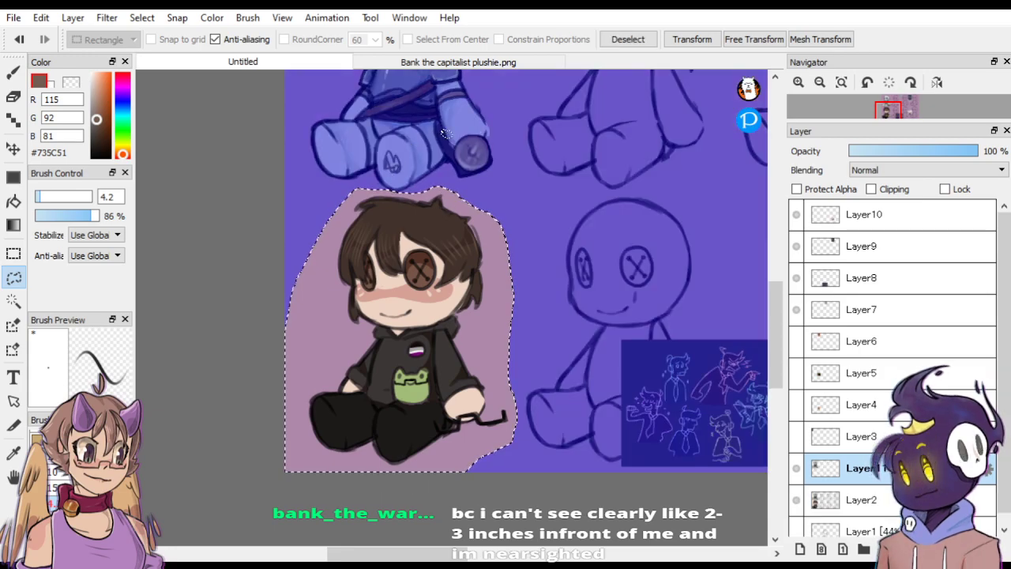
key("ctrl+d")
key("ctrl+e")
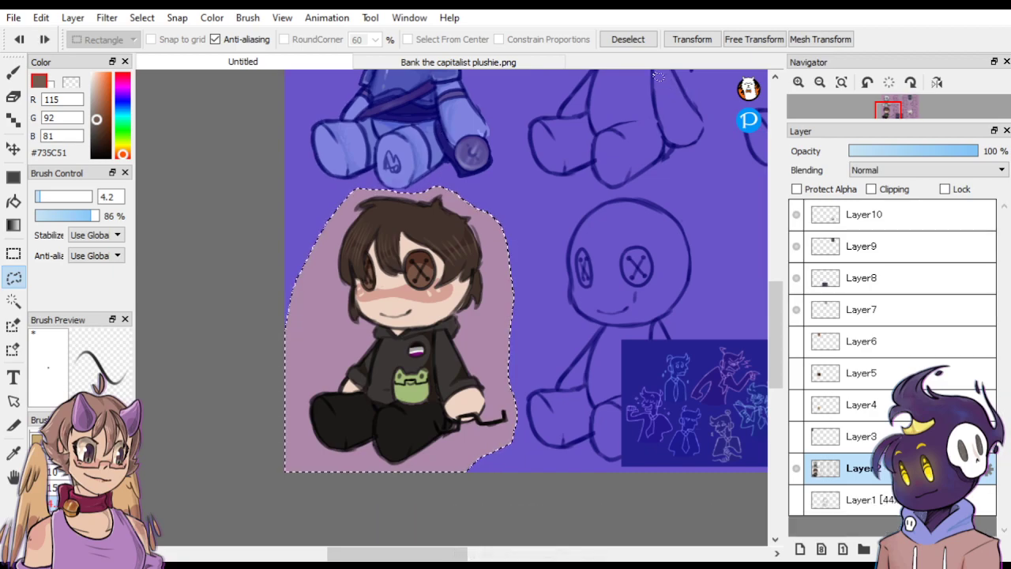
In Bank the capitalist plushie.png, add a layer, hide Layer1, paste the copied doll and move it fully inside the canvas.
left_click(545, 62)
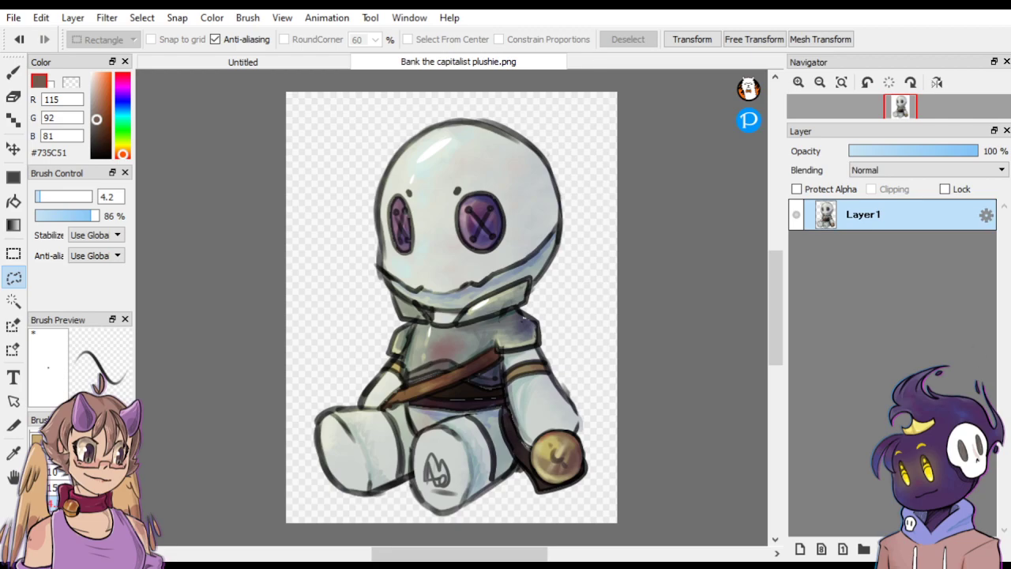
left_click(800, 549)
left_click(805, 248)
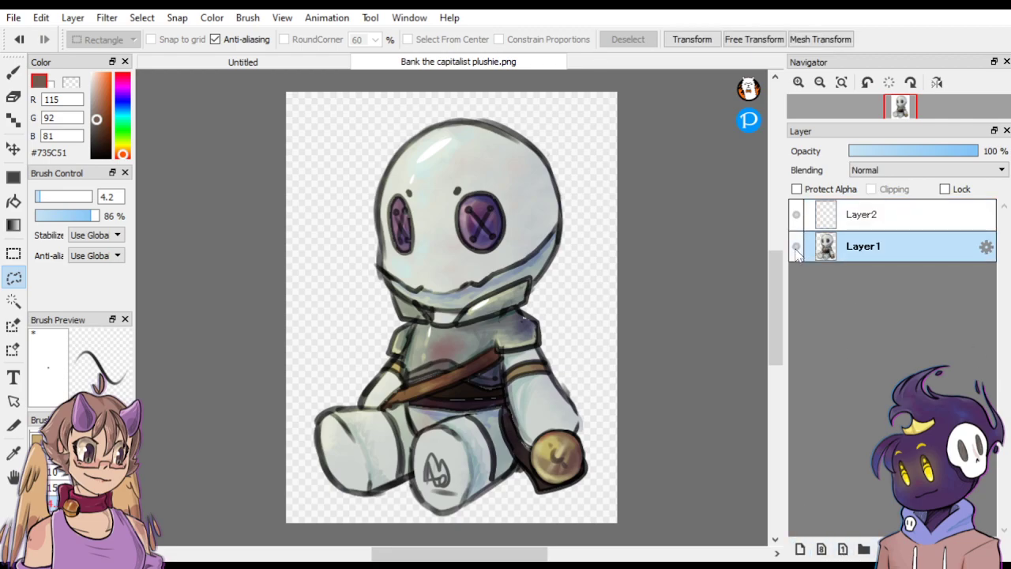
key("ctrl+v")
left_click(22, 148)
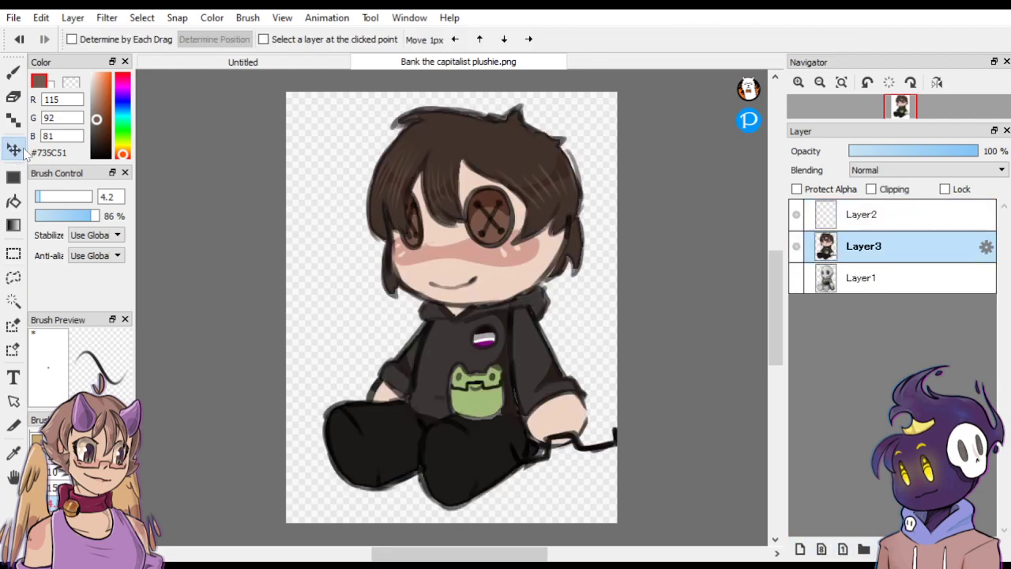
left_click_drag(599, 303, 597, 328)
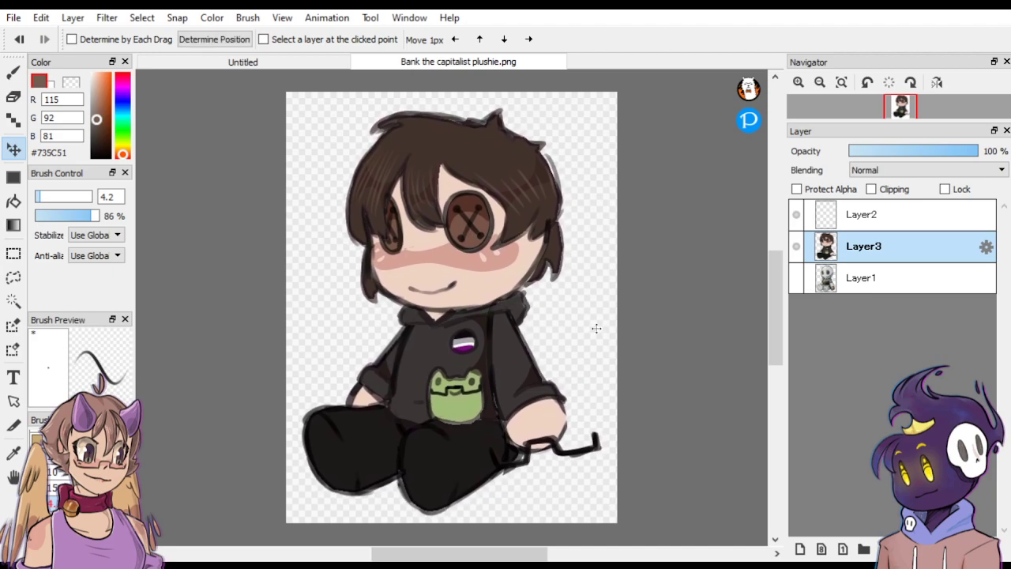
Add a layer clipped to the pasted doll and paint pale #E4E8CE patches over its front hair with a scatter brush at size 42.
left_click(800, 548)
left_click(892, 192)
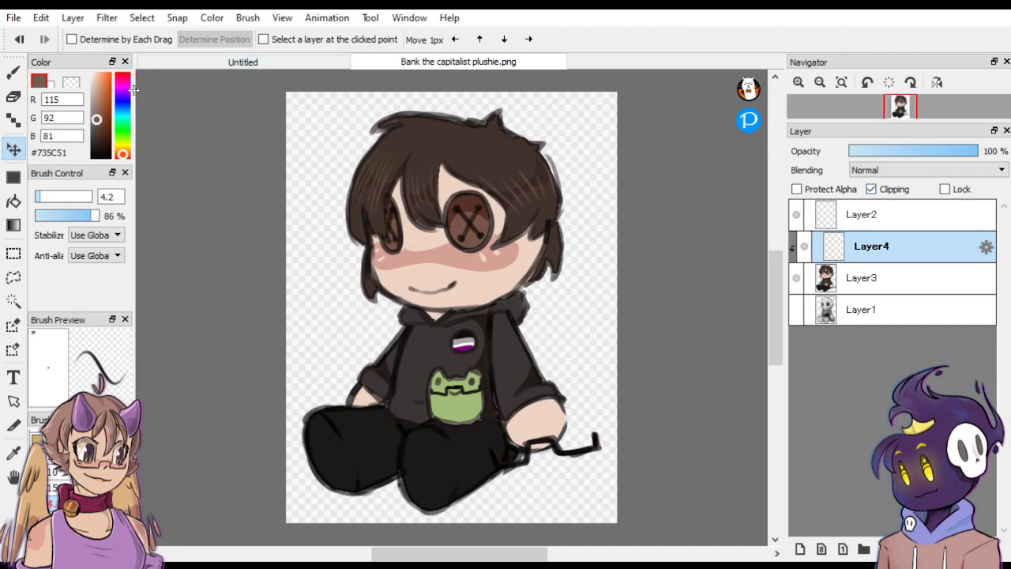
left_click_drag(124, 152, 122, 143)
left_click_drag(98, 83, 93, 80)
left_click(14, 71)
scroll(59, 482, "down", 2)
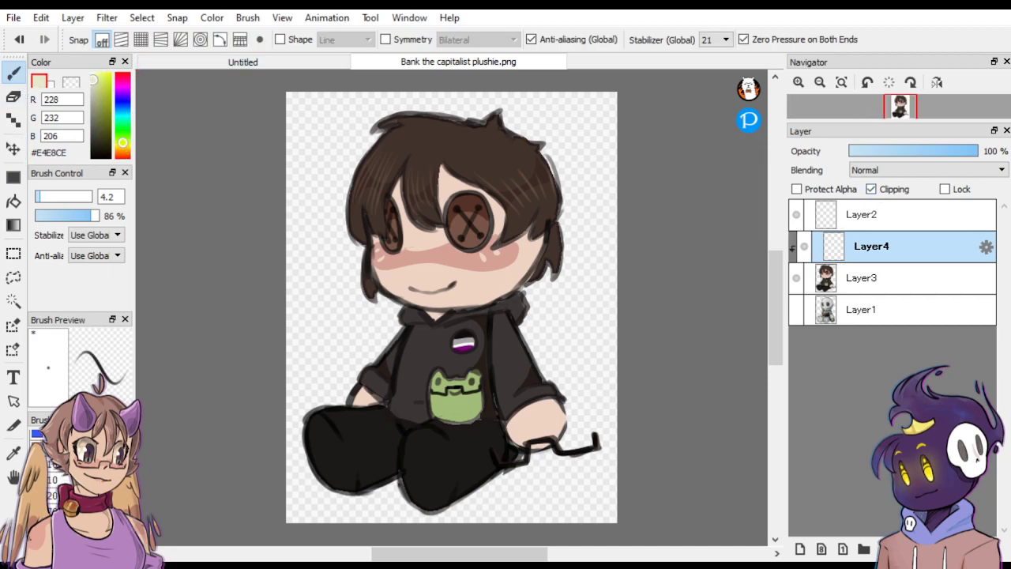
scroll(59, 482, "down", 2)
left_click(60, 453)
left_click_drag(67, 196, 74, 197)
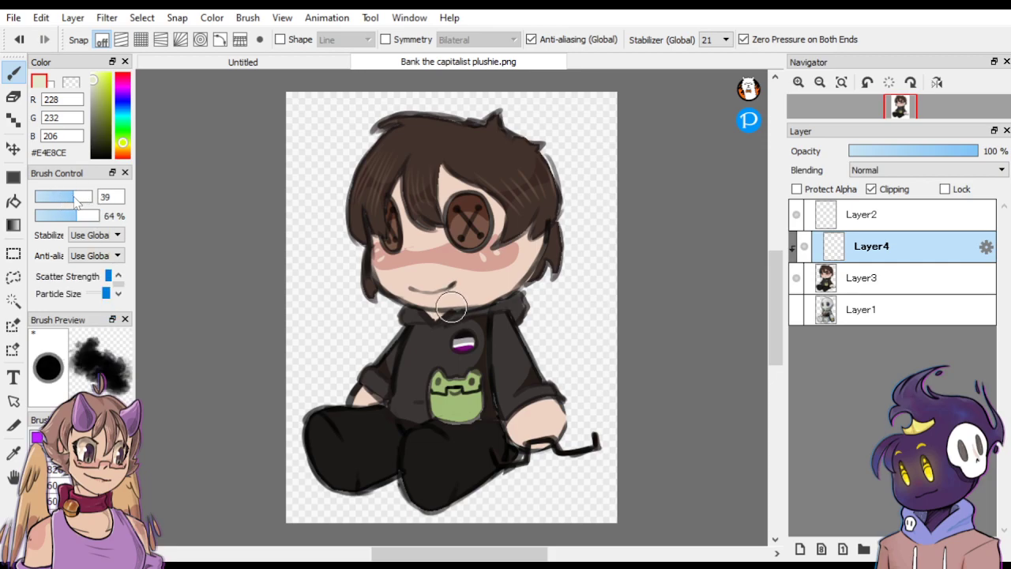
mouse_move(422, 137)
left_mouse_down()
mouse_move(376, 166)
mouse_move(402, 138)
mouse_move(370, 227)
mouse_move(368, 177)
mouse_move(421, 119)
mouse_move(406, 120)
mouse_move(430, 197)
left_mouse_up()
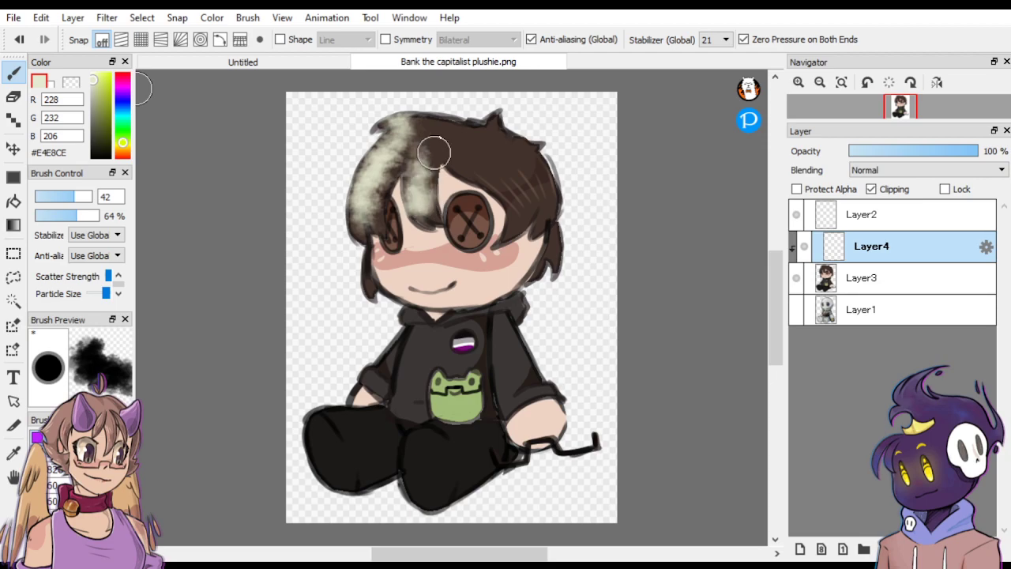
Paint yellow #F1E098 over the pale hair patches and the side lock at brush size 31.
left_click(99, 79)
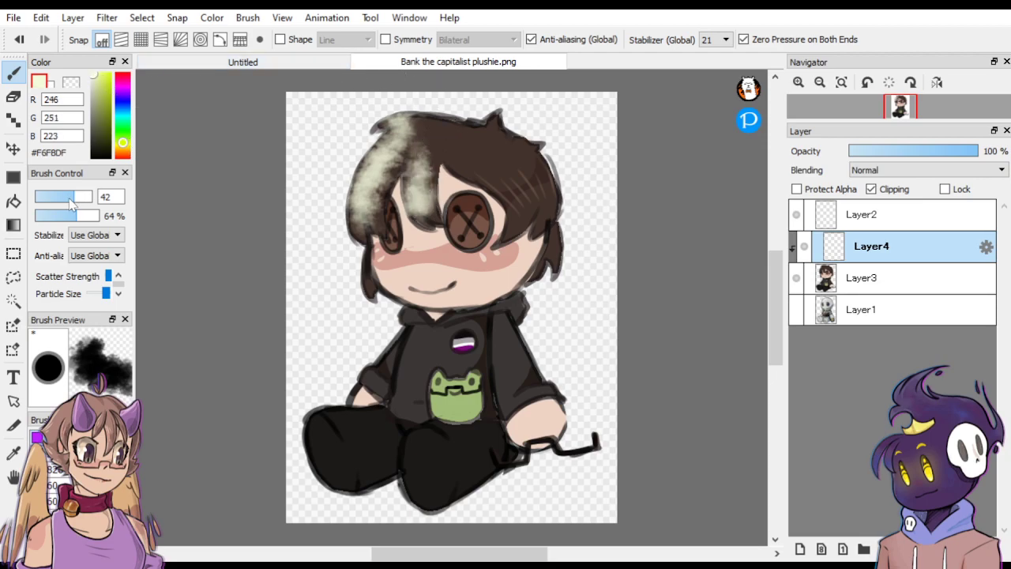
left_click_drag(71, 203, 68, 197)
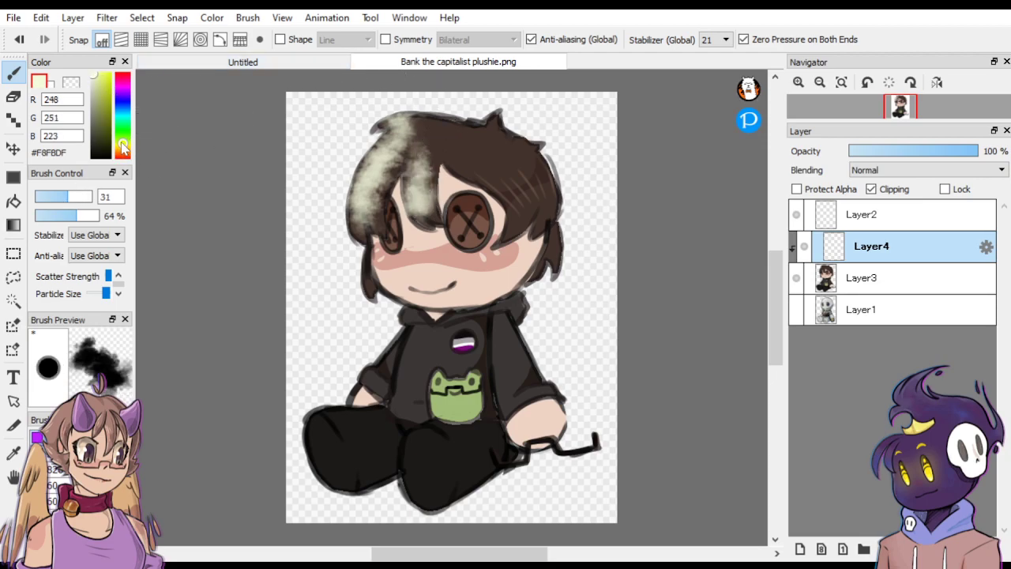
left_click(123, 149)
left_click(98, 79)
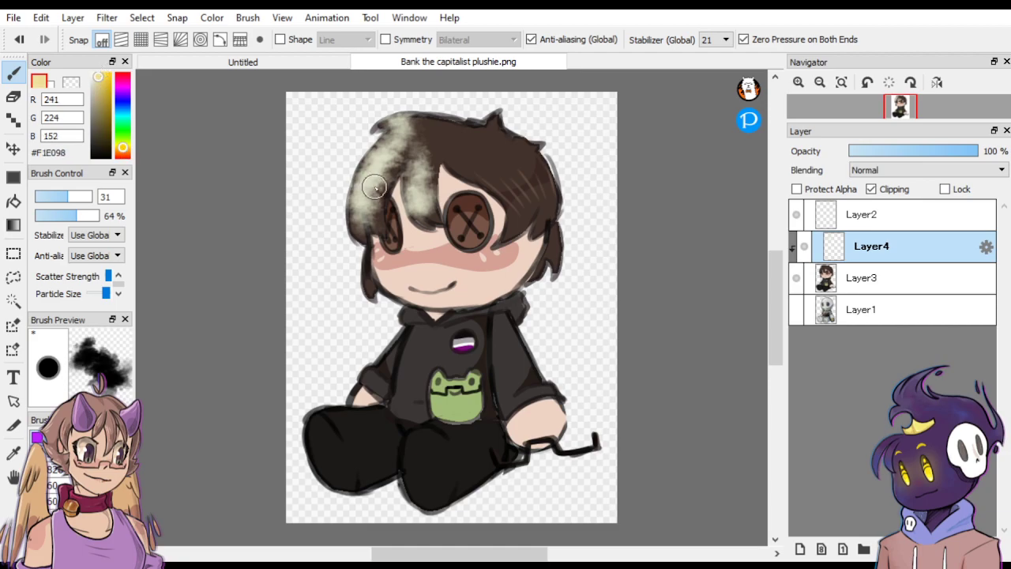
mouse_move(374, 187)
left_mouse_down()
mouse_move(397, 139)
mouse_move(375, 190)
mouse_move(358, 196)
mouse_move(377, 160)
mouse_move(430, 186)
mouse_move(406, 188)
mouse_move(420, 167)
mouse_move(406, 116)
left_mouse_up()
left_click_drag(364, 276, 377, 288)
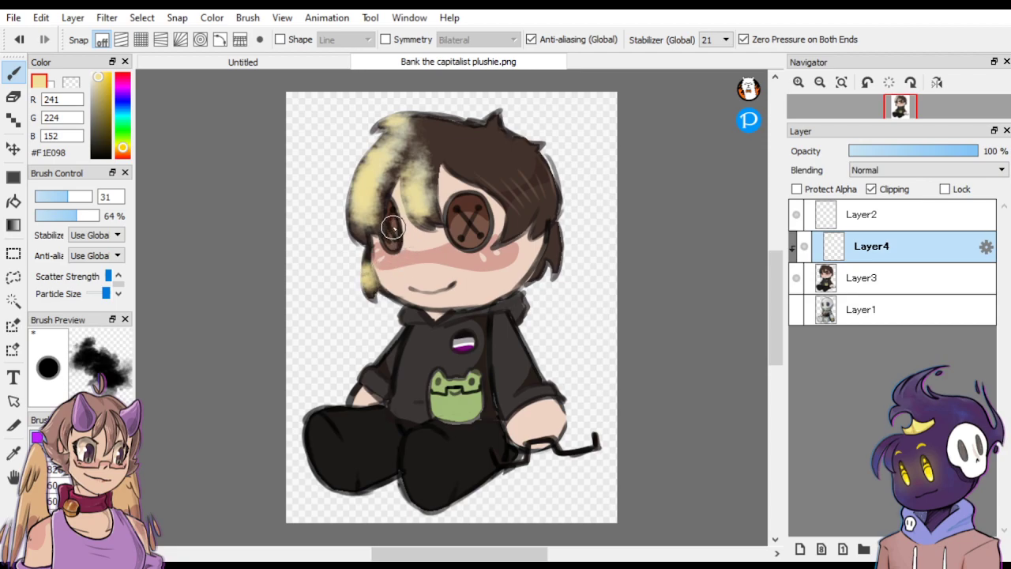
Dab the same yellow onto the doll's button eyes, cheek, hoodie, frog, raised leg and sleeve.
mouse_move(392, 227)
left_mouse_down()
mouse_move(467, 213)
mouse_move(450, 231)
mouse_move(473, 207)
left_mouse_up()
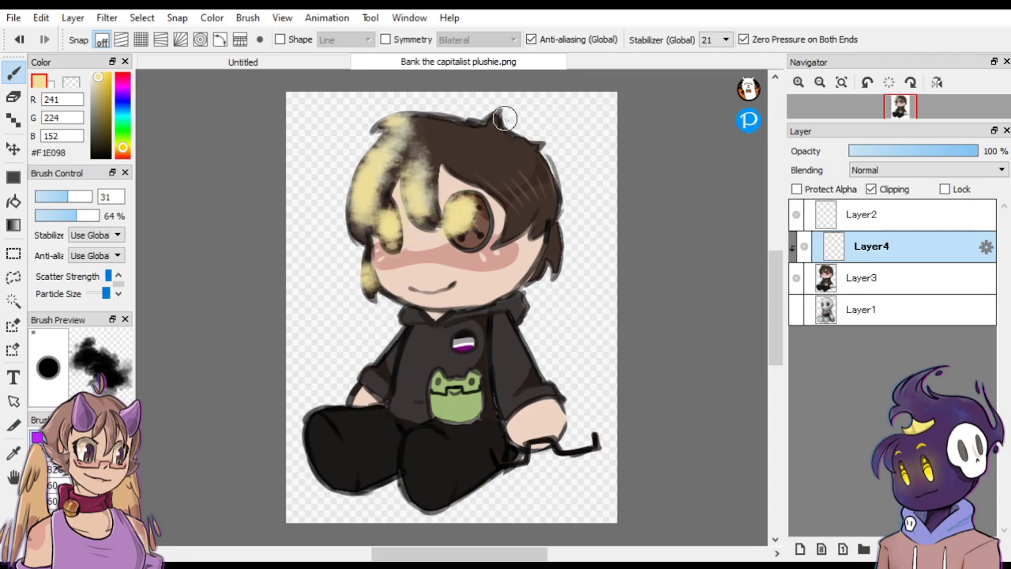
left_click_drag(371, 273, 426, 277)
mouse_move(415, 327)
left_mouse_down()
mouse_move(412, 376)
mouse_move(411, 352)
mouse_move(427, 341)
mouse_move(411, 351)
mouse_move(406, 376)
mouse_move(327, 417)
mouse_move(320, 447)
mouse_move(443, 403)
mouse_move(441, 379)
left_mouse_up()
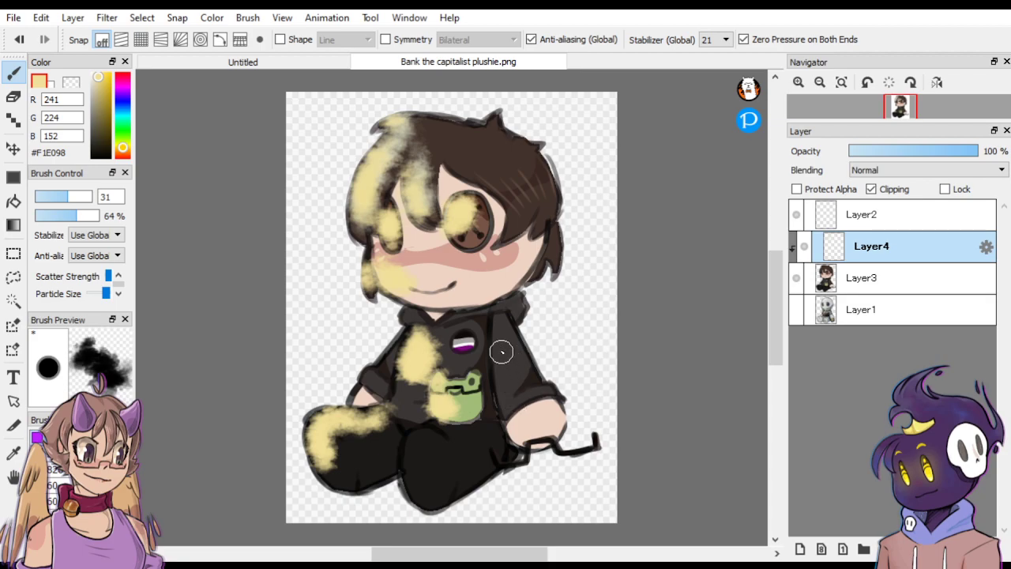
mouse_move(501, 351)
left_mouse_down()
mouse_move(506, 385)
mouse_move(504, 326)
mouse_move(521, 364)
left_mouse_up()
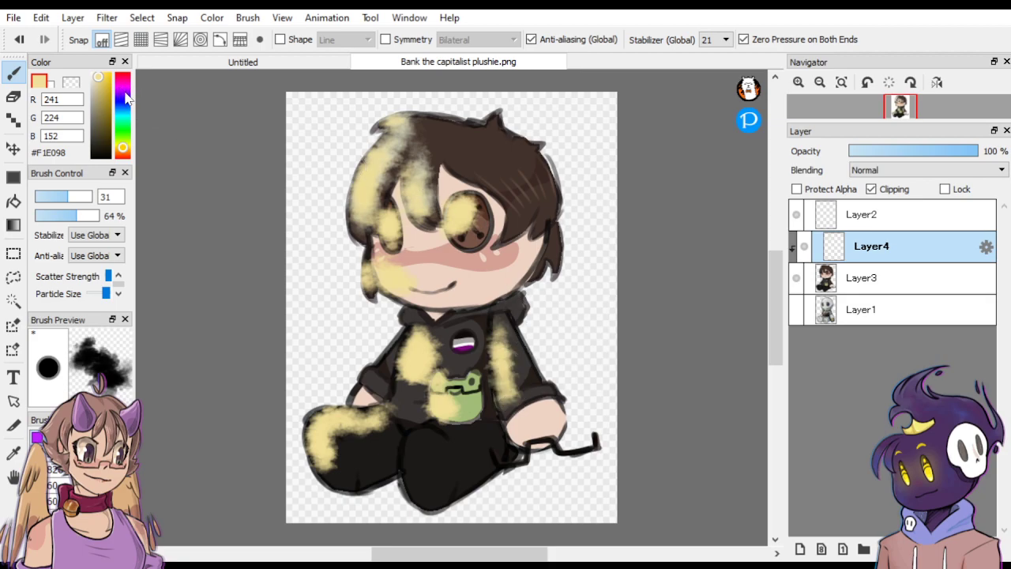
Paint dark purple #4C186C along the doll's shaded side, covering hair, sleeve, hand, hoodie, frog, leg and button eye.
left_click(122, 92)
left_click(108, 101)
left_click_drag(106, 124, 106, 122)
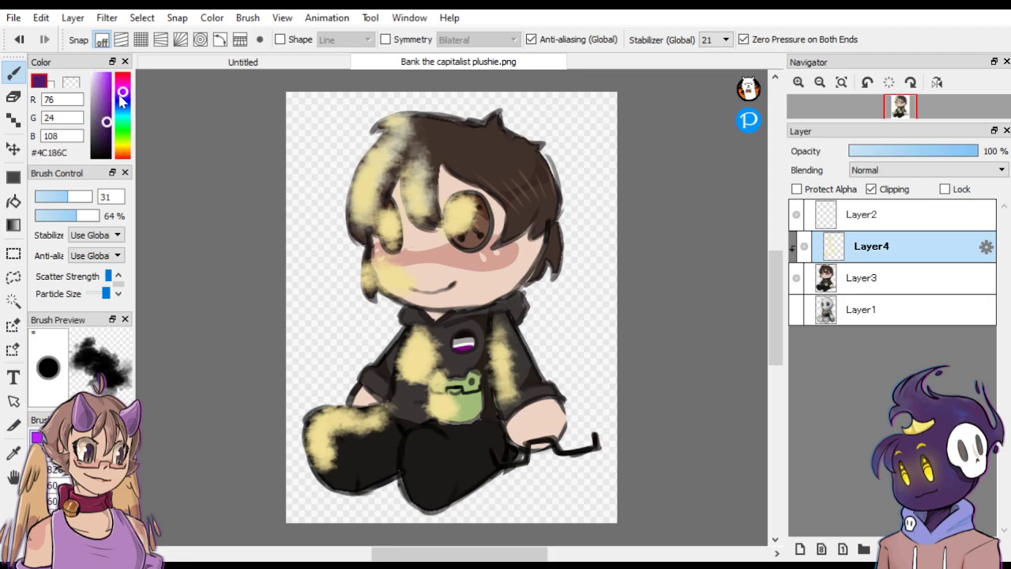
mouse_move(496, 115)
left_mouse_down()
mouse_move(532, 163)
mouse_move(542, 229)
mouse_move(541, 184)
mouse_move(534, 206)
mouse_move(519, 171)
mouse_move(567, 251)
mouse_move(556, 235)
mouse_move(555, 267)
left_mouse_up()
mouse_move(509, 316)
left_mouse_down()
mouse_move(524, 363)
mouse_move(511, 326)
mouse_move(545, 392)
mouse_move(556, 392)
mouse_move(545, 393)
mouse_move(560, 421)
mouse_move(568, 384)
left_mouse_up()
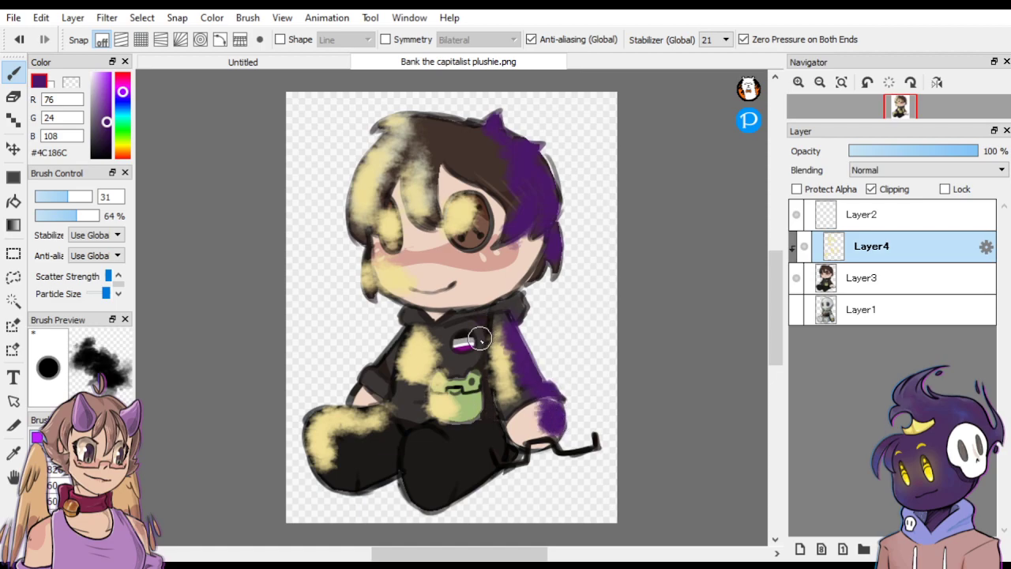
mouse_move(480, 339)
left_mouse_down()
mouse_move(475, 419)
mouse_move(462, 411)
left_mouse_up()
mouse_move(501, 447)
left_mouse_down()
mouse_move(450, 500)
mouse_move(467, 473)
mouse_move(424, 498)
left_mouse_up()
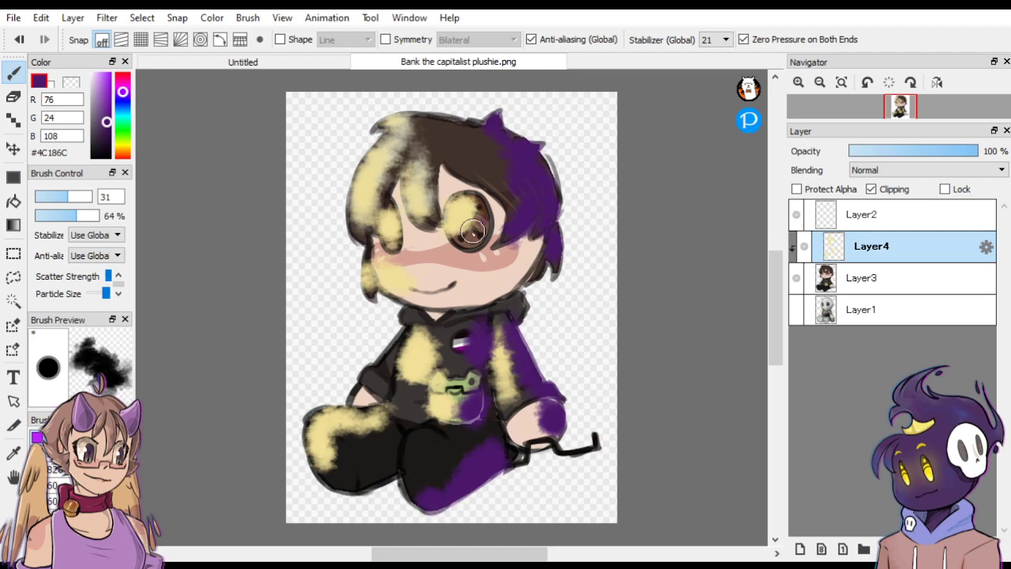
mouse_move(472, 230)
left_mouse_down()
mouse_move(487, 234)
mouse_move(473, 219)
mouse_move(468, 229)
left_mouse_up()
Paint red #CE2E26 patches on the doll's eye, upper hair, blush, hoodie, sleeve, frog and both legs.
left_click(123, 156)
left_click(106, 88)
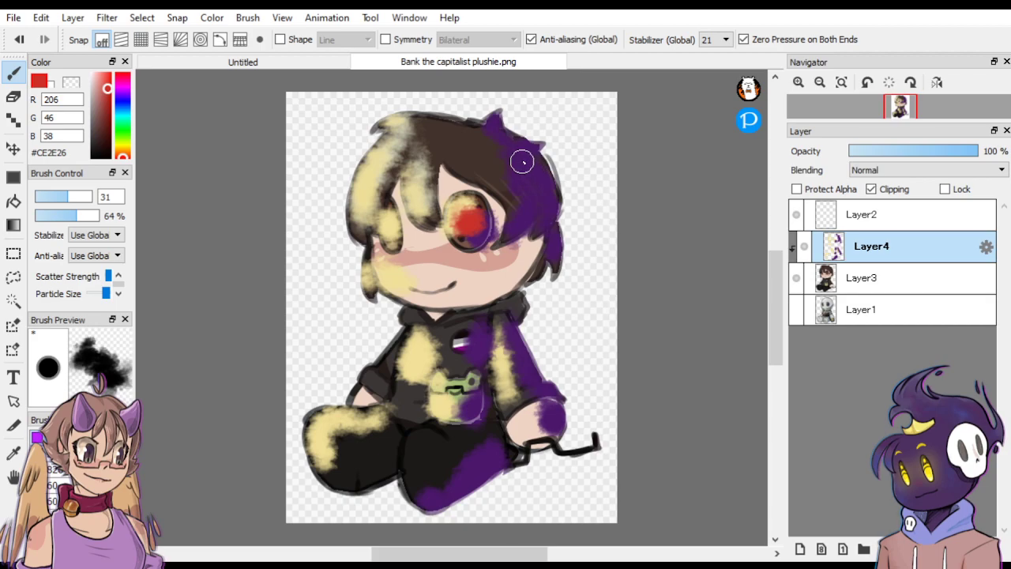
mouse_move(522, 162)
left_mouse_down()
mouse_move(501, 176)
mouse_move(492, 163)
mouse_move(462, 163)
mouse_move(443, 136)
left_mouse_up()
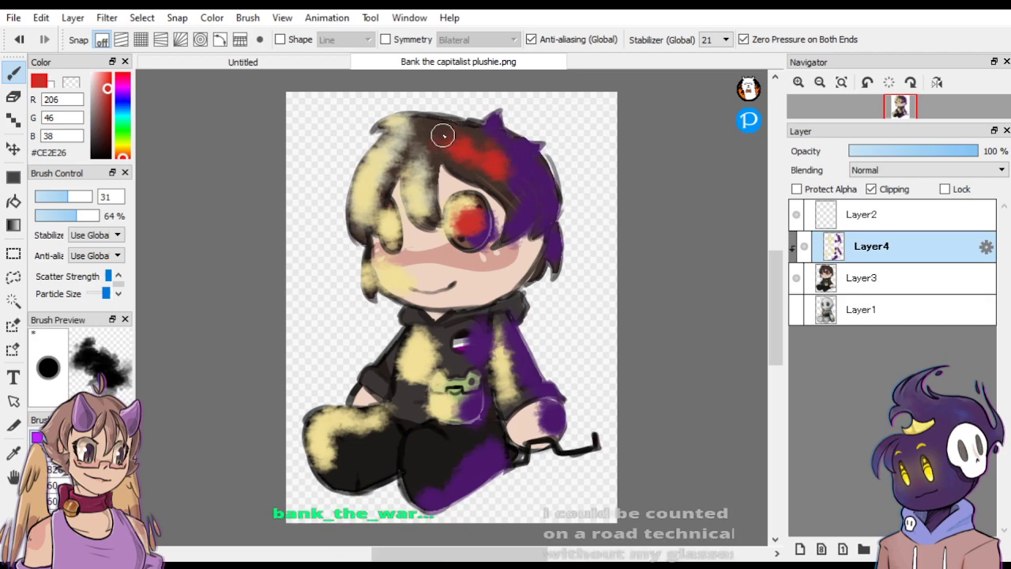
mouse_move(410, 256)
left_mouse_down()
mouse_move(474, 268)
mouse_move(504, 259)
mouse_move(502, 251)
mouse_move(377, 252)
left_mouse_up()
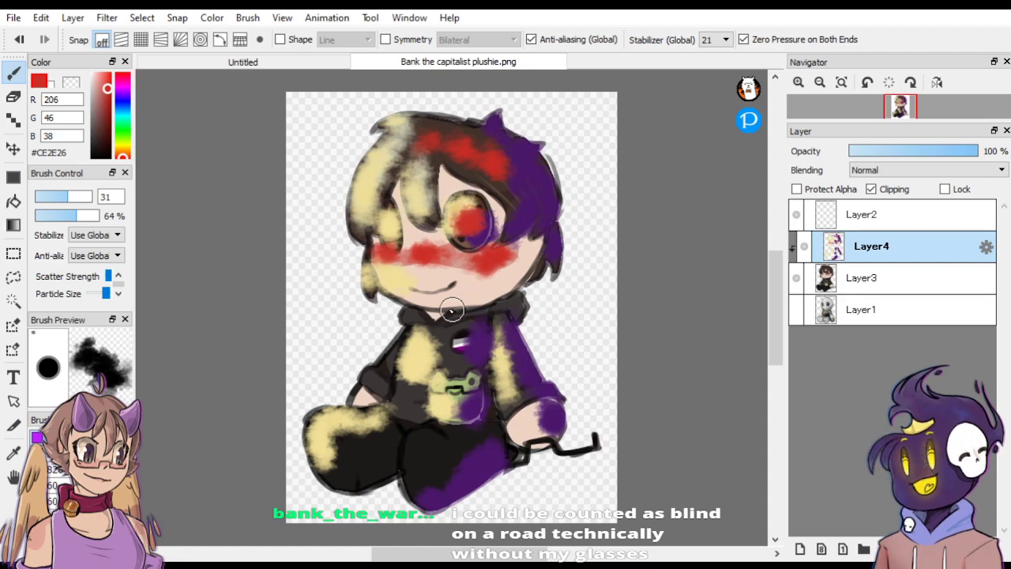
mouse_move(434, 336)
left_mouse_down()
mouse_move(417, 389)
mouse_move(395, 393)
mouse_move(478, 343)
mouse_move(474, 322)
mouse_move(458, 358)
mouse_move(451, 338)
mouse_move(441, 348)
mouse_move(456, 410)
mouse_move(492, 379)
mouse_move(509, 340)
mouse_move(524, 370)
mouse_move(426, 397)
left_mouse_up()
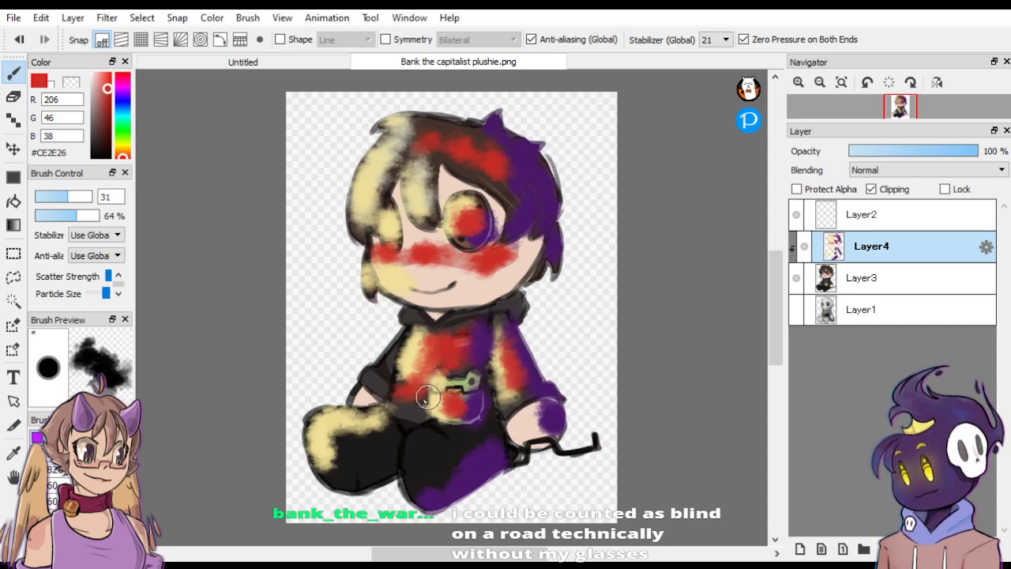
mouse_move(367, 432)
left_mouse_down()
mouse_move(344, 451)
mouse_move(360, 432)
mouse_move(390, 458)
left_mouse_up()
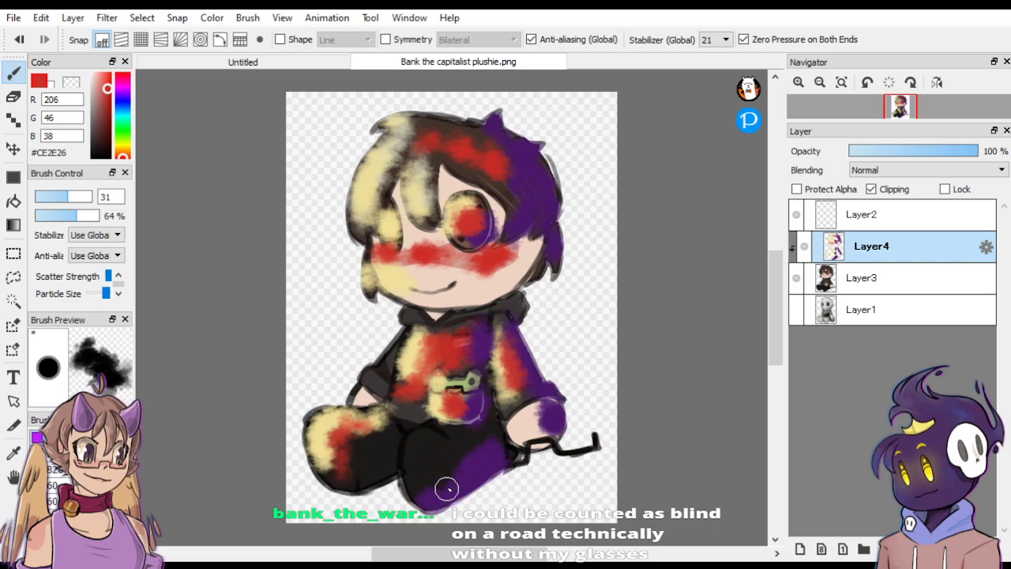
left_click_drag(446, 490, 511, 418)
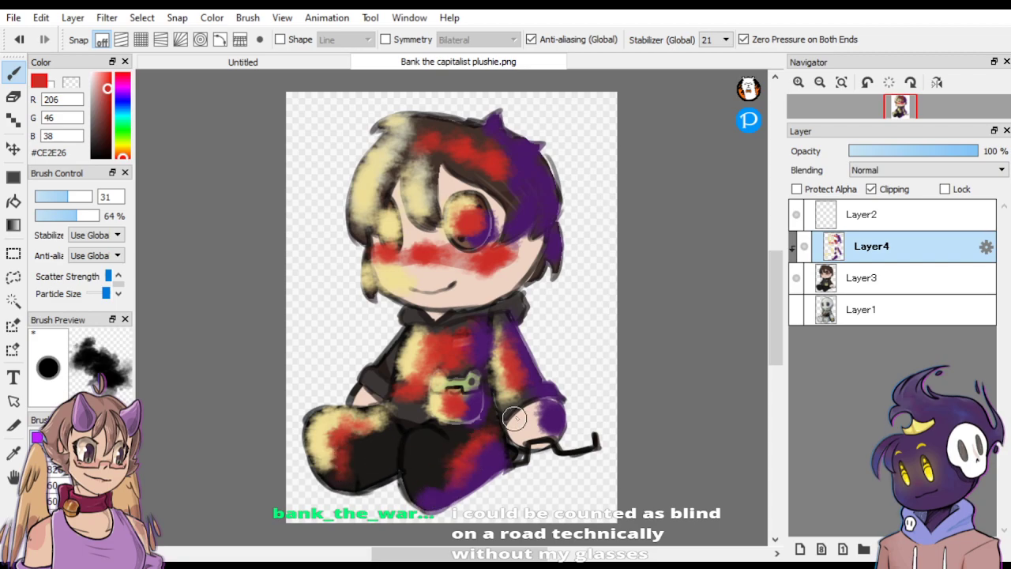
Set the clipped colour layer, Layer4, to Overlay blending at 35% opacity.
left_click(899, 220)
left_click(894, 151)
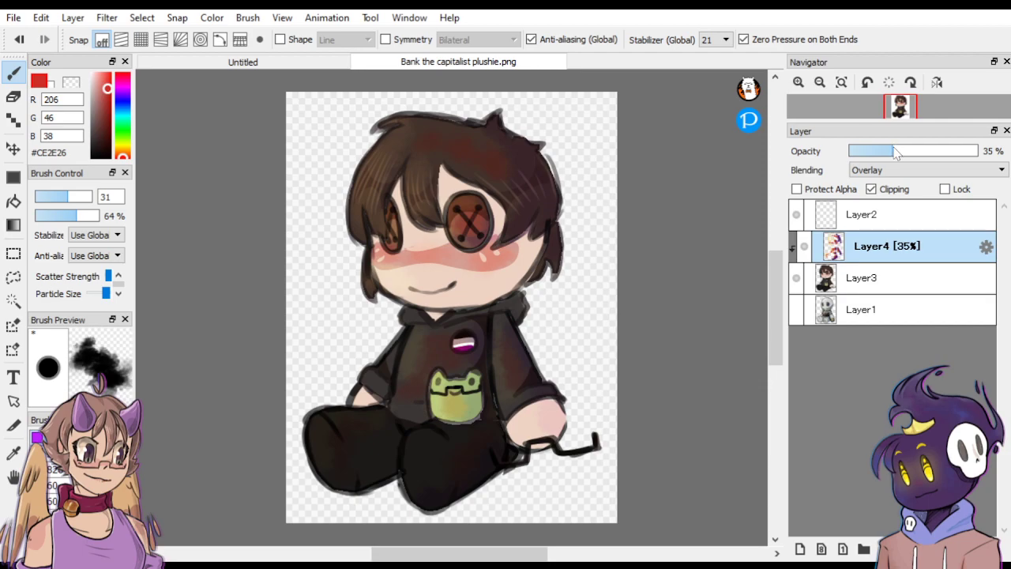
scroll(965, 97, "down", 2)
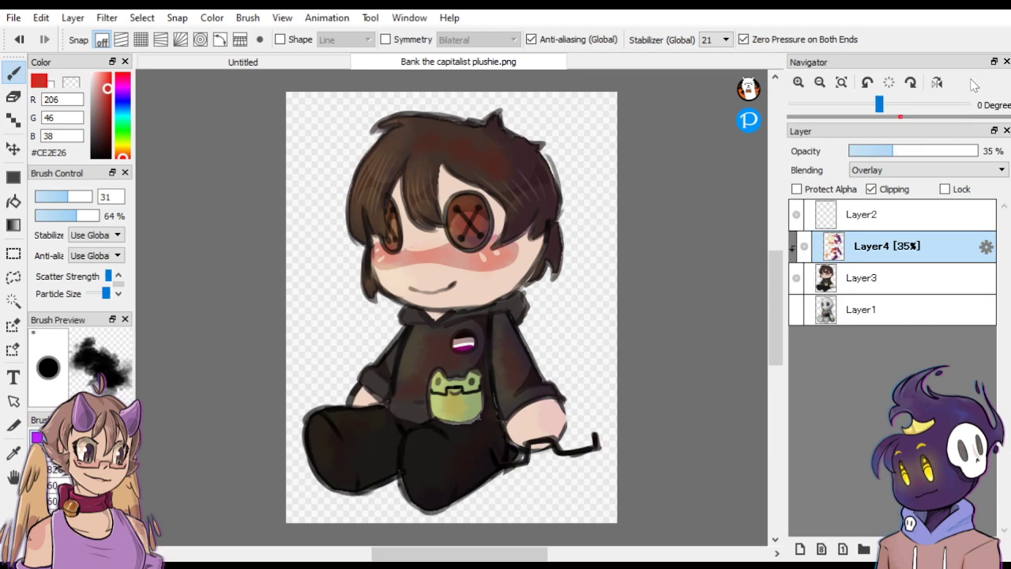
scroll(920, 114, "up", 2)
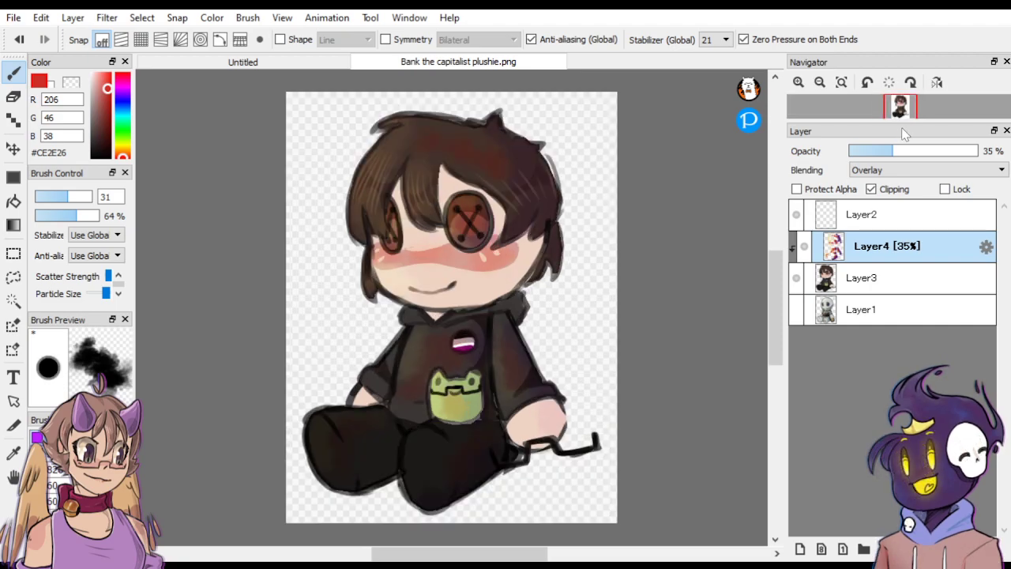
Add a layer above Layer2 and draw the signature emblem in white #FFFFFF on the doll's front foot at brush size 6.2.
left_click(799, 548)
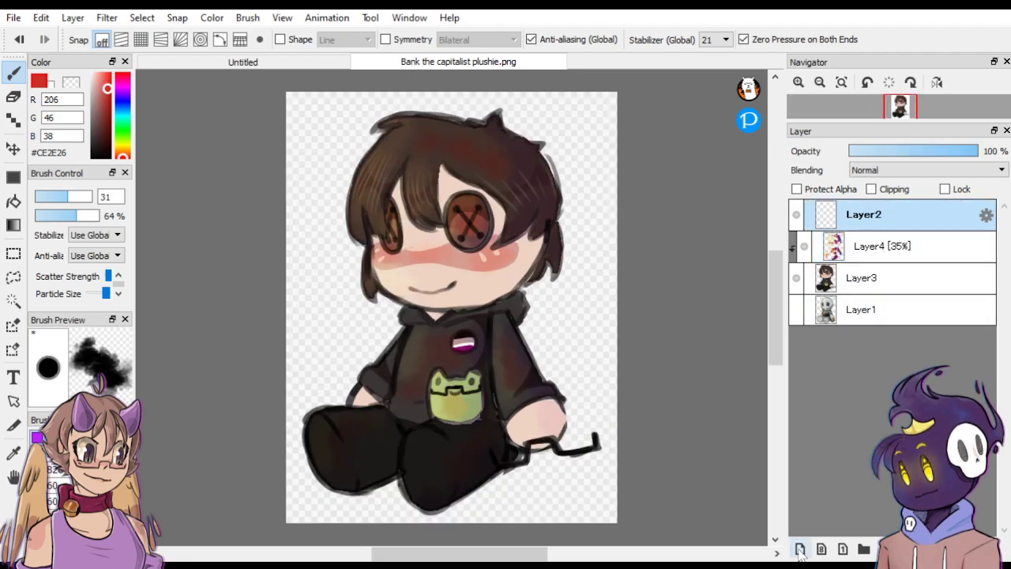
left_click_drag(94, 89, 91, 74)
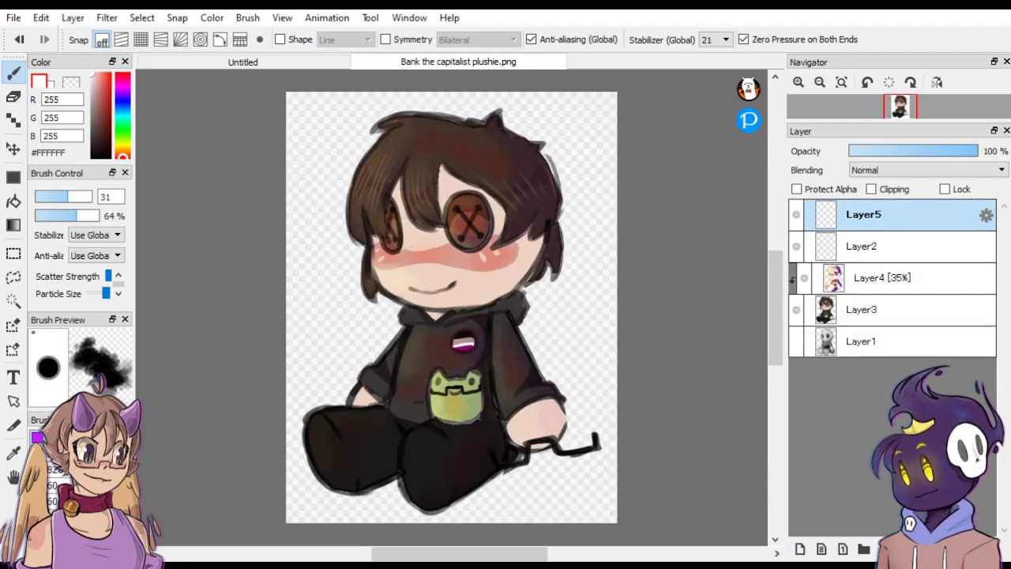
left_click(78, 438)
left_click(41, 196)
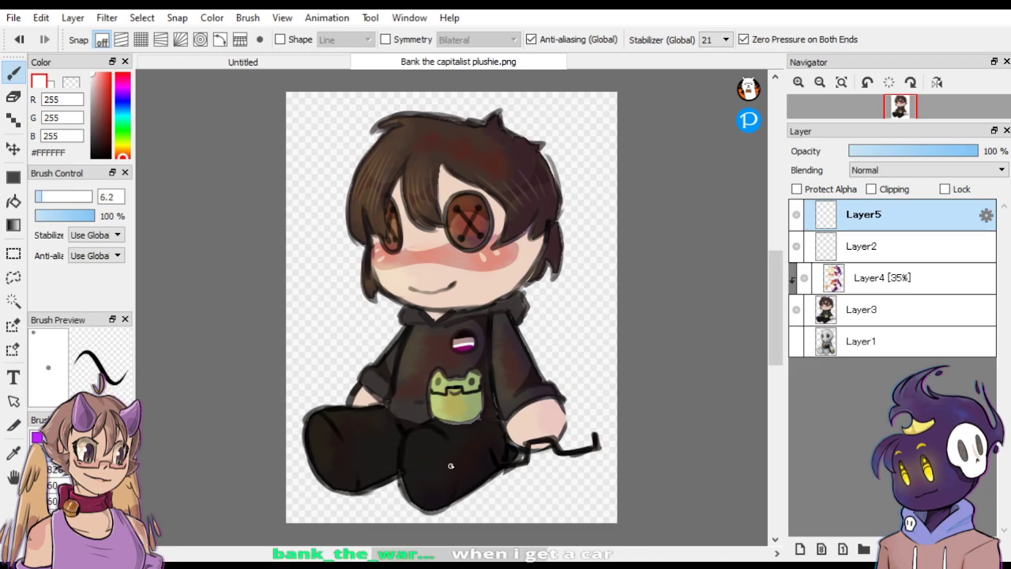
mouse_move(423, 476)
left_mouse_down()
mouse_move(434, 474)
mouse_move(427, 450)
mouse_move(420, 485)
left_mouse_up()
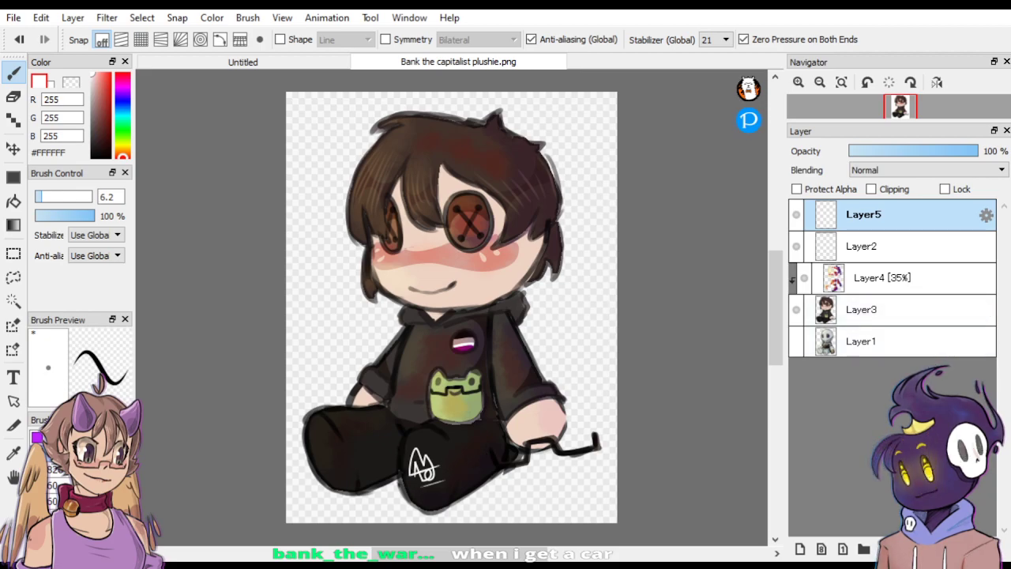
Merge Layer4, Layer2 and the emblem's Layer5 down into the doll's Layer3.
left_click(900, 276)
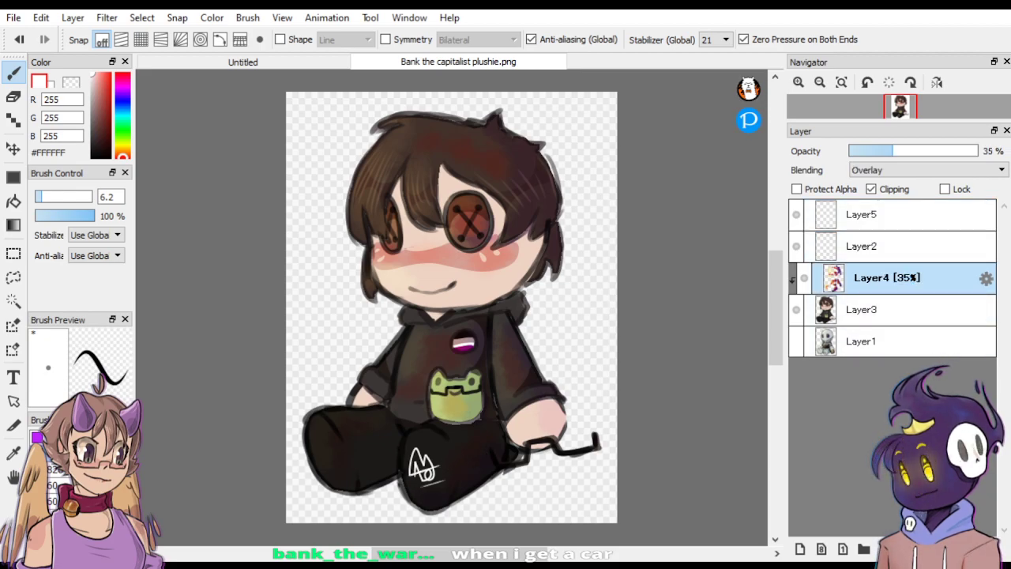
key("ctrl+e")
left_click(913, 242)
key("ctrl+e")
left_click(903, 223)
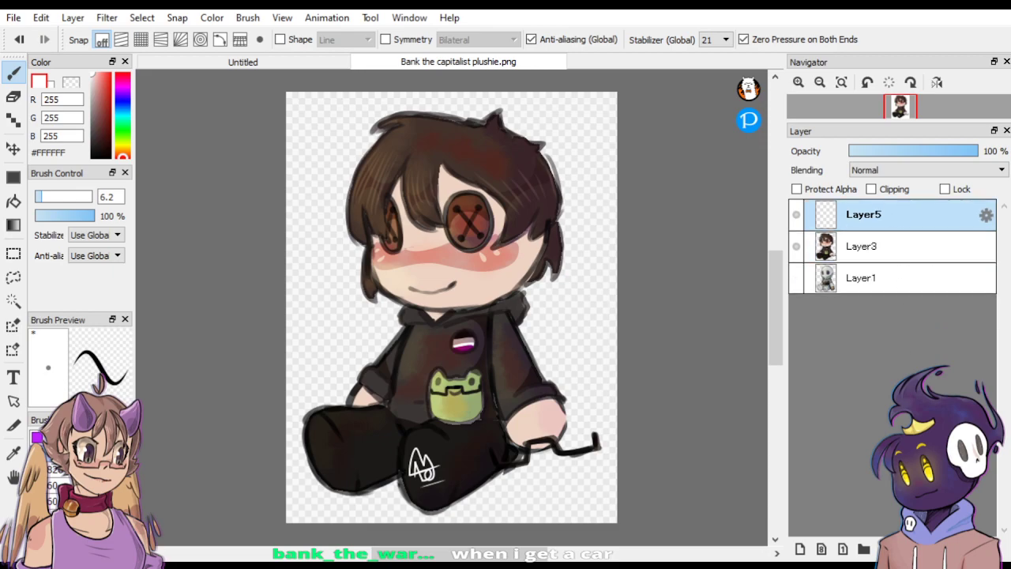
key("Delete")
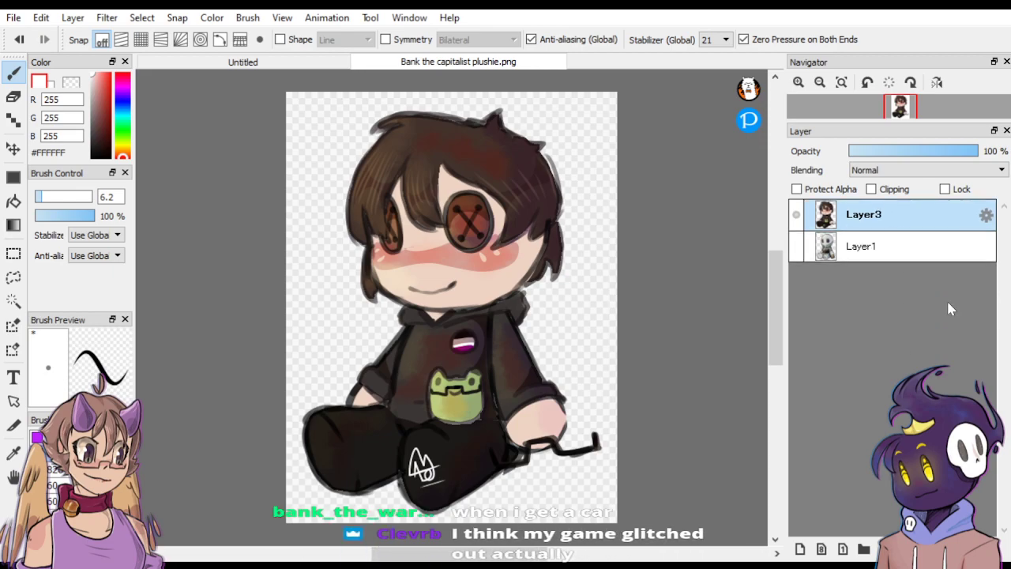
Paste the finished dark-haired doll into the Untitled document, clear the selection, and move it over the flat-coloured dark-haired doll in the lower row.
left_click(312, 62)
key("ctrl+v")
key("ctrl+t")
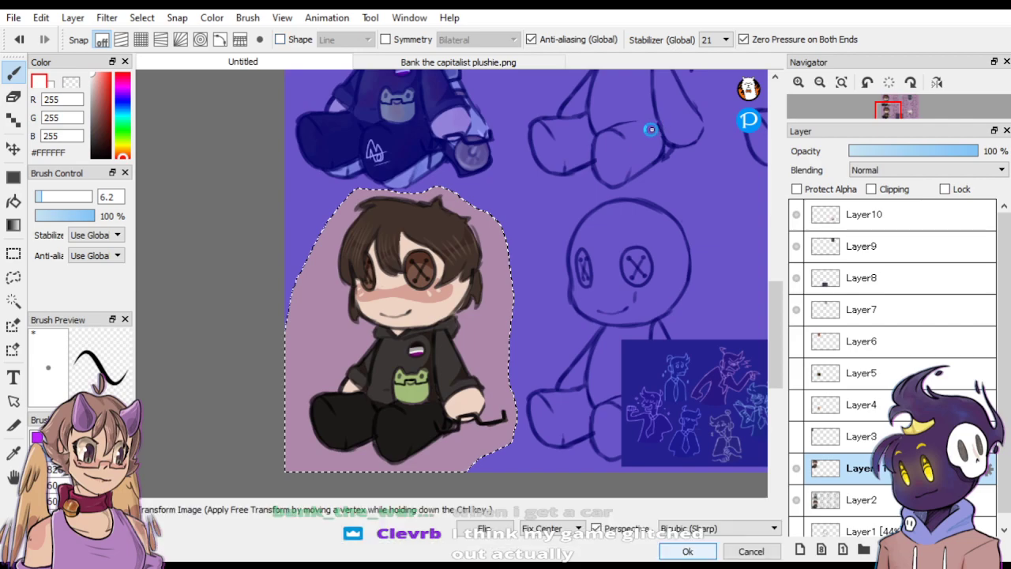
left_click(747, 550)
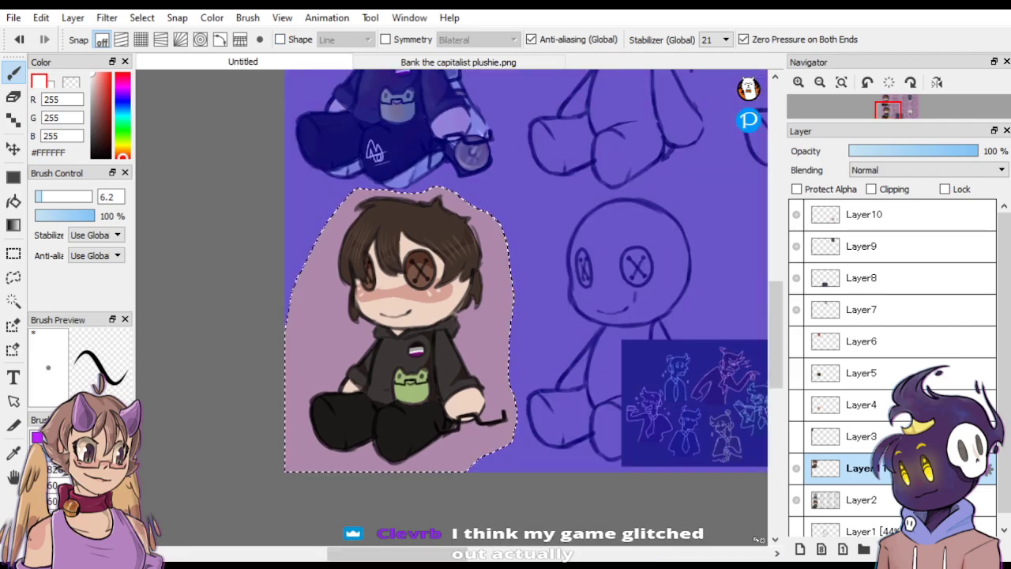
key("ctrl+minus")
key("m")
key("ctrl+d")
left_click(13, 149)
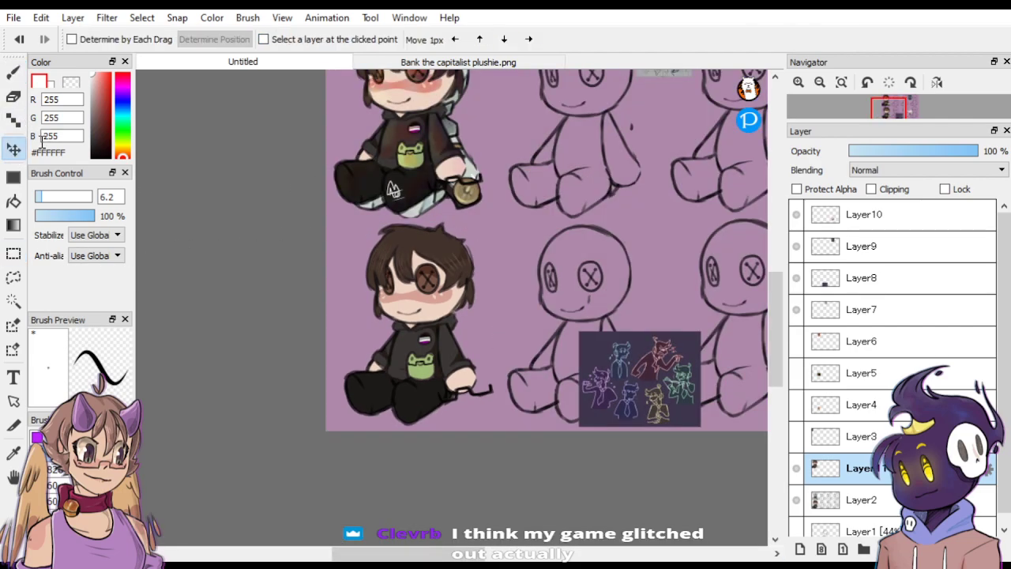
left_click_drag(449, 178, 459, 390)
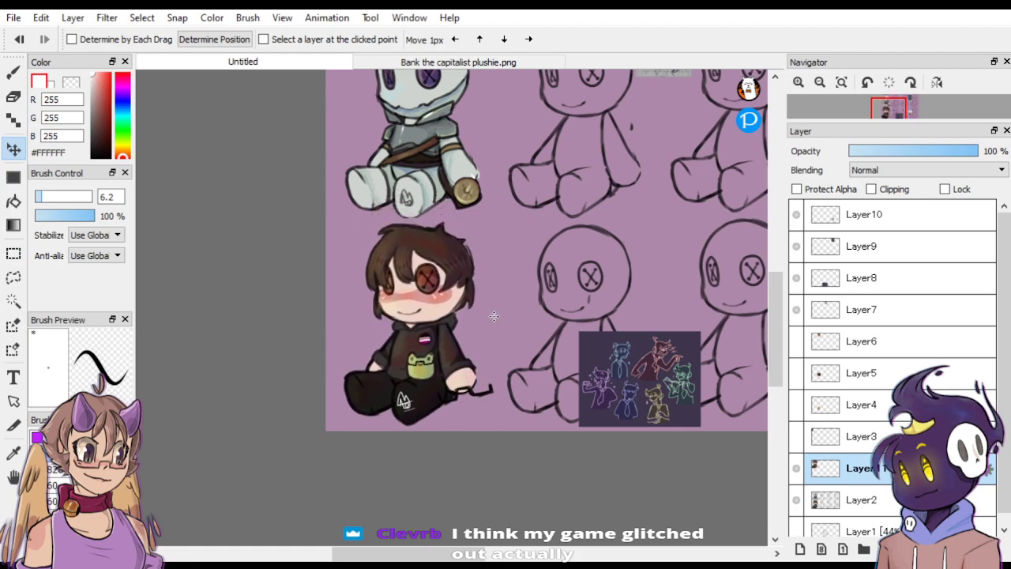
In Bank the capitalist plushie.png, hide Layer3 and show Layer1 with the white armoured doll.
left_click(500, 61)
left_click(796, 214)
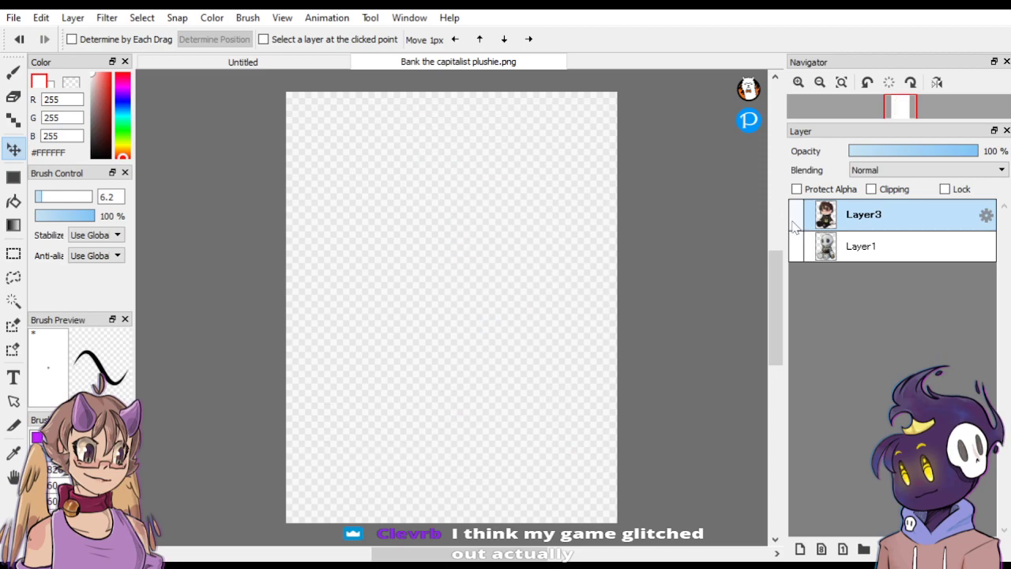
left_click(795, 246)
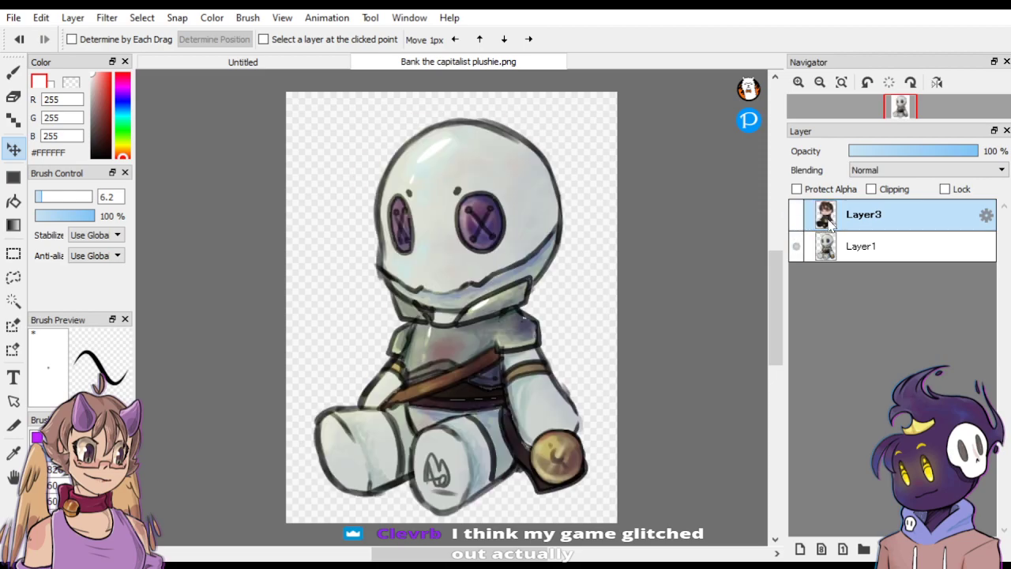
left_click(346, 61)
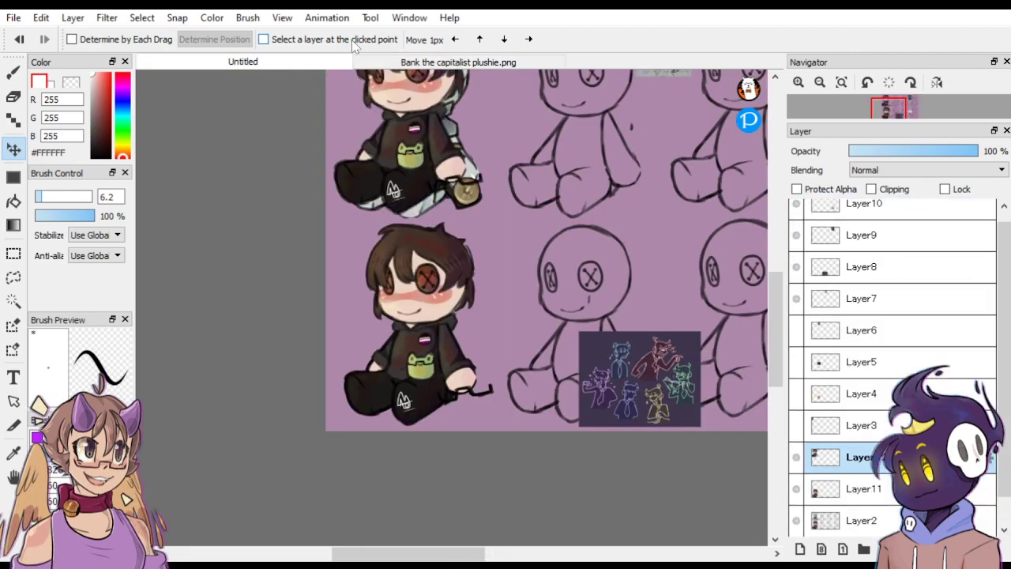
left_click(489, 63)
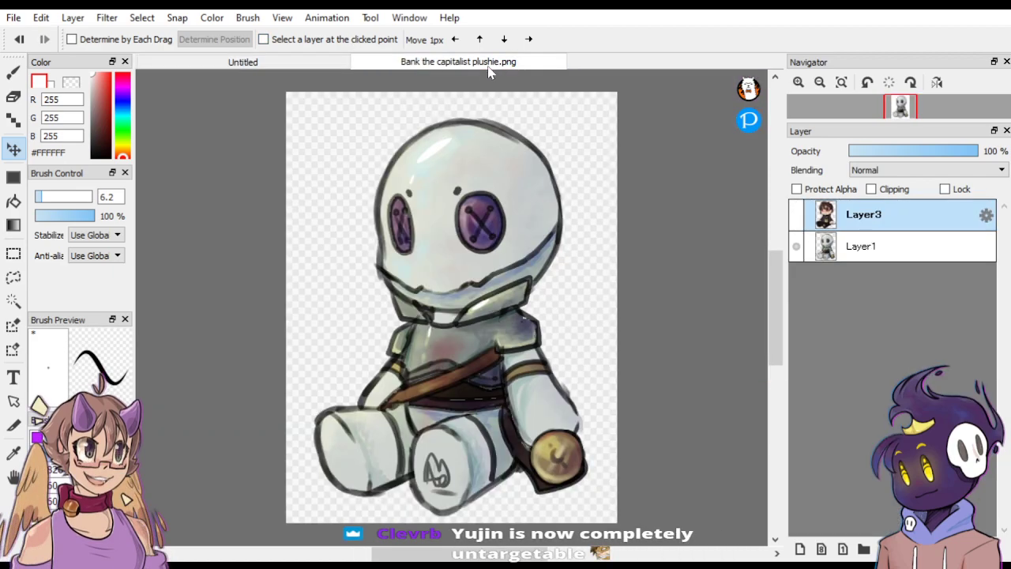
left_click(323, 62)
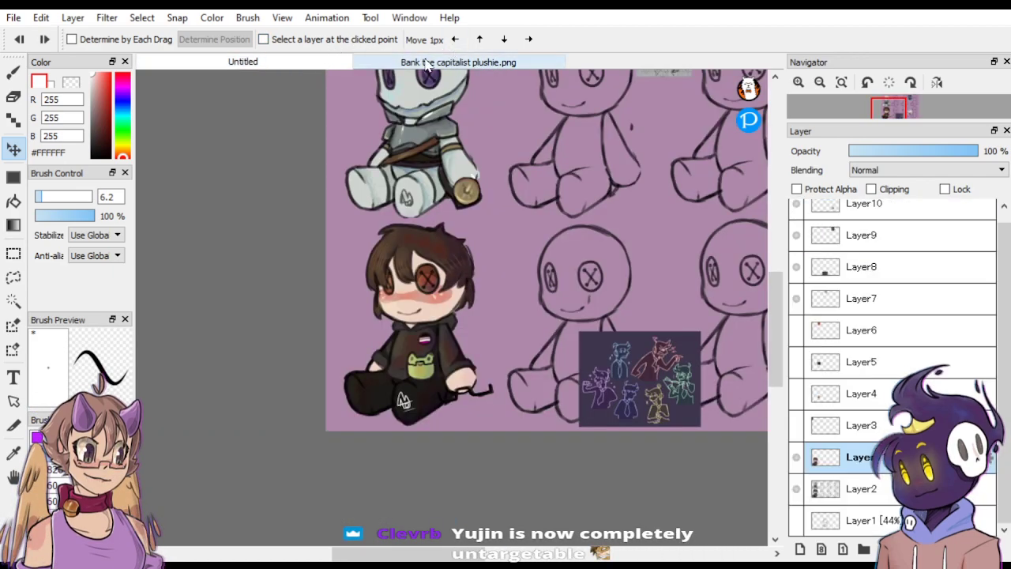
left_click(363, 58)
Copy the white armoured doll from Layer1 into the Untitled document and align it over its existing copy in the upper row.
left_click(877, 246)
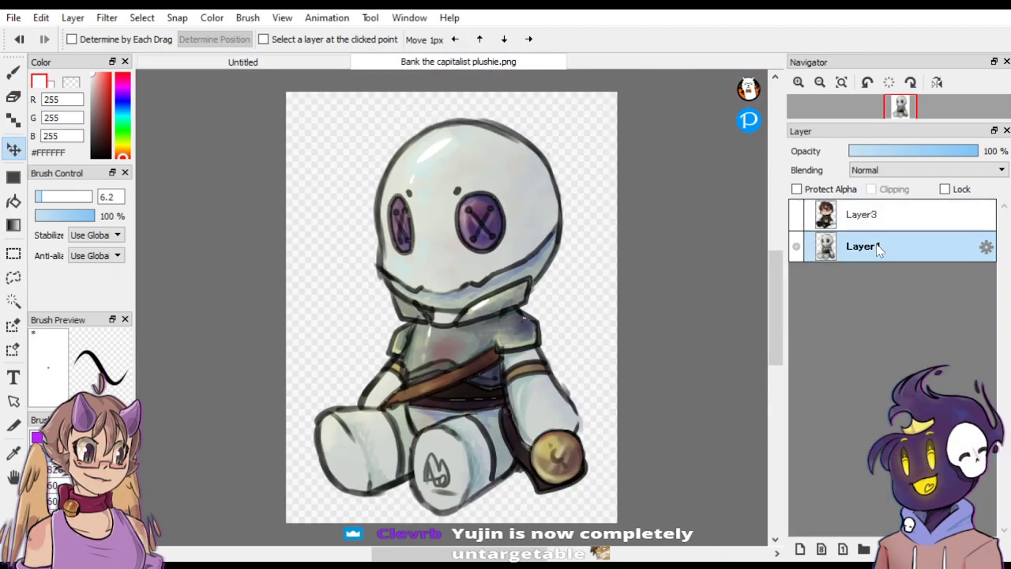
left_click(323, 60)
key("ctrl+v")
left_click_drag(777, 317, 770, 283)
key("ctrl+Up")
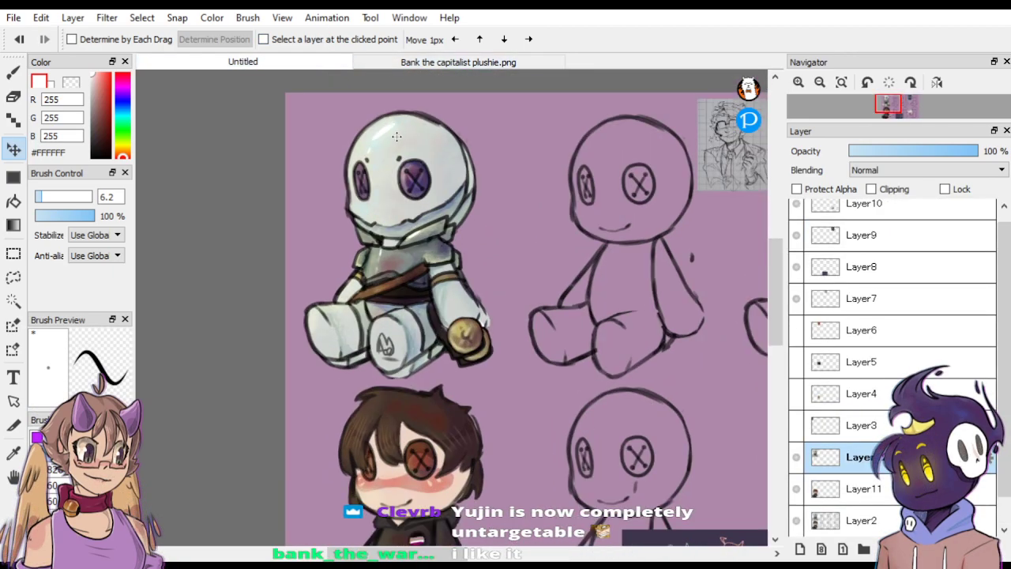
key("ctrl+plus")
left_click_drag(393, 180, 429, 187)
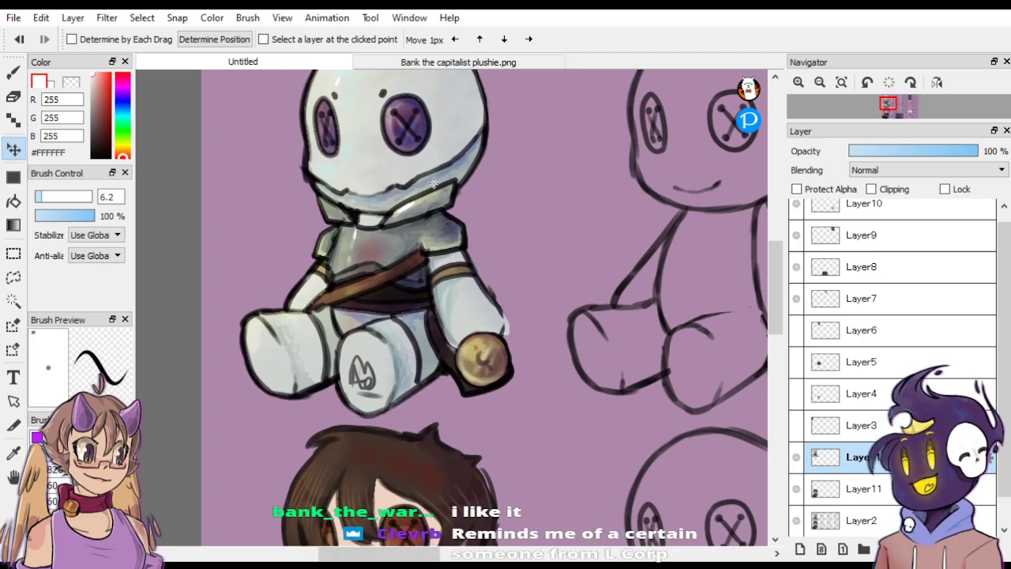
Examine the two pasted dolls up close and against the whole plushie sheet.
scroll(426, 191, "down", 2)
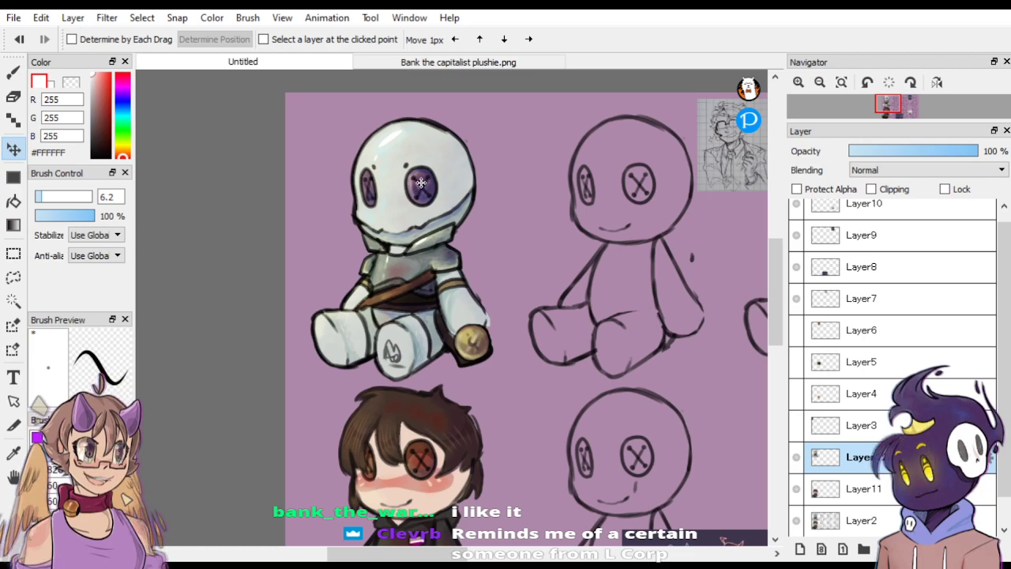
scroll(419, 179, "down", 1)
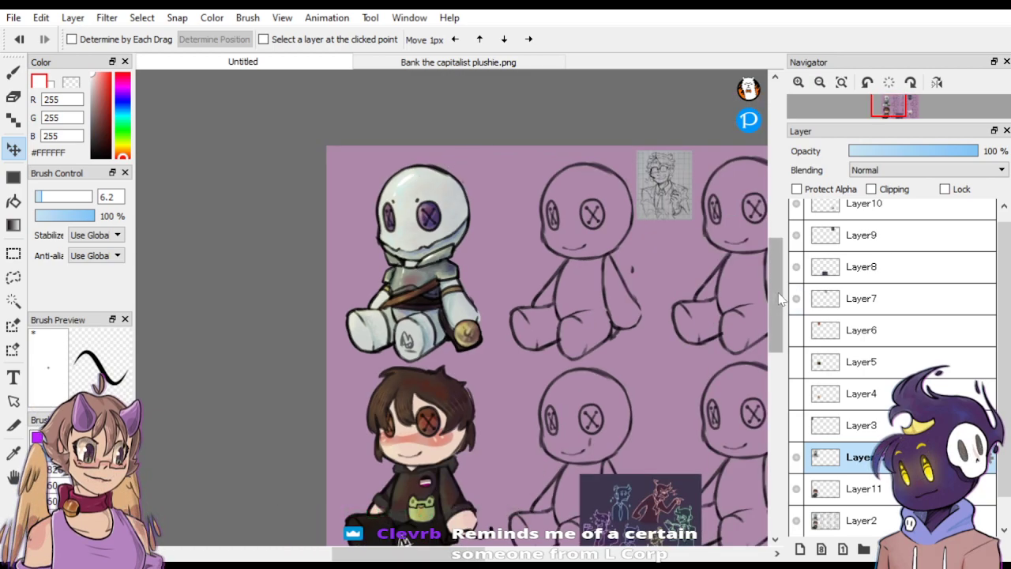
scroll(774, 315, "down", 1)
scroll(778, 300, "up", 1)
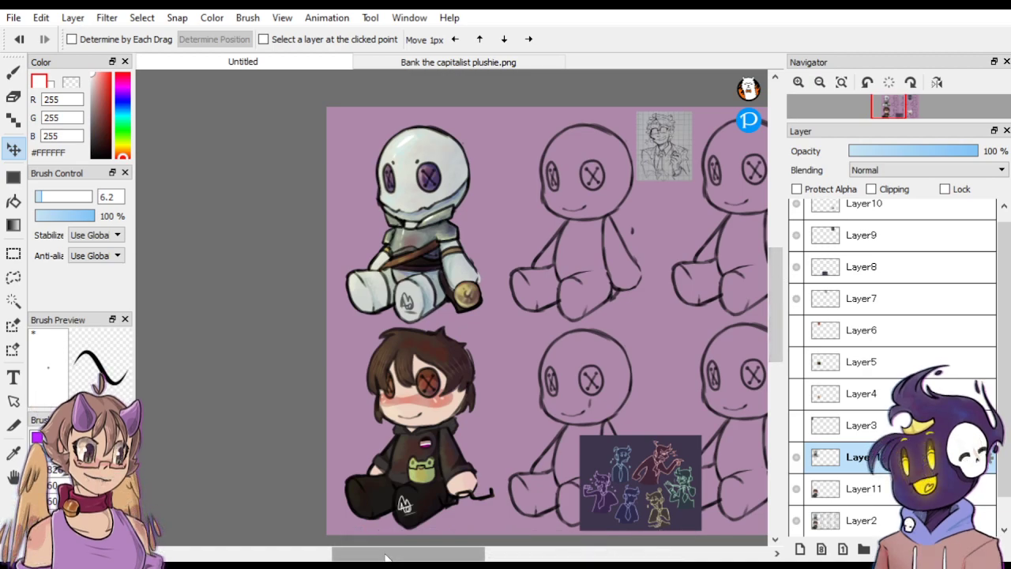
left_click_drag(390, 549, 426, 544)
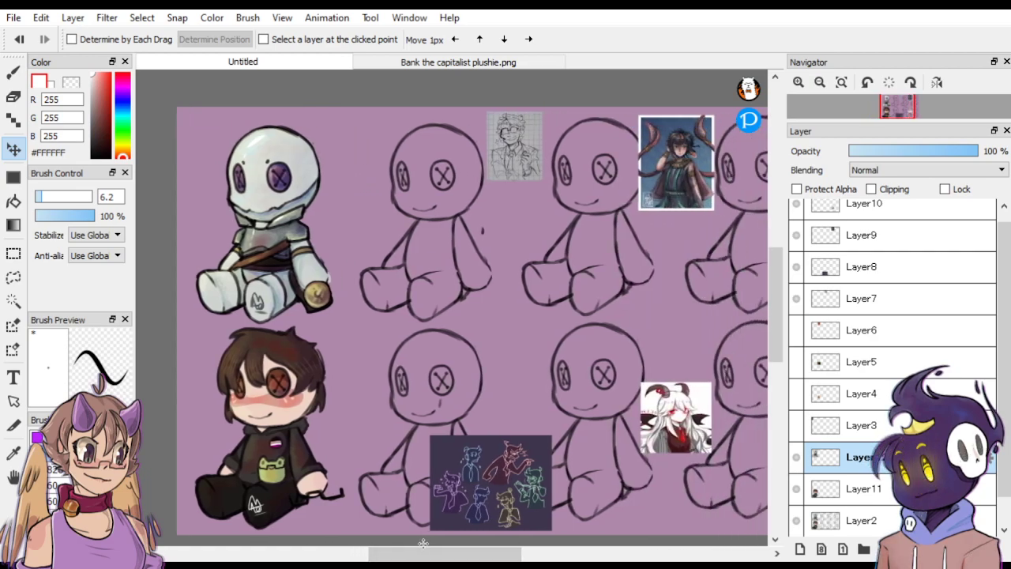
left_click(797, 489)
left_click(798, 487)
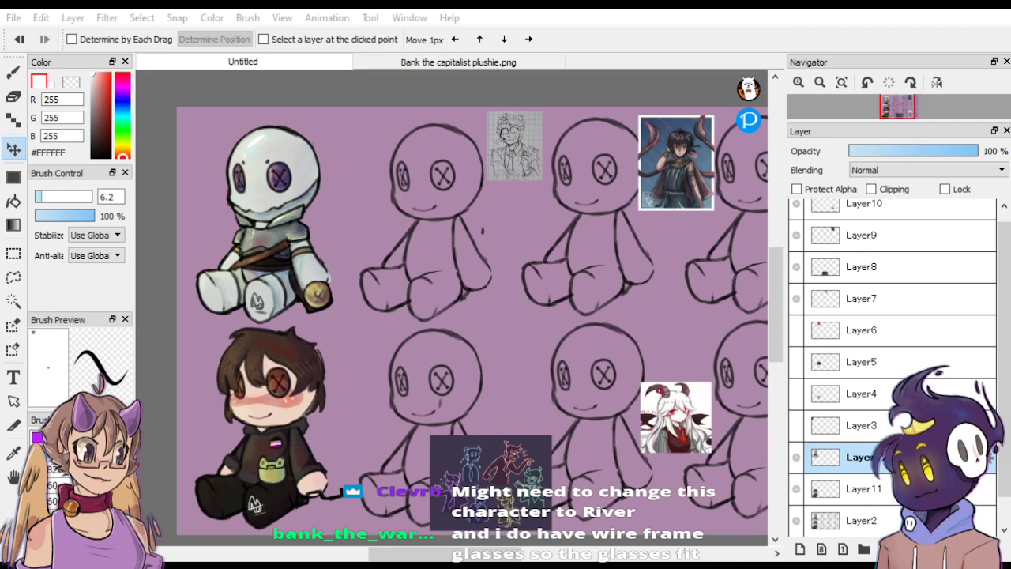
scroll(282, 496, "up", 2)
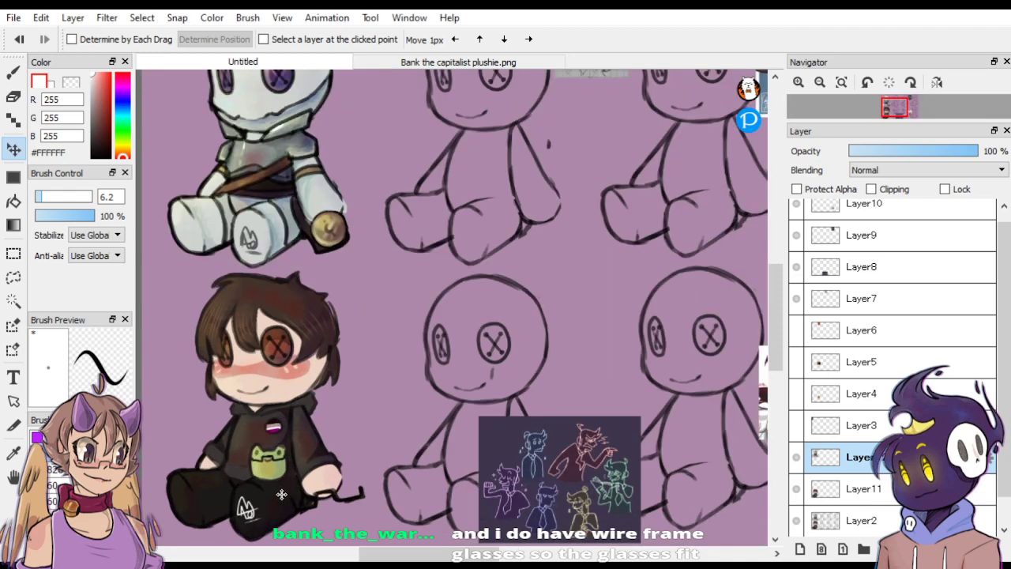
scroll(330, 461, "down", 2)
scroll(330, 462, "down", 1)
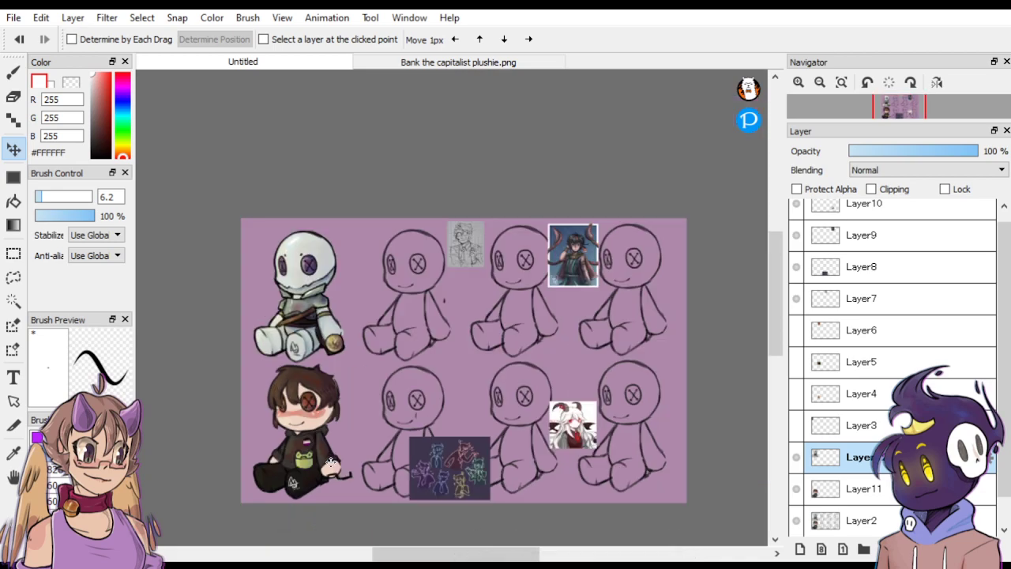
scroll(330, 462, "up", 1)
Check the reference images on Layer3 to Layer6 and leave only Layer6's orange picture with the blue-clothed figure showing among them.
left_click(796, 424)
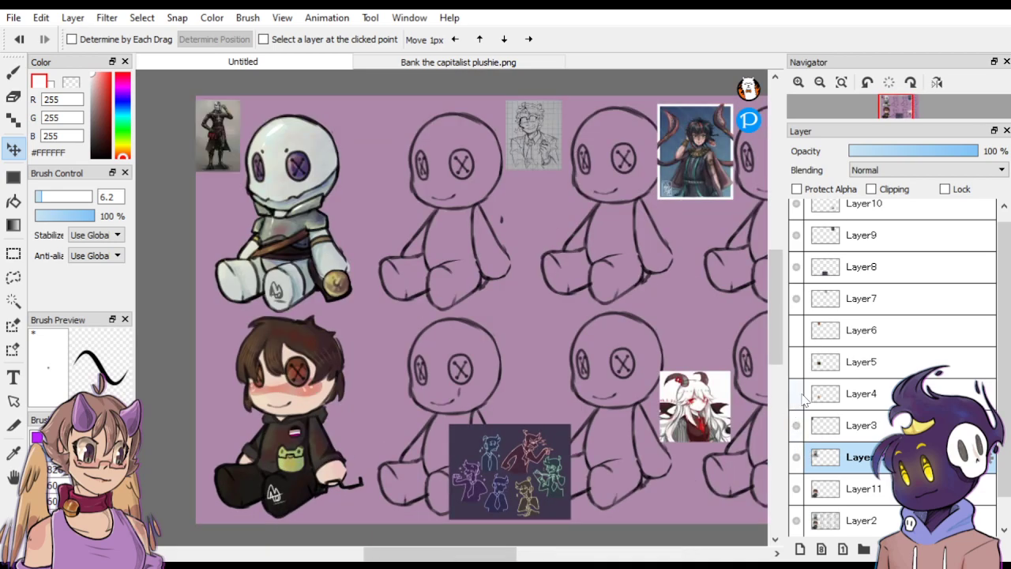
left_click(796, 394)
left_click(796, 361)
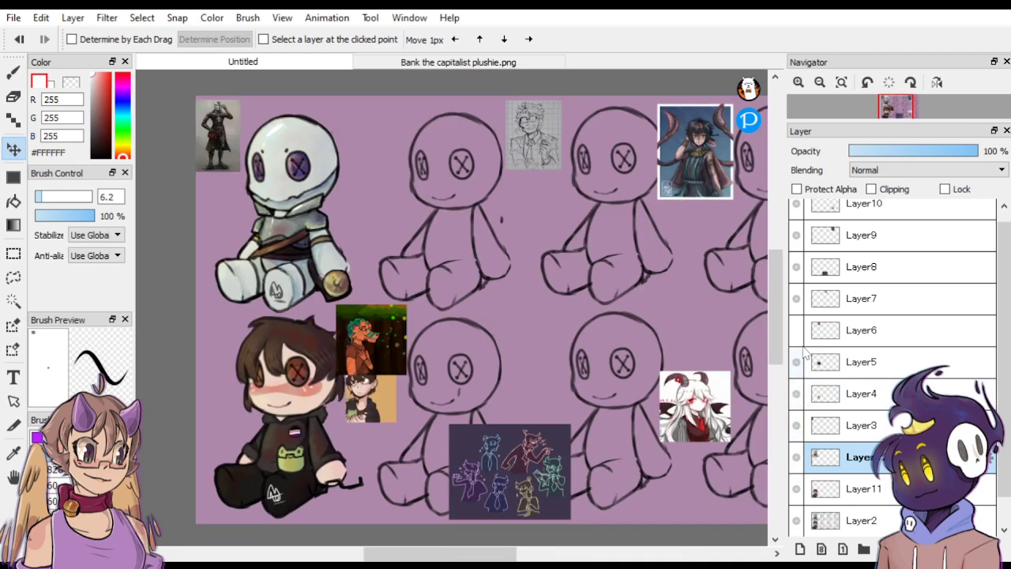
left_click(795, 330)
left_click(796, 424)
left_click(796, 393)
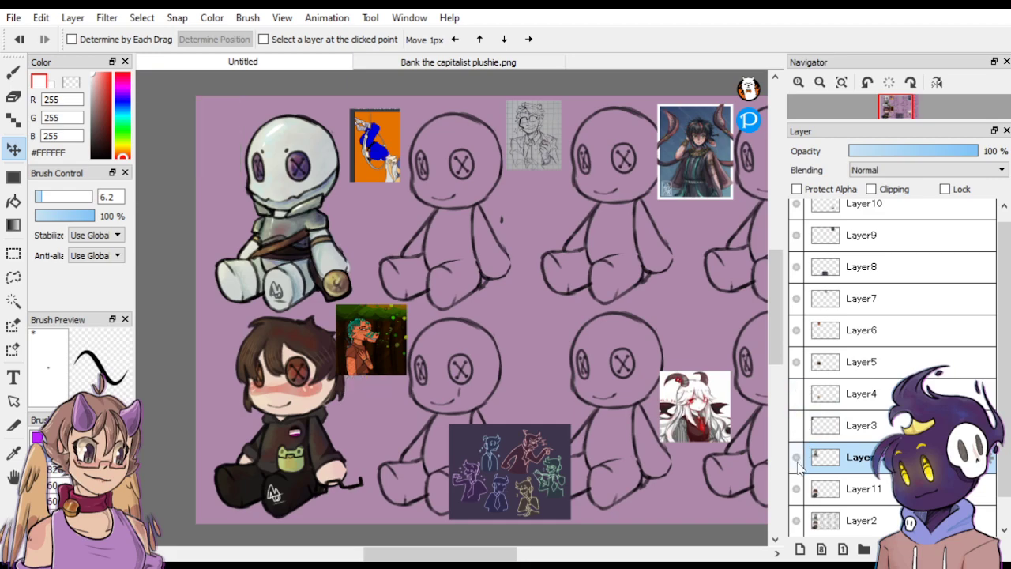
left_click(796, 393)
left_click(796, 393)
left_click(796, 361)
left_click(796, 330)
left_click(796, 330)
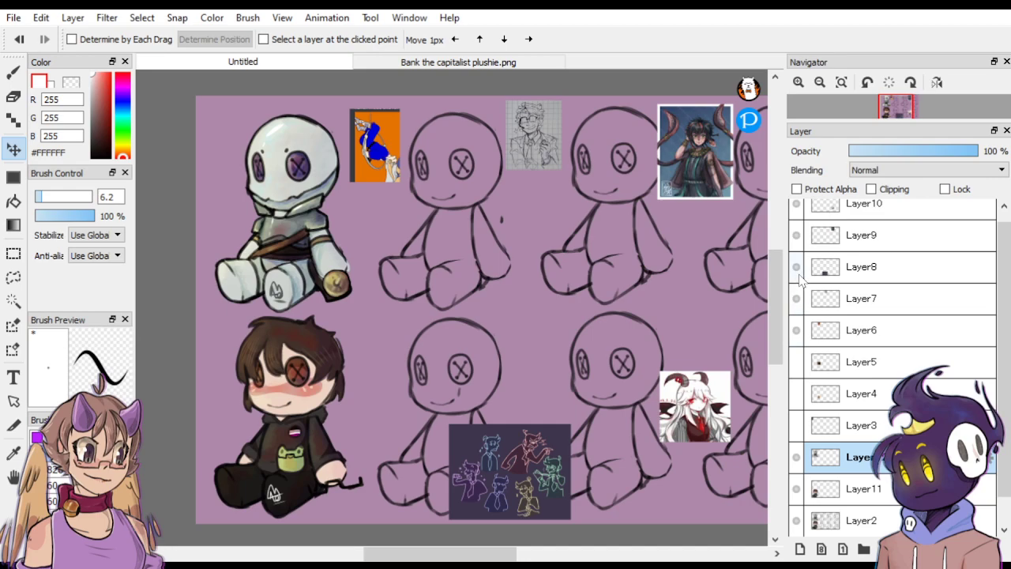
Hide the reference images on Layer7, Layer8, Layer9 and Layer10.
left_click(796, 267)
left_click(796, 299)
left_click(796, 236)
left_click(796, 188)
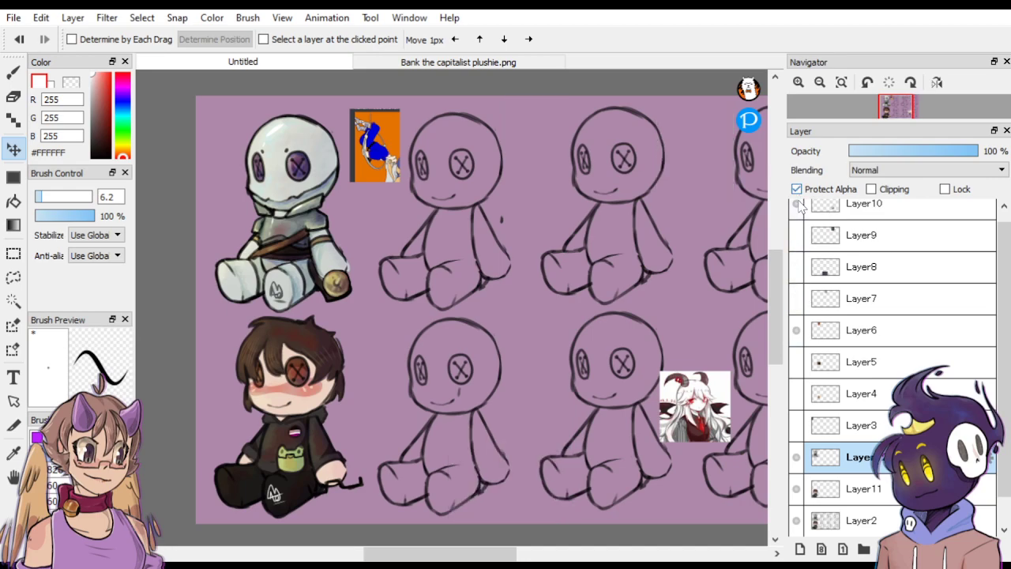
left_click(796, 203)
Select Layer2 and set up the 4.2 px brush at 86% opacity in black #000000 for the second doll in the upper row.
scroll(817, 407, "down", 1)
left_click(821, 502)
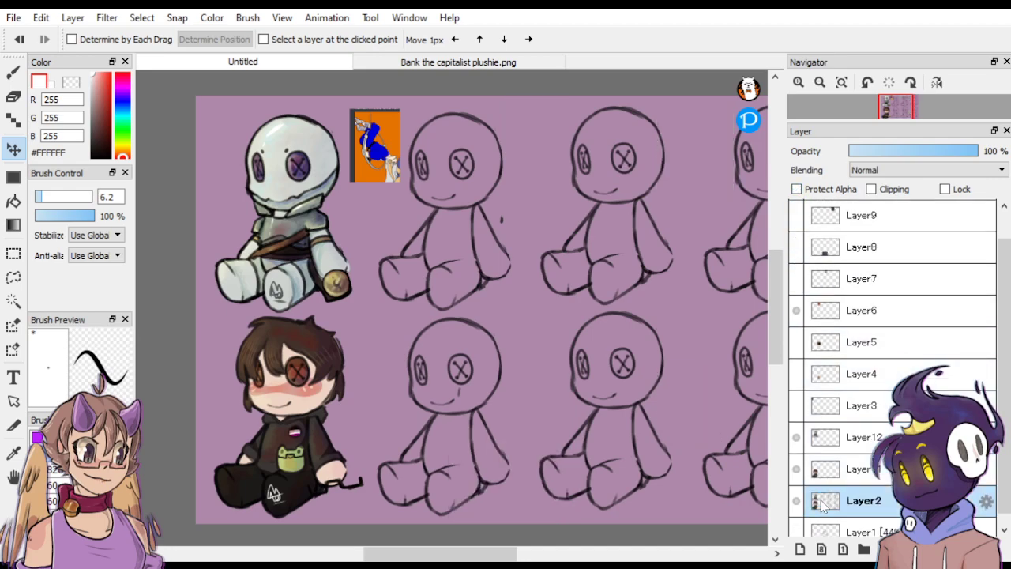
scroll(443, 247, "down", 1)
scroll(444, 248, "up", 2)
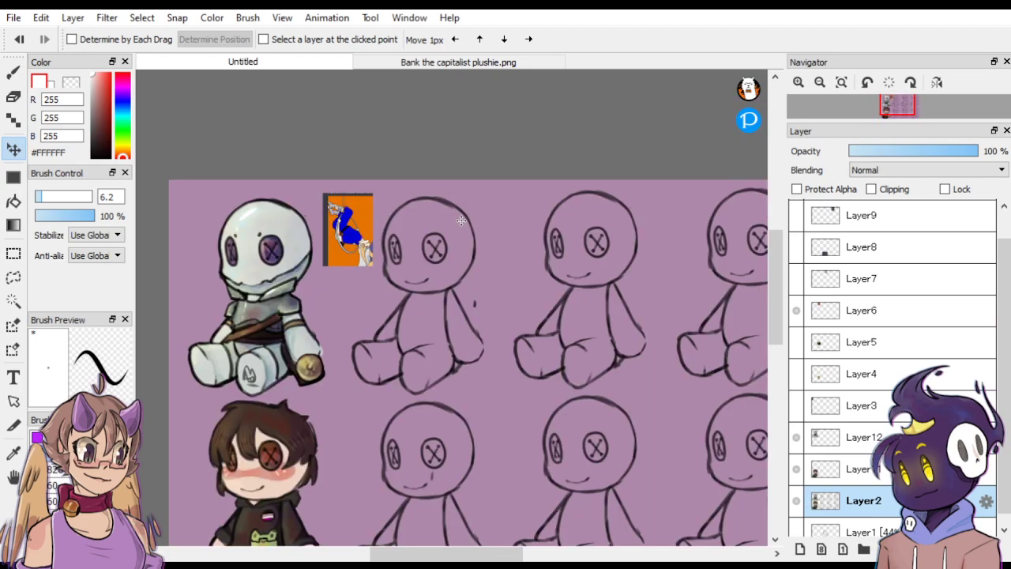
scroll(444, 248, "up", 1)
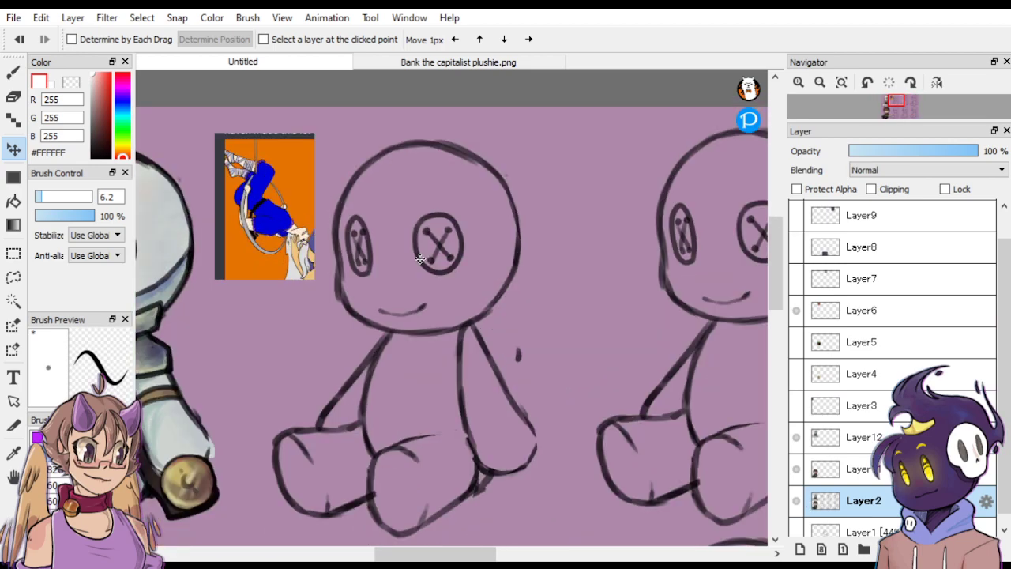
left_click(15, 72)
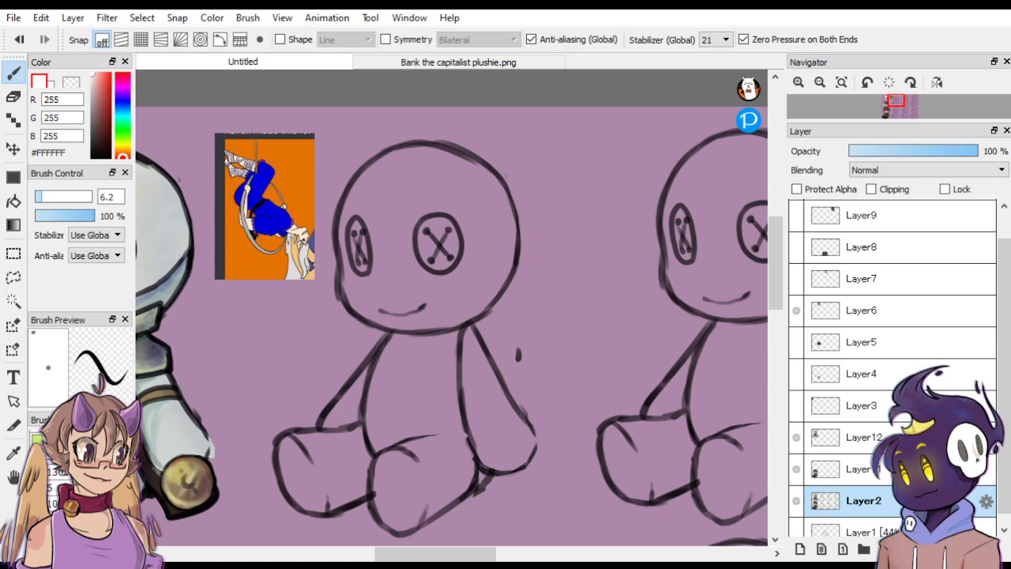
scroll(56, 481, "down", 1)
left_click(55, 481)
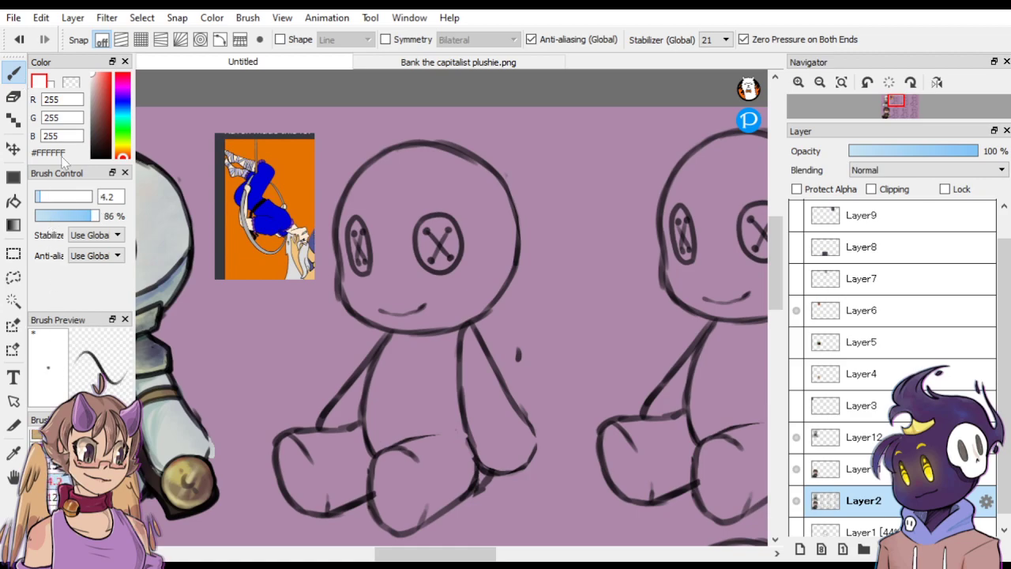
left_click(38, 82)
left_click(96, 154)
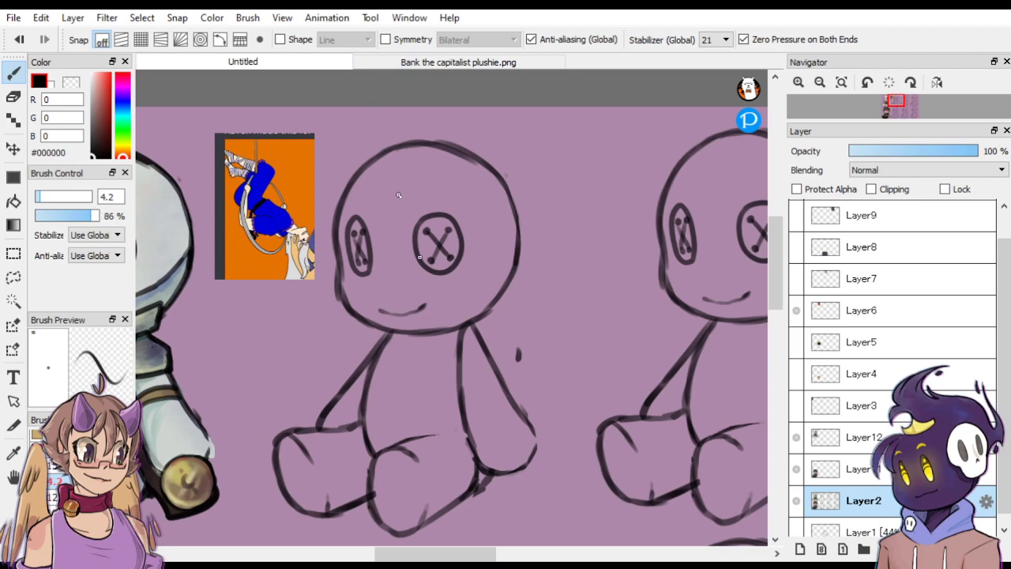
Try sketching long black hair strands over the upper-row blank doll's forehead and down both sides of its head.
mouse_move(398, 198)
left_mouse_down()
mouse_move(351, 263)
mouse_move(355, 229)
mouse_move(379, 190)
left_mouse_up()
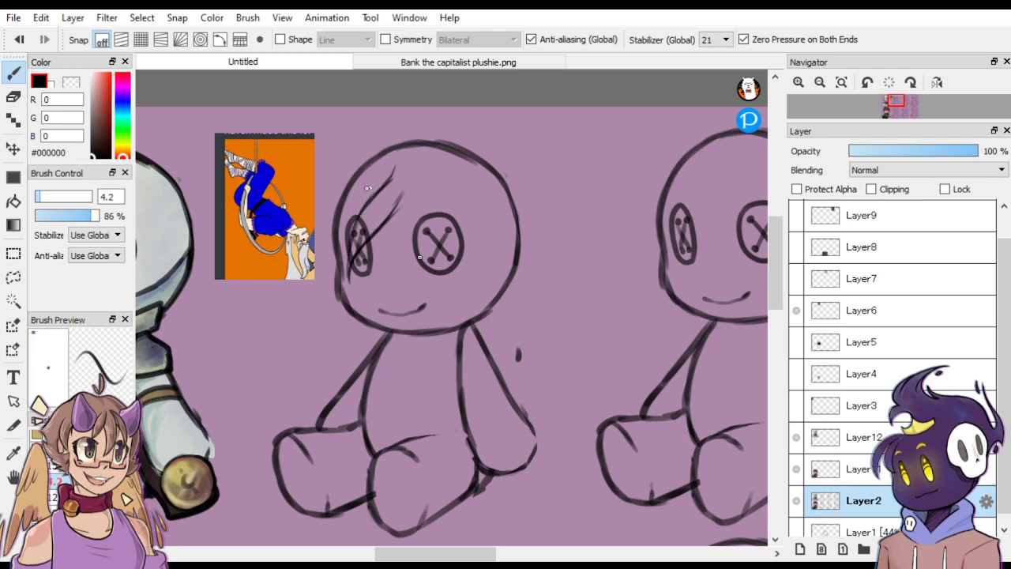
mouse_move(338, 285)
left_mouse_down()
mouse_move(316, 368)
mouse_move(327, 335)
mouse_move(322, 393)
left_mouse_up()
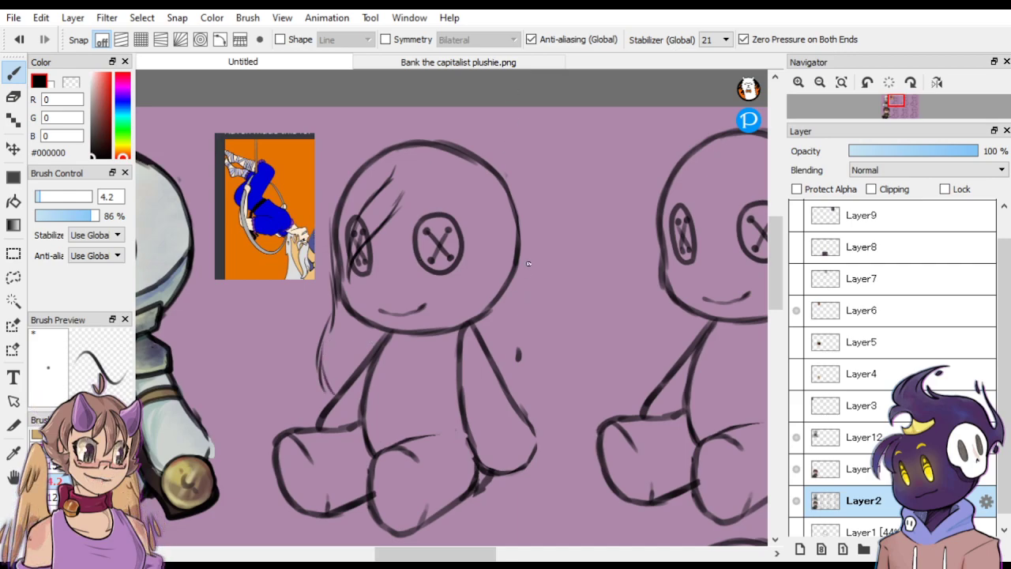
left_click_drag(531, 245, 520, 308)
Undo all the hair strokes sketched on the blank doll.
key("ctrl+z")
key("ctrl+z")
key("ctrl+z")
key("ctrl+z")
key("ctrl+z")
key("ctrl+z")
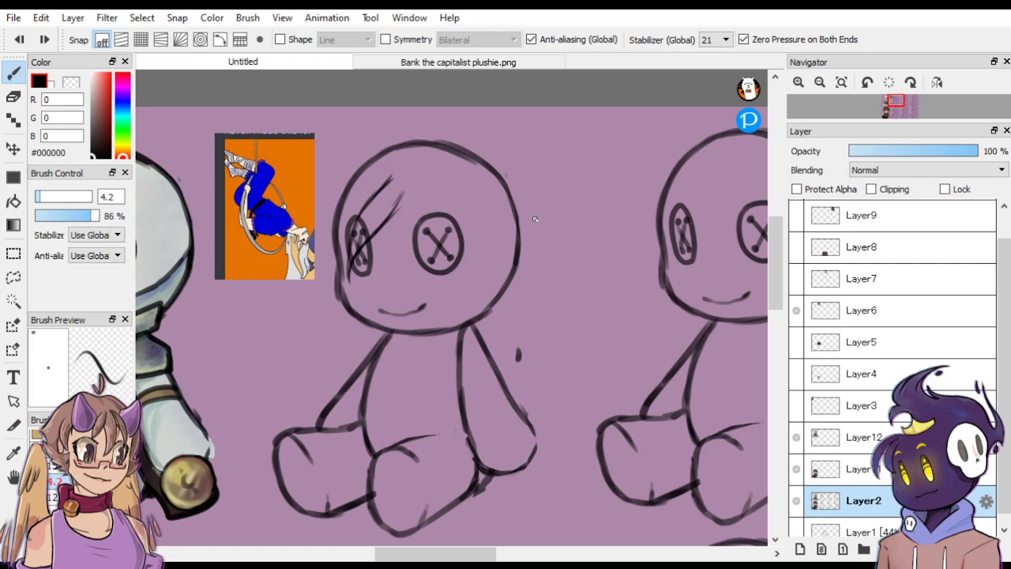
key("ctrl+z")
key("ctrl+z")
key("ctrl+z")
key("ctrl+z")
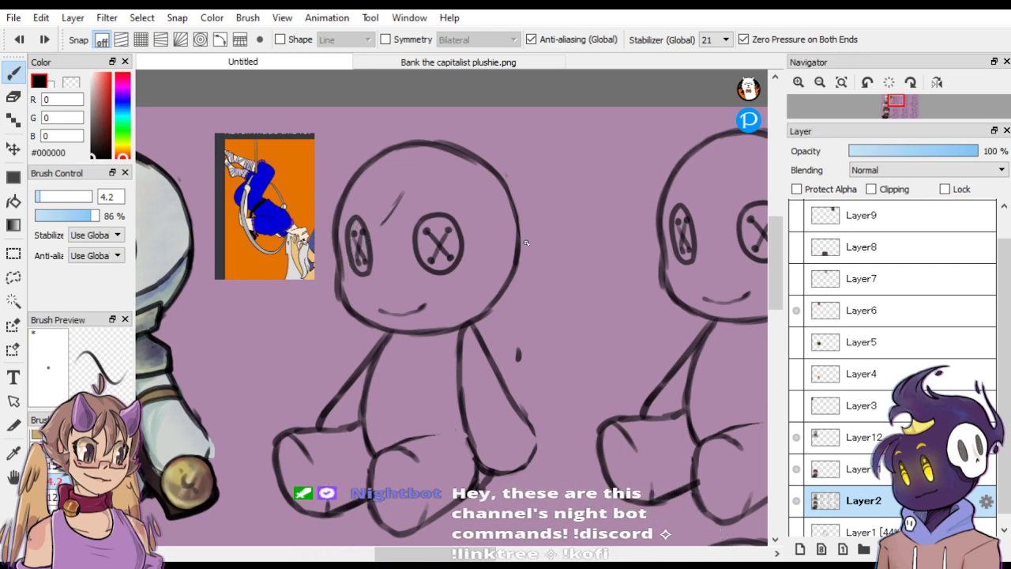
key("ctrl+z")
Erase the stray dark mark beside the blank doll's arm using the transparent colour.
left_click(67, 83)
left_click_drag(517, 350, 520, 358)
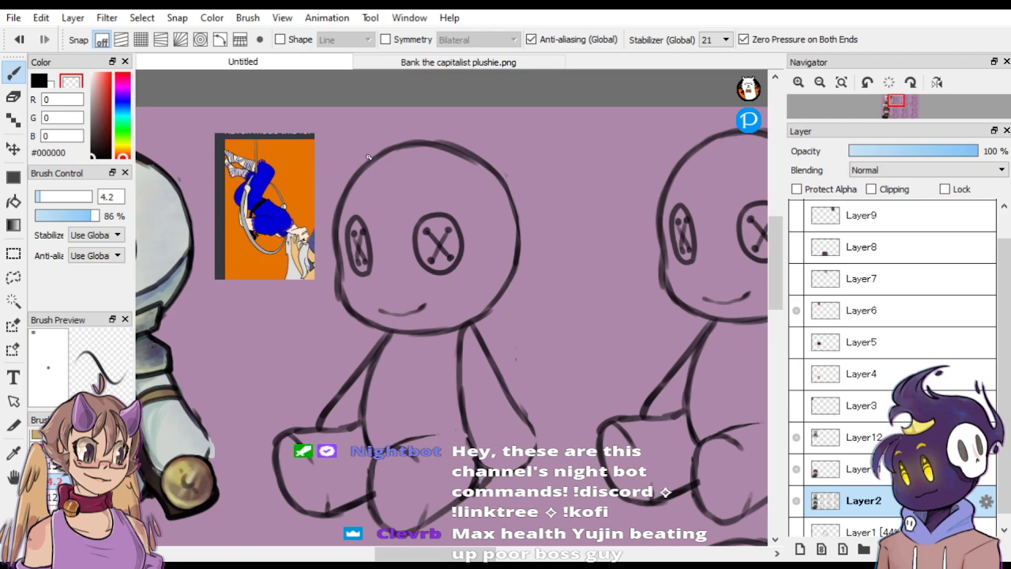
Switch to black at brush size 9 and sketch a centre-parted fringe across the blank doll's forehead with a lock at the cheek.
key("x")
key("bracketright")
key("bracketright")
key("bracketright")
key("bracketright")
key("bracketright")
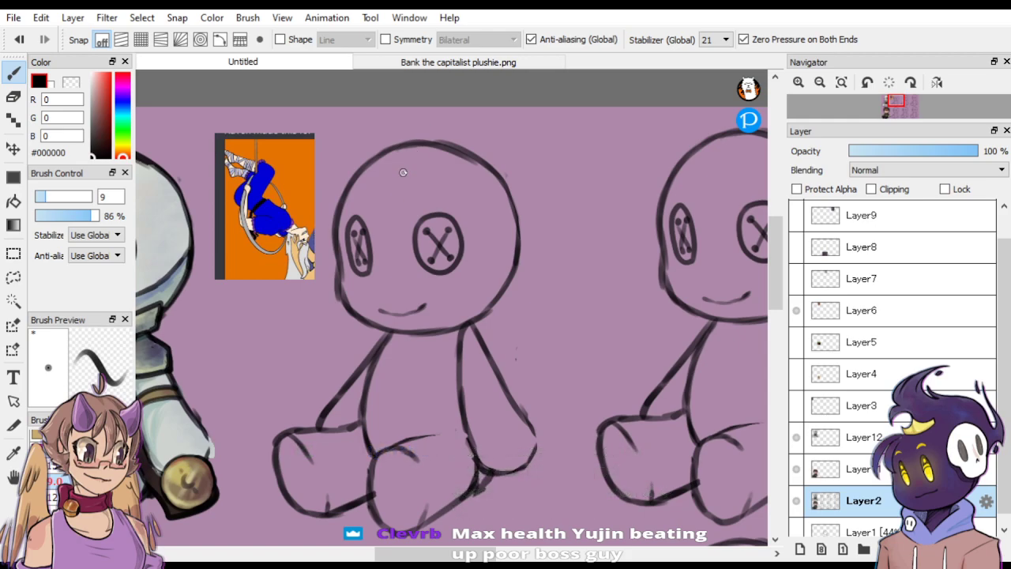
mouse_move(402, 172)
left_mouse_down()
mouse_move(383, 235)
mouse_move(395, 224)
mouse_move(346, 266)
left_mouse_up()
left_click_drag(335, 300, 335, 301)
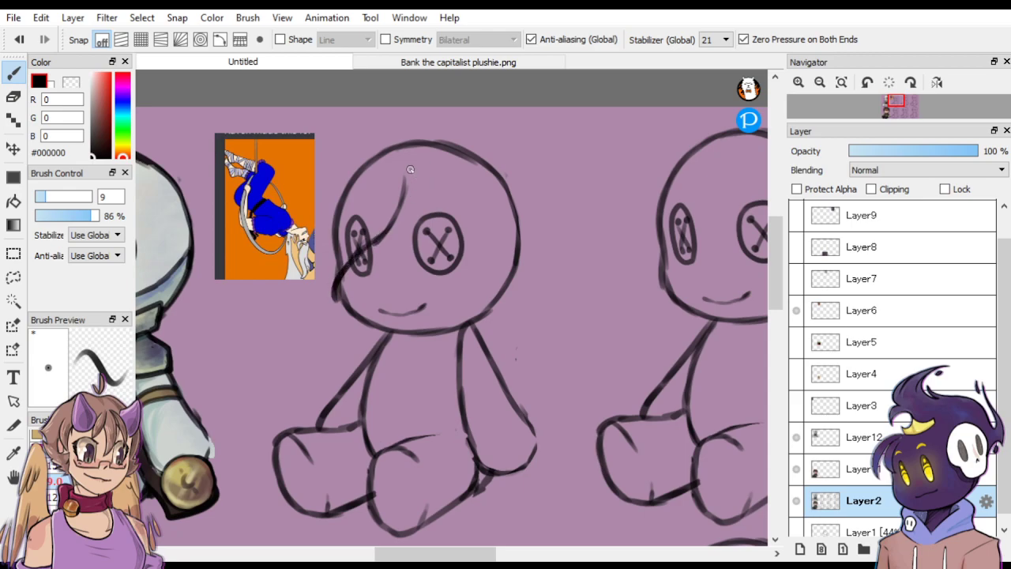
mouse_move(406, 173)
left_mouse_down()
mouse_move(426, 216)
mouse_move(486, 248)
mouse_move(499, 289)
mouse_move(476, 334)
left_mouse_up()
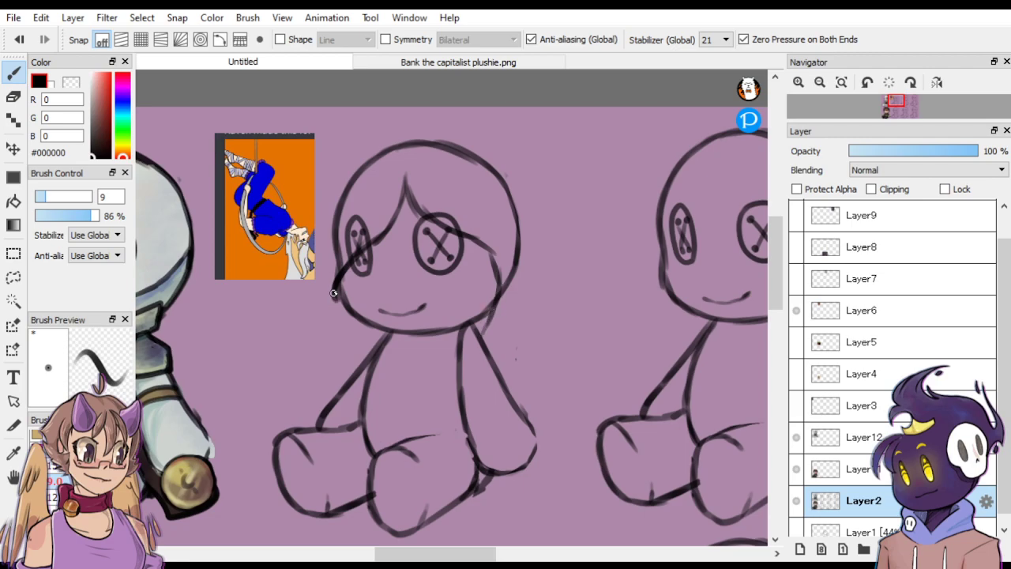
left_click_drag(334, 293, 341, 330)
Outline the long outer hair from the crown down both sides of the doll to its hands.
mouse_move(428, 131)
left_mouse_down()
mouse_move(398, 129)
mouse_move(364, 147)
mouse_move(381, 140)
mouse_move(332, 196)
left_mouse_up()
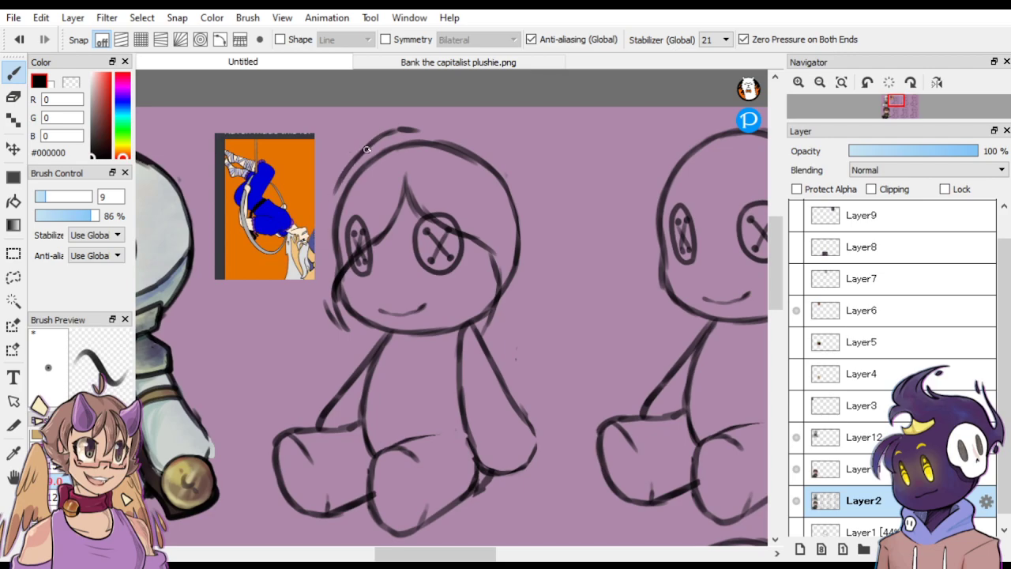
left_click_drag(367, 148, 317, 268)
mouse_move(330, 207)
left_mouse_down()
mouse_move(330, 351)
mouse_move(309, 413)
mouse_move(315, 427)
left_mouse_up()
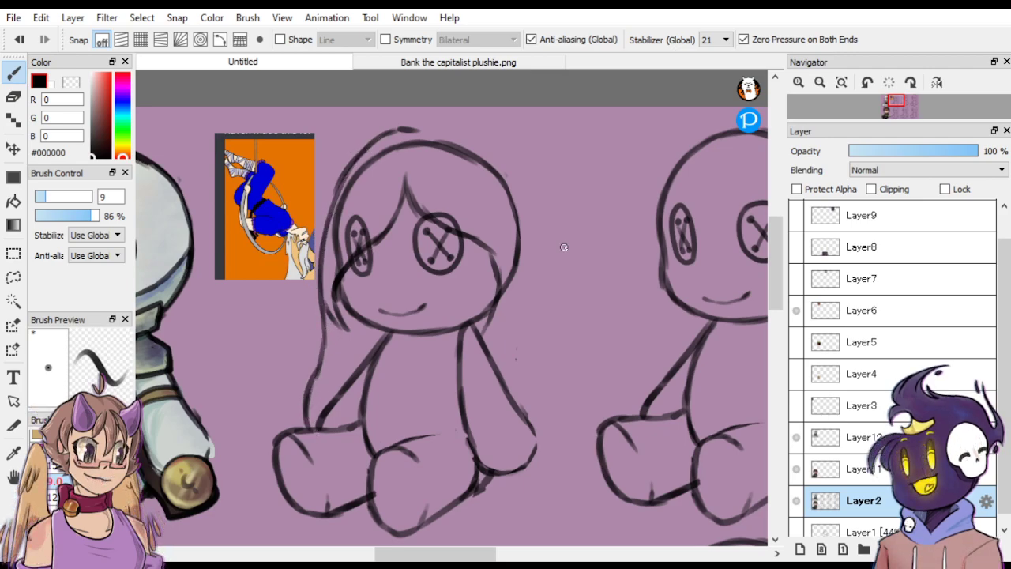
mouse_move(421, 133)
left_mouse_down()
mouse_move(482, 150)
mouse_move(520, 192)
mouse_move(517, 305)
left_mouse_up()
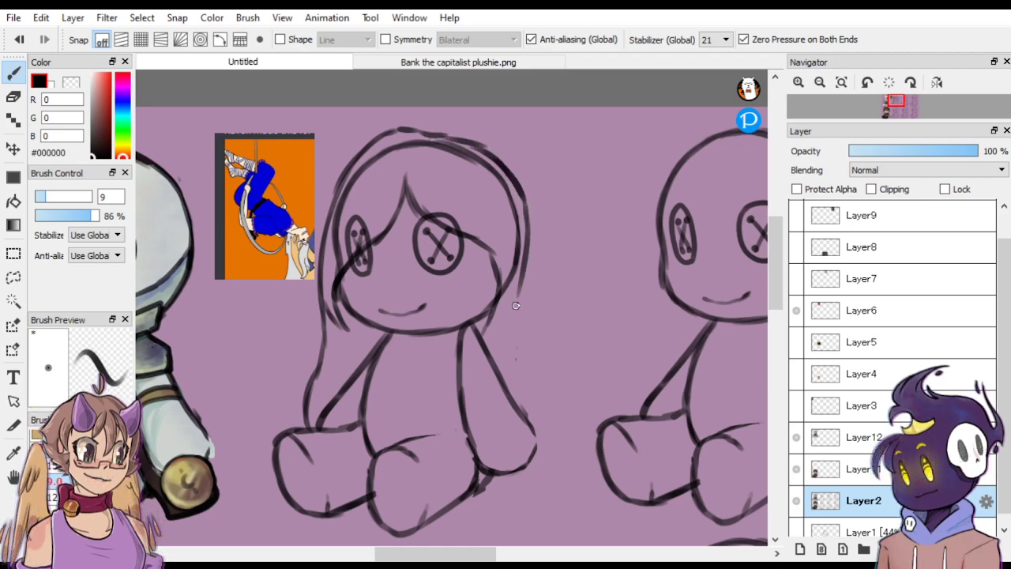
mouse_move(525, 254)
left_mouse_down()
mouse_move(517, 345)
mouse_move(534, 392)
mouse_move(529, 423)
left_mouse_up()
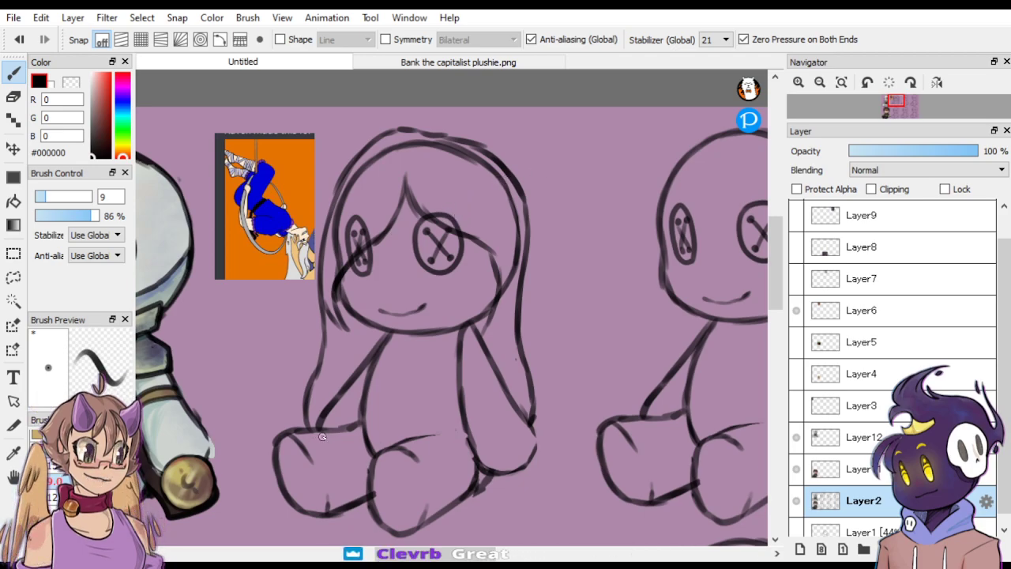
Draw curved wrap bands across the doll's bent leg beneath the hanging hair and the smaller arm.
mouse_move(326, 433)
left_mouse_down()
mouse_move(330, 511)
mouse_move(339, 462)
mouse_move(328, 434)
left_mouse_up()
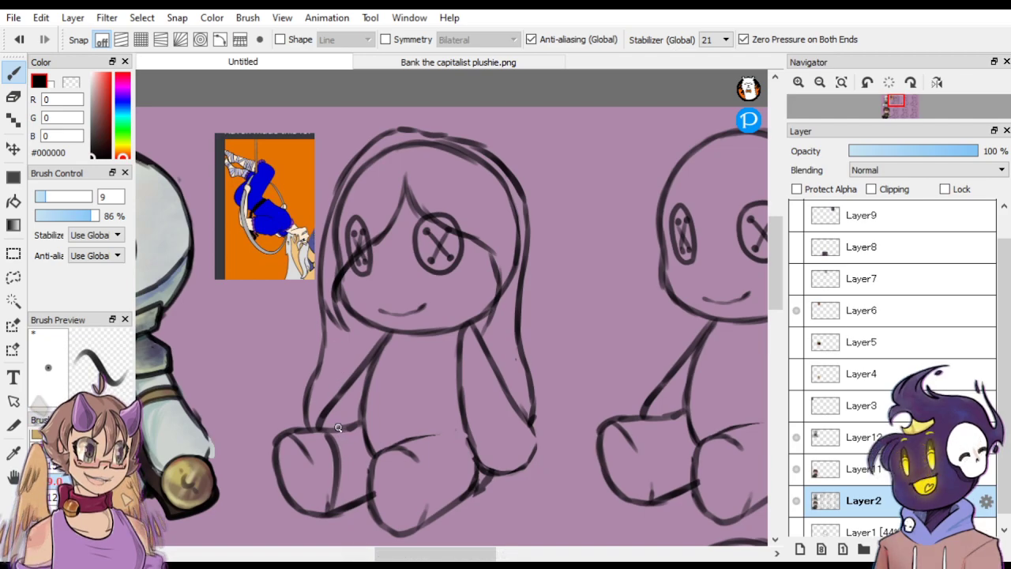
left_click_drag(352, 433, 345, 507)
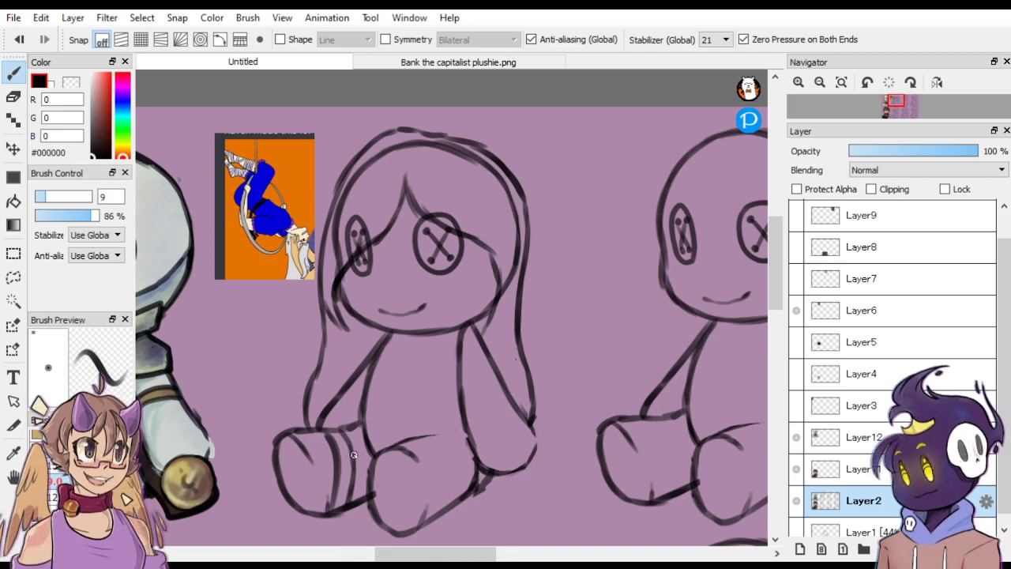
mouse_move(312, 434)
left_mouse_down()
mouse_move(349, 455)
mouse_move(367, 496)
left_mouse_up()
left_click_drag(352, 427, 368, 486)
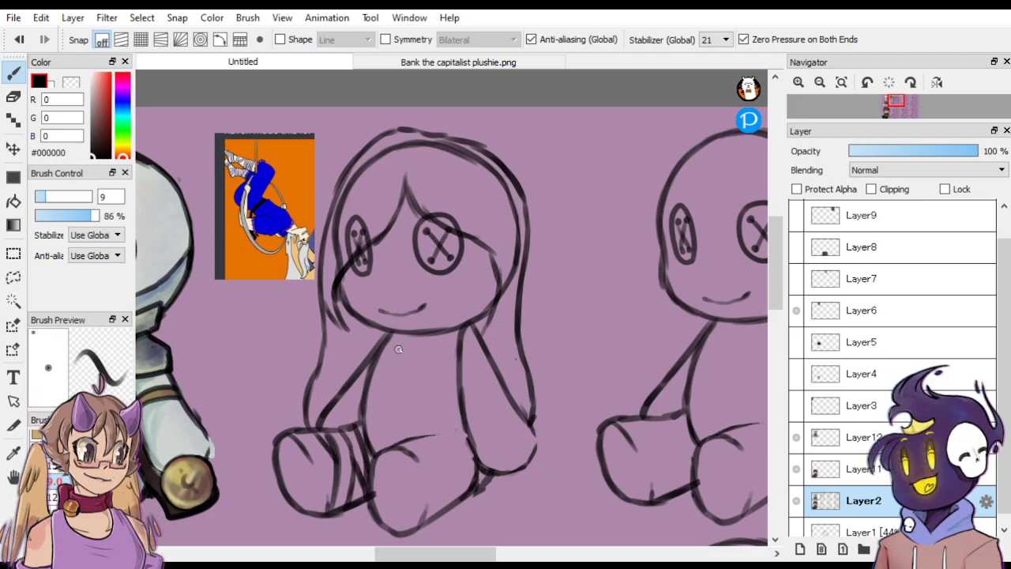
Draw a pair of curved wrap bands across the doll's front leg, just behind the foot.
mouse_move(404, 443)
left_mouse_down()
mouse_move(433, 461)
mouse_move(436, 513)
left_mouse_up()
mouse_move(399, 444)
left_mouse_down()
mouse_move(425, 472)
mouse_move(431, 506)
left_mouse_up()
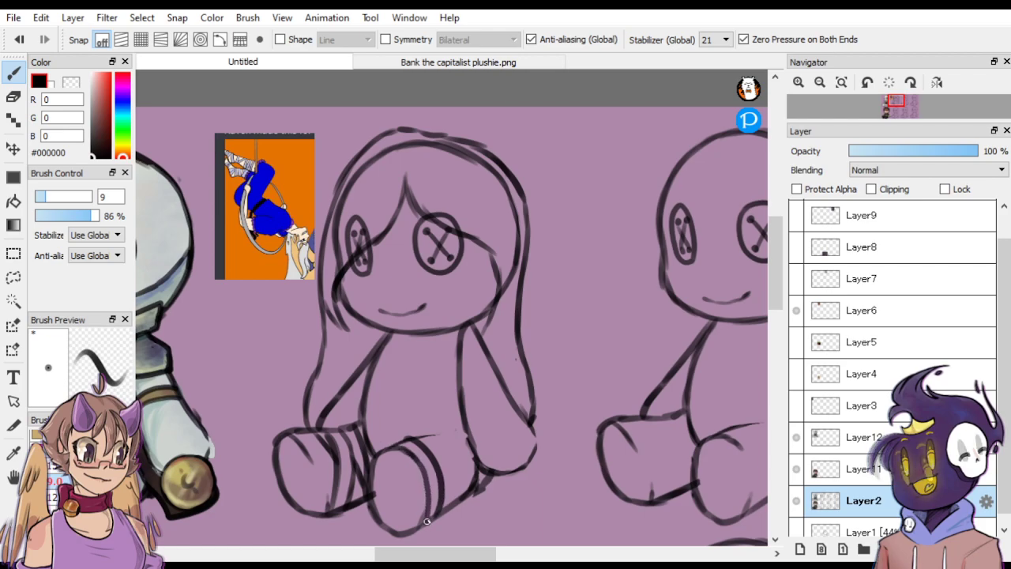
left_click_drag(424, 435, 441, 473)
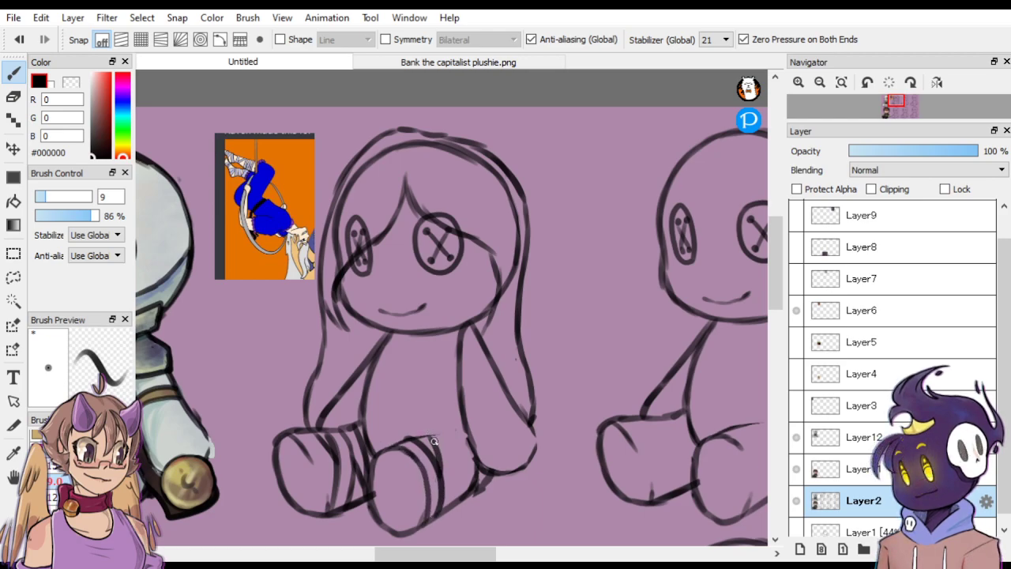
left_click_drag(432, 438, 457, 502)
mouse_move(433, 436)
left_mouse_down()
mouse_move(458, 447)
mouse_move(468, 493)
left_mouse_up()
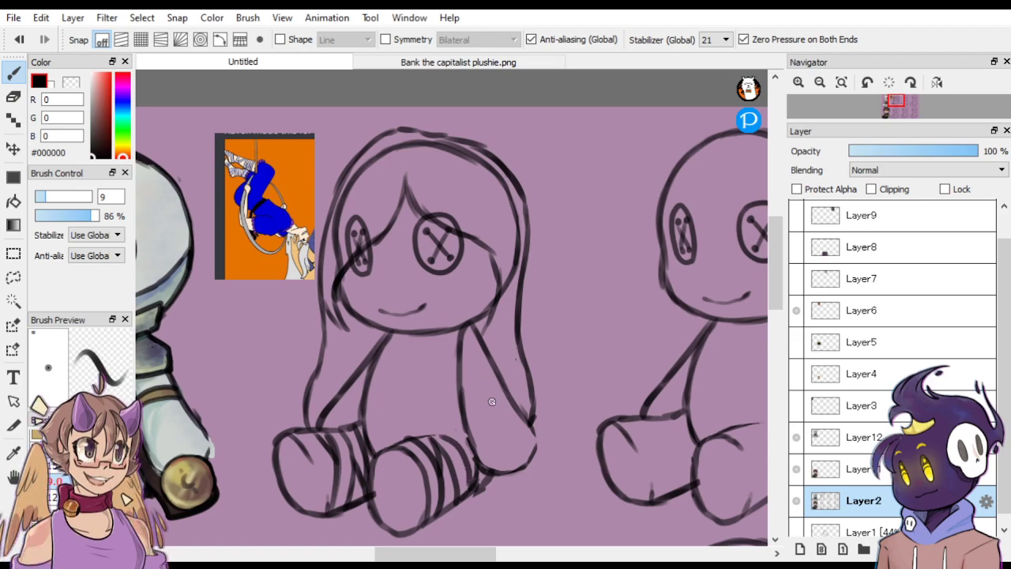
key("ctrl+z")
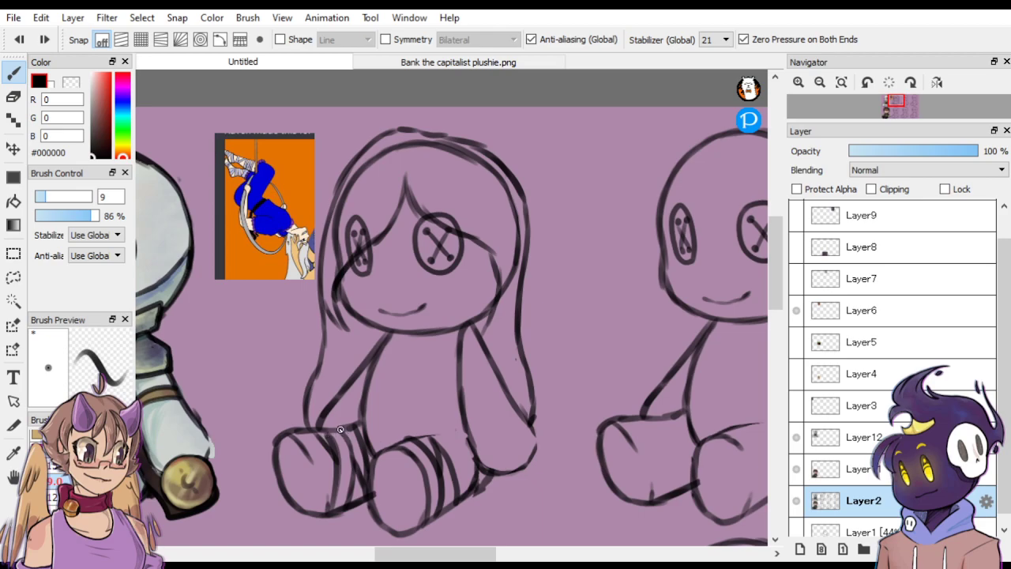
Reinforce the wrap band lines on both of the doll's legs in black.
mouse_move(340, 428)
left_mouse_down()
mouse_move(355, 500)
mouse_move(343, 419)
mouse_move(364, 467)
mouse_move(362, 495)
mouse_move(355, 433)
left_mouse_up()
left_click(70, 82)
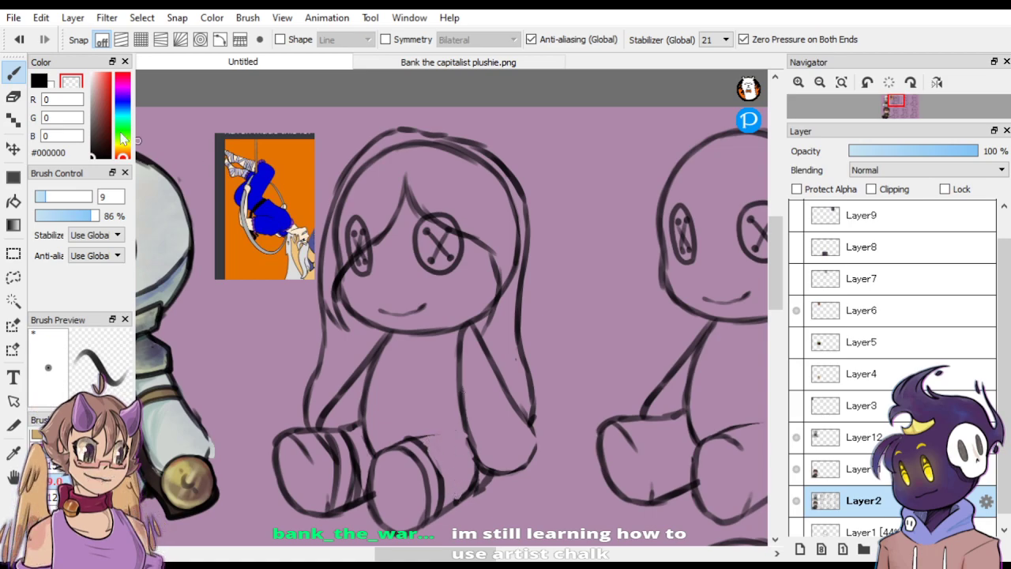
left_click(46, 79)
left_click_drag(415, 439, 442, 494)
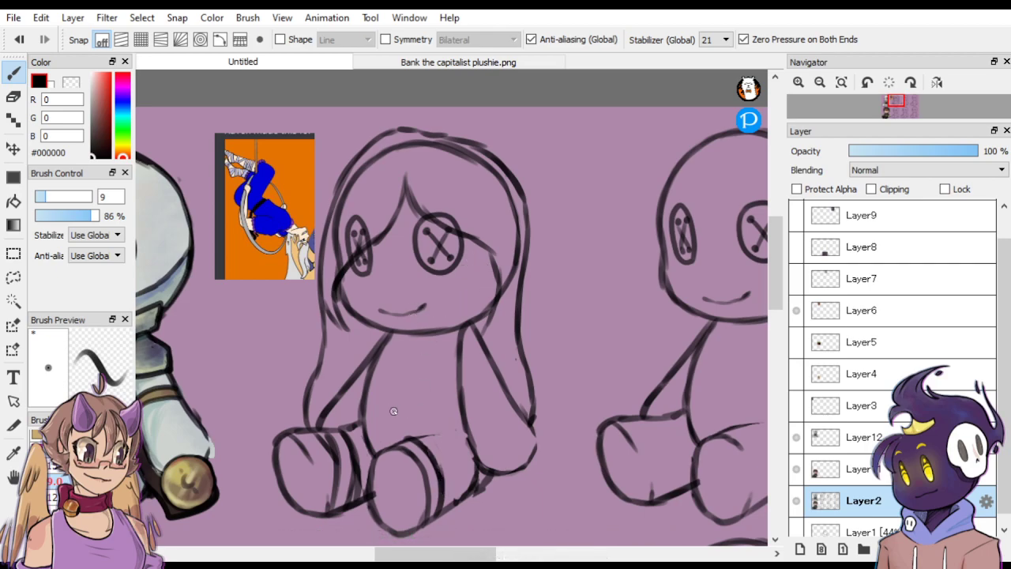
Sketch a two-line waistband across the doll's waist and a V-neck top with short sleeves above it.
left_click_drag(368, 424, 478, 419)
left_click_drag(365, 413, 459, 410)
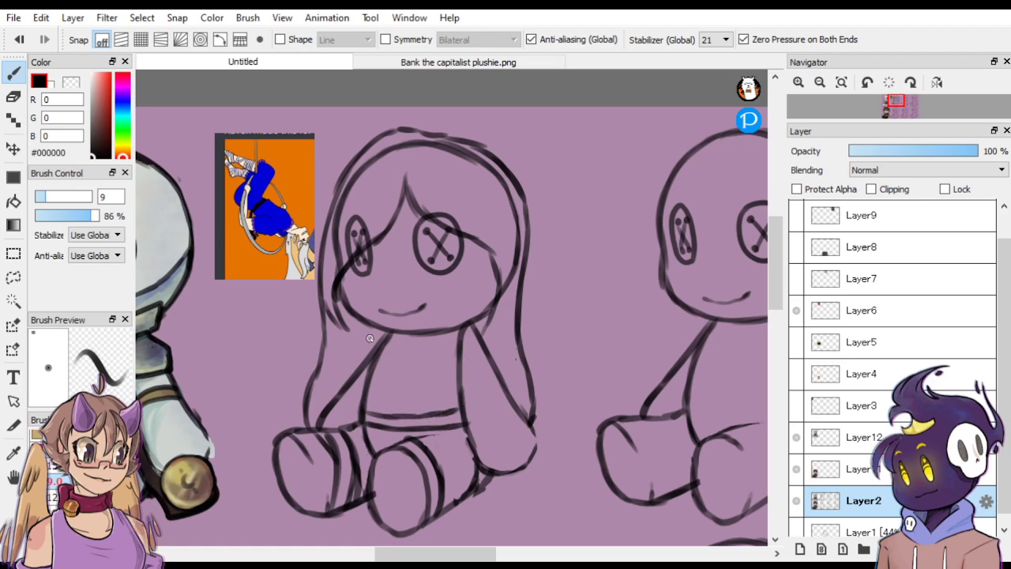
left_click_drag(371, 343, 338, 385)
key("ctrl+z")
key("ctrl+z")
mouse_move(408, 351)
left_mouse_down()
mouse_move(439, 332)
mouse_move(406, 351)
mouse_move(392, 330)
mouse_move(345, 387)
left_mouse_up()
mouse_move(474, 330)
left_mouse_down()
mouse_move(496, 341)
mouse_move(500, 382)
mouse_move(457, 397)
left_mouse_up()
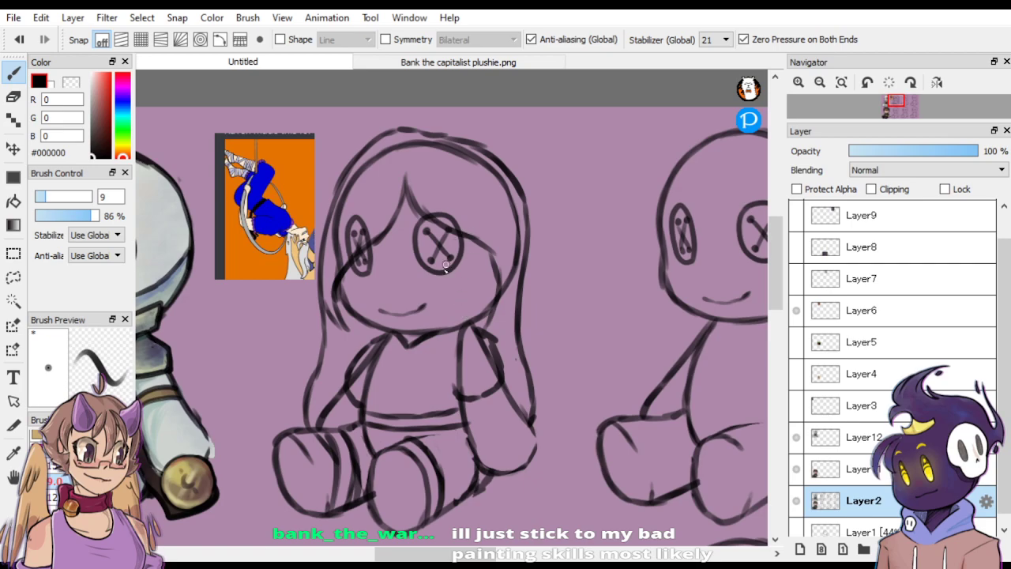
Erase the overlapping arm and torso lines inside the top's sleeves using the transparent colour.
left_click(73, 82)
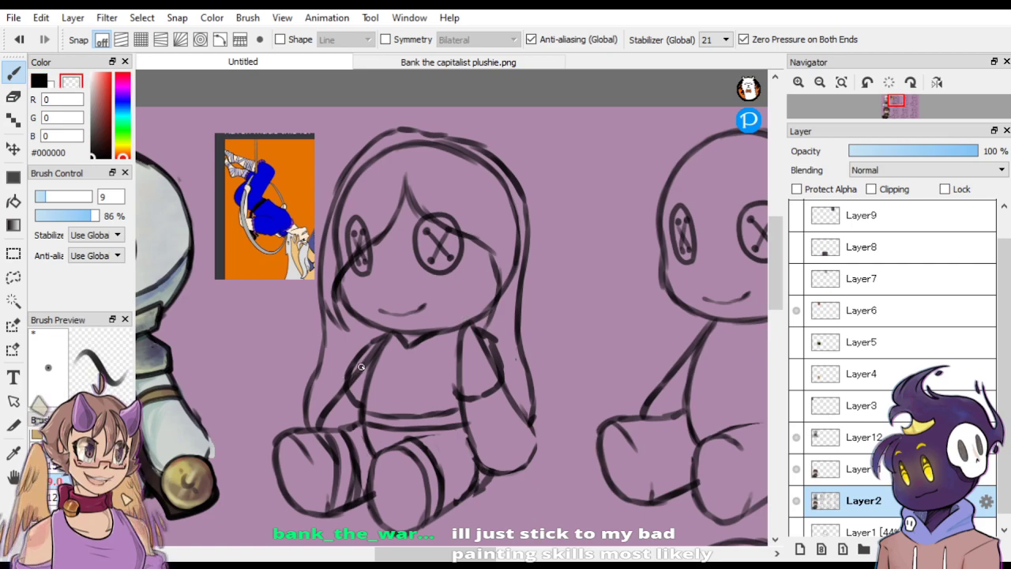
left_click_drag(364, 371, 367, 356)
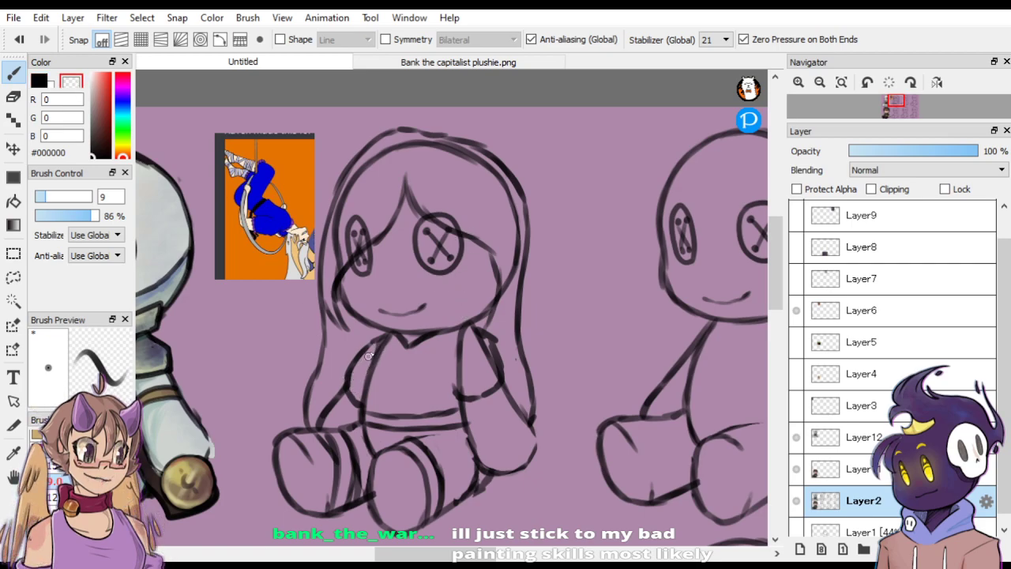
mouse_move(477, 338)
left_mouse_down()
mouse_move(496, 378)
mouse_move(474, 336)
mouse_move(465, 395)
mouse_move(458, 340)
left_mouse_up()
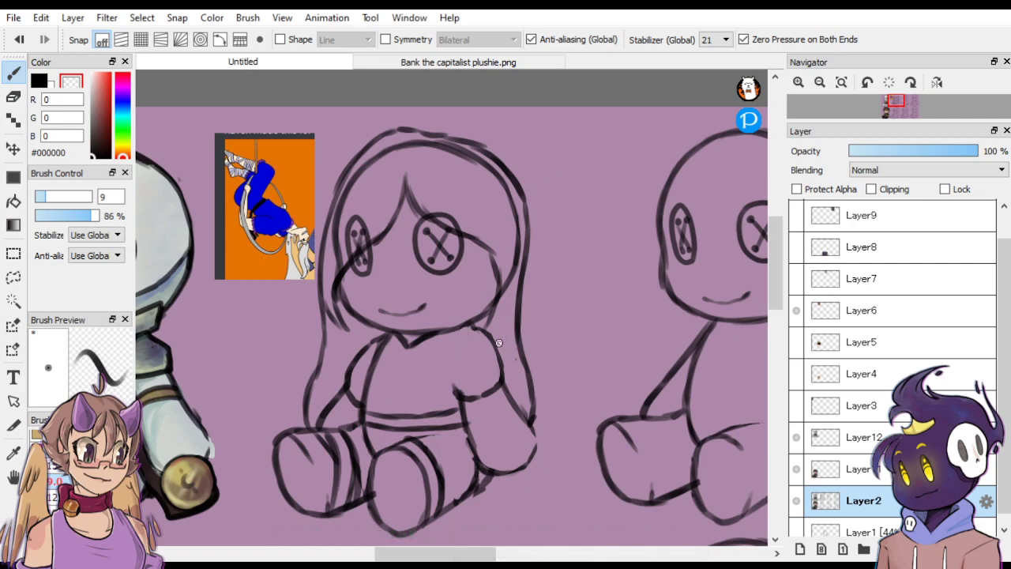
Set the transparent brush to size 18 and erase the old head outline and the eye parts covered by the hair.
left_click(56, 197)
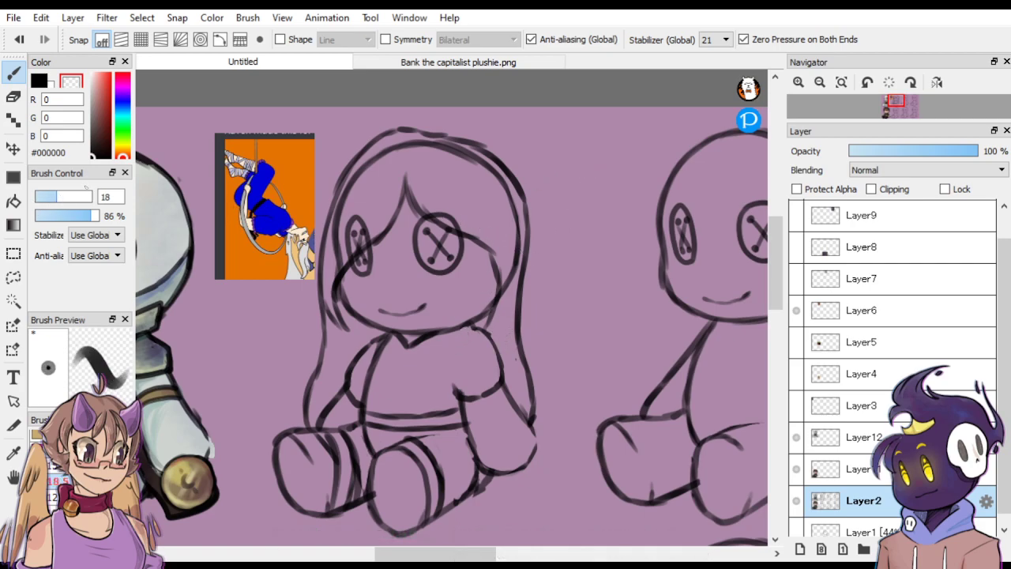
left_click_drag(333, 267, 386, 219)
mouse_move(349, 250)
left_mouse_down()
mouse_move(332, 274)
mouse_move(360, 176)
mouse_move(340, 212)
mouse_move(357, 226)
left_mouse_up()
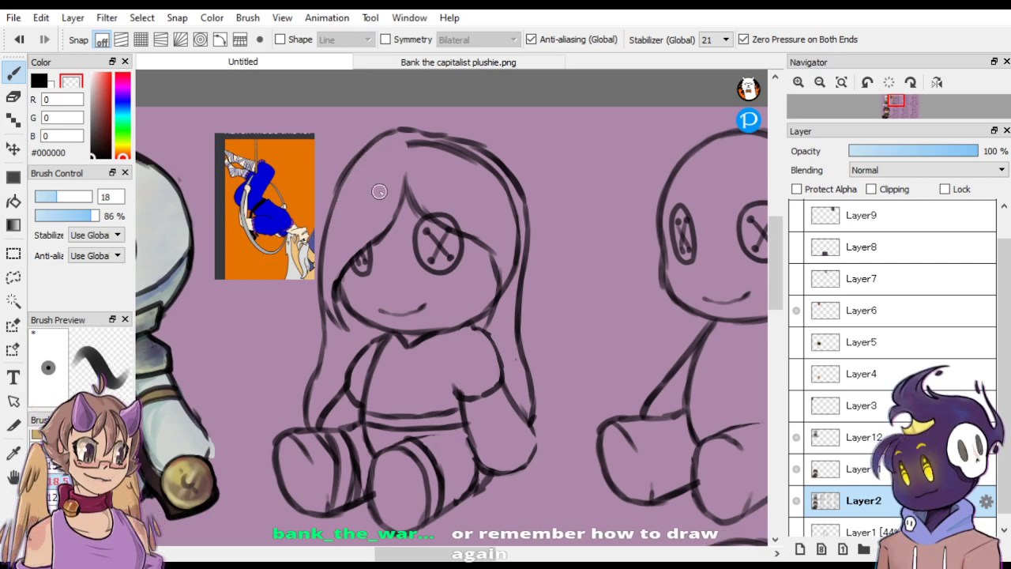
mouse_move(425, 144)
left_mouse_down()
mouse_move(491, 170)
mouse_move(510, 212)
mouse_move(508, 194)
mouse_move(505, 312)
left_mouse_up()
left_click_drag(430, 202, 477, 235)
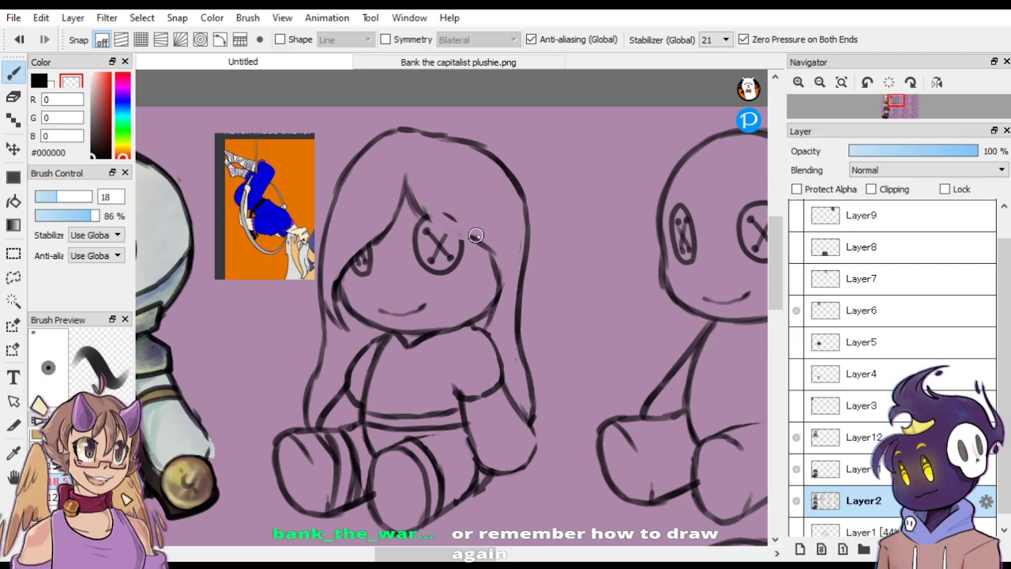
left_click_drag(435, 208, 478, 226)
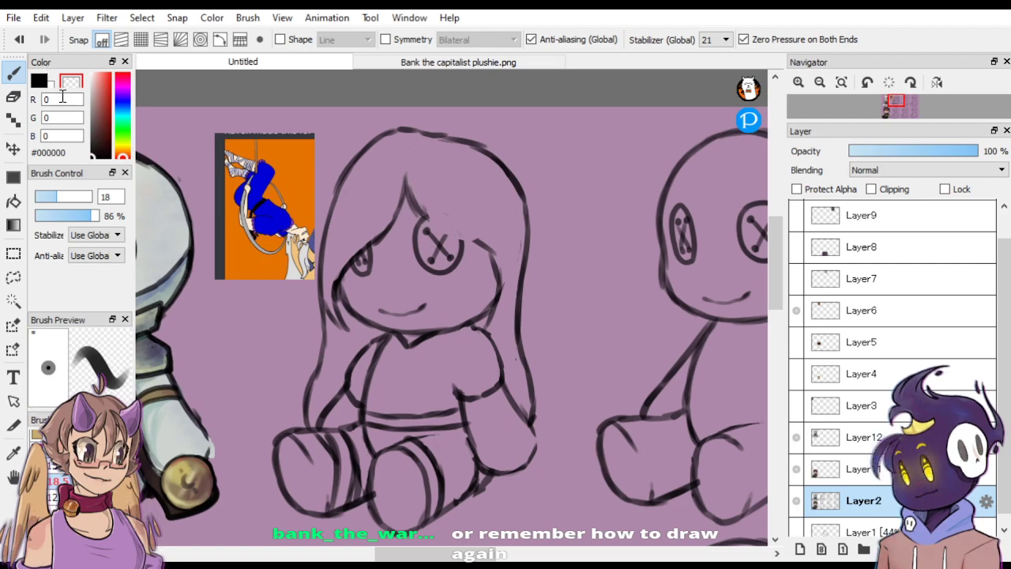
Redraw the erased fringe edge above the large eye in black at 13.1 px, and touch up the fringe over the smaller eye at 10.3 px.
key("x")
key("bracketleft")
key("bracketleft")
left_click_drag(421, 211, 487, 249)
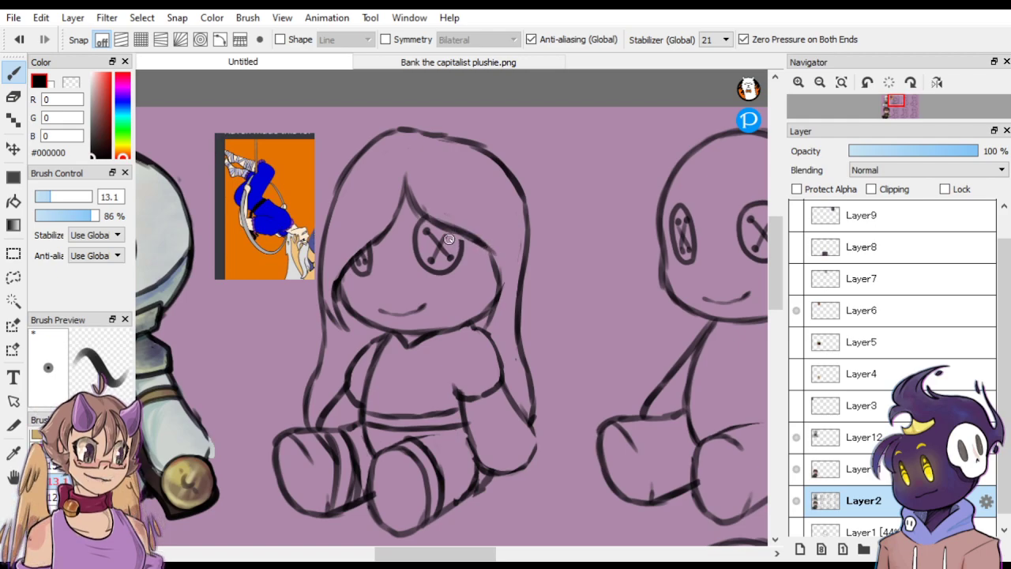
left_click(47, 197)
left_click_drag(380, 223, 365, 233)
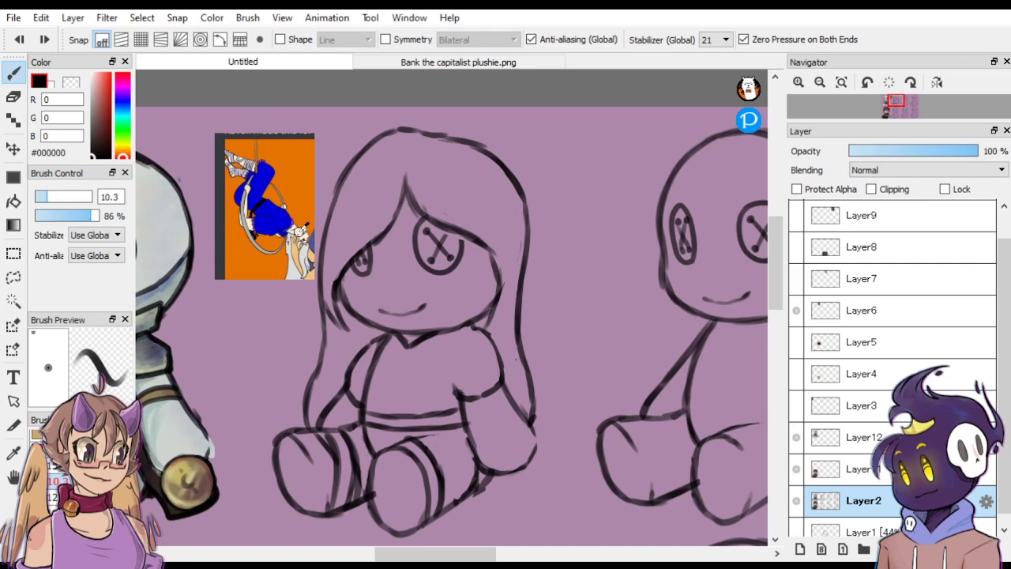
Pick skin tone #F3DFCA from the reference, add a new layer directly above Layer1, and fill the doll's face with it.
left_click(305, 228, "alt")
key("g")
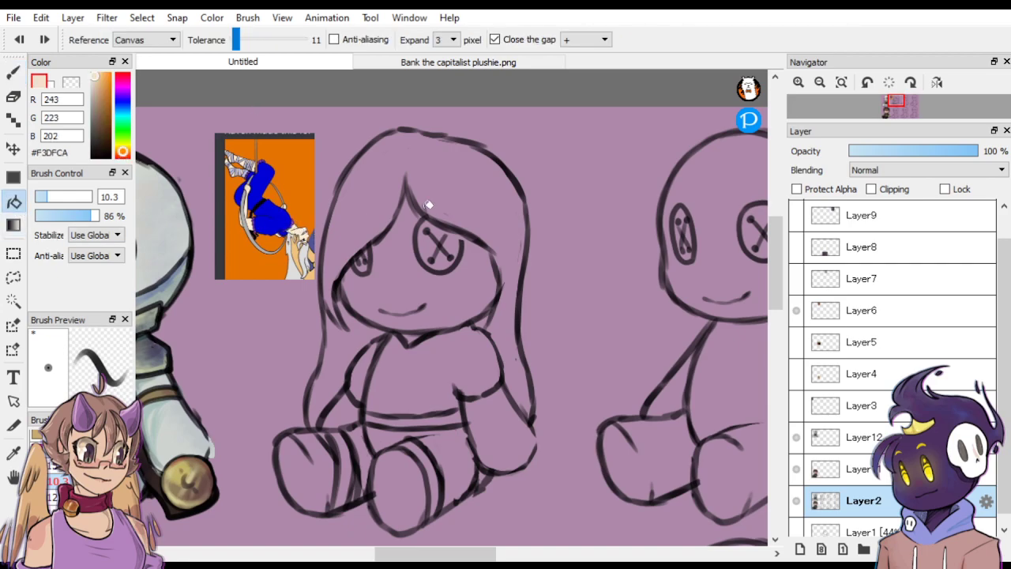
left_click(855, 531)
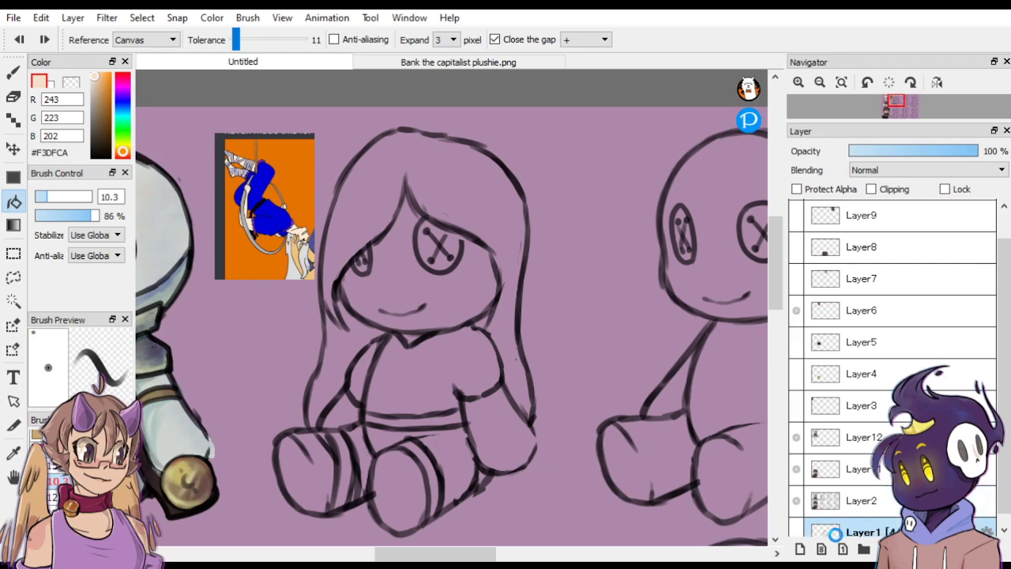
left_click(800, 549)
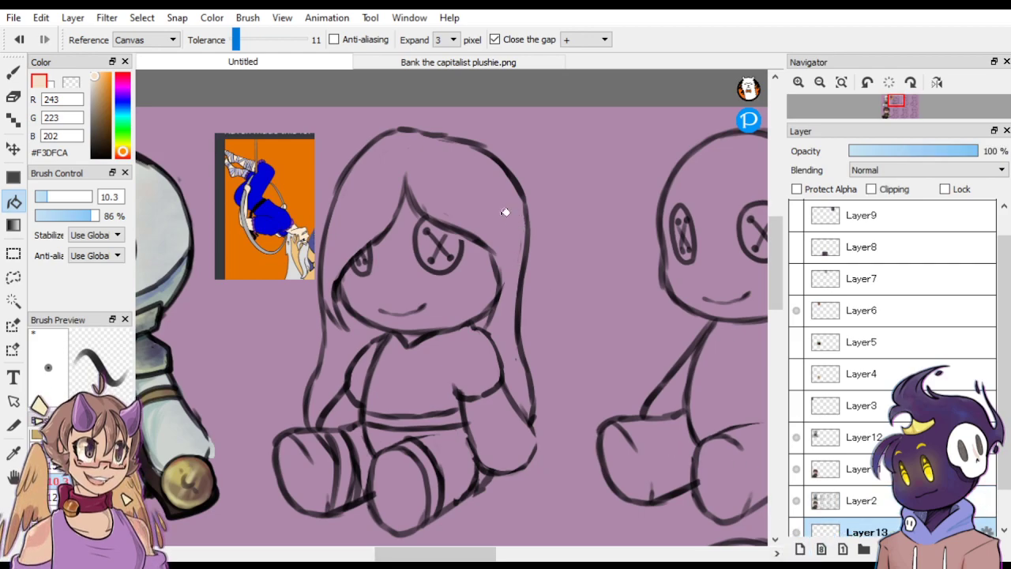
left_click(411, 248)
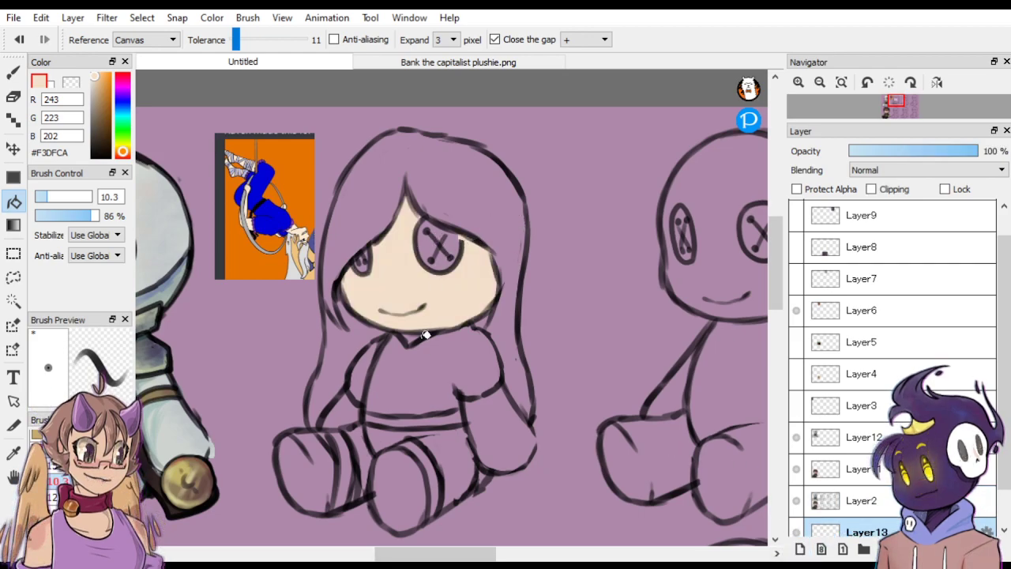
Try filling the doll's larger arm with the skin tone, and undo that fill.
left_click(491, 410)
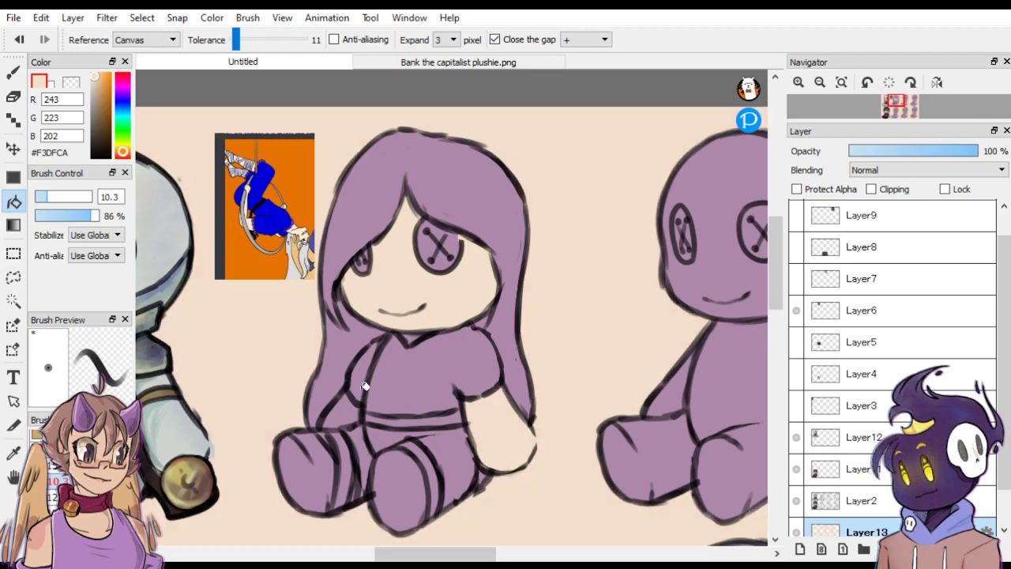
key("ctrl+z")
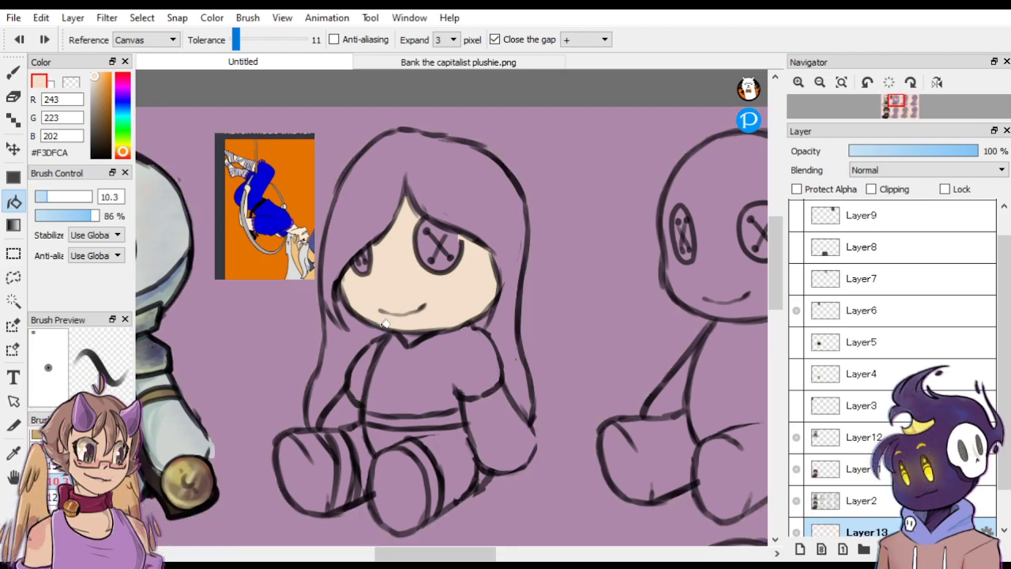
Paint skin tone over the gap in the larger hand's outline with the 10.3 px brush.
key("b")
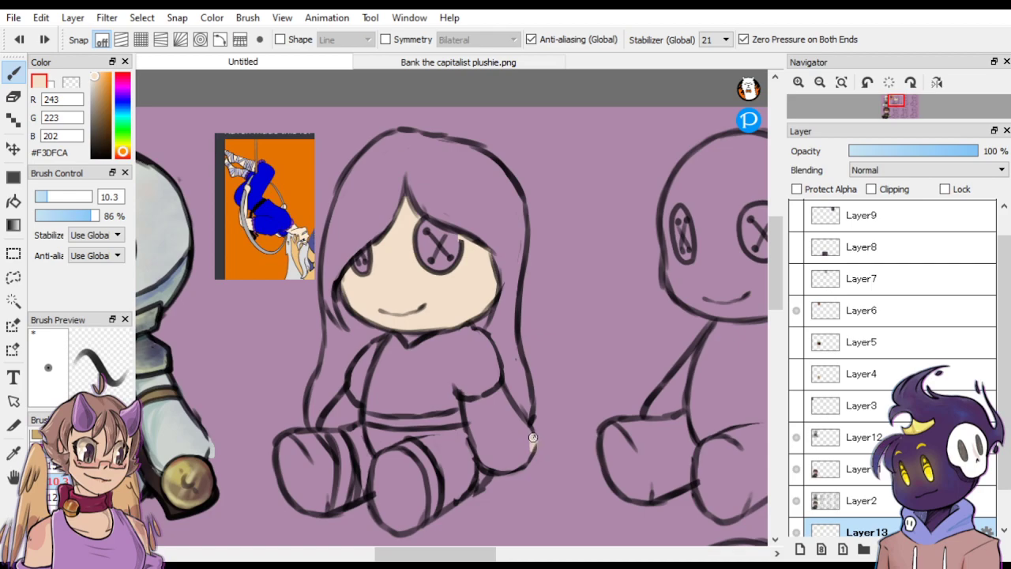
Fill both arms of the long-haired plushie with the skin colour #F3DFCA.
left_click(14, 203)
left_click(508, 440)
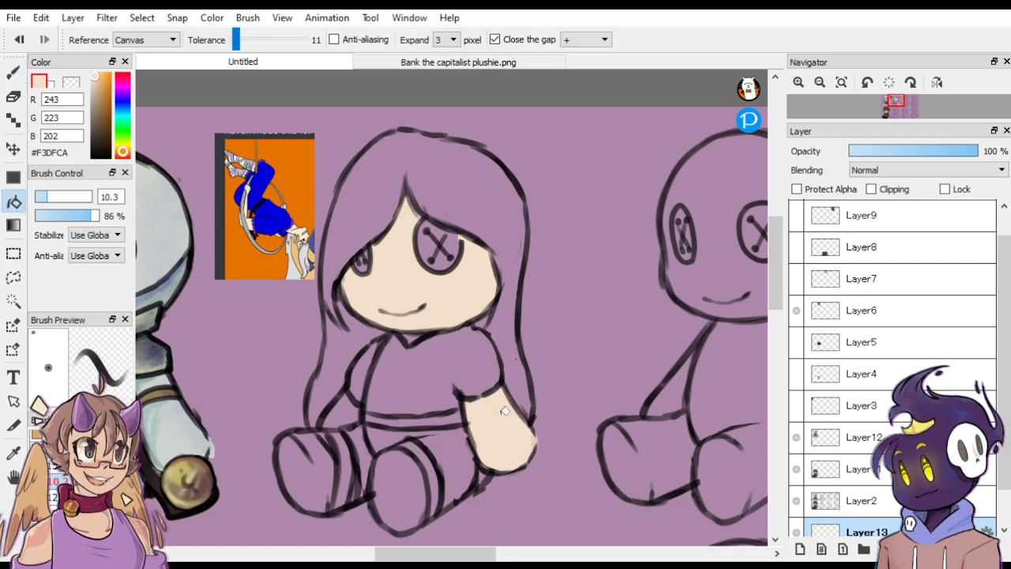
left_click(344, 399)
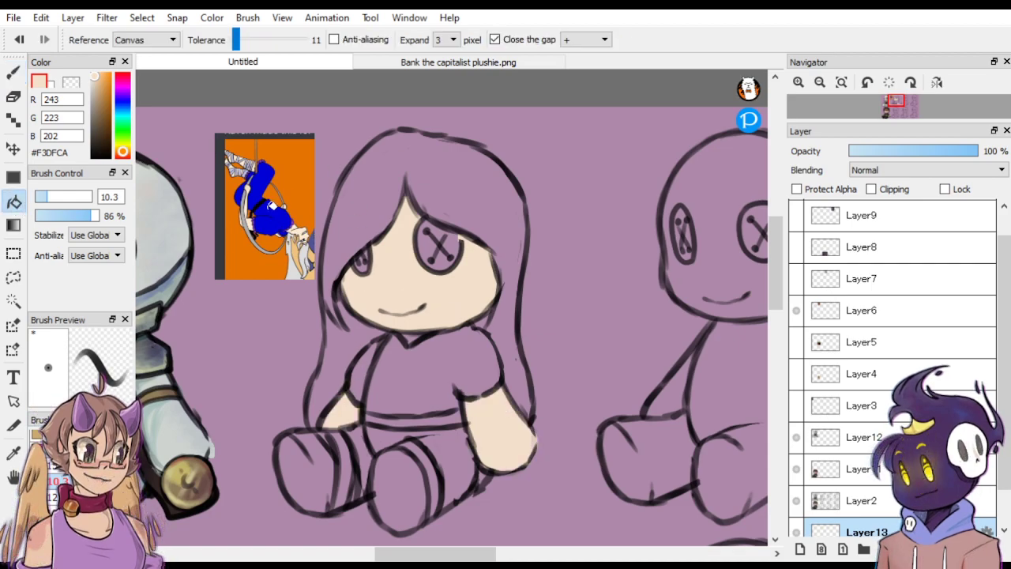
Sample the blue #0002D5 from the reference picture and fill the plushie's shirt, sleeve and shorts with it.
left_click(273, 206, "alt")
left_click(420, 372)
left_click(375, 359)
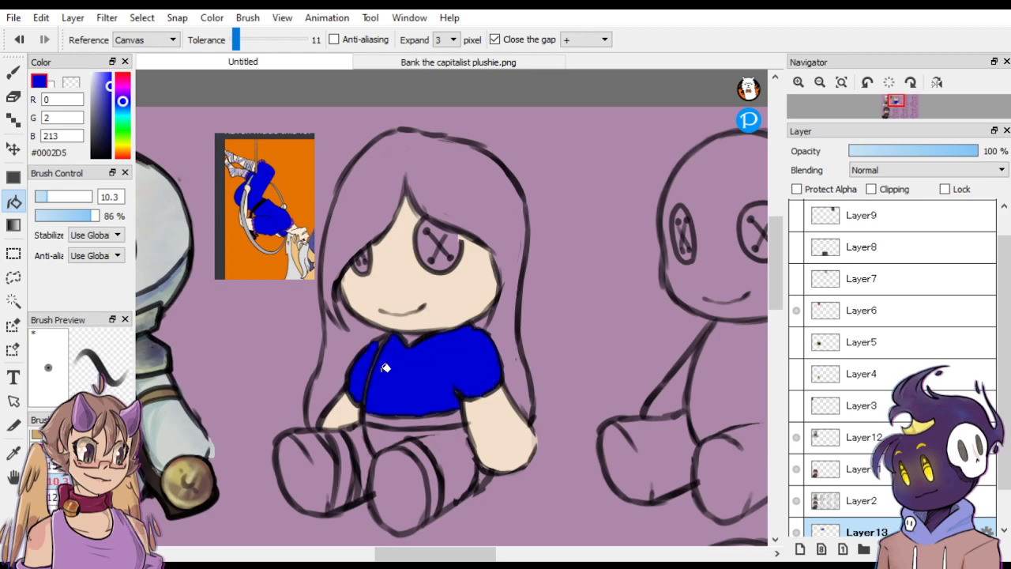
left_click(394, 435)
left_click(444, 436)
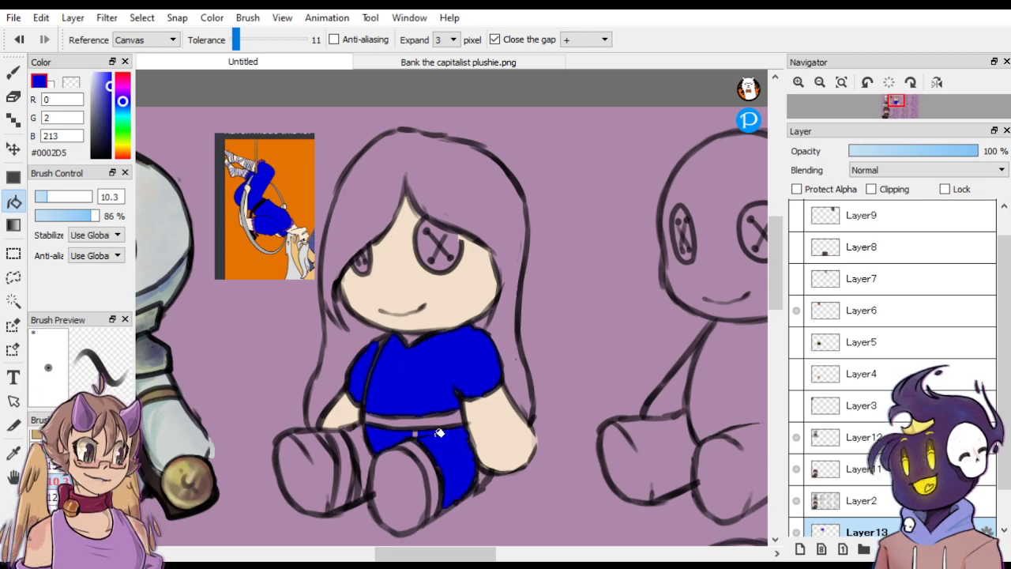
left_click(370, 445)
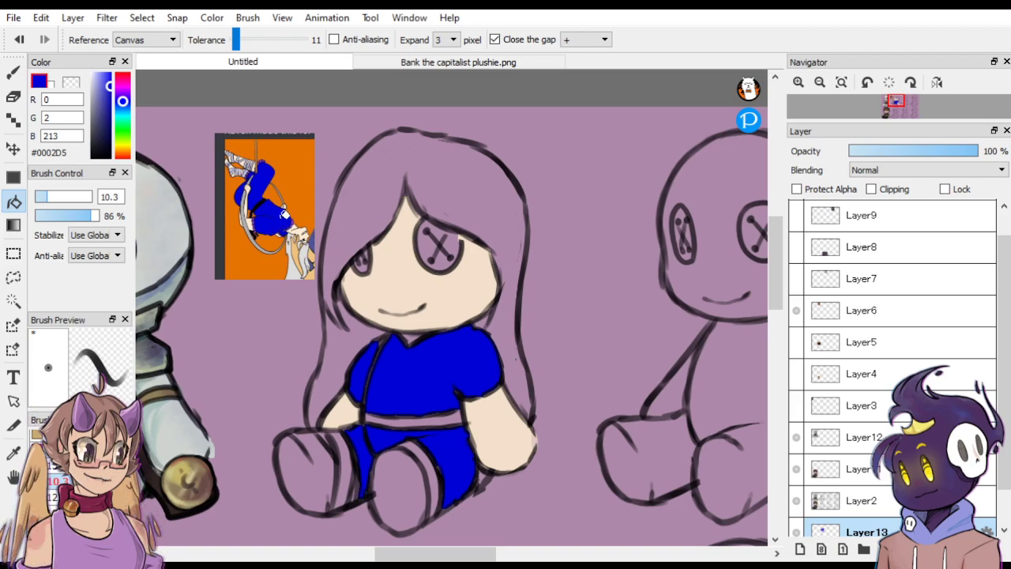
Sample the skin colour #F3DFCA from the plushie's face and fill both feet with it.
left_click(395, 261, "alt")
left_click(327, 465)
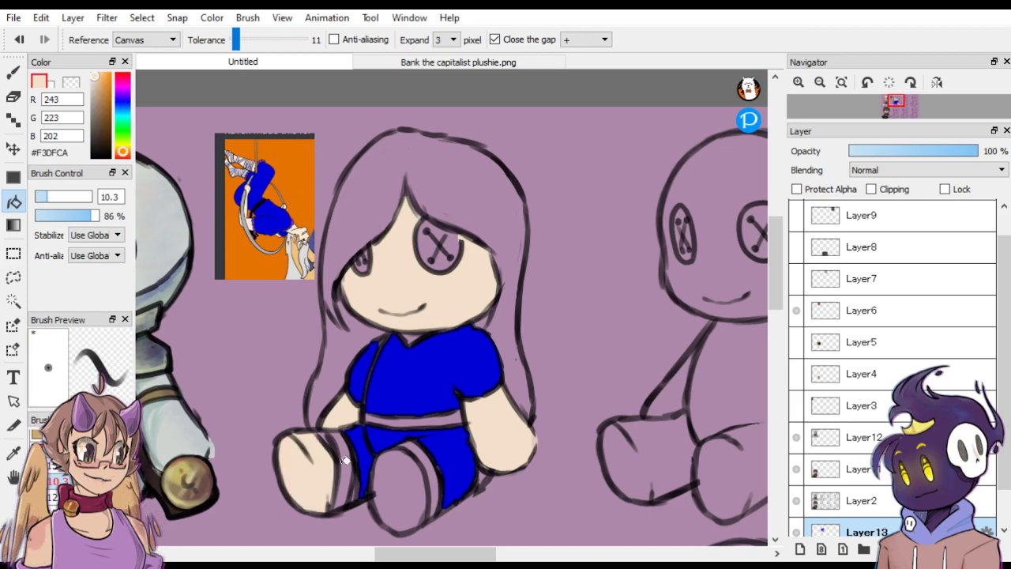
left_click(404, 486)
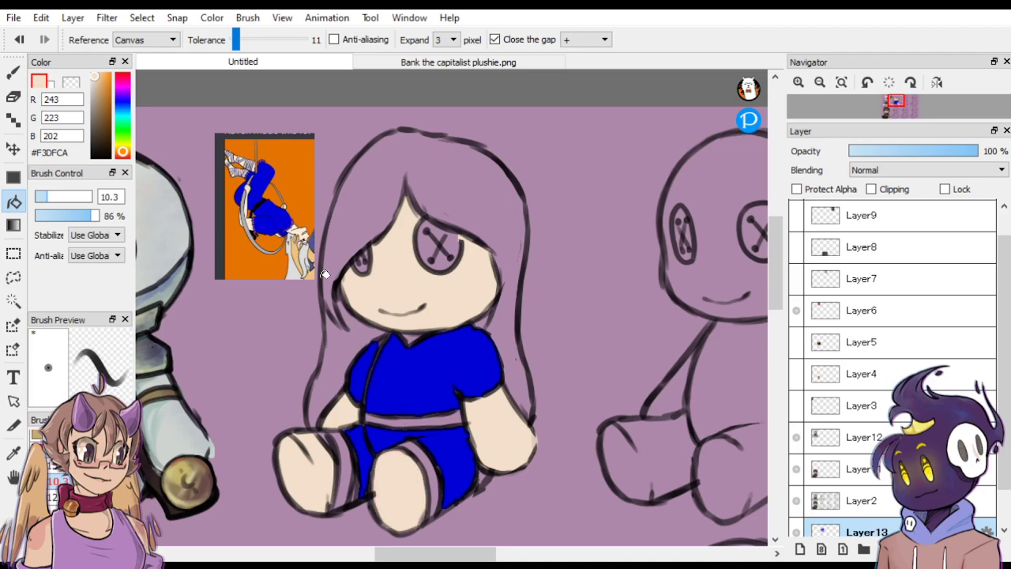
Sample the pale grey #CDC4D5 from the reference's leg wraps and fill the bands on both of the plushie's legs.
left_click(234, 156, "alt")
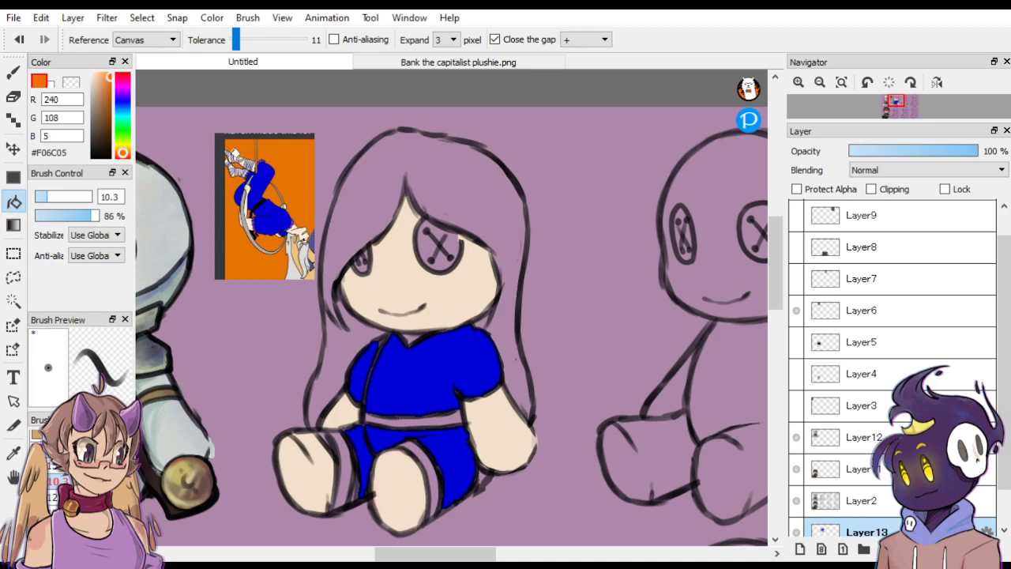
left_click(236, 152, "alt")
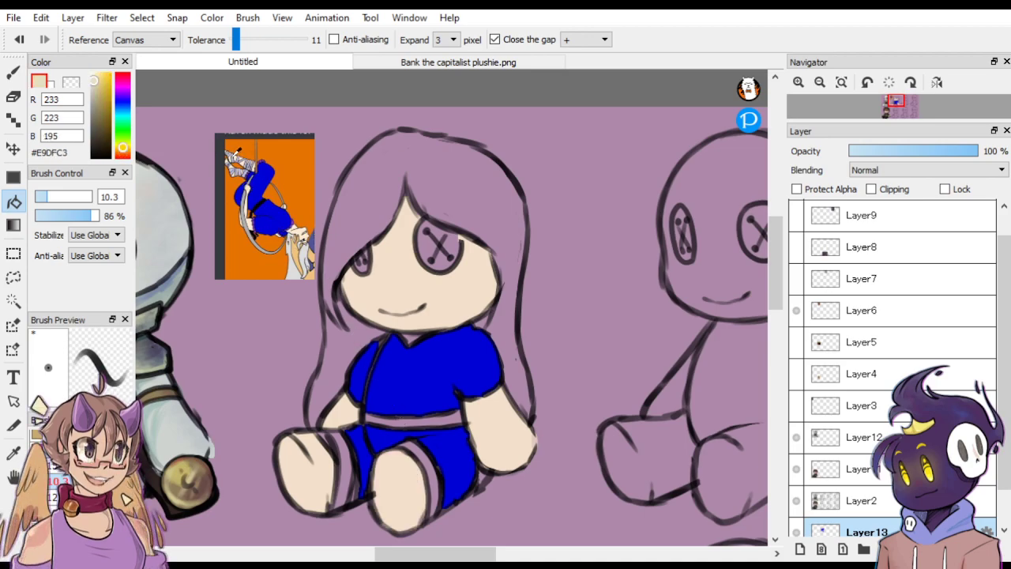
left_click(237, 152, "alt")
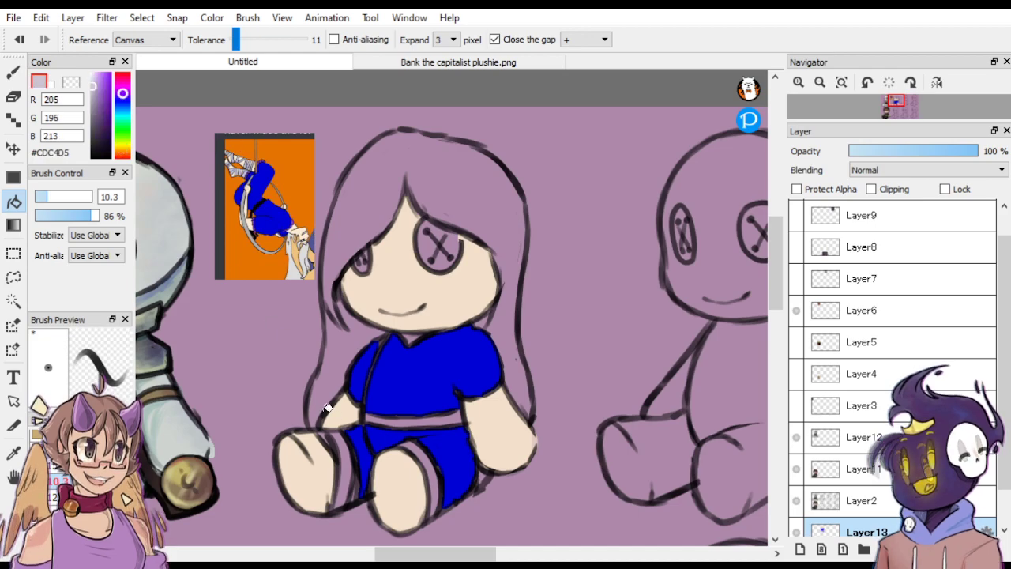
left_click(339, 446)
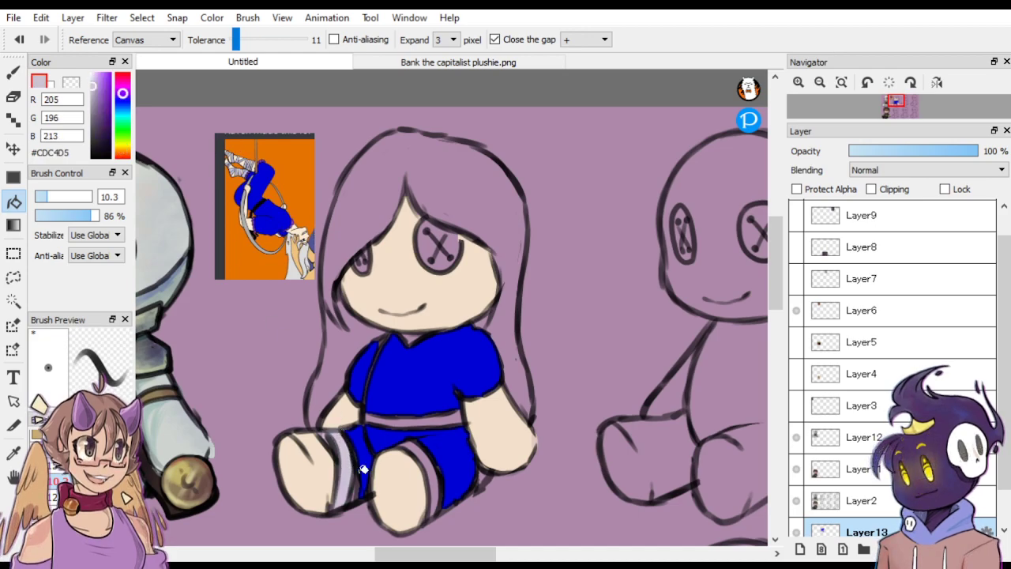
left_click(418, 447)
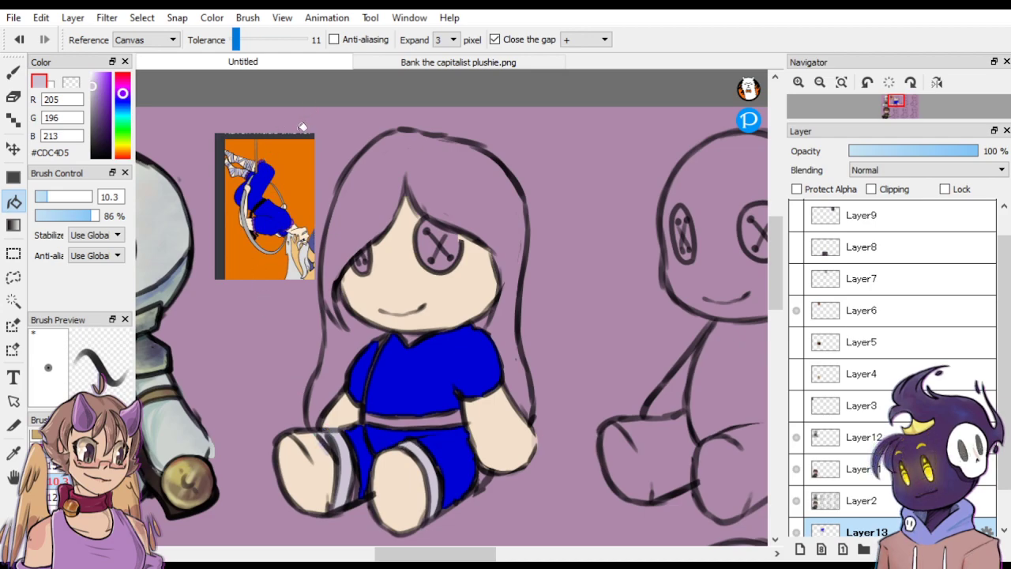
Fill the belt with the near-black #010200 from the reference and the neck gap with the skin colour #F3DFCA.
left_click(263, 200, "alt")
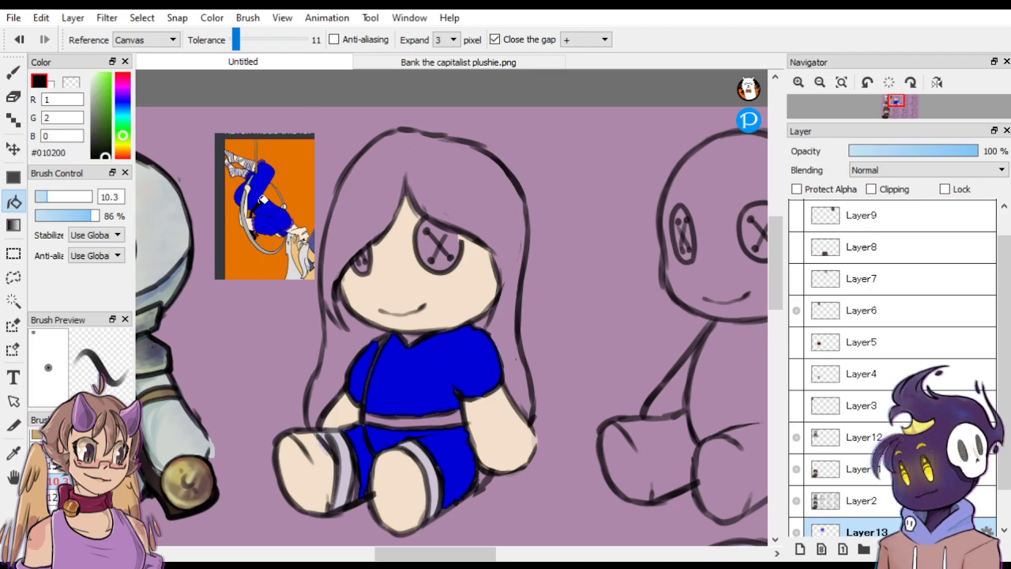
left_click(399, 417)
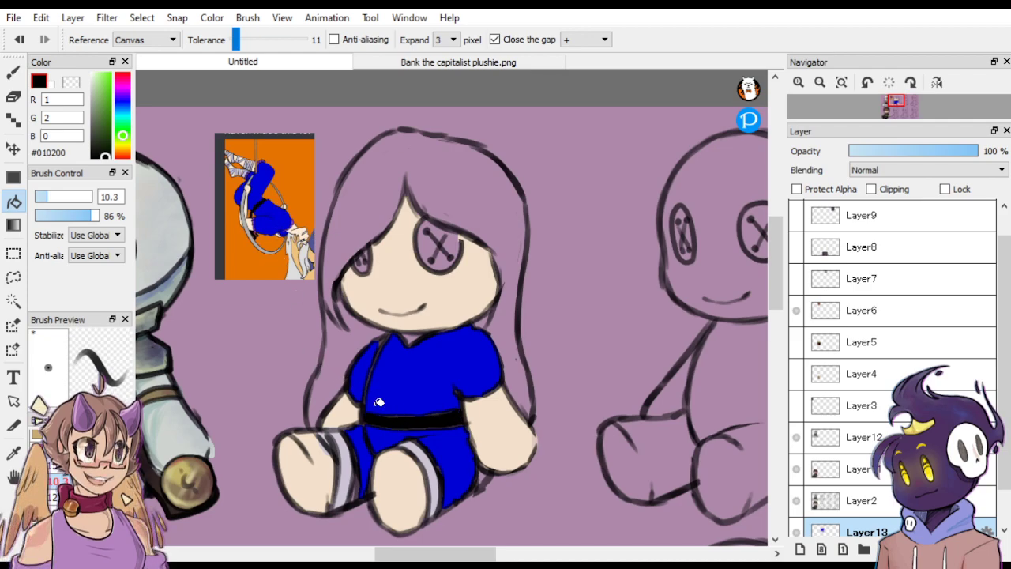
left_click(401, 238, "alt")
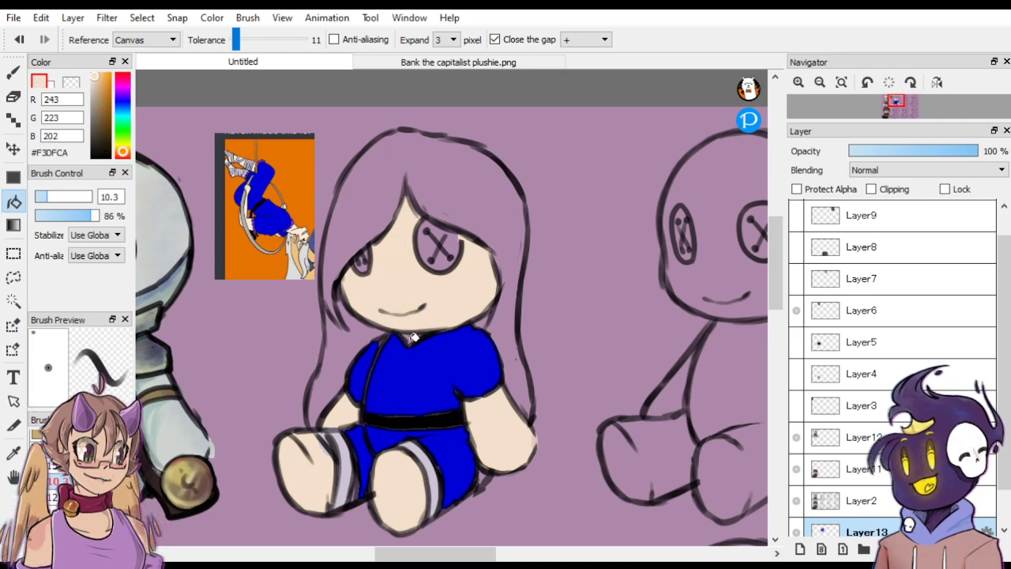
left_click(413, 336)
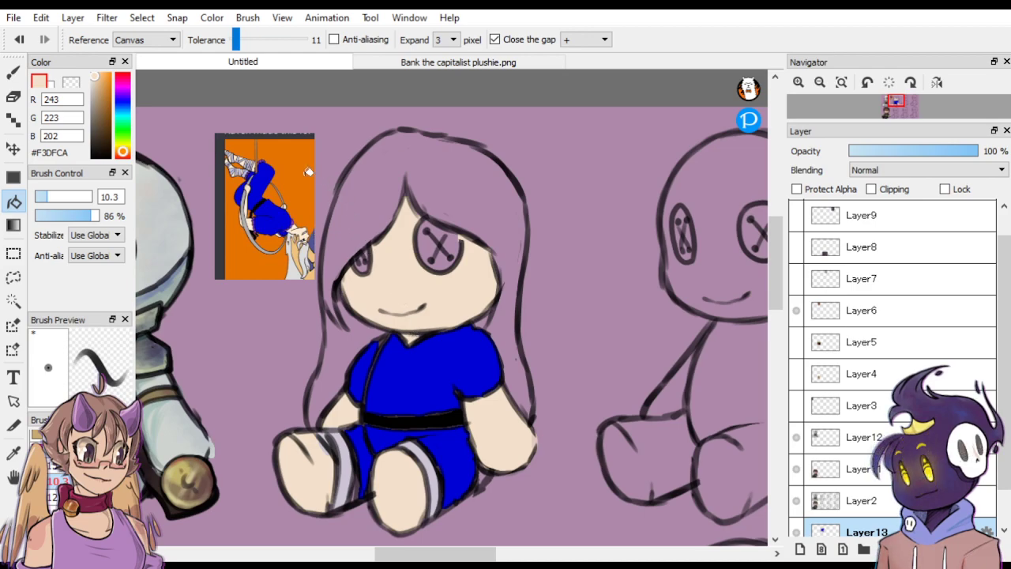
Sample the light grey #DDDDDD from the reference's hair and fill all sections of the plushie's hair with it.
right_click(297, 257)
left_click(392, 193)
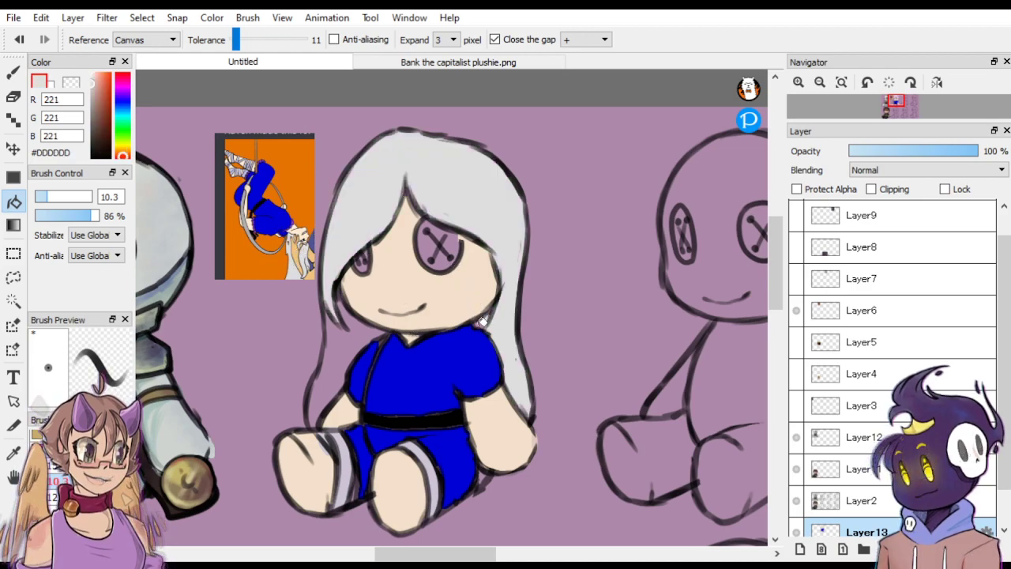
left_click(355, 328)
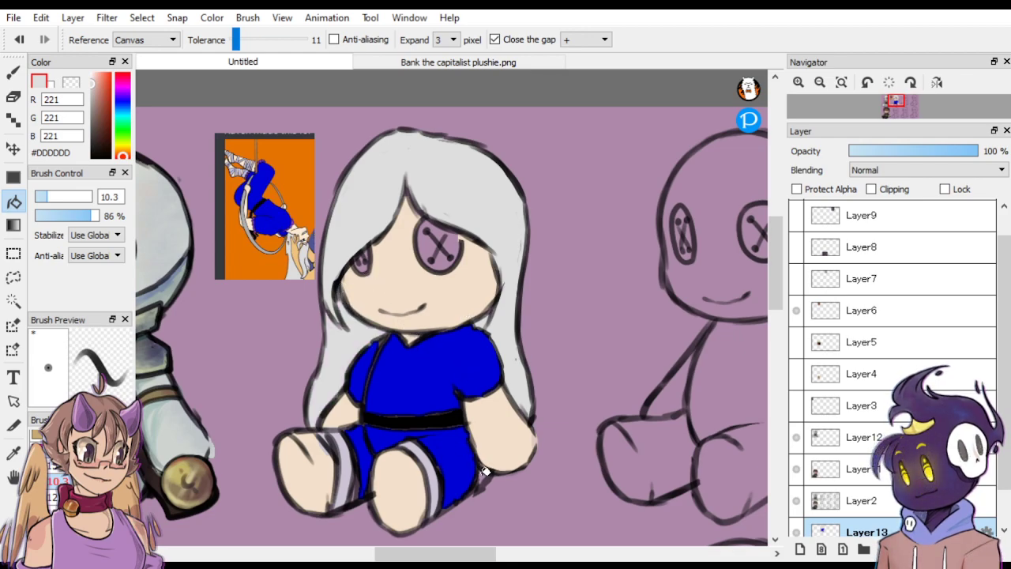
Paint both button eyes dark brown #3D3331 with the brush and tidy the larger eye's edge with the skin colour #F3DFCA.
left_click(14, 72)
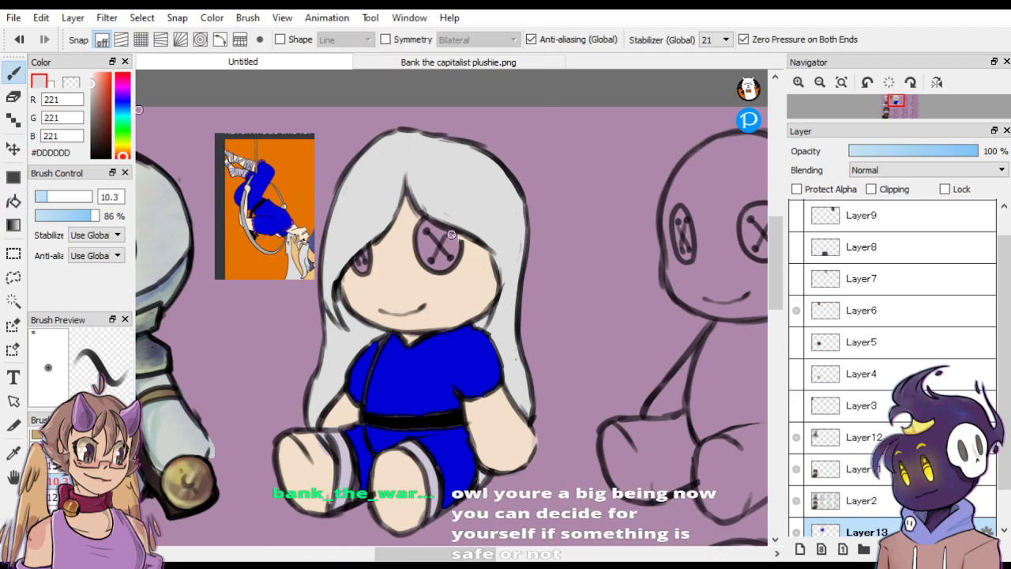
left_click(94, 137)
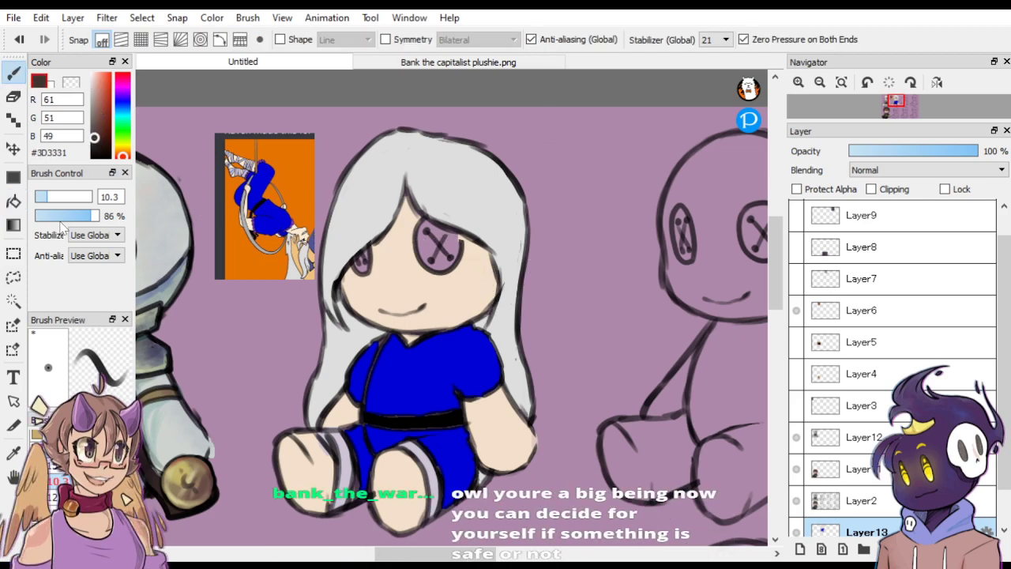
mouse_move(364, 250)
left_mouse_down()
mouse_move(361, 263)
mouse_move(372, 251)
left_mouse_up()
mouse_move(428, 225)
left_mouse_down()
mouse_move(448, 263)
mouse_move(456, 235)
mouse_move(426, 228)
mouse_move(449, 243)
mouse_move(431, 225)
mouse_move(448, 247)
mouse_move(439, 251)
mouse_move(440, 233)
mouse_move(430, 240)
mouse_move(428, 226)
mouse_move(434, 259)
left_mouse_up()
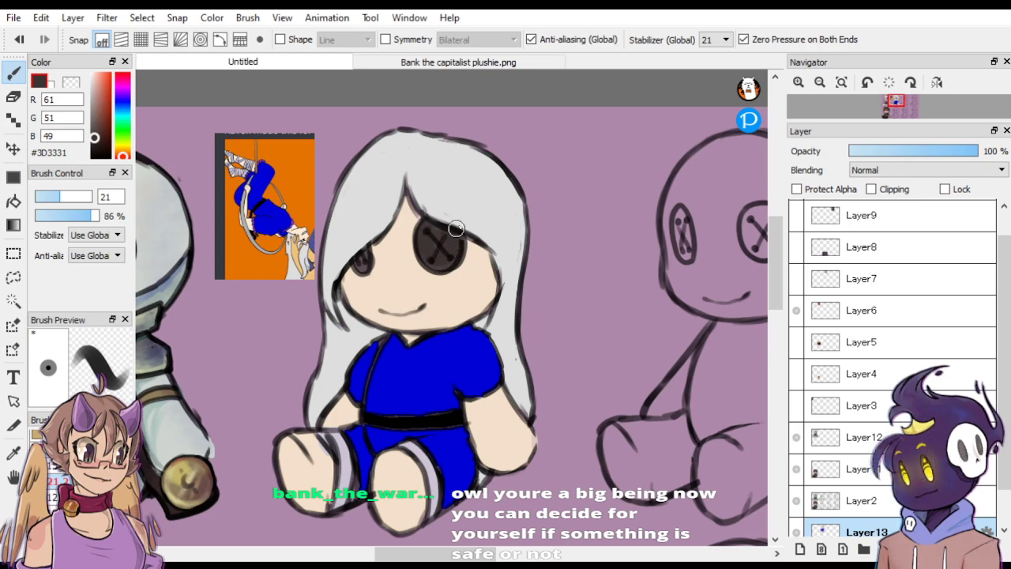
left_click(465, 239, "alt")
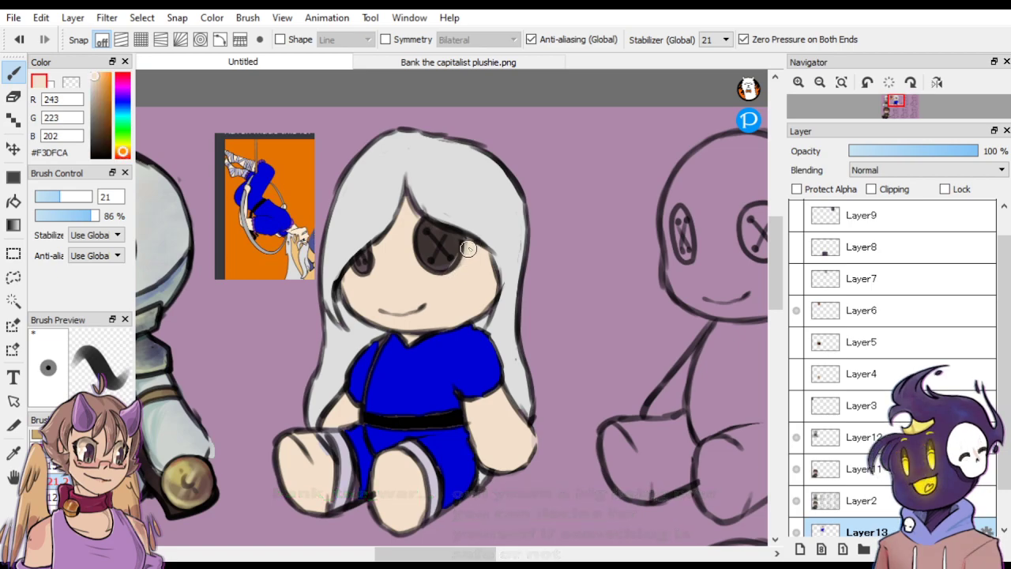
Shade the hair beside the neck and along the parting with brown #B0847C at brush size 21, softening it with #DDDDDD.
left_click(453, 241, "alt")
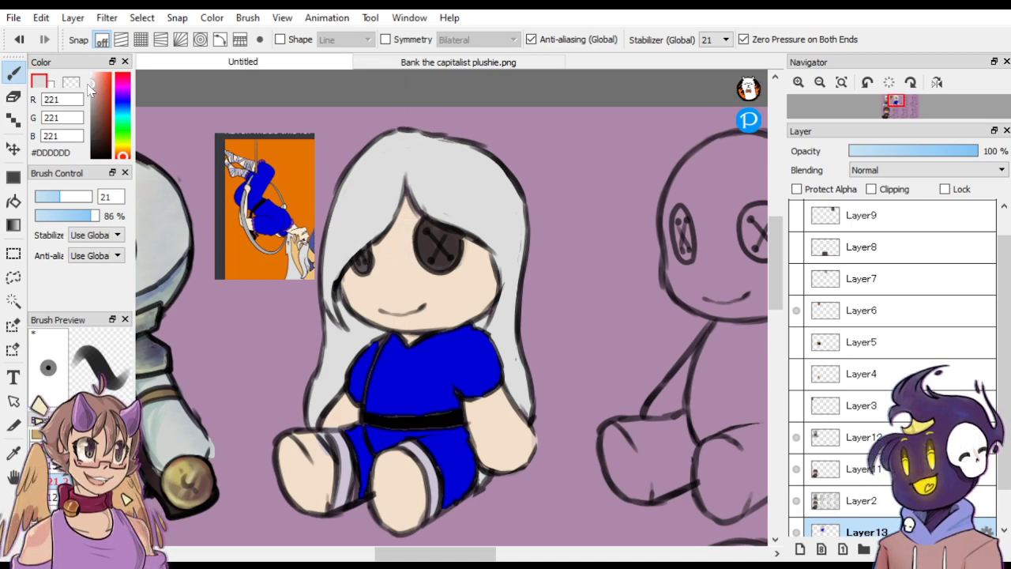
left_click(94, 101)
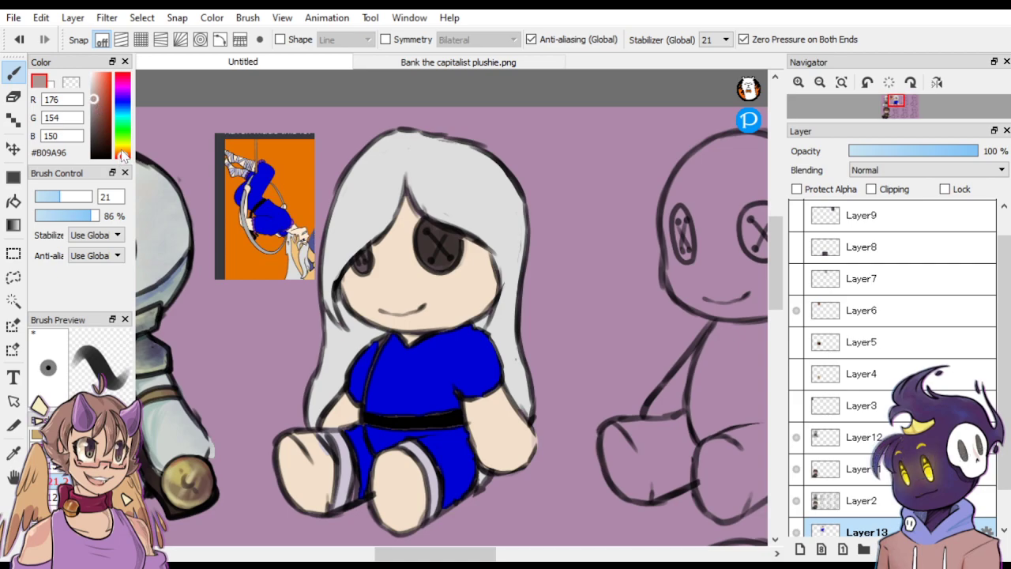
left_click(96, 99)
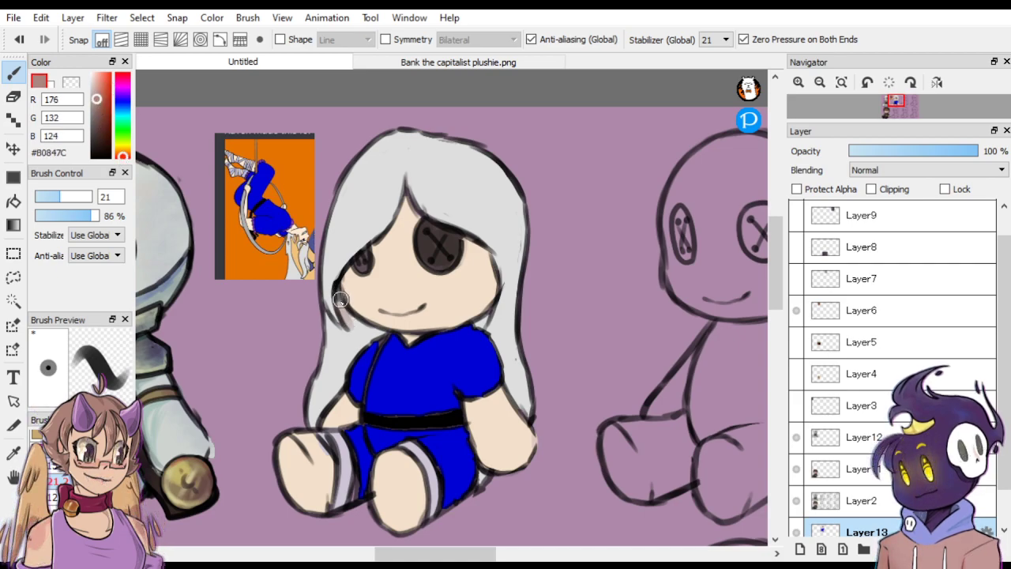
mouse_move(366, 336)
left_mouse_down()
mouse_move(336, 389)
mouse_move(350, 330)
left_mouse_up()
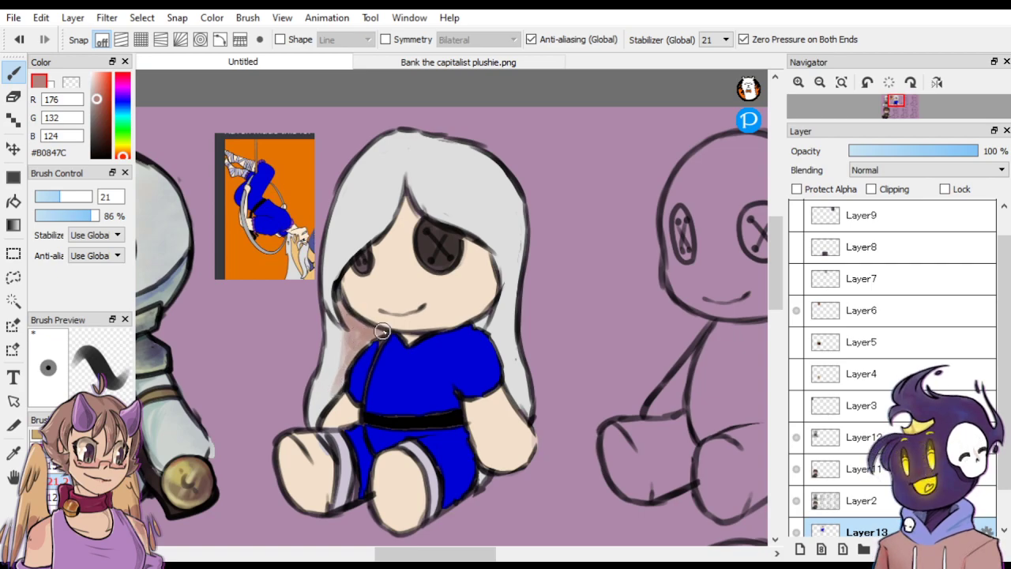
mouse_move(484, 325)
left_mouse_down()
mouse_move(501, 296)
mouse_move(502, 317)
mouse_move(490, 328)
mouse_move(496, 315)
mouse_move(508, 393)
left_mouse_up()
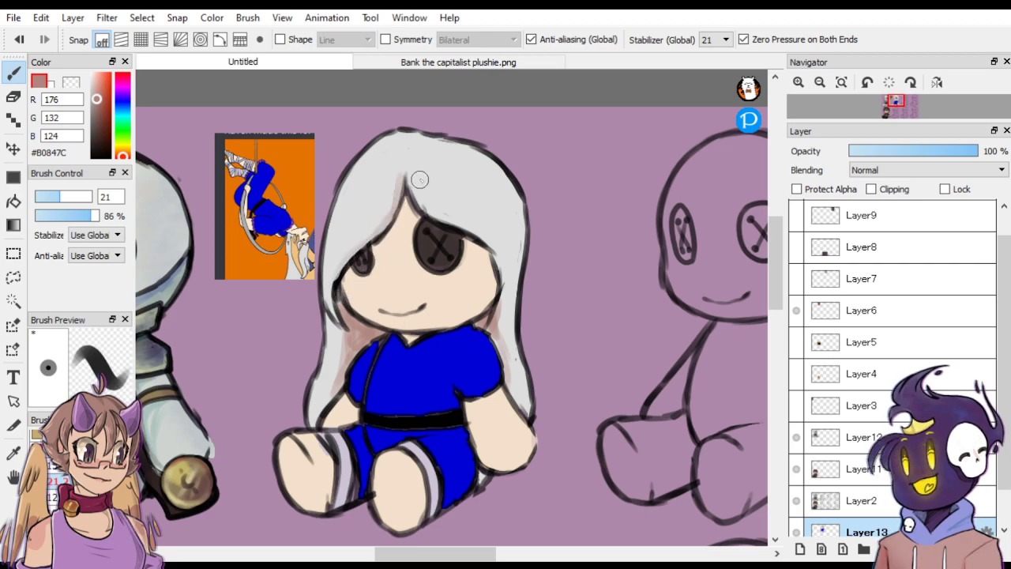
mouse_move(418, 179)
left_mouse_down()
mouse_move(425, 206)
mouse_move(415, 185)
mouse_move(461, 219)
left_mouse_up()
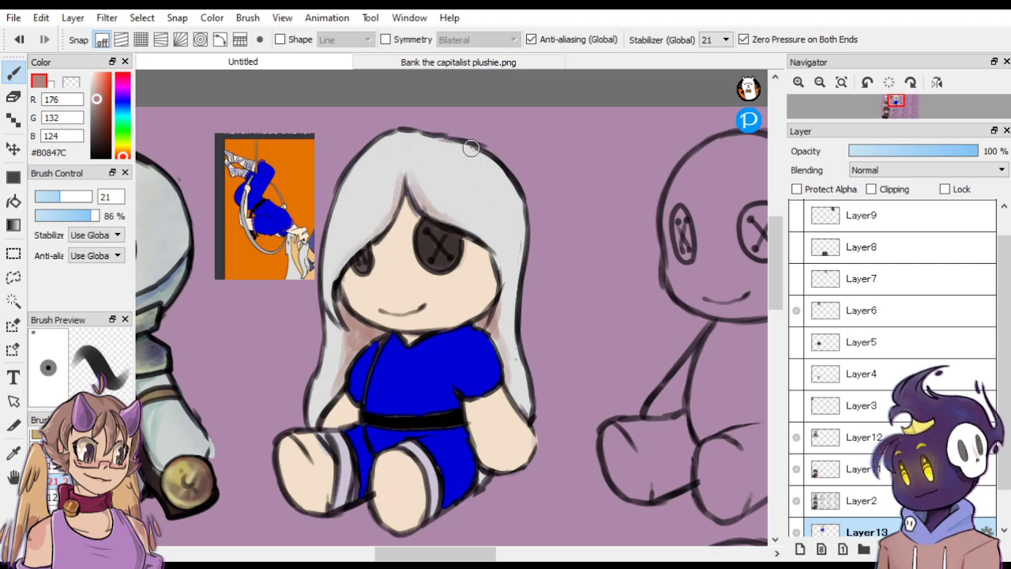
left_click(420, 177, "alt")
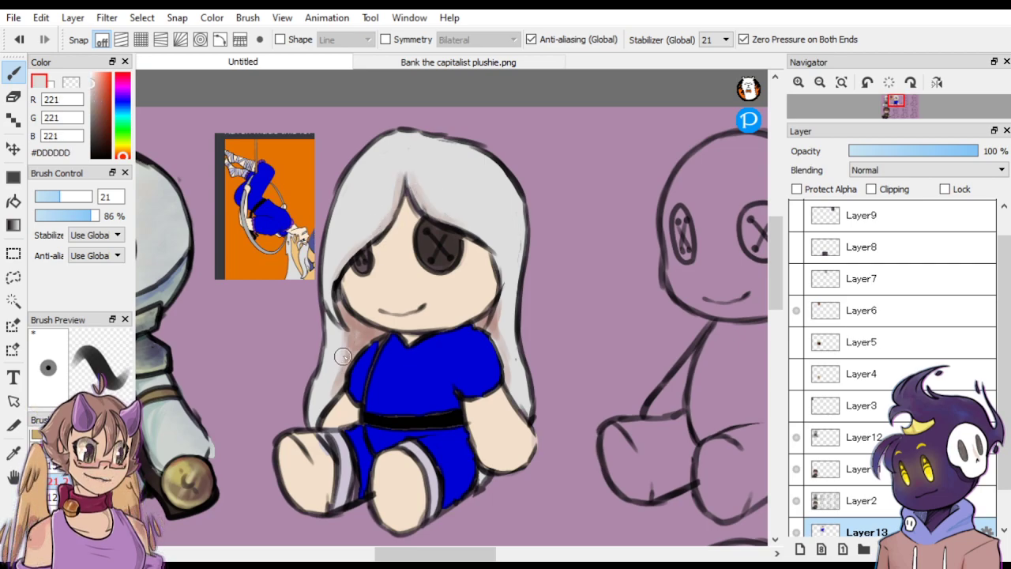
mouse_move(354, 344)
left_mouse_down()
mouse_move(367, 334)
mouse_move(354, 341)
left_mouse_up()
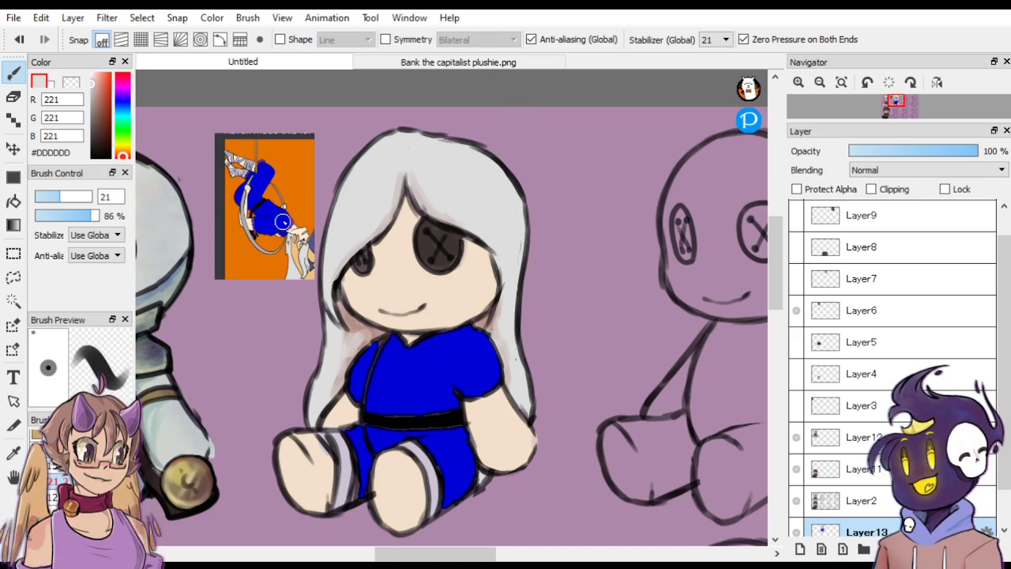
Shade the blue outfit with #454686 at brush size 15, and deepen the shadows with #333463 at size 10.3.
left_click(389, 356, "alt")
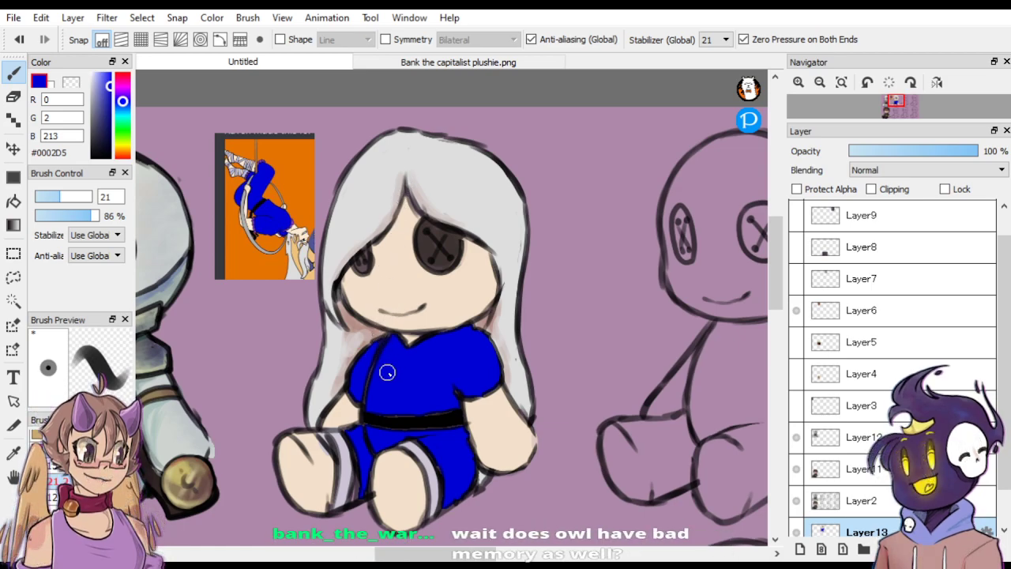
left_click(391, 372, "alt")
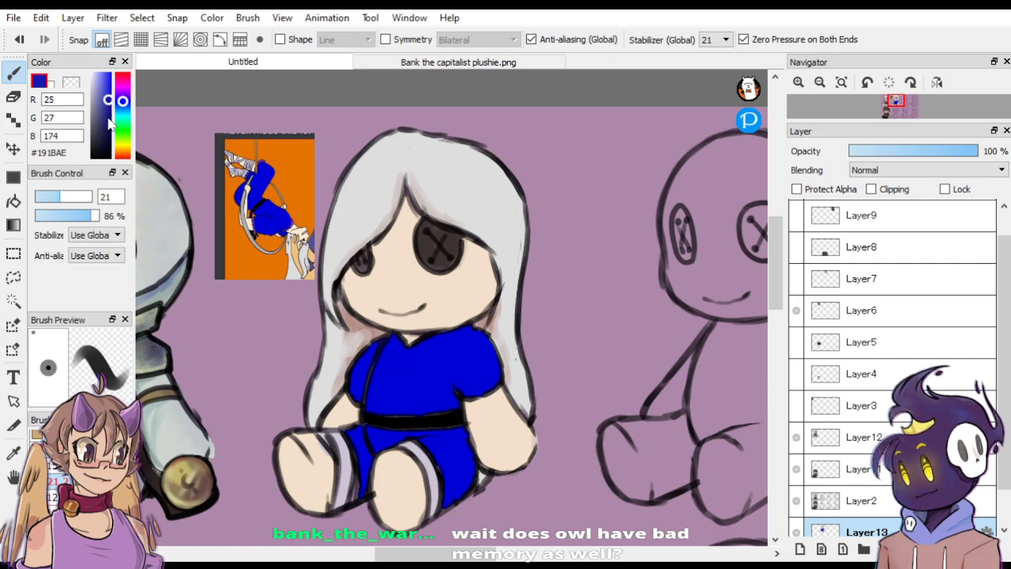
left_click(100, 114)
left_click(53, 196)
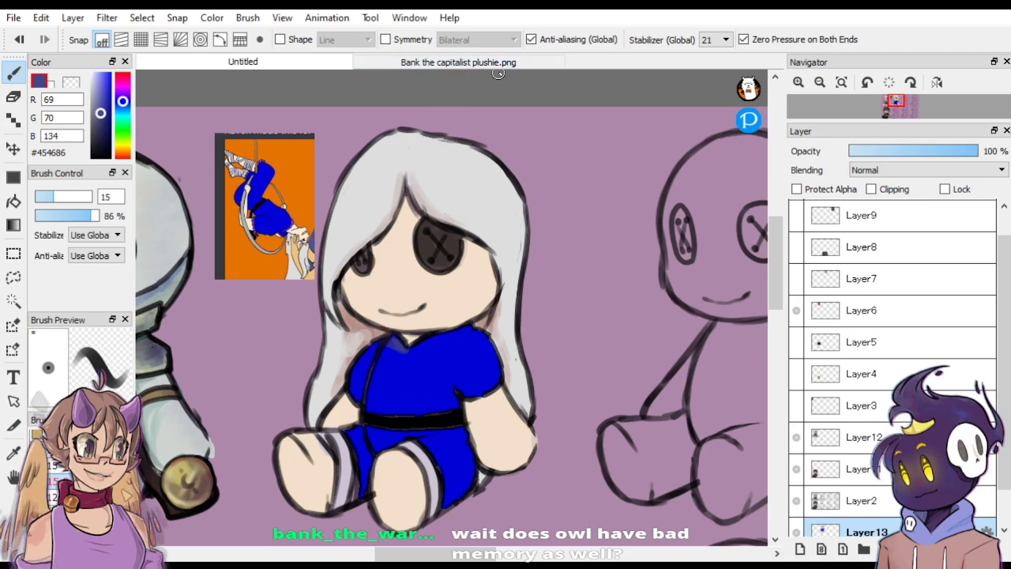
mouse_move(352, 390)
left_mouse_down()
mouse_move(361, 395)
mouse_move(371, 355)
left_mouse_up()
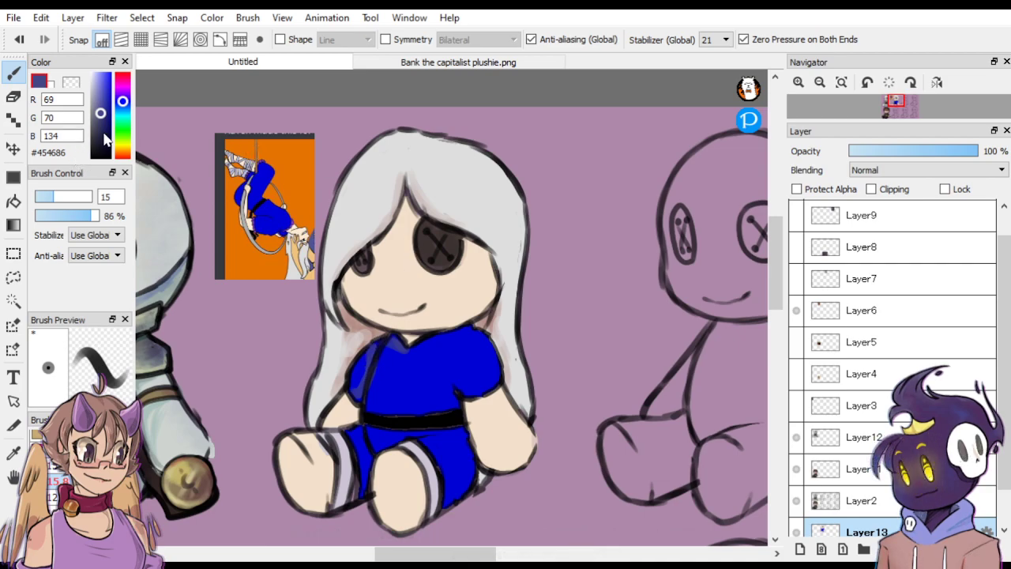
left_click(101, 125)
left_click(49, 198)
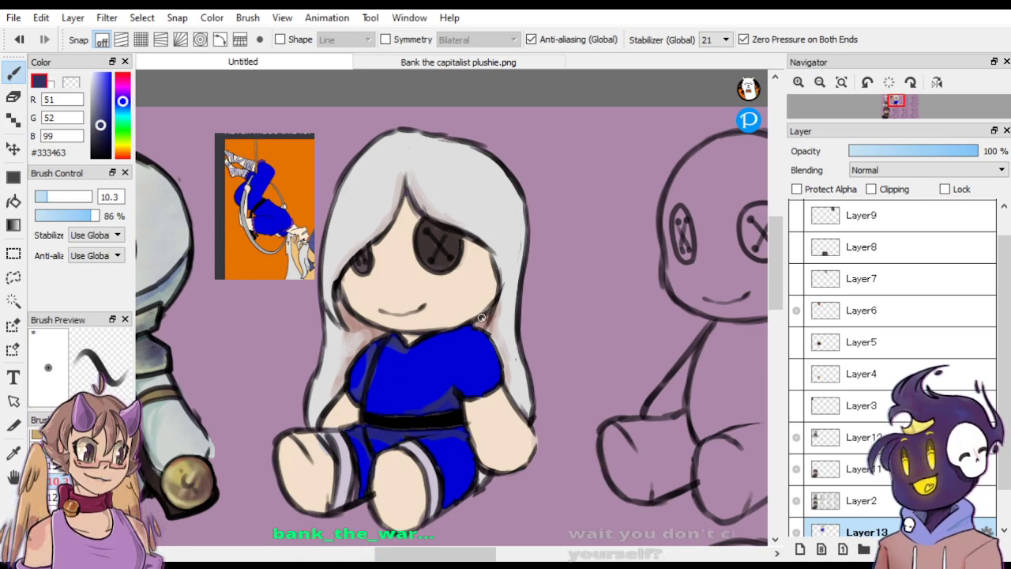
Paint a blush band across the plushie's face below the eyes with #E3AA87 at brush size 15.
left_click(449, 286, "alt")
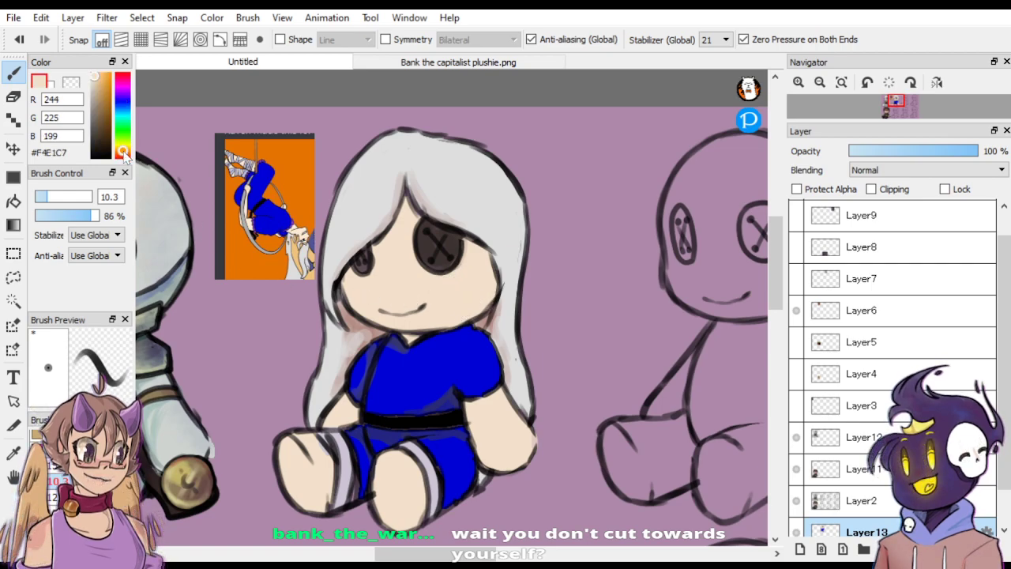
left_click(98, 82)
left_click(55, 200)
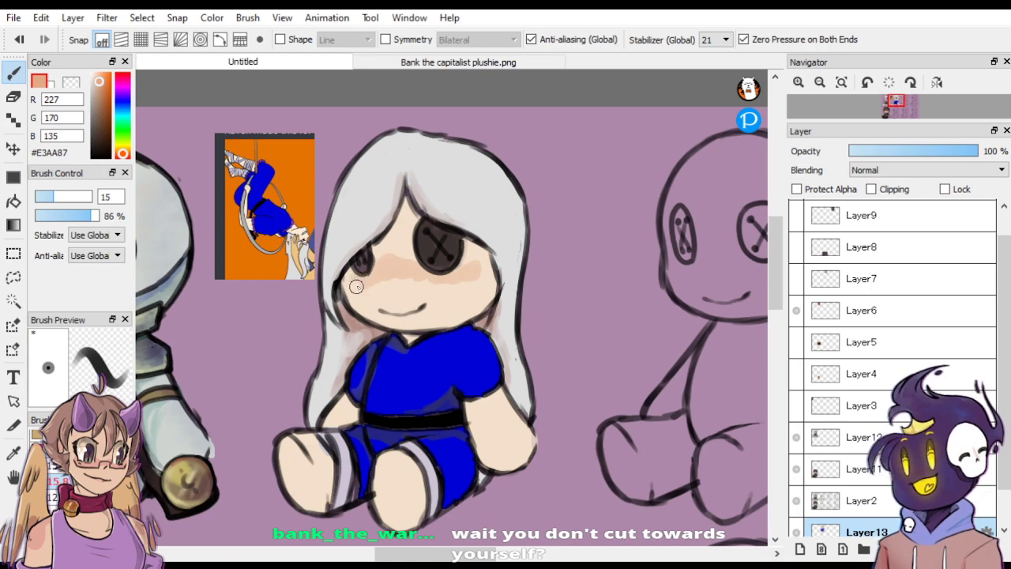
left_click_drag(468, 254, 479, 263)
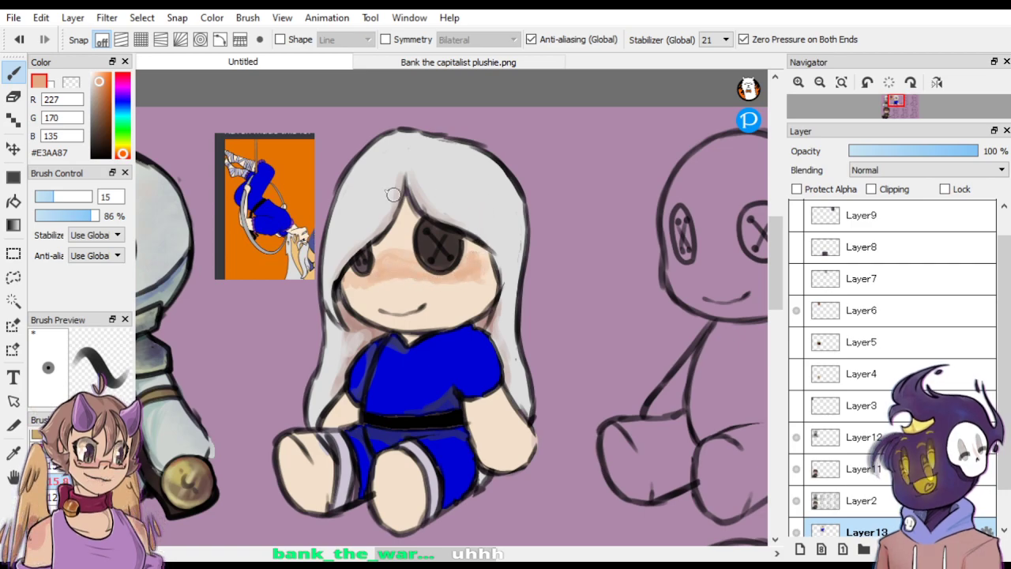
Dot freckles on both cheeks with #262423 at brush size 6.2 and add fine strand strokes to both sides of the hair.
left_click(92, 146)
left_click(45, 195)
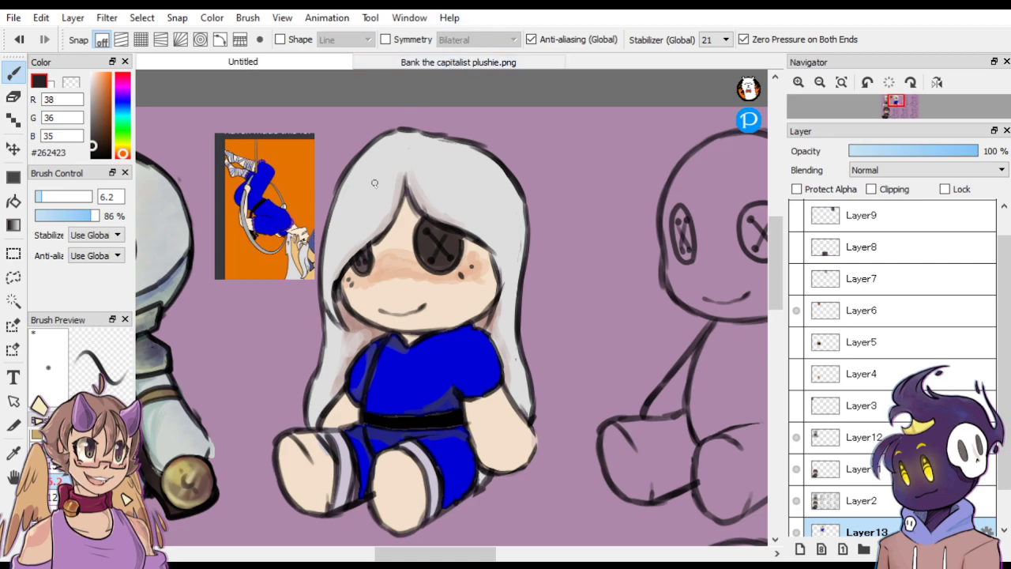
left_click_drag(352, 246, 381, 200)
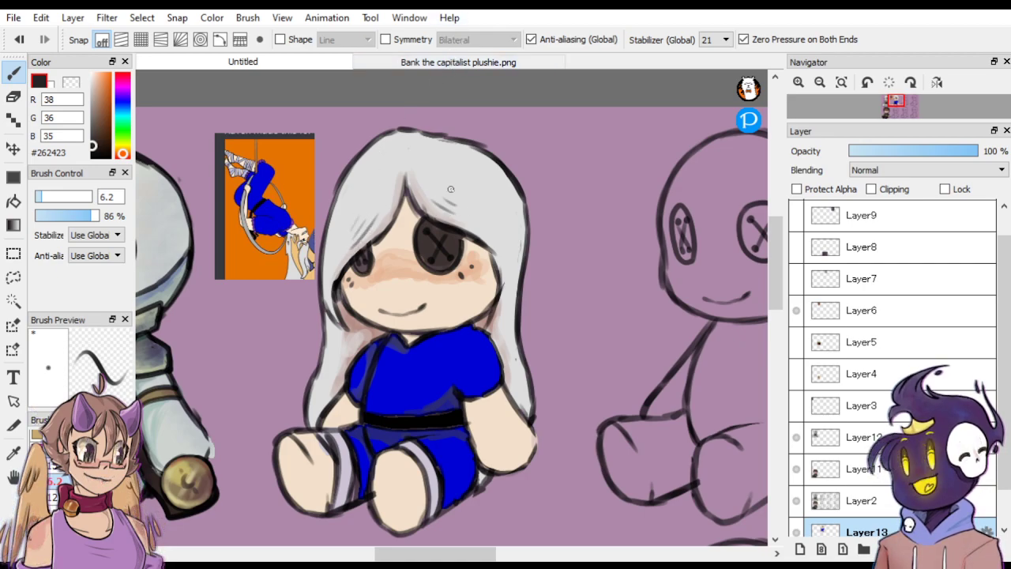
Paint highlights on the shirt's sleeves and chest with #86A4F1 at brush size 21, blending them with the base blue #0002D5.
right_click(439, 364)
left_click(122, 105)
left_click(99, 76)
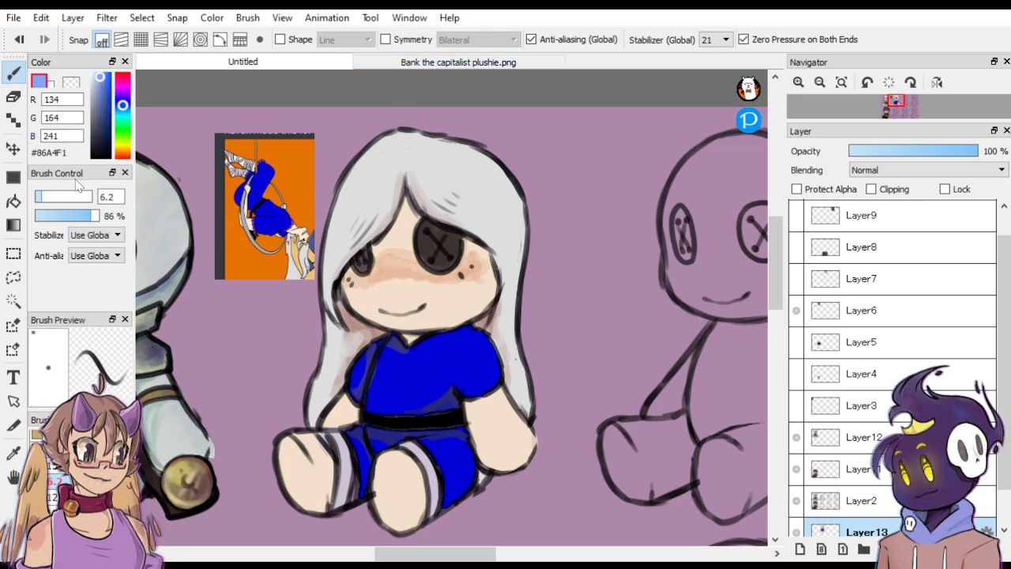
left_click(59, 195)
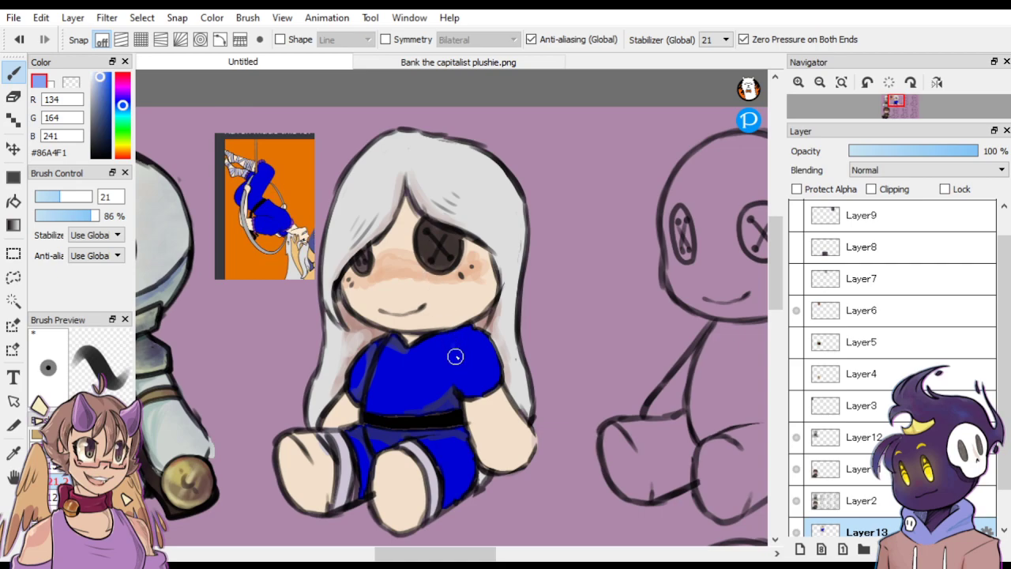
mouse_move(455, 356)
left_mouse_down()
mouse_move(461, 388)
mouse_move(457, 352)
mouse_move(474, 376)
mouse_move(450, 345)
mouse_move(460, 333)
mouse_move(471, 379)
mouse_move(479, 356)
left_mouse_up()
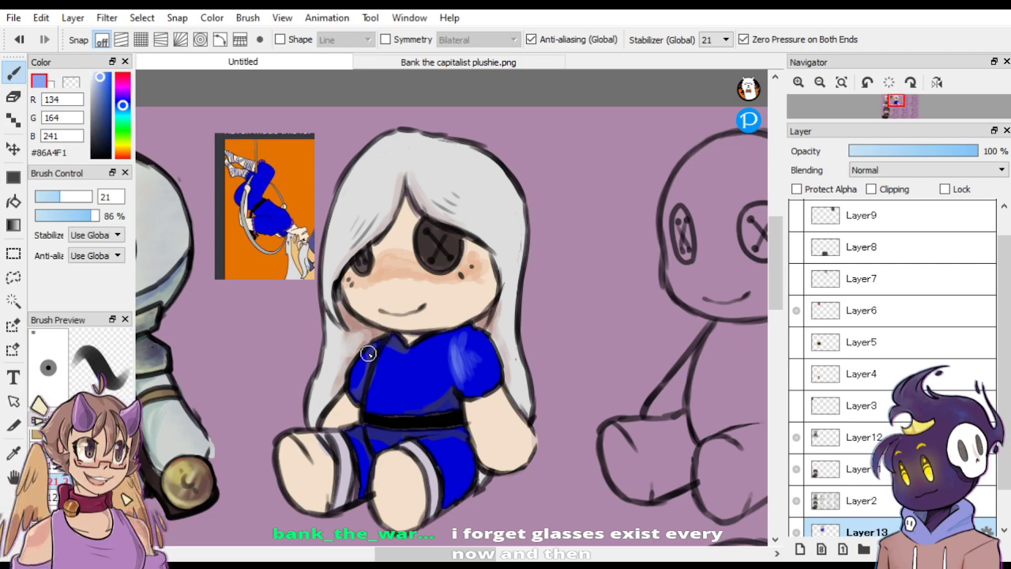
left_click_drag(394, 350, 378, 391)
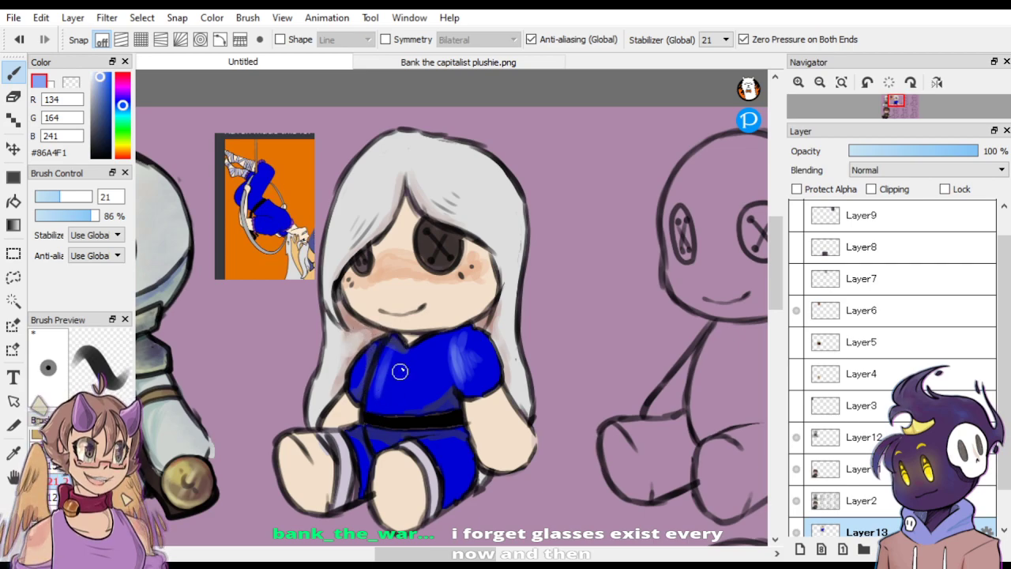
right_click(484, 346)
mouse_move(480, 344)
left_mouse_down()
mouse_move(458, 368)
mouse_move(479, 372)
left_mouse_up()
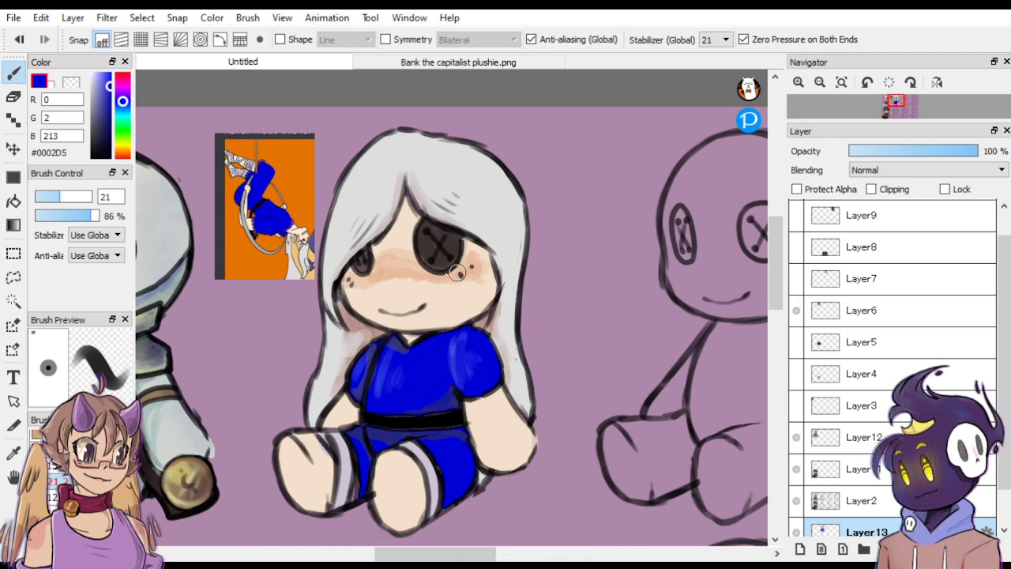
Shade the arms and feet with #E7BB9D and #EAC8AD, softening the shading with the skin colour #F3DFCA.
left_click(404, 271, "alt")
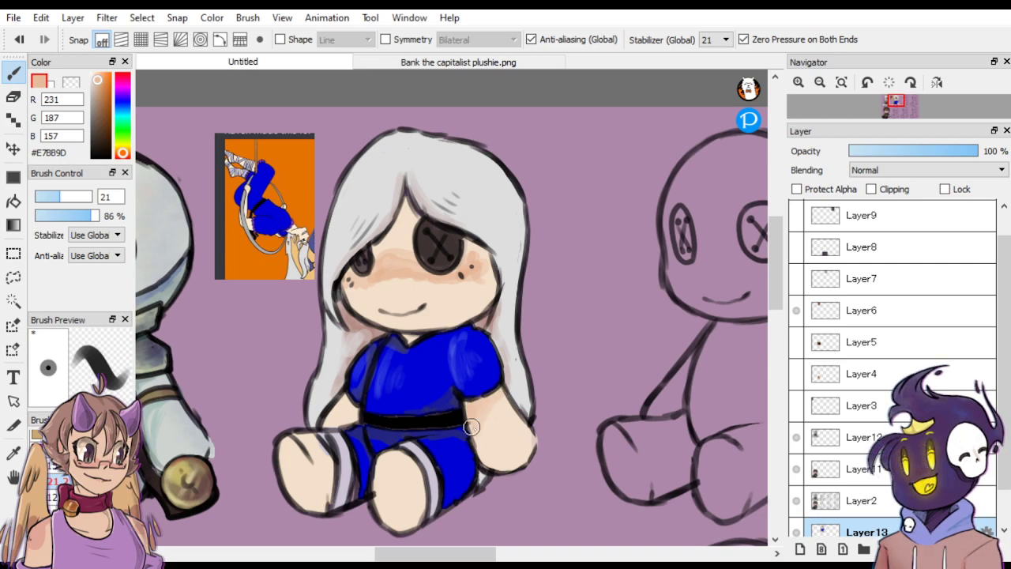
left_click_drag(344, 396, 344, 418)
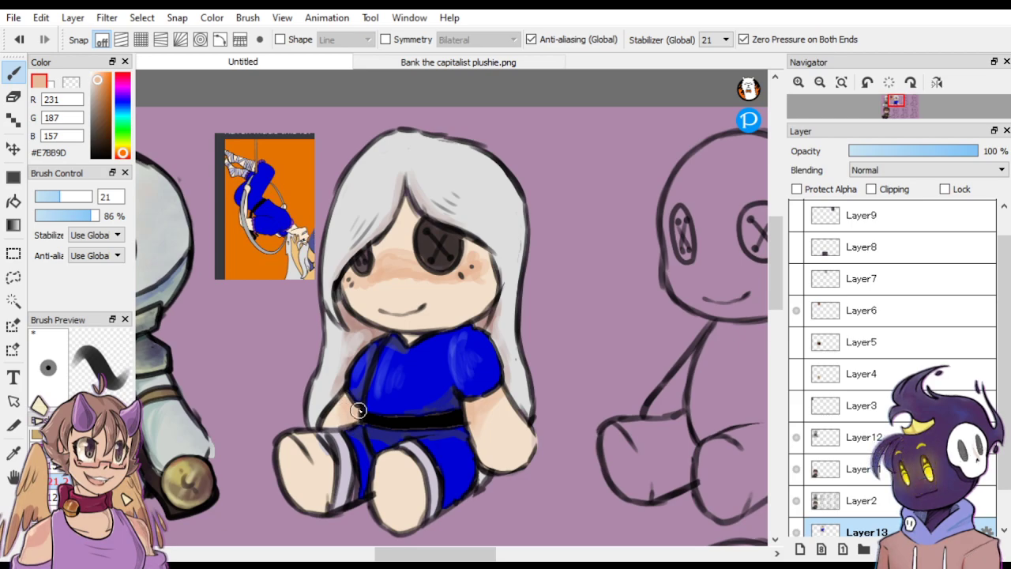
mouse_move(378, 499)
left_mouse_down()
mouse_move(384, 465)
mouse_move(399, 464)
mouse_move(397, 515)
mouse_move(413, 523)
mouse_move(410, 481)
mouse_move(383, 510)
left_mouse_up()
right_click(395, 480)
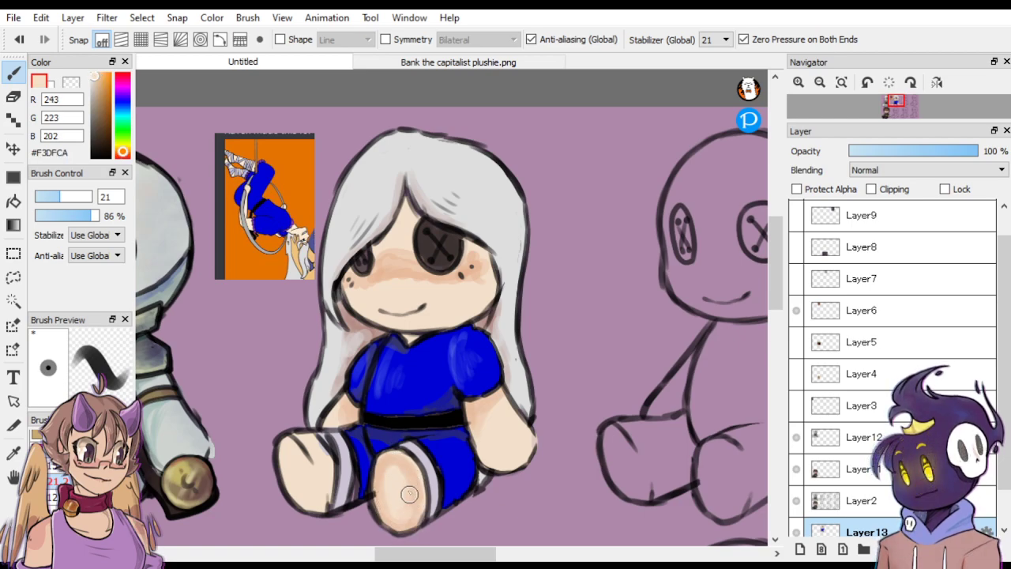
left_click(417, 482, "alt")
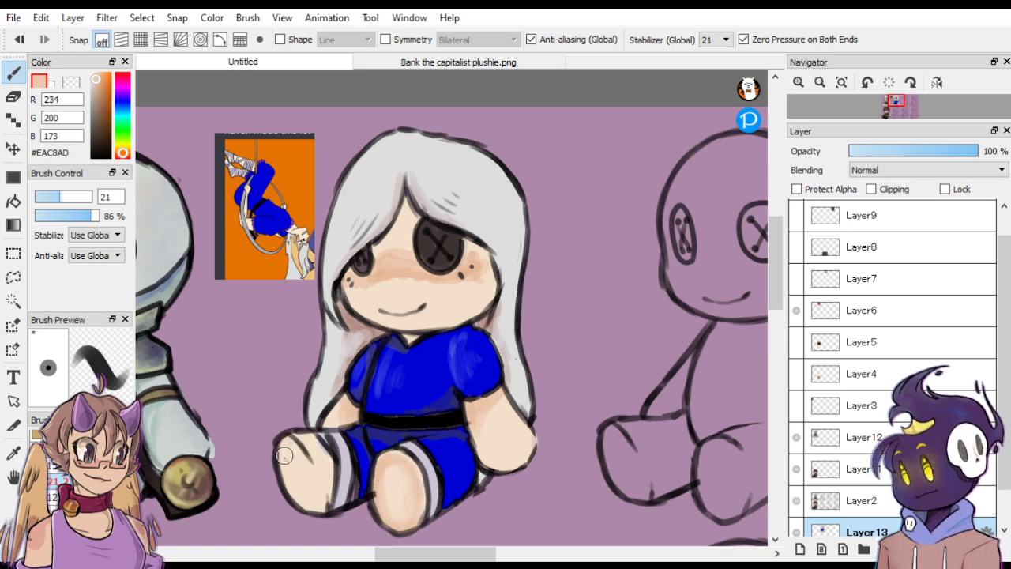
mouse_move(284, 455)
left_mouse_down()
mouse_move(320, 508)
mouse_move(293, 443)
mouse_move(320, 498)
mouse_move(303, 497)
mouse_move(328, 462)
left_mouse_up()
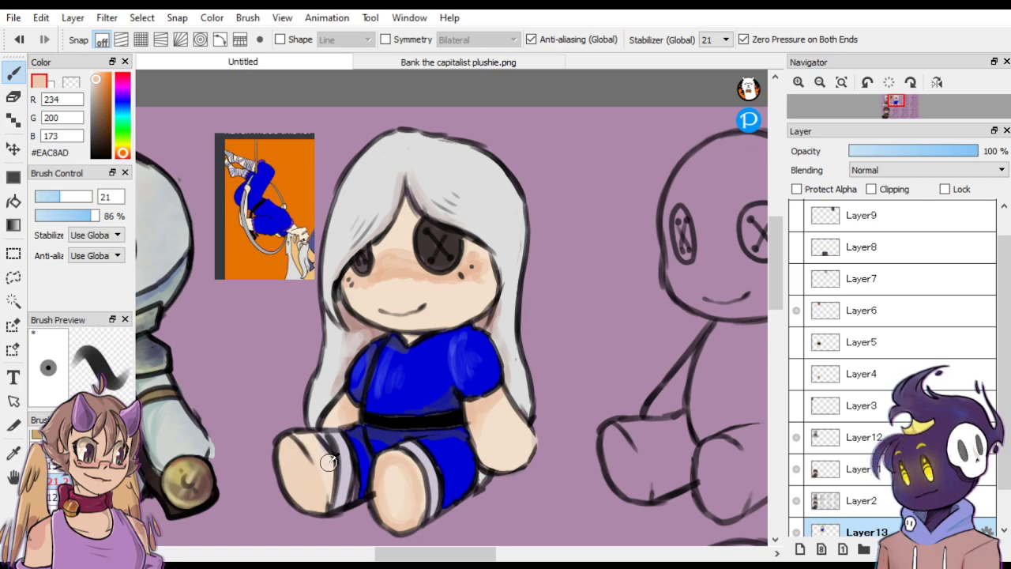
left_click(320, 478, "alt")
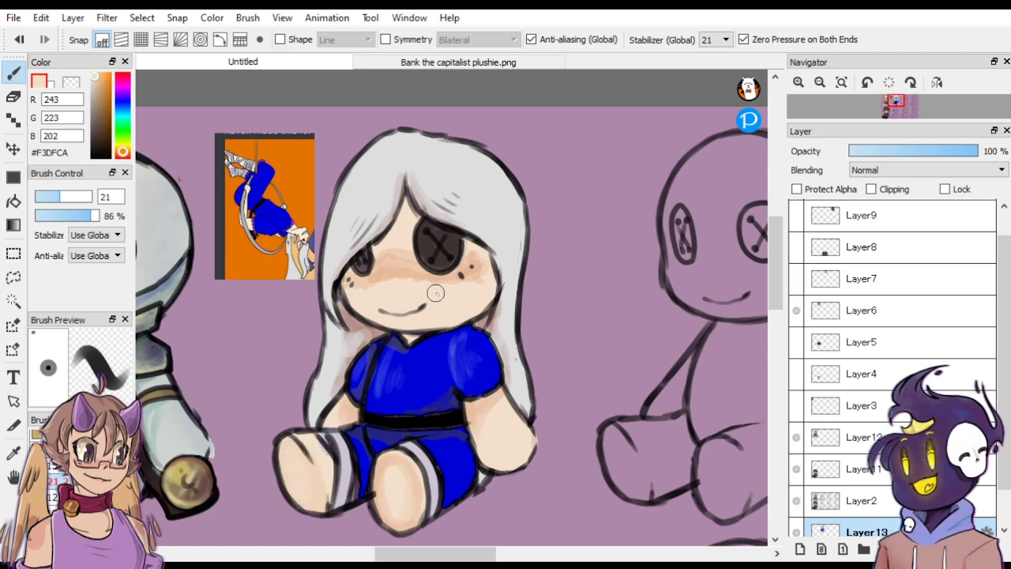
Lighten the larger button eye with grey-brown #6C645C on Layer13.
left_click(843, 502)
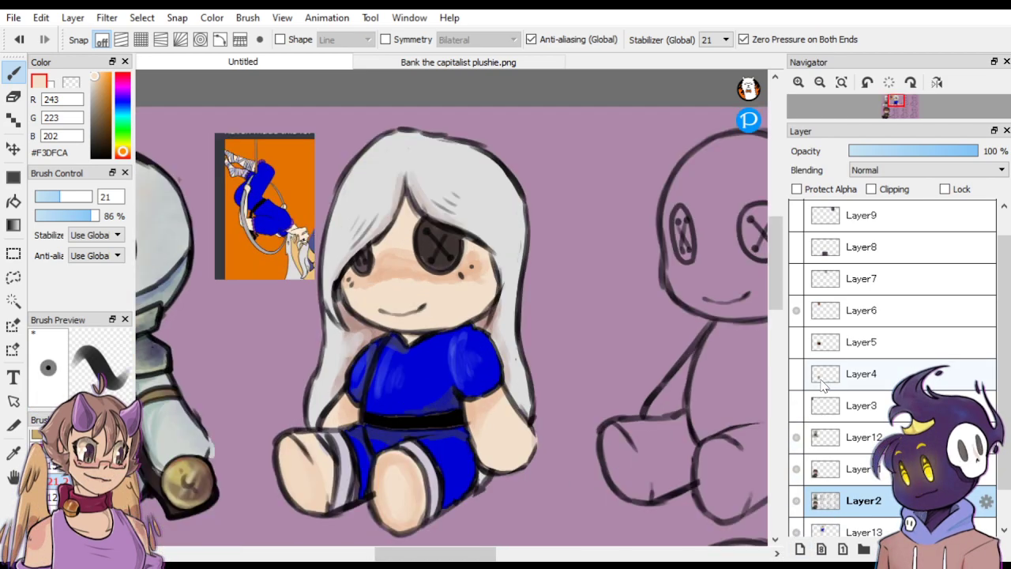
key("ctrl+plus")
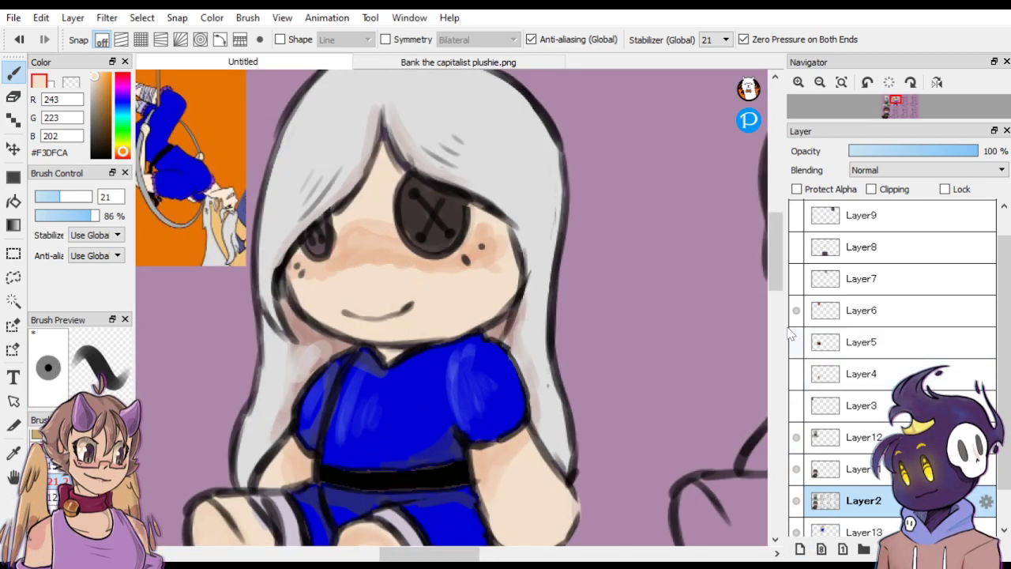
right_click(447, 213)
left_click(123, 151)
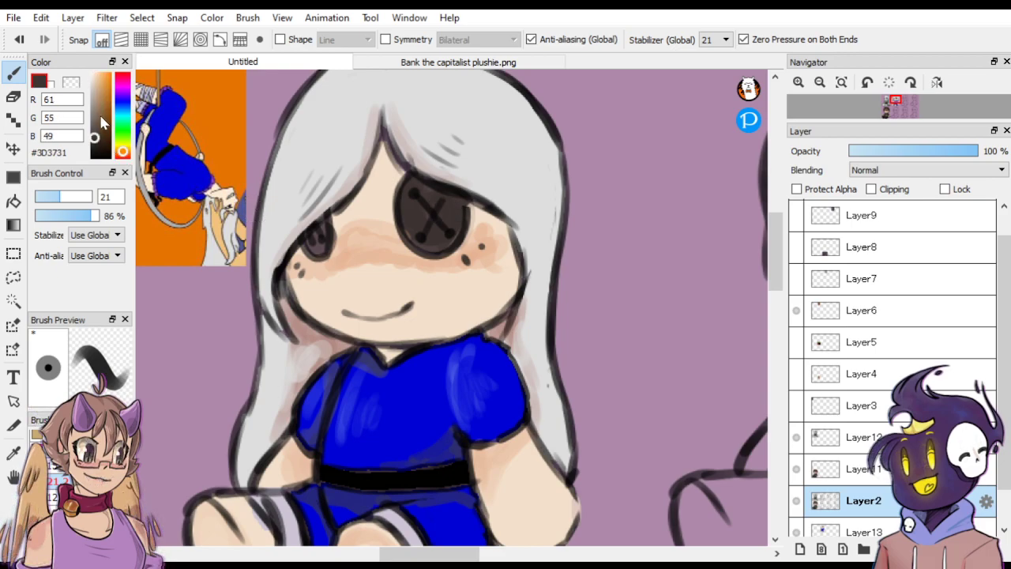
left_click(94, 122)
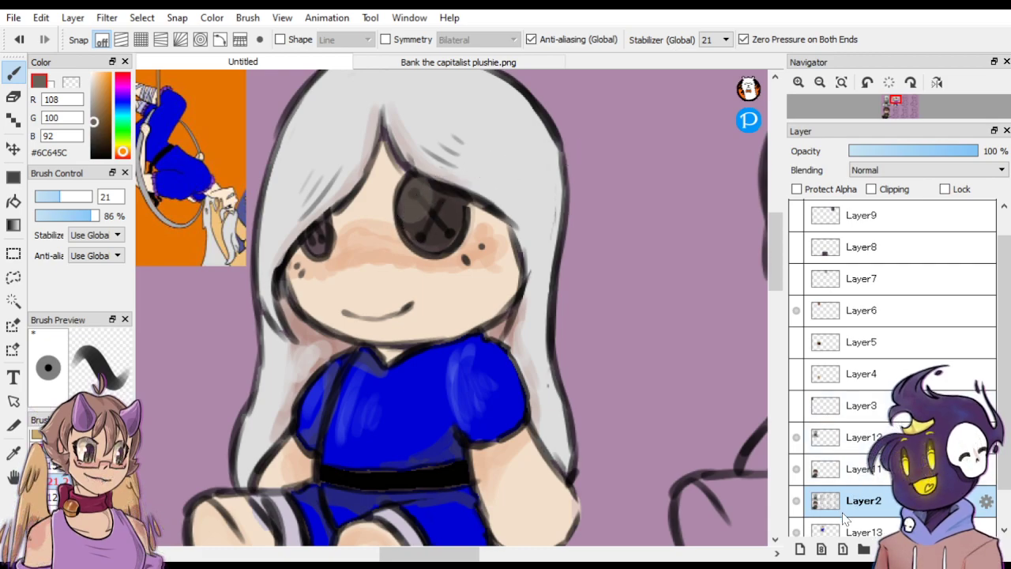
left_click(852, 529)
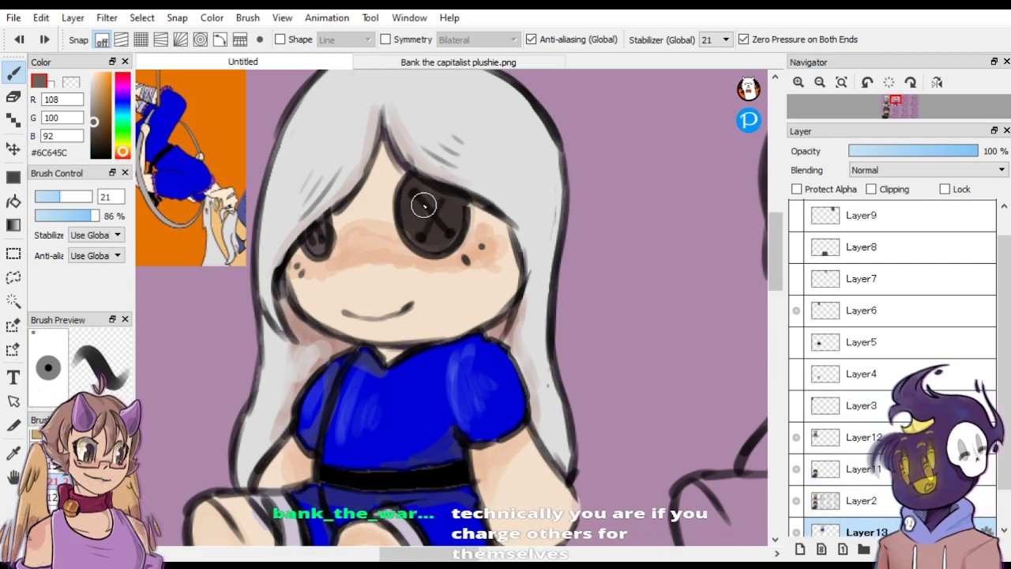
left_click_drag(415, 188, 410, 194)
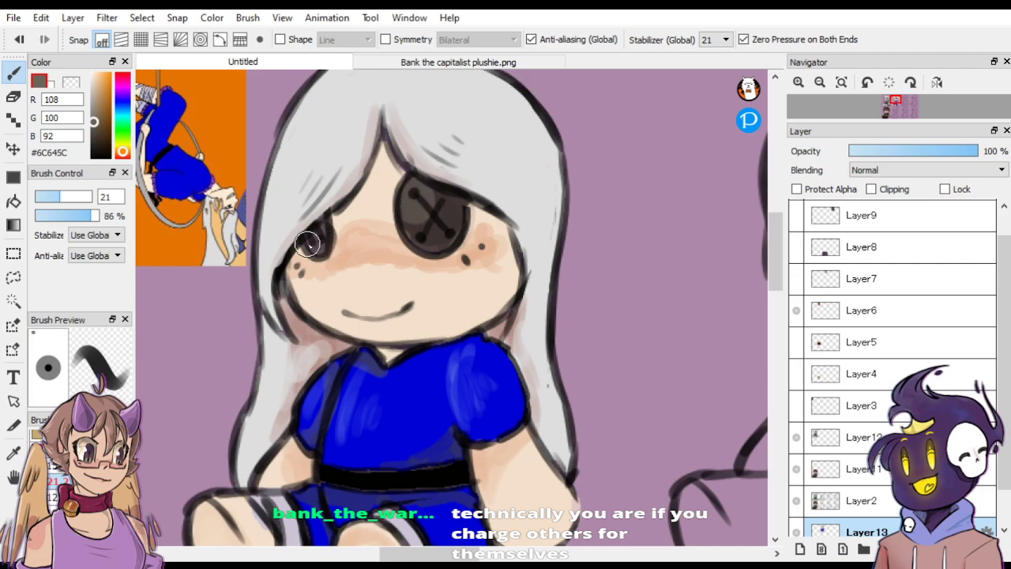
key("ctrl+z")
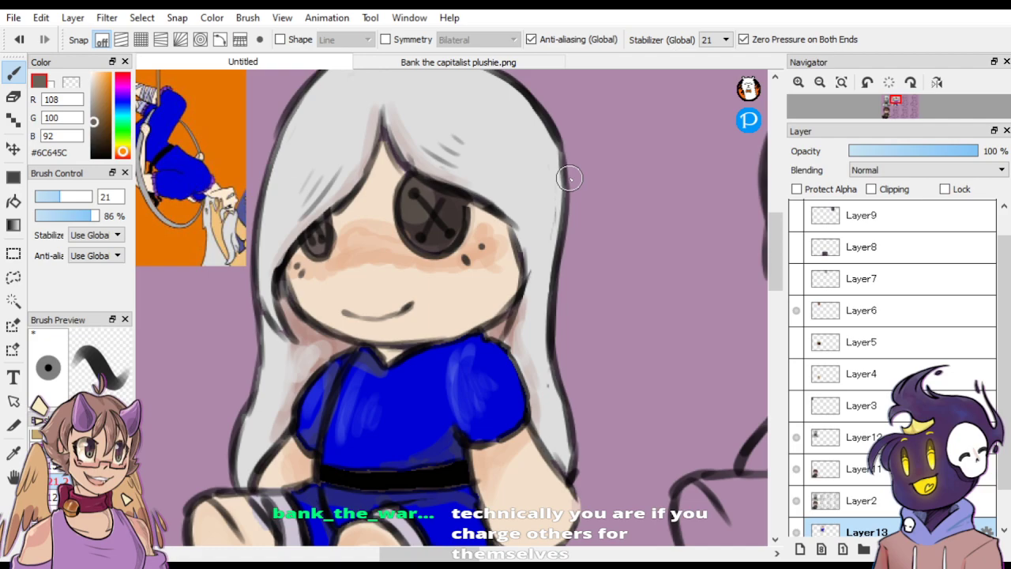
Hide Layer6, which holds the reference picture beside the long-haired plushie.
scroll(597, 235, "down", 4)
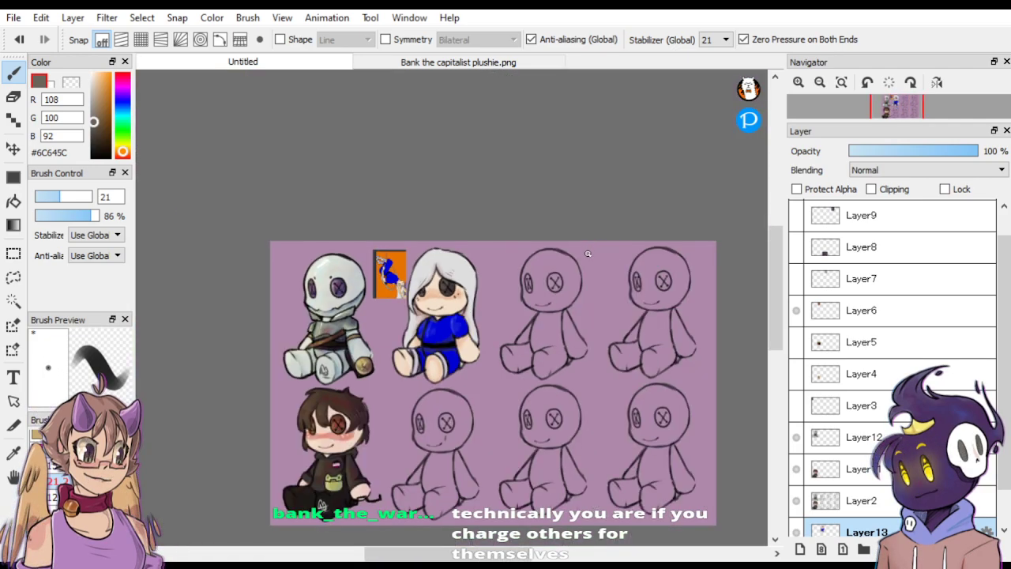
scroll(588, 253, "up", 4)
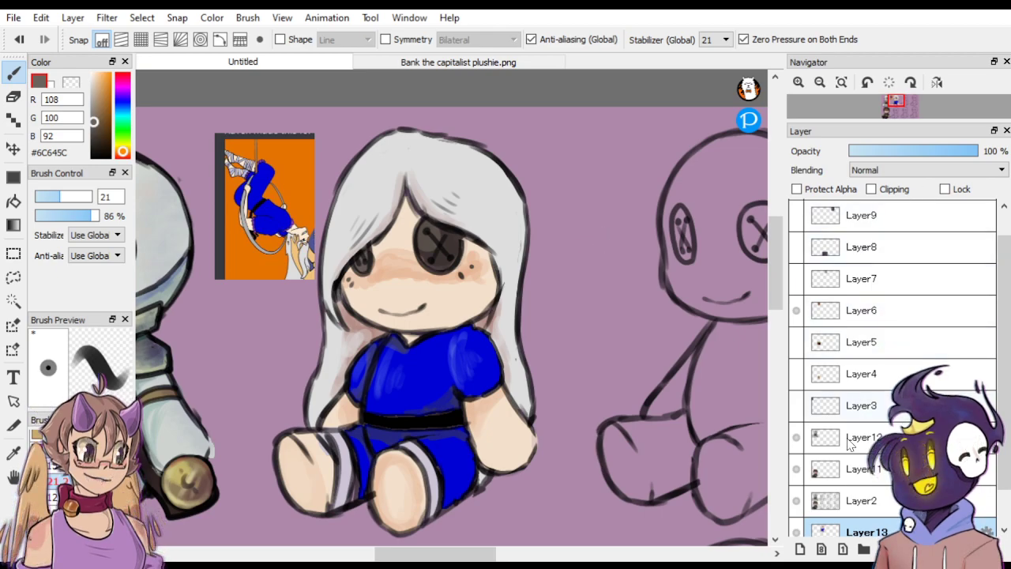
left_click(795, 436)
left_click(796, 437)
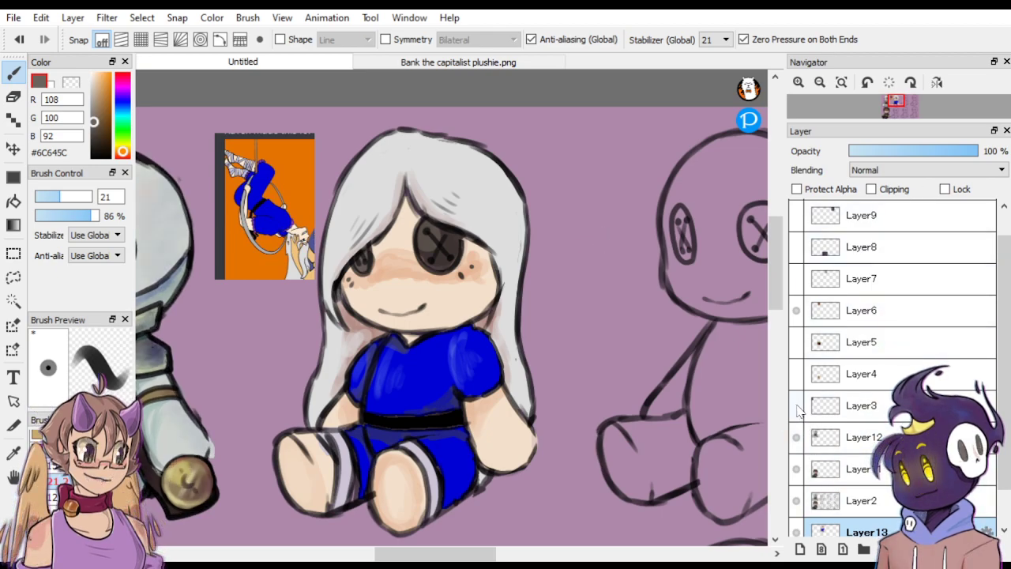
left_click(796, 310)
Examine the whole sheet of plushies and compare it with a close view of the long-haired one.
key("ctrl+minus")
key("ctrl+minus")
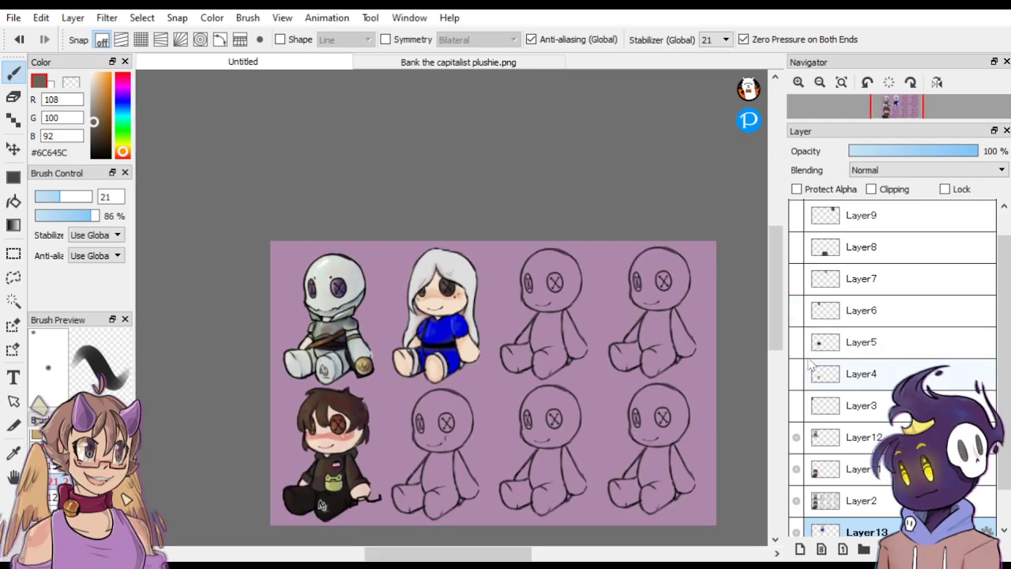
key("ctrl+plus")
key("ctrl+plus")
key("ctrl+minus")
key("ctrl+minus")
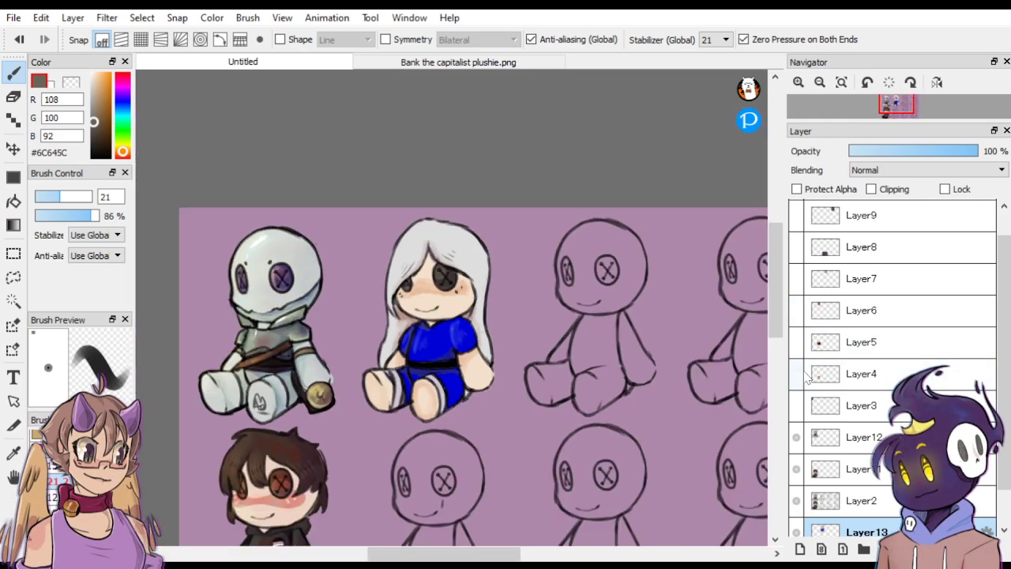
key("ctrl+minus")
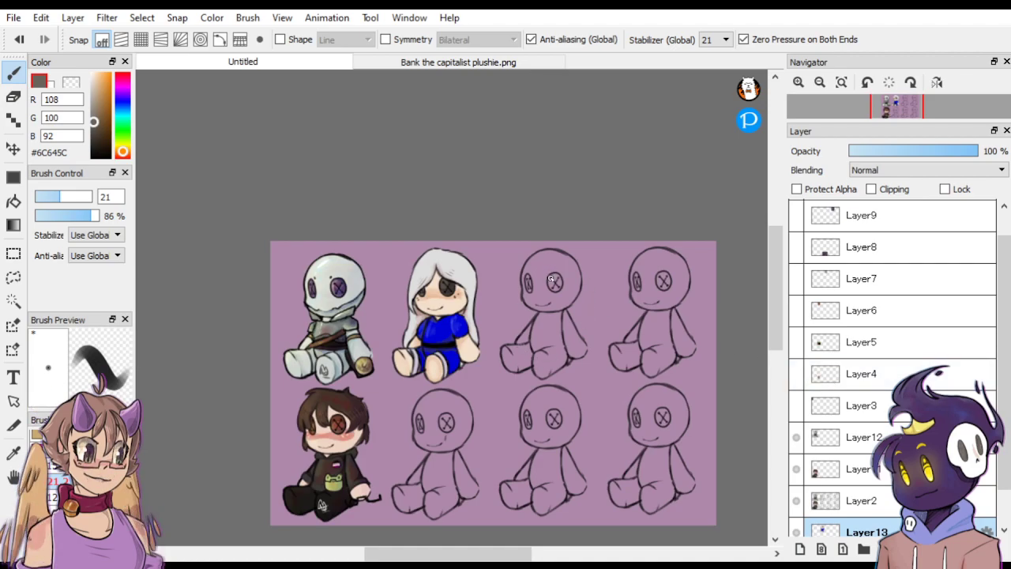
key("ctrl+Up")
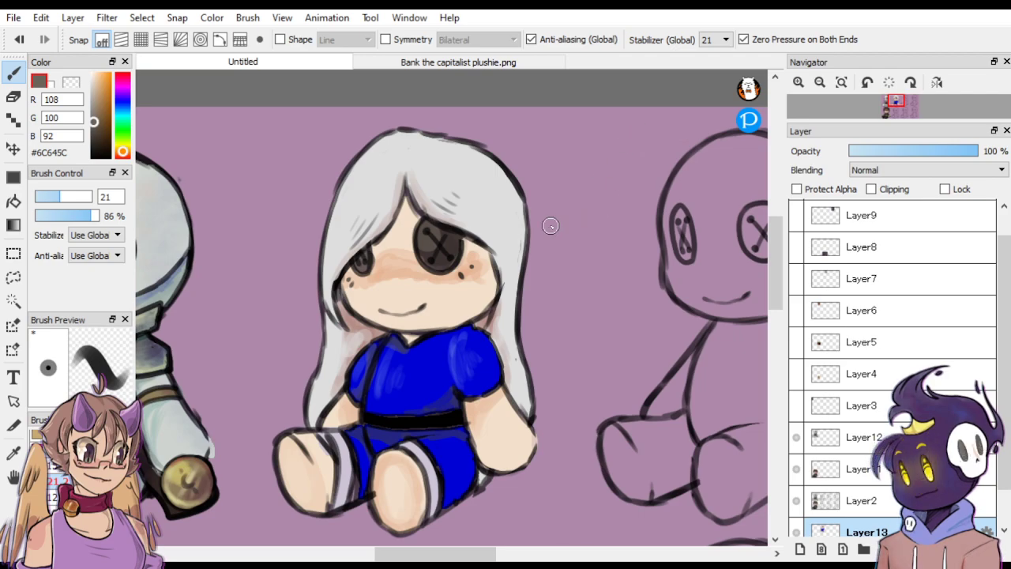
Shade hair strands on both sides of the parting with brown #A07D76 at brush size 21.
left_click(485, 196, "alt")
left_click(96, 105)
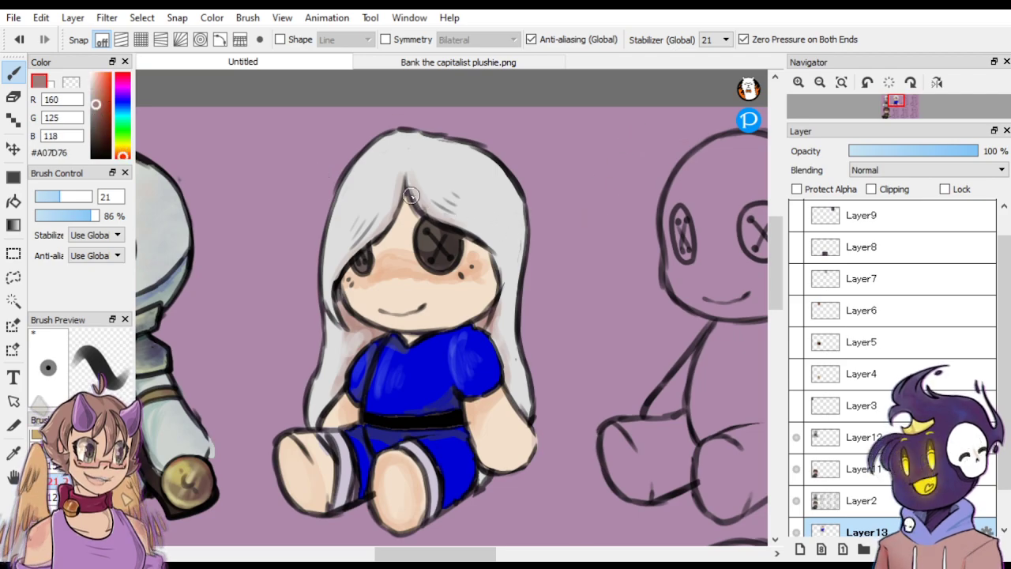
mouse_move(420, 190)
left_mouse_down()
mouse_move(475, 218)
mouse_move(440, 204)
mouse_move(436, 187)
mouse_move(489, 204)
mouse_move(461, 175)
mouse_move(498, 204)
mouse_move(466, 164)
mouse_move(513, 197)
left_mouse_up()
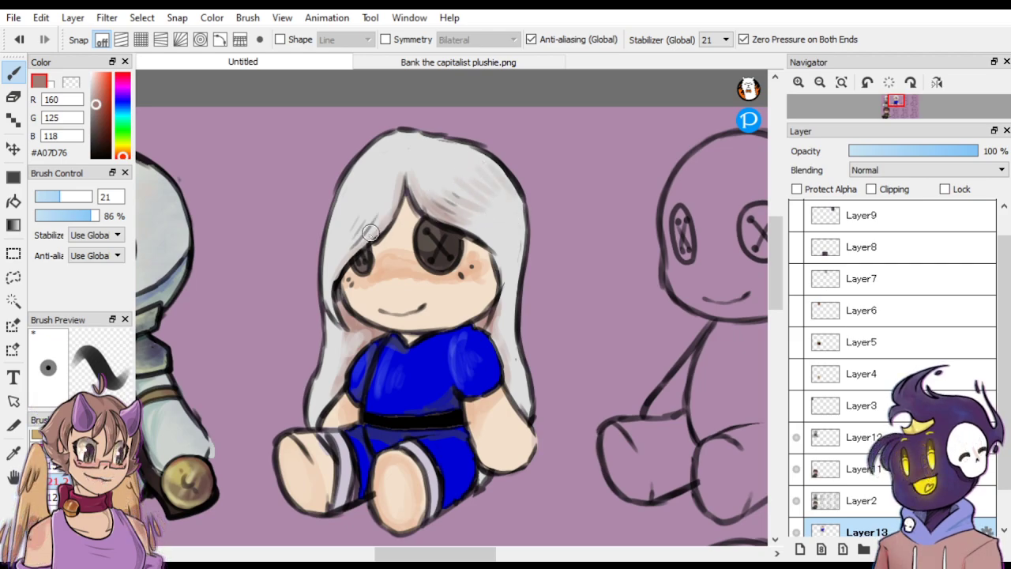
mouse_move(378, 208)
left_mouse_down()
mouse_move(340, 247)
mouse_move(361, 183)
mouse_move(337, 248)
left_mouse_up()
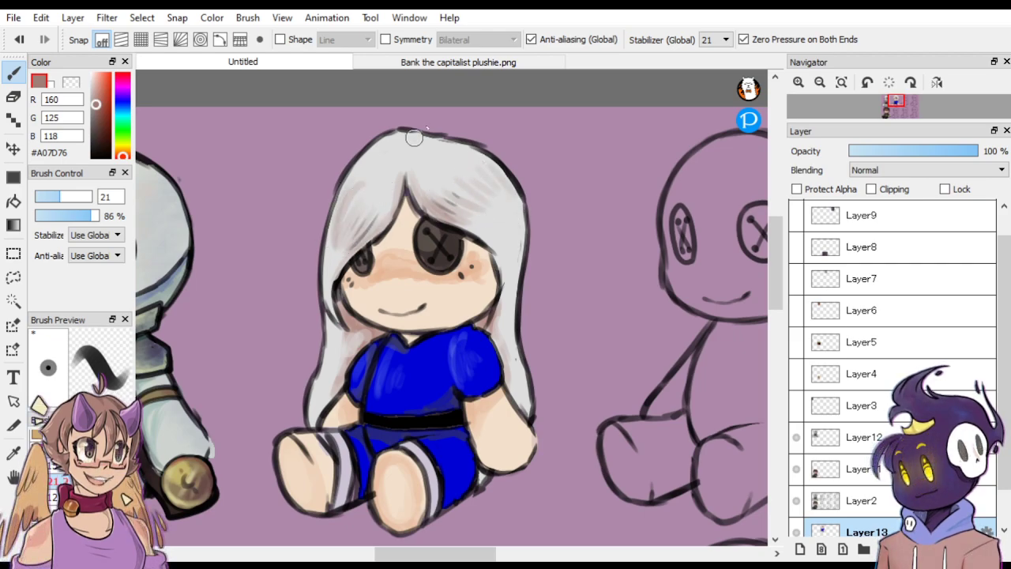
Add warm highlights to the hair and the blue shirt with cream #F1DFC4 at brush size 21.
right_click(390, 156)
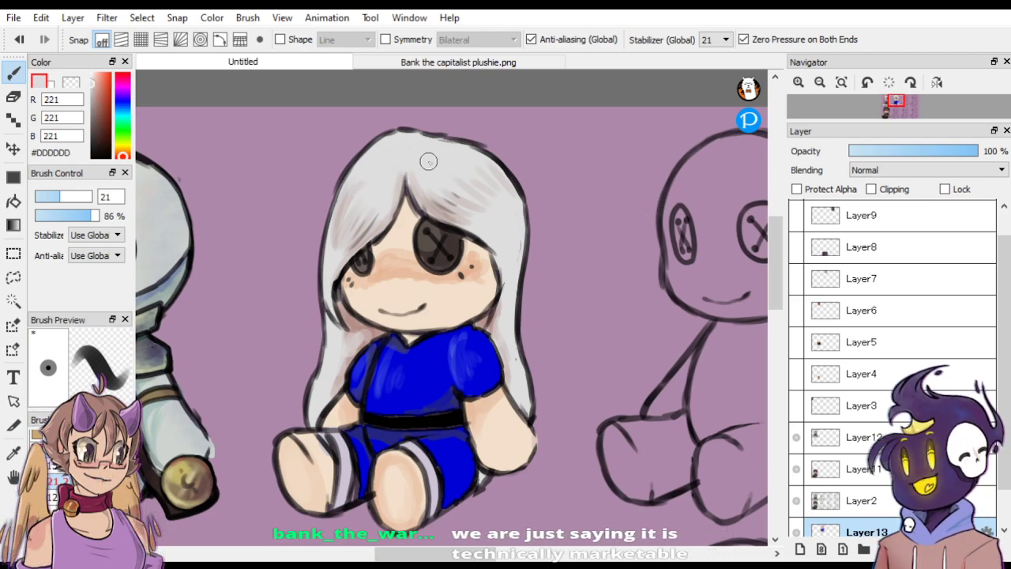
left_click(93, 75)
left_click(122, 151)
left_click(94, 77)
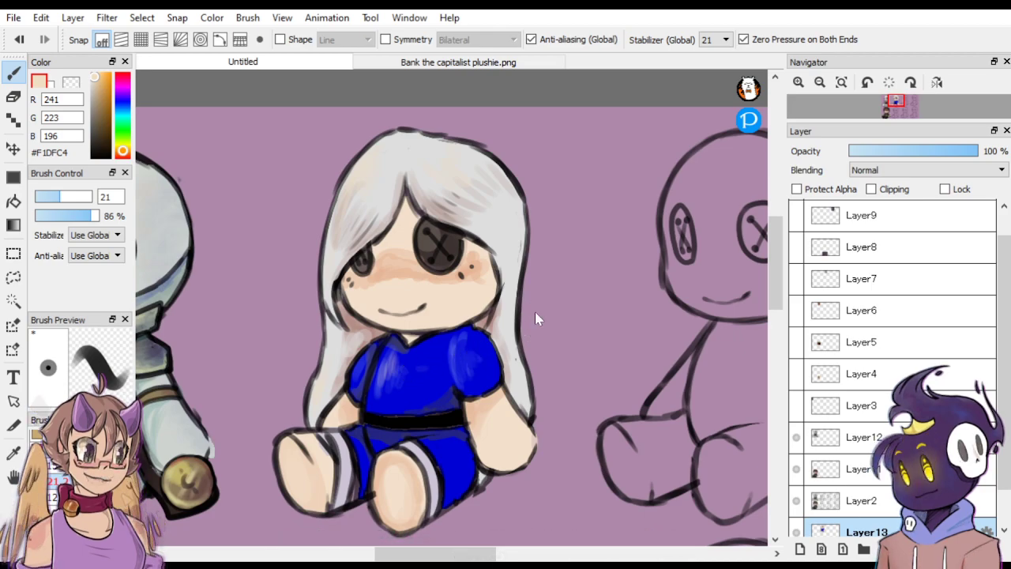
Check the long-haired plushie against the whole sheet and merge its Layer13 with Layer2.
scroll(689, 504, "down", 2)
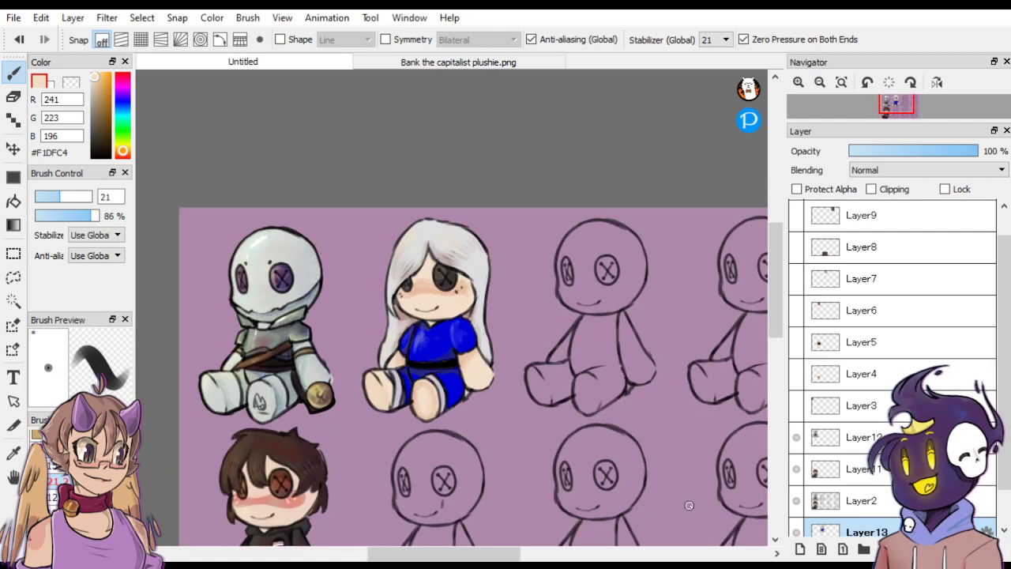
scroll(689, 505, "up", 2)
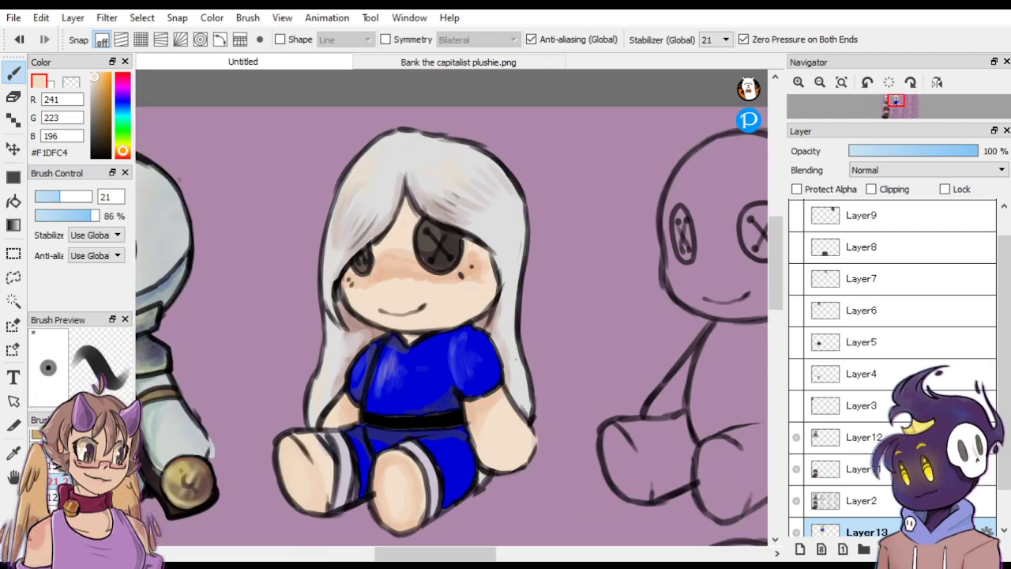
left_click(872, 500)
key("ctrl+e")
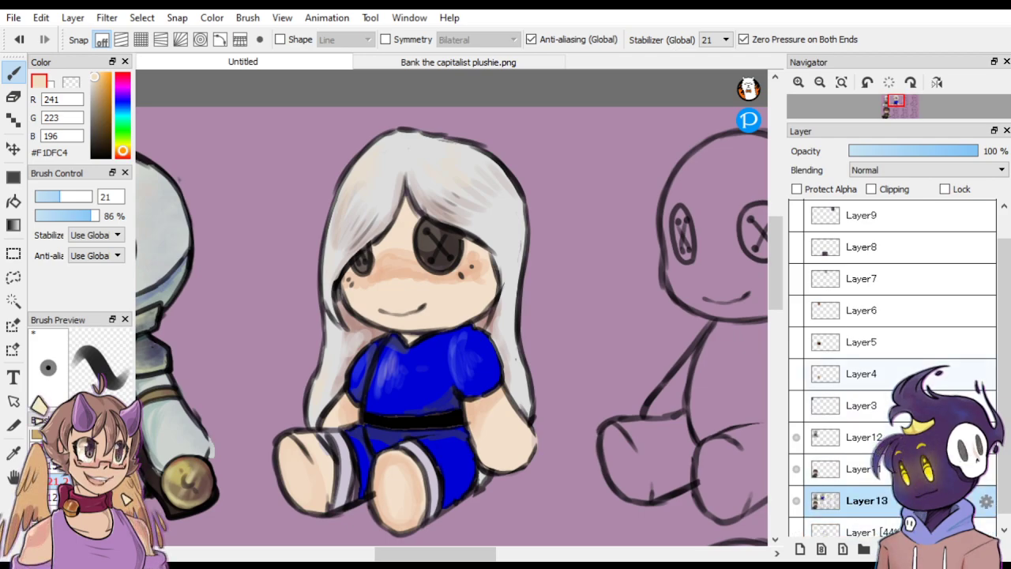
Copy the long-haired plushie in a rectangular selection and paste it into the "Bank the capitalist plushie.png" document.
key("ctrl+minus")
left_click(13, 254)
left_click_drag(343, 472, 527, 175)
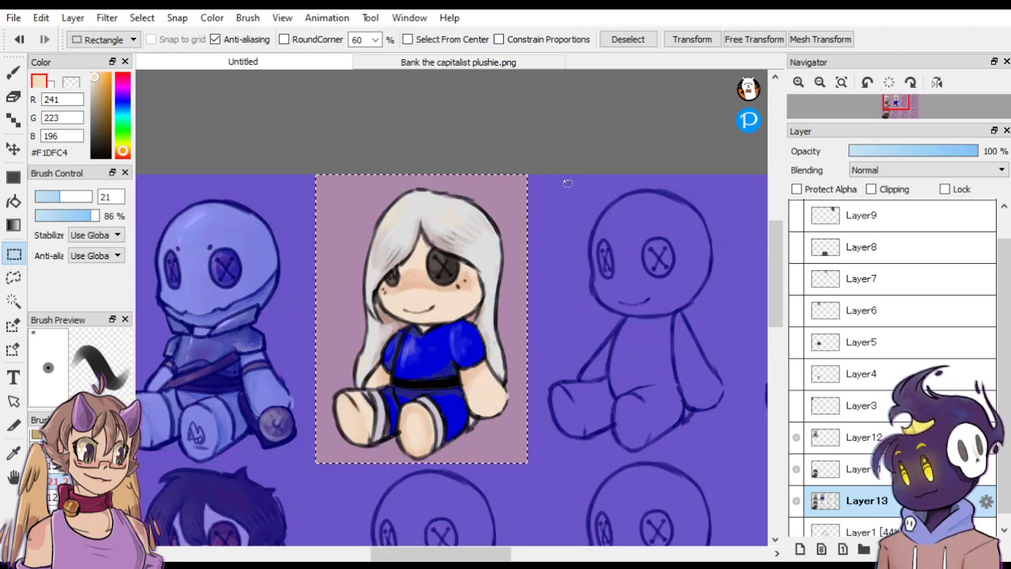
left_click(534, 63)
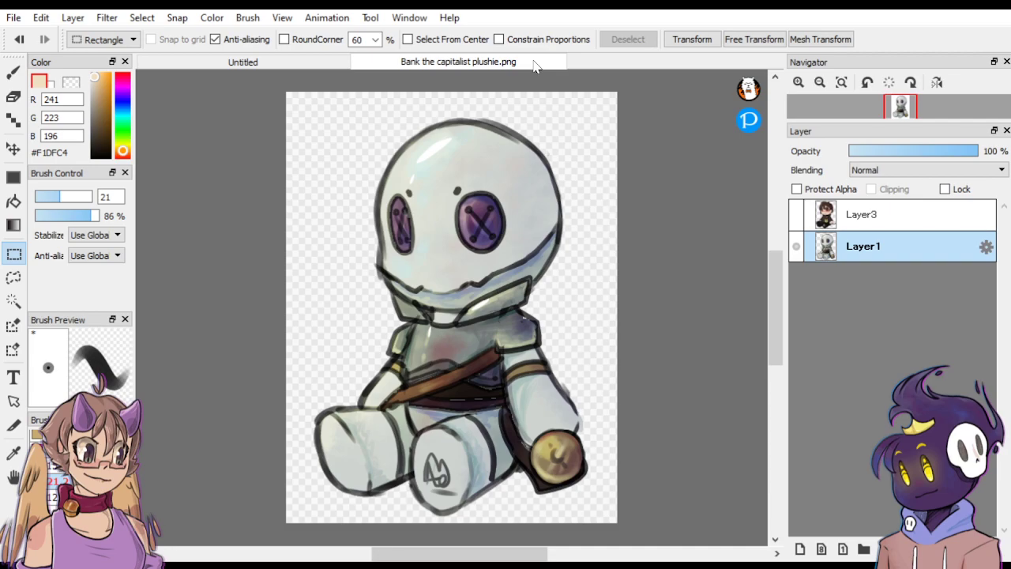
key("ctrl+v")
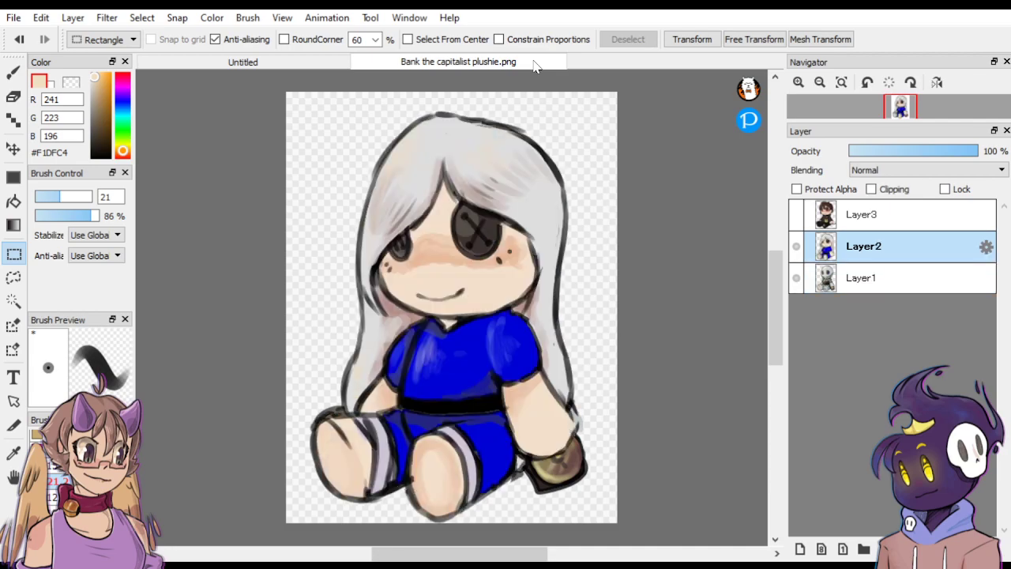
Hide Layer1 and add a new layer above the pasted plushie, clipped to it.
left_click(796, 279)
left_click(800, 548)
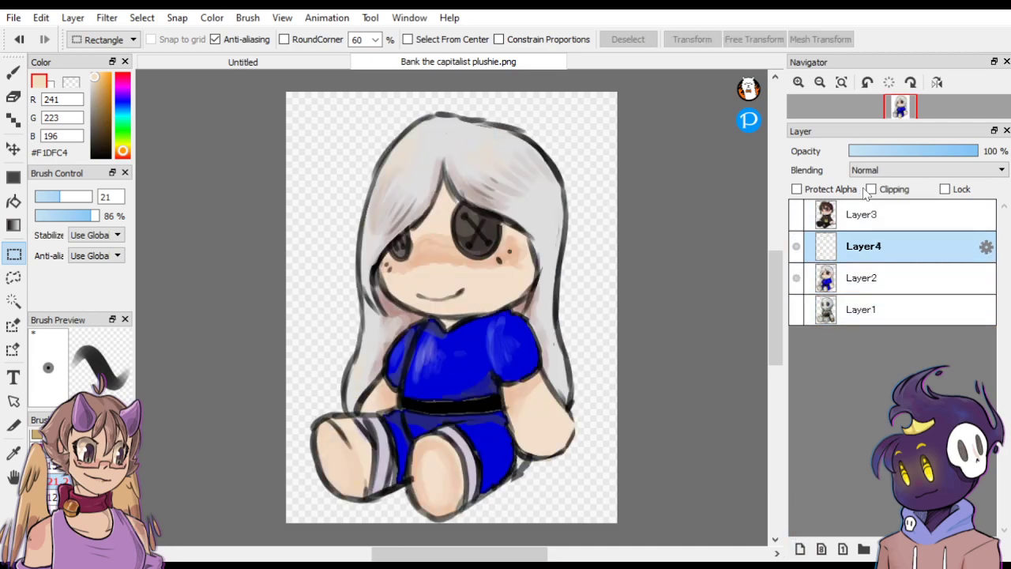
left_click(870, 189)
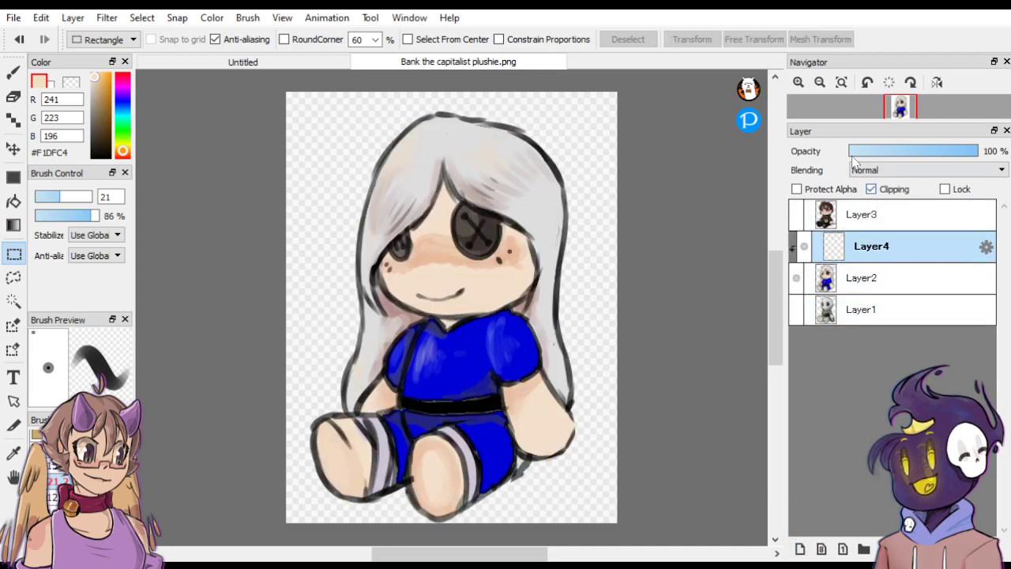
Paint purple #611A8B over the hair behind the plushie's shirt sleeve with the scatter brush at size 25.
left_click(122, 77)
left_click_drag(122, 106, 123, 92)
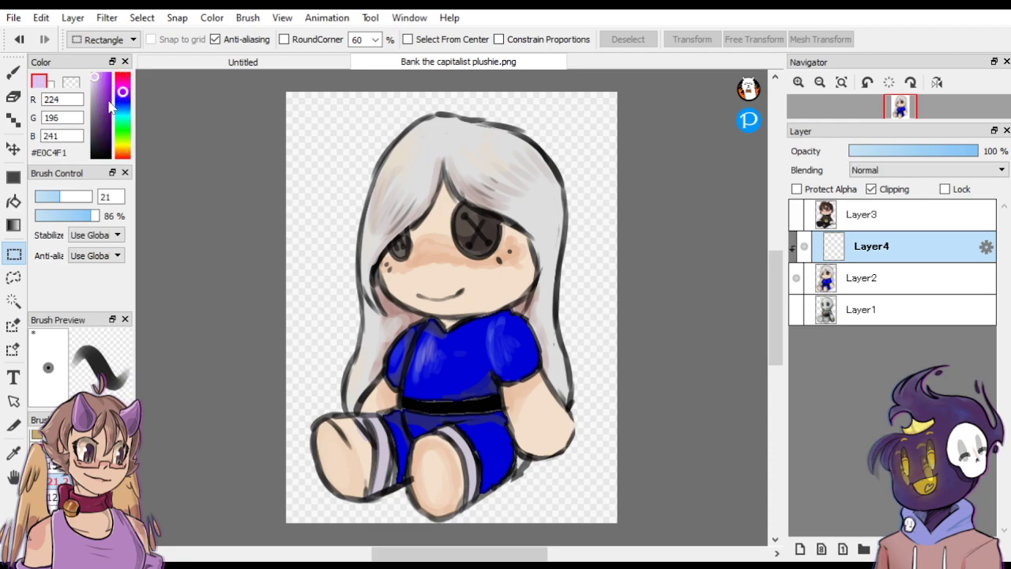
left_click(107, 112)
scroll(79, 466, "down", 3)
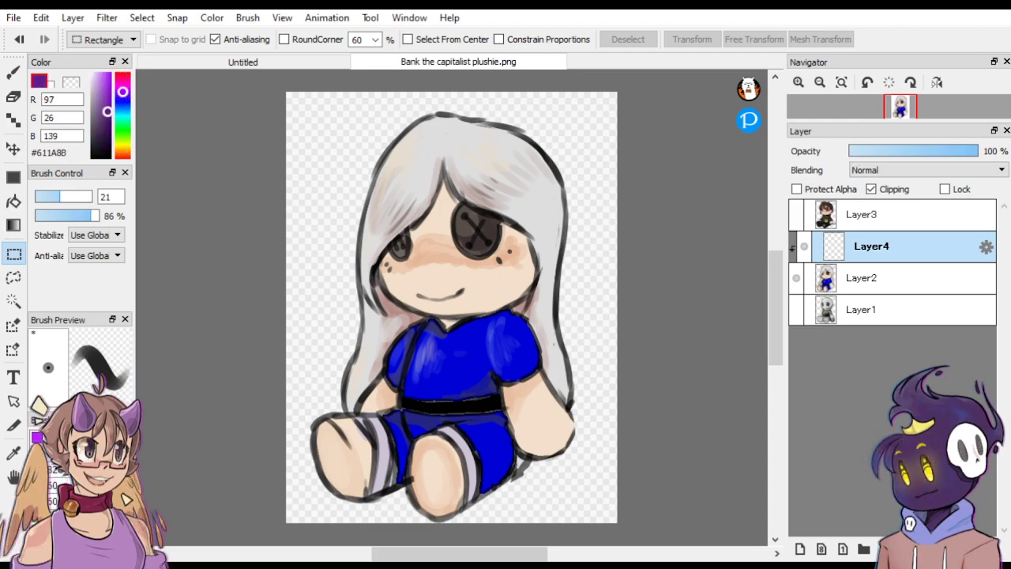
left_click(79, 452)
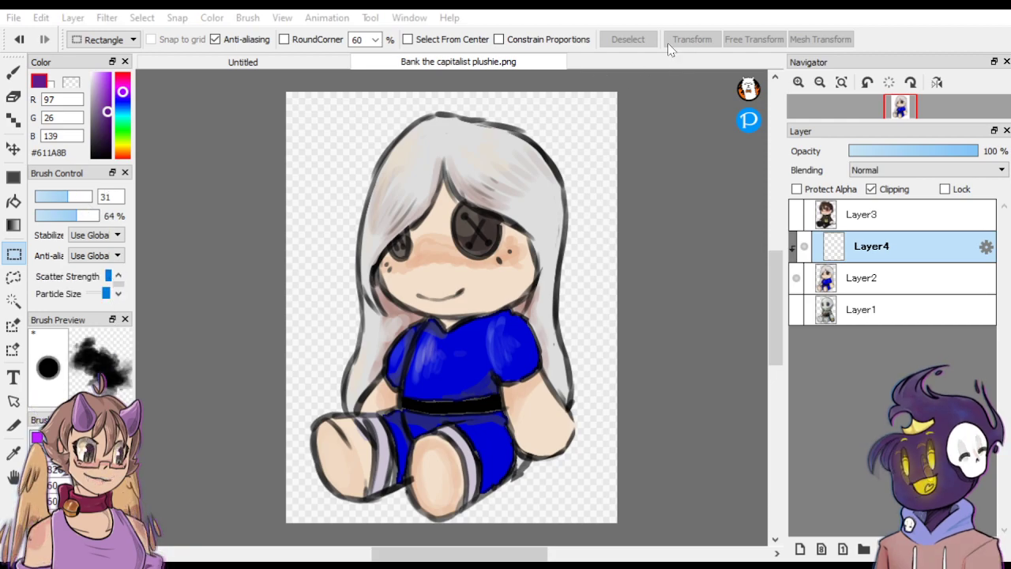
left_click(80, 197)
left_click_drag(530, 303, 525, 308)
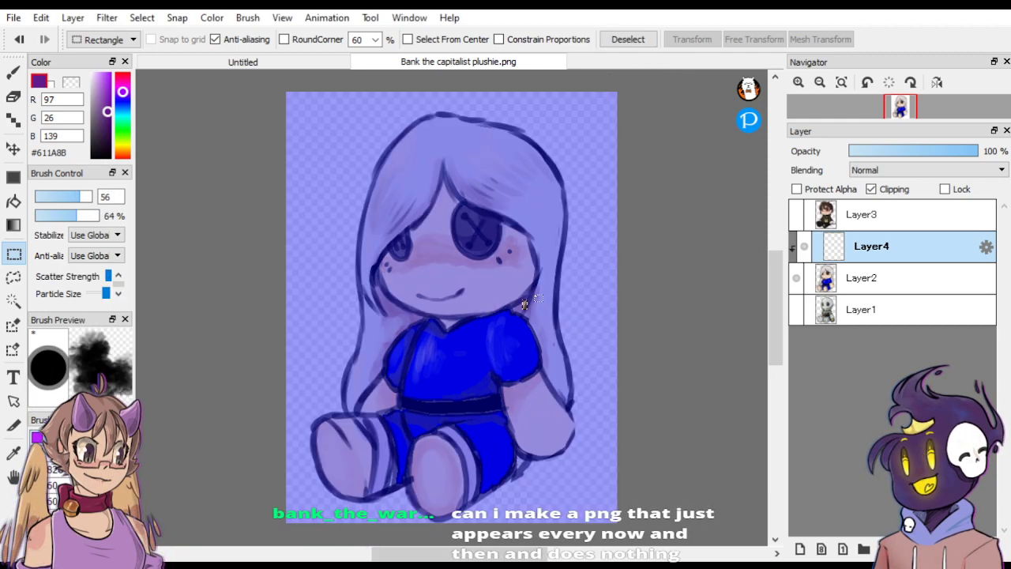
left_click(517, 270)
key("b")
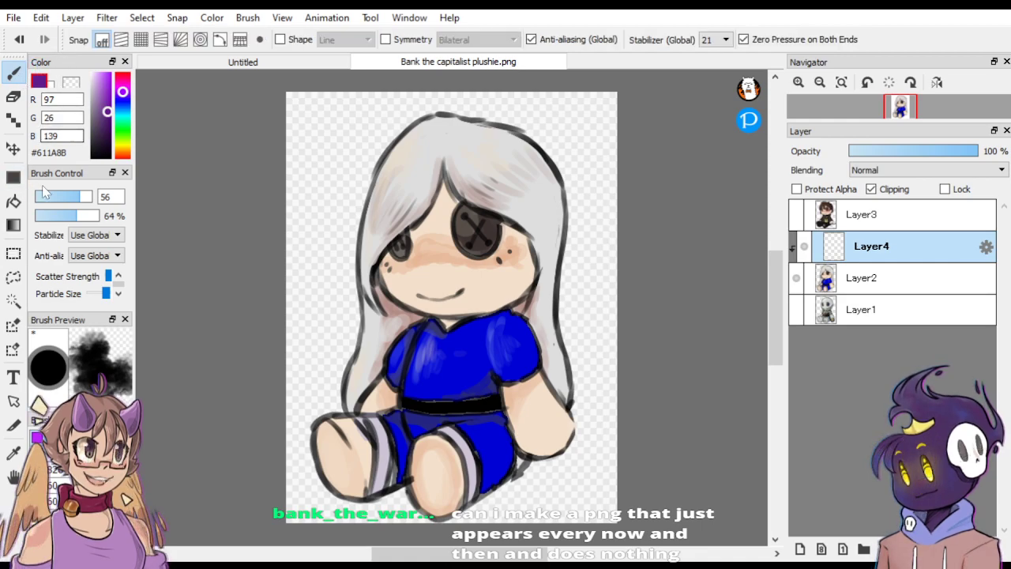
left_click(64, 196)
mouse_move(524, 303)
left_mouse_down()
mouse_move(541, 325)
mouse_move(533, 308)
mouse_move(546, 281)
mouse_move(549, 366)
mouse_move(543, 321)
mouse_move(564, 397)
mouse_move(548, 320)
left_mouse_up()
left_click_drag(559, 384, 547, 361)
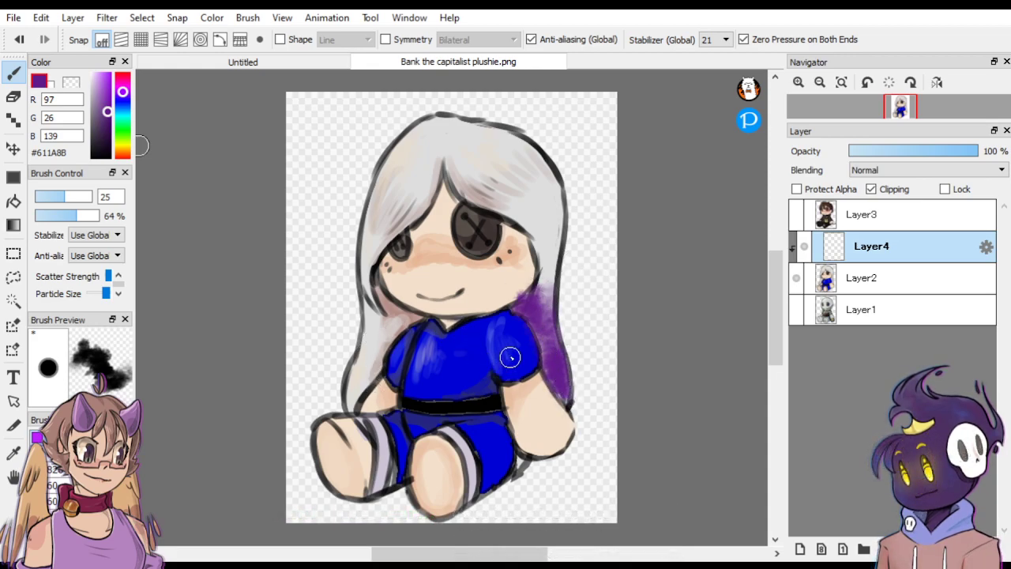
Add purple #611A8B shadow patches to the sleeve, hand, waist, legs, fringe edge and button eye.
mouse_move(517, 331)
left_mouse_down()
mouse_move(540, 358)
mouse_move(543, 387)
mouse_move(576, 326)
mouse_move(539, 385)
mouse_move(580, 434)
left_mouse_up()
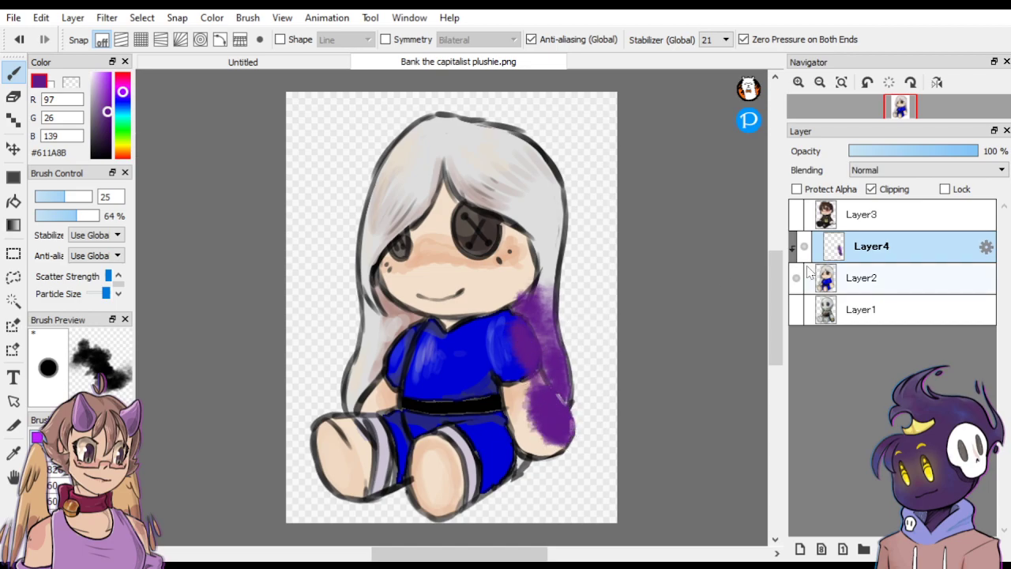
mouse_move(505, 458)
left_mouse_down()
mouse_move(460, 496)
mouse_move(451, 489)
mouse_move(473, 457)
mouse_move(464, 478)
left_mouse_up()
mouse_move(496, 402)
left_mouse_down()
mouse_move(479, 402)
mouse_move(488, 385)
left_mouse_up()
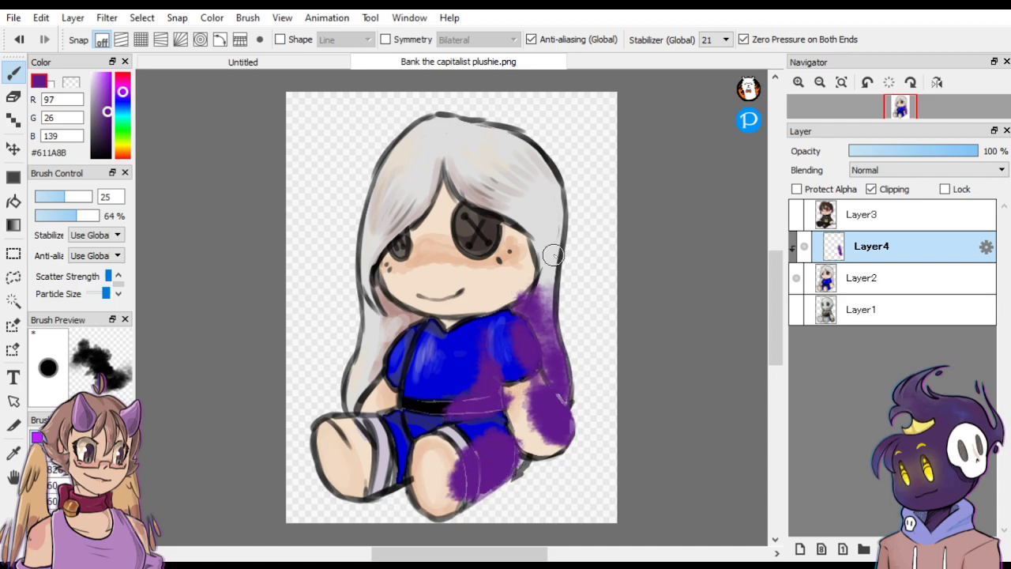
left_click_drag(440, 186, 392, 280)
mouse_move(466, 201)
left_mouse_down()
mouse_move(496, 224)
mouse_move(473, 251)
left_mouse_up()
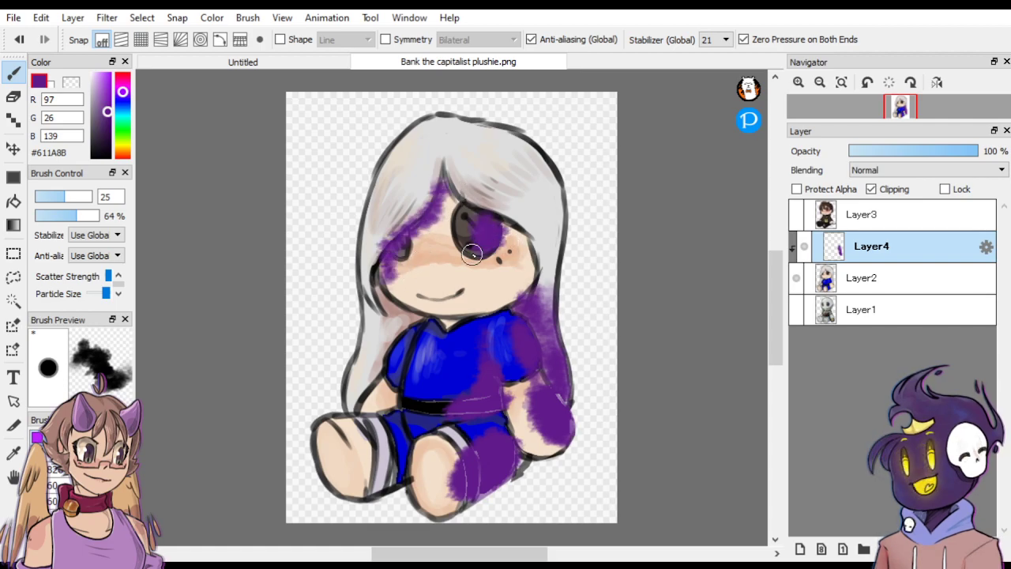
mouse_move(404, 484)
left_mouse_down()
mouse_move(387, 461)
mouse_move(359, 482)
mouse_move(393, 468)
mouse_move(390, 486)
mouse_move(365, 496)
left_mouse_up()
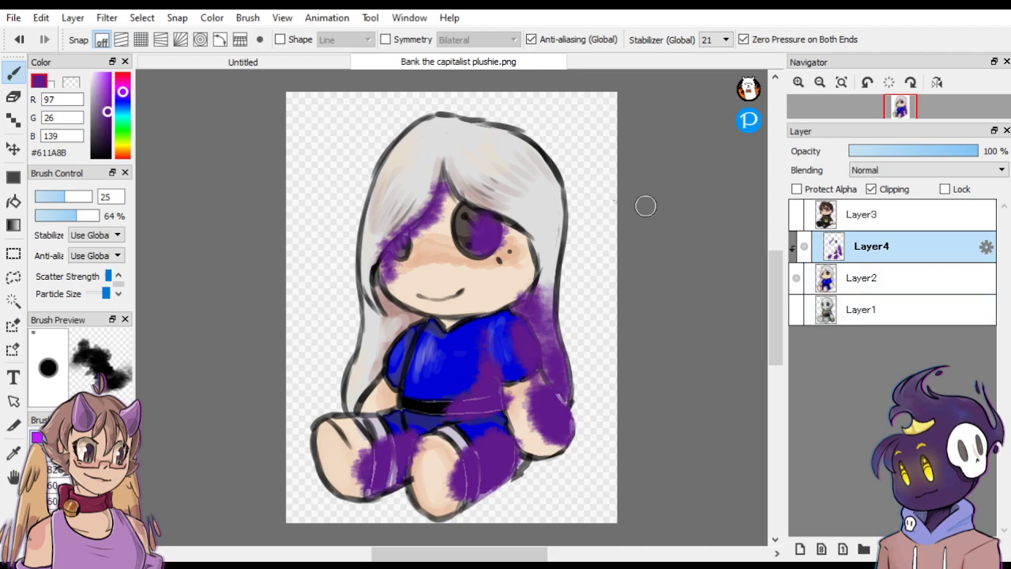
Paint yellow #EAD445 light patches on the hair, button eye, shirt, arm and both feet at brush size 25.
left_click(122, 103)
left_click_drag(100, 84, 104, 83)
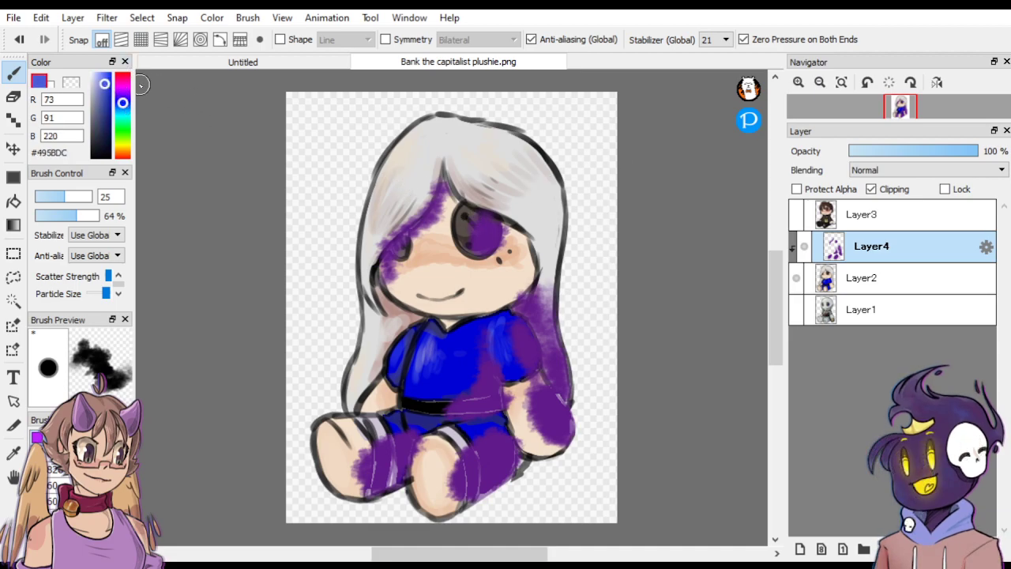
left_click_drag(123, 119, 123, 151)
left_click_drag(107, 85, 105, 80)
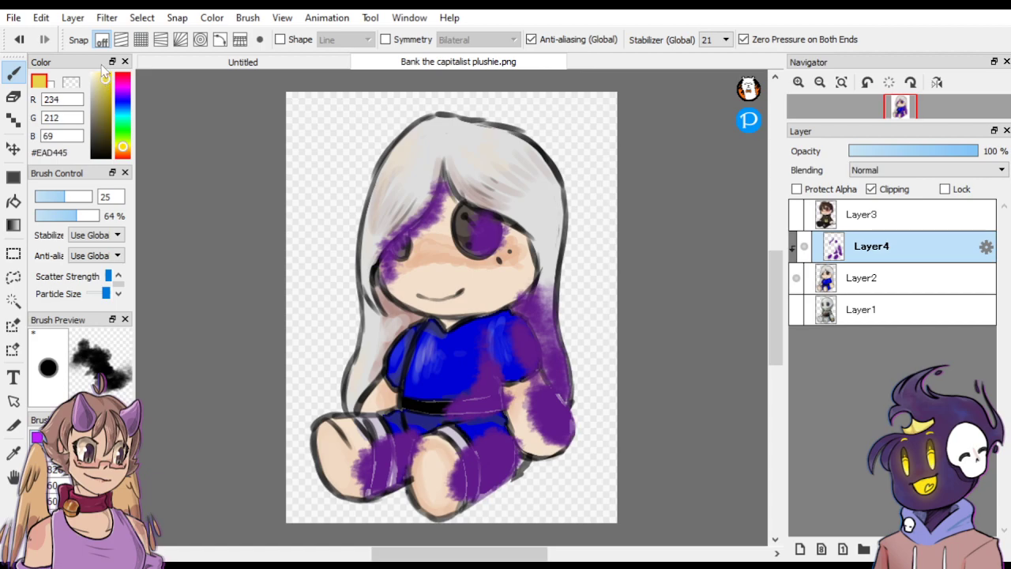
left_click_drag(413, 131, 380, 191)
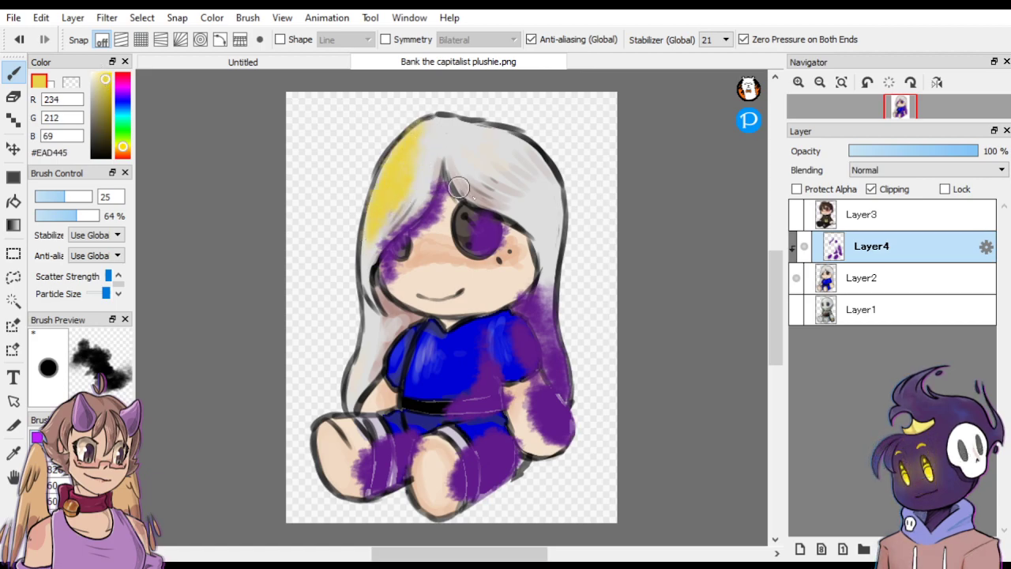
left_click_drag(469, 210, 462, 220)
mouse_move(373, 334)
left_mouse_down()
mouse_move(426, 350)
mouse_move(414, 374)
mouse_move(429, 339)
mouse_move(410, 328)
mouse_move(365, 402)
left_mouse_up()
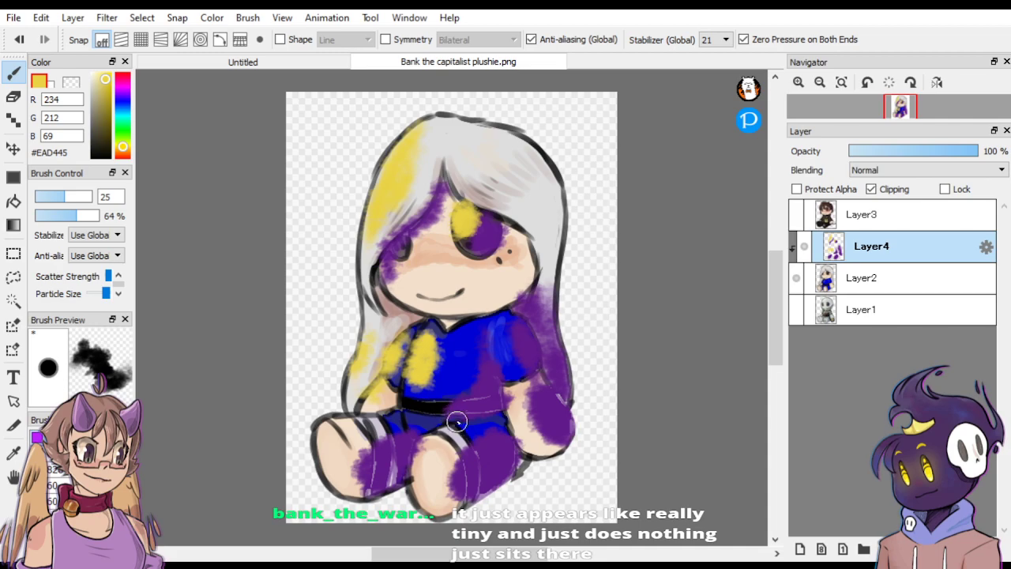
mouse_move(463, 433)
left_mouse_down()
mouse_move(438, 434)
mouse_move(416, 478)
mouse_move(429, 443)
mouse_move(427, 499)
mouse_move(416, 495)
mouse_move(438, 444)
mouse_move(439, 474)
left_mouse_up()
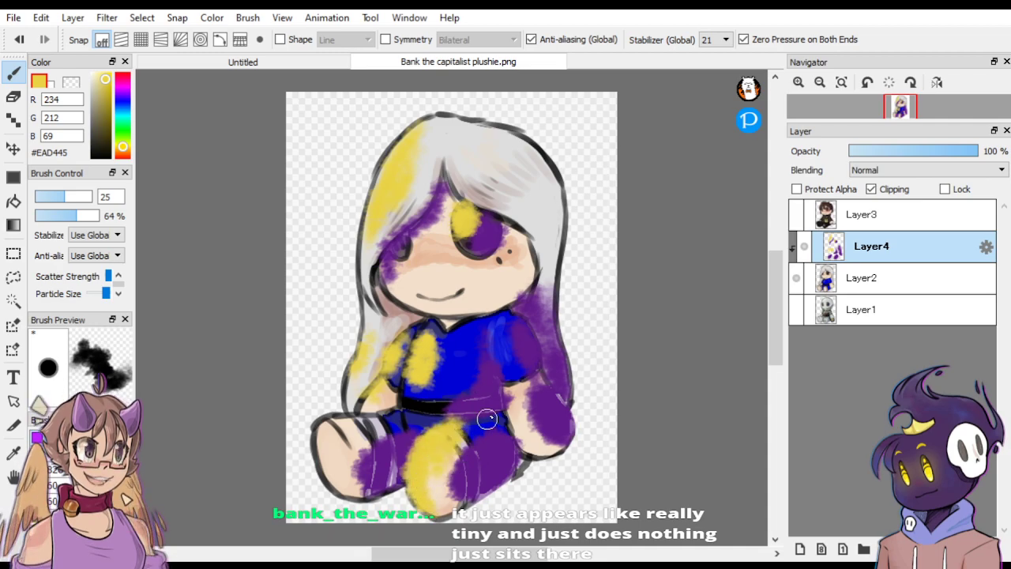
mouse_move(368, 419)
left_mouse_down()
mouse_move(328, 469)
mouse_move(361, 422)
mouse_move(393, 419)
mouse_move(354, 459)
mouse_move(414, 410)
left_mouse_up()
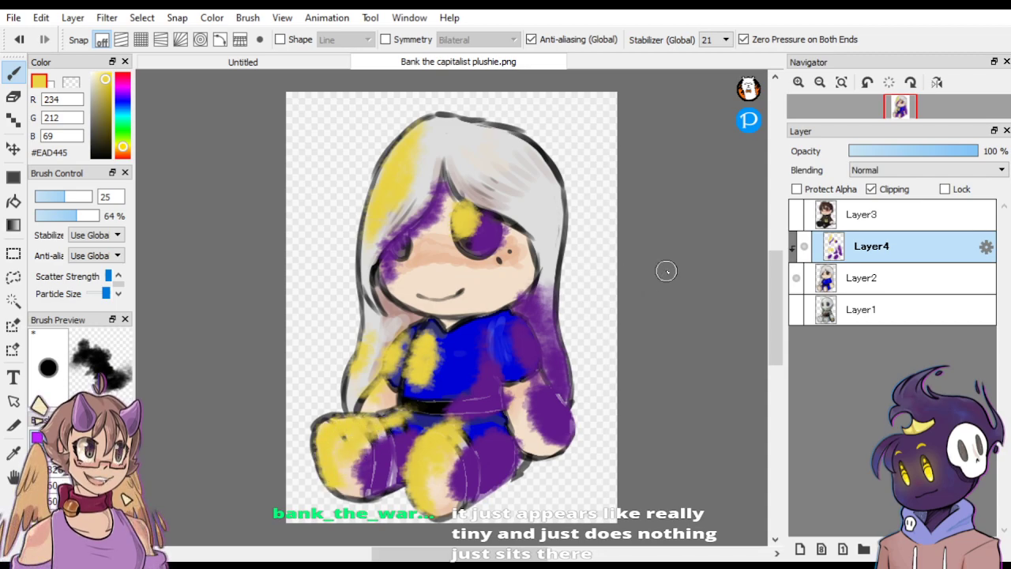
Paint red #B24242 between the yellow and purple patches on the face, hair, shirt, arm and legs at brush size 39.
left_click(122, 73)
left_click(105, 100)
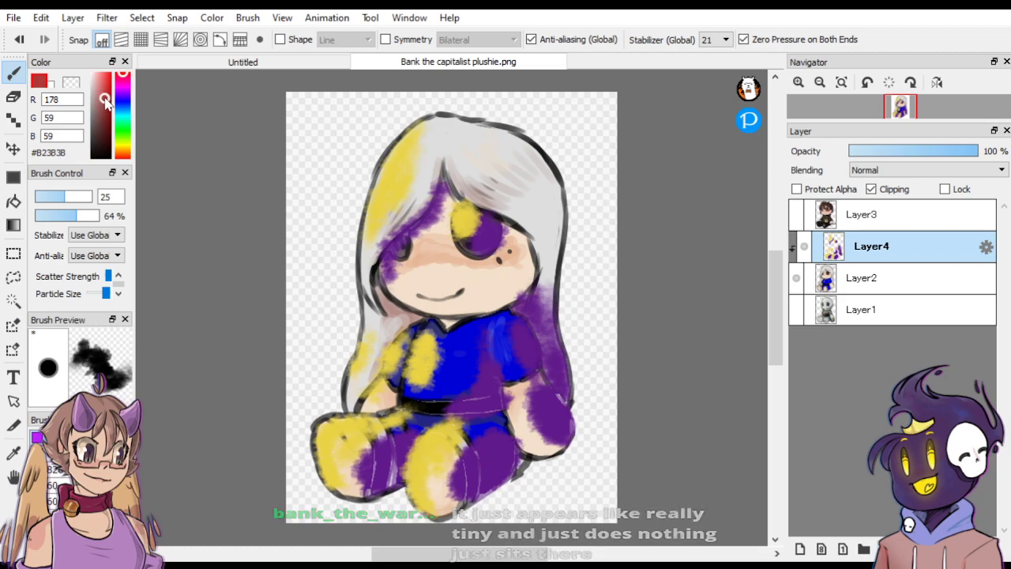
left_click(103, 98)
left_click(72, 195)
mouse_move(479, 229)
left_mouse_down()
mouse_move(434, 217)
mouse_move(445, 198)
mouse_move(409, 244)
mouse_move(395, 288)
left_mouse_up()
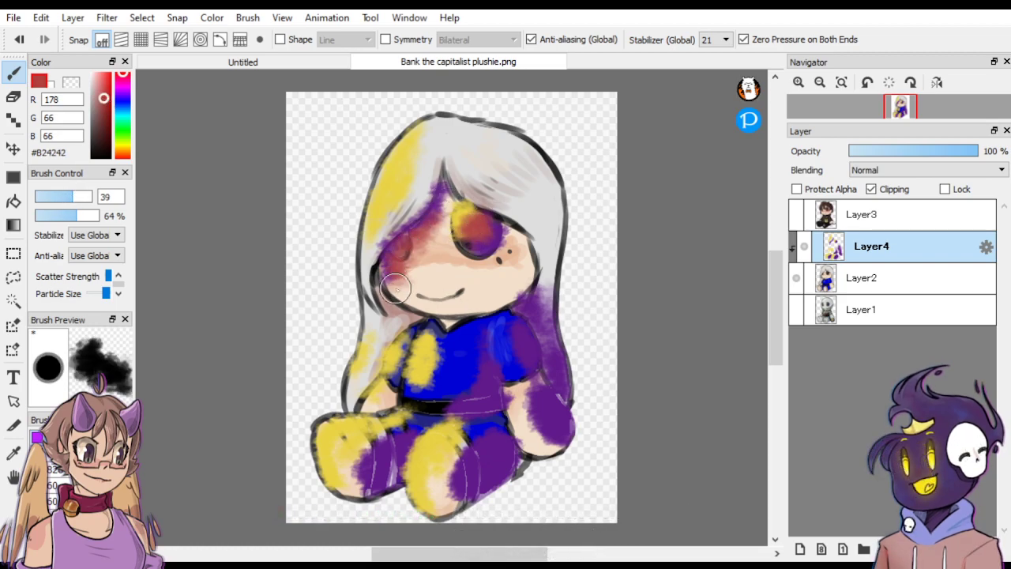
mouse_move(381, 236)
left_mouse_down()
mouse_move(412, 174)
mouse_move(427, 176)
left_mouse_up()
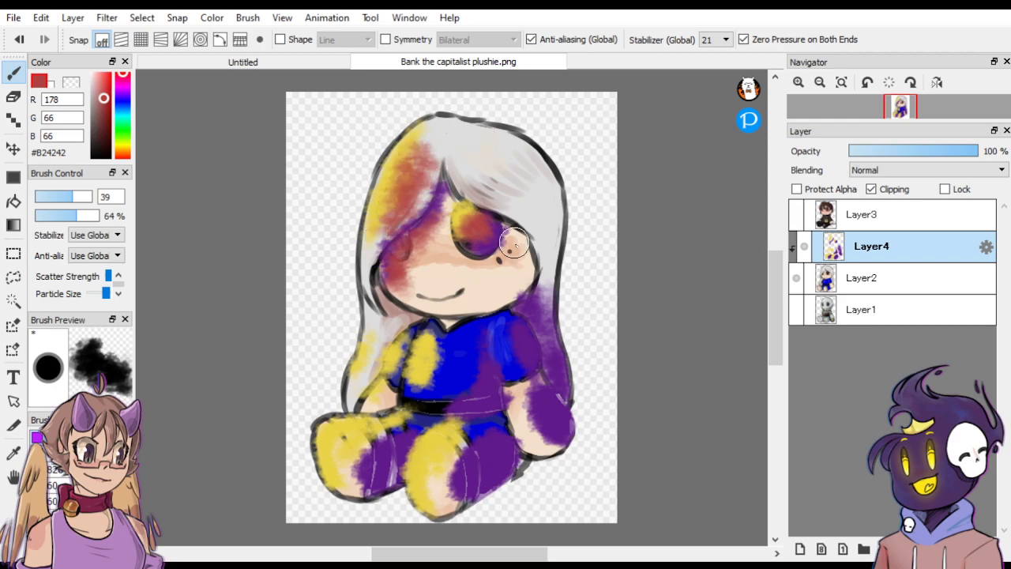
left_click_drag(522, 378, 554, 430)
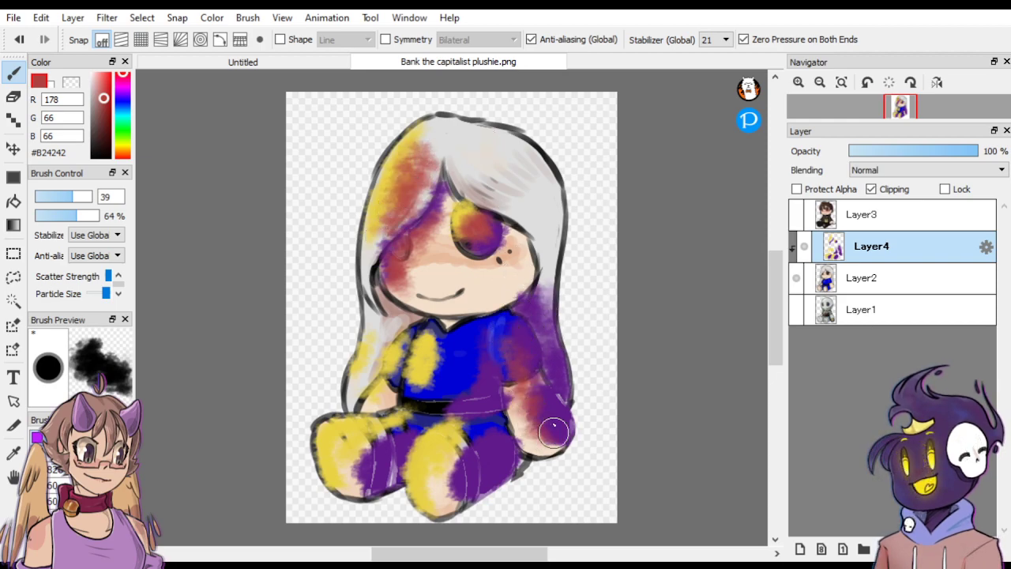
mouse_move(439, 345)
left_mouse_down()
mouse_move(434, 389)
mouse_move(471, 346)
mouse_move(469, 377)
left_mouse_up()
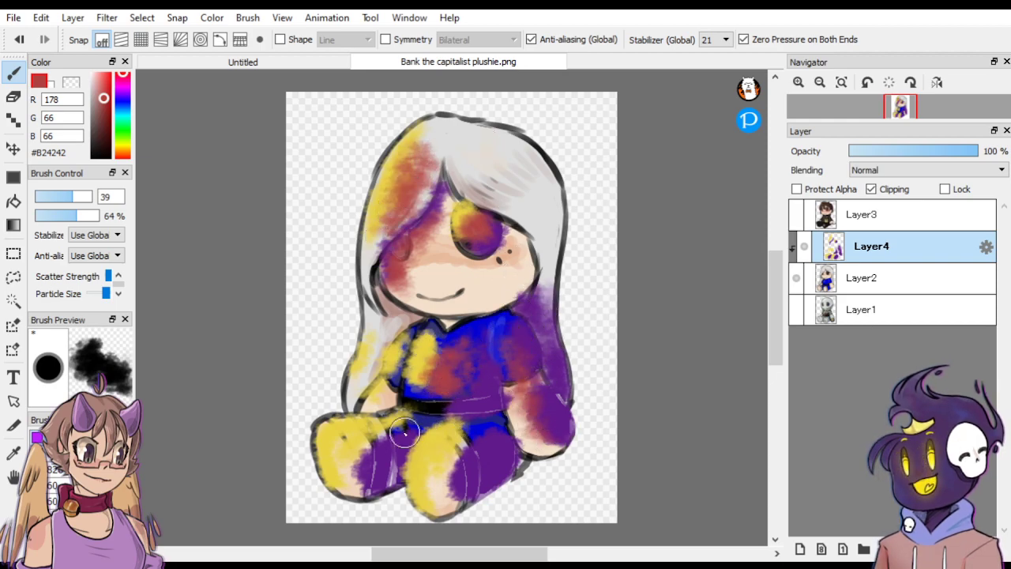
mouse_move(403, 430)
left_mouse_down()
mouse_move(348, 466)
mouse_move(465, 456)
mouse_move(454, 494)
left_mouse_up()
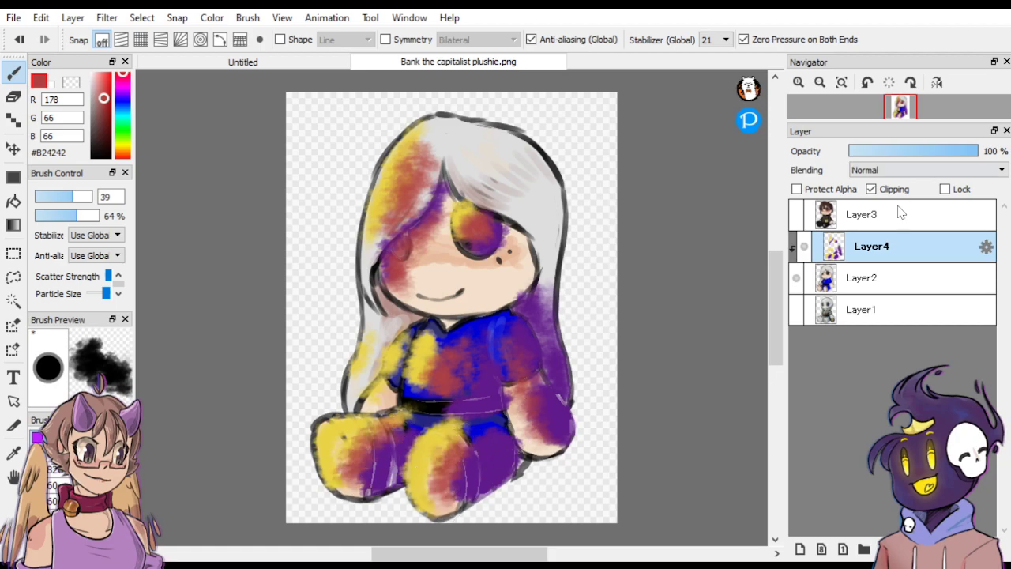
Set the clipped colour layer to Overlay at 61% opacity and merge it into Layer2.
left_click(884, 239)
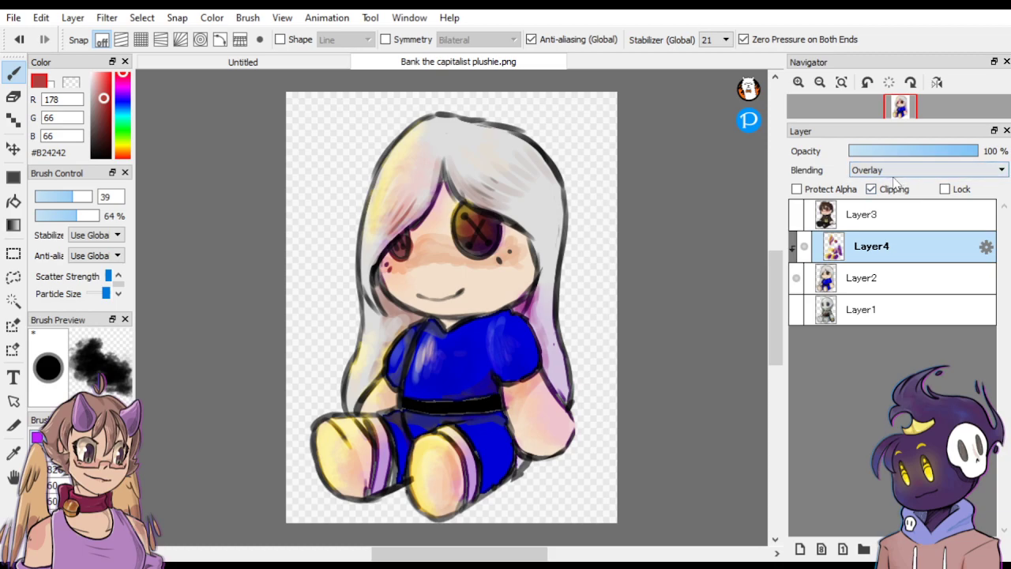
left_click_drag(947, 152, 921, 151)
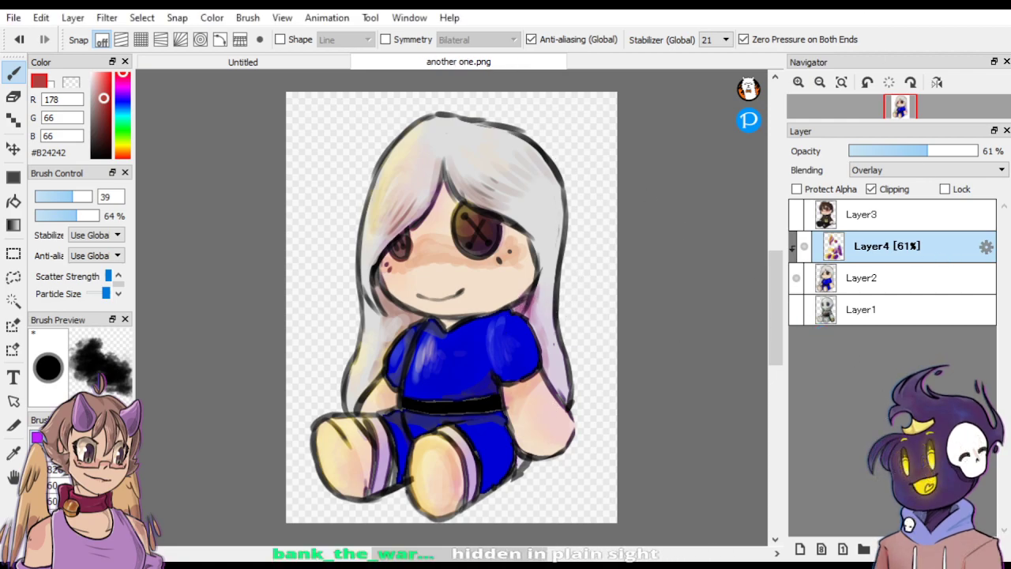
key("ctrl+e")
Show only the dark-haired plushie on Layer3, and switch back to showing only the long-haired plushie on Layer2.
left_click(796, 246)
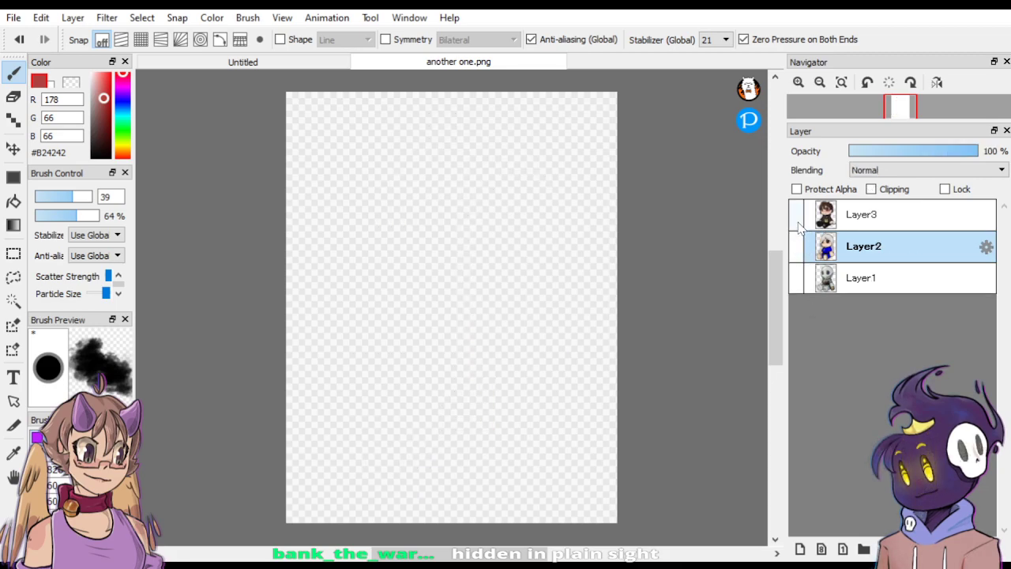
left_click(796, 214)
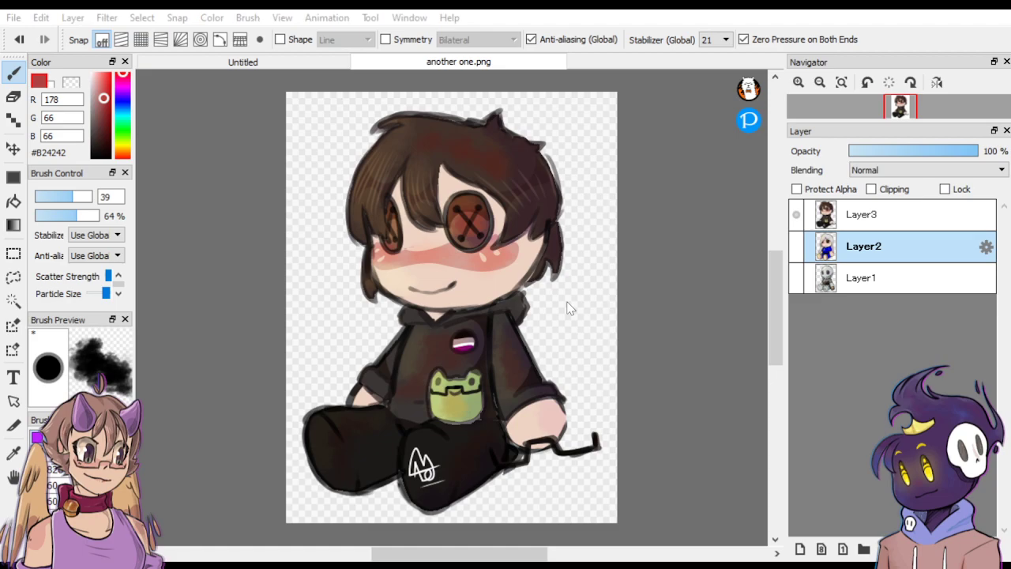
left_click(795, 216)
left_click(794, 245)
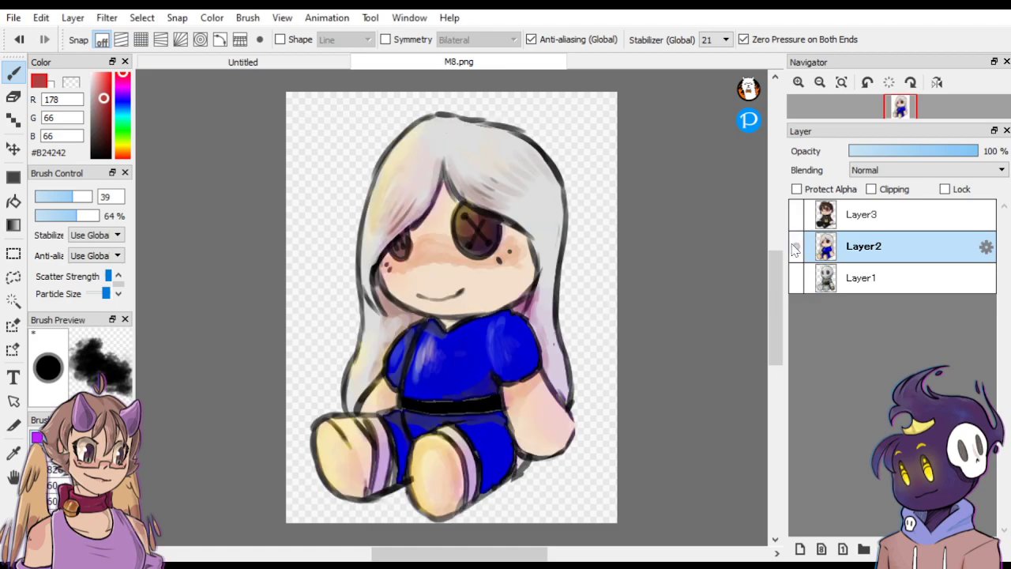
Sign the long-haired plushie's front foot with a red #B24242 monogram at brush size 6.2 and save the image as another one.png.
left_click(48, 473)
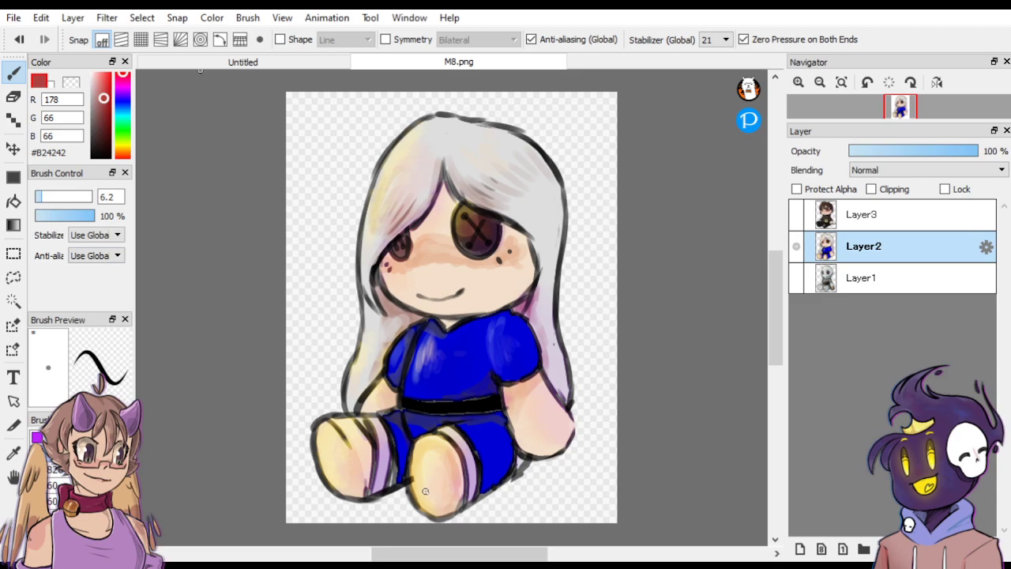
mouse_move(431, 485)
left_mouse_down()
mouse_move(433, 472)
mouse_move(439, 489)
left_mouse_up()
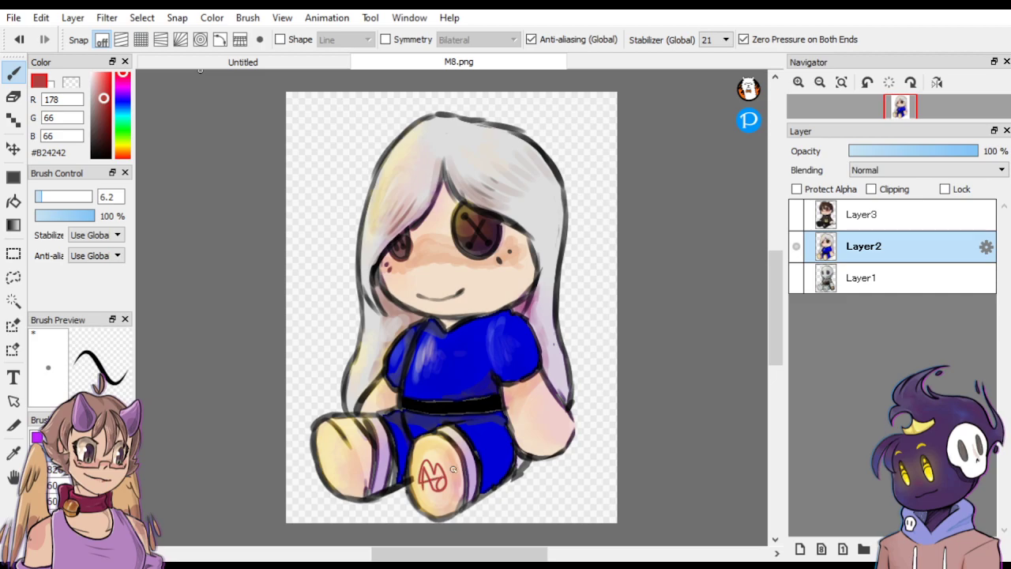
key("alt")
key("alt")
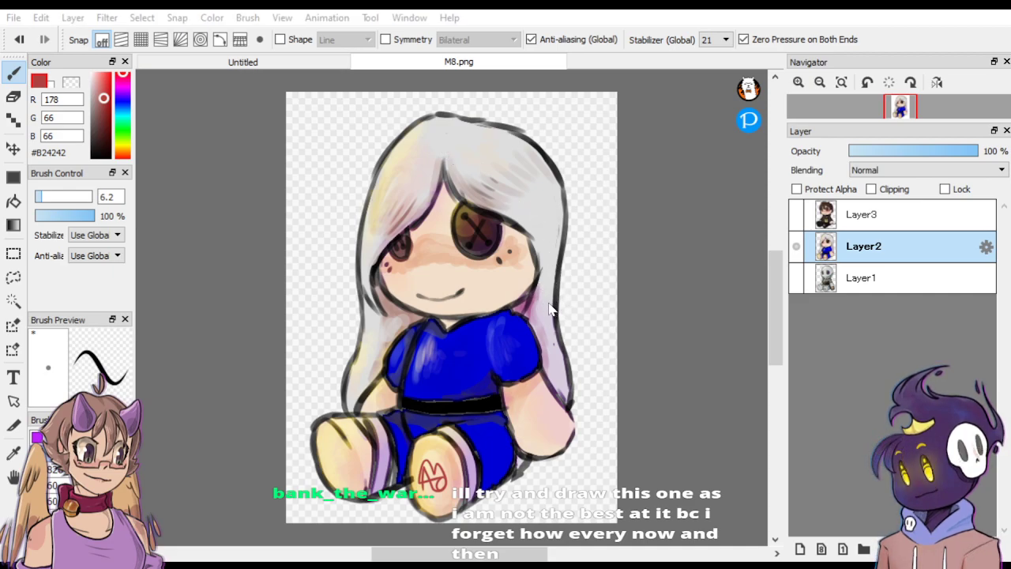
left_click(501, 323)
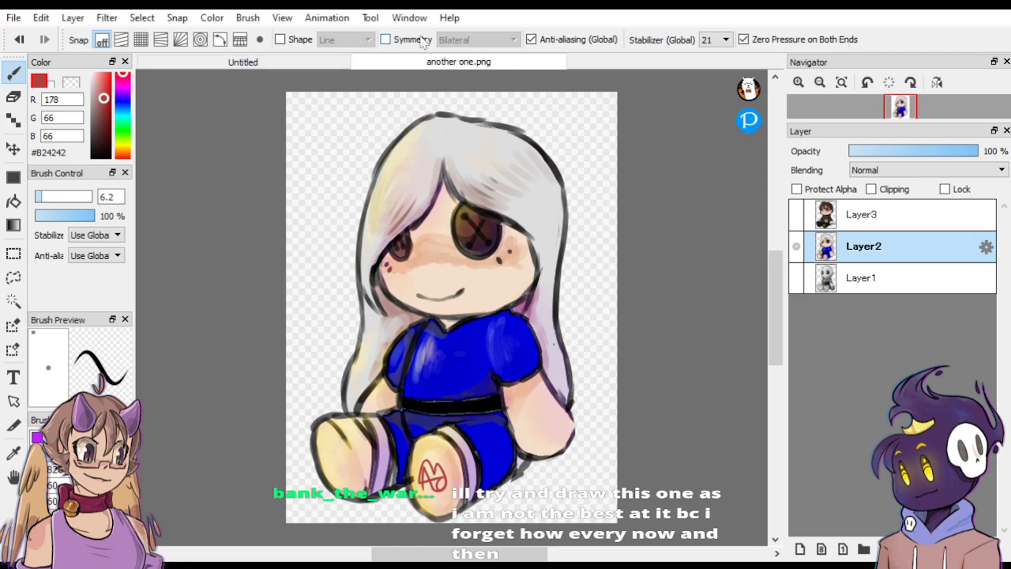
Bring the signed long-haired plushie into the Untitled sheet, aligned over its unlit version, with the selection cleared.
left_click(299, 65)
key("ctrl+z")
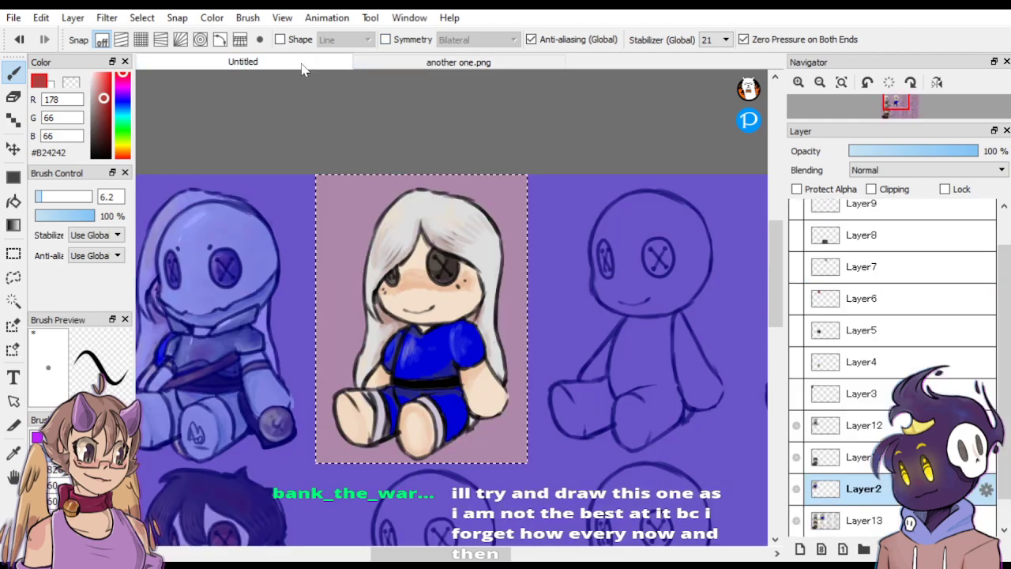
left_click(13, 253)
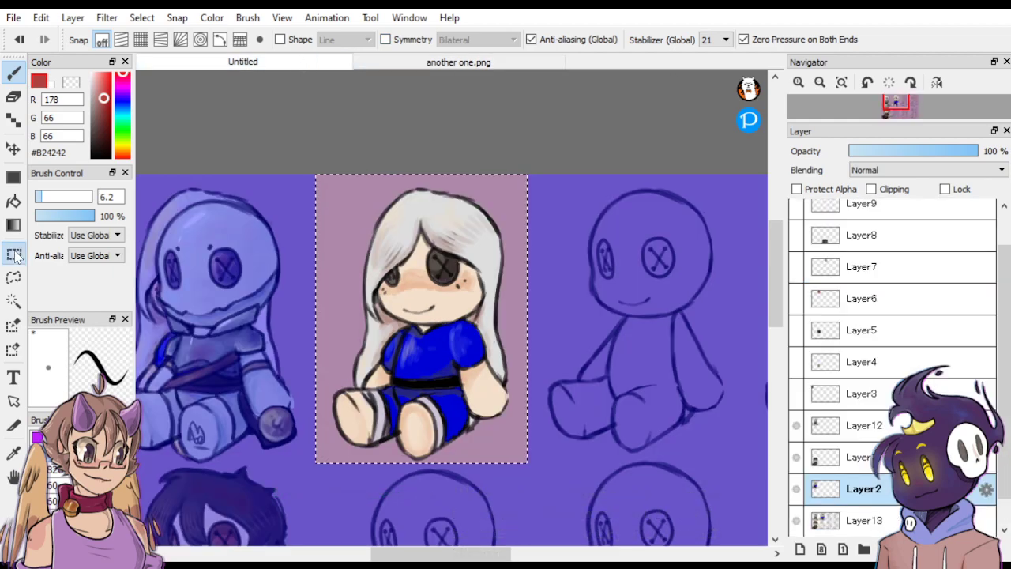
left_click(365, 126)
left_click(15, 149)
left_click_drag(423, 267, 585, 264)
key("ctrl+z")
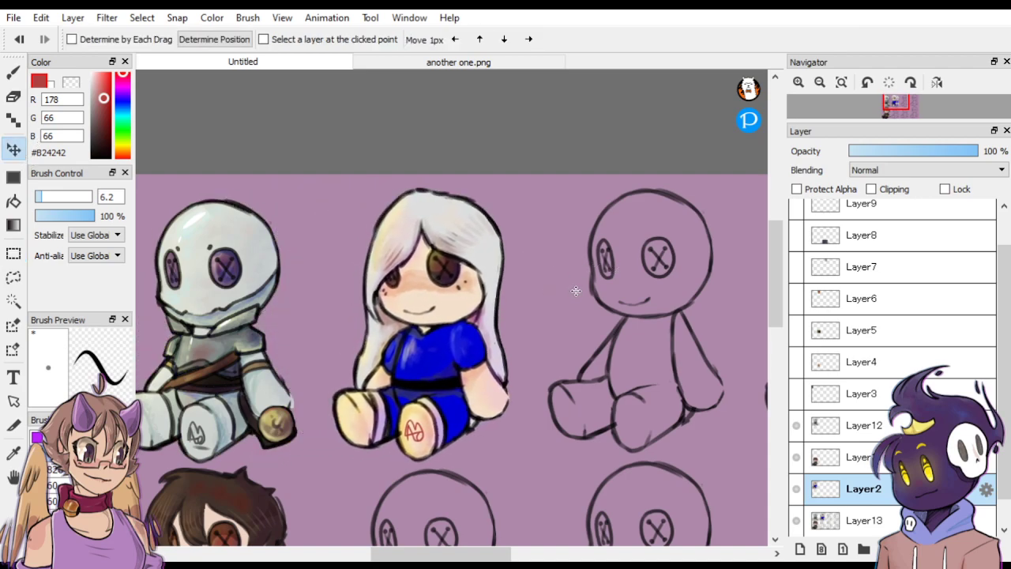
key("ctrl+z")
key("ctrl+z")
key("ctrl+minus")
key("ctrl+minus")
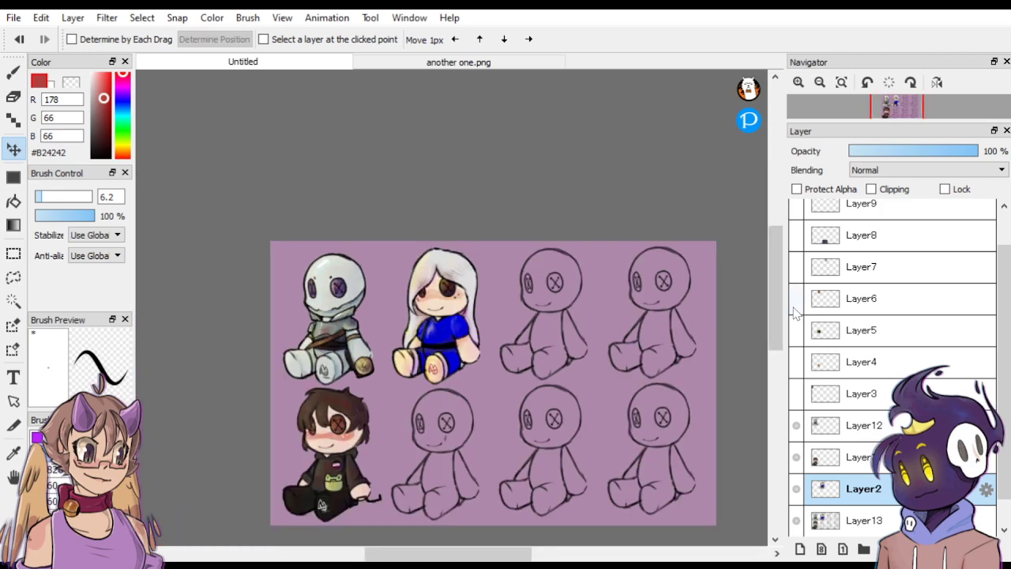
Make Layer13 active and set up the brush with transparent colour at size 23 and 100% opacity.
left_click_drag(777, 304, 777, 322)
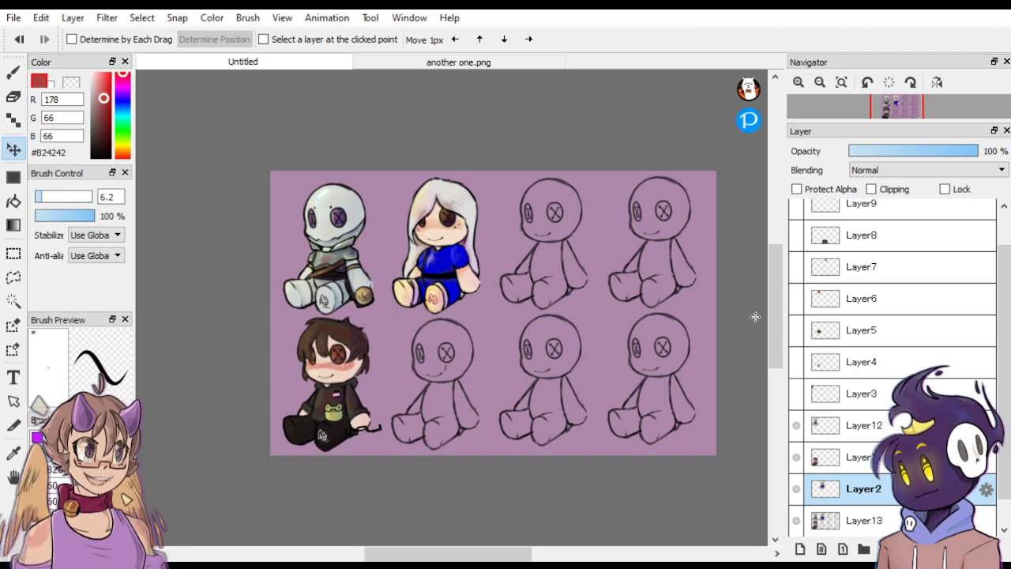
scroll(758, 321, "up", 2)
scroll(756, 322, "down", 1)
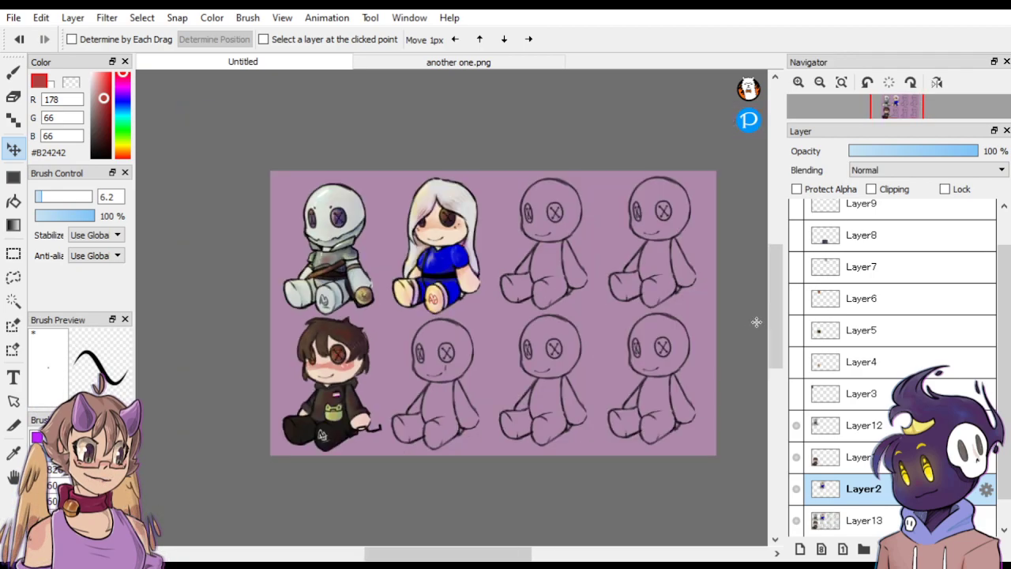
scroll(756, 321, "up", 2)
scroll(755, 322, "down", 1)
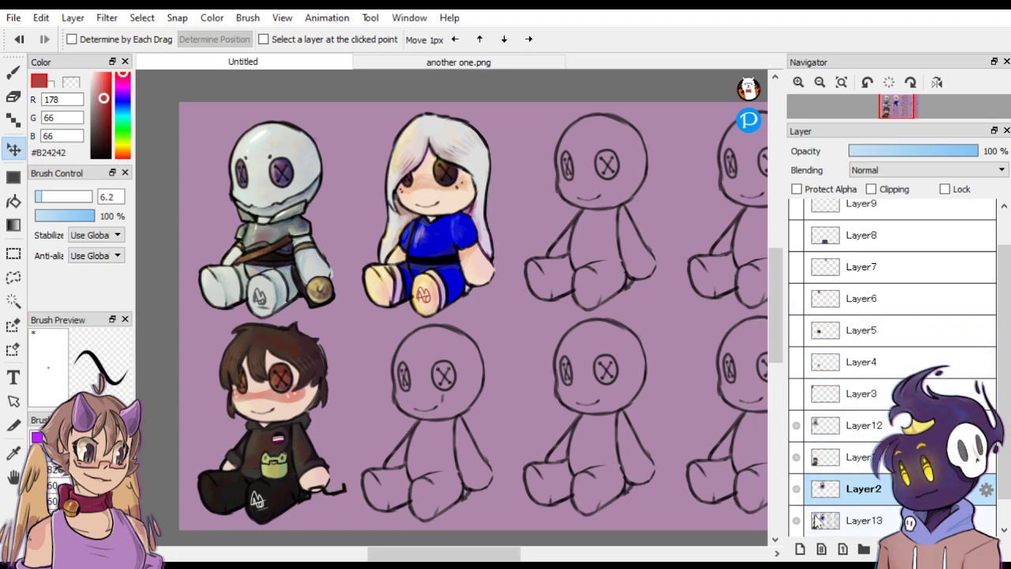
left_click(851, 523)
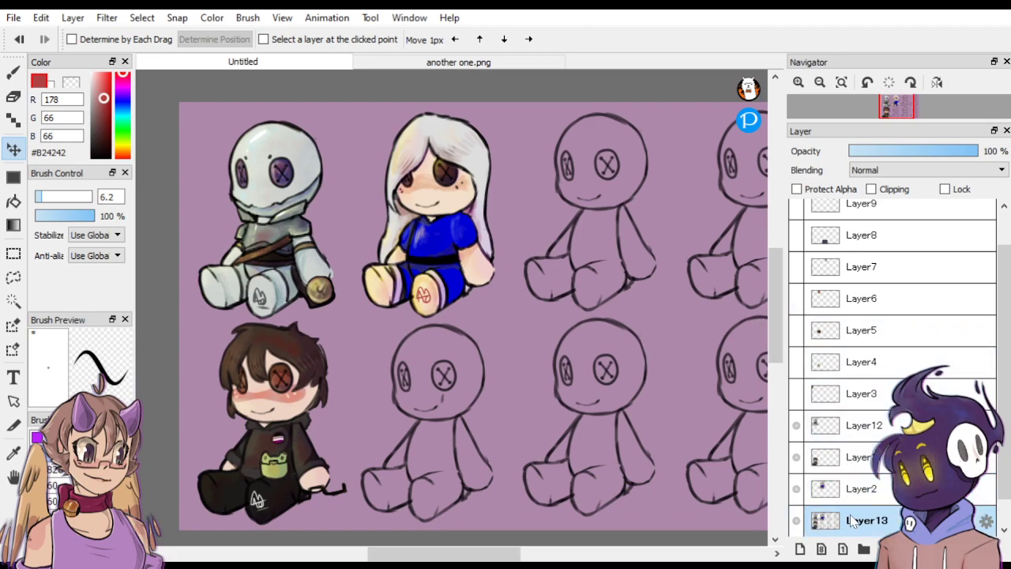
left_click(73, 81)
left_click_drag(47, 196, 63, 196)
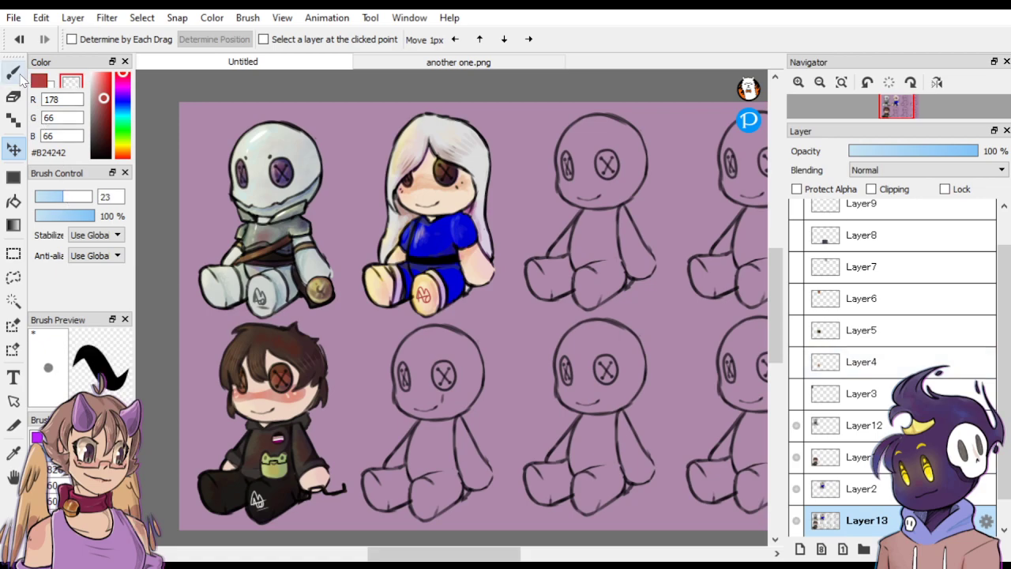
left_click(13, 71)
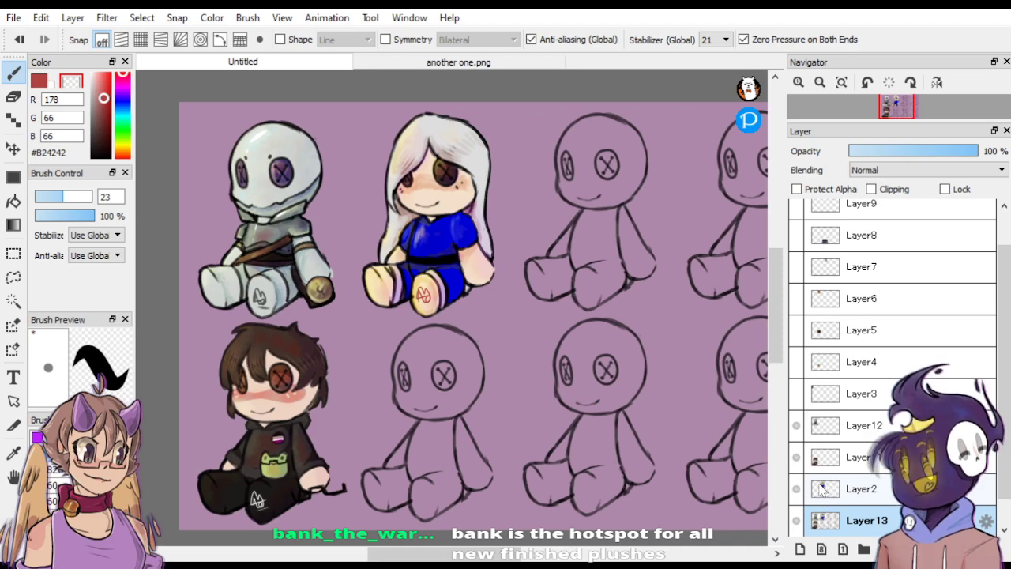
Show the reference pictures on Layer3 and Layer5 beside the plushie sketches, keeping Layer4 hidden.
left_click(796, 393)
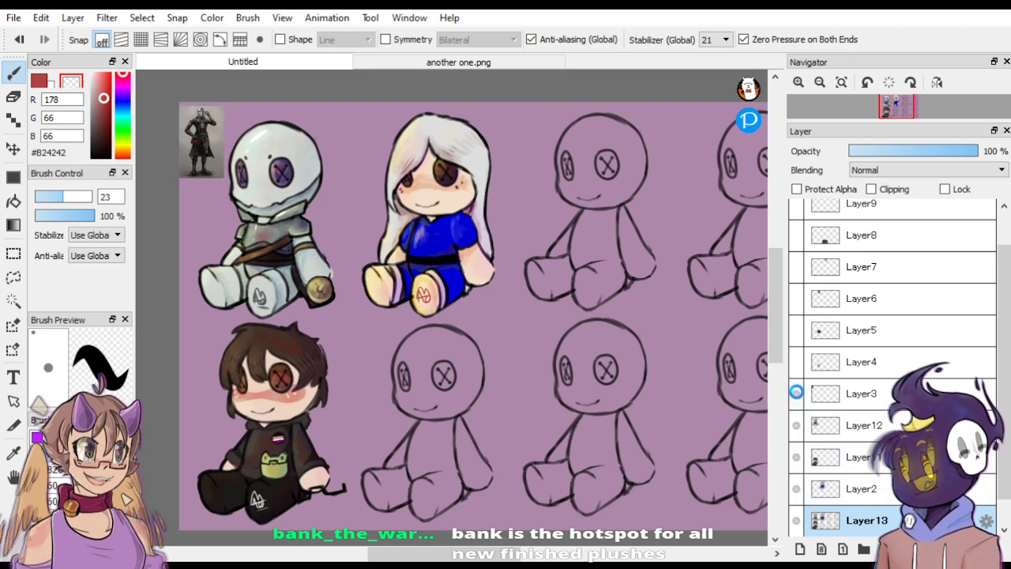
left_click(796, 362)
left_click(796, 332)
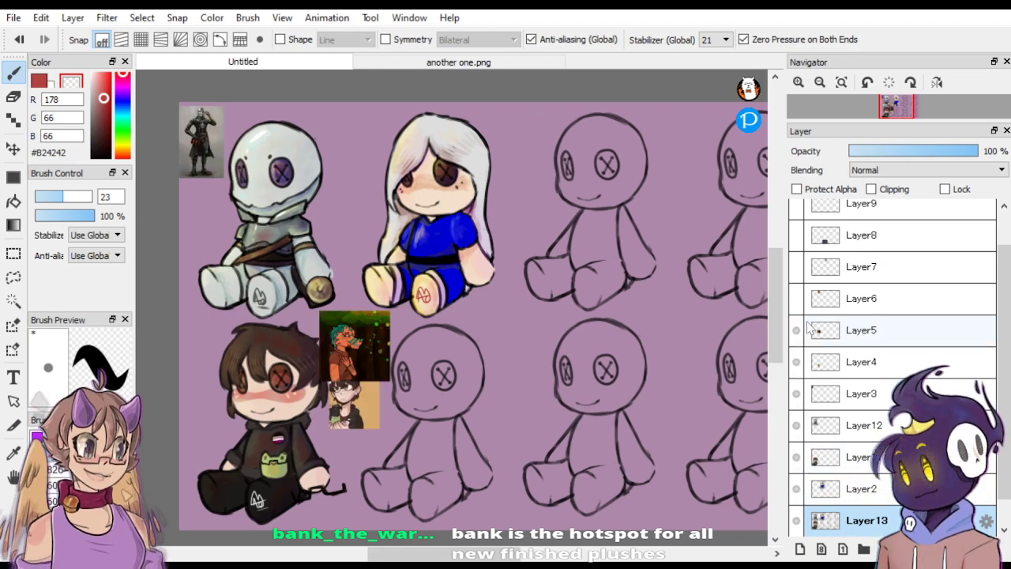
left_click(796, 362)
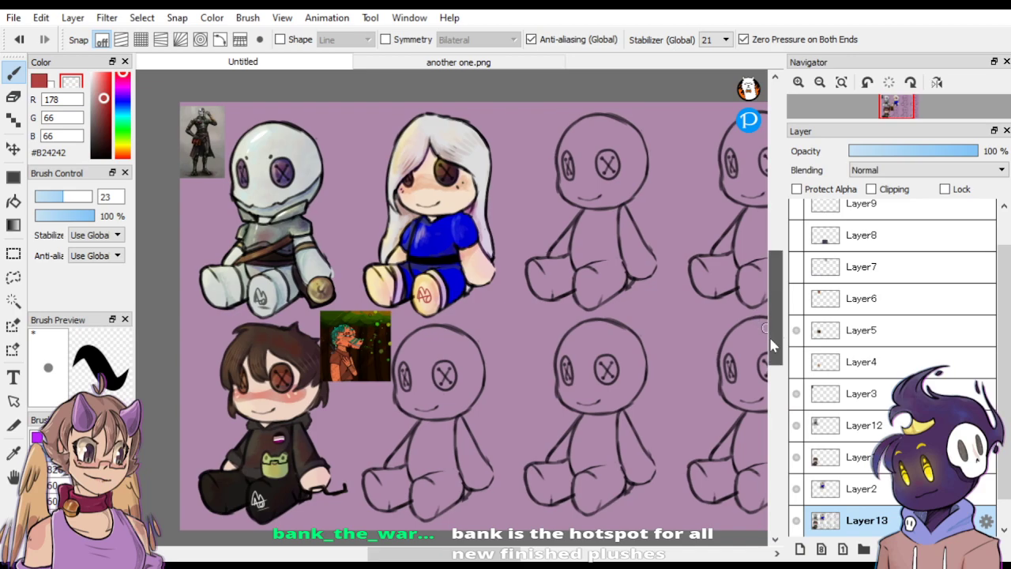
left_click_drag(773, 341, 773, 351)
key("ctrl+plus")
key("ctrl+plus")
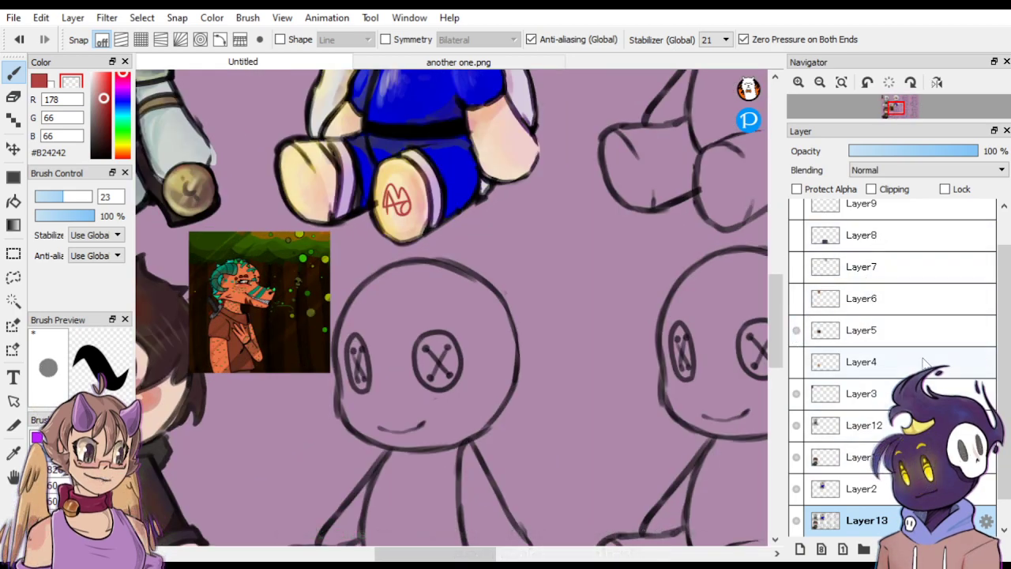
Reshape the blank plushie's lower face into a pointed snout with black #000000 at size 10.3 and 86% opacity, erasing the old smile.
scroll(963, 394, "down", 1)
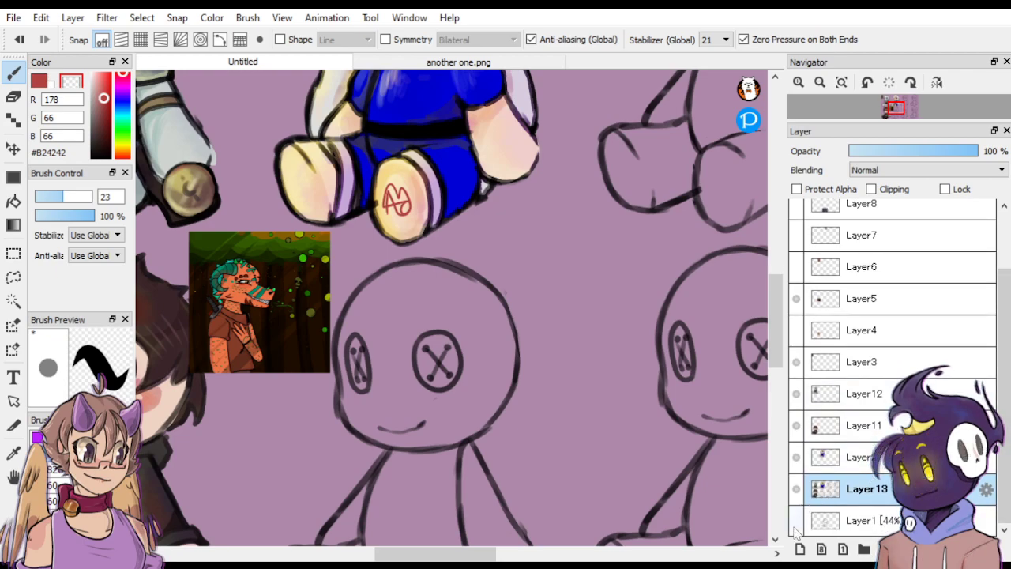
scroll(79, 474, "down", 4)
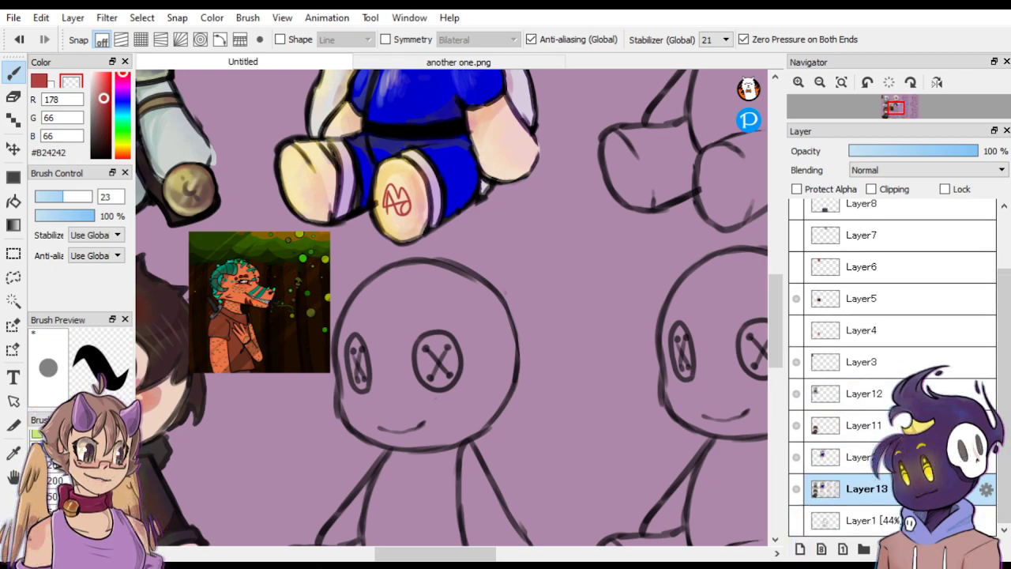
left_click(79, 492)
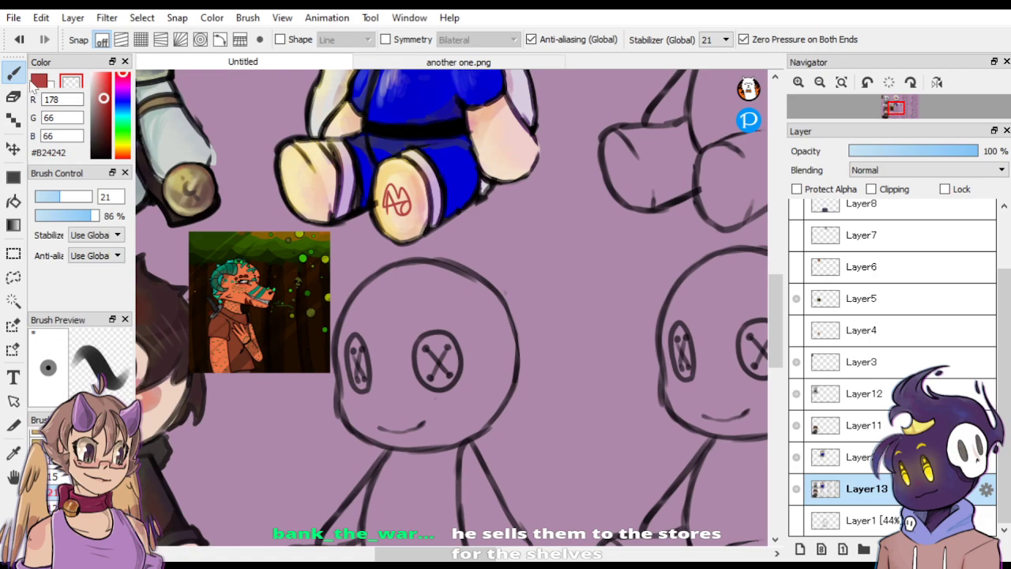
left_click(40, 82)
left_click_drag(100, 128, 86, 184)
left_click(47, 197)
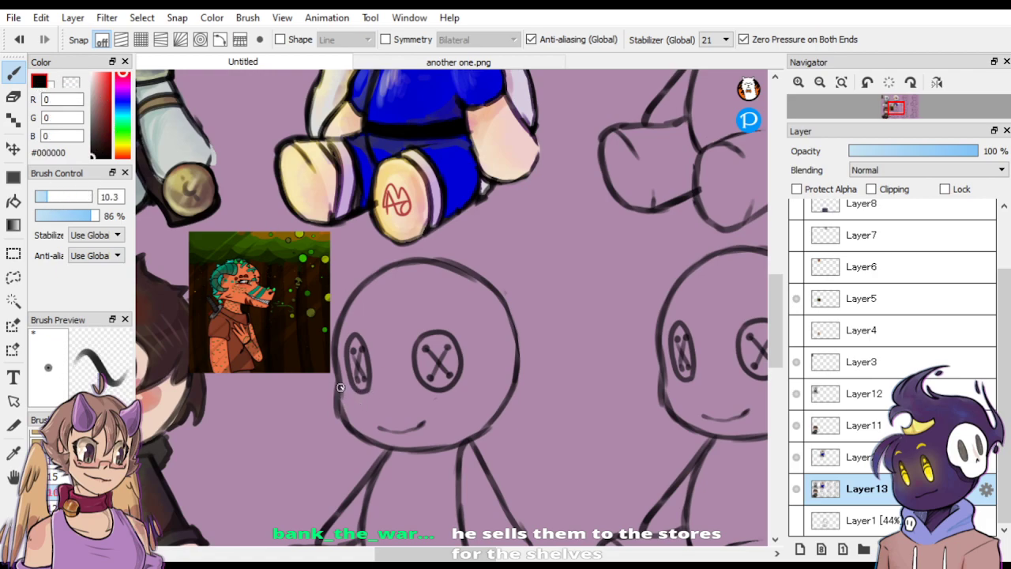
mouse_move(339, 388)
left_mouse_down()
mouse_move(332, 431)
mouse_move(371, 456)
mouse_move(464, 439)
left_mouse_up()
left_click(71, 82)
mouse_move(338, 412)
left_mouse_down()
mouse_move(344, 404)
mouse_move(342, 420)
mouse_move(387, 447)
mouse_move(416, 448)
mouse_move(371, 428)
left_mouse_up()
Draw a curled horn, small head spikes, snout stripes and cheek spots on the plushie's head in black at brush size 5.6.
left_click(39, 81)
left_click(39, 196)
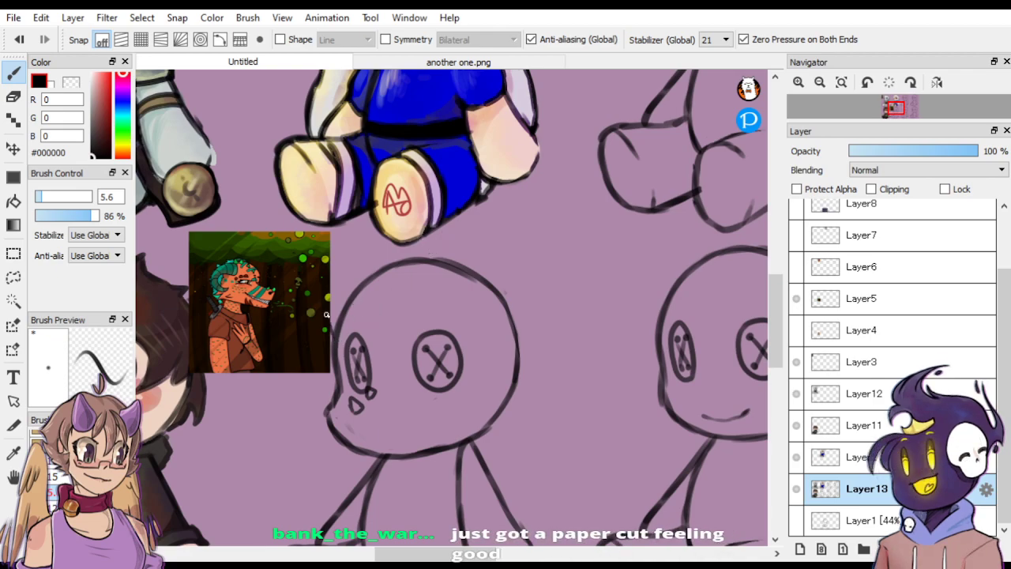
left_click_drag(340, 295, 360, 285)
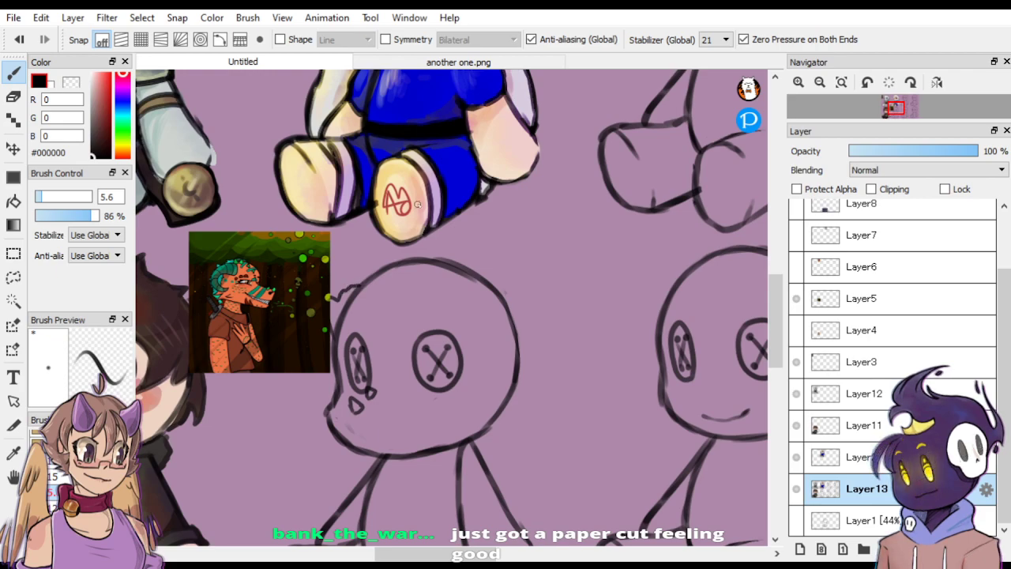
mouse_move(464, 298)
left_mouse_down()
mouse_move(499, 251)
mouse_move(527, 276)
mouse_move(540, 317)
mouse_move(531, 356)
mouse_move(511, 370)
left_mouse_up()
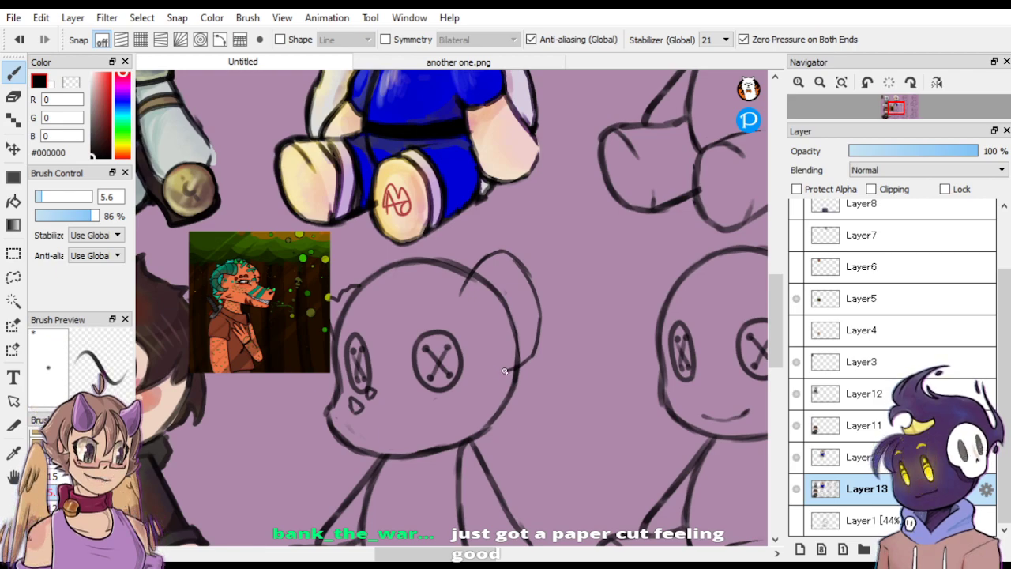
mouse_move(508, 360)
left_mouse_down()
mouse_move(519, 345)
mouse_move(505, 304)
left_mouse_up()
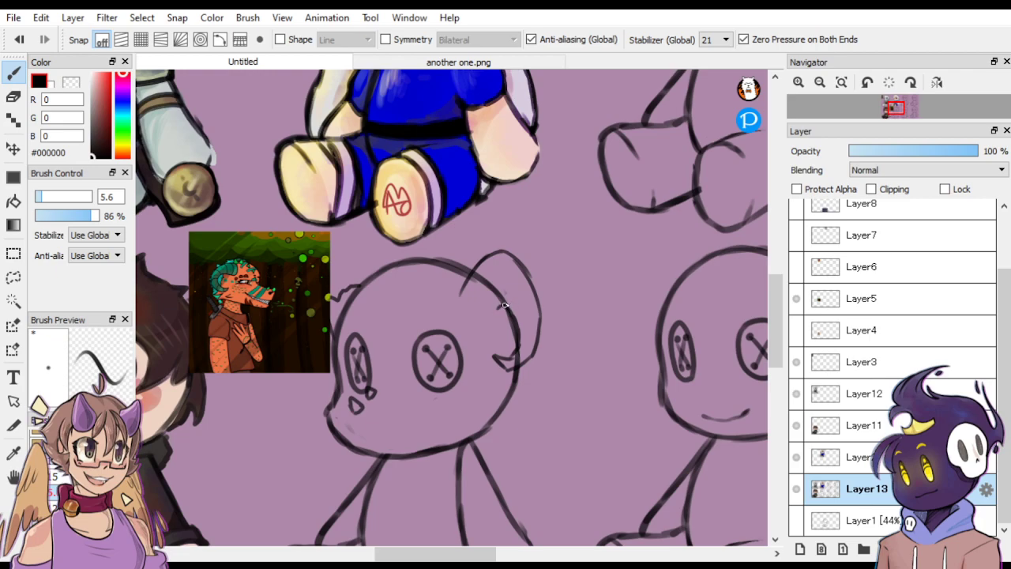
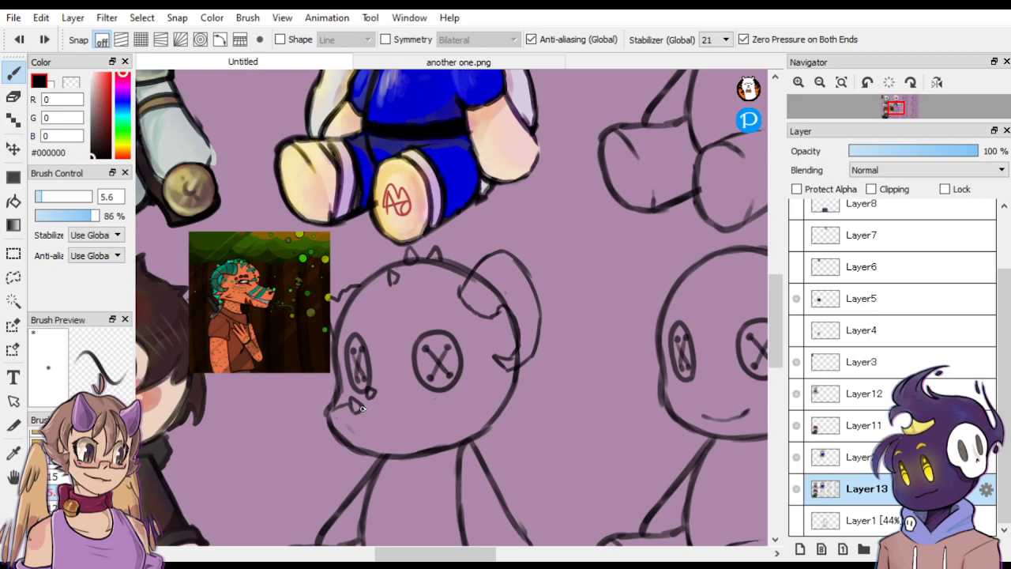
mouse_move(367, 407)
left_mouse_down()
mouse_move(402, 421)
mouse_move(413, 415)
mouse_move(373, 393)
mouse_move(348, 396)
mouse_move(422, 397)
mouse_move(376, 381)
left_mouse_up()
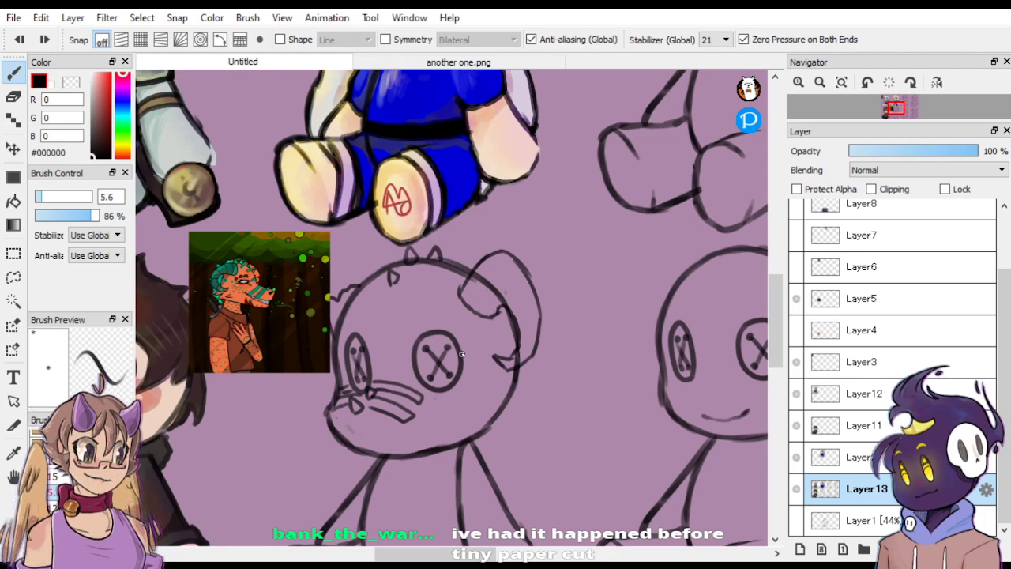
left_click_drag(470, 373, 502, 358)
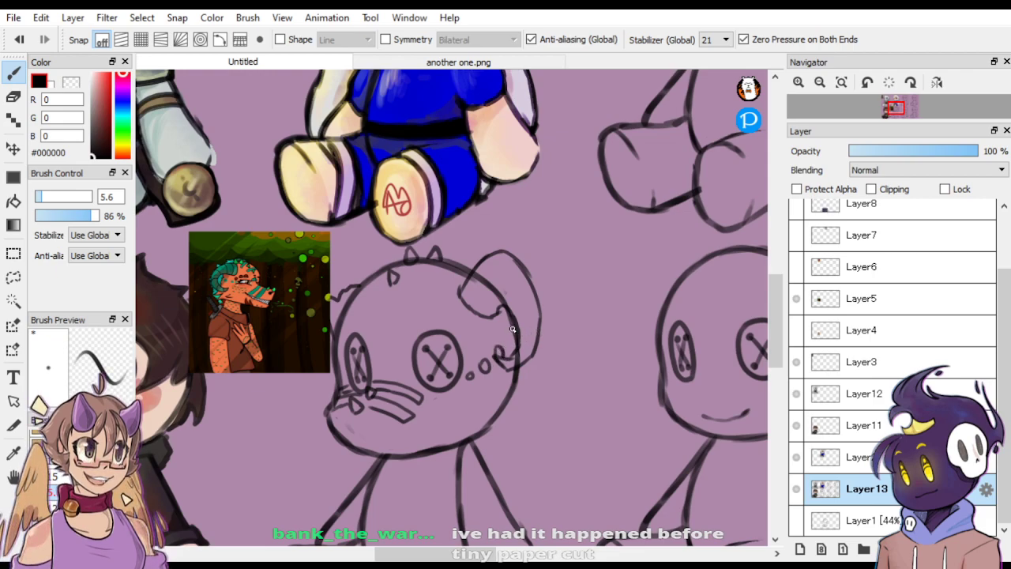
Draw a shirt with a V-shaped collar, short sleeves, front slit and hem on the plushie's body, erasing the overlapping lines.
scroll(774, 315, "down", 3)
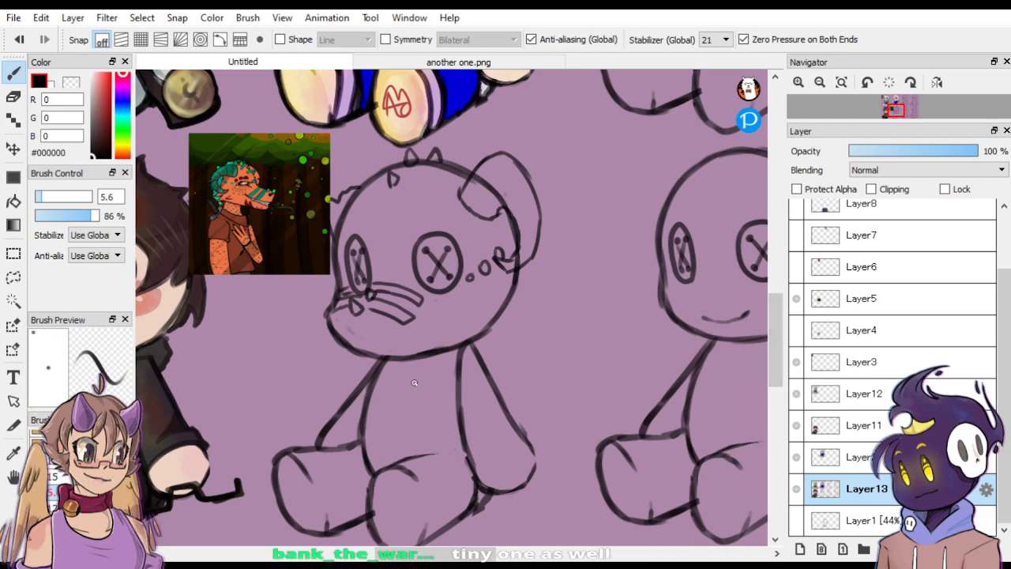
mouse_move(370, 356)
left_mouse_down()
mouse_move(369, 376)
mouse_move(395, 375)
mouse_move(469, 338)
left_mouse_up()
mouse_move(395, 394)
left_mouse_down()
mouse_move(475, 354)
mouse_move(480, 339)
mouse_move(444, 349)
mouse_move(477, 350)
mouse_move(505, 369)
mouse_move(459, 407)
left_mouse_up()
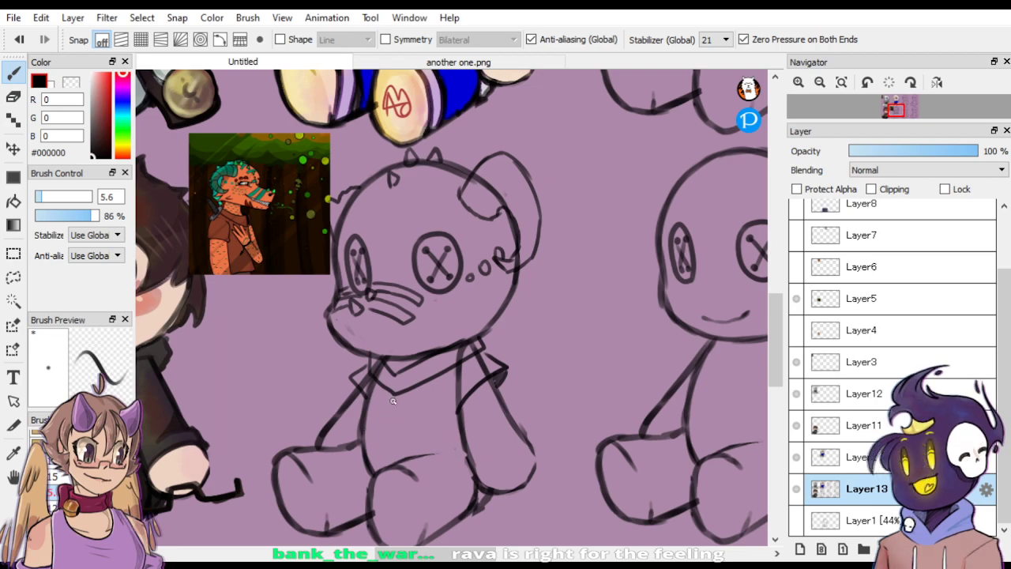
left_click_drag(393, 395, 390, 409)
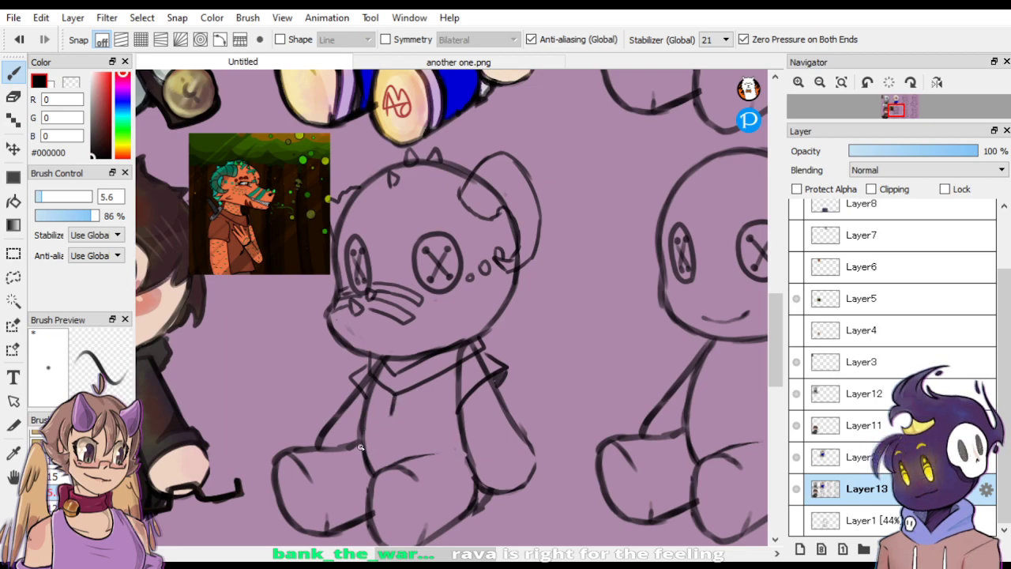
left_click_drag(371, 451, 416, 460)
left_click(71, 82)
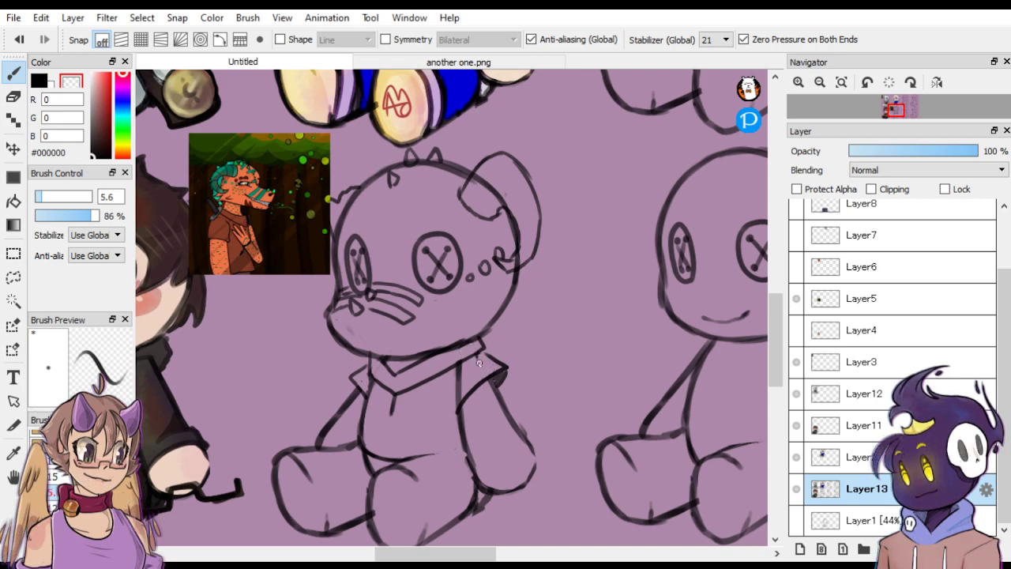
key("x")
left_click_drag(440, 455, 466, 460)
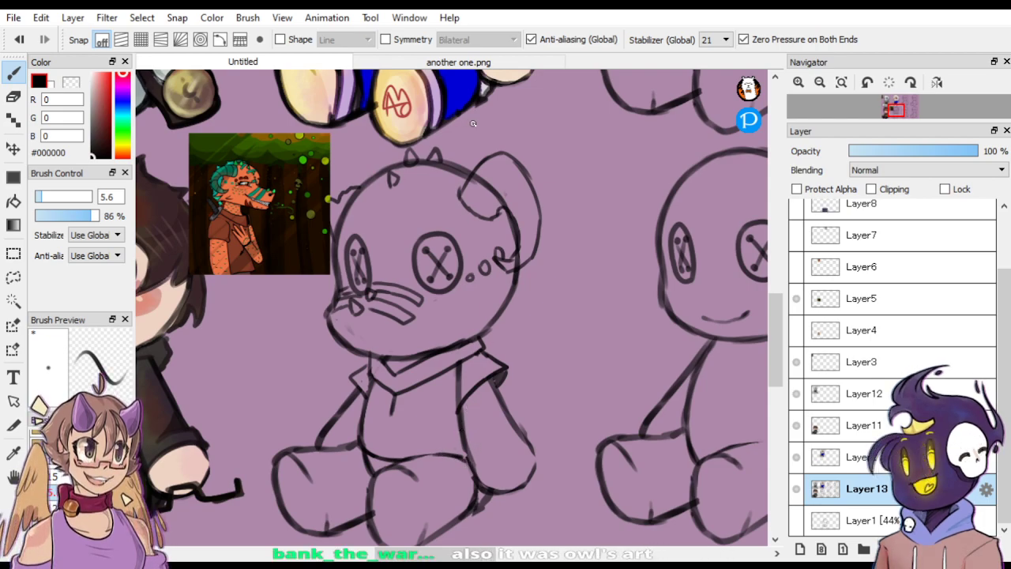
Erase the head outline showing through the curled horn and redraw the horn's upper edge in black at brush size 5.6.
left_click(71, 81)
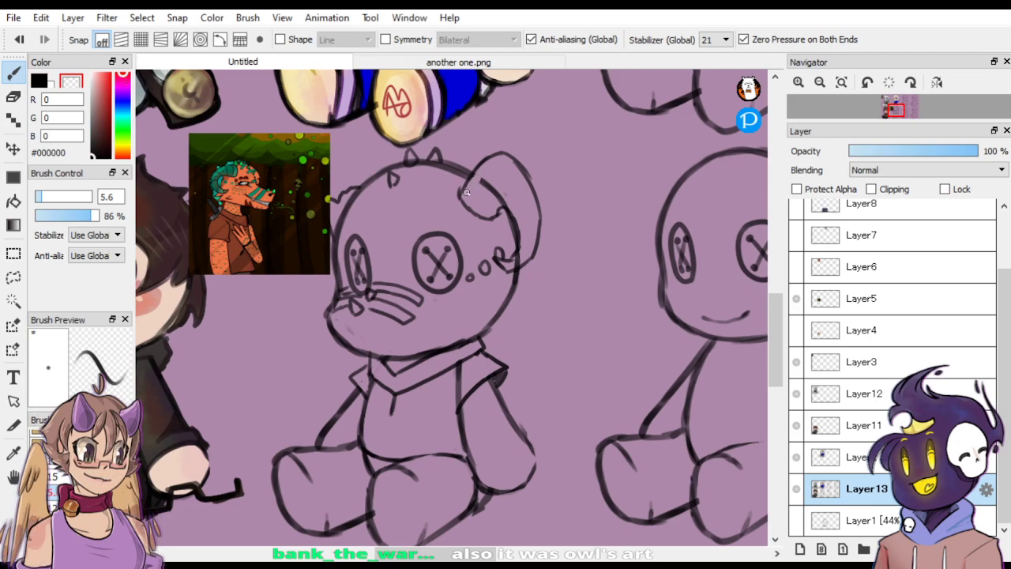
mouse_move(490, 188)
left_mouse_down()
mouse_move(507, 207)
mouse_move(480, 177)
mouse_move(462, 186)
mouse_move(482, 167)
mouse_move(461, 186)
left_mouse_up()
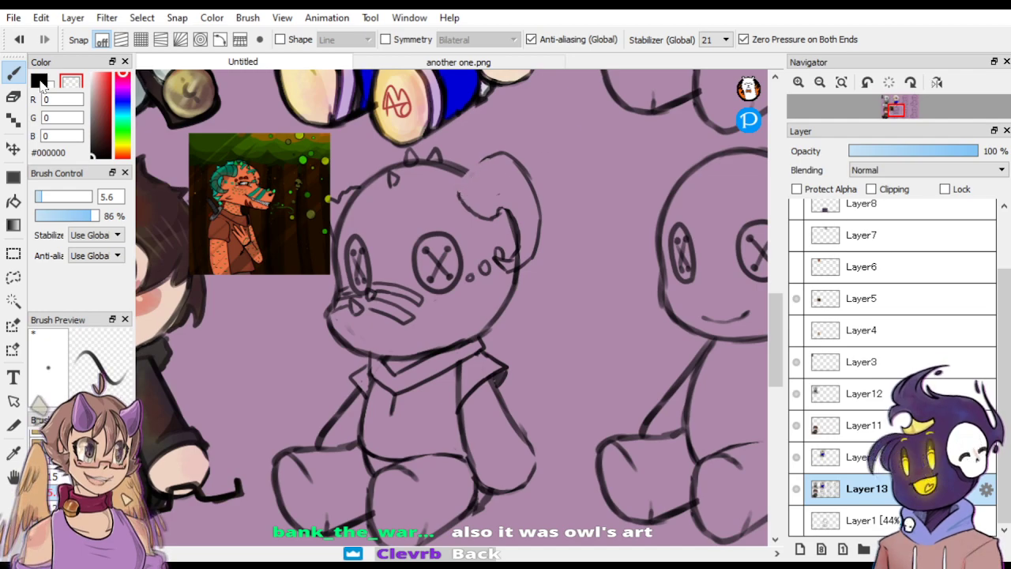
key("z")
left_click_drag(488, 155, 458, 192)
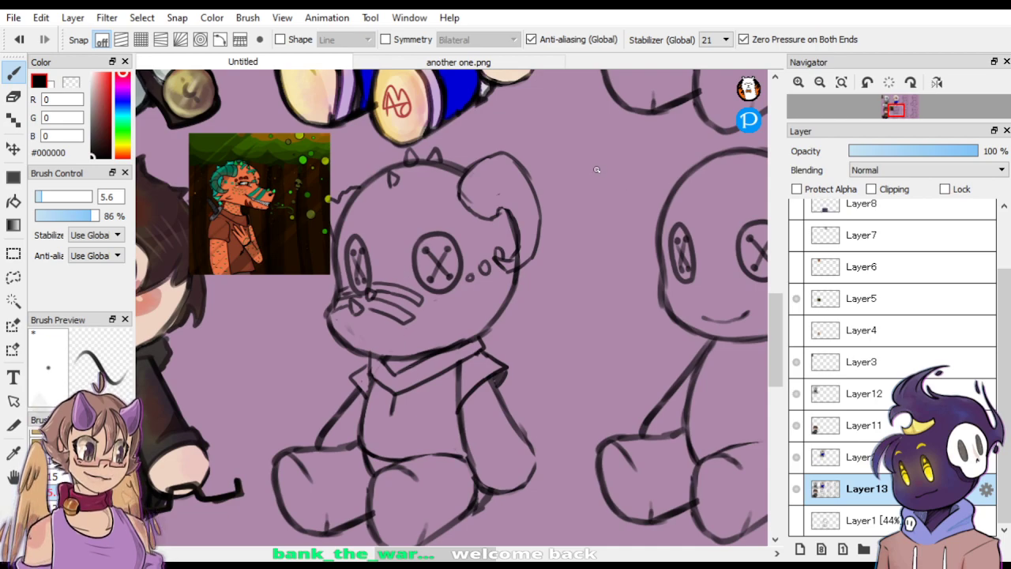
Hide the reference pictures on Layer3 and Layer5 and draw the far horn's outline in black on the left side of the plushie's head.
key("c")
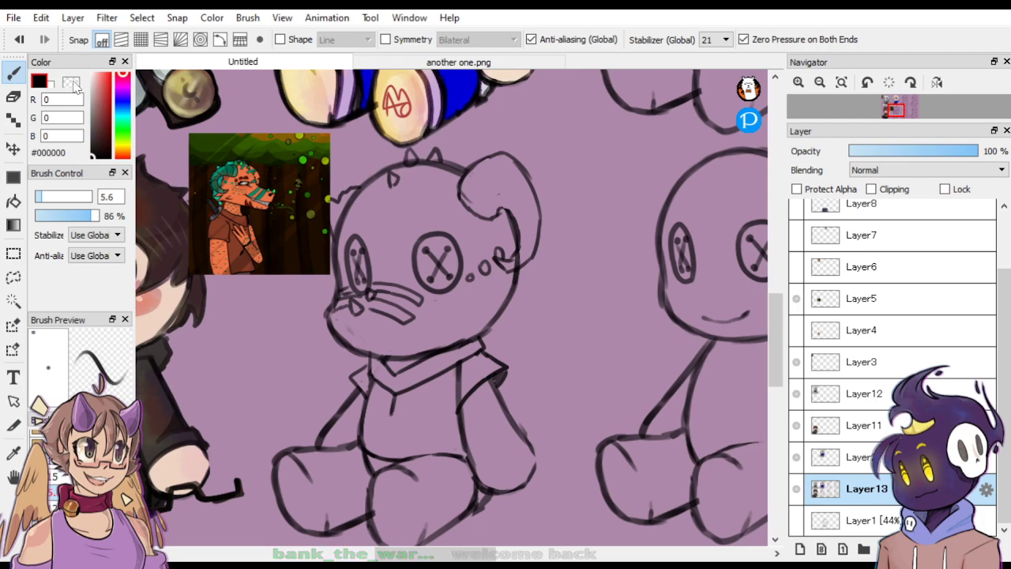
left_click(794, 463)
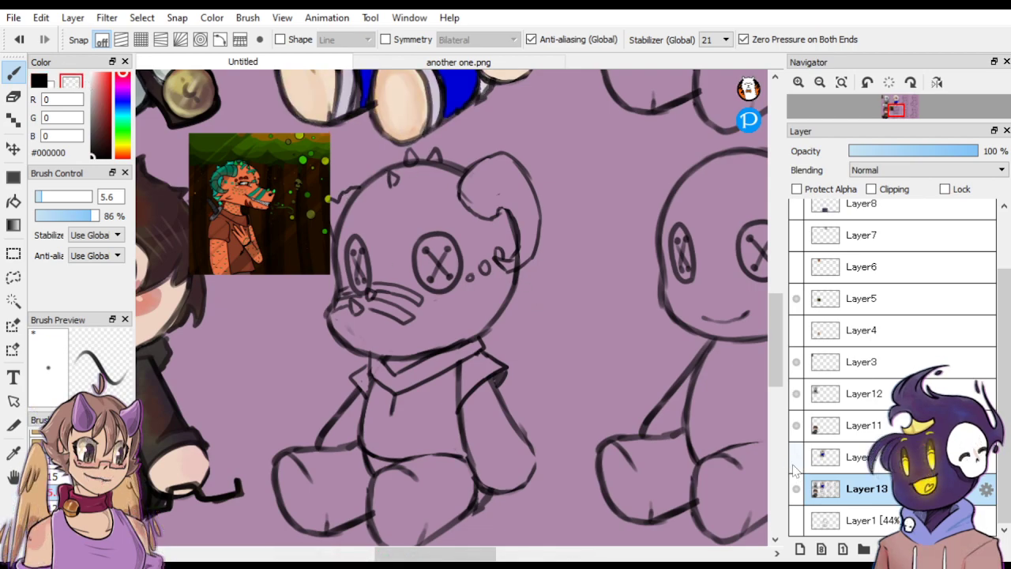
left_click(792, 463)
left_click(797, 354)
left_click(796, 298)
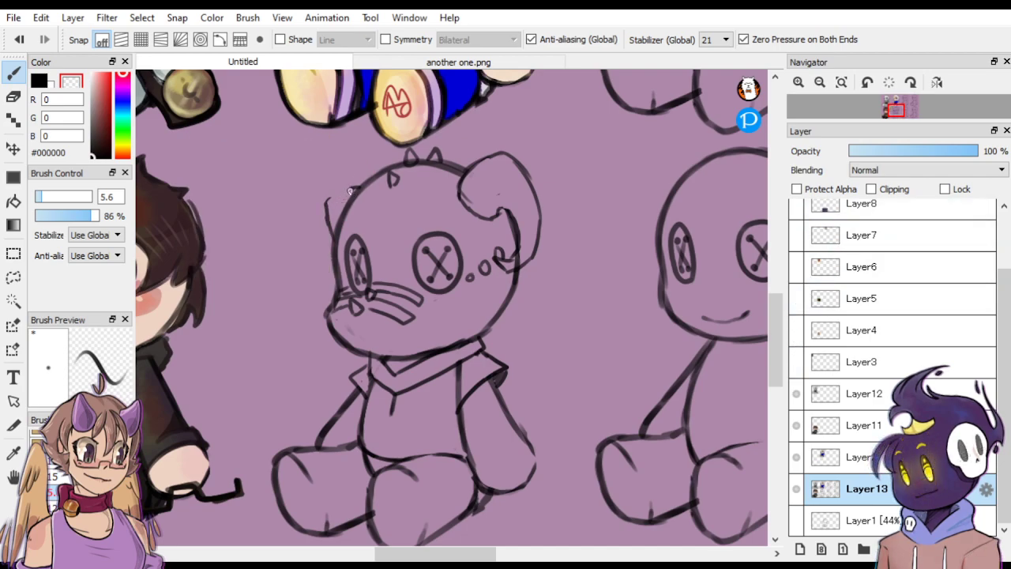
key("c")
left_click_drag(325, 197, 358, 182)
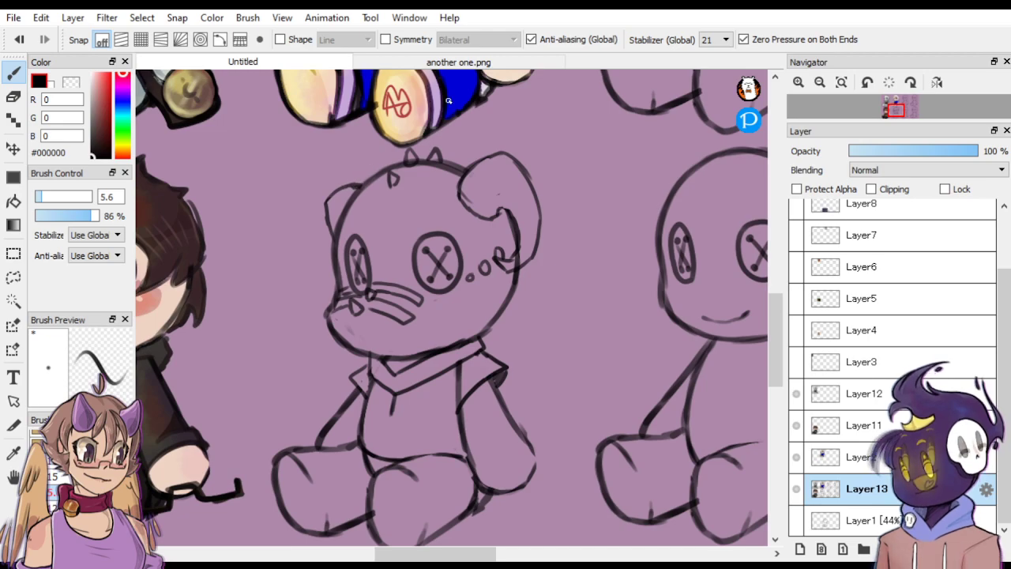
Show the reference pictures again and move the Layer5 picture down beside the plushie's snout and arm, clear of the far horn.
left_click(796, 362)
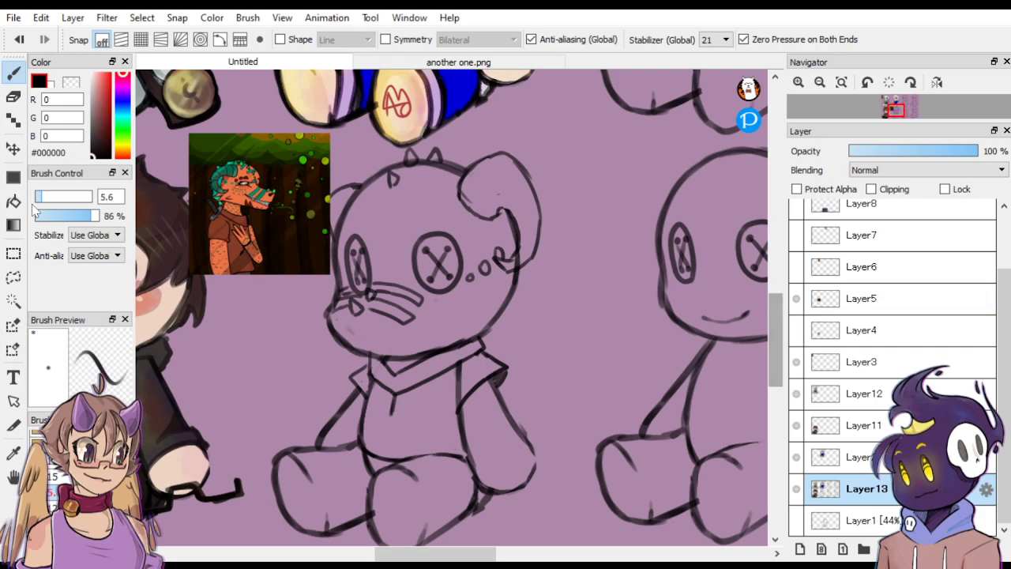
left_click(13, 148)
mouse_move(346, 253)
left_mouse_down()
mouse_move(318, 286)
mouse_move(349, 258)
left_mouse_up()
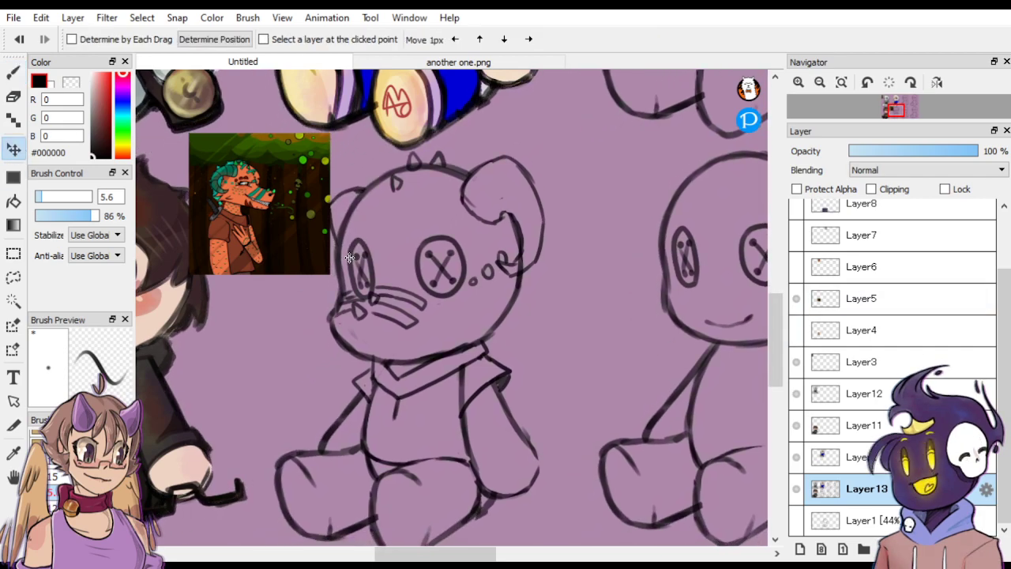
key("ctrl+z")
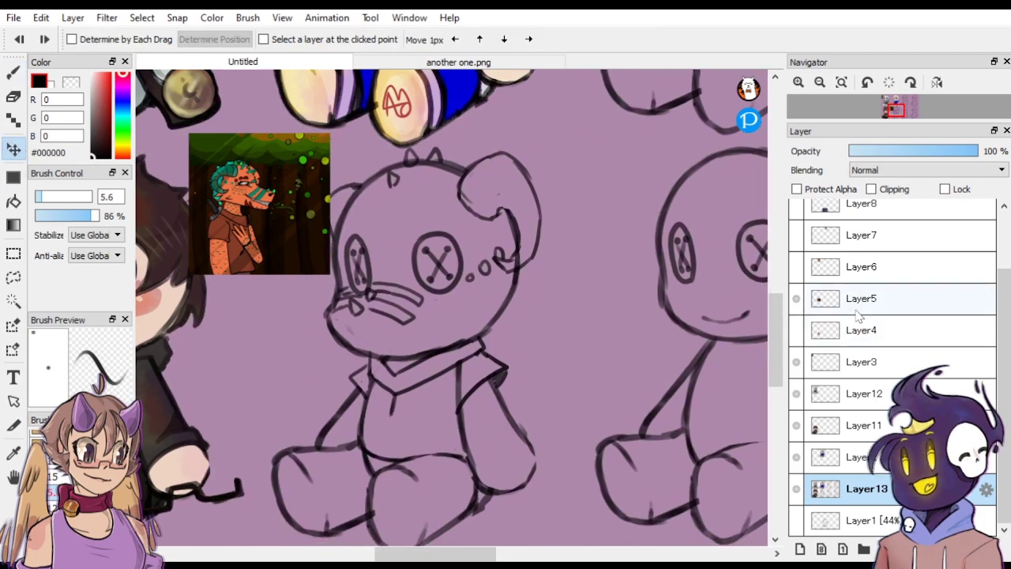
left_click(846, 301)
left_click(794, 301)
left_click_drag(355, 308, 323, 426)
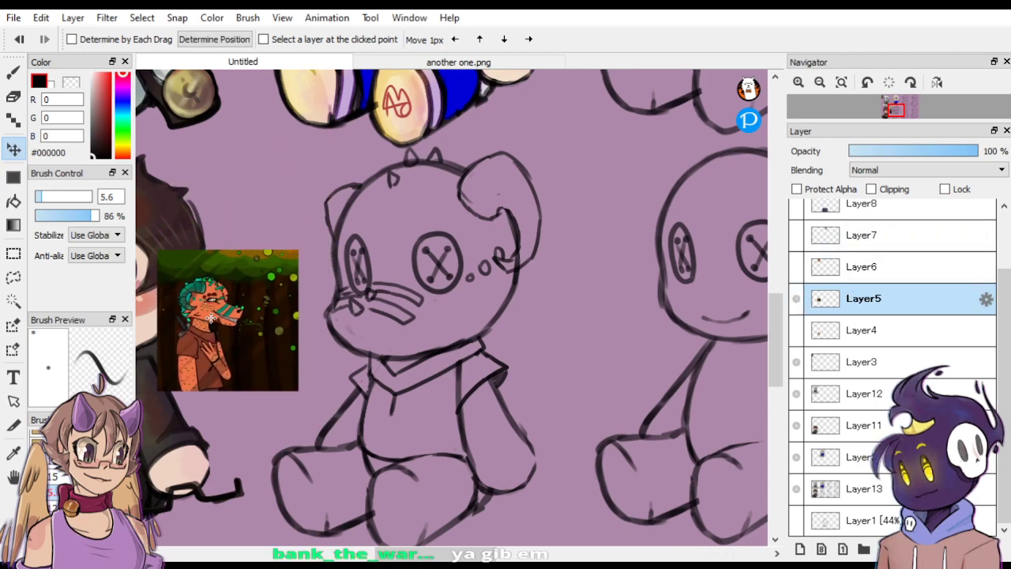
Fill the plushie's head with orange #EC6D46 sampled from the reference's skin, on a new layer beneath the Layer13 line art.
right_click(187, 371)
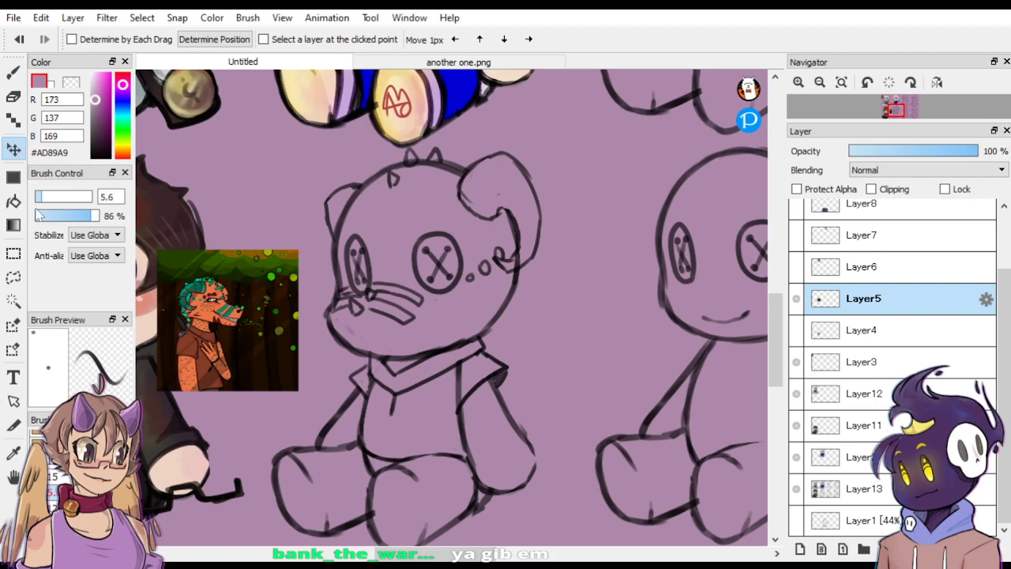
left_click(13, 201)
left_click(188, 365, "alt")
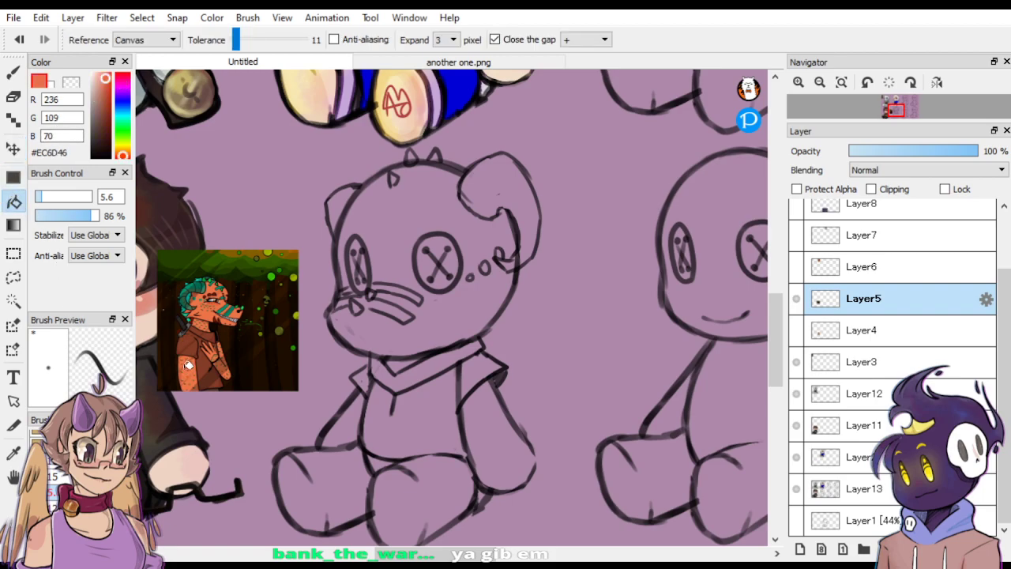
left_click(846, 486)
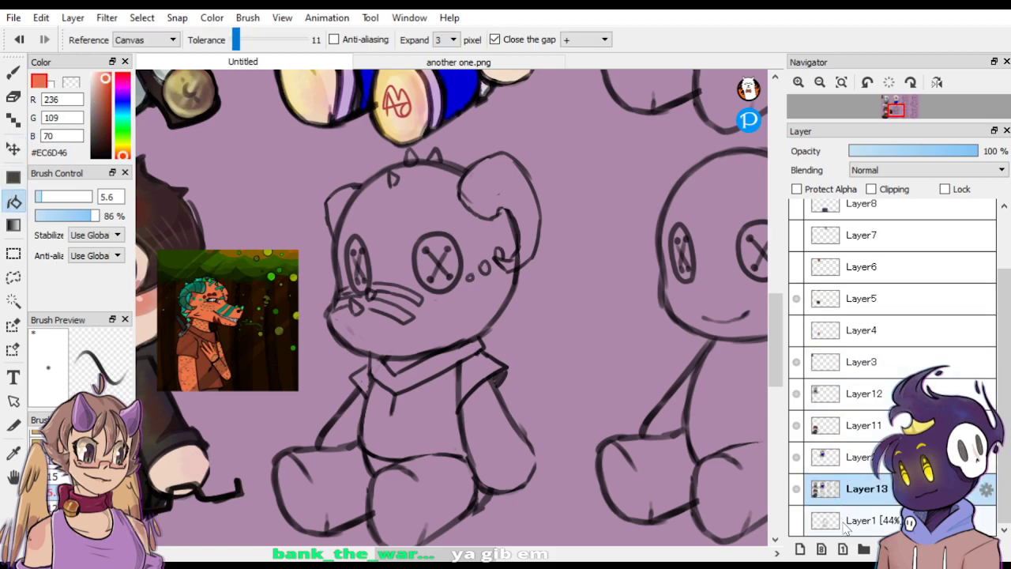
left_click(847, 522)
left_click(801, 549)
left_click(480, 260)
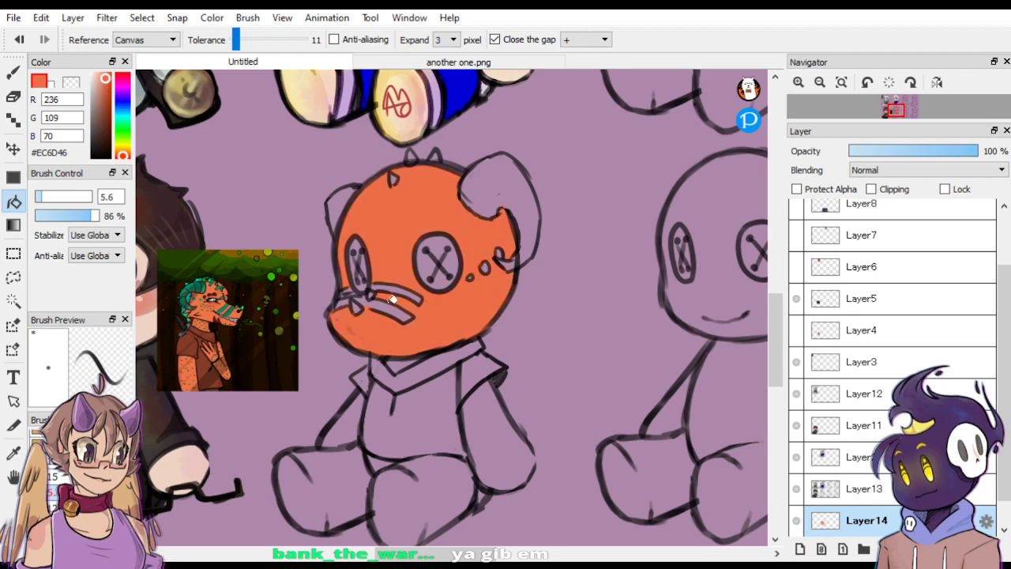
Paint orange over the unfilled button eyes, snout stripes, cheek spots and both horns with a size 10, 100% opacity brush, cleaning up stray edges.
left_click(14, 71)
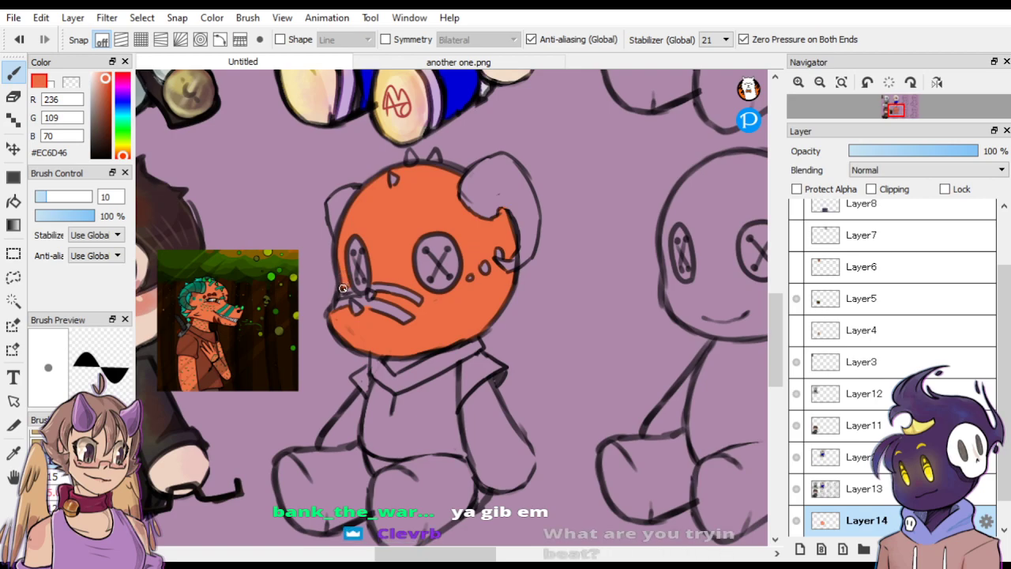
left_click_drag(432, 279, 366, 235)
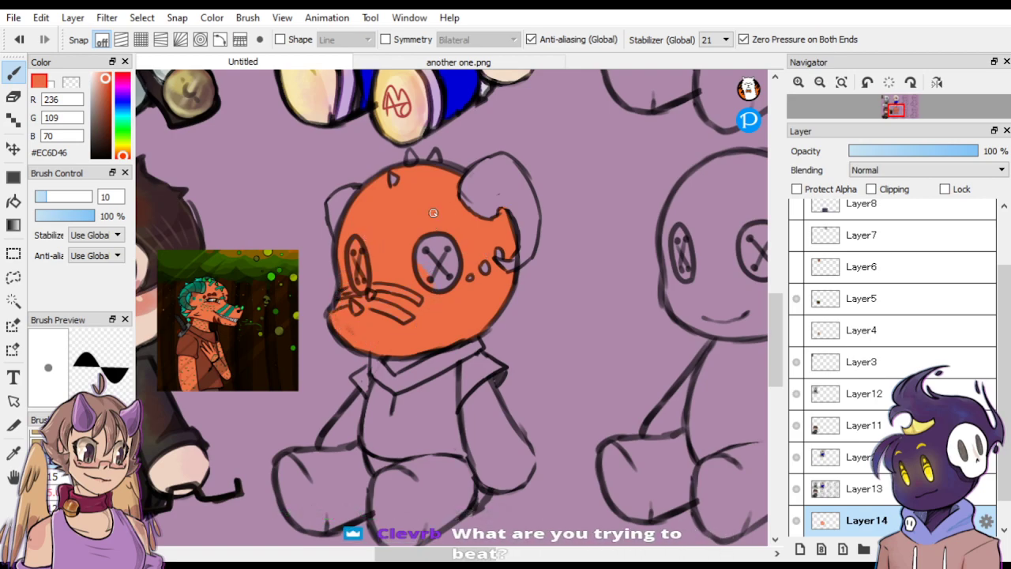
mouse_move(433, 213)
left_mouse_down()
mouse_move(502, 246)
mouse_move(467, 249)
mouse_move(508, 254)
mouse_move(528, 236)
mouse_move(503, 262)
mouse_move(492, 257)
mouse_move(515, 264)
mouse_move(539, 228)
mouse_move(513, 166)
left_mouse_up()
left_click_drag(455, 212, 530, 226)
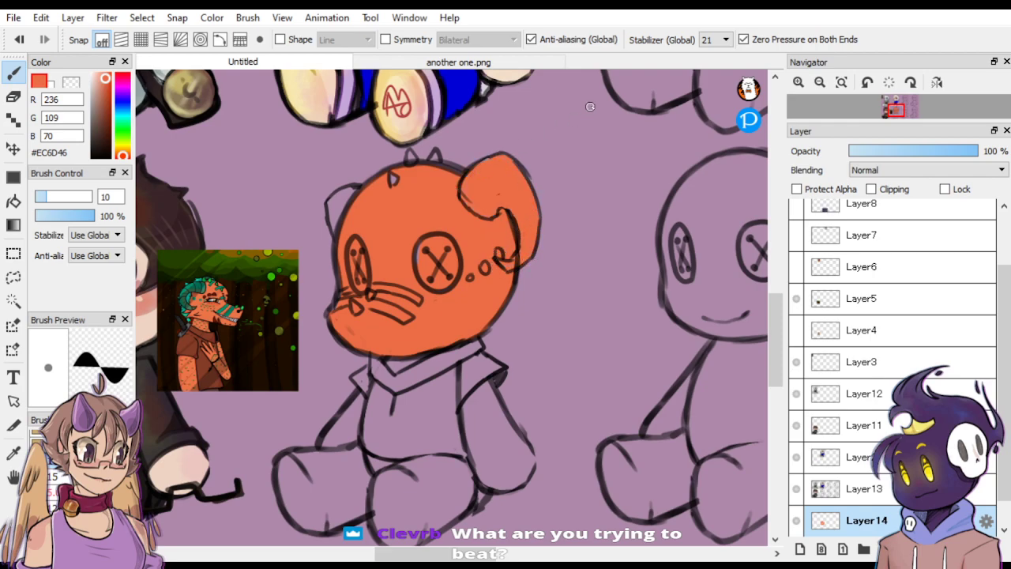
mouse_move(335, 193)
left_mouse_down()
mouse_move(393, 206)
mouse_move(361, 178)
left_mouse_up()
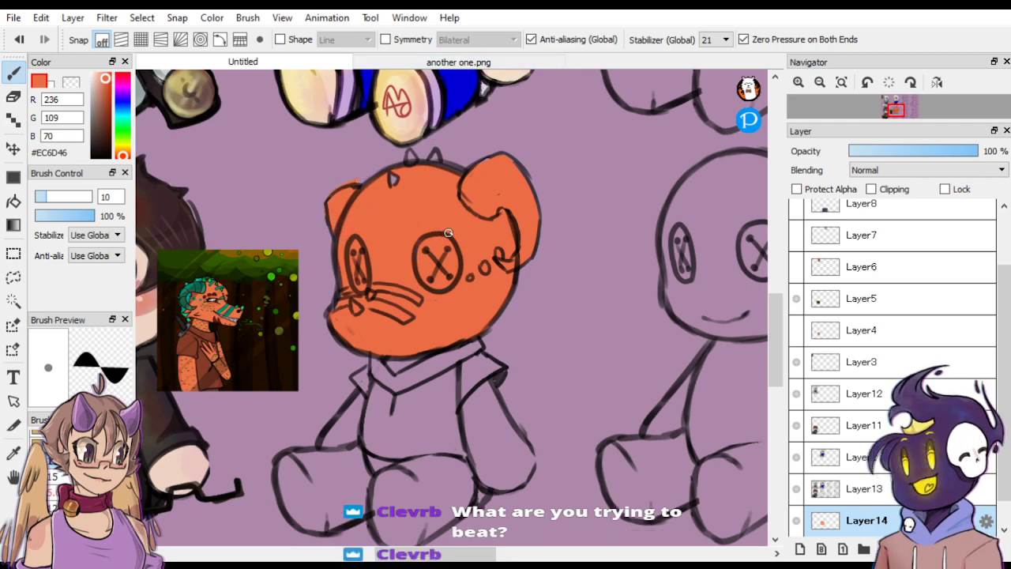
left_click(71, 82)
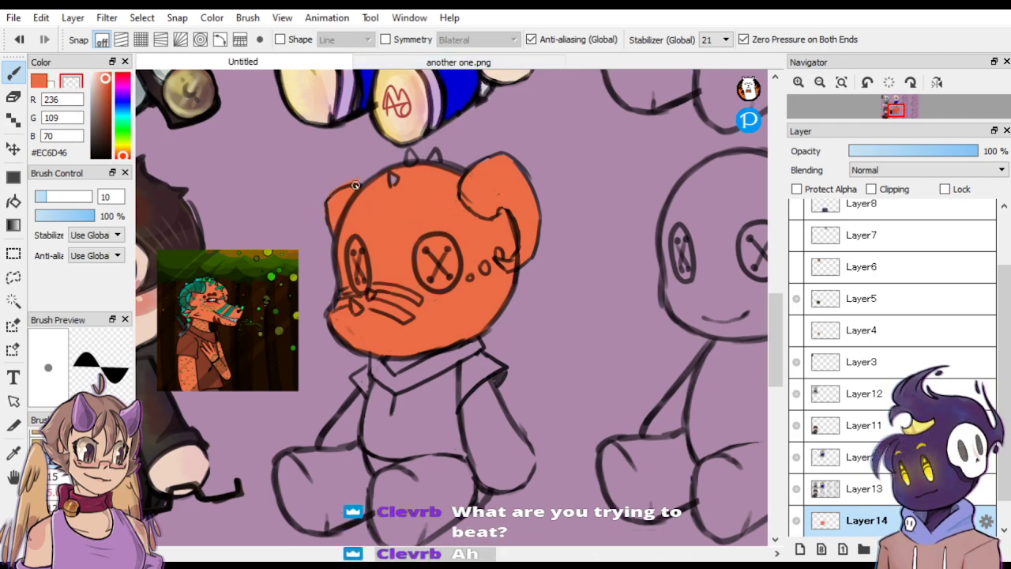
left_click(43, 82)
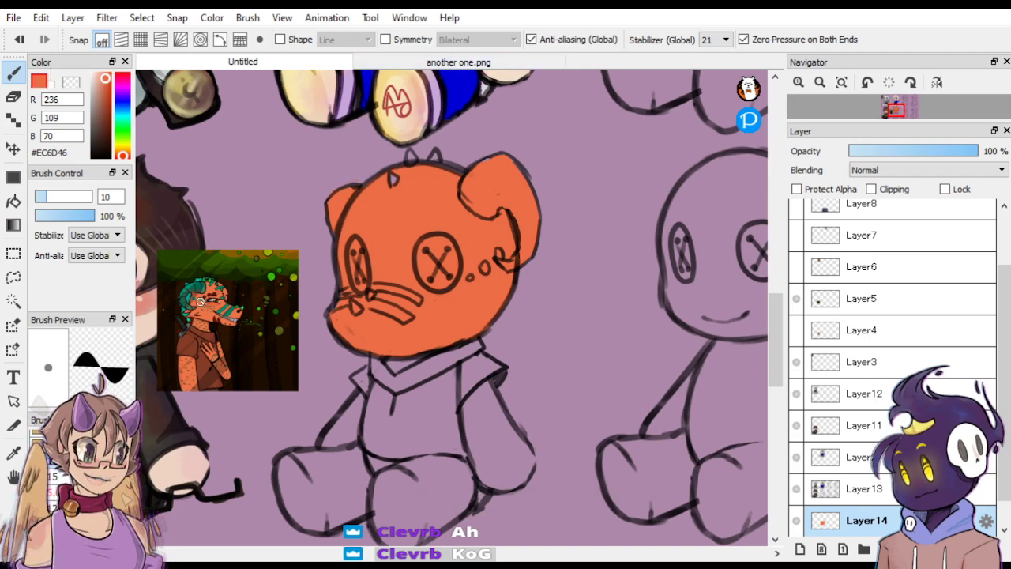
Fill the large curled horn with teal #02936F sampled from the reference's horn, covering the remaining orange gaps along its edges.
right_click(202, 269)
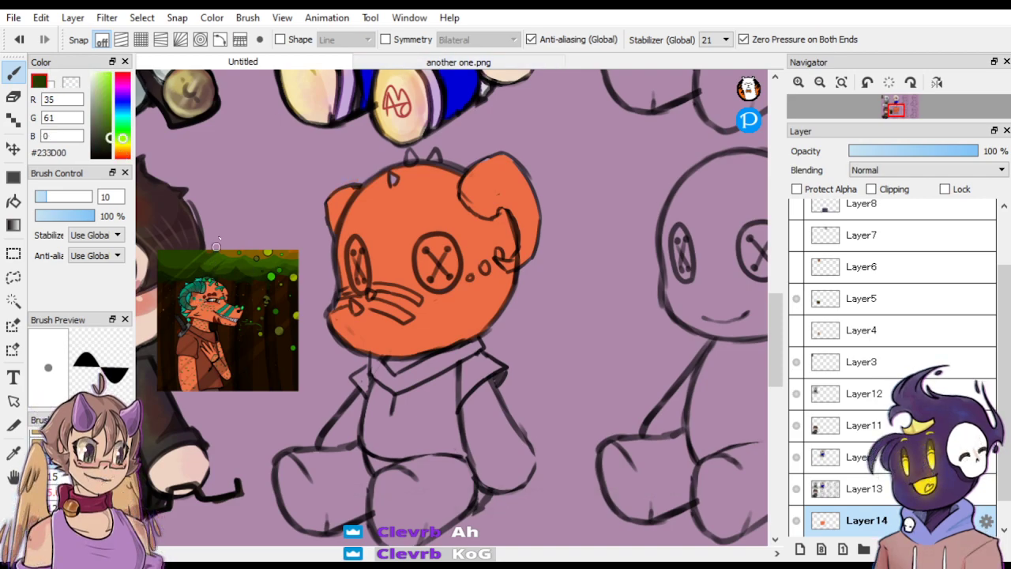
left_click(187, 286, "alt")
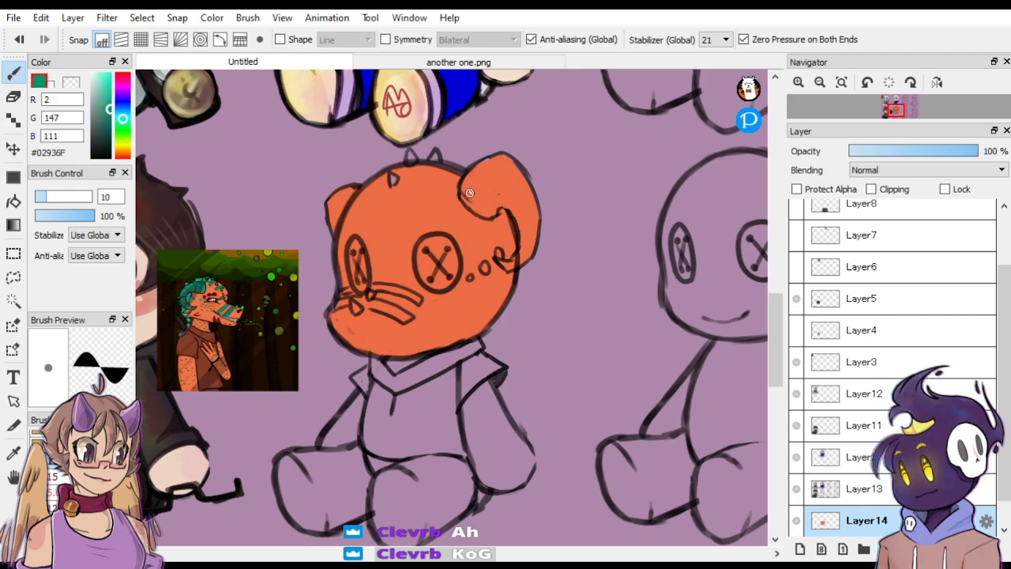
mouse_move(467, 173)
left_mouse_down()
mouse_move(476, 214)
mouse_move(511, 207)
mouse_move(515, 218)
mouse_move(517, 253)
mouse_move(495, 263)
mouse_move(509, 269)
mouse_move(535, 237)
mouse_move(524, 177)
mouse_move(494, 156)
mouse_move(466, 173)
left_mouse_up()
key("g")
left_click(494, 180)
key("b")
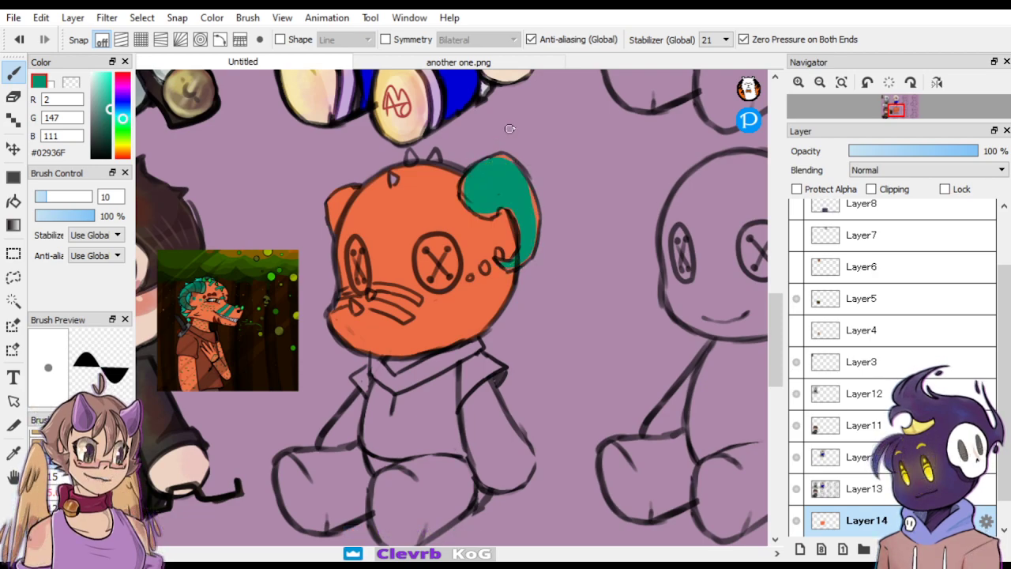
mouse_move(497, 212)
left_mouse_down()
mouse_move(483, 179)
mouse_move(497, 155)
mouse_move(535, 197)
mouse_move(541, 228)
mouse_move(507, 270)
left_mouse_up()
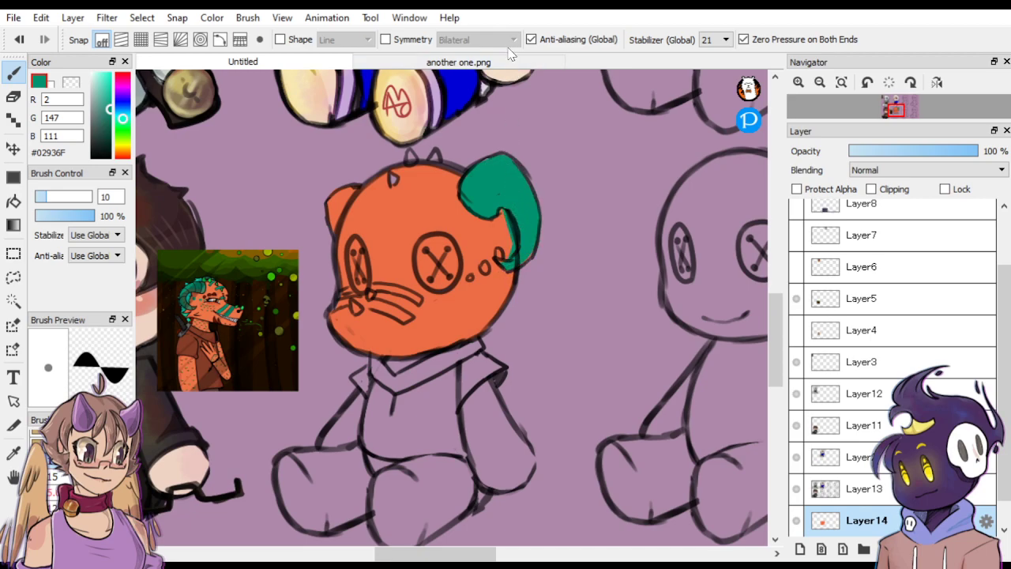
left_click(487, 231, "alt")
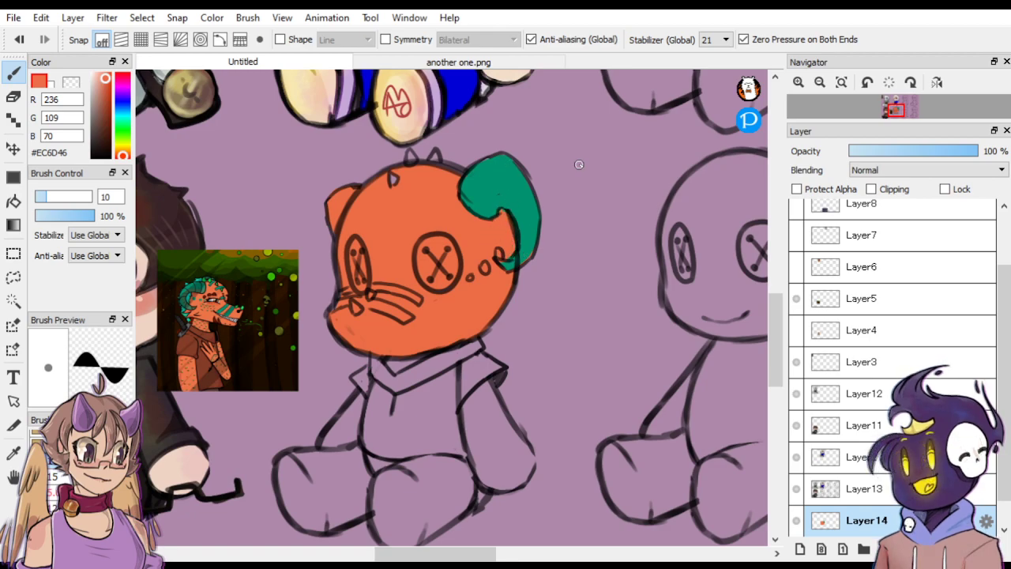
Colour the far horn and snout stripes teal #02936F, and the small head and snout spikes bright green #02CD4D.
left_click(869, 490)
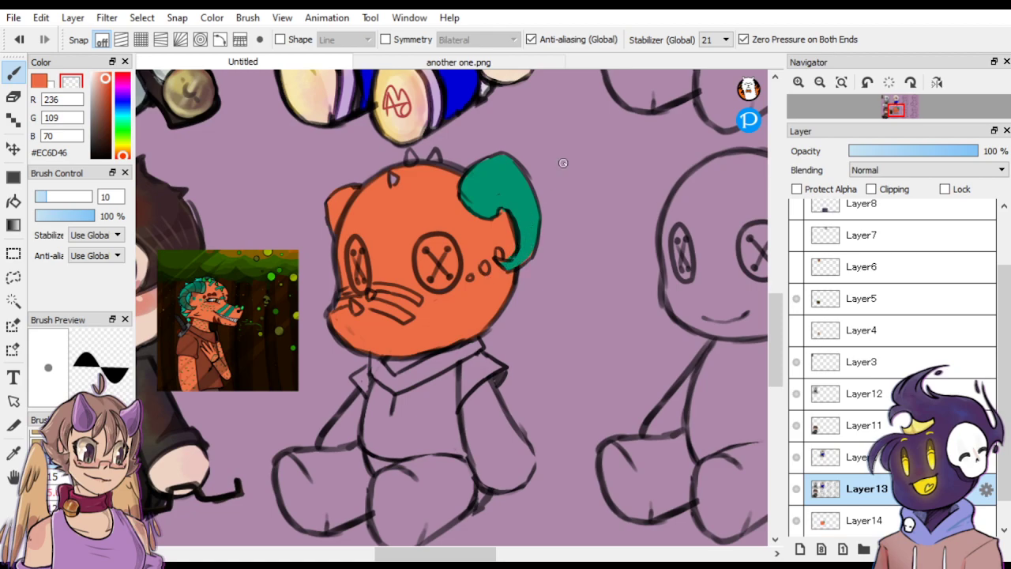
left_click(864, 519)
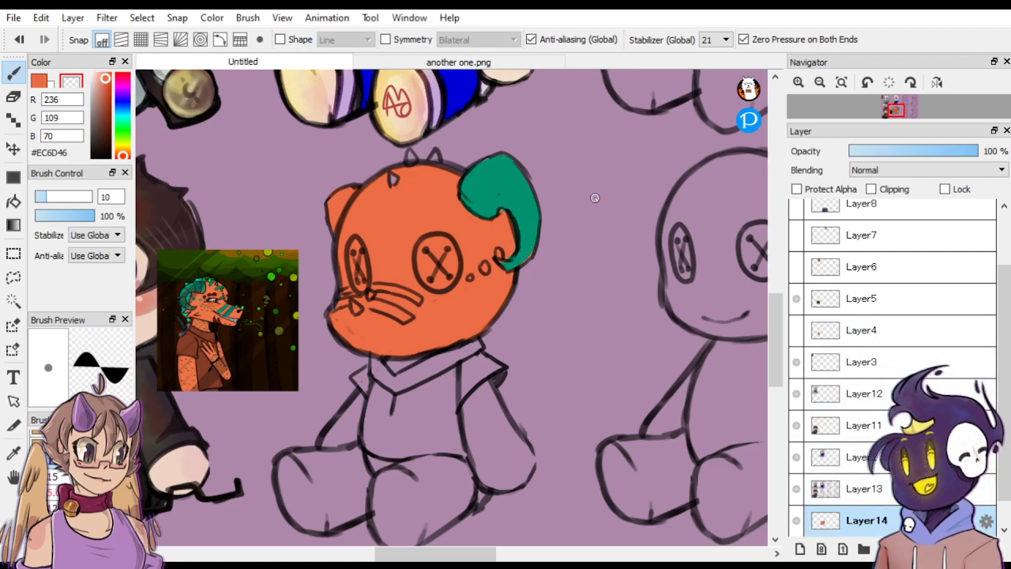
left_click(491, 165, "alt")
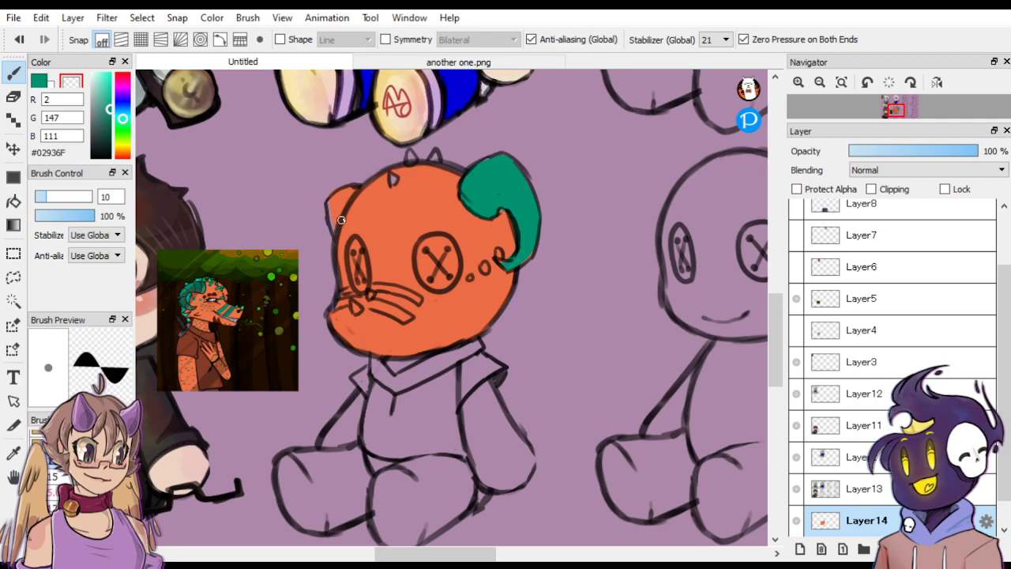
mouse_move(341, 220)
left_mouse_down()
mouse_move(358, 184)
mouse_move(327, 203)
mouse_move(358, 197)
mouse_move(364, 184)
mouse_move(335, 243)
mouse_move(326, 206)
mouse_move(371, 179)
mouse_move(385, 194)
mouse_move(413, 155)
mouse_move(407, 148)
mouse_move(405, 163)
mouse_move(418, 159)
mouse_move(411, 148)
mouse_move(447, 148)
left_mouse_up()
left_click(39, 82)
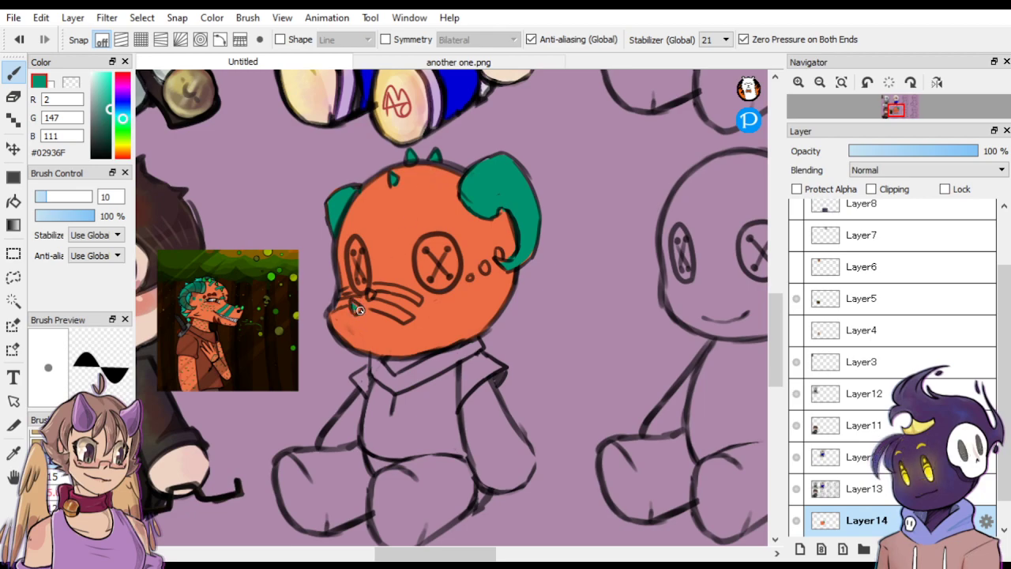
left_click_drag(359, 310, 353, 308)
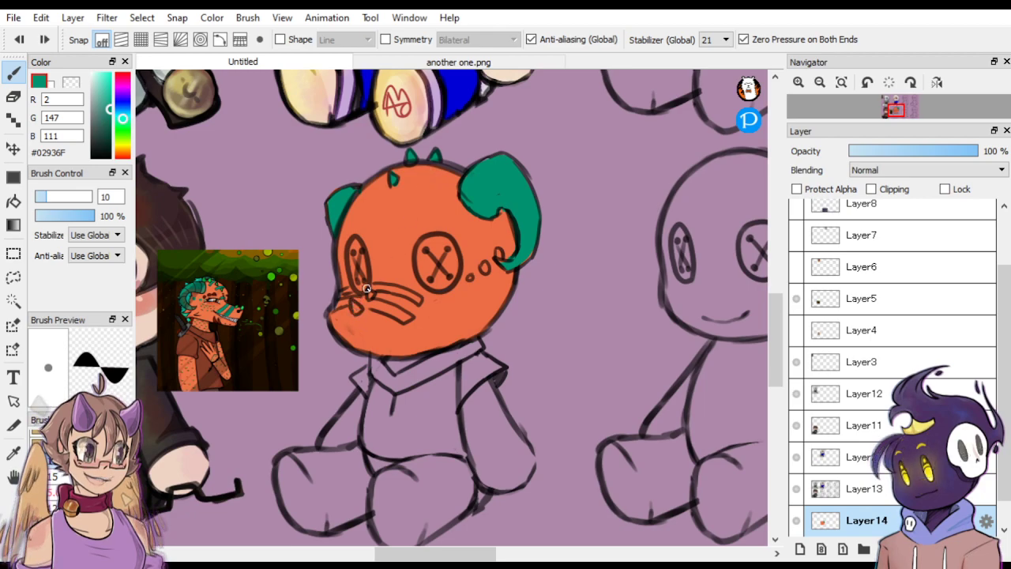
mouse_move(339, 307)
left_mouse_down()
mouse_move(407, 322)
mouse_move(409, 312)
mouse_move(378, 298)
mouse_move(331, 305)
mouse_move(366, 289)
mouse_move(420, 301)
mouse_move(407, 287)
mouse_move(335, 295)
left_mouse_up()
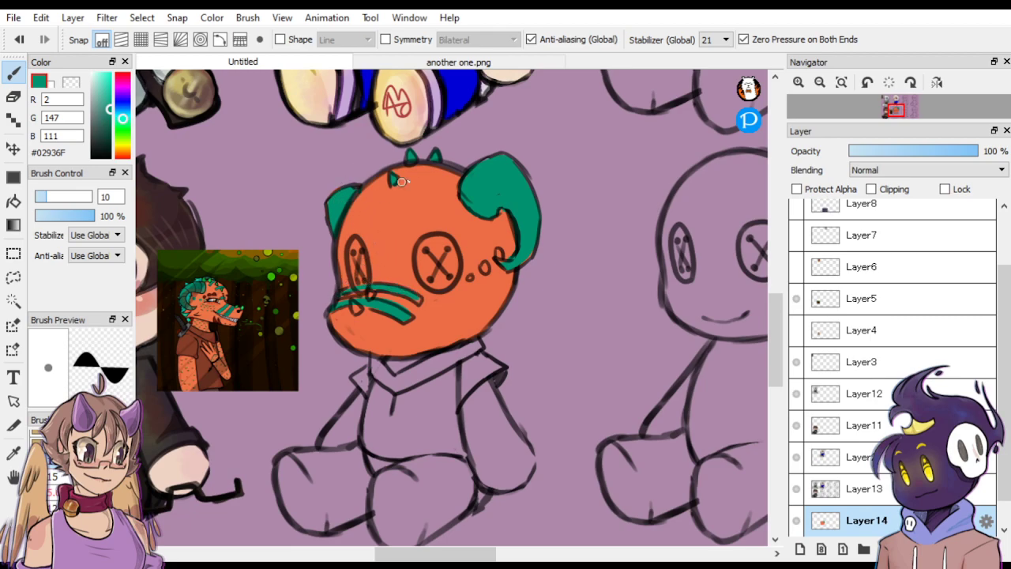
left_click(209, 279, "alt")
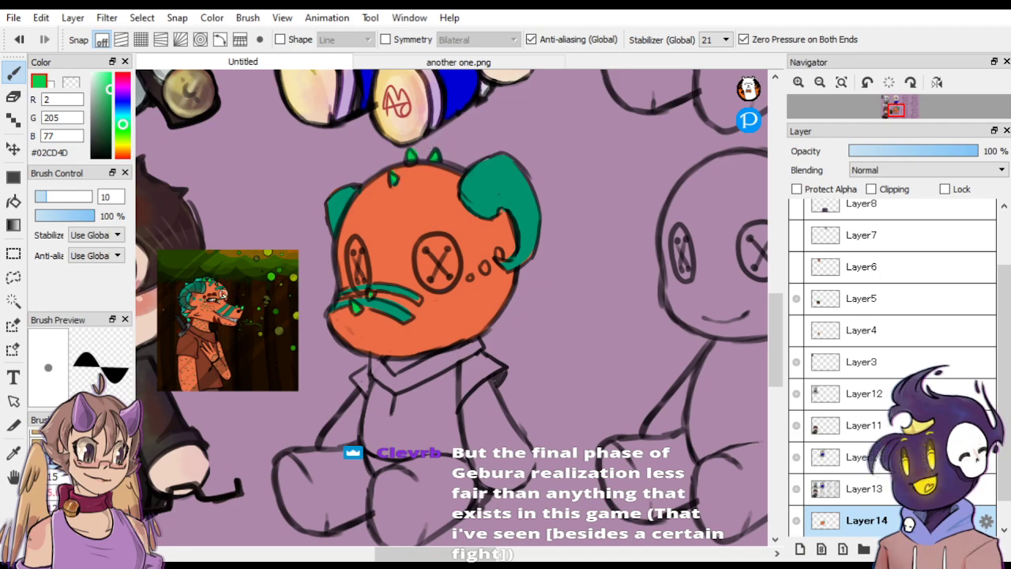
Colour both of the horned plushie's button eyes amber #AC5B13, sampled from the eye in the reference picture.
right_click(213, 300)
right_click(216, 298)
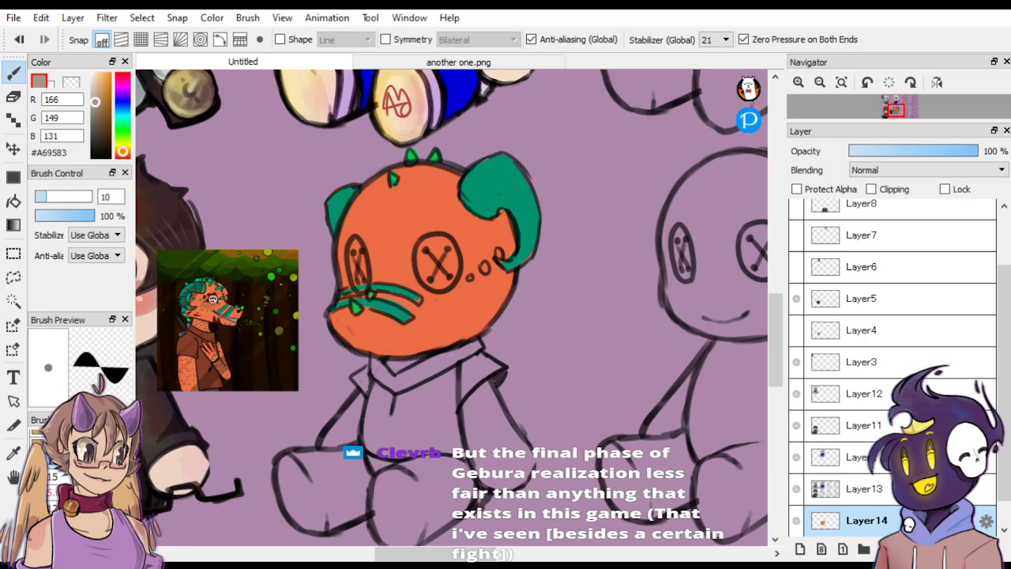
left_click_drag(423, 557, 384, 558)
key("ctrl+Up")
key("ctrl+Up")
key("ctrl+Up")
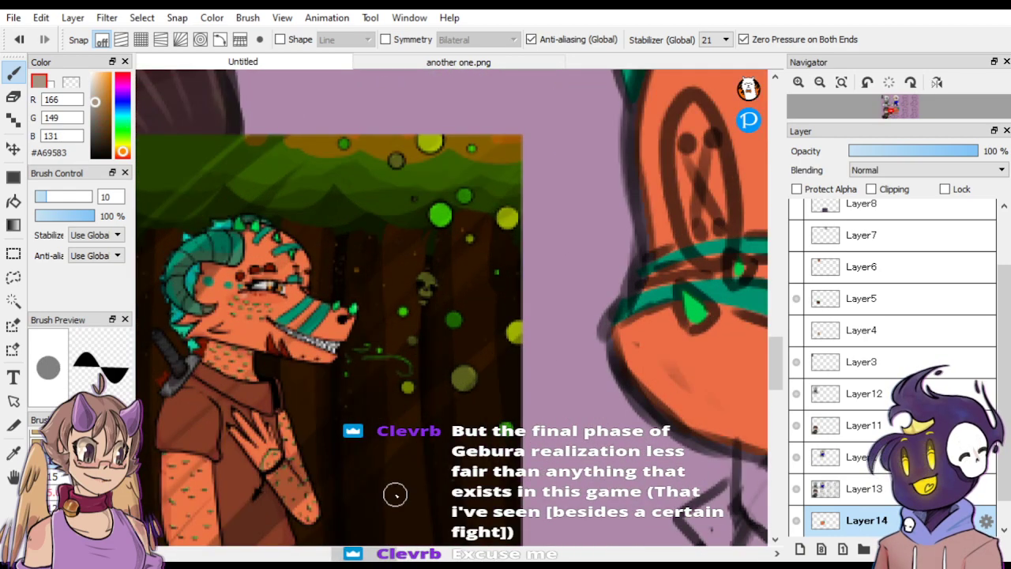
left_click(278, 291, "alt")
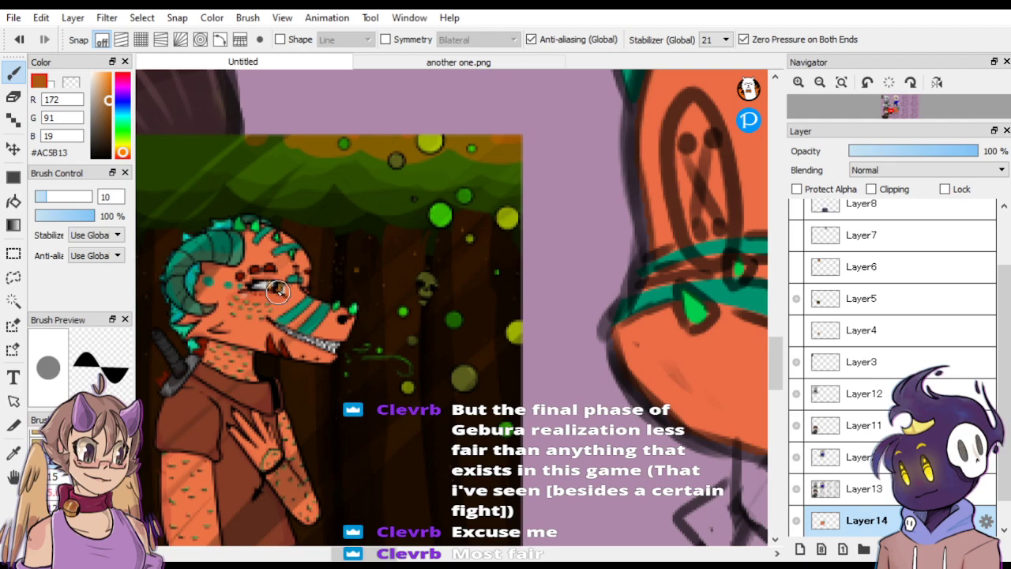
scroll(285, 296, "down", 3)
mouse_move(565, 202)
left_mouse_down()
mouse_move(562, 251)
mouse_move(576, 283)
mouse_move(593, 261)
mouse_move(565, 208)
left_mouse_up()
mouse_move(682, 207)
left_mouse_down()
mouse_move(660, 234)
mouse_move(687, 283)
mouse_move(732, 258)
mouse_move(720, 201)
mouse_move(664, 214)
left_mouse_up()
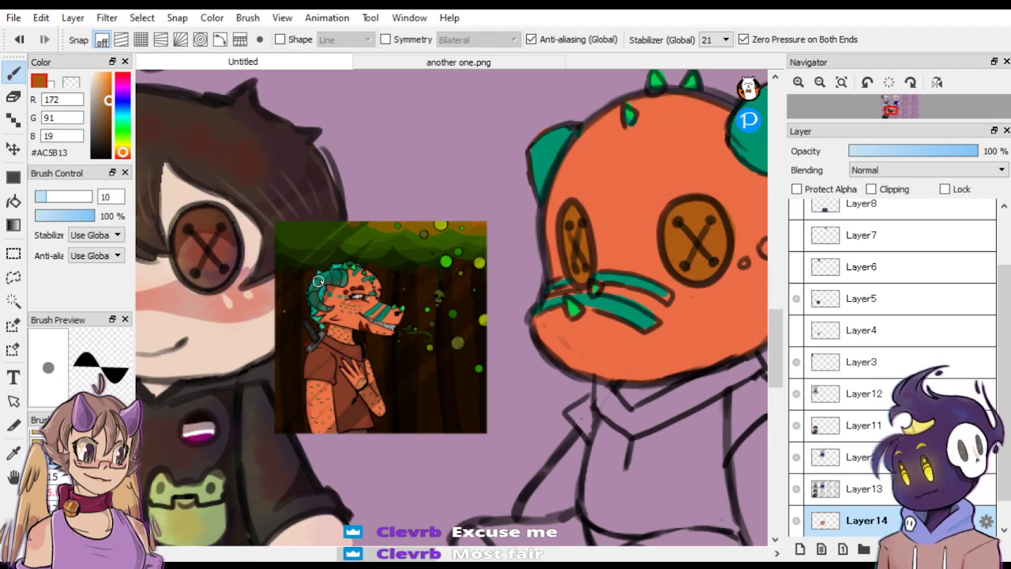
Fill the plushie's shirt, collar and both sleeves with brown #833C26 sampled from the reference's shirt.
key("ctrl+minus")
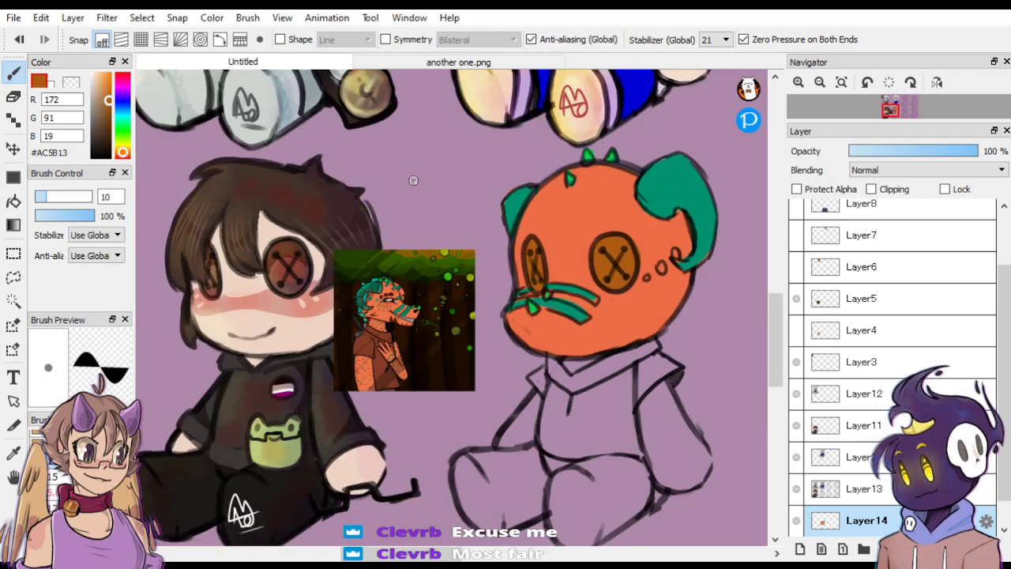
left_click(368, 346, "alt")
left_click(13, 201)
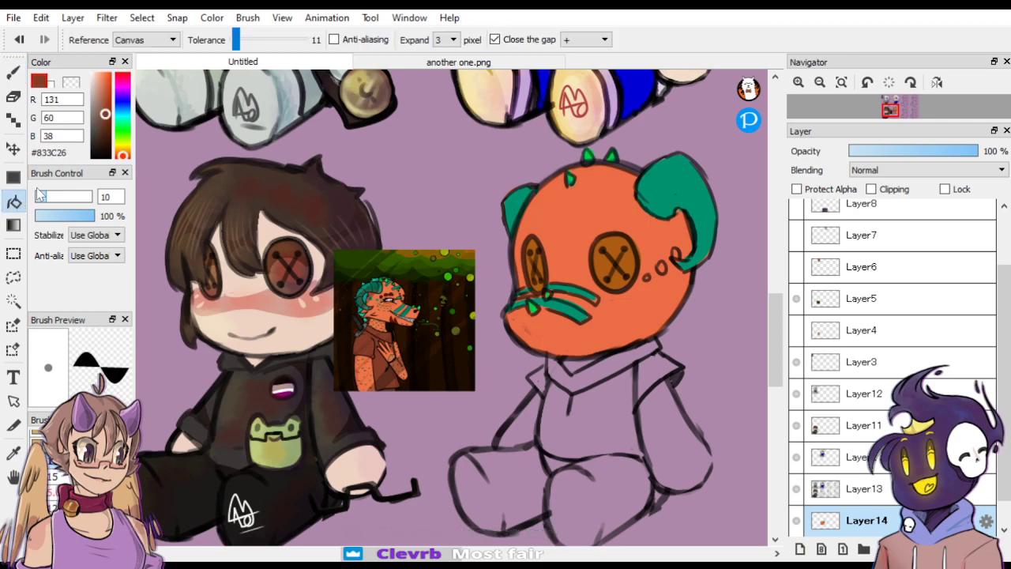
left_click(600, 368)
left_click(605, 407)
left_click(658, 375)
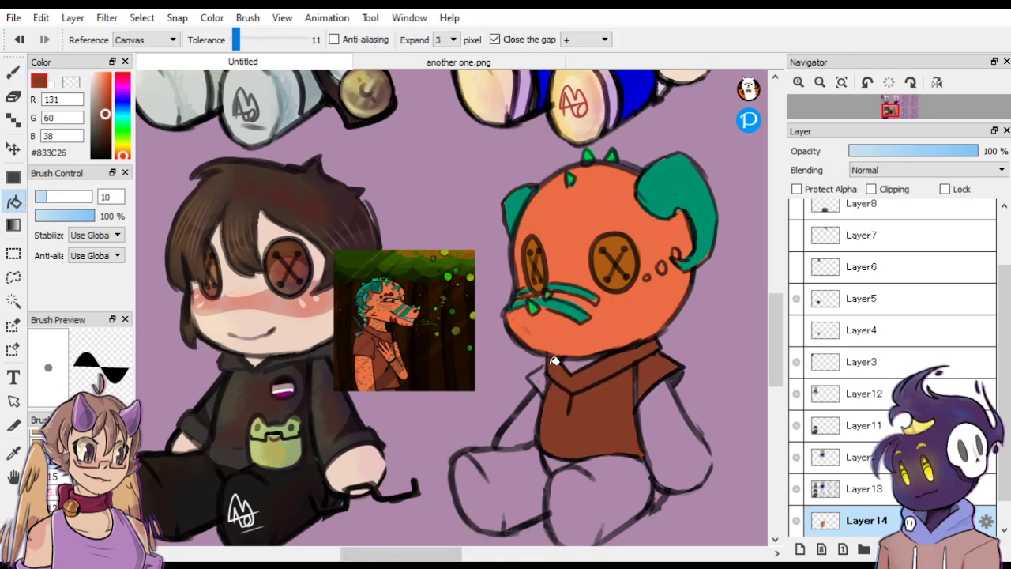
left_click(540, 376)
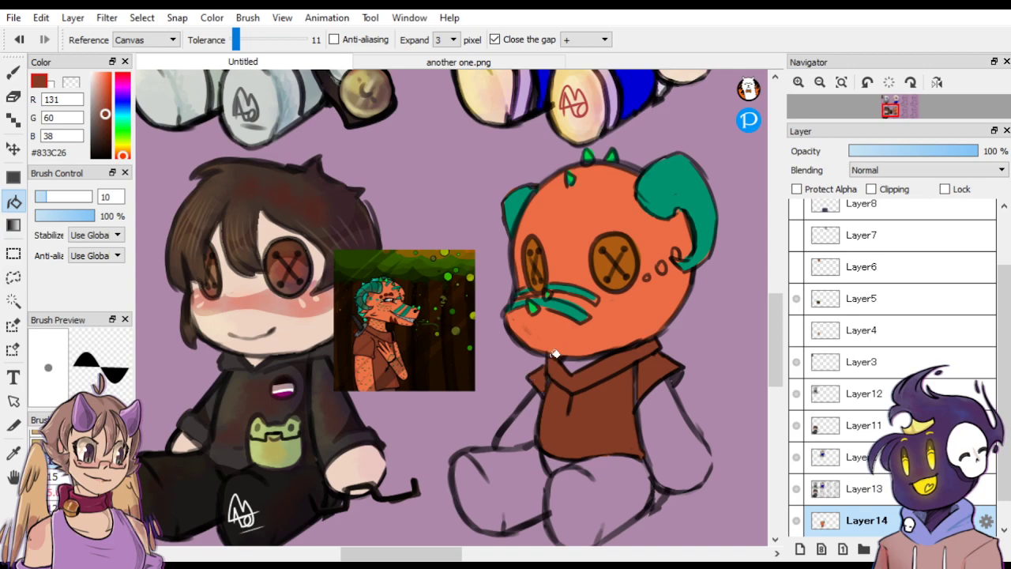
Fill the plushie's neck, both arms and both legs with orange #EC6D46 sampled from its head, keeping the background unfilled.
left_click(581, 259, "alt")
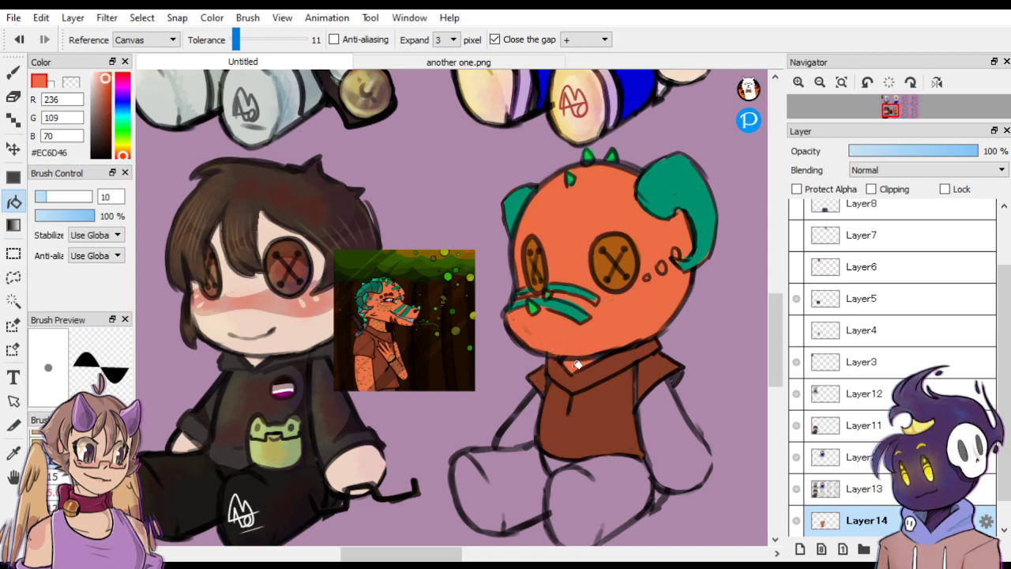
left_click(541, 432)
left_click(558, 461)
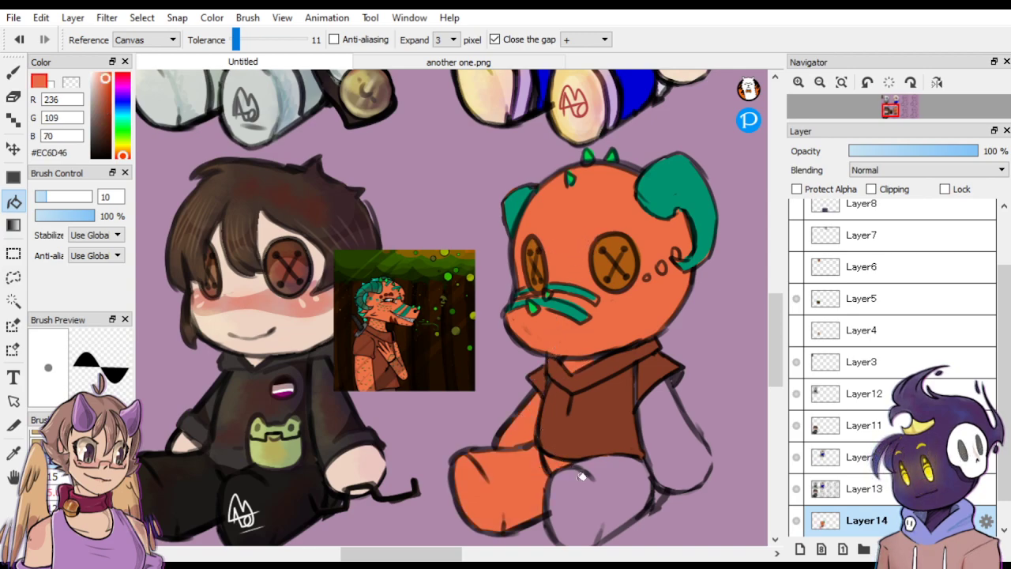
left_click(665, 432)
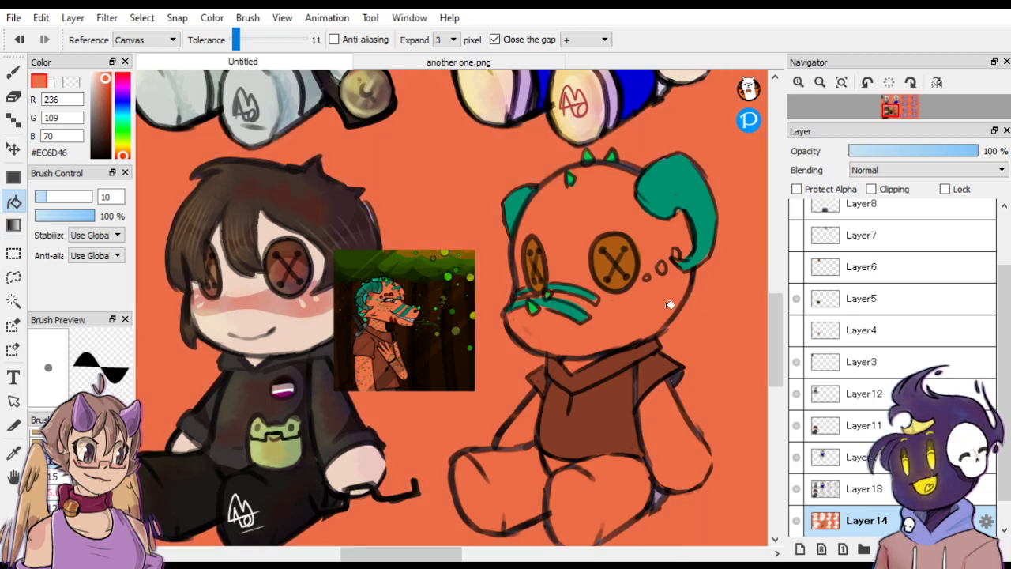
key("b")
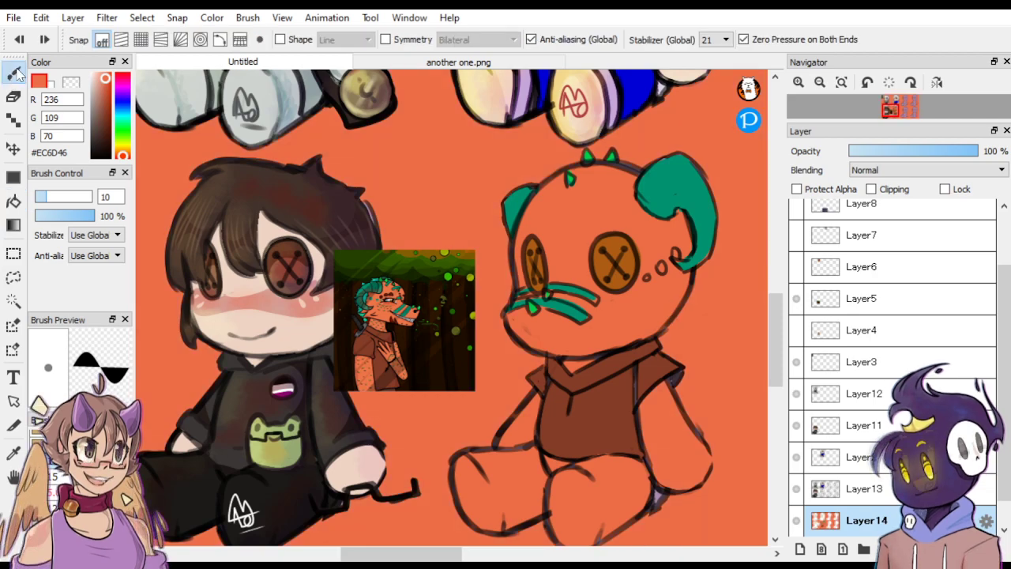
key("ctrl+z")
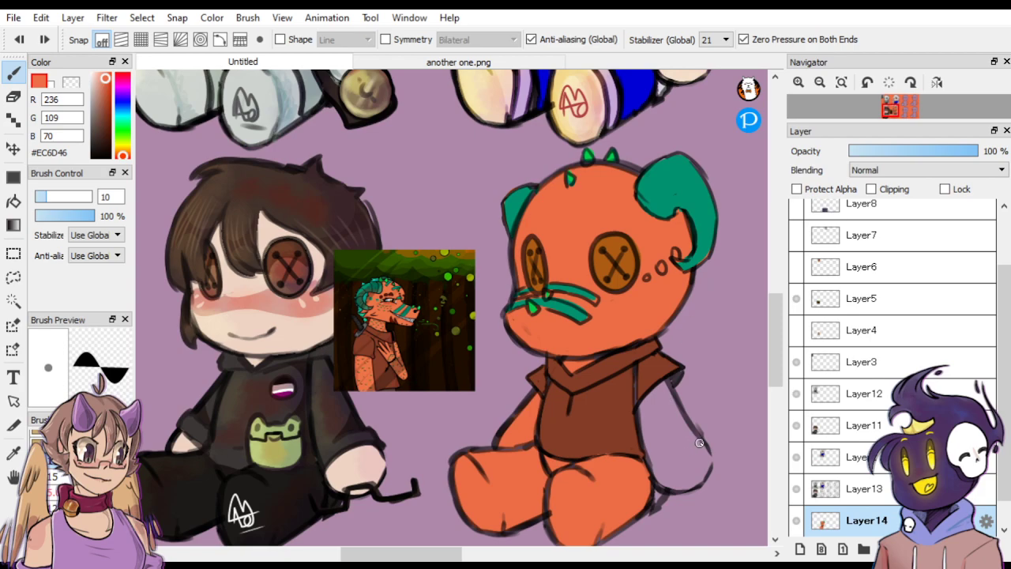
left_click(15, 202)
left_click(666, 420)
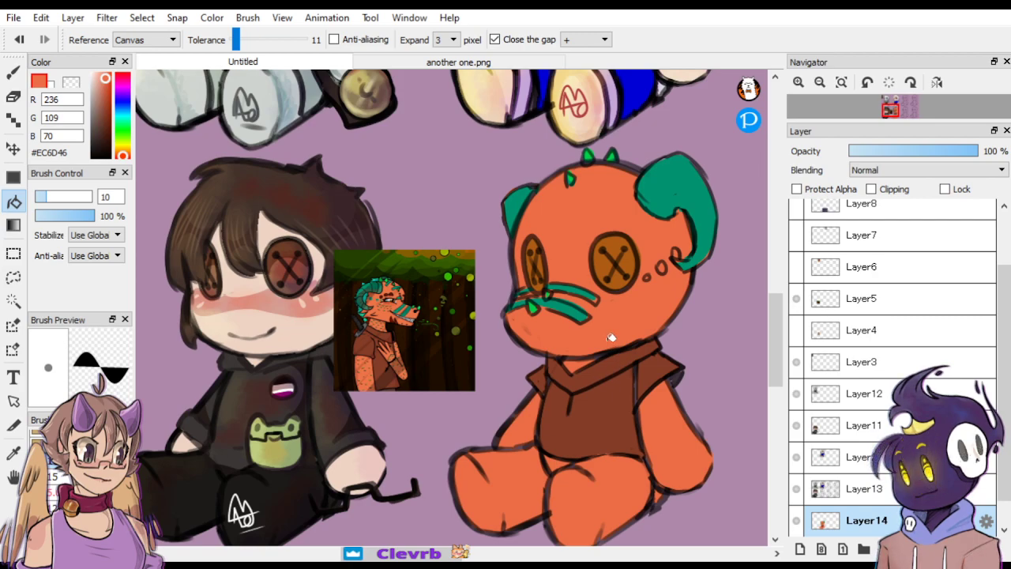
Paint pale yellow #D8DC7A highlights on the upper part of both button eyes with the size 10 brush.
left_click(625, 395, "alt")
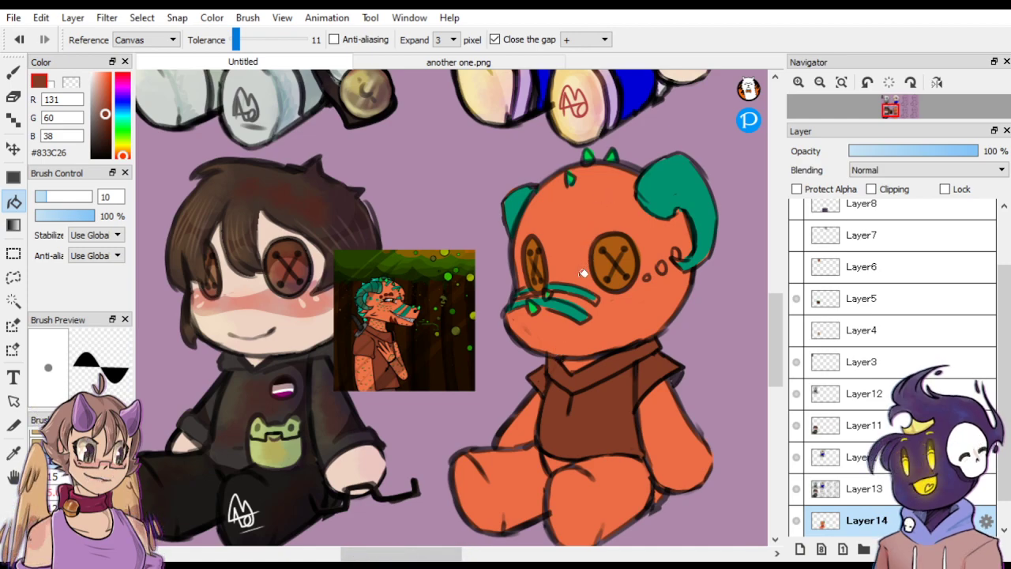
left_click(109, 100)
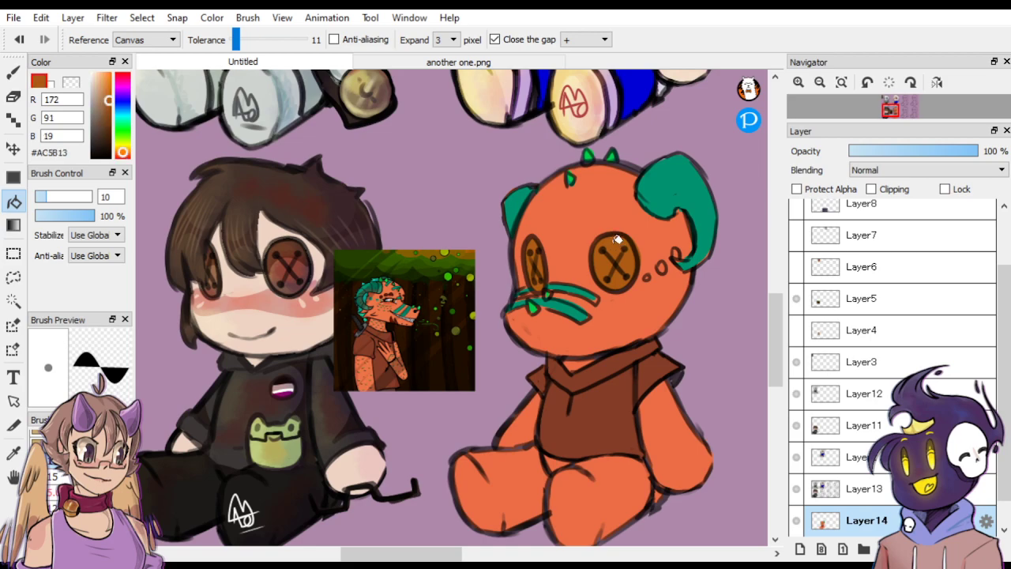
left_click(123, 145)
left_click(101, 84)
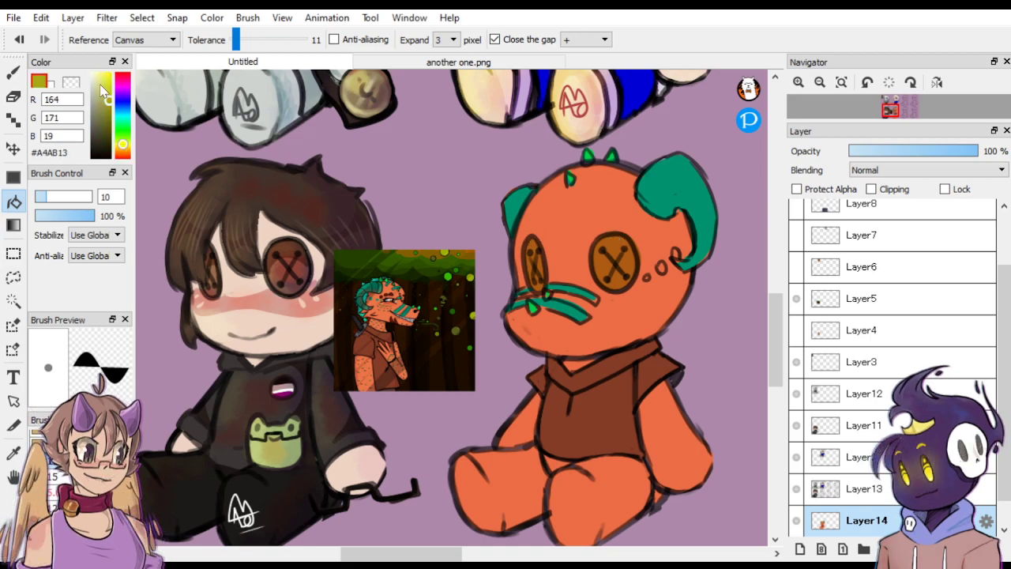
left_click(14, 71)
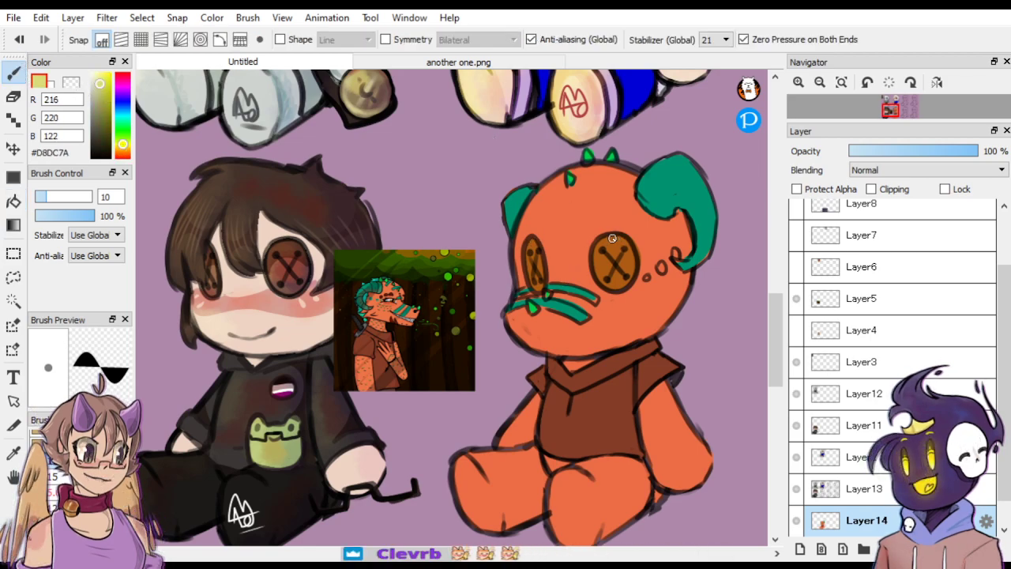
mouse_move(612, 239)
left_mouse_down()
mouse_move(611, 271)
mouse_move(619, 228)
left_mouse_up()
left_click_drag(533, 247, 529, 269)
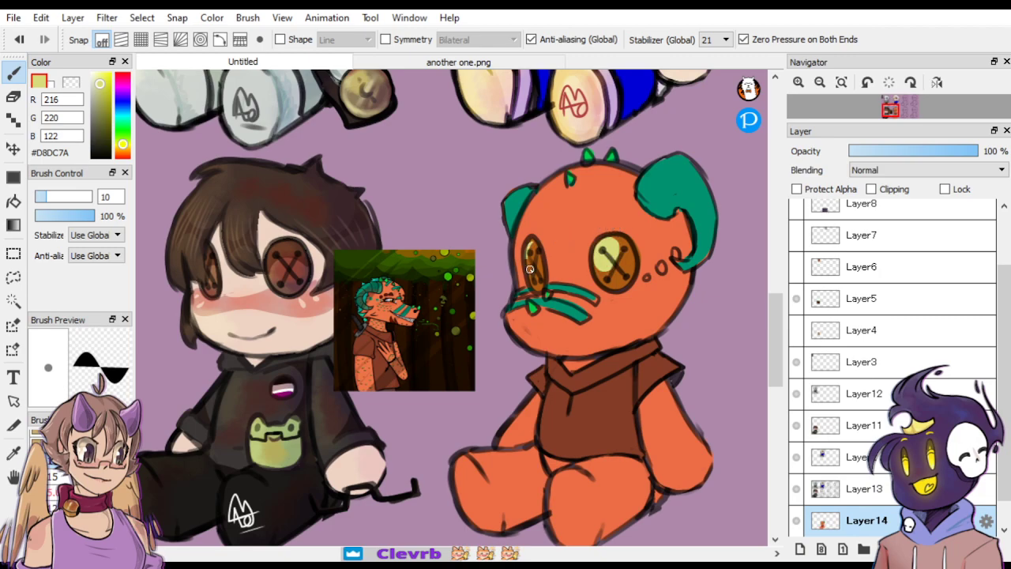
Trim the yellow eye highlights into thin crescents by painting over their inner parts with amber #AC5B13.
right_click(629, 255)
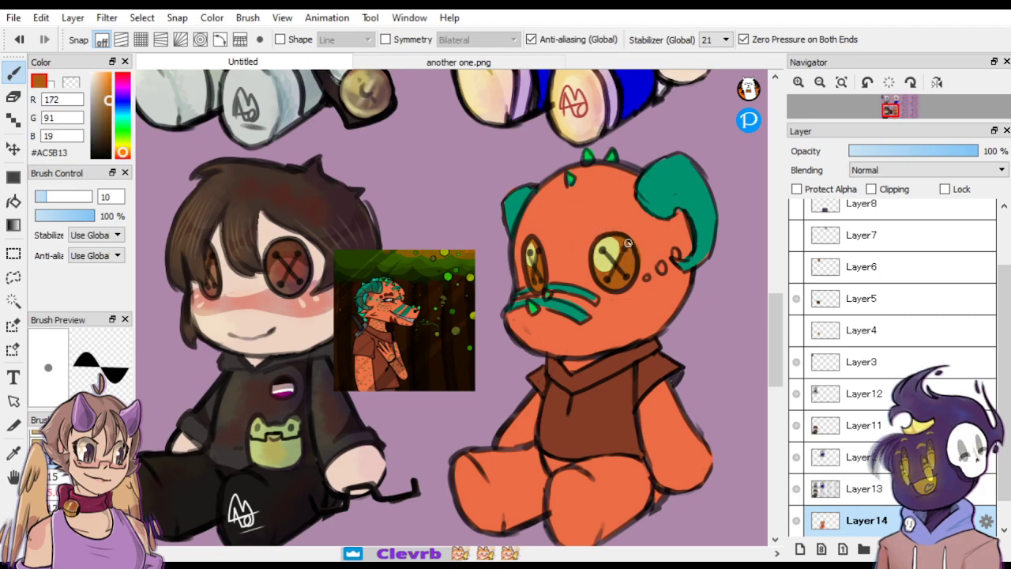
left_click_drag(608, 265, 620, 235)
left_click_drag(536, 250, 537, 272)
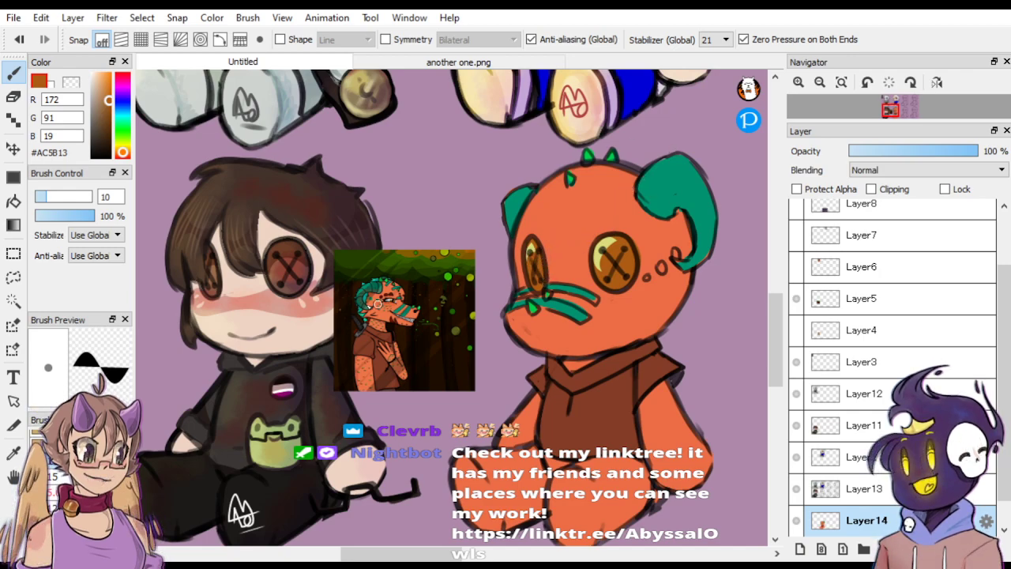
Paint curved ridge bands across the large curled horn in darker teal #006A4F.
left_click(650, 173, "alt")
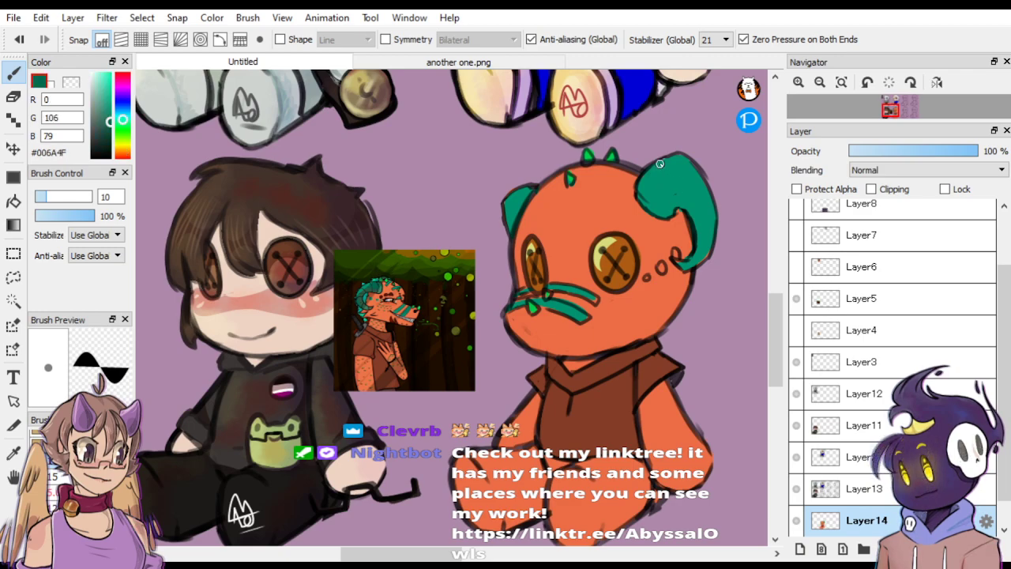
left_click_drag(678, 208, 650, 162)
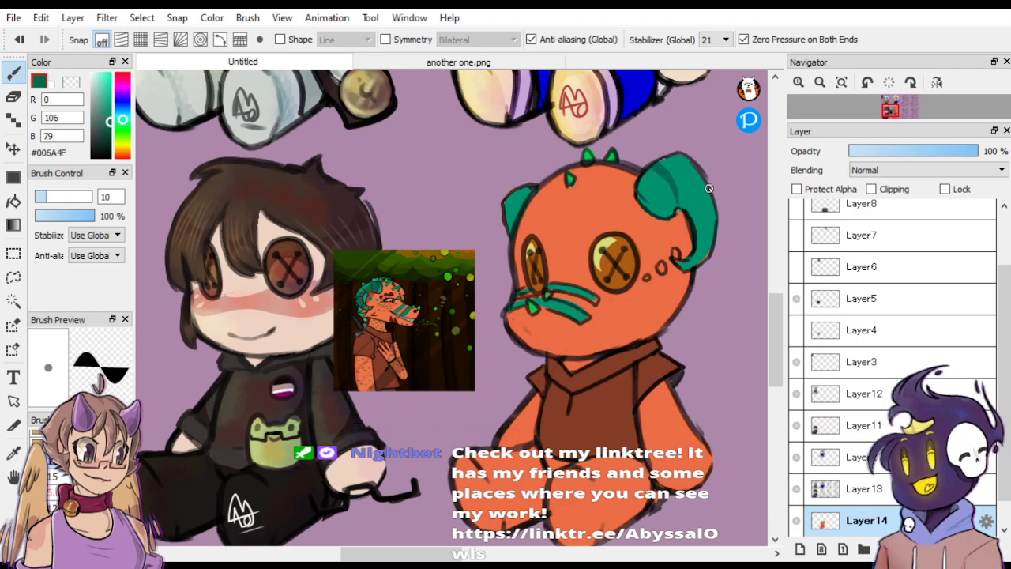
mouse_move(704, 180)
left_mouse_down()
mouse_move(689, 221)
mouse_move(702, 181)
mouse_move(708, 224)
mouse_move(701, 258)
left_mouse_up()
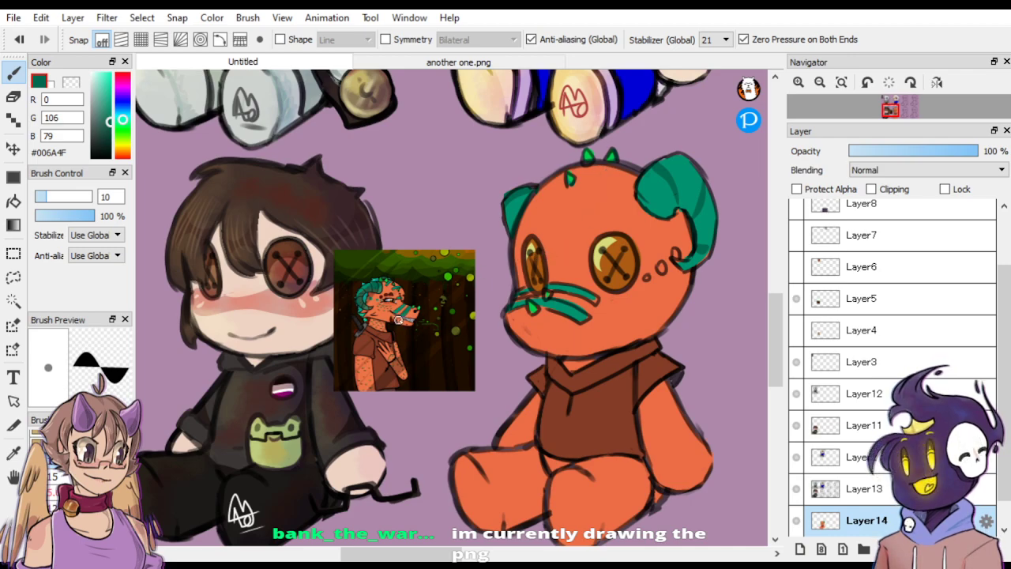
Paint brow dots above both eyes and short slashes on the lower cheek in dark red-brown #3B0A01 sampled from the reference.
left_click(394, 320, "alt")
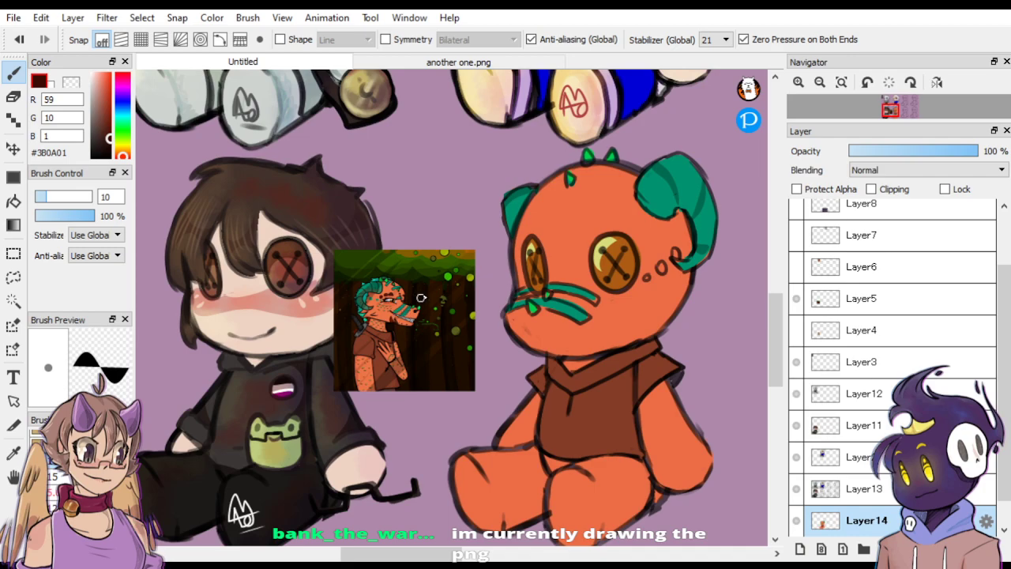
left_click(596, 222)
left_click(613, 219)
left_click(631, 221)
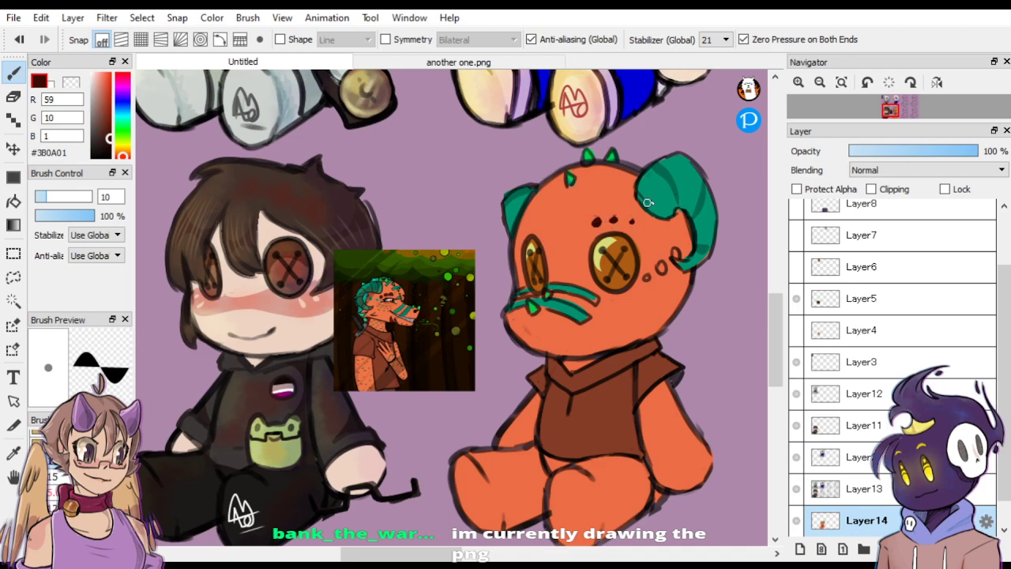
left_click(539, 222)
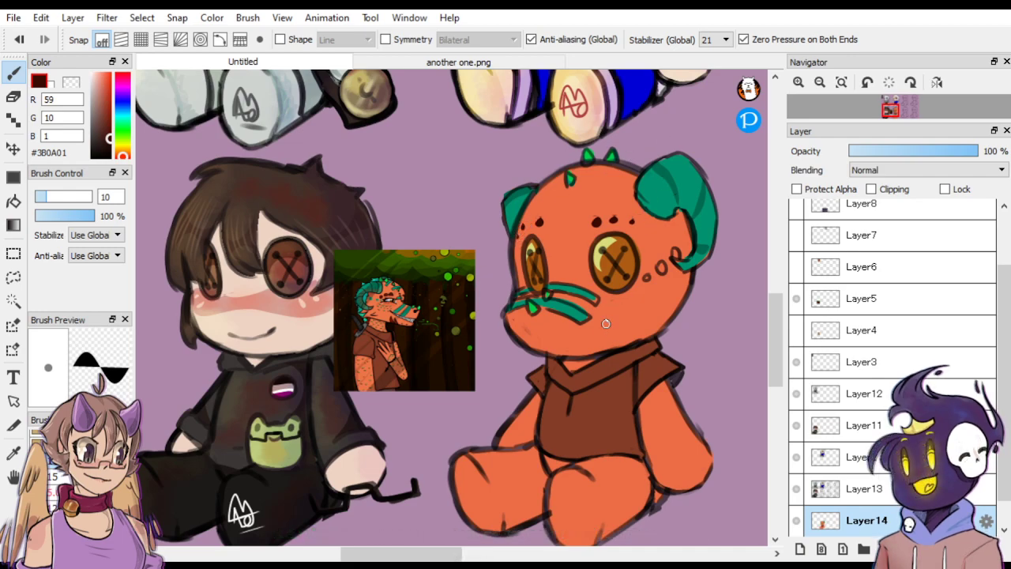
mouse_move(604, 348)
left_mouse_down()
mouse_move(623, 323)
mouse_move(610, 353)
mouse_move(639, 333)
left_mouse_up()
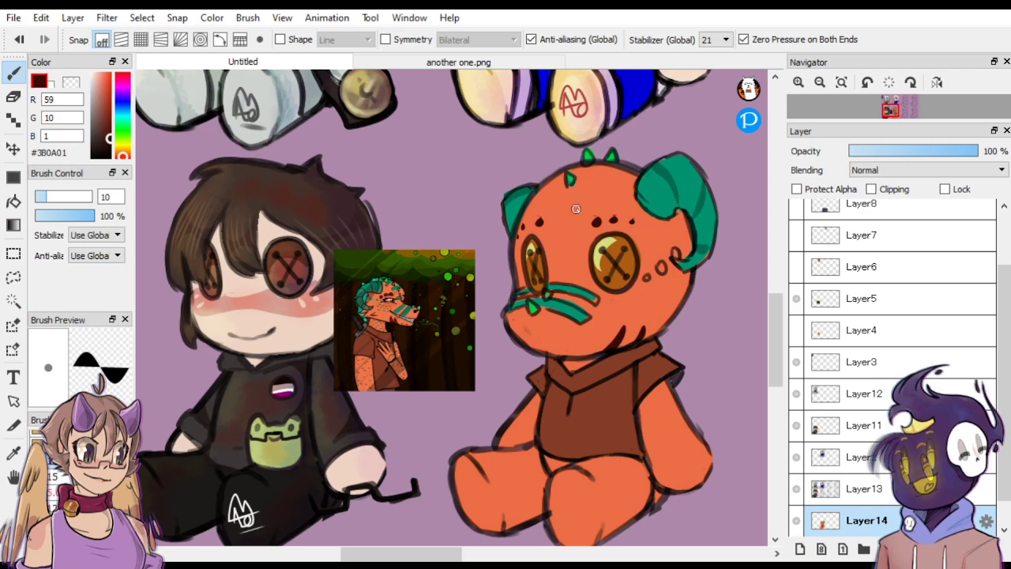
Touch up unfilled gaps on the body with orange #EC6D46 and the sleeve tip with brown #833C26.
right_click(570, 478)
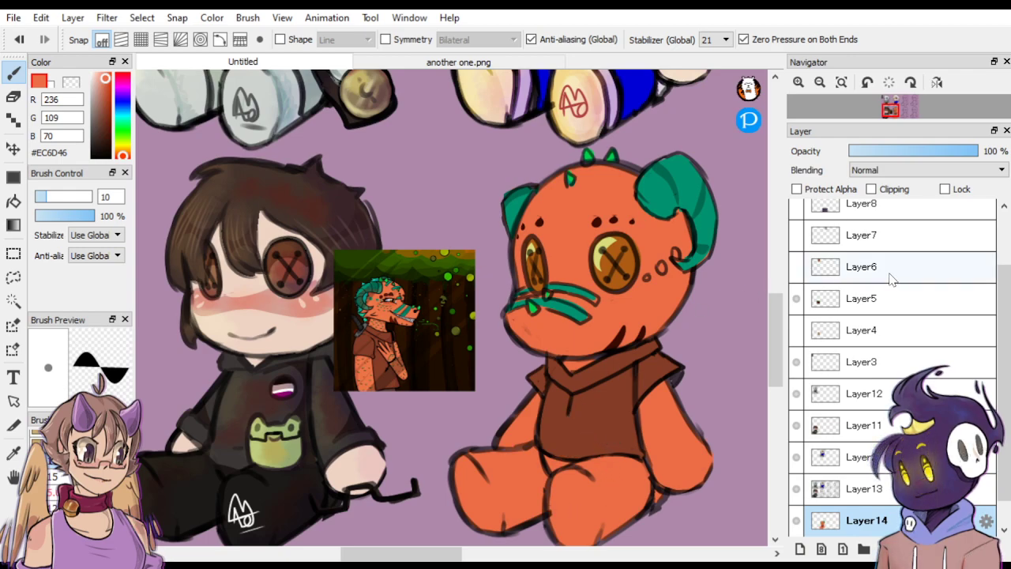
left_click(662, 372, "alt")
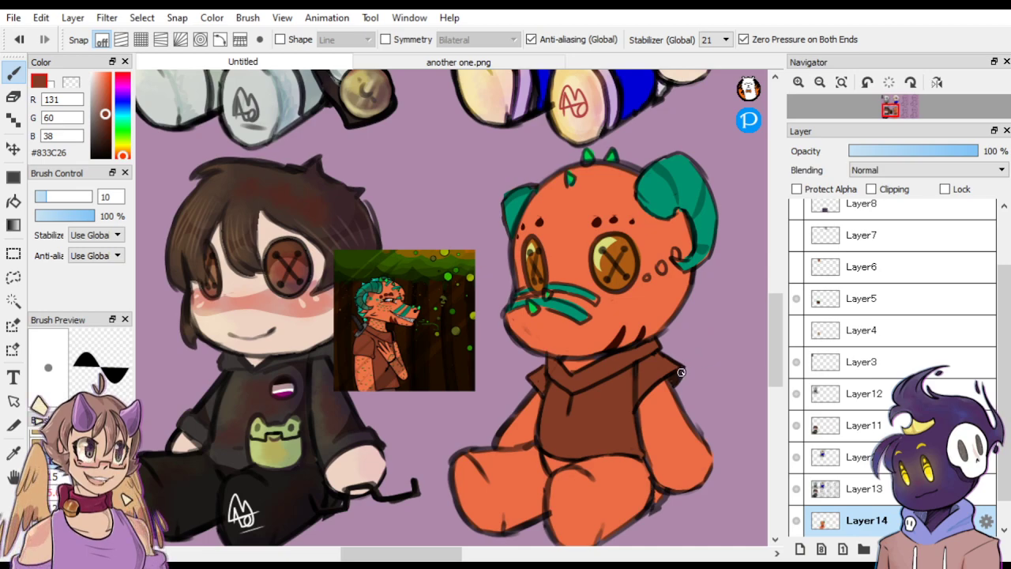
Hide Layer5 with the reference picture and Layer4, and merge the Layer13 line art down into Layer14.
left_click(797, 297)
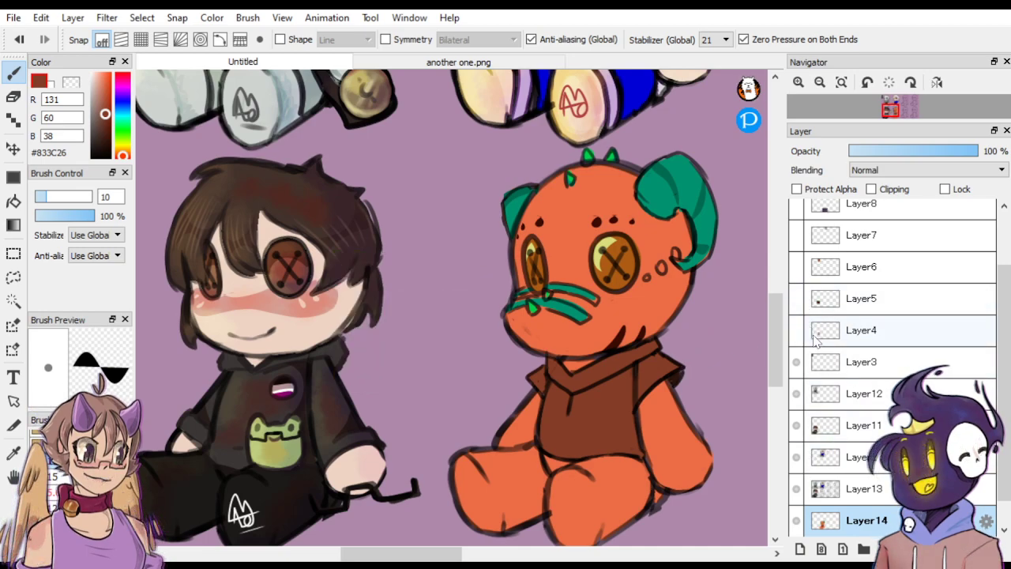
left_click(844, 497)
left_click(906, 548)
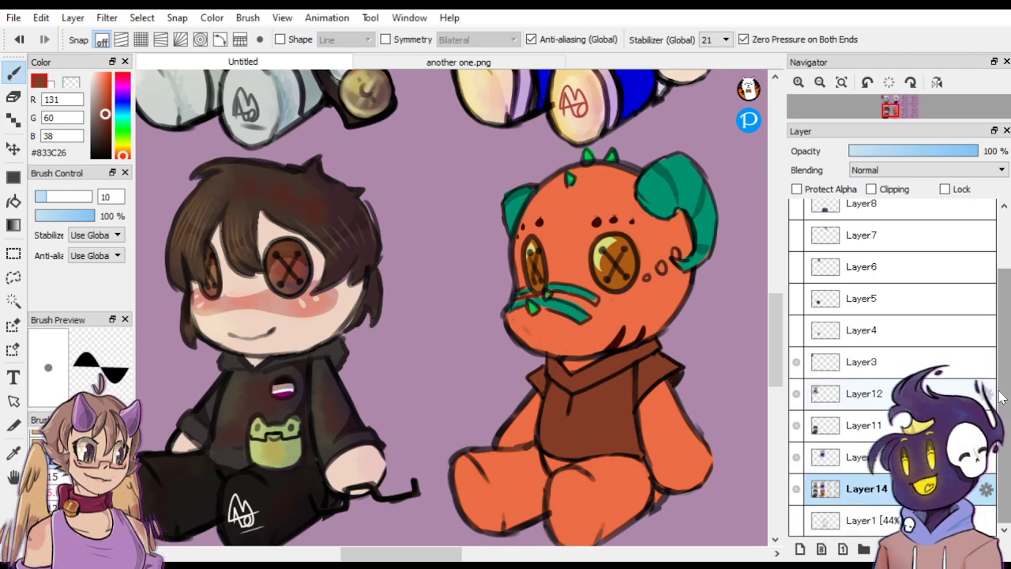
Shade the right side of the brown tunic and sleeve with #67372A and touch up the line art in near-black #210F09.
left_click_drag(454, 557, 475, 557)
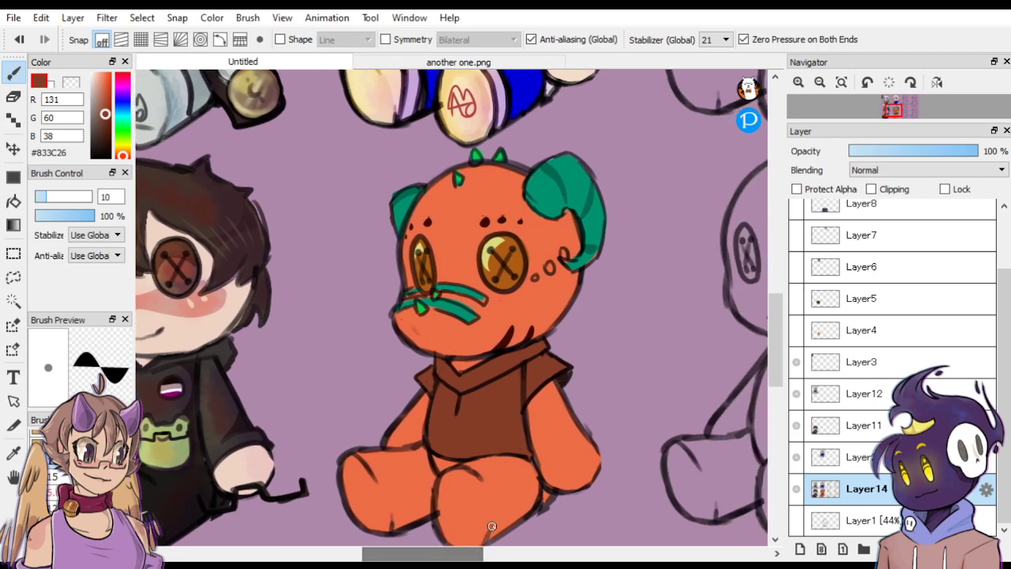
left_click(425, 235, "alt")
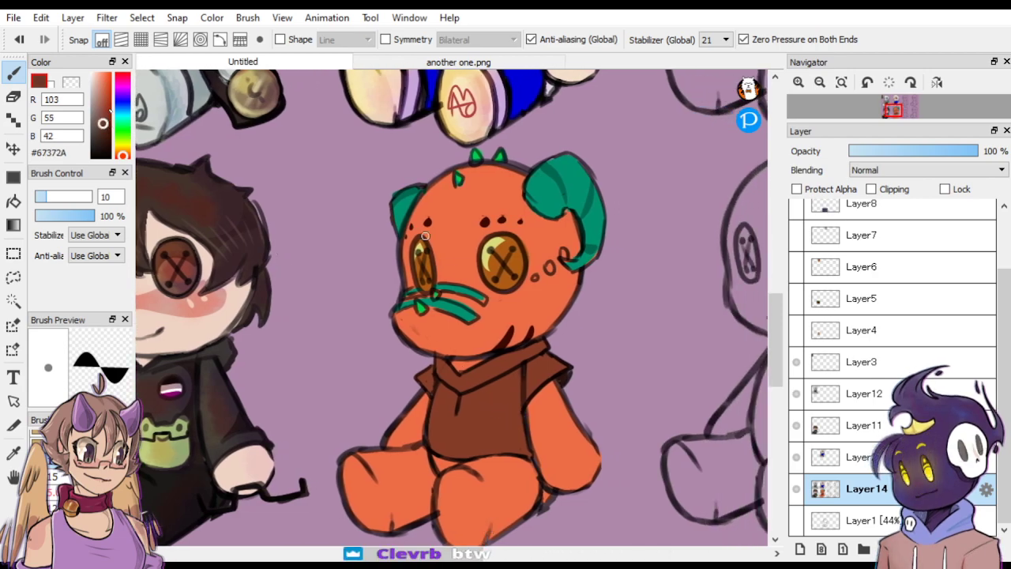
mouse_move(495, 377)
left_mouse_down()
mouse_move(516, 400)
mouse_move(504, 434)
mouse_move(481, 452)
left_mouse_up()
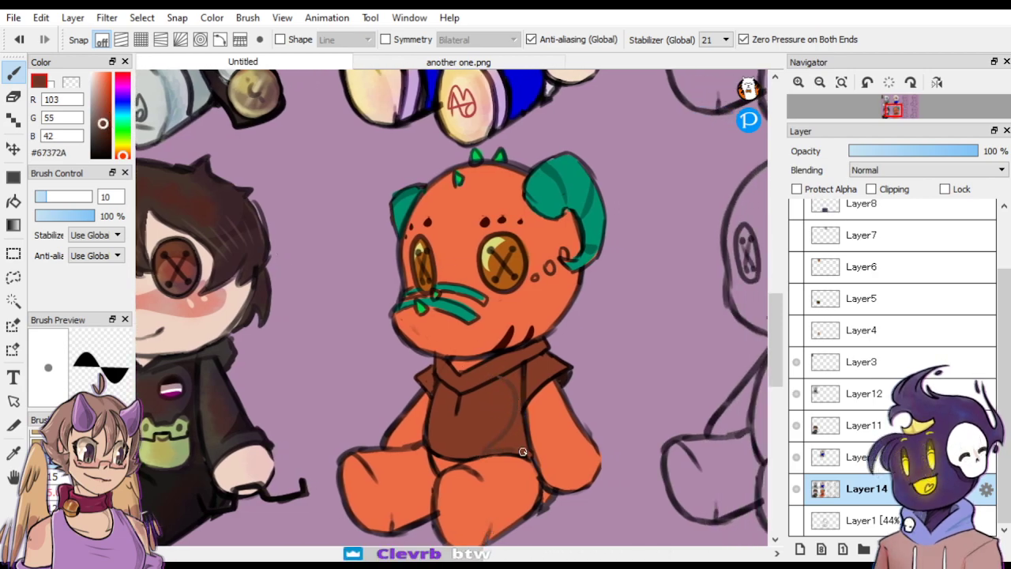
left_click_drag(506, 375, 502, 443)
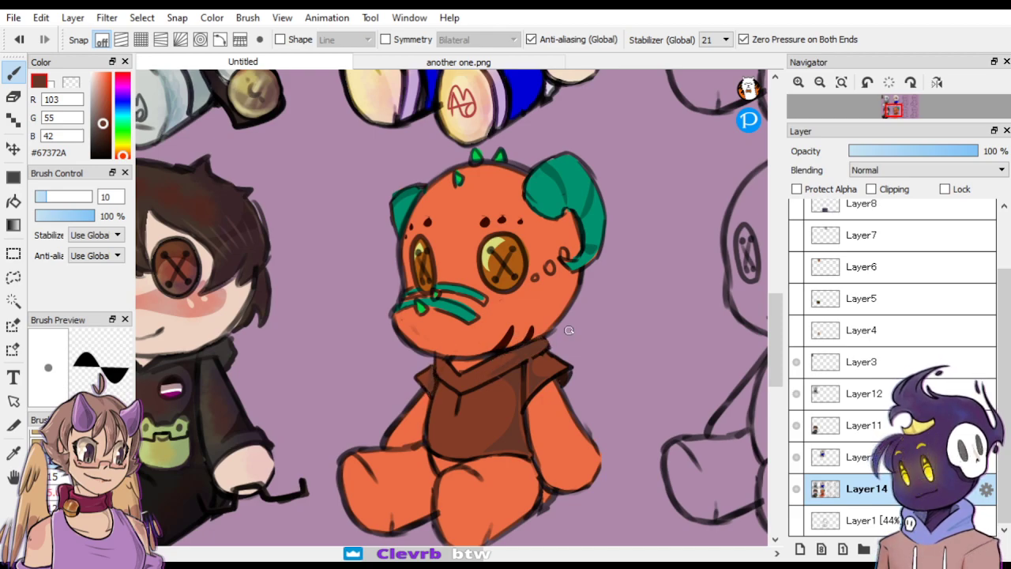
left_click(508, 369, "alt")
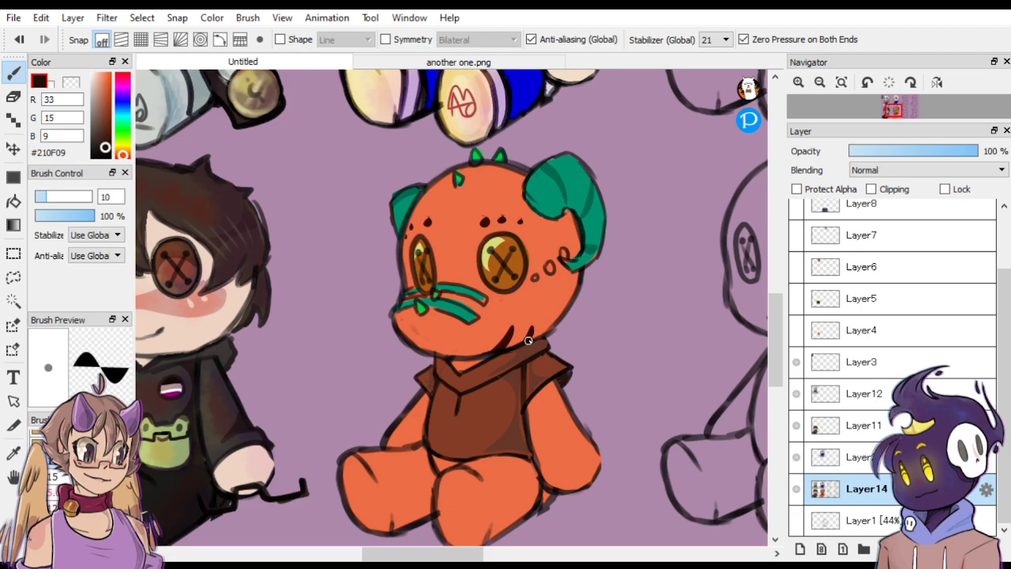
Paint shadows on the arms and legs in muted red #C0534E and fill the small area between the legs with it.
left_click(545, 451, "alt")
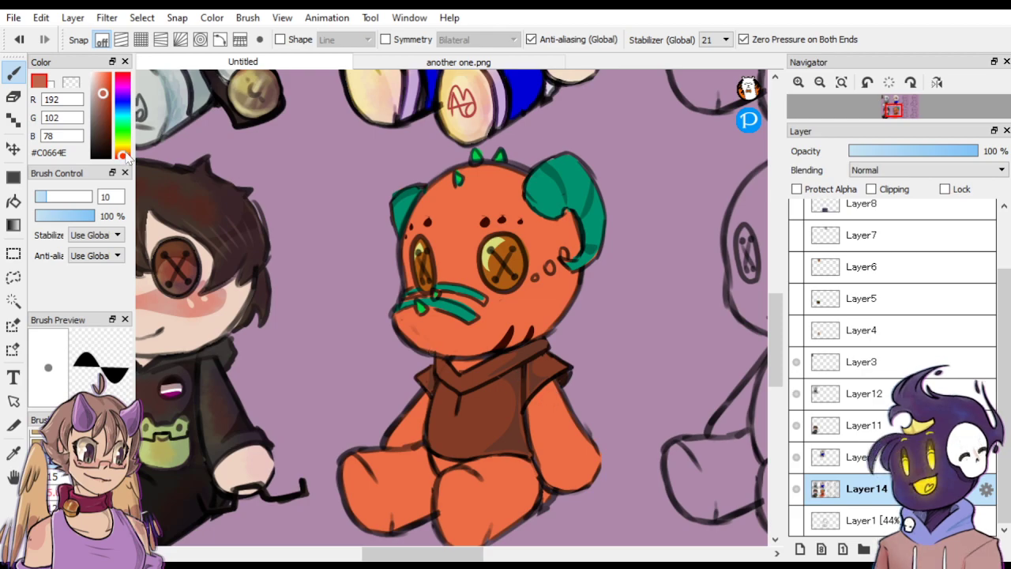
left_click(124, 157)
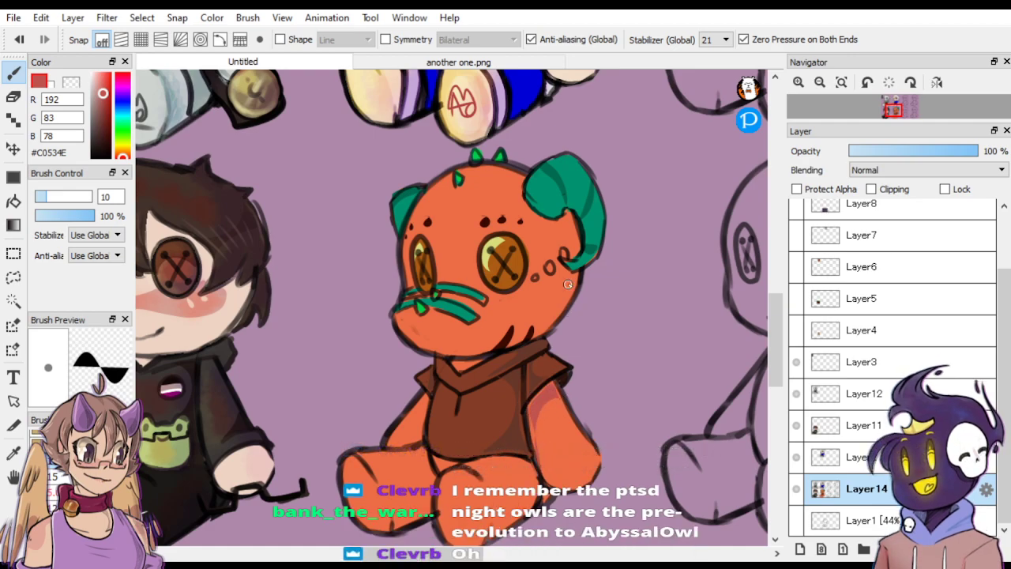
mouse_move(414, 413)
left_mouse_down()
mouse_move(409, 444)
mouse_move(426, 395)
left_mouse_up()
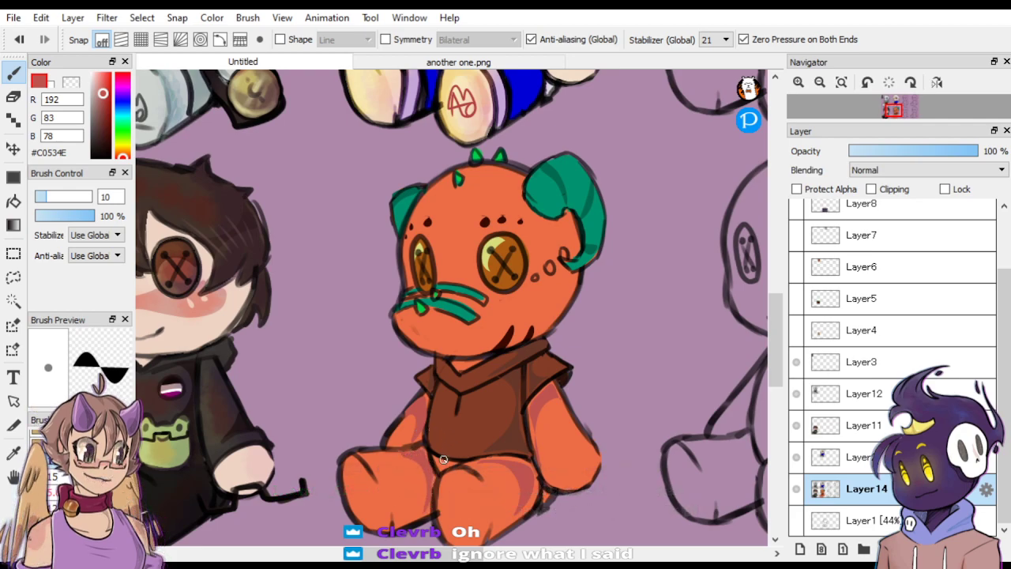
left_click(13, 202)
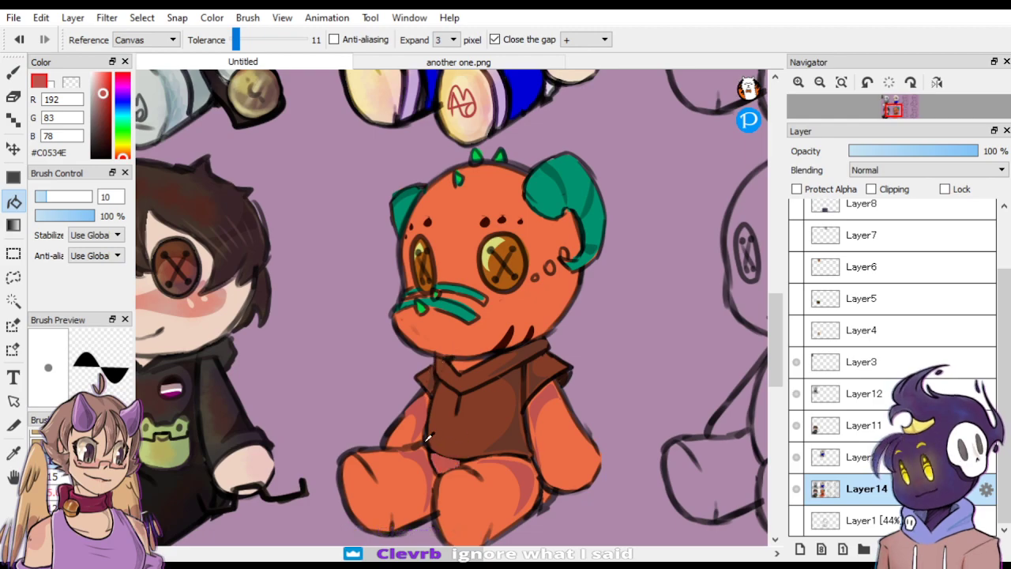
Redraw the outline along the tunic's lower hem above the legs in dark purple-grey #322731 sampled from the line art.
right_click(428, 440)
left_click(14, 72)
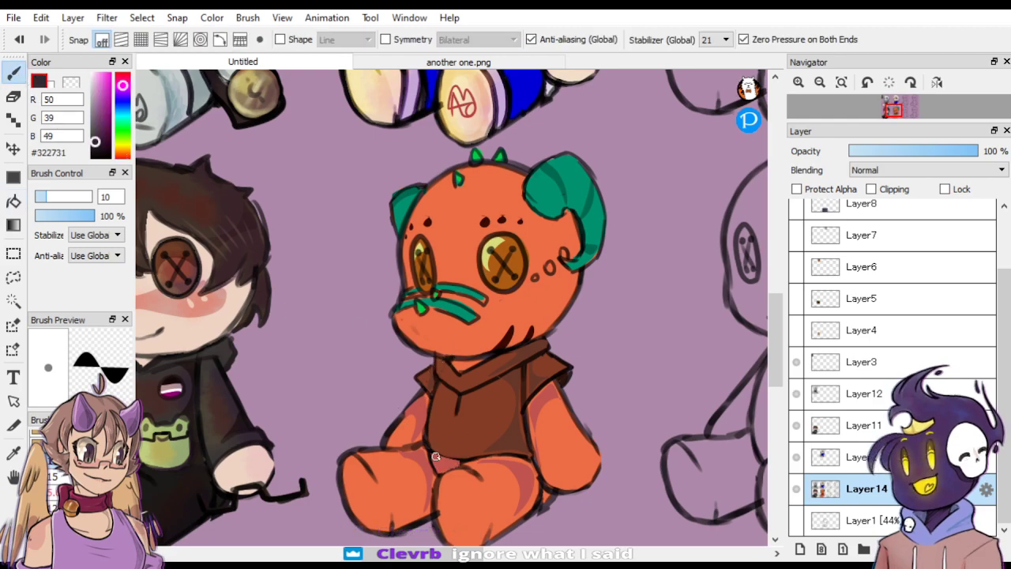
left_click_drag(436, 457, 470, 465)
mouse_move(425, 433)
left_mouse_down()
mouse_move(443, 480)
mouse_move(479, 458)
left_mouse_up()
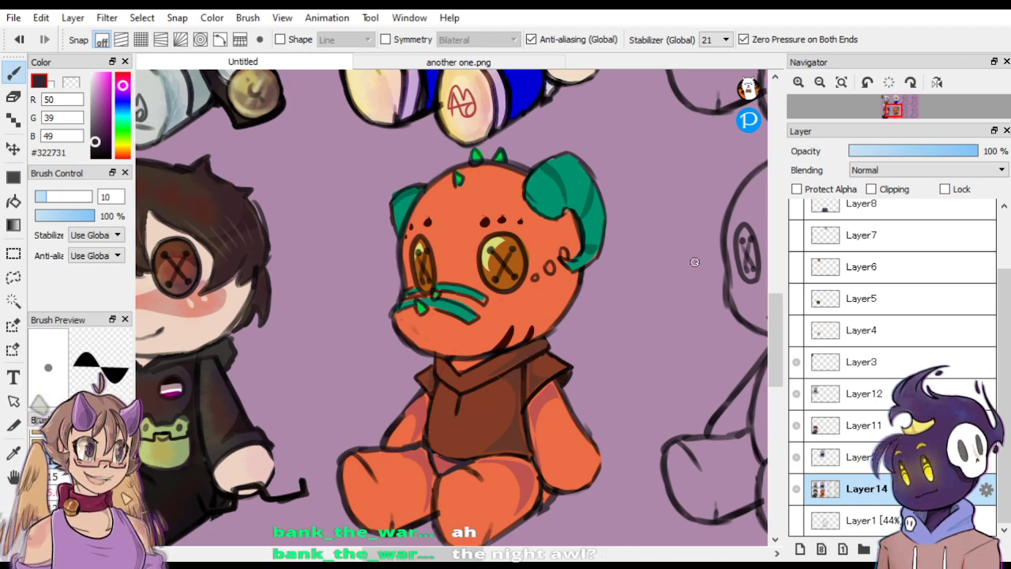
Lasso the orange plushie on Layer14, paste it as a new layer into another one.png, and hide Layer2 there.
key("ctrl+Down")
key("ctrl+Down")
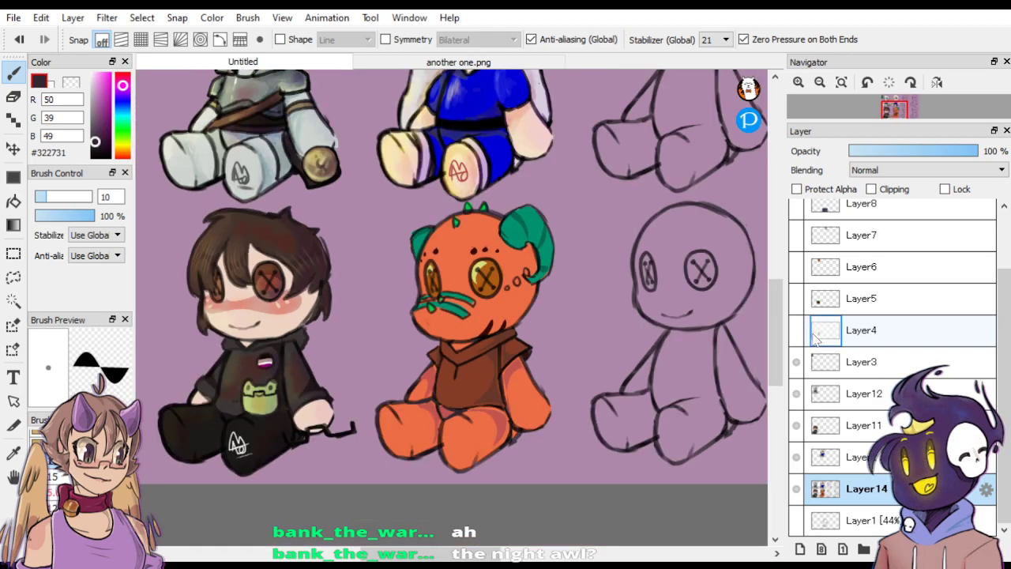
key("ctrl+Up")
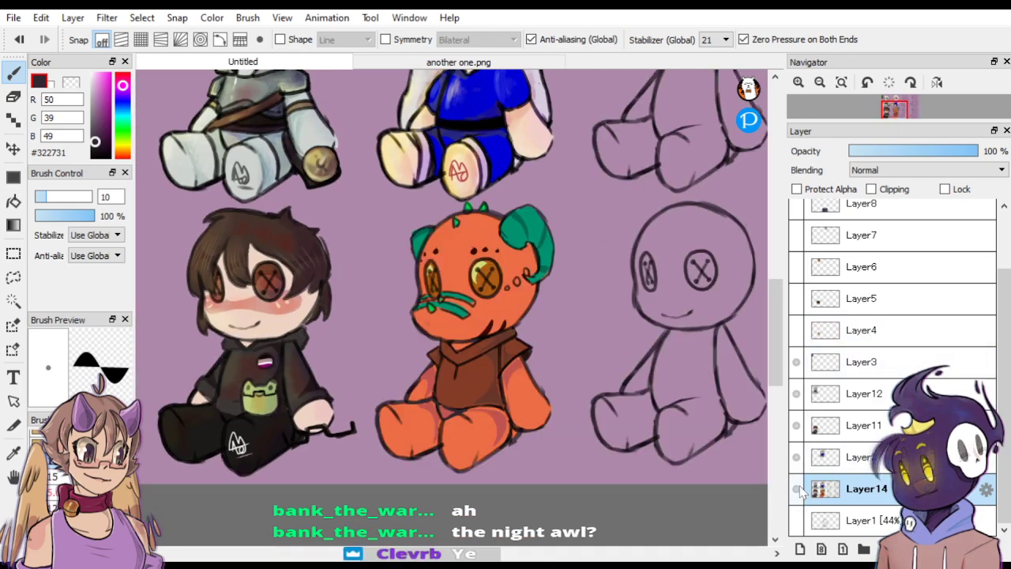
left_click(22, 274)
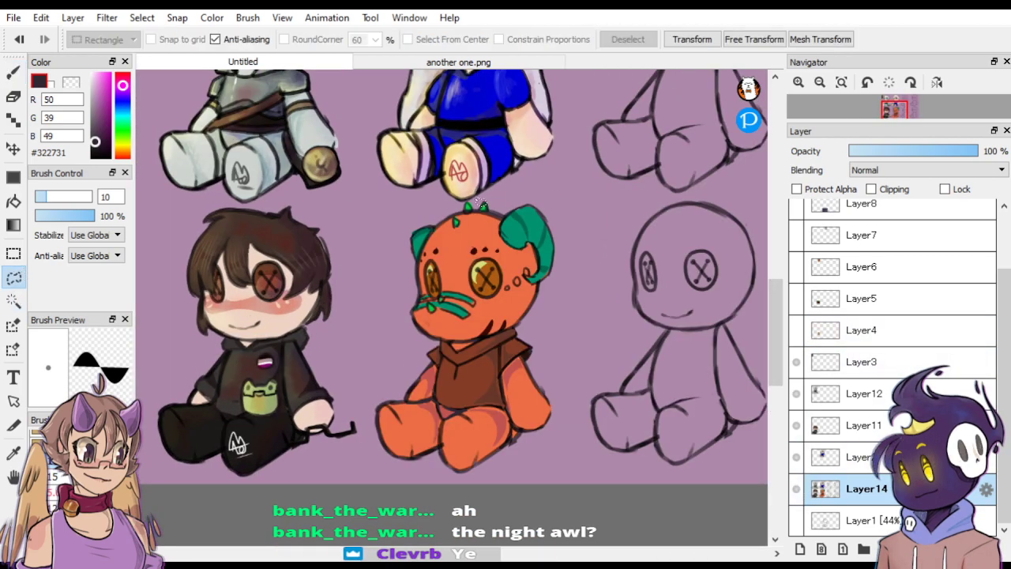
mouse_move(427, 209)
left_mouse_down()
mouse_move(379, 358)
mouse_move(366, 436)
mouse_move(433, 492)
mouse_move(536, 498)
mouse_move(564, 450)
mouse_move(576, 322)
mouse_move(558, 232)
mouse_move(528, 190)
mouse_move(467, 198)
left_mouse_up()
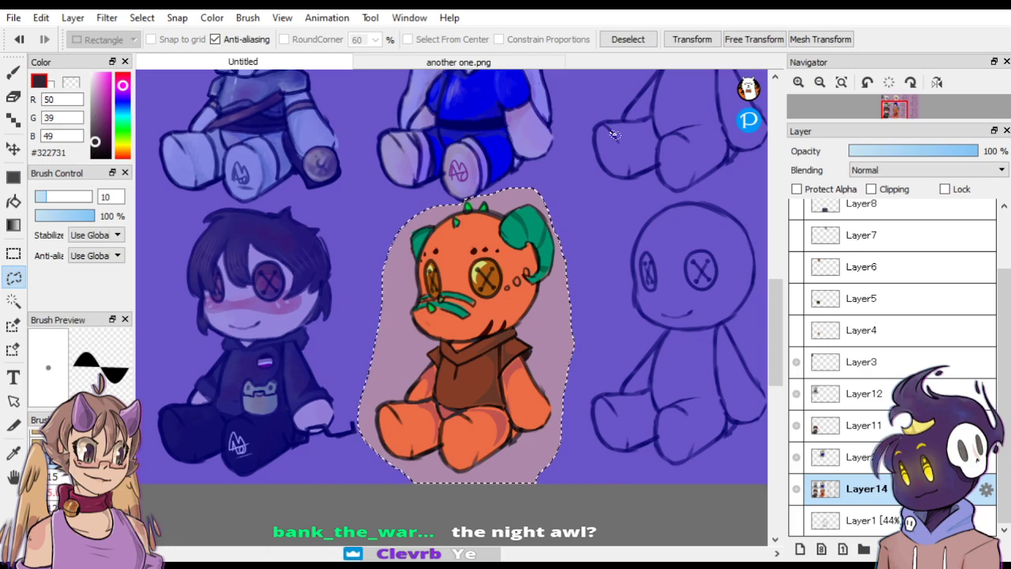
left_click(517, 65)
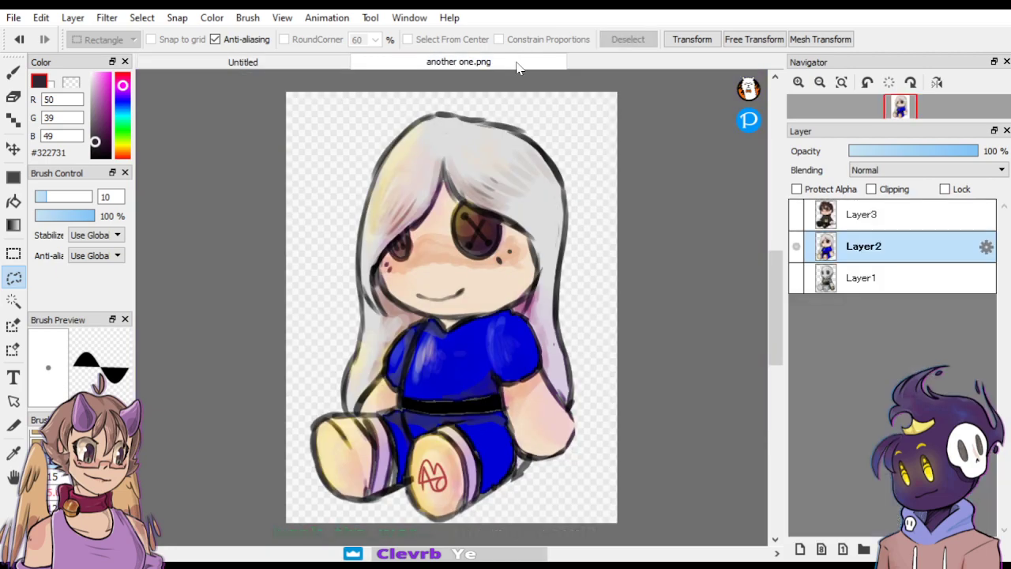
key("ctrl+v")
left_click(796, 278)
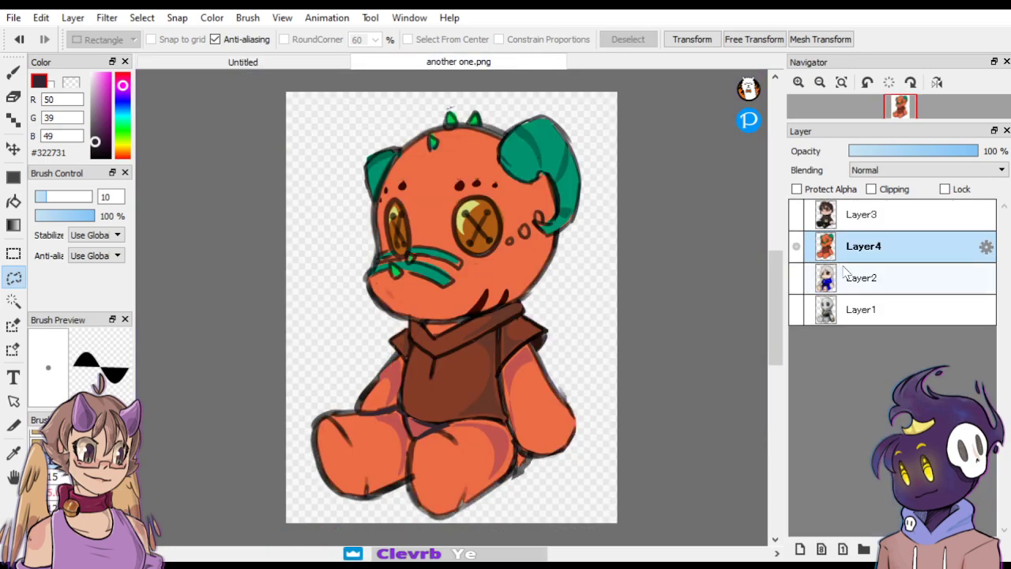
Add a new layer clipped to the pasted plushie and paint light areas in yellow #E3C854 on the head, horns, torso, arms and feet.
left_click(800, 547)
left_click(870, 189)
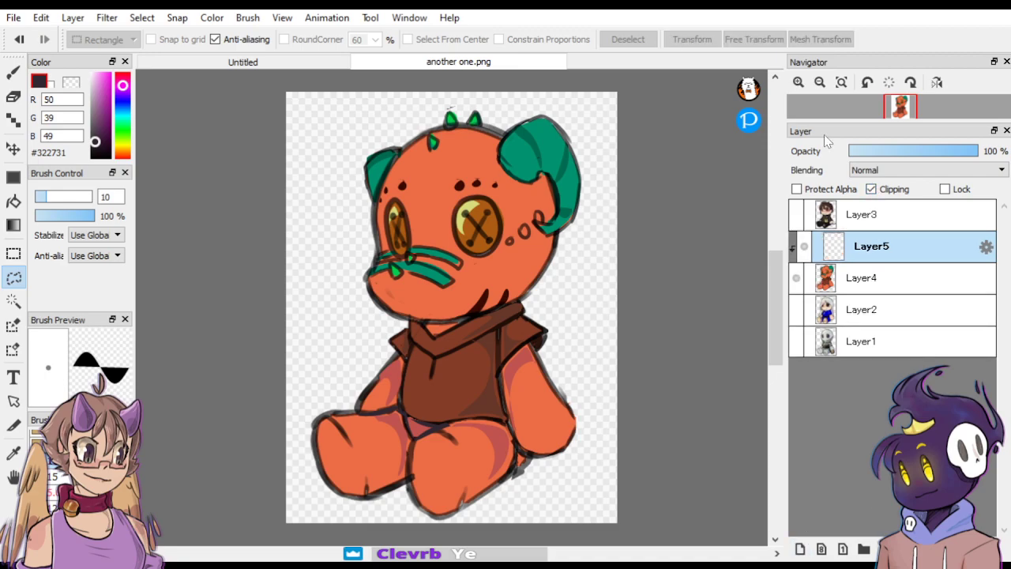
left_click(122, 148)
left_click(105, 87)
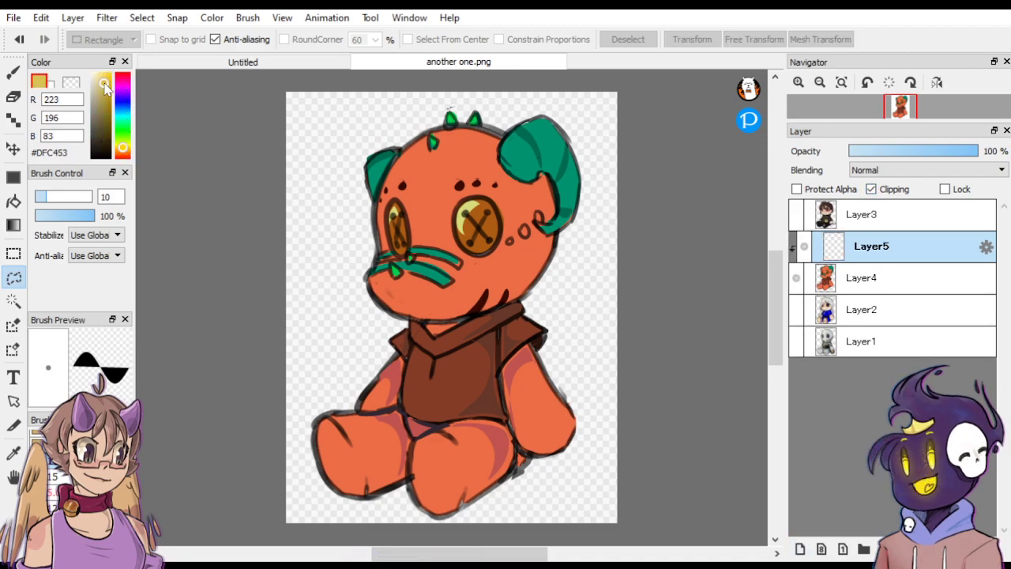
left_click_drag(105, 87, 104, 81)
key("b")
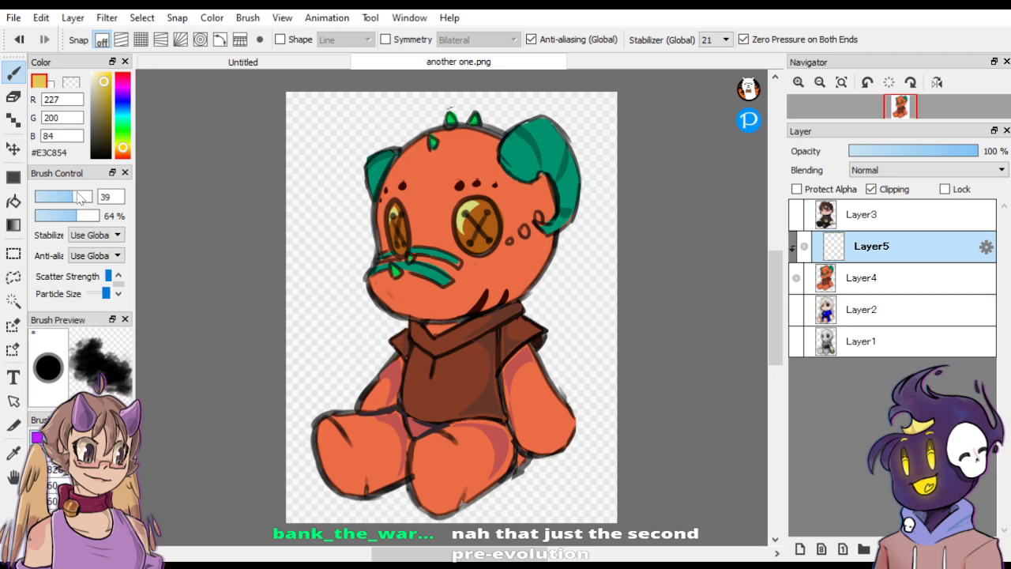
mouse_move(408, 159)
left_mouse_down()
mouse_move(427, 135)
mouse_move(385, 203)
mouse_move(393, 148)
mouse_move(366, 185)
mouse_move(372, 272)
mouse_move(391, 300)
mouse_move(395, 207)
mouse_move(474, 221)
mouse_move(465, 208)
mouse_move(557, 127)
mouse_move(514, 147)
left_mouse_up()
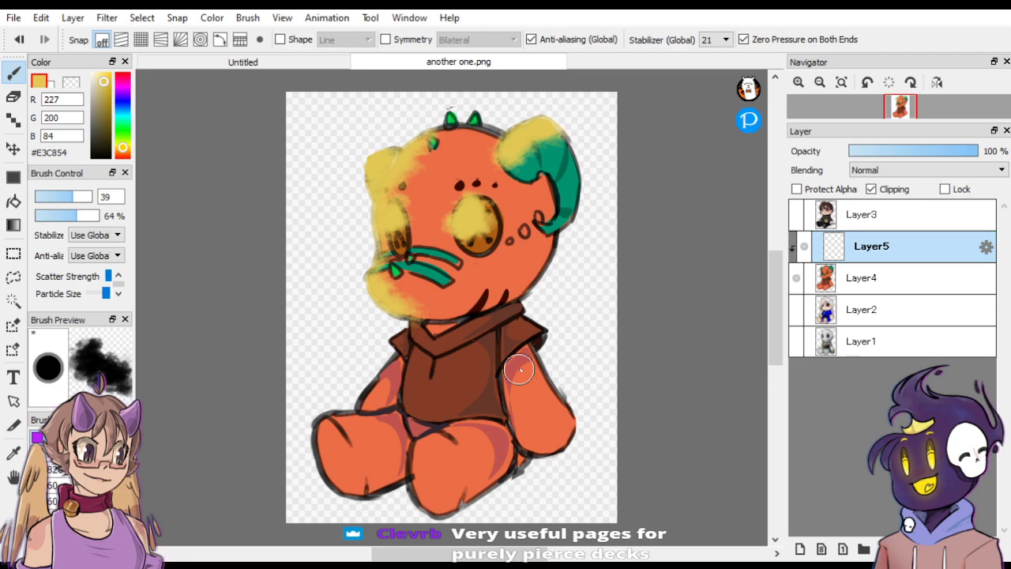
mouse_move(543, 377)
left_mouse_down()
mouse_move(517, 442)
mouse_move(519, 371)
mouse_move(418, 355)
mouse_move(420, 399)
mouse_move(387, 371)
mouse_move(407, 340)
mouse_move(359, 434)
mouse_move(324, 423)
mouse_move(328, 458)
mouse_move(336, 430)
mouse_move(400, 469)
mouse_move(444, 439)
mouse_move(430, 485)
left_mouse_up()
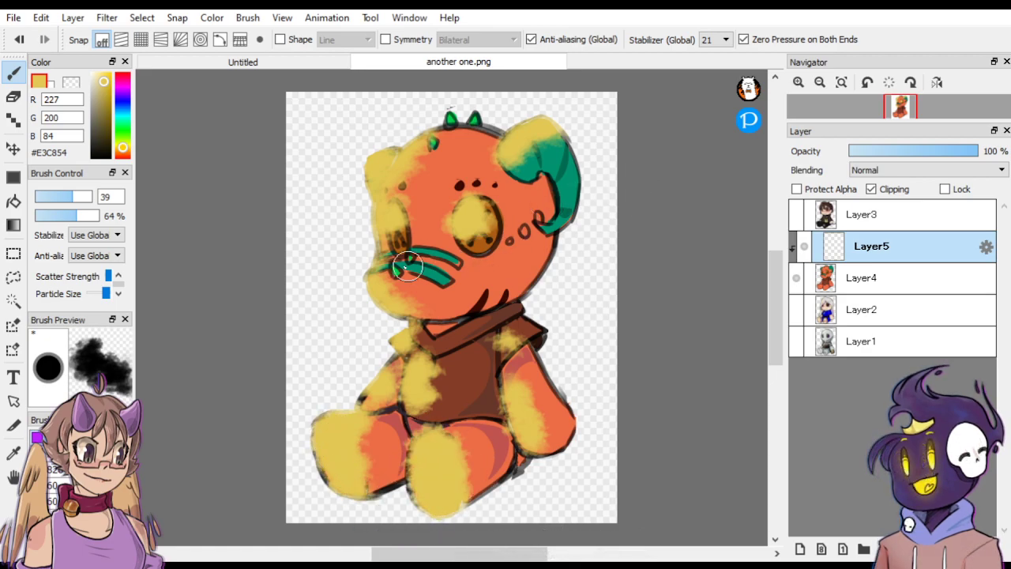
Paint purple #4E1E73 shadows on the clipped layer over the right arm, hood and lower right cheek.
left_click(123, 93)
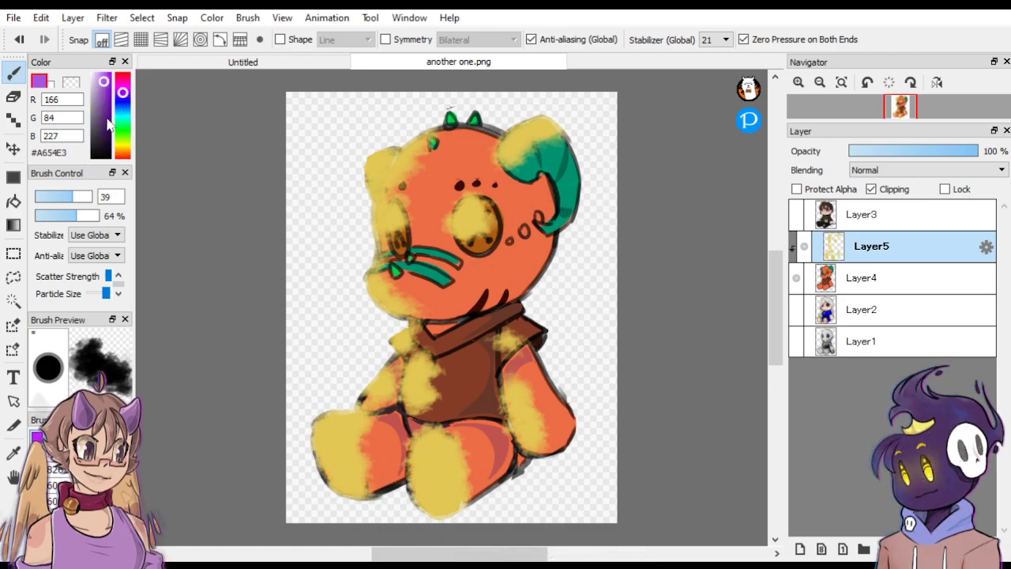
left_click(106, 119)
mouse_move(530, 358)
left_mouse_down()
mouse_move(571, 421)
mouse_move(555, 460)
mouse_move(530, 322)
mouse_move(537, 331)
mouse_move(525, 310)
mouse_move(491, 320)
mouse_move(525, 307)
mouse_move(540, 268)
left_mouse_up()
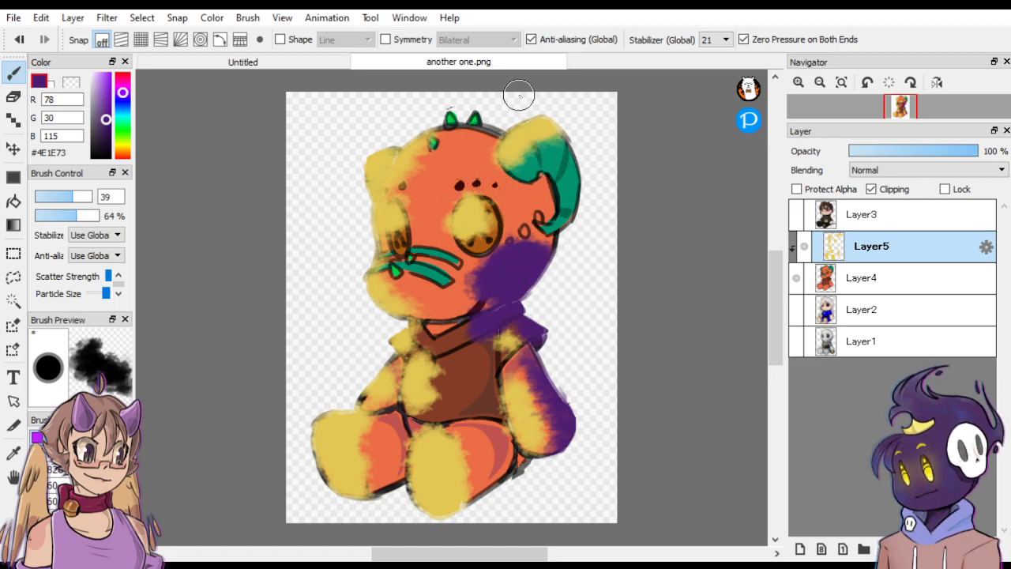
Fill the round cheek spots below the large horn on Layer4 with teal #02936F sampled from the face stripe.
left_click(430, 274, "alt")
left_click(862, 278)
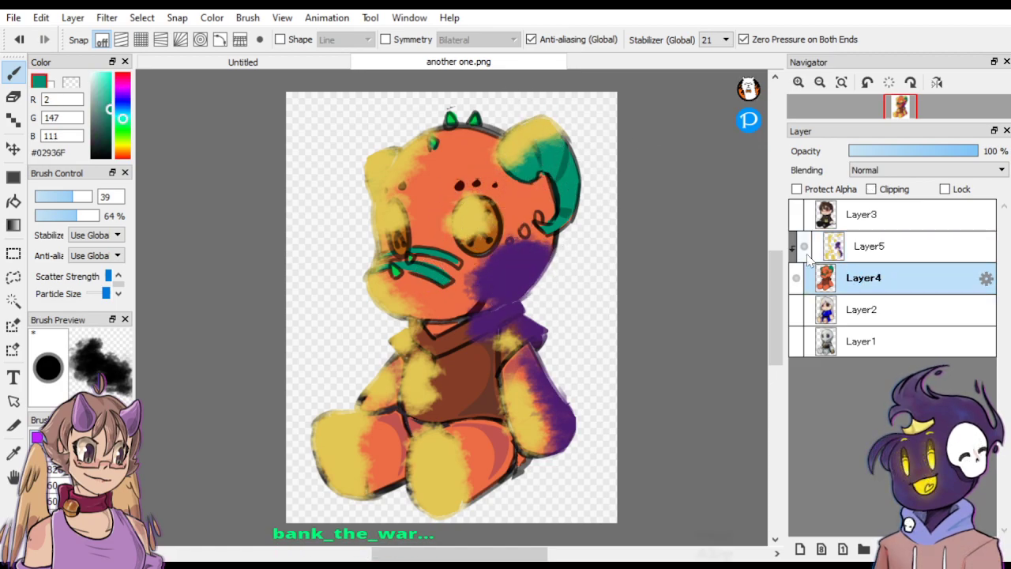
key("b")
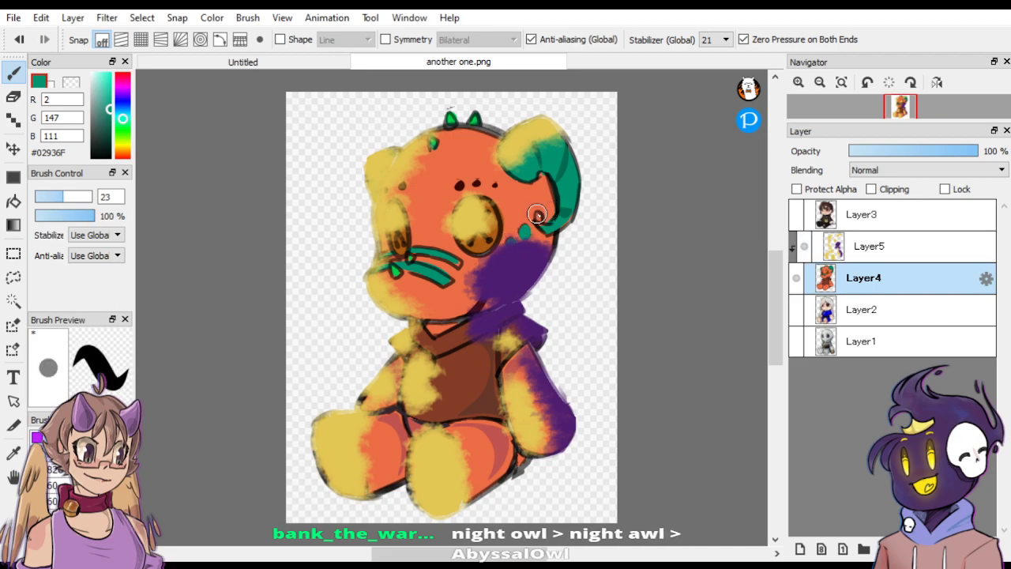
left_click(831, 315)
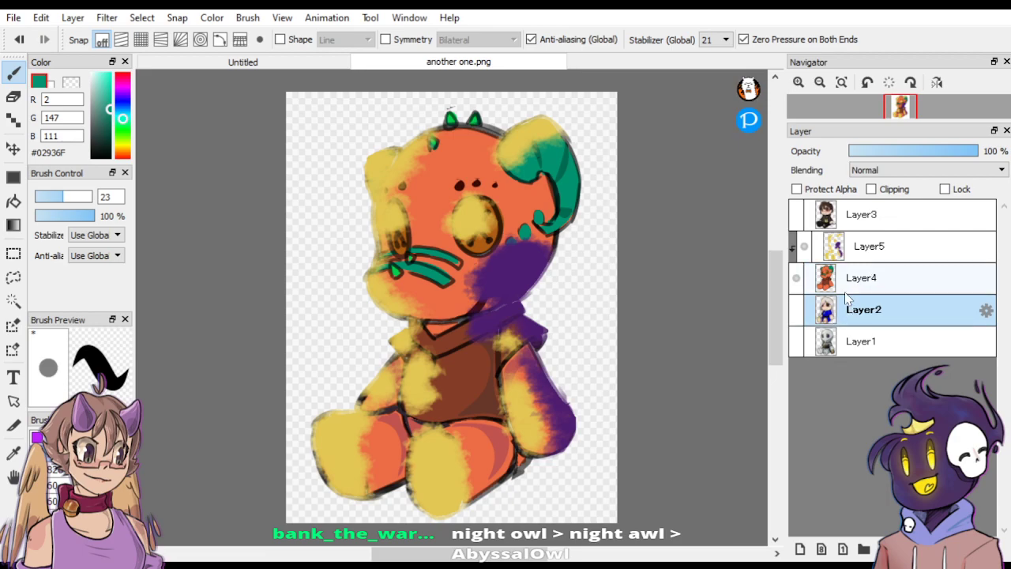
Extend the purple shadows on Layer5 with #4E1E72 over the large horn, back of the head, torso and inner legs.
left_click(852, 250)
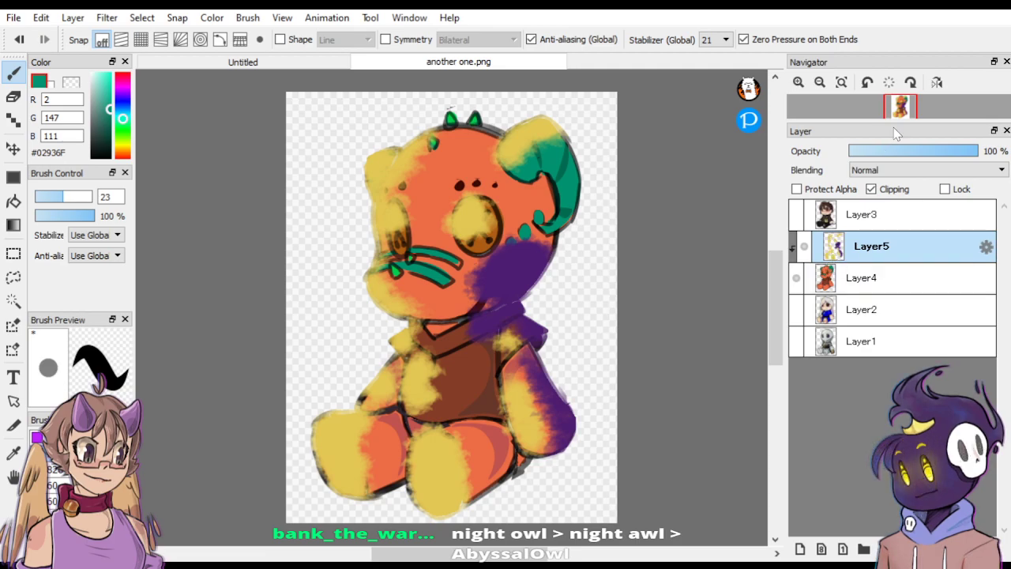
right_click(498, 264)
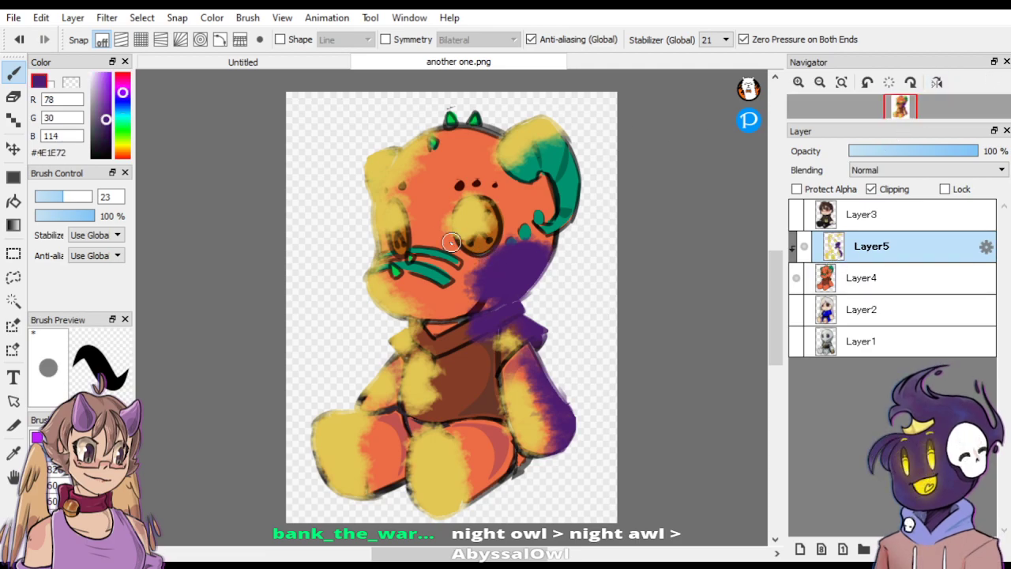
left_click(63, 472)
mouse_move(557, 136)
left_mouse_down()
mouse_move(569, 216)
mouse_move(577, 205)
mouse_move(547, 233)
left_mouse_up()
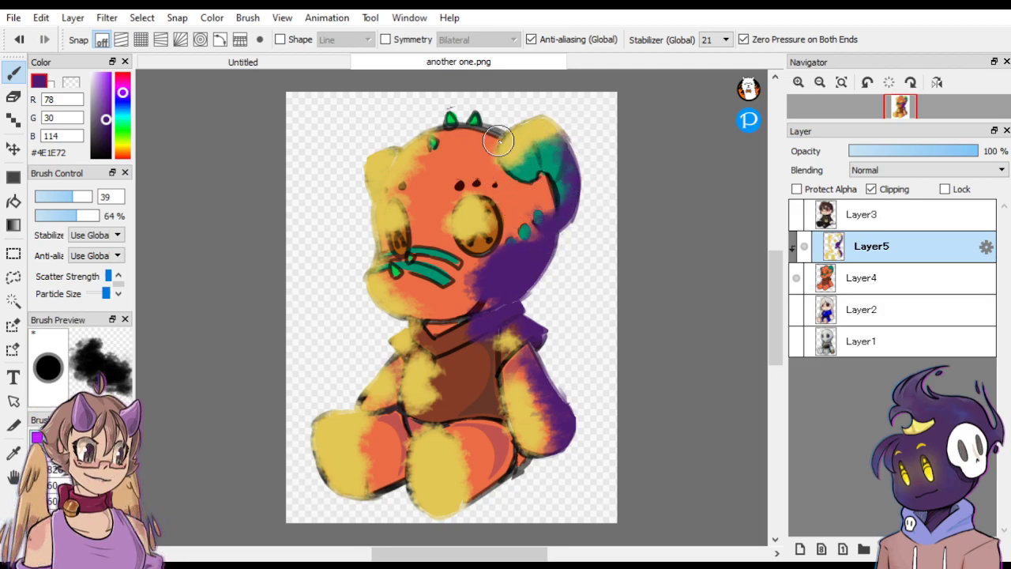
mouse_move(498, 139)
left_mouse_down()
mouse_move(469, 131)
mouse_move(543, 170)
mouse_move(525, 170)
mouse_move(541, 222)
mouse_move(526, 229)
mouse_move(475, 336)
mouse_move(495, 390)
mouse_move(464, 411)
mouse_move(507, 442)
mouse_move(486, 478)
left_mouse_up()
mouse_move(398, 438)
left_mouse_down()
mouse_move(384, 485)
mouse_move(378, 472)
mouse_move(395, 442)
left_mouse_up()
Paint crimson #731E35 transition areas on Layer5 across the torso, arm, legs, large horn and snout.
left_click_drag(122, 81, 122, 76)
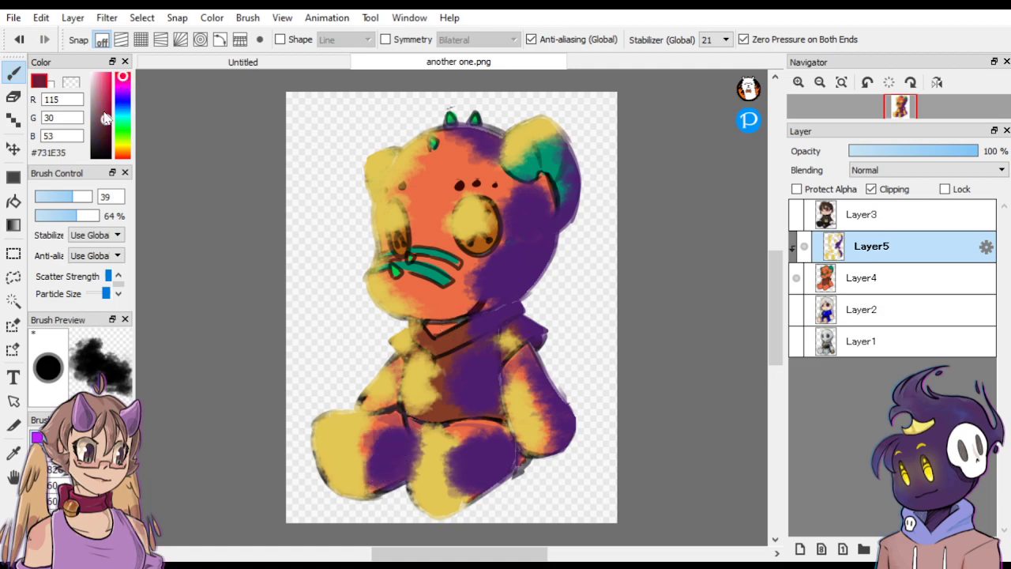
mouse_move(434, 407)
left_mouse_down()
mouse_move(444, 364)
mouse_move(460, 390)
mouse_move(480, 327)
mouse_move(438, 347)
left_mouse_up()
mouse_move(522, 360)
left_mouse_down()
mouse_move(541, 427)
mouse_move(531, 377)
mouse_move(453, 448)
mouse_move(466, 486)
left_mouse_up()
left_click_drag(384, 435, 360, 482)
mouse_move(506, 199)
left_mouse_down()
mouse_move(549, 189)
mouse_move(522, 181)
mouse_move(520, 167)
mouse_move(544, 151)
mouse_move(571, 213)
left_mouse_up()
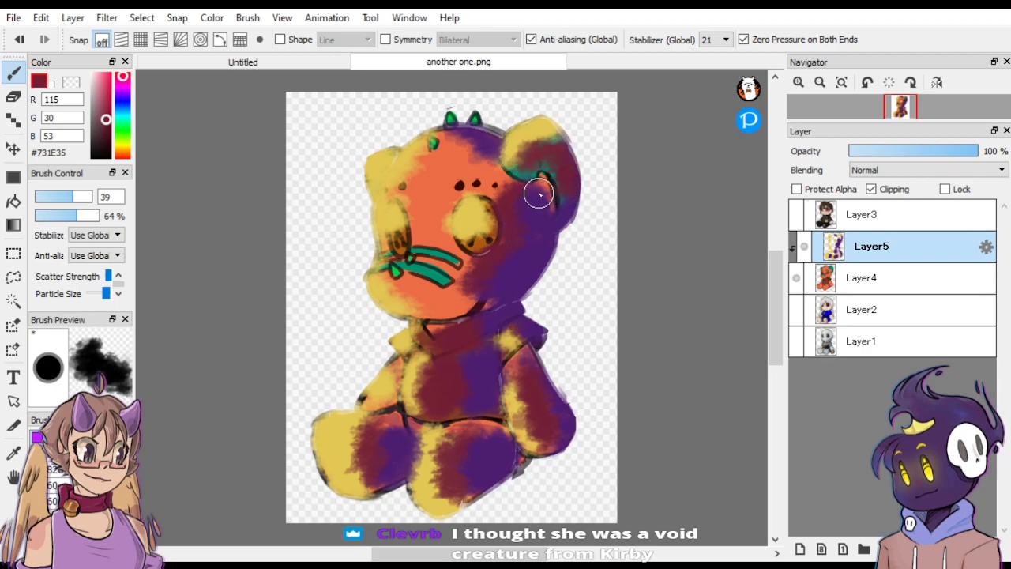
left_click_drag(476, 267, 397, 246)
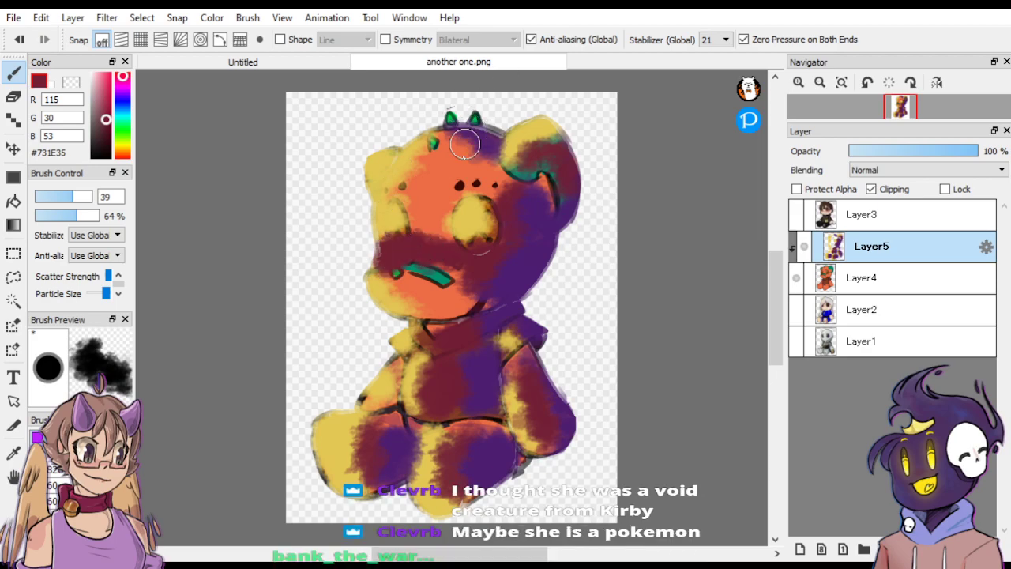
left_click_drag(457, 143, 521, 126)
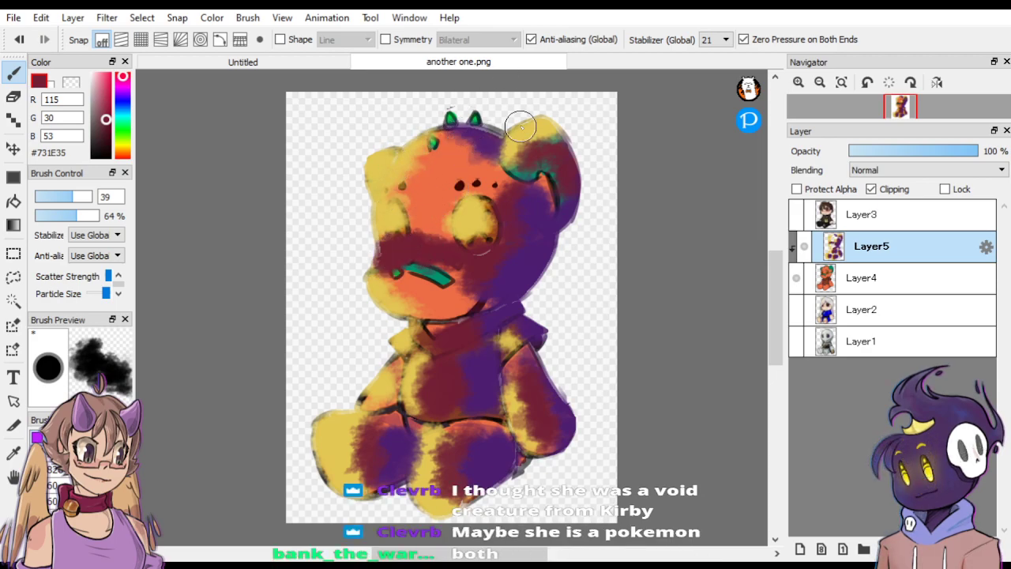
Set Layer5 to Overlay blending at 30% opacity.
left_click(882, 231)
left_click(886, 152)
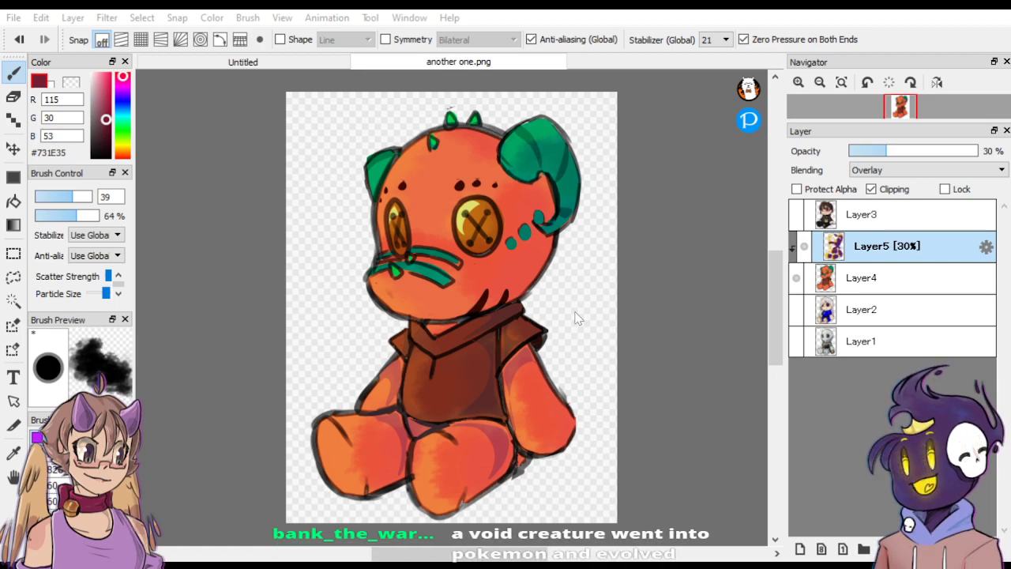
Save the document as "another another one.png" and merge Layer5 down into Layer4.
left_click(508, 324)
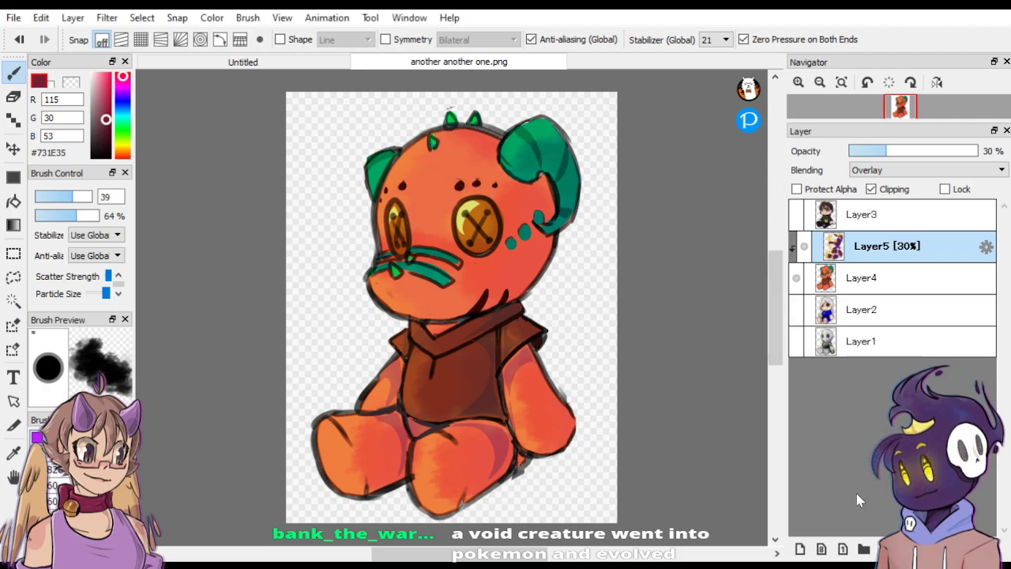
key("ctrl+e")
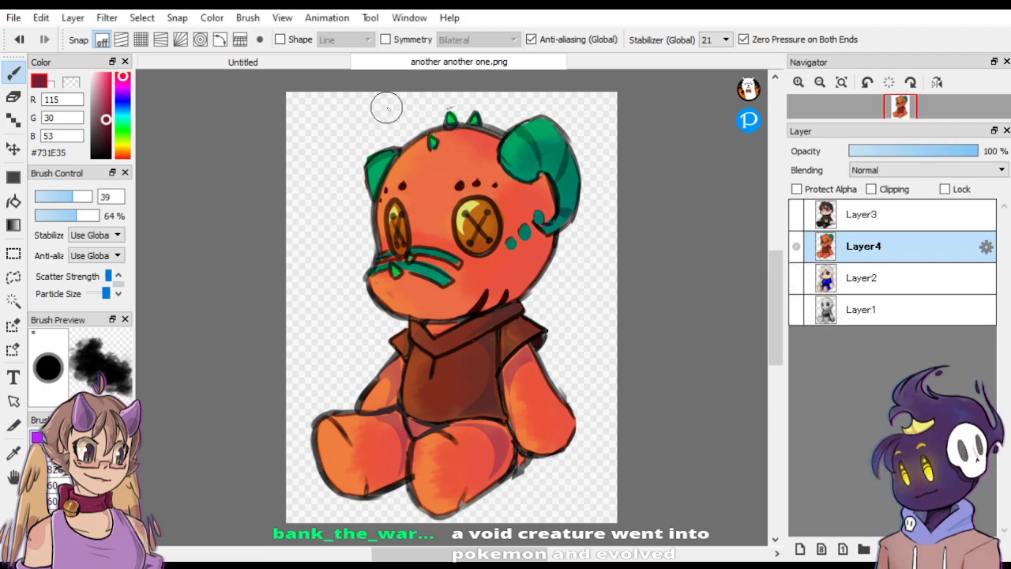
Place the merged, shaded orange plushie on Layer13 of the Untitled sheet, in the second spot of the bottom row.
left_click(237, 61)
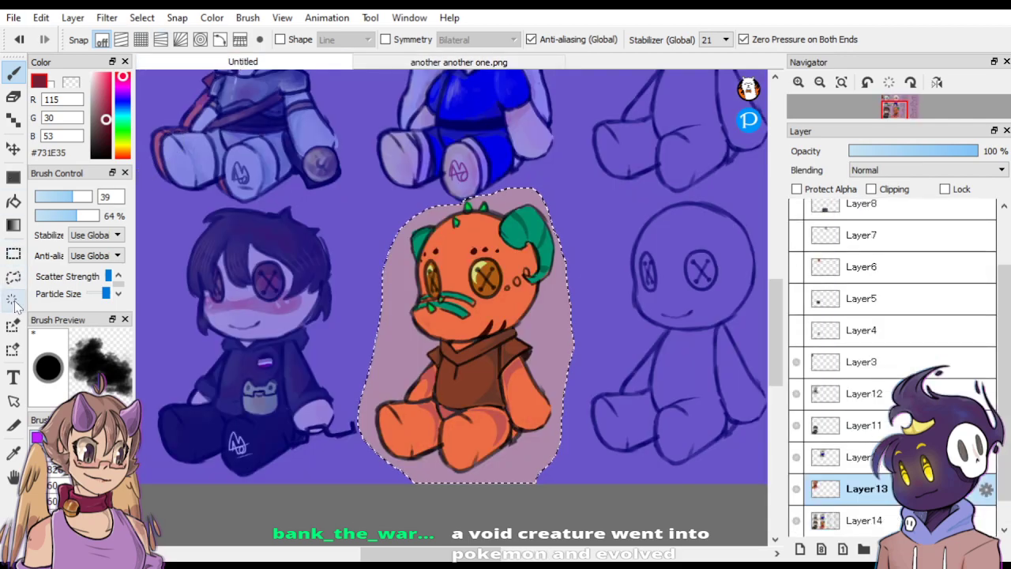
left_click(14, 253)
left_click(14, 150)
mouse_move(286, 187)
left_mouse_down()
mouse_move(460, 350)
mouse_move(511, 459)
left_mouse_up()
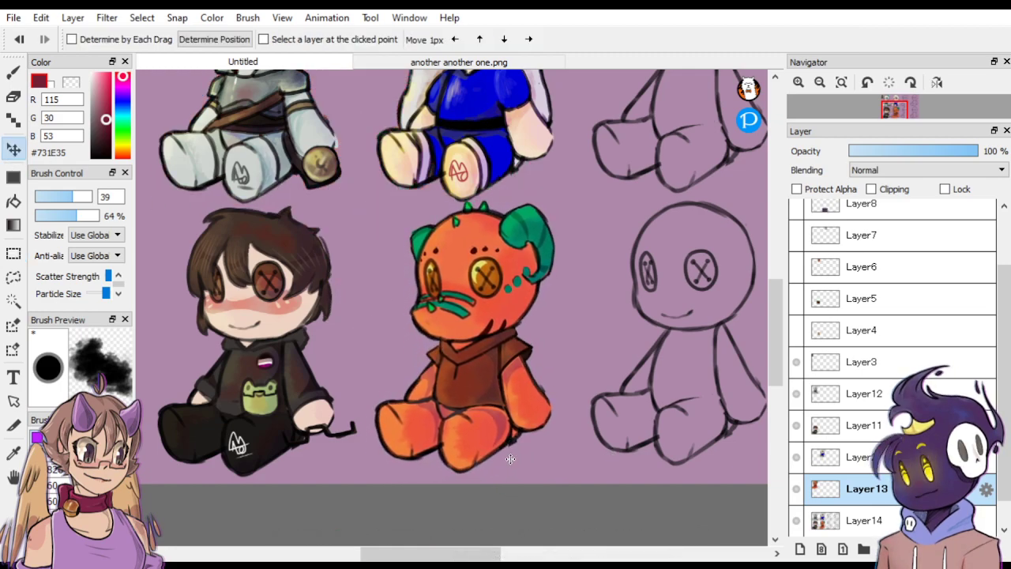
Review the whole sheet, comparing the four coloured plushies with the remaining blank ones.
scroll(503, 455, "down", 4)
scroll(496, 395, "up", 2)
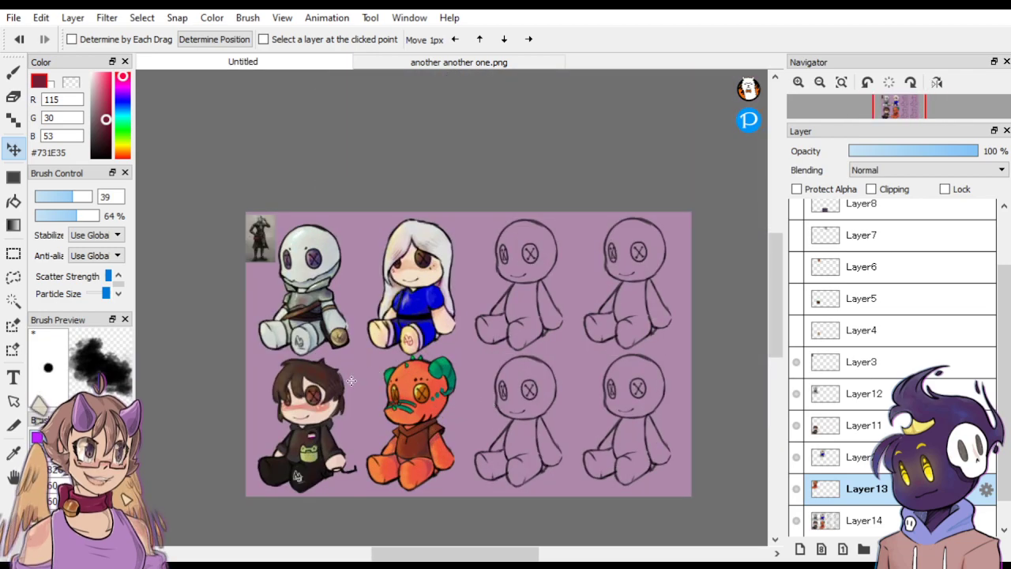
scroll(259, 442, "up", 1)
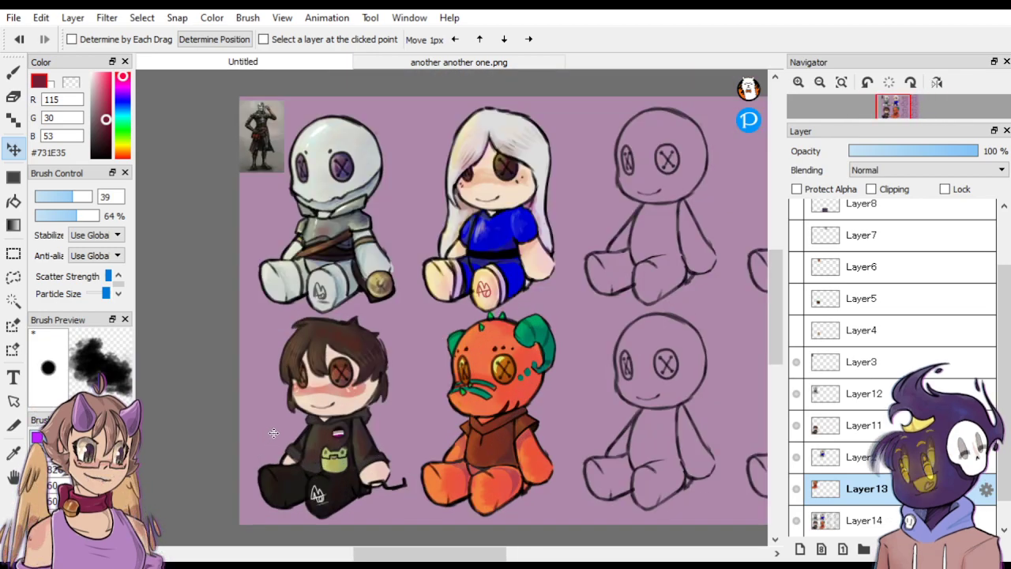
scroll(261, 421, "down", 3)
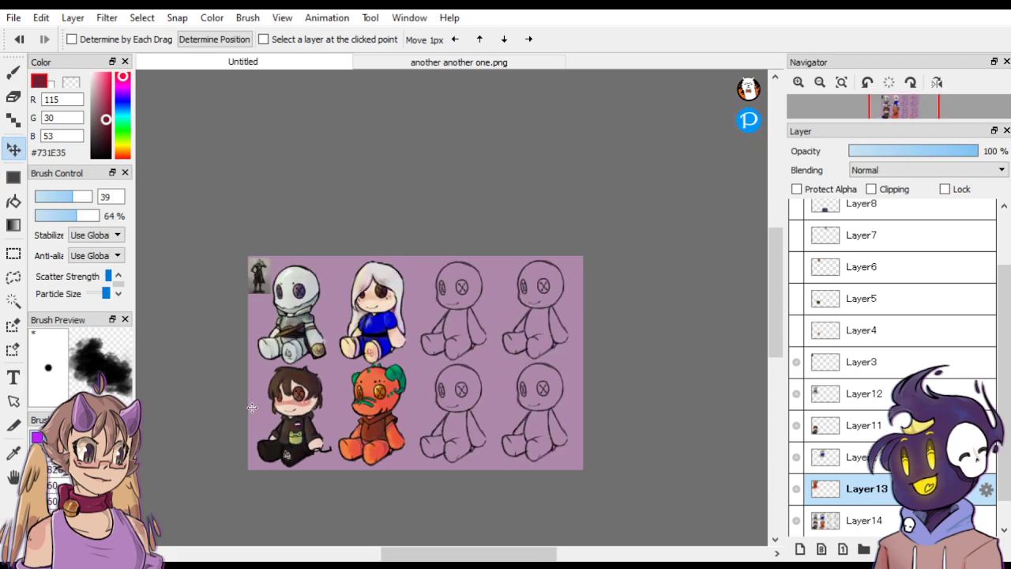
scroll(355, 428, "up", 3)
scroll(421, 399, "down", 3)
scroll(572, 365, "up", 1)
scroll(571, 365, "up", 2)
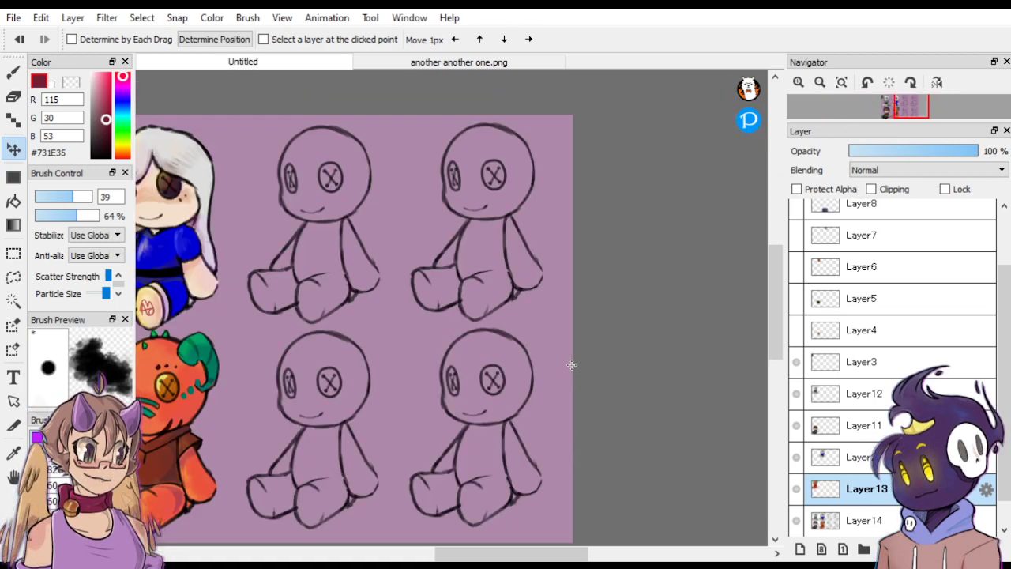
scroll(571, 363, "down", 1)
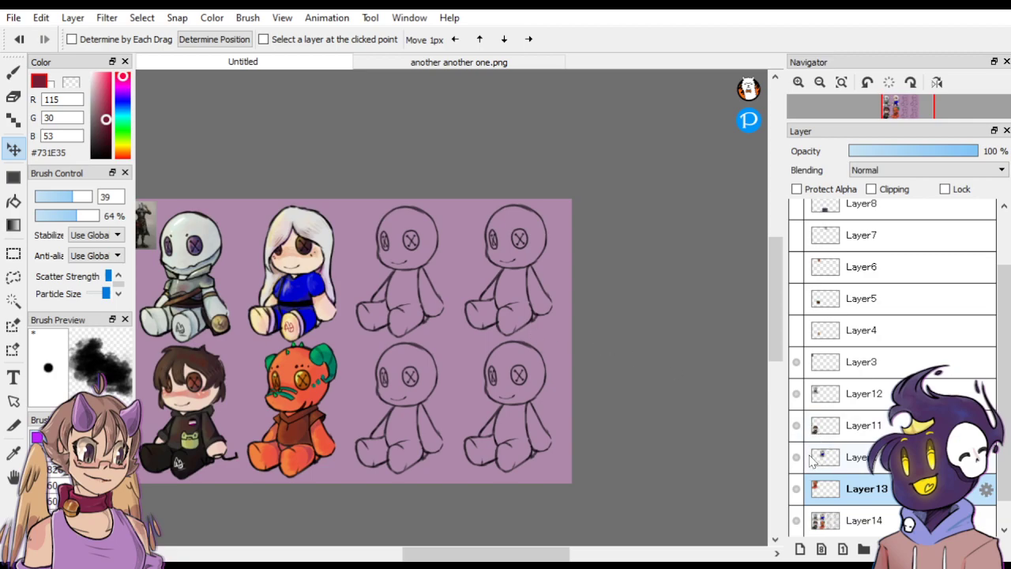
Show the Layer7 reference sketch of the man in suit and glasses beside the top row's third plushie.
left_click(797, 334)
left_click(797, 334)
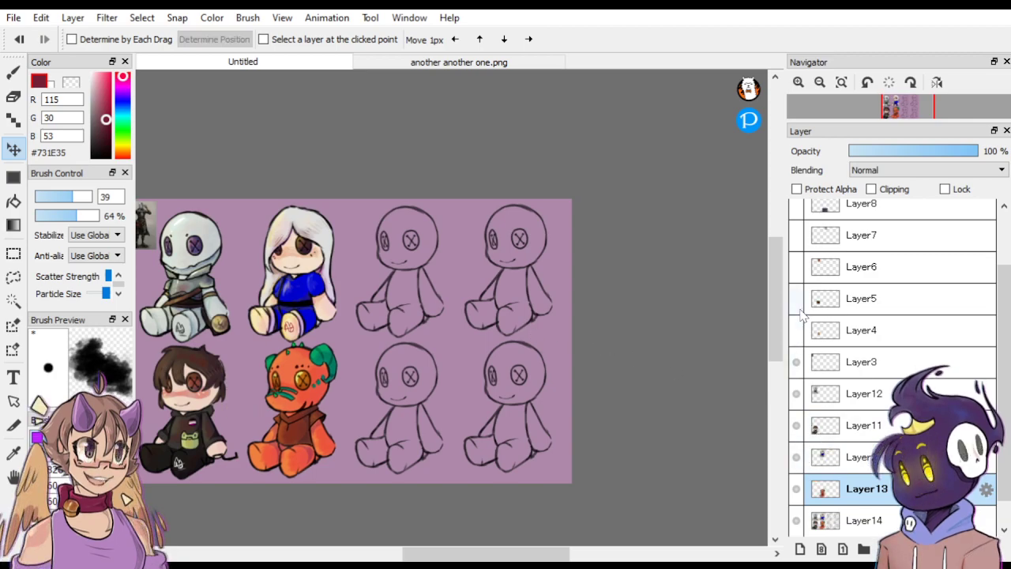
left_click(797, 267)
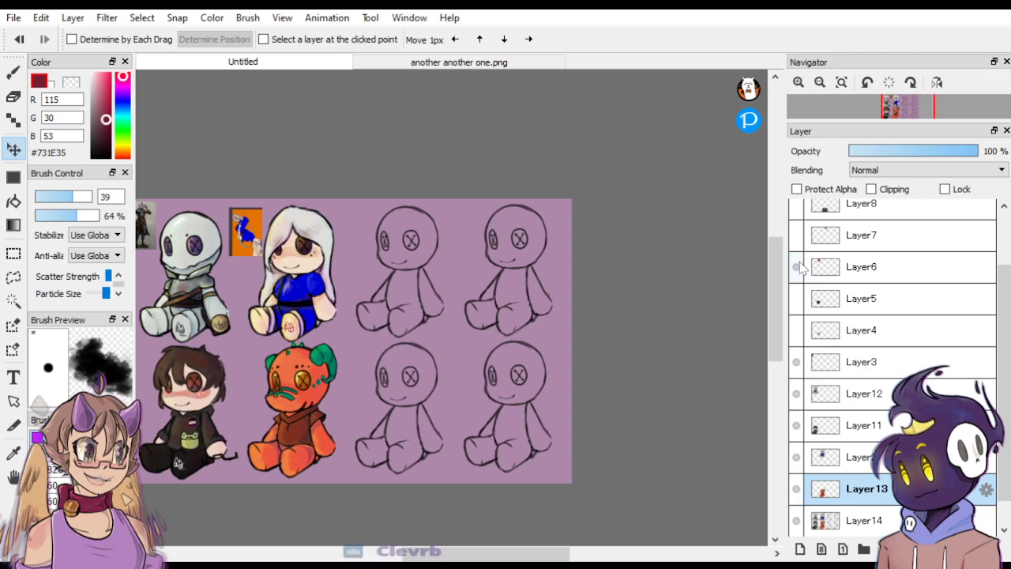
left_click(796, 267)
left_click(796, 235)
scroll(379, 200, "up", 2)
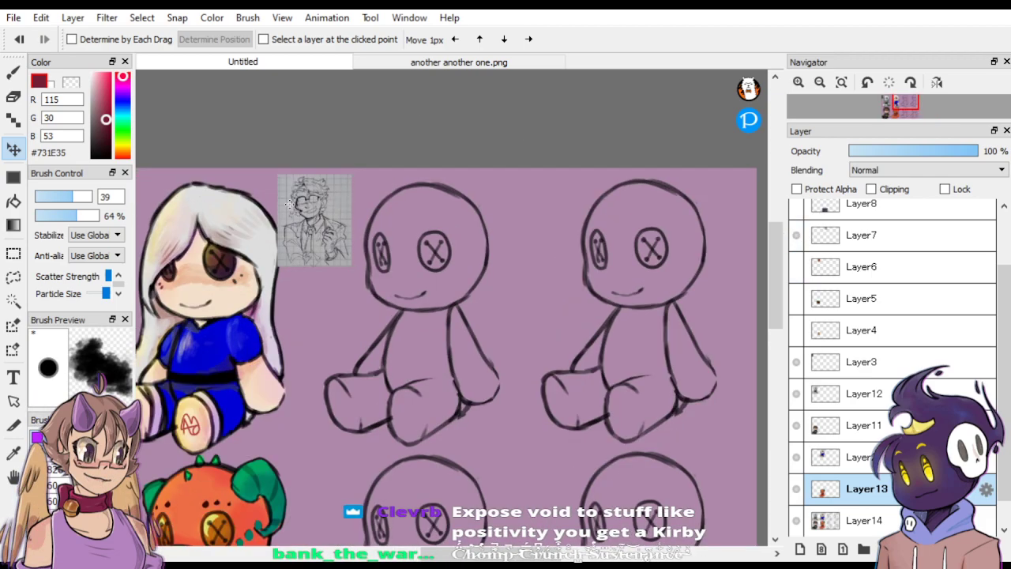
scroll(289, 203, "up", 3)
scroll(292, 202, "down", 2)
scroll(619, 270, "down", 1)
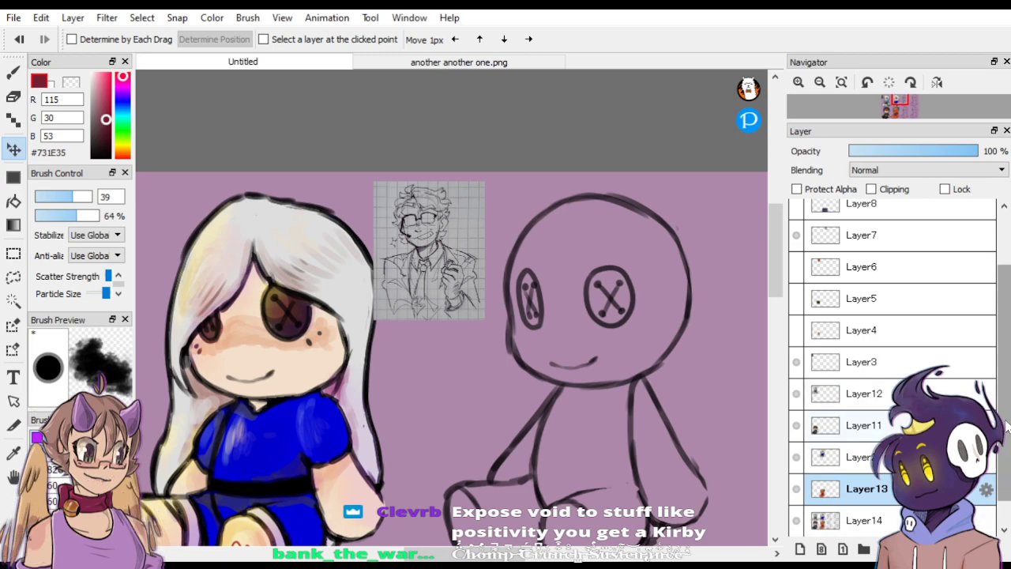
Clear the left half of Layer14 behind the four finished plushies with a rectangular selection, and deselect.
scroll(892, 363, "down", 1)
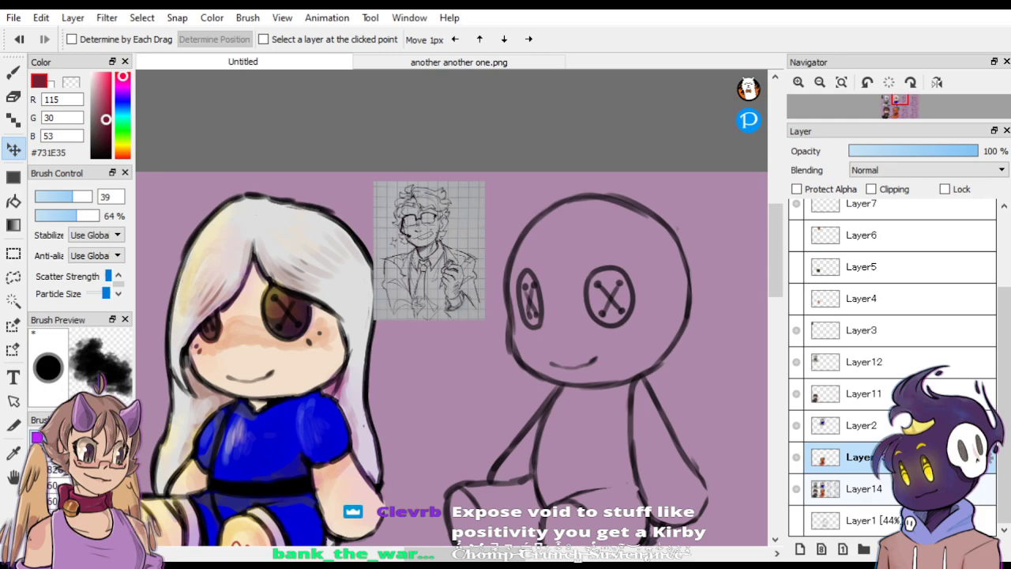
left_click(836, 494)
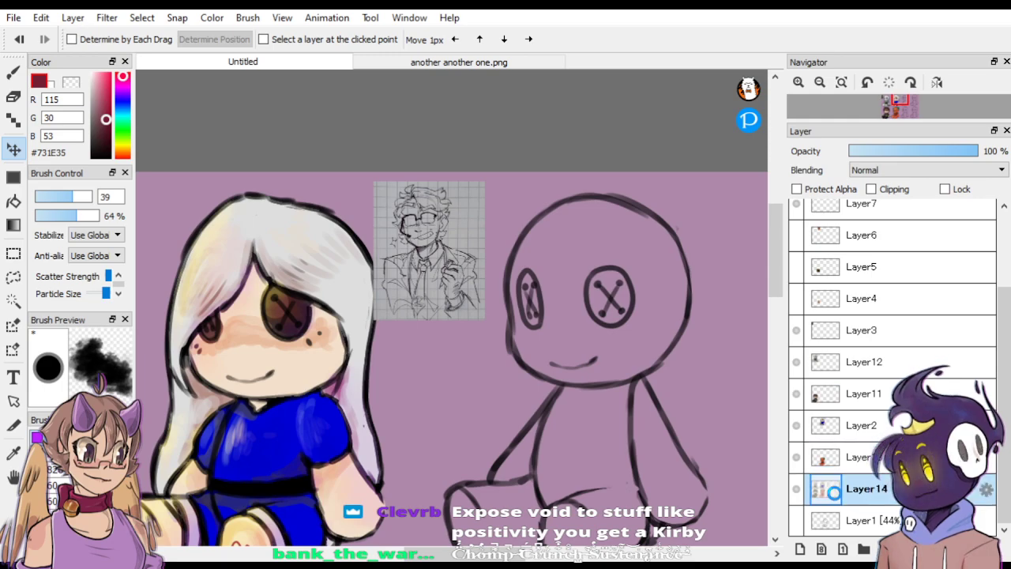
key("ctrl+minus")
key("ctrl+minus")
key("ctrl+minus")
left_click_drag(773, 300, 773, 309)
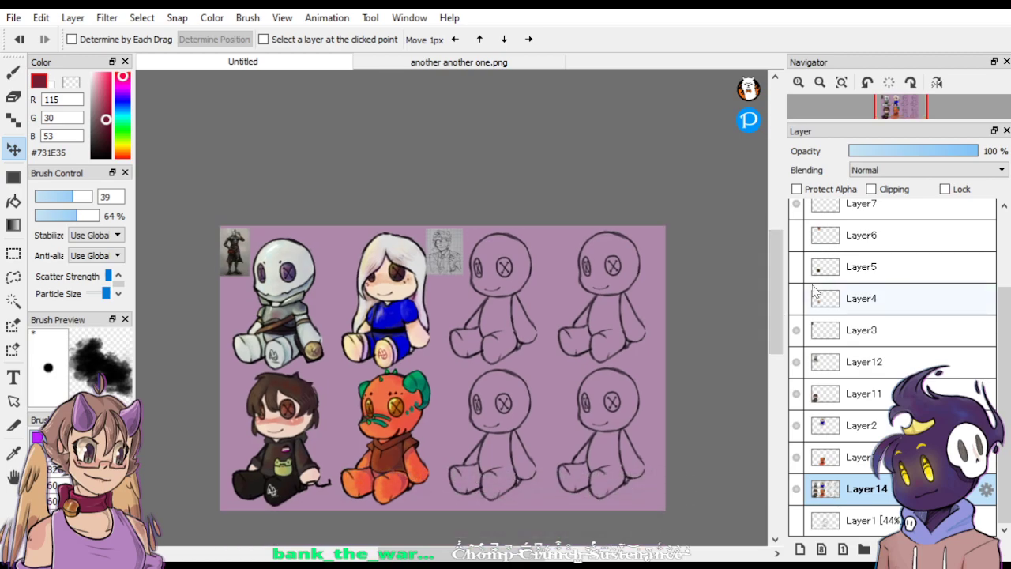
left_click(16, 256)
left_click_drag(215, 525, 436, 196)
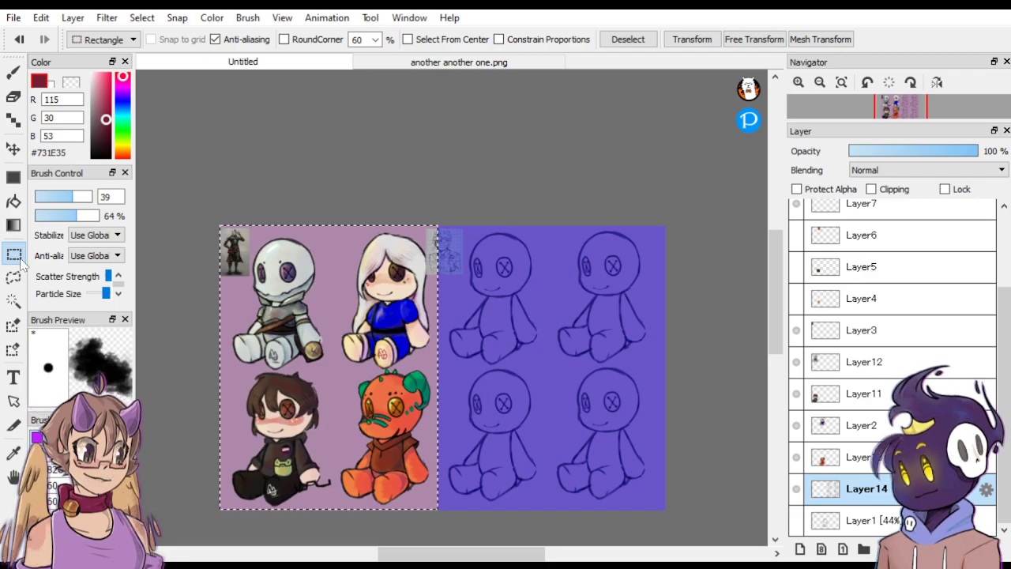
left_click(624, 202)
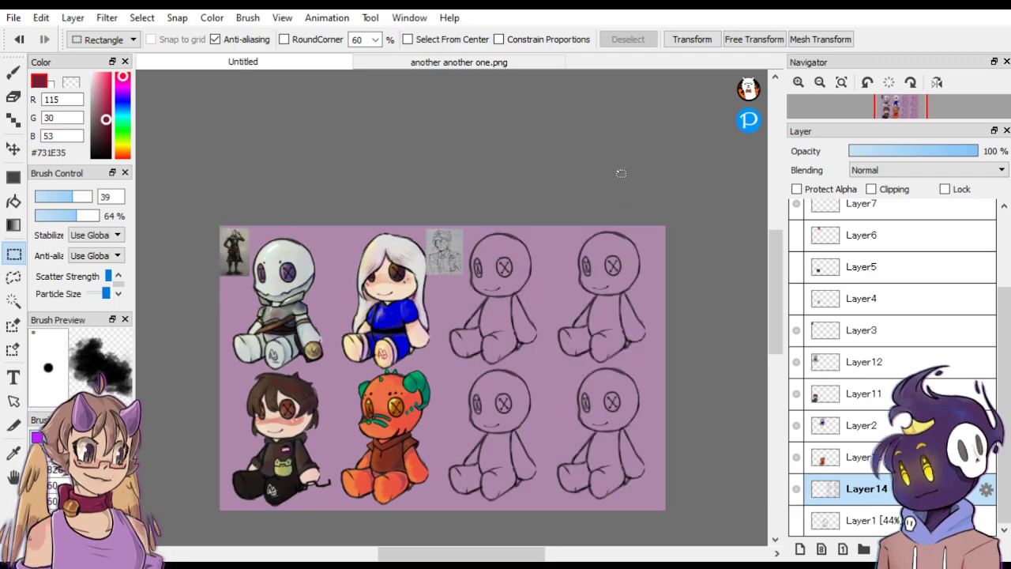
Examine the reference sketch's hair, glasses, headset and suit up close.
key("ctrl+Up")
key("ctrl+Up")
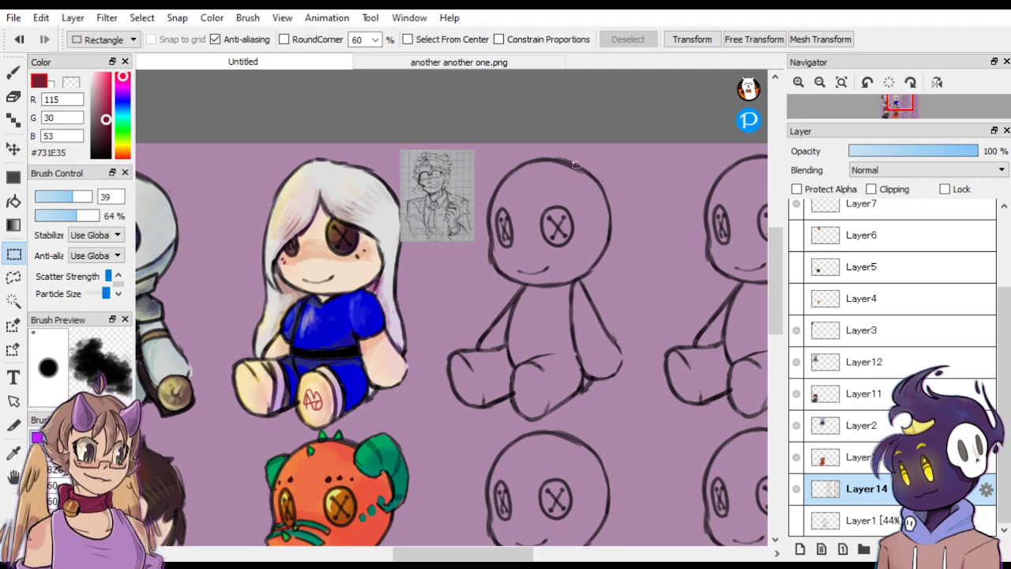
scroll(582, 174, "up", 1)
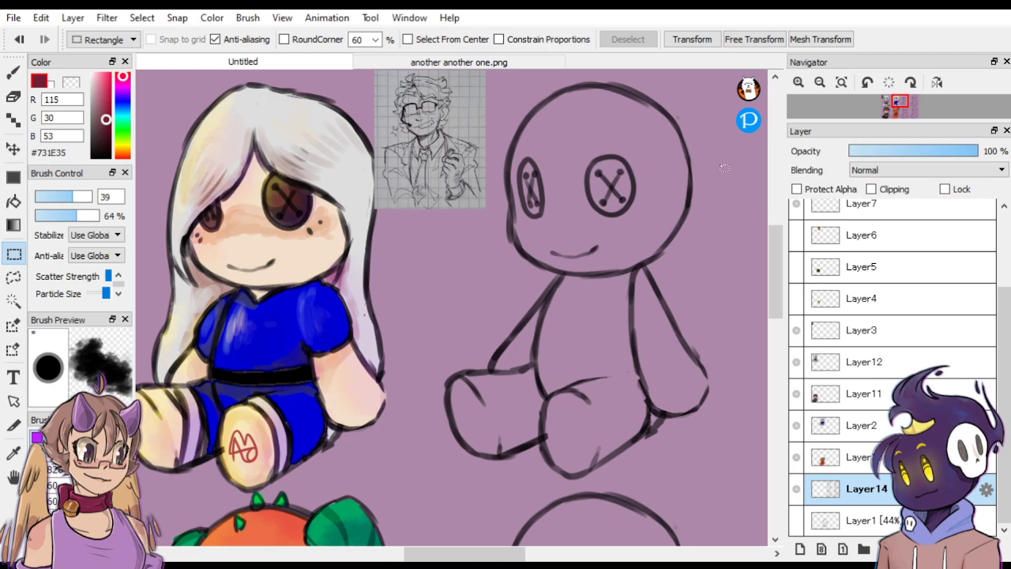
left_click_drag(776, 278, 775, 243)
key("ctrl+Up")
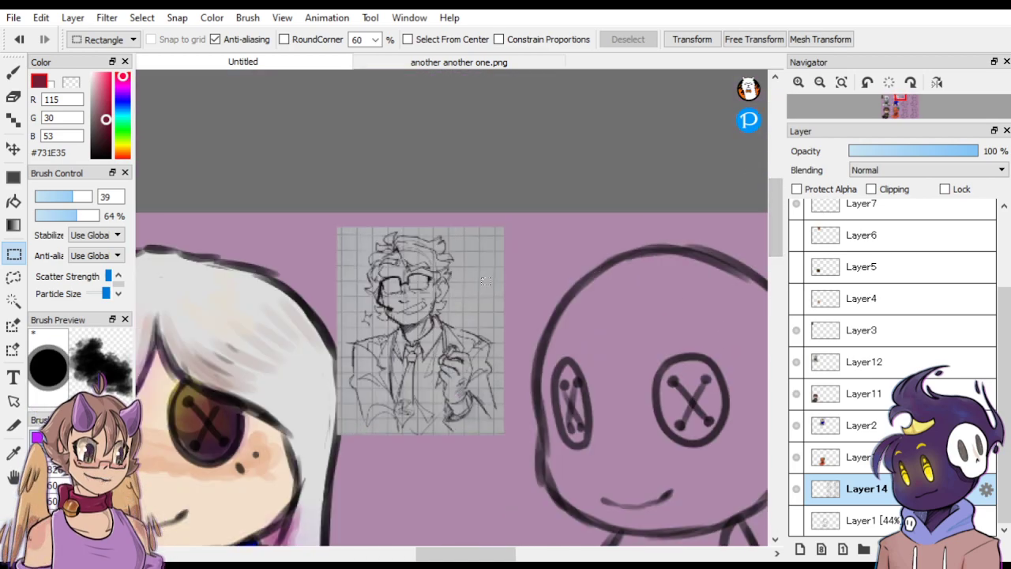
scroll(485, 281, "up", 3)
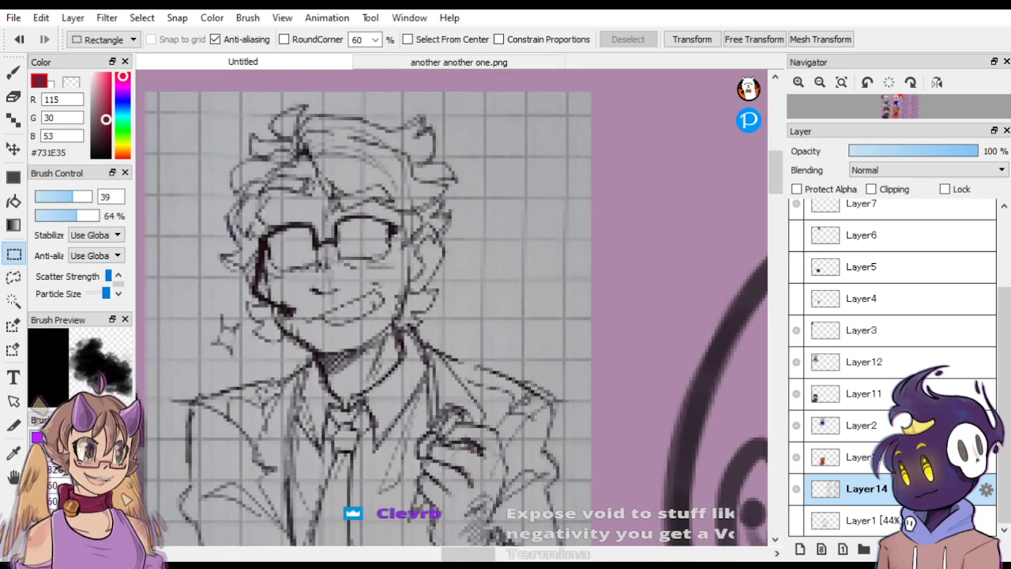
scroll(398, 237, "down", 1)
Set up a dark grey #393234 brush at size 5.6 and 86% opacity for sketching on the third plushie.
left_click(93, 139)
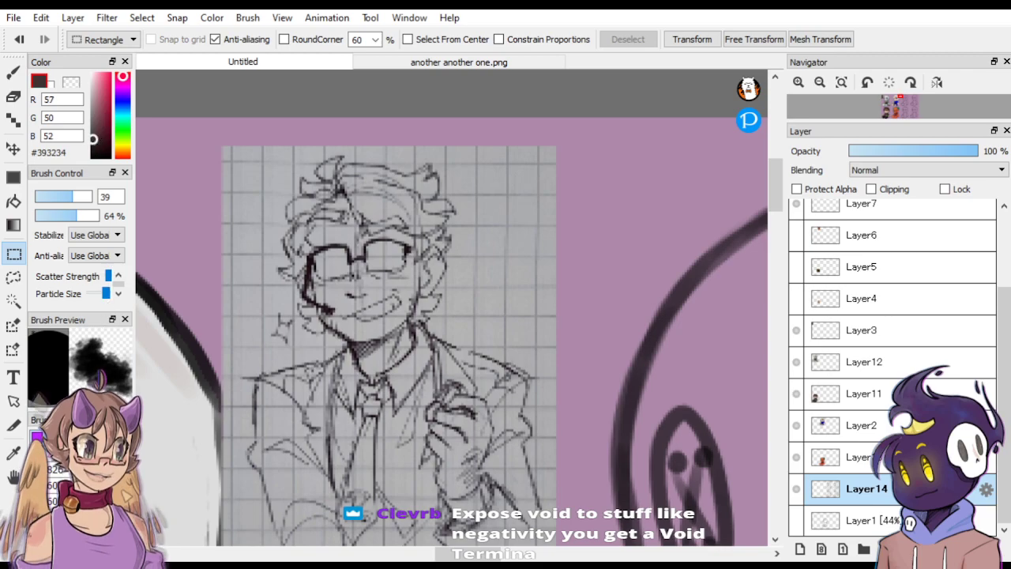
left_click(79, 453)
left_click_drag(479, 553, 506, 553)
scroll(451, 307, "down", 3)
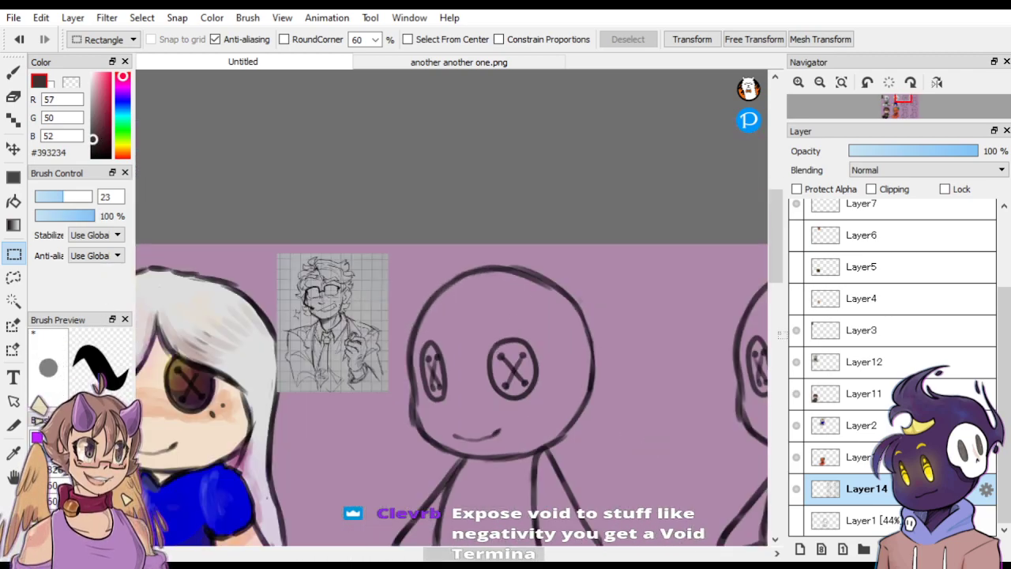
left_click_drag(776, 265, 776, 285)
key("ctrl+plus")
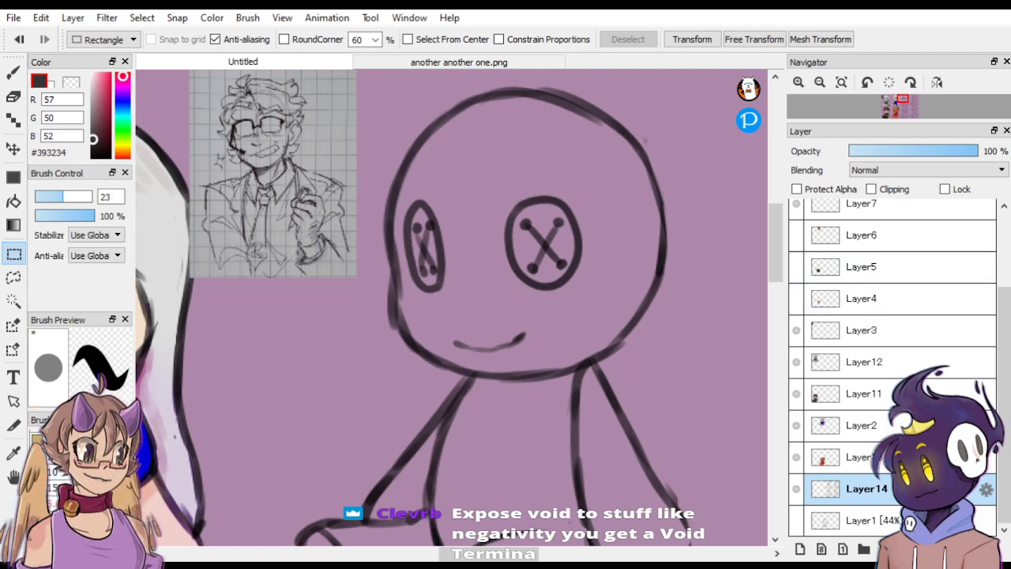
key("b")
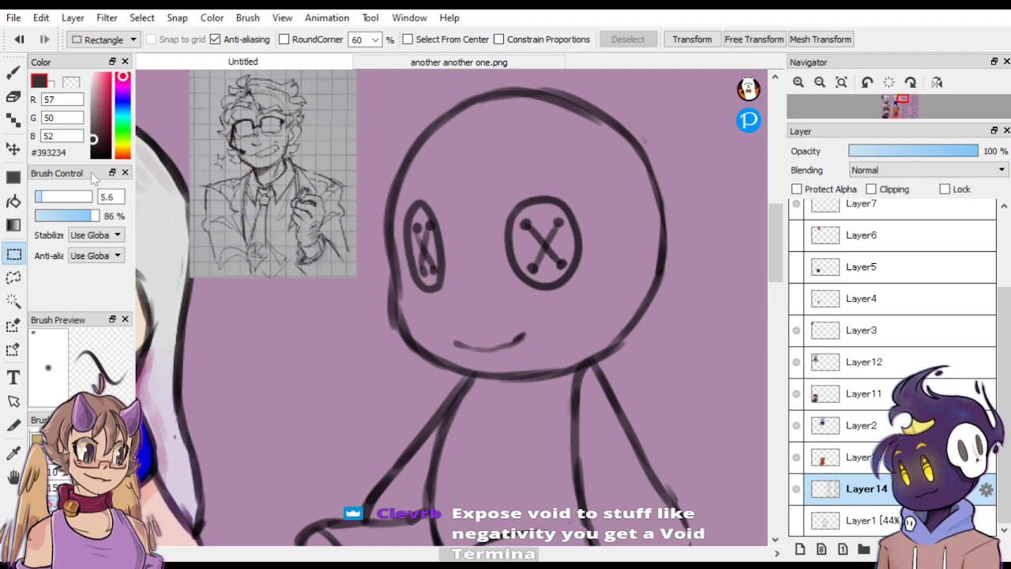
left_click(14, 72)
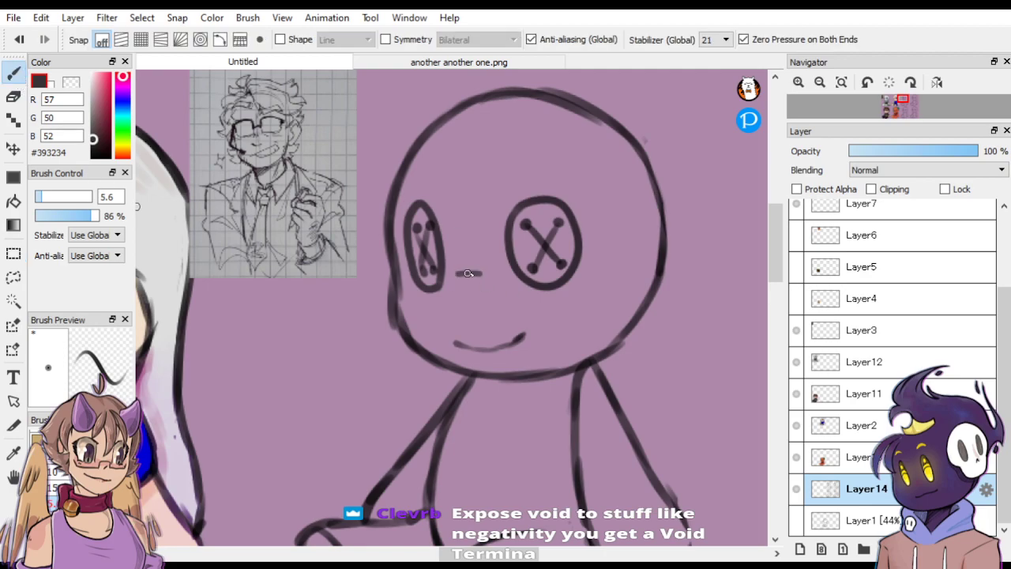
Try to sketch the glasses' bridge and the frame around the blank plushie's larger button eye on Layer14.
left_click_drag(476, 272, 490, 272)
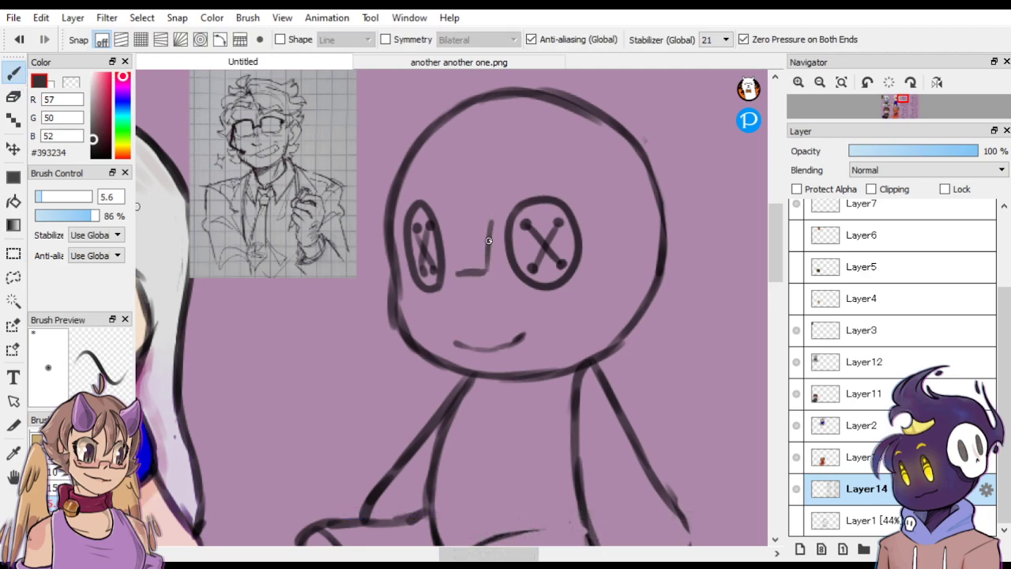
left_click_drag(556, 203, 585, 212)
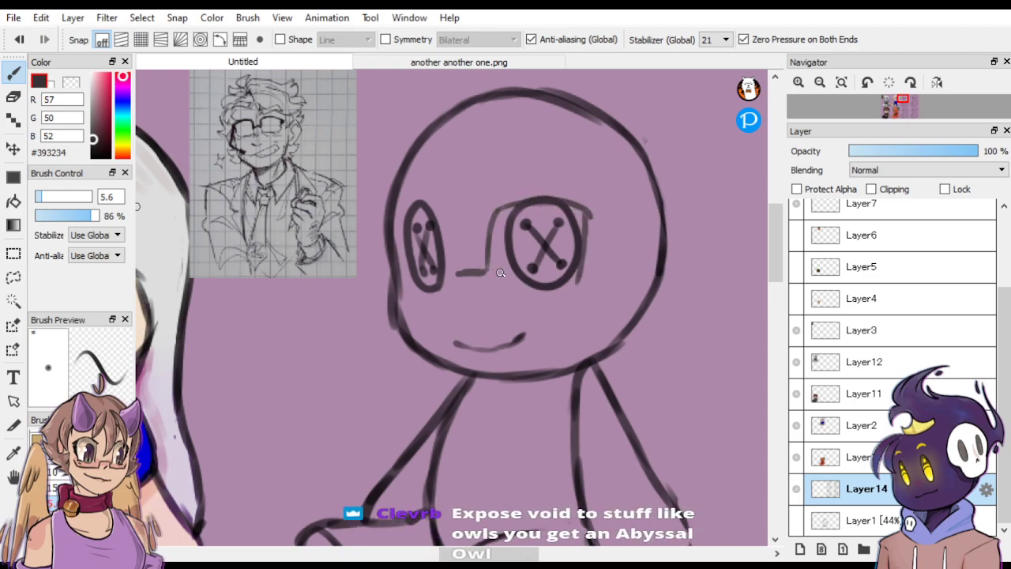
left_click_drag(583, 255, 586, 213)
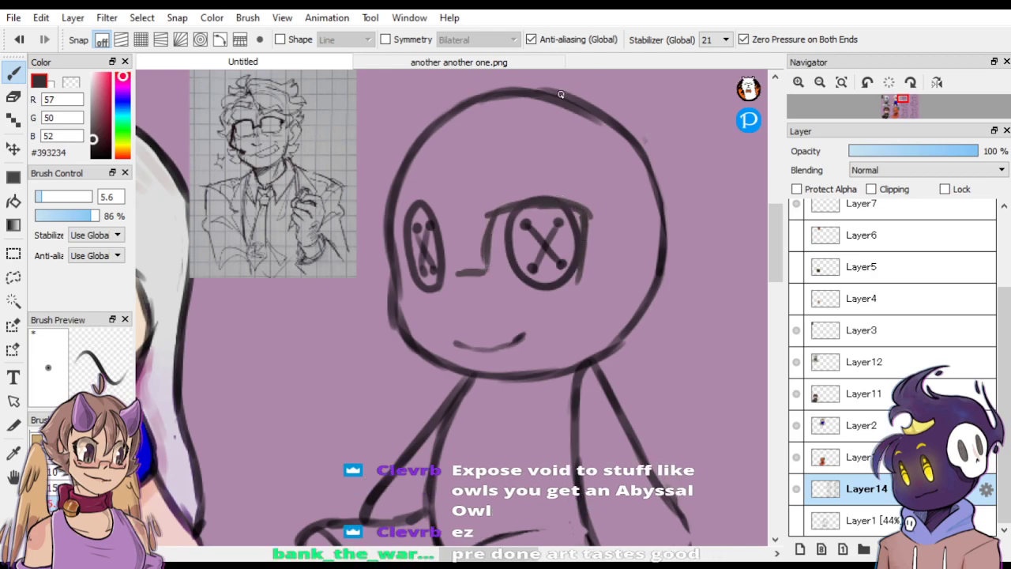
Undo the trial glasses strokes on the blank plushie's face.
key("ctrl+z")
key("ctrl+z")
key("ctrl+z")
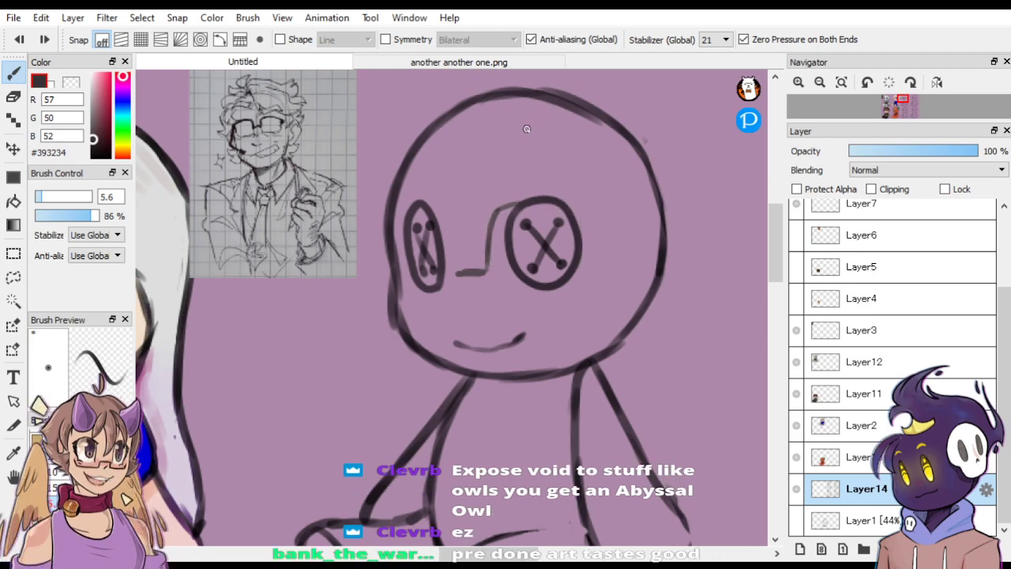
key("ctrl+z")
key("ctrl+z")
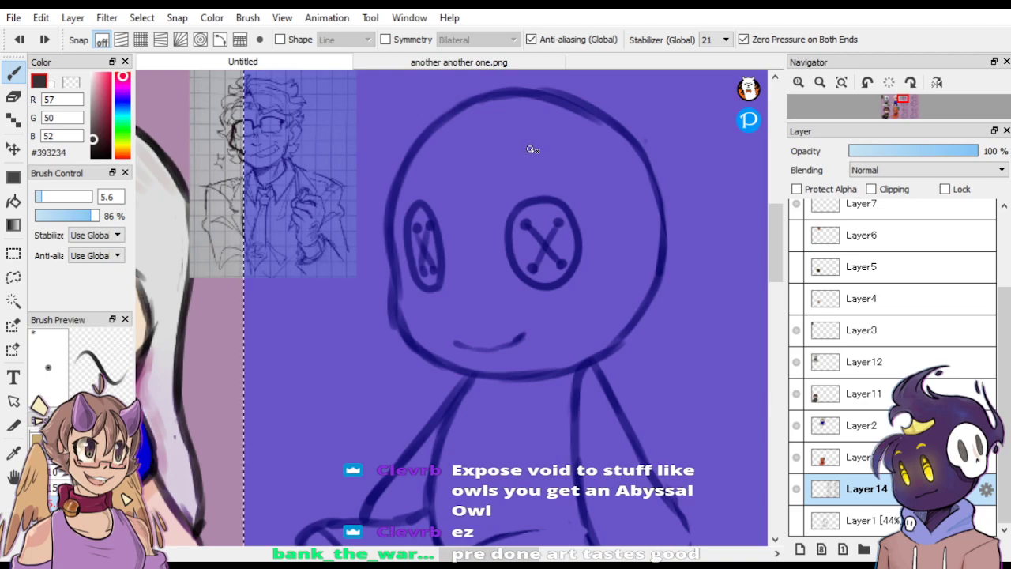
Clear the rectangular selection and set the brush size to 4.2.
left_click(14, 254)
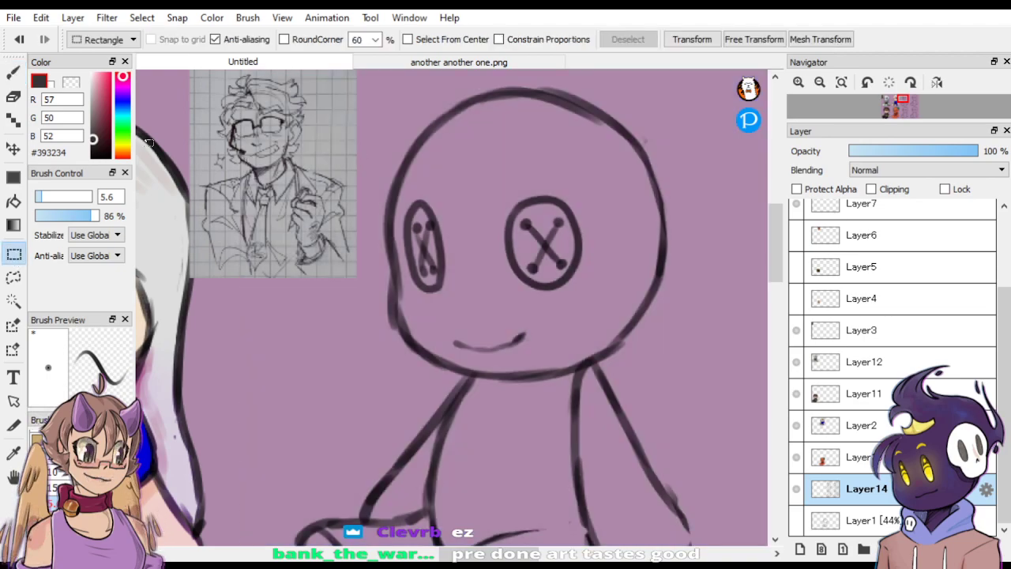
left_click(22, 70)
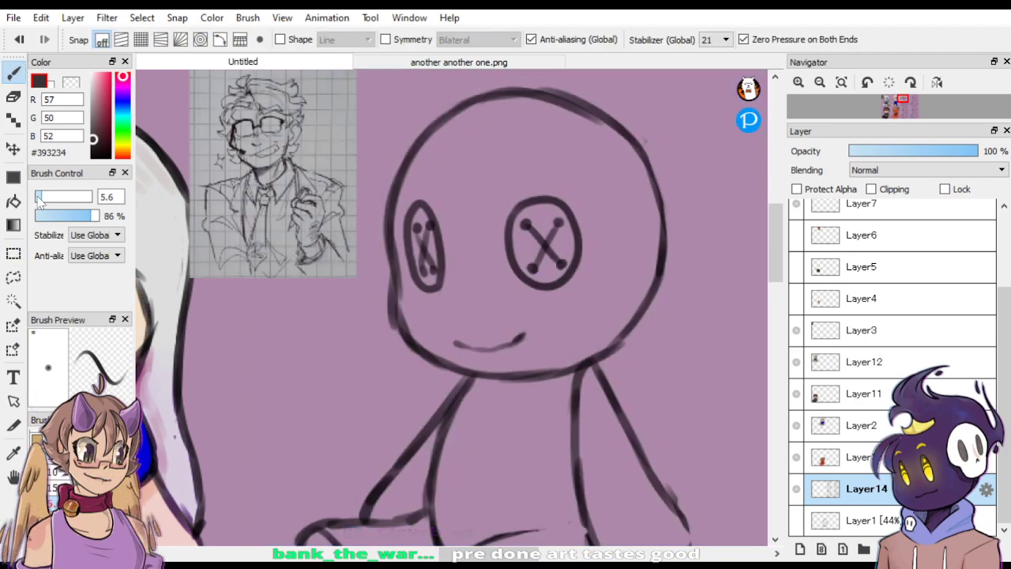
key("bracketleft")
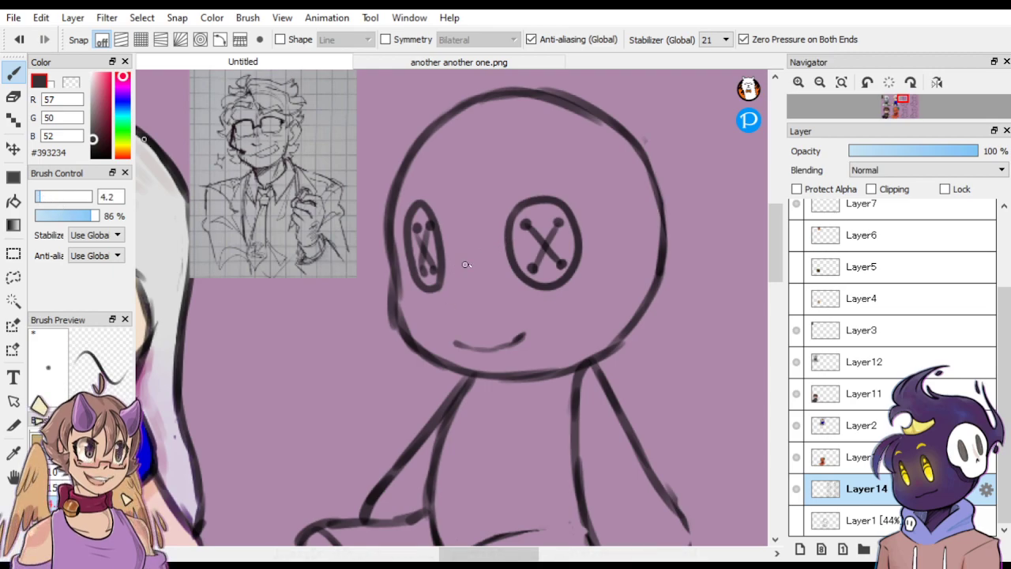
mouse_move(457, 264)
left_mouse_down()
mouse_move(492, 259)
mouse_move(482, 220)
left_mouse_up()
mouse_move(488, 257)
left_mouse_down()
mouse_move(495, 206)
mouse_move(540, 185)
mouse_move(622, 194)
mouse_move(605, 219)
mouse_move(593, 196)
left_mouse_up()
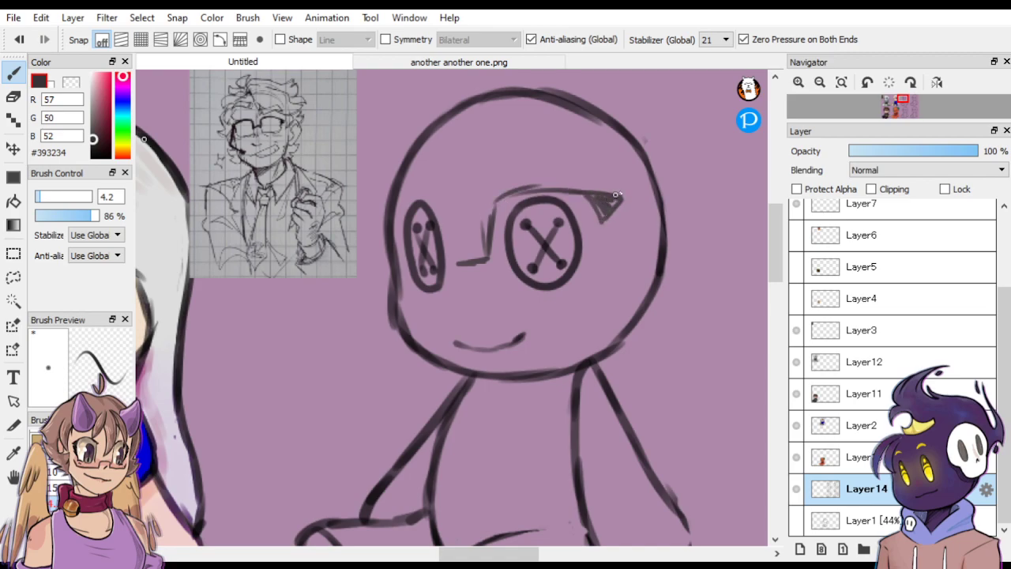
key("ctrl+z")
key("ctrl+z")
key("ctrl+z")
key("ctrl+z")
key("ctrl+z")
key("ctrl+z")
key("ctrl+z")
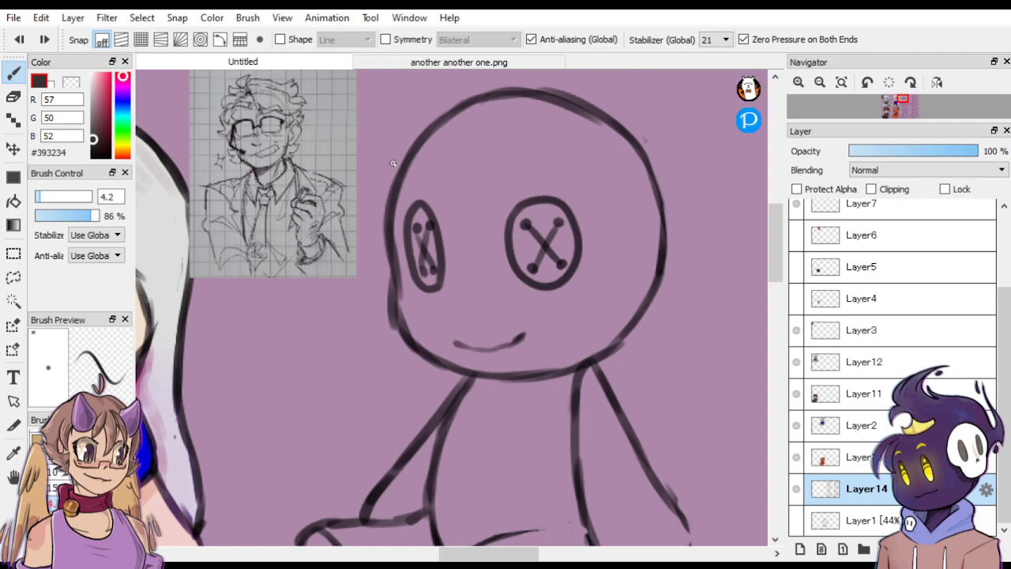
Sketch the glasses' bridge and a rectangular lens frame around each button eye with the brush at size 3.5.
left_click(39, 196)
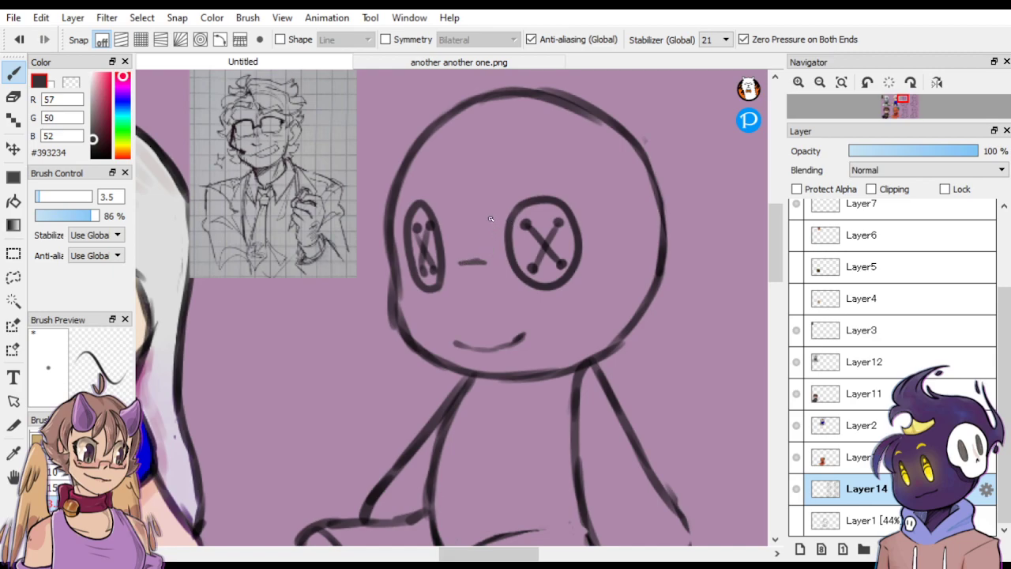
left_click_drag(490, 264, 489, 229)
mouse_move(498, 294)
left_mouse_down()
mouse_move(583, 289)
mouse_move(587, 220)
mouse_move(532, 215)
left_mouse_up()
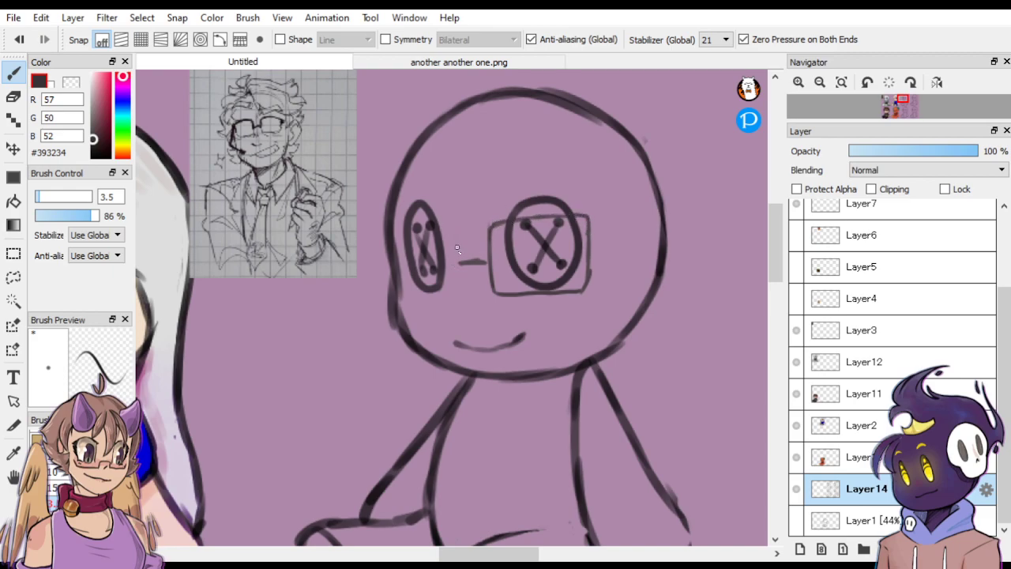
left_click_drag(457, 243, 459, 280)
mouse_move(401, 261)
left_mouse_down()
mouse_move(406, 296)
mouse_move(440, 302)
mouse_move(410, 296)
left_mouse_up()
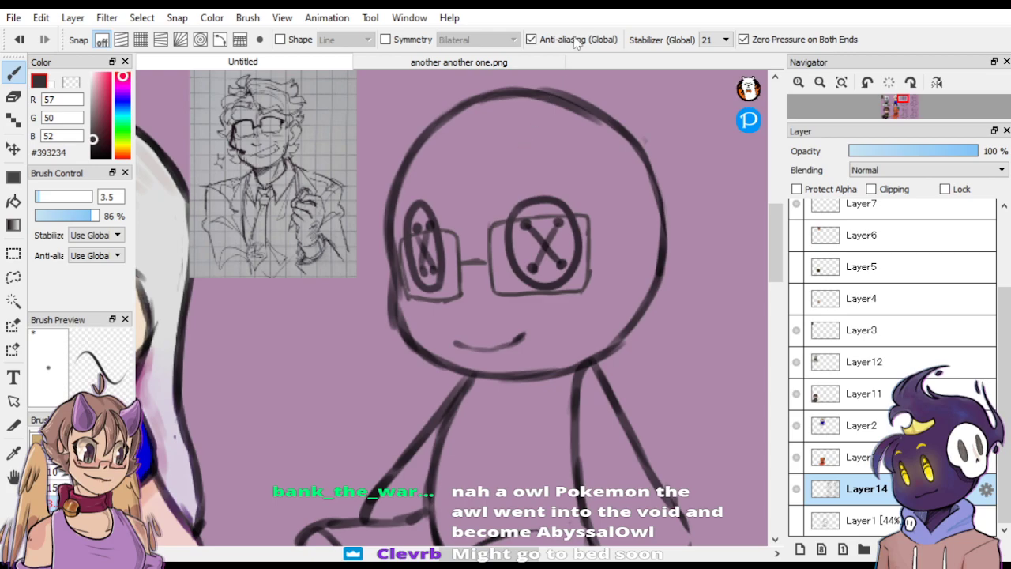
Erase the parts of both button eyes inside the lens frames using the transparent colour at size 33.
left_click(71, 81)
left_click(70, 195)
left_click_drag(73, 190, 76, 192)
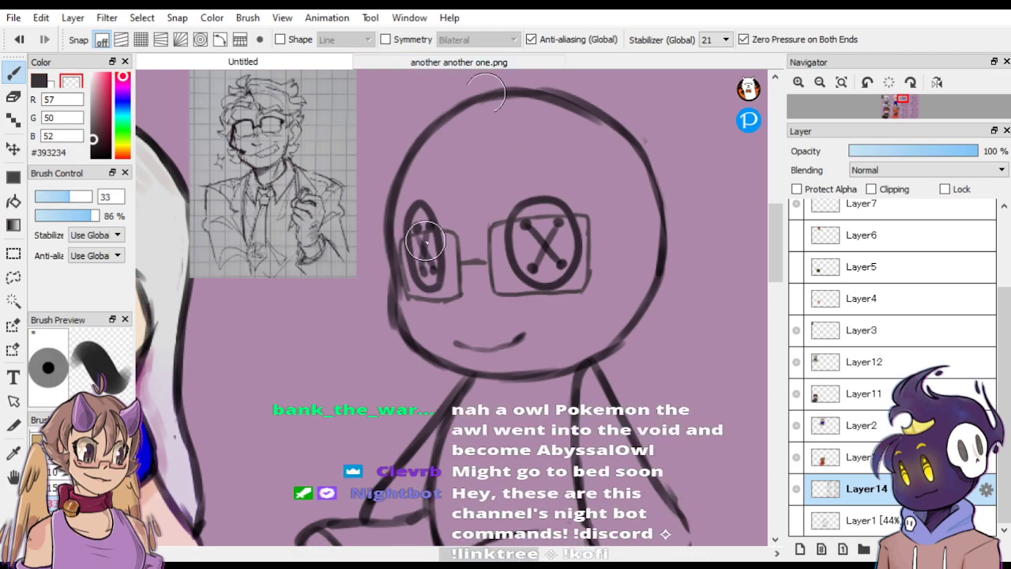
mouse_move(426, 242)
left_mouse_down()
mouse_move(434, 278)
mouse_move(418, 258)
mouse_move(433, 254)
mouse_move(416, 251)
mouse_move(433, 248)
mouse_move(413, 254)
mouse_move(417, 287)
left_mouse_up()
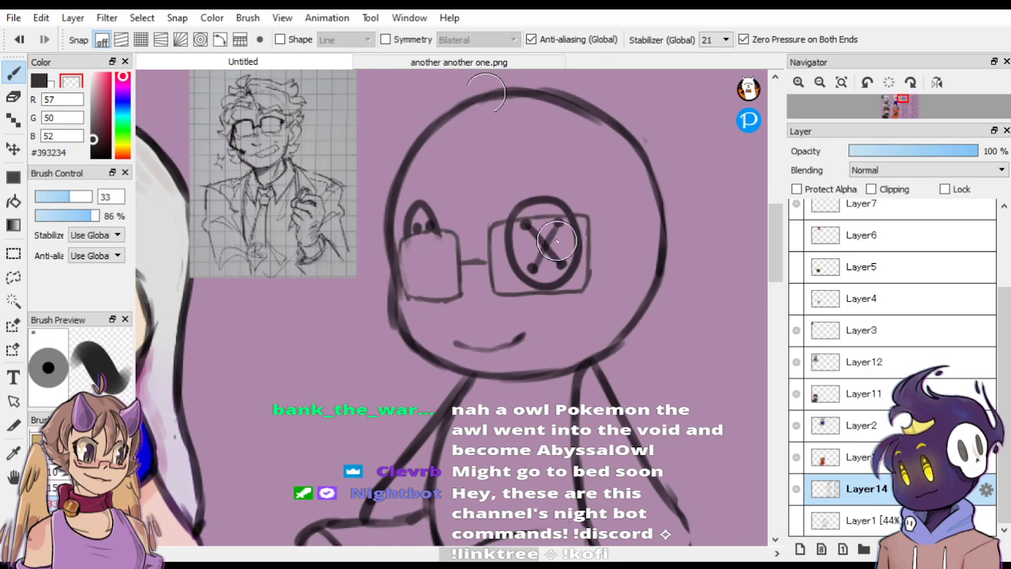
mouse_move(514, 246)
left_mouse_down()
mouse_move(571, 235)
mouse_move(534, 237)
mouse_move(563, 237)
mouse_move(557, 272)
mouse_move(517, 267)
mouse_move(555, 269)
mouse_move(528, 275)
mouse_move(533, 239)
mouse_move(564, 239)
mouse_move(569, 262)
mouse_move(573, 244)
mouse_move(551, 259)
mouse_move(566, 231)
mouse_move(529, 229)
left_mouse_up()
Add a thick pointed outer corner to the larger lens's upper rim at brush size 9 and trim it with the transparent colour.
left_click(39, 81)
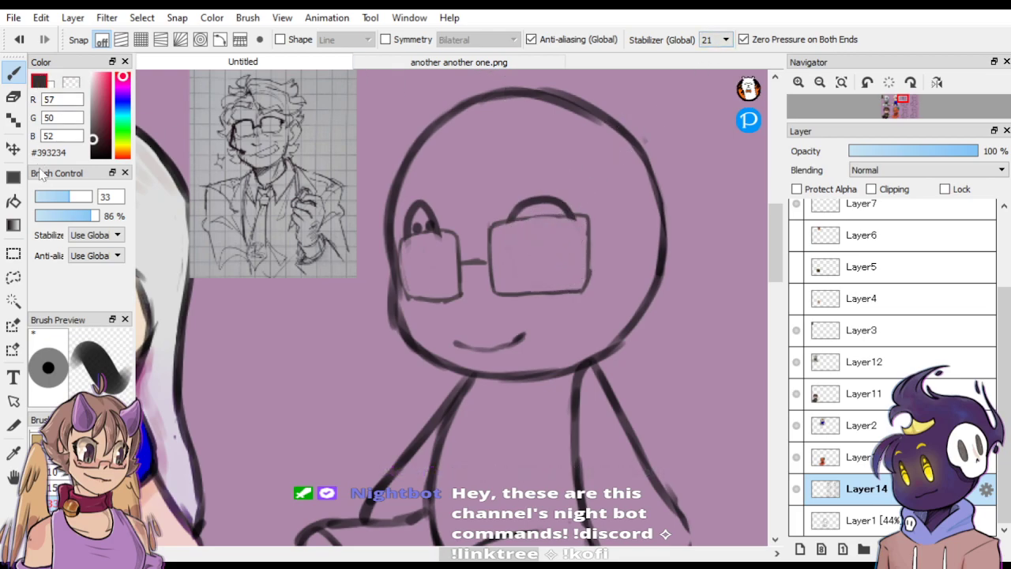
left_click(43, 197)
mouse_move(513, 219)
left_mouse_down()
mouse_move(605, 215)
mouse_move(589, 226)
mouse_move(591, 240)
left_mouse_up()
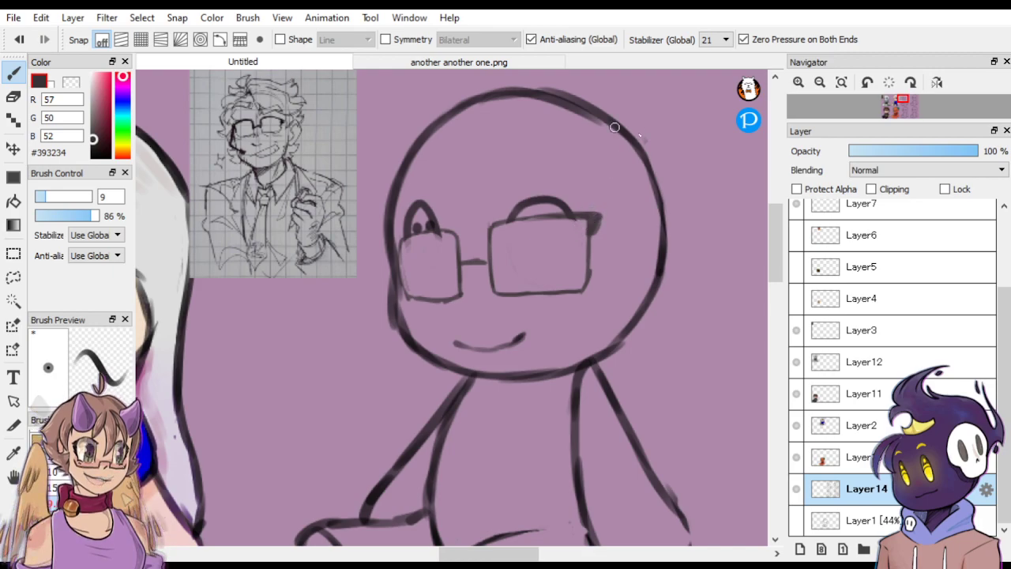
key("c")
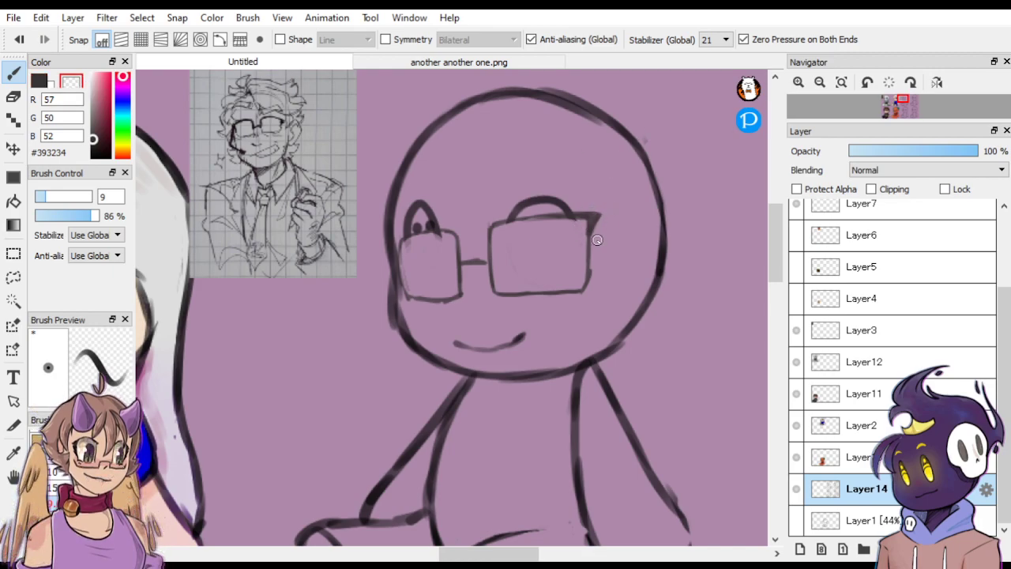
Thicken the upper rims of both lens frames with the dark grey brush at size 3.5.
left_click(39, 81)
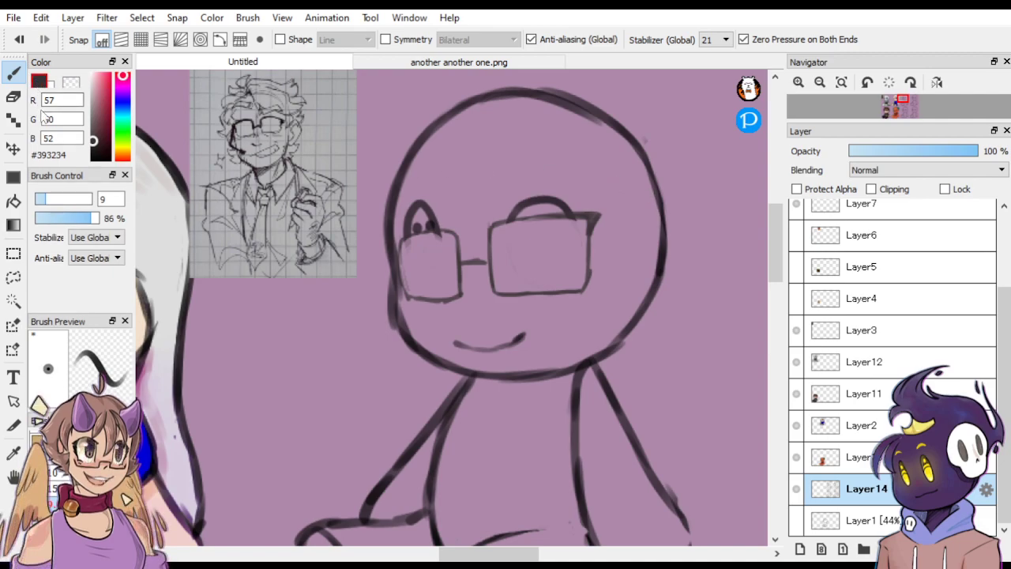
left_click(39, 199)
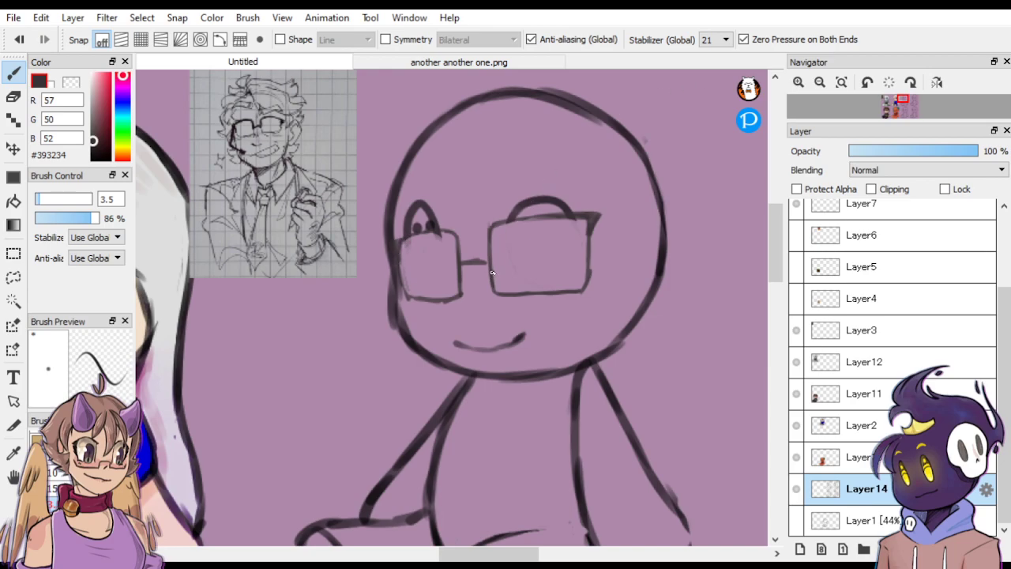
left_click_drag(491, 272, 491, 257)
mouse_move(511, 223)
left_mouse_down()
mouse_move(591, 218)
mouse_move(529, 221)
mouse_move(589, 221)
mouse_move(539, 221)
left_mouse_up()
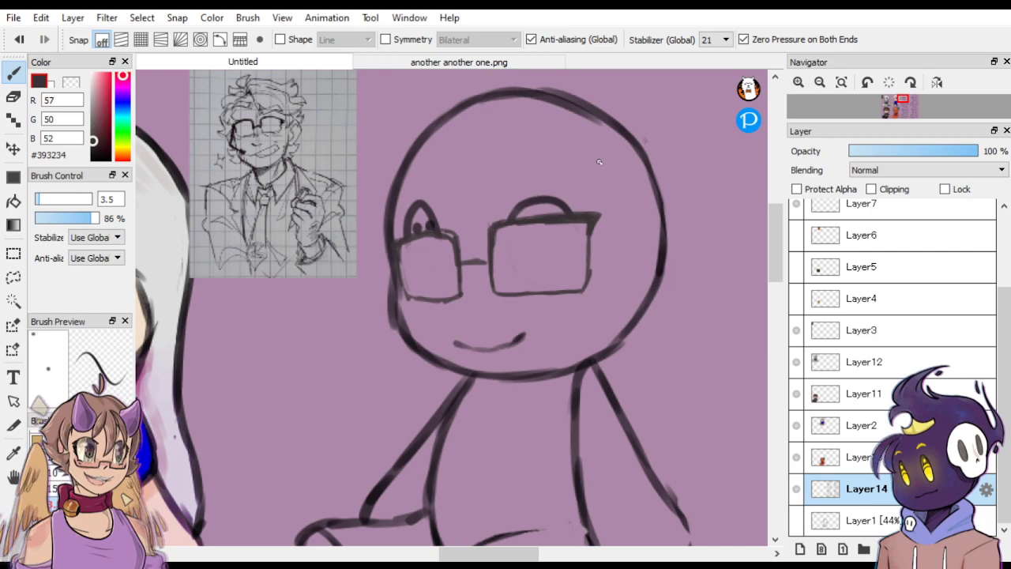
Lasso the narrower lens frame, move it up slightly and widen it past the face's edge, clearing the selection when done.
key("l")
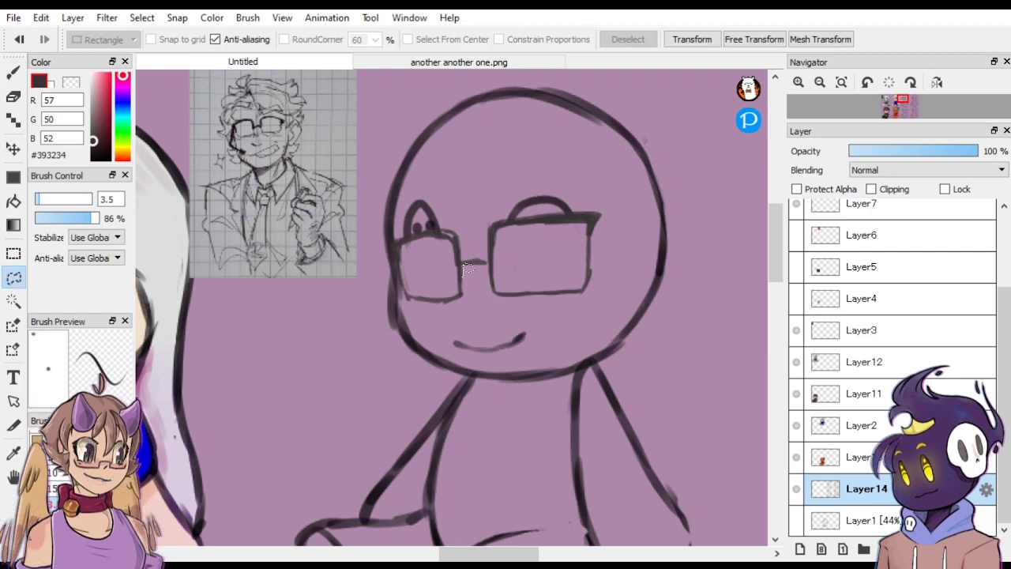
mouse_move(456, 235)
left_mouse_down()
mouse_move(394, 246)
mouse_move(415, 312)
mouse_move(454, 316)
mouse_move(471, 304)
mouse_move(471, 262)
mouse_move(449, 250)
left_mouse_up()
left_click(20, 147)
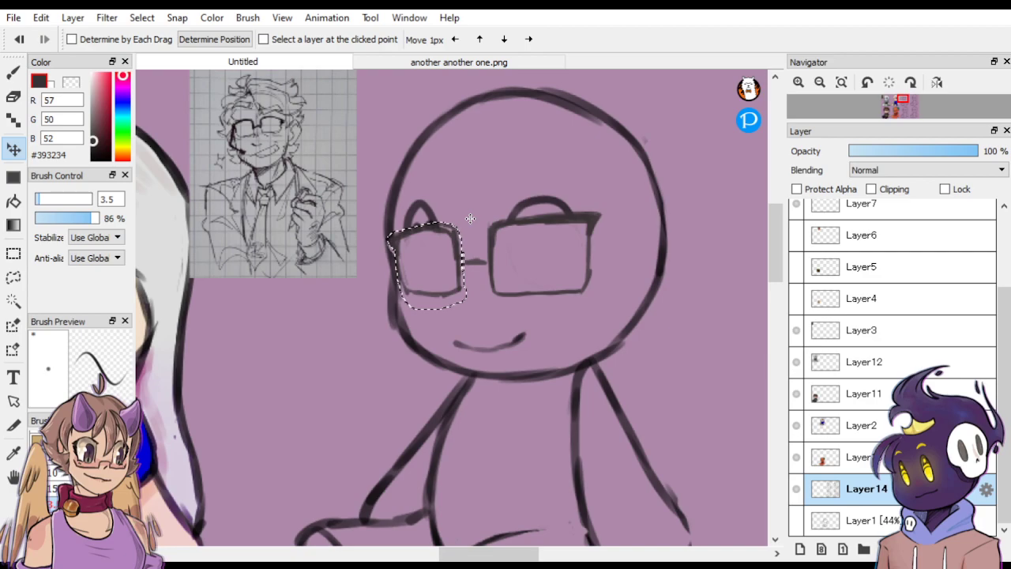
key("Return")
key("ctrl+t")
left_click_drag(427, 190, 426, 181)
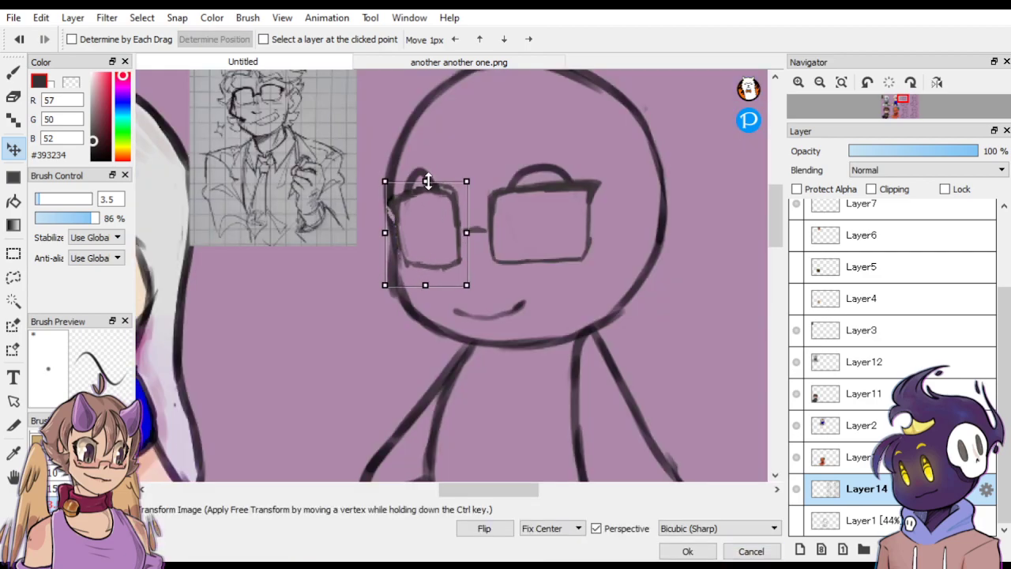
left_click_drag(473, 237, 460, 234)
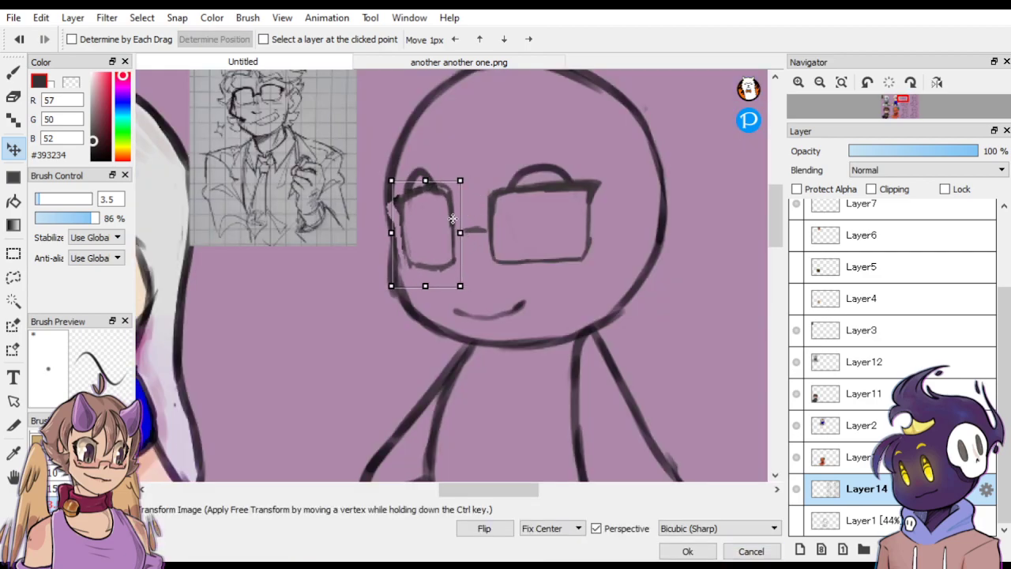
left_click_drag(427, 194, 426, 190)
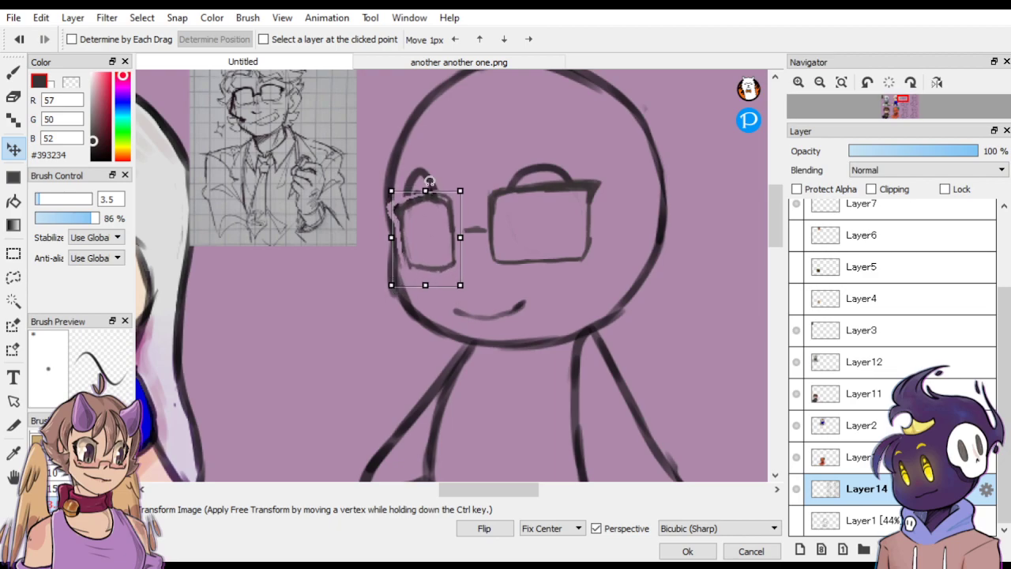
left_click_drag(445, 227, 460, 234)
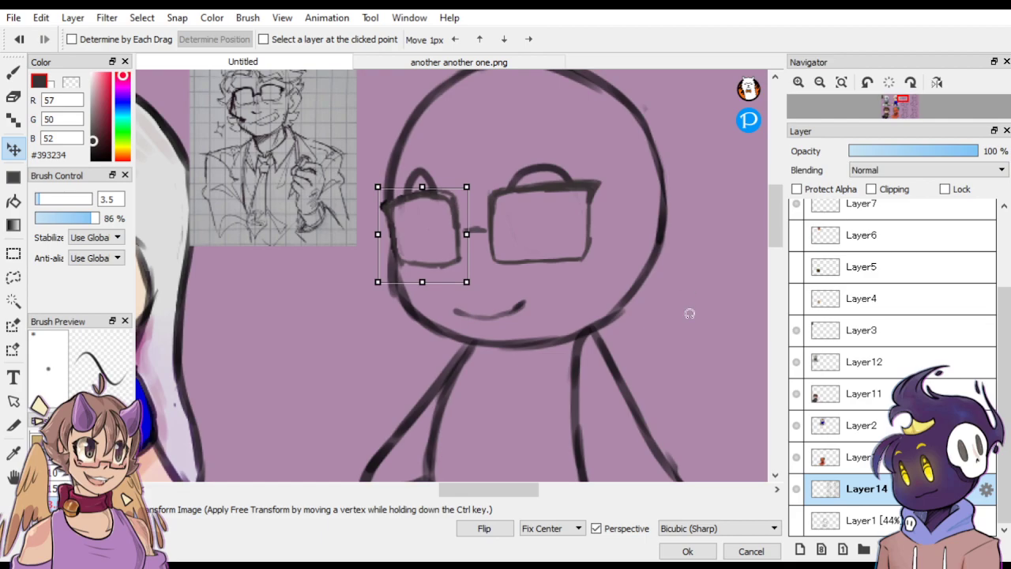
left_click(687, 551)
key("m")
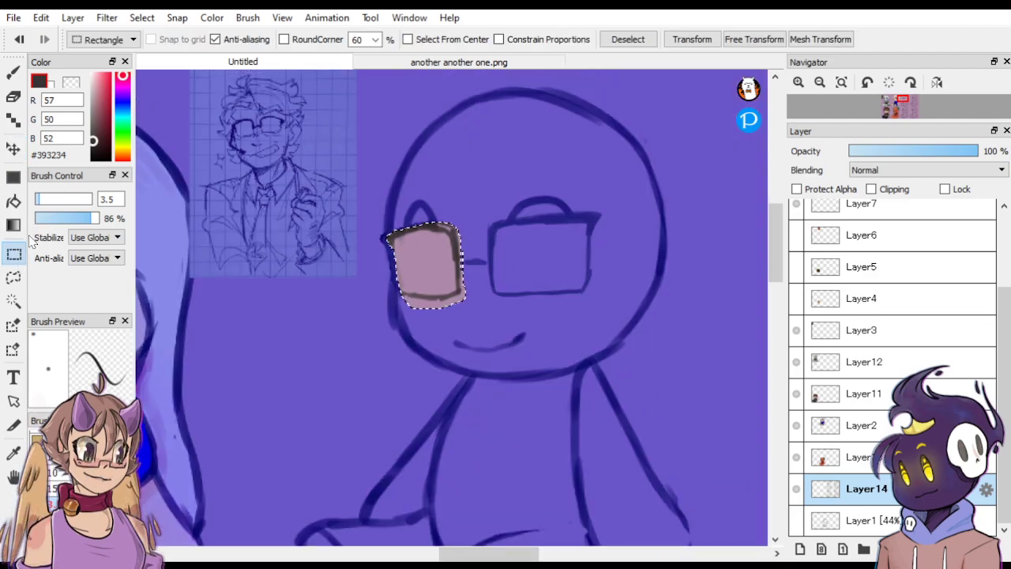
key("ctrl+d")
Draw two diagonal glare lines inside each lens of the glasses.
key("b")
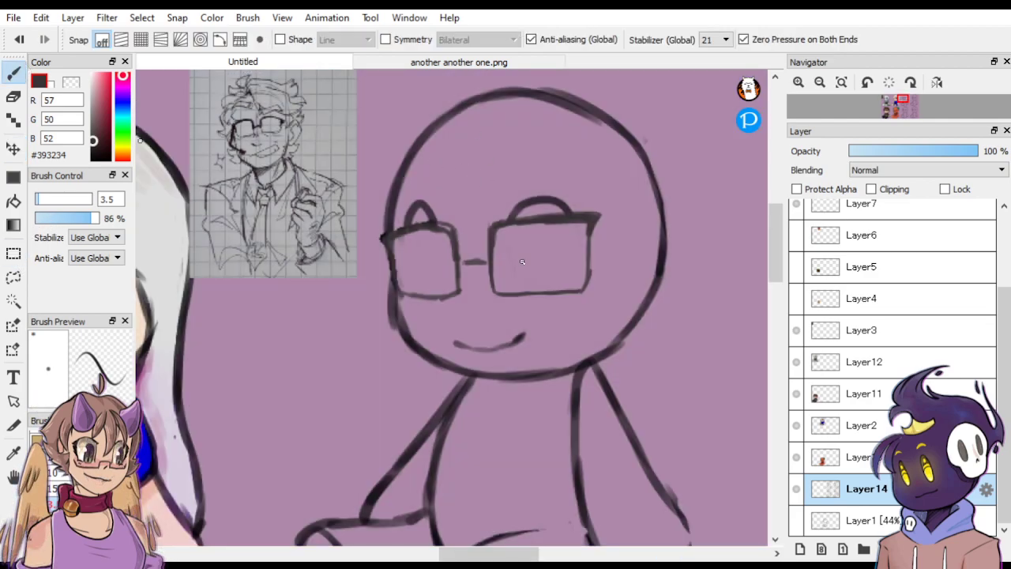
left_click_drag(545, 227, 514, 265)
left_click_drag(559, 235, 529, 270)
left_click_drag(425, 241, 404, 269)
left_click_drag(434, 251, 420, 271)
Draw a bent headset microphone arm with a filled round tip along the plushie's cheek below the narrower lens.
left_click_drag(388, 310, 378, 326)
left_click_drag(413, 350, 420, 363)
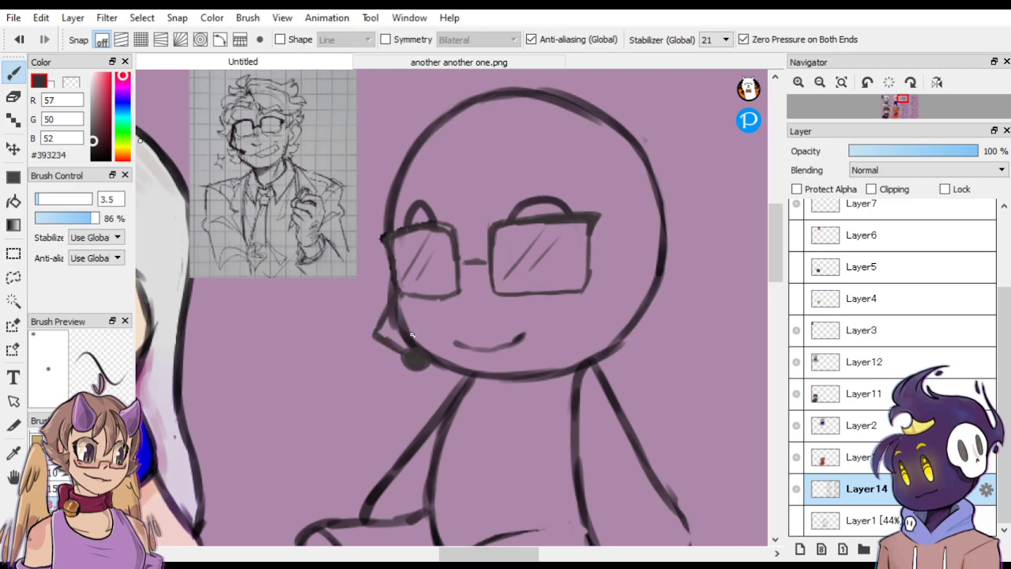
scroll(417, 334, "down", 4)
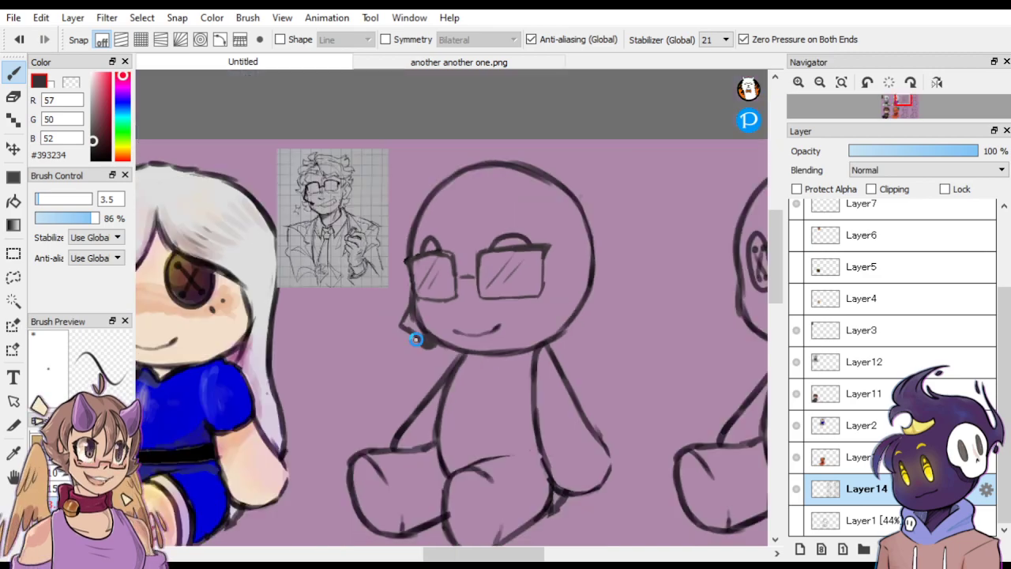
scroll(430, 316, "up", 3)
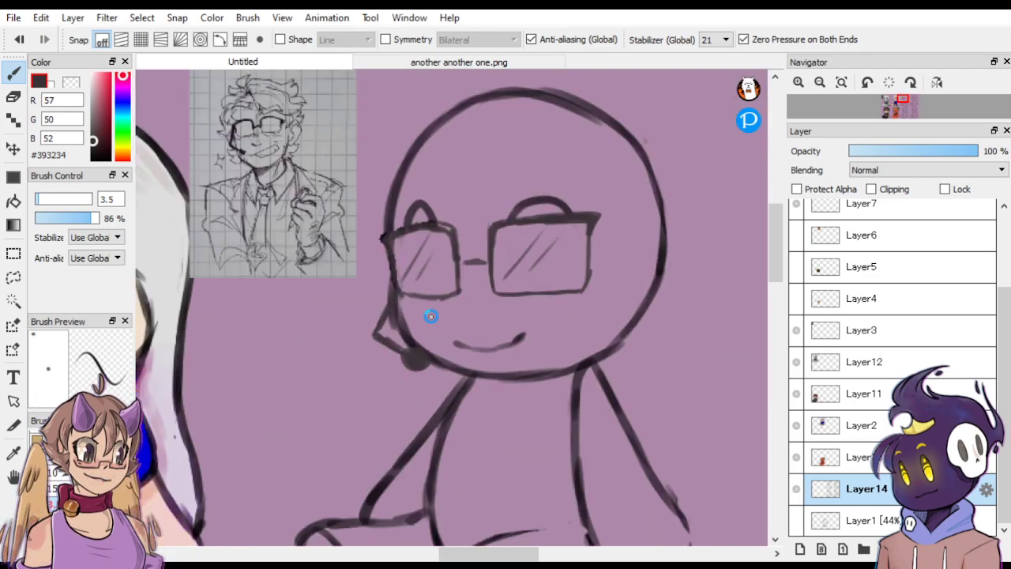
Sketch the plushie's hair with raised front tufts, a swept fringe and spiky locks down both sides of the head.
left_click_drag(779, 268, 780, 254)
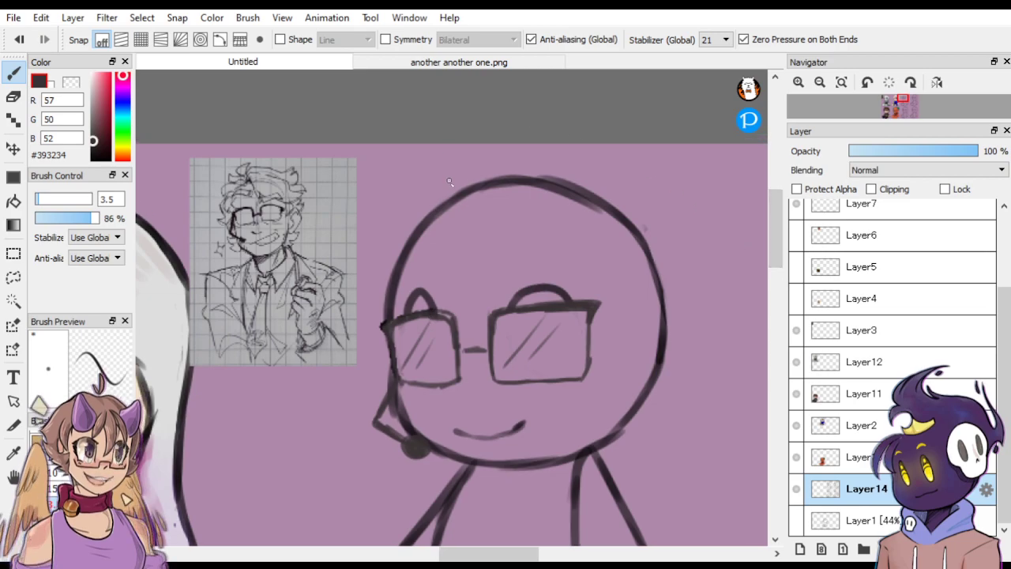
mouse_move(465, 233)
left_mouse_down()
mouse_move(444, 191)
mouse_move(454, 165)
mouse_move(440, 170)
mouse_move(422, 216)
mouse_move(465, 236)
mouse_move(411, 218)
mouse_move(406, 244)
mouse_move(474, 235)
mouse_move(485, 259)
mouse_move(518, 283)
left_mouse_up()
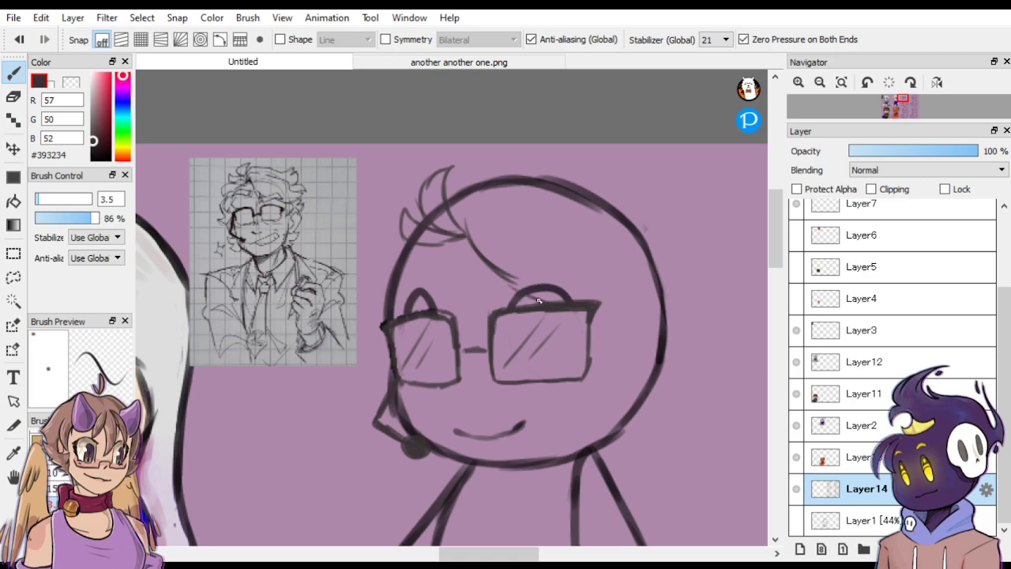
mouse_move(611, 306)
left_mouse_down()
mouse_move(673, 274)
mouse_move(613, 273)
left_mouse_up()
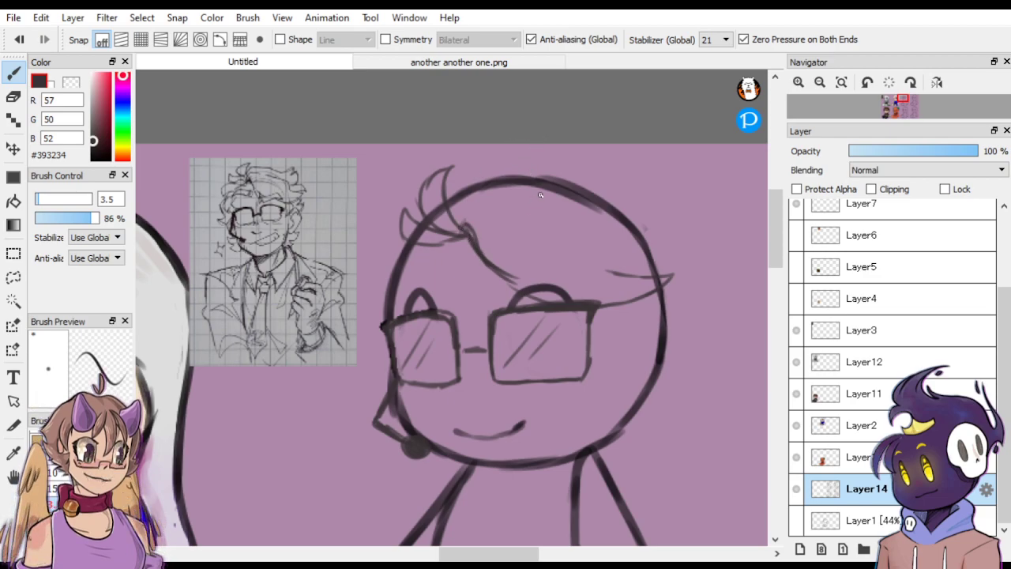
mouse_move(505, 173)
left_mouse_down()
mouse_move(660, 181)
mouse_move(648, 204)
mouse_move(683, 184)
mouse_move(671, 265)
mouse_move(702, 259)
mouse_move(709, 269)
mouse_move(682, 293)
mouse_move(697, 261)
mouse_move(678, 284)
left_mouse_up()
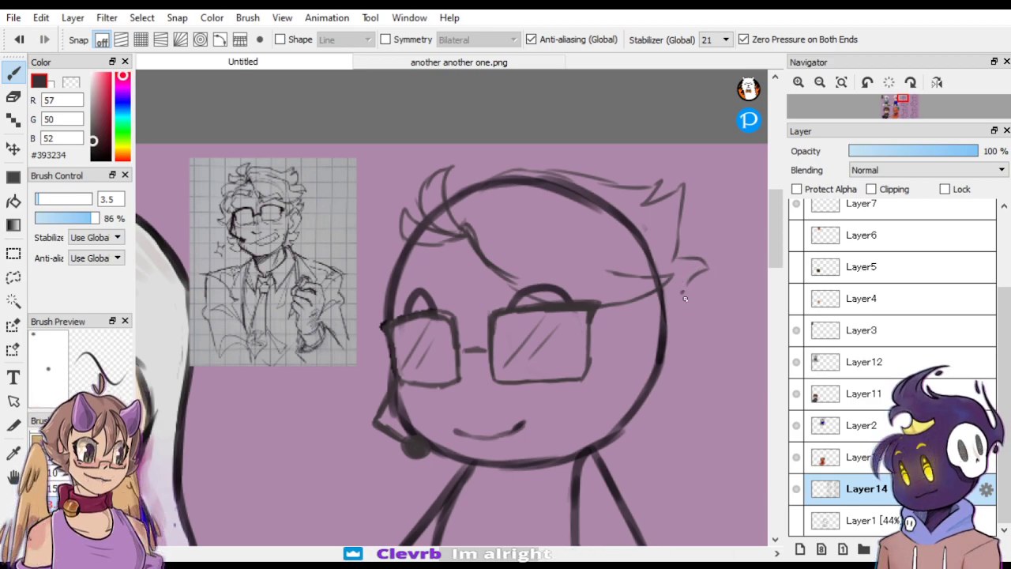
mouse_move(686, 298)
left_mouse_down()
mouse_move(676, 329)
mouse_move(691, 379)
mouse_move(668, 383)
mouse_move(686, 412)
mouse_move(627, 455)
mouse_move(602, 453)
left_mouse_up()
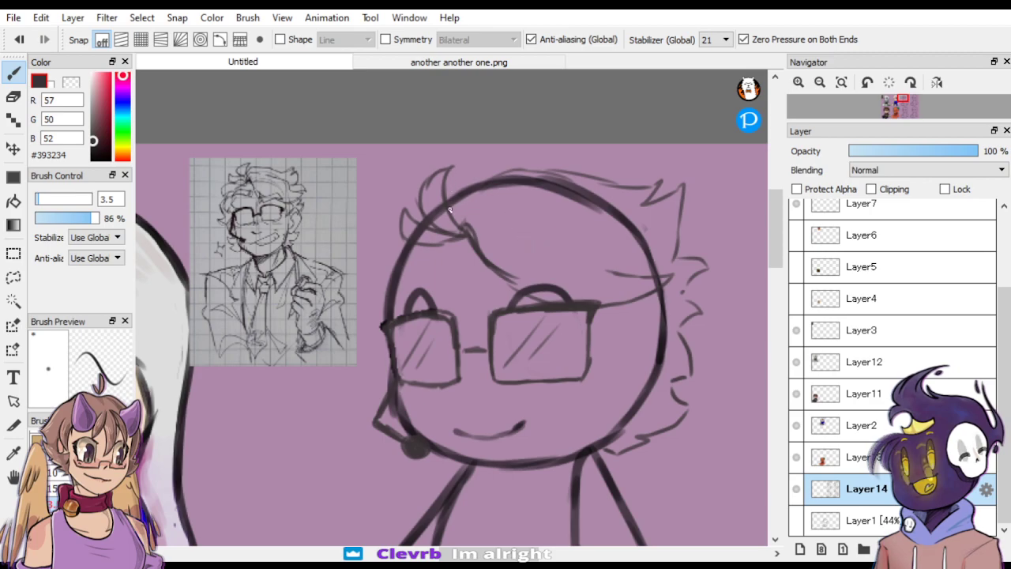
mouse_move(409, 243)
left_mouse_down()
mouse_move(364, 301)
mouse_move(371, 345)
mouse_move(354, 361)
mouse_move(376, 381)
mouse_move(357, 404)
mouse_move(382, 427)
mouse_move(381, 440)
mouse_move(421, 454)
left_mouse_up()
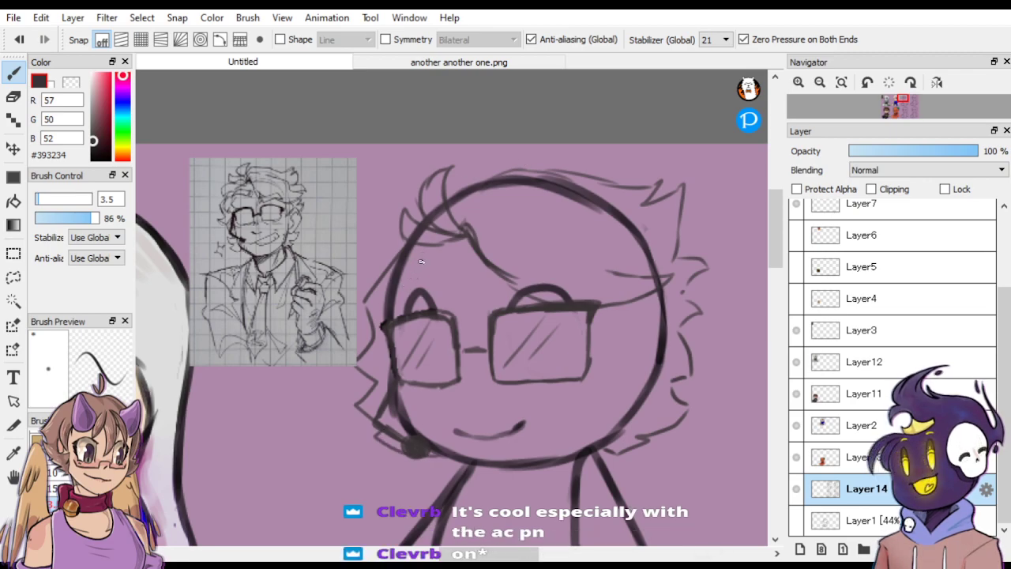
mouse_move(421, 260)
left_mouse_down()
mouse_move(402, 324)
mouse_move(411, 332)
mouse_move(391, 328)
mouse_move(398, 251)
left_mouse_up()
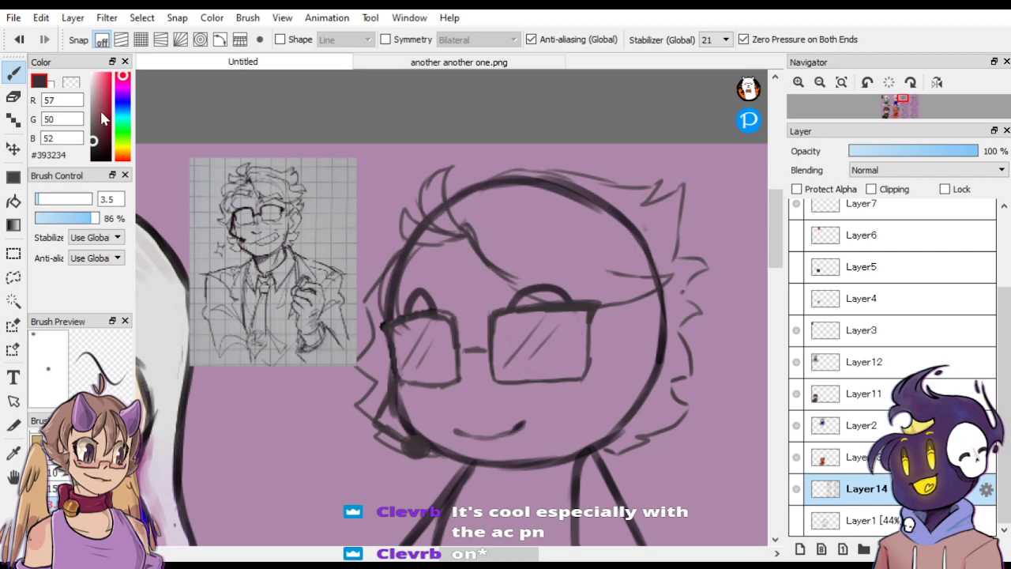
Erase the head outline showing through the hair using the transparent colour, raising the brush size to 19.
left_click(76, 83)
mouse_move(398, 314)
left_mouse_down()
mouse_move(396, 297)
mouse_move(392, 322)
left_mouse_up()
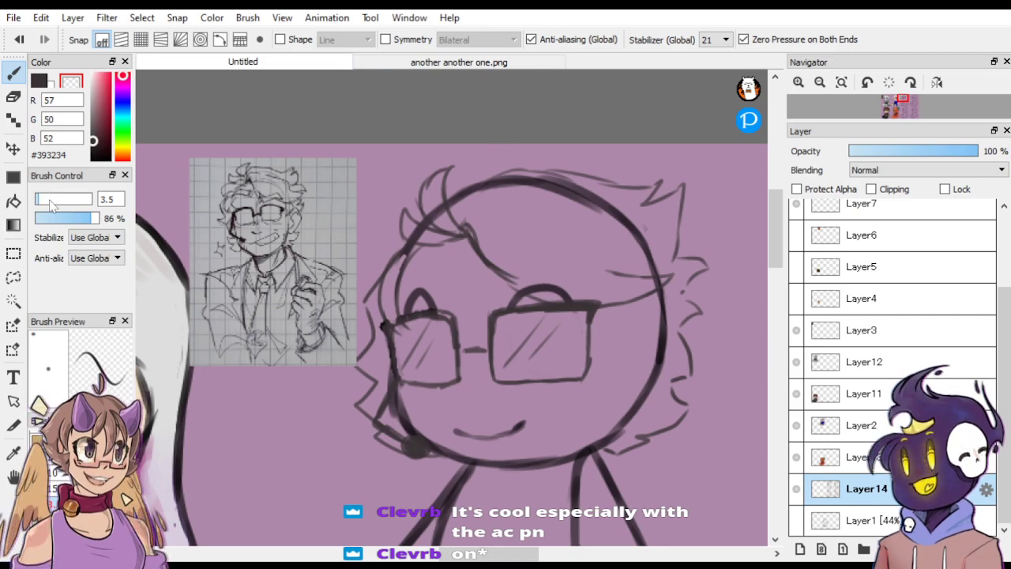
left_click_drag(51, 204, 77, 198)
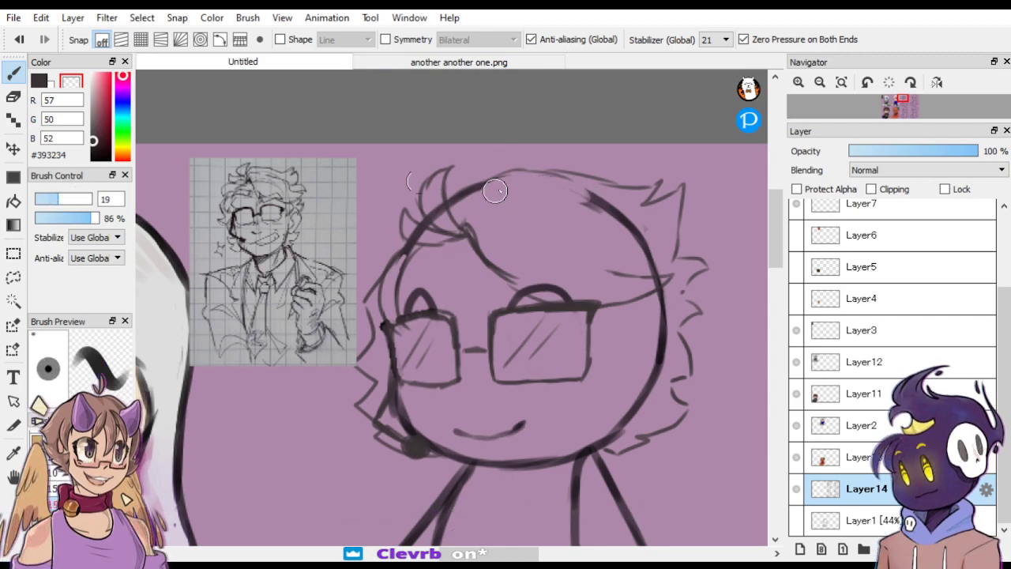
Erase the round head outline where it shows through the hair at the crown and the right side of the head.
mouse_move(588, 194)
left_mouse_down()
mouse_move(629, 223)
mouse_move(649, 269)
left_mouse_up()
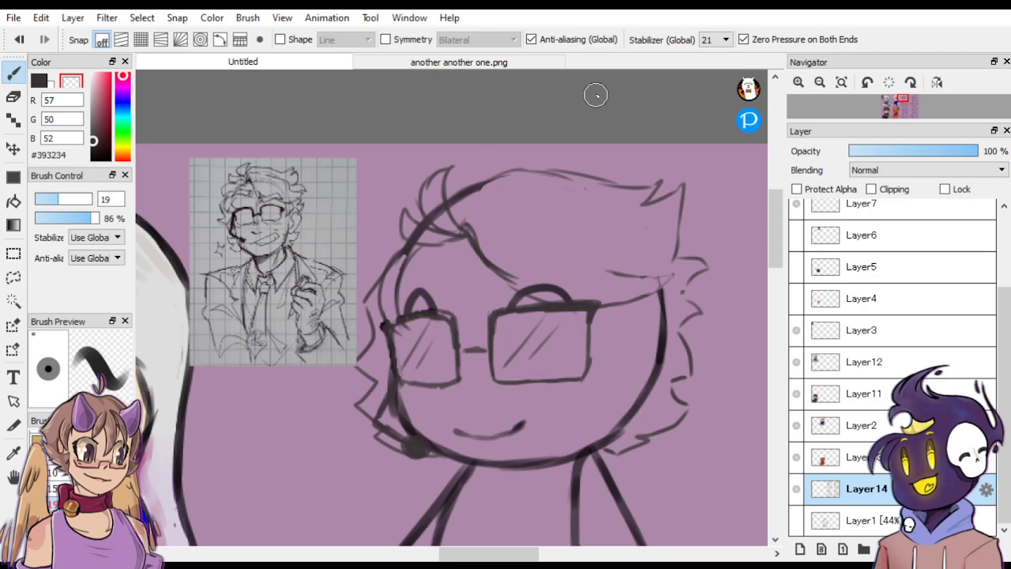
Sketch a shirt collar point and a tie knot below the chin in dark colour #393234 with brush size 6.9.
left_click(39, 81)
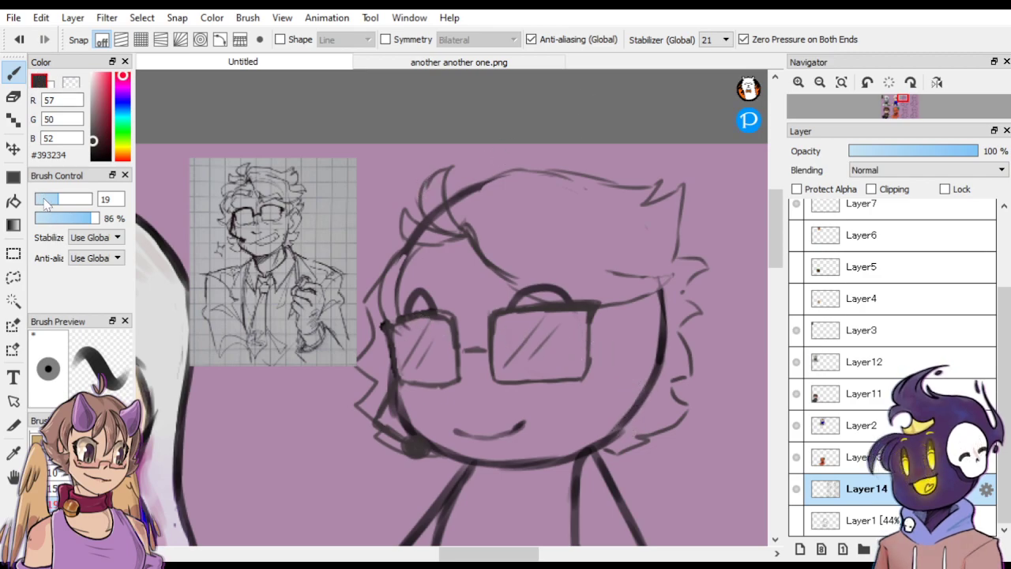
left_click_drag(45, 203, 40, 201)
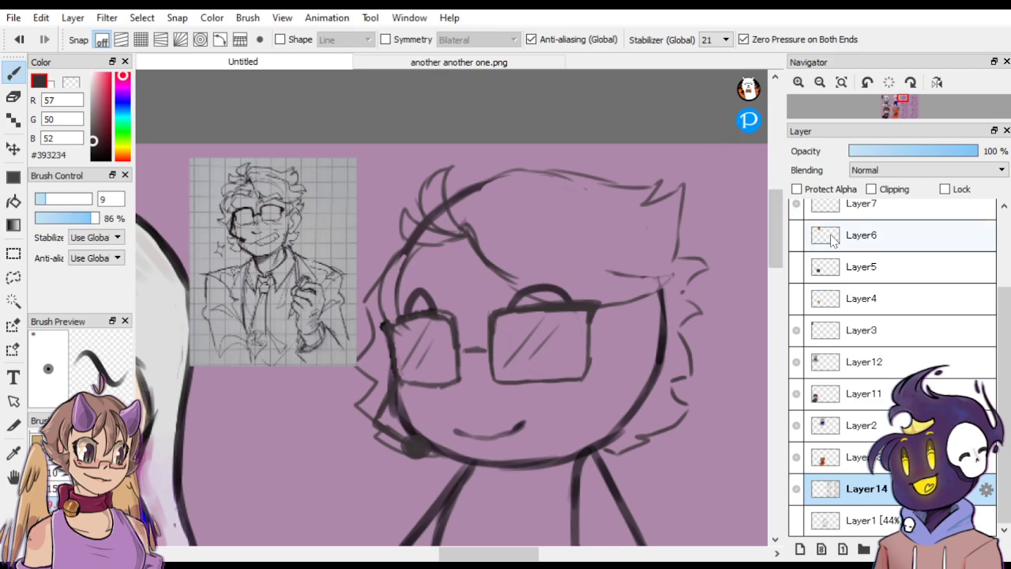
scroll(772, 246, "down", 3)
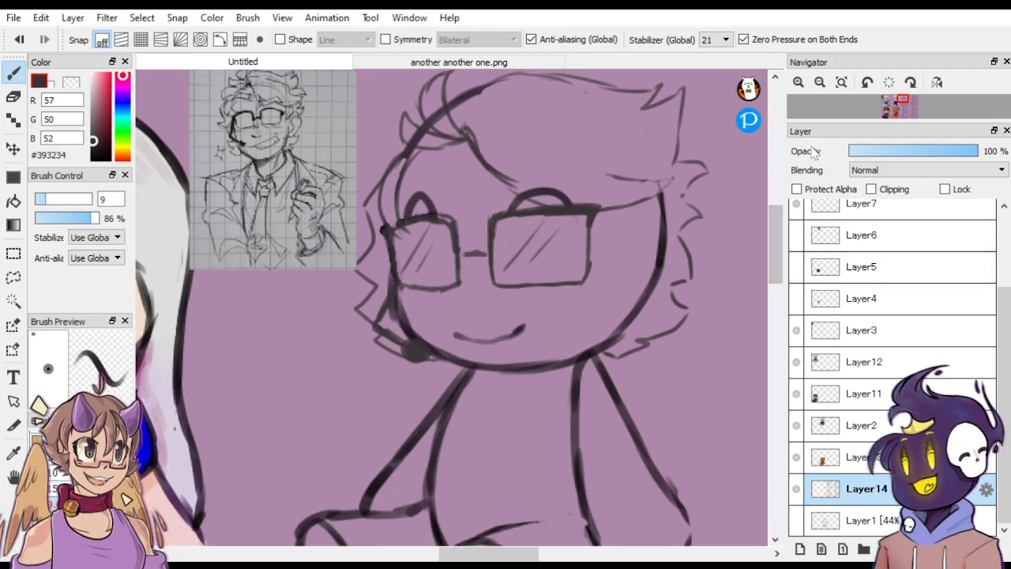
left_click(44, 200)
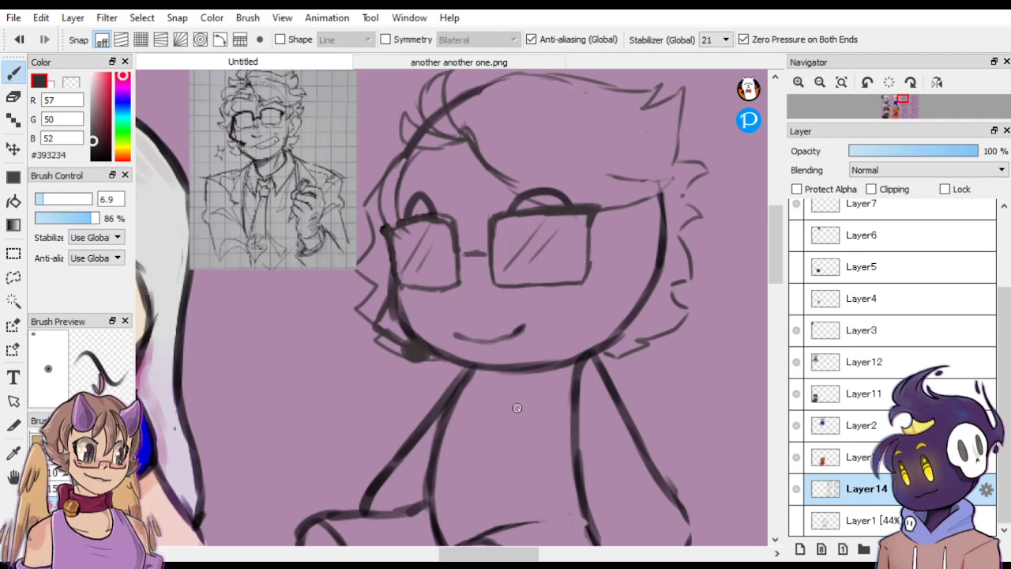
mouse_move(524, 391)
left_mouse_down()
mouse_move(549, 370)
mouse_move(565, 409)
mouse_move(504, 390)
mouse_move(522, 393)
mouse_move(521, 405)
mouse_move(495, 427)
mouse_move(482, 416)
mouse_move(500, 397)
left_mouse_up()
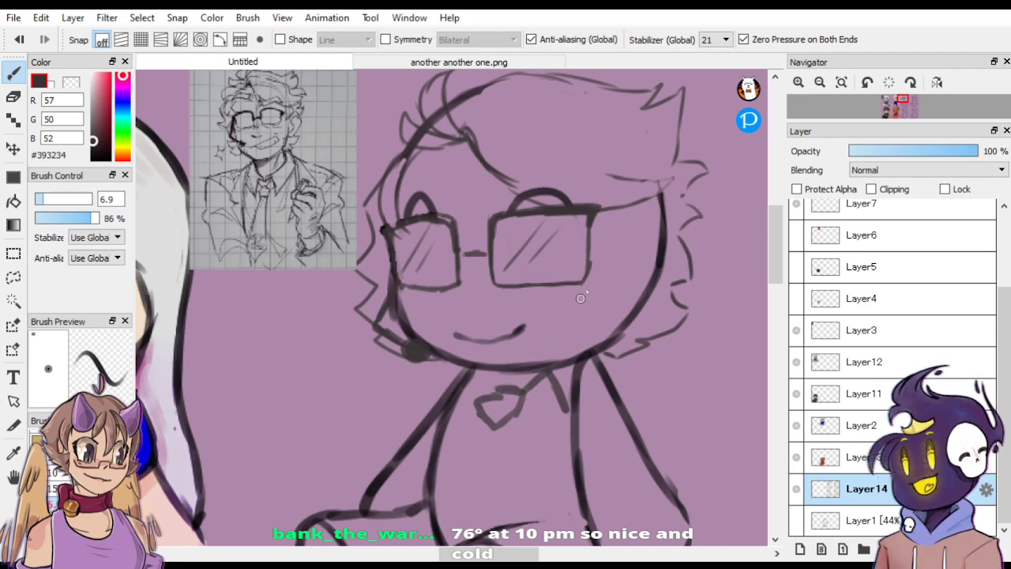
Undo the tie knot strokes and redraw the knot with a long hanging tie at brush size 3.5.
key("ctrl+z")
key("ctrl+z")
key("ctrl+z")
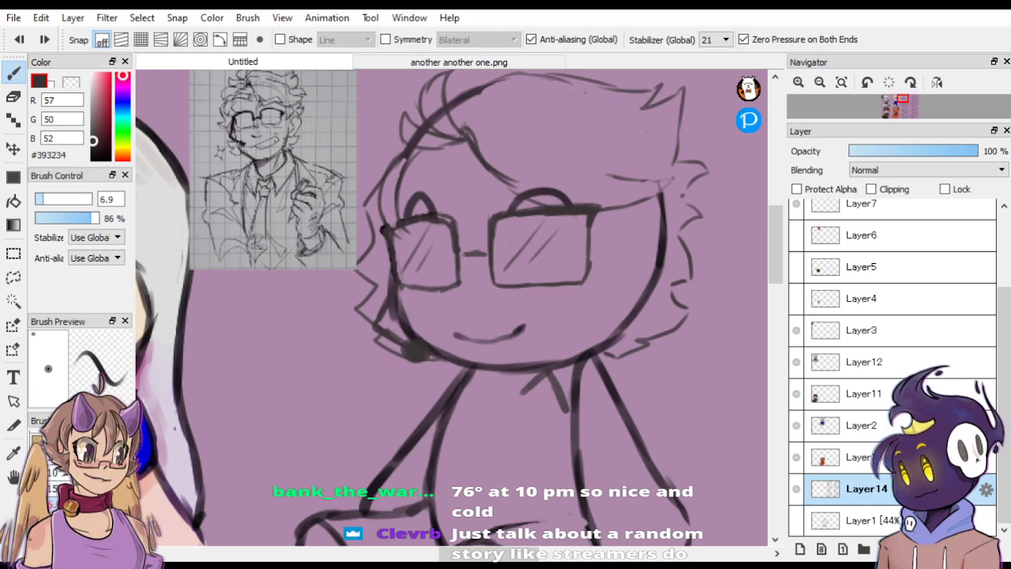
left_click(37, 207)
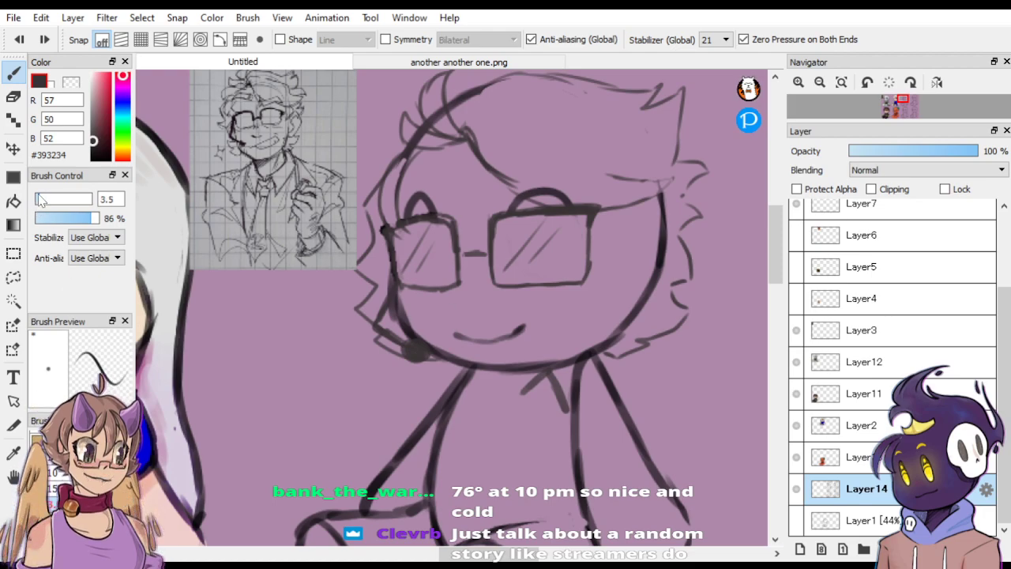
mouse_move(483, 392)
left_mouse_down()
mouse_move(517, 398)
mouse_move(506, 419)
mouse_move(476, 412)
left_mouse_up()
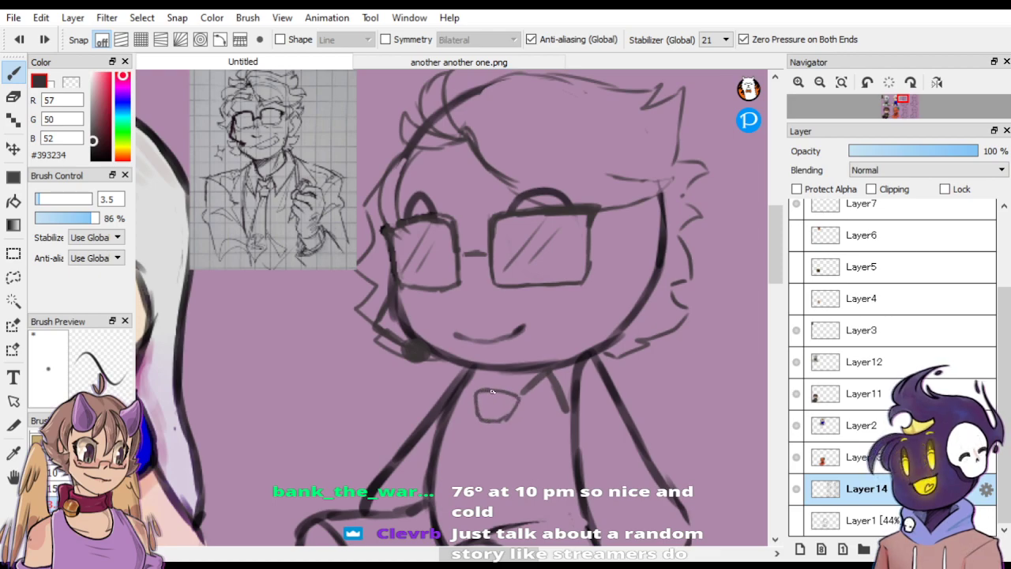
left_click_drag(483, 419, 479, 434)
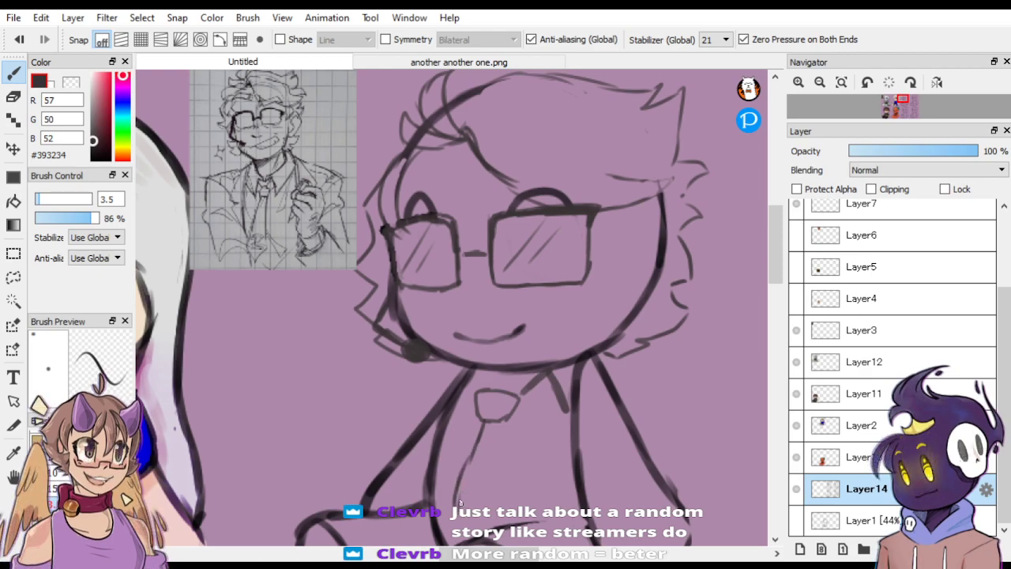
mouse_move(455, 499)
left_mouse_down()
mouse_move(472, 452)
mouse_move(499, 472)
mouse_move(499, 503)
mouse_move(480, 521)
mouse_move(457, 509)
left_mouse_up()
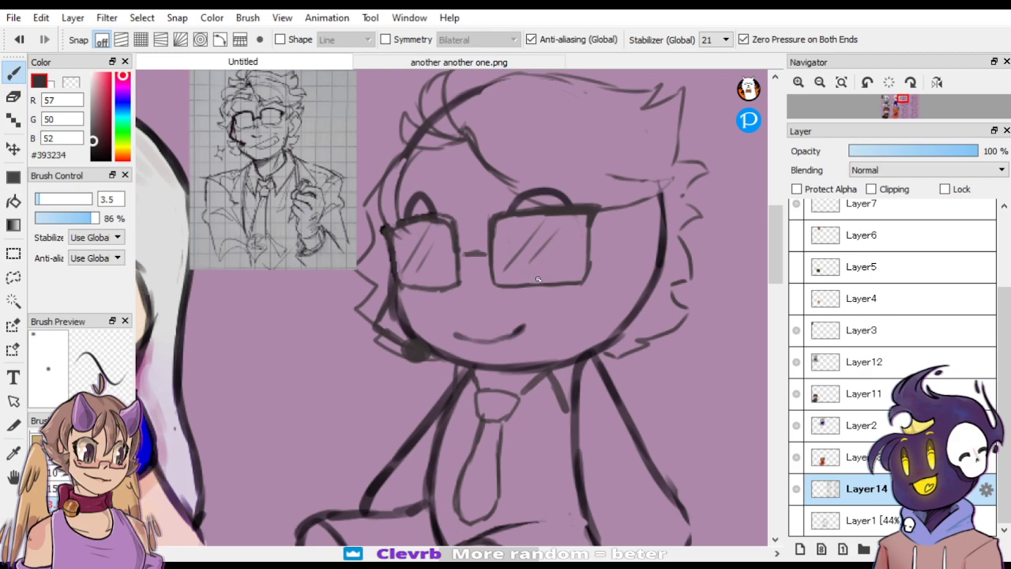
Complete the shirt collar lines around the neck and erase the shoulder outlines overlapping the collar.
left_click_drag(515, 396, 541, 369)
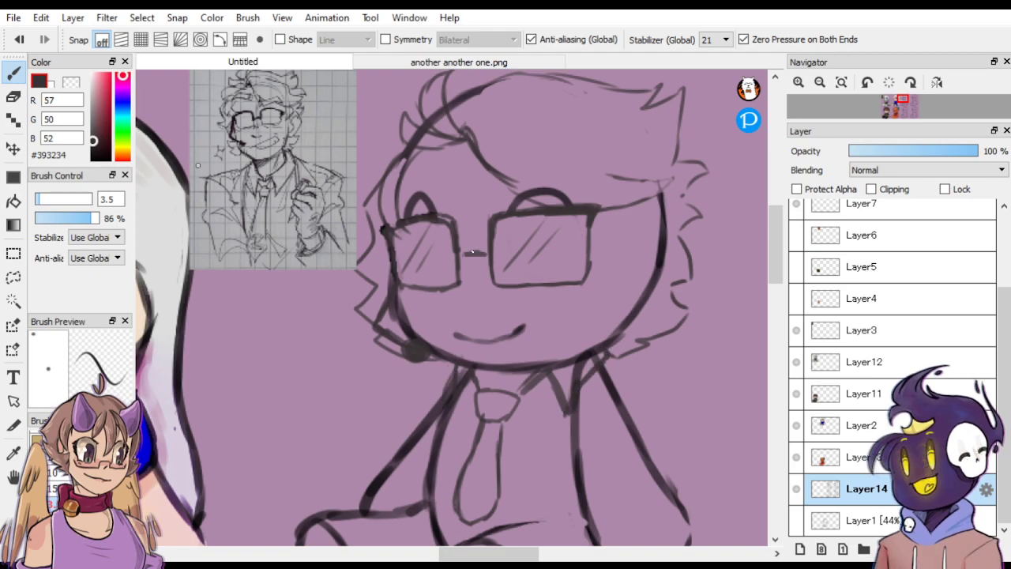
left_click(71, 82)
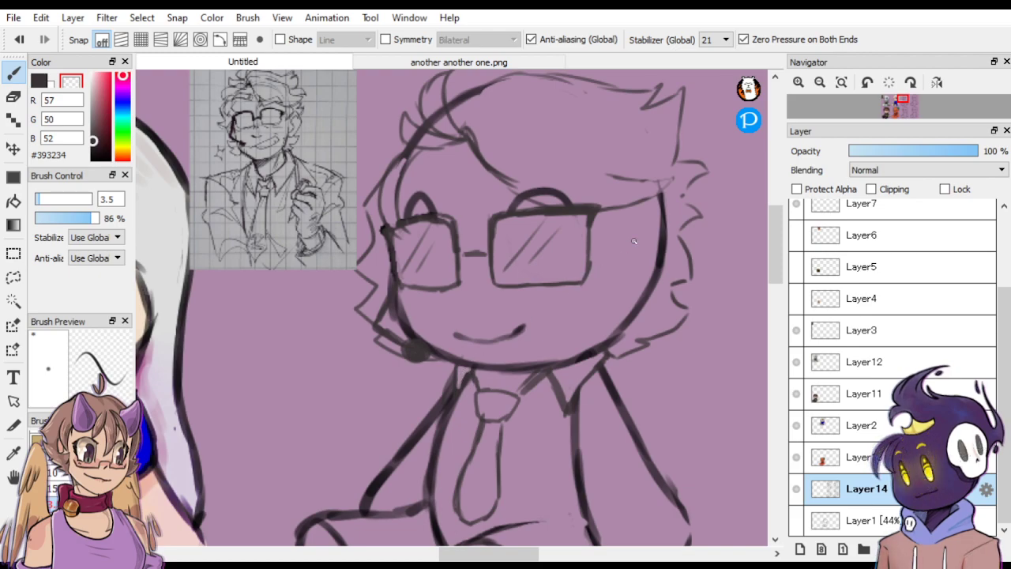
left_click(38, 82)
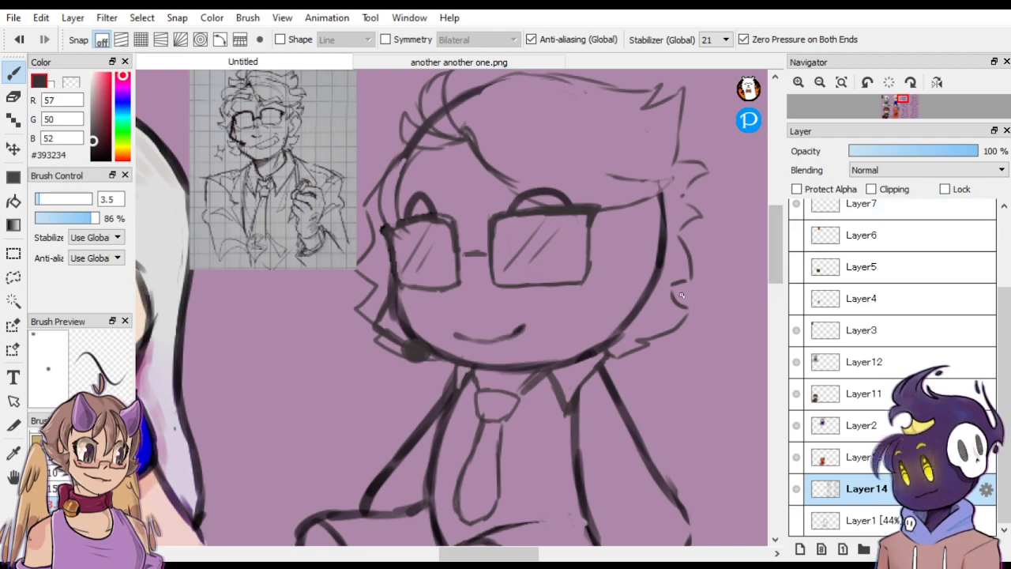
Draw the two jacket front edges beside the tie and close the upper line of the right thigh.
scroll(526, 267, "down", 3)
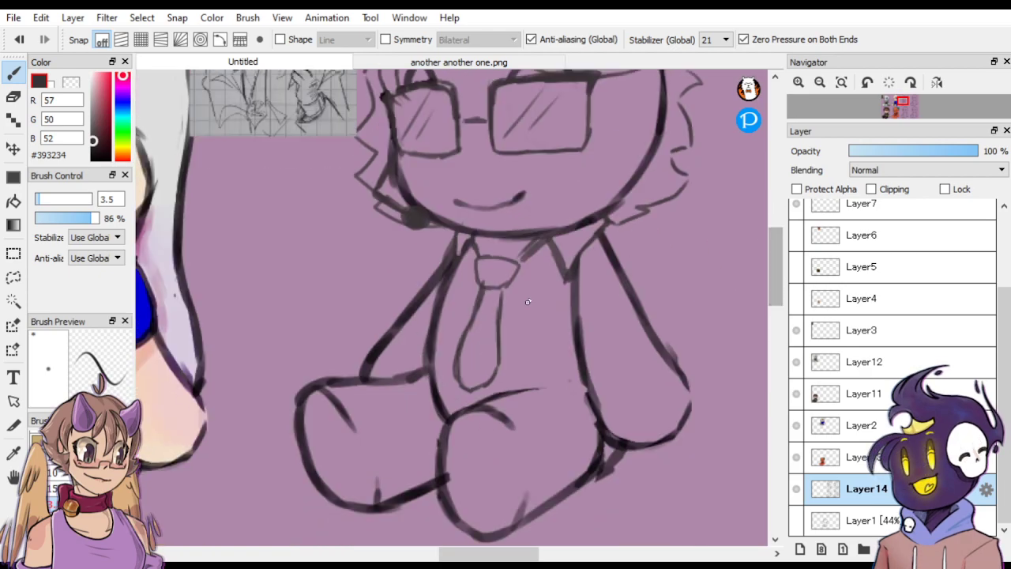
left_click_drag(526, 267, 509, 388)
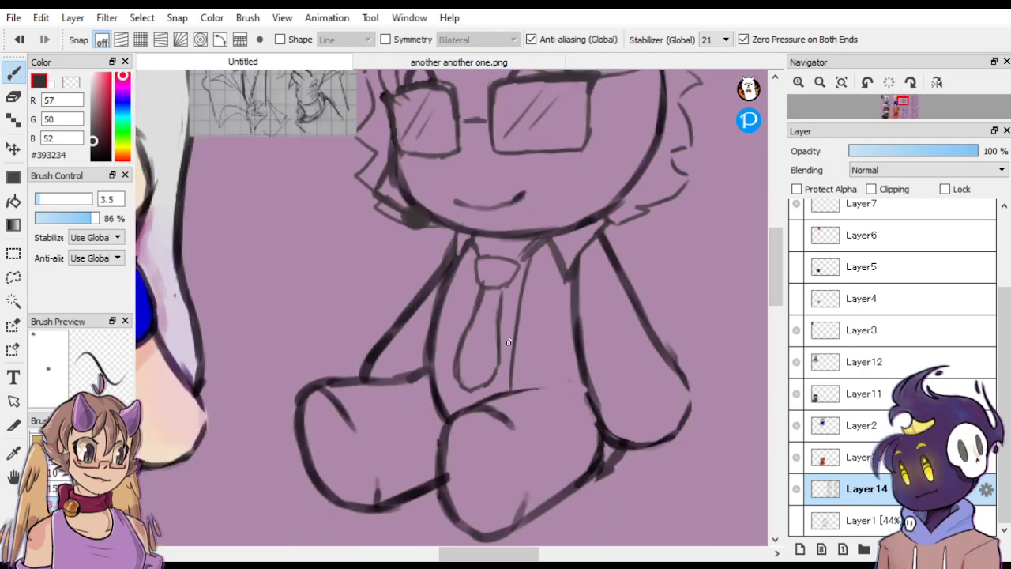
mouse_move(469, 247)
left_mouse_down()
mouse_move(437, 364)
mouse_move(456, 263)
mouse_move(409, 374)
left_mouse_up()
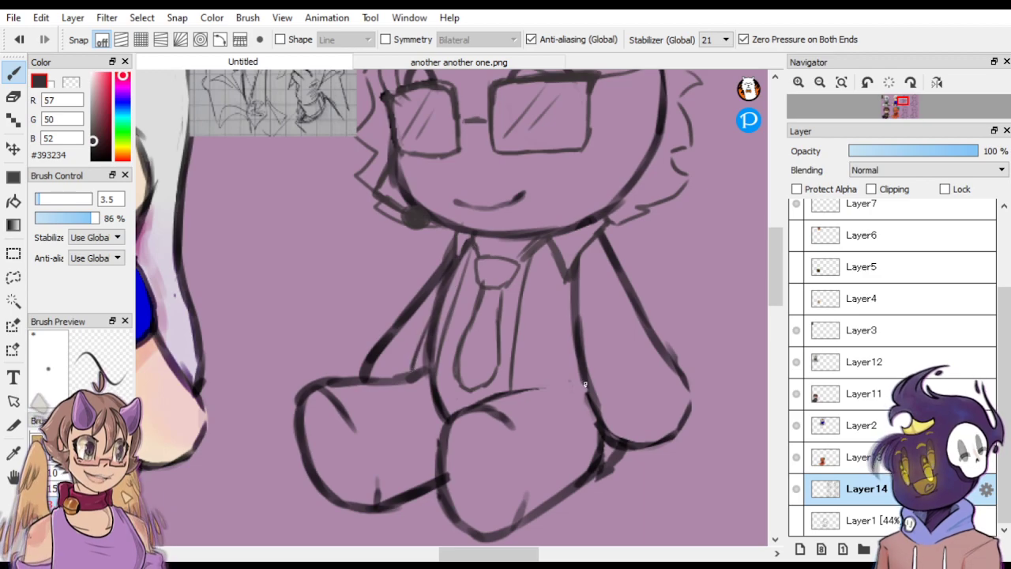
left_click_drag(529, 389, 581, 387)
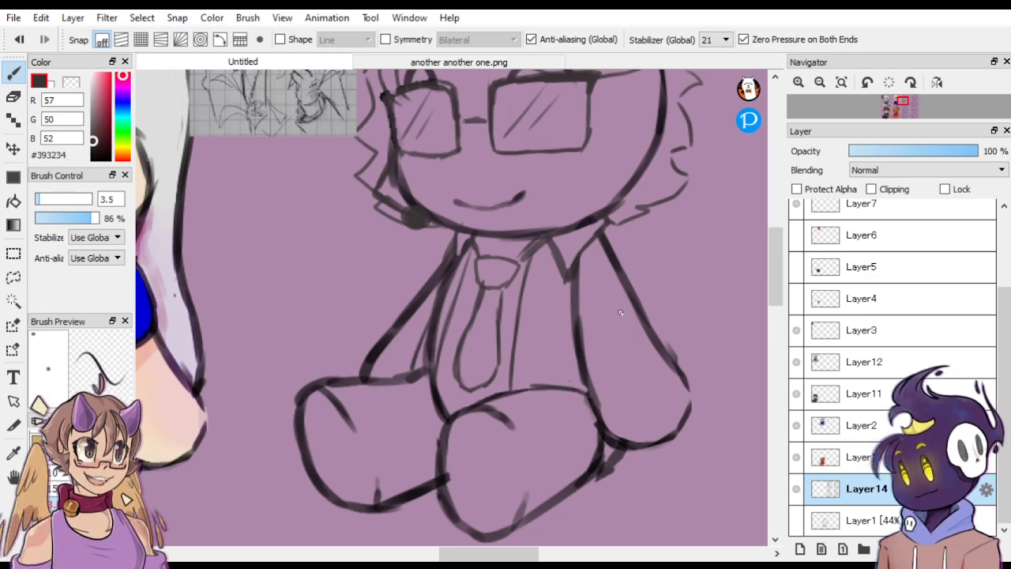
Erase the left torso outline where it crosses the jacket front.
left_click(73, 82)
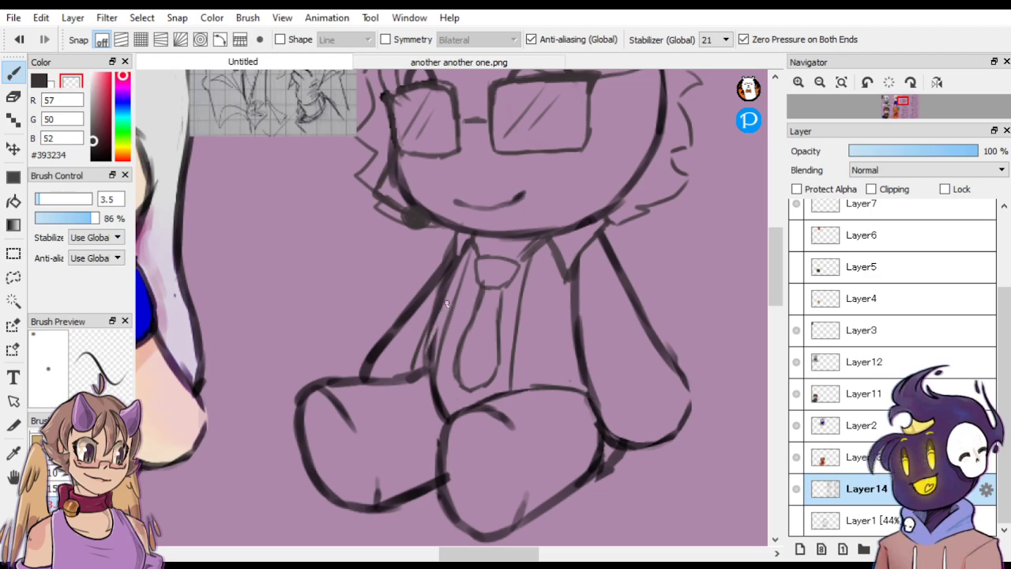
left_click_drag(446, 303, 424, 354)
mouse_move(456, 274)
left_mouse_down()
mouse_move(426, 347)
mouse_move(465, 257)
left_mouse_up()
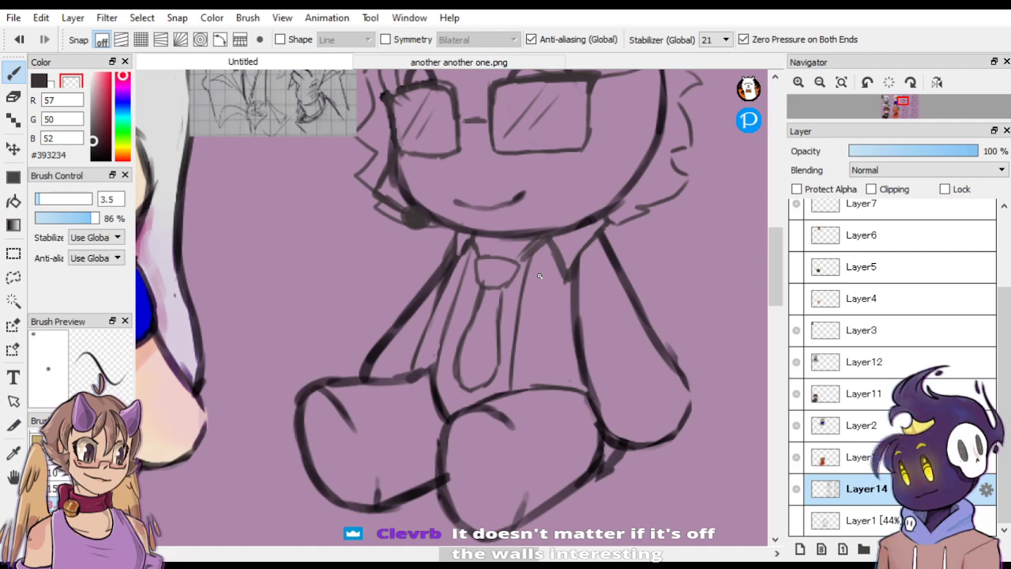
Draw the jacket's pointed shoulder details on both sides of the collar and the sleeve cuff line across the right wrist.
left_click(40, 83)
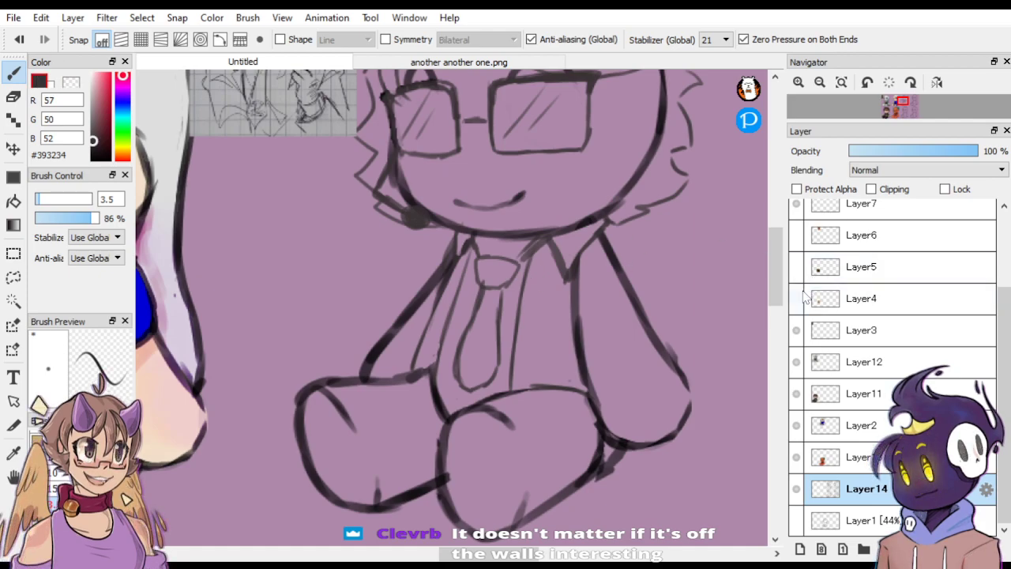
left_click_drag(778, 303, 776, 279)
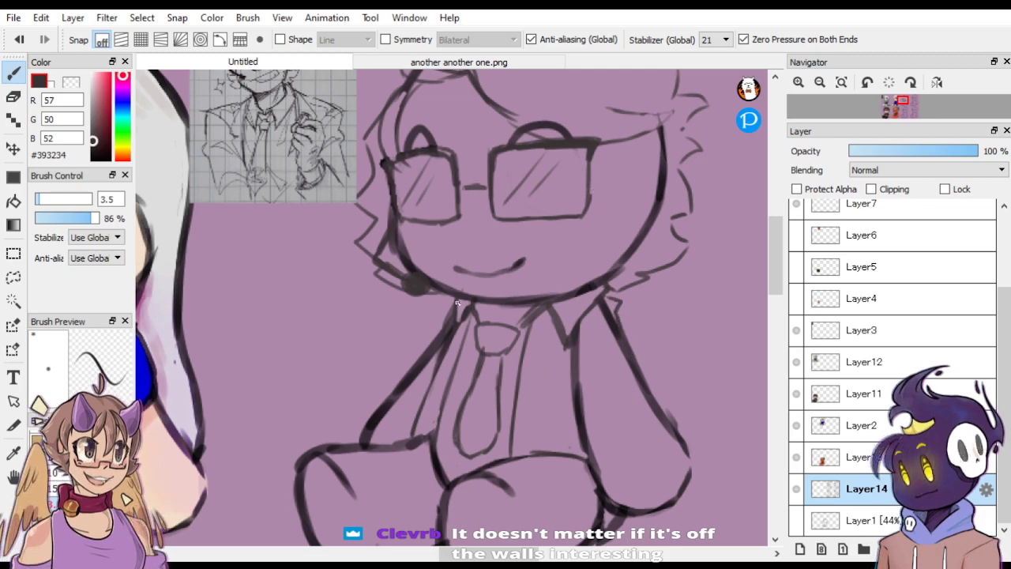
left_click_drag(439, 313, 445, 328)
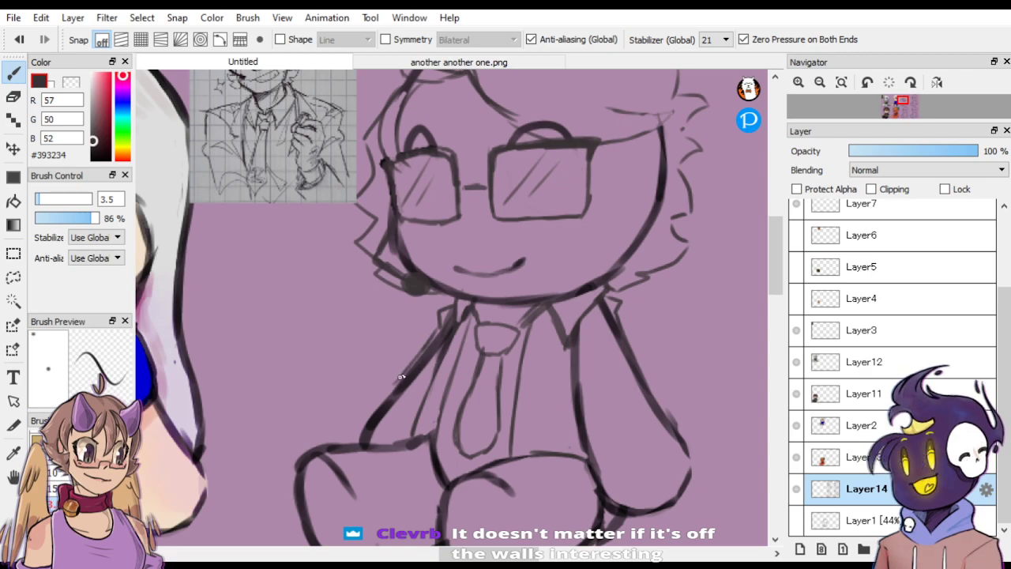
mouse_move(604, 468)
left_mouse_down()
mouse_move(626, 449)
mouse_move(673, 429)
left_mouse_up()
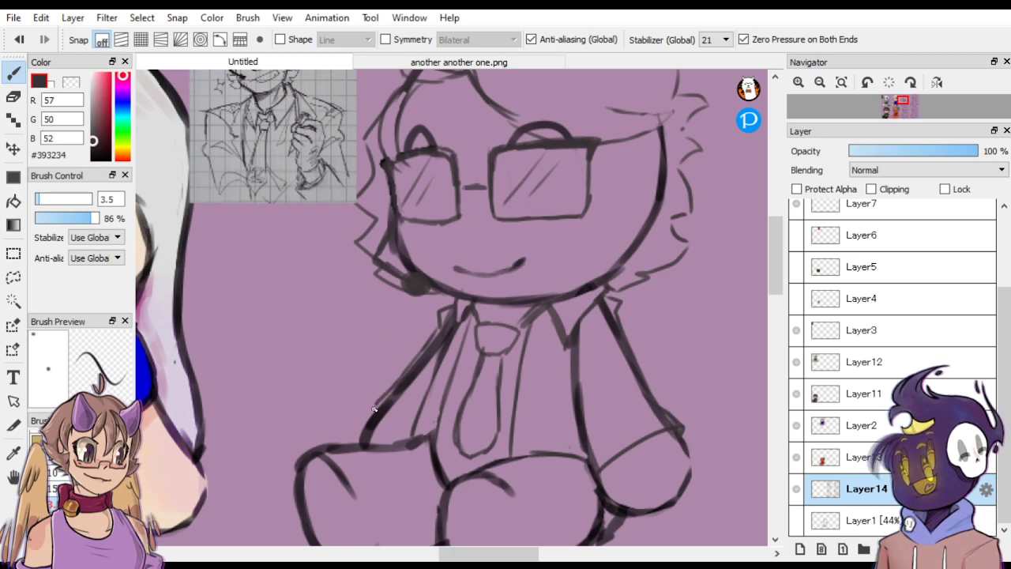
Erase the thick base outlines of both upper arms around the jacket sleeves with transparent colour at brush size 14.4.
left_click(71, 83)
left_click_drag(49, 201, 52, 199)
left_click_drag(384, 416, 403, 387)
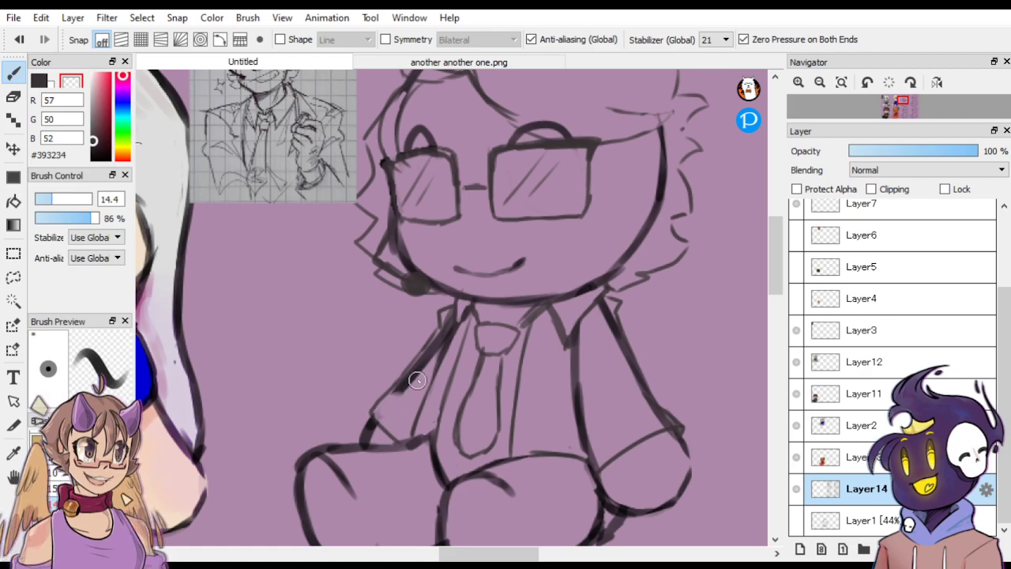
mouse_move(441, 340)
left_mouse_down()
mouse_move(424, 361)
mouse_move(446, 320)
left_mouse_up()
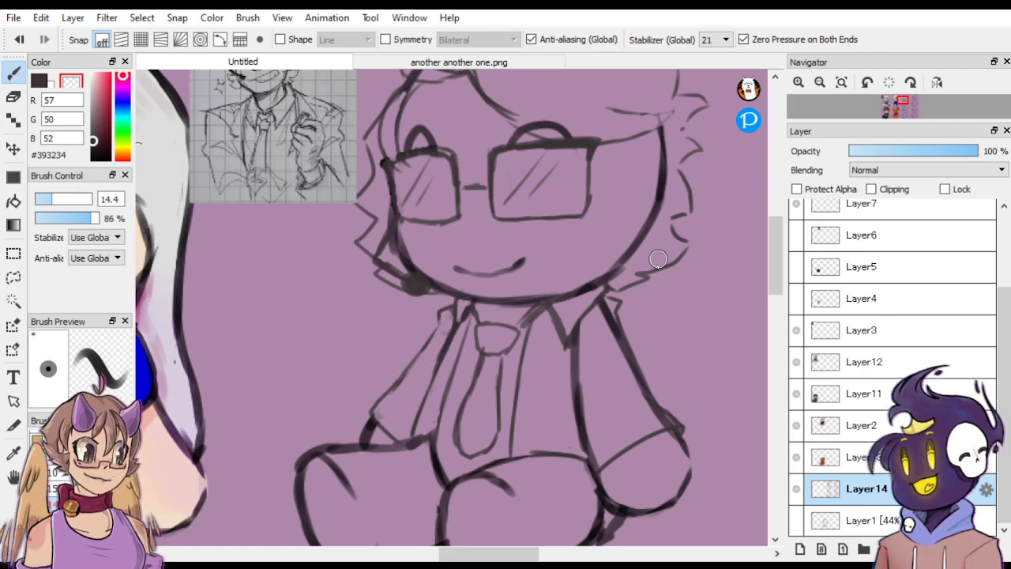
left_click_drag(605, 304, 625, 372)
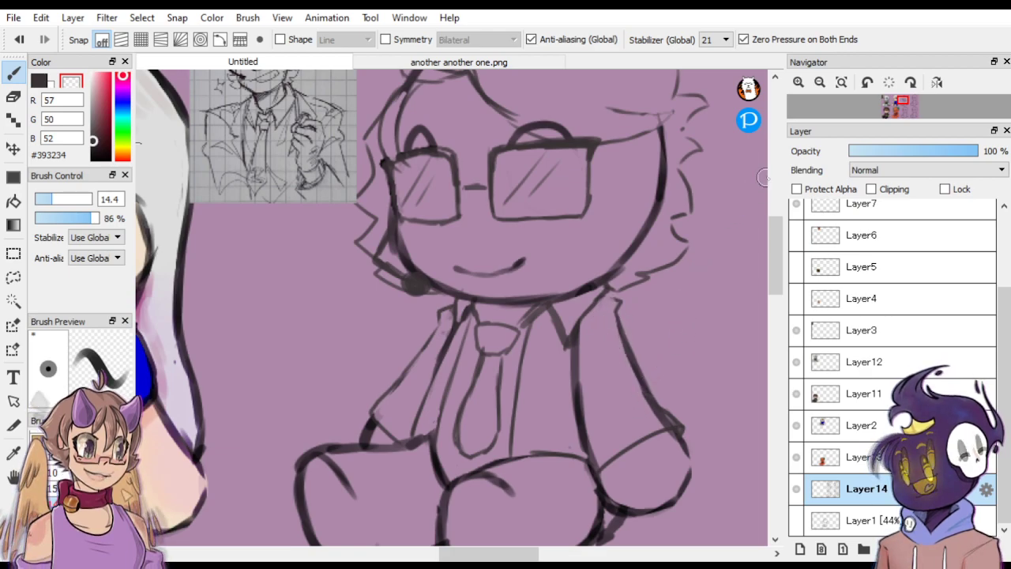
Sketch fabric creases near the cuffs and elbows of both sleeves in dark colour, reducing the brush size to 3.5.
scroll(770, 283, "up", 2)
scroll(770, 282, "down", 2)
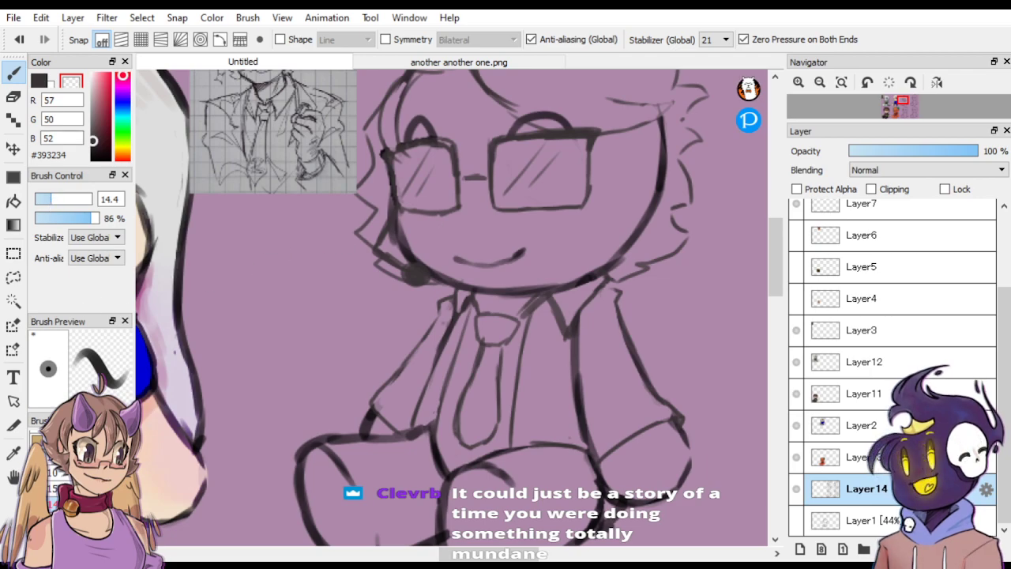
left_click(47, 198)
left_click(41, 83)
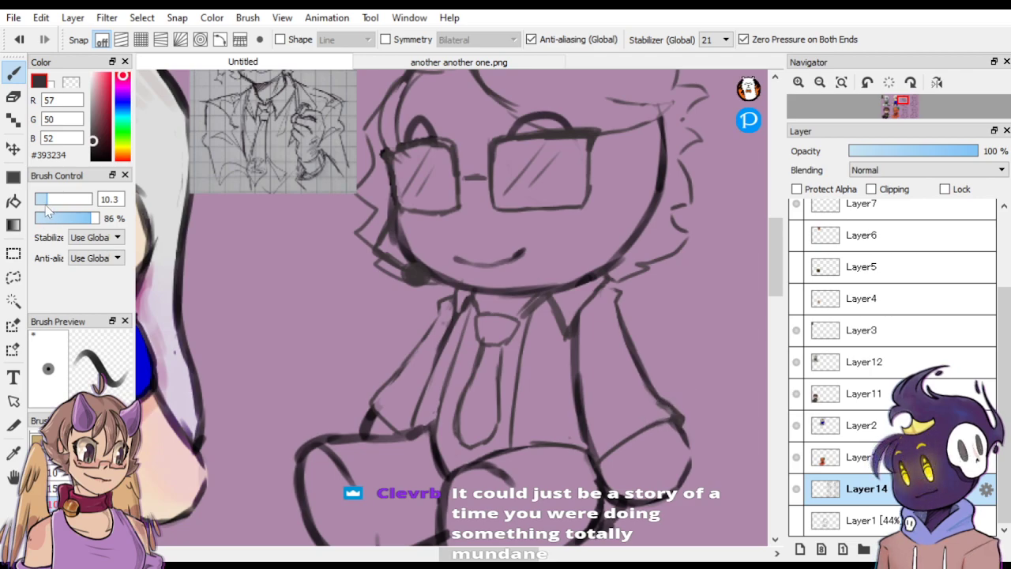
key("bracketleft")
left_click_drag(616, 425, 637, 416)
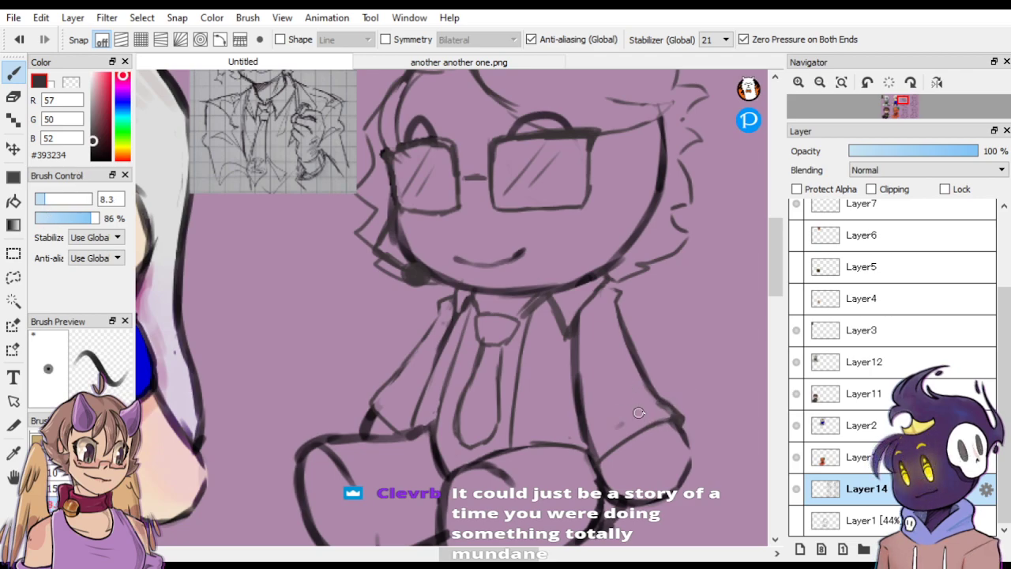
left_click_drag(44, 204, 38, 202)
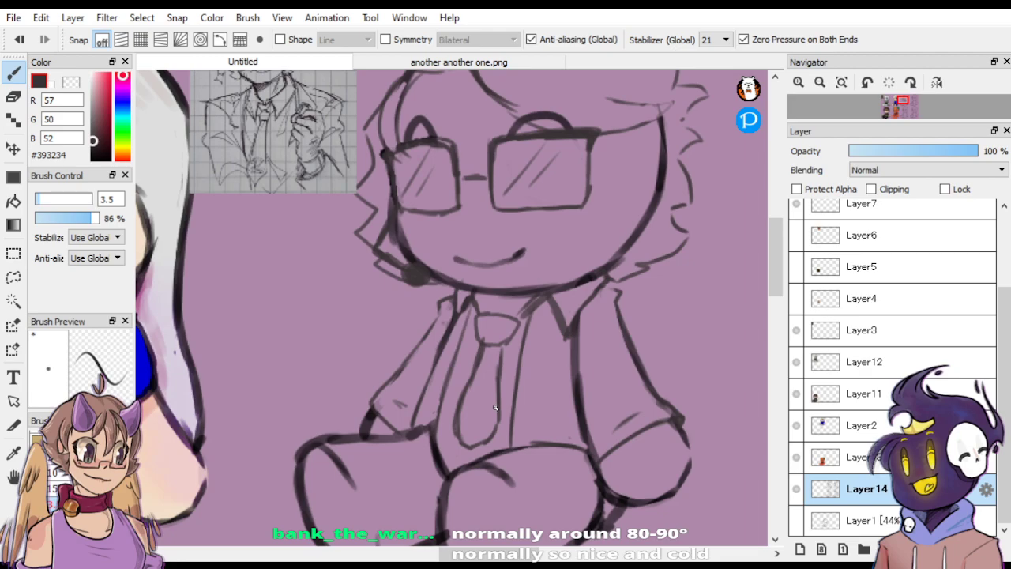
mouse_move(624, 326)
left_mouse_down()
mouse_move(653, 384)
mouse_move(625, 369)
left_mouse_up()
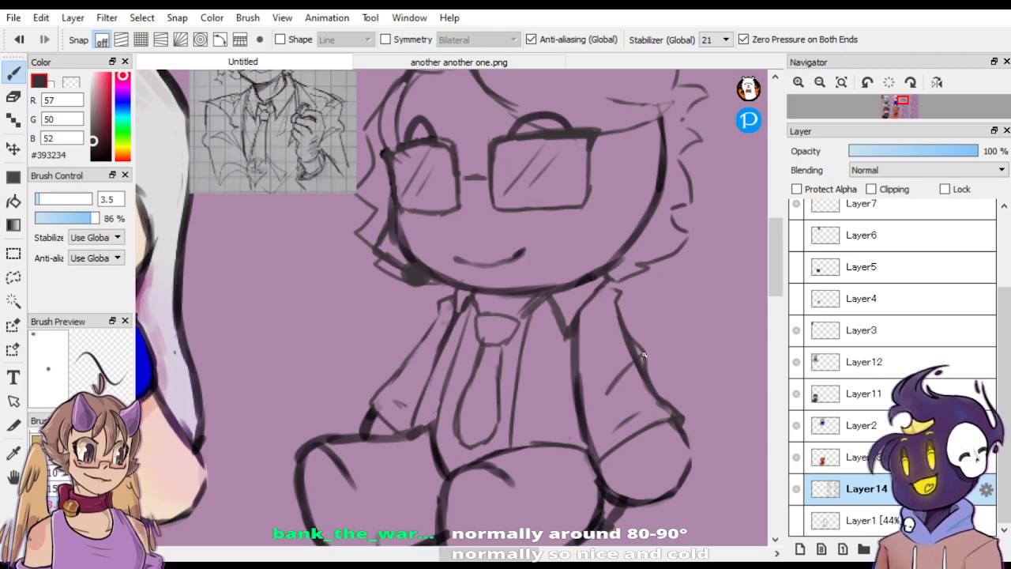
mouse_move(404, 353)
left_mouse_down()
mouse_move(395, 375)
mouse_move(415, 379)
left_mouse_up()
Erase the old arm outlines around the elbow folds on both sleeves with transparent colour.
left_click(71, 81)
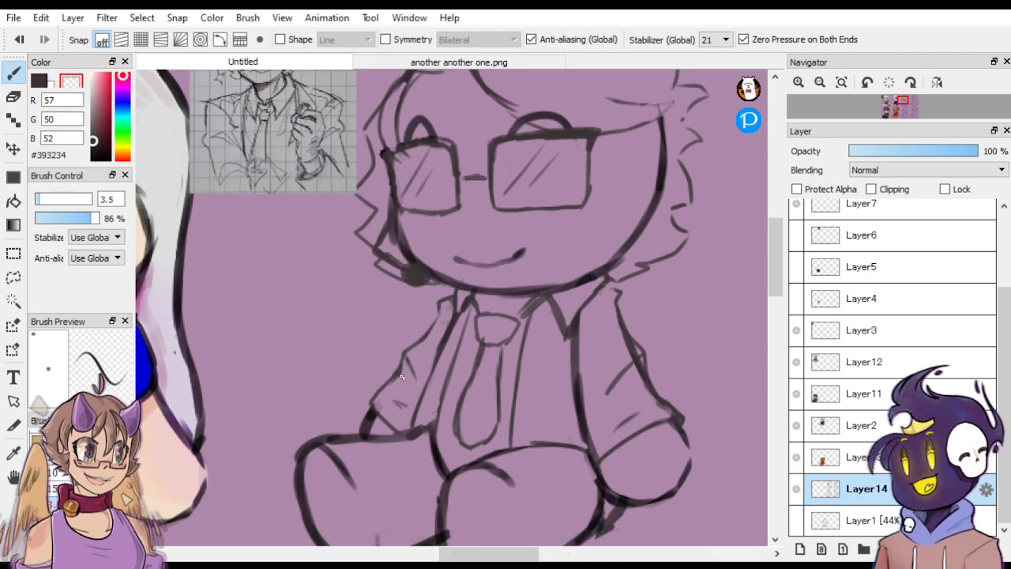
left_click_drag(404, 367, 394, 385)
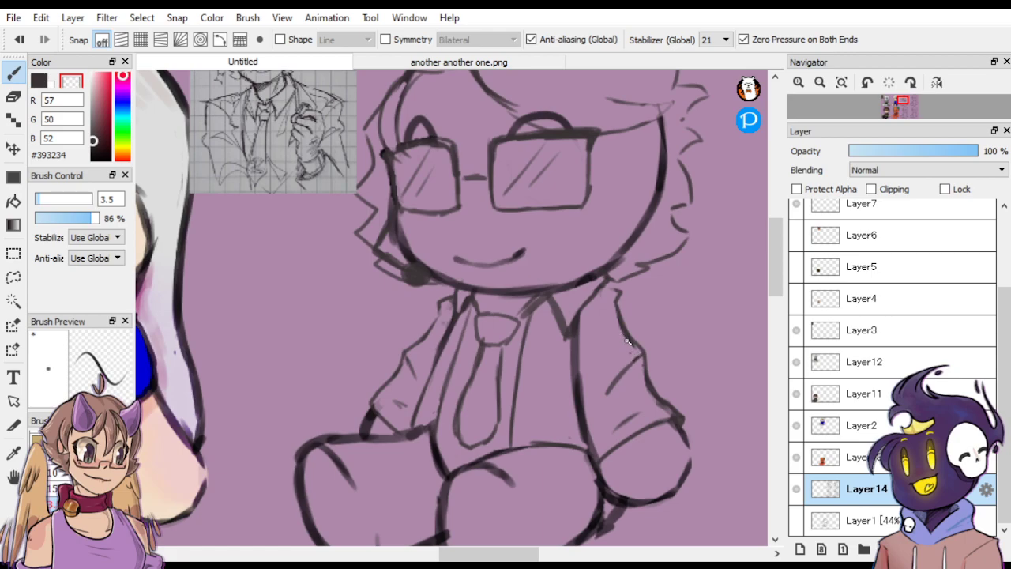
key("ctrl+minus")
key("ctrl+minus")
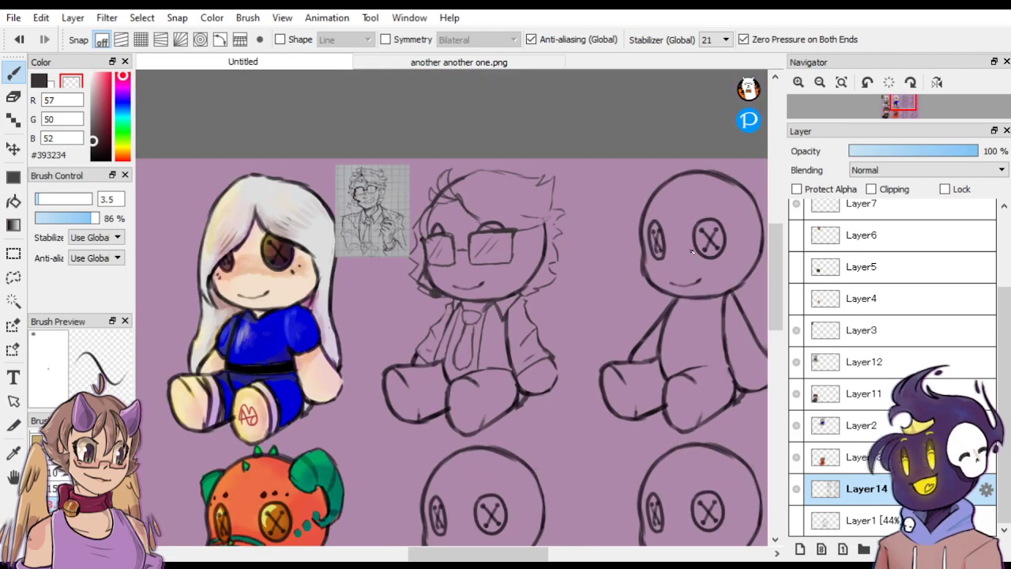
Switch back to the dark colour and draw two small beauty marks beneath the larger glasses lens.
left_click(39, 81)
scroll(674, 292, "up", 2)
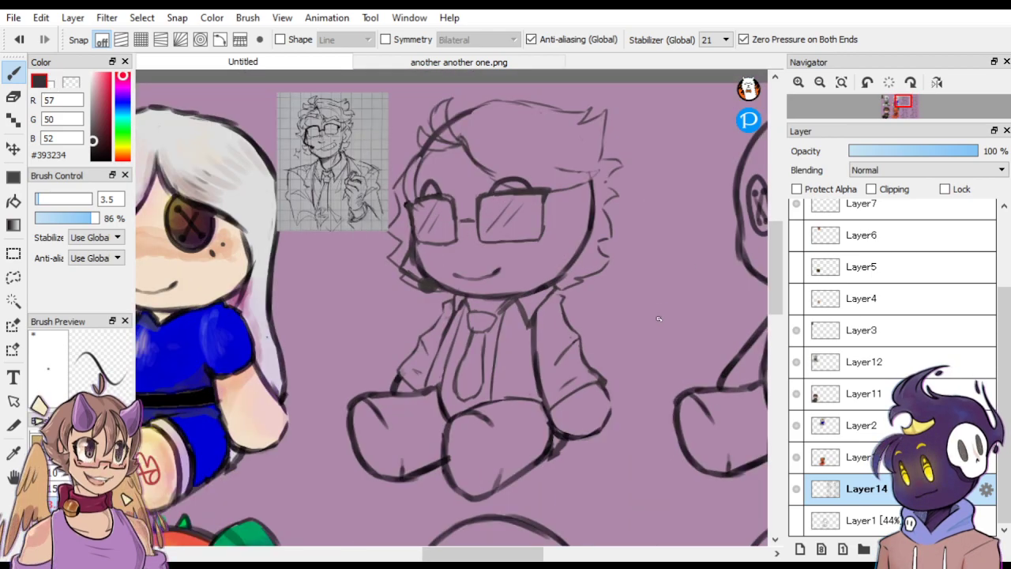
key("ctrl+plus")
key("ctrl+minus")
left_click_drag(778, 293, 780, 281)
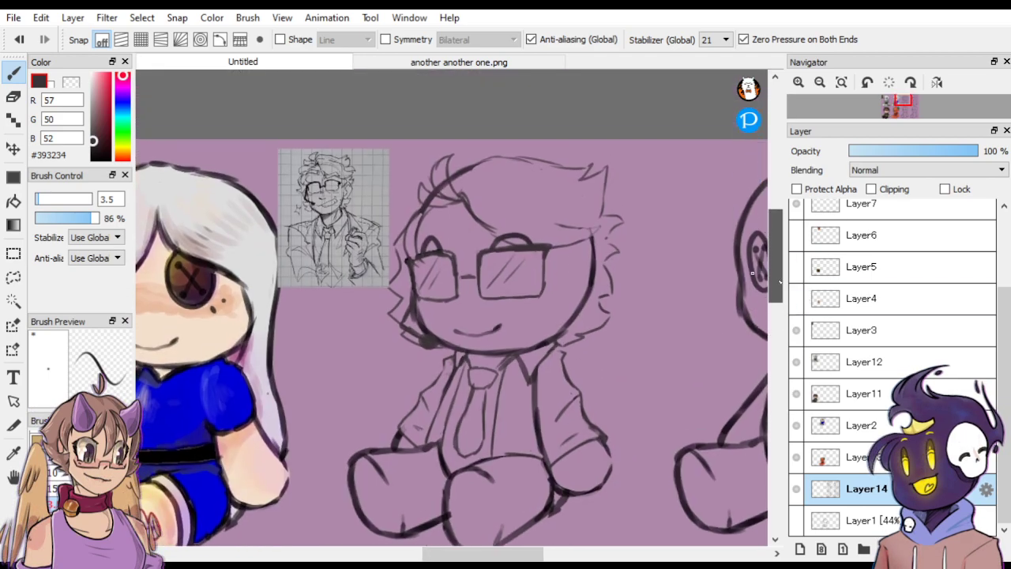
scroll(751, 274, "up", 3)
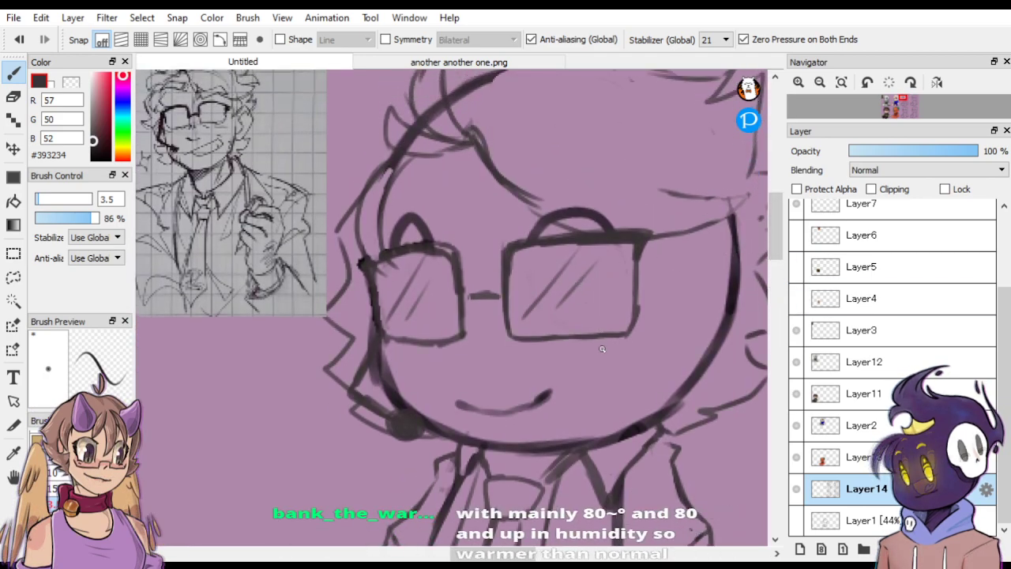
left_click_drag(606, 345, 624, 347)
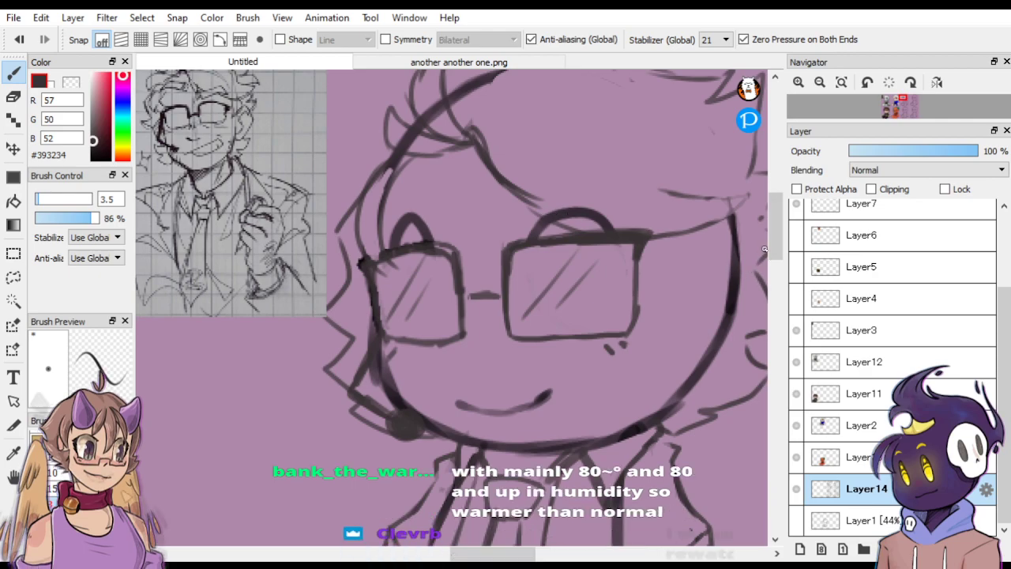
Sketch both arched eyebrows above the glasses, fill them in dark, and add a short mark beside each inner end.
scroll(394, 300, "up", 3)
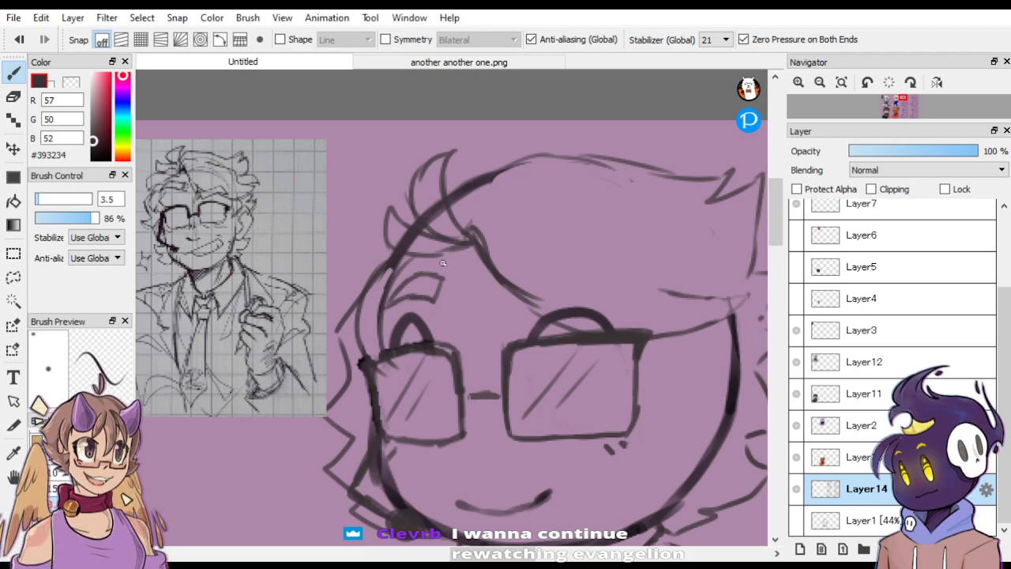
left_click_drag(525, 307, 608, 288)
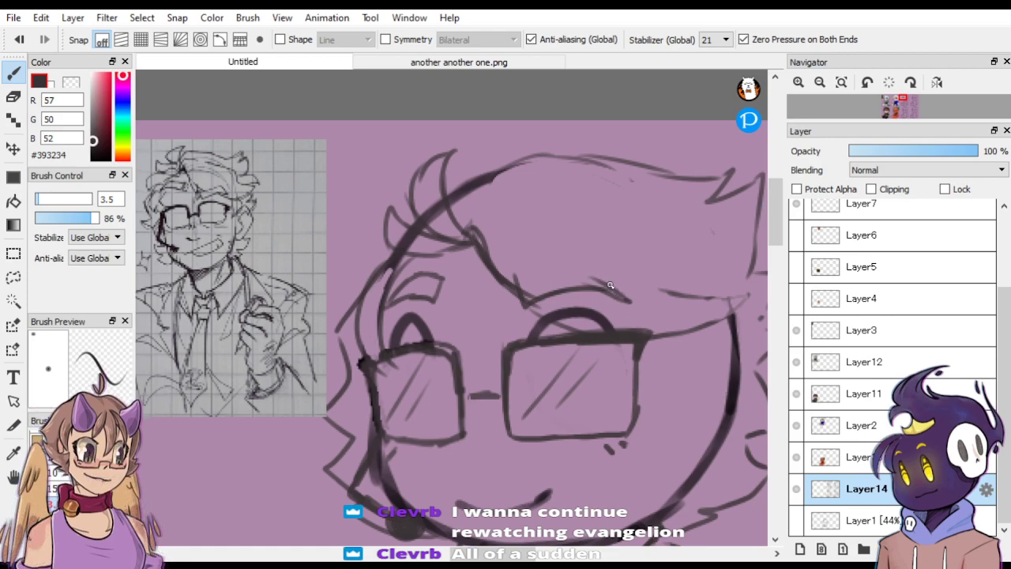
mouse_move(630, 300)
left_mouse_down()
mouse_move(558, 267)
mouse_move(523, 274)
left_mouse_up()
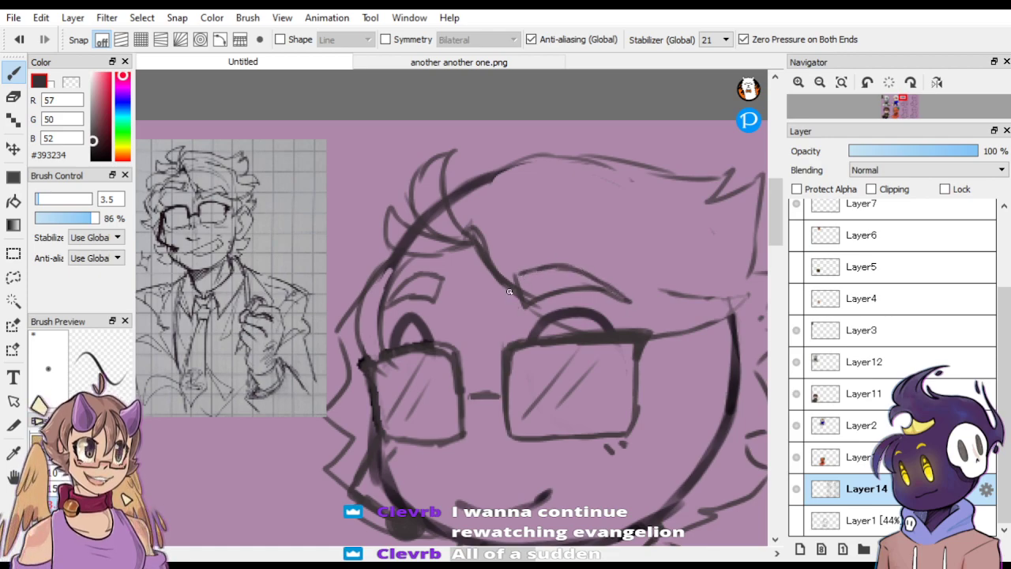
left_click_drag(448, 292, 442, 302)
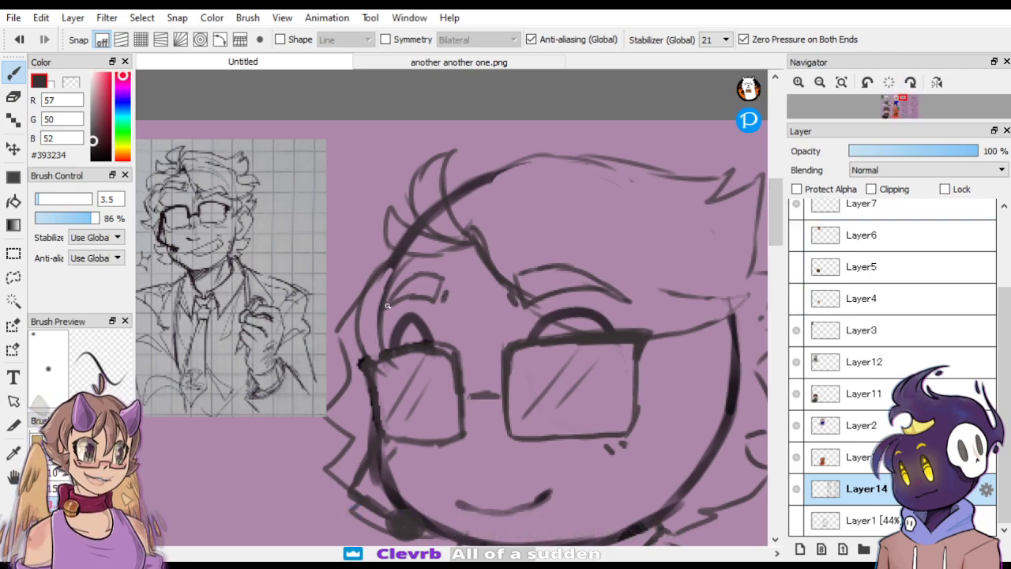
mouse_move(393, 300)
left_mouse_down()
mouse_move(414, 281)
mouse_move(439, 281)
left_mouse_up()
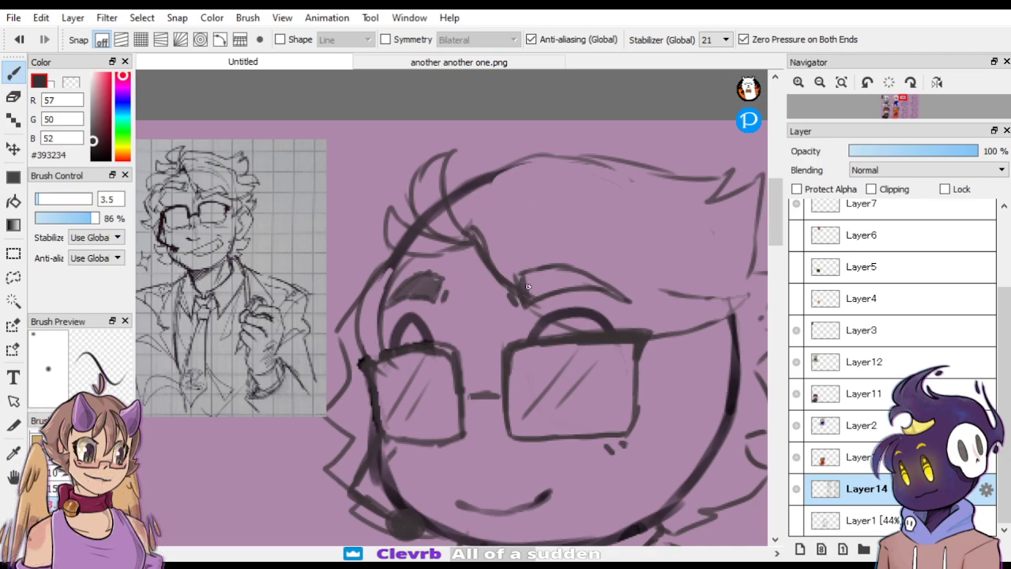
mouse_move(536, 291)
left_mouse_down()
mouse_move(572, 280)
mouse_move(561, 273)
mouse_move(601, 287)
left_mouse_up()
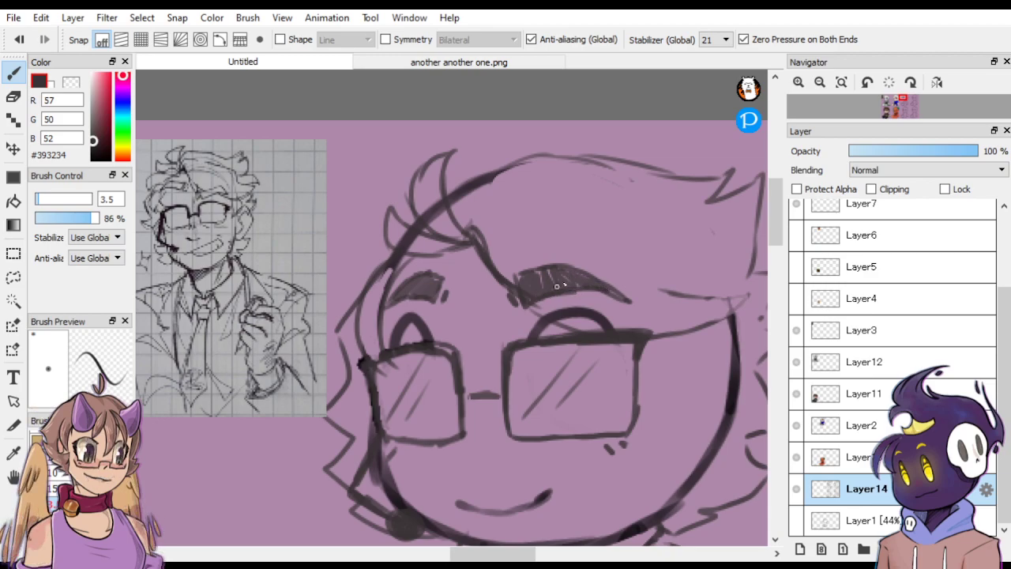
key("ctrl+plus")
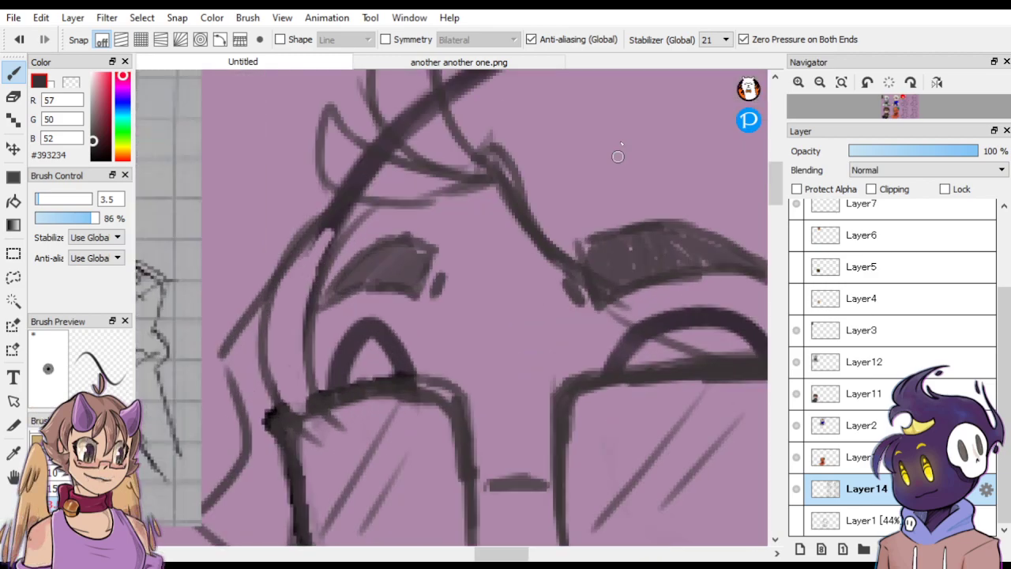
Examine the suited doll's face and outfit against the reference sketch.
key("ctrl+minus")
key("ctrl+minus")
left_click_drag(780, 271, 785, 290)
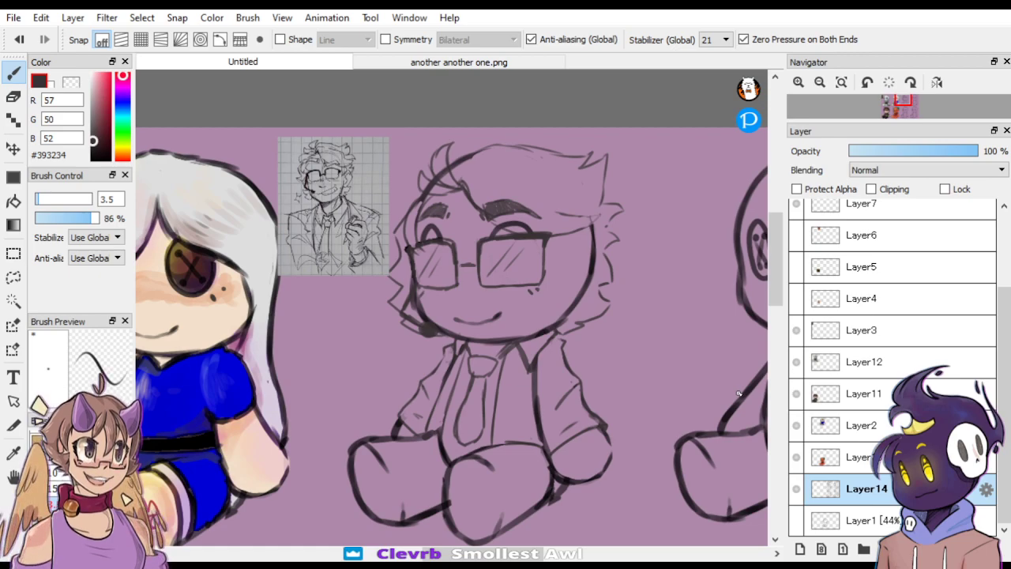
left_click_drag(775, 292, 799, 217)
key("ctrl+Up")
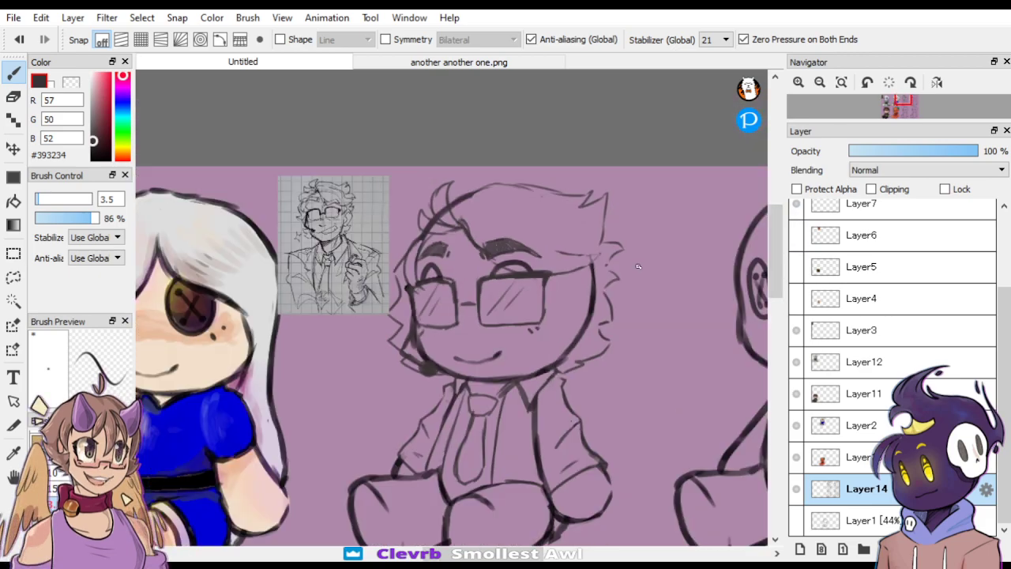
scroll(764, 244, "down", 2)
key("ctrl+Down")
left_click_drag(773, 264, 770, 320)
key("ctrl+Up")
key("ctrl+Up")
Draw the artist's monogram in dark lines on the front foot of the orange doll, on that doll's own layer.
scroll(764, 244, "down", 4)
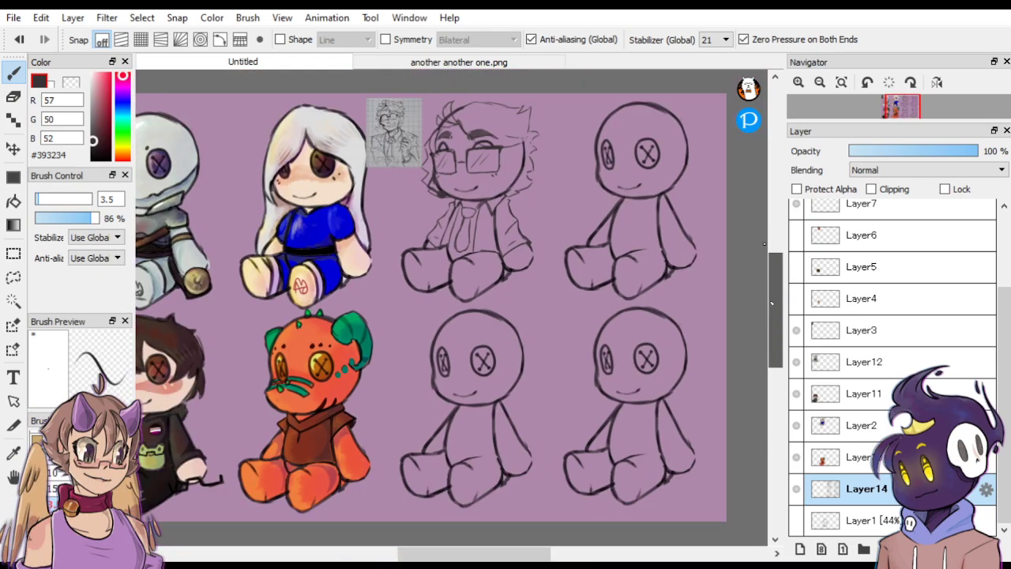
scroll(765, 253, "up", 1)
left_click(867, 450)
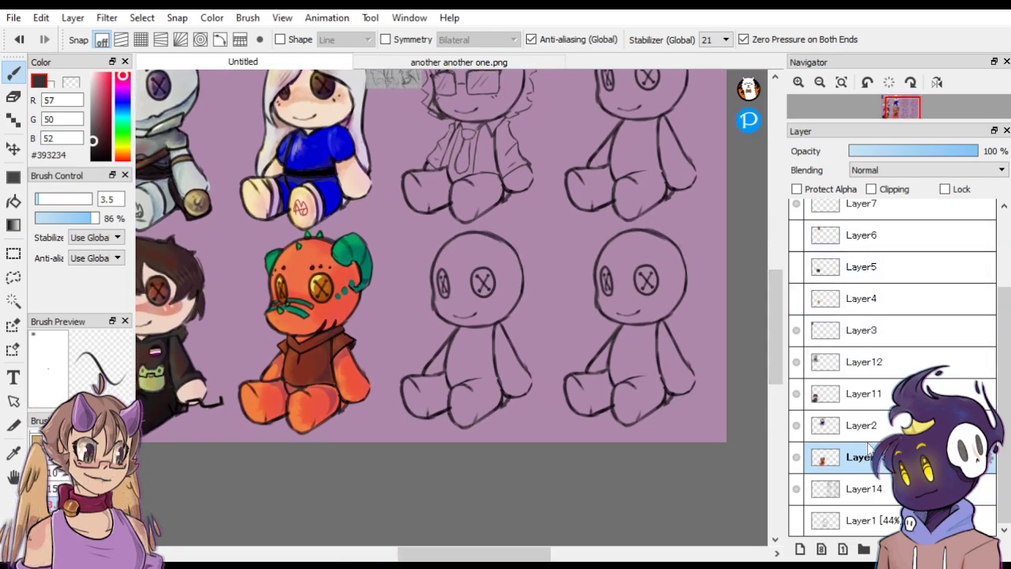
scroll(668, 487, "left", 2)
scroll(764, 341, "up", 3)
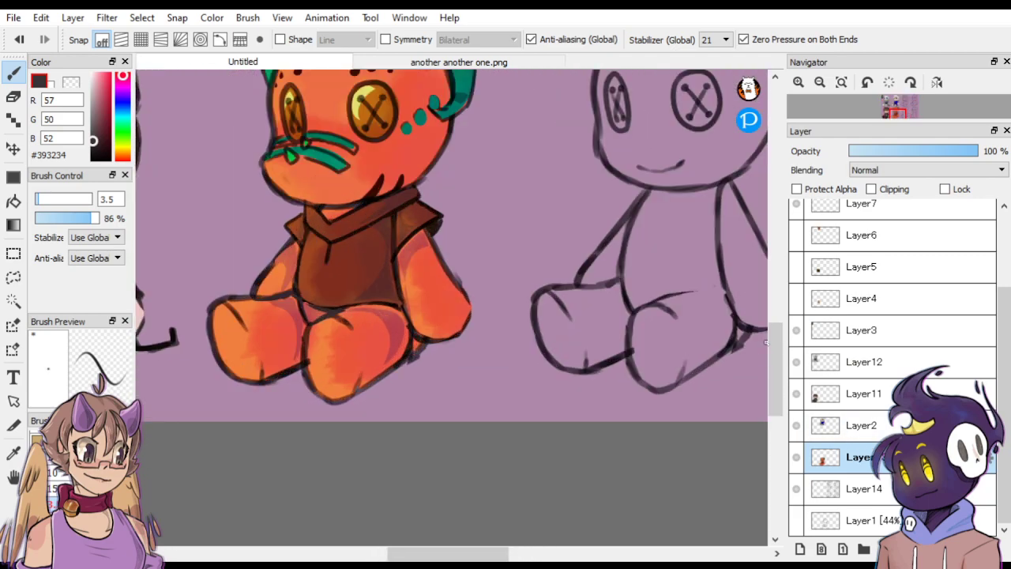
scroll(343, 352, "up", 2)
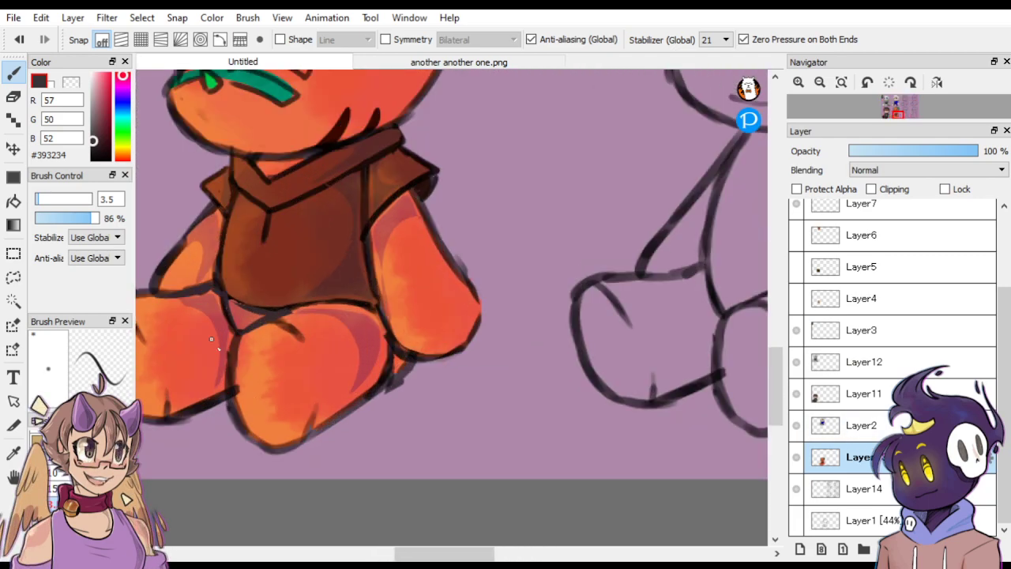
mouse_move(255, 372)
left_mouse_down()
mouse_move(262, 406)
mouse_move(287, 385)
mouse_move(272, 396)
mouse_move(285, 403)
mouse_move(288, 369)
left_mouse_up()
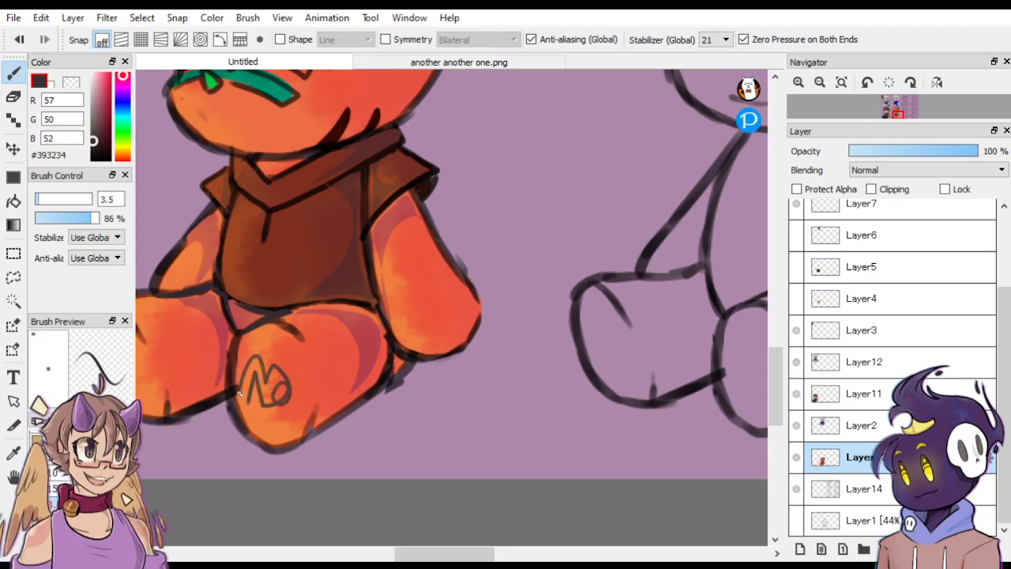
left_click_drag(239, 394, 270, 392)
key("ctrl+minus")
key("ctrl+minus")
key("ctrl+minus")
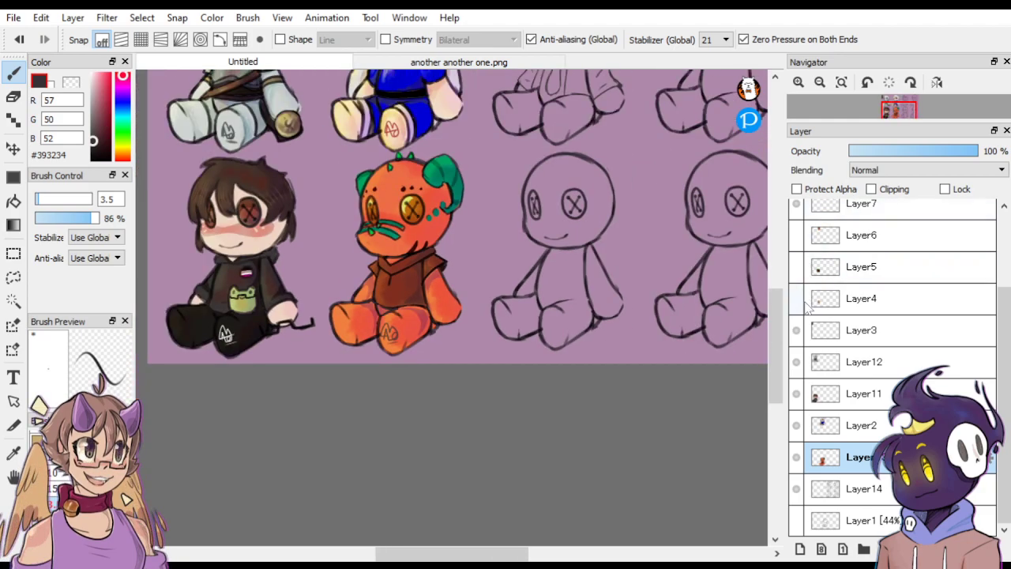
Make Layer14 the active layer again.
left_click(861, 360)
scroll(775, 324, "up", 1)
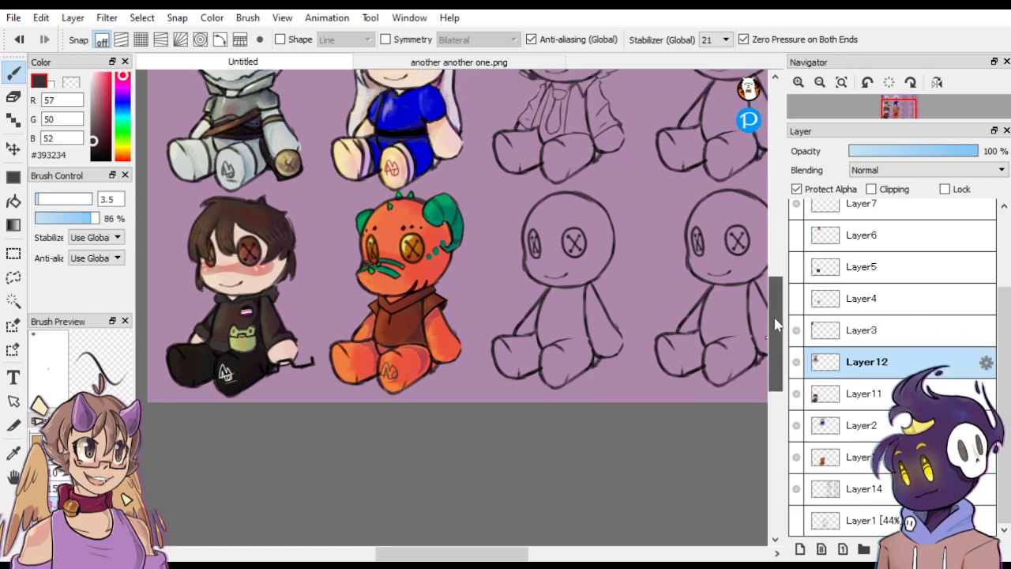
scroll(776, 323, "up", 1)
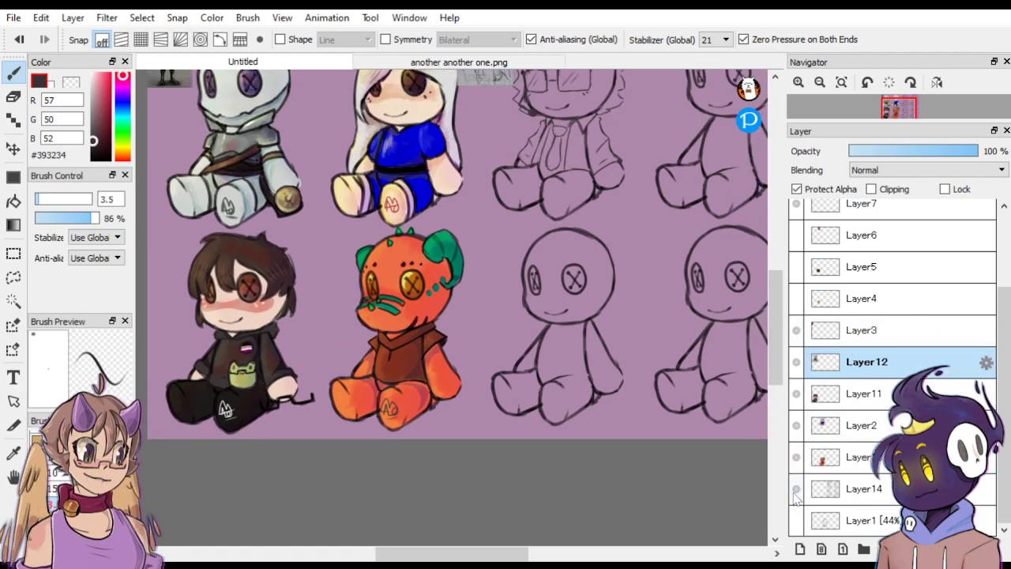
left_click(832, 462)
left_click(833, 484)
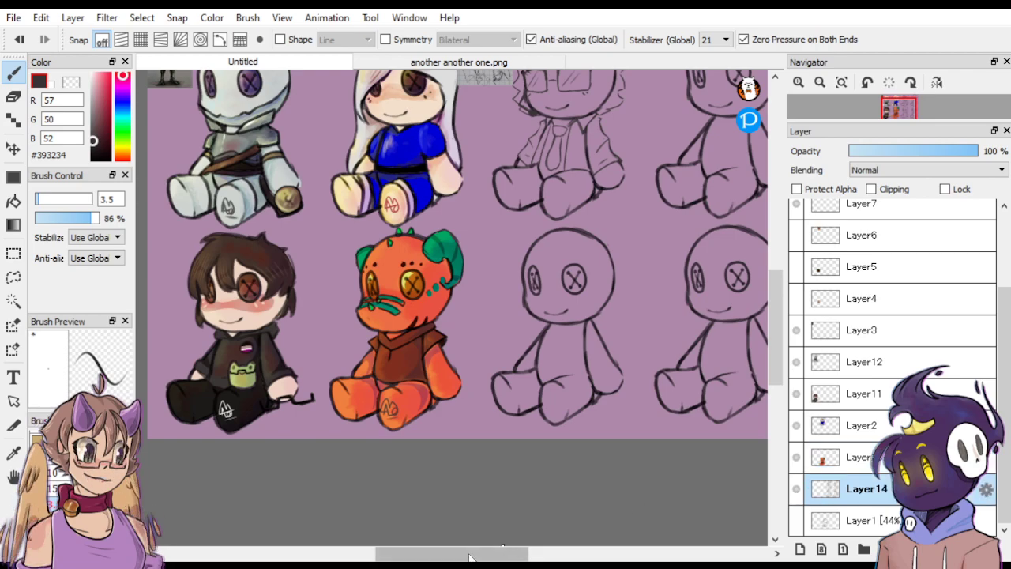
Sample light grey (#B2B2B2) from the reference sketch and choose a size 10 brush at 100% opacity.
left_click_drag(469, 557, 518, 557)
left_click_drag(777, 316, 800, 257)
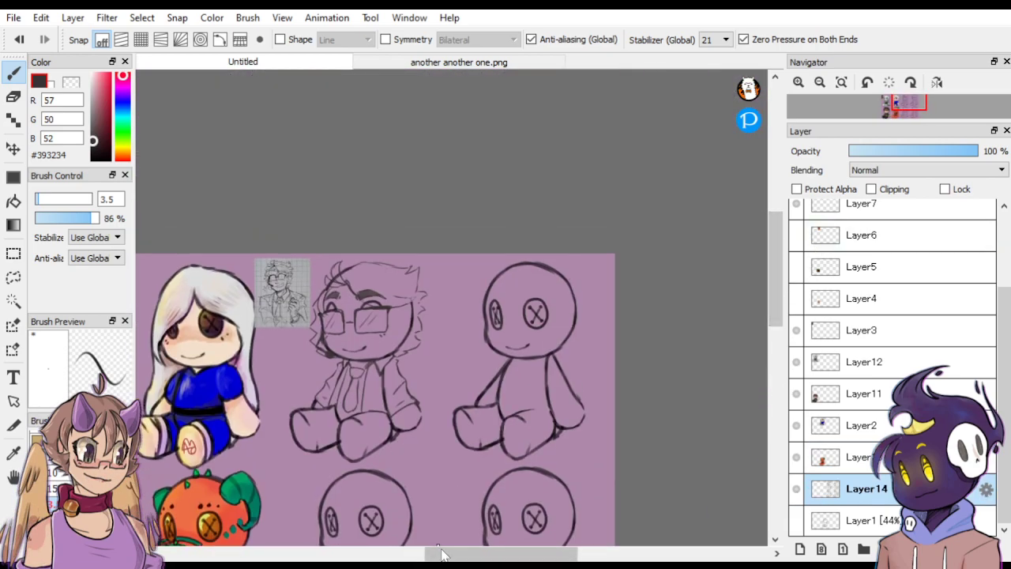
left_click_drag(443, 554, 422, 553)
key("ctrl+plus")
key("ctrl+plus")
key("ctrl+plus")
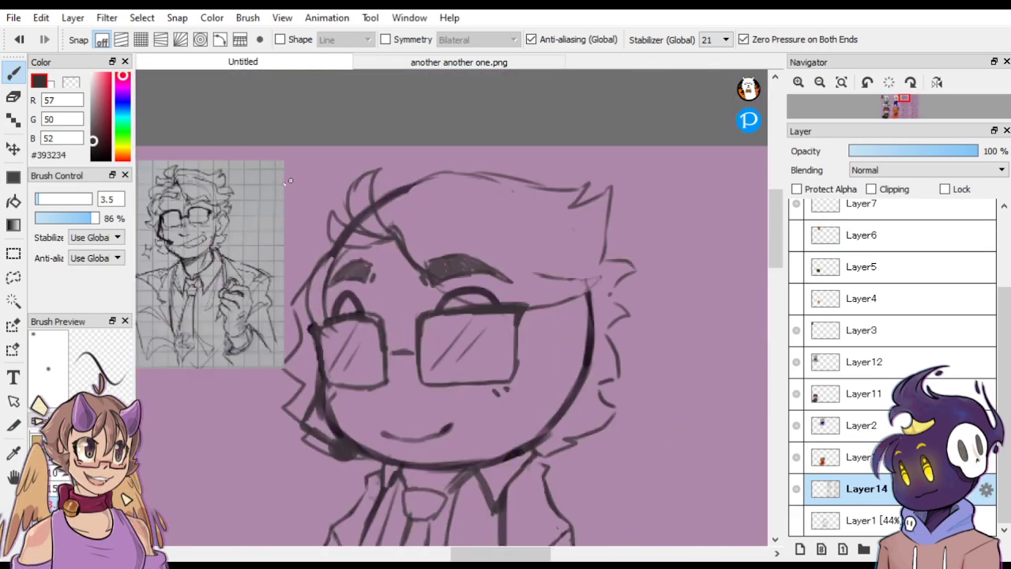
left_click(237, 233, "alt")
scroll(211, 254, "down", 3)
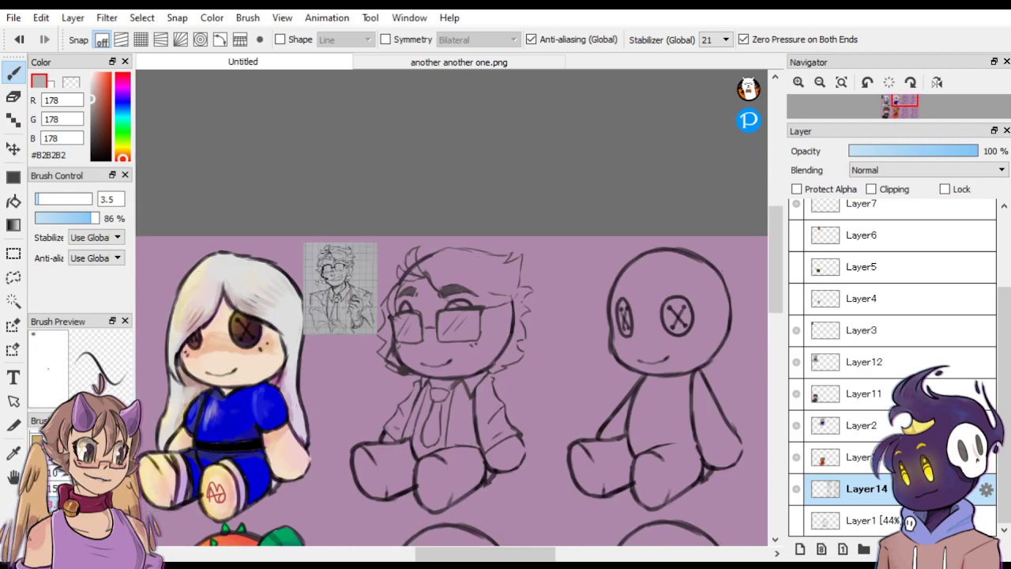
left_click(55, 472)
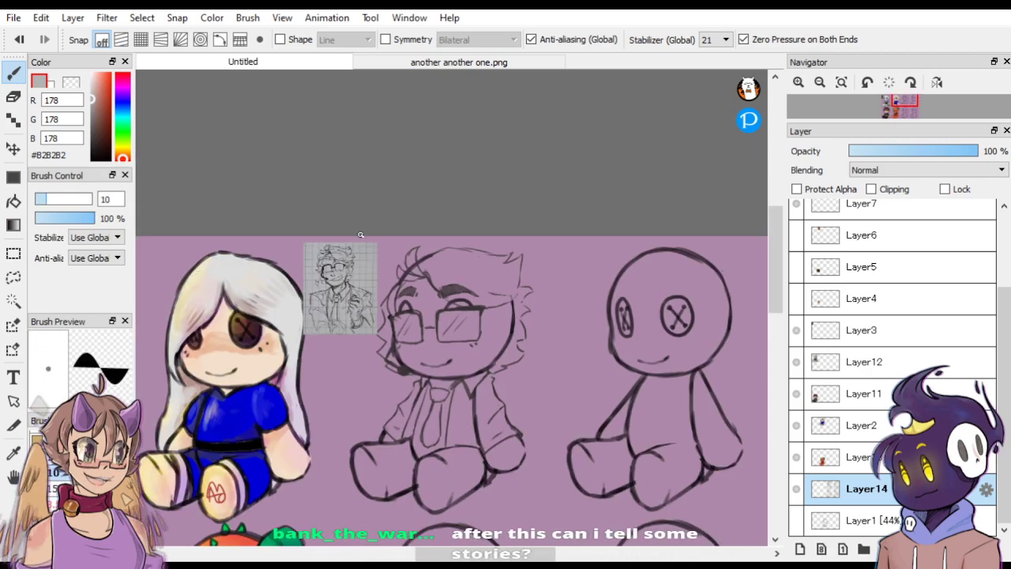
Erase the head outline crossing the front hair tufts with transparent colour, and hide the reference sketch on Layer7.
scroll(428, 204, "up", 2)
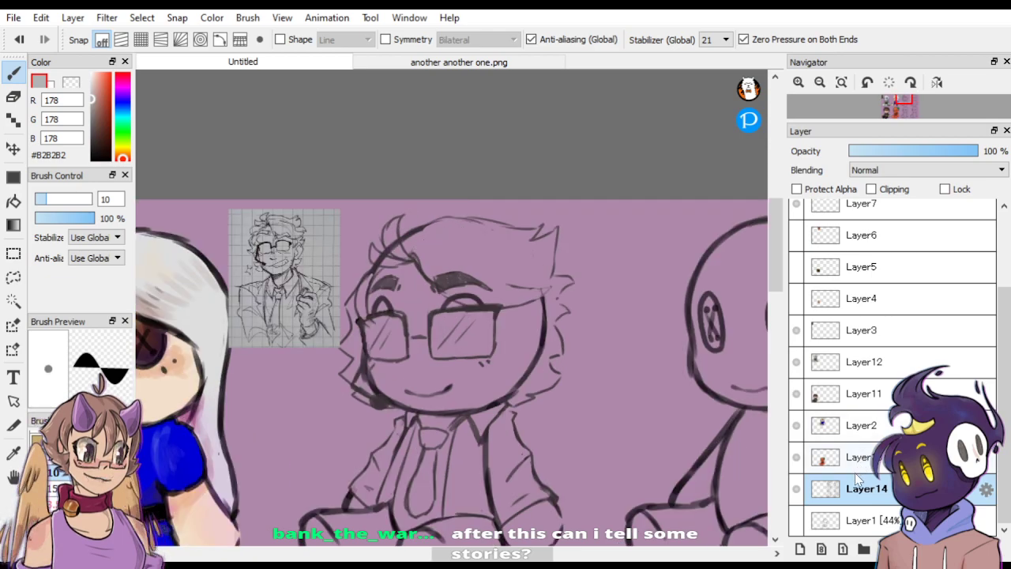
left_click(69, 89)
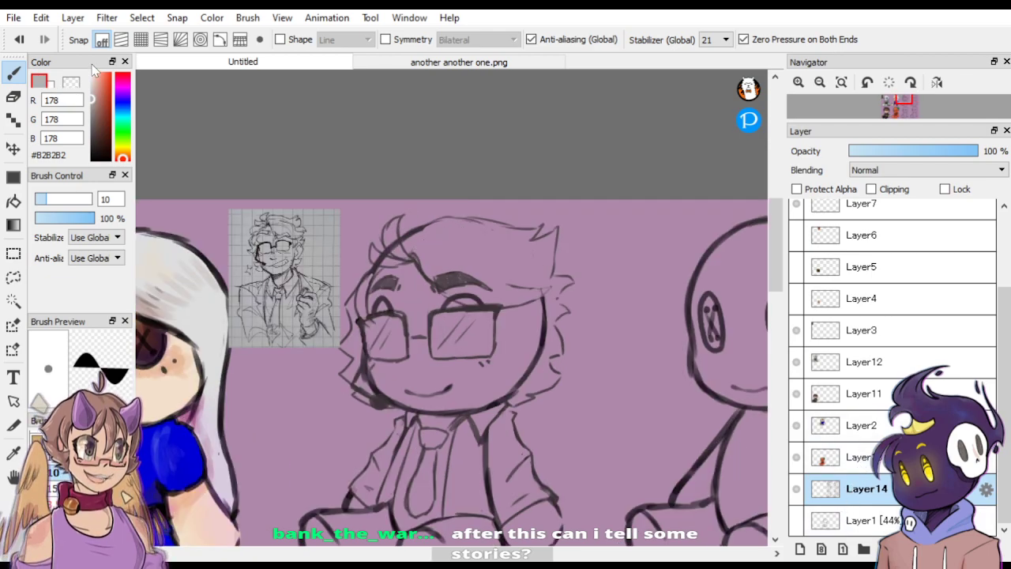
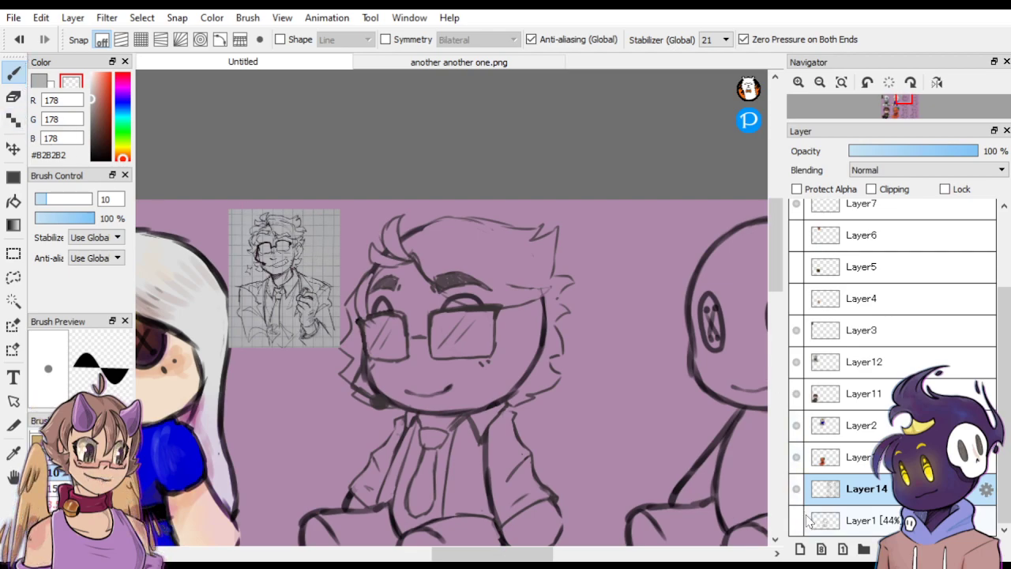
left_click(796, 207)
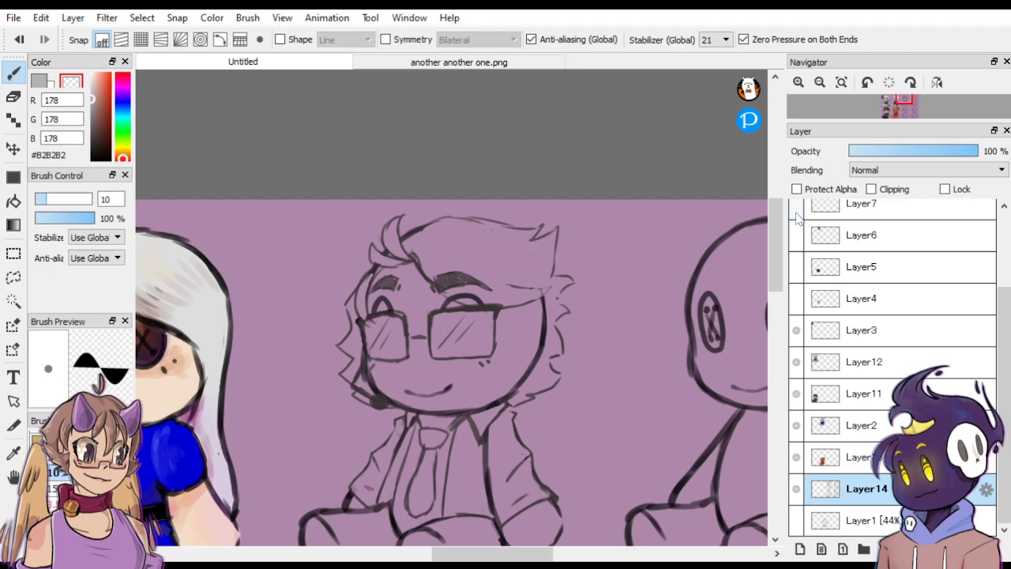
scroll(778, 311, "down", 3)
left_click_drag(778, 312, 778, 316)
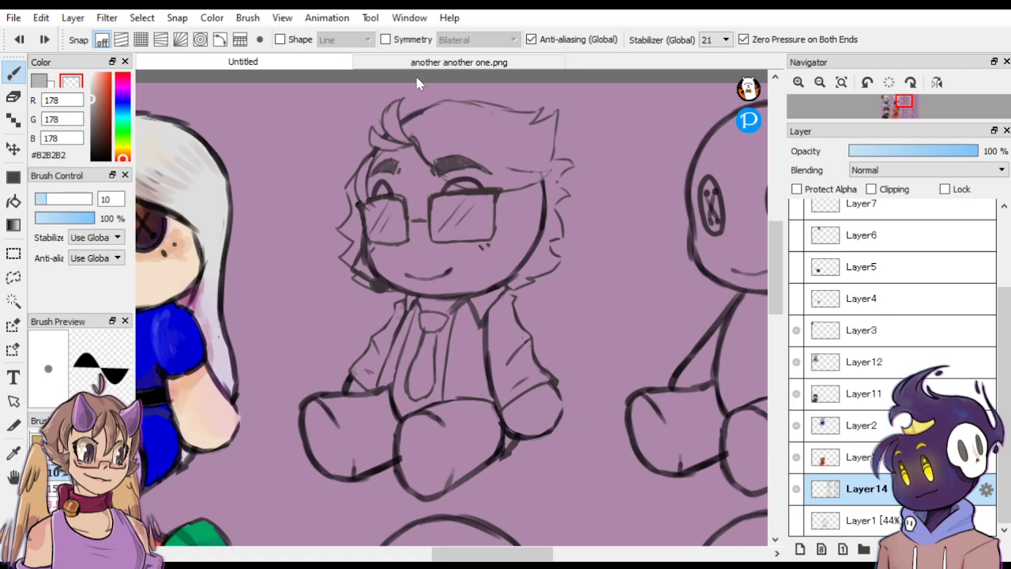
Trace and fill the whole glasses-wearing doll in light grey #B2B2B2 on a new layer beneath Layer14.
key("x")
left_click(800, 548)
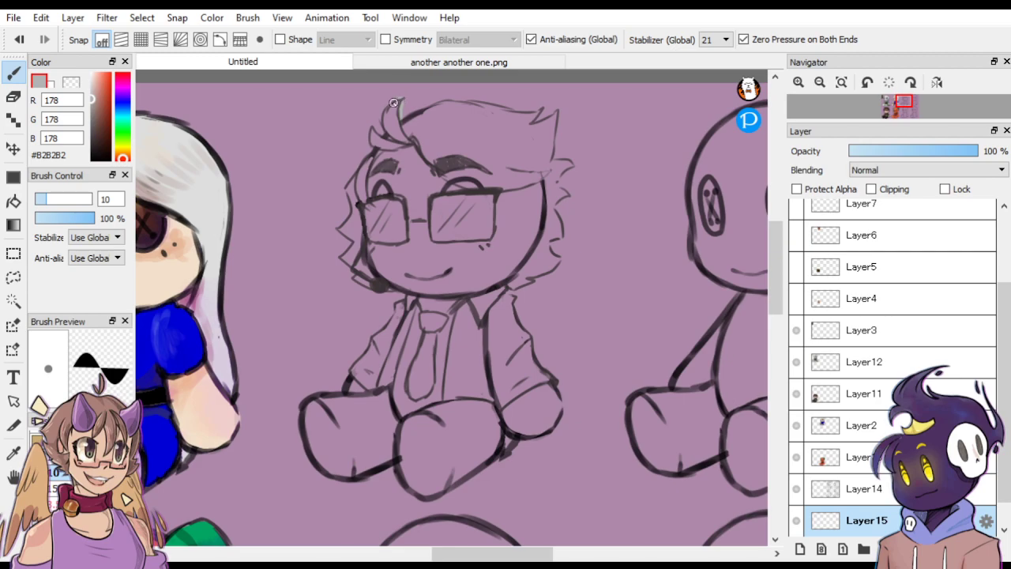
left_click_drag(381, 130, 366, 152)
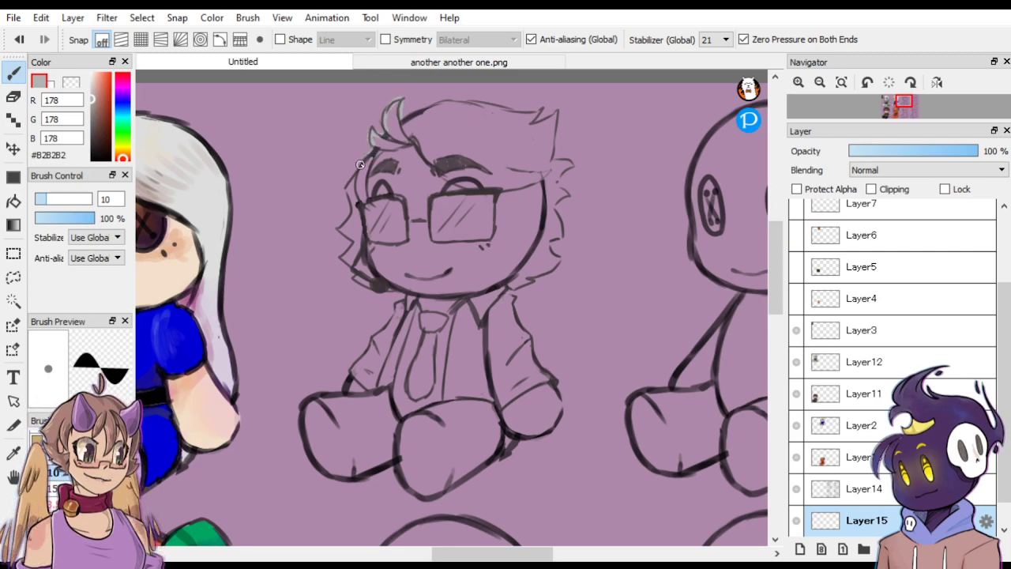
mouse_move(347, 186)
left_mouse_down()
mouse_move(337, 229)
mouse_move(352, 242)
mouse_move(339, 255)
mouse_move(389, 293)
left_mouse_up()
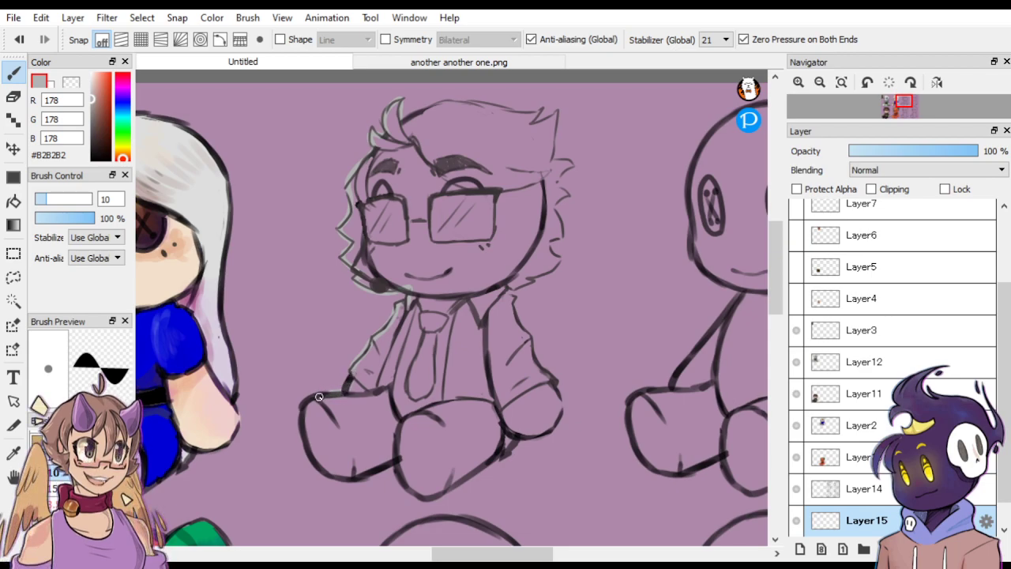
mouse_move(313, 446)
left_mouse_down()
mouse_move(343, 479)
mouse_move(399, 458)
left_mouse_up()
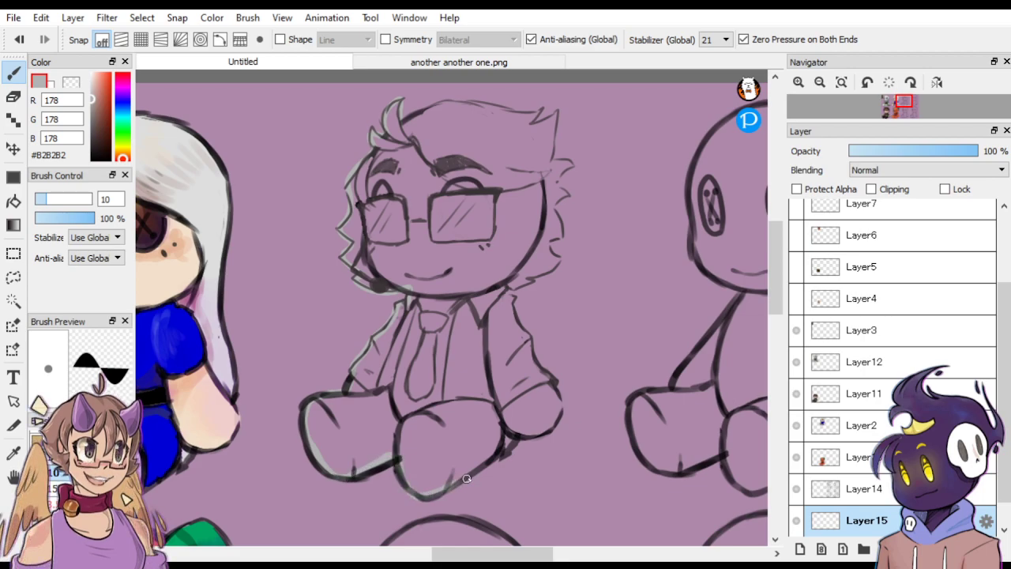
mouse_move(467, 478)
left_mouse_down()
mouse_move(502, 424)
mouse_move(489, 460)
mouse_move(555, 427)
mouse_move(556, 397)
left_mouse_up()
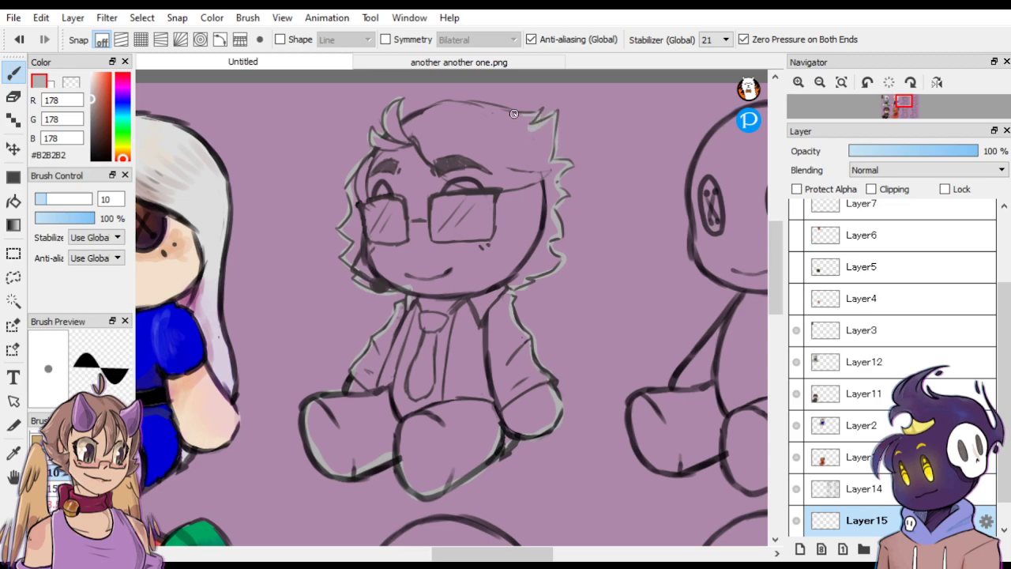
left_click(461, 107)
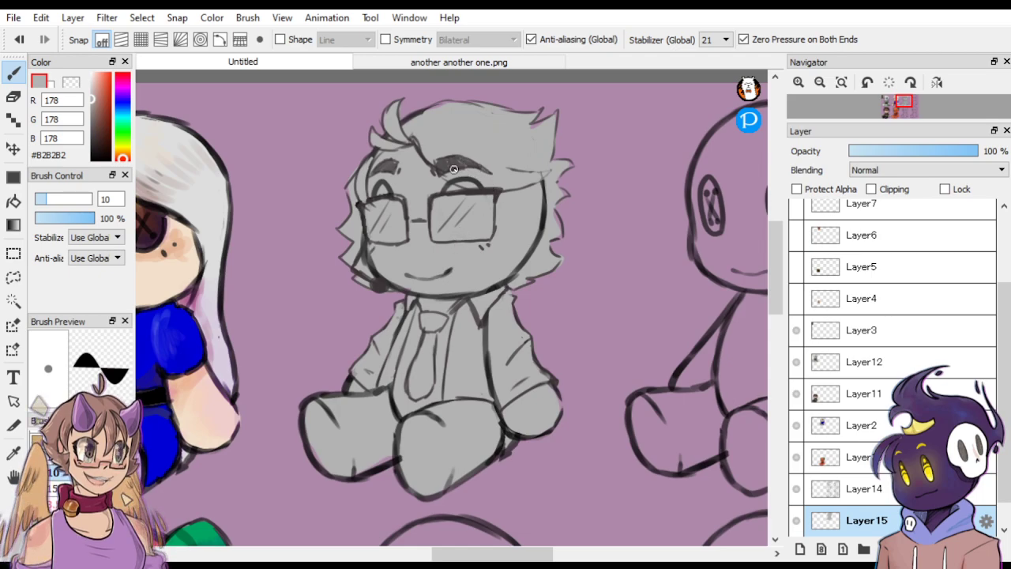
Paint #8E6E69 shadows under the fringe and glasses arm, and on the shirt, sleeve, hand and rear leg, on a new layer above the grey base.
left_click(95, 112)
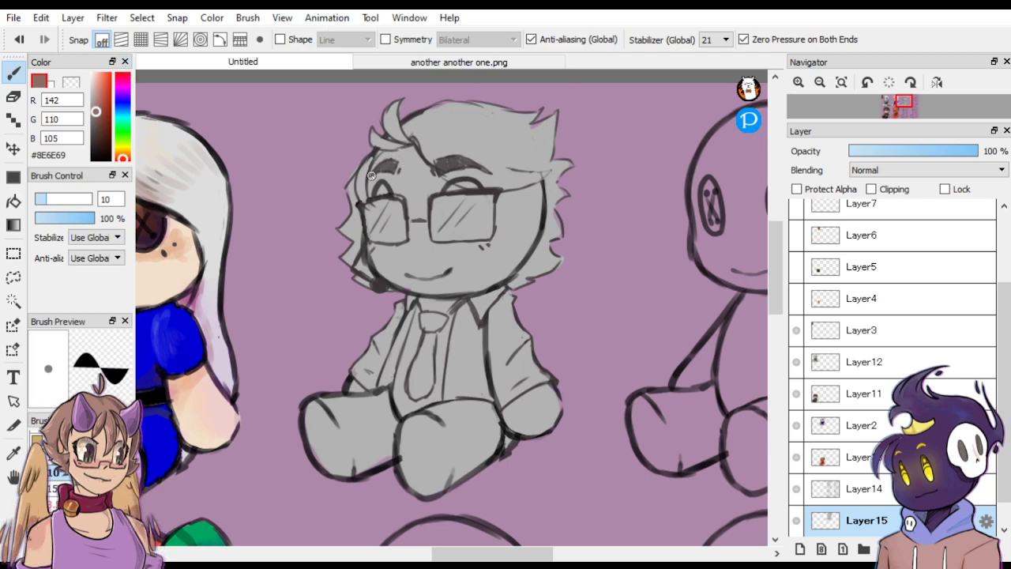
mouse_move(403, 160)
left_mouse_down()
mouse_move(432, 193)
mouse_move(505, 212)
left_mouse_up()
key("ctrl+z")
left_click(800, 549)
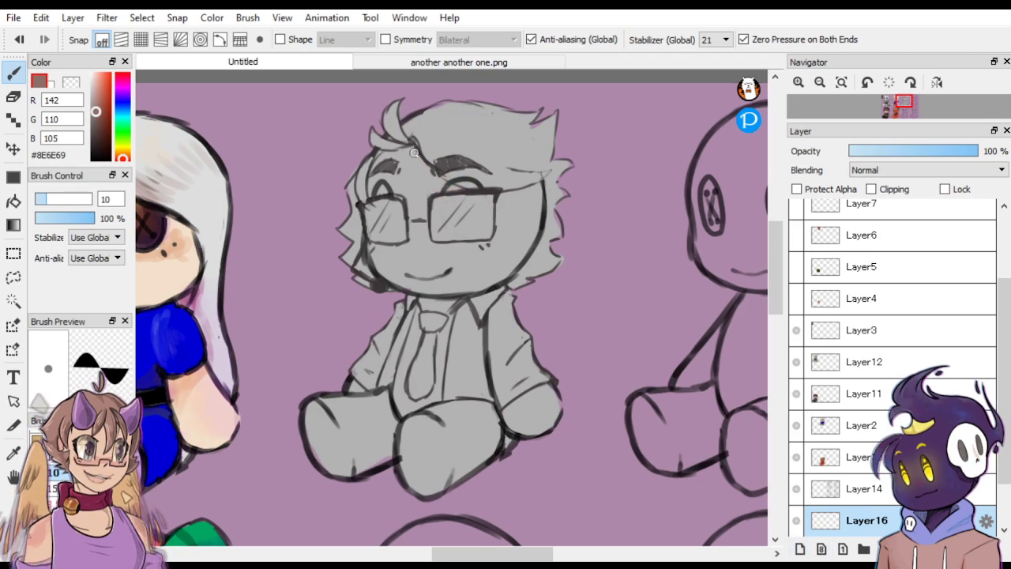
mouse_move(409, 144)
left_mouse_down()
mouse_move(439, 198)
mouse_move(512, 215)
mouse_move(544, 194)
mouse_move(446, 180)
left_mouse_up()
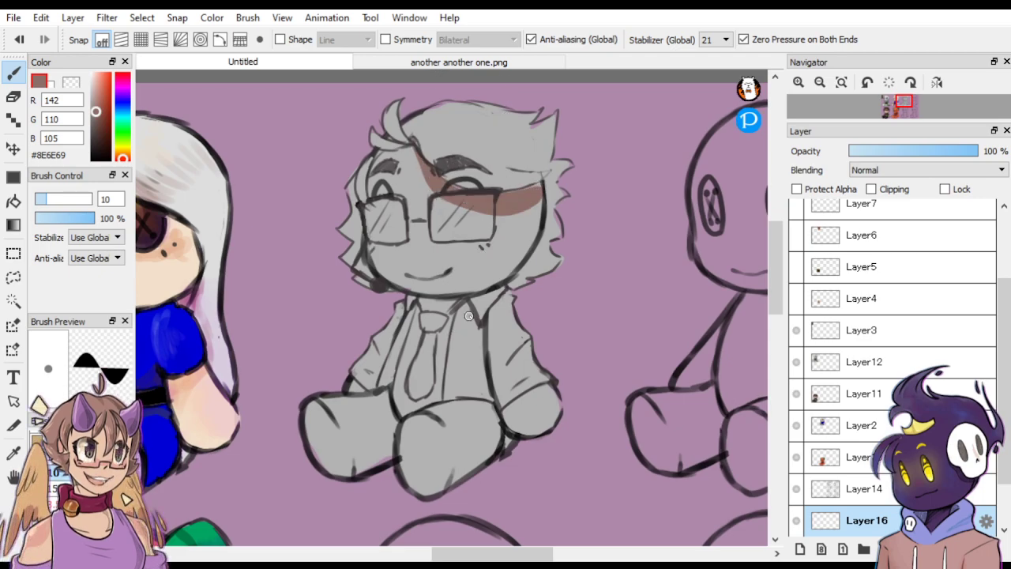
left_click_drag(456, 309, 478, 340)
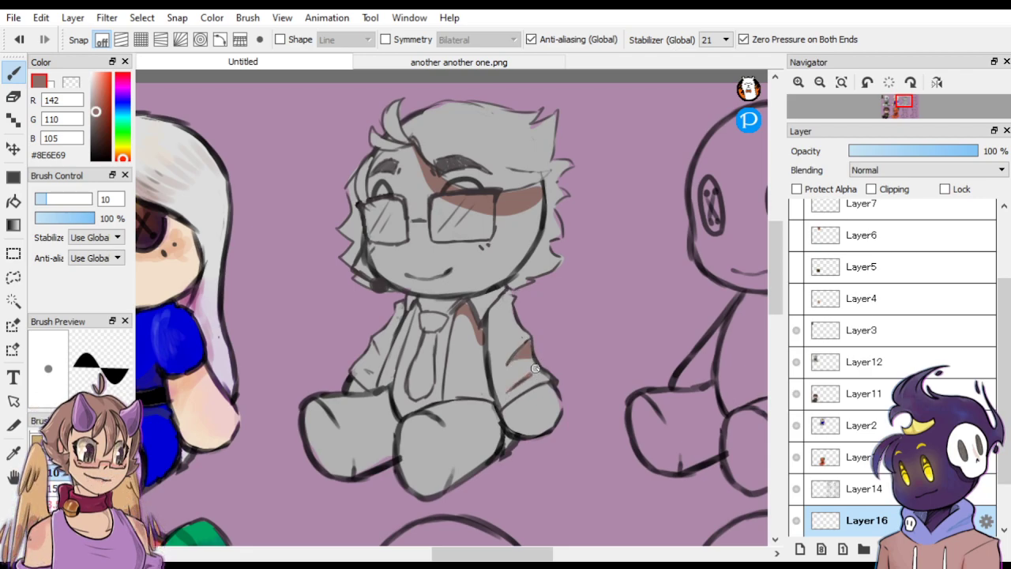
left_click_drag(527, 364, 533, 345)
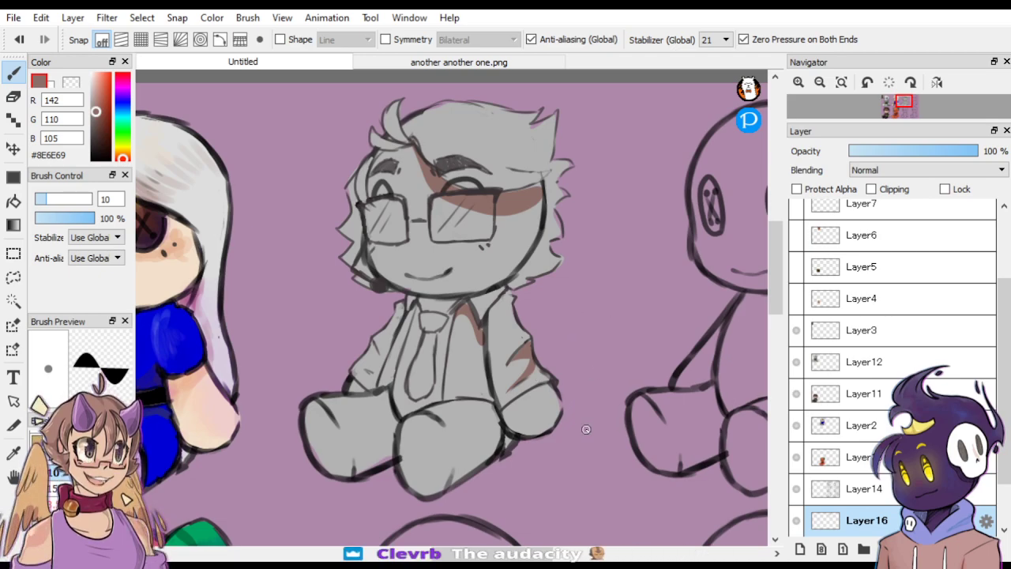
mouse_move(559, 412)
left_mouse_down()
mouse_move(533, 399)
mouse_move(519, 435)
mouse_move(499, 422)
mouse_move(505, 404)
mouse_move(544, 383)
left_mouse_up()
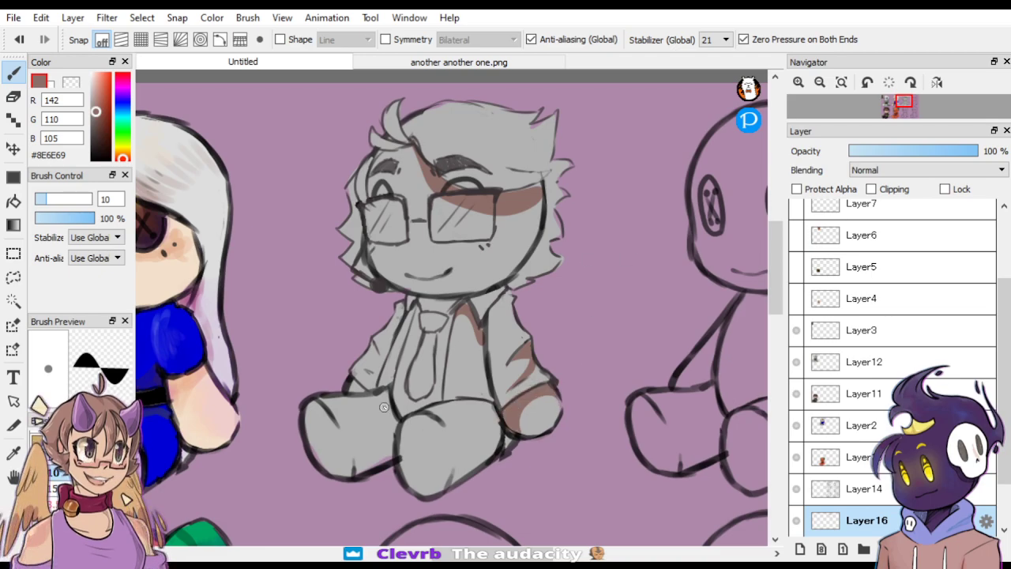
mouse_move(363, 396)
left_mouse_down()
mouse_move(363, 471)
mouse_move(394, 458)
mouse_move(388, 388)
mouse_move(378, 462)
left_mouse_up()
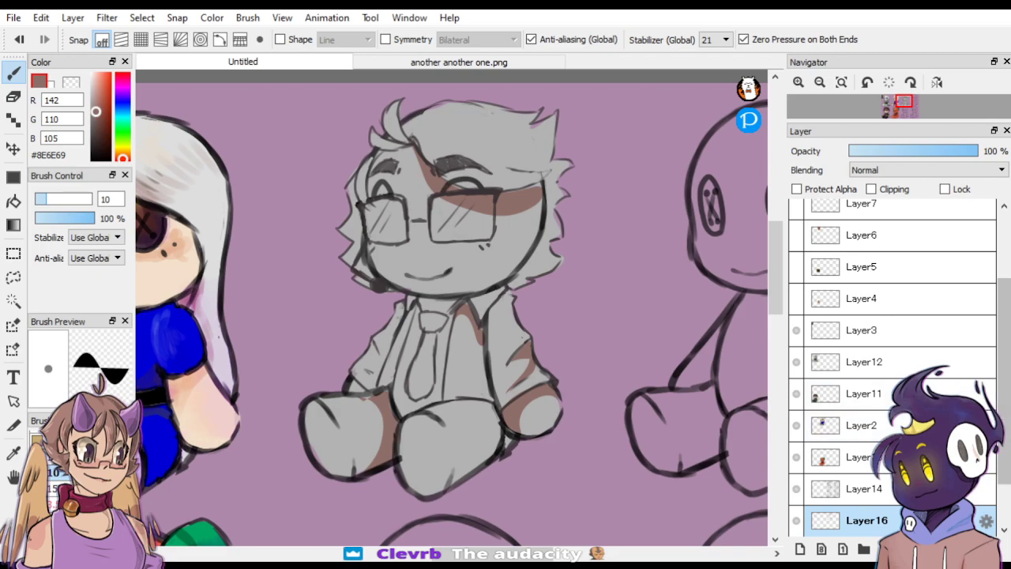
Shade the front leg and the soles of both feet with #8E6E69 on the shadow layer.
left_click_drag(1003, 430, 1003, 464)
left_click(865, 496)
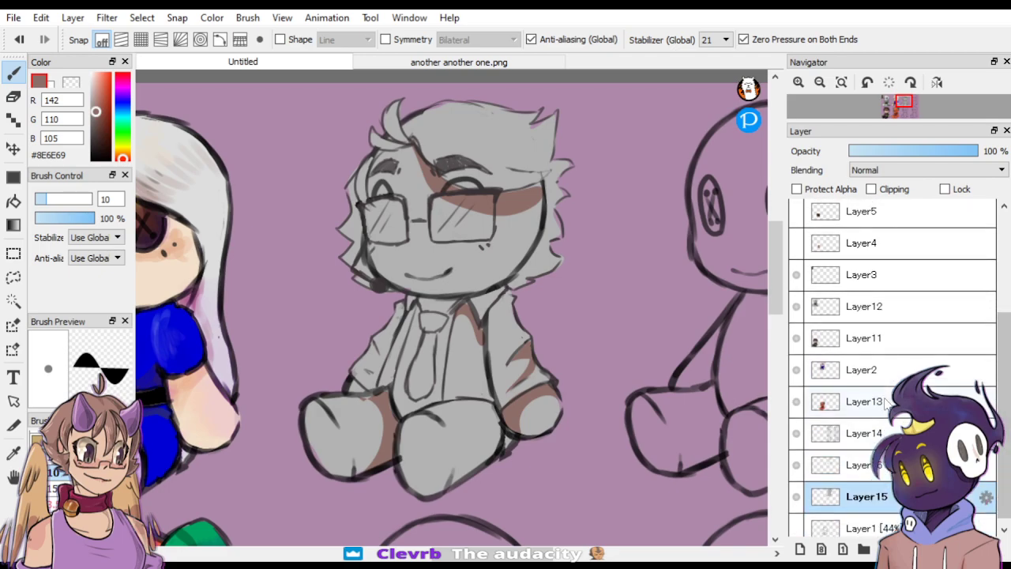
left_click(348, 420, "alt")
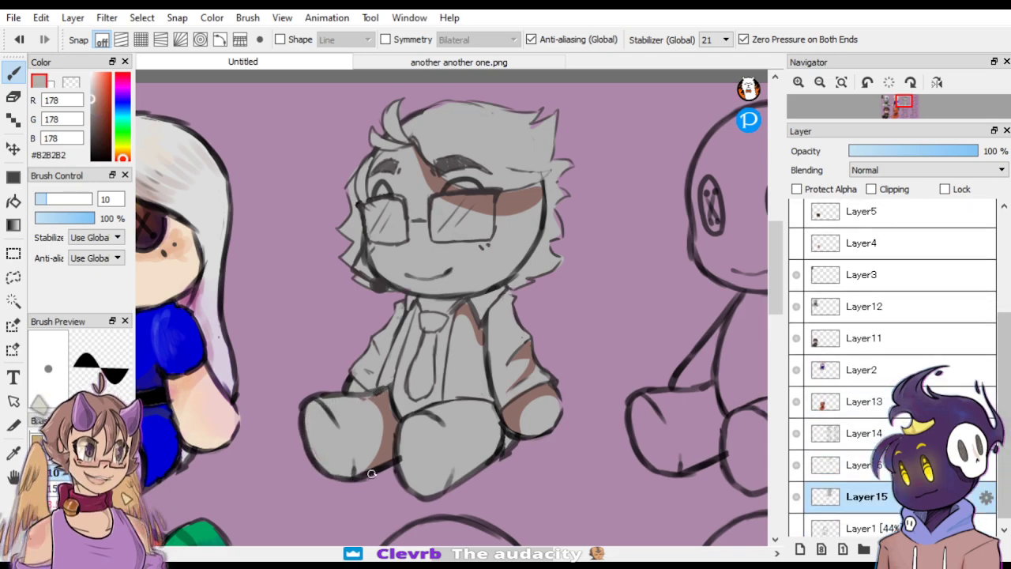
left_click(842, 465)
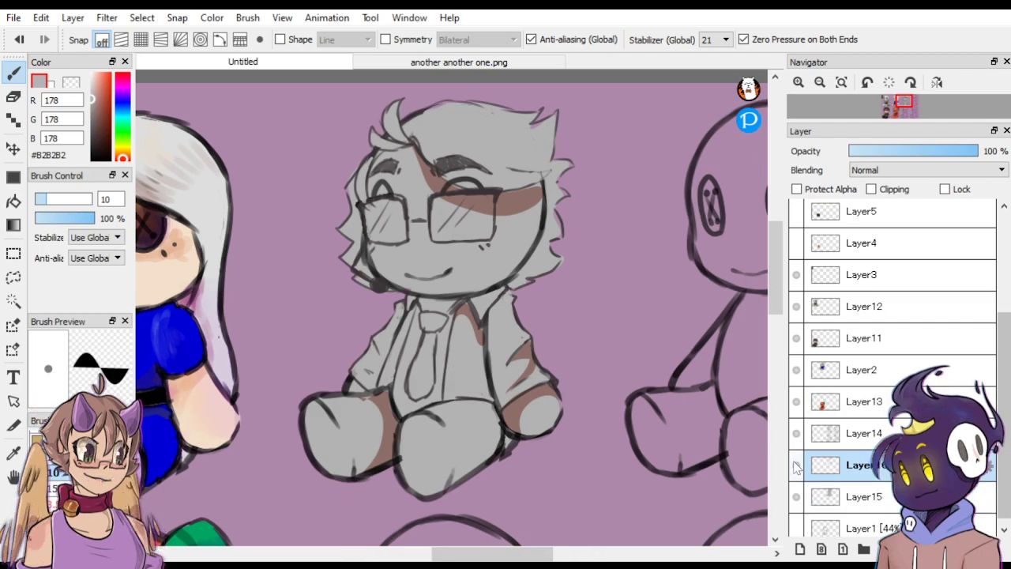
left_click(387, 422, "alt")
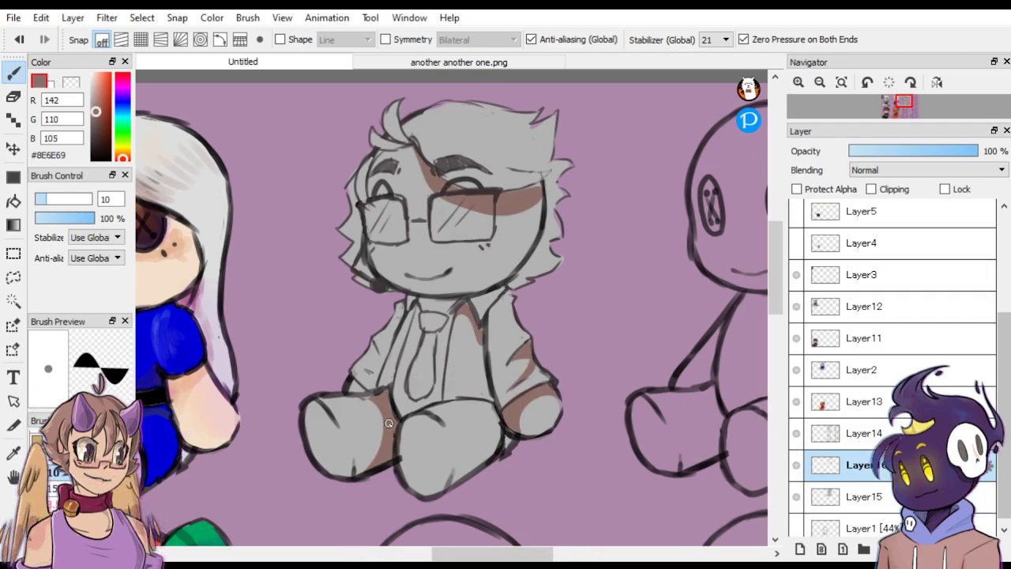
mouse_move(401, 437)
left_mouse_down()
mouse_move(435, 438)
mouse_move(442, 492)
mouse_move(435, 422)
left_mouse_up()
key("ctrl+z")
mouse_move(472, 452)
left_mouse_down()
mouse_move(498, 422)
mouse_move(472, 474)
mouse_move(478, 416)
left_mouse_up()
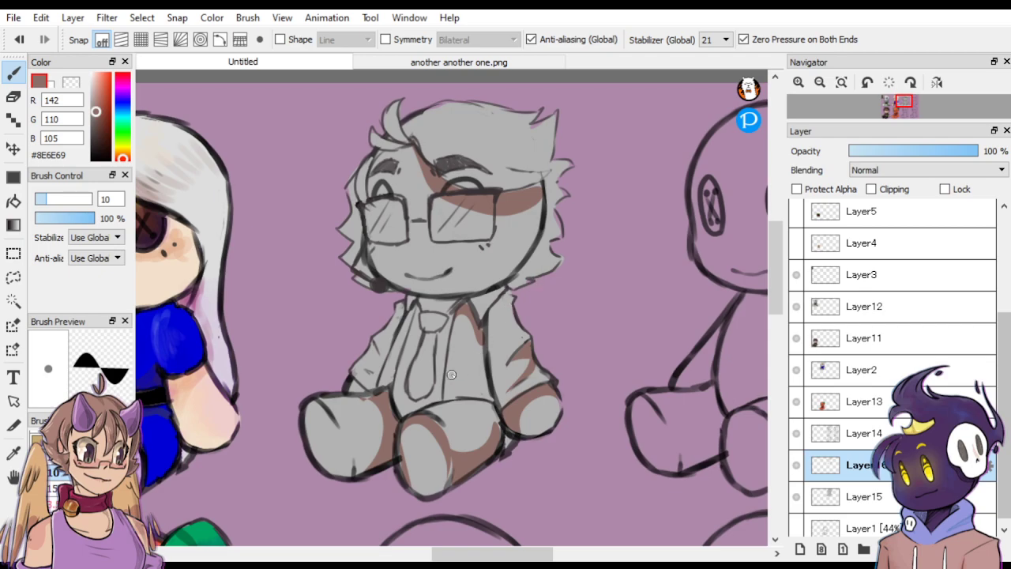
mouse_move(306, 424)
left_mouse_down()
mouse_move(353, 454)
mouse_move(336, 474)
mouse_move(349, 467)
left_mouse_up()
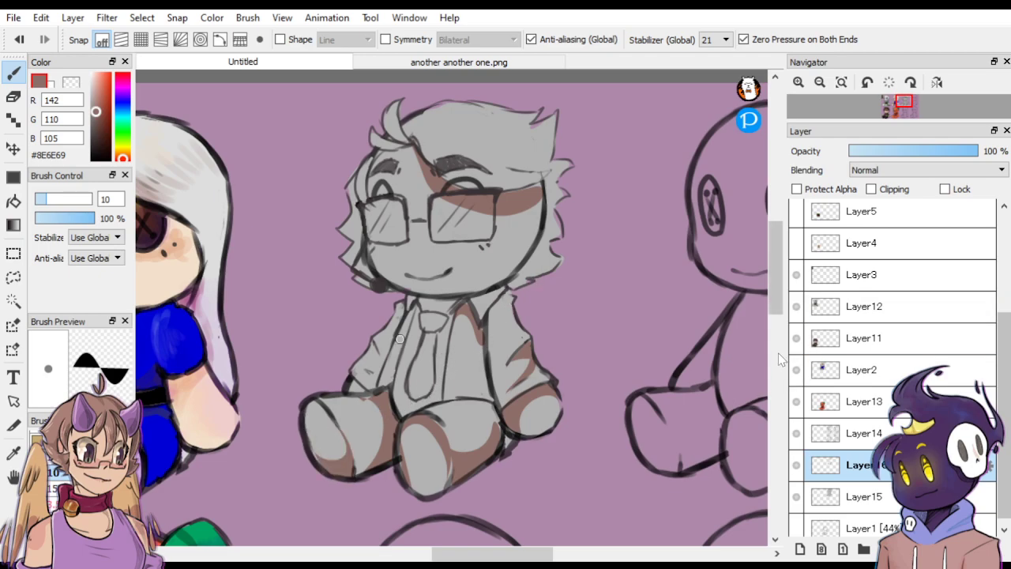
Fill both lenses of the doll's glasses with #8E6E69 on the shadow layer.
left_click_drag(778, 297, 778, 267)
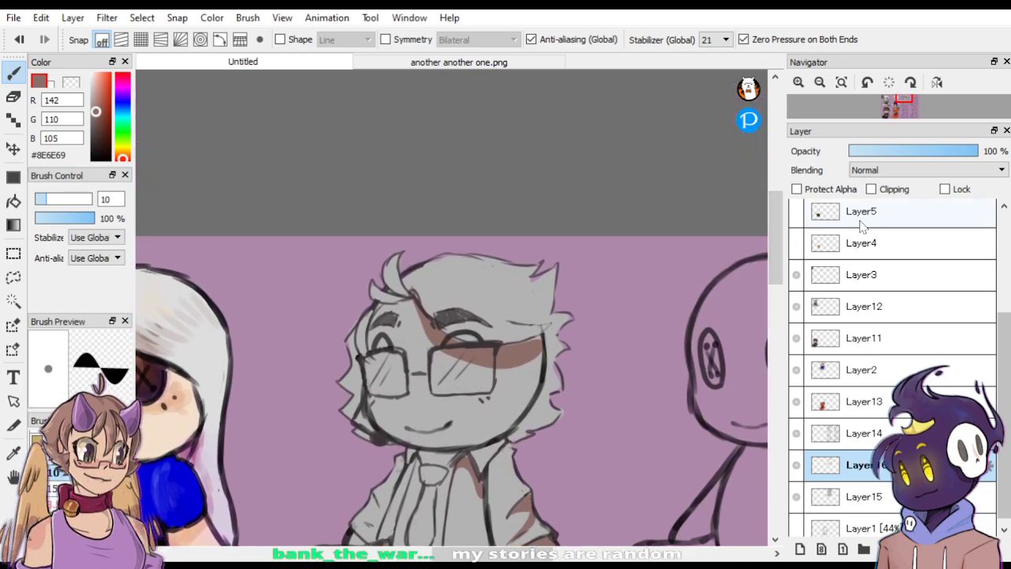
key("ctrl+Up")
key("ctrl+Up")
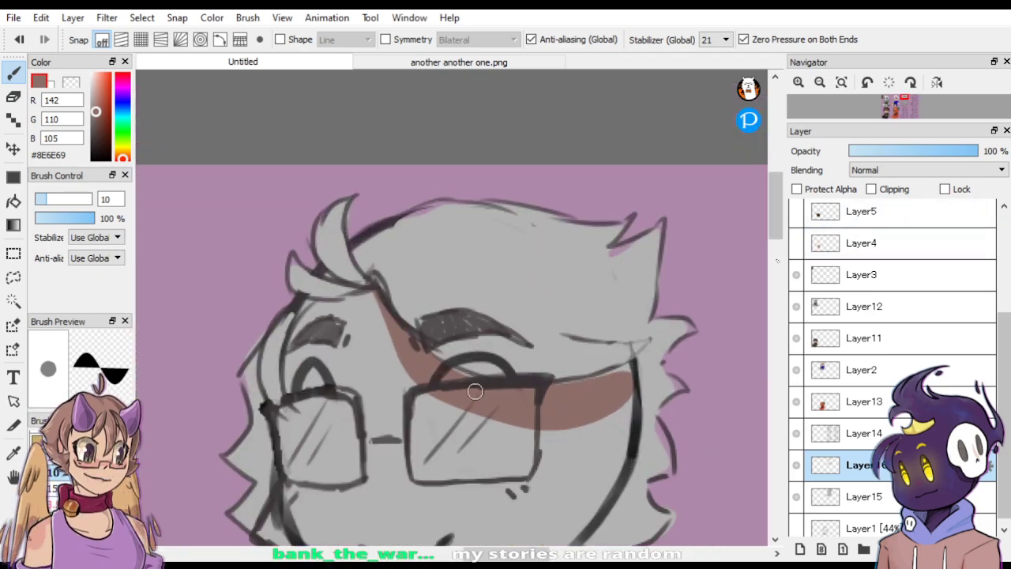
mouse_move(444, 396)
left_mouse_down()
mouse_move(412, 447)
mouse_move(463, 473)
mouse_move(532, 451)
mouse_move(409, 391)
left_mouse_up()
mouse_move(337, 398)
left_mouse_down()
mouse_move(361, 456)
mouse_move(354, 486)
mouse_move(298, 480)
mouse_move(279, 457)
mouse_move(275, 401)
mouse_move(368, 378)
mouse_move(308, 387)
left_mouse_up()
mouse_move(281, 434)
left_mouse_down()
mouse_move(284, 477)
mouse_move(322, 475)
left_mouse_up()
Try the Overlay and Hard Light blending modes on the shadow layer.
key("ctrl+minus")
key("ctrl+minus")
key("ctrl+minus")
key("ctrl+minus")
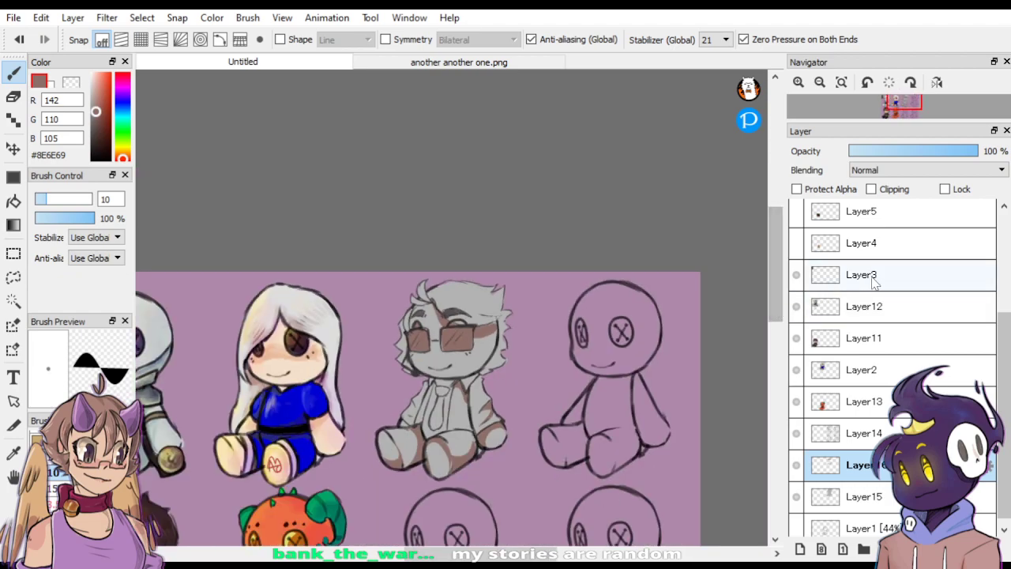
key("ctrl+plus")
left_click(893, 235)
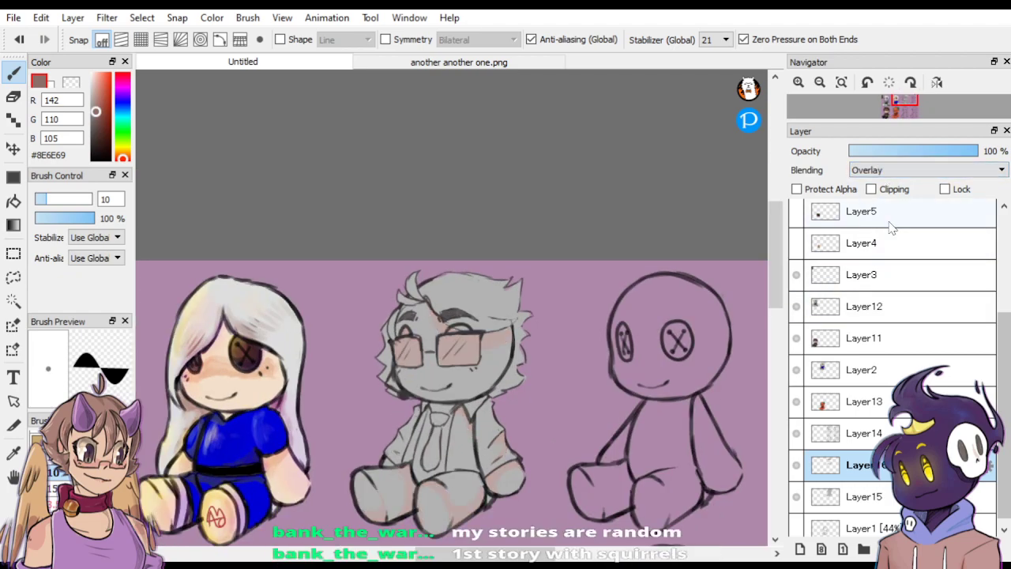
left_click(899, 174)
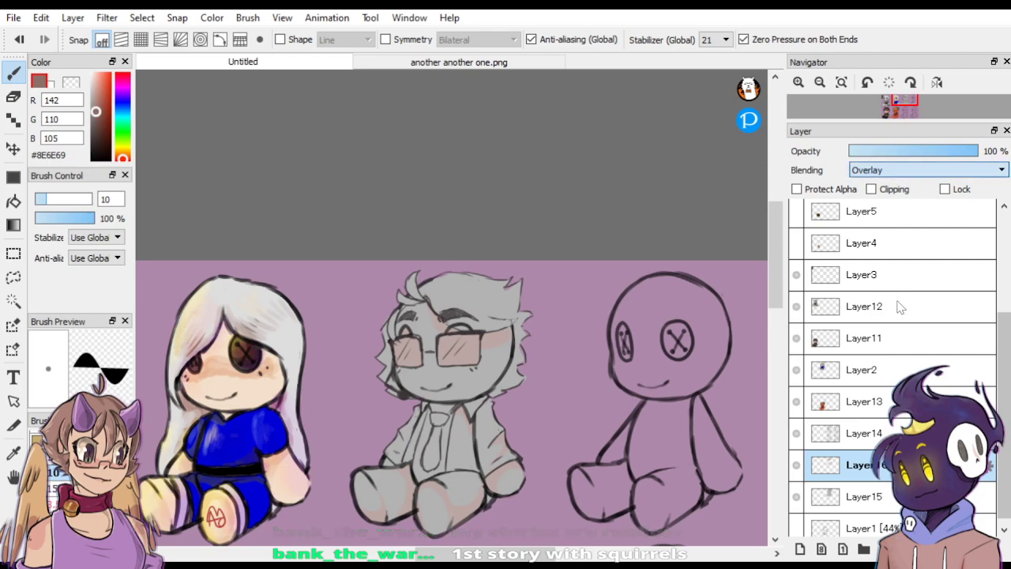
key("Down")
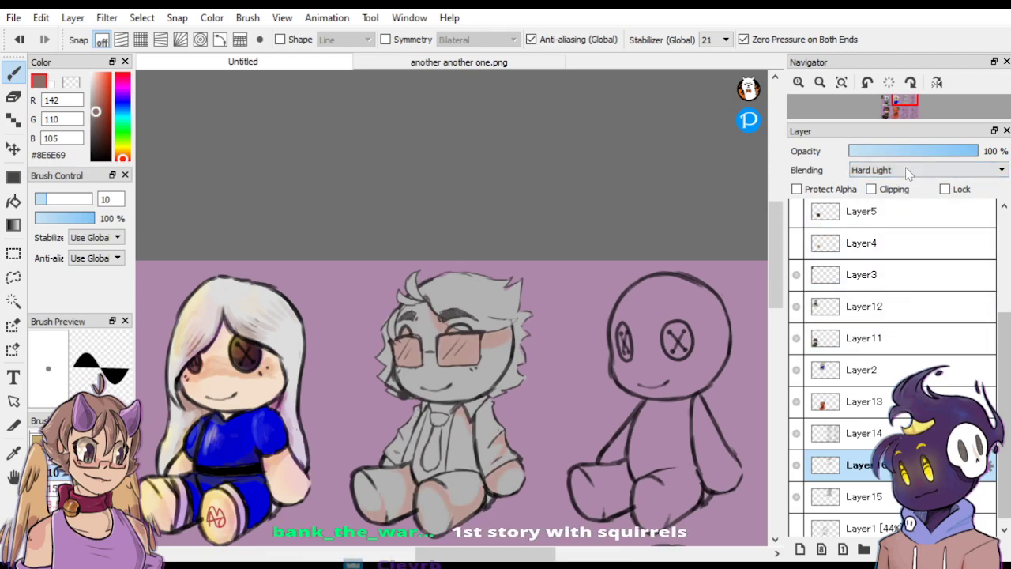
key("Up")
key("Up")
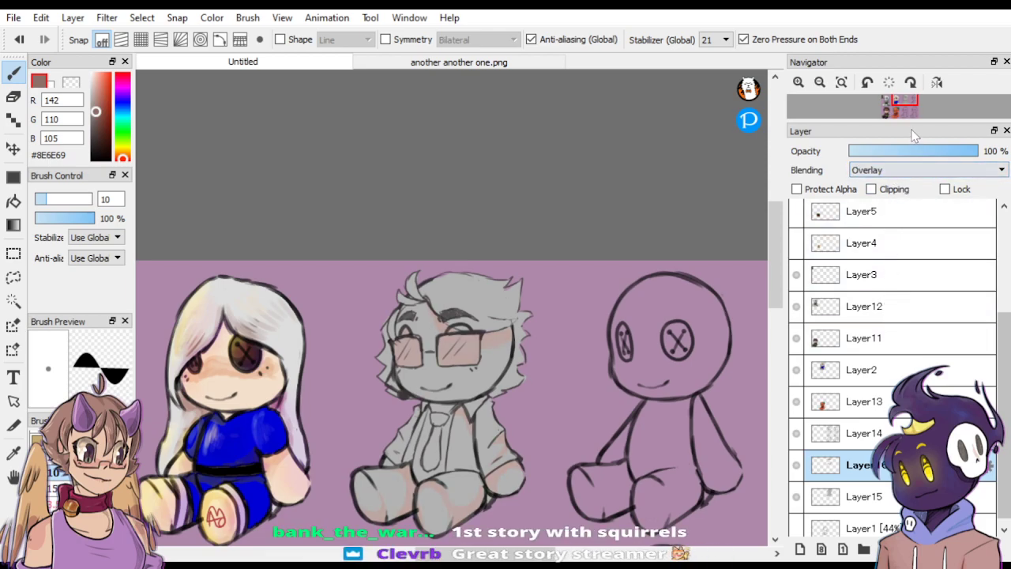
Set the shadow layer's blending mode to Multiply and its opacity to 26%.
left_click(886, 175)
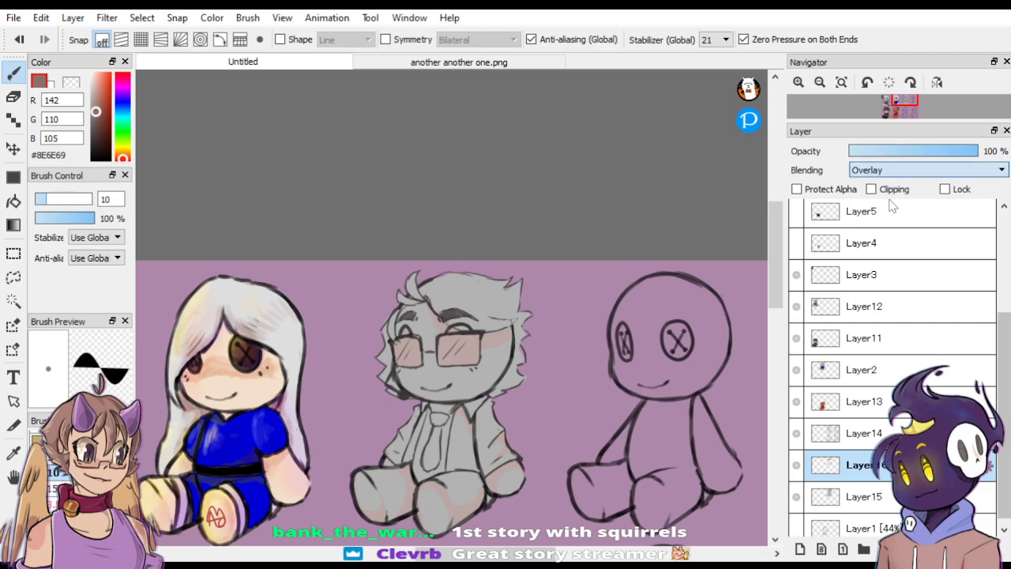
key("Up")
key("Up")
key("Up")
left_click(882, 153)
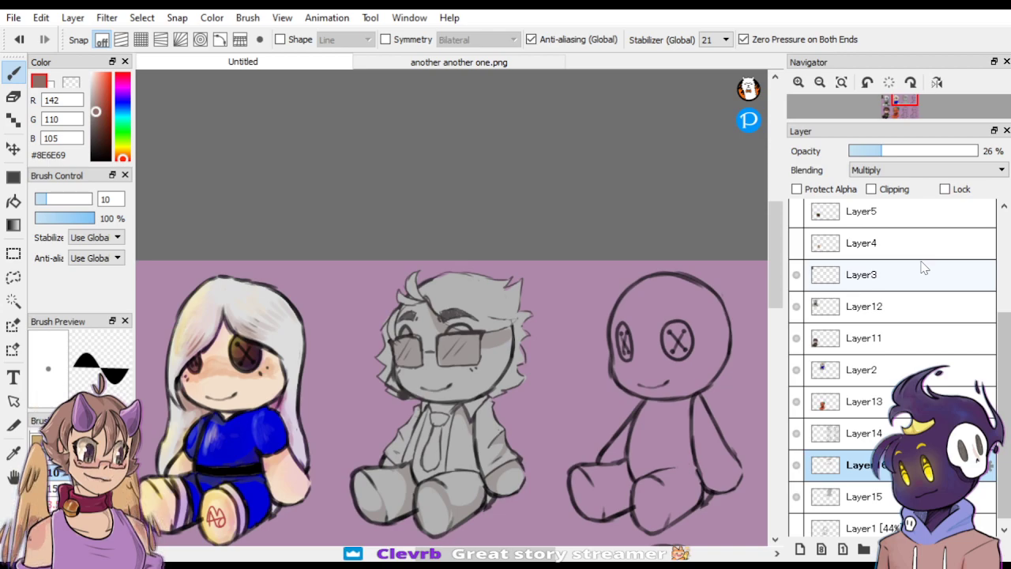
Paint a curved shadow from the crown of the doll's head down past the eyebrow to the side hair.
key("ctrl+Up")
key("ctrl+Up")
left_click_drag(506, 317, 418, 320)
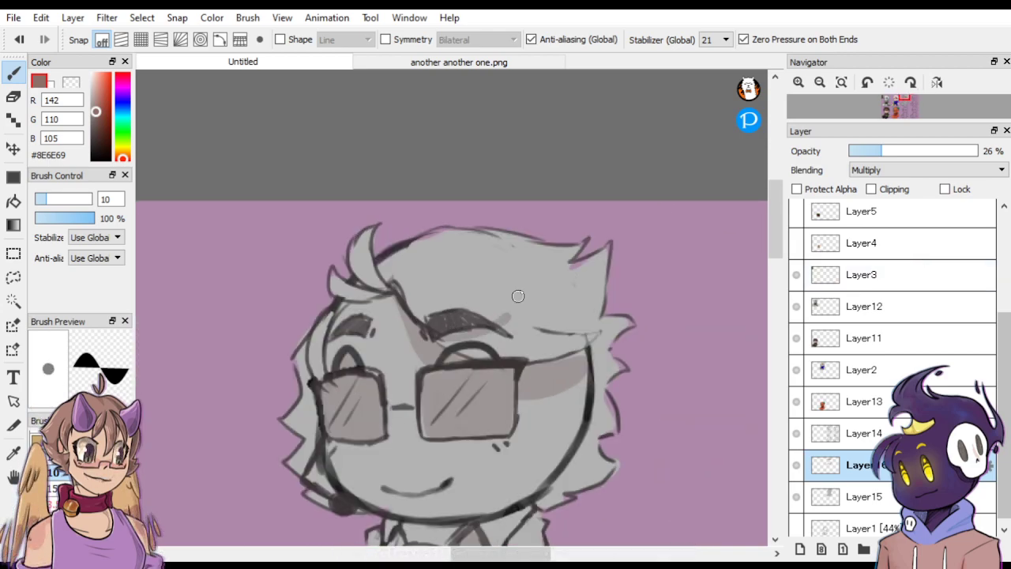
mouse_move(517, 295)
left_mouse_down()
mouse_move(505, 233)
mouse_move(561, 247)
mouse_move(530, 274)
mouse_move(524, 325)
left_mouse_up()
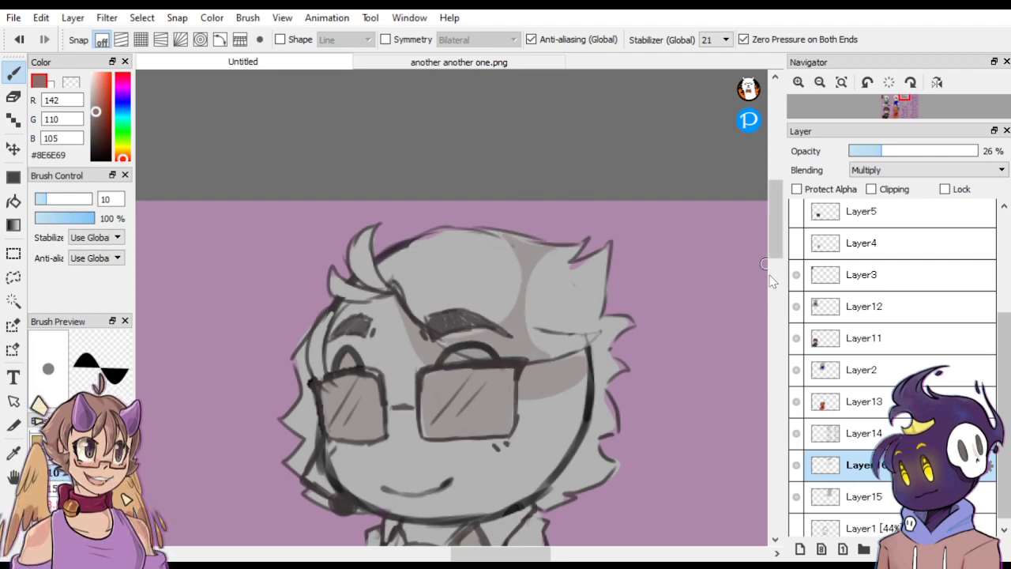
left_click_drag(775, 247, 774, 286)
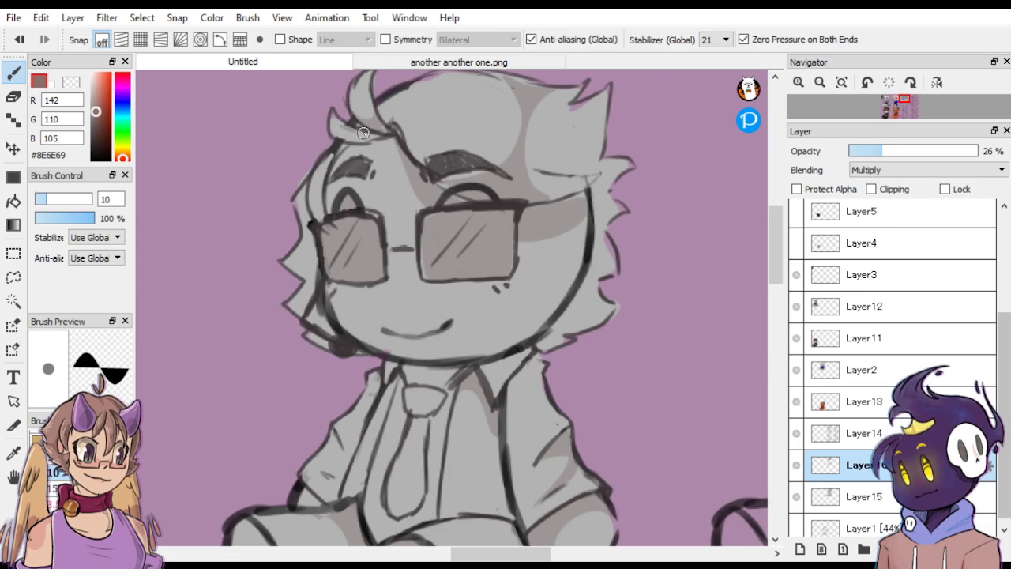
Merge the shadow layer and Layer14 down into Layer15, and activate the rectangular selection tool.
key("ctrl+minus")
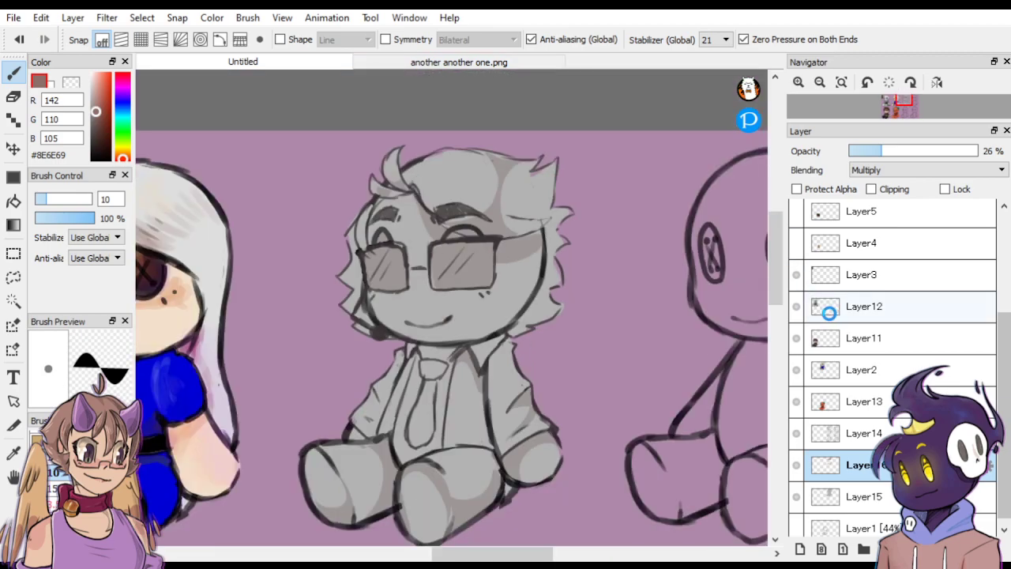
key("ctrl+minus")
key("ctrl+plus")
scroll(525, 299, "down", 3)
scroll(610, 293, "up", 2)
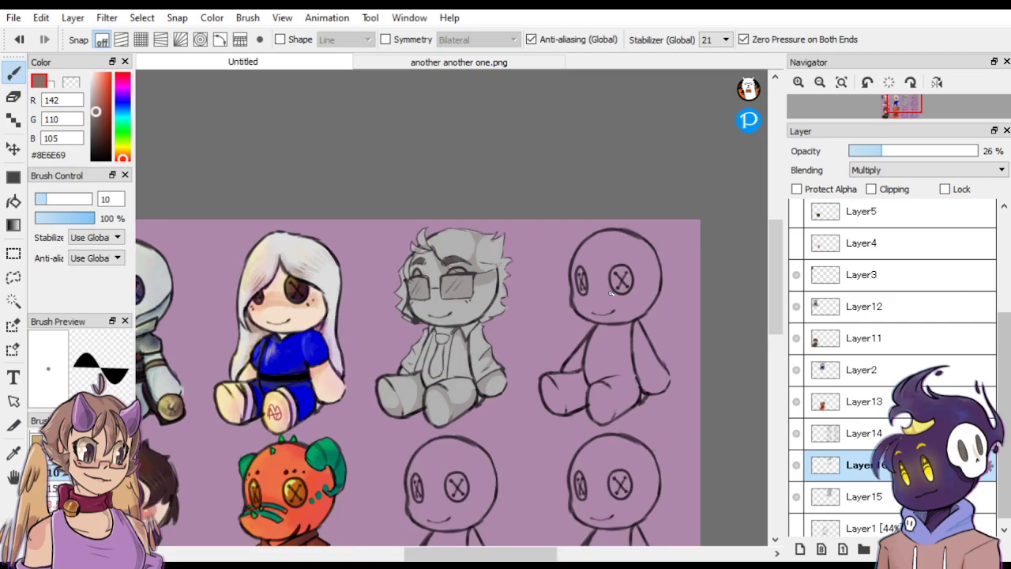
left_click(906, 548)
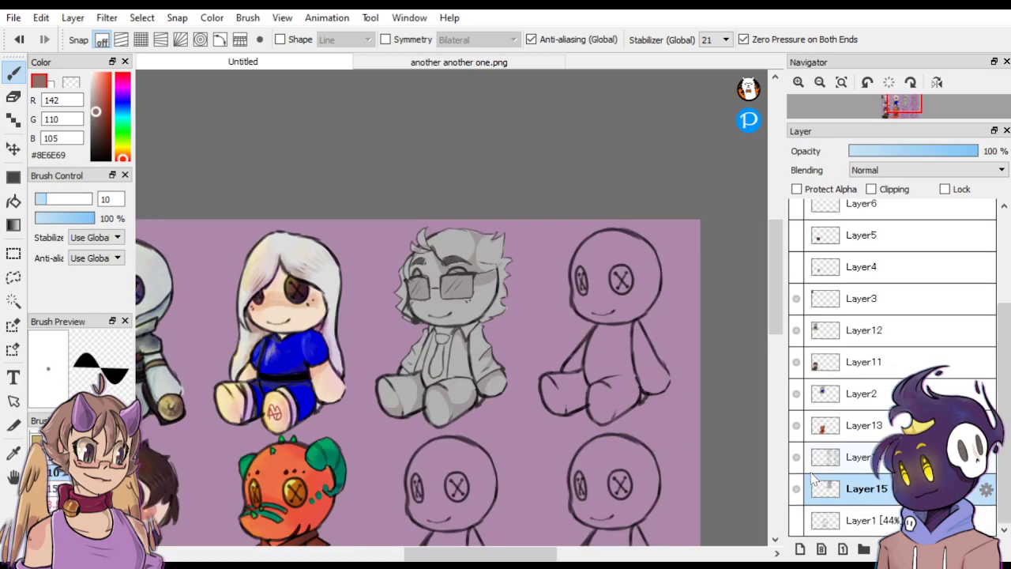
left_click(839, 456)
left_click(906, 548)
left_click(20, 252)
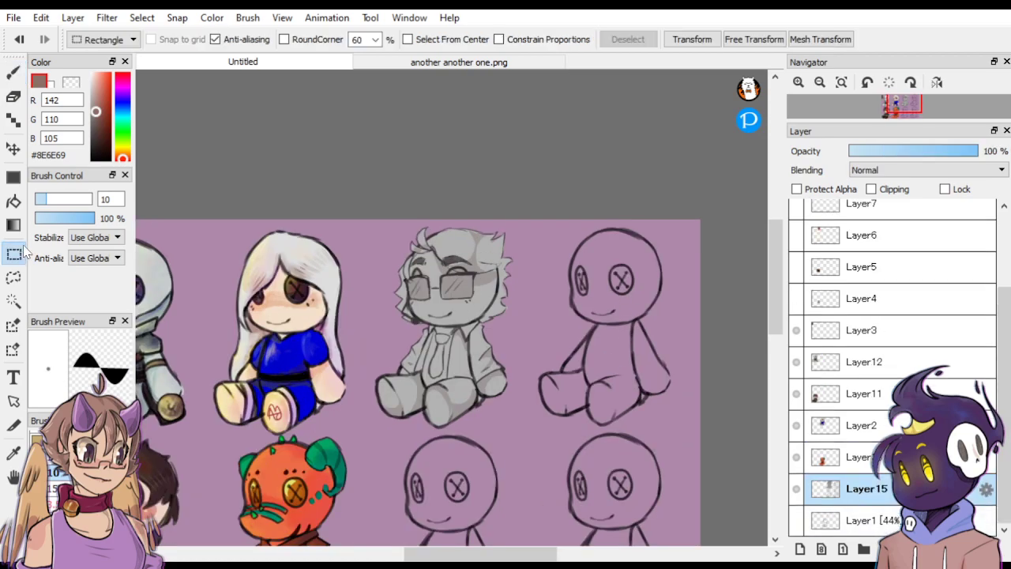
Draw the arched "AO" emblem with an underline on the sole of the grey doll's front foot, using a 3.5 px brush in dark brown #473532.
left_click_drag(774, 331, 777, 351)
key("ctrl+Up")
key("ctrl+Up")
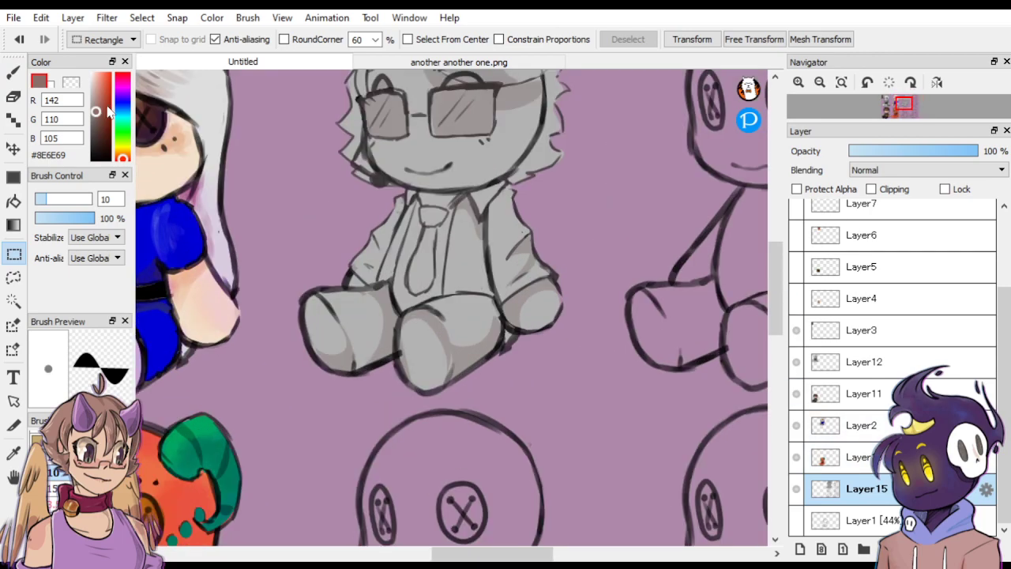
left_click(96, 136)
left_click(15, 72)
left_click(52, 504)
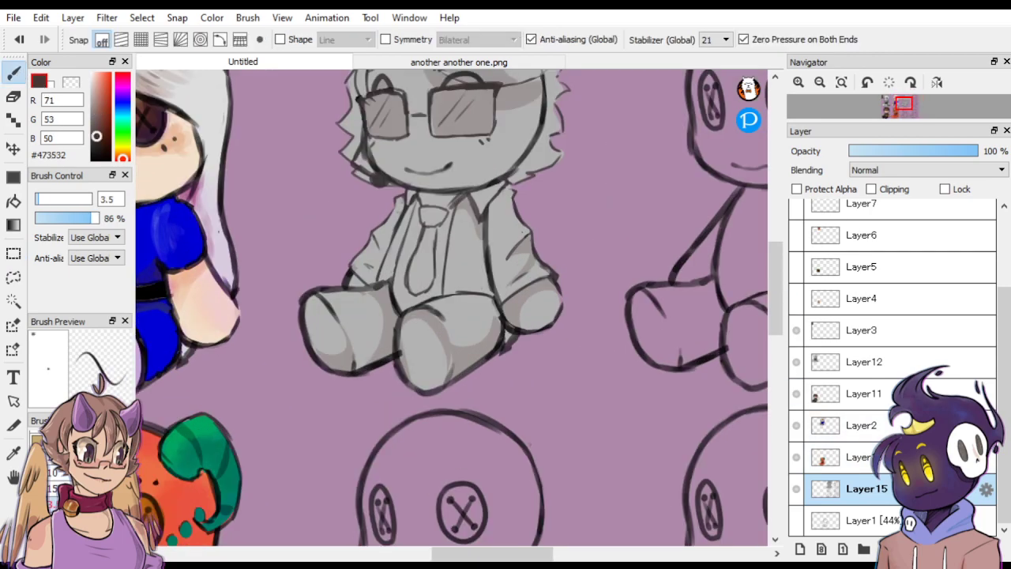
key("ctrl+Up")
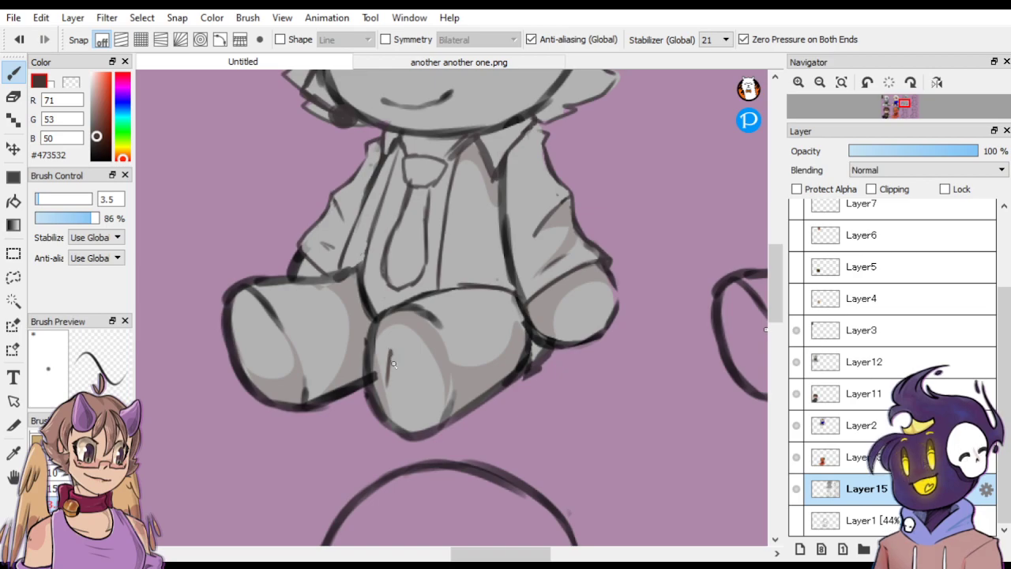
left_click_drag(389, 384, 388, 352)
left_click_drag(407, 368, 408, 382)
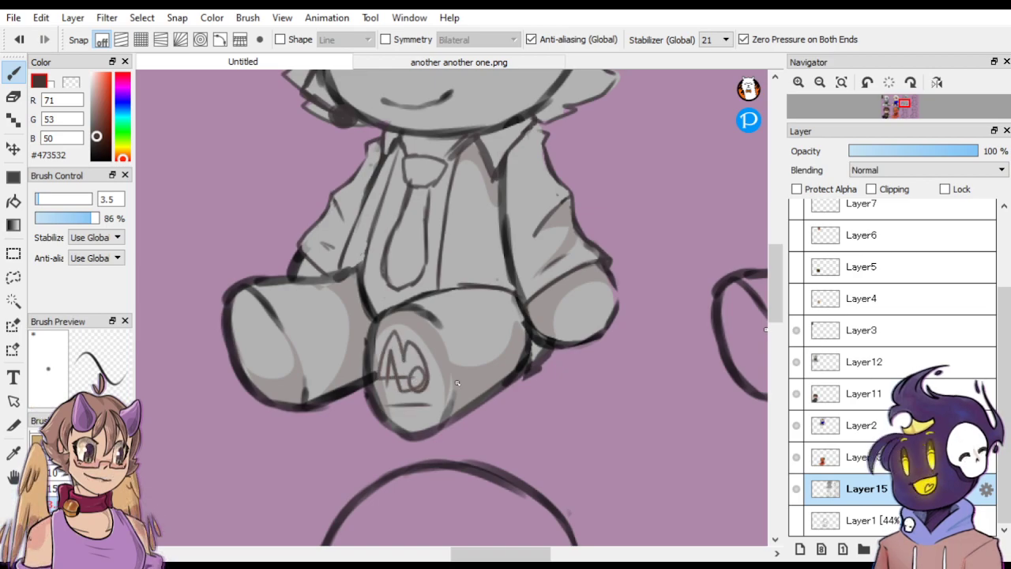
scroll(471, 324, "down", 2)
scroll(472, 330, "down", 1)
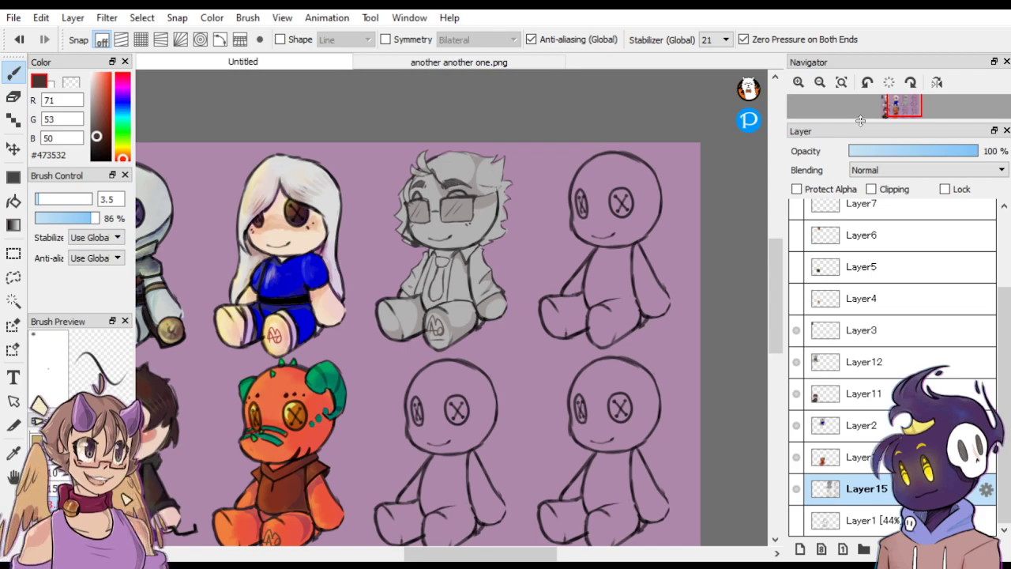
Select the grey doll with a rectangular selection and paste a copy of it into another another one.png.
left_click(14, 253)
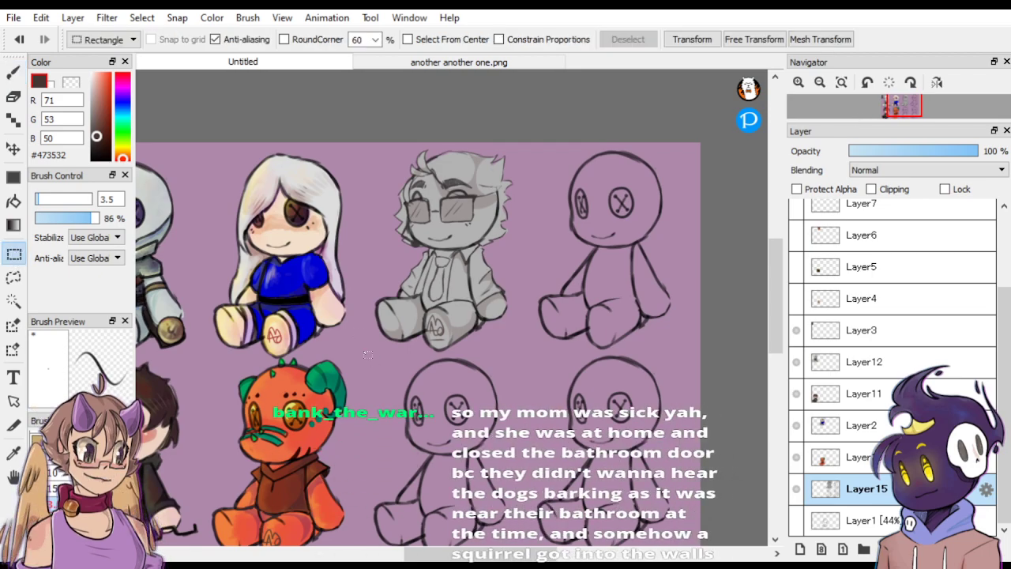
mouse_move(382, 350)
left_mouse_down()
mouse_move(537, 182)
mouse_move(377, 354)
left_mouse_up()
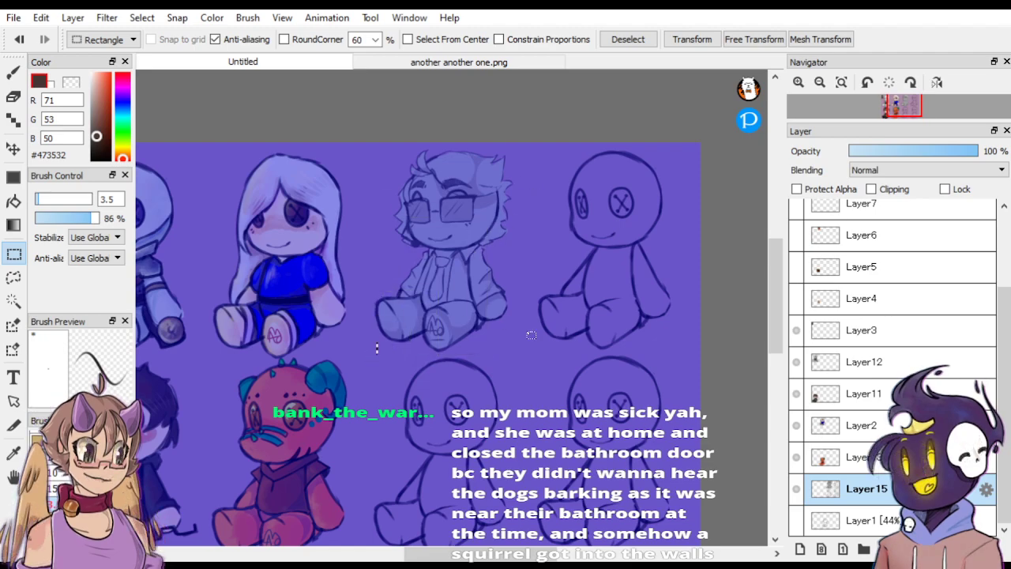
left_click_drag(518, 355, 382, 103)
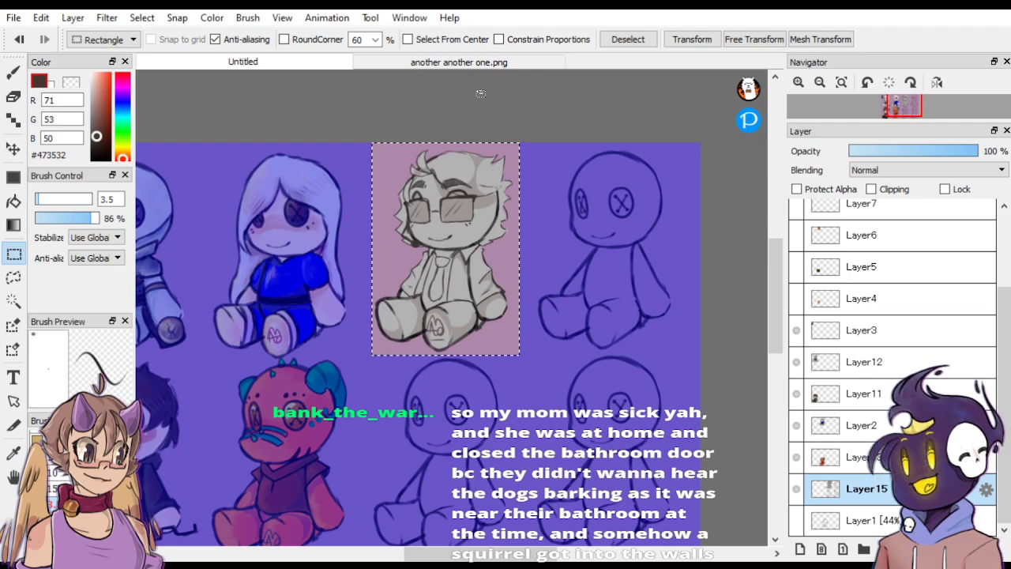
left_click(466, 61)
key("ctrl+v")
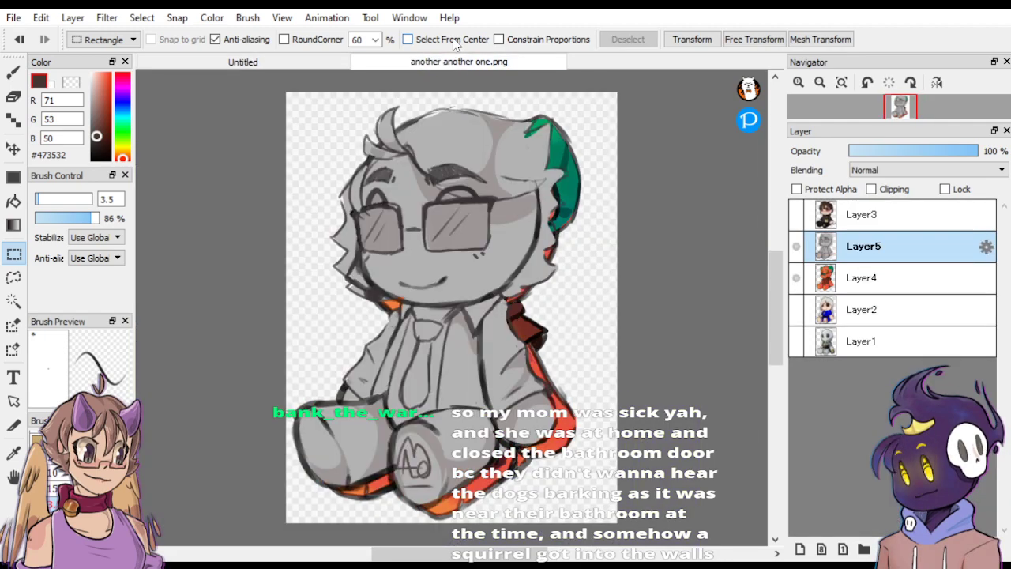
Move the pasted grey doll to the middle of the canvas and hide Layer4 beneath it.
left_click(13, 147)
left_click_drag(474, 273, 490, 286)
left_click(796, 277)
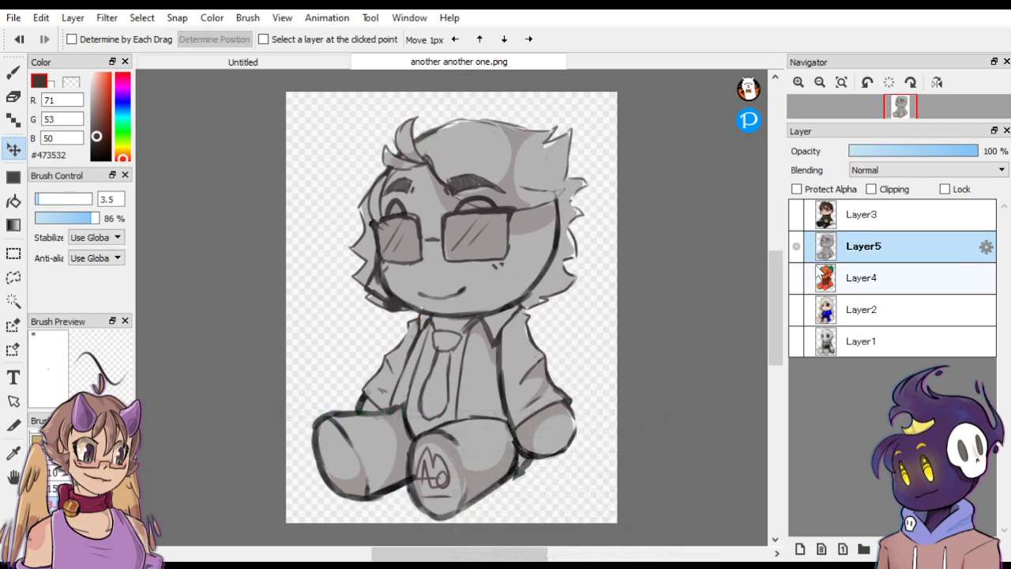
Add a new layer clipped to the grey doll's layer and ready the size 39 scatter brush in purple #592275.
left_click(799, 548)
left_click(870, 189)
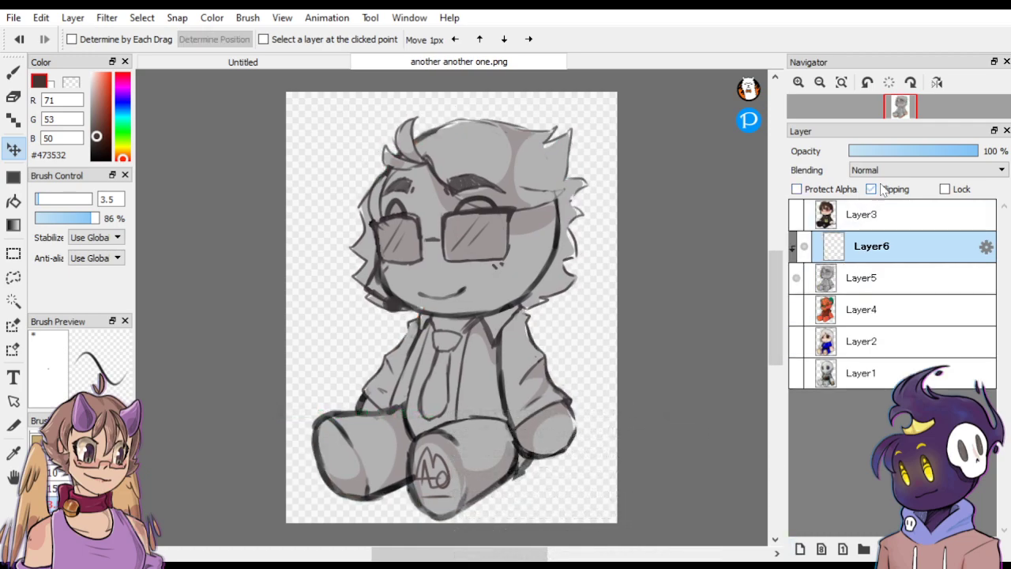
left_click(122, 91)
left_click(105, 120)
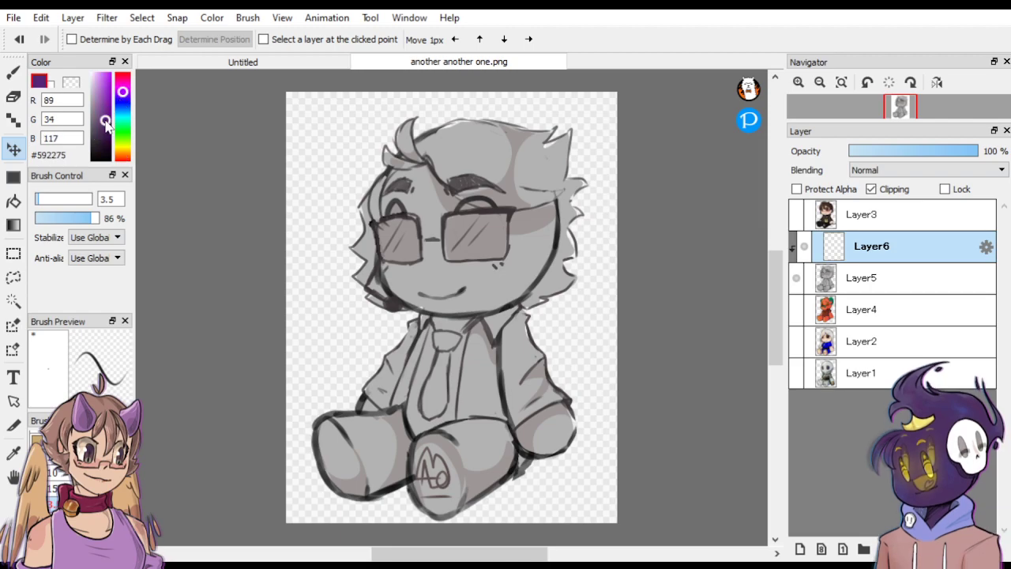
left_click(13, 72)
scroll(52, 474, "down", 2)
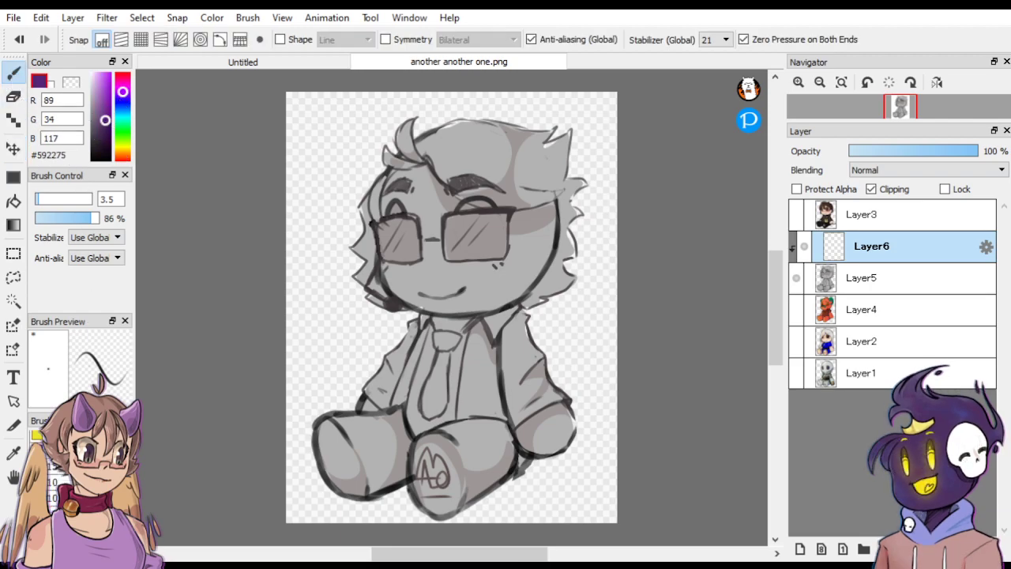
left_click(52, 454)
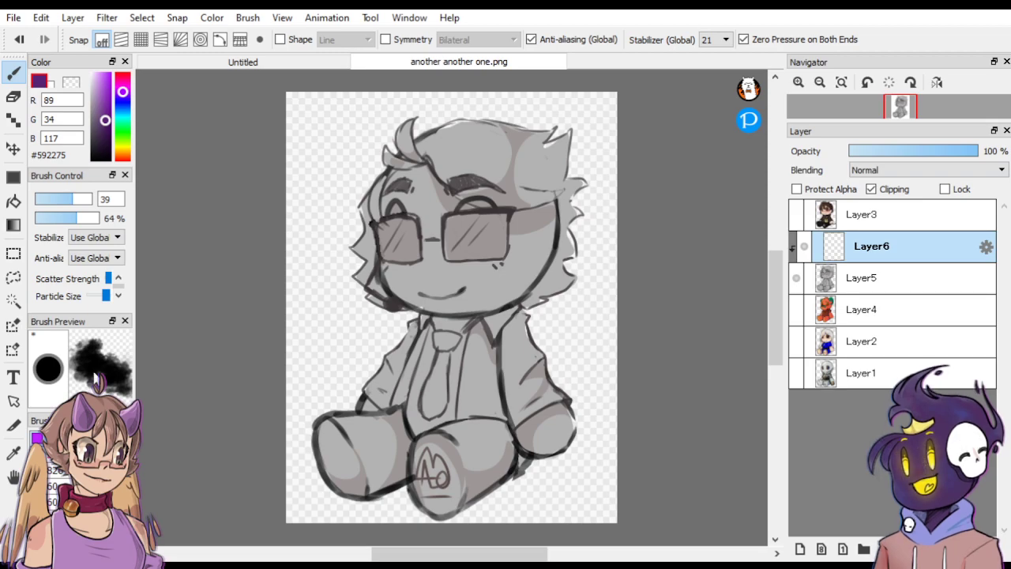
left_click(12, 70)
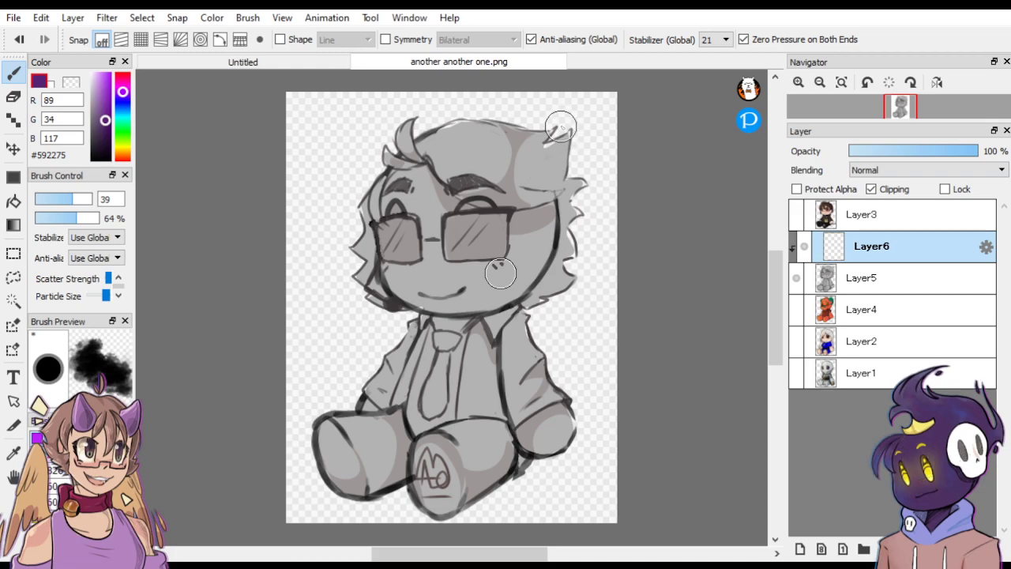
Paint purple shading over the doll's hair edges, right cheek, jacket, arm and legs, plus a patch on each glasses lens.
mouse_move(563, 116)
left_mouse_down()
mouse_move(559, 172)
mouse_move(549, 125)
mouse_move(575, 194)
mouse_move(562, 198)
mouse_move(582, 234)
mouse_move(580, 263)
mouse_move(561, 285)
mouse_move(553, 231)
mouse_move(533, 267)
mouse_move(539, 239)
mouse_move(536, 274)
mouse_move(503, 302)
left_mouse_up()
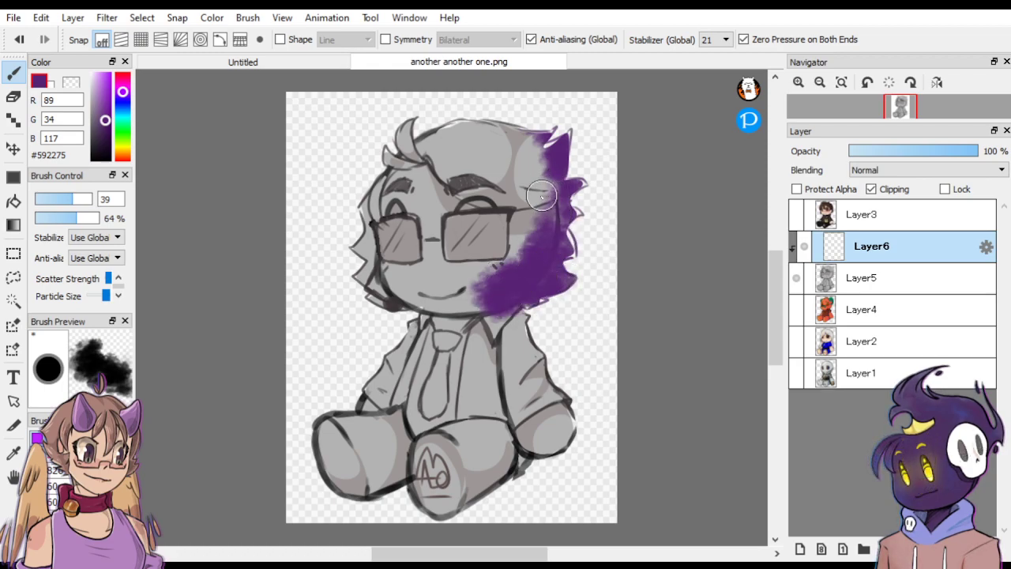
mouse_move(541, 196)
left_mouse_down()
mouse_move(497, 201)
mouse_move(540, 157)
mouse_move(545, 118)
mouse_move(487, 176)
left_mouse_up()
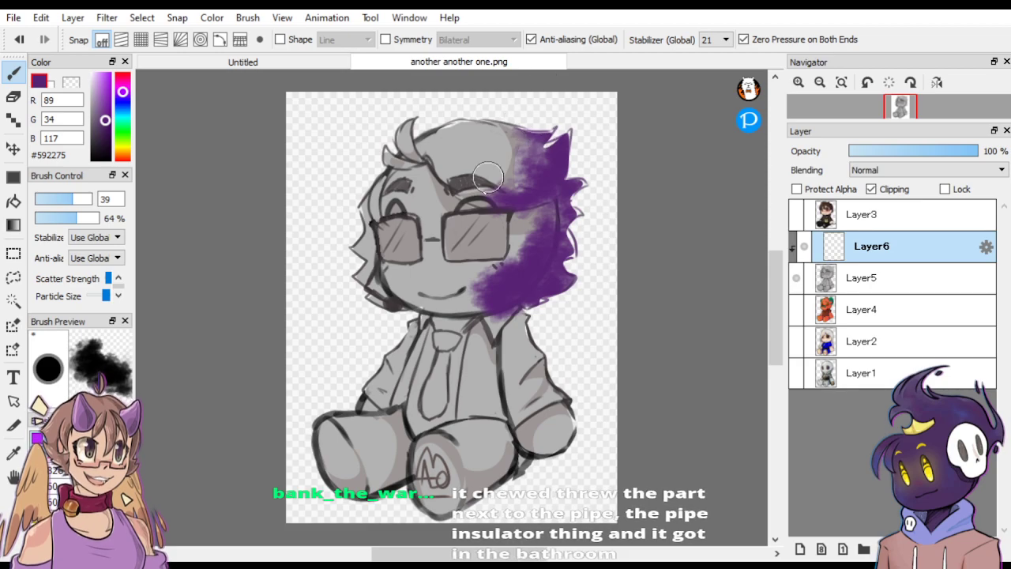
mouse_move(517, 315)
left_mouse_down()
mouse_move(558, 421)
mouse_move(526, 324)
mouse_move(573, 414)
mouse_move(567, 436)
mouse_move(546, 411)
mouse_move(577, 387)
left_mouse_up()
mouse_move(505, 327)
left_mouse_down()
mouse_move(507, 462)
mouse_move(467, 484)
mouse_move(499, 437)
mouse_move(482, 474)
left_mouse_up()
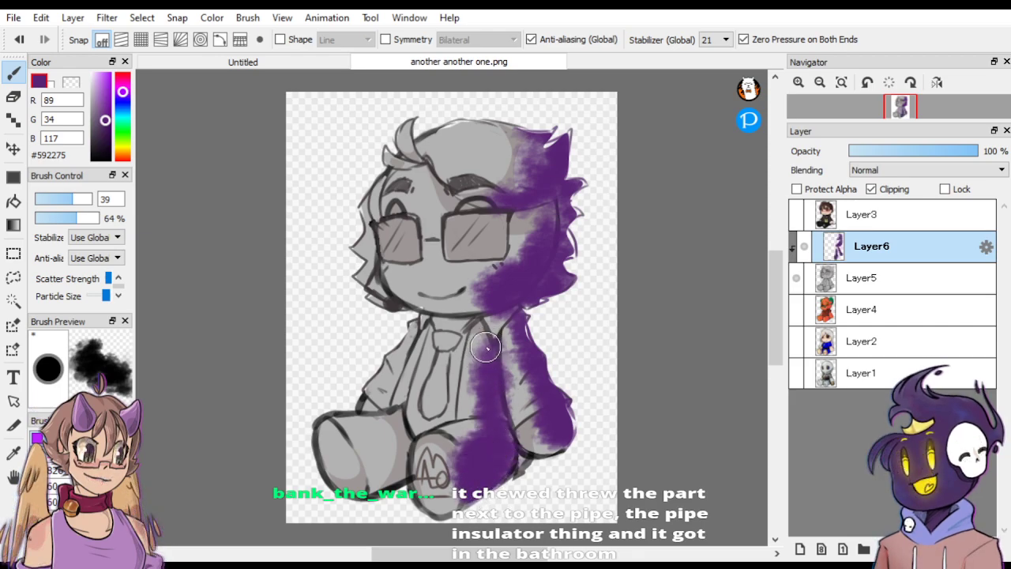
key("ctrl+z")
mouse_move(379, 459)
left_mouse_down()
mouse_move(371, 462)
mouse_move(395, 462)
mouse_move(375, 483)
left_mouse_up()
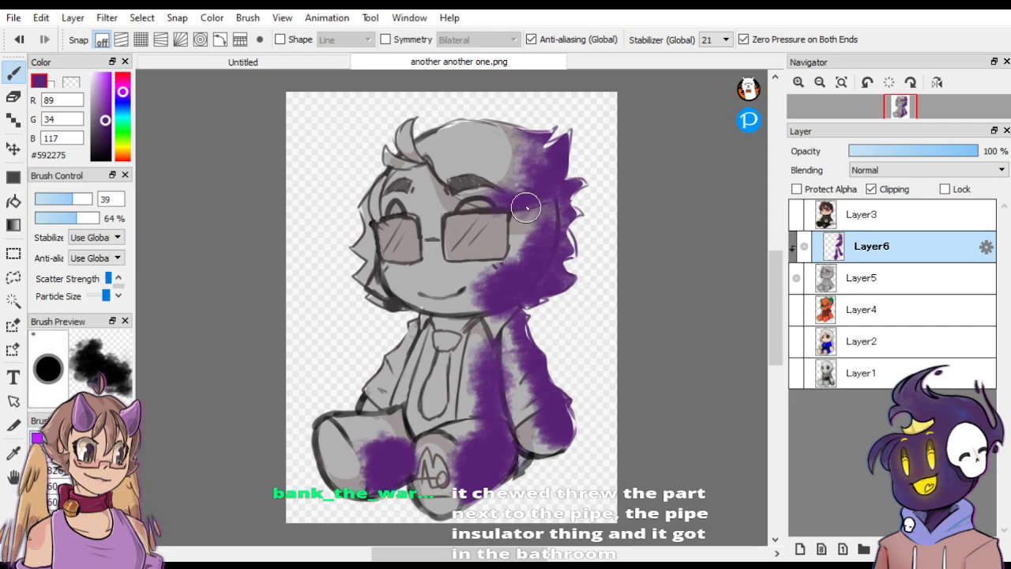
mouse_move(381, 188)
left_mouse_down()
mouse_move(377, 312)
mouse_move(365, 237)
left_mouse_up()
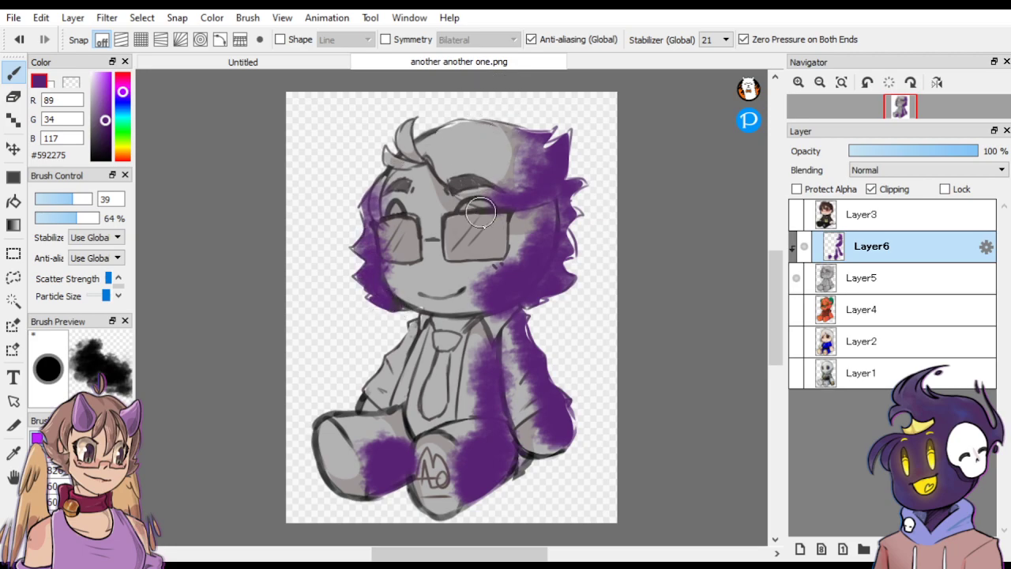
mouse_move(480, 212)
left_mouse_down()
mouse_move(495, 249)
mouse_move(477, 225)
left_mouse_up()
left_click_drag(410, 229, 414, 253)
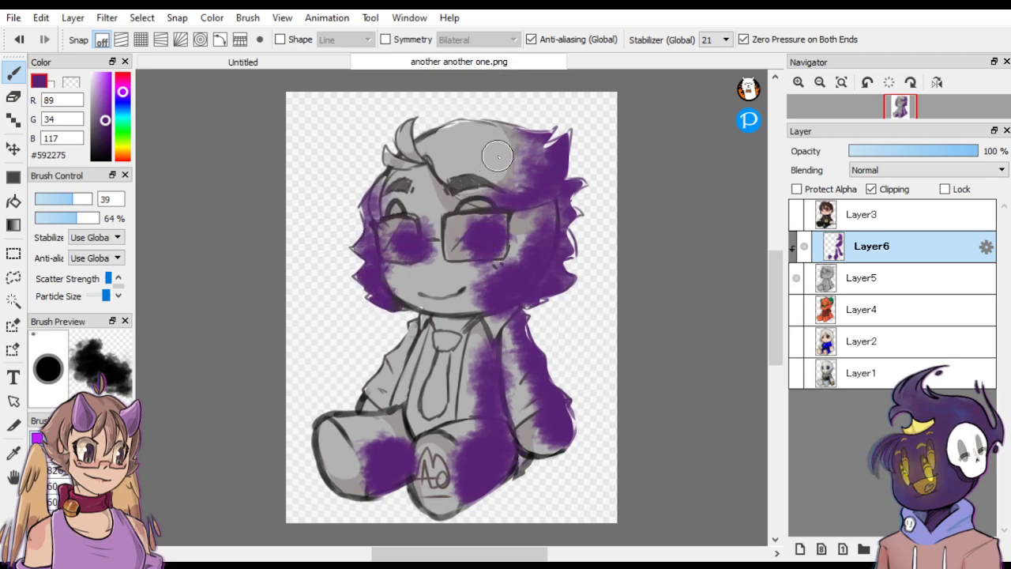
Paint pale yellow #E4E680 light over the front tuft, left hair, left cheek and parts of both lenses.
left_click(123, 147)
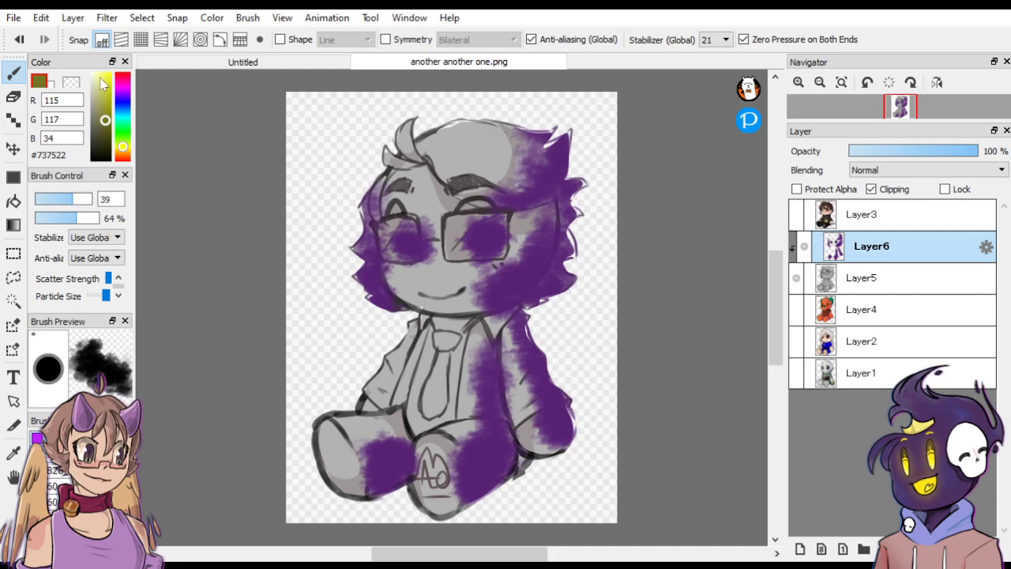
left_click(98, 77)
left_click(99, 81)
mouse_move(413, 134)
left_mouse_down()
mouse_move(348, 250)
mouse_move(353, 241)
mouse_move(362, 284)
left_mouse_up()
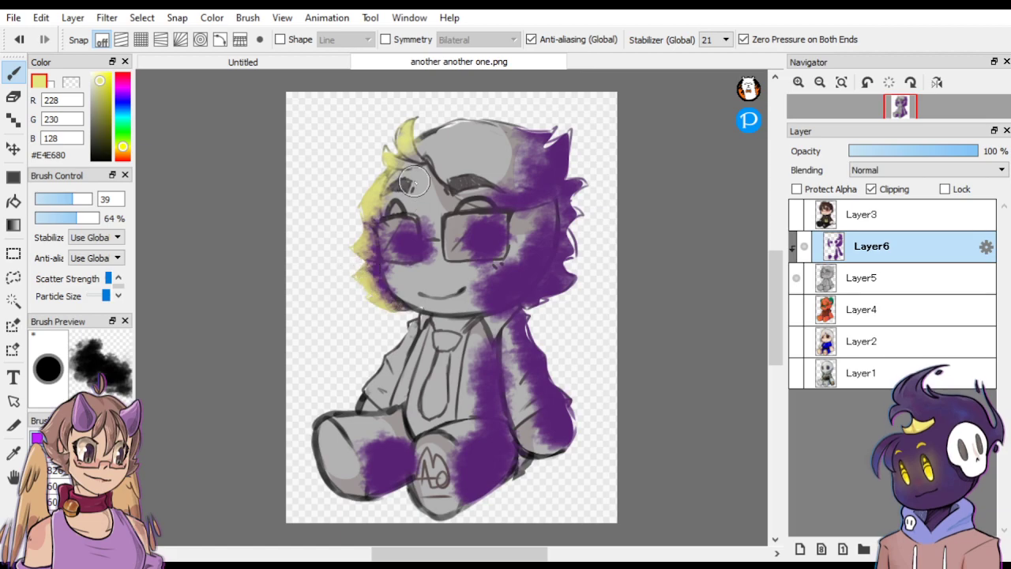
left_click_drag(410, 161, 400, 230)
mouse_move(394, 269)
left_mouse_down()
mouse_move(420, 293)
mouse_move(388, 223)
mouse_move(398, 243)
mouse_move(406, 223)
mouse_move(471, 224)
mouse_move(457, 238)
mouse_move(474, 221)
left_mouse_up()
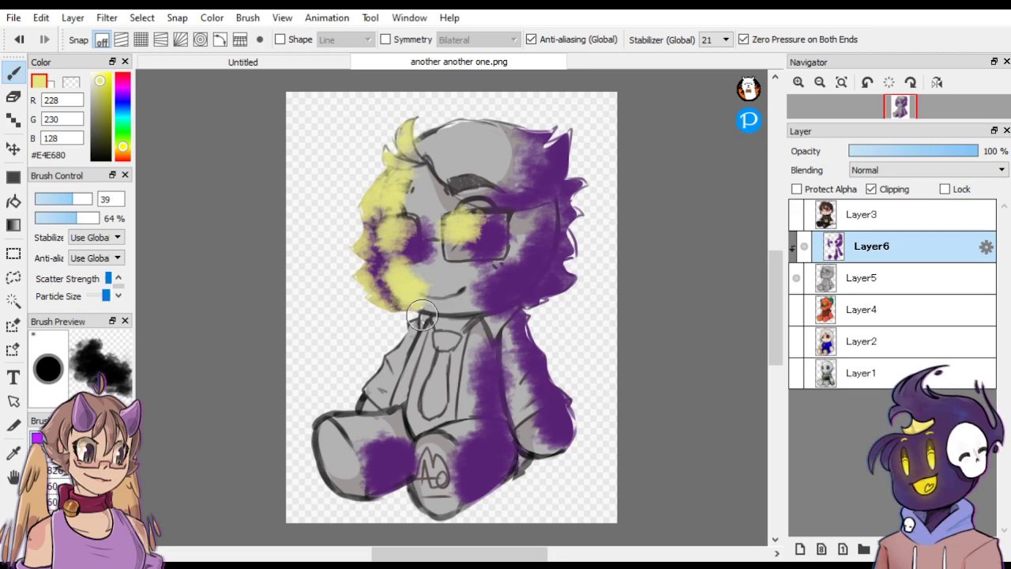
Extend the pale yellow light down the left sleeve, jacket, tie and outer leg, and across the crown and brow.
mouse_move(431, 315)
left_mouse_down()
mouse_move(354, 425)
mouse_move(406, 381)
mouse_move(430, 330)
mouse_move(405, 394)
mouse_move(418, 418)
left_mouse_up()
left_click_drag(339, 422, 379, 507)
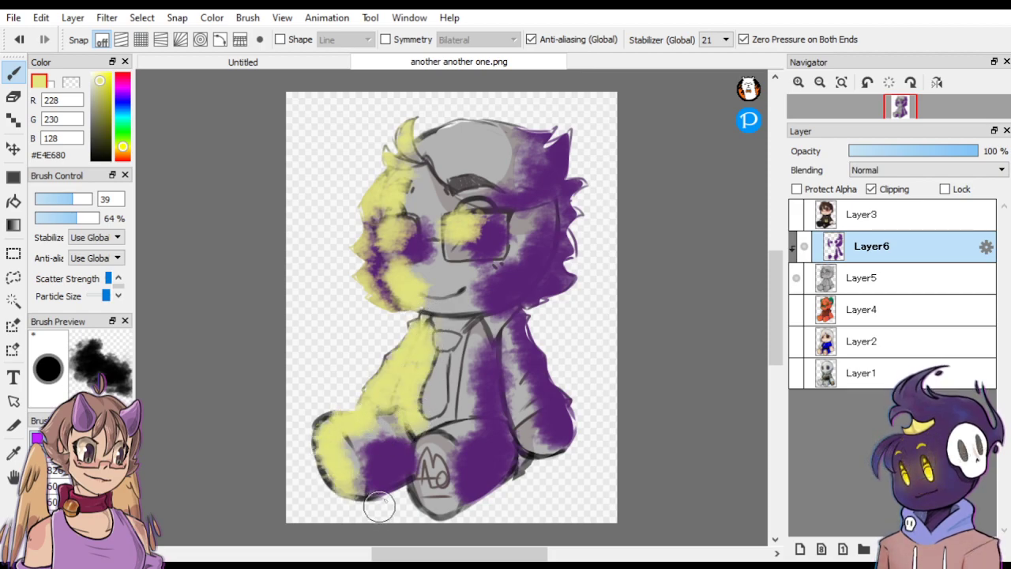
left_click_drag(430, 394, 449, 324)
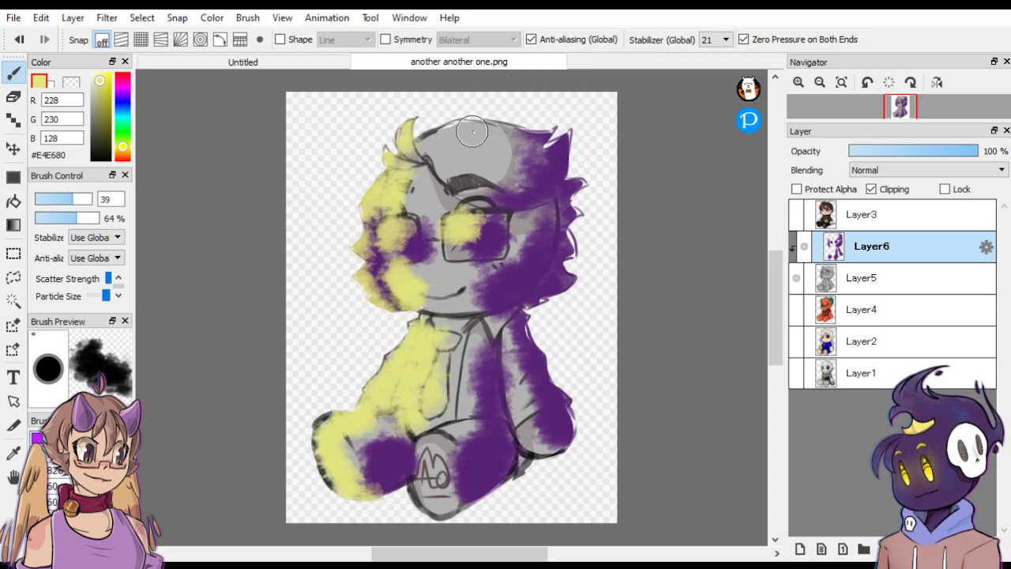
mouse_move(472, 132)
left_mouse_down()
mouse_move(472, 206)
mouse_move(450, 157)
mouse_move(450, 123)
mouse_move(514, 135)
left_mouse_up()
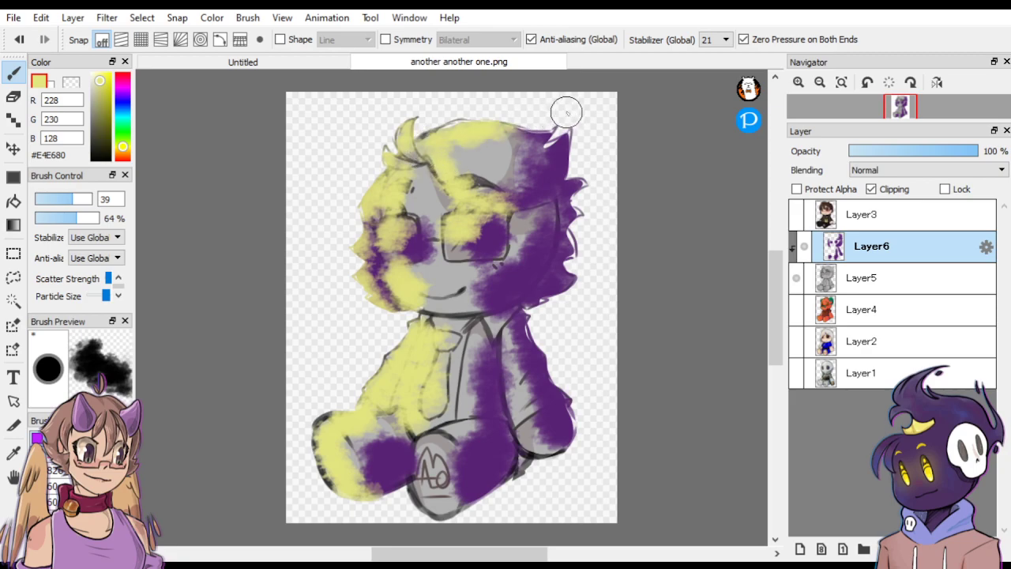
Paint red #D21F3A patches between the yellow and purple areas on the doll's hair, face, jacket, sleeve and legs.
left_click(123, 76)
left_click(108, 88)
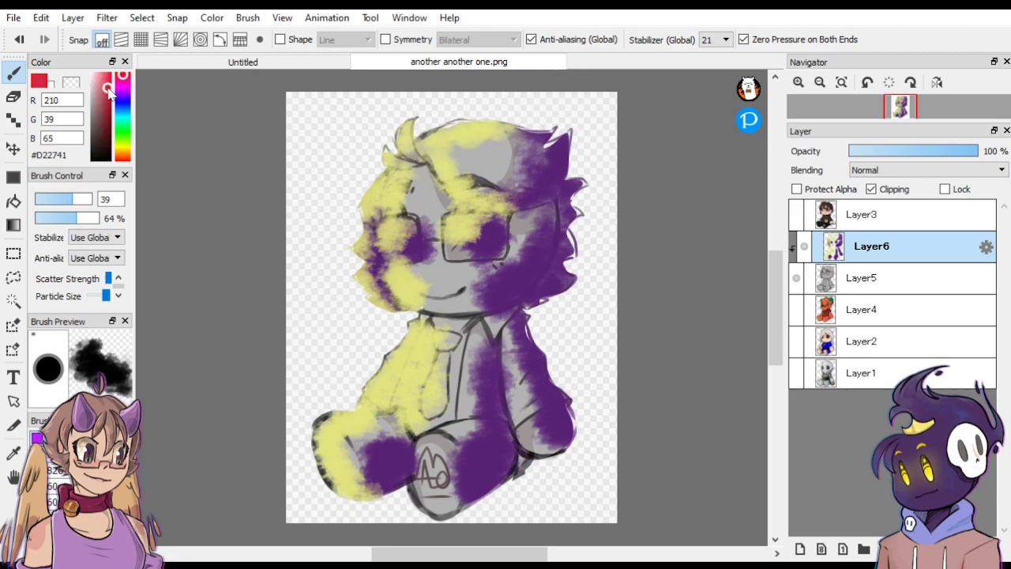
mouse_move(387, 207)
left_mouse_down()
mouse_move(379, 269)
mouse_move(395, 314)
left_mouse_up()
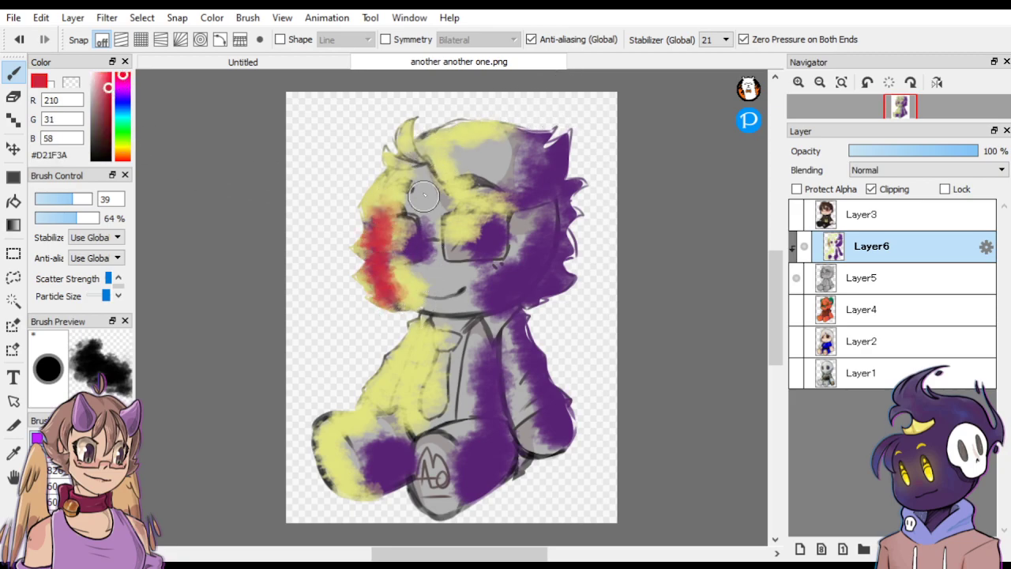
mouse_move(423, 158)
left_mouse_down()
mouse_move(408, 210)
mouse_move(426, 168)
left_mouse_up()
mouse_move(434, 231)
left_mouse_down()
mouse_move(436, 258)
mouse_move(394, 265)
mouse_move(516, 259)
mouse_move(559, 228)
mouse_move(517, 249)
mouse_move(533, 228)
mouse_move(523, 187)
mouse_move(514, 192)
mouse_move(517, 150)
mouse_move(499, 144)
mouse_move(507, 190)
mouse_move(466, 173)
mouse_move(516, 150)
mouse_move(509, 179)
mouse_move(541, 166)
left_mouse_up()
mouse_move(480, 341)
left_mouse_down()
mouse_move(466, 366)
mouse_move(465, 432)
mouse_move(443, 450)
mouse_move(447, 471)
mouse_move(508, 339)
mouse_move(540, 441)
left_mouse_up()
mouse_move(383, 430)
left_mouse_down()
mouse_move(368, 435)
mouse_move(361, 474)
mouse_move(390, 409)
left_mouse_up()
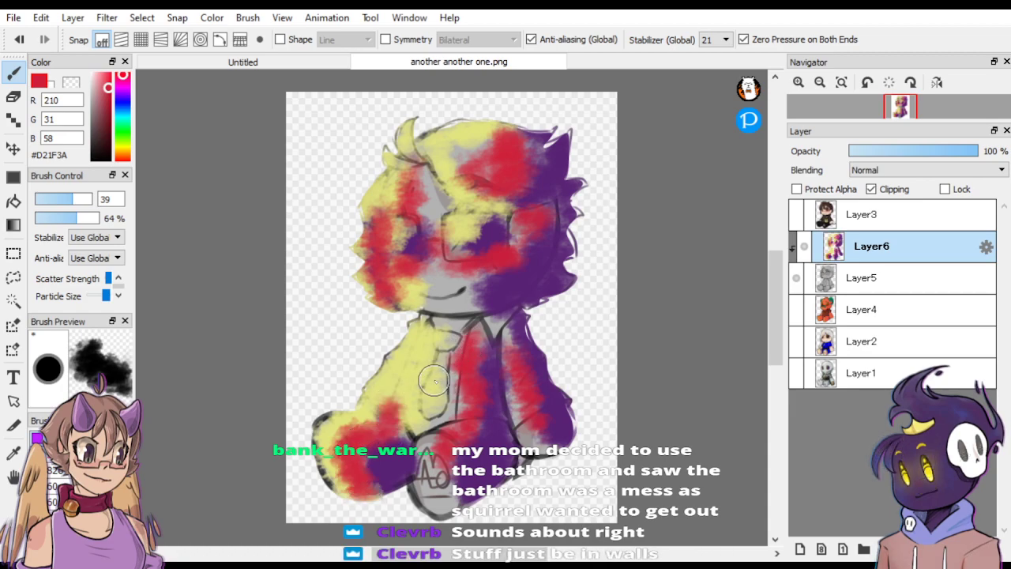
Set the colour layer's blending to Overlay and its opacity to 26%, and merge it down into Layer5.
left_click(891, 173)
left_click(896, 219)
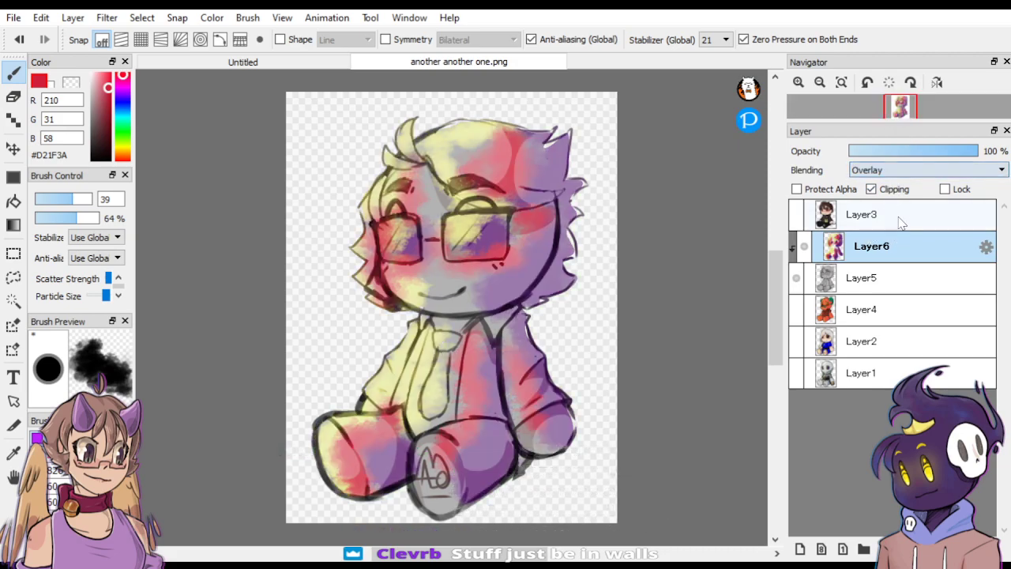
left_click(887, 150)
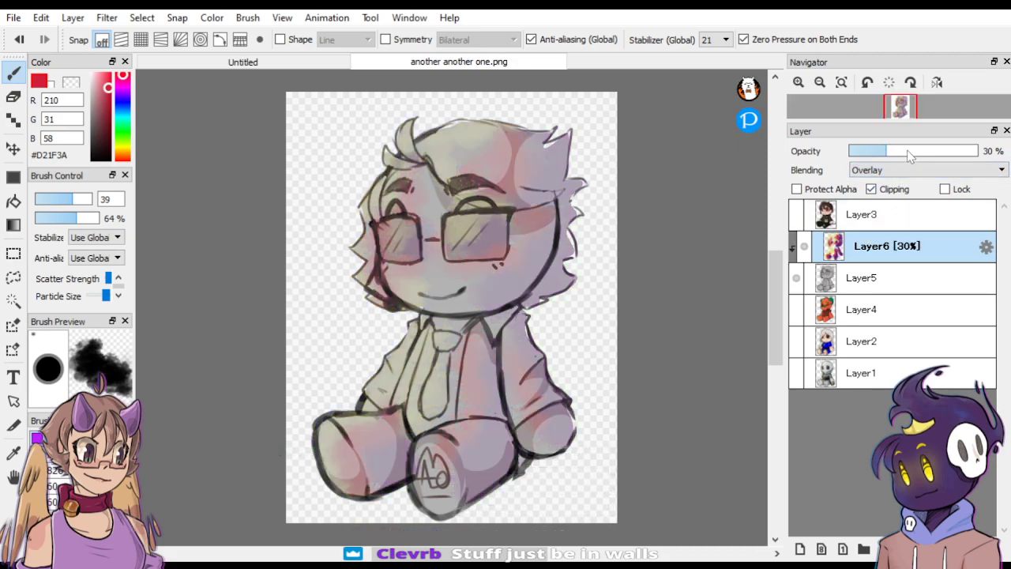
left_click_drag(910, 156, 889, 152)
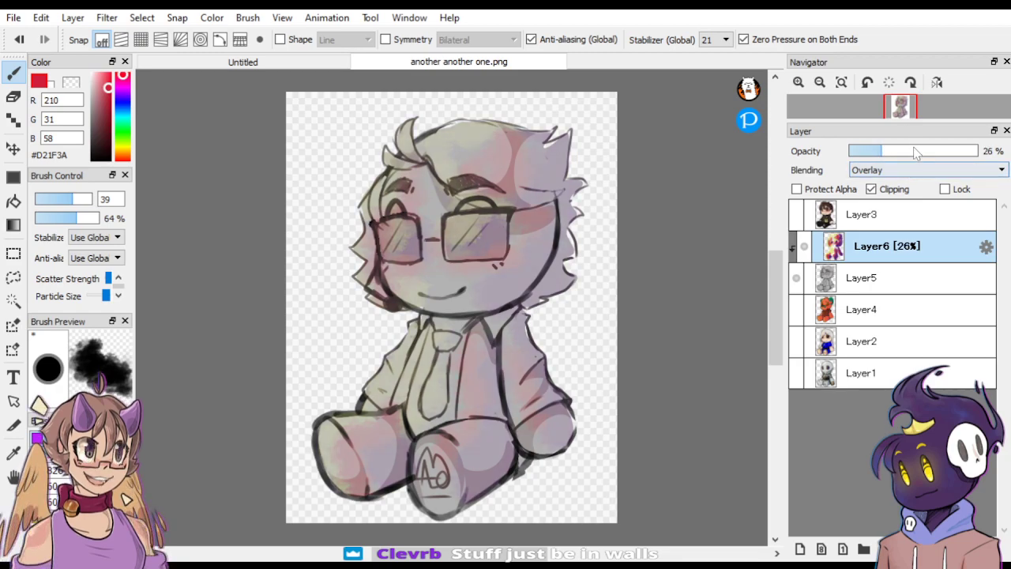
mouse_move(908, 111)
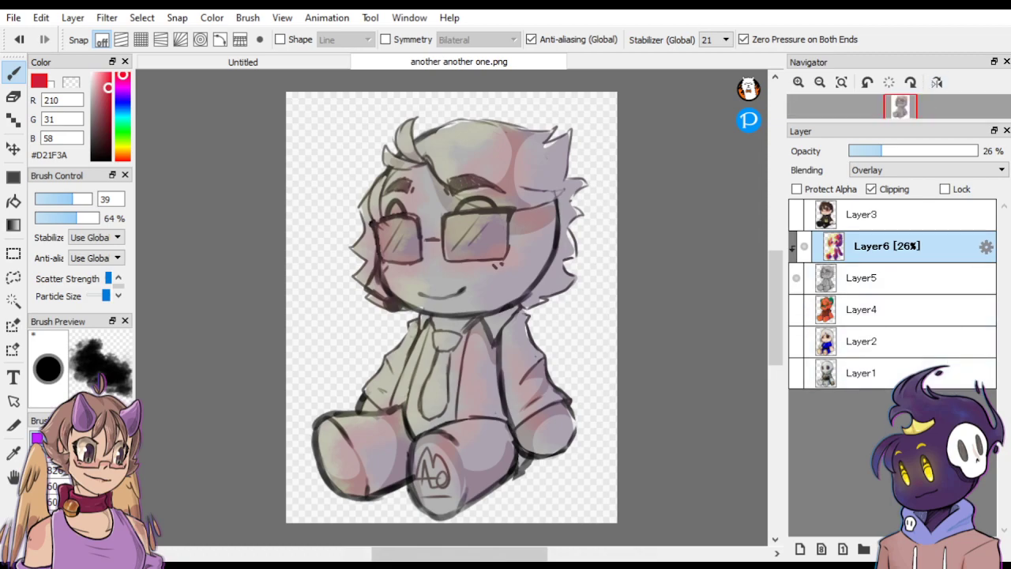
key("ctrl+e")
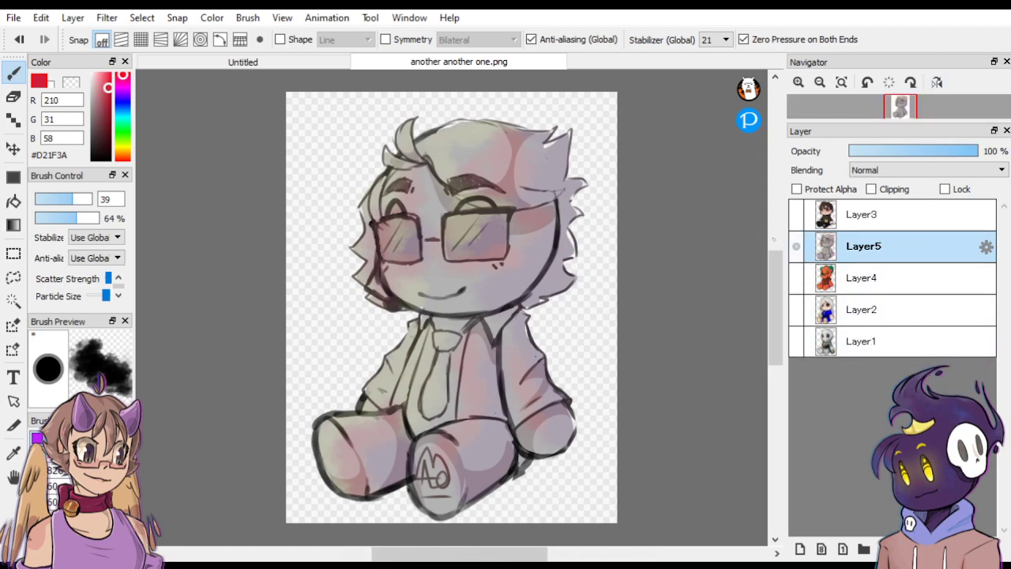
Switch to the Untitled canvas, clear the selection and position the tinted glasses doll on Layer14 in its upper-row spot.
left_click(346, 62)
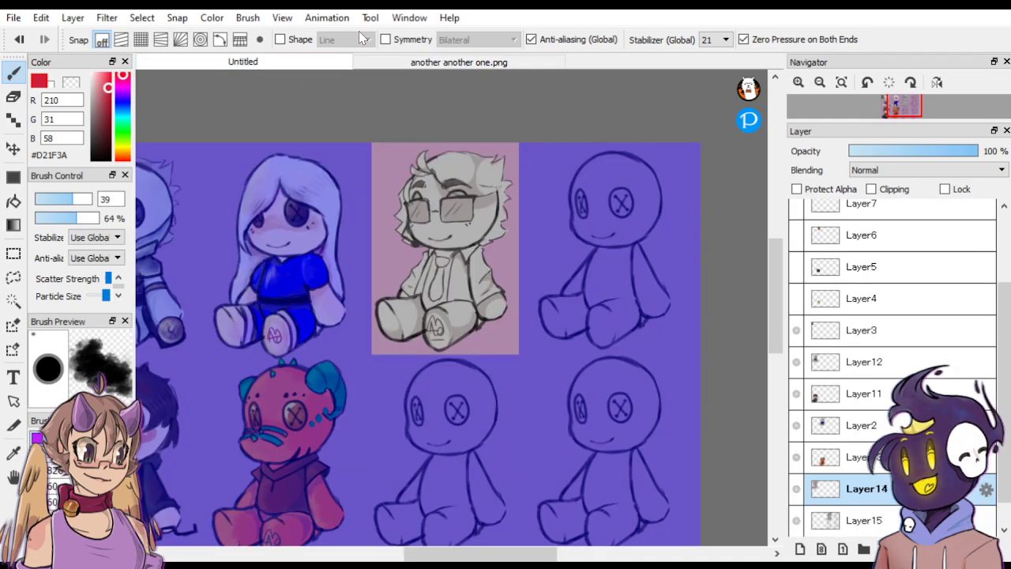
key("m")
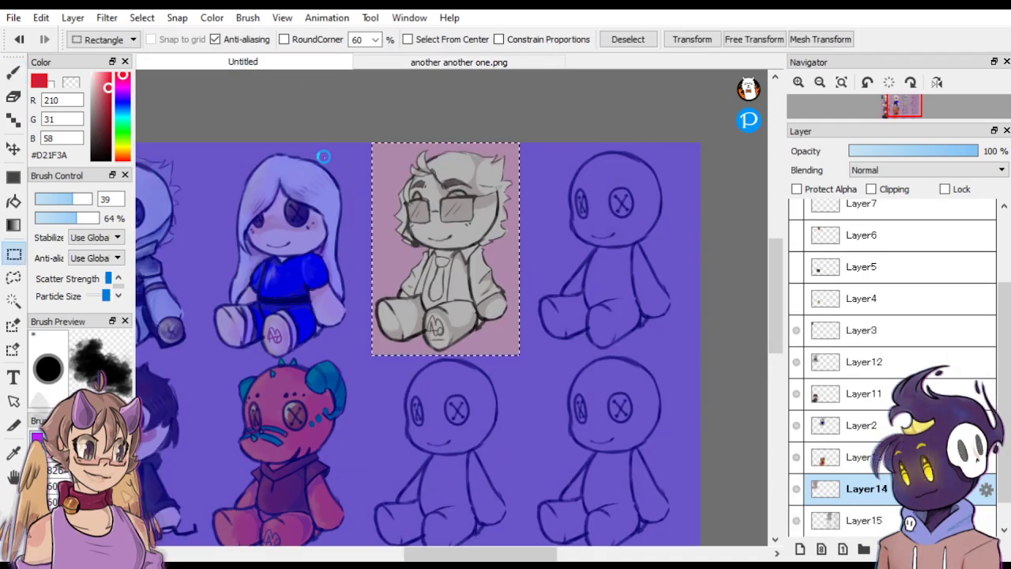
key("ctrl+d")
key("v")
left_click_drag(364, 172, 638, 207)
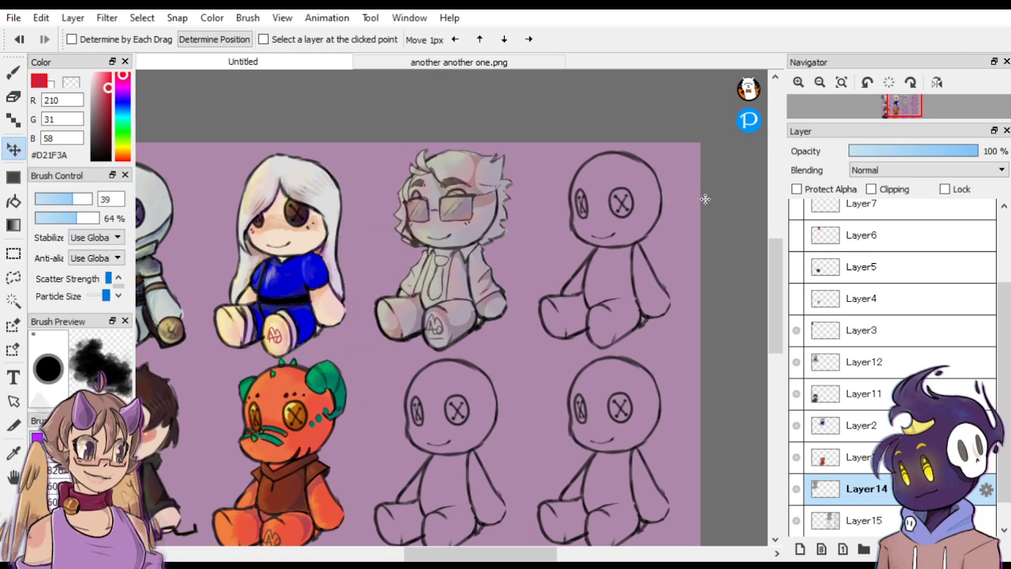
left_click_drag(697, 202, 698, 202)
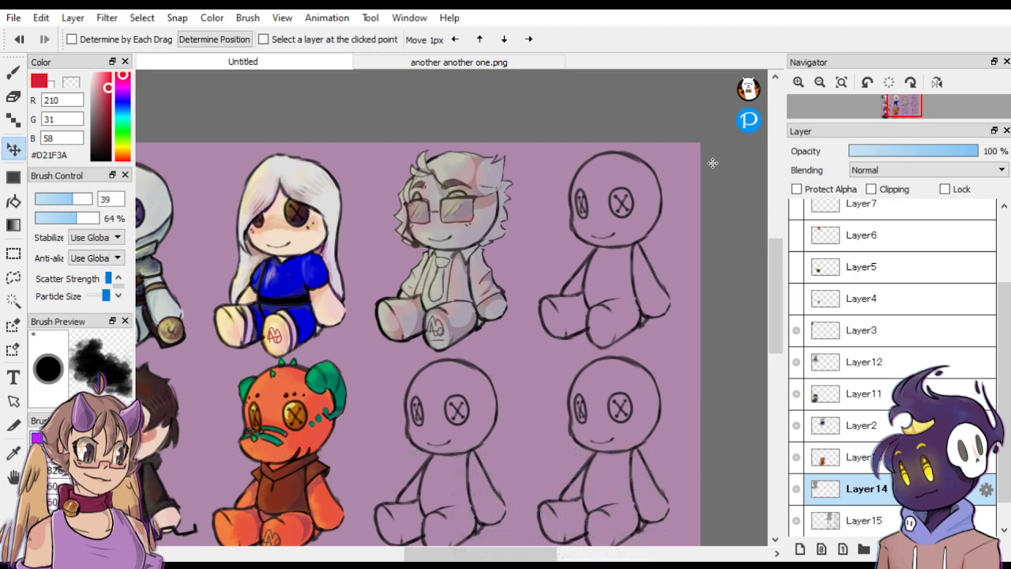
key("Return")
Show the Layer8 reference sketches beside the blank doll directly below the glasses doll.
key("ctrl+Down")
key("ctrl+Down")
key("ctrl+Up")
key("ctrl+Up")
key("ctrl+Up")
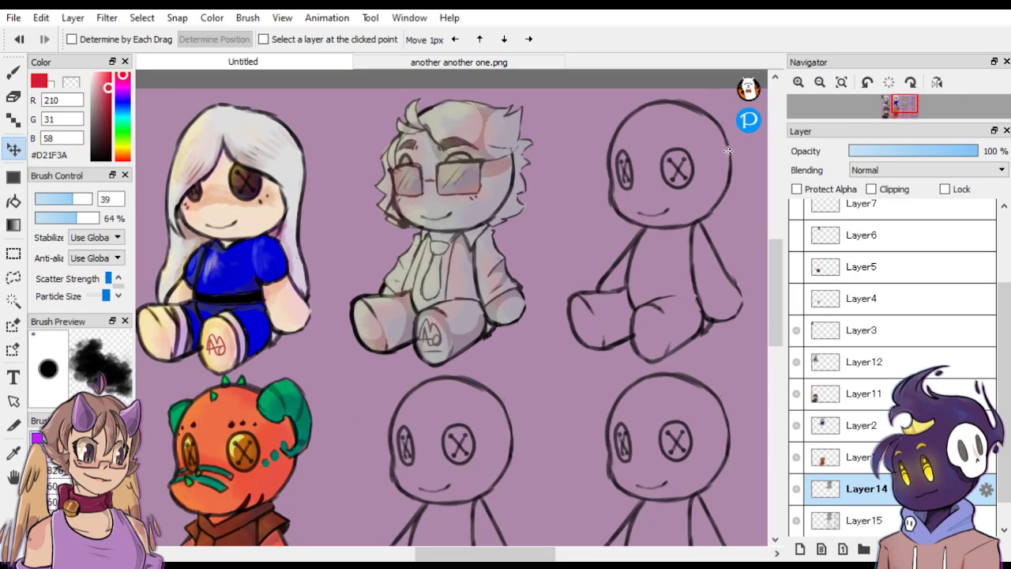
left_click_drag(776, 342, 775, 379)
key("ctrl+Up")
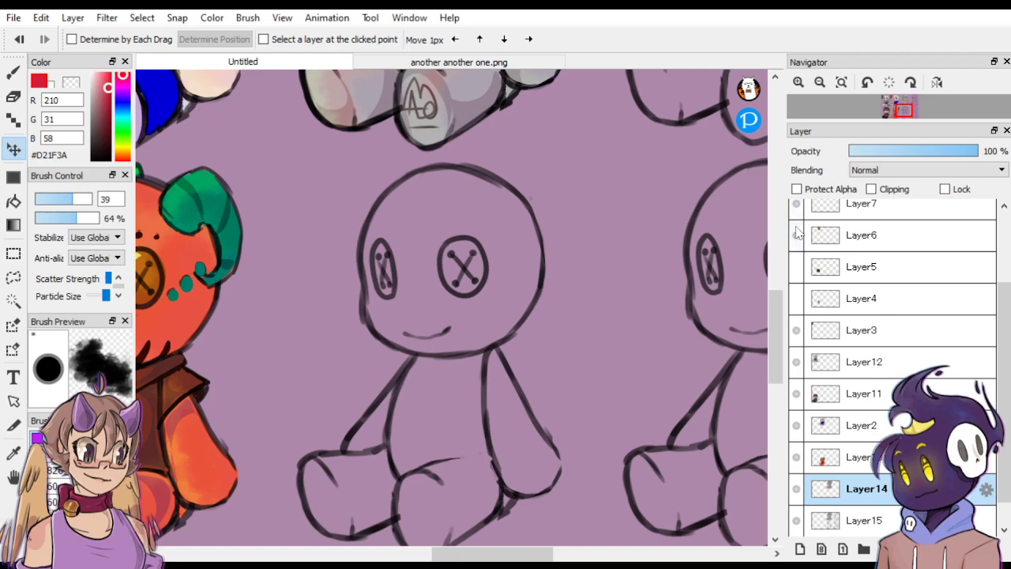
left_click_drag(1000, 355, 1001, 281)
left_click(795, 279)
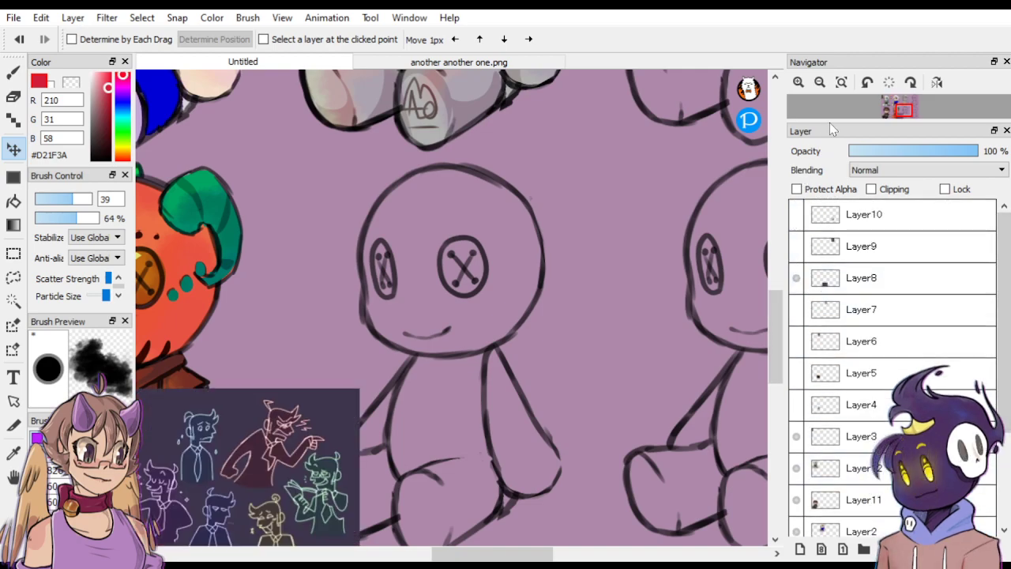
mouse_move(836, 104)
scroll(807, 109, "down", 1)
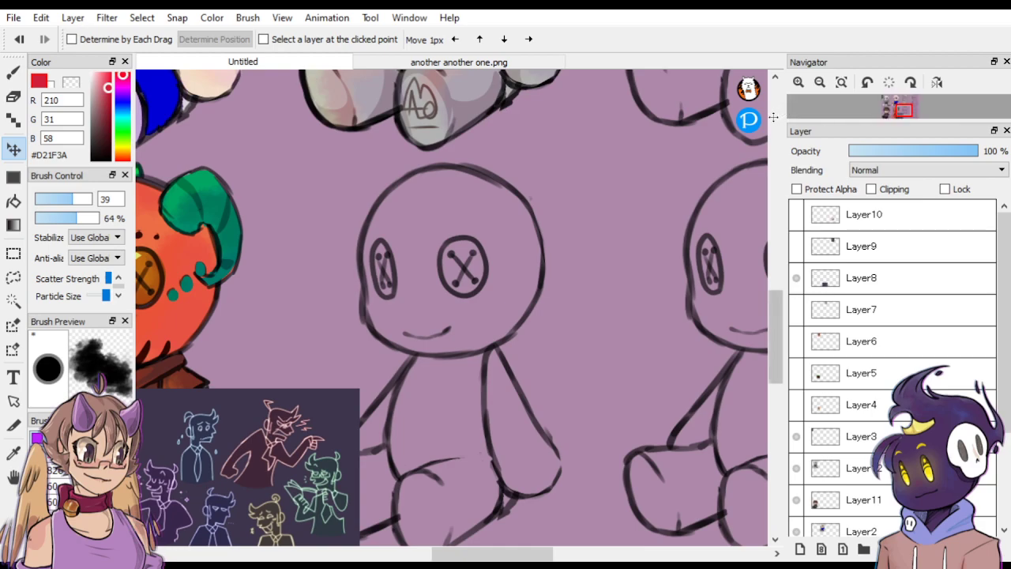
Sample dark purple #3A274C from the reference, hide Layer8 and add a new layer directly above Layer1 for fills.
right_click(174, 512)
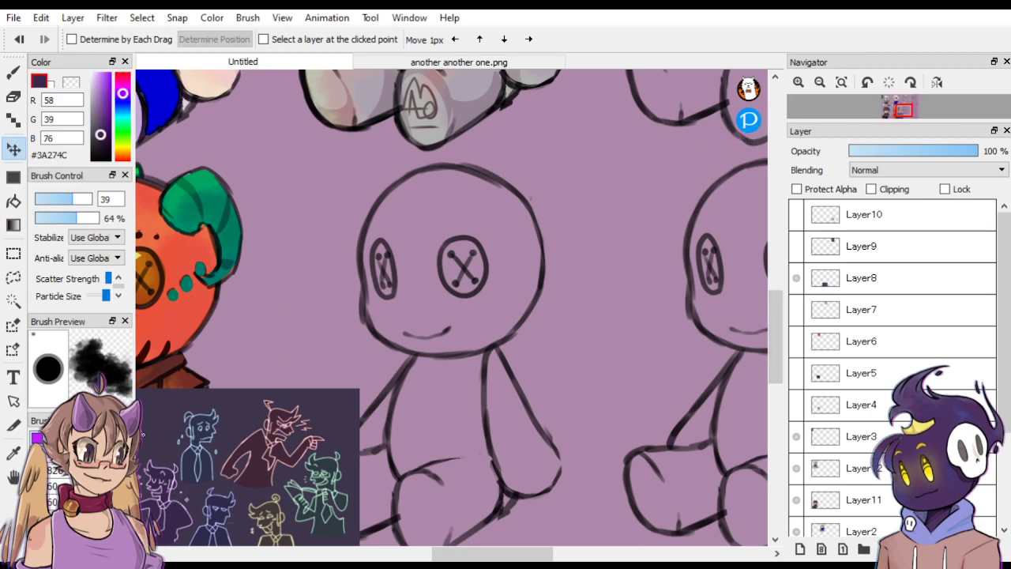
left_click(13, 202)
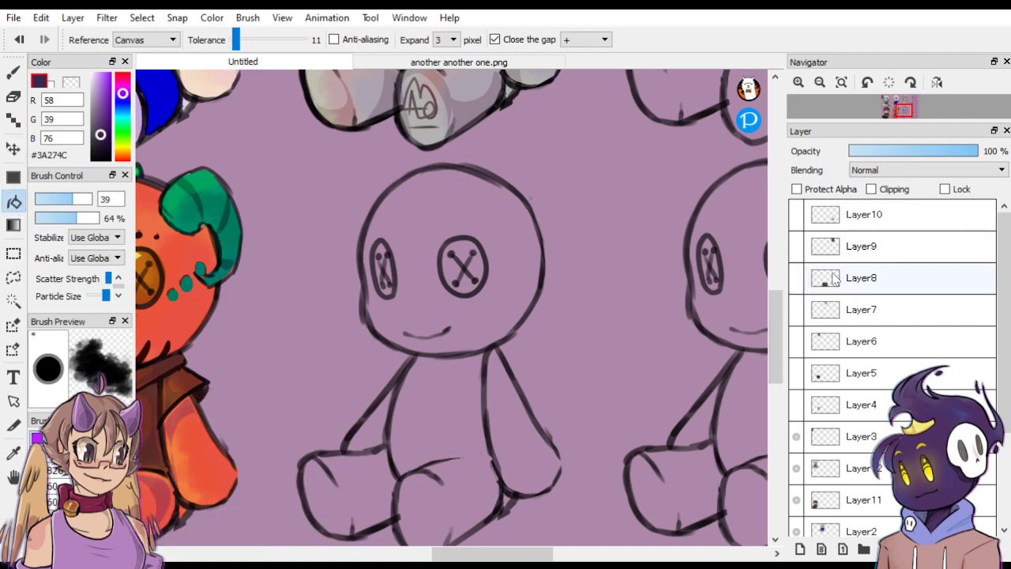
scroll(983, 309, "down", 2)
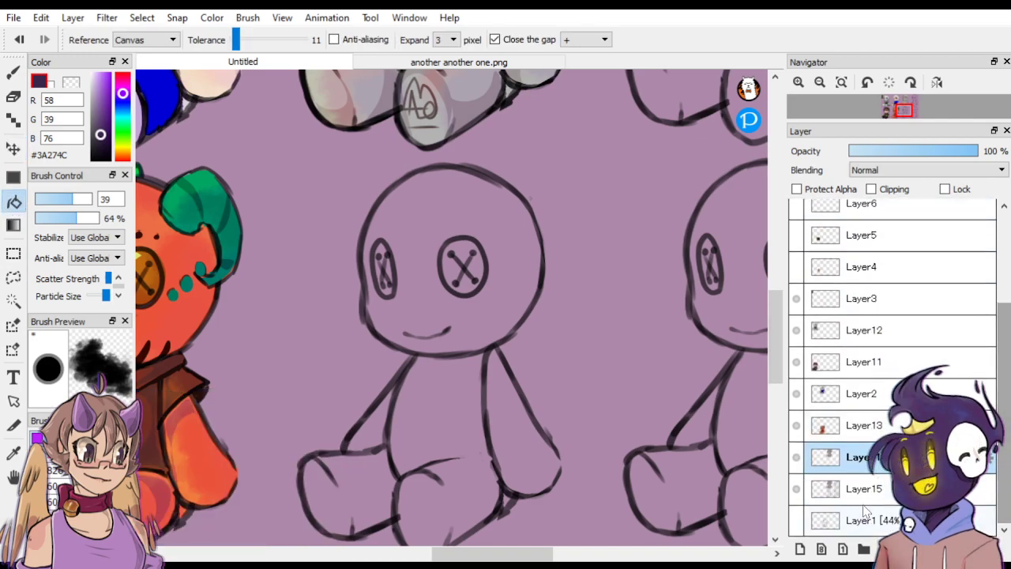
left_click(861, 520)
left_click(800, 548)
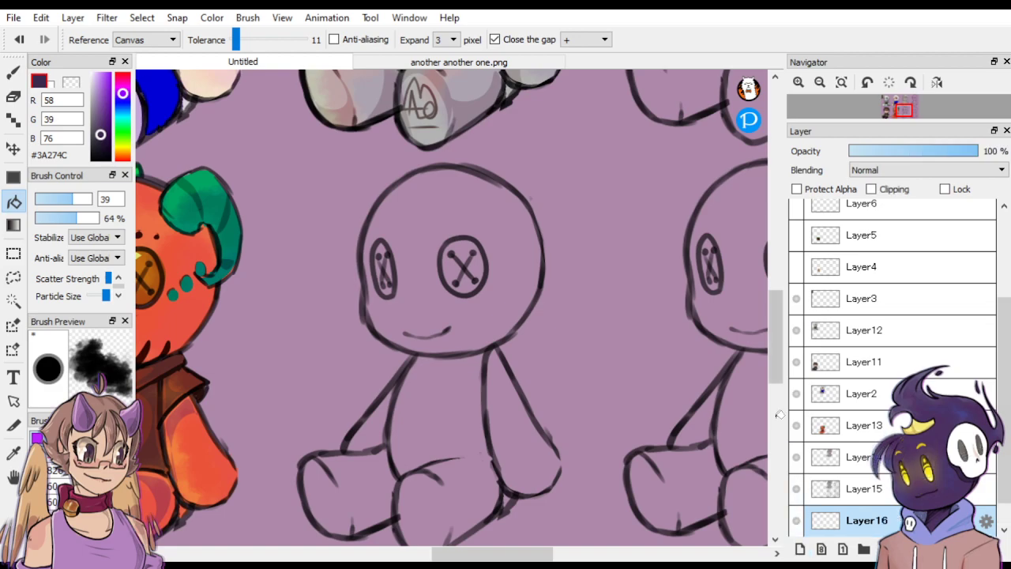
left_click(419, 233)
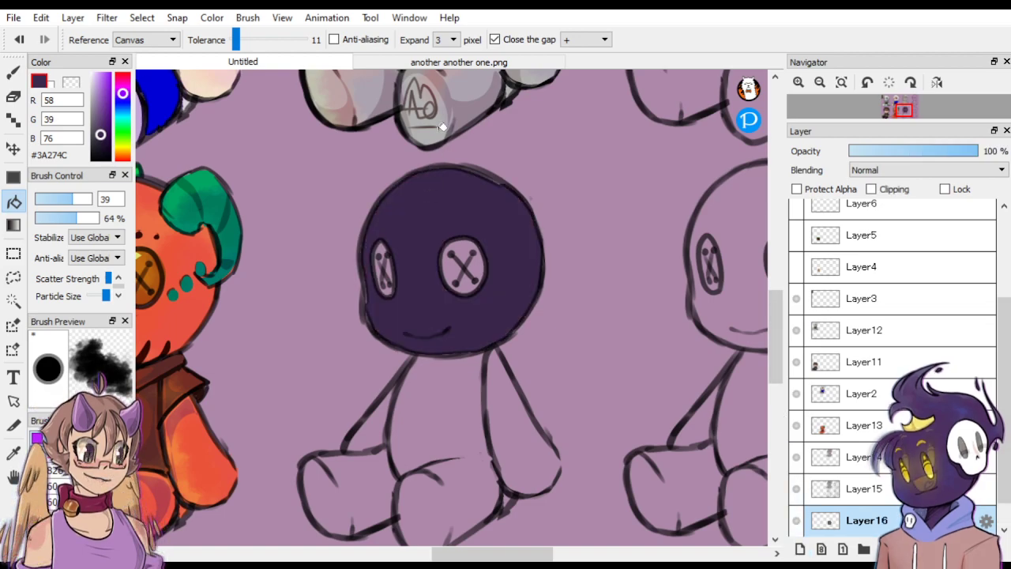
left_click(451, 388)
left_click(385, 437)
left_click(389, 440)
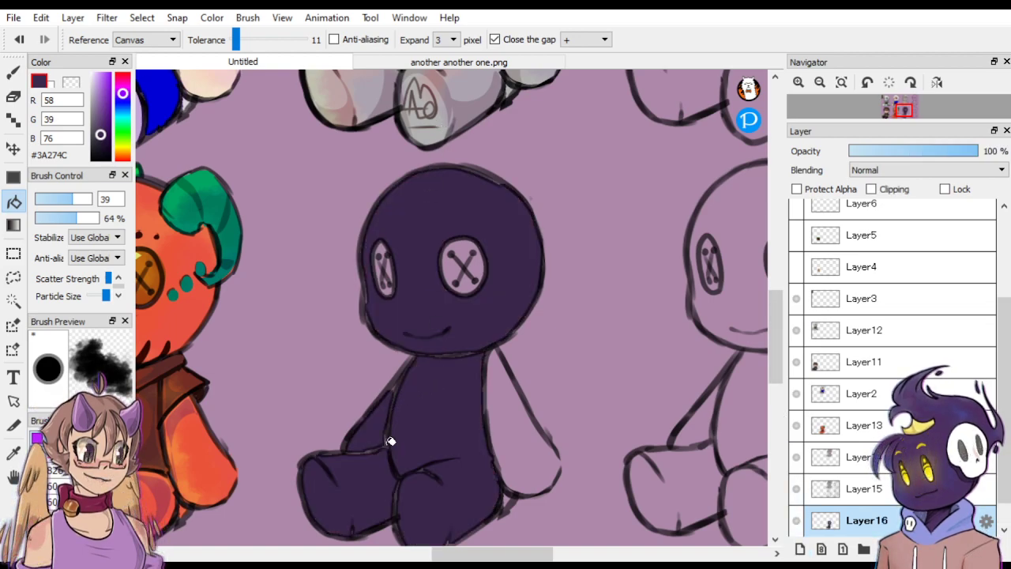
key("ctrl+z")
key("ctrl+z")
key("ctrl+z")
key("ctrl+z")
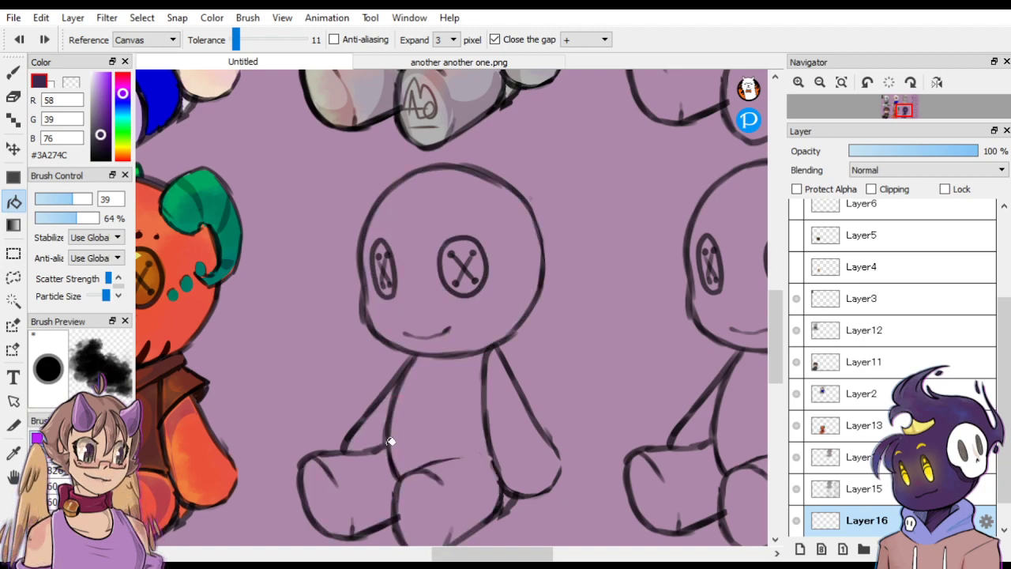
Set up a near-black #0E0D10 brush at size 3.5 and 86% opacity, and add a new layer above Layer15.
left_click(851, 491)
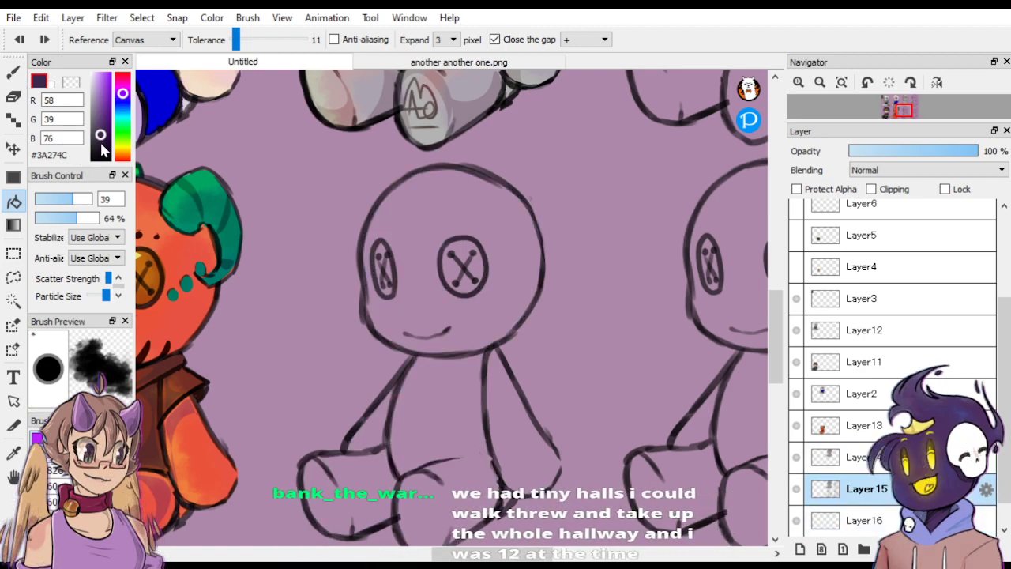
left_click(13, 73)
scroll(79, 481, "up", 3)
left_click(79, 509)
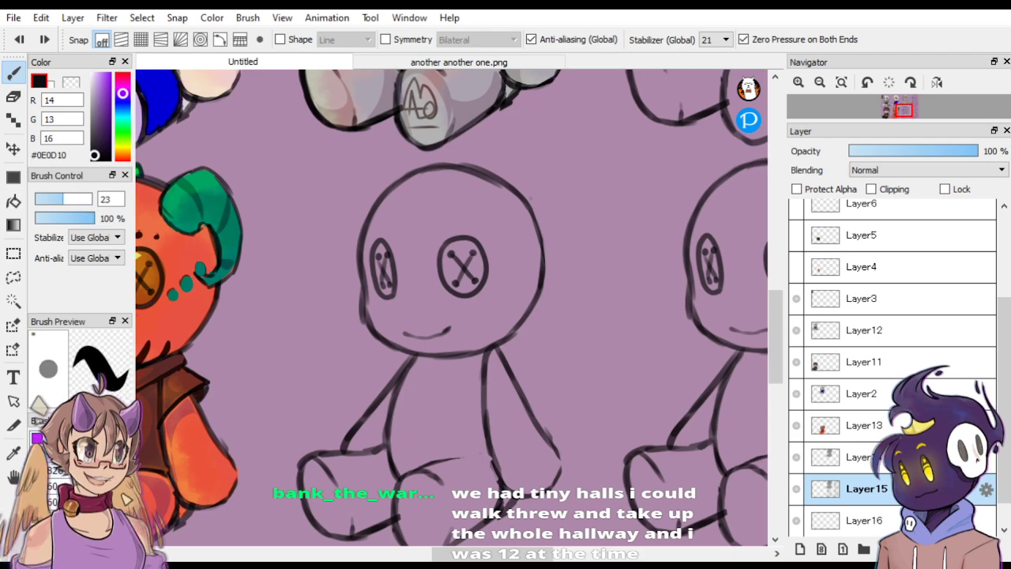
scroll(79, 482, "up", 3)
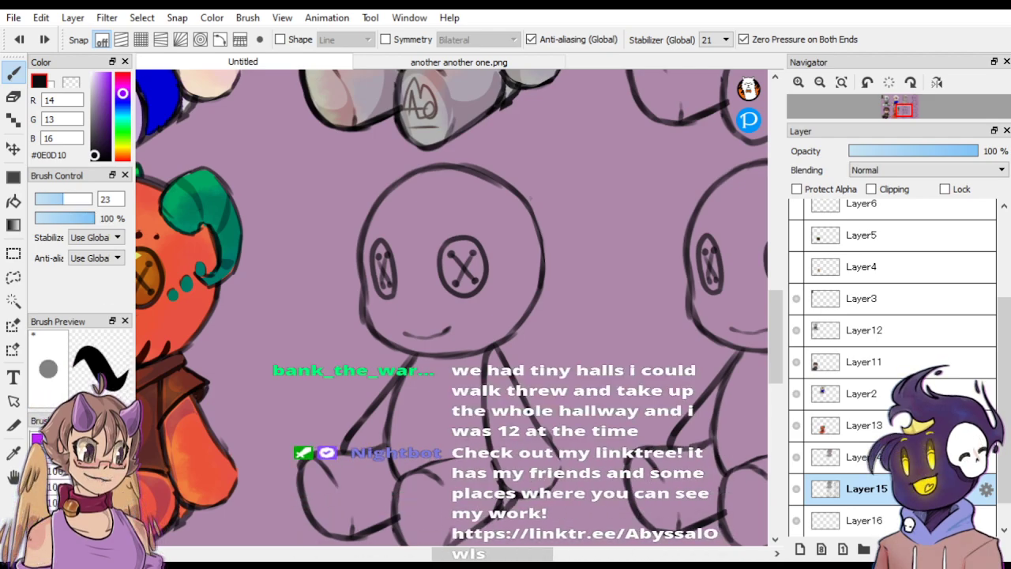
left_click(79, 499)
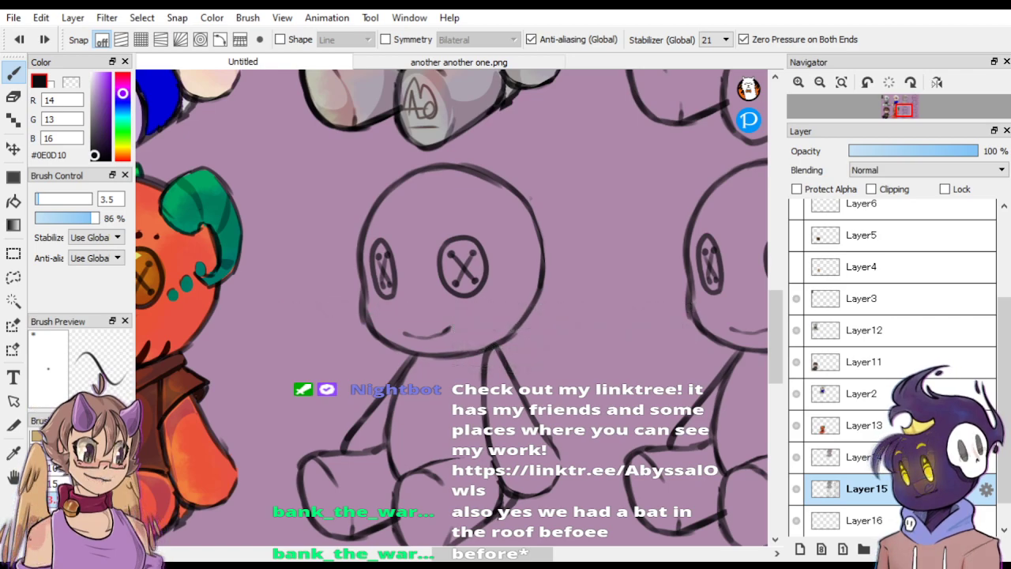
left_click(800, 548)
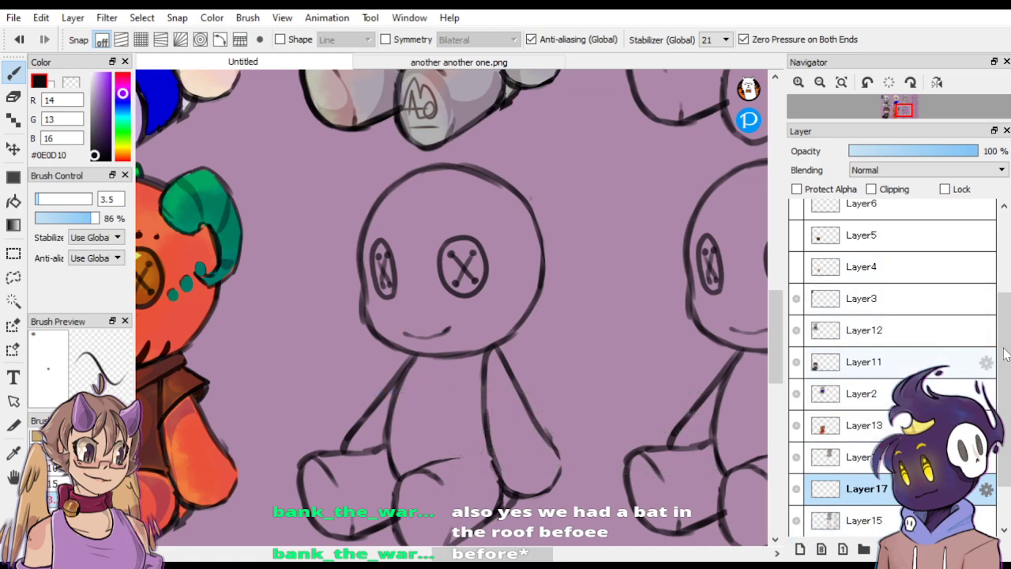
Show the Layer8 reference and draw two pointed tufts, a curved horn shape and an L-shaped ear line on the doll's head.
scroll(983, 359, "up", 3)
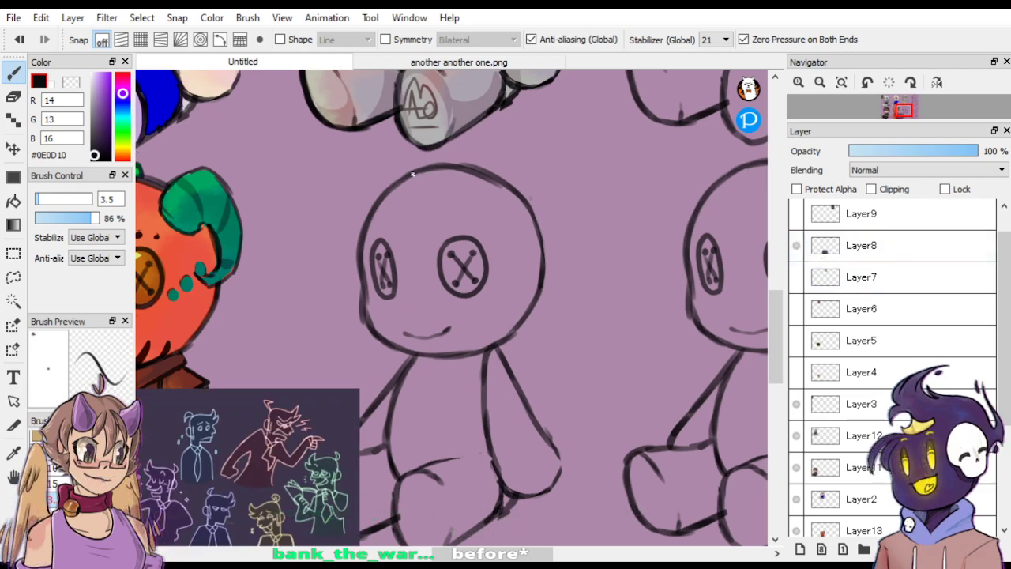
mouse_move(411, 172)
left_mouse_down()
mouse_move(387, 166)
mouse_move(365, 143)
mouse_move(359, 193)
mouse_move(383, 202)
mouse_move(360, 237)
left_mouse_up()
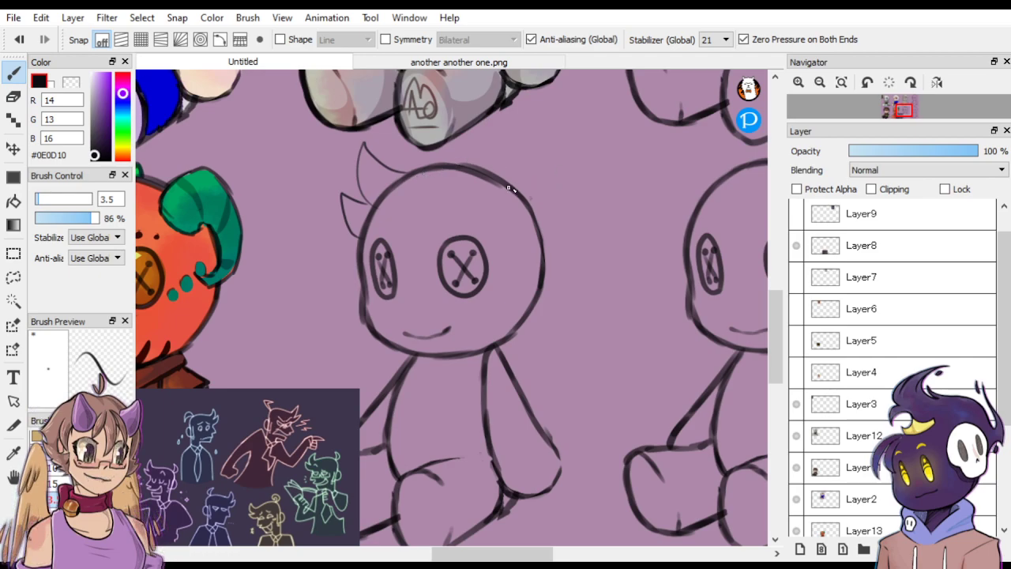
mouse_move(519, 134)
left_mouse_down()
mouse_move(559, 161)
mouse_move(552, 183)
left_mouse_up()
mouse_move(507, 247)
left_mouse_down()
mouse_move(508, 276)
mouse_move(526, 290)
left_mouse_up()
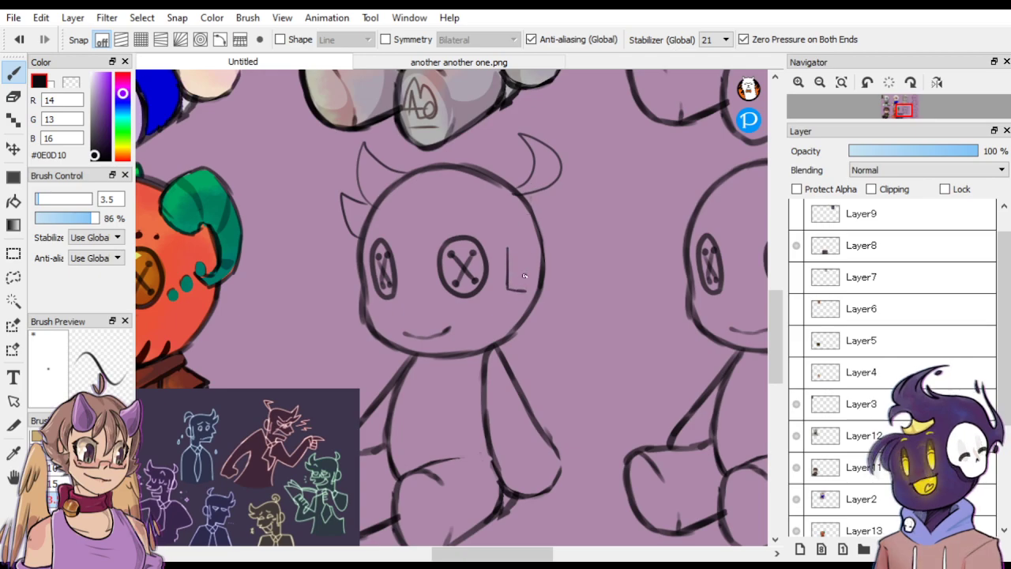
Erase the head outline on Layer15 where the tufts and horn shape meet it, using the transparent colour at size 16.
left_click(70, 81)
left_click(53, 199)
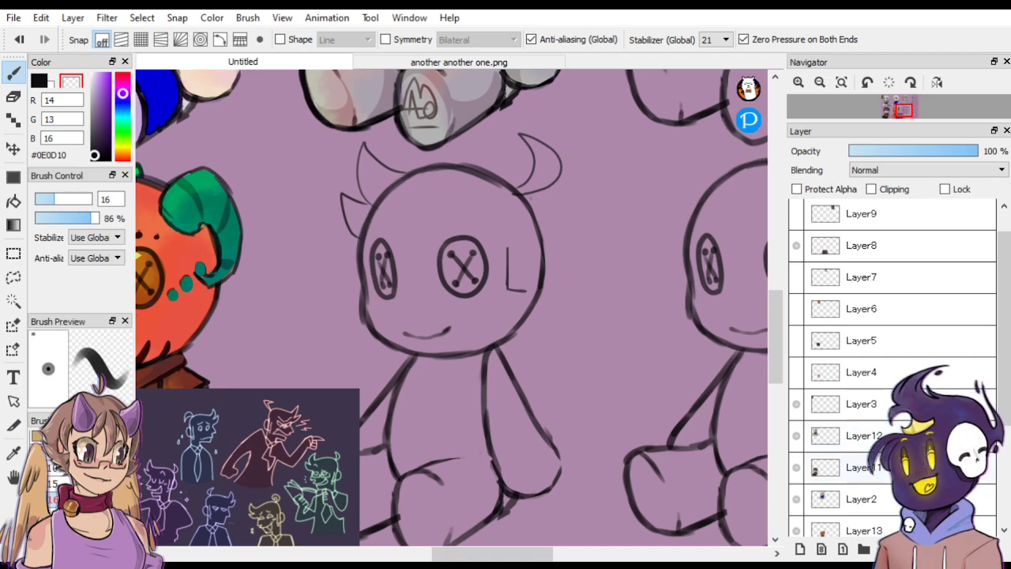
scroll(991, 363, "down", 5)
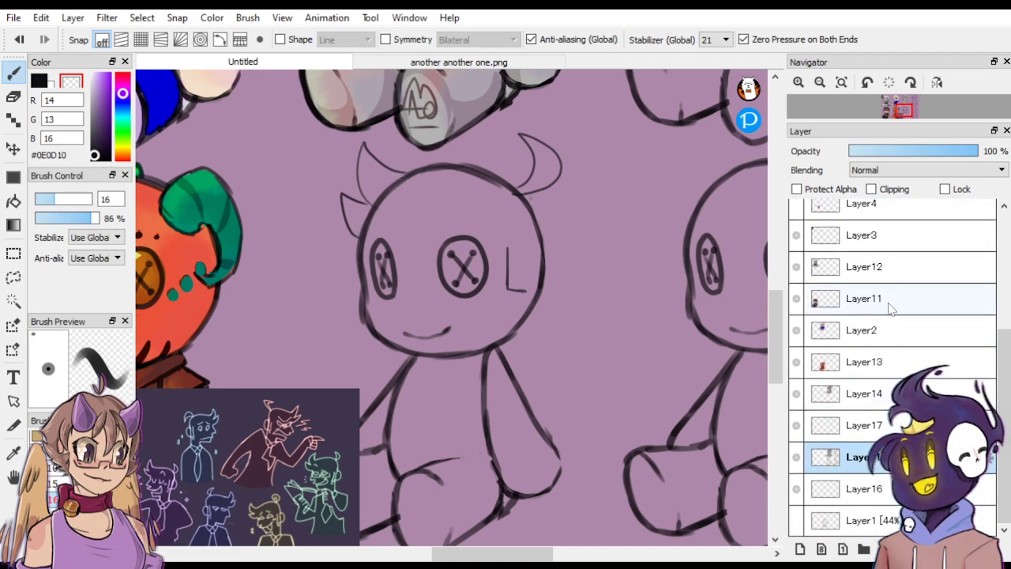
mouse_move(359, 230)
left_mouse_down()
mouse_move(397, 183)
mouse_move(482, 180)
left_mouse_up()
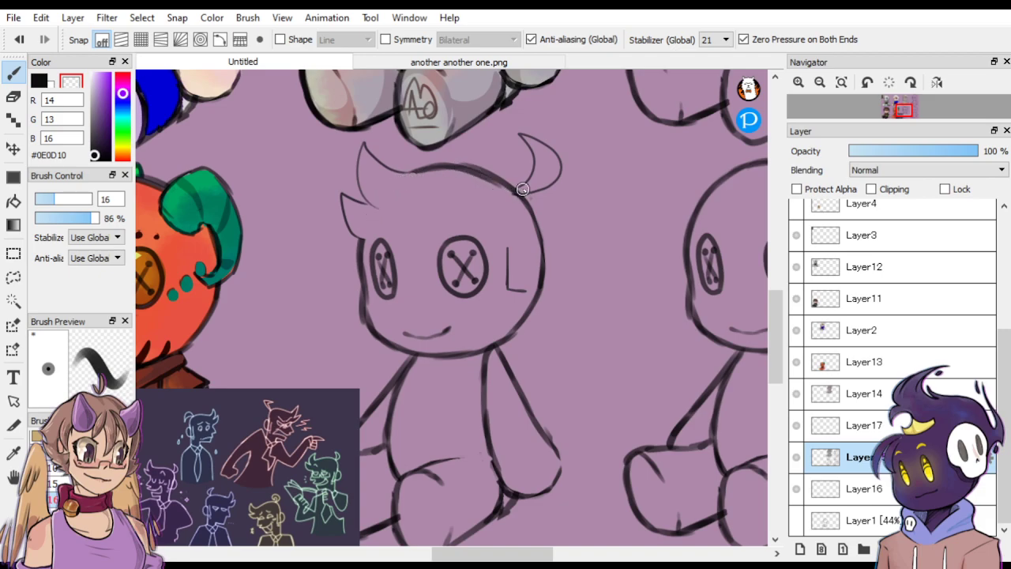
Thicken the outlines of the two tufts and the curved horn shape on Layer15 with the near-black brush at size 11.7.
left_click(844, 429)
left_click(838, 447)
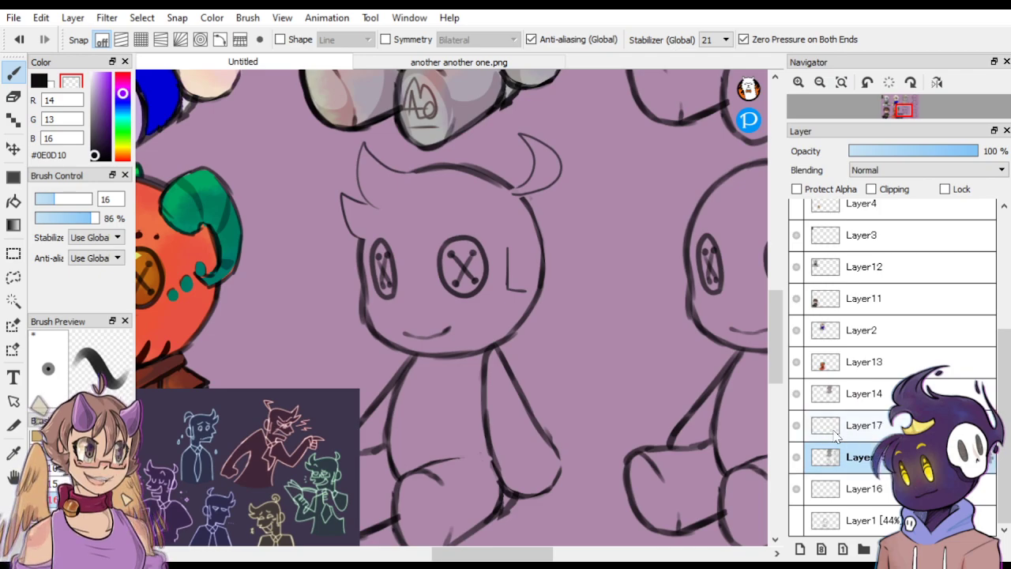
left_click(38, 80)
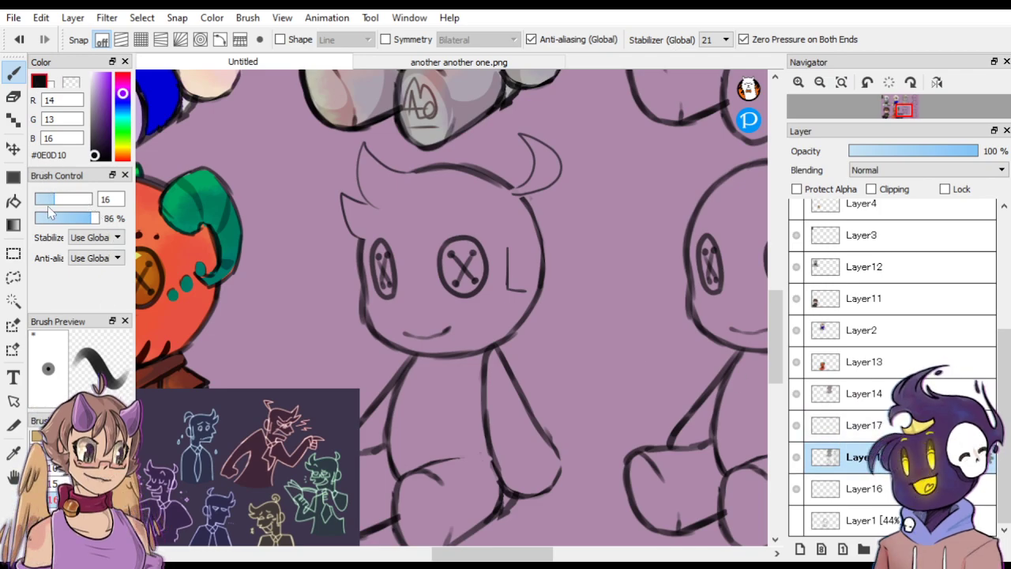
left_click(49, 199)
left_click_drag(342, 201, 365, 240)
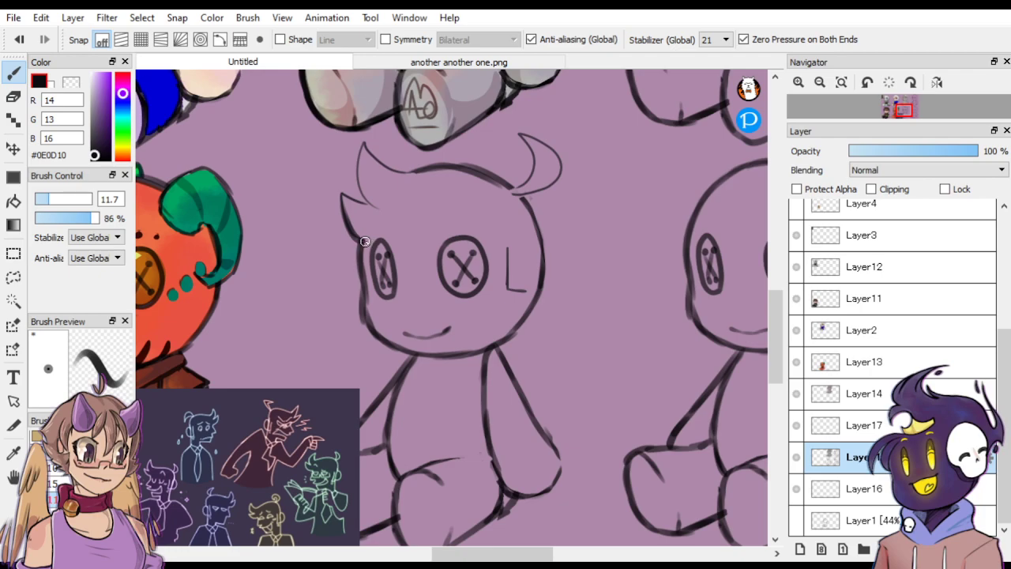
mouse_move(363, 146)
left_mouse_down()
mouse_move(373, 199)
mouse_move(360, 181)
mouse_move(377, 206)
mouse_move(343, 193)
left_mouse_up()
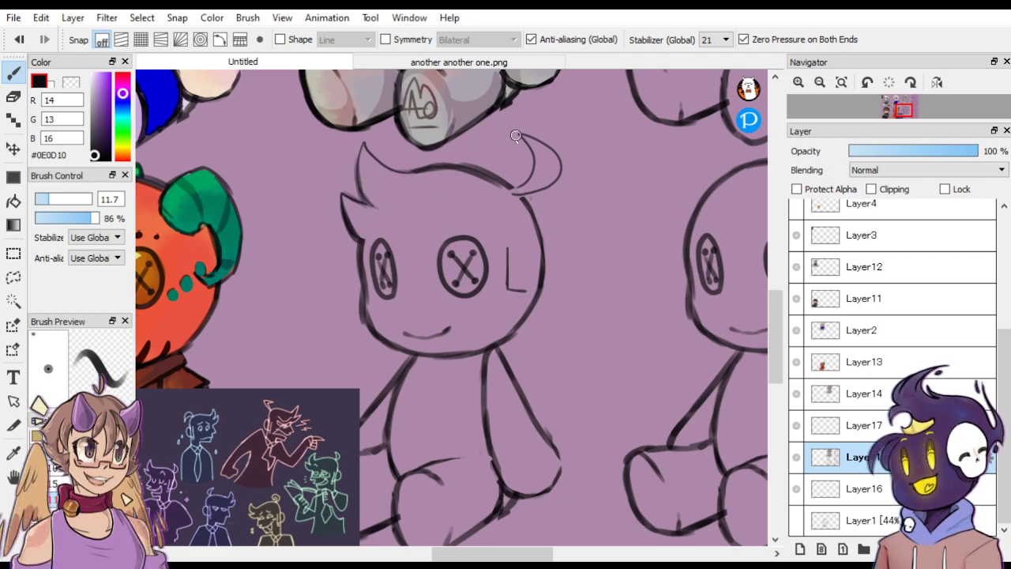
left_click_drag(530, 196, 554, 166)
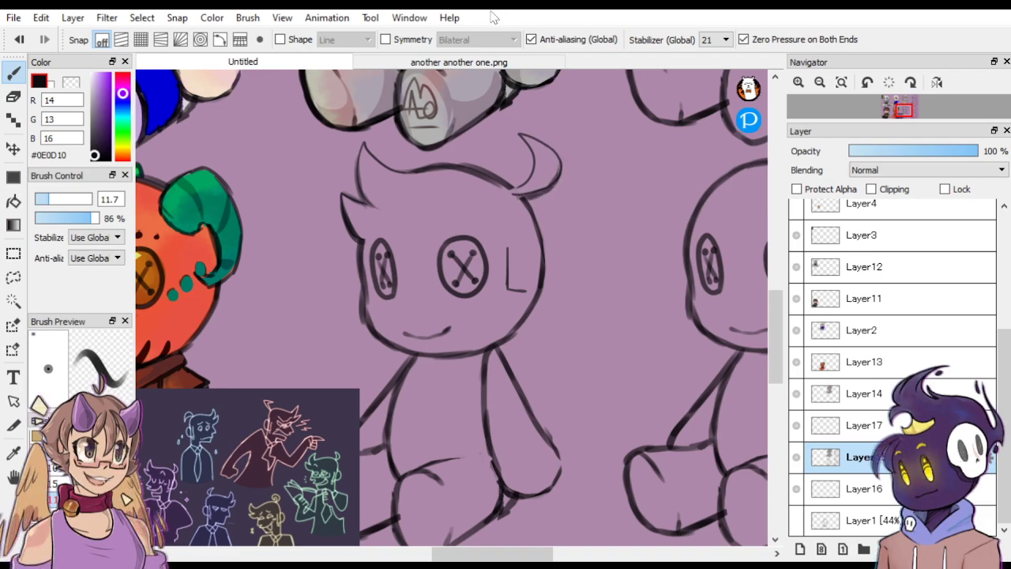
Draw a shirt collar and a hanging tie below the doll's head at brush size 8.3, and erase stray collar lines.
left_click(45, 200)
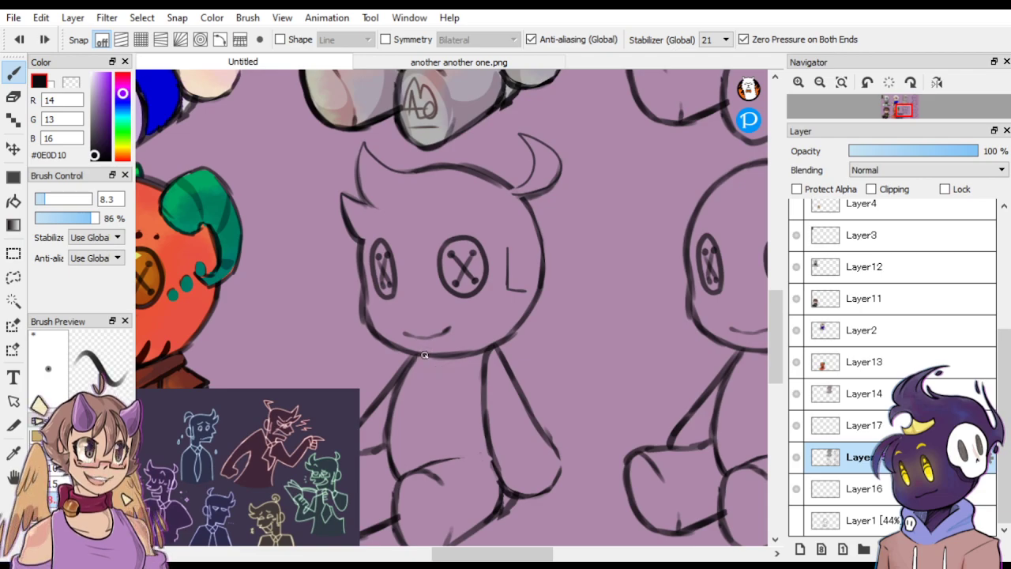
mouse_move(421, 365)
left_mouse_down()
mouse_move(440, 367)
mouse_move(427, 379)
left_mouse_up()
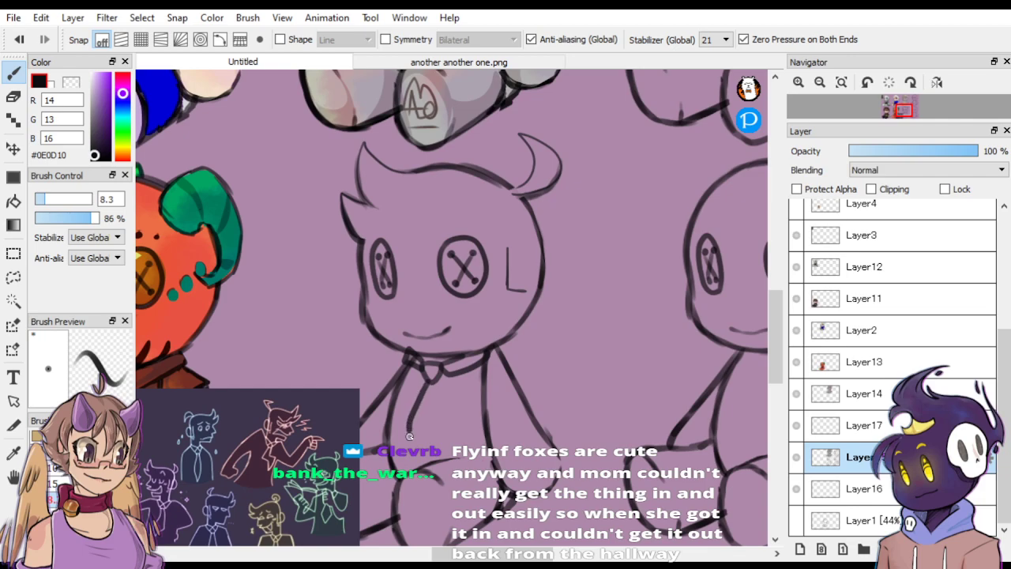
left_click_drag(417, 448, 433, 382)
left_click(77, 85)
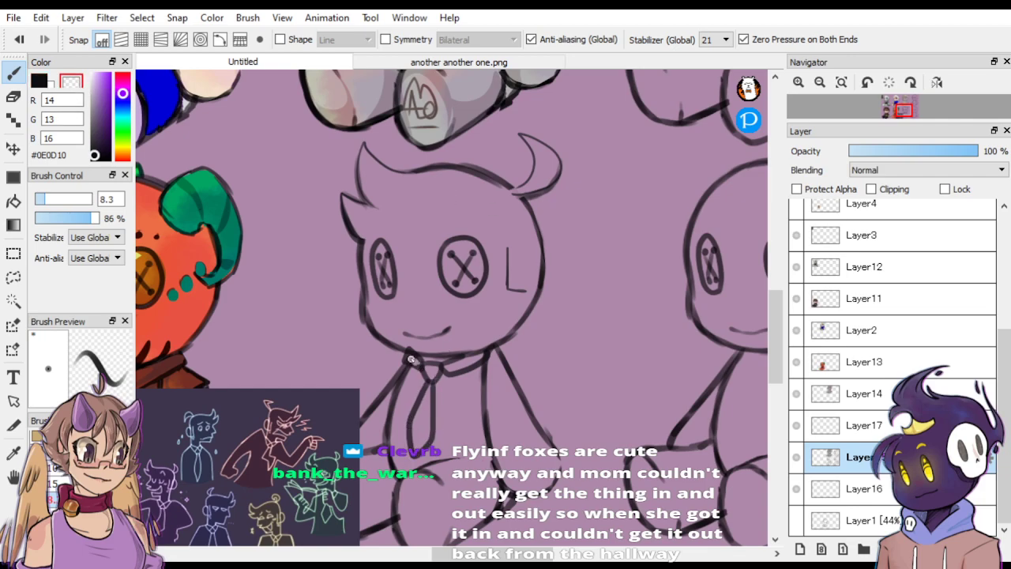
scroll(512, 189, "down", 3)
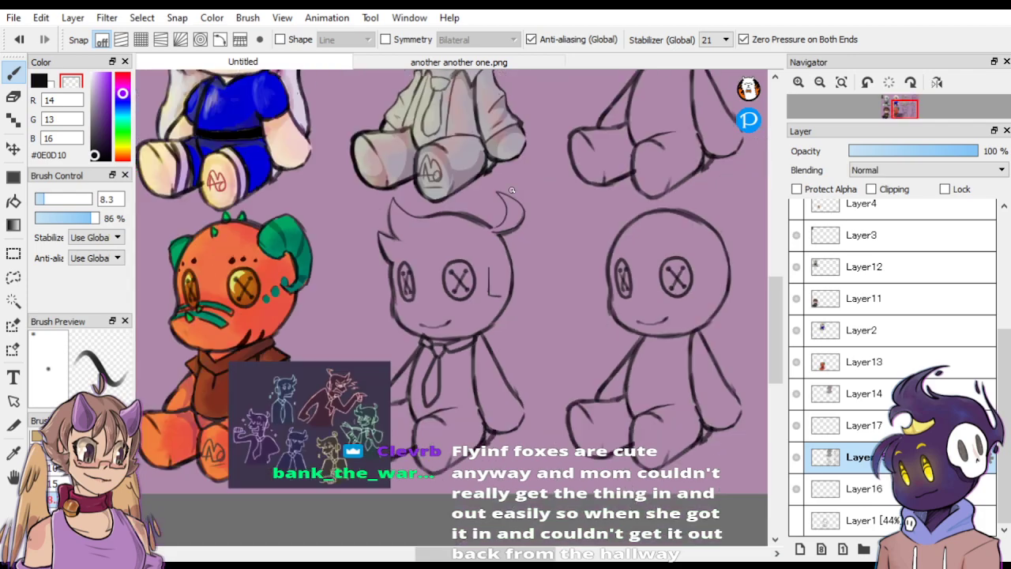
Draw the small underlined monogram on the sole of the doll's front foot in near-black at brush size 3.5.
scroll(624, 131, "up", 2)
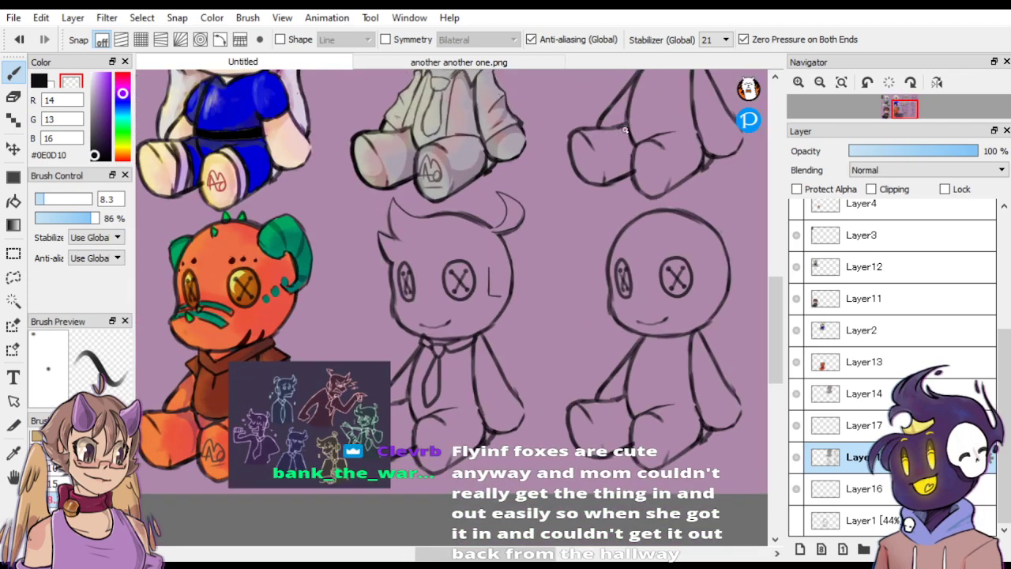
scroll(625, 130, "up", 1)
left_click(39, 81)
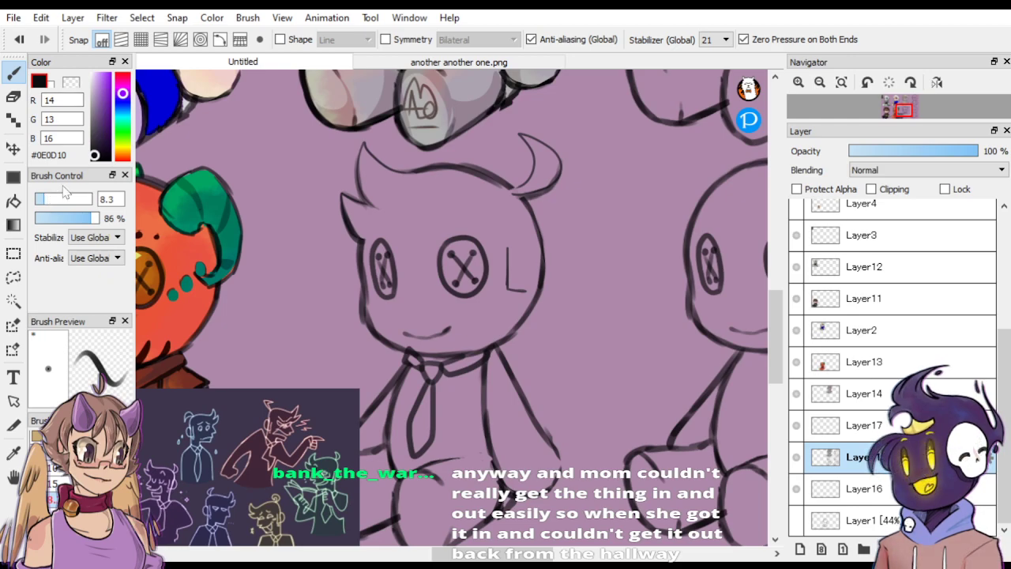
scroll(908, 316, "up", 4)
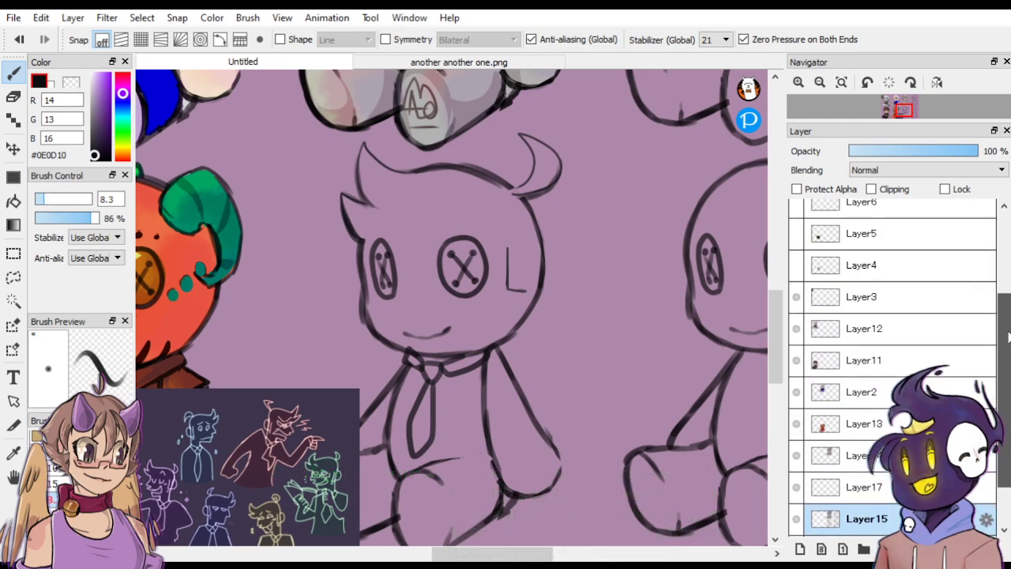
scroll(766, 292, "down", 2)
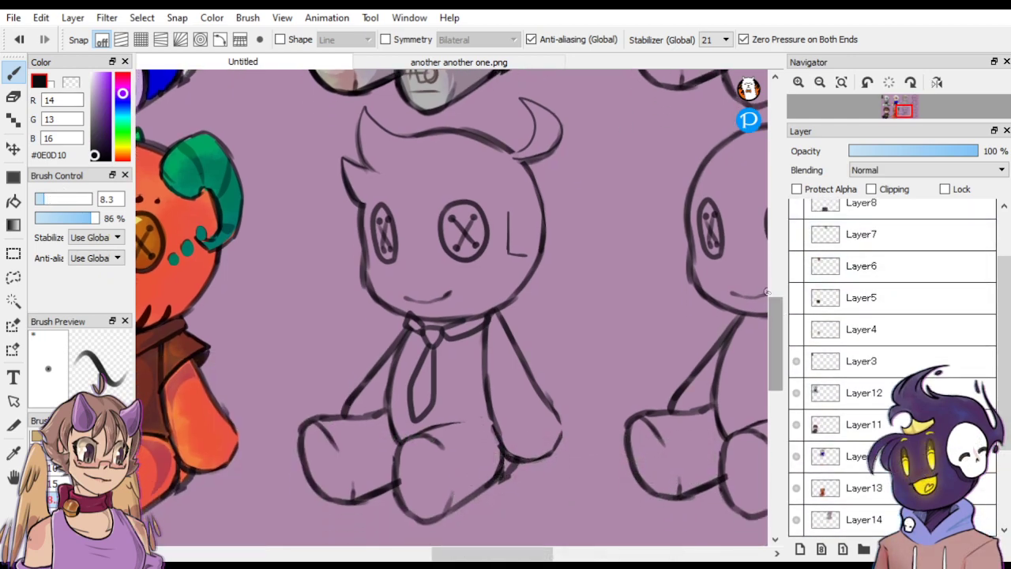
mouse_move(409, 486)
left_mouse_down()
mouse_move(439, 473)
mouse_move(428, 454)
mouse_move(422, 469)
mouse_move(412, 450)
mouse_move(404, 482)
left_mouse_up()
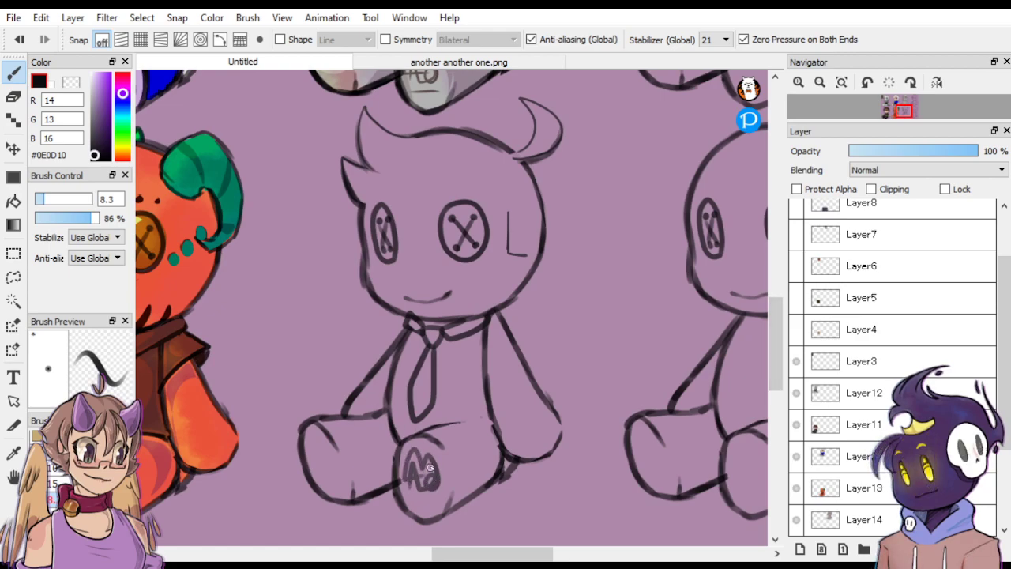
left_click(39, 201)
key("ctrl+z")
key("ctrl+z")
key("ctrl+z")
key("ctrl+z")
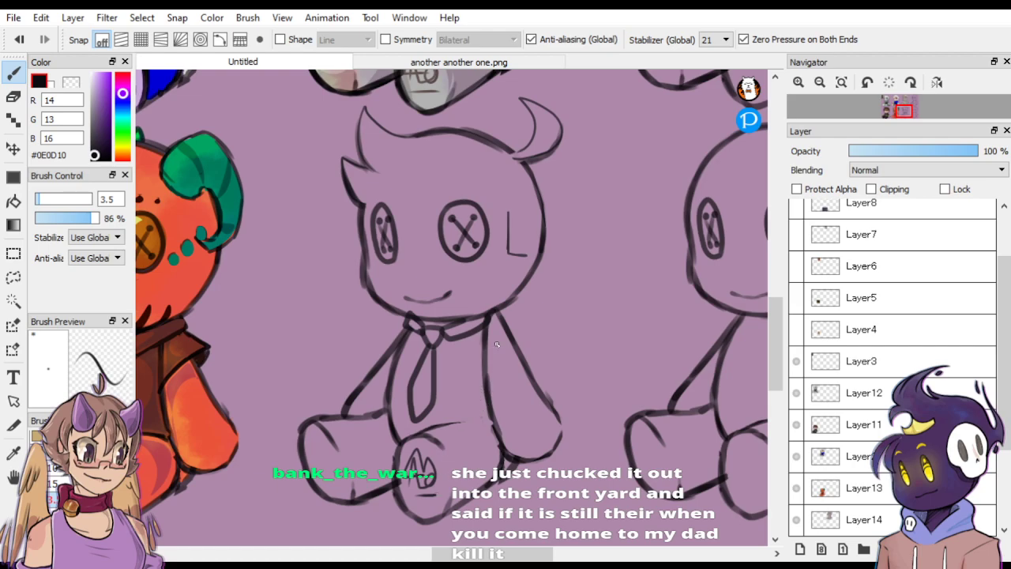
Show the Layer8 reference and sample its dark purple background colour #3A284C.
scroll(984, 359, "down", 3)
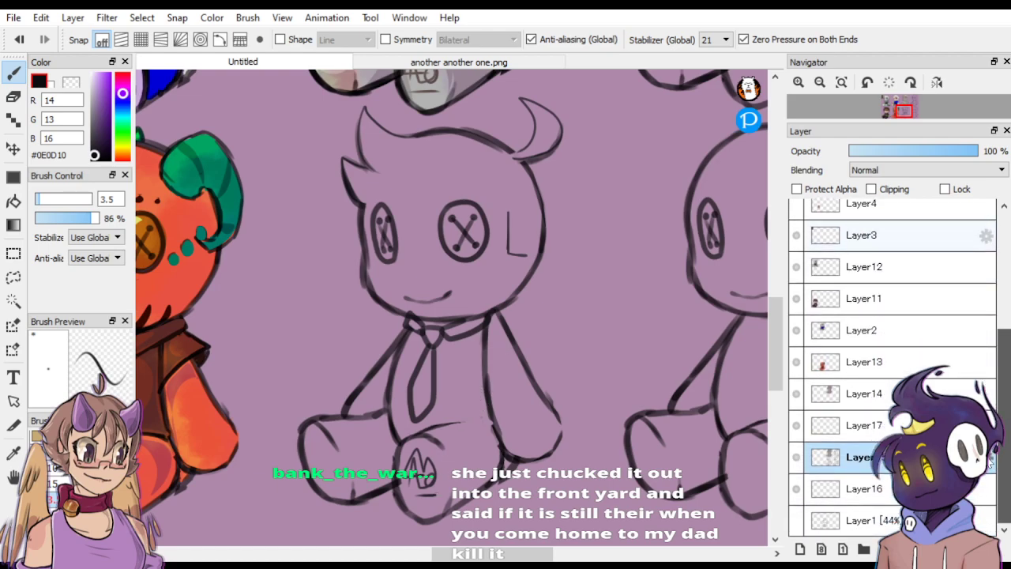
scroll(983, 362, "up", 4)
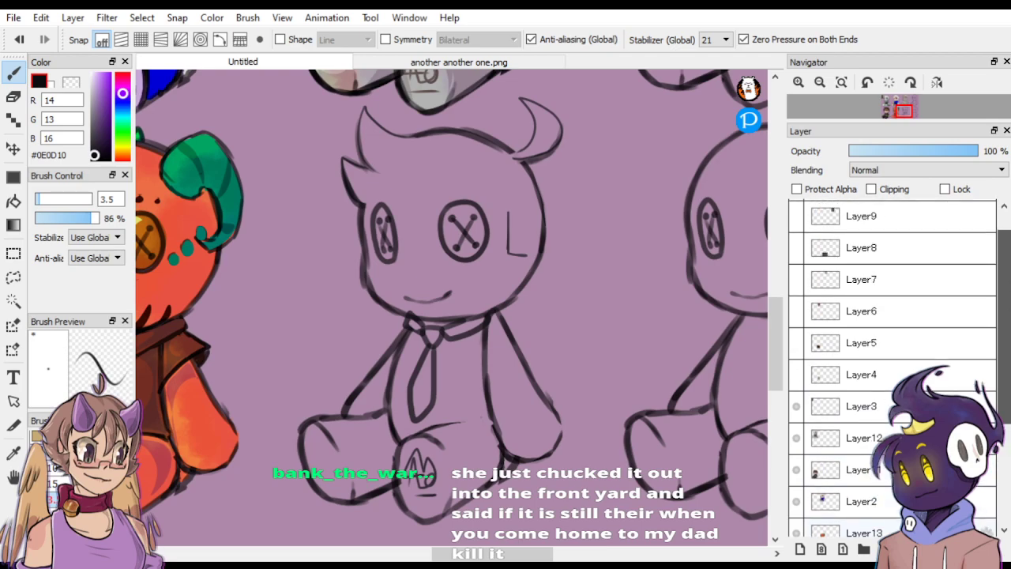
left_click_drag(1004, 265, 1003, 340)
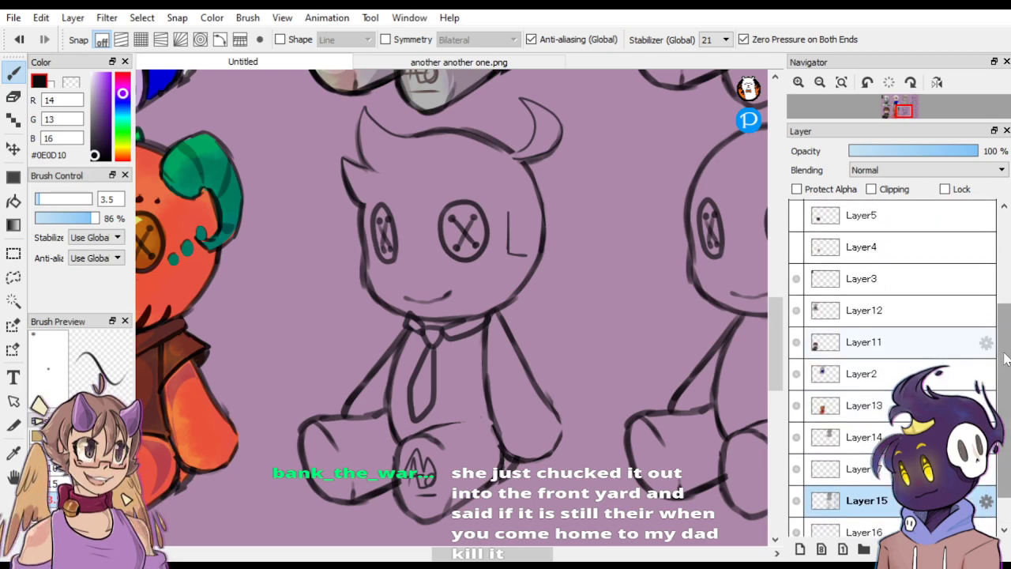
scroll(1004, 359, "up", 4)
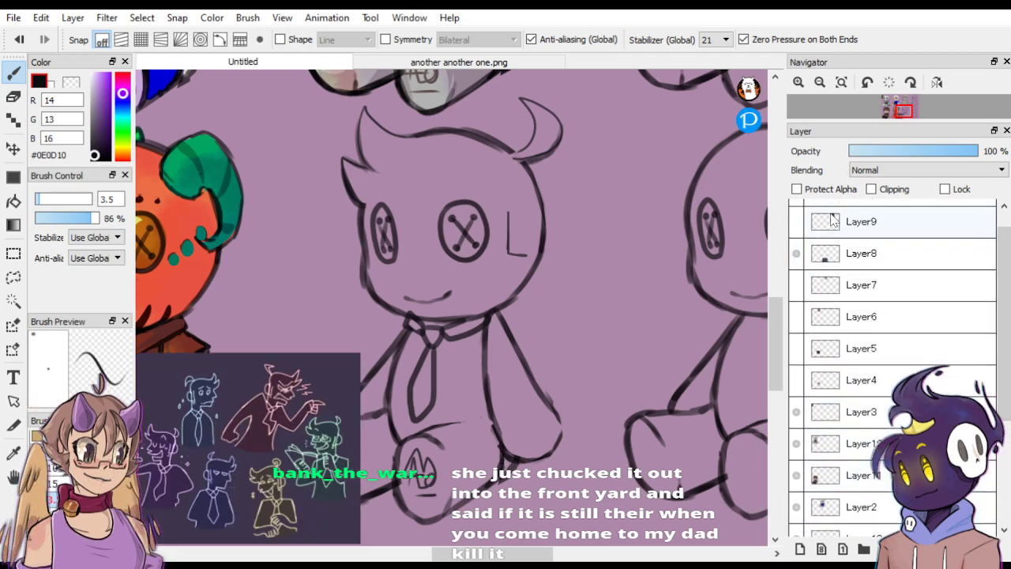
right_click(179, 481)
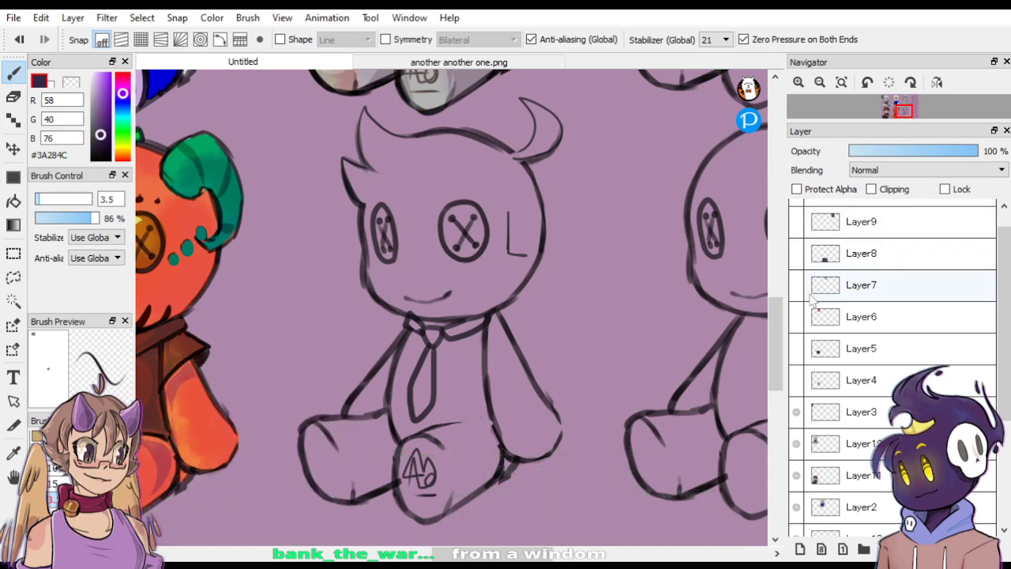
Add a new layer directly above Layer16, beneath the doll's line art layer.
left_click_drag(1002, 316, 1001, 419)
key("ctrl+minus")
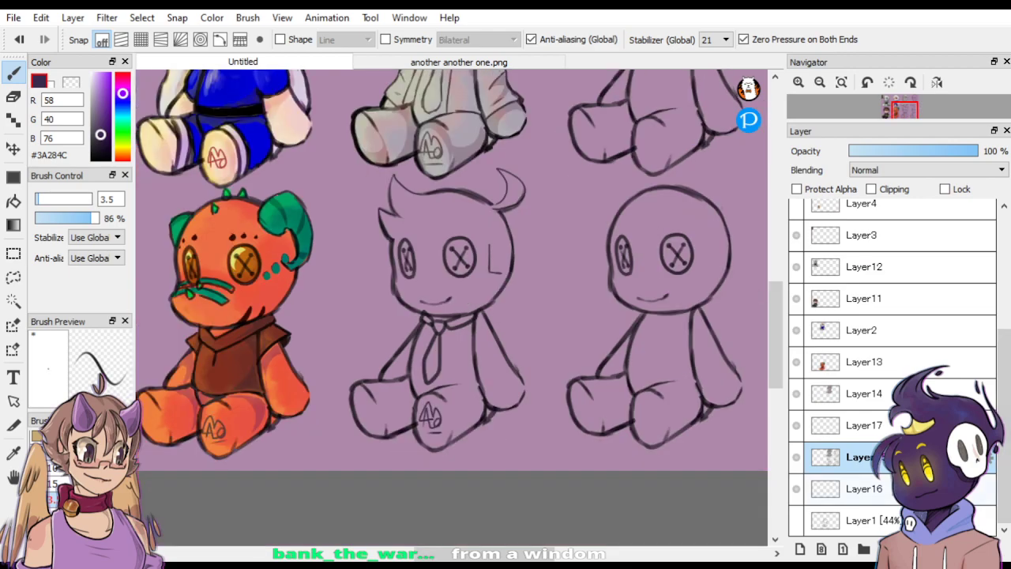
left_click(871, 500)
left_click(803, 551)
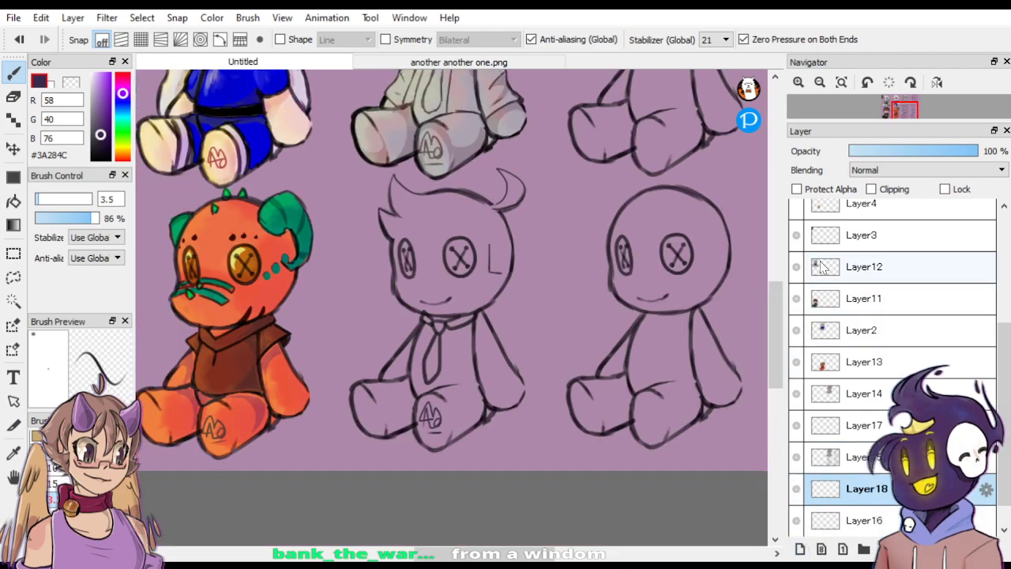
Select everything outside the dolls with the Magic Wand, invert the selection and fill the tie doll with #3A284C on Layer18 at brush size 10.
left_click(13, 300)
left_click(338, 271)
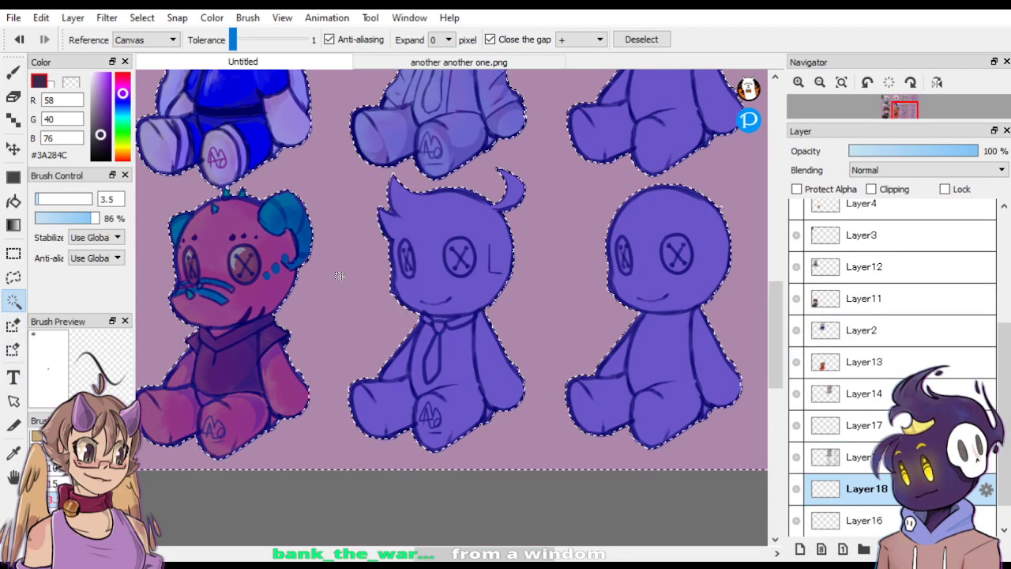
key("ctrl+d")
left_click(523, 303)
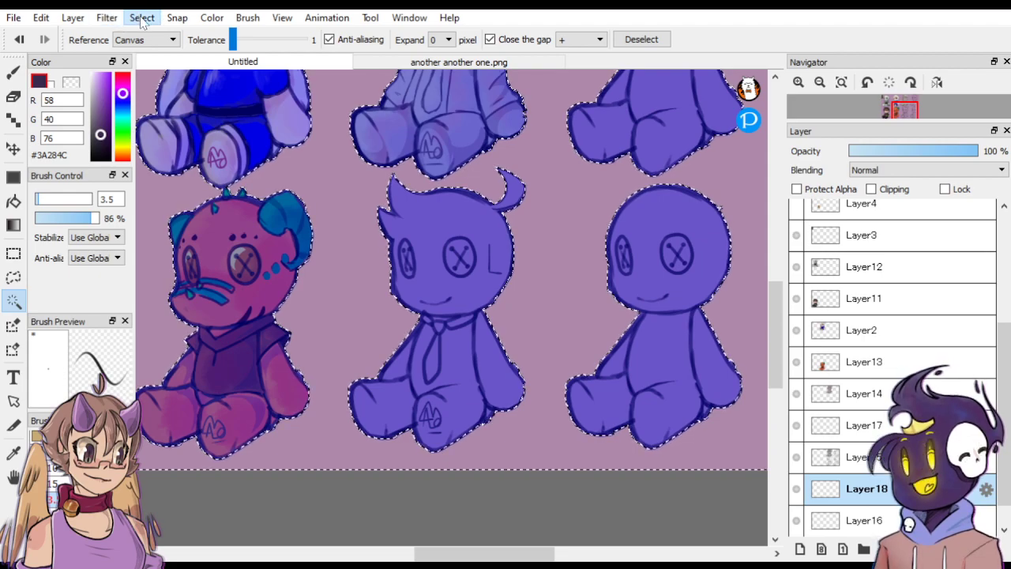
key("ctrl+i")
key("b")
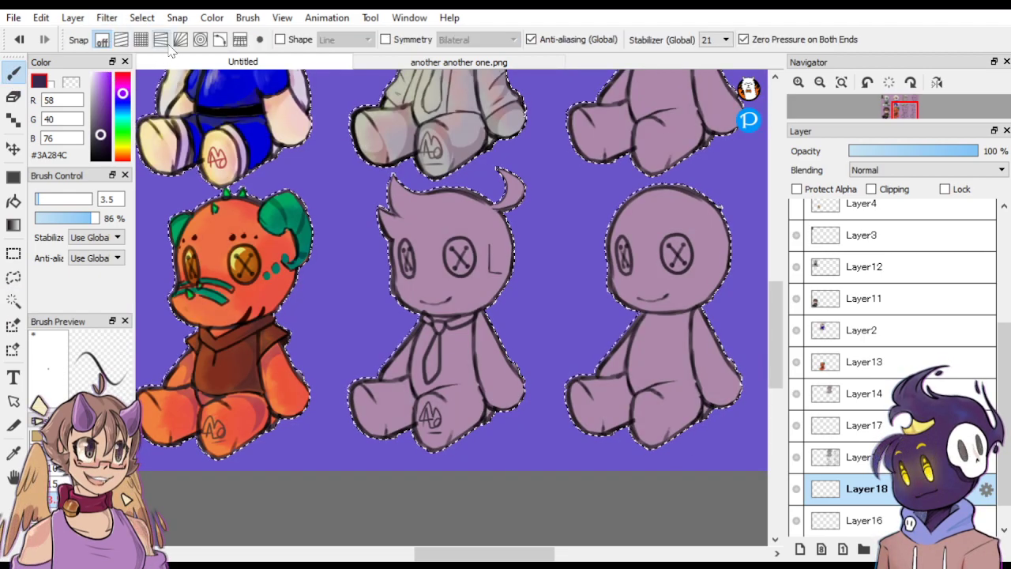
left_click(54, 468)
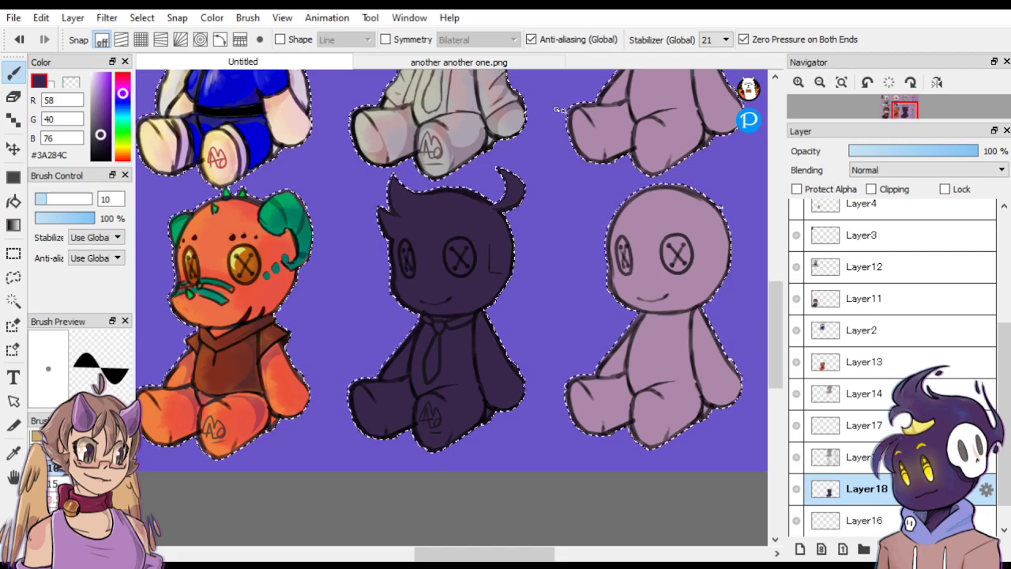
Sample pale lilac #E4DAEA from the Layer8 reference and try recolouring the doll's lines on Layer15 with Protect Alpha.
left_click(847, 460)
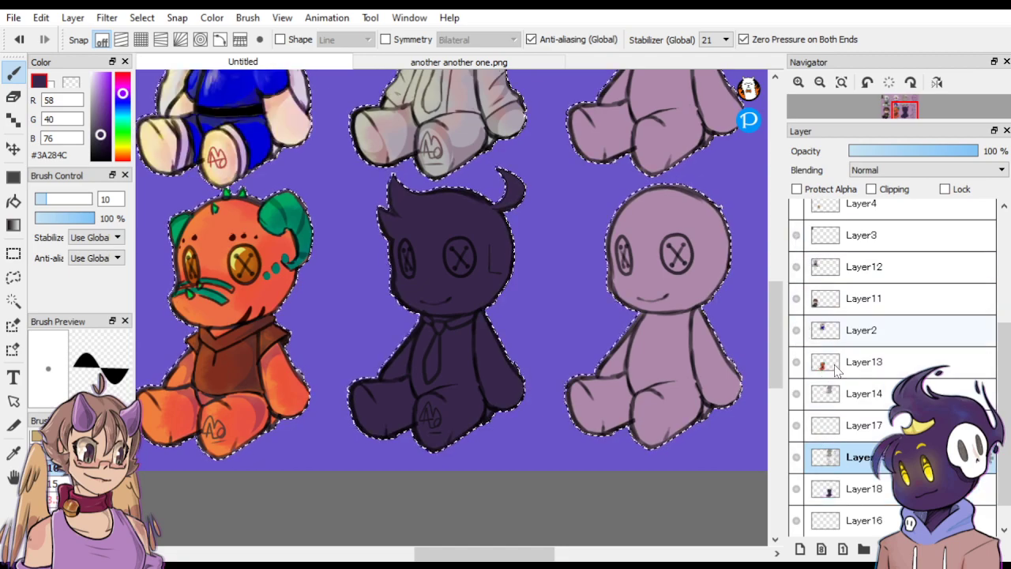
scroll(985, 348, "up", 5)
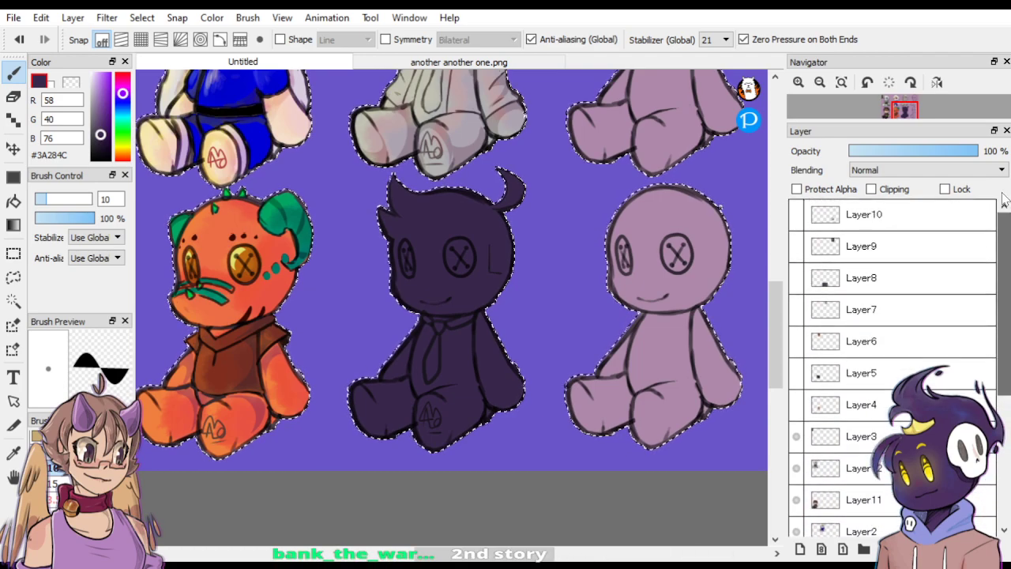
left_click(796, 285)
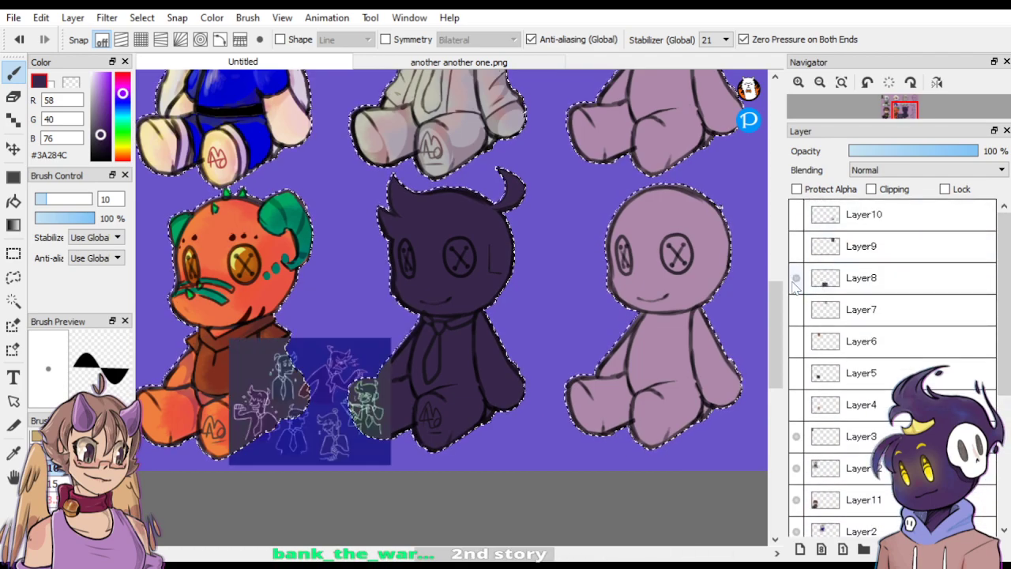
left_click(267, 403, "alt")
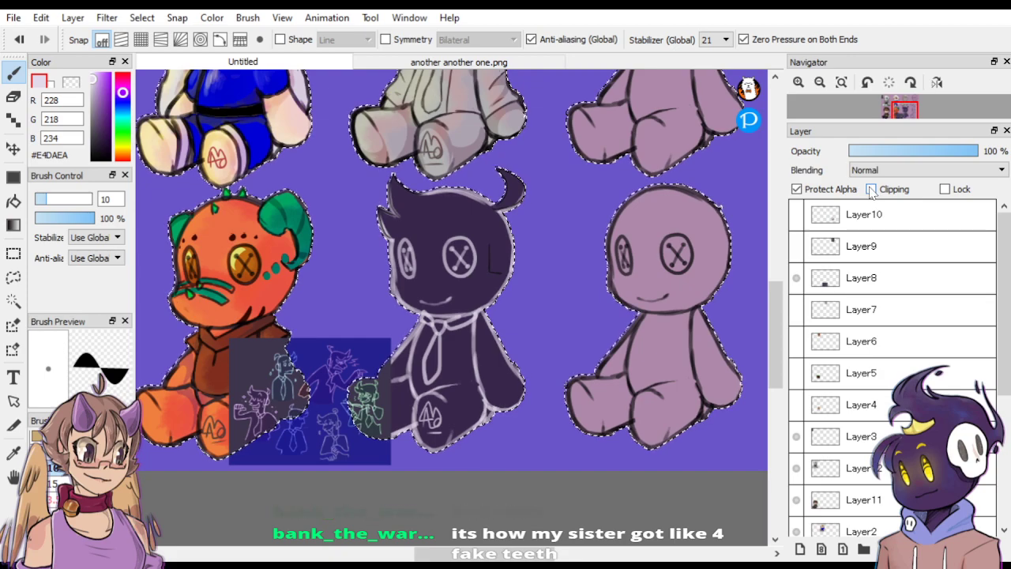
Undo the pale lilac recolouring of the doll's outlines on Layer15.
left_click(13, 253)
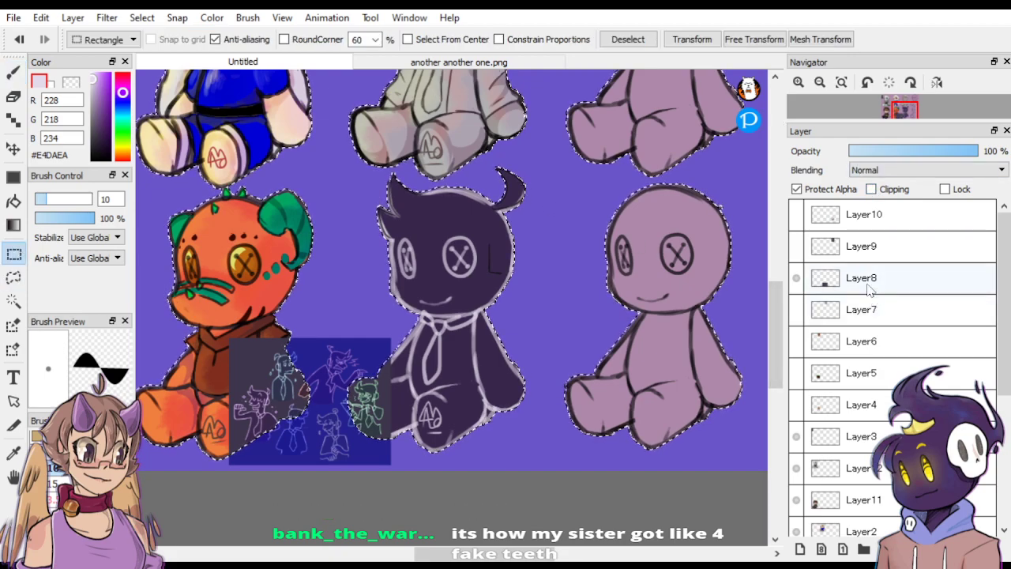
left_click(796, 278)
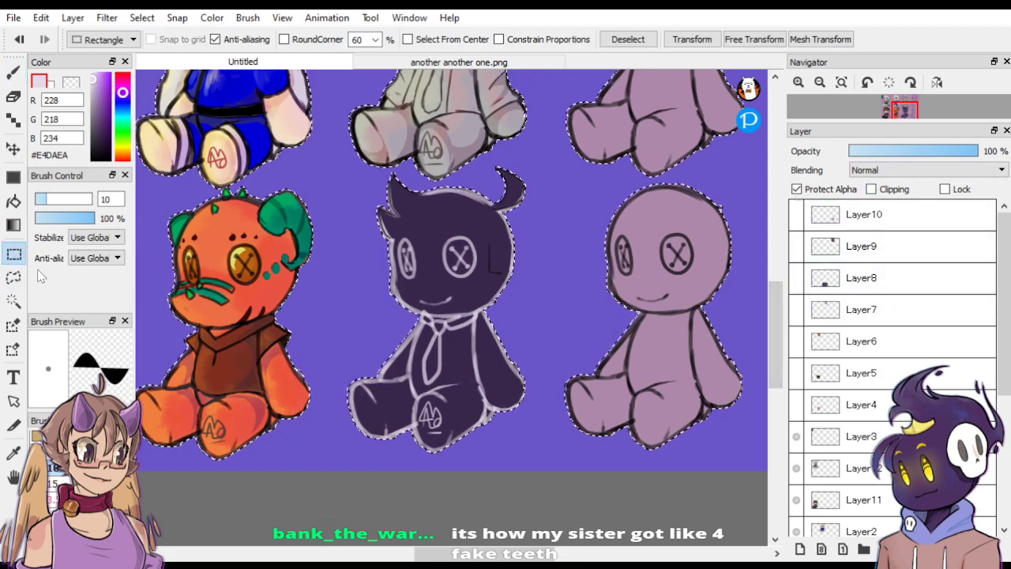
left_click(551, 285)
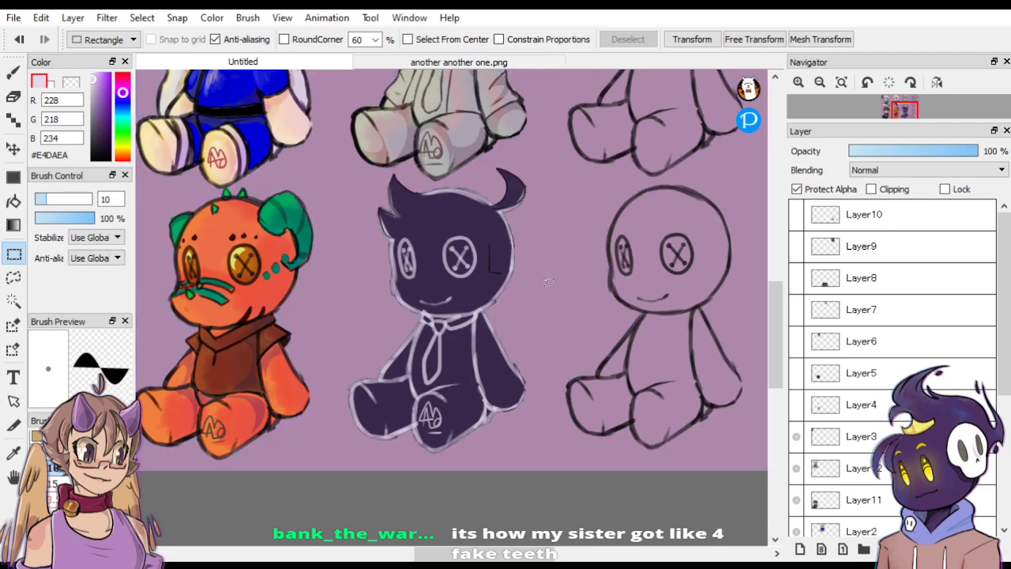
scroll(649, 230, "down", 3)
scroll(649, 230, "up", 6)
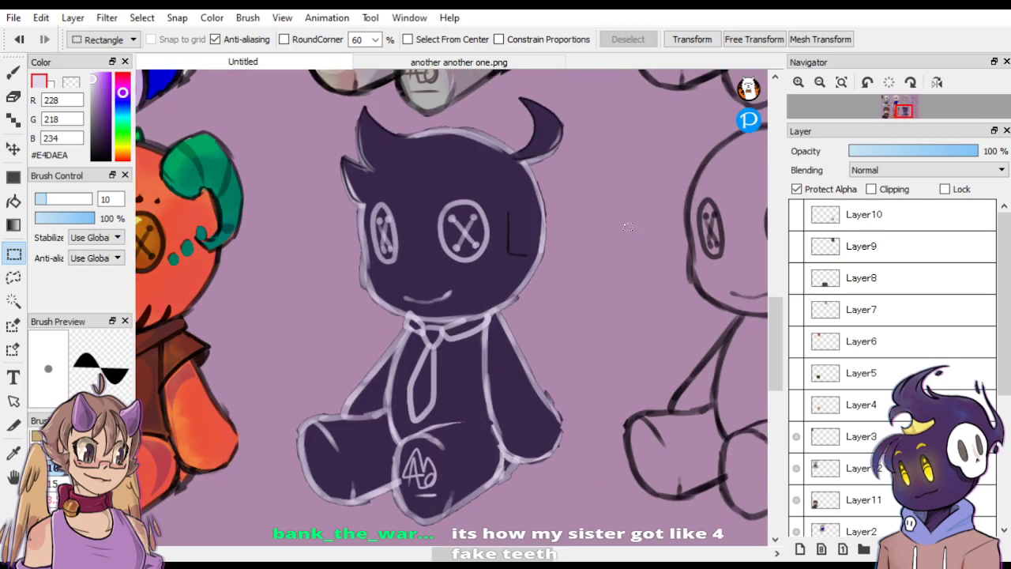
scroll(623, 226, "down", 2)
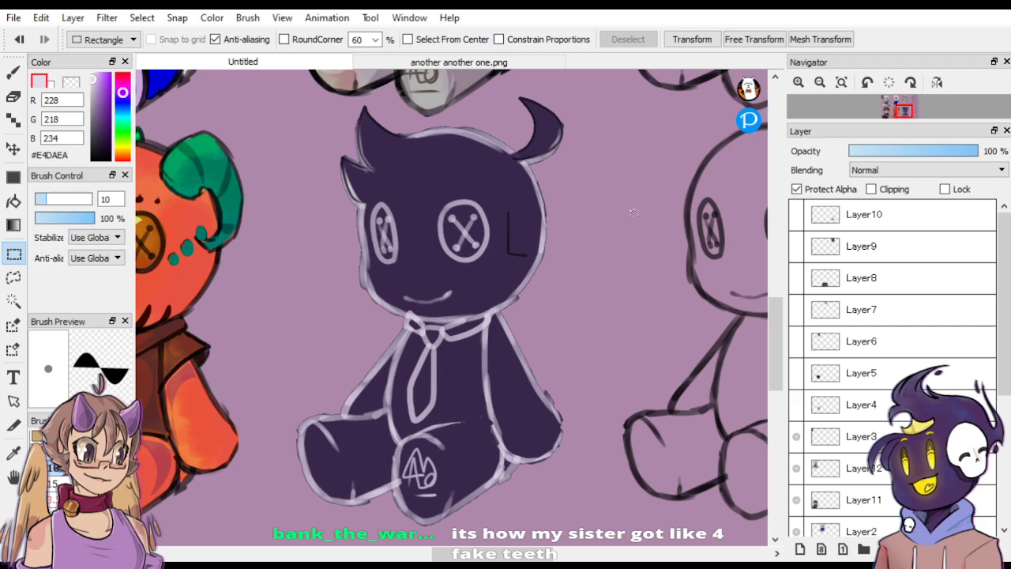
key("ctrl+z")
key("ctrl+z")
key("ctrl+z")
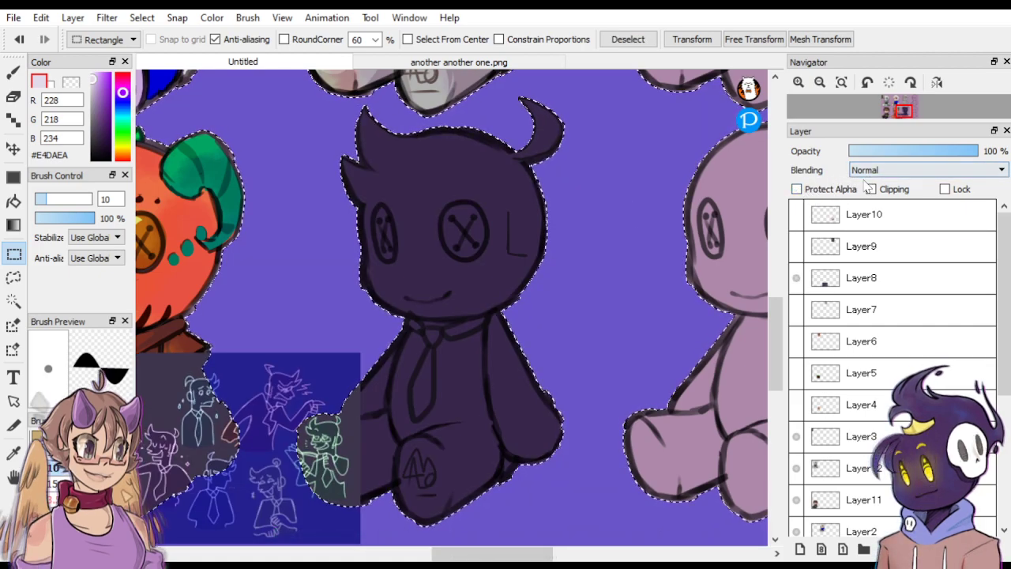
Hide the Layer8 reference and clear the selection around the dolls.
left_click(796, 277)
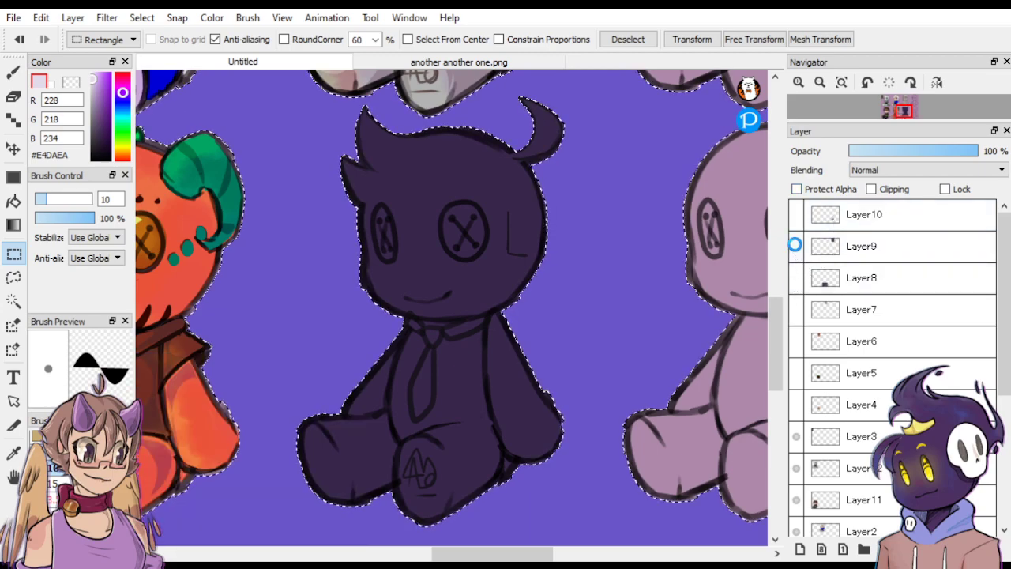
left_click(798, 82)
left_click(819, 82)
left_click(819, 82)
key("ctrl+d")
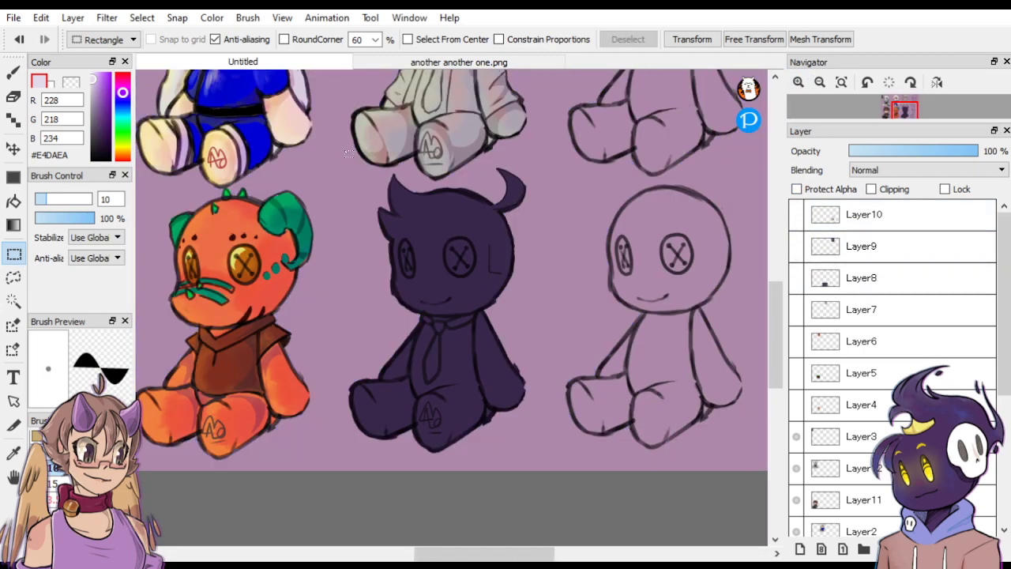
Add a new layer above Layer18 and clip it to the dark purple base.
key("b")
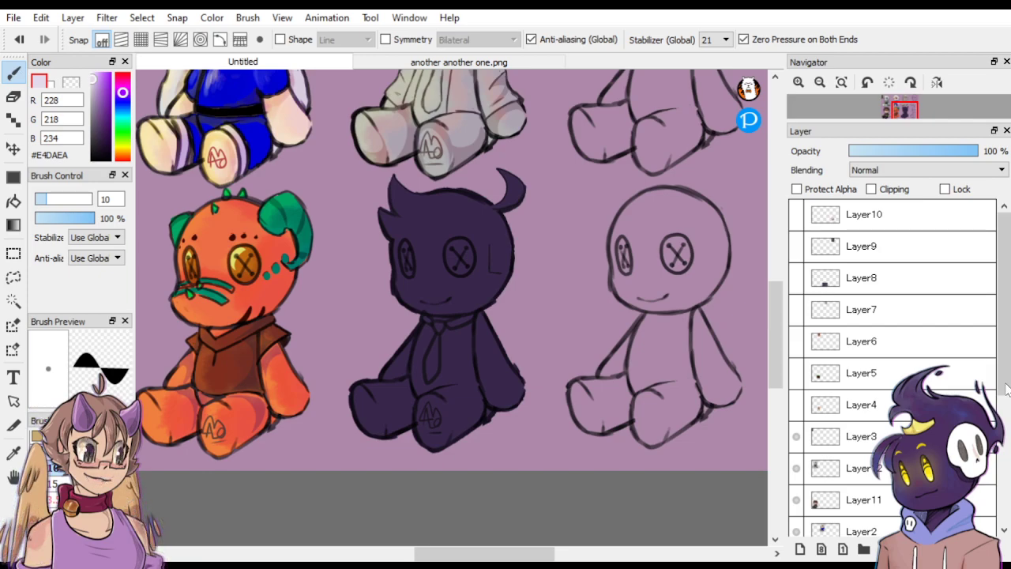
scroll(1004, 391, "down", 1)
scroll(1004, 391, "down", 5)
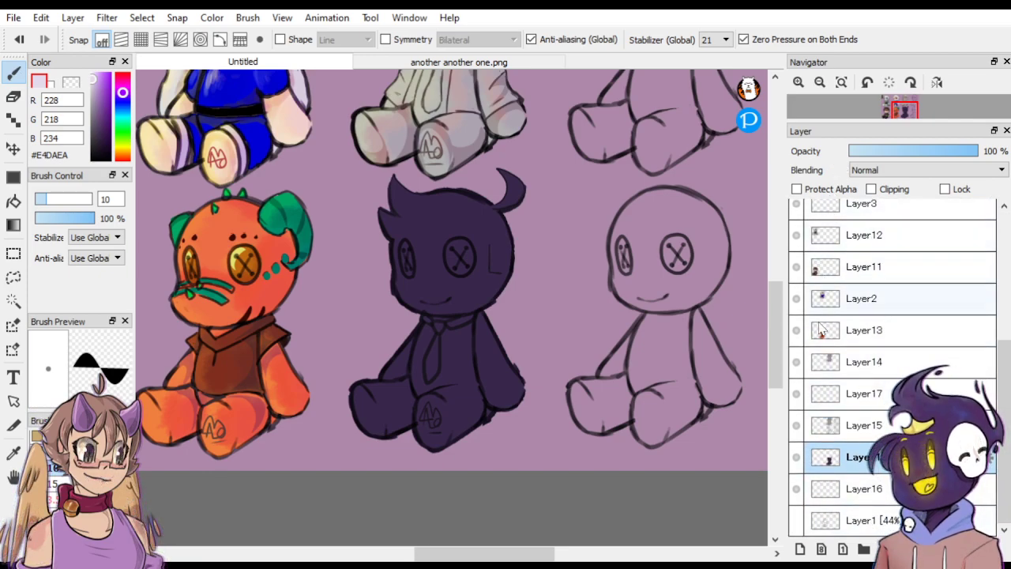
left_click(800, 548)
left_click(870, 189)
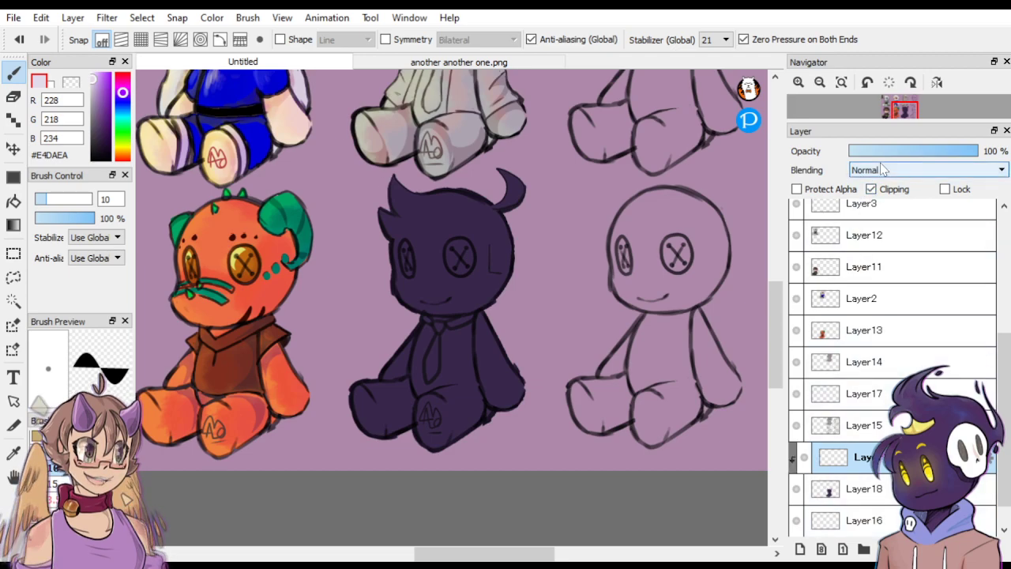
Fill the clipped layer with pale lilac and erase the centres of the dark doll's head, horn, torso, arms and legs, leaving a rim.
mouse_move(407, 195)
left_mouse_down()
mouse_move(392, 214)
mouse_move(396, 282)
mouse_move(428, 314)
mouse_move(367, 394)
mouse_move(369, 426)
mouse_move(401, 431)
mouse_move(416, 417)
mouse_move(421, 437)
mouse_move(462, 440)
mouse_move(472, 415)
mouse_move(516, 400)
mouse_move(479, 304)
mouse_move(503, 263)
mouse_move(491, 225)
mouse_move(411, 192)
left_mouse_up()
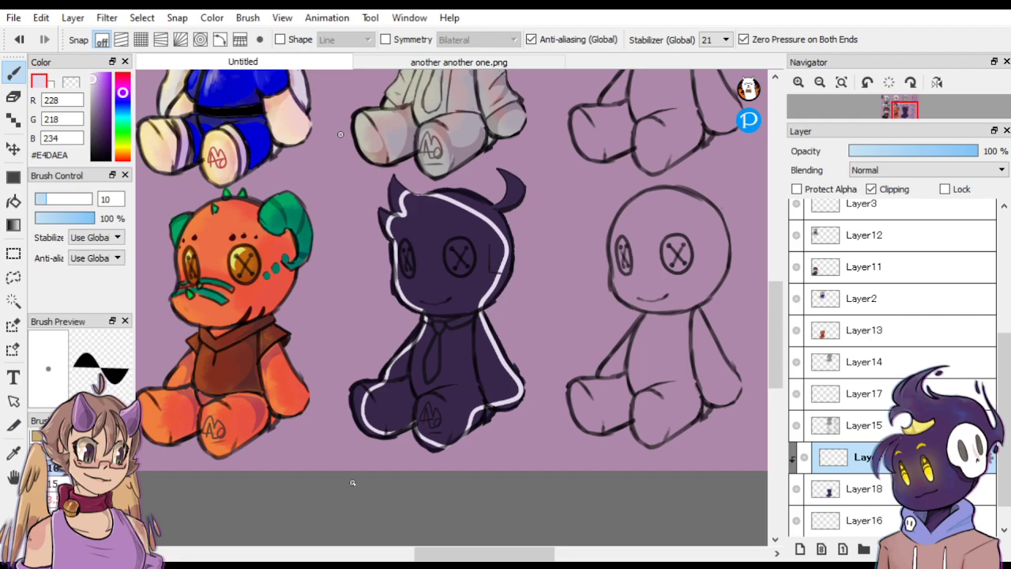
key("Insert")
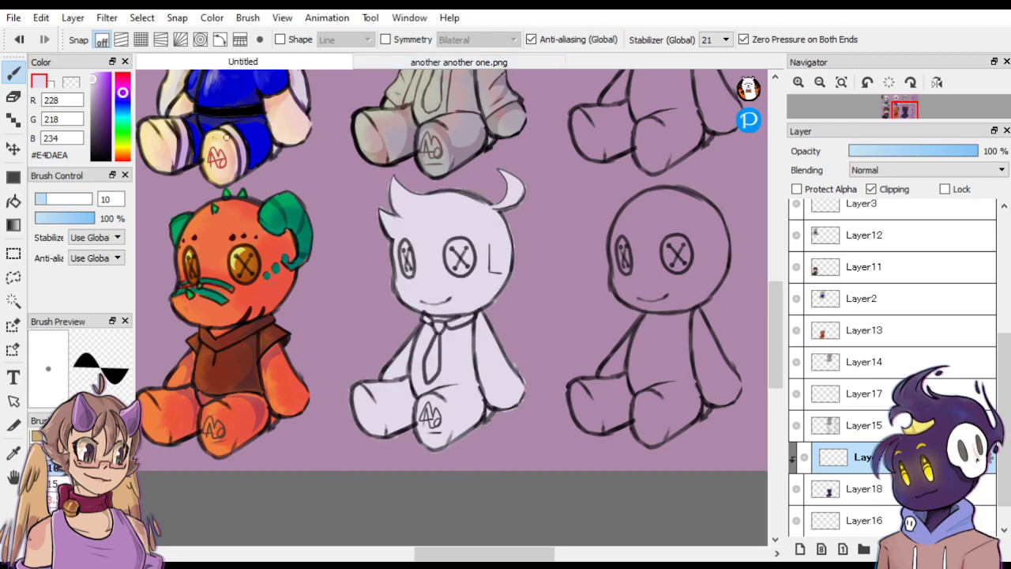
left_click(74, 83)
mouse_move(446, 201)
left_mouse_down()
mouse_move(400, 254)
mouse_move(453, 304)
mouse_move(490, 246)
mouse_move(456, 209)
mouse_move(399, 199)
mouse_move(407, 235)
left_mouse_up()
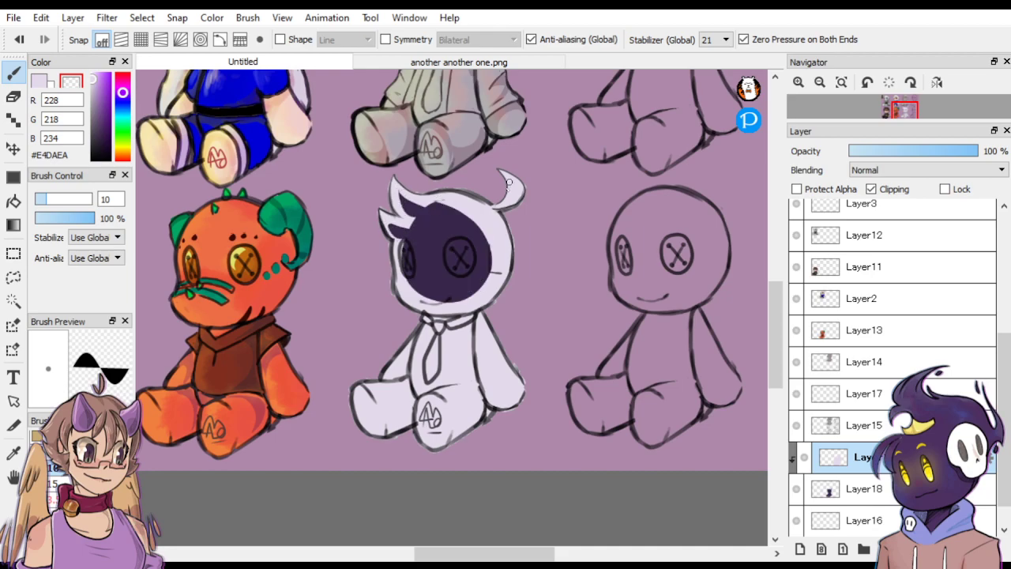
left_click_drag(510, 193, 509, 175)
mouse_move(436, 205)
left_mouse_down()
mouse_move(499, 237)
mouse_move(427, 304)
mouse_move(406, 278)
left_mouse_up()
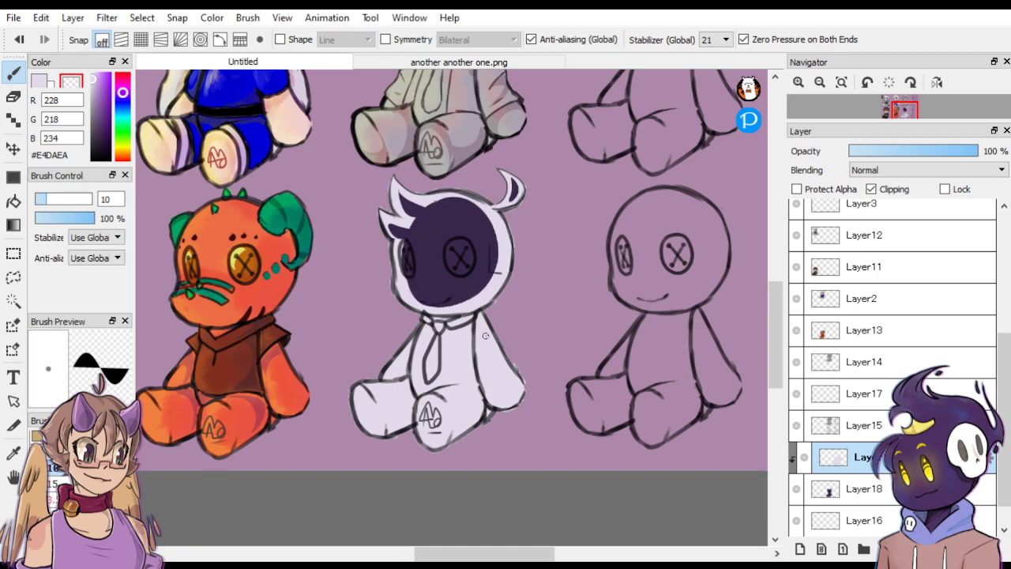
mouse_move(481, 322)
left_mouse_down()
mouse_move(489, 392)
mouse_move(518, 395)
mouse_move(480, 316)
left_mouse_up()
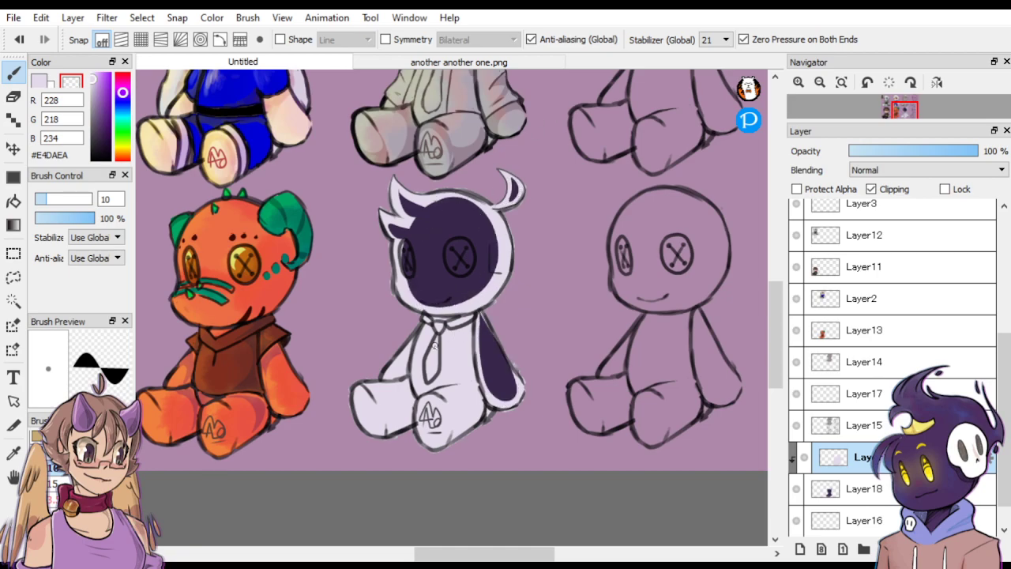
mouse_move(420, 340)
left_mouse_down()
mouse_move(475, 355)
mouse_move(422, 335)
left_mouse_up()
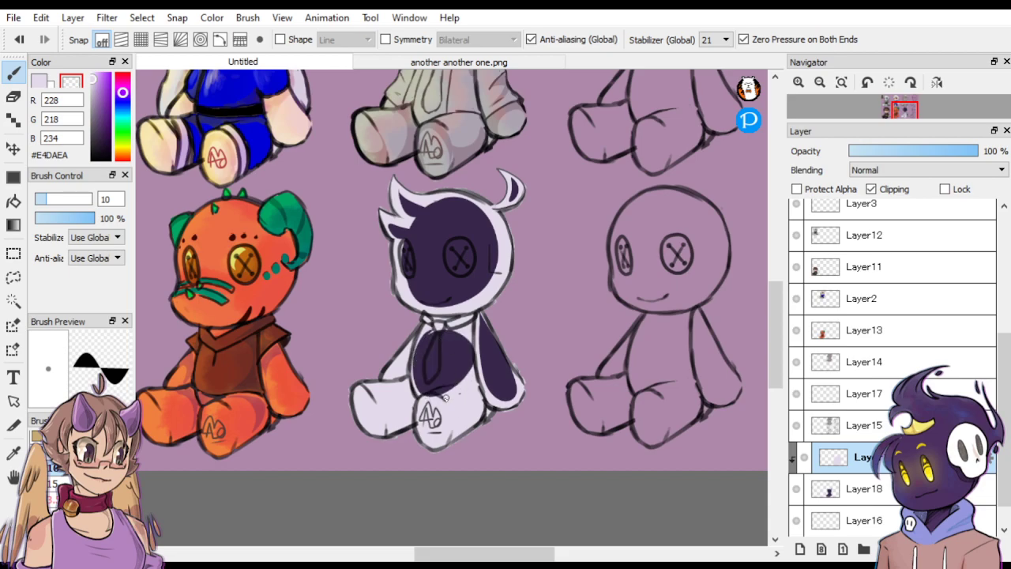
mouse_move(446, 395)
left_mouse_down()
mouse_move(471, 393)
mouse_move(448, 393)
left_mouse_up()
mouse_move(379, 388)
left_mouse_down()
mouse_move(385, 424)
mouse_move(408, 391)
left_mouse_up()
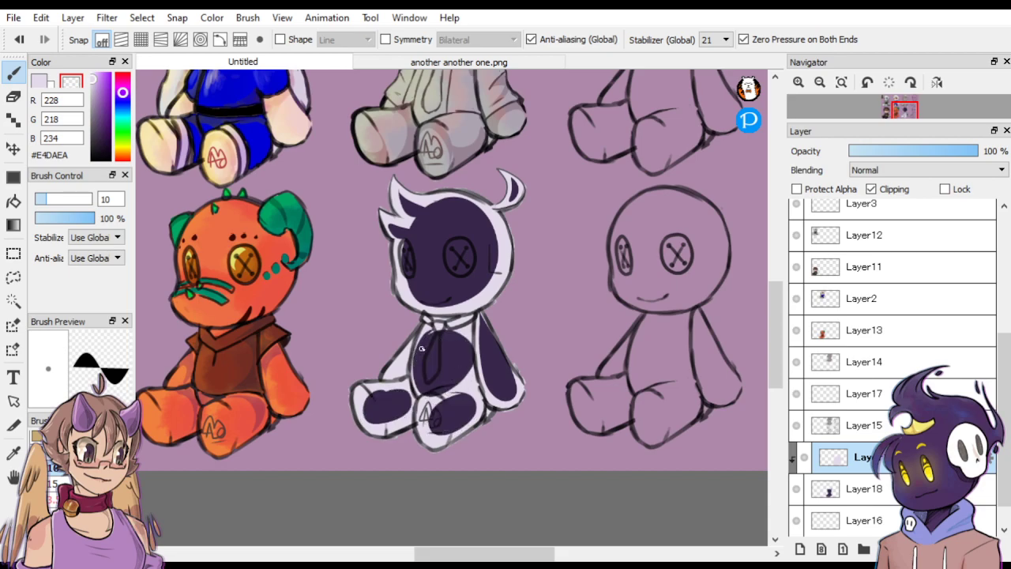
mouse_move(412, 338)
left_mouse_down()
mouse_move(401, 365)
mouse_move(412, 341)
left_mouse_up()
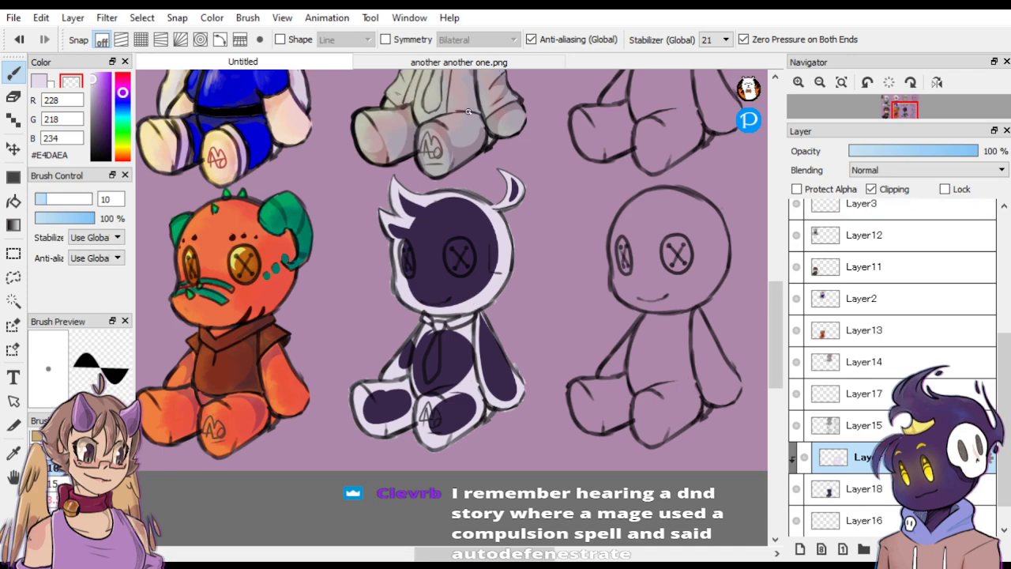
Blur the pale lilac rim and lower its layer opacity to 29%.
left_click(107, 17)
left_click(173, 179)
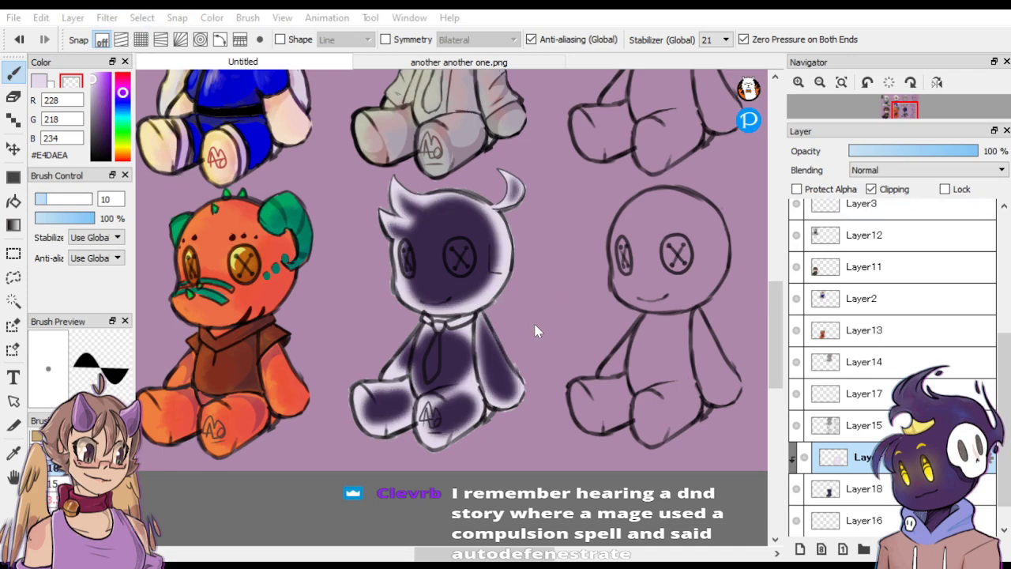
left_click_drag(917, 150, 884, 144)
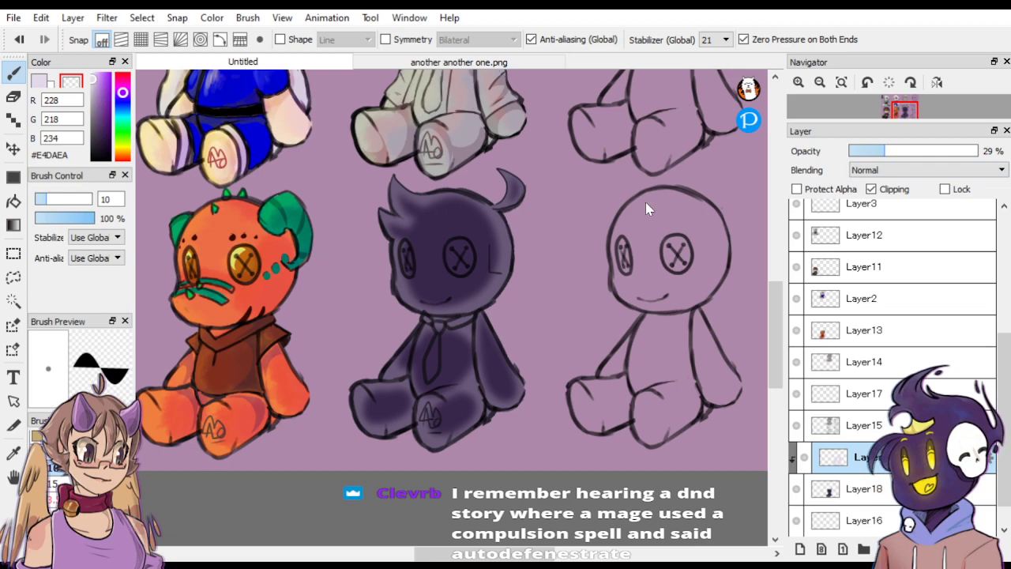
Add a clipped layer above Layer19 and paint thin pale lilac highlights along the doll's head, horns, arms and legs at brush size 3.5.
left_click(39, 82)
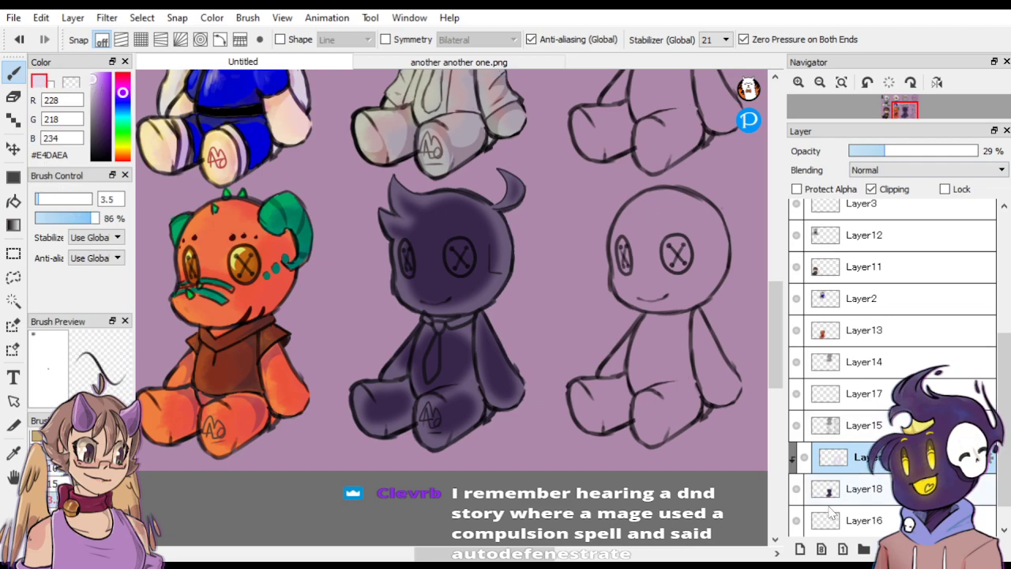
left_click(799, 549)
left_click(871, 189)
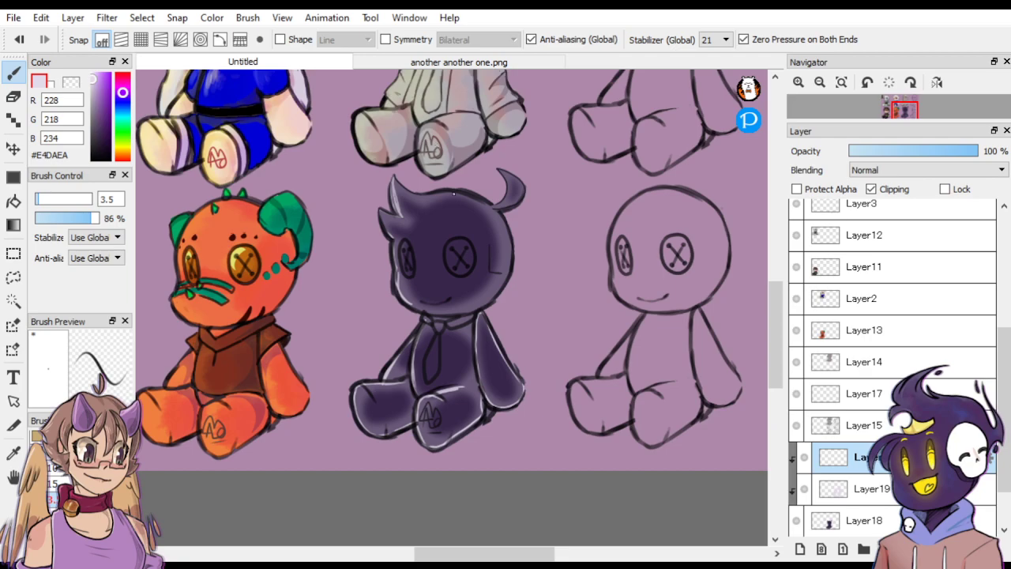
left_click_drag(398, 213, 392, 191)
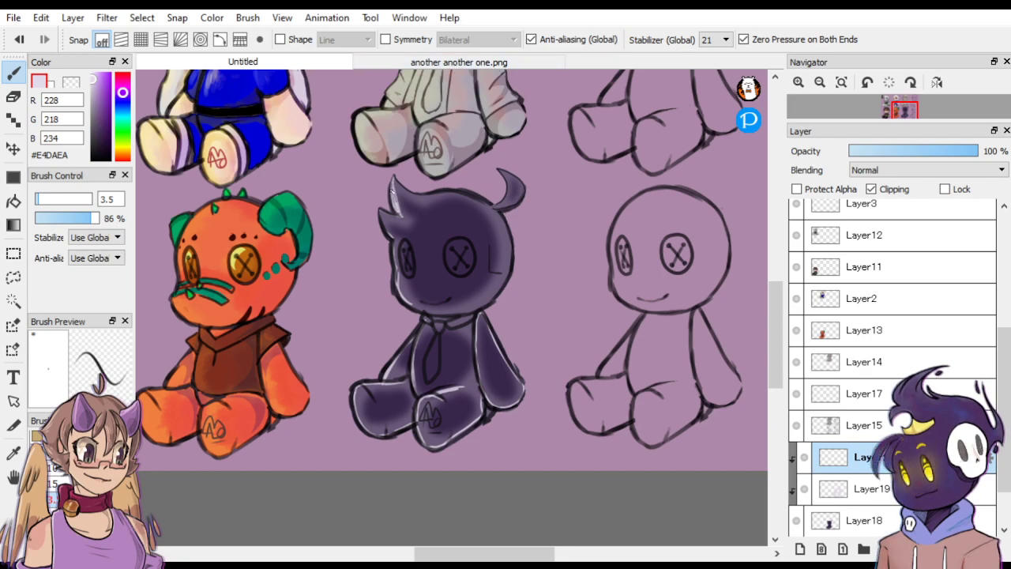
right_click(437, 225)
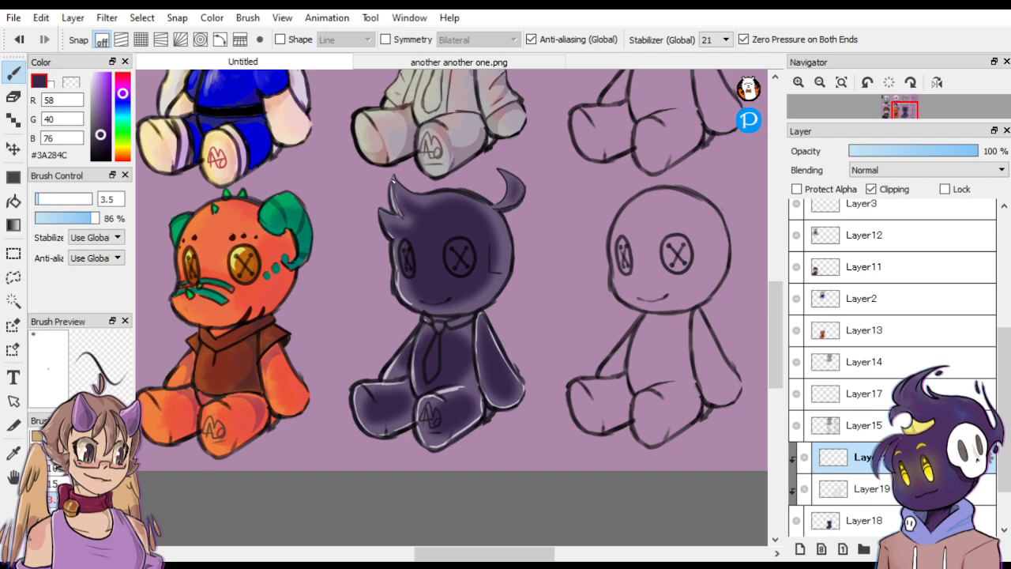
right_click(453, 388)
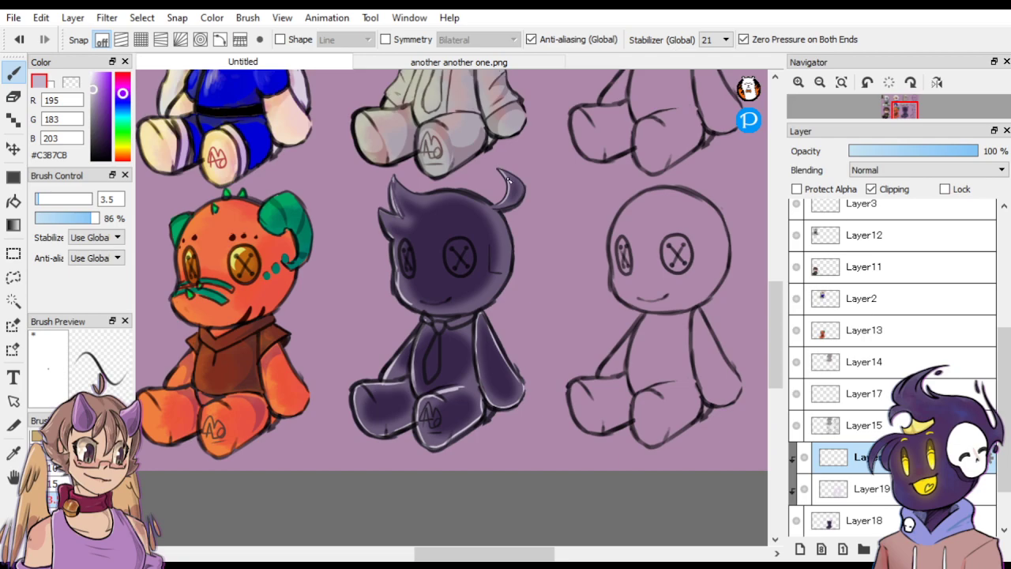
Sample muted lilac #A28CB4 and bucket-fill both button eyes of the dark doll around their cross stitches.
scroll(533, 209, "down", 3)
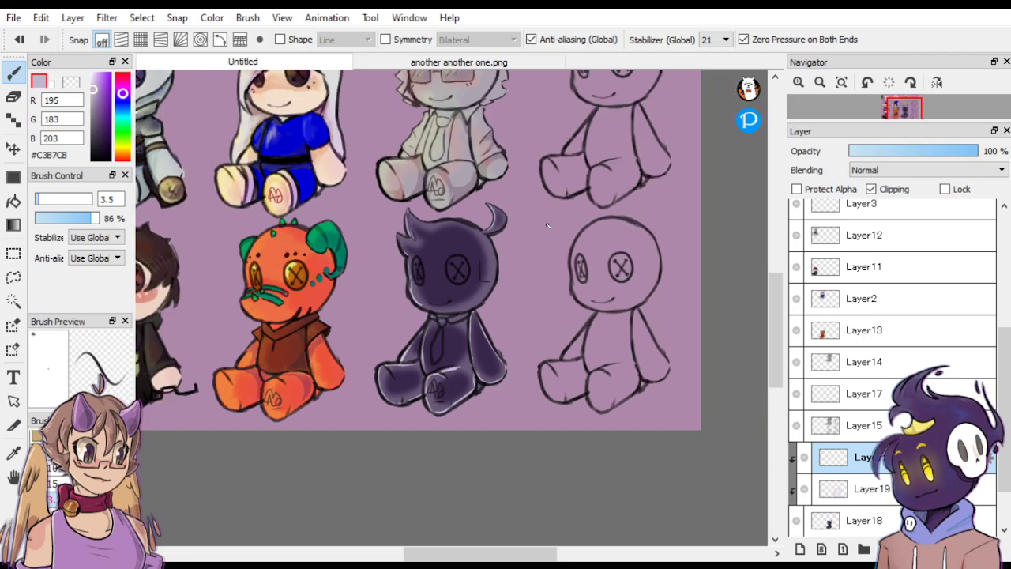
scroll(518, 243, "up", 2)
scroll(518, 243, "up", 3)
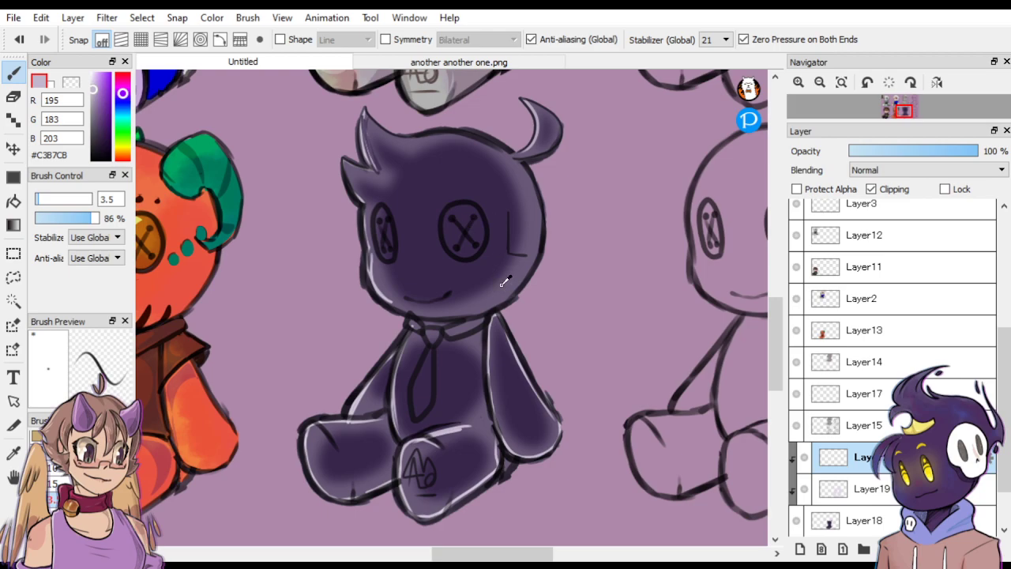
left_click(504, 282, "alt")
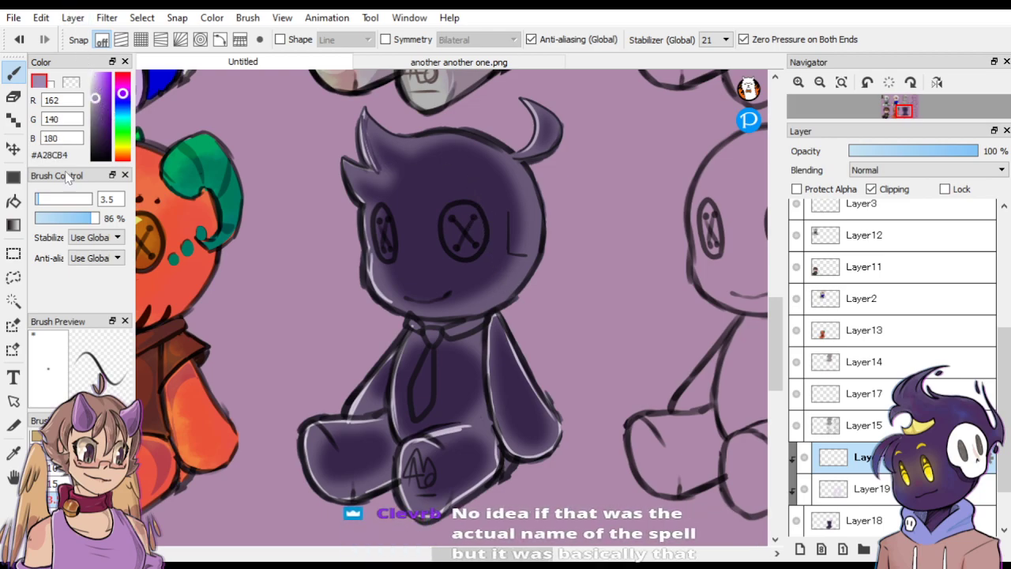
left_click(13, 201)
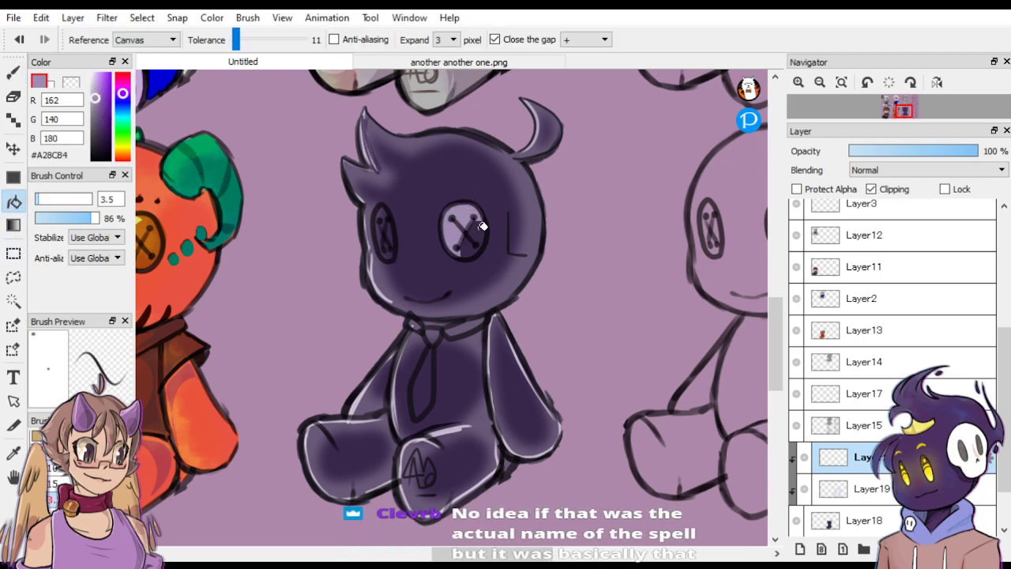
left_click(481, 229)
left_click(467, 247)
left_click(391, 232)
left_click(381, 228)
left_click(385, 213)
left_click(390, 248)
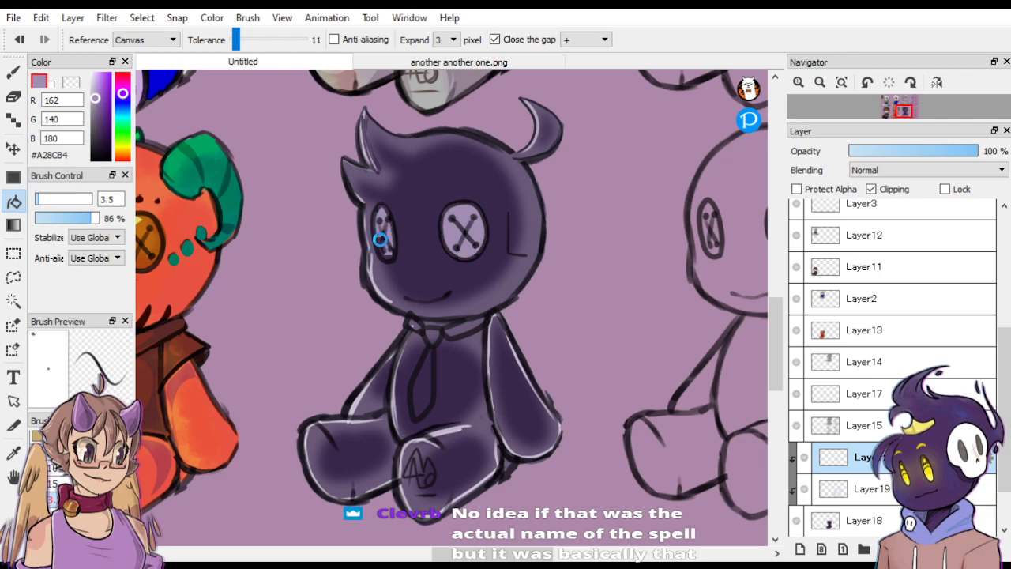
left_click(391, 250)
scroll(682, 132, "down", 4)
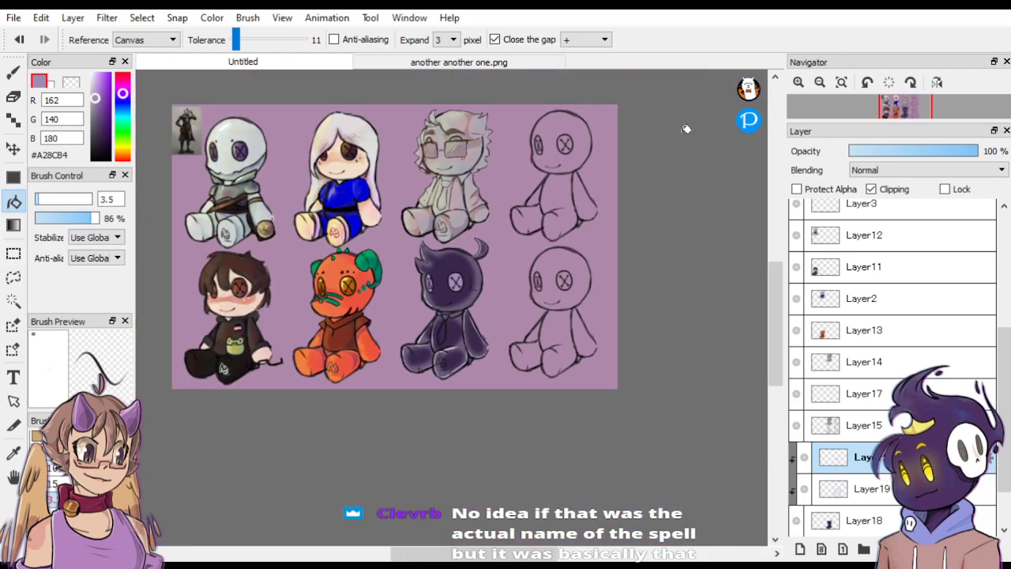
Merge the clipped rim, highlight and eye-colour layers down into the doll's dark purple base, Layer18.
scroll(685, 127, "up", 2)
scroll(676, 127, "up", 2)
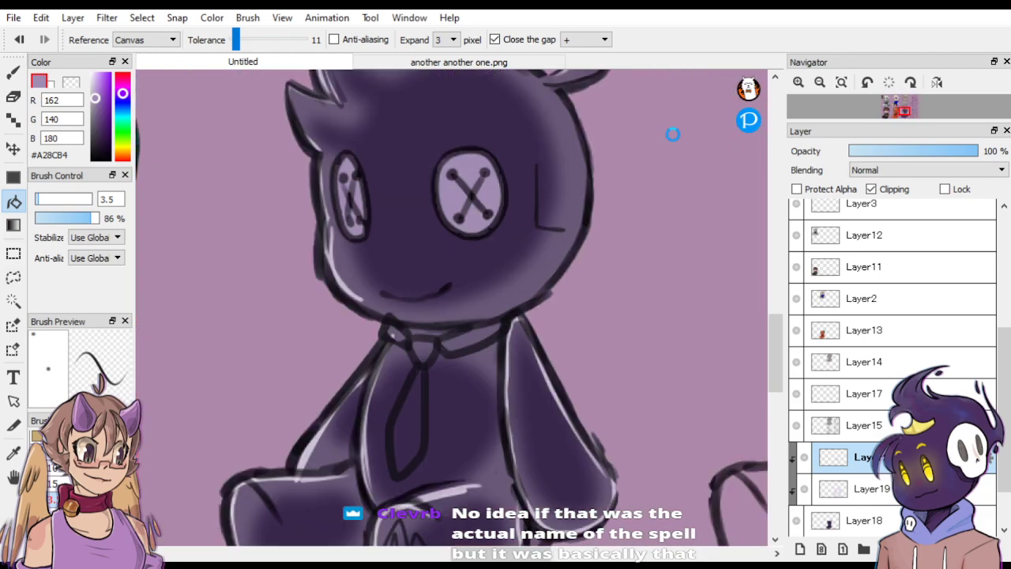
scroll(672, 131, "down", 2)
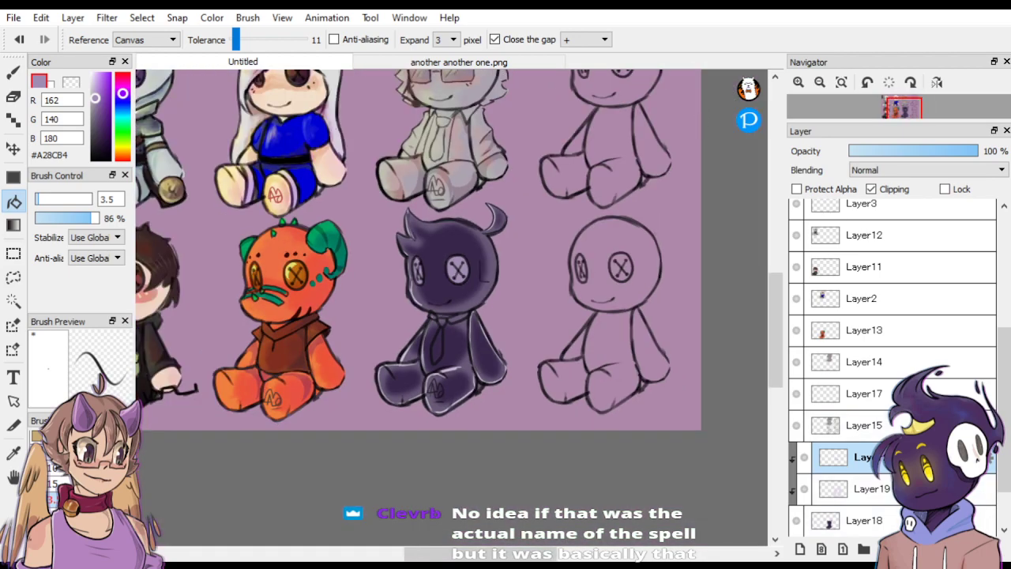
left_click(890, 490)
key("ctrl+e")
left_click(888, 458)
key("ctrl+e")
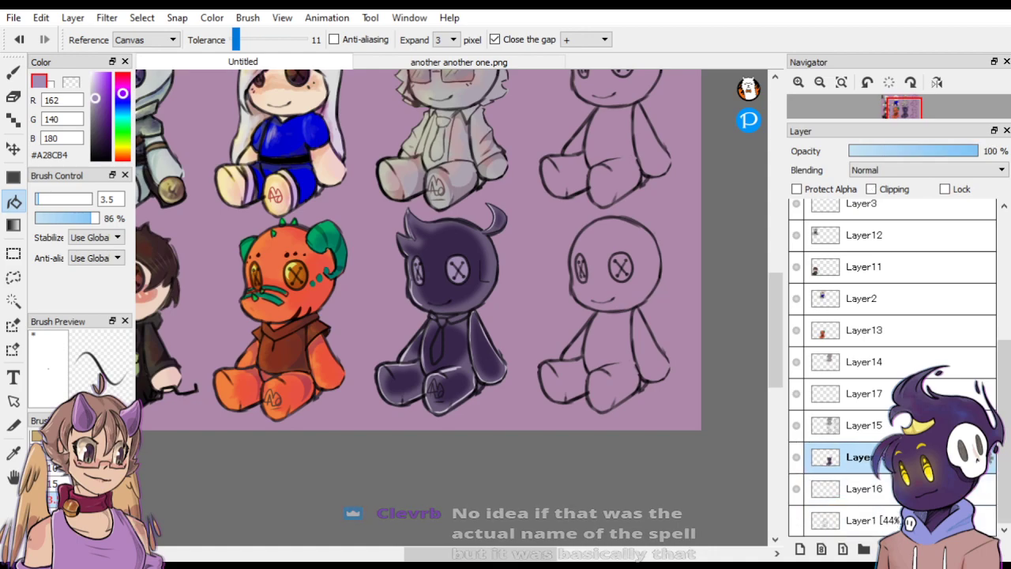
Clip a new layer to Layer18 and shade the doll's right side with purple #5D1F8E using a scatter brush at size 139.
left_click(803, 547)
left_click(871, 189)
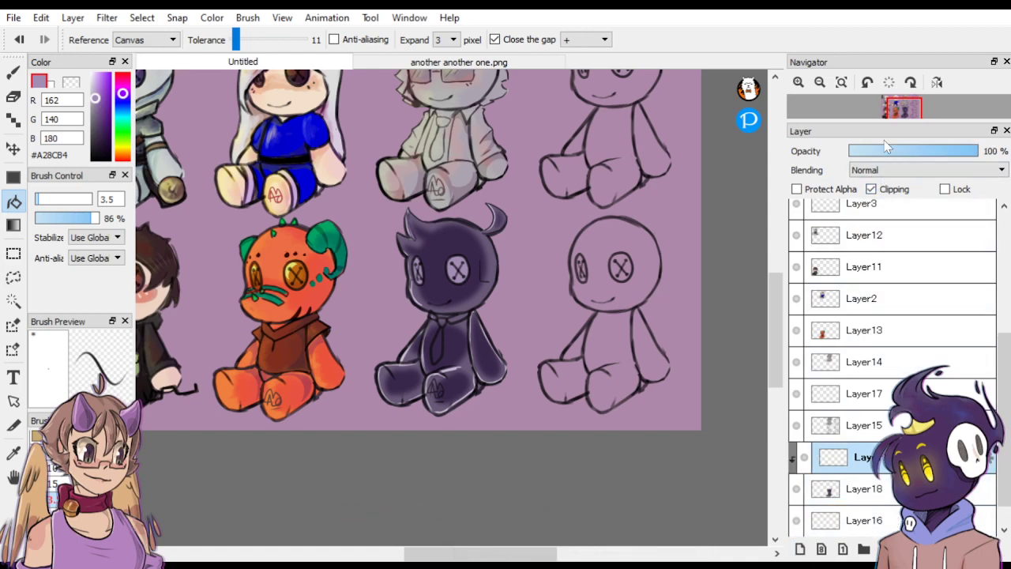
left_click(106, 110)
left_click(13, 71)
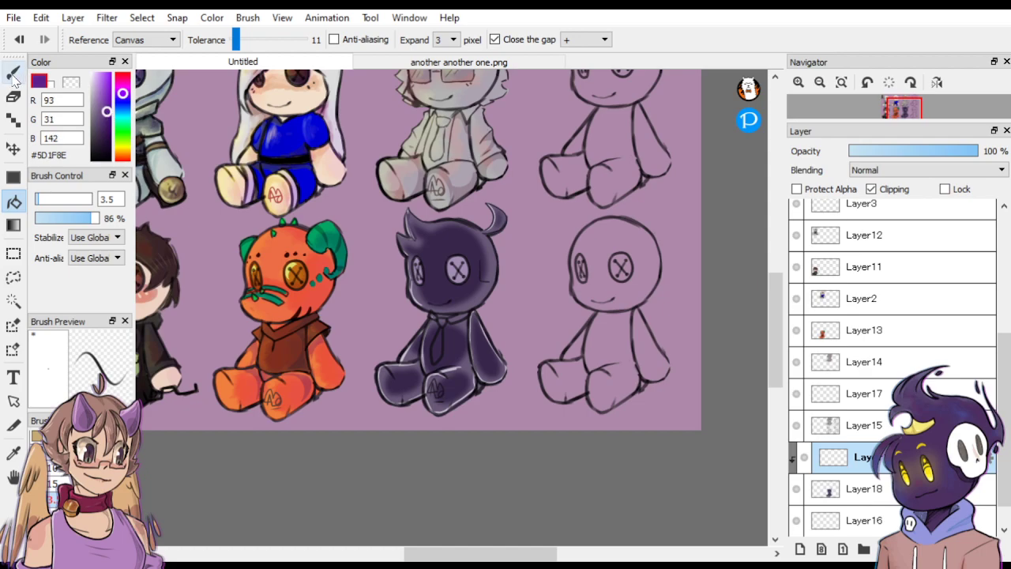
left_click(79, 474)
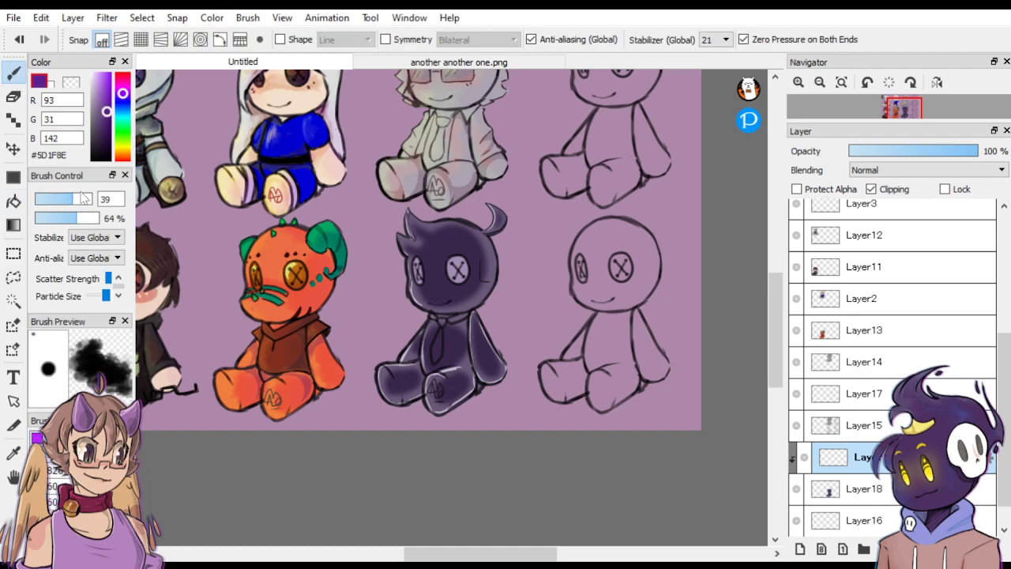
left_click_drag(82, 198, 92, 198)
mouse_move(454, 361)
left_mouse_down()
mouse_move(505, 354)
mouse_move(497, 374)
mouse_move(478, 345)
mouse_move(499, 272)
mouse_move(454, 246)
left_mouse_up()
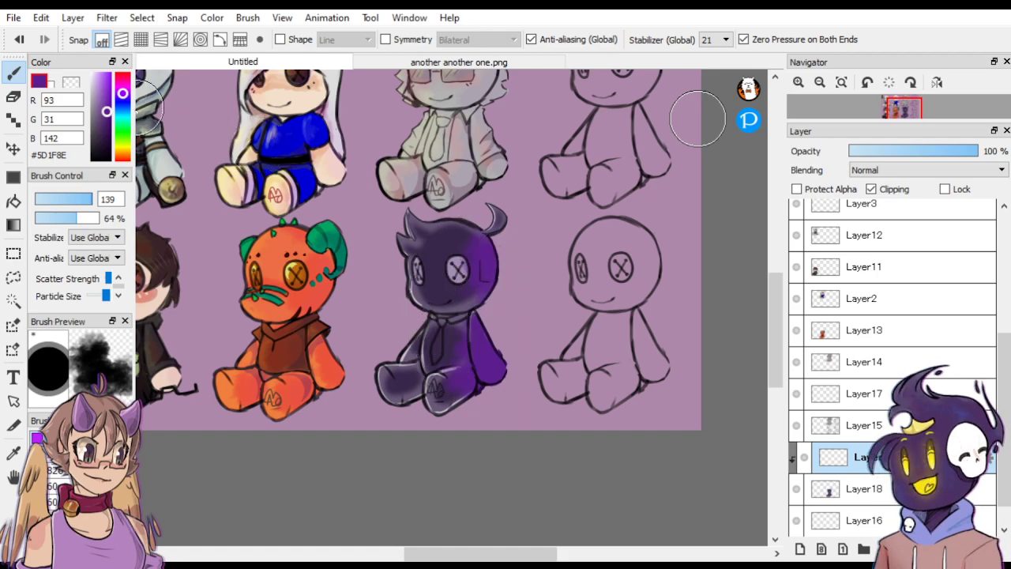
Brush pale yellow #EFF4AC light over the left side of the doll's head, arm and leg.
left_click(122, 152)
left_click(97, 75)
left_click(122, 147)
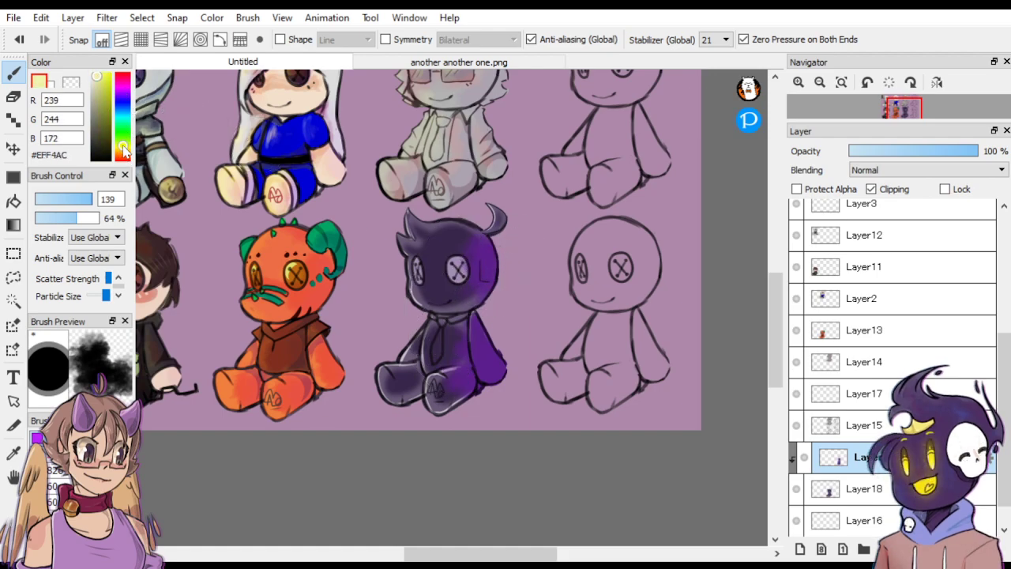
mouse_move(407, 237)
left_mouse_down()
mouse_move(418, 225)
mouse_move(407, 293)
mouse_move(371, 348)
mouse_move(387, 350)
mouse_move(361, 399)
mouse_move(371, 361)
left_mouse_up()
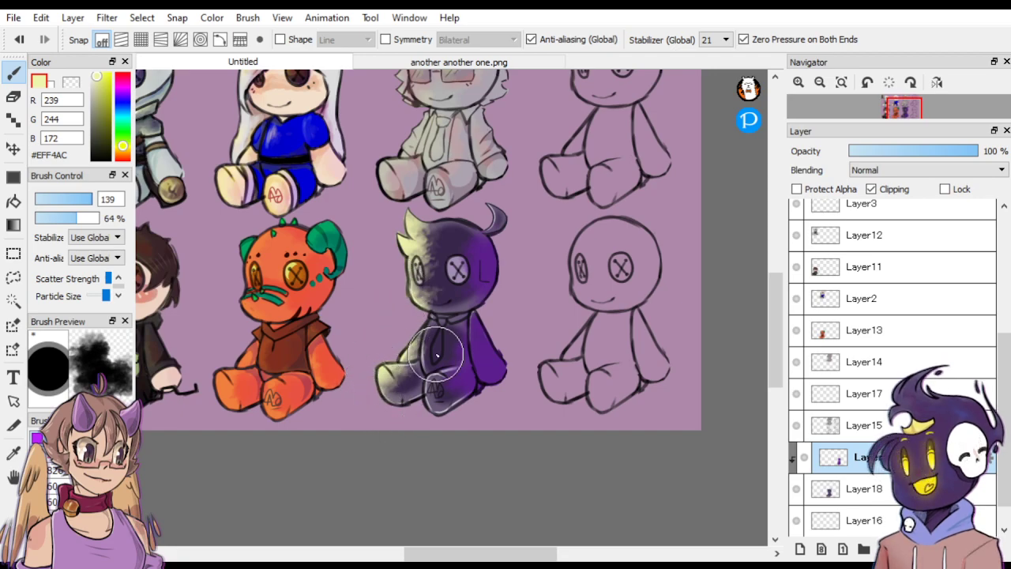
Set the purple and yellow lighting layer to Overlay blending at 55% opacity.
left_click(884, 170)
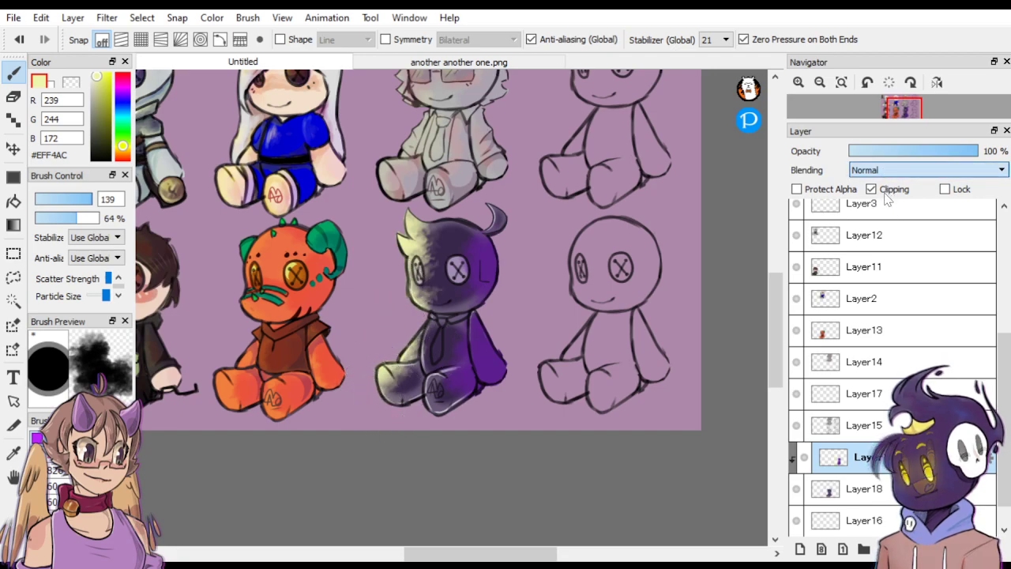
left_click(883, 237)
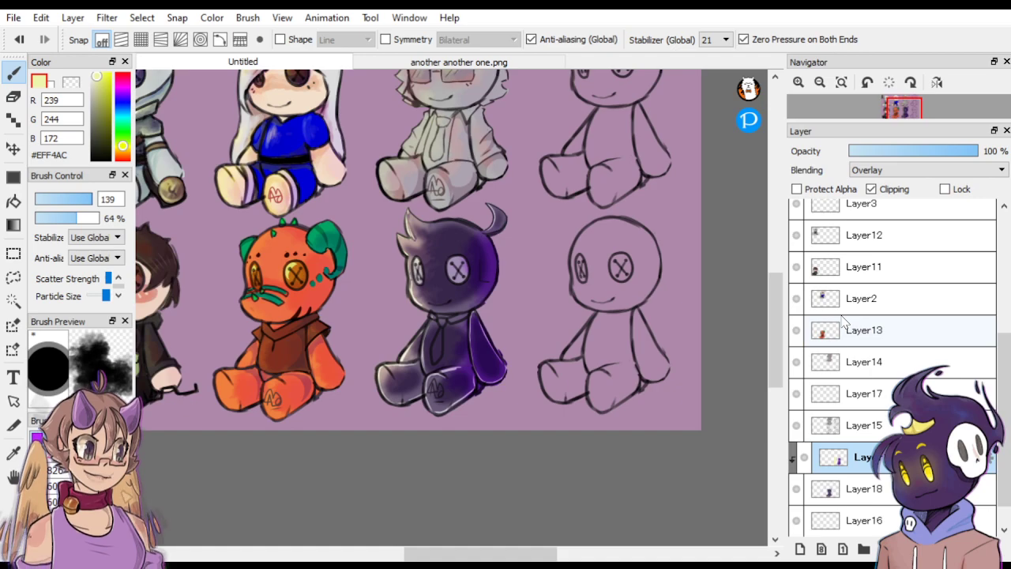
left_click(919, 151)
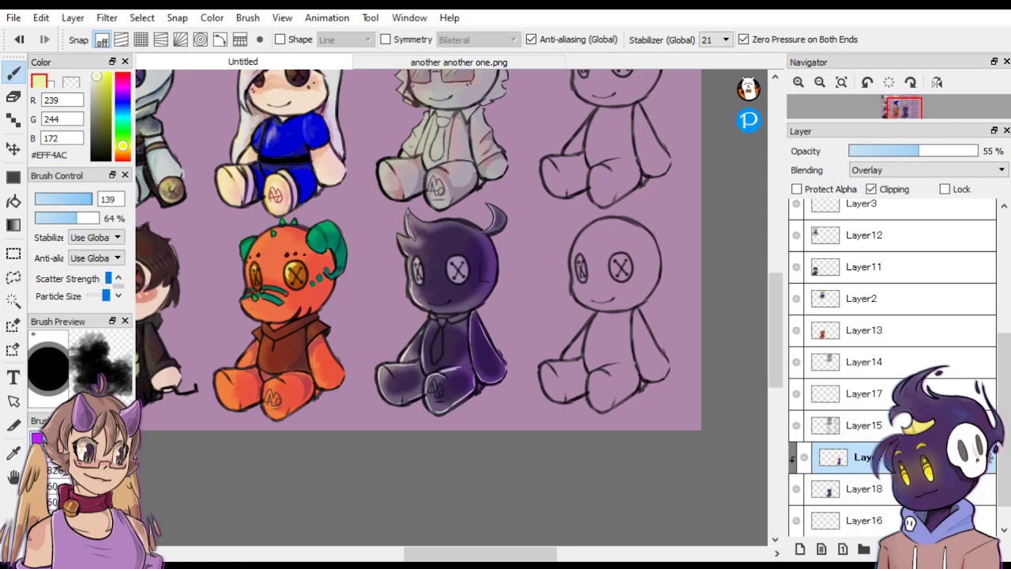
Merge the lighting layer into the doll's base and combine the result with the Layer15 linework.
key("ctrl+e")
left_click(866, 425)
key("Delete")
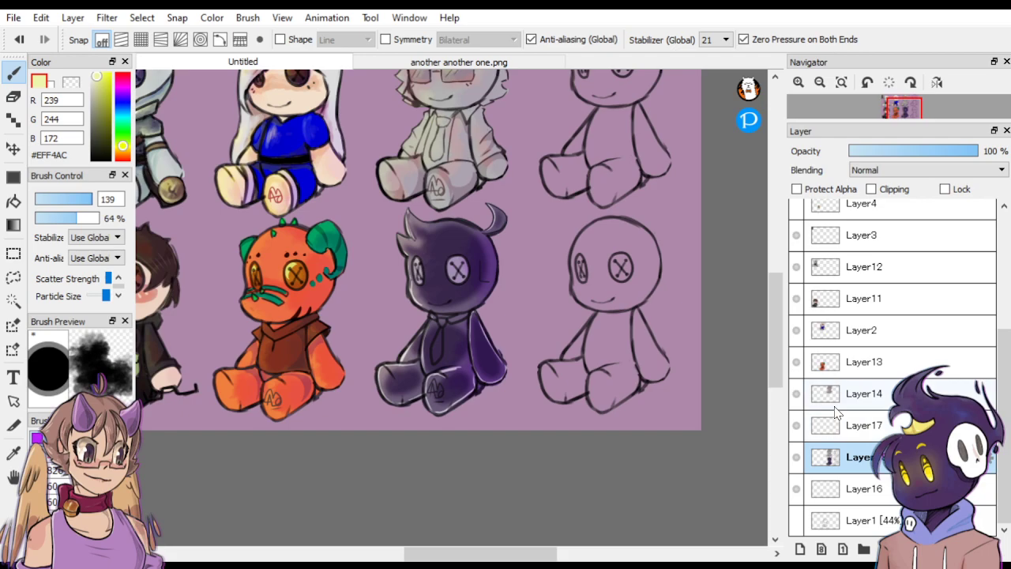
Lasso the dark purple horned doll, cut it from Layer18 and paste it onto a separate layer.
key("m")
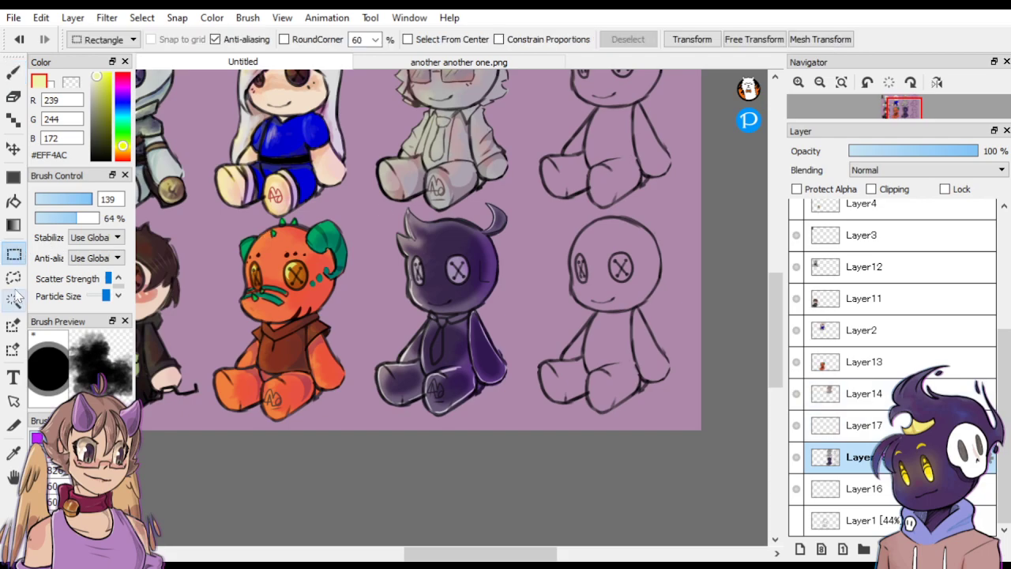
key("l")
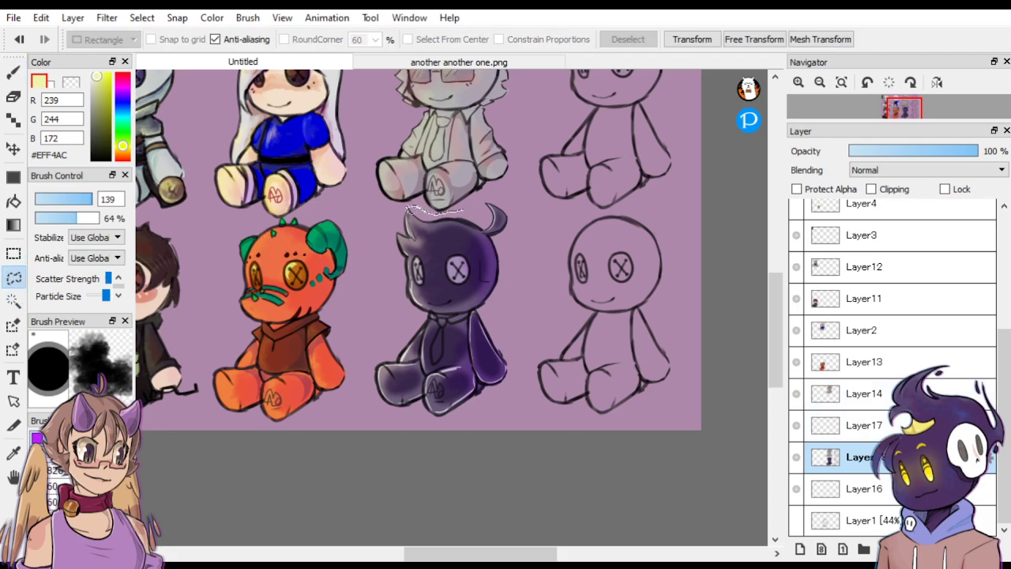
mouse_move(408, 208)
left_mouse_down()
mouse_move(365, 316)
mouse_move(419, 446)
mouse_move(526, 347)
mouse_move(513, 194)
left_mouse_up()
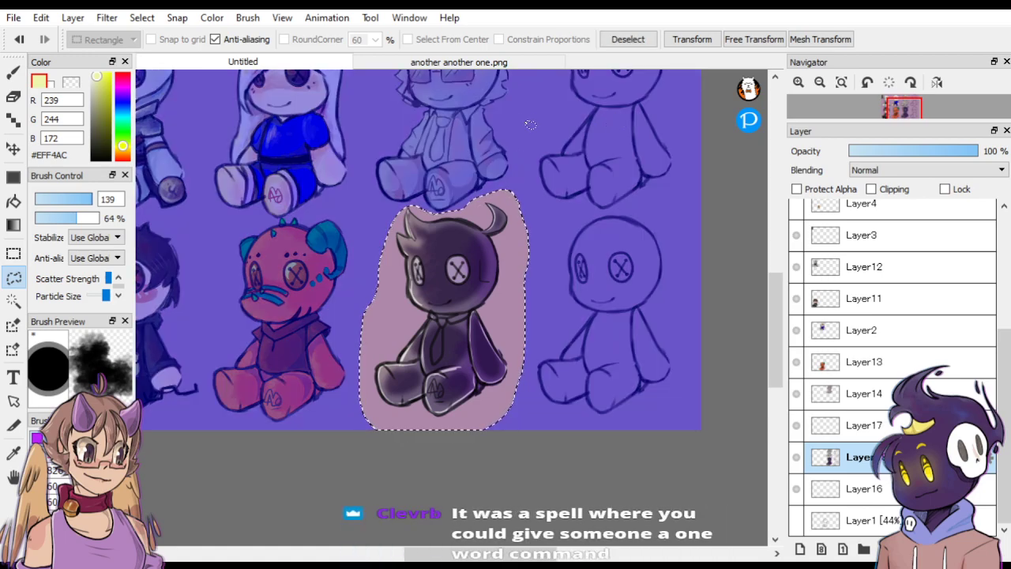
key("Delete")
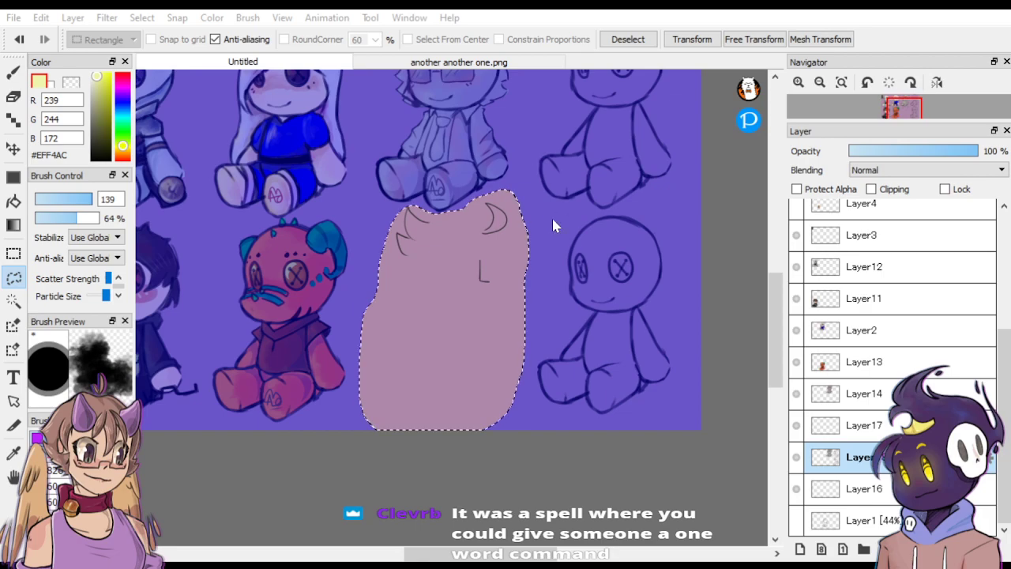
key("ctrl+v")
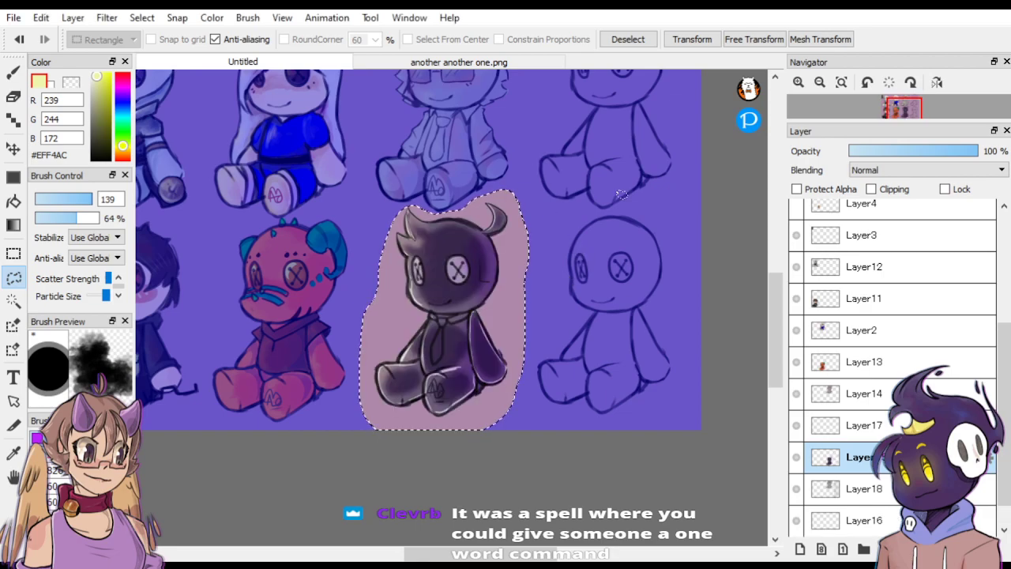
Merge Layer17 into the separated purple doll's layer and clear the selection.
left_click(886, 427)
left_click(916, 548)
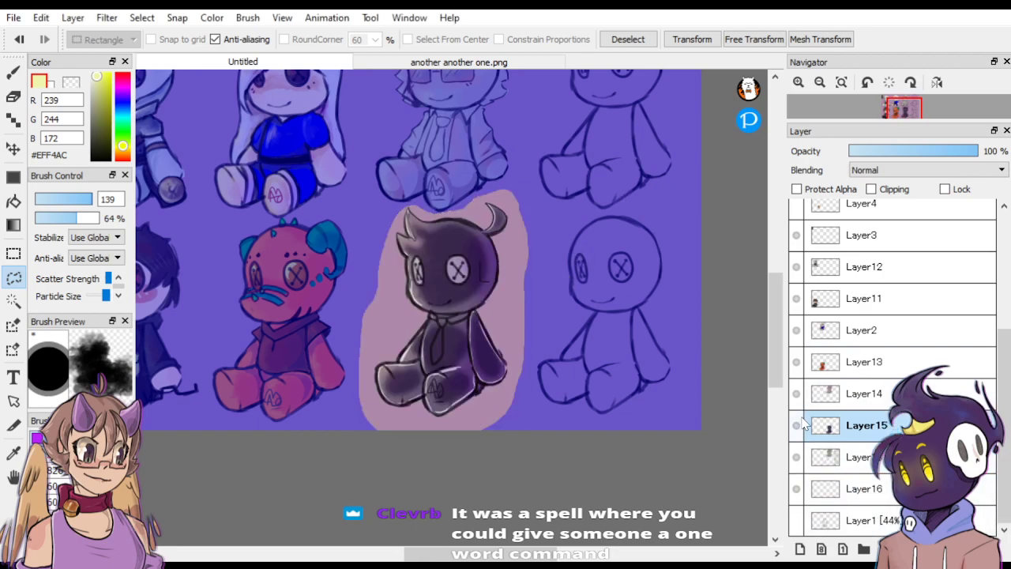
left_click(13, 254)
left_click(605, 221)
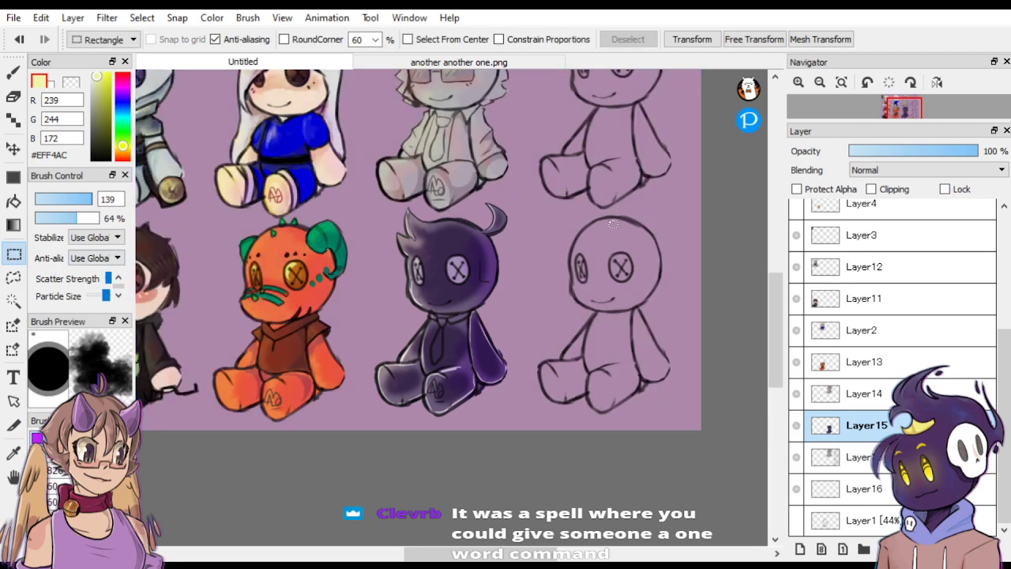
Examine the whole doll sheet and the two remaining uncoloured dolls.
key("ctrl+minus")
key("ctrl+minus")
left_click_drag(777, 334, 778, 284)
key("ctrl+plus")
key("ctrl+minus")
key("ctrl+plus")
key("ctrl+minus")
key("ctrl+plus")
key("ctrl+plus")
key("ctrl+minus")
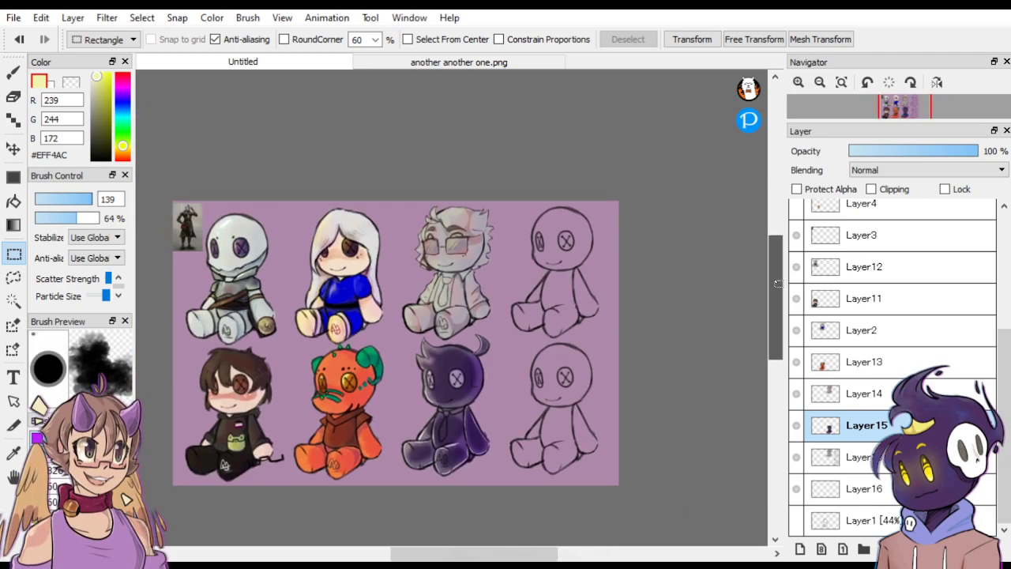
scroll(778, 282, "up", 1)
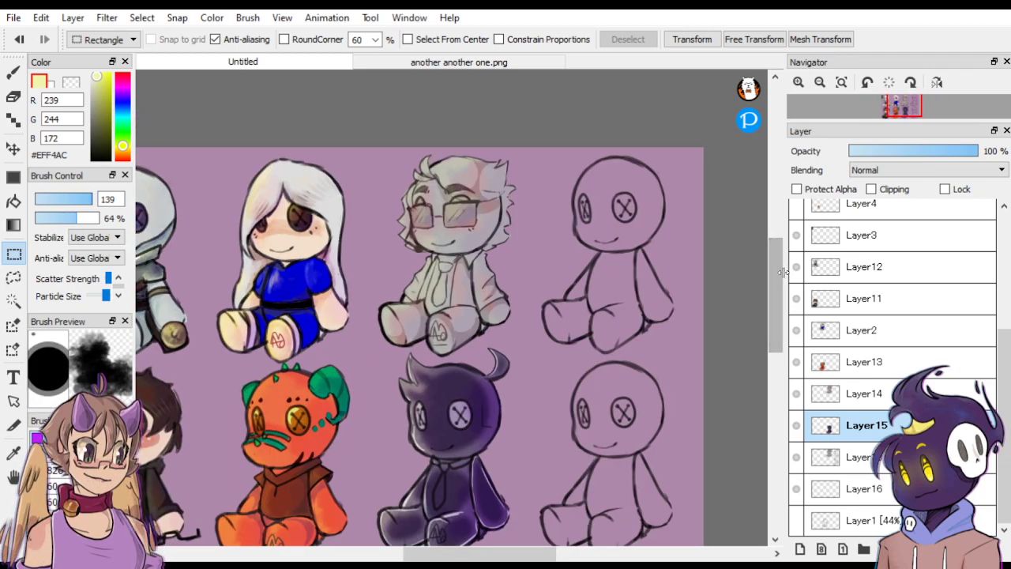
left_click_drag(455, 553, 488, 553)
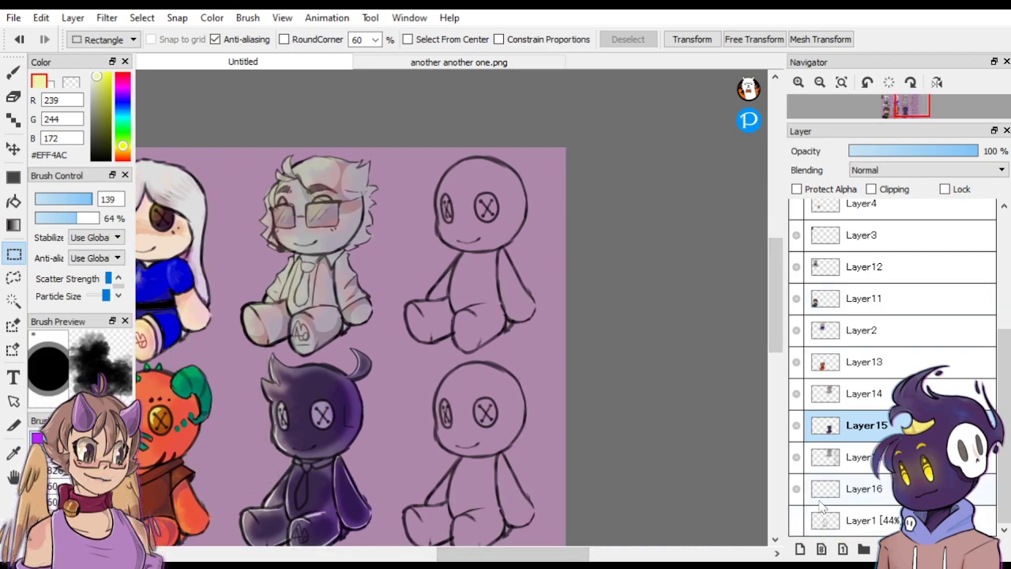
Show the Layer10 reference image beside the lower uncoloured doll, leaving the Layer8 and Layer9 references hidden.
left_click_drag(1001, 371, 1006, 262)
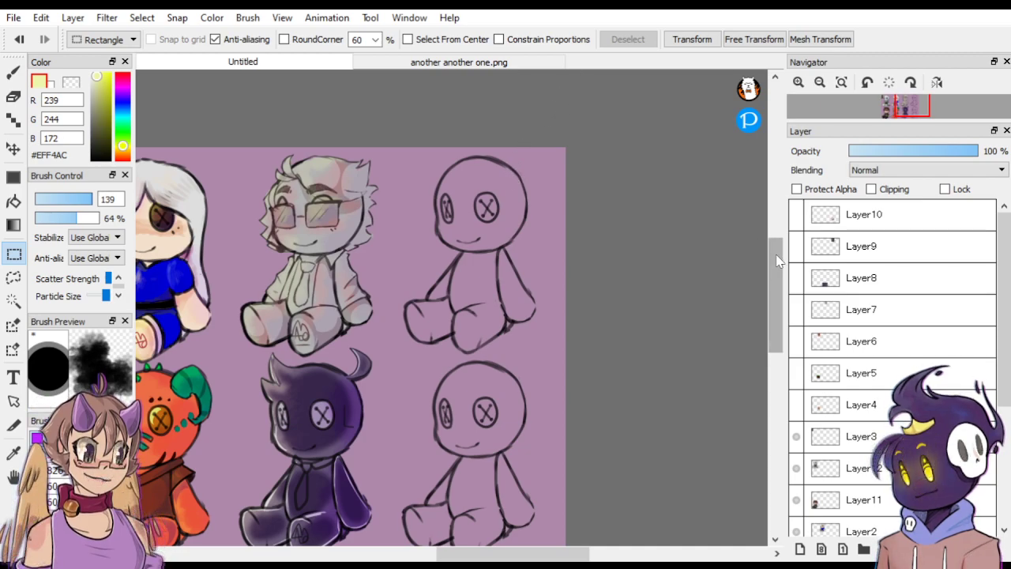
key("ctrl+minus")
key("ctrl+minus")
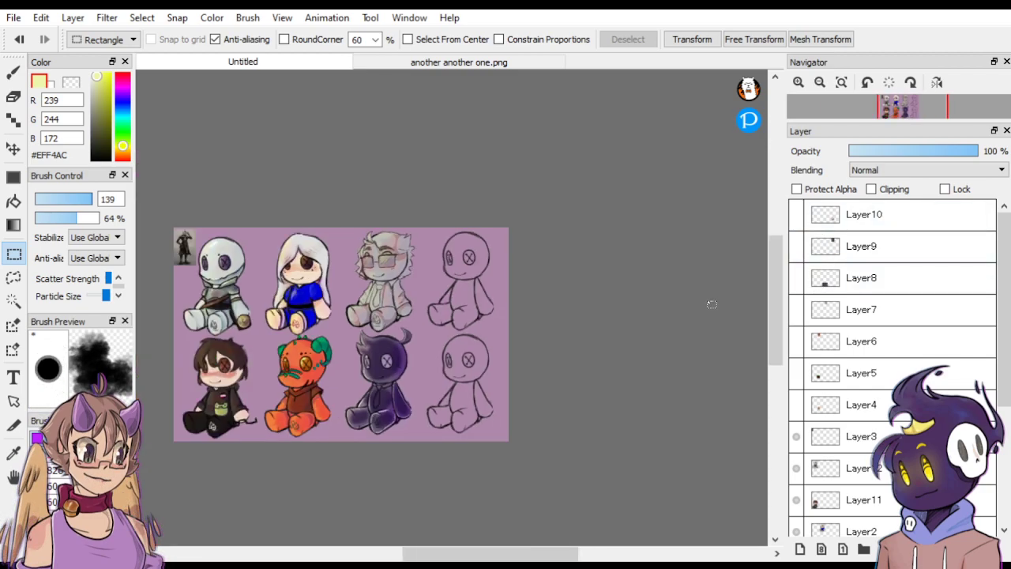
key("ctrl+plus")
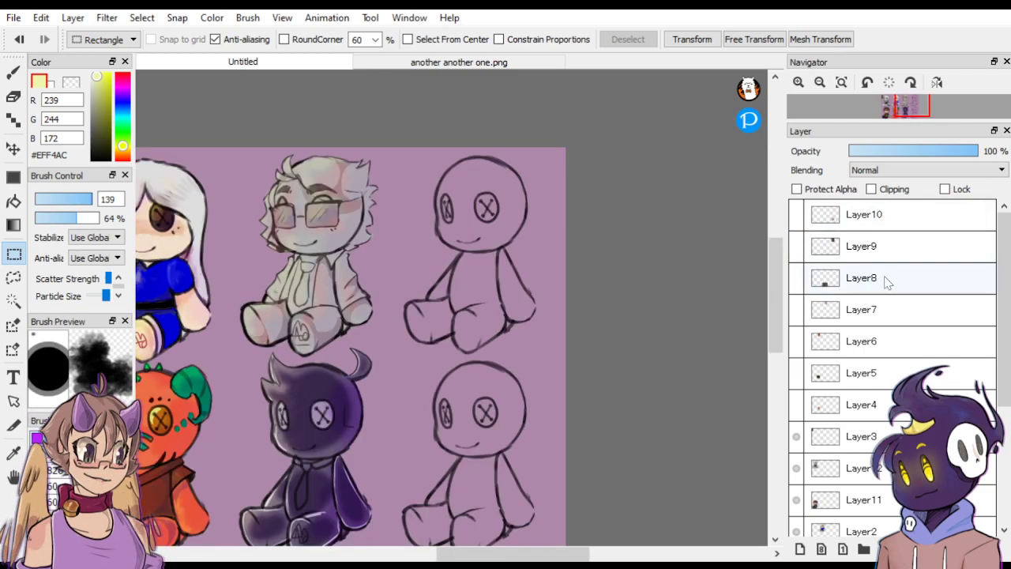
left_click(798, 247)
left_click(798, 277)
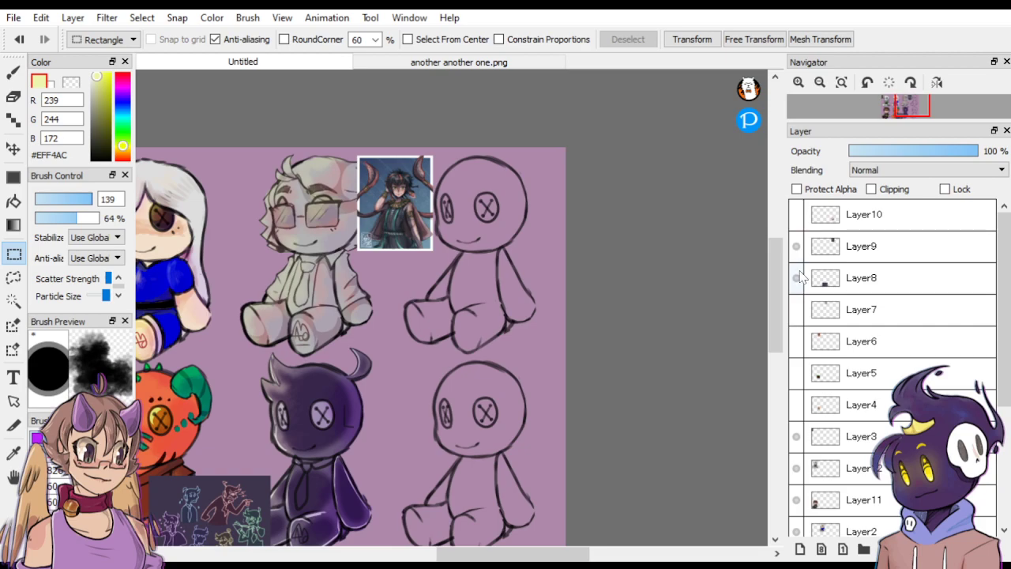
left_click(797, 278)
left_click(796, 215)
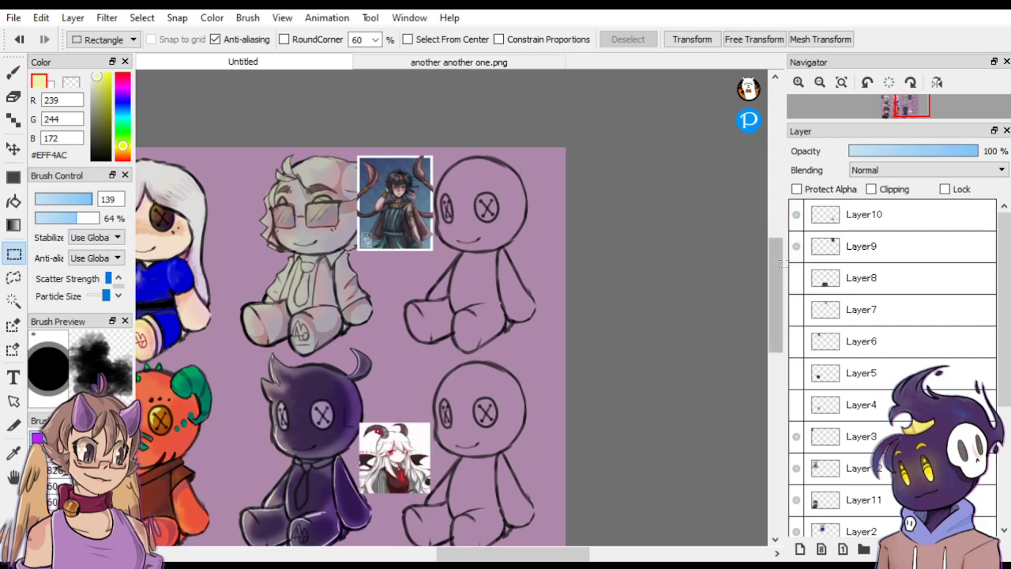
scroll(778, 269, "down", 5)
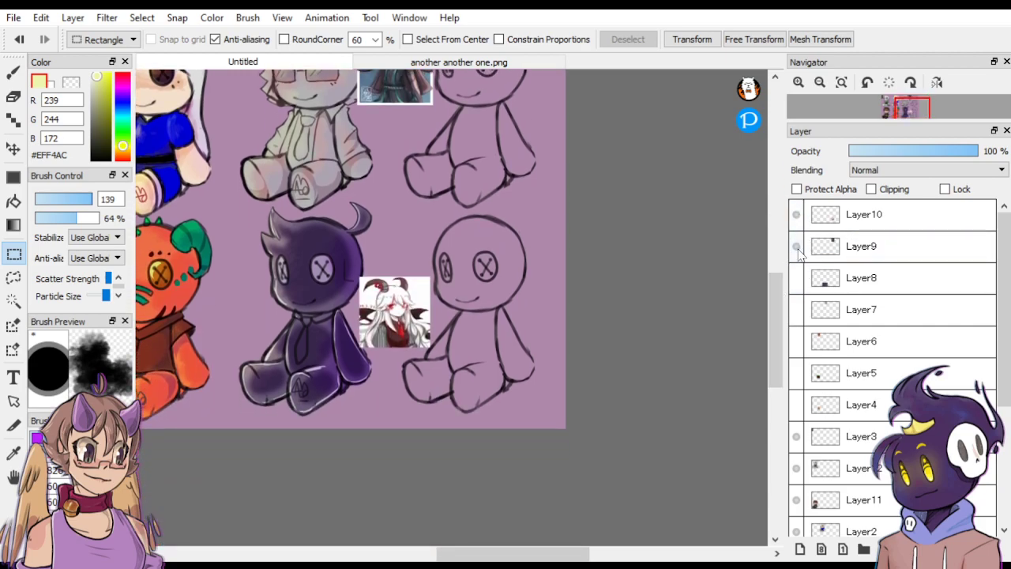
left_click(797, 247)
Add a new layer directly above Layer18 for the lower uncoloured doll's linework.
key("ctrl+Up")
key("ctrl+Up")
key("ctrl+Down")
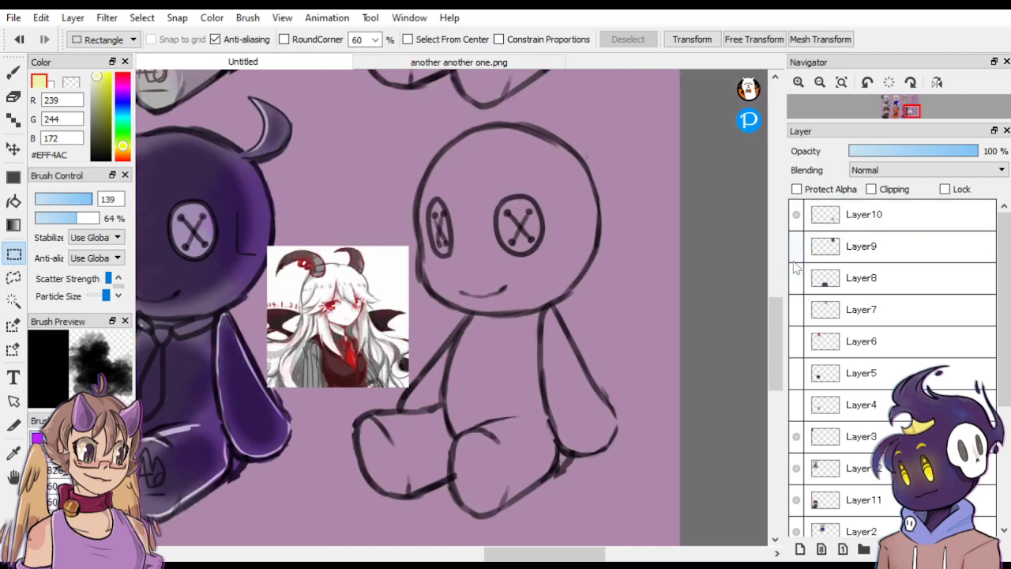
left_click_drag(777, 306, 777, 297)
left_click_drag(1001, 286, 1001, 404)
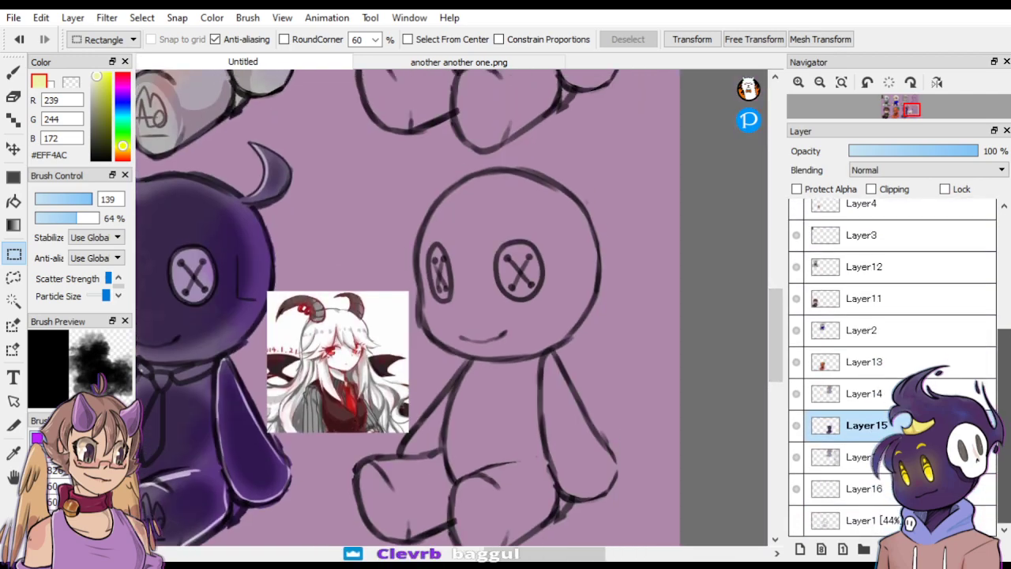
left_click(888, 488)
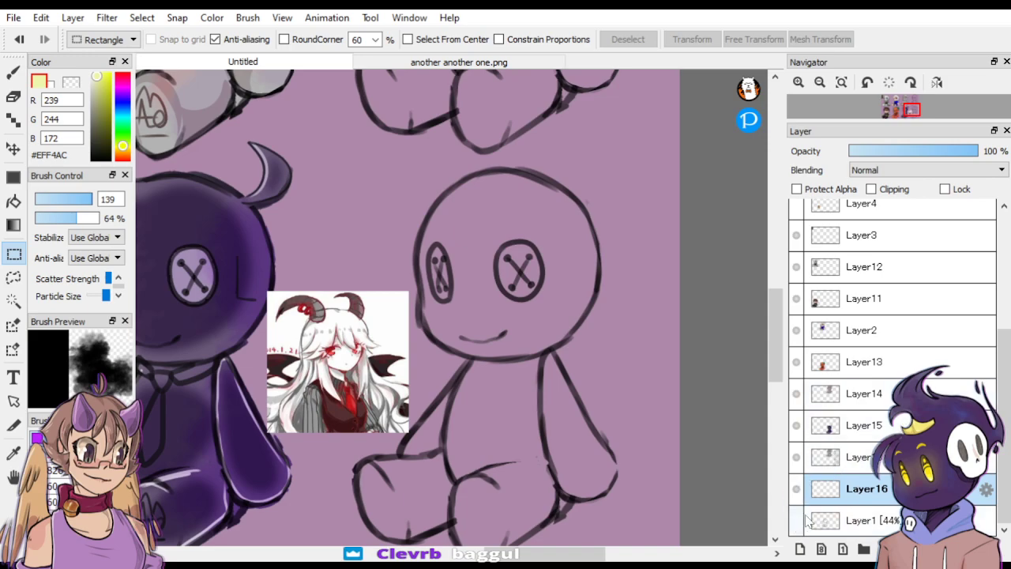
left_click(796, 457)
left_click(796, 456)
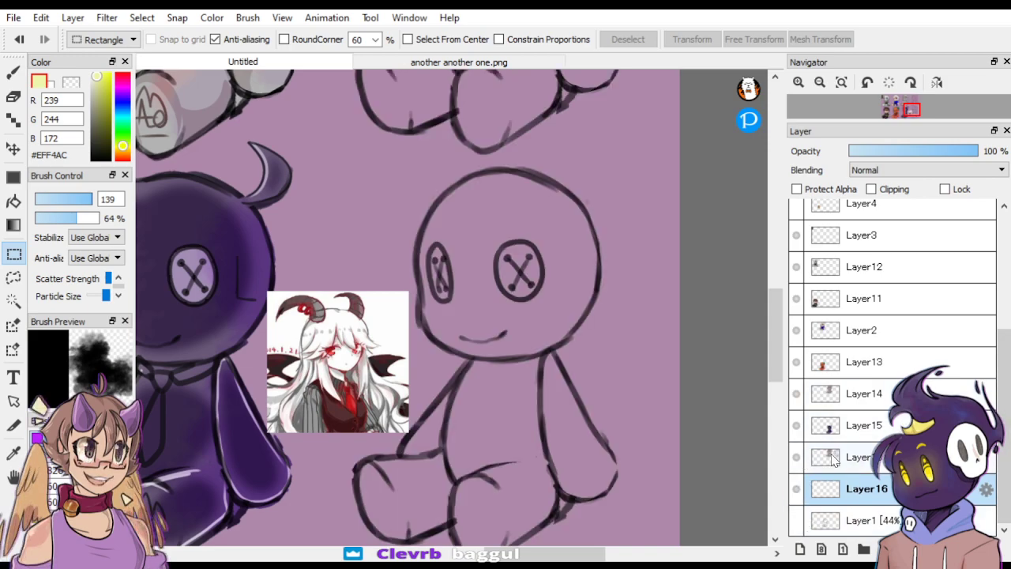
left_click(837, 456)
left_click(802, 549)
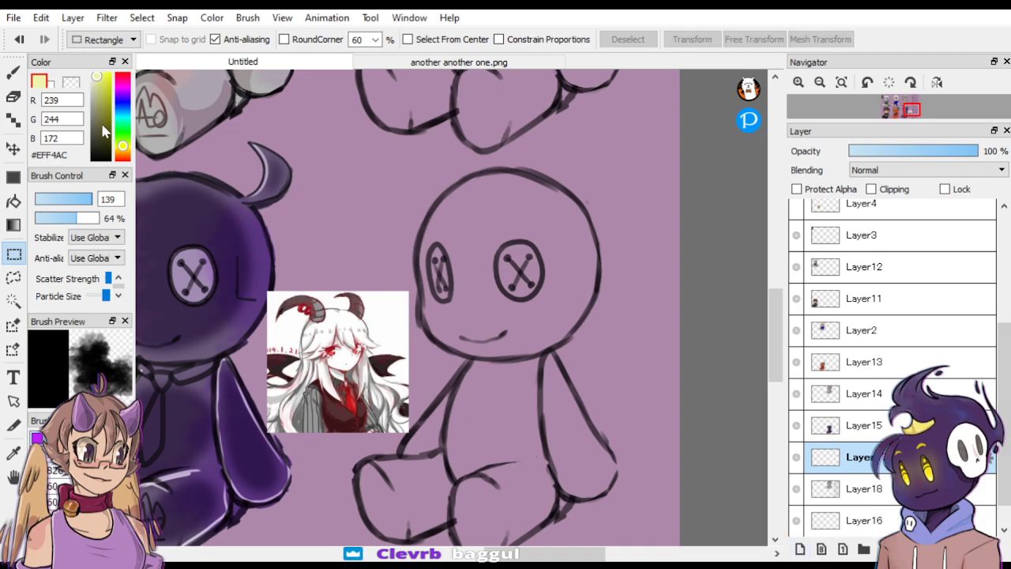
Set up a fine 3.5-size brush in near-black #0F100A with no area selected.
left_click(96, 154)
scroll(79, 482, "up", 5)
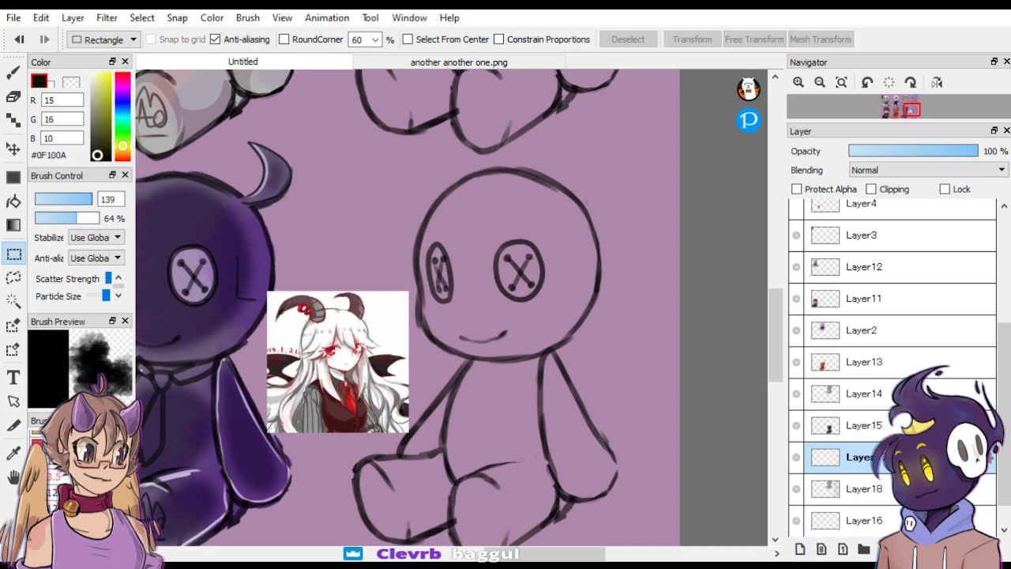
left_click(79, 499)
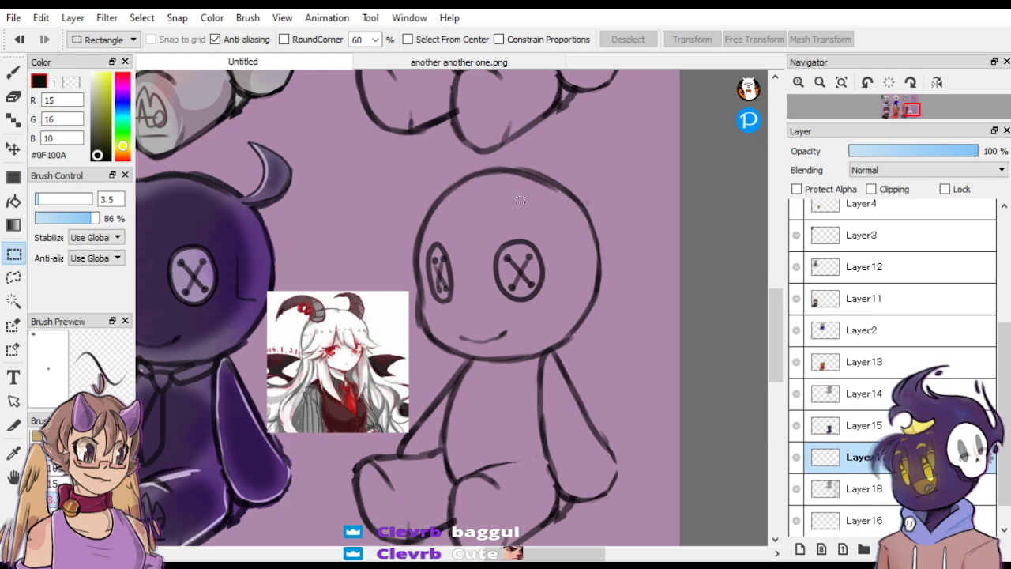
key("ctrl+a")
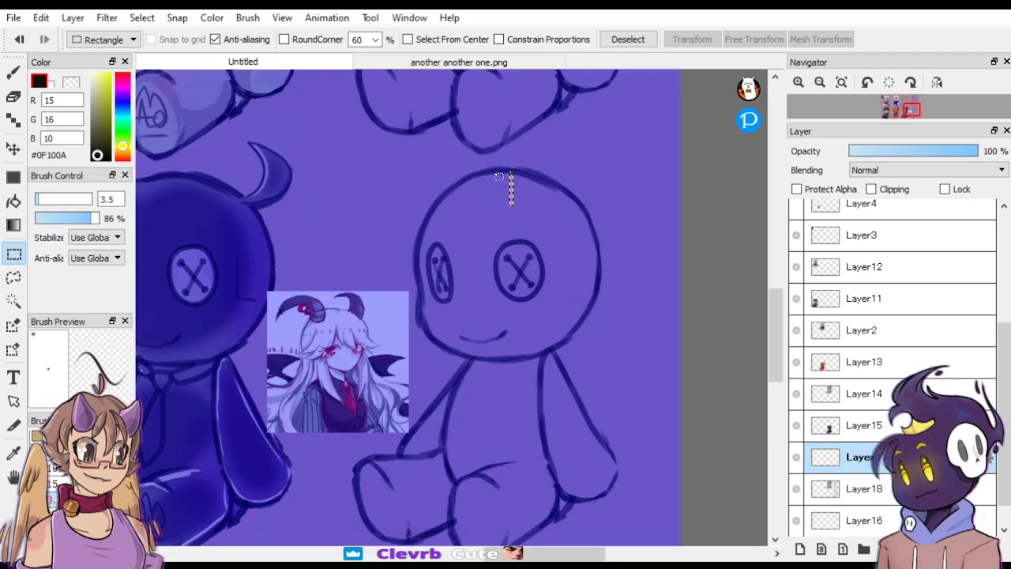
key("ctrl+d")
key("b")
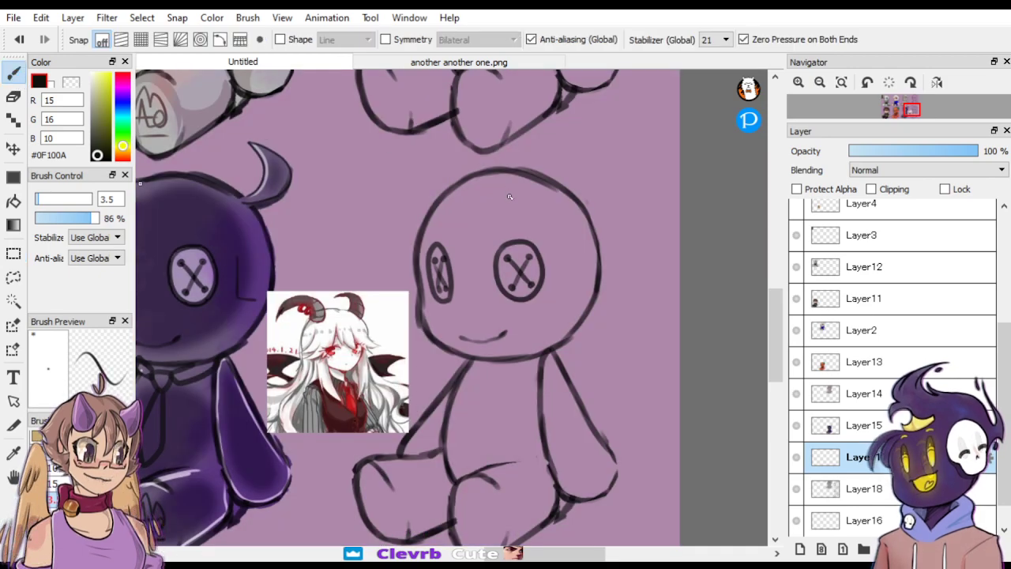
mouse_move(506, 196)
left_mouse_down()
mouse_move(522, 152)
mouse_move(556, 135)
mouse_move(587, 153)
mouse_move(549, 160)
mouse_move(563, 152)
mouse_move(535, 210)
mouse_move(508, 210)
mouse_move(506, 180)
left_mouse_up()
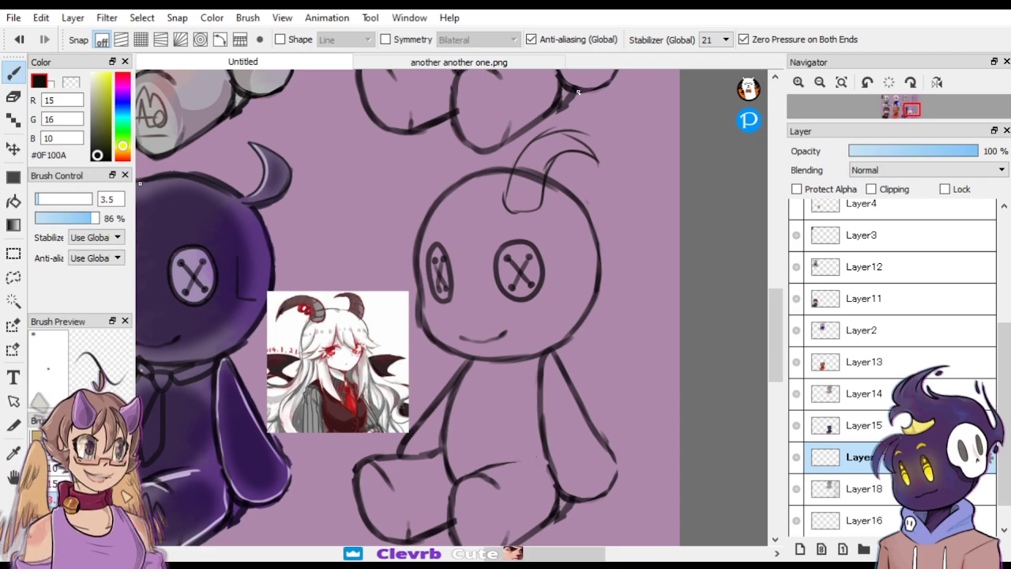
key("ctrl+z")
key("ctrl+z")
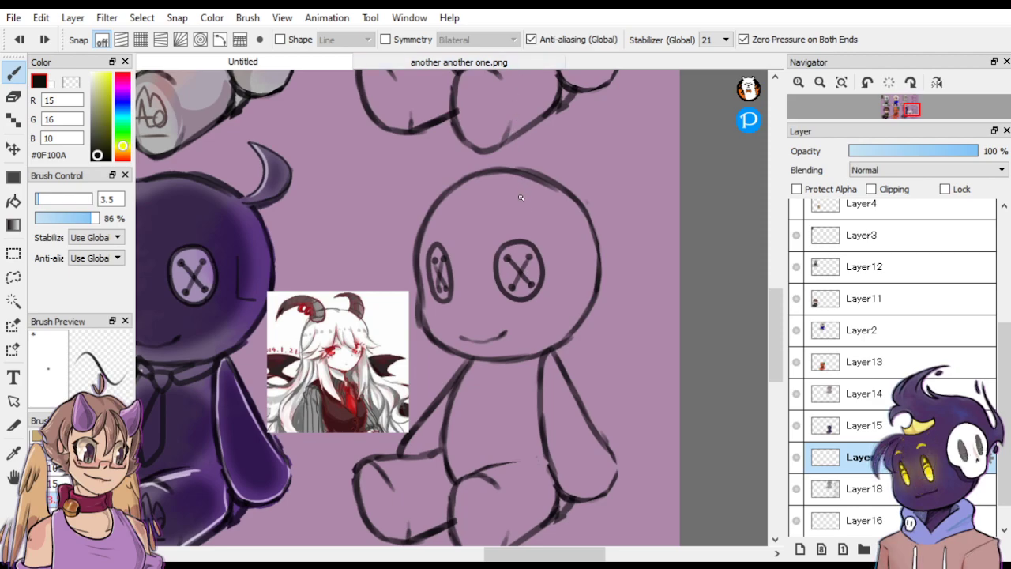
mouse_move(502, 212)
left_mouse_down()
mouse_move(535, 215)
mouse_move(572, 134)
mouse_move(599, 131)
mouse_move(610, 142)
mouse_move(599, 124)
mouse_move(576, 116)
mouse_move(529, 148)
mouse_move(554, 115)
mouse_move(503, 180)
mouse_move(524, 139)
mouse_move(499, 207)
left_mouse_up()
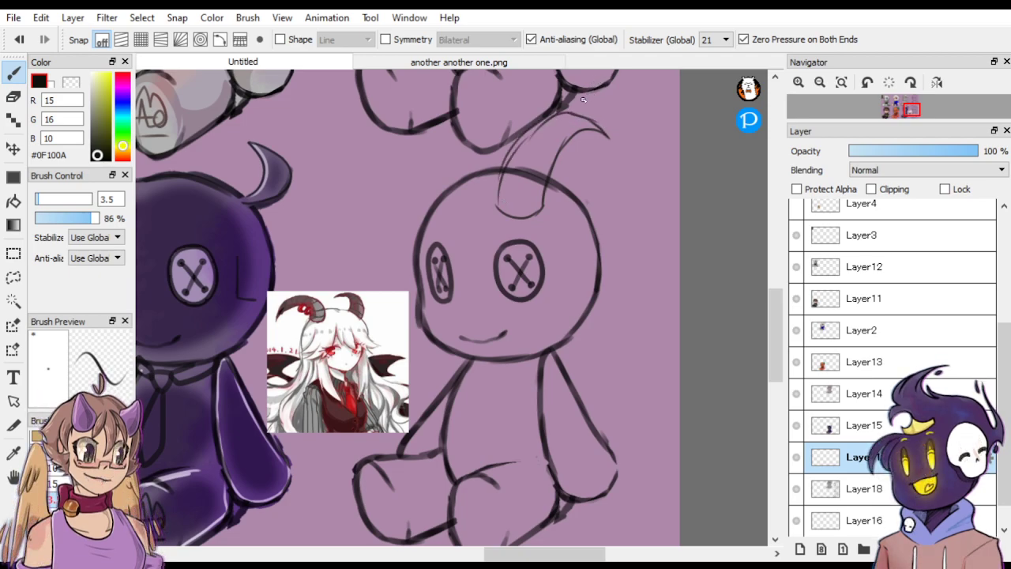
key("ctrl+z")
key("ctrl+z")
key("ctrl+z")
key("ctrl+z")
key("ctrl+z")
key("ctrl+z")
key("ctrl+z")
key("ctrl+z")
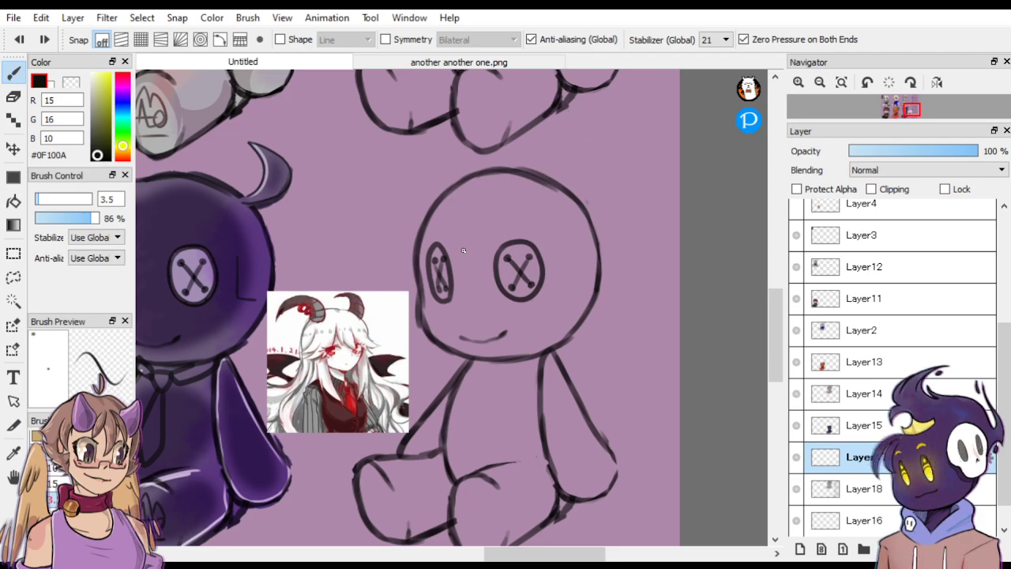
Sketch pointed bangs across the lower uncoloured doll's forehead and loose hair strands down the left side of its head.
mouse_move(452, 234)
left_mouse_down()
mouse_move(476, 294)
mouse_move(461, 275)
mouse_move(480, 299)
mouse_move(489, 244)
left_mouse_up()
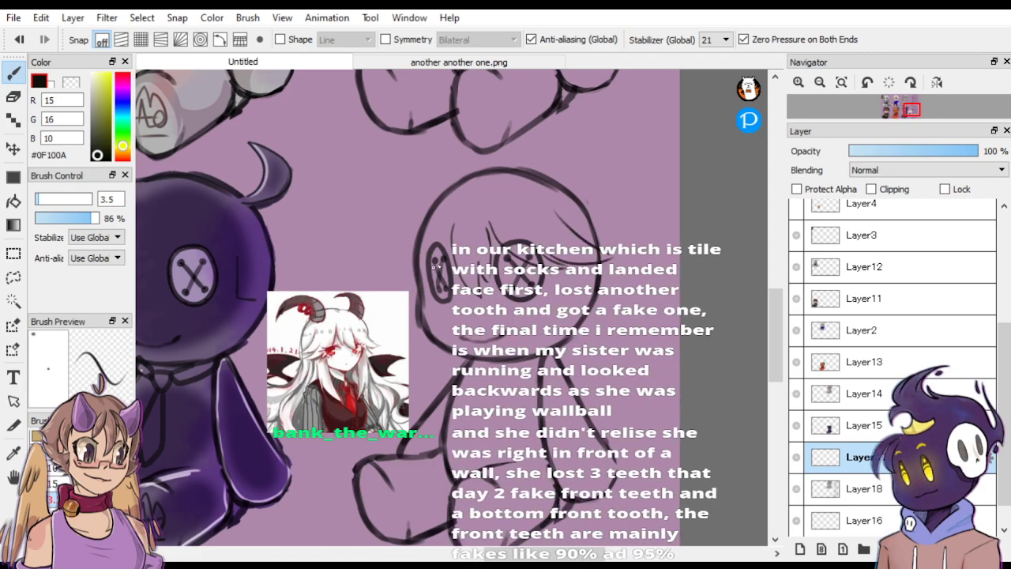
mouse_move(453, 227)
left_mouse_down()
mouse_move(408, 307)
mouse_move(416, 212)
mouse_move(434, 195)
left_mouse_up()
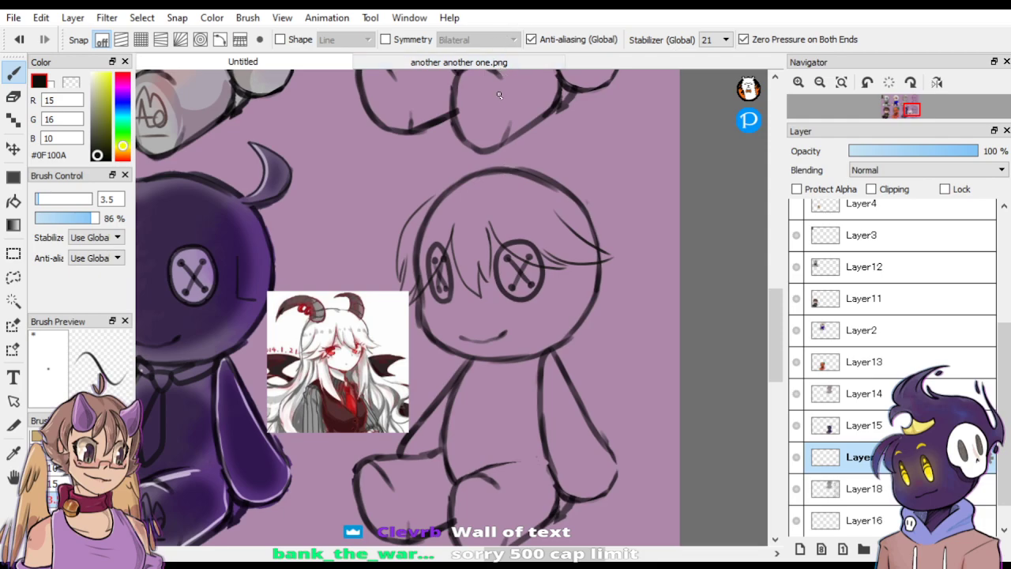
Draw two curved horns on top of the doll's head, erasing stray line ends at the right horn's base.
mouse_move(499, 202)
left_mouse_down()
mouse_move(502, 155)
mouse_move(536, 129)
mouse_move(574, 124)
mouse_move(595, 137)
mouse_move(597, 187)
mouse_move(581, 155)
mouse_move(563, 157)
mouse_move(544, 195)
mouse_move(494, 207)
left_mouse_up()
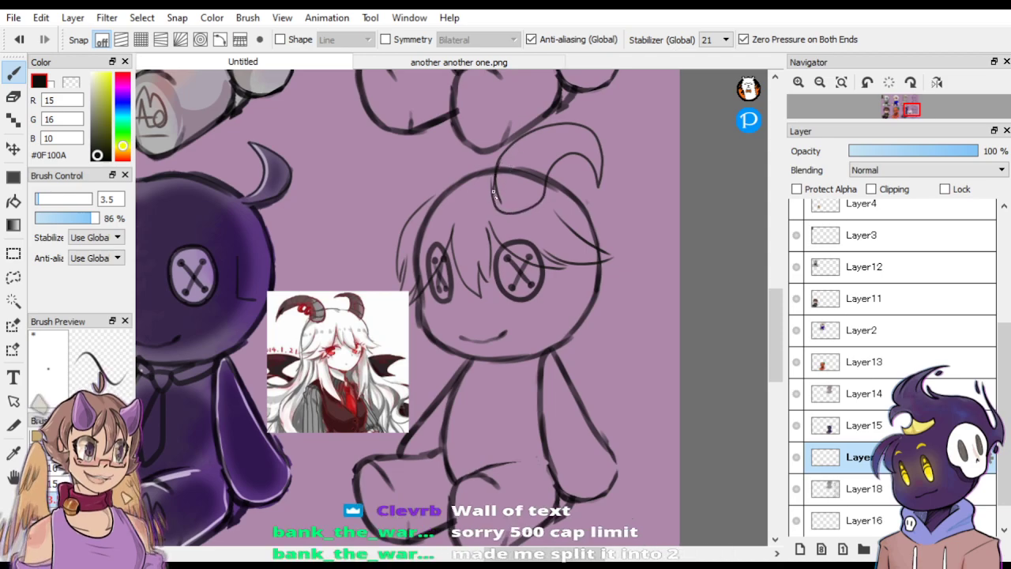
key("z")
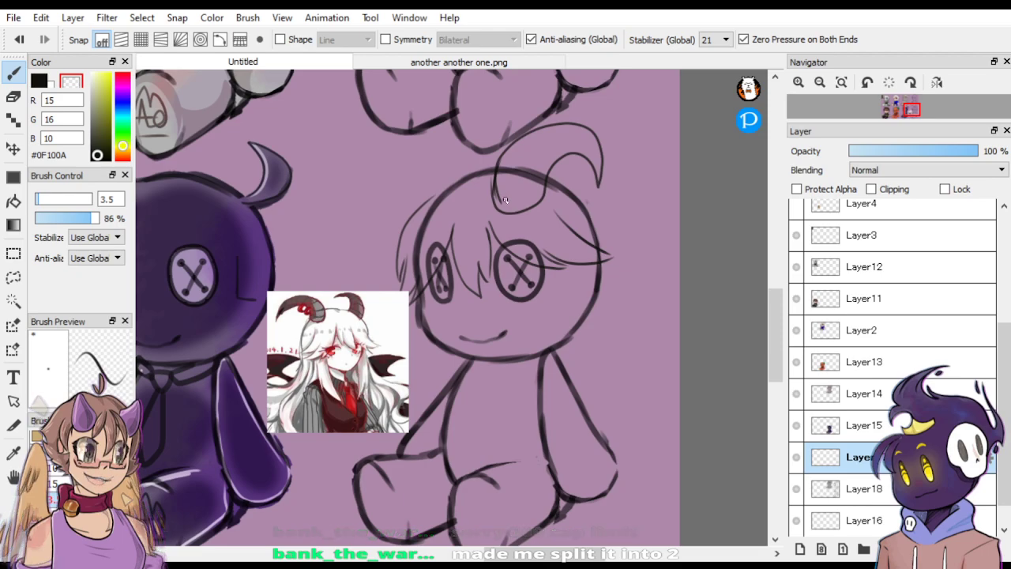
left_click_drag(502, 164, 502, 202)
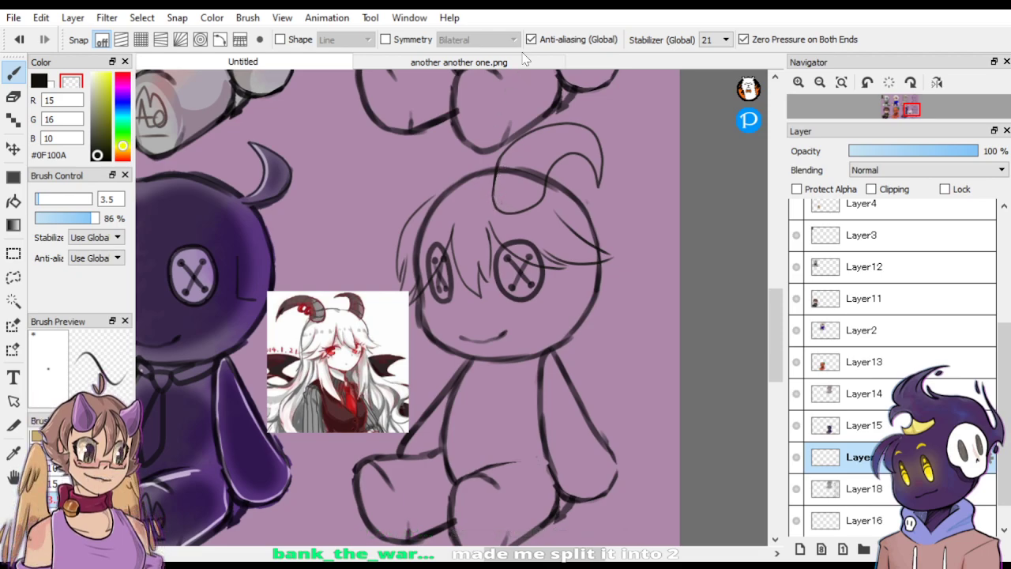
left_click(46, 80)
mouse_move(433, 171)
left_mouse_down()
mouse_move(489, 127)
mouse_move(508, 120)
mouse_move(530, 132)
mouse_move(479, 156)
mouse_move(432, 226)
left_mouse_up()
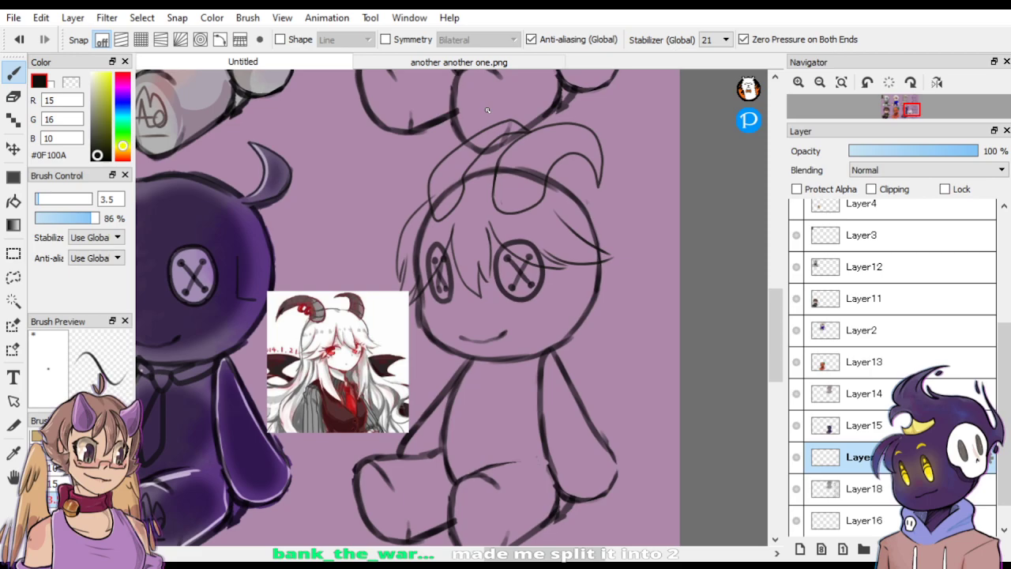
Undo both curved horns on top of the lower uncoloured doll's head.
key("ctrl+z")
key("ctrl+z")
key("ctrl+z")
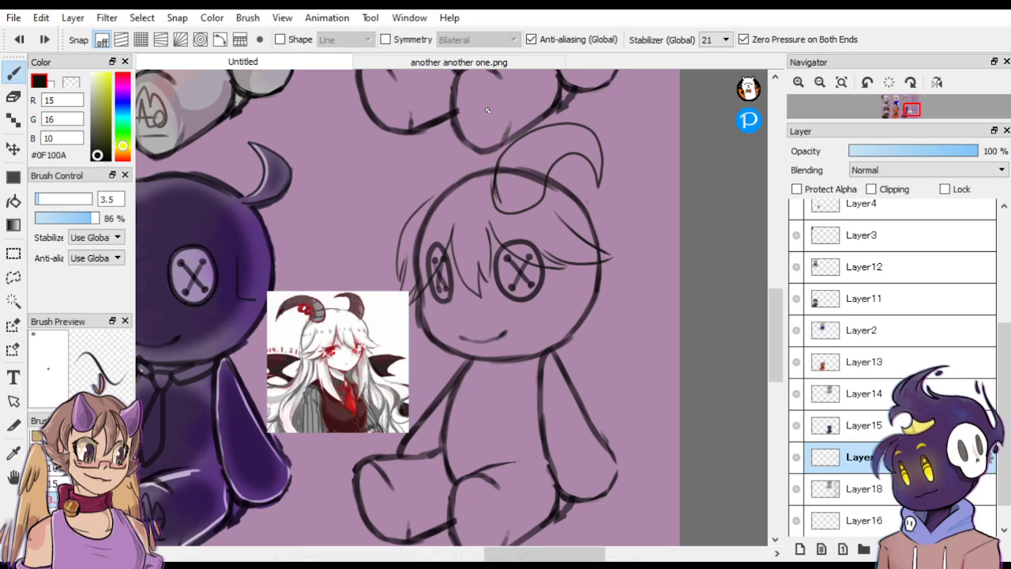
key("ctrl+z")
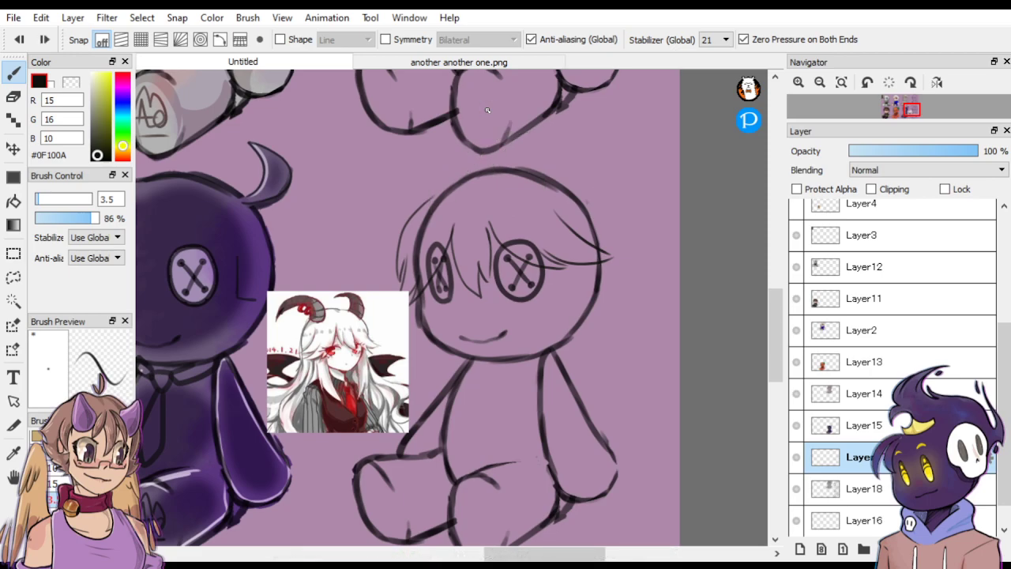
Draw long hair strands down both sides of the doll's head and scalloped bat wings behind its shoulders.
mouse_move(604, 261)
left_mouse_down()
mouse_move(623, 387)
mouse_move(622, 414)
left_mouse_up()
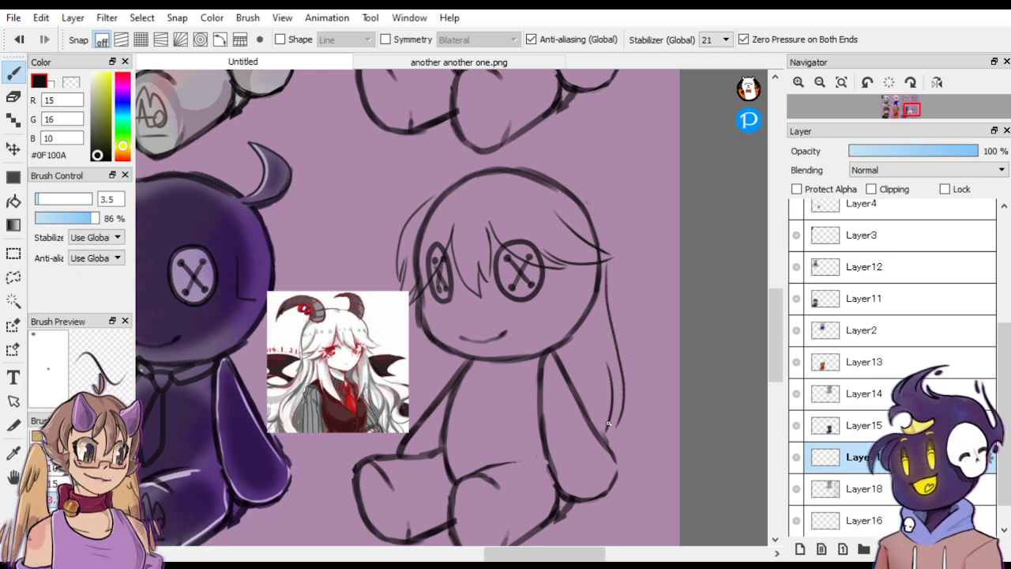
left_click_drag(418, 301, 412, 425)
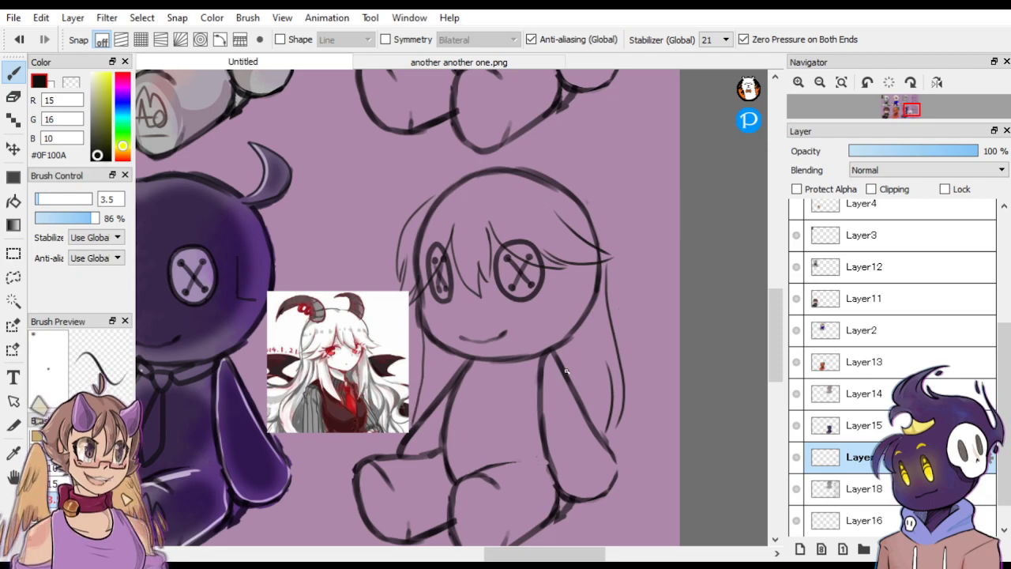
mouse_move(558, 353)
left_mouse_down()
mouse_move(597, 364)
mouse_move(615, 340)
mouse_move(638, 332)
mouse_move(673, 337)
mouse_move(638, 361)
mouse_move(636, 388)
mouse_move(593, 395)
left_mouse_up()
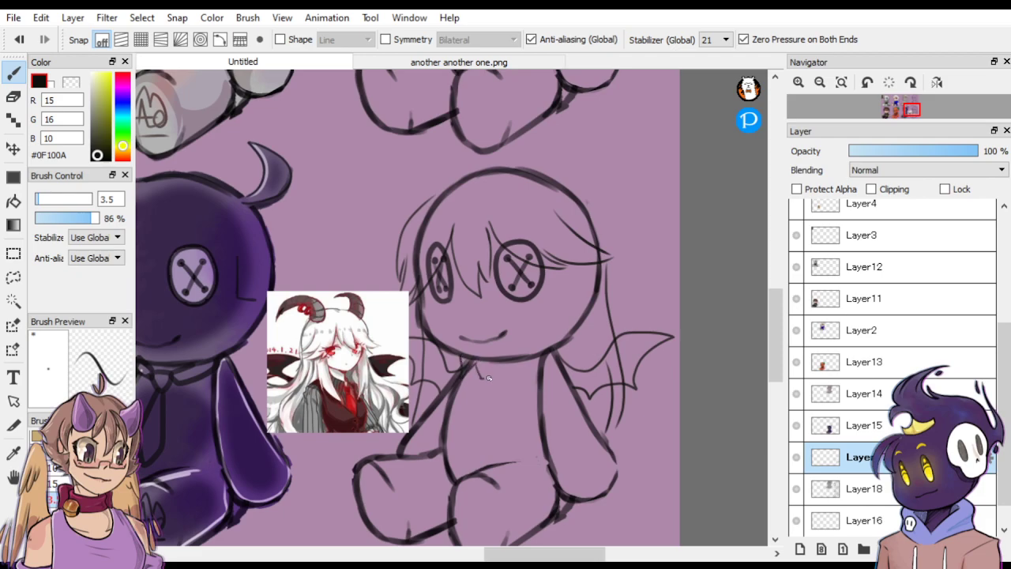
Draw the doll's outfit lines: a pointed collar, a long necktie and the vest hem at the waist.
left_click_drag(488, 377, 491, 364)
mouse_move(471, 397)
left_mouse_down()
mouse_move(474, 436)
mouse_move(491, 405)
left_mouse_up()
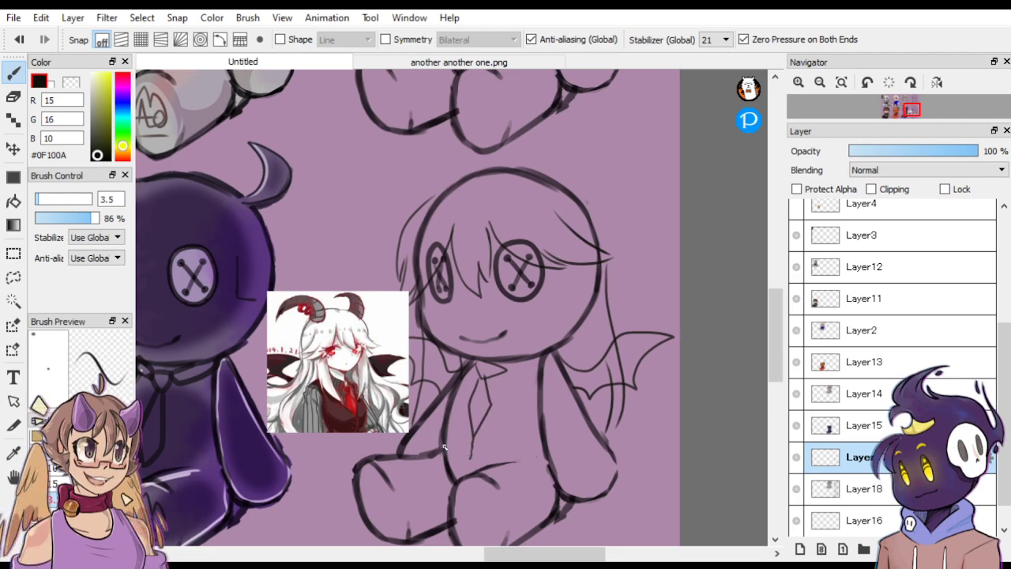
left_click_drag(472, 456, 485, 466)
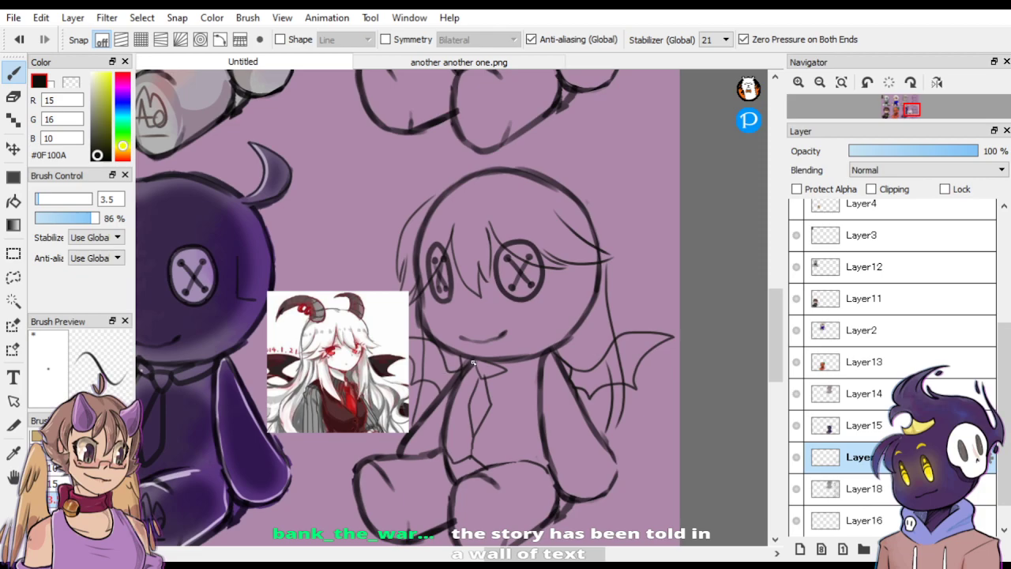
Erase the hair strands that cross the doll's right-hand wing, using the transparent colour at brush size 15.
left_click(71, 81)
key("e")
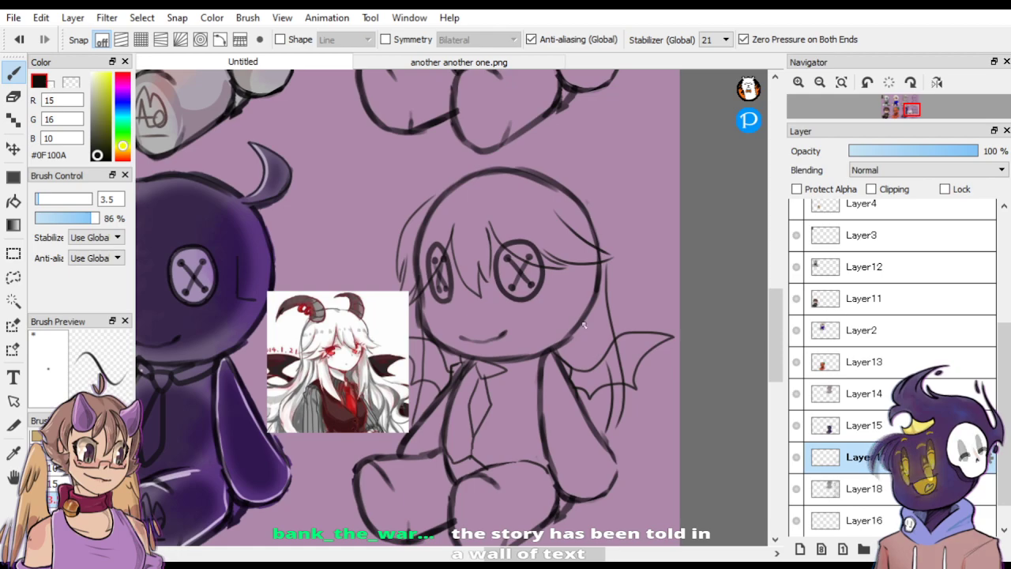
left_click(70, 86)
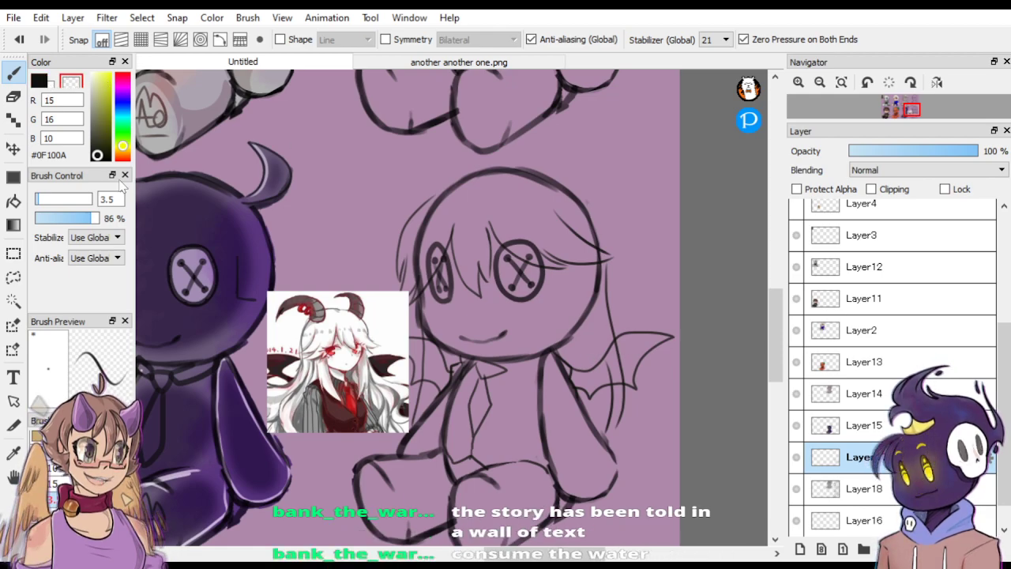
left_click(51, 201)
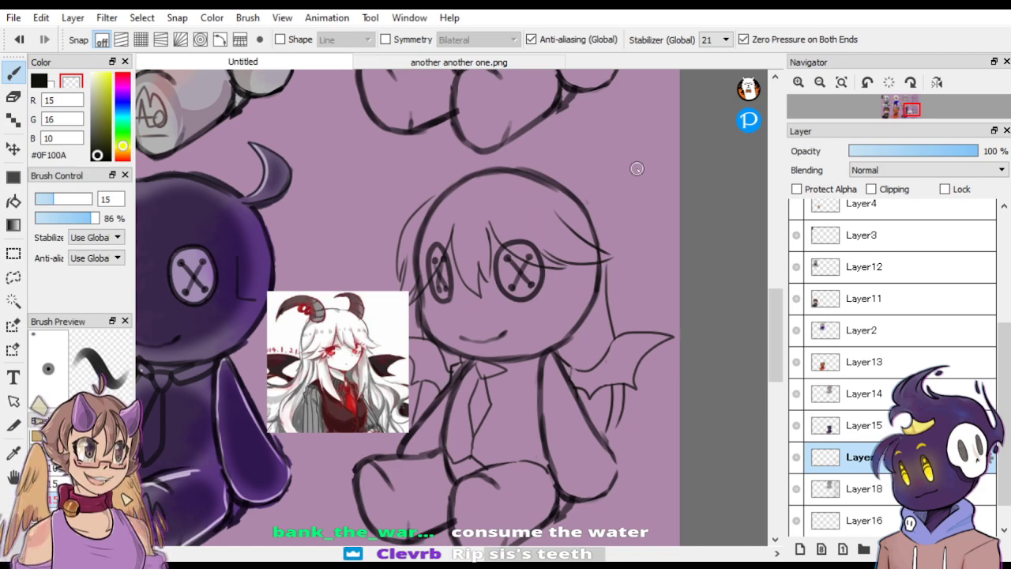
Redraw two curved horns and the hair contour along the top of the head in #0F100A at brush size 6.9.
left_click(39, 82)
left_click(43, 200)
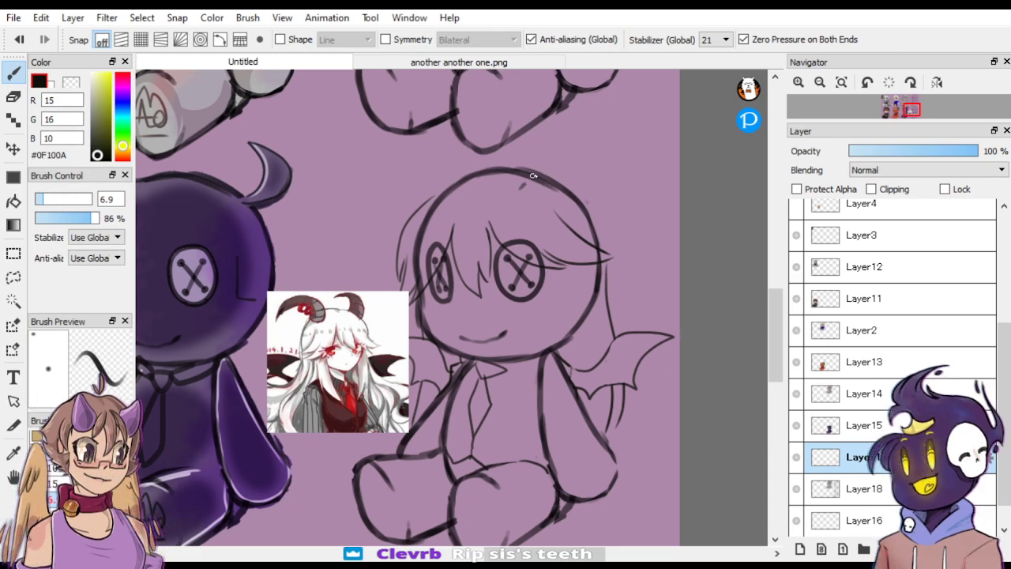
mouse_move(533, 175)
left_mouse_down()
mouse_move(590, 139)
mouse_move(621, 157)
mouse_move(634, 180)
mouse_move(613, 224)
mouse_move(591, 181)
left_mouse_up()
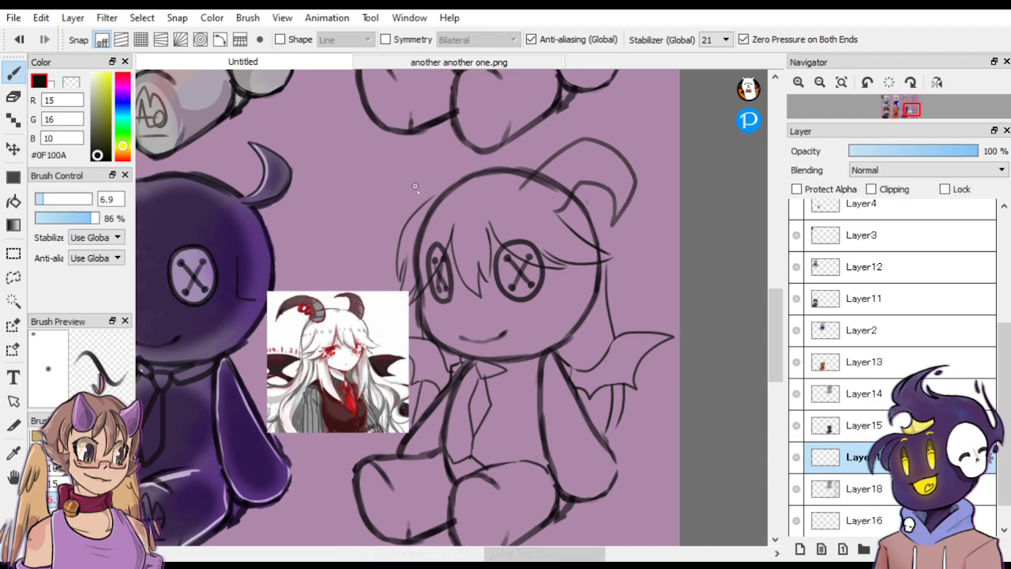
mouse_move(425, 217)
left_mouse_down()
mouse_move(409, 191)
mouse_move(415, 176)
mouse_move(454, 150)
mouse_move(471, 171)
left_mouse_up()
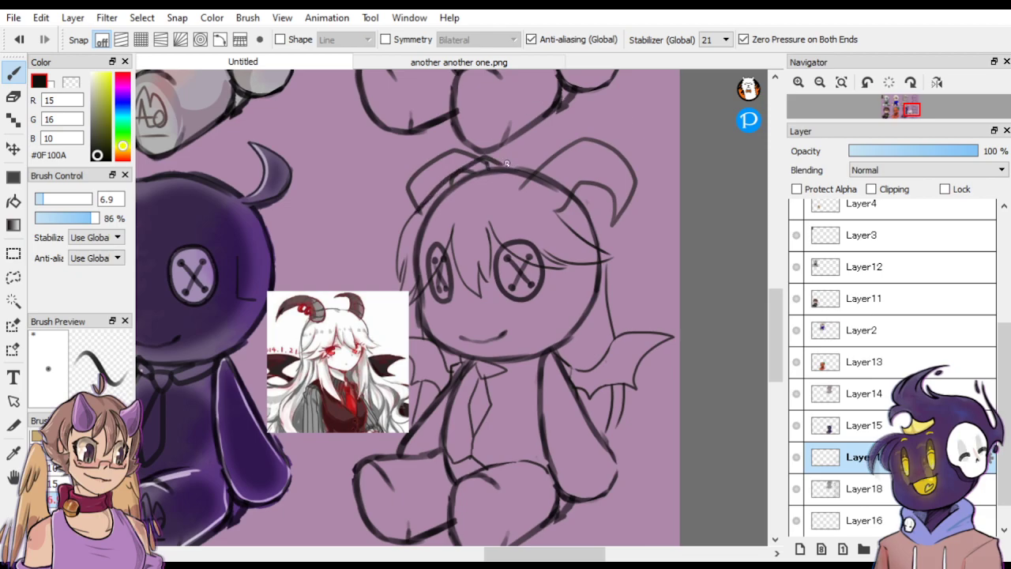
mouse_move(519, 164)
left_mouse_down()
mouse_move(542, 168)
mouse_move(597, 216)
mouse_move(606, 256)
left_mouse_up()
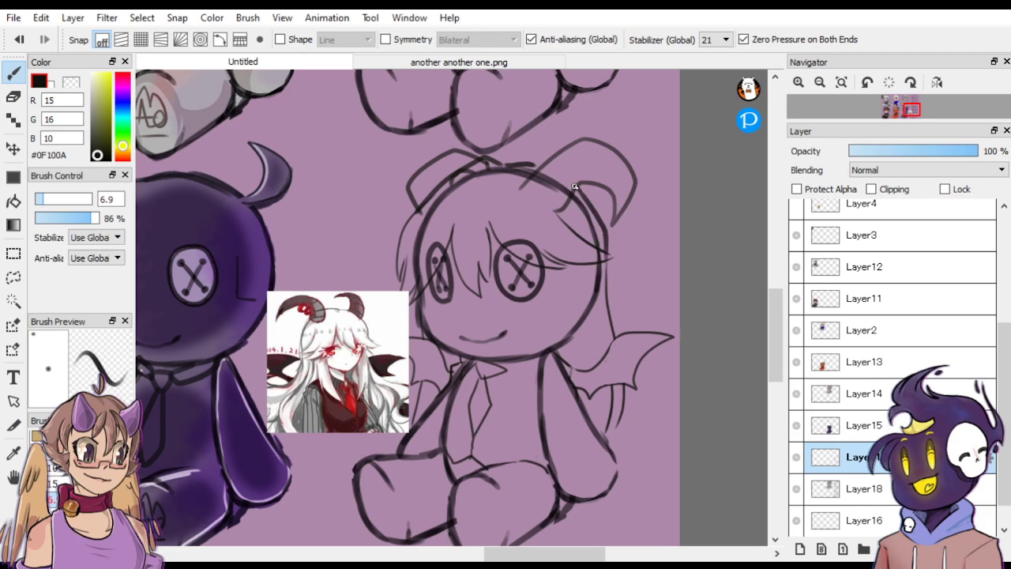
Merge the doll's detail linework into the layer below and erase the head and eye outlines hidden by the hair.
key("ctrl+e")
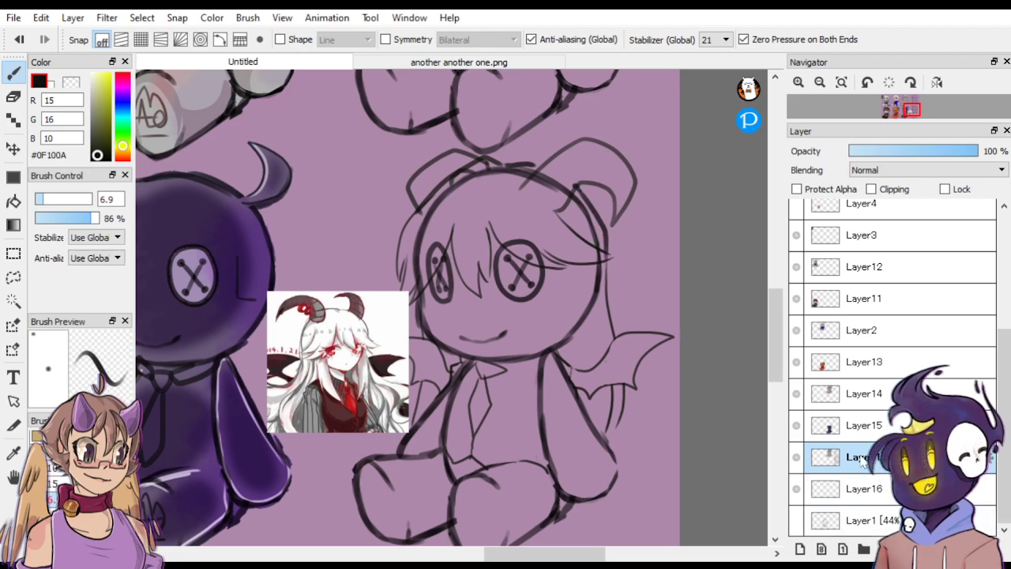
left_click(72, 82)
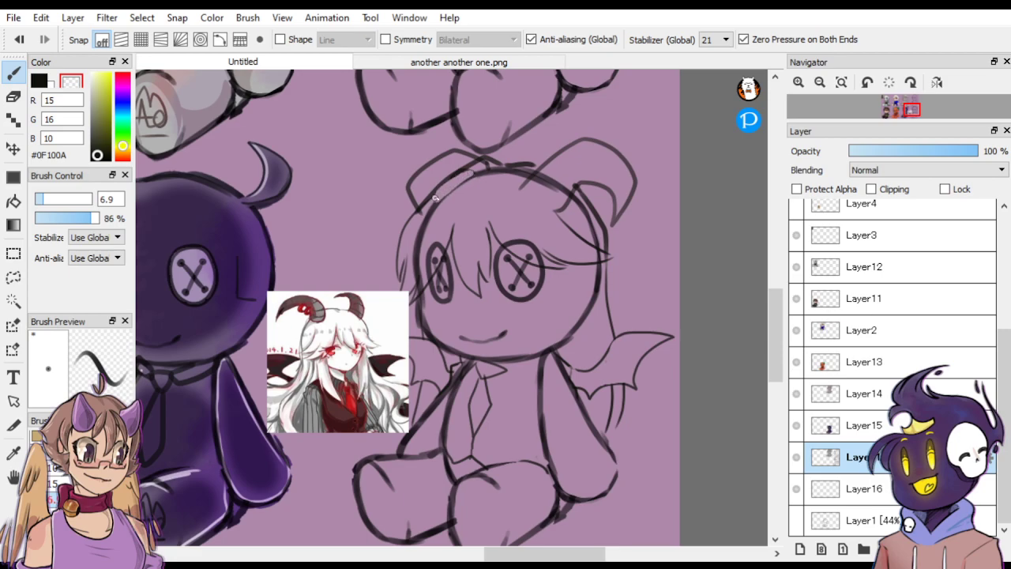
mouse_move(454, 186)
left_mouse_down()
mouse_move(417, 216)
mouse_move(415, 224)
mouse_move(438, 203)
mouse_move(411, 285)
mouse_move(424, 265)
mouse_move(423, 285)
mouse_move(443, 224)
left_mouse_up()
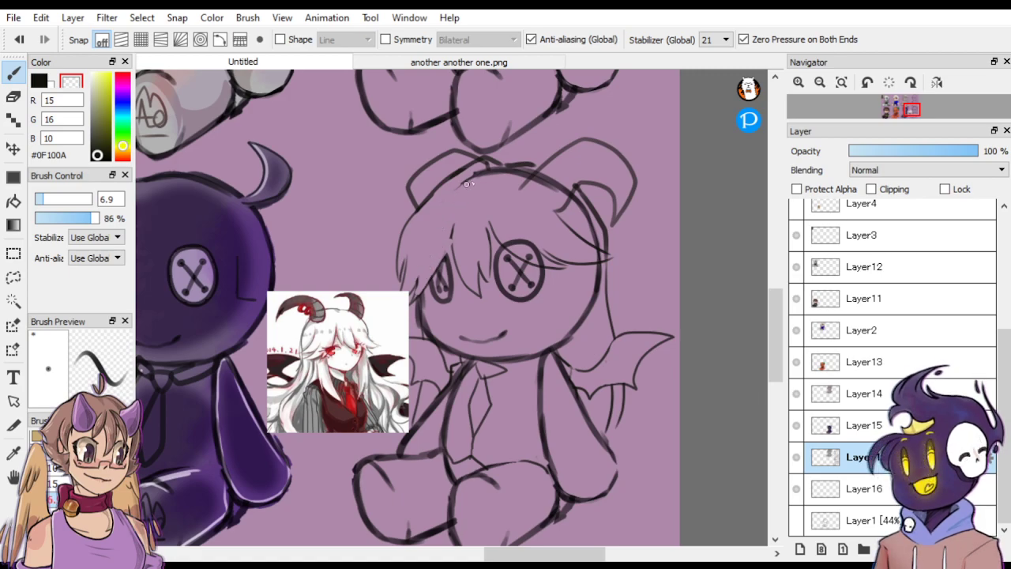
mouse_move(468, 184)
left_mouse_down()
mouse_move(501, 175)
mouse_move(486, 164)
mouse_move(470, 183)
mouse_move(537, 166)
mouse_move(491, 167)
mouse_move(512, 180)
mouse_move(483, 172)
mouse_move(521, 155)
mouse_move(509, 163)
mouse_move(527, 165)
mouse_move(511, 166)
mouse_move(536, 192)
mouse_move(558, 168)
mouse_move(532, 188)
left_mouse_up()
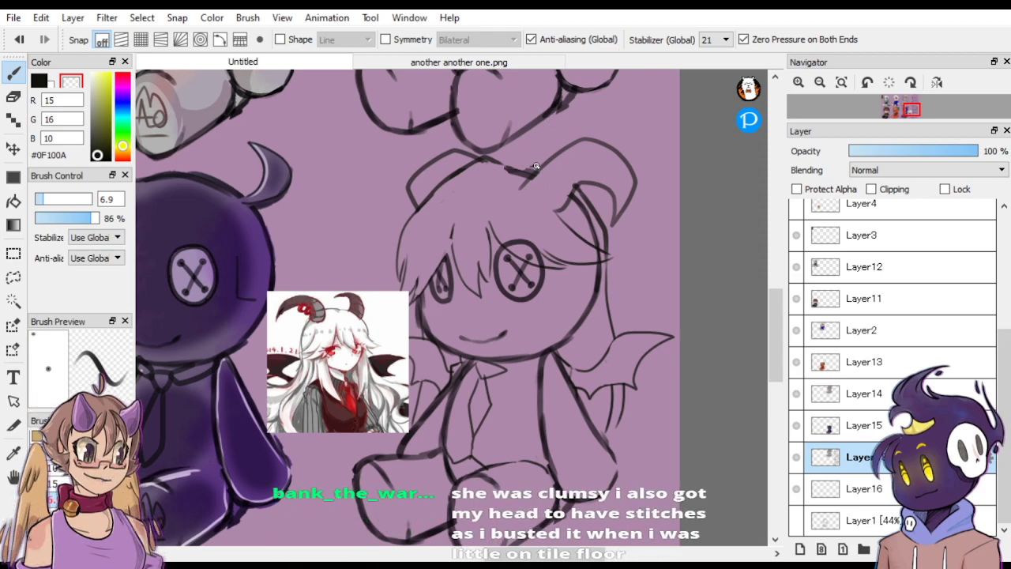
Paint solid pointed lashes in #0F100A at the outer corners of both button eyes.
left_click(39, 81)
key("ctrl+plus")
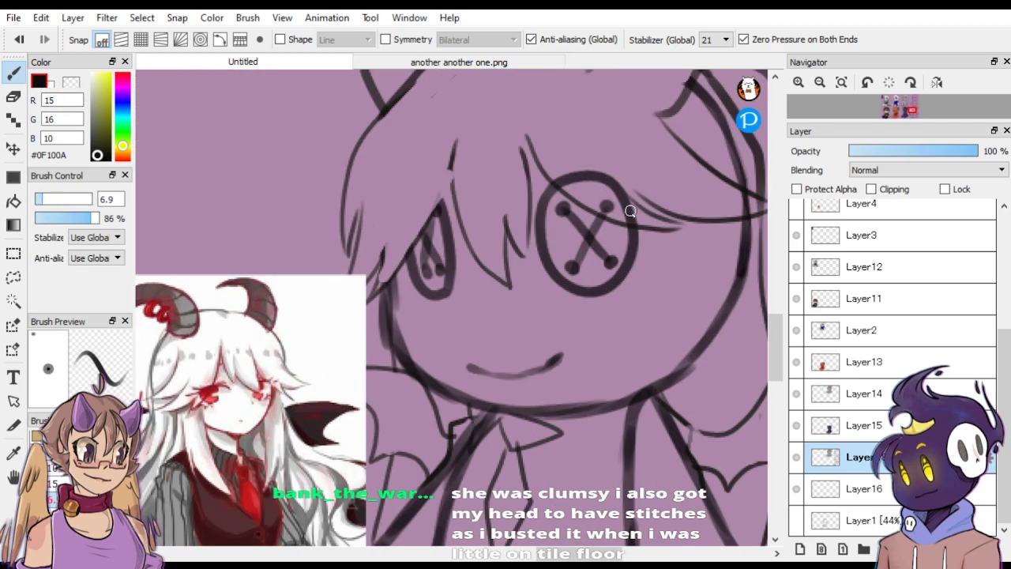
mouse_move(630, 212)
left_mouse_down()
mouse_move(657, 238)
mouse_move(624, 271)
mouse_move(640, 238)
left_mouse_up()
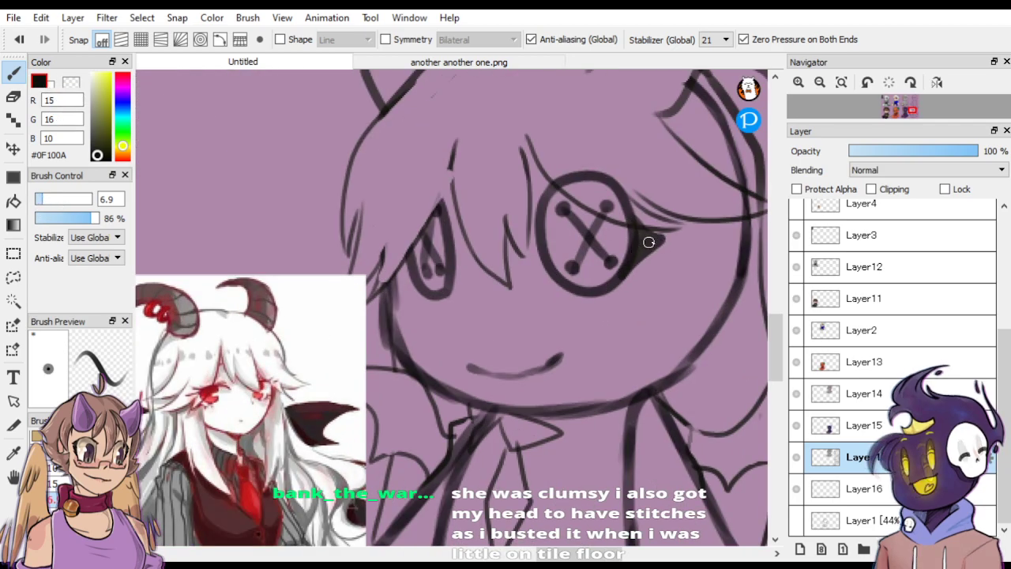
left_click_drag(411, 255, 406, 279)
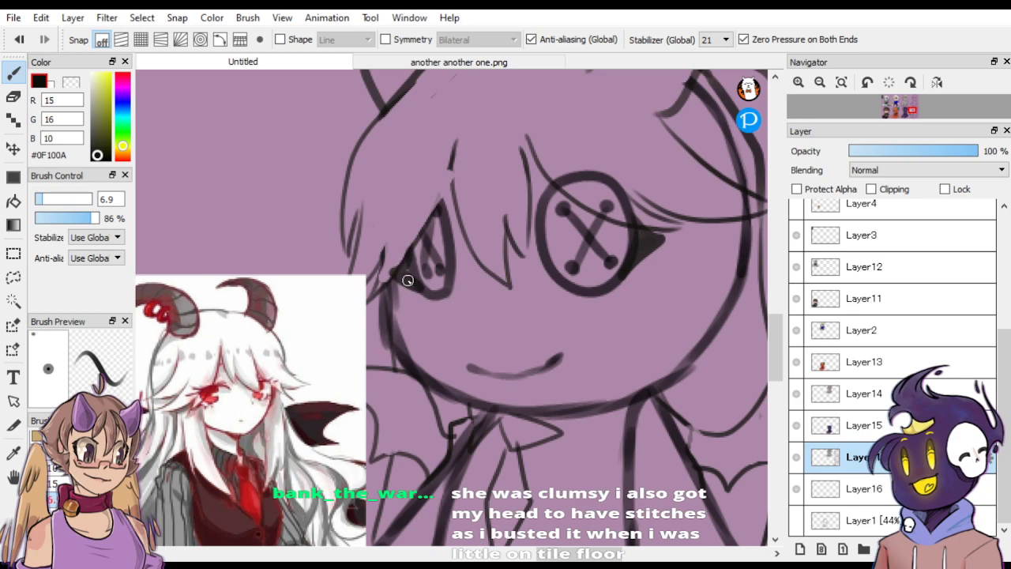
key("ctrl+minus")
key("ctrl+minus")
key("ctrl+minus")
key("ctrl+plus")
key("ctrl+plus")
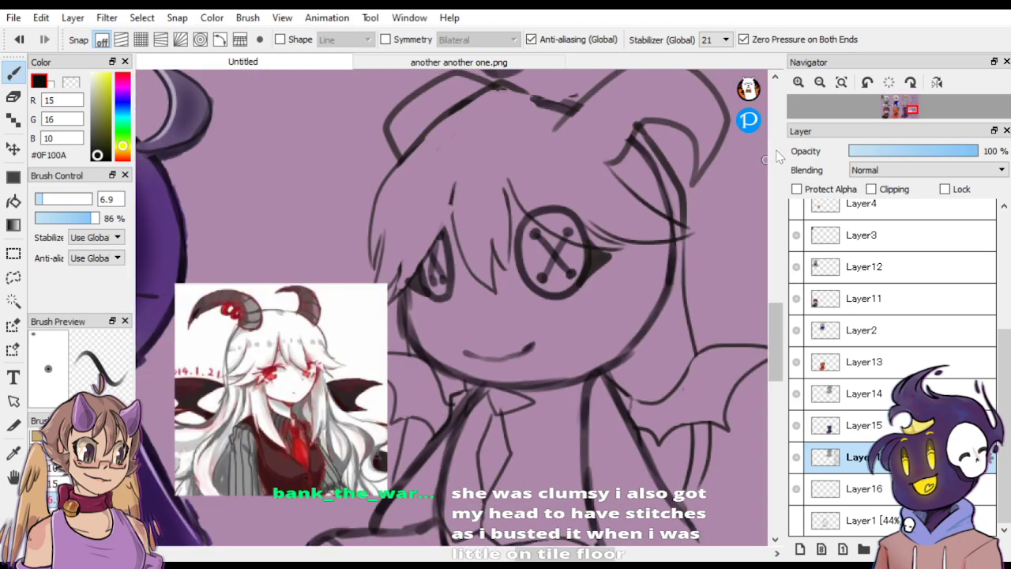
key("ctrl+minus")
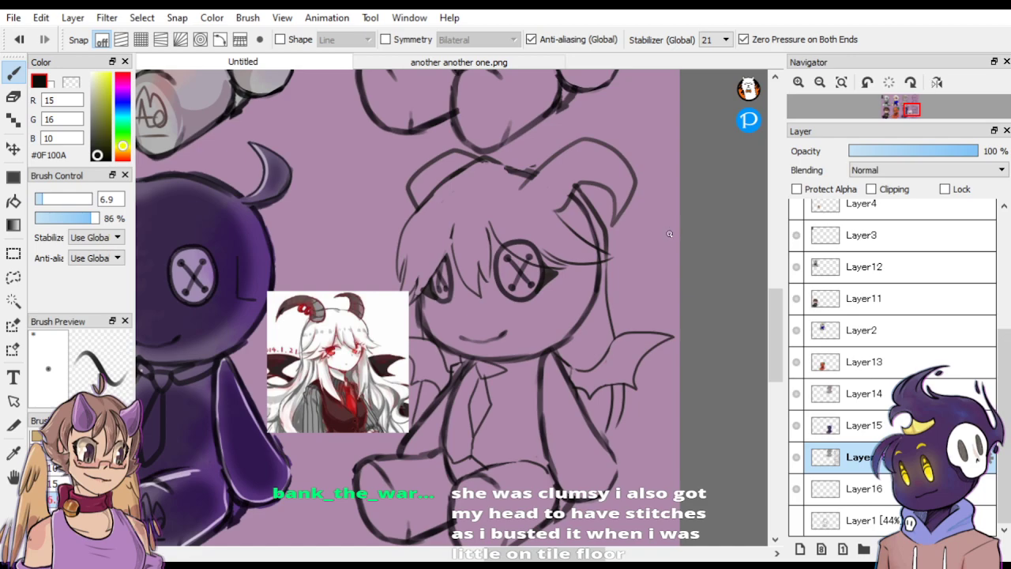
Draw a thin curved tail with a solid arrowhead tip beside the doll's right-hand arm at brush size 4.2.
key("ctrl+minus")
key("ctrl+plus")
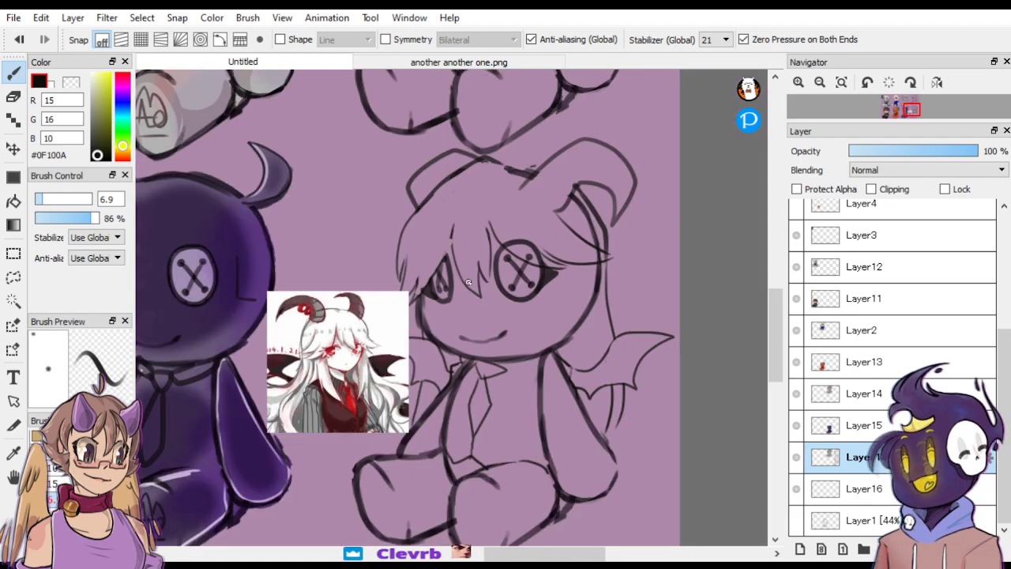
key("ctrl+minus")
left_click(39, 199)
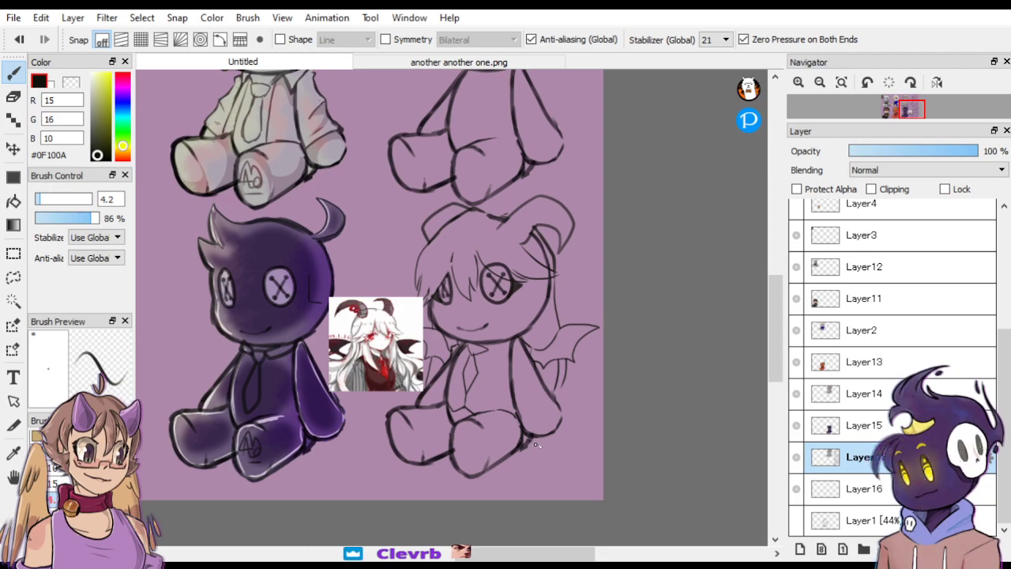
mouse_move(530, 440)
left_mouse_down()
mouse_move(576, 428)
mouse_move(579, 398)
left_mouse_up()
key("ctrl+minus")
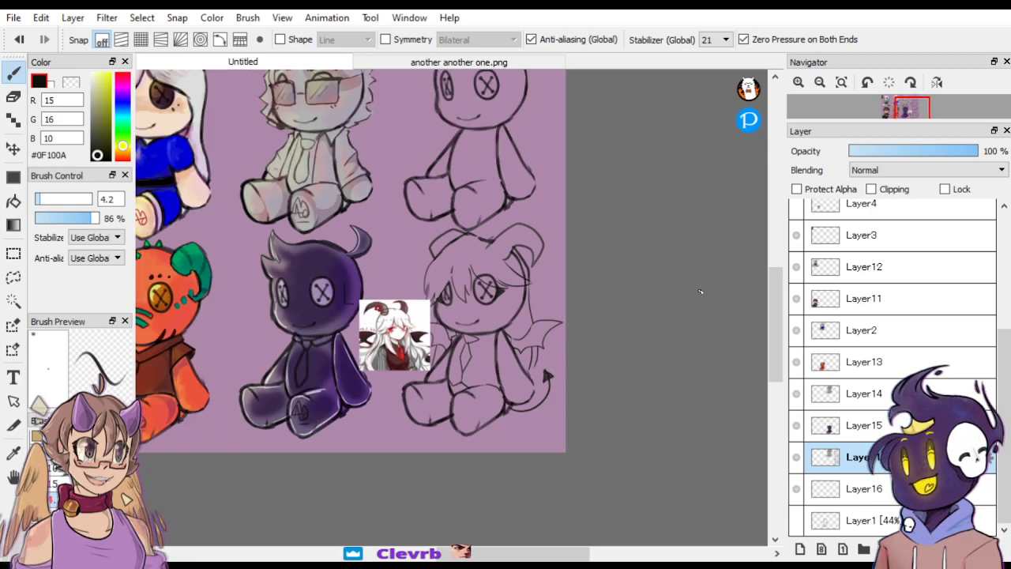
Hide the Layer10 reference picture.
key("ctrl+plus")
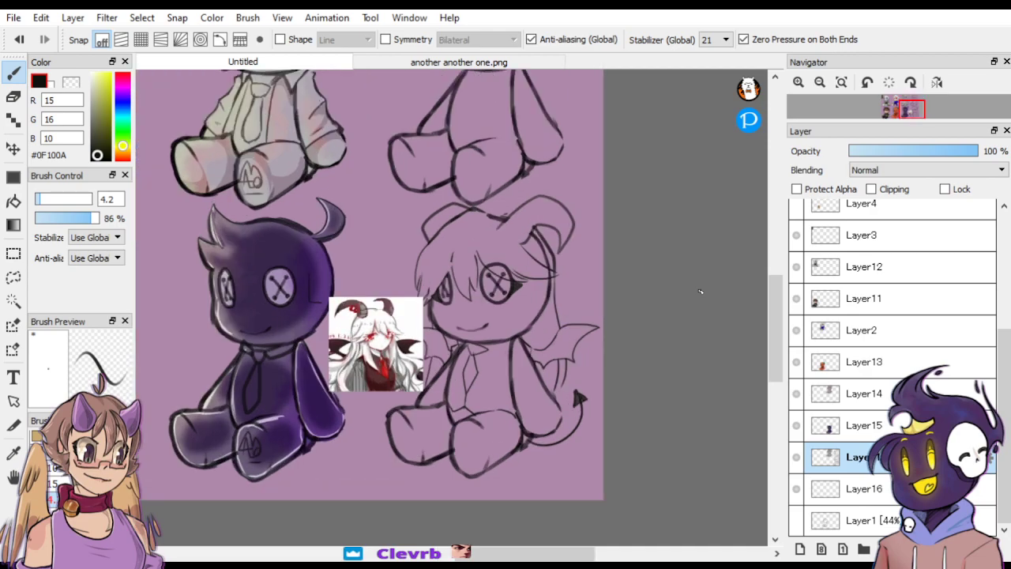
key("ctrl+minus")
scroll(987, 330, "up", 3)
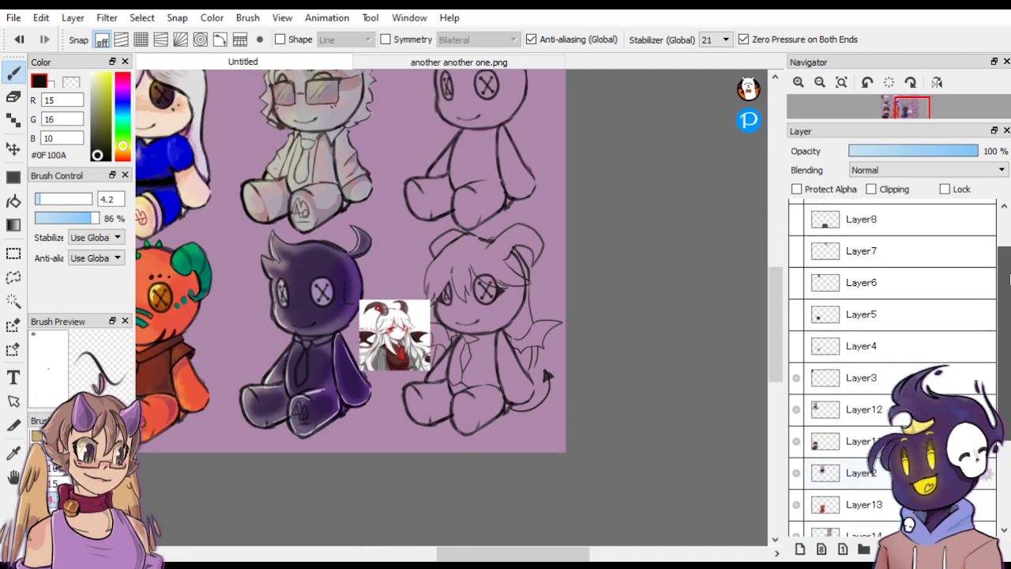
left_click_drag(1009, 278, 1000, 211)
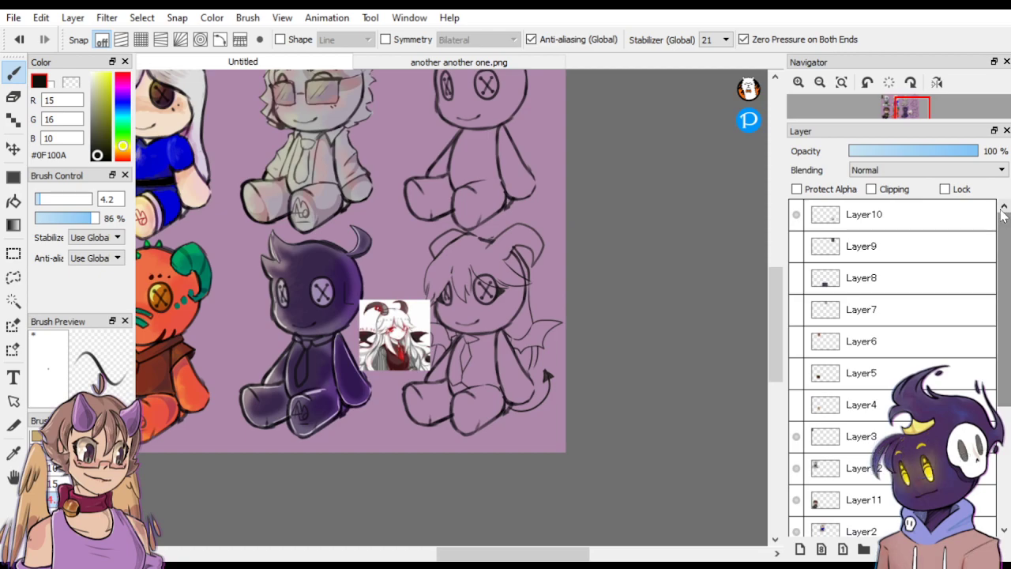
left_click(796, 214)
key("ctrl+plus")
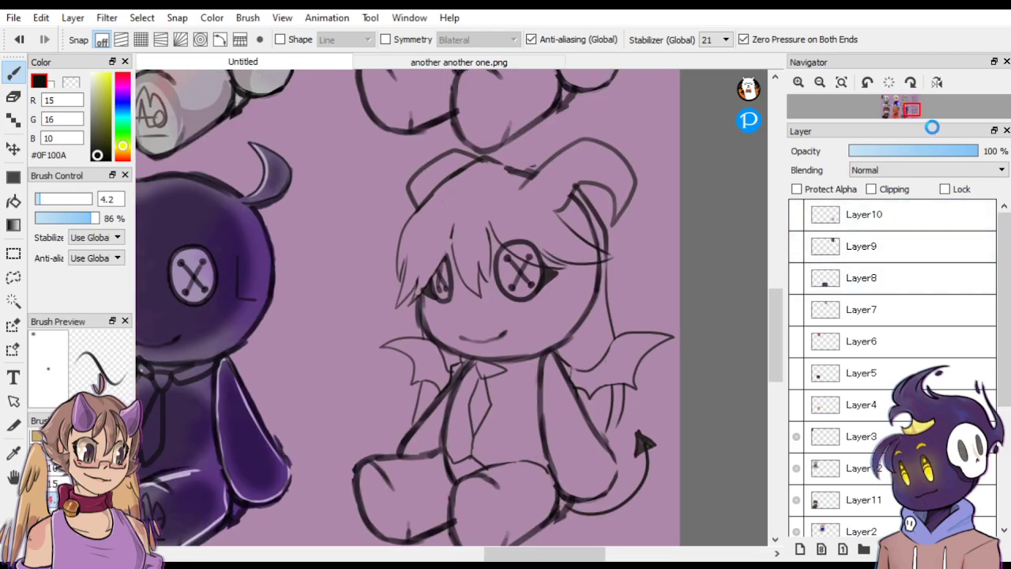
Examine the finished doll linework up close and the whole sheet of eight dolls.
key("ctrl+minus")
key("ctrl+minus")
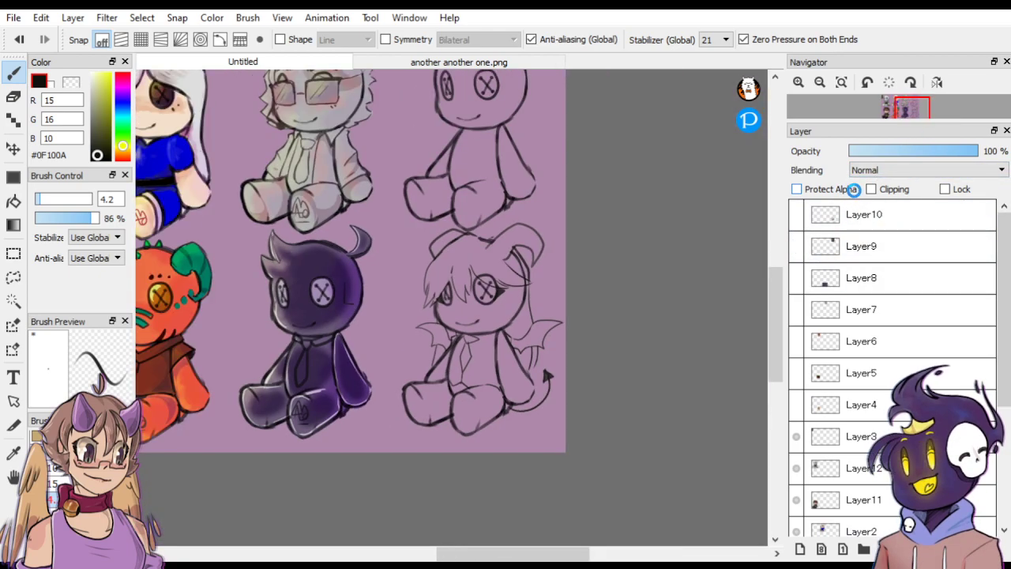
key("ctrl+plus")
key("ctrl+plus")
key("ctrl+minus")
key("ctrl+minus")
key("ctrl+minus")
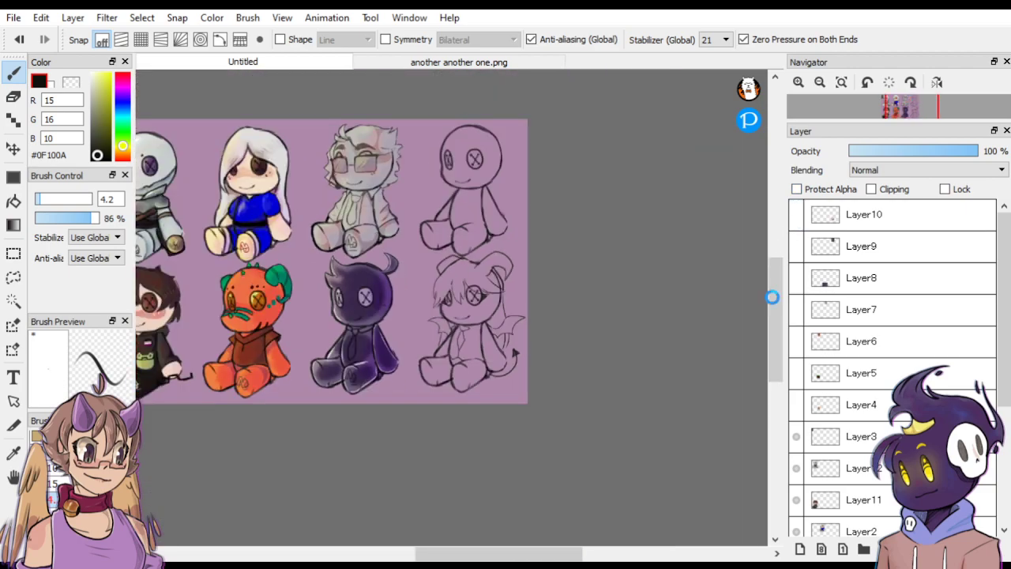
key("ctrl+minus")
key("ctrl+plus")
key("ctrl+plus")
key("ctrl+plus")
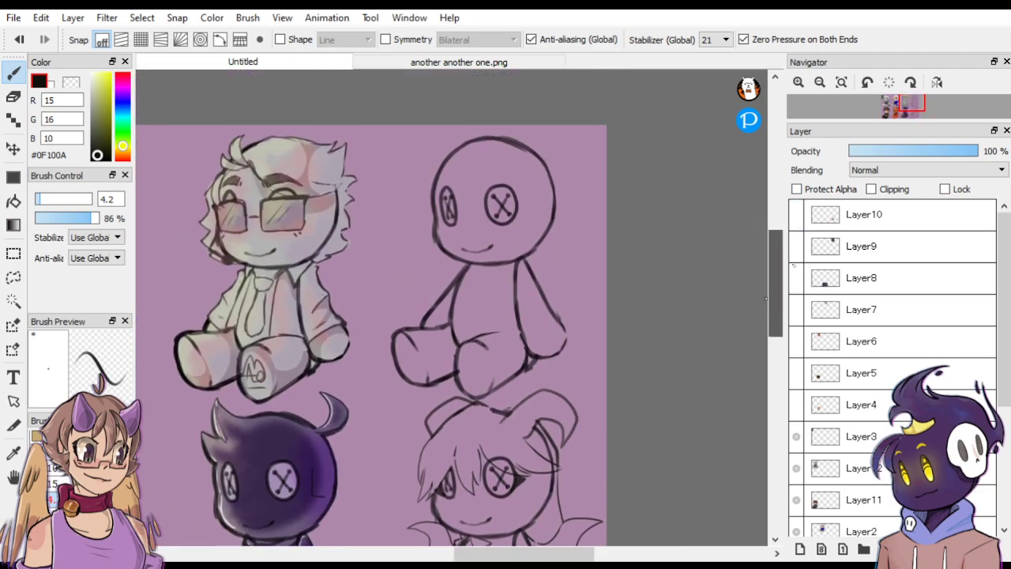
scroll(766, 298, "up", 1)
key("ctrl+minus")
key("ctrl+minus")
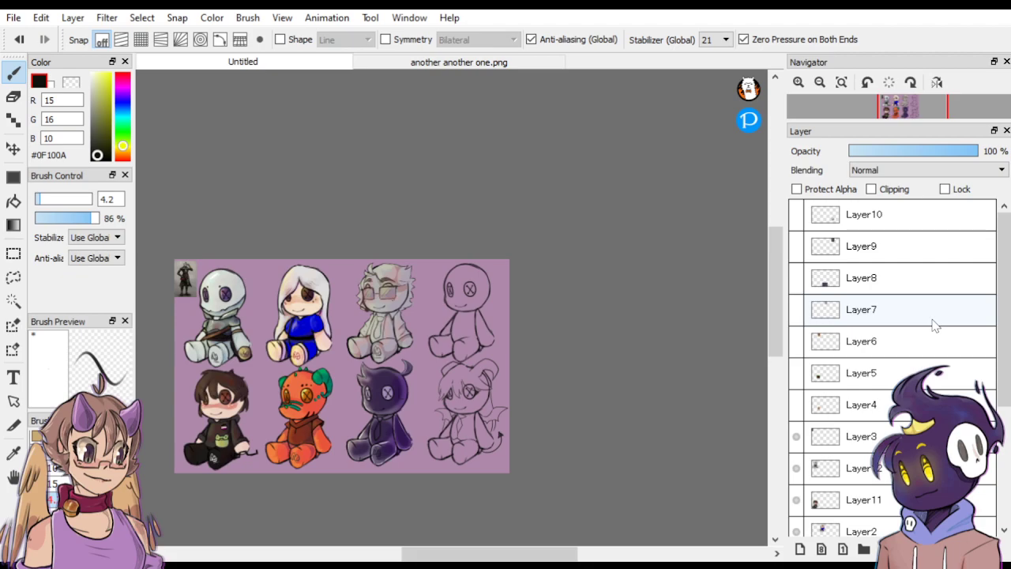
scroll(471, 506, "down", 1)
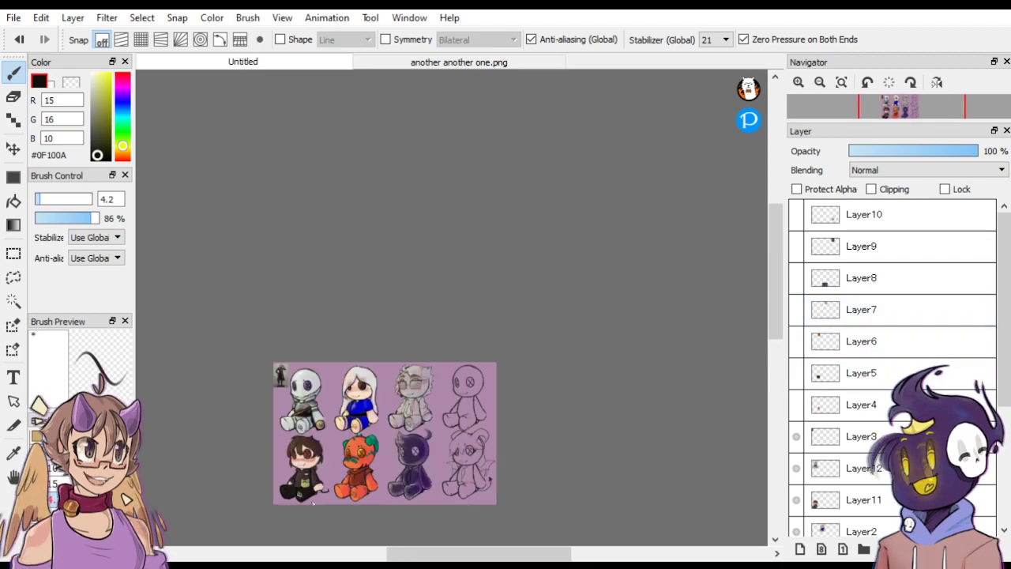
scroll(332, 480, "up", 4)
scroll(357, 461, "down", 2)
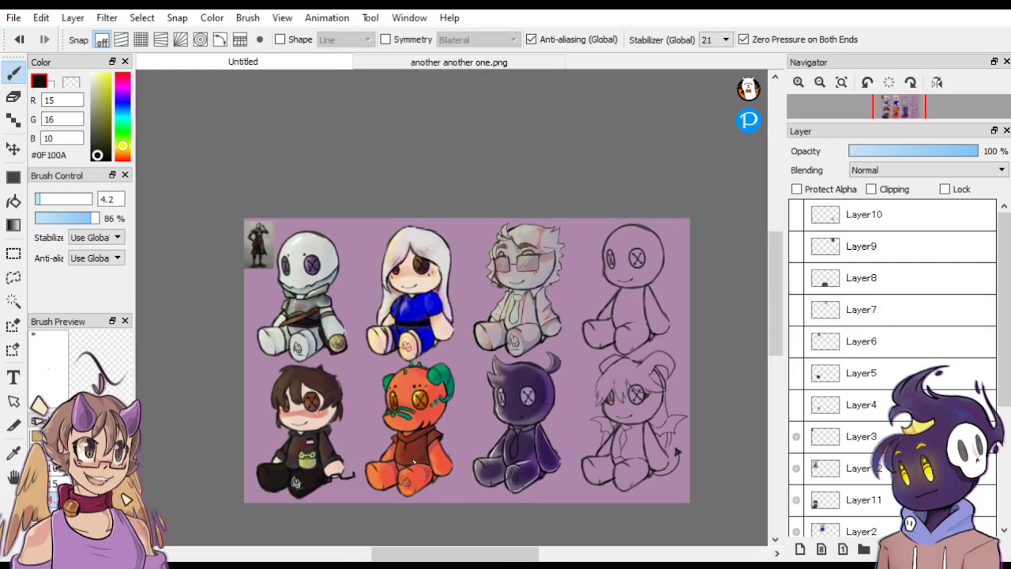